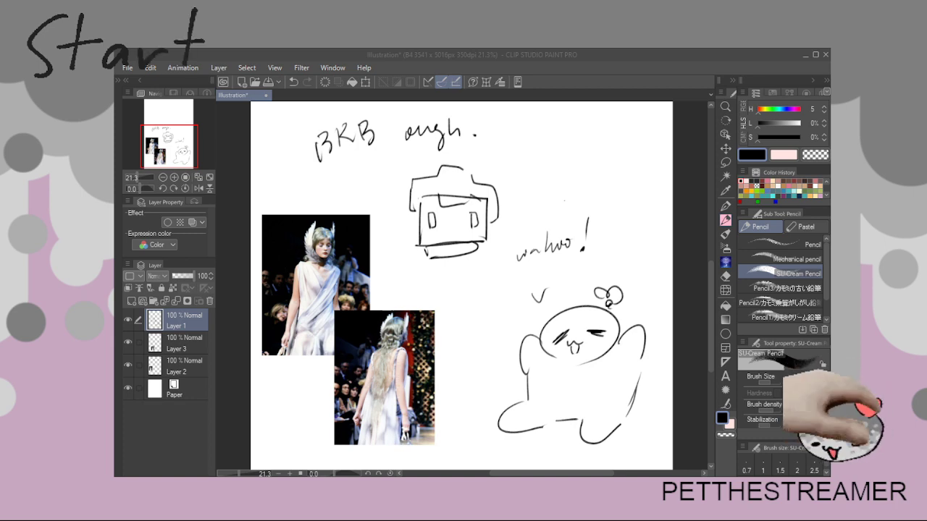
Step: Handwrite "my mom suddenly called." after "BRB ough." in the message on the canvas
left_click(543, 74)
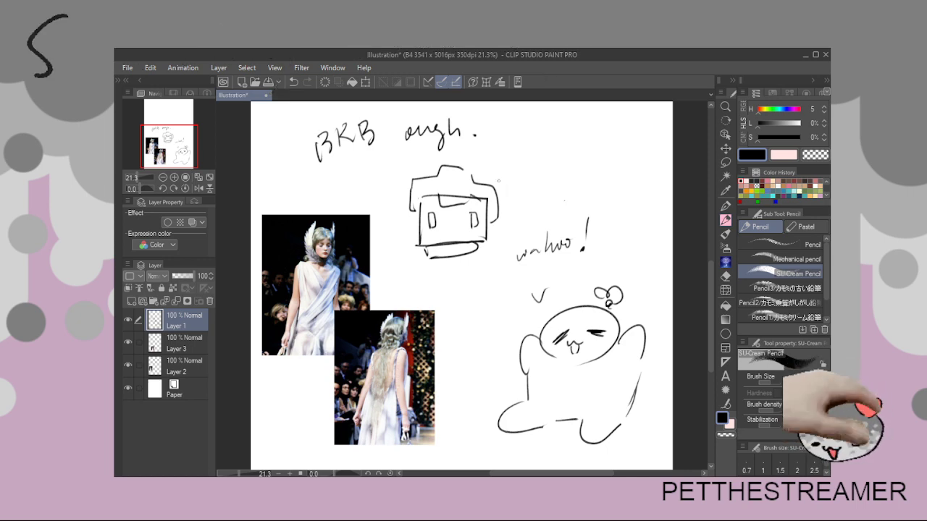
mouse_move(488, 127)
left_mouse_down()
mouse_move(497, 122)
mouse_move(509, 146)
mouse_move(539, 125)
mouse_move(575, 133)
left_mouse_up()
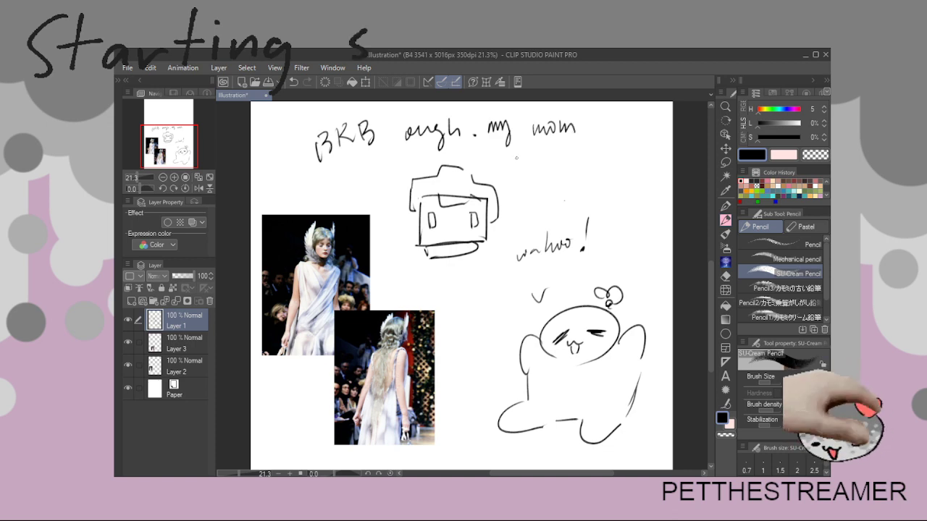
mouse_move(489, 158)
left_mouse_down()
mouse_move(527, 146)
mouse_move(541, 156)
mouse_move(548, 144)
mouse_move(560, 159)
mouse_move(612, 134)
mouse_move(633, 151)
left_mouse_up()
mouse_move(637, 143)
left_mouse_down()
mouse_move(640, 130)
mouse_move(648, 149)
left_mouse_up()
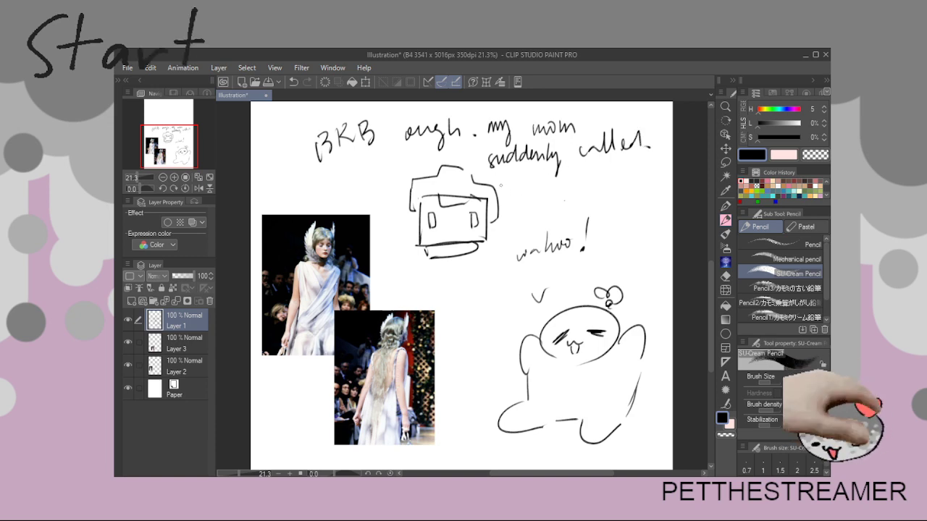
Step: Erase the square robot doodle under the message and handwrite "will" in the cleared space
key("e")
mouse_move(433, 176)
left_mouse_down()
mouse_move(413, 267)
mouse_move(428, 265)
mouse_move(451, 174)
mouse_move(448, 255)
left_mouse_up()
mouse_move(479, 221)
left_mouse_down()
mouse_move(447, 161)
mouse_move(492, 197)
mouse_move(488, 230)
mouse_move(463, 265)
mouse_move(443, 264)
mouse_move(478, 184)
left_mouse_up()
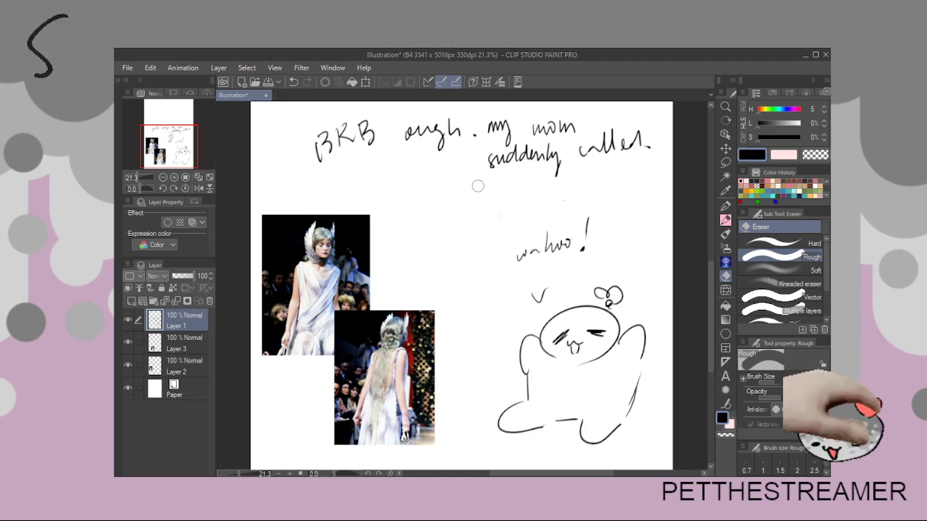
key("p")
left_click_drag(397, 194, 421, 201)
mouse_move(429, 178)
left_mouse_down()
mouse_move(428, 201)
mouse_move(453, 205)
mouse_move(455, 215)
left_mouse_up()
mouse_move(466, 187)
left_mouse_down()
mouse_move(491, 200)
mouse_move(508, 196)
left_mouse_up()
key("ctrl+z")
key("ctrl+z")
key("ctrl+z")
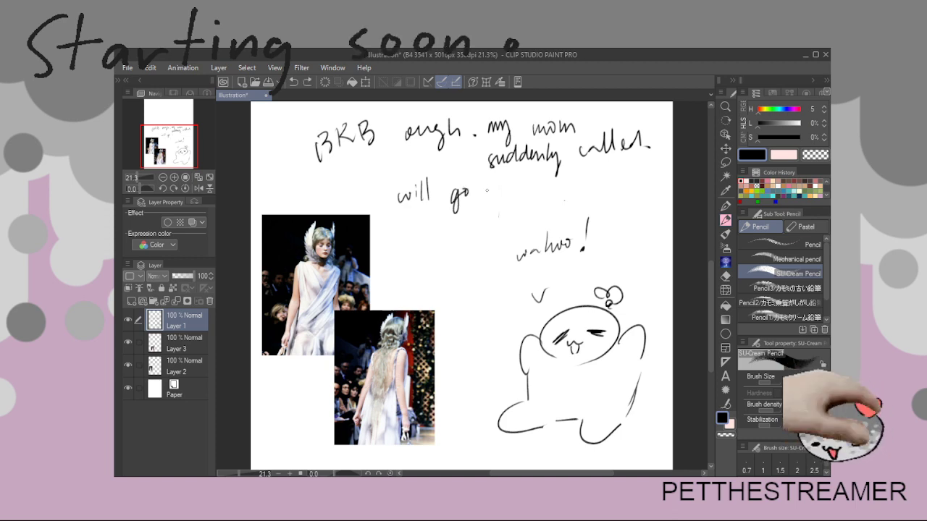
key("ctrl+z")
key("ctrl+z")
key("ctrl+z")
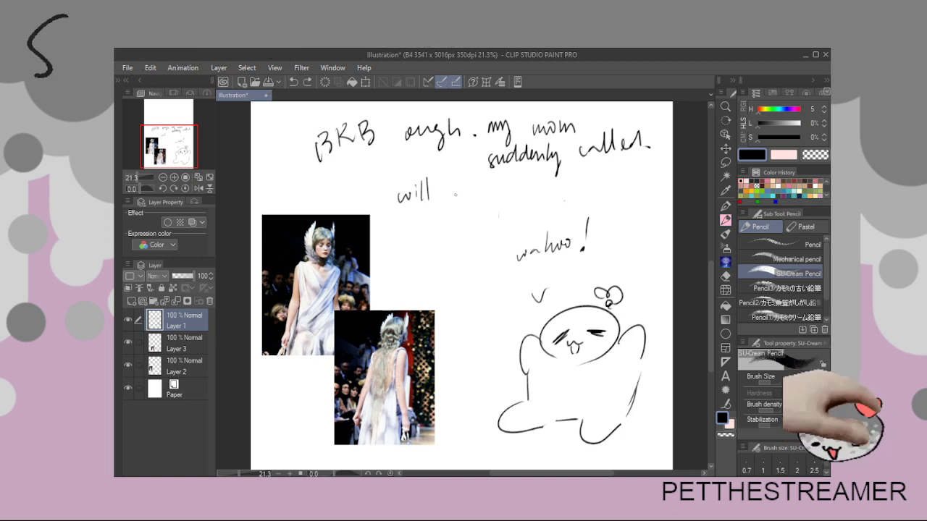
Step: Continue the message after "will" by handwriting "draw once I come back tho."
mouse_move(456, 191)
left_mouse_down()
mouse_move(463, 200)
mouse_move(520, 187)
mouse_move(579, 192)
left_mouse_up()
mouse_move(606, 181)
left_mouse_down()
mouse_move(604, 191)
mouse_move(643, 179)
left_mouse_up()
mouse_move(385, 217)
left_mouse_down()
mouse_move(391, 232)
mouse_move(403, 230)
left_mouse_up()
mouse_move(411, 223)
left_mouse_down()
mouse_move(449, 230)
mouse_move(456, 212)
mouse_move(477, 222)
left_mouse_up()
left_click(487, 222)
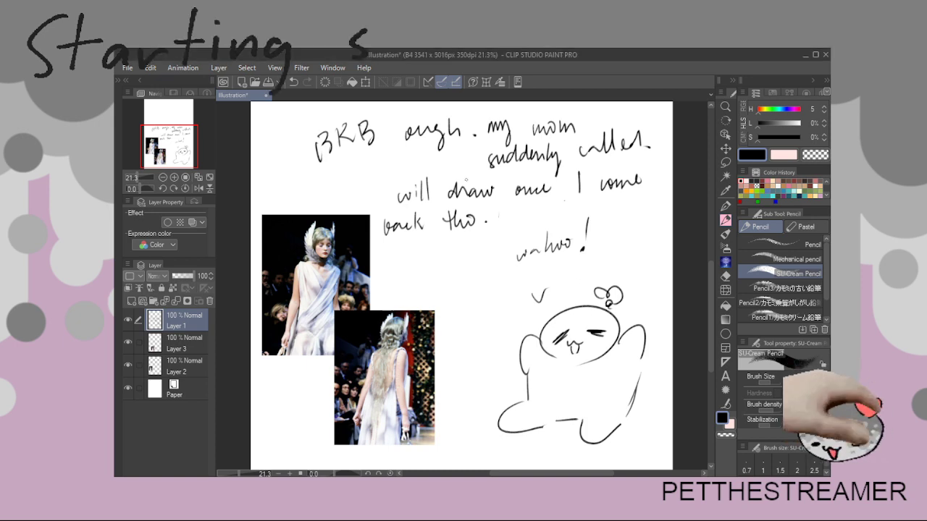
Step: Handwrite "enjoy AC music while waiting!" as the closing lines of the message
left_click_drag(396, 264, 416, 265)
mouse_move(422, 255)
left_mouse_down()
mouse_move(415, 280)
mouse_move(425, 260)
left_mouse_up()
mouse_move(427, 252)
left_mouse_down()
mouse_move(446, 274)
mouse_move(481, 243)
left_mouse_up()
mouse_move(491, 234)
left_mouse_down()
mouse_move(485, 244)
mouse_move(515, 242)
mouse_move(585, 205)
mouse_move(621, 209)
left_mouse_up()
mouse_move(415, 281)
left_mouse_down()
mouse_move(449, 286)
mouse_move(452, 271)
mouse_move(464, 279)
mouse_move(484, 266)
mouse_move(494, 287)
left_mouse_up()
left_click_drag(498, 252, 495, 267)
left_click(497, 275)
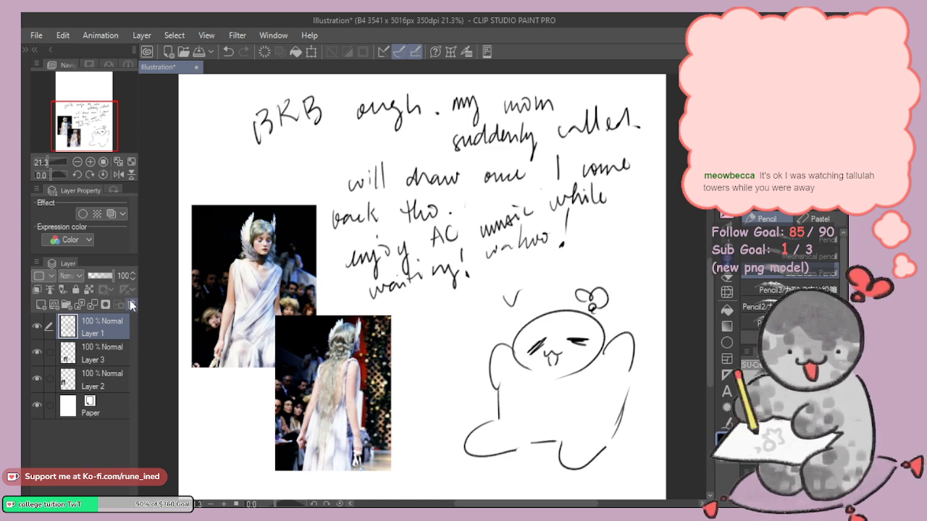
Step: Clear all handwriting and doodles from Layer 1, keeping the two reference photos
left_click(260, 53)
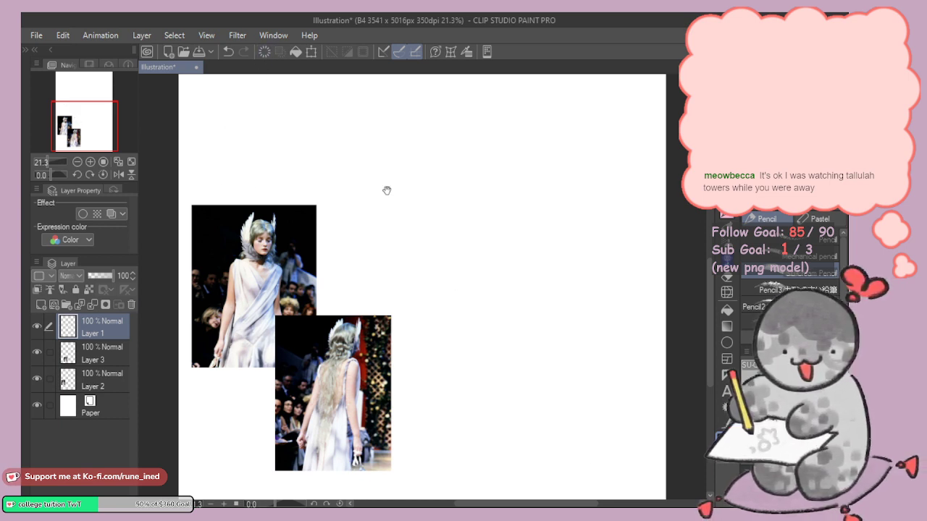
scroll(558, 194, "down", 3)
mouse_move(558, 195)
left_mouse_down()
mouse_move(521, 292)
mouse_move(540, 286)
mouse_move(546, 251)
left_mouse_up()
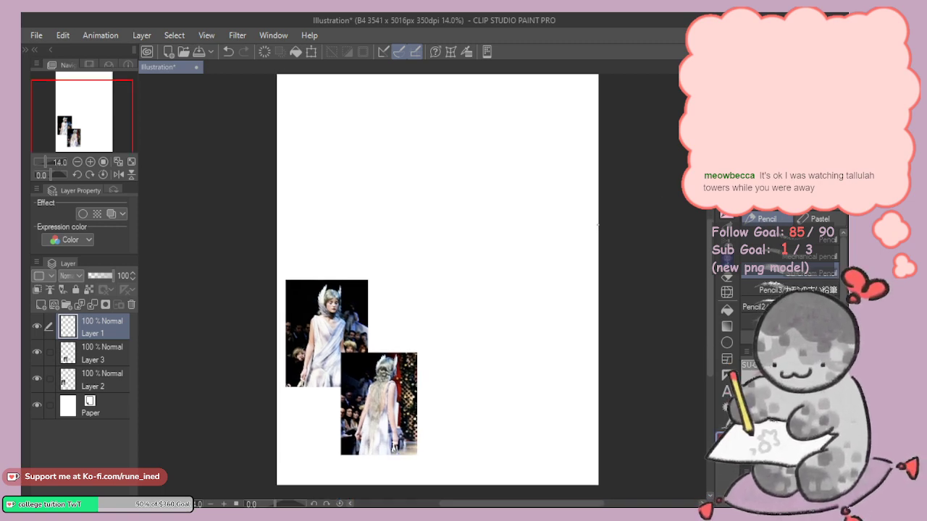
mouse_move(461, 304)
left_mouse_down()
mouse_move(532, 272)
mouse_move(549, 279)
mouse_move(524, 280)
left_mouse_up()
key("ctrl+z")
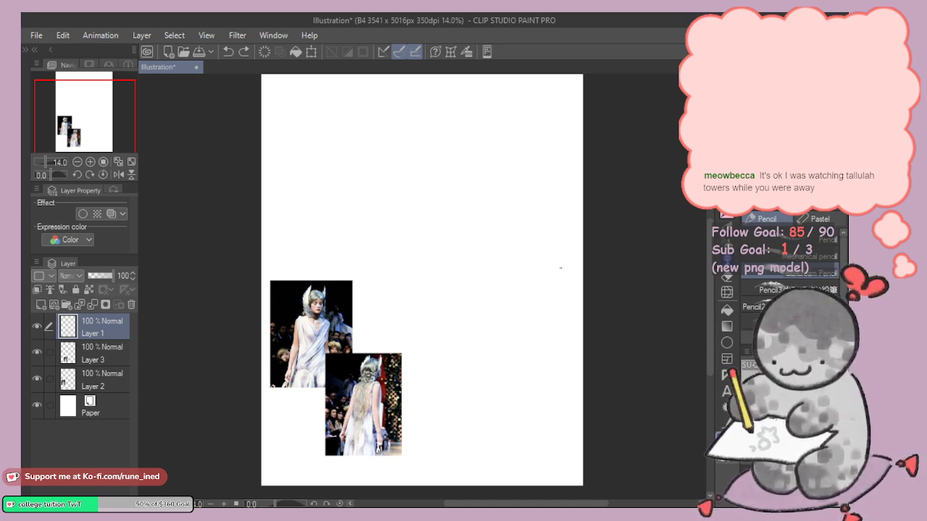
scroll(544, 232, "up", 5)
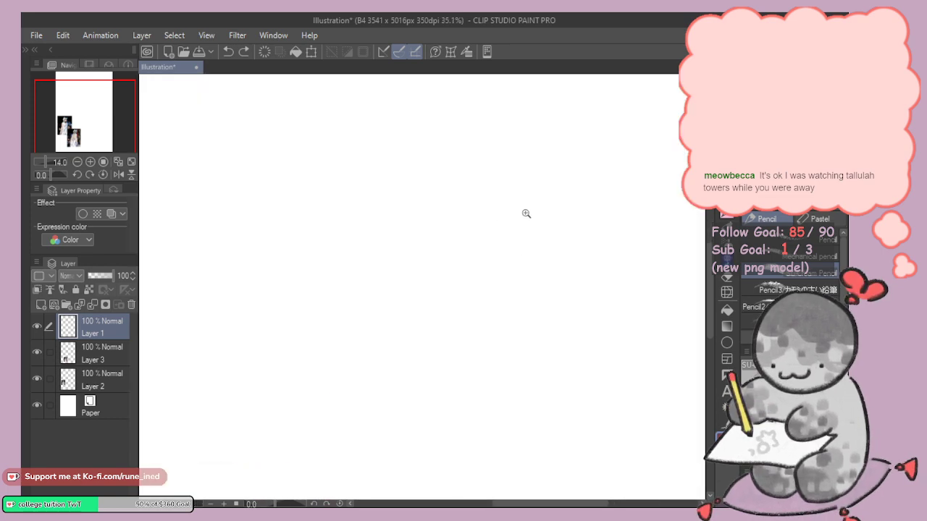
left_click_drag(433, 277, 542, 250)
key("ctrl+z")
scroll(558, 244, "down", 2)
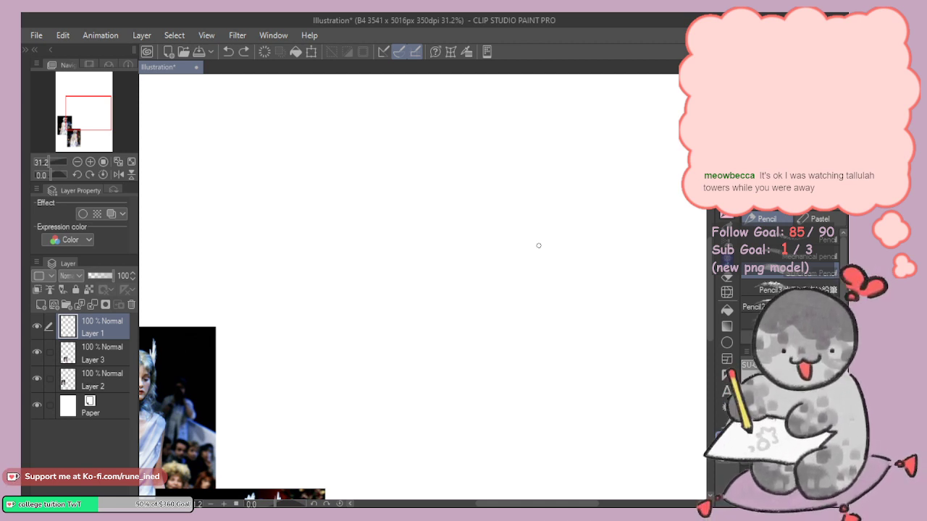
left_click_drag(475, 312, 563, 273)
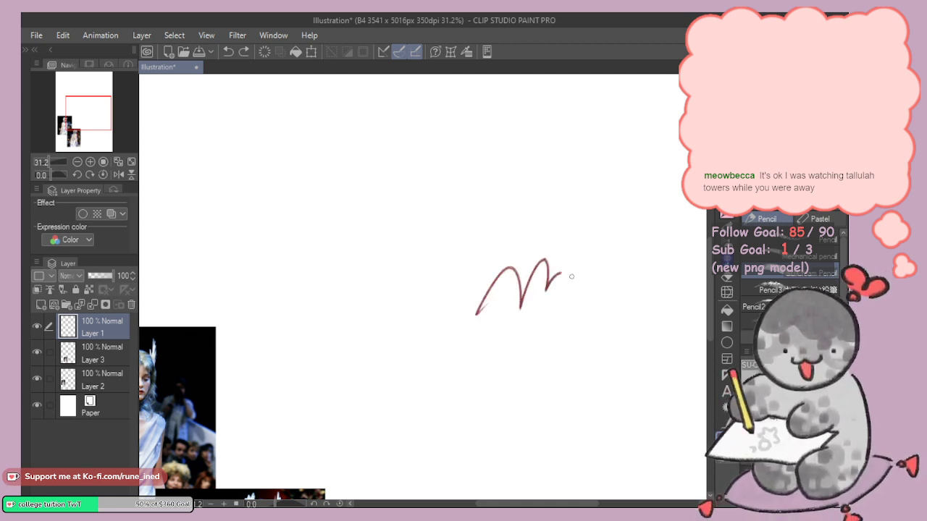
key("ctrl+z")
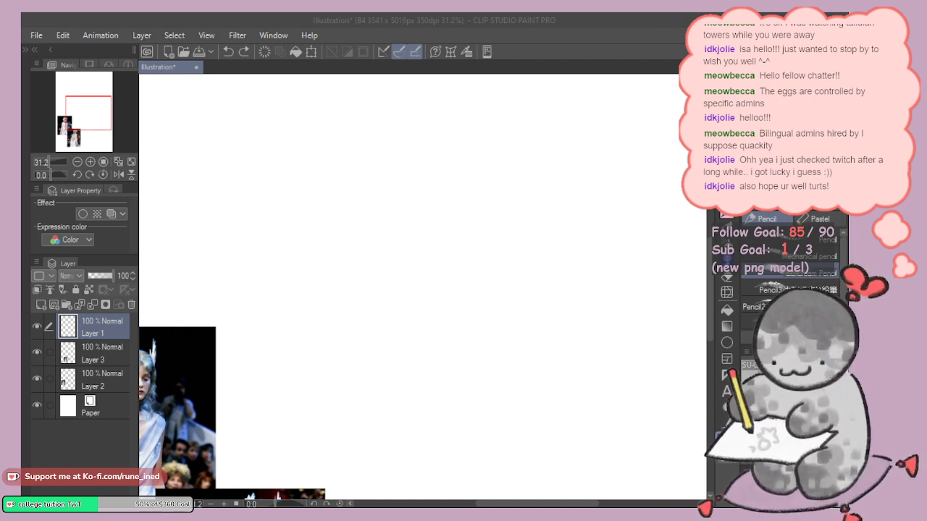
left_click(438, 280)
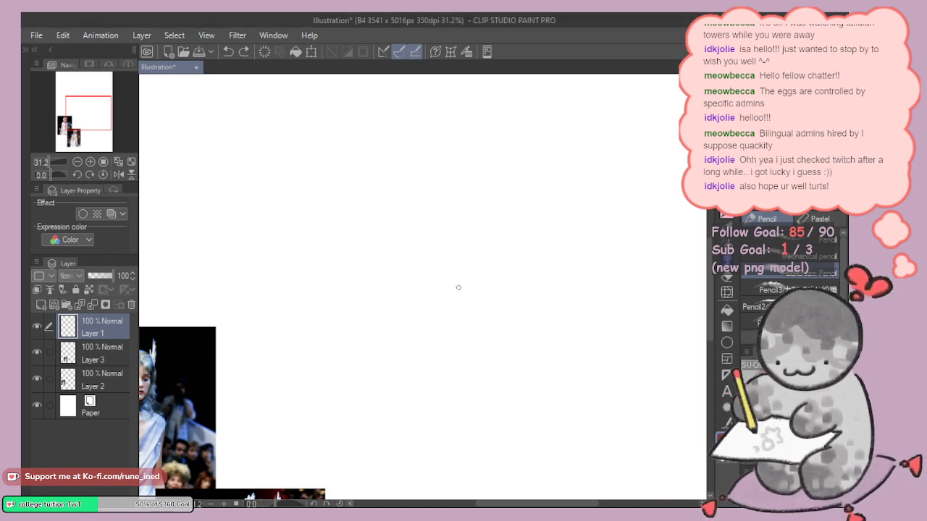
mouse_move(407, 304)
left_mouse_down()
mouse_move(456, 291)
mouse_move(480, 265)
mouse_move(490, 274)
left_mouse_up()
key("ctrl+z")
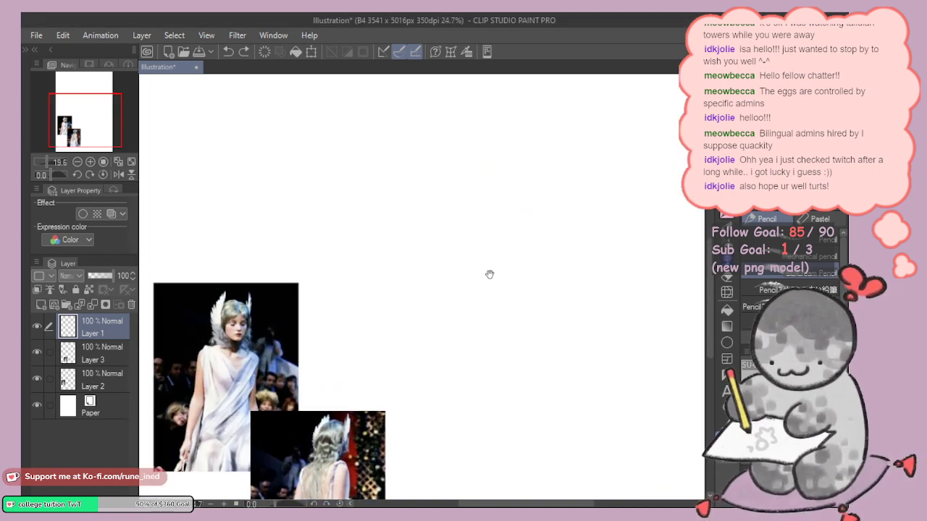
scroll(489, 275, "up", 3)
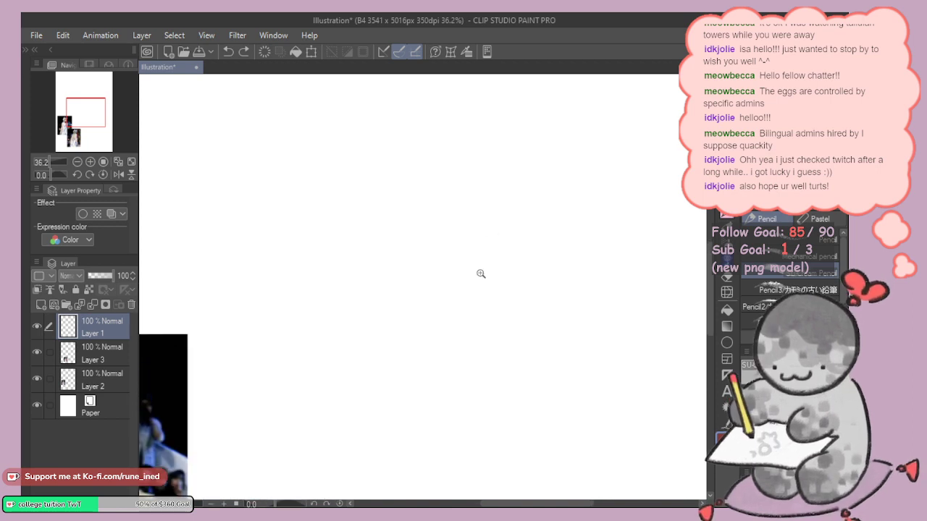
scroll(481, 274, "up", 3)
left_click_drag(403, 246, 543, 219)
key("ctrl+z")
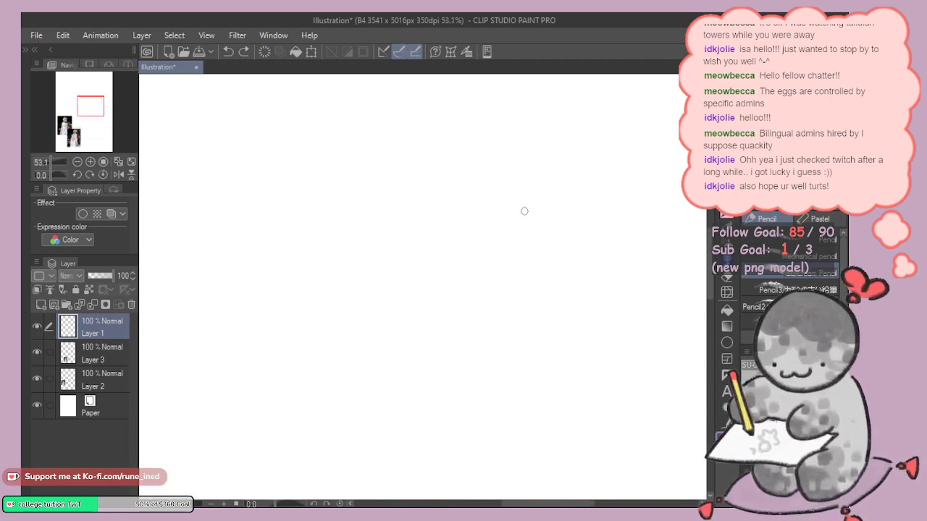
left_click_drag(491, 246, 550, 243)
key("ctrl+z")
scroll(535, 240, "down", 4)
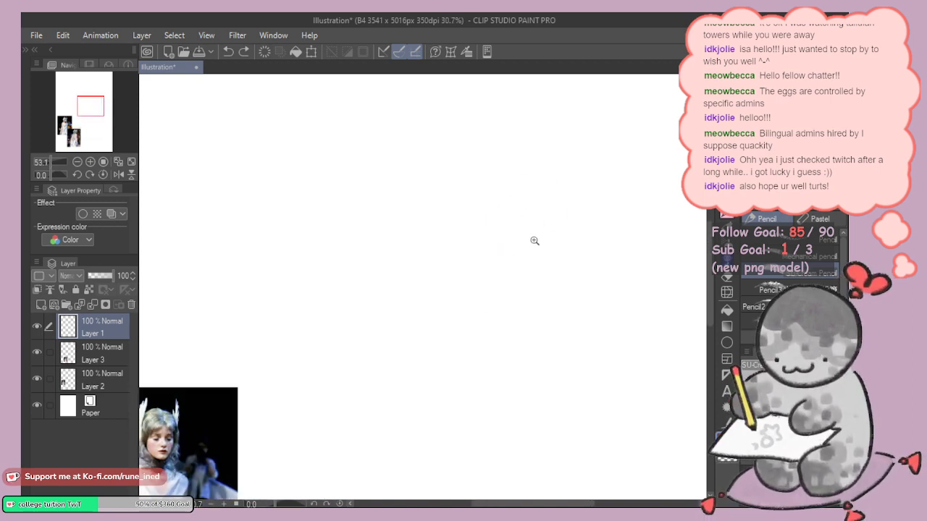
scroll(535, 241, "up", 1)
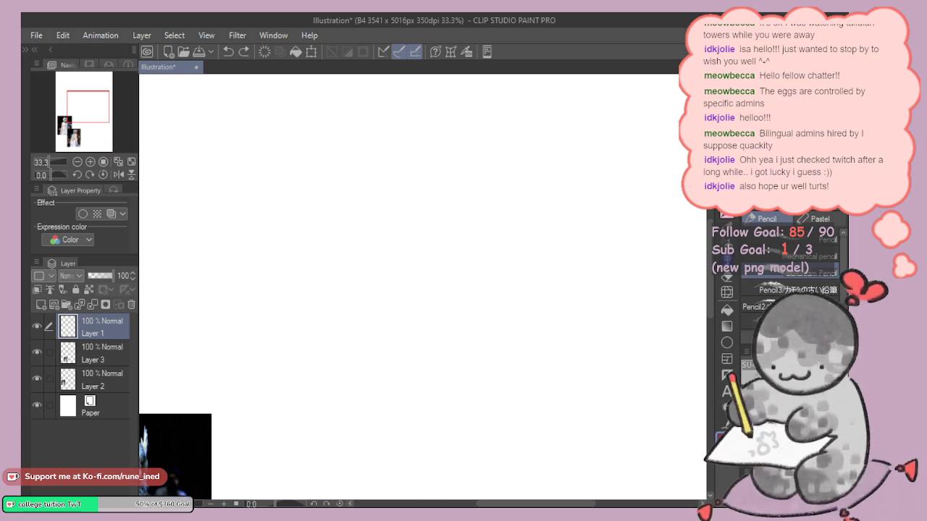
left_click_drag(384, 333, 527, 316)
key("ctrl+z")
mouse_move(543, 187)
left_mouse_down()
mouse_move(475, 281)
mouse_move(542, 223)
left_mouse_up()
key("ctrl+z")
left_click_drag(445, 223, 539, 207)
key("ctrl+z")
scroll(517, 191, "up", 1)
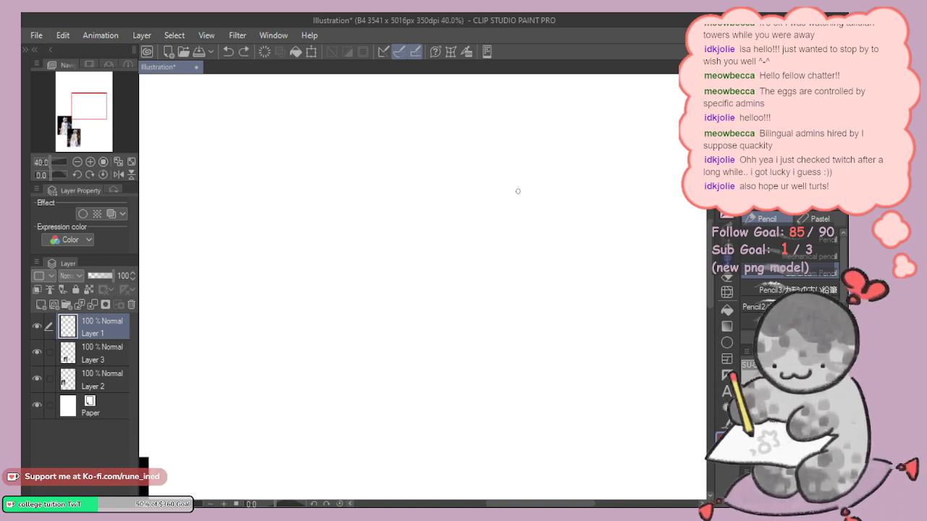
mouse_move(520, 165)
left_mouse_down()
mouse_move(534, 212)
mouse_move(536, 156)
mouse_move(560, 219)
left_mouse_up()
key("ctrl+z")
Step: Try a rough head circle with crossing face guidelines in the blank canvas area, and clear the layer
mouse_move(500, 152)
left_mouse_down()
mouse_move(548, 197)
mouse_move(474, 174)
left_mouse_up()
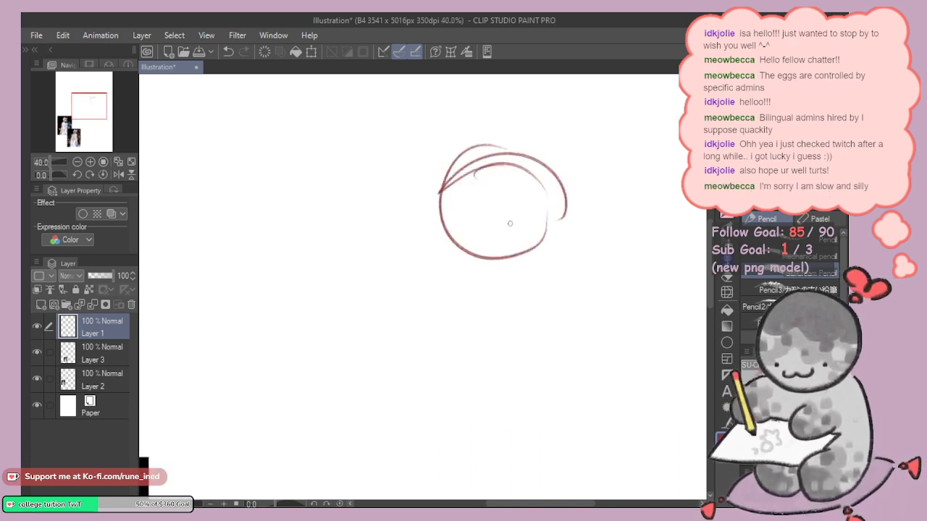
key("ctrl+z")
mouse_move(531, 168)
left_mouse_down()
mouse_move(520, 245)
mouse_move(461, 186)
mouse_move(494, 272)
left_mouse_up()
key("ctrl+z")
left_click_drag(464, 159, 478, 273)
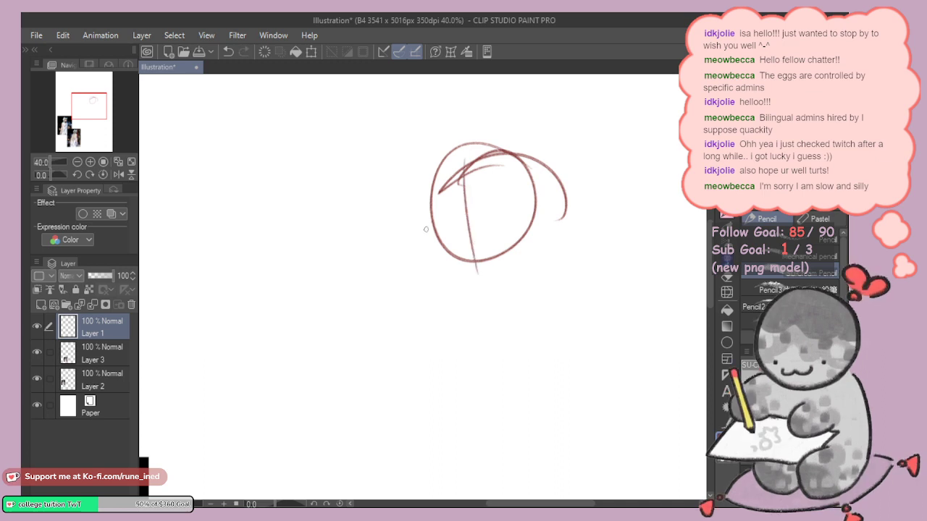
key("ctrl+z")
mouse_move(411, 236)
left_mouse_down()
mouse_move(544, 204)
mouse_move(534, 203)
left_mouse_up()
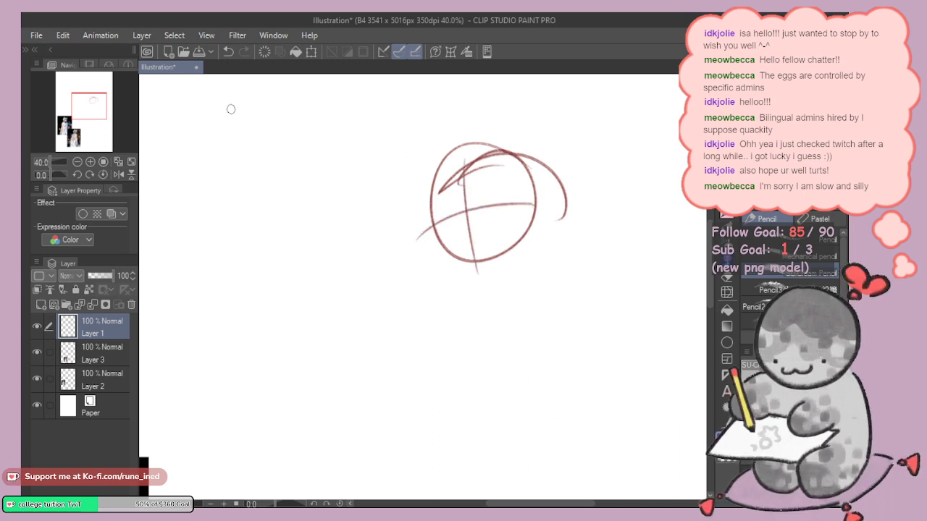
left_click(260, 51)
Step: Try a second head construction with separate skull curves, tilted face guidelines and a chin, and clear the layer
left_click_drag(447, 221, 558, 183)
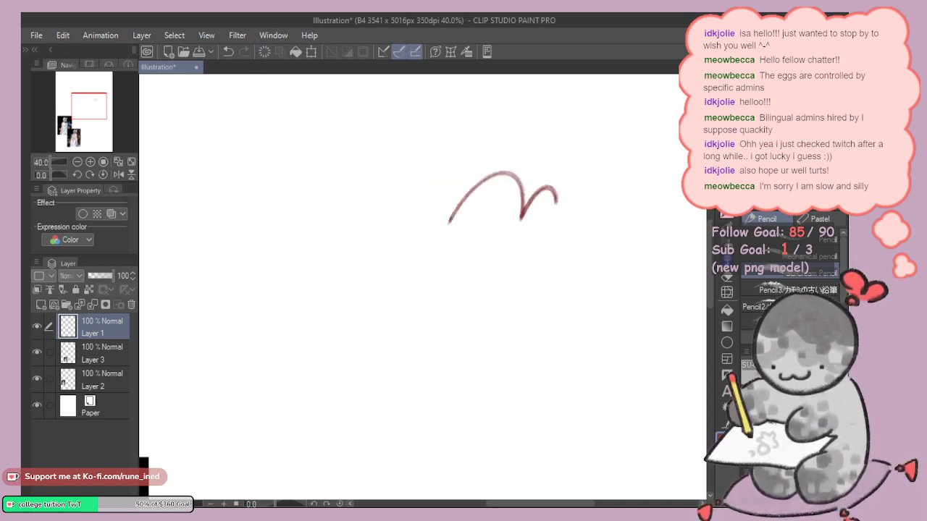
key("ctrl+z")
left_click_drag(512, 150, 539, 226)
key("ctrl+z")
left_click_drag(470, 141, 460, 240)
mouse_move(495, 134)
left_mouse_down()
mouse_move(559, 187)
mouse_move(531, 274)
left_mouse_up()
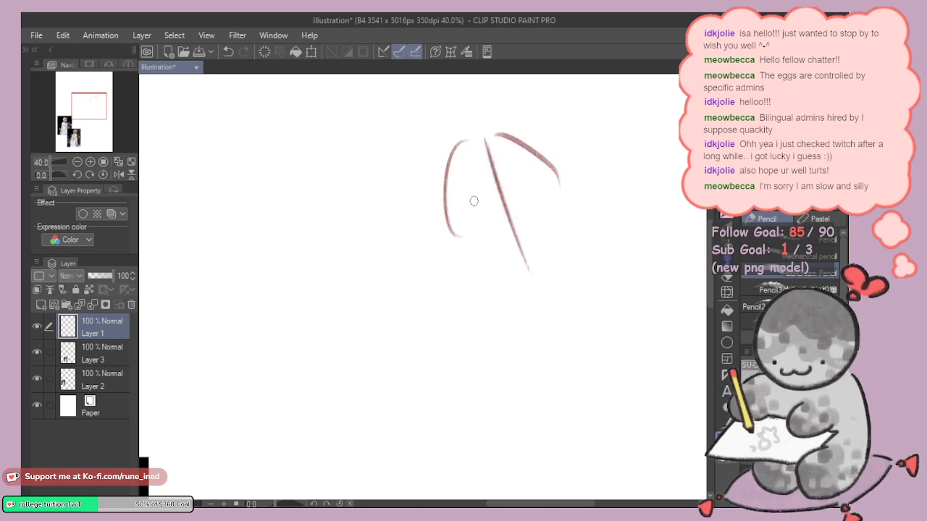
left_click_drag(447, 239, 553, 192)
key("ctrl+z")
key("ctrl+z")
left_click_drag(472, 153, 510, 273)
key("ctrl+z")
mouse_move(445, 259)
left_mouse_down()
mouse_move(533, 195)
mouse_move(486, 280)
mouse_move(539, 258)
left_mouse_up()
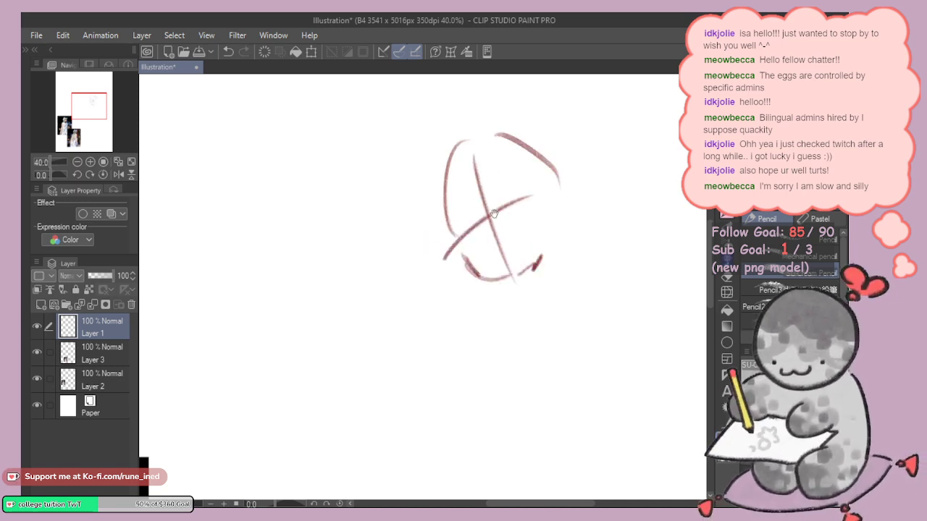
left_click(265, 53)
left_click_drag(383, 174, 481, 207)
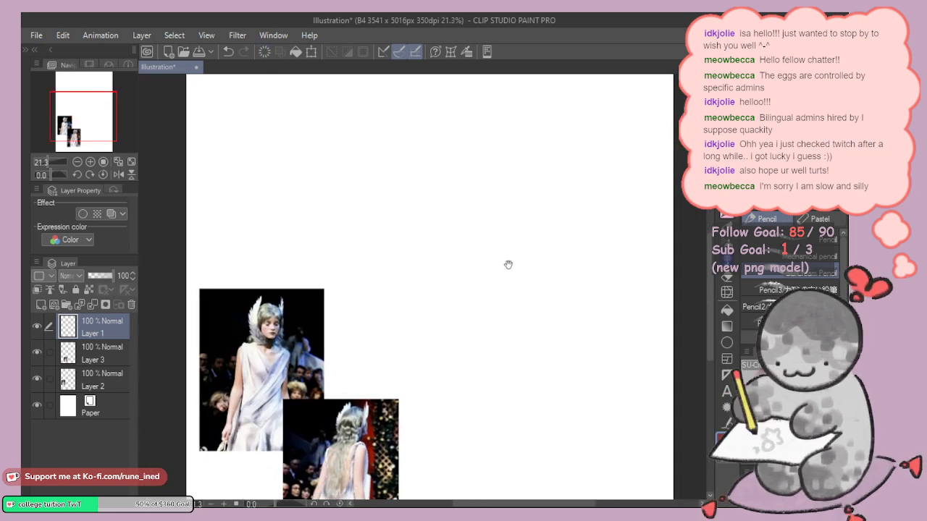
left_click_drag(507, 262, 490, 248)
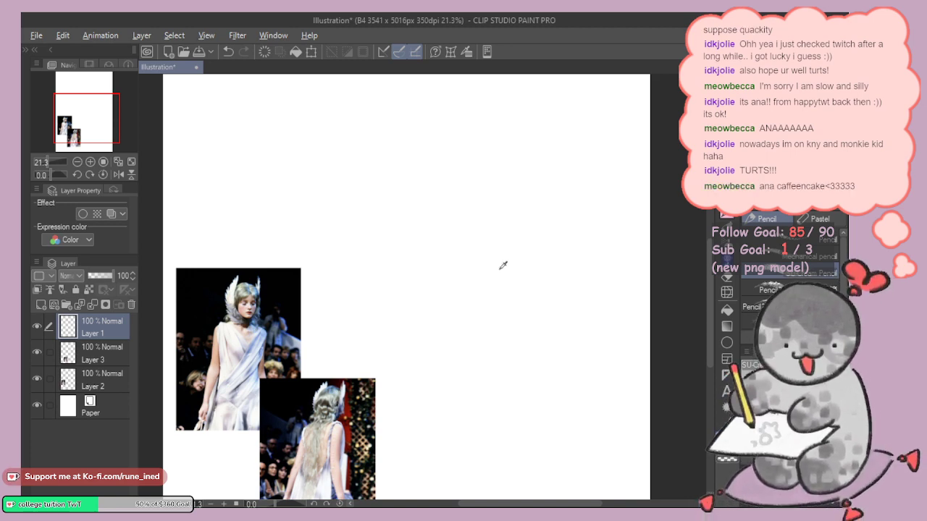
key("alt+Tab")
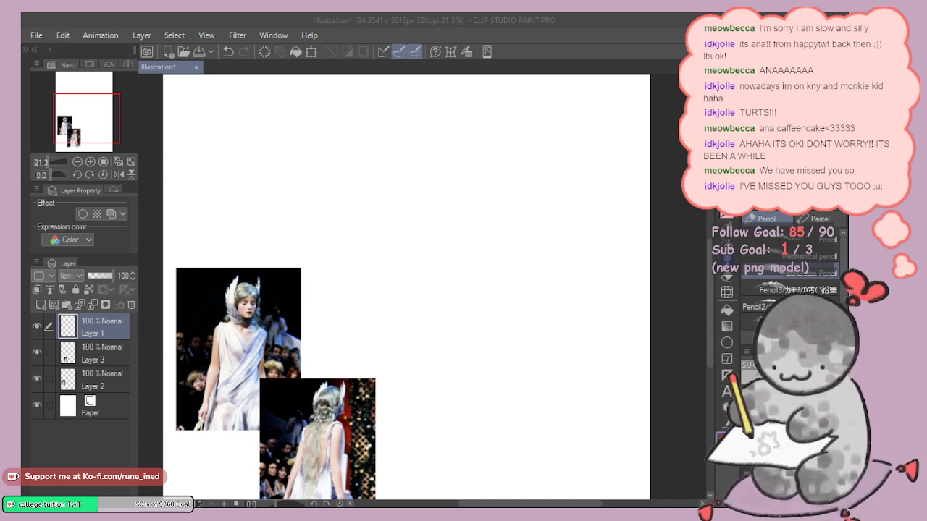
Step: Try rough curved strokes for a head outline in the blank area beside the reference photos, undoing them
mouse_move(391, 282)
left_mouse_down()
mouse_move(497, 244)
mouse_move(485, 223)
left_mouse_up()
key("ctrl+z")
left_click_drag(478, 217, 486, 238)
left_click_drag(374, 222, 511, 204)
key("ctrl+z")
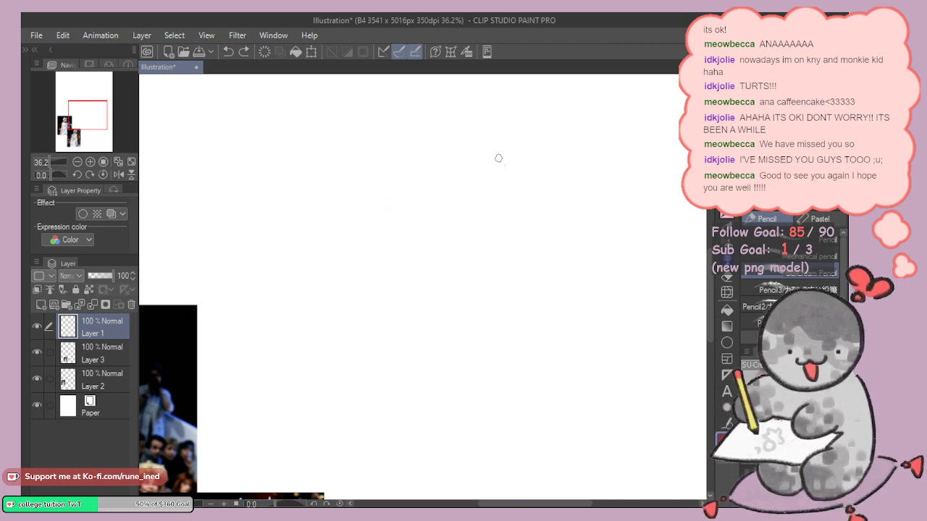
left_click_drag(498, 158, 501, 162)
key("ctrl+z")
mouse_move(399, 217)
left_mouse_down()
mouse_move(427, 157)
mouse_move(448, 244)
left_mouse_up()
key("ctrl+z")
left_click_drag(470, 139, 417, 242)
mouse_move(464, 133)
left_mouse_down()
mouse_move(517, 186)
mouse_move(507, 225)
left_mouse_up()
key("ctrl+z")
mouse_move(517, 182)
left_mouse_down()
mouse_move(527, 208)
mouse_move(522, 230)
left_mouse_up()
key("ctrl+z")
key("ctrl+z")
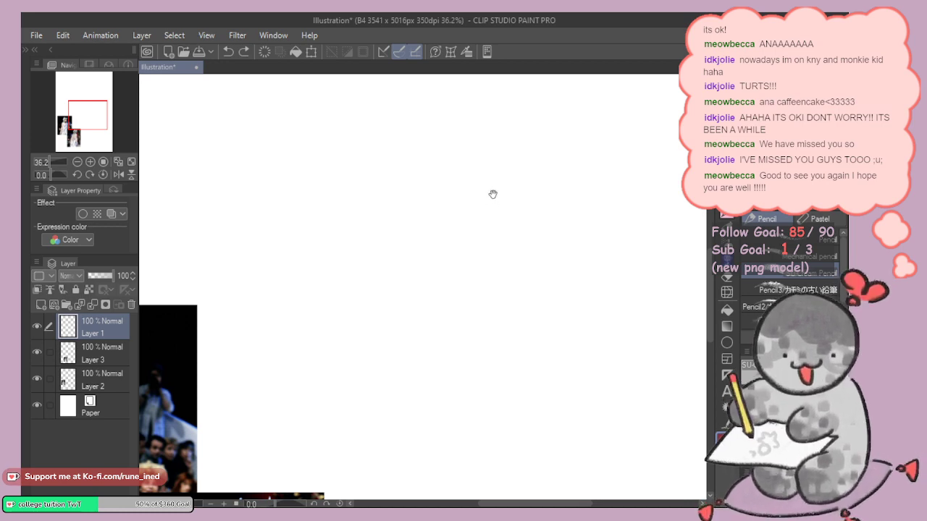
Step: Rotate the whole canvas 90 degrees counterclockwise into landscape format and select Layer 3
left_click_drag(542, 192, 497, 215)
left_click_drag(466, 315, 501, 237)
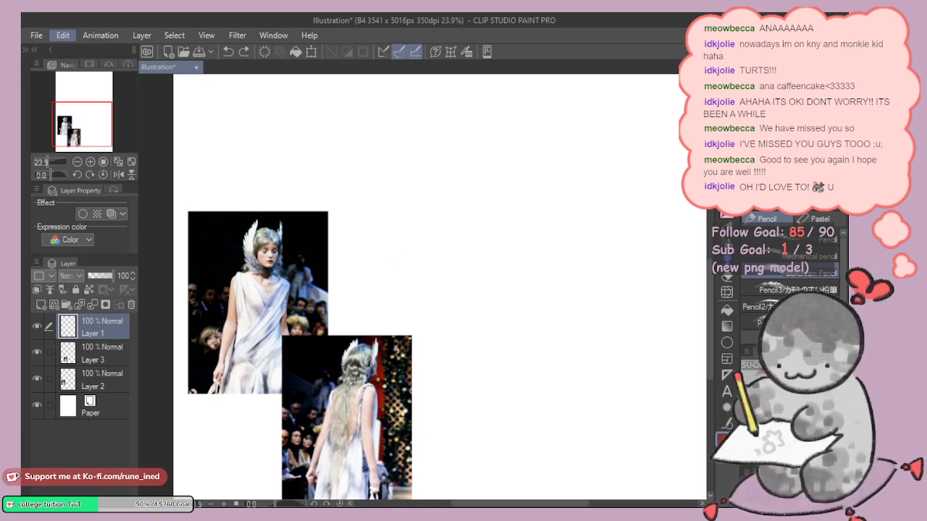
left_click(377, 257)
left_click(86, 346)
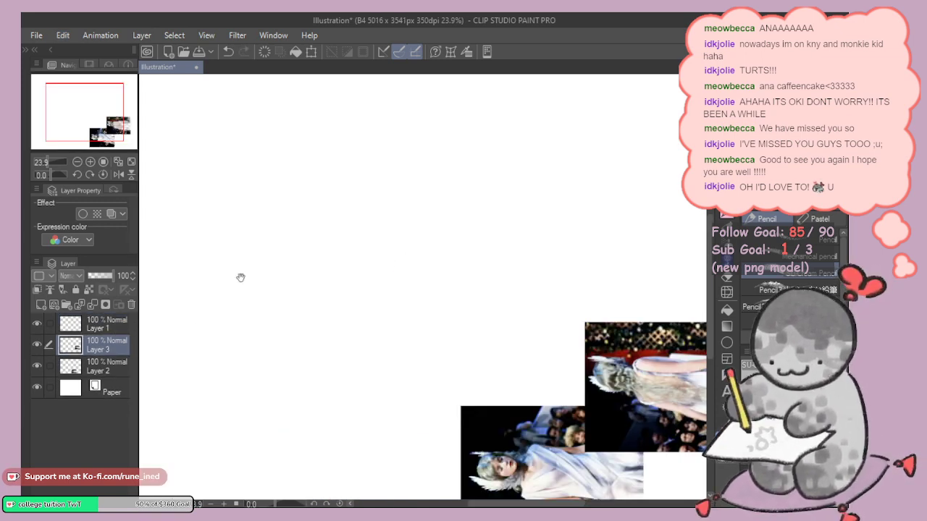
Step: Rotate the back-view runway photo on Layer 3 upright with a free transform
scroll(426, 211, "down", 3)
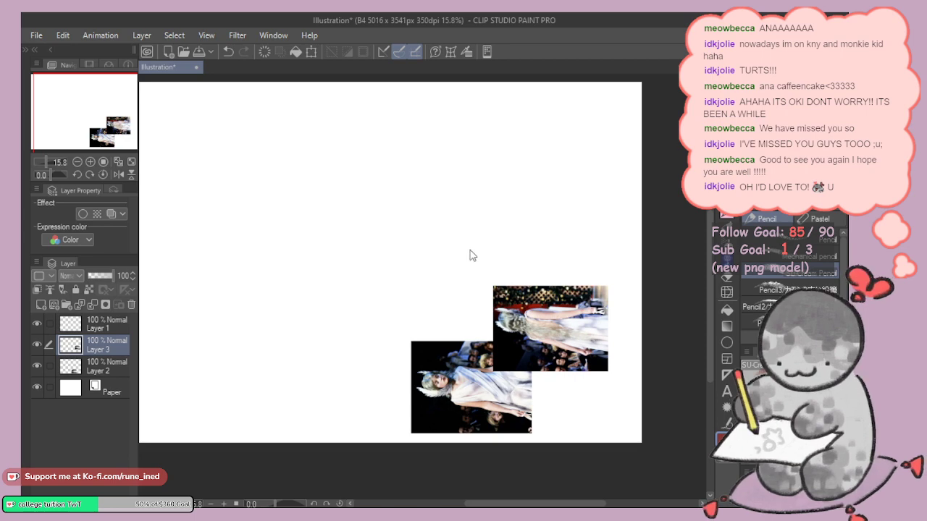
key("ctrl+t")
left_click_drag(650, 305, 652, 344)
left_click(526, 406)
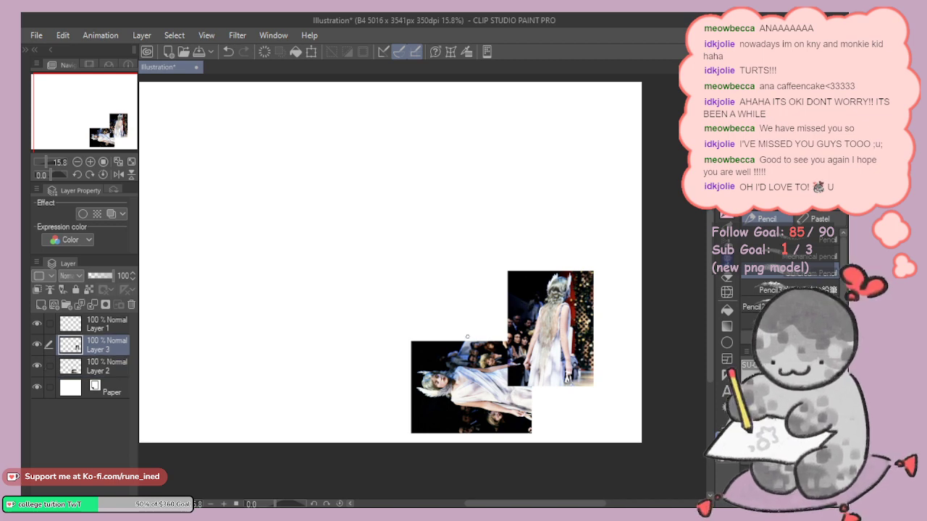
Step: Rotate the front-view runway photo on Layer 2 upright with a free transform
left_click(106, 367)
key("ctrl+t")
key("ctrl+t")
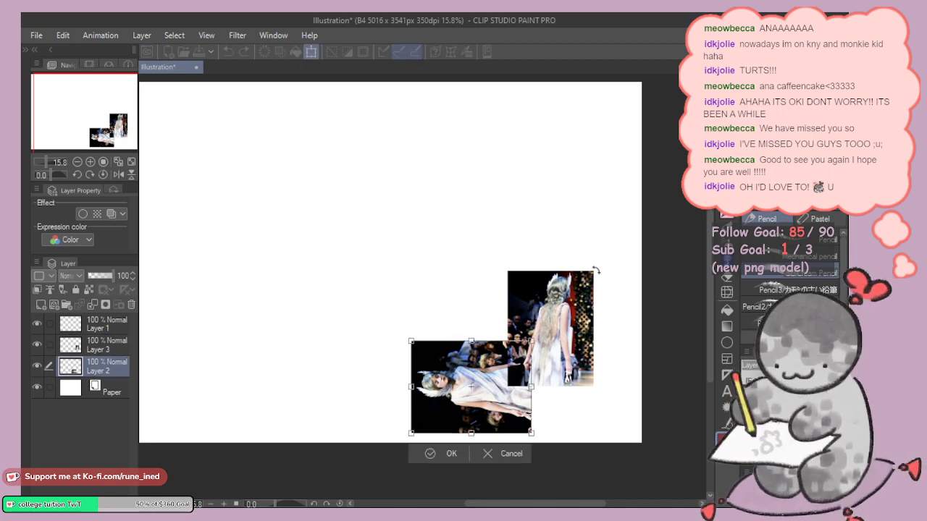
left_click_drag(596, 271, 568, 403)
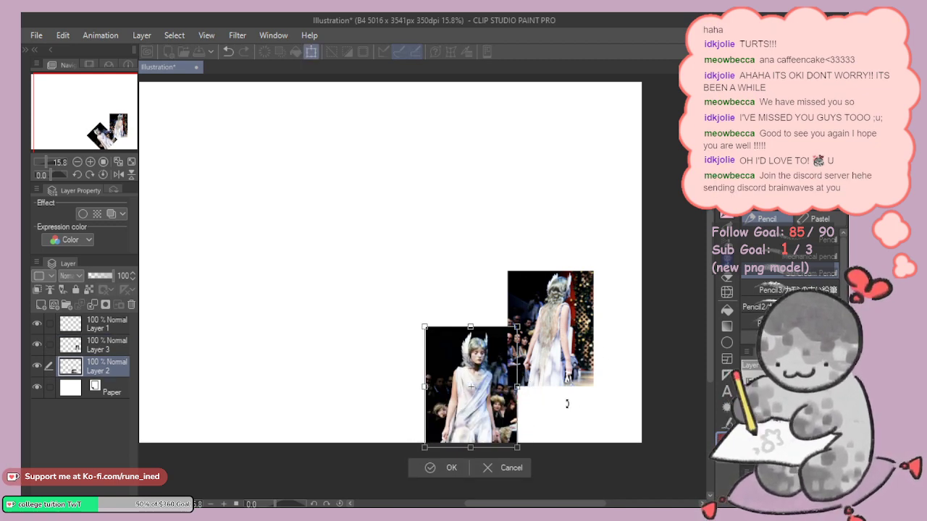
left_click(434, 467)
Step: Move both runway photos to the upper-left corner of the canvas, back view overlapping the front view, and select Layer 1
left_click_drag(475, 370, 334, 252)
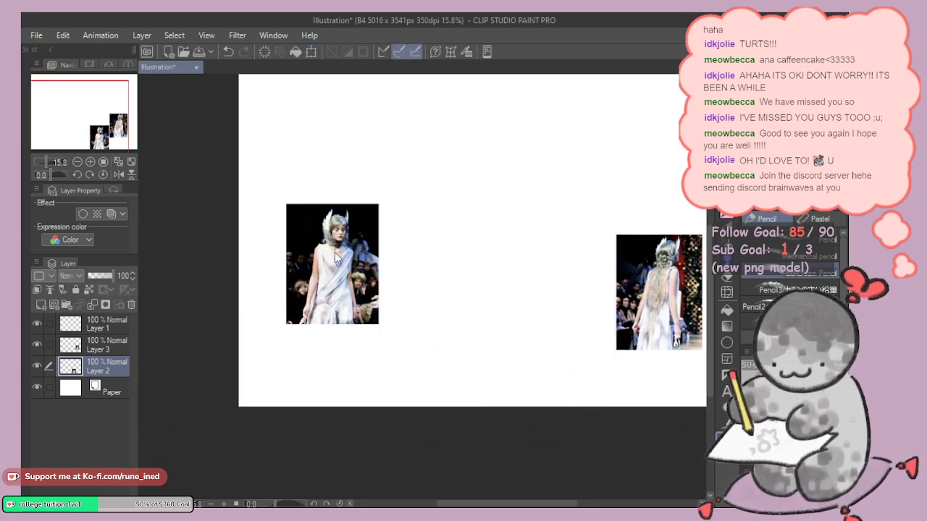
scroll(629, 331, "up", 2)
left_click_drag(629, 332, 353, 229)
left_click_drag(398, 261, 394, 255)
left_click_drag(311, 340, 298, 210)
left_click_drag(379, 281, 361, 317)
scroll(428, 283, "up", 2)
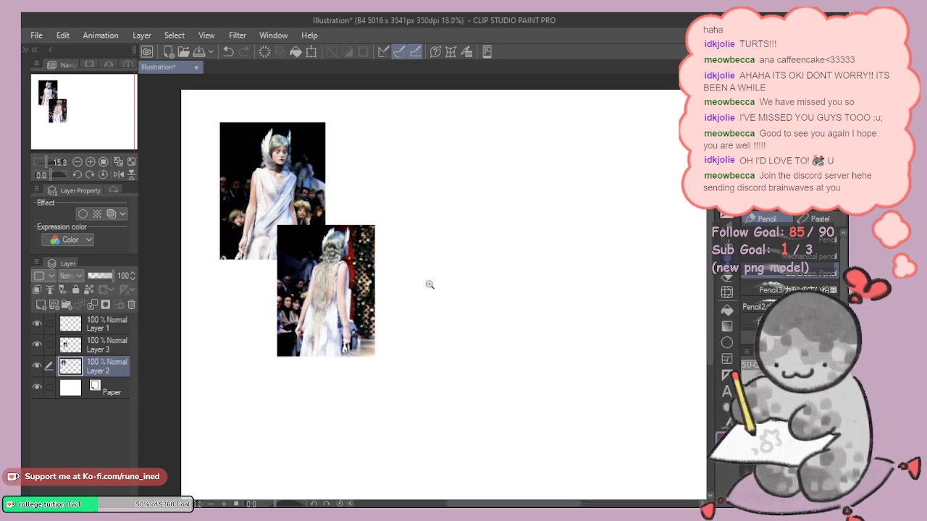
left_click(134, 331)
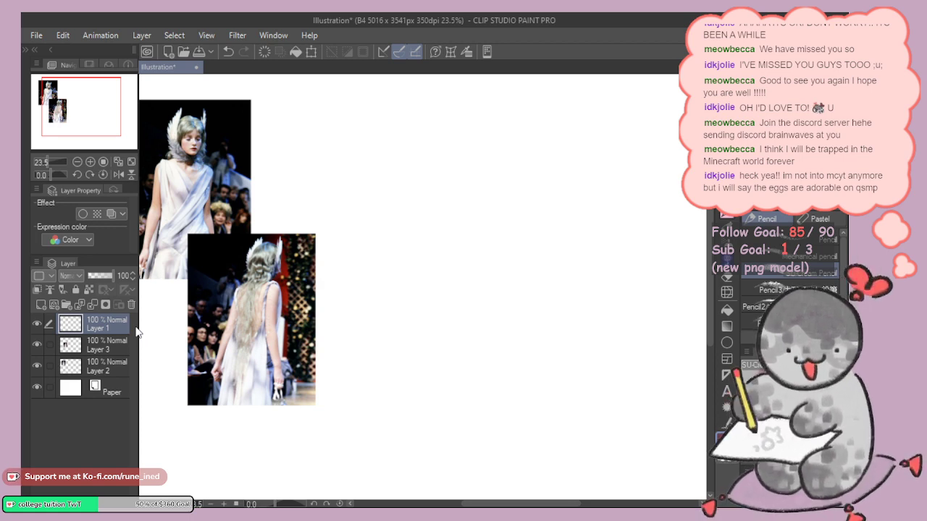
Step: Paste the copied Cobblemon website screenshot as a new layer, place it beside the runway photos and enlarge it on screen
key("alt+Tab")
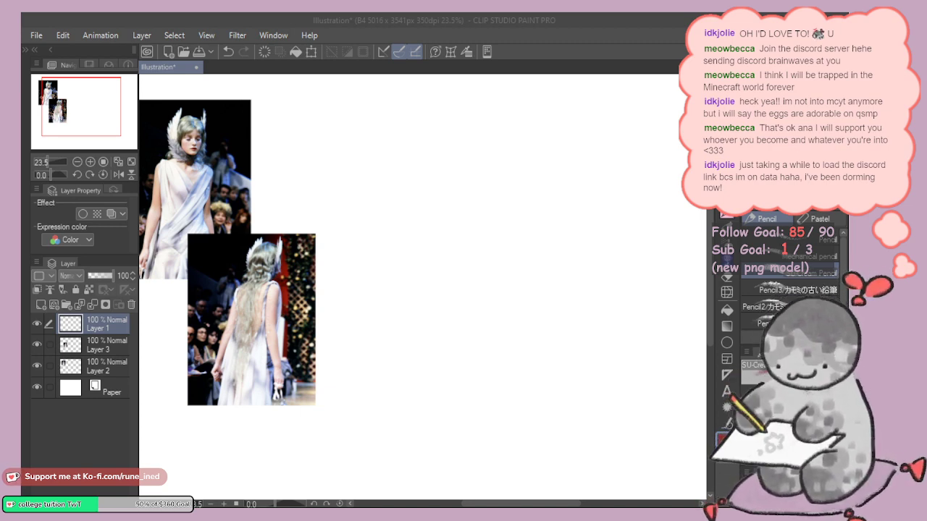
key("alt+Tab")
key("ctrl+v")
key("ctrl+v")
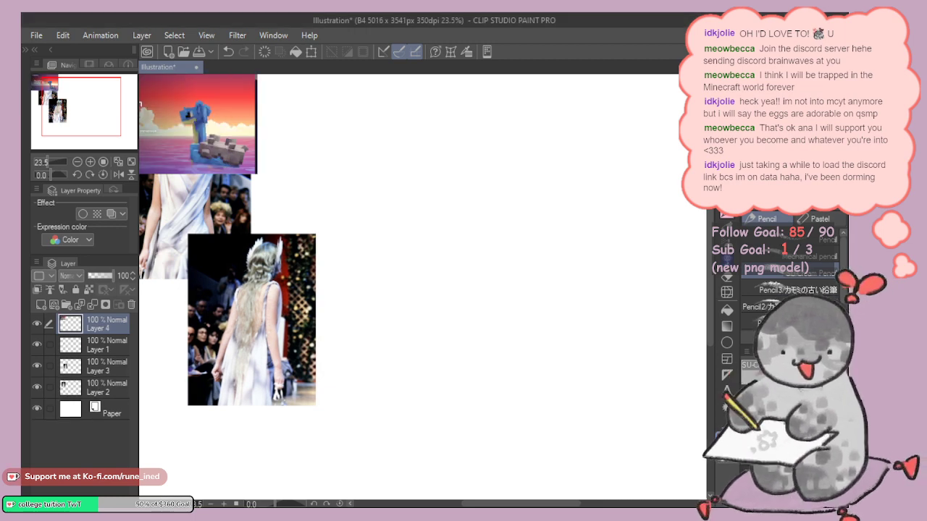
left_click_drag(203, 117, 550, 345)
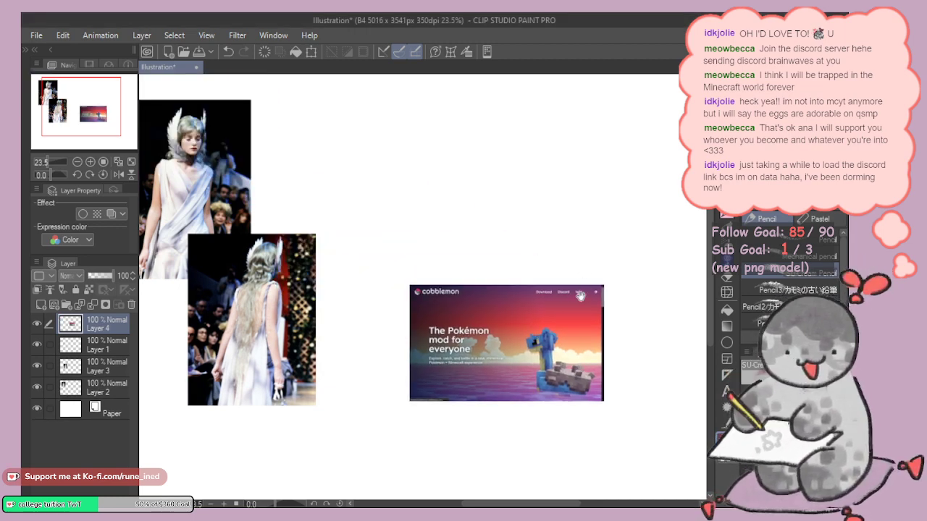
left_click_drag(579, 297, 551, 264)
left_click_drag(530, 303, 553, 284)
scroll(553, 284, "up", 1)
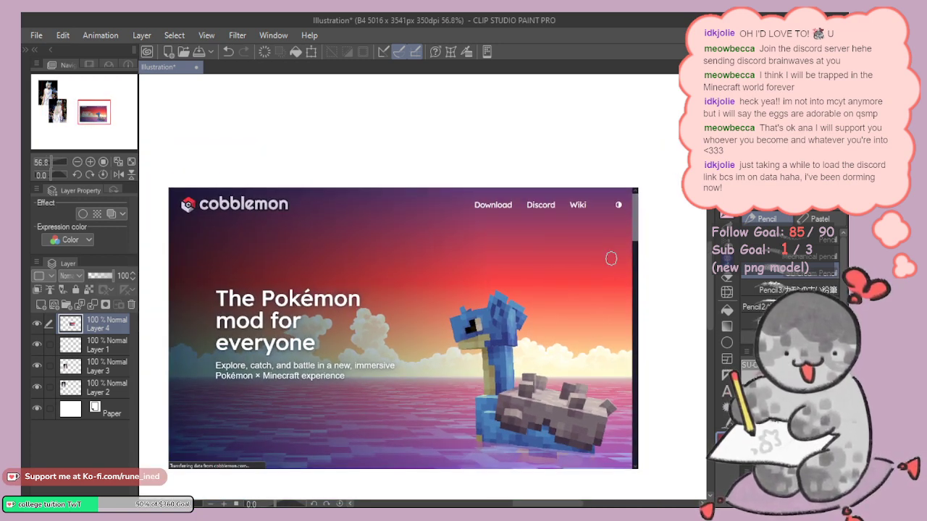
Step: Show the pasted Cobblemon screenshot beside the photos, and delete its layer
scroll(557, 305, "down", 4)
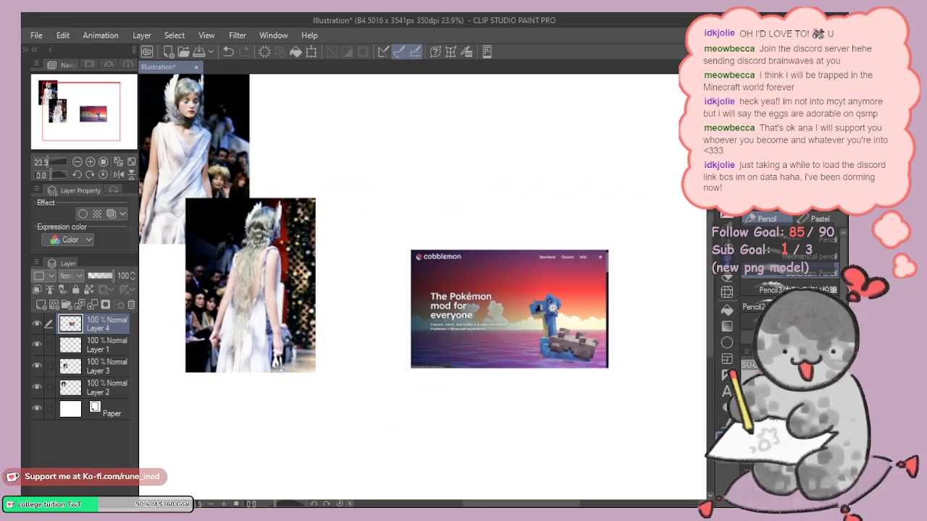
scroll(554, 310, "down", 3)
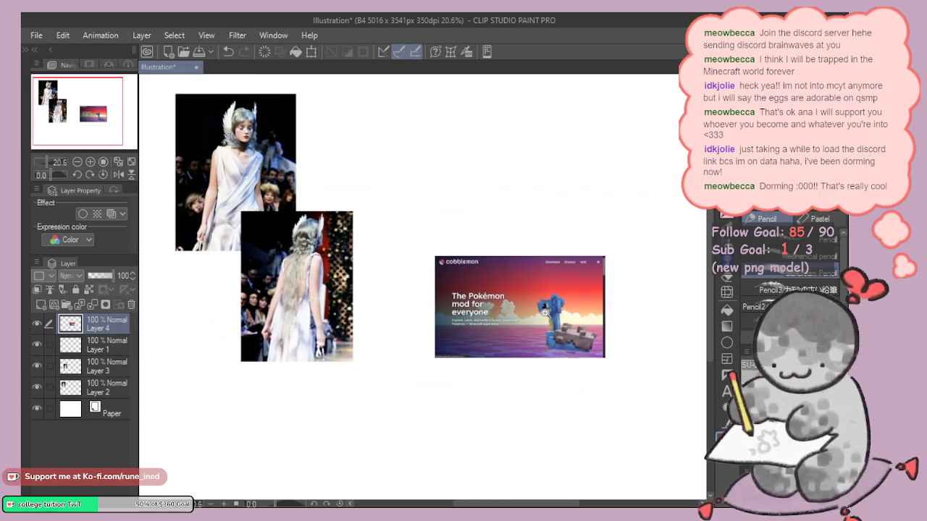
mouse_move(562, 314)
left_mouse_down()
mouse_move(514, 344)
mouse_move(523, 327)
left_mouse_up()
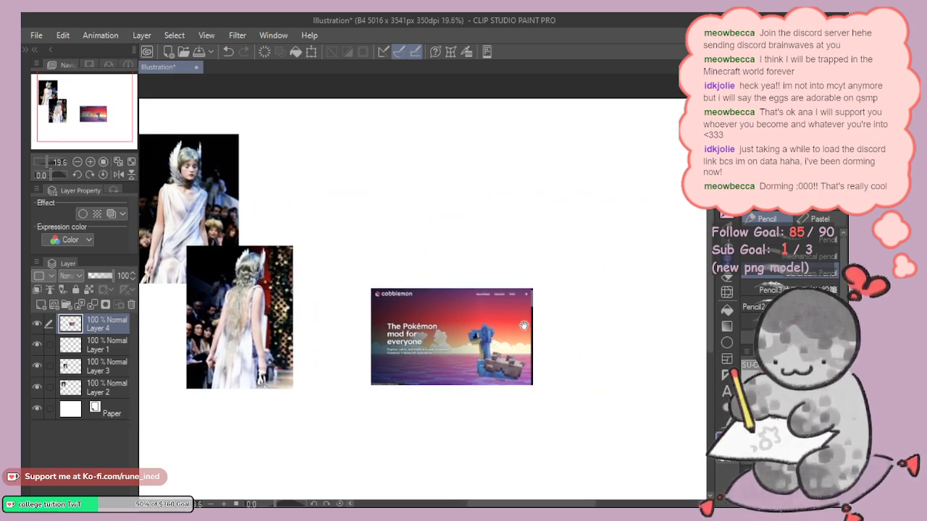
scroll(527, 325, "up", 2)
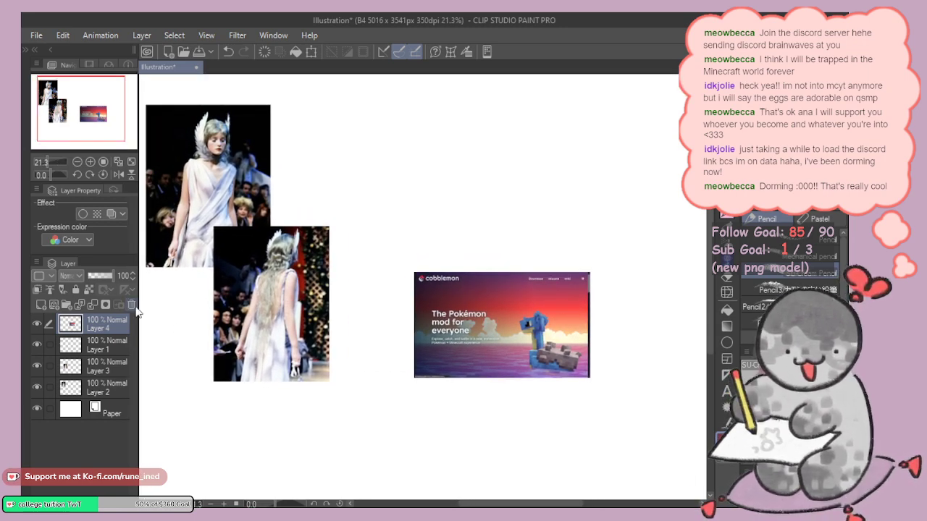
left_click(131, 304)
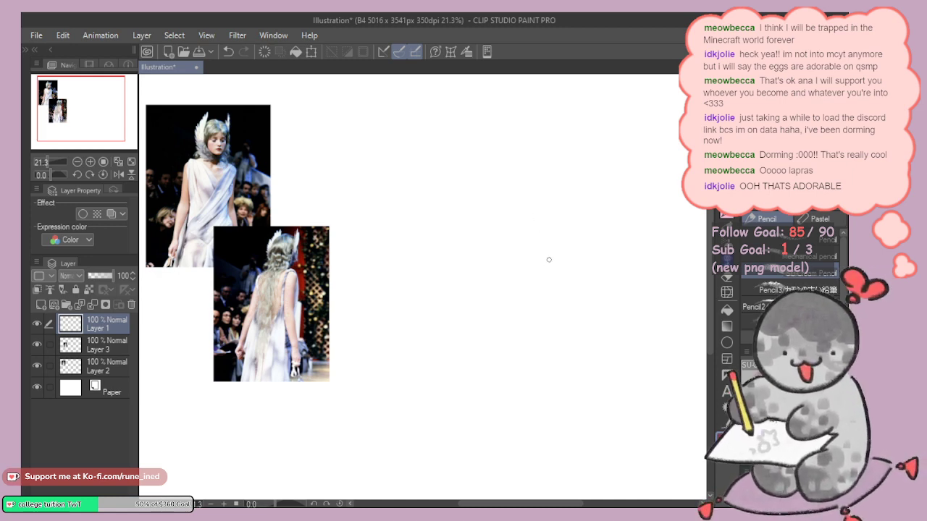
Step: Try long curved pencil strokes for the top of the head in the blank canvas area, undoing each one
mouse_move(410, 287)
left_mouse_down()
mouse_move(501, 228)
mouse_move(562, 250)
left_mouse_up()
key("ctrl+z")
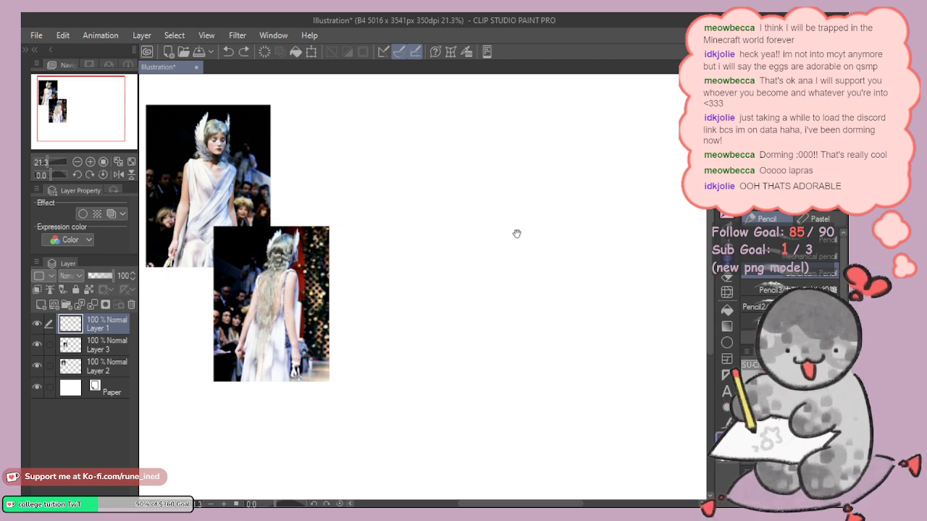
scroll(523, 248, "up", 2)
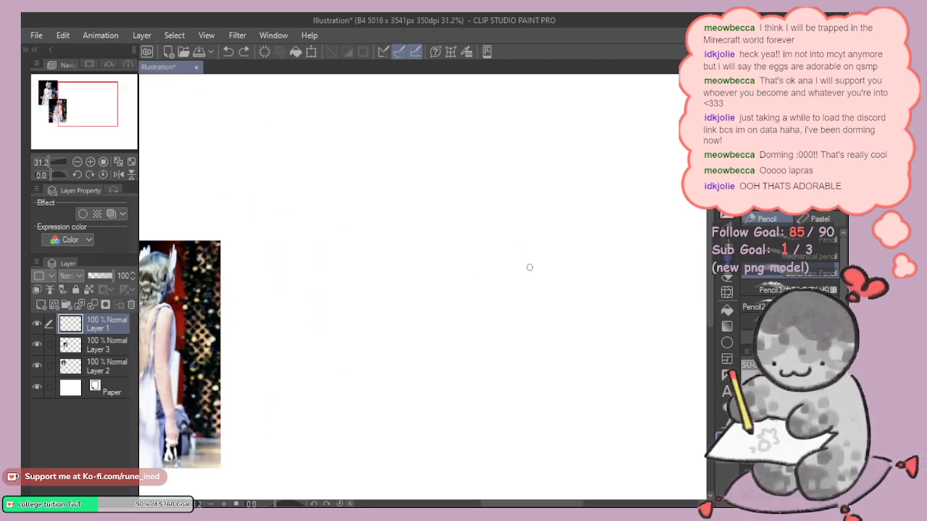
mouse_move(424, 281)
left_mouse_down()
mouse_move(548, 265)
mouse_move(553, 254)
left_mouse_up()
key("ctrl+z")
scroll(493, 220, "down", 2)
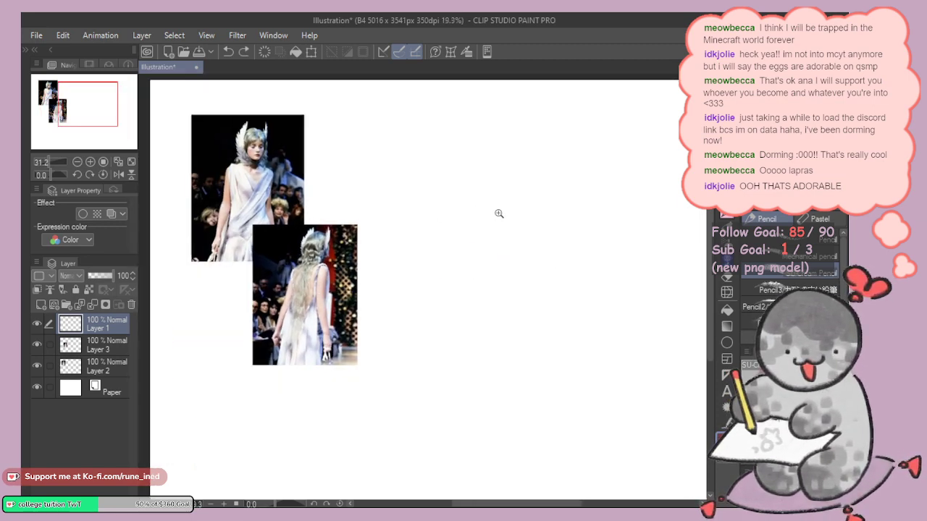
Step: Sketch an open, rounded skull outline beside the photos, undoing unsatisfactory strokes
scroll(499, 213, "up", 1)
mouse_move(435, 267)
left_mouse_down()
mouse_move(451, 238)
mouse_move(560, 256)
mouse_move(502, 261)
mouse_move(468, 165)
mouse_move(495, 254)
mouse_move(504, 244)
mouse_move(493, 197)
mouse_move(506, 255)
left_mouse_up()
key("ctrl+z")
scroll(501, 258, "up", 1)
key("ctrl+z")
key("ctrl+z")
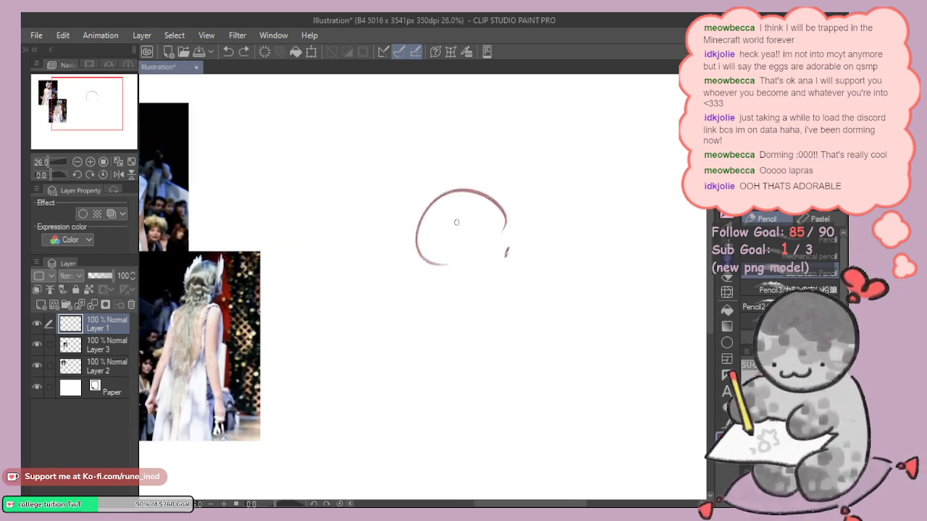
Step: Add crossing vertical and horizontal face guidelines to the skull and rough in the jaw below it
left_click_drag(456, 212, 470, 315)
key("ctrl+z")
mouse_move(409, 271)
left_mouse_down()
mouse_move(511, 242)
mouse_move(492, 244)
mouse_move(499, 262)
left_mouse_up()
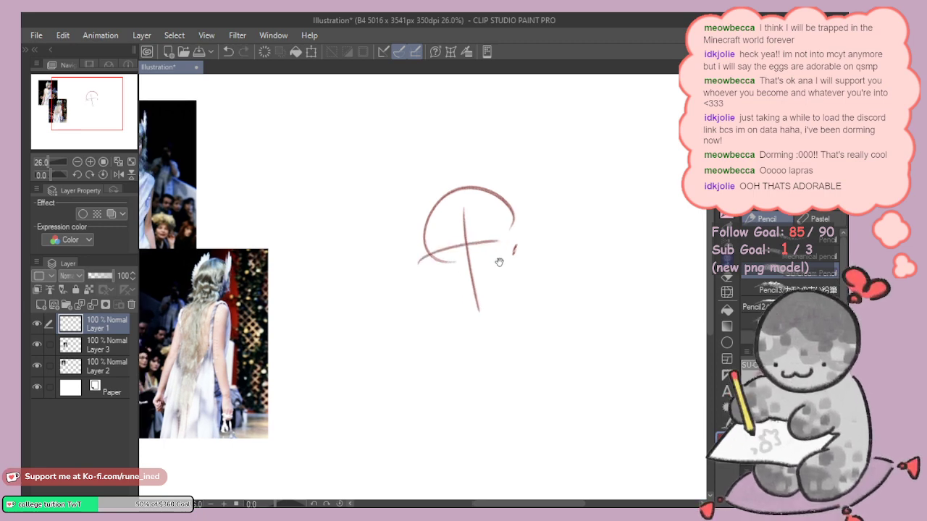
mouse_move(434, 267)
left_mouse_down()
mouse_move(447, 297)
mouse_move(442, 291)
mouse_move(490, 295)
left_mouse_up()
key("ctrl+z")
Step: Lighten the rough jaw and chin strokes with the Kneaded eraser
key("e")
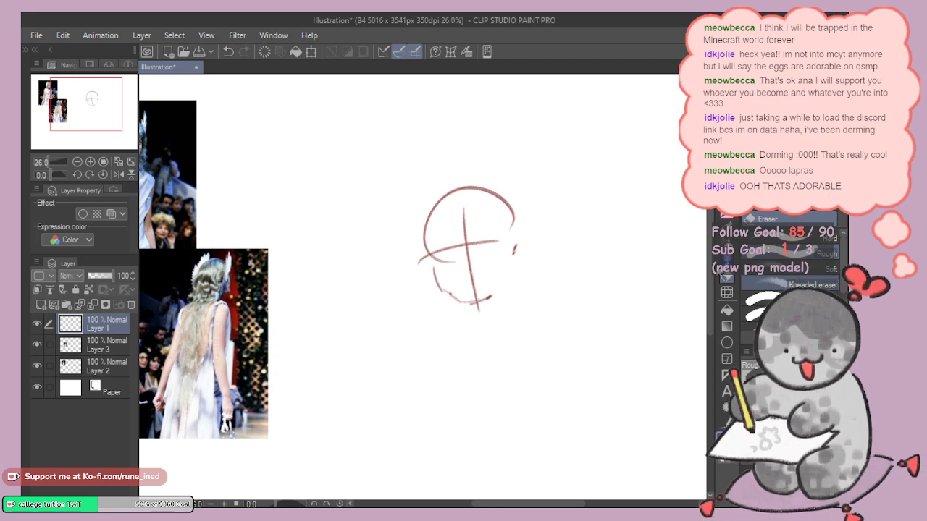
left_click(796, 284)
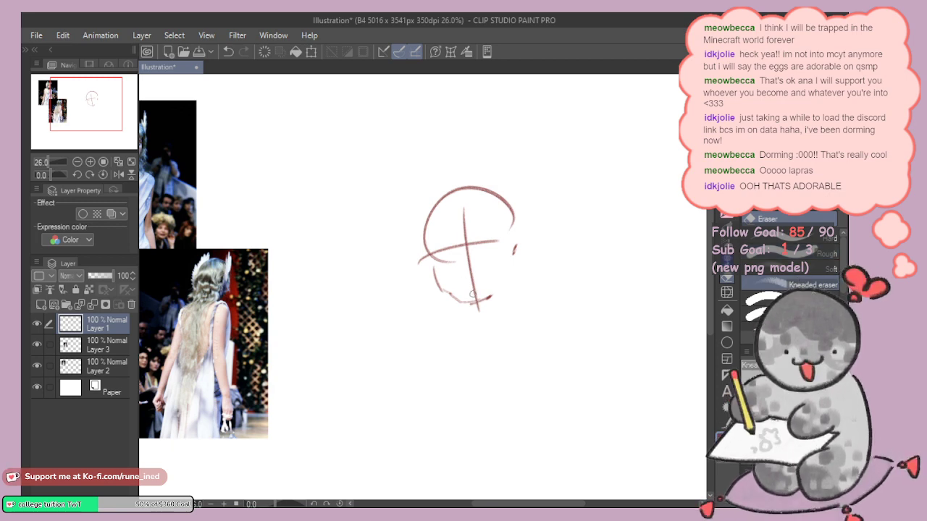
mouse_move(436, 270)
left_mouse_down()
mouse_move(441, 292)
mouse_move(459, 291)
mouse_move(457, 305)
left_mouse_up()
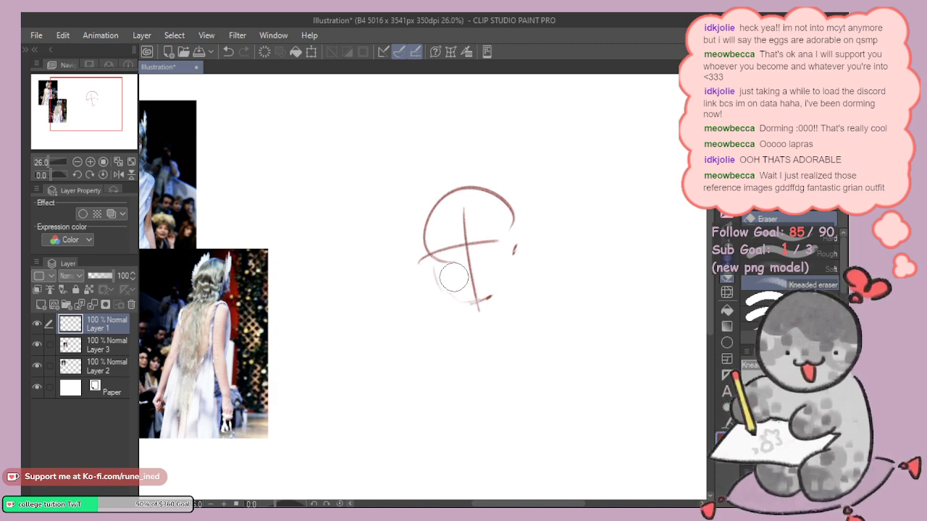
key("alt+Tab")
key("alt+Tab")
mouse_move(458, 291)
left_mouse_down()
mouse_move(471, 300)
mouse_move(451, 296)
mouse_move(483, 300)
left_mouse_up()
Step: Redraw the cheek, chin and jaw with the pencil and add an ear on the far side of the head
key("p")
key("ctrl+z")
mouse_move(434, 264)
left_mouse_down()
mouse_move(444, 288)
mouse_move(484, 307)
mouse_move(456, 294)
mouse_move(468, 302)
mouse_move(512, 288)
mouse_move(490, 299)
mouse_move(458, 294)
mouse_move(476, 300)
mouse_move(519, 261)
mouse_move(426, 268)
left_mouse_up()
key("ctrl+z")
key("ctrl+z")
mouse_move(422, 259)
left_mouse_down()
mouse_move(428, 278)
mouse_move(434, 268)
left_mouse_up()
key("ctrl+z")
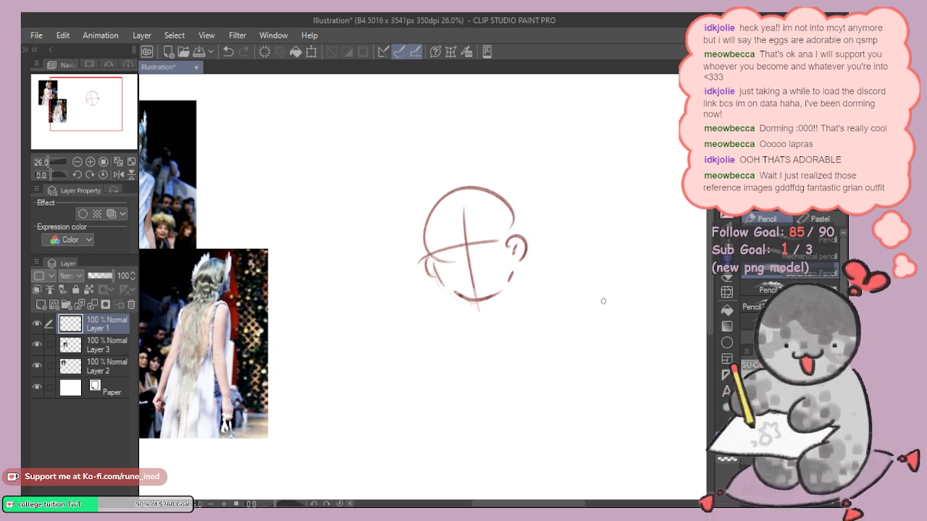
Step: Lighten the face guidelines with the Kneaded eraser and try redrawing the vertical centre line, undoing the new strokes
left_click_drag(499, 325, 597, 338)
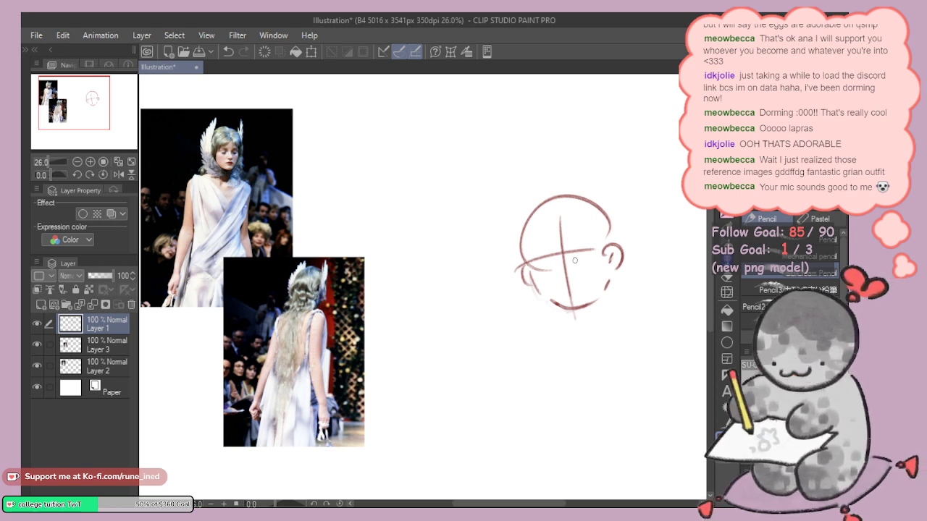
key("e")
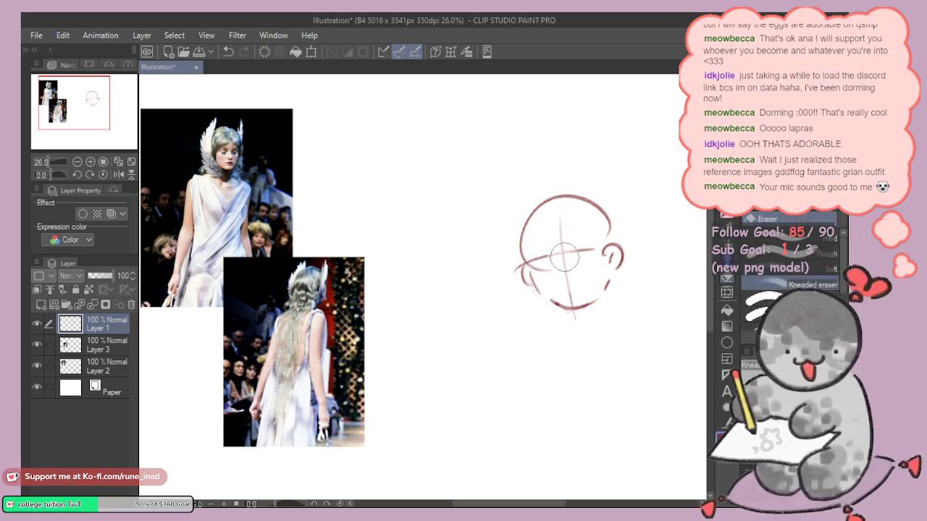
key("p")
left_click_drag(555, 220, 570, 302)
key("ctrl+z")
left_click_drag(556, 227, 570, 293)
key("ctrl+z")
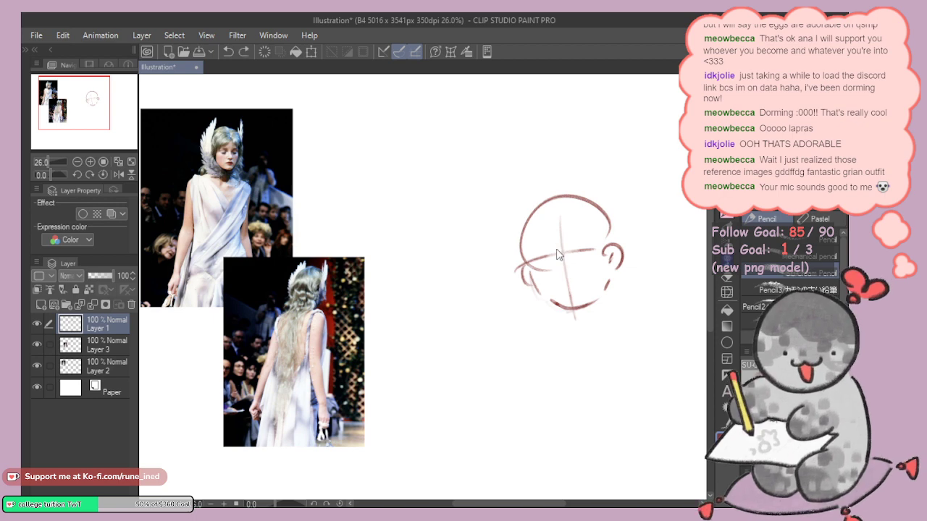
Step: Rework the vertical face guideline with a small nose mark, and clear the head sketch from Layer 1
mouse_move(553, 221)
left_mouse_down()
mouse_move(571, 299)
mouse_move(565, 273)
mouse_move(554, 275)
mouse_move(569, 281)
mouse_move(558, 265)
mouse_move(569, 254)
mouse_move(552, 258)
left_mouse_up()
key("ctrl+z")
key("ctrl+z")
key("ctrl+z")
key("e")
key("p")
scroll(580, 285, "down", 2)
left_click_drag(580, 298, 556, 297)
scroll(550, 294, "up", 1)
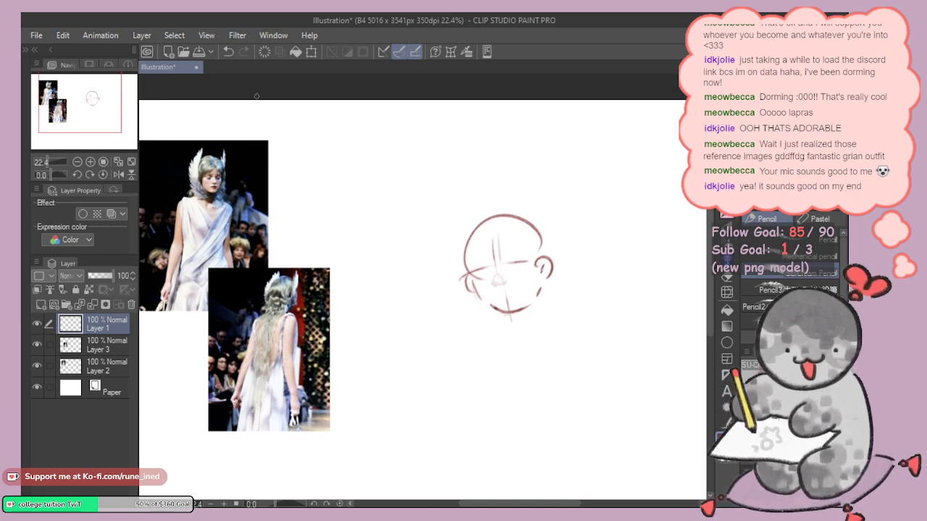
left_click(264, 54)
mouse_move(399, 178)
left_mouse_down()
mouse_move(529, 282)
mouse_move(507, 253)
left_mouse_up()
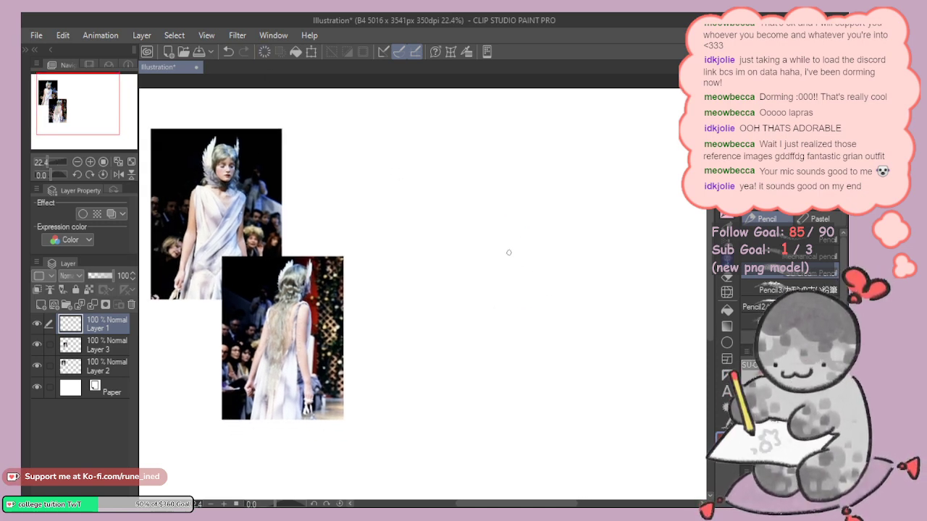
Step: Move the back-view photo directly below the front-view photo without overlap, and reselect Layer 1
left_click_drag(531, 298, 577, 281)
scroll(515, 299, "up", 2)
left_click_drag(308, 338, 261, 409)
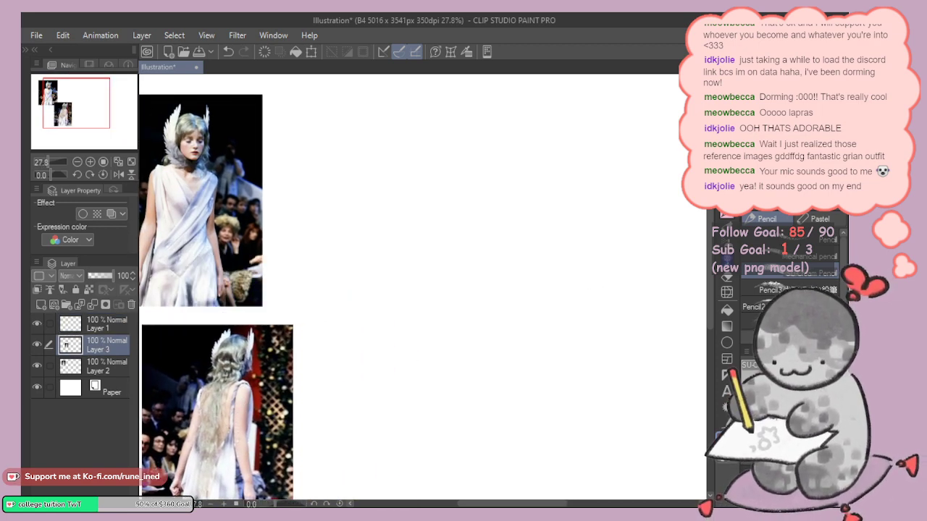
left_click_drag(345, 348, 425, 301)
mouse_move(534, 304)
left_mouse_down()
mouse_move(493, 325)
mouse_move(521, 294)
mouse_move(509, 242)
mouse_move(482, 256)
mouse_move(501, 221)
mouse_move(412, 221)
left_mouse_up()
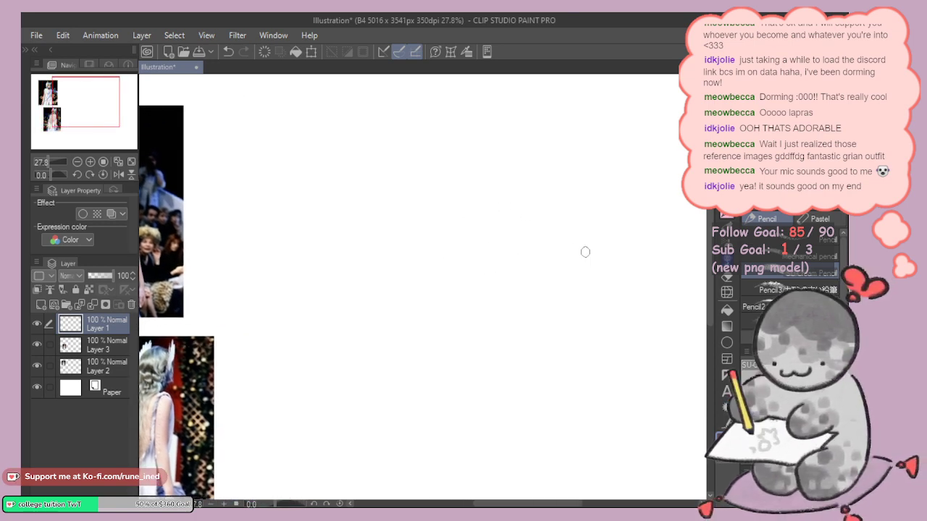
Step: Try short arched strokes for a new head outline in the empty area, undoing all of them
left_click_drag(490, 228, 518, 247)
key("ctrl+z")
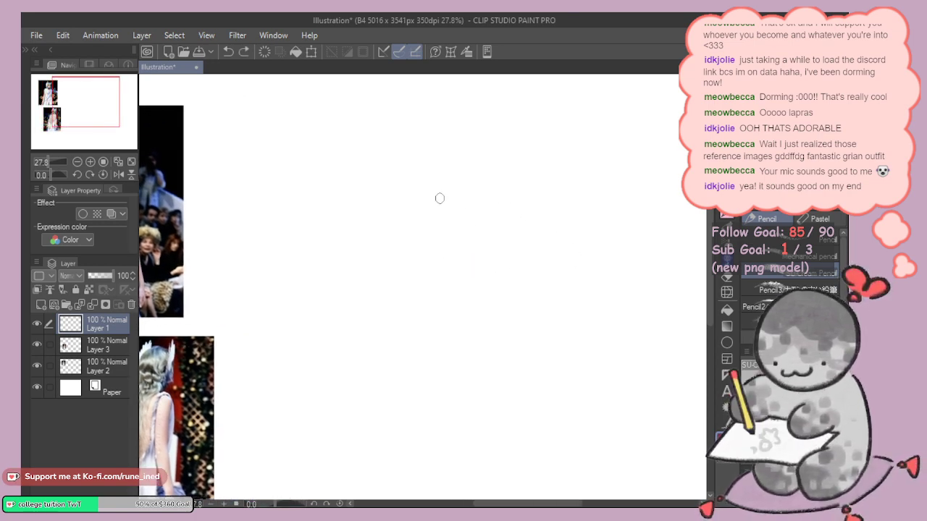
left_click_drag(384, 266, 475, 259)
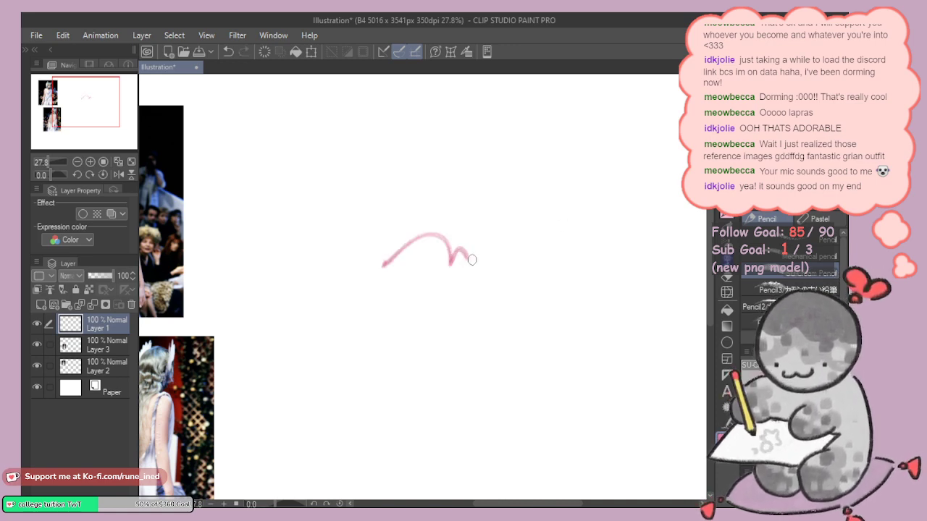
key("ctrl+z")
mouse_move(404, 246)
left_mouse_down()
mouse_move(451, 231)
mouse_move(439, 170)
mouse_move(456, 227)
mouse_move(432, 232)
left_mouse_up()
key("ctrl+z")
key("ctrl+z")
key("ctrl+z")
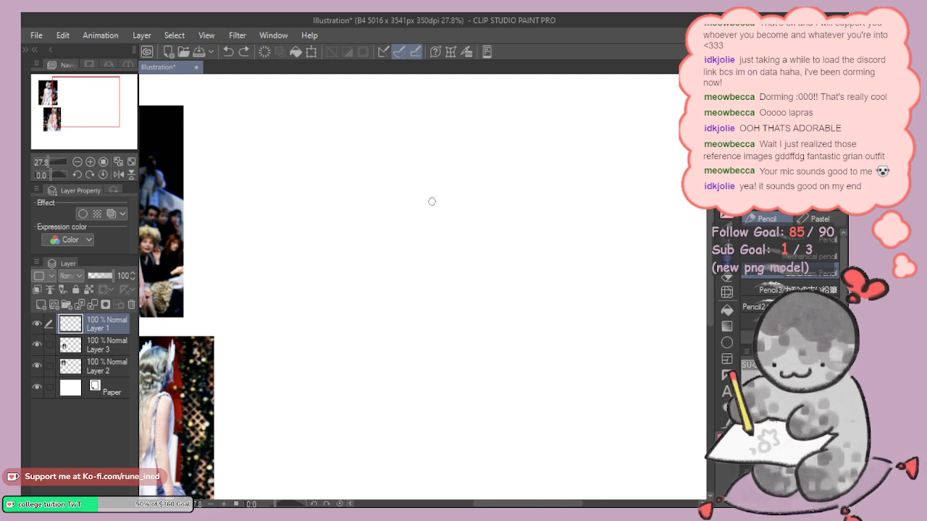
Step: Sketch a light arc for one side of a new head circle and short marks for the opposite side in the blank area
left_click_drag(432, 200, 442, 217)
key("ctrl+z")
key("ctrl+z")
mouse_move(439, 170)
left_mouse_down()
mouse_move(462, 193)
mouse_move(418, 232)
left_mouse_up()
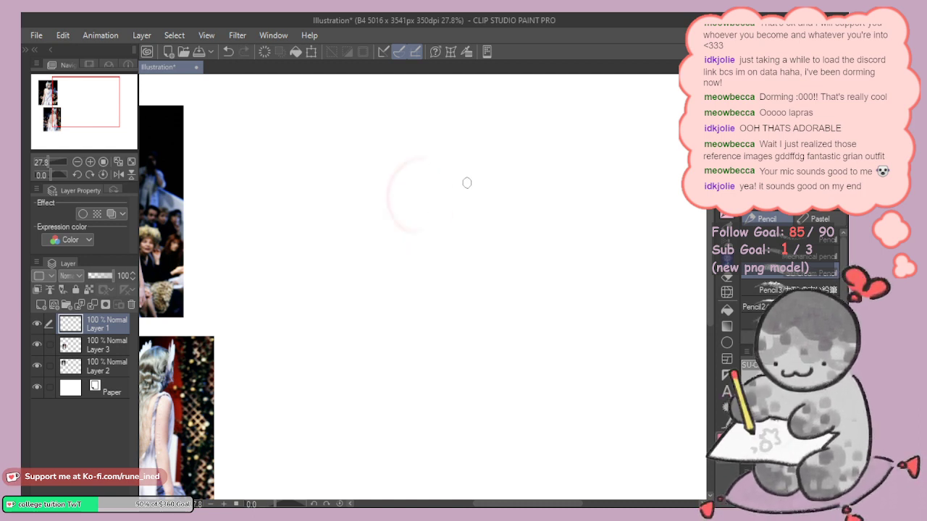
left_click_drag(466, 194, 473, 214)
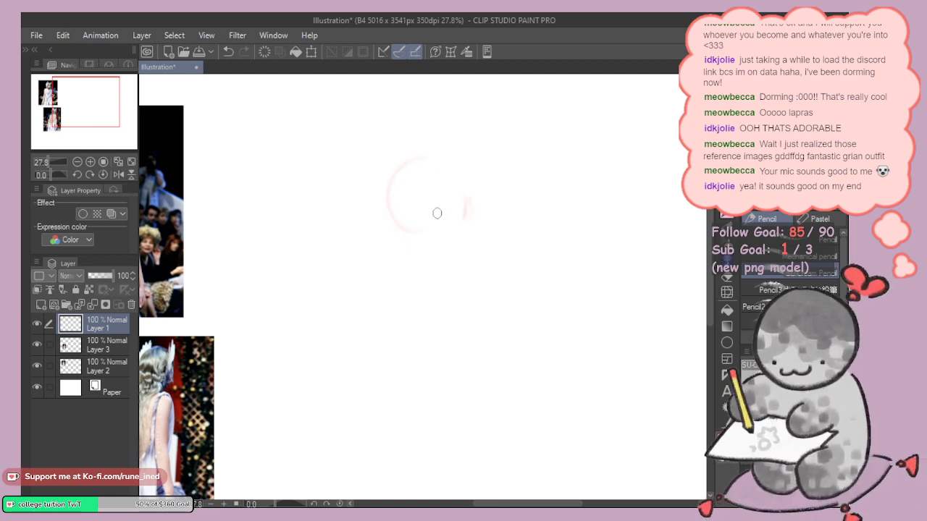
Step: Try several vertical face guidelines within the head outline and add jaw strokes, undoing the rejected lines
left_click_drag(444, 173, 446, 233)
key("ctrl+z")
mouse_move(450, 175)
left_mouse_down()
mouse_move(454, 238)
mouse_move(445, 249)
left_mouse_up()
key("ctrl+z")
key("ctrl+z")
left_click_drag(445, 194, 435, 264)
key("ctrl+z")
mouse_move(444, 191)
left_mouse_down()
mouse_move(443, 255)
mouse_move(408, 249)
mouse_move(455, 251)
mouse_move(462, 222)
mouse_move(455, 258)
left_mouse_up()
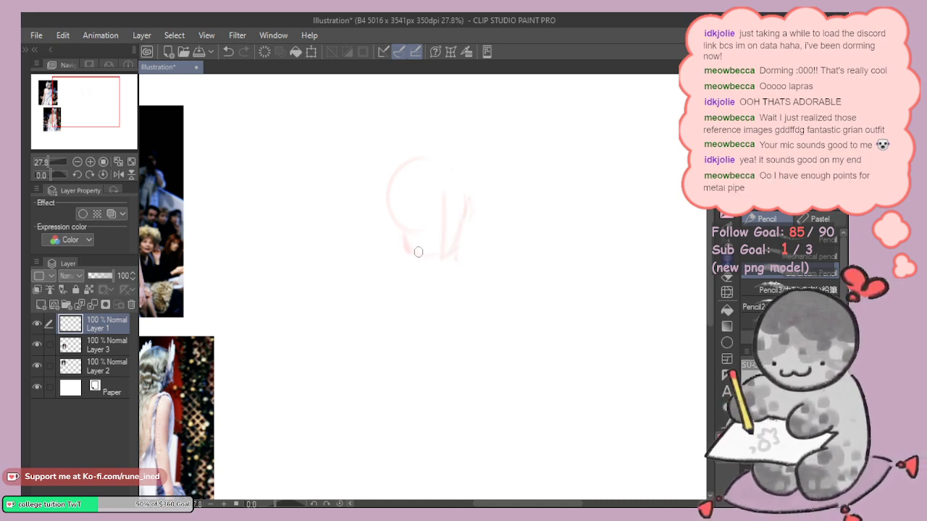
mouse_move(392, 210)
left_mouse_down()
mouse_move(399, 234)
mouse_move(441, 221)
left_mouse_up()
key("ctrl+z")
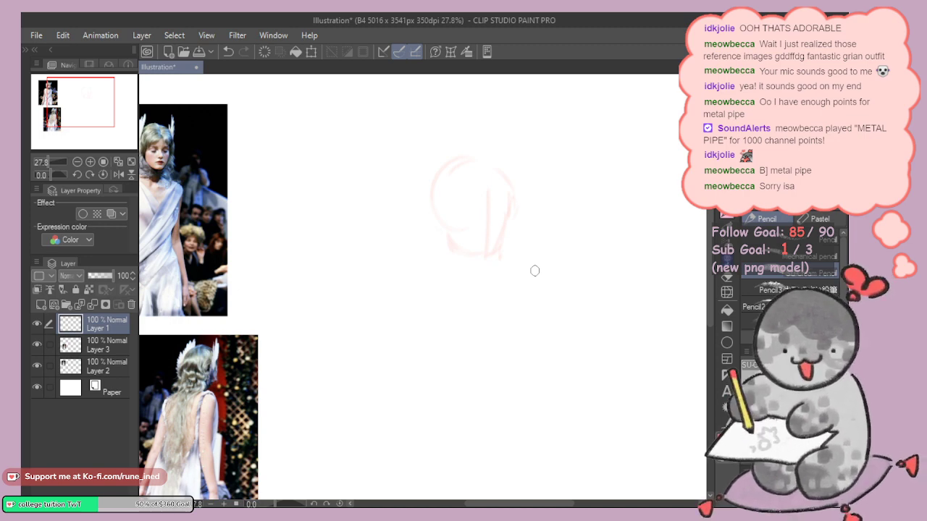
Step: Lighten the head sketch with the Kneaded eraser and draw a firmer cranium circle over it
key("e")
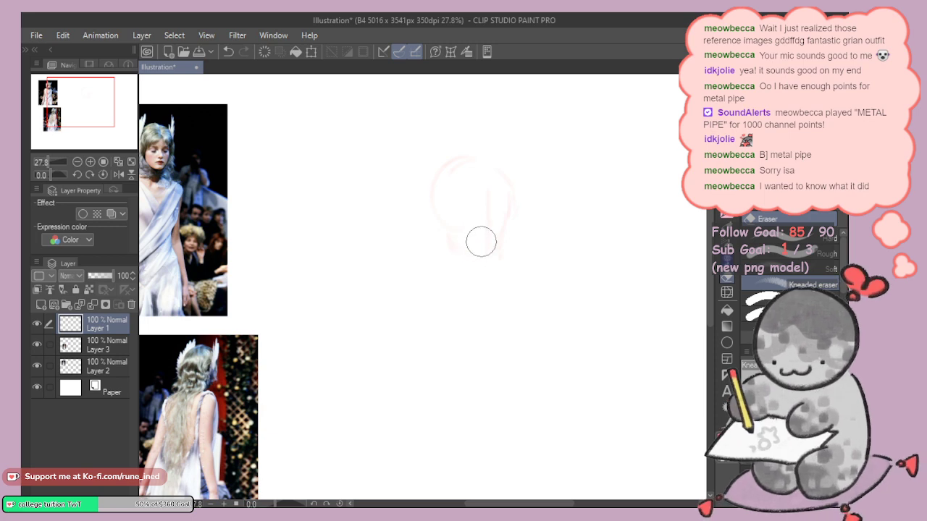
key("p")
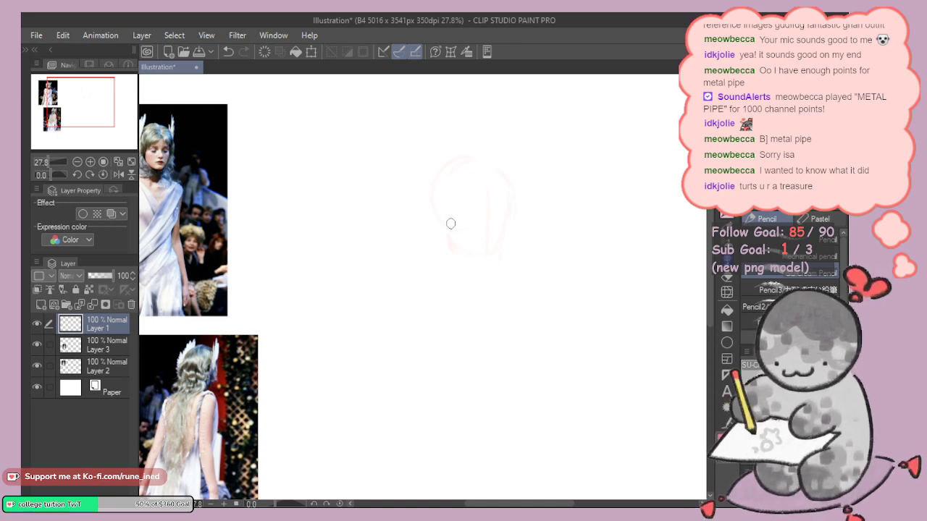
mouse_move(487, 223)
left_mouse_down()
mouse_move(496, 202)
mouse_move(511, 196)
mouse_move(488, 223)
mouse_move(468, 211)
mouse_move(505, 206)
left_mouse_up()
key("ctrl+z")
key("ctrl+z")
left_click_drag(440, 199, 506, 189)
Step: Try different vertical centre lines through the cranium circle, then clear the head sketch from Layer 1
mouse_move(438, 176)
left_mouse_down()
mouse_move(501, 186)
mouse_move(488, 253)
left_mouse_up()
key("ctrl+z")
mouse_move(465, 179)
left_mouse_down()
mouse_move(488, 254)
mouse_move(491, 246)
left_mouse_up()
key("ctrl+z")
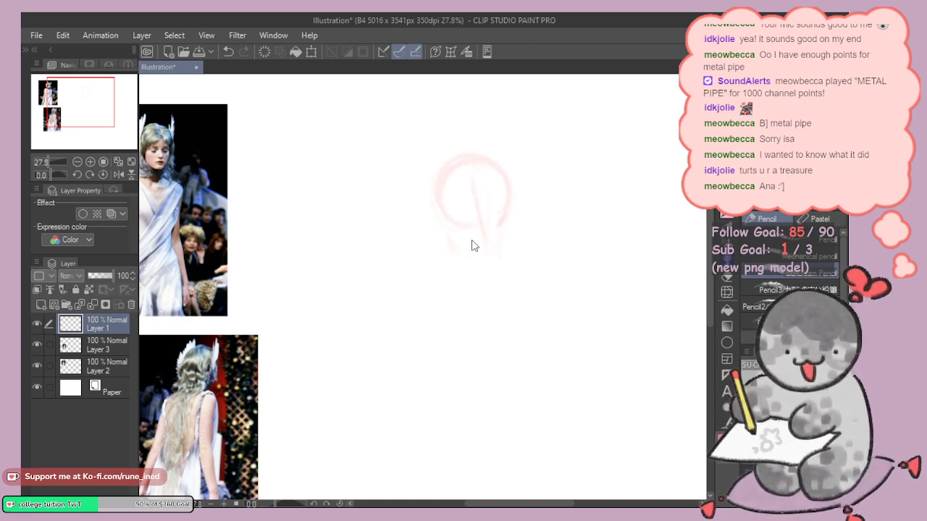
key("ctrl+z")
left_click_drag(467, 175, 463, 221)
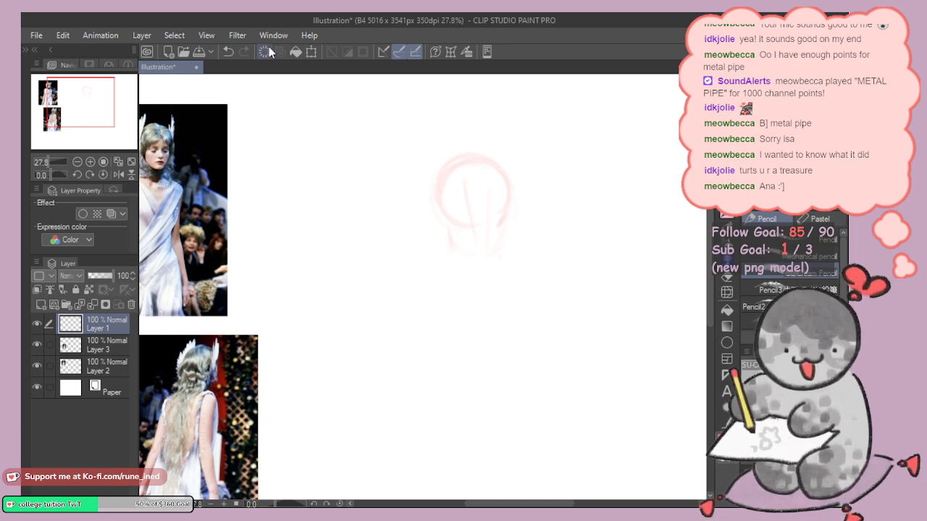
left_click(265, 52)
Step: Try another head outline with two side arcs and a vertical centre line, then clear it from Layer 1
mouse_move(511, 192)
left_mouse_down()
mouse_move(474, 175)
mouse_move(439, 223)
left_mouse_up()
key("ctrl+z")
left_click_drag(463, 152, 439, 223)
left_click_drag(499, 165, 505, 210)
left_click_drag(479, 168, 478, 252)
key("ctrl+z")
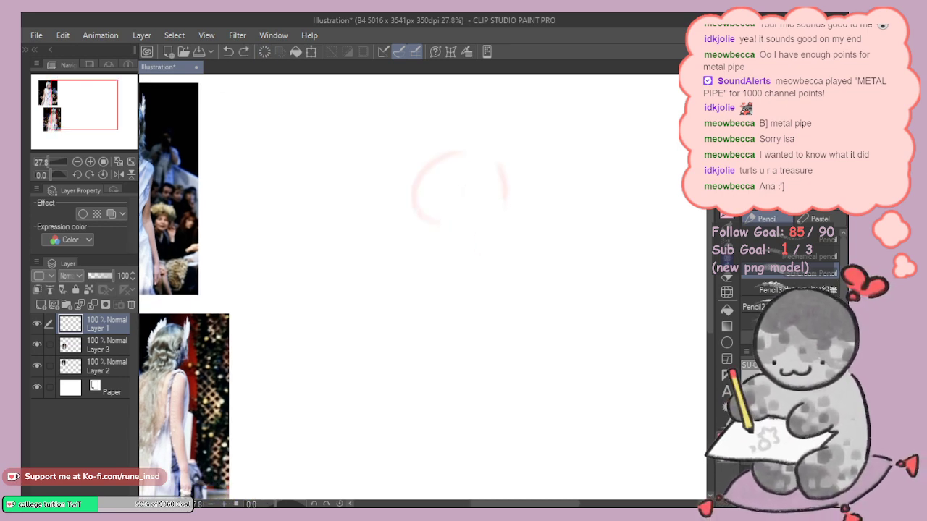
mouse_move(463, 189)
left_mouse_down()
mouse_move(465, 231)
mouse_move(453, 236)
left_mouse_up()
left_click(264, 52)
Step: Draw two opposing arcs for a fresh head outline and try a vertical centre line, undoing that line
scroll(454, 233, "up", 4)
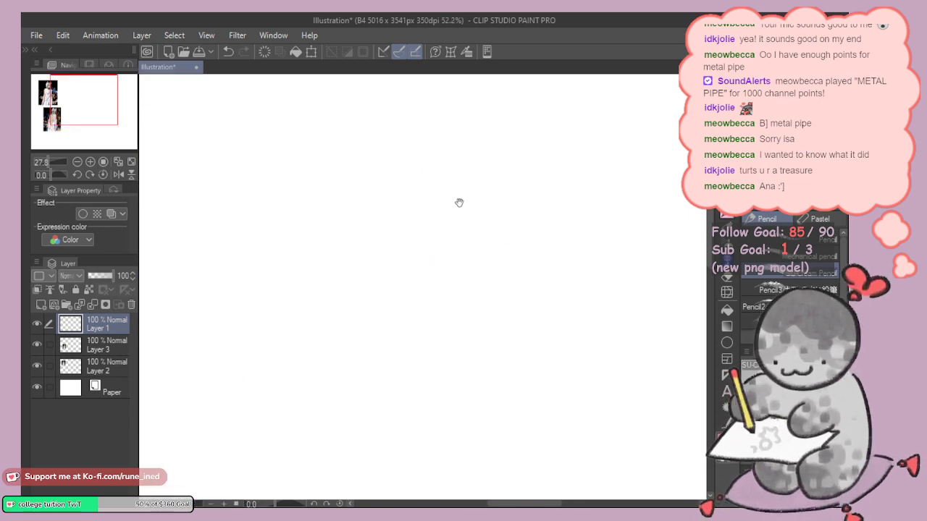
mouse_move(394, 213)
left_mouse_down()
mouse_move(463, 210)
mouse_move(438, 233)
mouse_move(449, 136)
left_mouse_up()
key("ctrl+z")
key("ctrl+z")
left_click_drag(488, 167, 494, 213)
left_click_drag(456, 154, 455, 255)
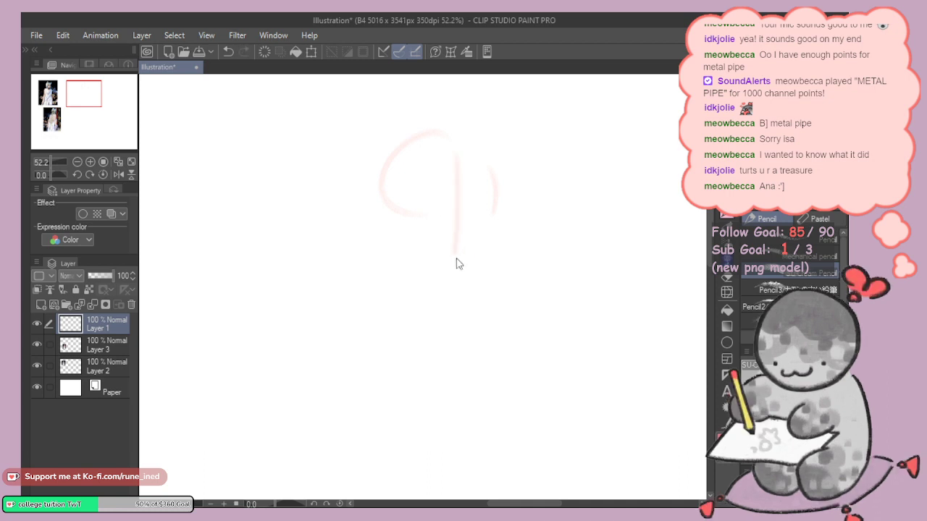
key("ctrl+z")
Step: Add a vertical face guideline and a tapered jaw to the head, and lighten the inner lines with the Kneaded eraser
scroll(505, 238, "down", 2)
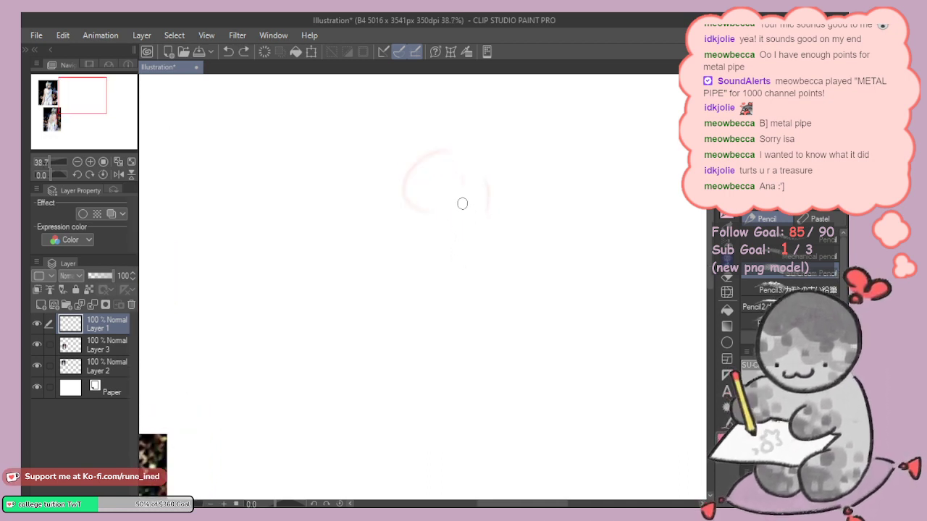
left_click_drag(461, 203, 459, 249)
mouse_move(413, 212)
left_mouse_down()
mouse_move(416, 232)
mouse_move(445, 257)
left_mouse_up()
left_click_drag(482, 221, 468, 250)
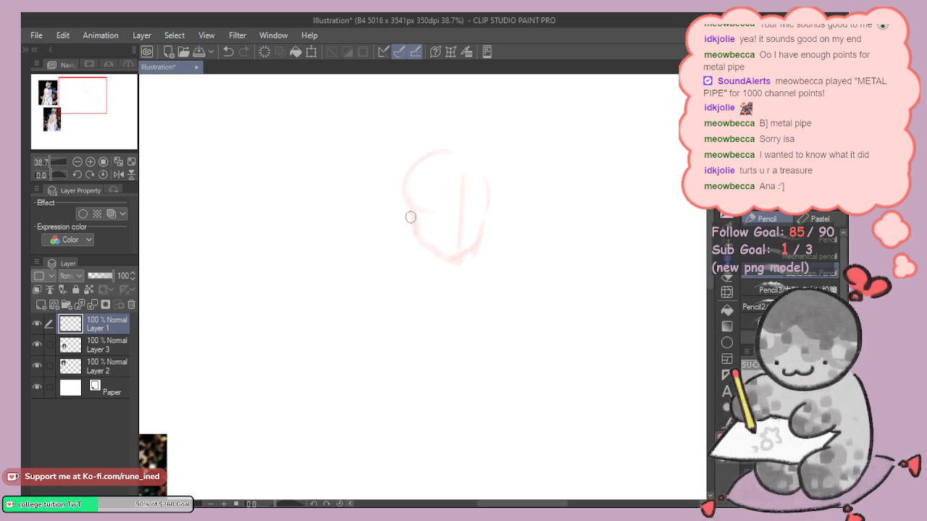
key("e")
mouse_move(417, 199)
left_mouse_down()
mouse_move(411, 217)
mouse_move(435, 211)
left_mouse_up()
Step: Draw a neck line and a long sloping shoulder line below the head, undoing strokes that do not fit
key("p")
left_click_drag(409, 197, 415, 274)
left_click_drag(409, 259, 367, 325)
key("ctrl+z")
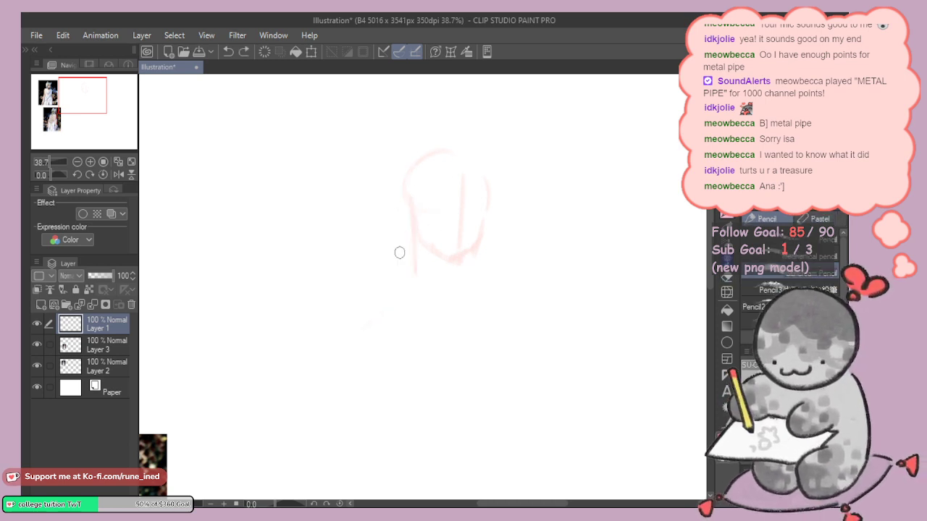
mouse_move(411, 226)
left_mouse_down()
mouse_move(395, 268)
mouse_move(318, 372)
left_mouse_up()
mouse_move(460, 265)
left_mouse_down()
mouse_move(499, 274)
mouse_move(521, 302)
mouse_move(511, 304)
left_mouse_up()
key("ctrl+z")
Step: Strengthen the shoulder slope, add an upper chest curve and short chest strokes, then clear the sketch from Layer 1
left_click_drag(401, 269, 355, 319)
mouse_move(354, 319)
left_mouse_down()
mouse_move(377, 293)
mouse_move(479, 303)
left_mouse_up()
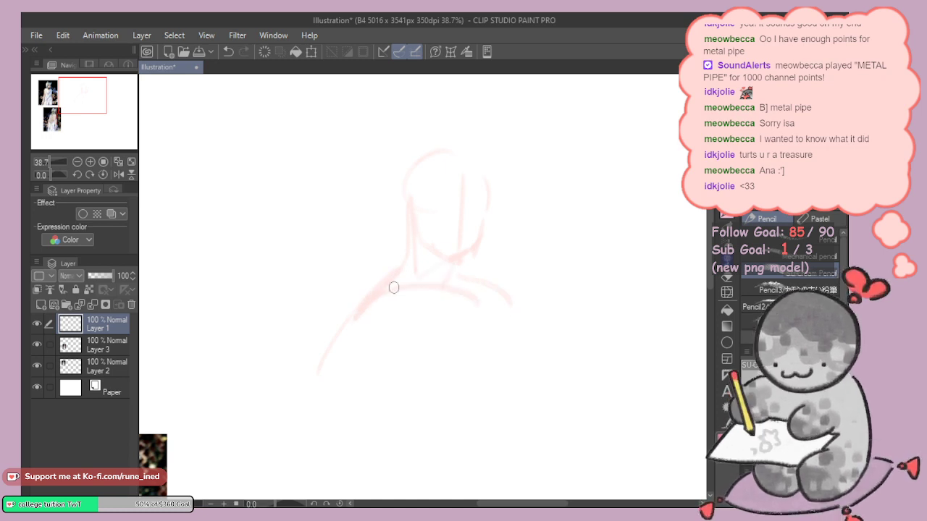
mouse_move(391, 288)
left_mouse_down()
mouse_move(401, 333)
mouse_move(381, 296)
left_mouse_up()
mouse_move(480, 298)
left_mouse_down()
mouse_move(416, 333)
mouse_move(482, 325)
mouse_move(443, 333)
left_mouse_up()
mouse_move(474, 320)
left_mouse_down()
mouse_move(490, 301)
mouse_move(461, 333)
left_mouse_up()
left_click(265, 52)
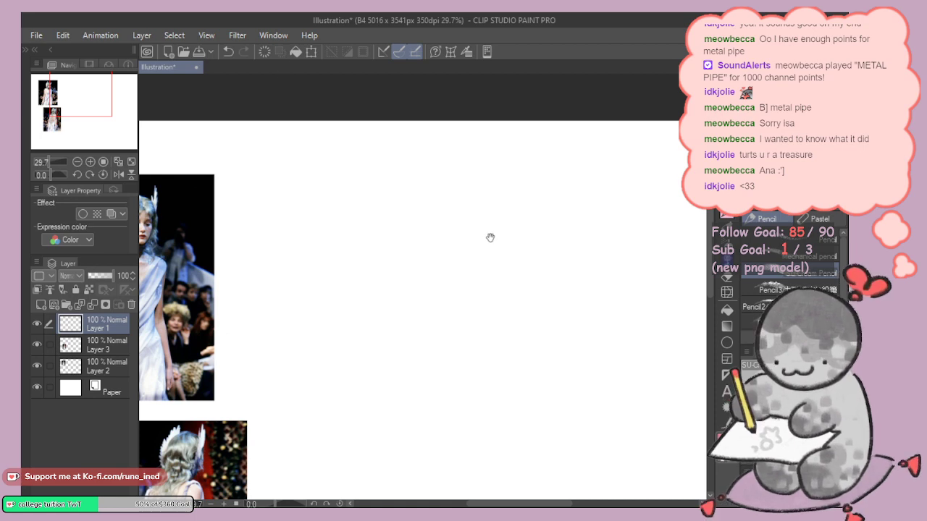
Step: Draw a round cranium with a vertical face guideline in the blank area
mouse_move(490, 238)
left_mouse_down()
mouse_move(456, 210)
mouse_move(474, 209)
left_mouse_up()
left_click_drag(432, 232, 467, 223)
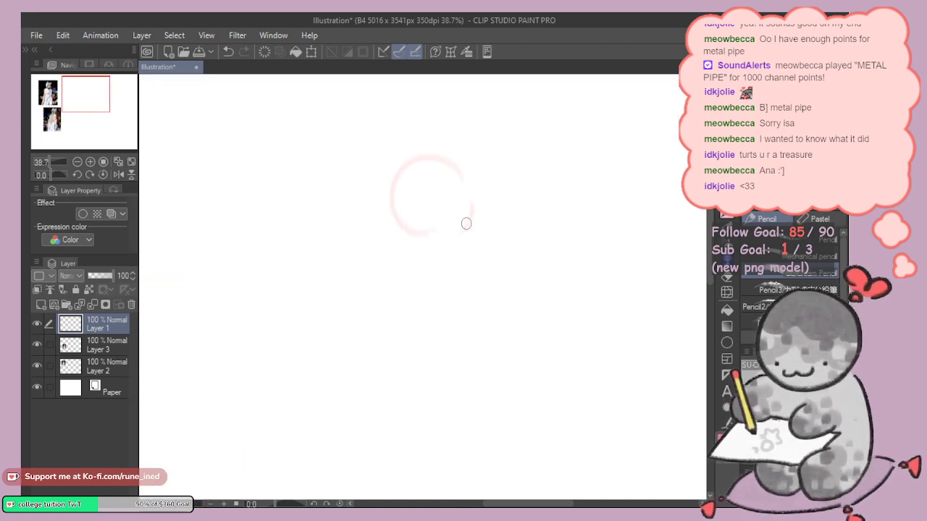
mouse_move(439, 165)
left_mouse_down()
mouse_move(439, 231)
mouse_move(461, 236)
mouse_move(416, 254)
mouse_move(477, 271)
left_mouse_up()
Step: Move the front-view runway photo right and slightly down so it sits closer to the head sketch
scroll(474, 240, "down", 5)
scroll(473, 270, "up", 5)
left_click_drag(205, 244, 385, 246)
left_click_drag(495, 239, 369, 248)
mouse_move(442, 218)
left_mouse_down()
mouse_move(463, 212)
mouse_move(457, 196)
left_mouse_up()
left_click_drag(250, 280, 280, 337)
Step: Draw the cheek, jaw and chin lines beneath the cranium circle
left_click_drag(421, 254, 428, 263)
left_click_drag(464, 202, 504, 215)
mouse_move(460, 243)
left_mouse_down()
mouse_move(454, 214)
mouse_move(454, 233)
mouse_move(508, 203)
mouse_move(501, 219)
left_mouse_up()
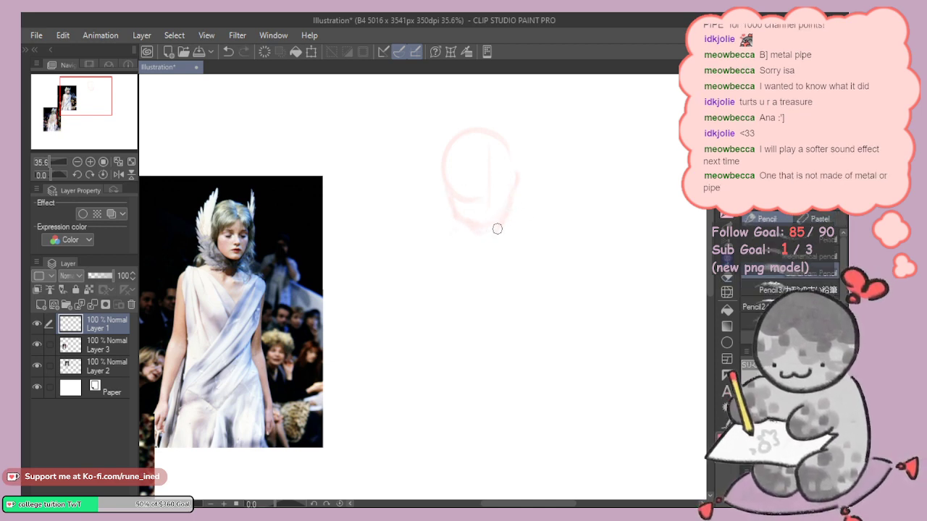
left_click_drag(497, 229, 507, 222)
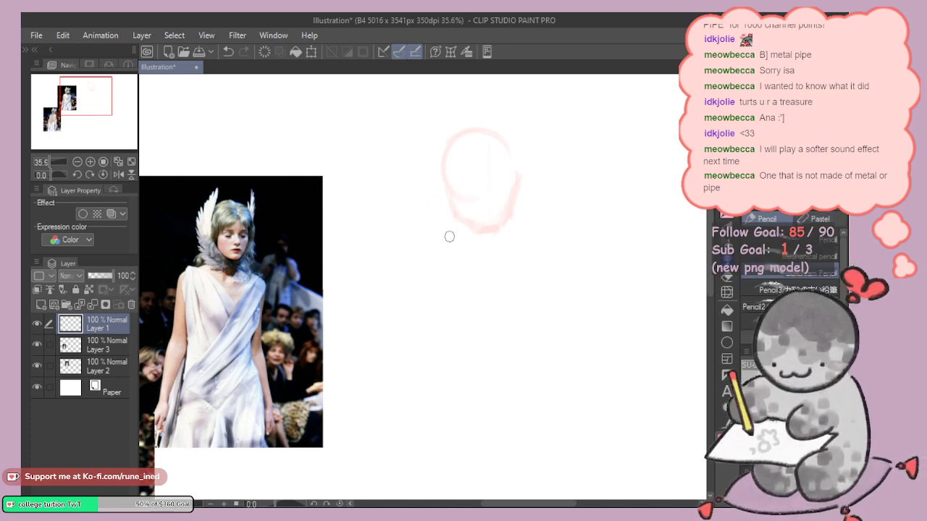
Step: Try a neck and sloping shoulder line below the jaw, undoing the strokes
left_click_drag(448, 254, 418, 261)
key("ctrl+z")
left_click_drag(459, 223, 386, 281)
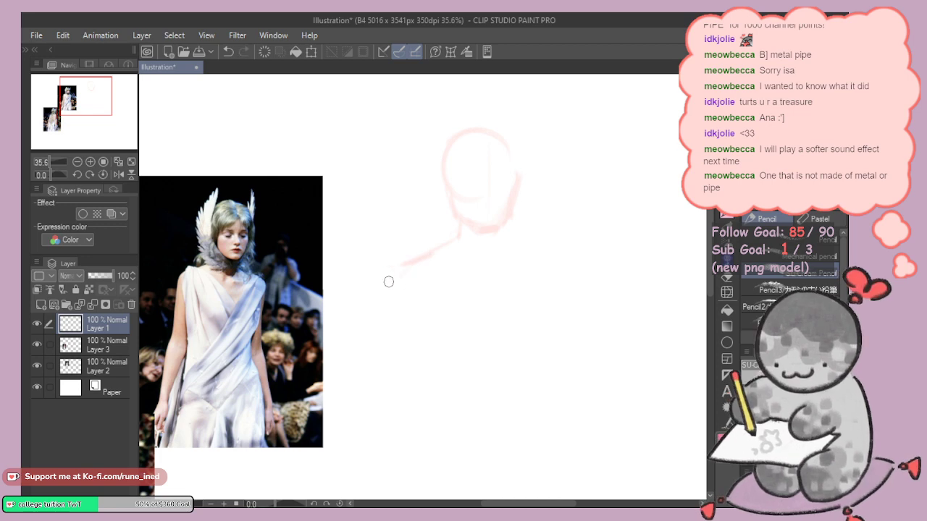
key("ctrl+z")
key("e")
left_click_drag(456, 234, 407, 259)
key("p")
key("ctrl+z")
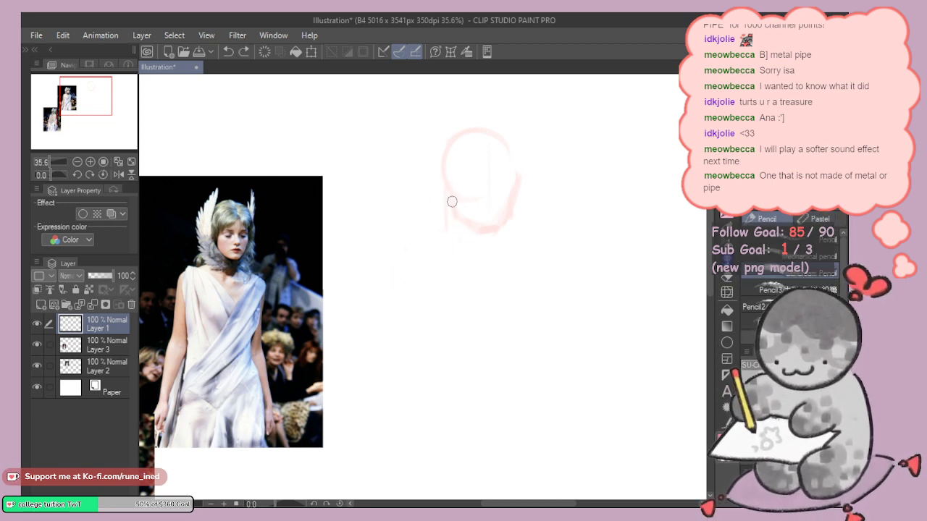
Step: Sketch the neck, shoulders and tapering torso sides below the head, with rounded waist and hip shapes underneath
mouse_move(453, 200)
left_mouse_down()
mouse_move(418, 265)
mouse_move(401, 270)
mouse_move(539, 258)
left_mouse_up()
mouse_move(397, 289)
left_mouse_down()
mouse_move(410, 343)
mouse_move(486, 387)
left_mouse_up()
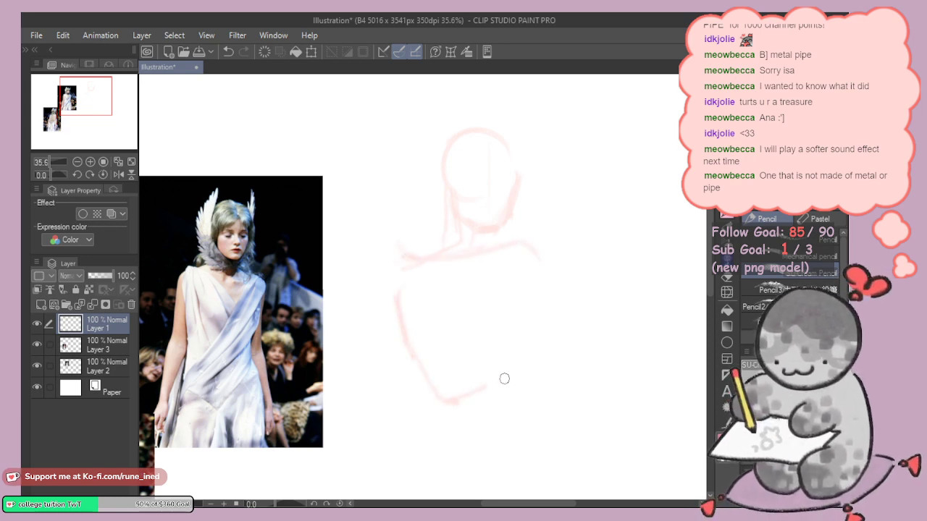
mouse_move(539, 274)
left_mouse_down()
mouse_move(529, 383)
mouse_move(511, 411)
mouse_move(416, 404)
mouse_move(446, 393)
left_mouse_up()
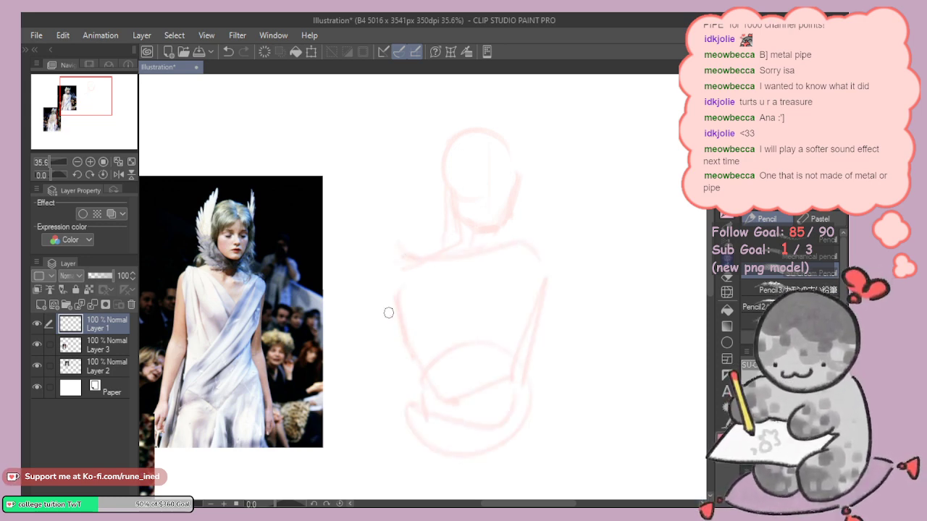
left_click_drag(388, 312, 422, 385)
Step: Lighten the neck and shoulder lines with the Kneaded eraser, undoing a trial neck stroke
key("e")
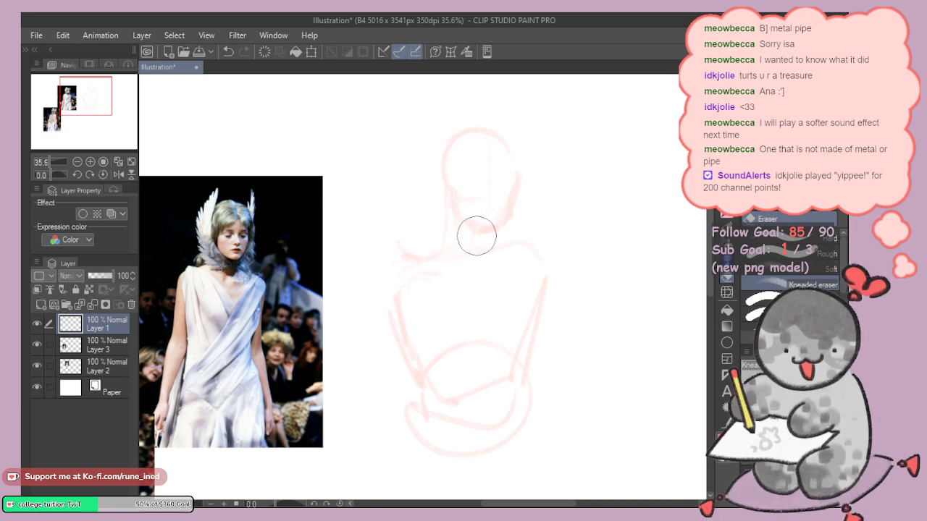
key("p")
key("e")
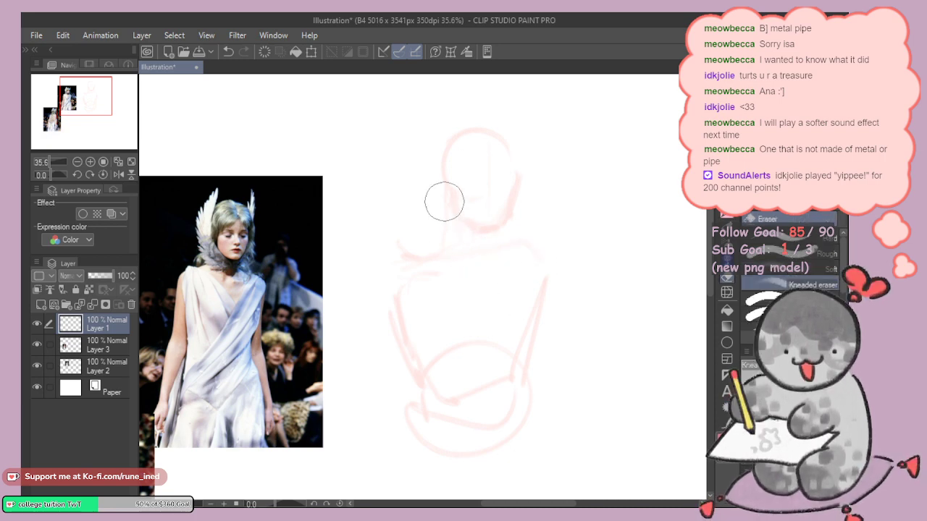
left_click_drag(445, 201, 441, 232)
key("p")
key("ctrl+z")
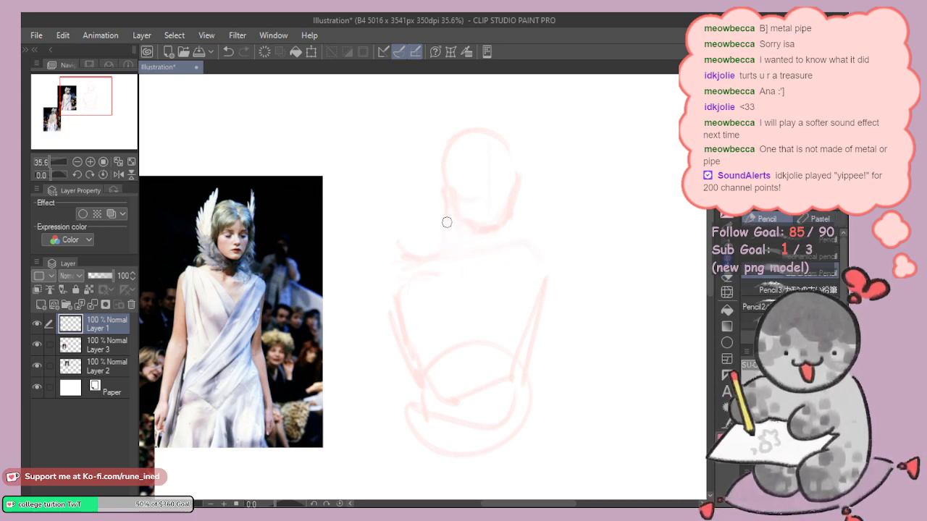
key("e")
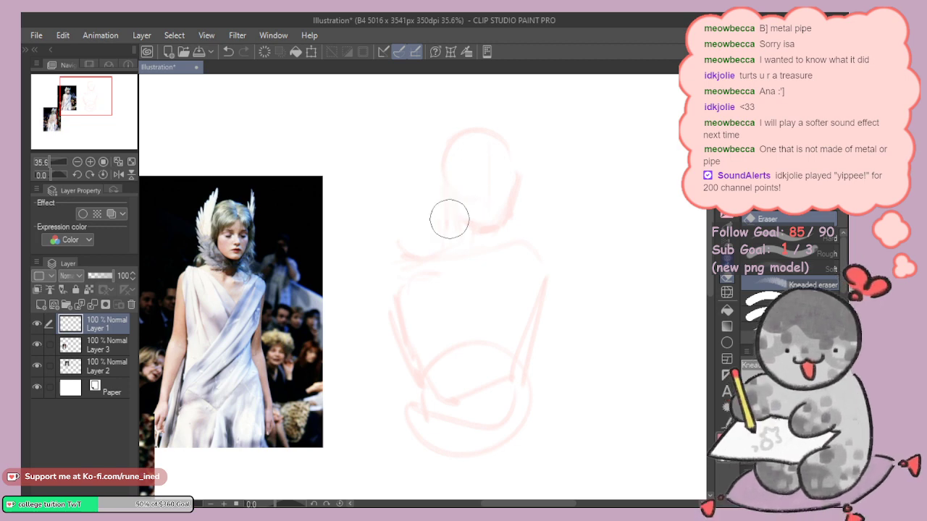
Step: Redraw the neck and shoulder slopes with crossing collarbone strokes over the upper chest
key("p")
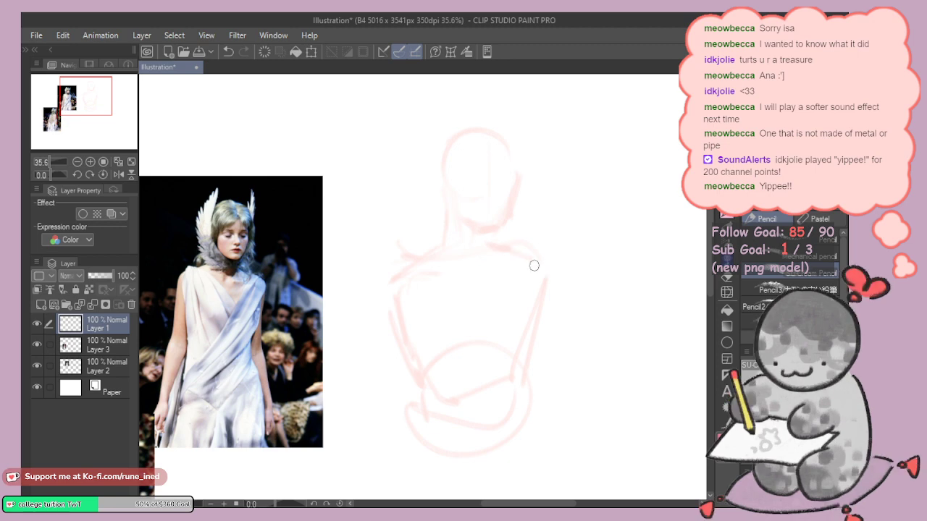
key("ctrl+z")
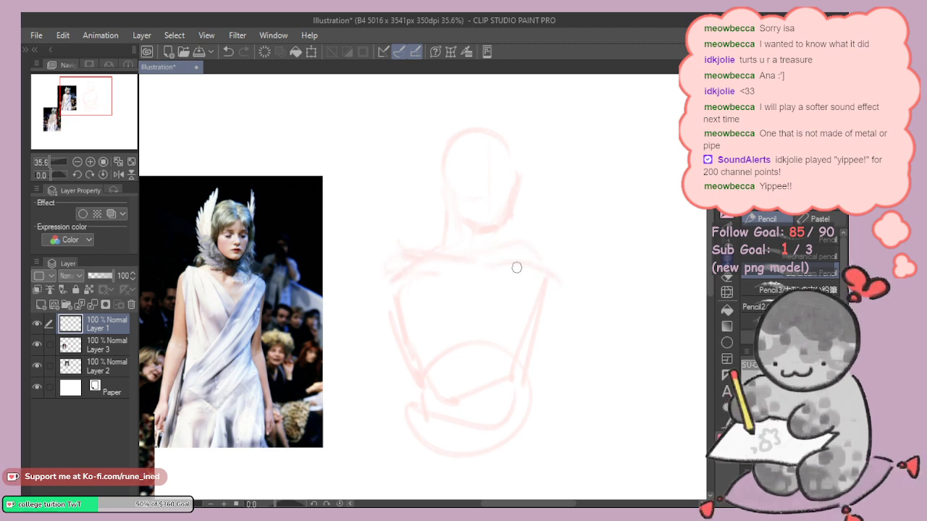
left_click_drag(475, 259, 384, 255)
left_click_drag(443, 253, 528, 280)
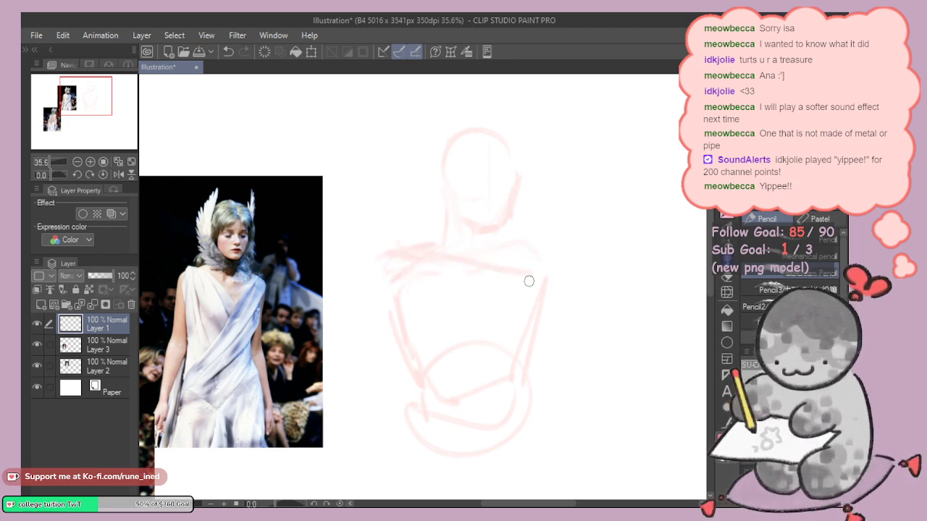
Step: Reinforce the torso sides and build up the waist with overlapping curved strokes
mouse_move(485, 249)
left_mouse_down()
mouse_move(535, 276)
mouse_move(536, 345)
mouse_move(510, 390)
left_mouse_up()
left_click_drag(411, 384, 477, 437)
left_click_drag(393, 360, 425, 422)
left_click_drag(488, 350, 500, 316)
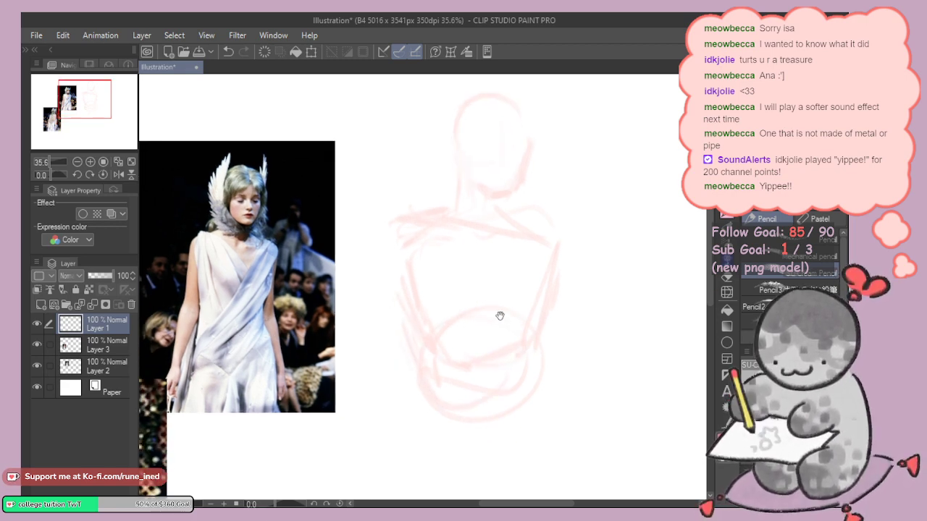
left_click_drag(460, 377, 523, 355)
left_click_drag(450, 398, 529, 362)
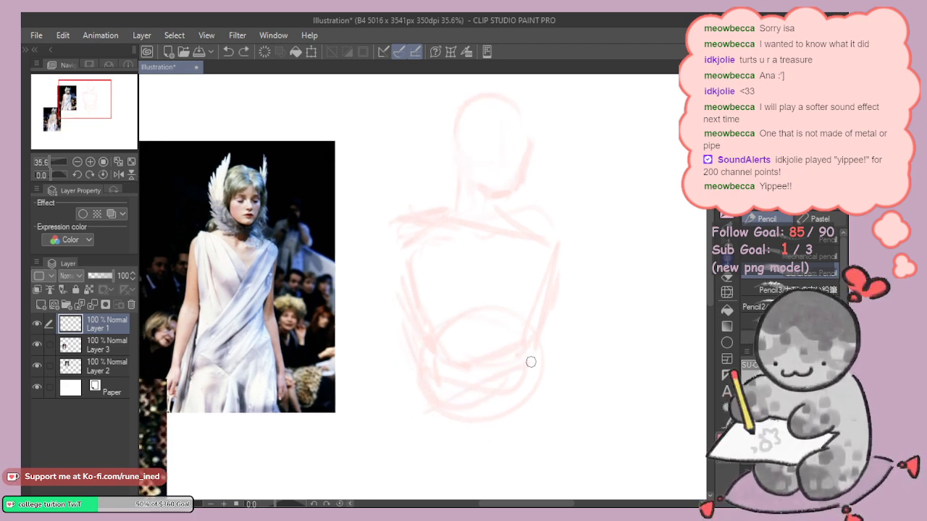
Step: Extend both sides of the figure below the waist with flaring hip lines
left_click_drag(419, 378, 423, 436)
left_click_drag(546, 402, 545, 449)
left_click_drag(543, 371, 572, 459)
left_click_drag(424, 375, 426, 405)
Step: Lighten the torso outline with the Kneaded eraser, then redraw the side nearest the photo down to the hip and add a waist stroke
key("e")
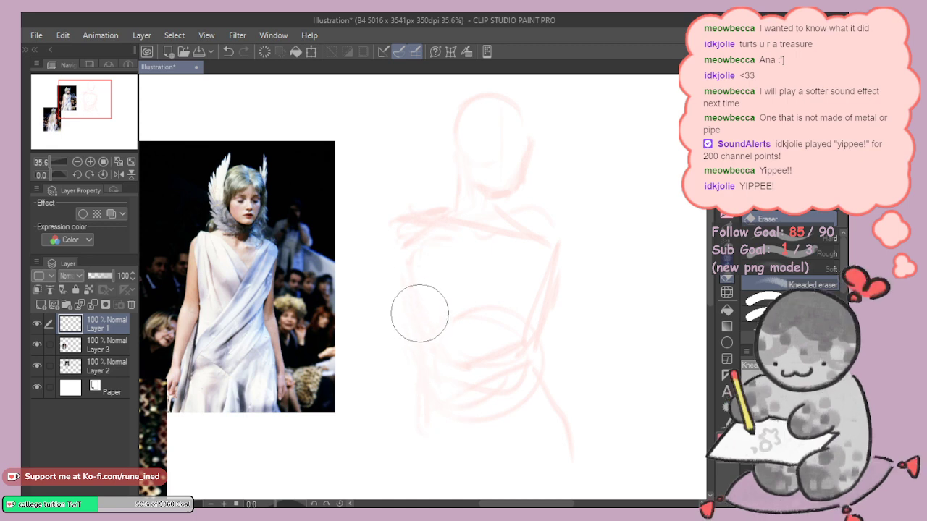
key("p")
key("ctrl+z")
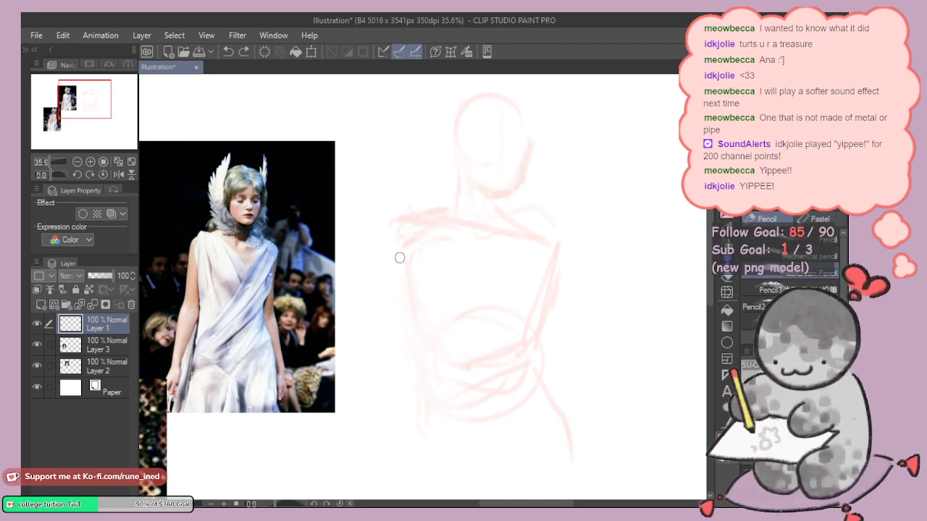
left_click_drag(399, 255, 438, 459)
left_click_drag(436, 411, 533, 381)
key("e")
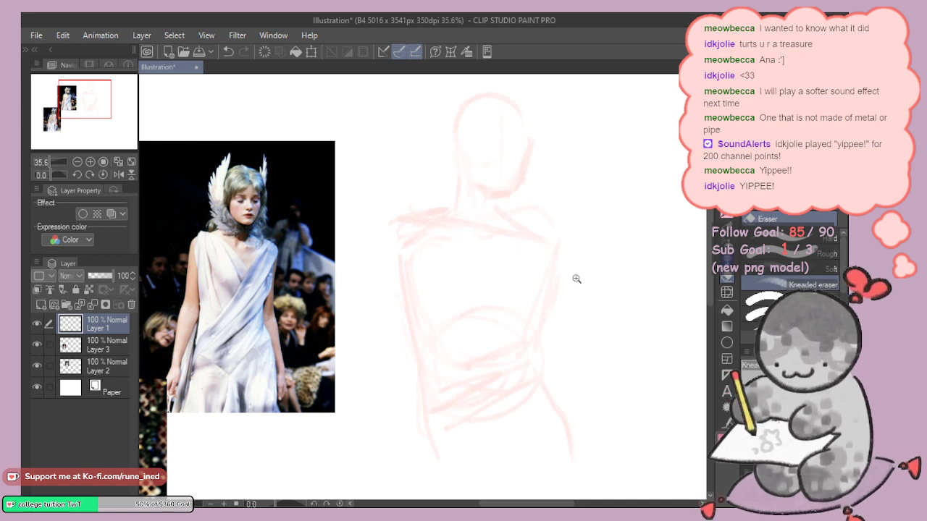
Step: Redraw the face contour nearest the photo with the pencil and soften it with the Kneaded eraser from cheek to neck
mouse_move(577, 279)
left_mouse_down()
mouse_move(542, 323)
mouse_move(525, 325)
left_mouse_up()
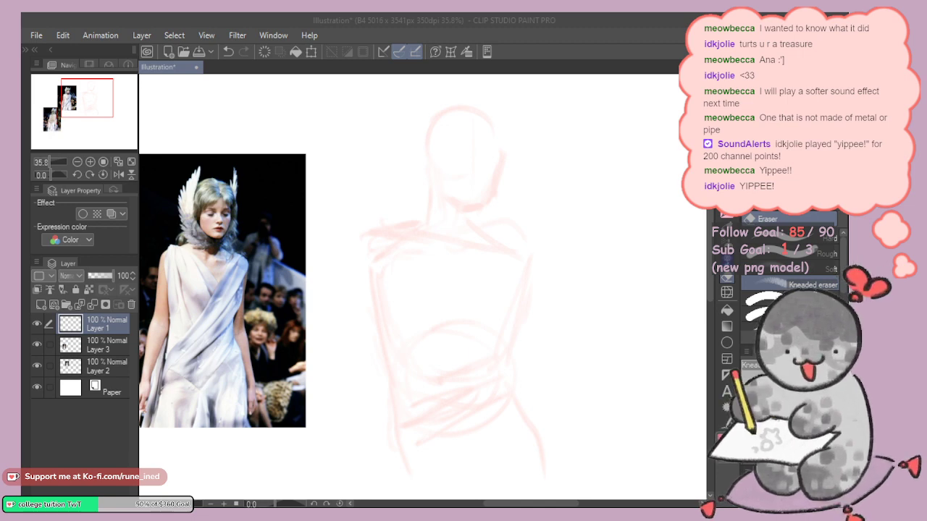
left_click(538, 306)
left_click_drag(527, 296, 529, 304)
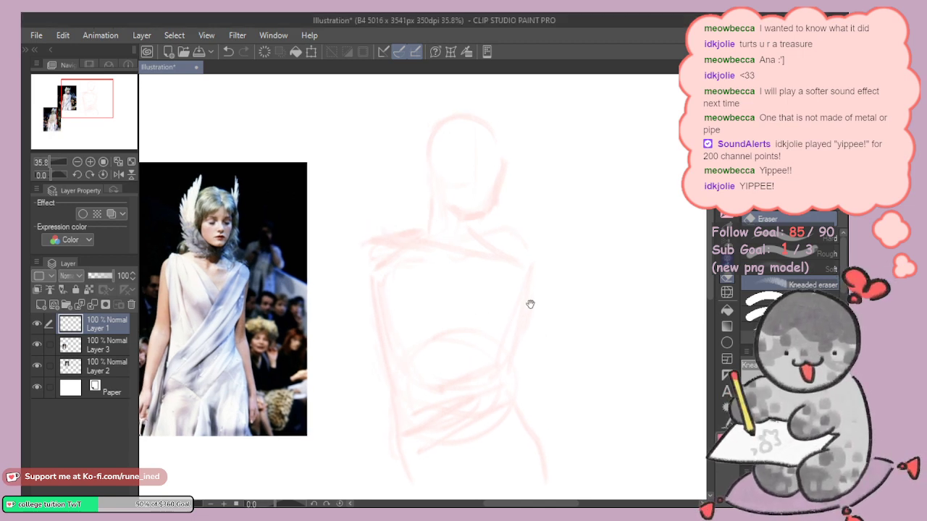
key("p")
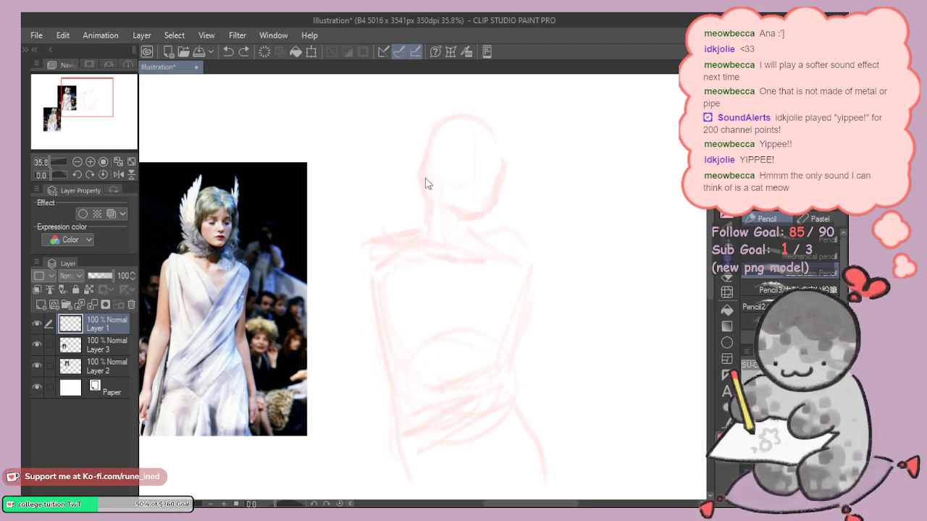
key("e")
left_click_drag(422, 173, 438, 218)
key("p")
key("space")
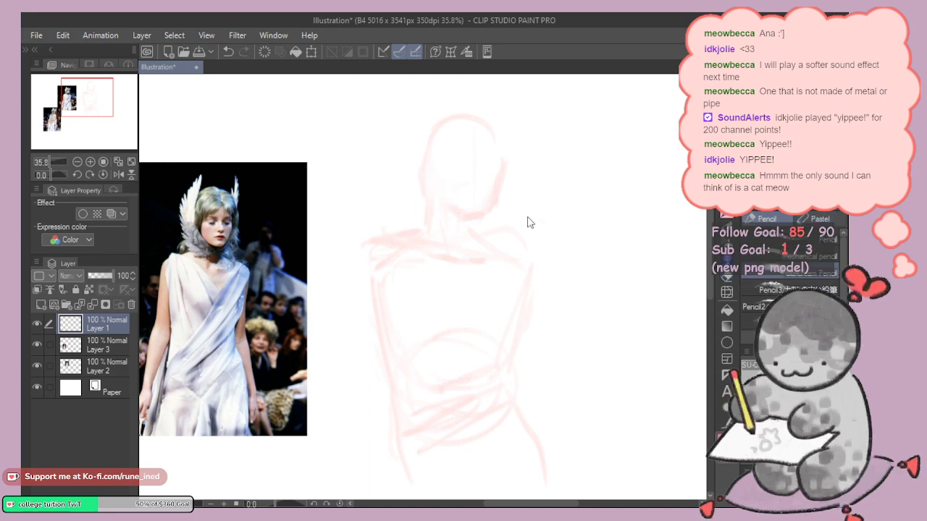
Step: Transform the figure sketch, scaling it down and moving it higher in the blank area beside the front-view photo
key("ctrl+t")
left_click_drag(548, 108, 502, 200)
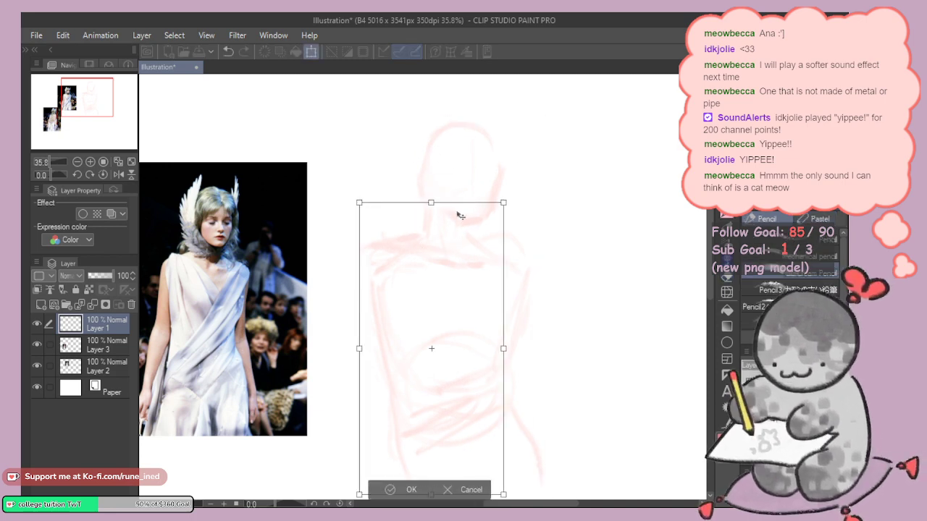
mouse_move(430, 309)
left_mouse_down()
mouse_move(471, 203)
mouse_move(461, 215)
left_mouse_up()
left_click(430, 426)
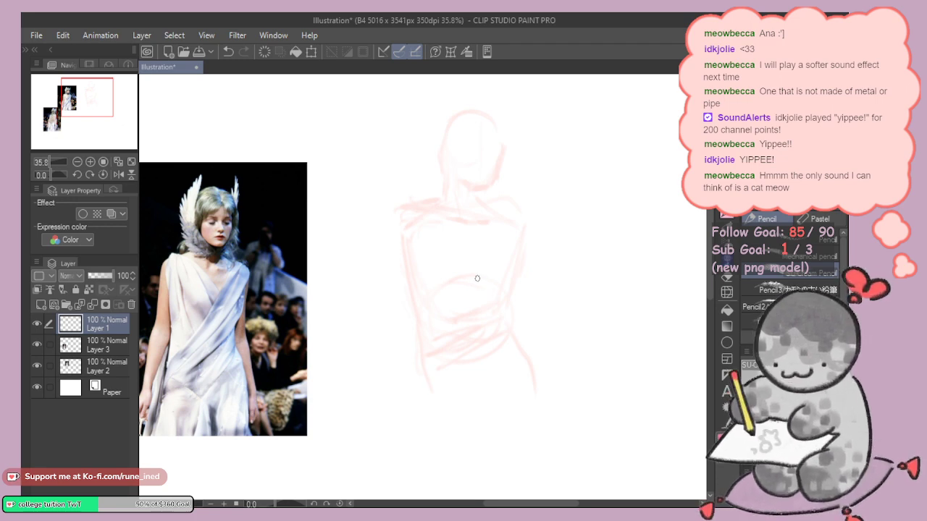
key("e")
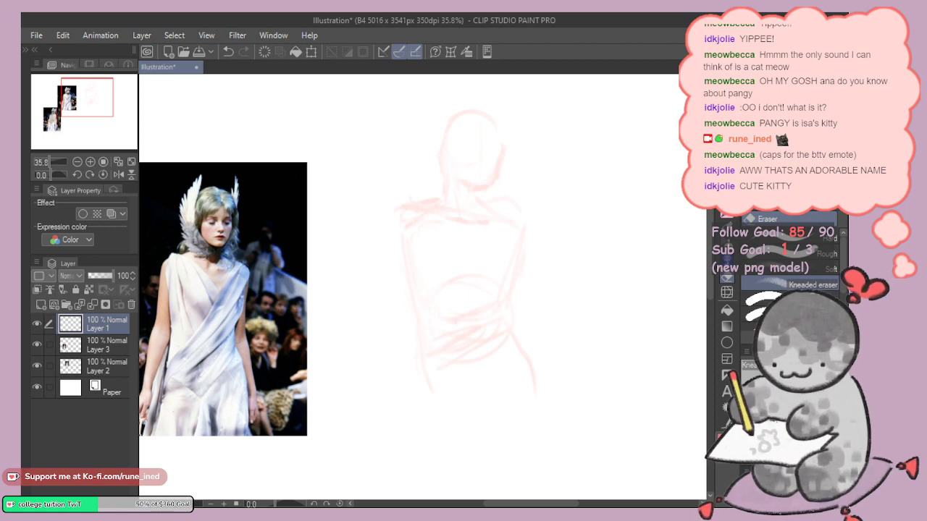
key("ctrl+v")
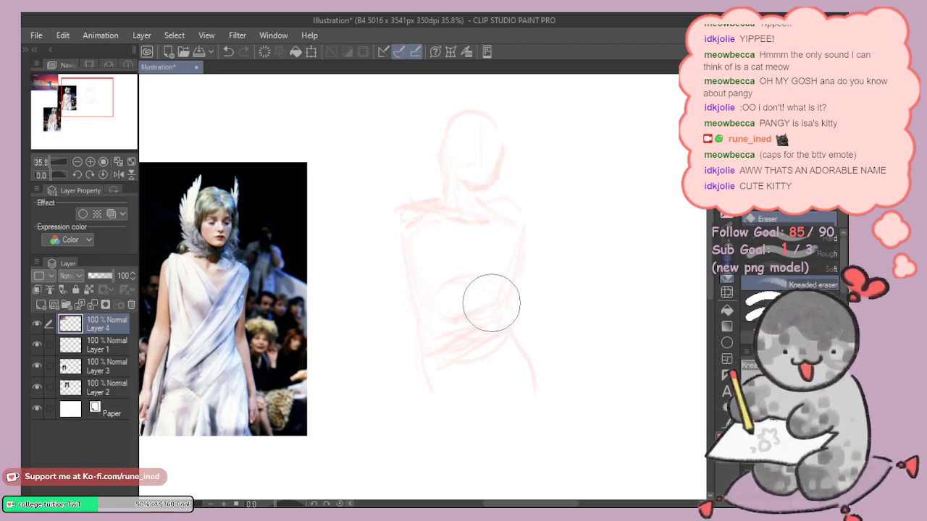
scroll(483, 282, "down", 1)
scroll(483, 282, "down", 4)
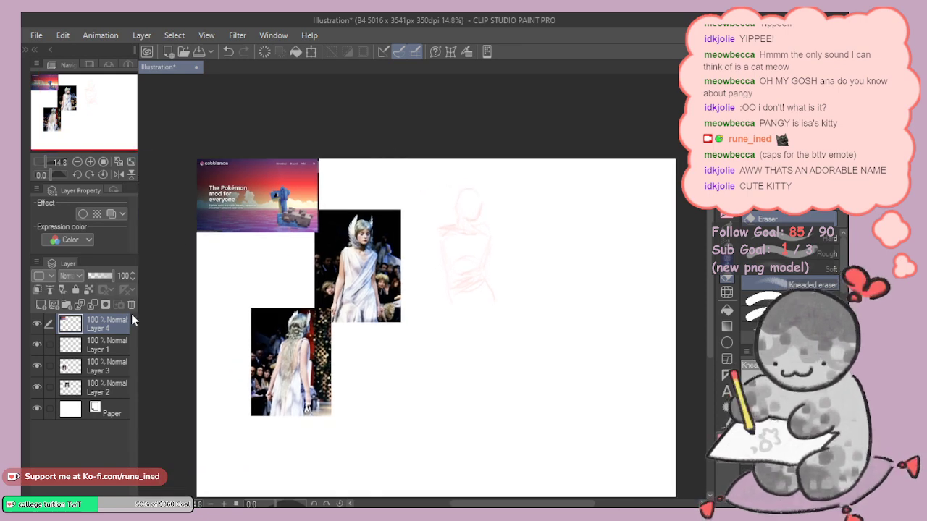
left_click(131, 305)
key("alt+Tab")
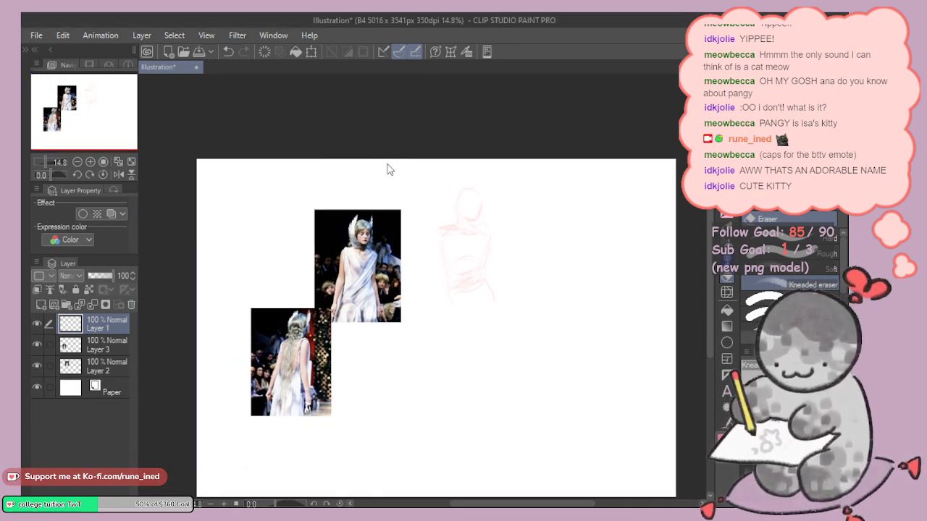
key("ctrl+v")
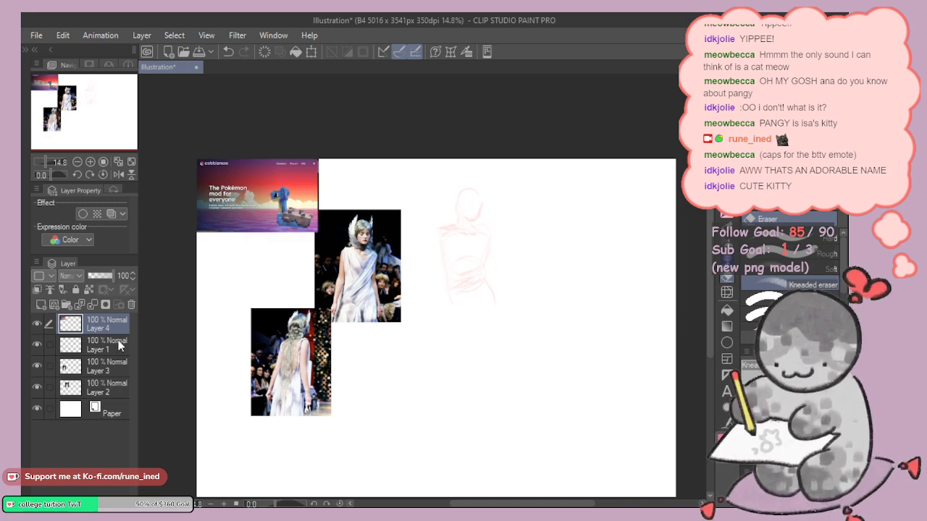
left_click(131, 306)
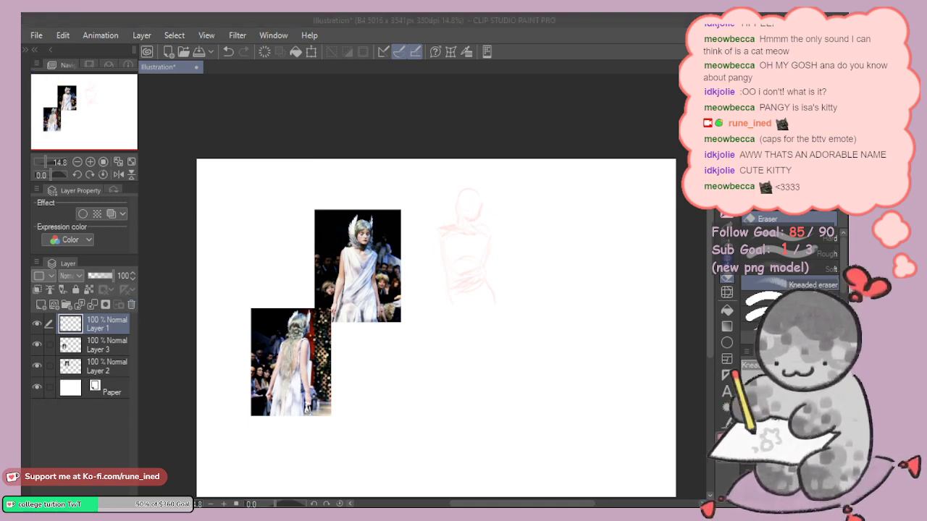
key("alt+Tab")
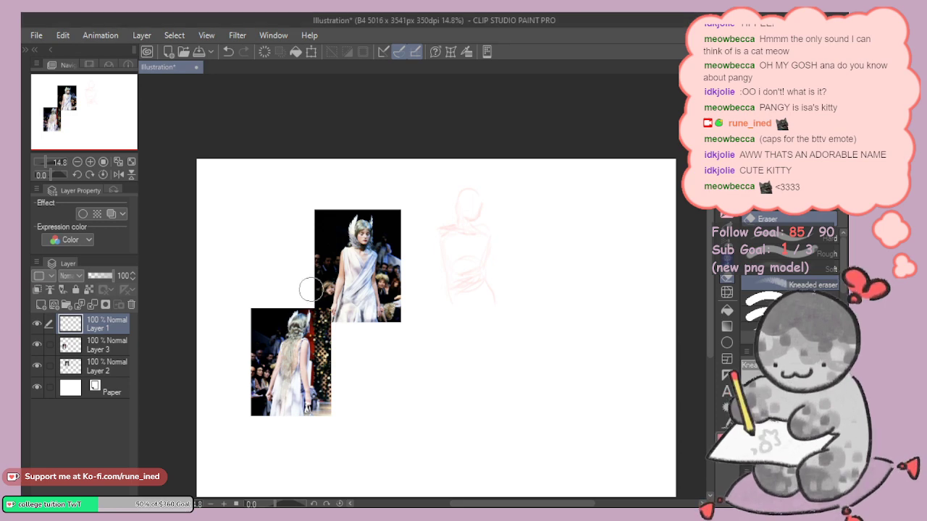
key("ctrl+v")
key("ctrl+z")
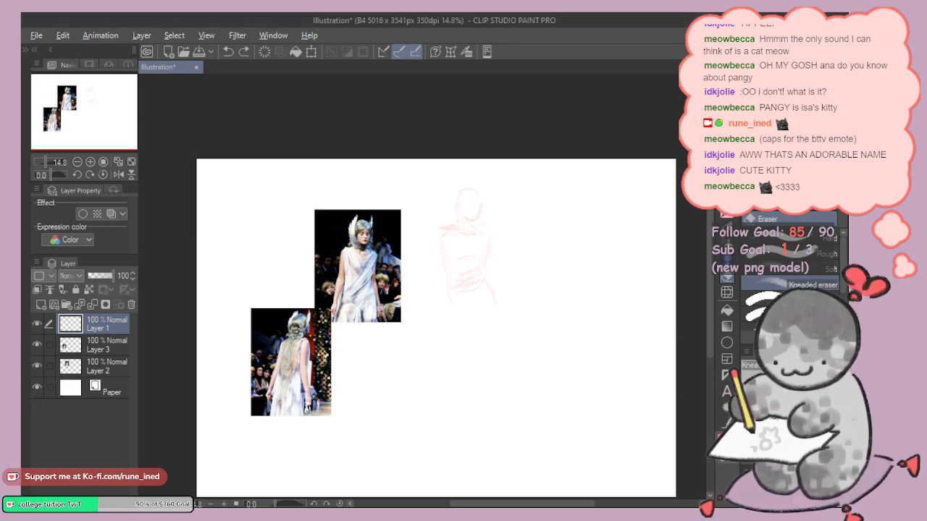
Step: Paste the copied photo of the sleeping cat onto the canvas as a new layer
key("alt+Tab")
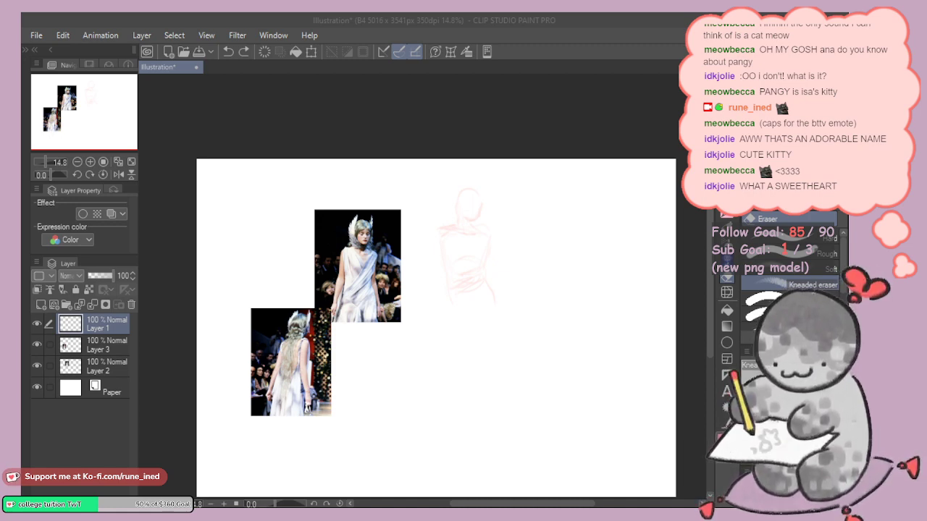
key("alt+Tab")
key("ctrl+v")
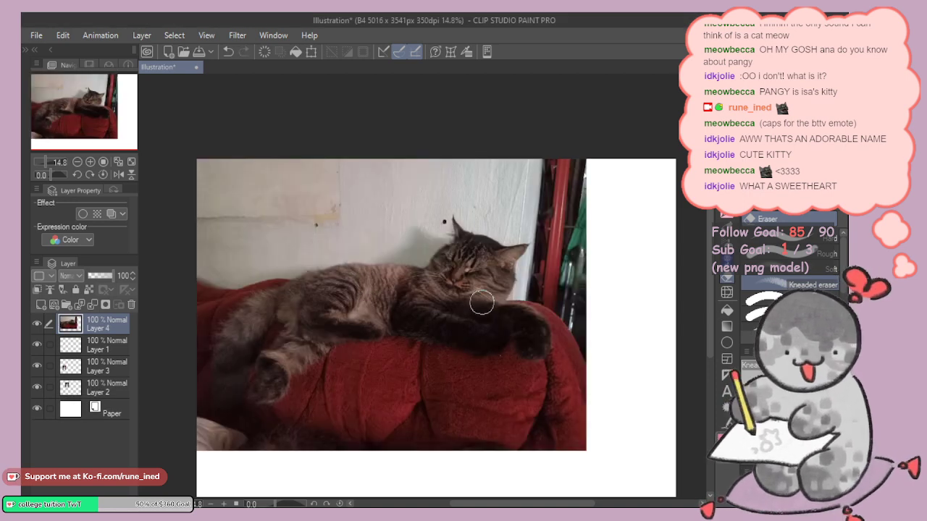
scroll(482, 299, "up", 2)
scroll(490, 296, "up", 2)
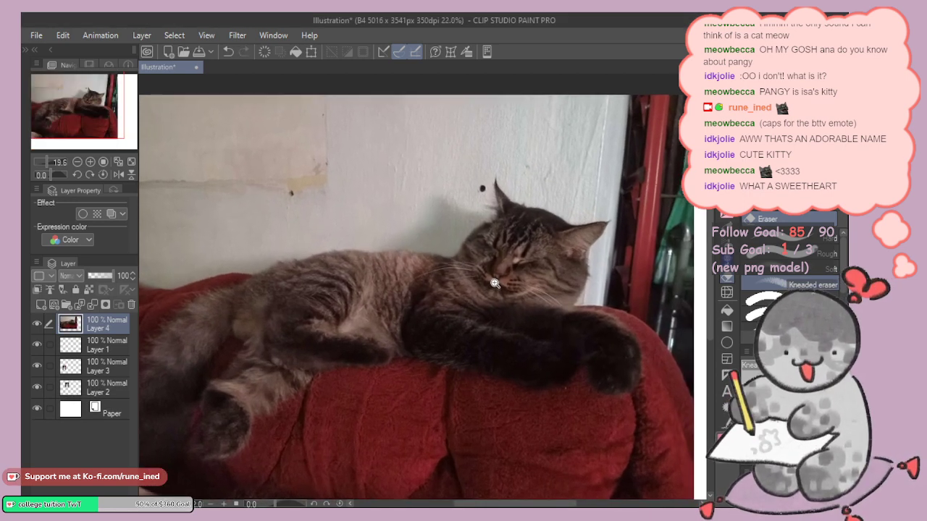
Step: Handwrite "Panky" in black pencil on the wall above the cat's back, followed by an arrow pointing to it
key("p")
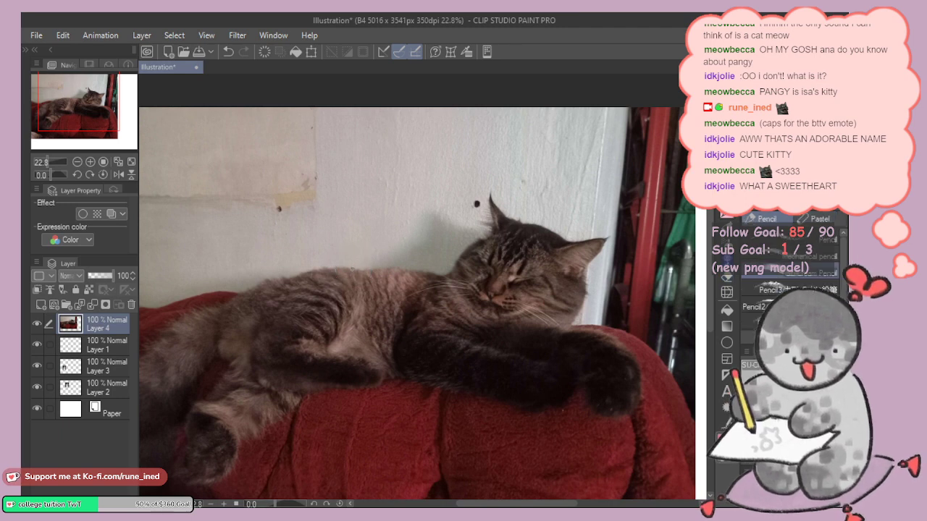
key("p")
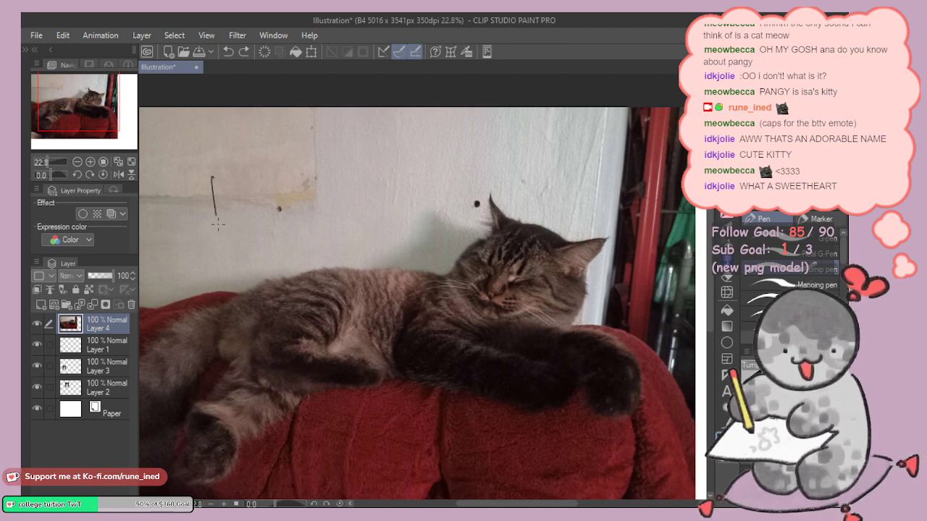
key("p")
mouse_move(193, 160)
left_mouse_down()
mouse_move(200, 212)
mouse_move(190, 171)
mouse_move(184, 180)
mouse_move(243, 183)
left_mouse_up()
key("ctrl+z")
mouse_move(250, 144)
left_mouse_down()
mouse_move(244, 182)
mouse_move(258, 177)
left_mouse_up()
left_click_drag(262, 155, 274, 197)
left_click_drag(319, 147, 299, 155)
left_click_drag(304, 147, 304, 168)
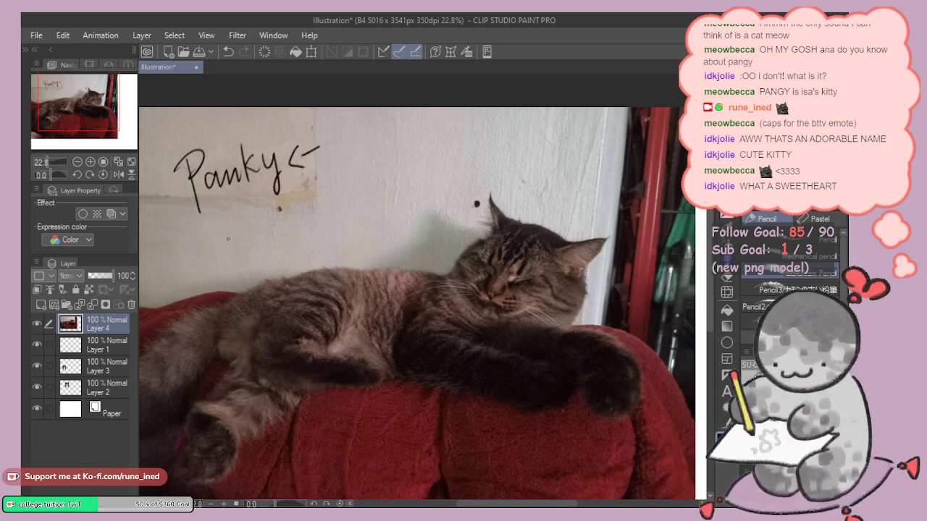
Step: Handwrite "pancake" below "Panky" on the wall
mouse_move(220, 226)
left_mouse_down()
mouse_move(230, 262)
mouse_move(230, 239)
left_mouse_up()
mouse_move(239, 223)
left_mouse_down()
mouse_move(240, 235)
mouse_move(287, 220)
left_mouse_up()
mouse_move(290, 190)
left_mouse_down()
mouse_move(285, 218)
mouse_move(304, 213)
left_mouse_up()
mouse_move(307, 202)
left_mouse_down()
mouse_move(313, 193)
mouse_move(320, 207)
left_mouse_up()
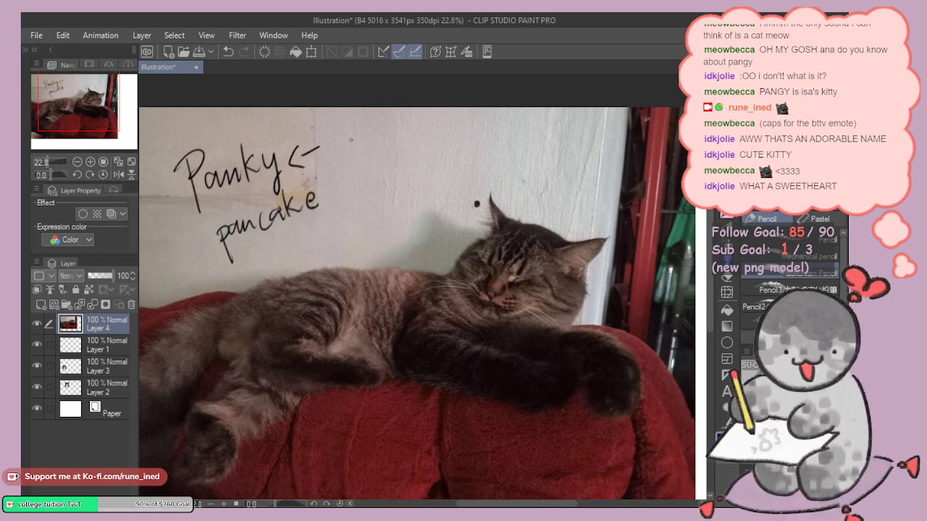
Step: Handwrite "Pangy" beside the arrow and "PANGY" in capitals above the cat's head
left_click_drag(352, 140, 355, 170)
mouse_move(343, 134)
left_mouse_down()
mouse_move(372, 155)
mouse_move(398, 150)
mouse_move(397, 171)
left_mouse_up()
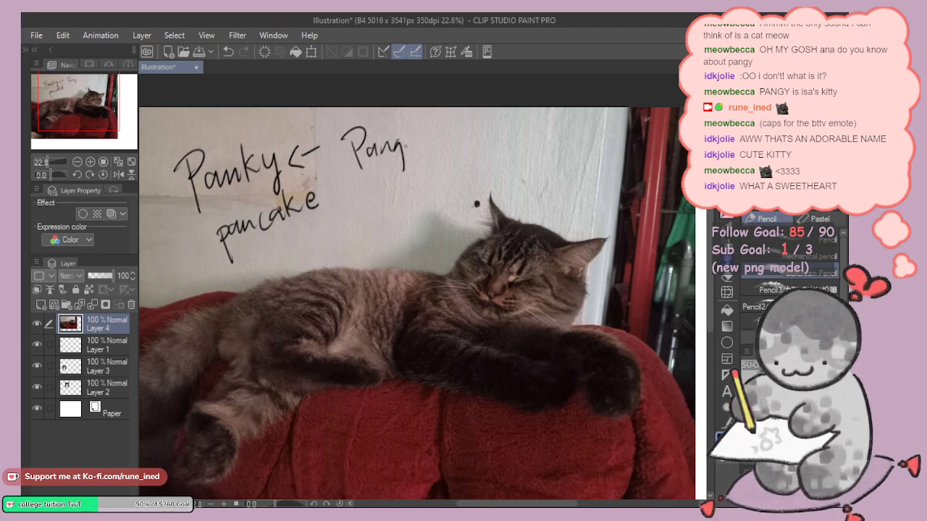
left_click_drag(405, 137, 410, 164)
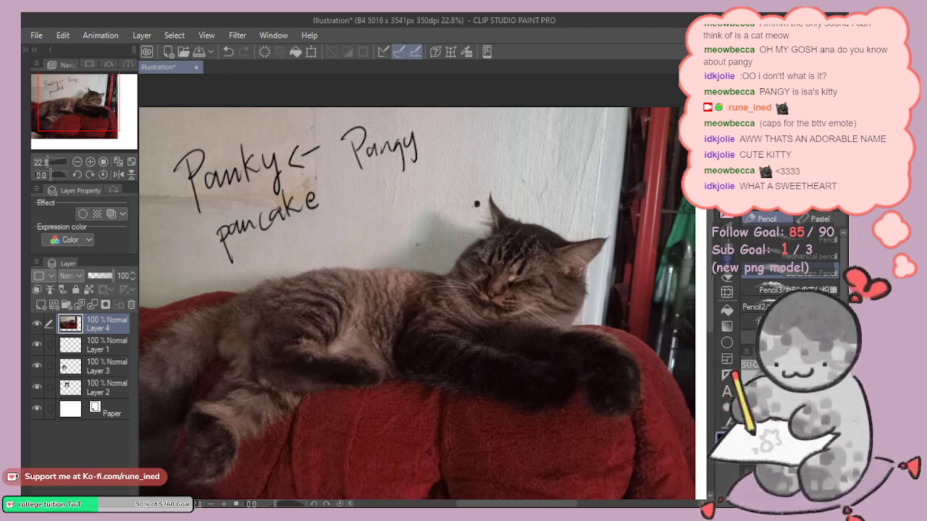
mouse_move(484, 143)
left_mouse_down()
mouse_move(486, 179)
mouse_move(489, 158)
mouse_move(517, 166)
mouse_move(538, 139)
mouse_move(560, 155)
left_mouse_up()
left_click_drag(562, 133, 571, 158)
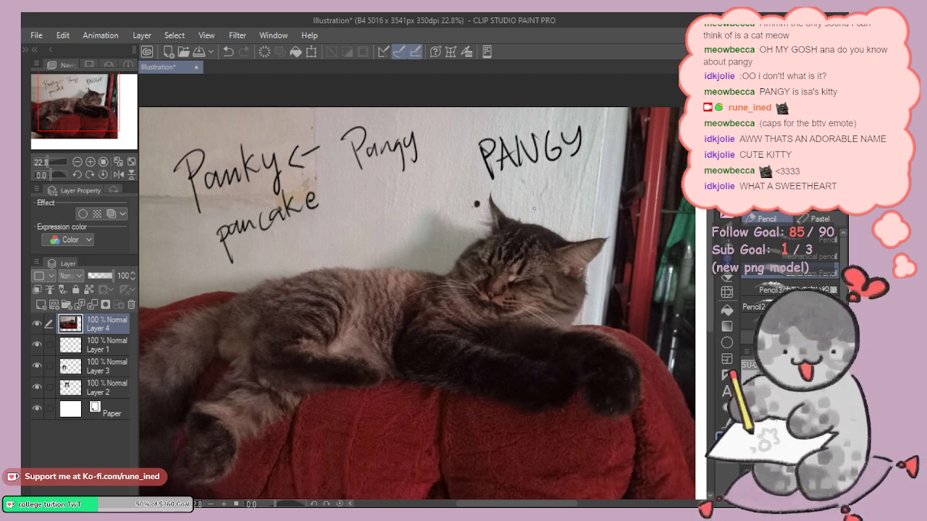
Step: Draw two black hearts beside the cat's head and add jagged white fur strokes along both cheeks
mouse_move(448, 217)
left_mouse_down()
mouse_move(439, 230)
mouse_move(450, 216)
left_mouse_up()
mouse_move(434, 246)
left_mouse_down()
mouse_move(429, 257)
mouse_move(448, 250)
left_mouse_up()
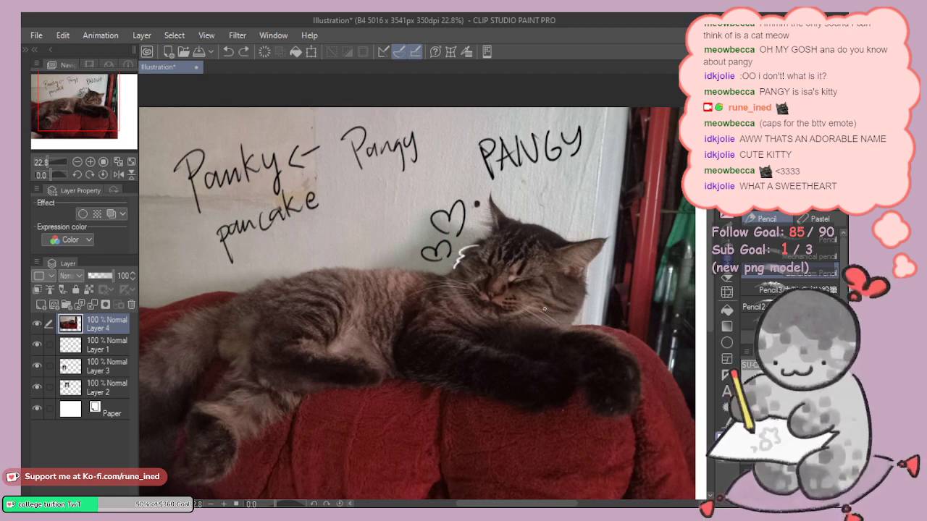
mouse_move(544, 302)
left_mouse_down()
mouse_move(565, 290)
mouse_move(573, 299)
mouse_move(582, 281)
mouse_move(575, 322)
left_mouse_up()
key("ctrl+z")
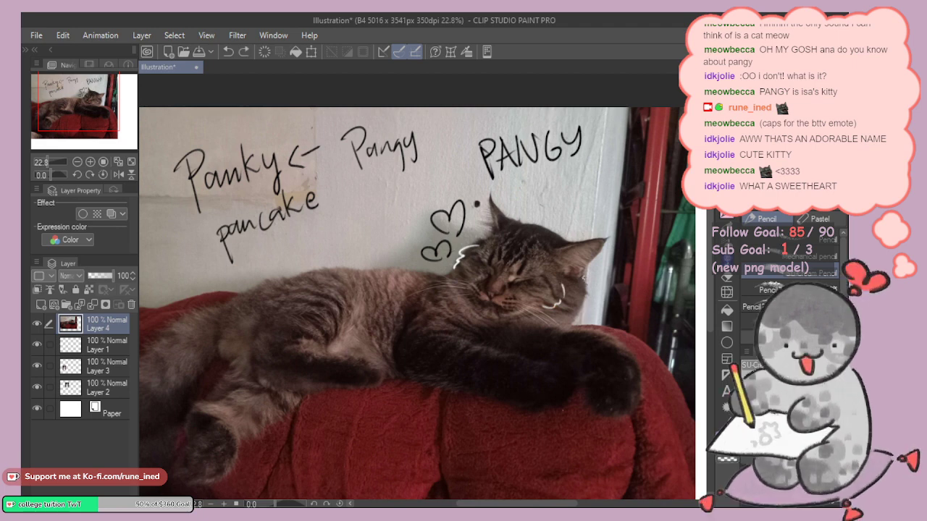
left_click_drag(582, 278, 576, 318)
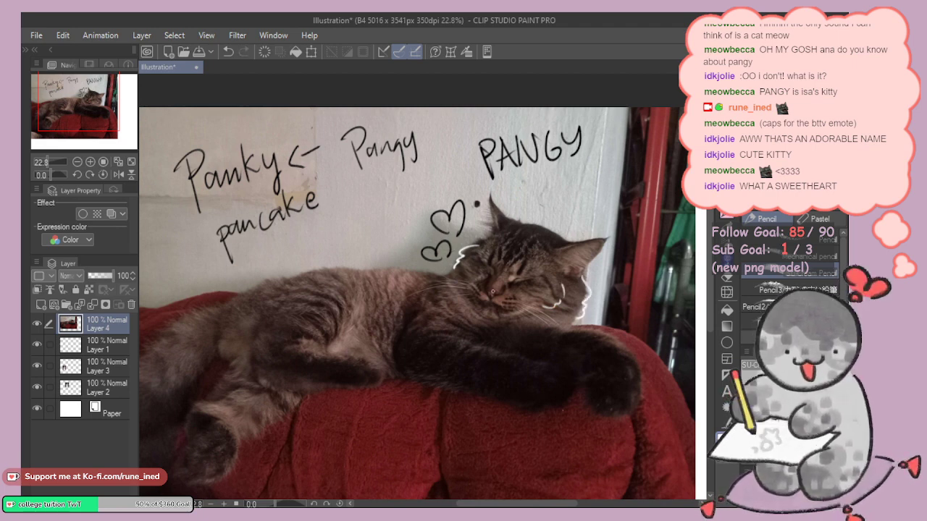
mouse_move(485, 294)
left_mouse_down()
mouse_move(508, 296)
mouse_move(498, 296)
left_mouse_up()
key("ctrl+z")
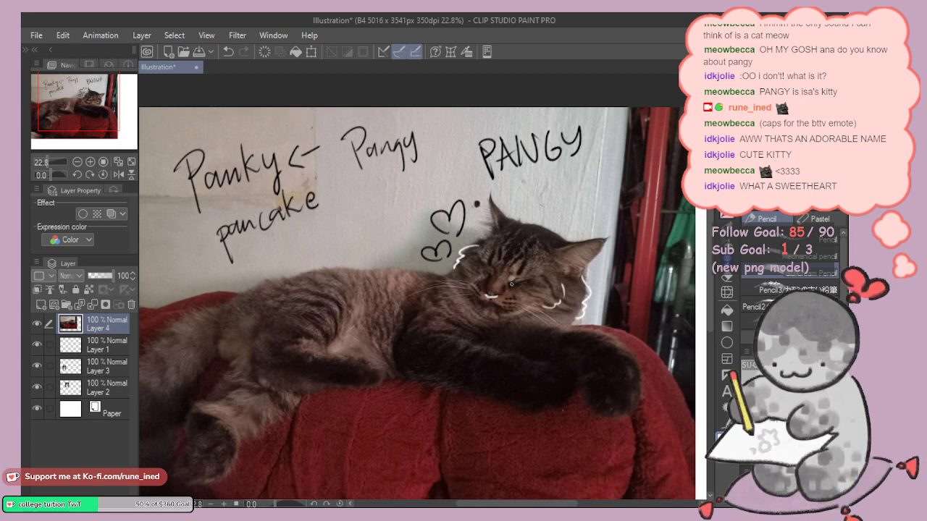
key("ctrl+z")
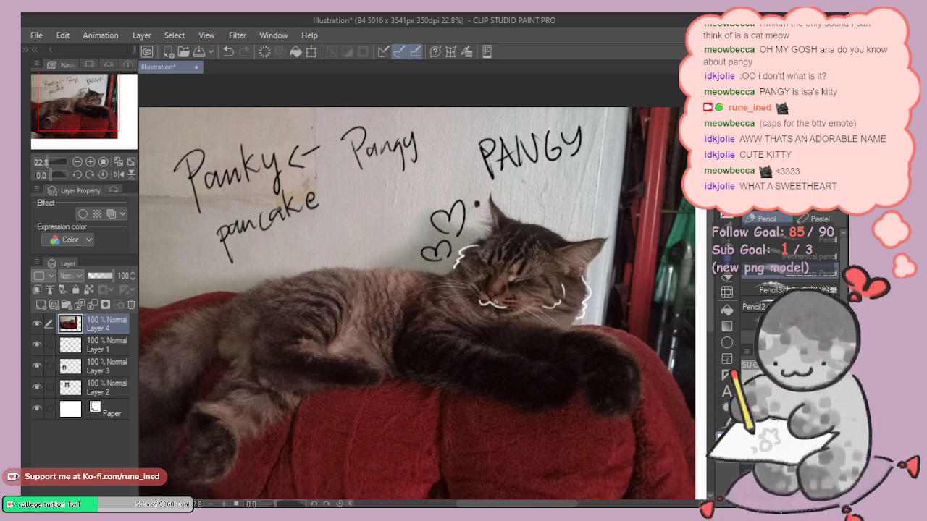
key("ctrl+z")
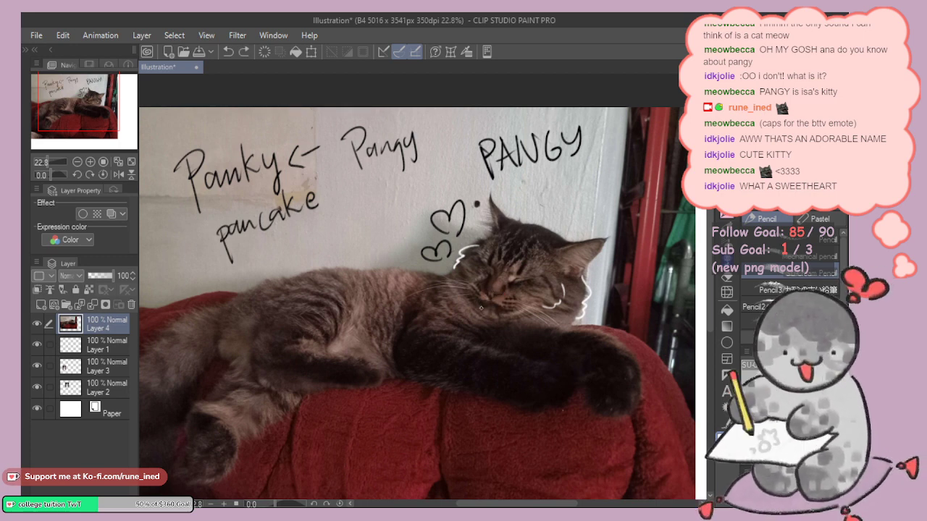
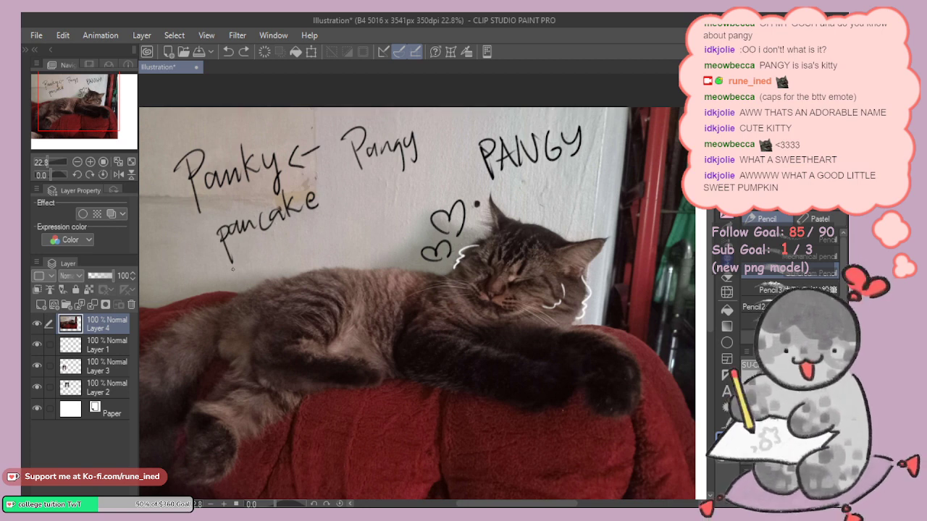
Step: Handwrite "Koyangi" below "pancake" on the wall, without keeping an underline
mouse_move(234, 251)
left_mouse_down()
mouse_move(236, 281)
mouse_move(249, 278)
left_mouse_up()
mouse_move(259, 253)
left_mouse_down()
mouse_move(254, 262)
mouse_move(259, 255)
left_mouse_up()
mouse_move(263, 253)
left_mouse_down()
mouse_move(274, 280)
mouse_move(275, 258)
left_mouse_up()
left_click_drag(281, 248, 301, 262)
left_click_drag(310, 232, 310, 239)
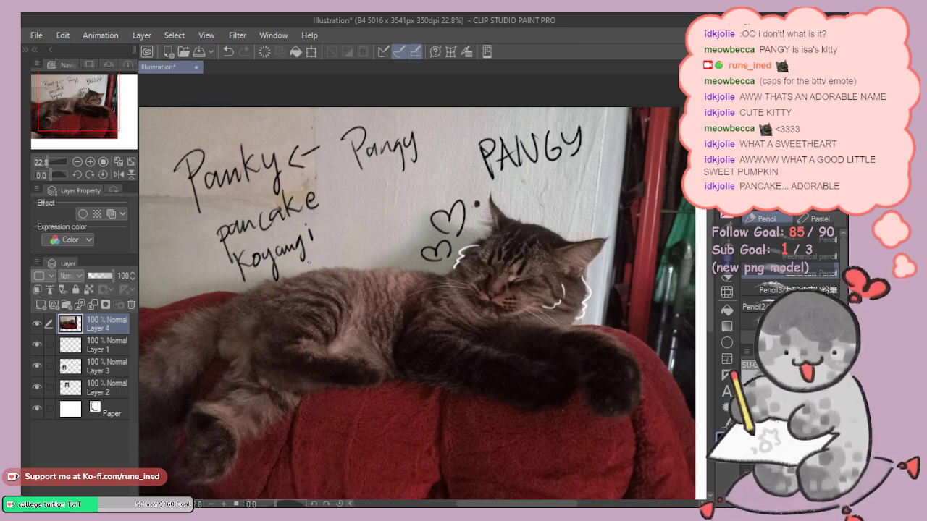
key("ctrl+z")
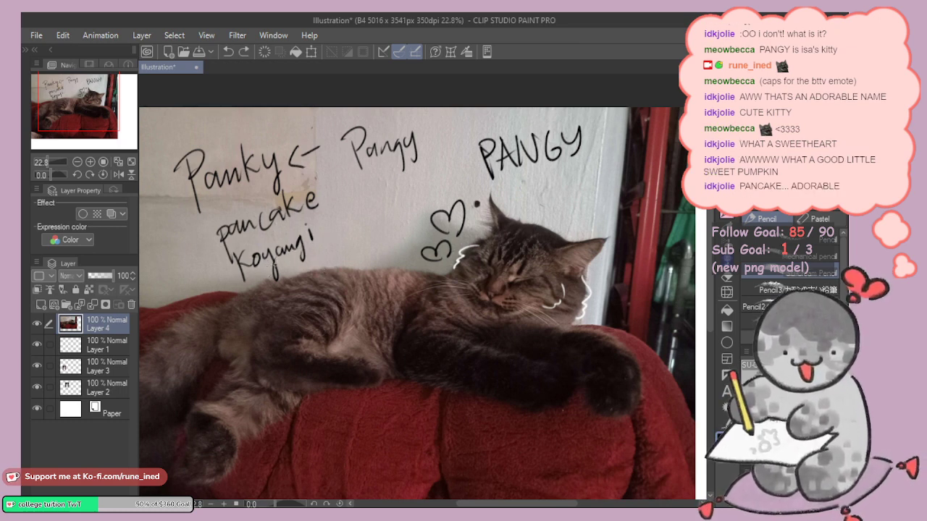
left_click_drag(256, 277, 346, 233)
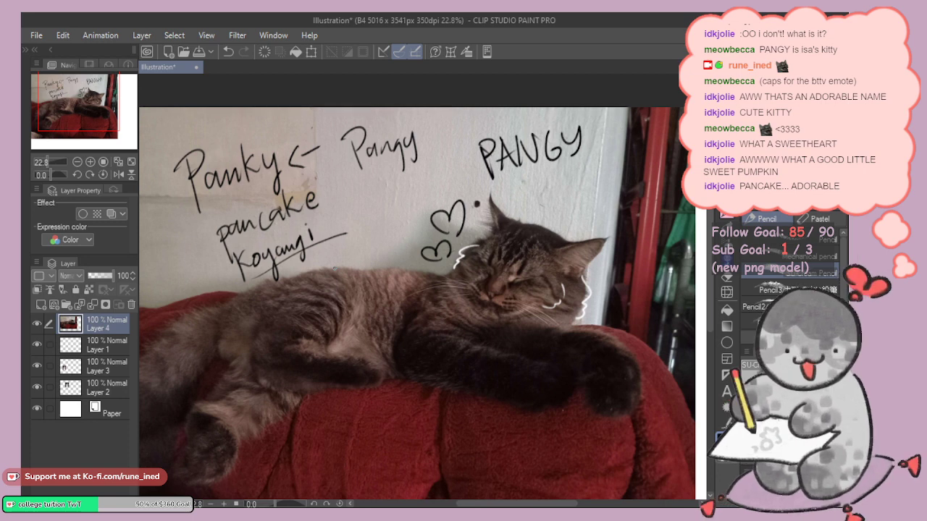
key("ctrl+z")
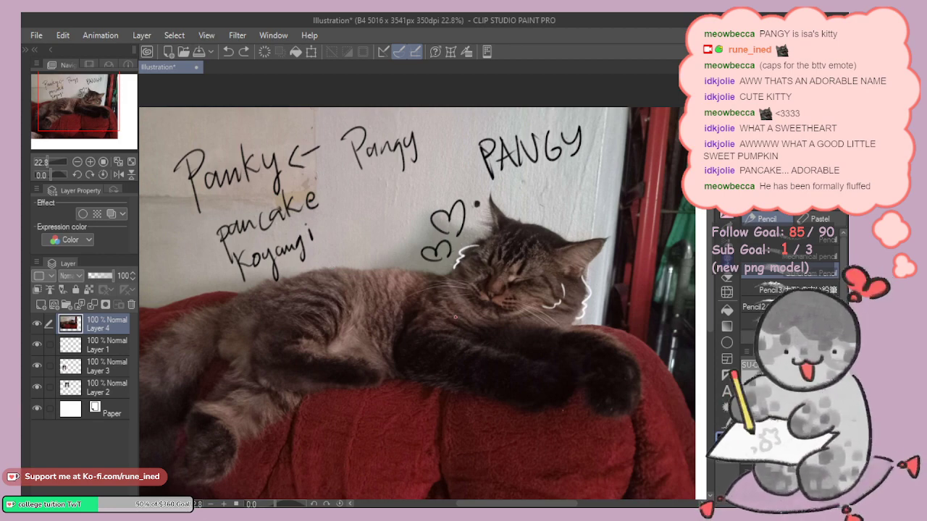
Step: Delete the layer holding the annotated cat photo
left_click(131, 305)
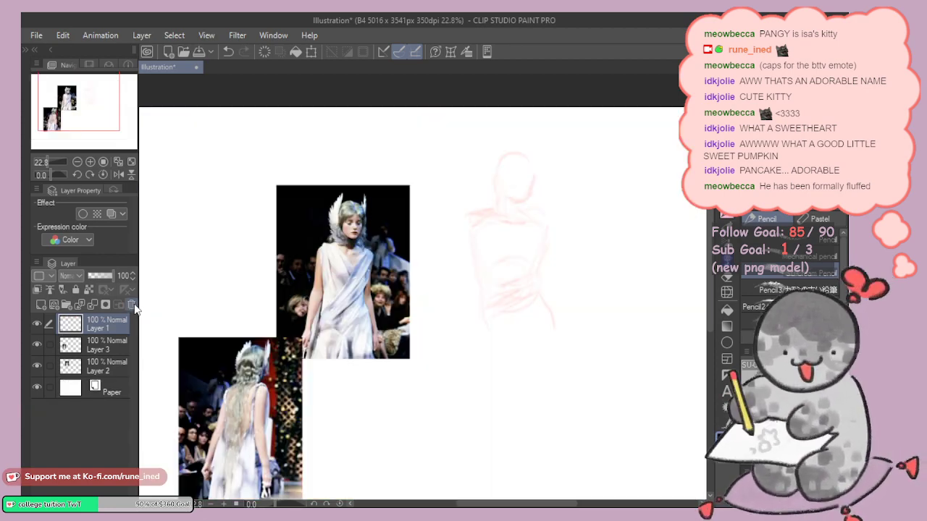
mouse_move(540, 267)
left_mouse_down()
mouse_move(505, 280)
mouse_move(523, 287)
mouse_move(510, 316)
mouse_move(527, 268)
left_mouse_up()
scroll(524, 287, "up", 7)
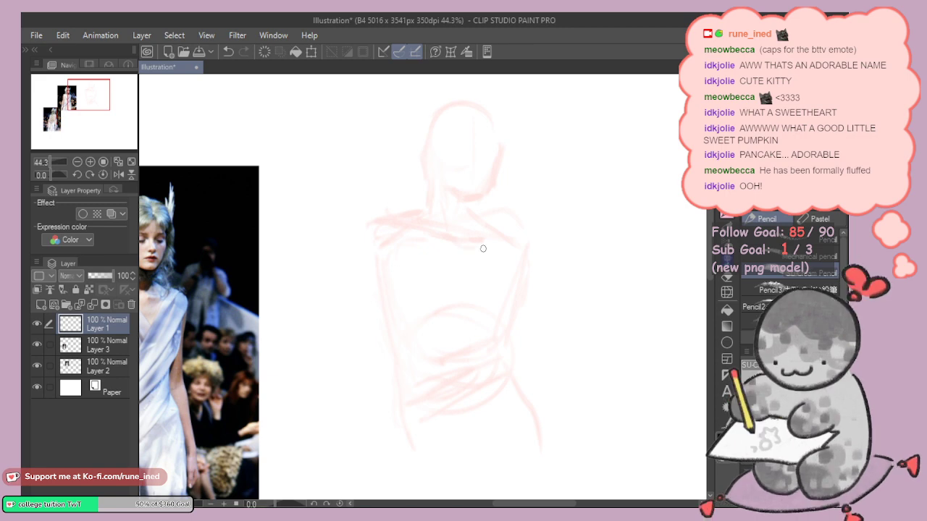
Step: Lighten the neck and collar lines with a smaller kneaded eraser and redraw the neck's left contour in pencil
key("e")
key("[")
key("[")
key("[")
key("[")
key("[")
key("[")
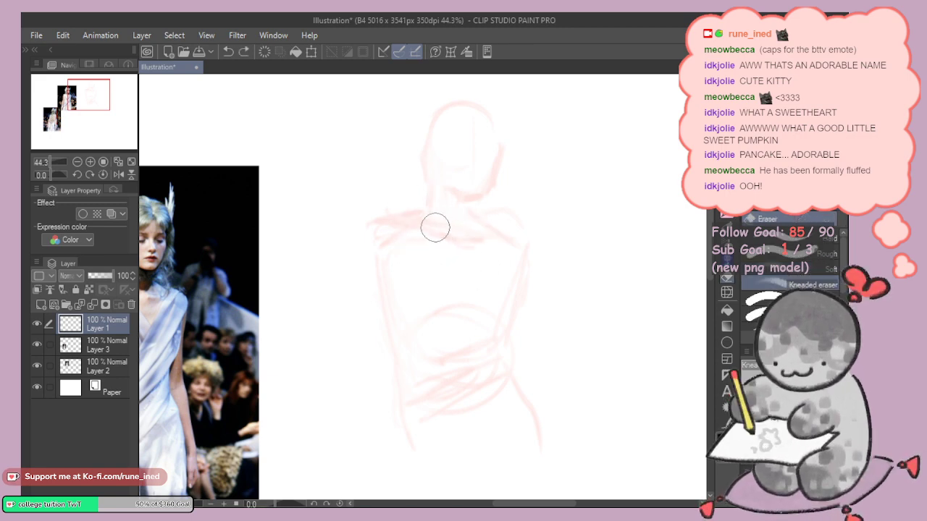
mouse_move(434, 228)
left_mouse_down()
mouse_move(441, 207)
mouse_move(465, 209)
mouse_move(415, 230)
left_mouse_up()
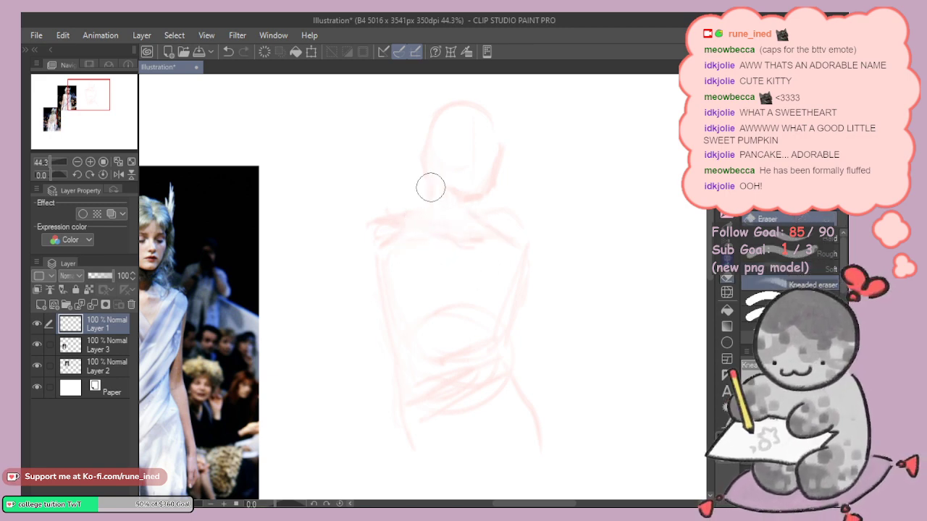
key("p")
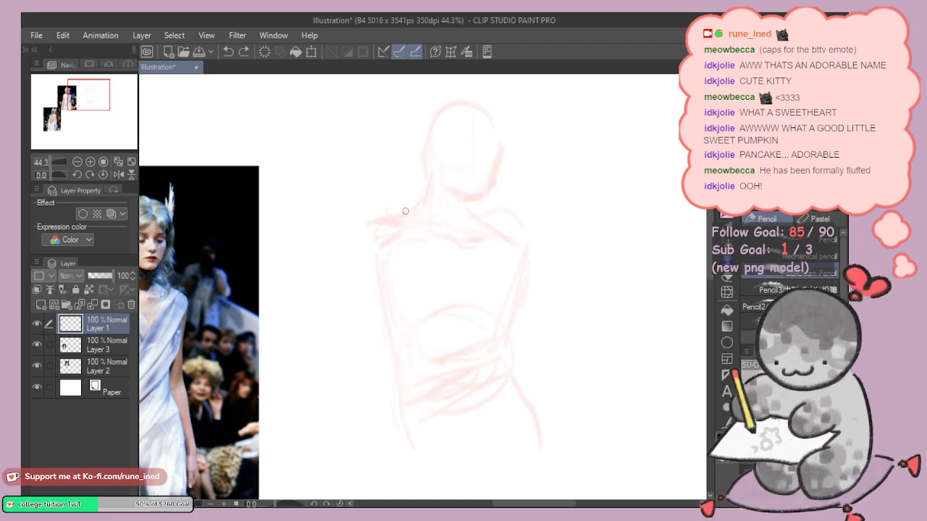
Step: Sketch the rounded shoulder and outer upper-arm contour on the left side of the torso
mouse_move(440, 295)
left_mouse_down()
mouse_move(521, 272)
mouse_move(514, 282)
left_mouse_up()
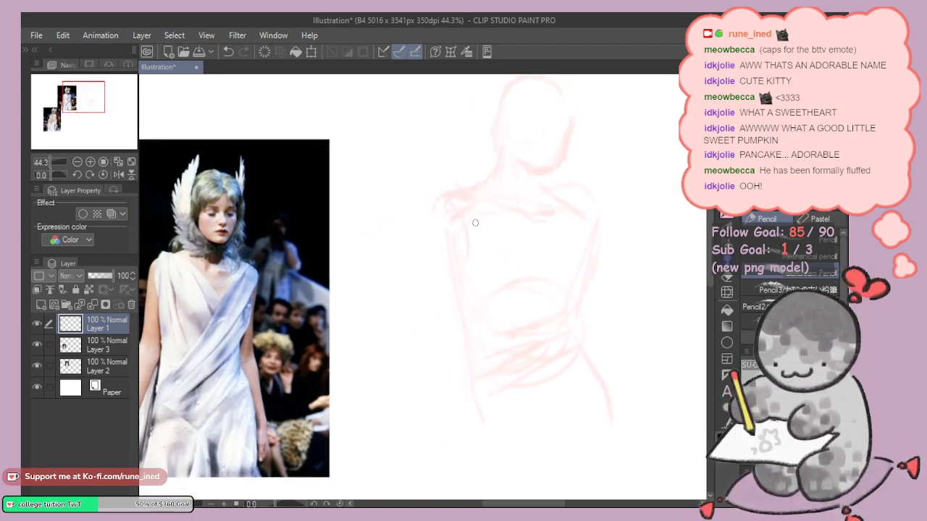
left_click_drag(441, 205, 443, 250)
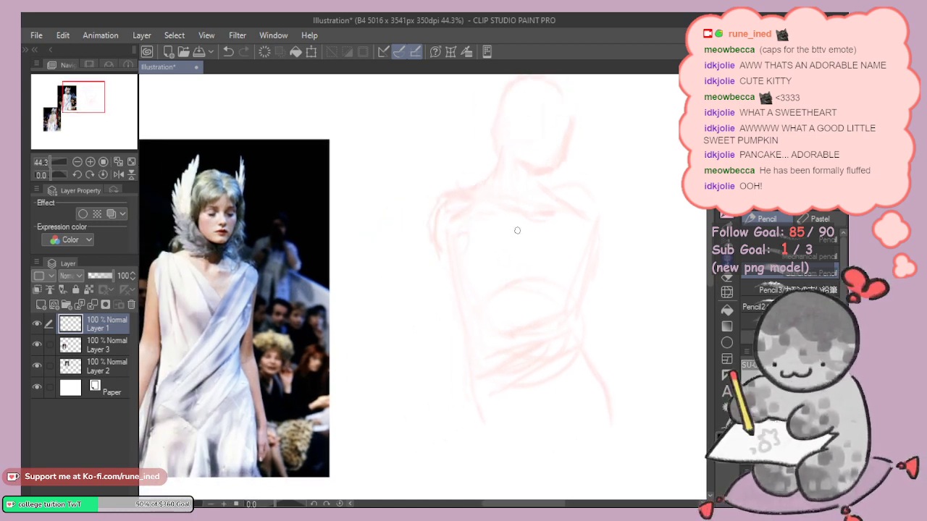
left_click_drag(452, 217, 455, 240)
left_click_drag(432, 210, 431, 287)
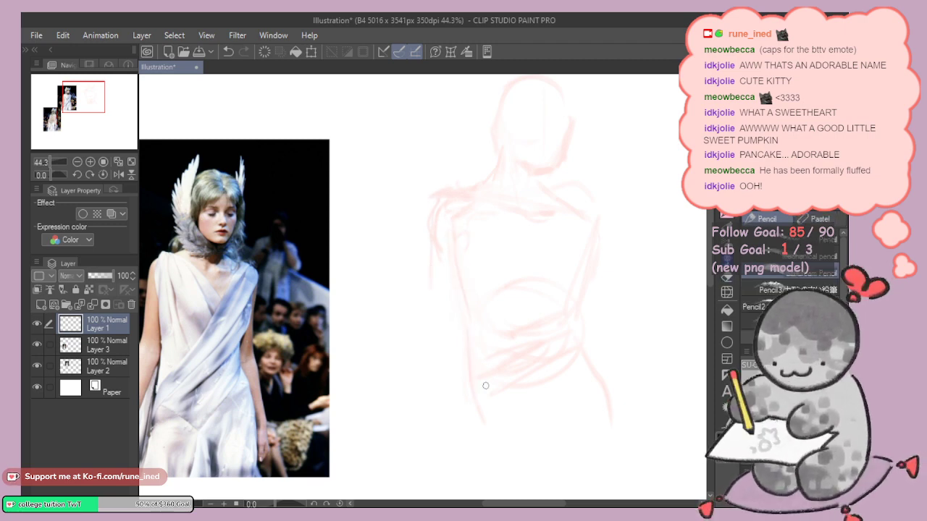
Step: Add loose pencil strokes for the hips and drapery folds below the waist
mouse_move(515, 380)
left_mouse_down()
mouse_move(480, 366)
mouse_move(461, 465)
left_mouse_up()
mouse_move(463, 379)
left_mouse_down()
mouse_move(511, 380)
mouse_move(514, 396)
left_mouse_up()
left_click_drag(547, 253, 527, 314)
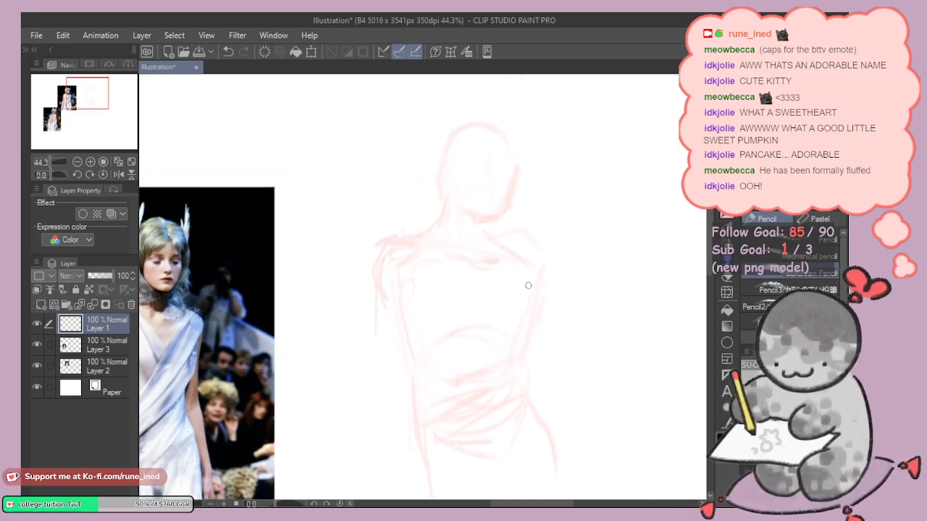
Step: Lighten the head, jaw and right shoulder lines with the kneaded eraser, then return to the pencil
key("e")
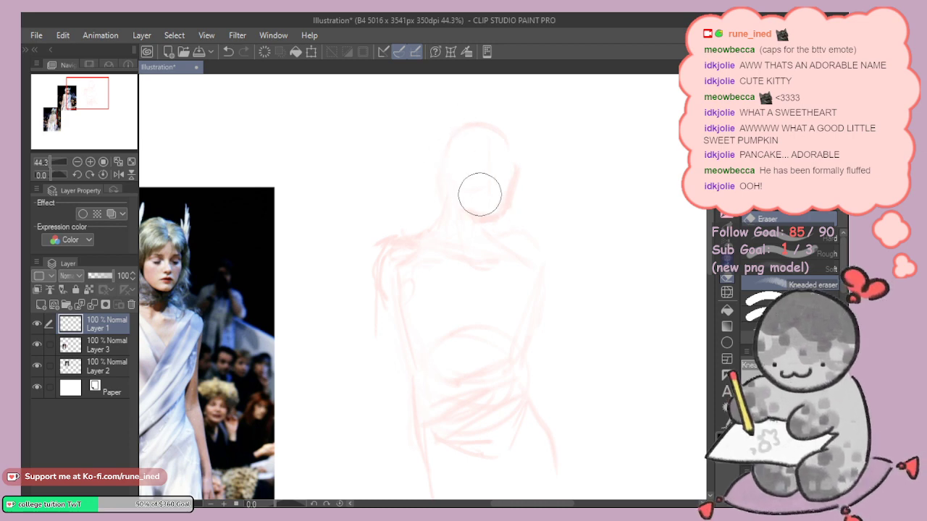
mouse_move(480, 194)
left_mouse_down()
mouse_move(504, 130)
mouse_move(466, 191)
mouse_move(480, 160)
mouse_move(515, 220)
left_mouse_up()
left_click_drag(513, 266, 519, 238)
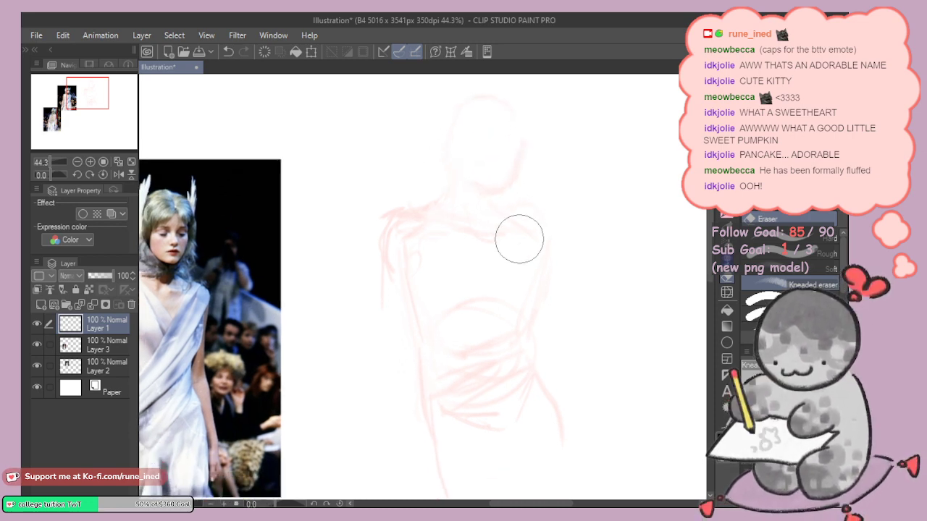
key("p")
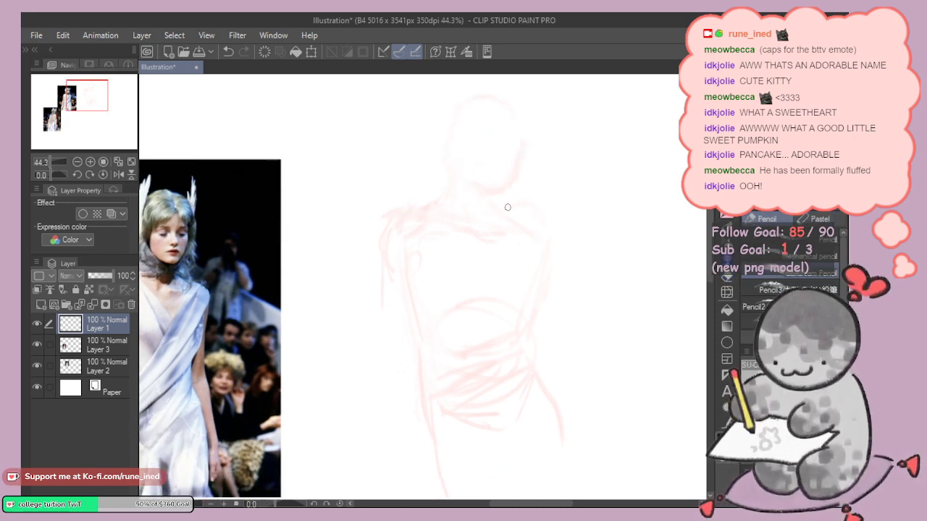
Step: Try sketching diagonal drape lines from the right shoulder down across the chest
mouse_move(509, 208)
left_mouse_down()
mouse_move(553, 253)
mouse_move(524, 318)
mouse_move(546, 292)
mouse_move(541, 258)
mouse_move(540, 296)
mouse_move(490, 287)
left_mouse_up()
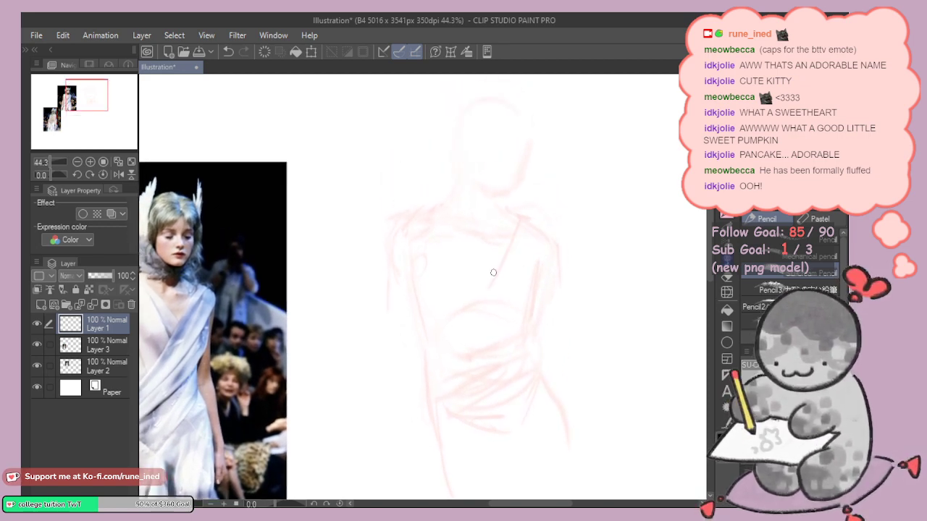
left_click_drag(515, 226, 487, 287)
left_click_drag(530, 233, 492, 297)
left_click_drag(545, 235, 491, 323)
left_click_drag(540, 278, 497, 340)
key("ctrl+z")
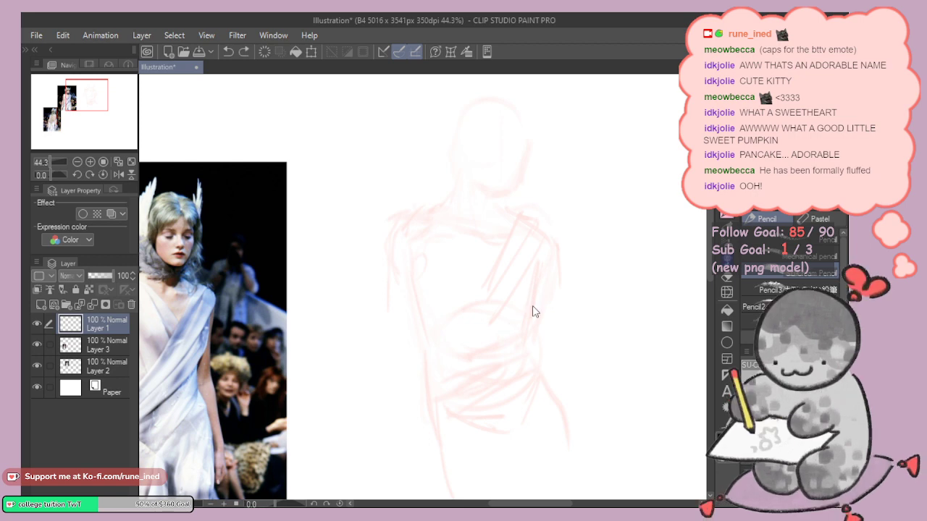
key("ctrl+z")
key("ctrl+z")
key("ctrl+z")
Step: Soften the right arm's outer contour and rework it in pencil, undoing a misplaced stroke
key("e")
mouse_move(561, 245)
left_mouse_down()
mouse_move(550, 343)
mouse_move(550, 274)
left_mouse_up()
key("p")
key("ctrl+z")
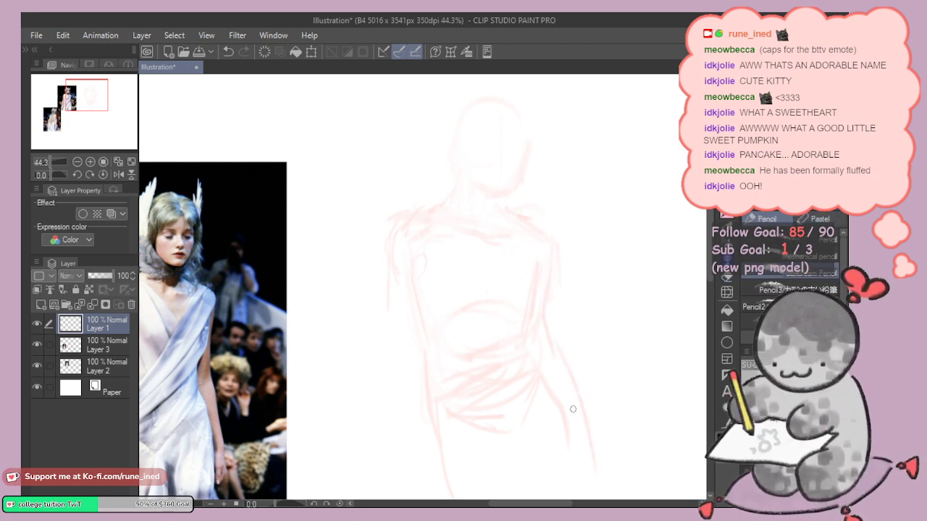
Step: Examine the figure's overall proportions against the front-view runway photo
scroll(539, 324, "down", 4)
scroll(524, 345, "up", 3)
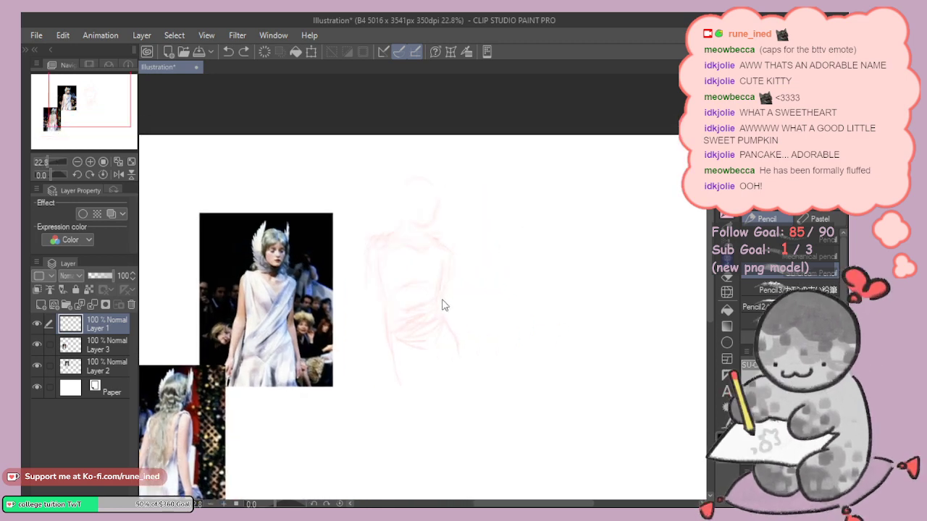
mouse_move(539, 267)
left_mouse_down()
mouse_move(495, 267)
mouse_move(463, 232)
left_mouse_up()
mouse_move(433, 200)
left_mouse_down()
mouse_move(428, 217)
mouse_move(438, 213)
left_mouse_up()
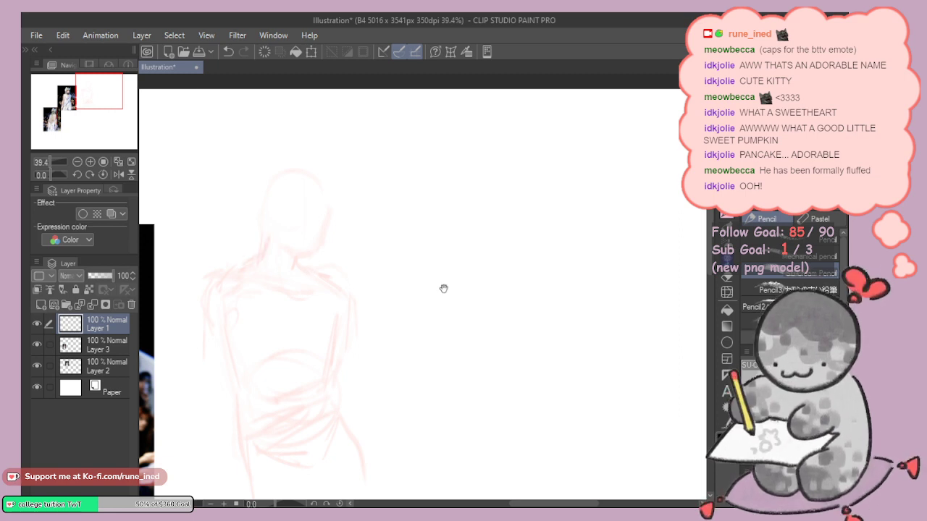
mouse_move(492, 278)
left_mouse_down()
mouse_move(463, 273)
mouse_move(467, 229)
mouse_move(499, 200)
left_mouse_up()
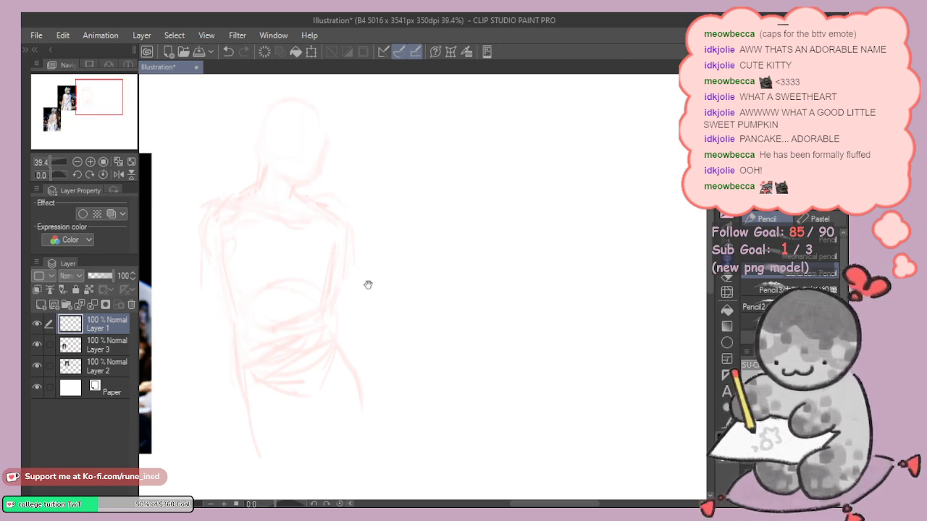
mouse_move(368, 285)
left_mouse_down()
mouse_move(498, 261)
mouse_move(472, 262)
mouse_move(538, 268)
left_mouse_up()
mouse_move(538, 269)
left_mouse_down()
mouse_move(492, 281)
mouse_move(413, 282)
mouse_move(517, 274)
left_mouse_up()
left_click_drag(521, 268, 485, 266)
scroll(484, 267, "down", 3)
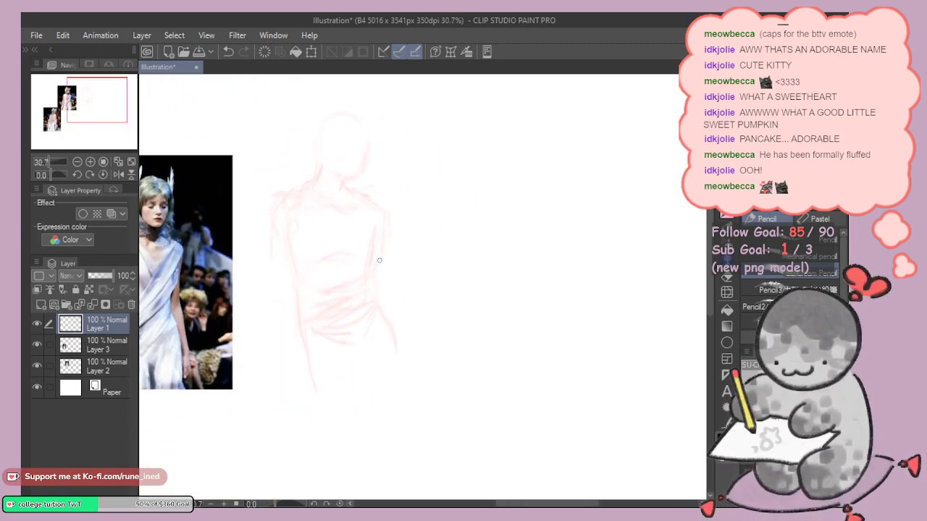
Step: Scale the figure sketch down to about half its size, keep it beside the front-view runway photo, and apply the transform
key("ctrl+t")
left_click_drag(399, 110, 368, 176)
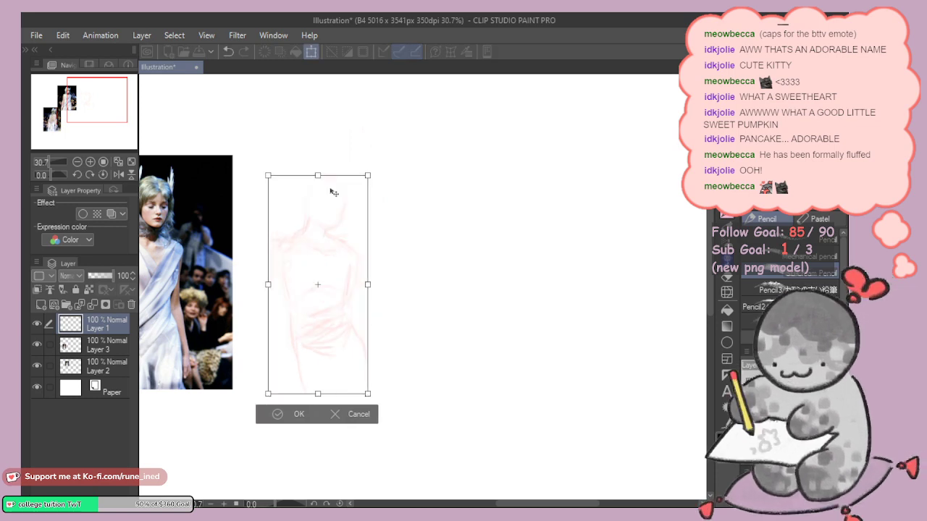
left_click_drag(325, 259, 335, 186)
mouse_move(379, 103)
left_mouse_down()
mouse_move(303, 176)
mouse_move(319, 160)
left_mouse_up()
left_click(281, 302)
Step: Try sketching a small head circle in the blank area beside the figure
mouse_move(479, 226)
left_mouse_down()
mouse_move(463, 254)
mouse_move(412, 243)
mouse_move(420, 248)
mouse_move(406, 203)
left_mouse_up()
key("ctrl+z")
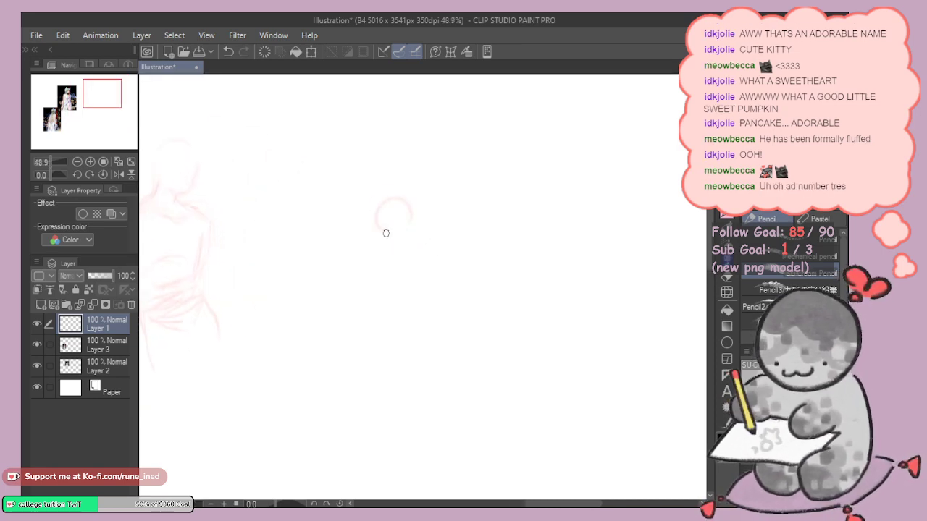
key("ctrl+z")
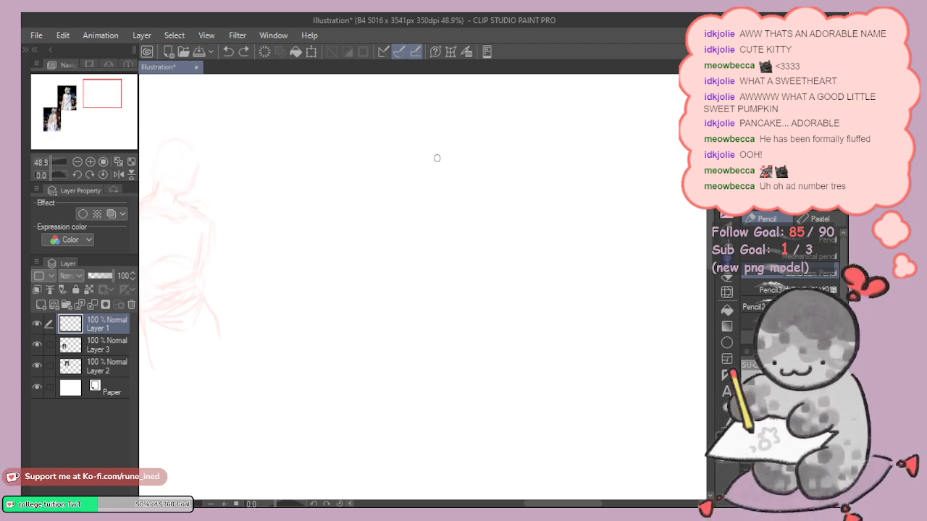
Step: Rough out a new, larger head beside the figure with a round cranium, cheek line and angled jaw
key("ctrl+y")
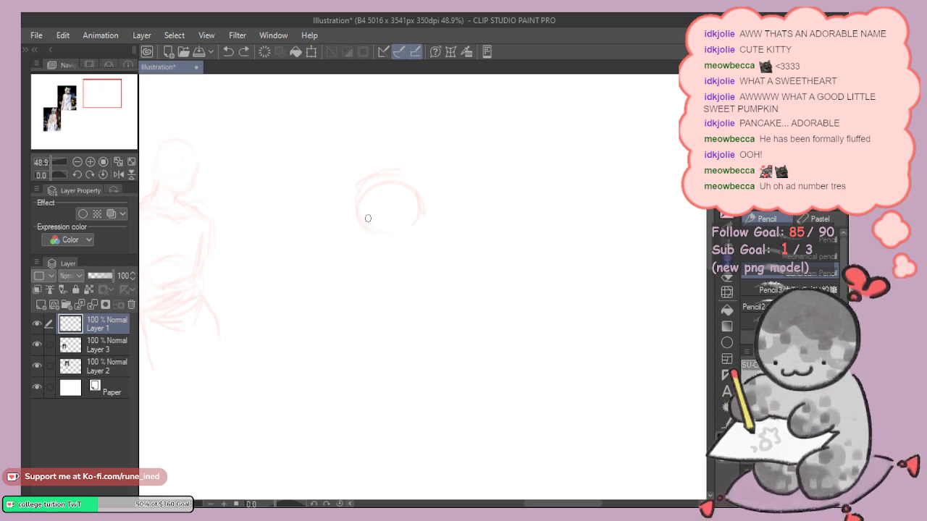
key("ctrl+z")
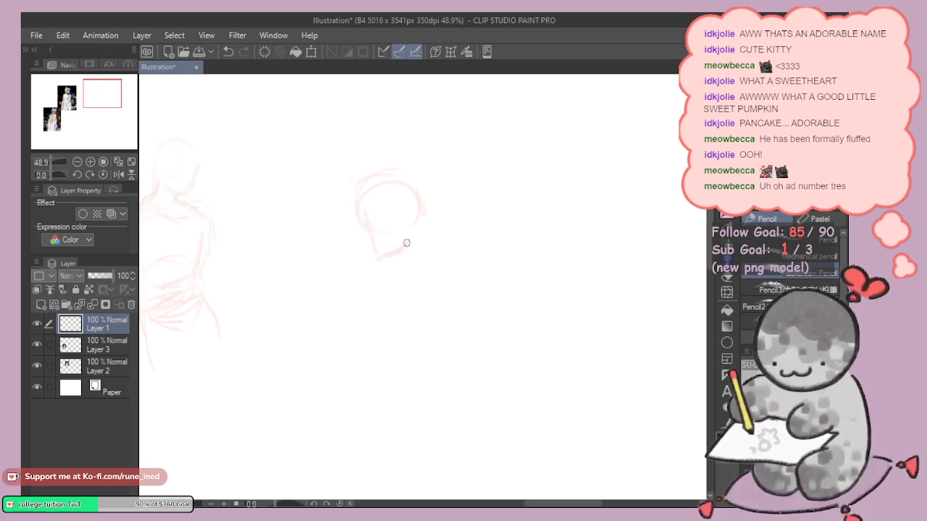
key("ctrl+z")
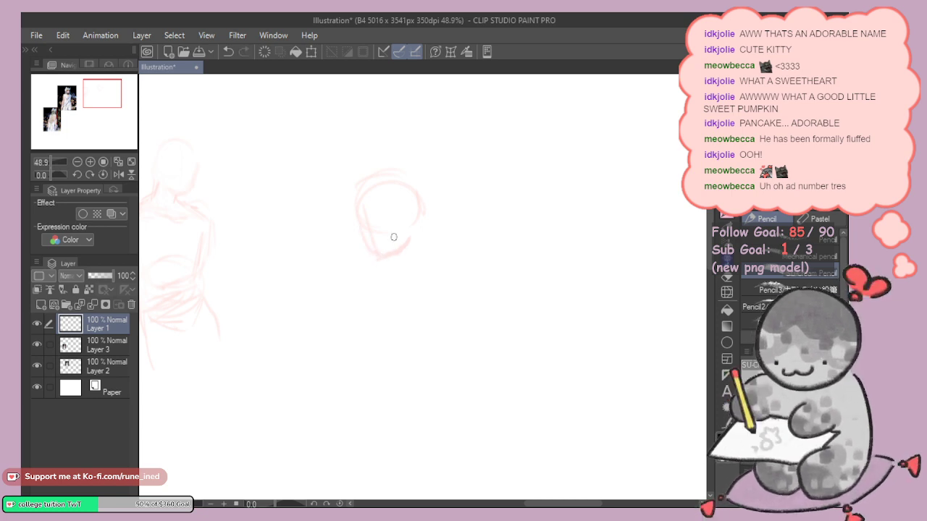
left_click_drag(364, 231, 374, 253)
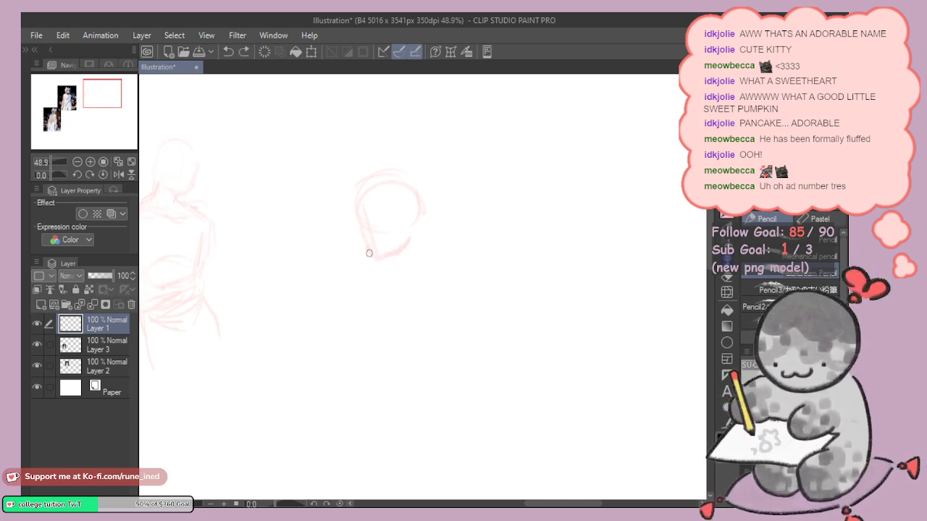
Step: Lighten the new head's left face lines and redraw the outer cheek contour down to the chin
scroll(413, 221, "up", 1)
key("e")
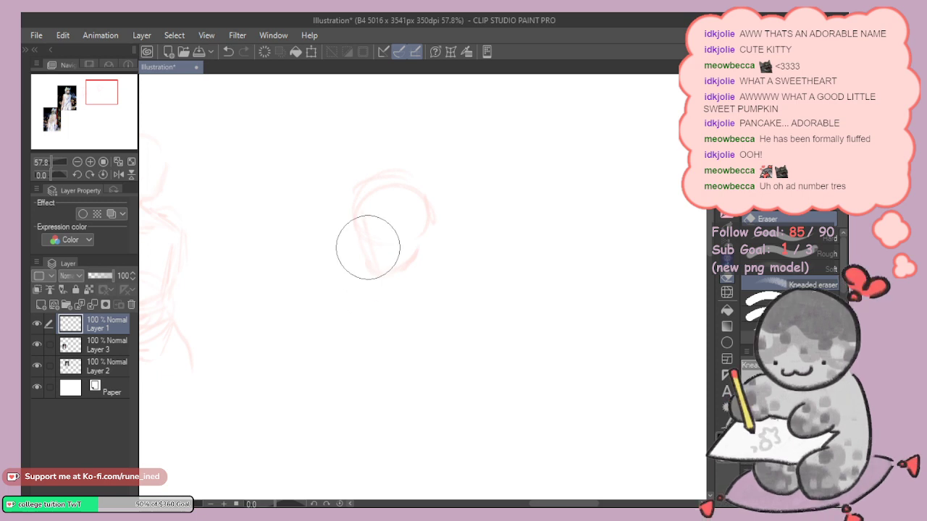
key("p")
key("ctrl+z")
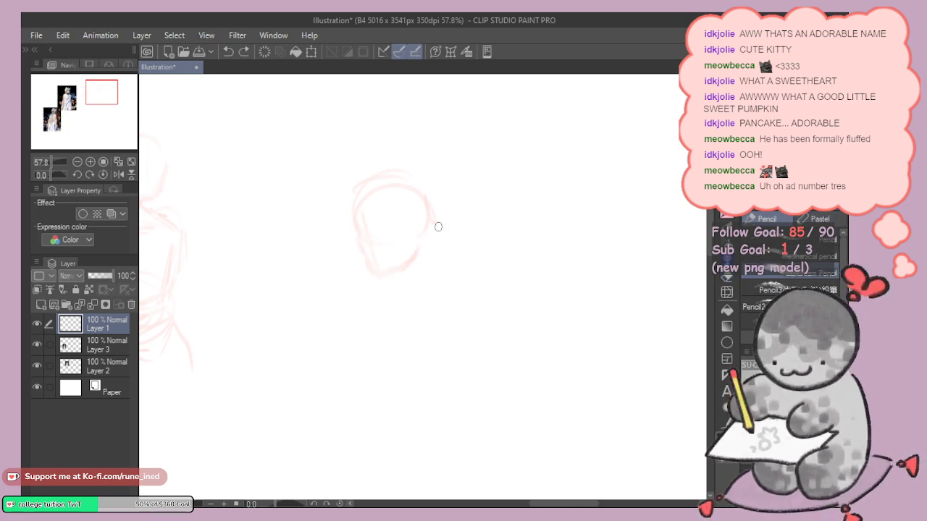
Step: Erase the inner cheek guideline inside the new head with a smaller kneaded eraser, leaving out the extra pencil stroke
left_click_drag(413, 258, 471, 233)
left_click_drag(507, 219, 461, 274)
left_click_drag(433, 228, 434, 215)
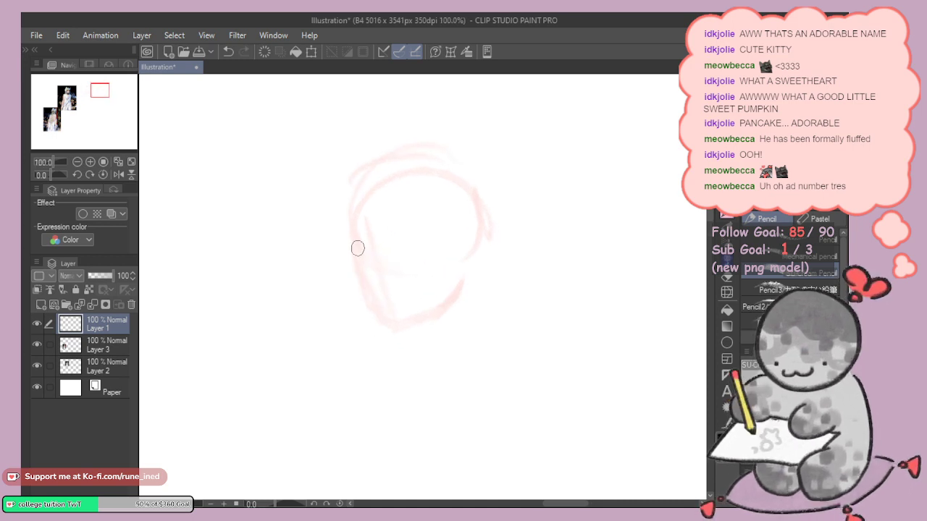
scroll(443, 306, "up", 1)
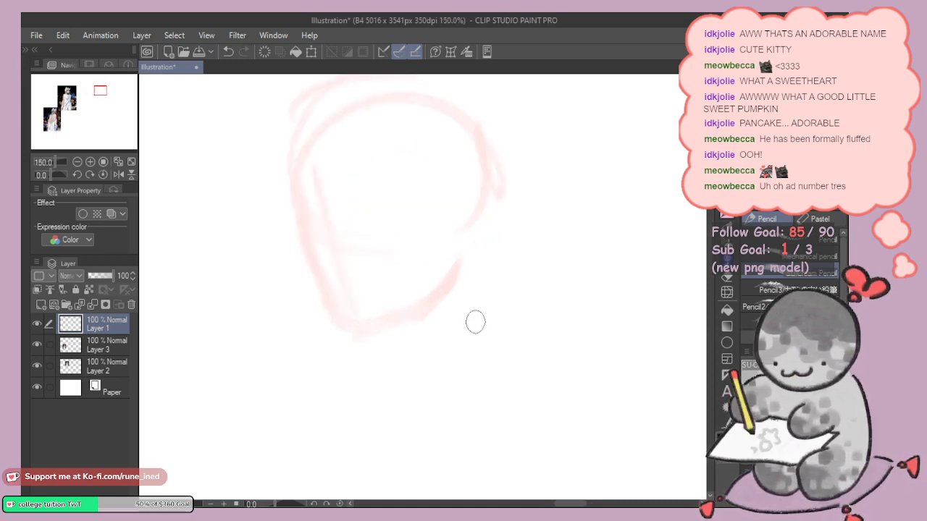
mouse_move(567, 277)
left_mouse_down()
mouse_move(569, 288)
mouse_move(504, 278)
mouse_move(471, 241)
mouse_move(415, 244)
left_mouse_up()
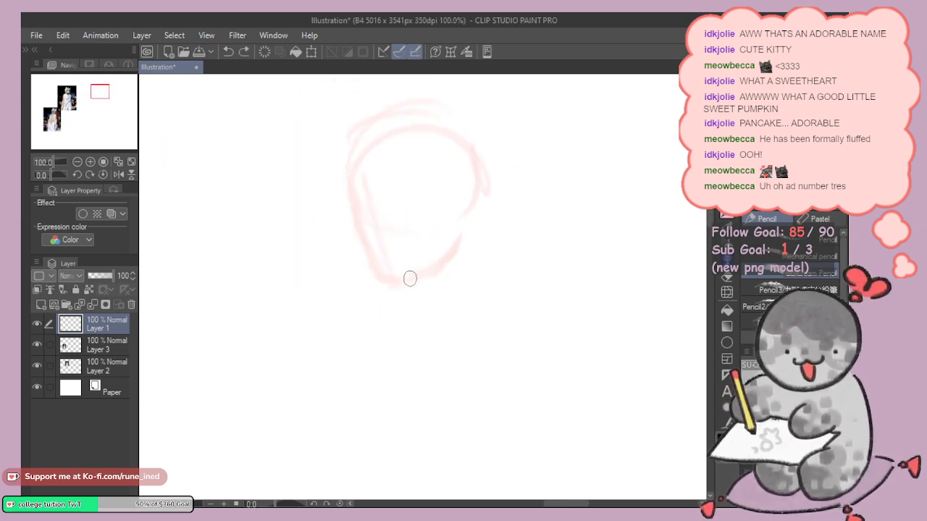
key("e")
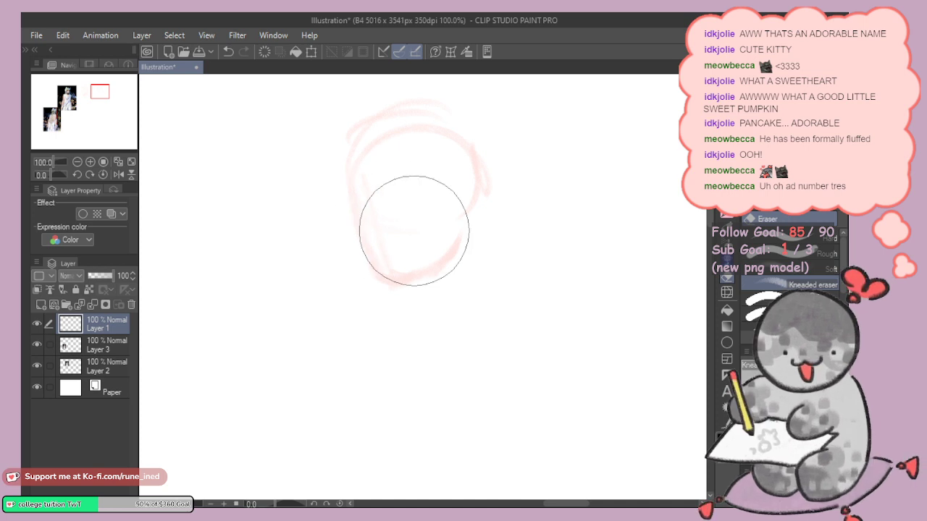
key("bracketleft")
key("bracketleft")
key("bracketleft")
key("bracketleft")
mouse_move(377, 207)
left_mouse_down()
mouse_move(377, 230)
mouse_move(378, 192)
mouse_move(399, 264)
left_mouse_up()
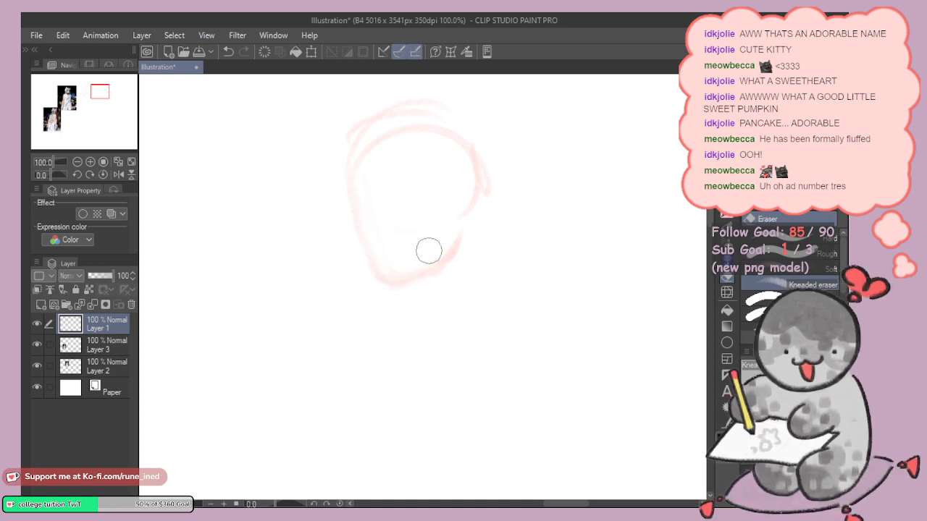
key("p")
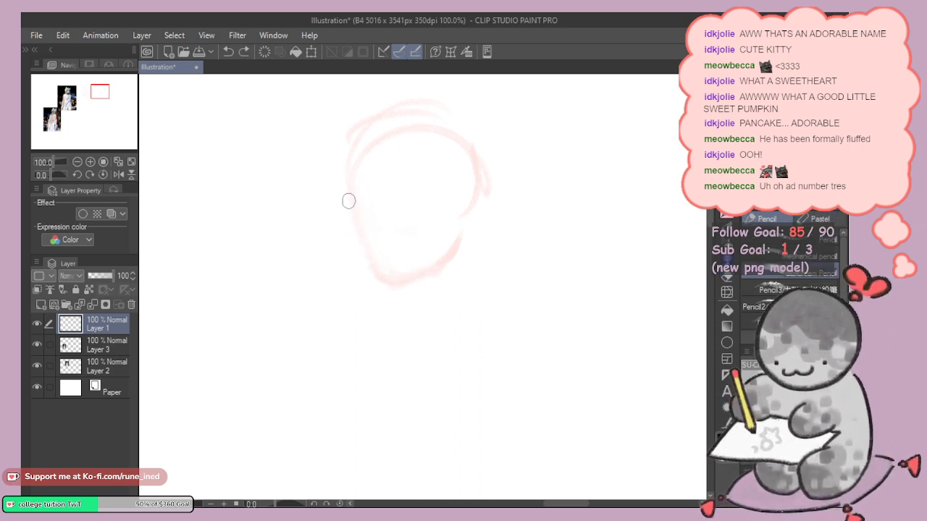
key("ctrl+z")
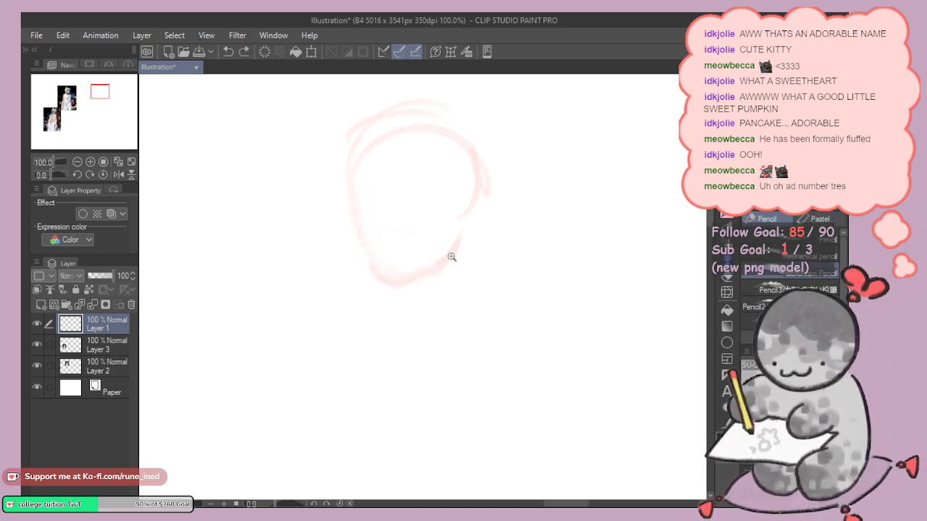
Step: Sketch the neck and curved shoulder lines below the new head, softening stray strokes with the kneaded eraser
left_click_drag(449, 252, 426, 291)
mouse_move(456, 229)
left_mouse_down()
mouse_move(452, 270)
mouse_move(469, 260)
mouse_move(460, 228)
mouse_move(465, 268)
mouse_move(419, 291)
mouse_move(428, 279)
mouse_move(457, 281)
mouse_move(472, 213)
left_mouse_up()
key("ctrl+z")
key("e")
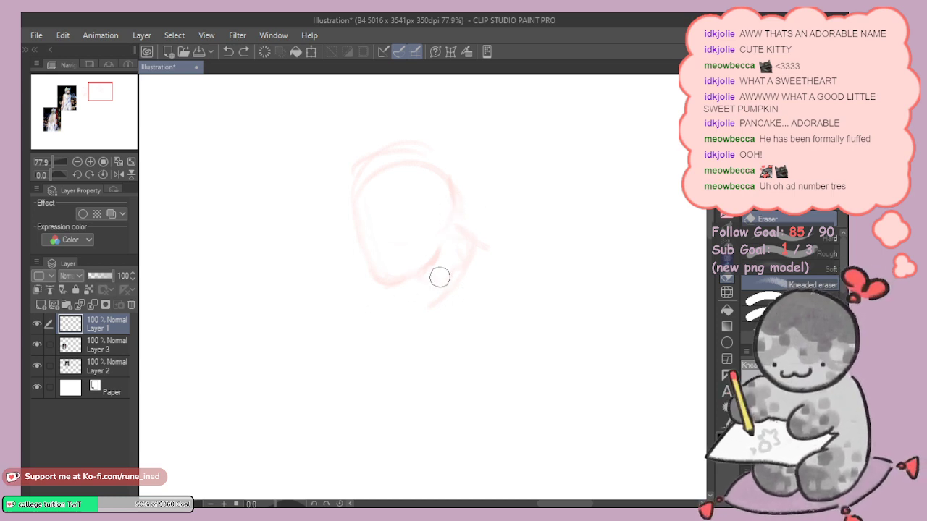
mouse_move(439, 277)
left_mouse_down()
mouse_move(449, 266)
mouse_move(456, 273)
left_mouse_up()
key("p")
key("ctrl+z")
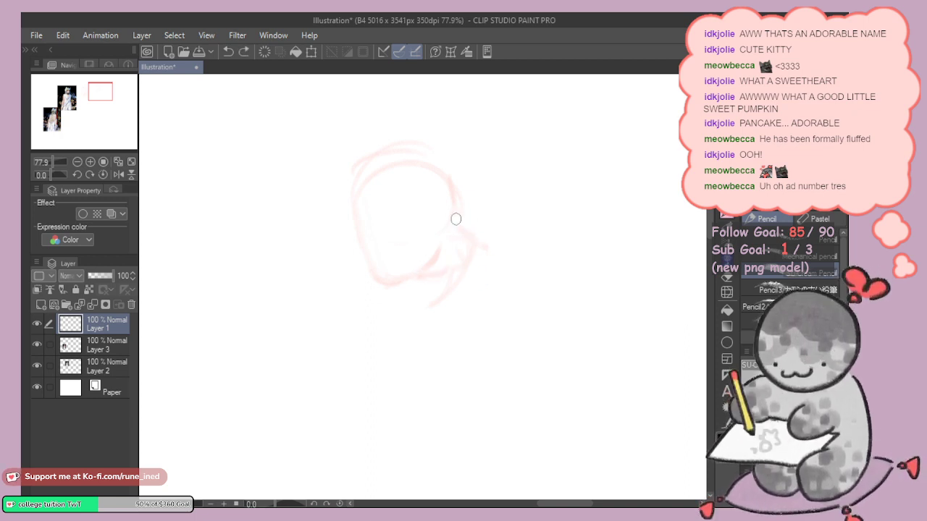
mouse_move(455, 219)
left_mouse_down()
mouse_move(488, 251)
mouse_move(483, 293)
mouse_move(454, 312)
mouse_move(425, 315)
mouse_move(465, 314)
left_mouse_up()
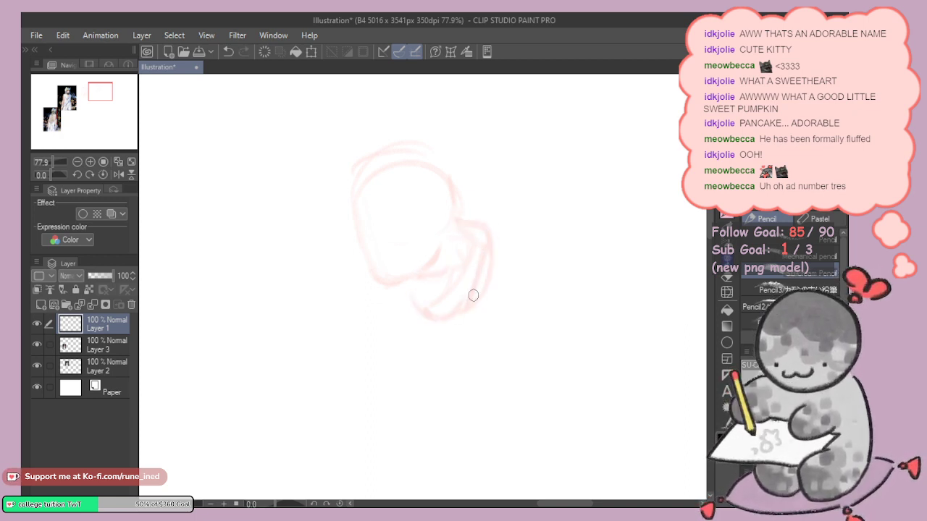
scroll(473, 296, "up", 3)
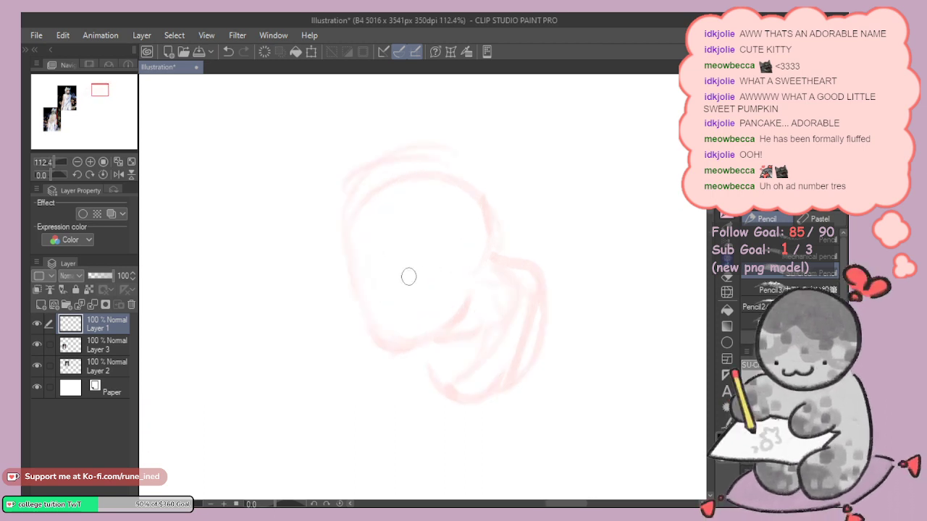
left_click_drag(406, 278, 420, 269)
key("ctrl+z")
key("ctrl+z")
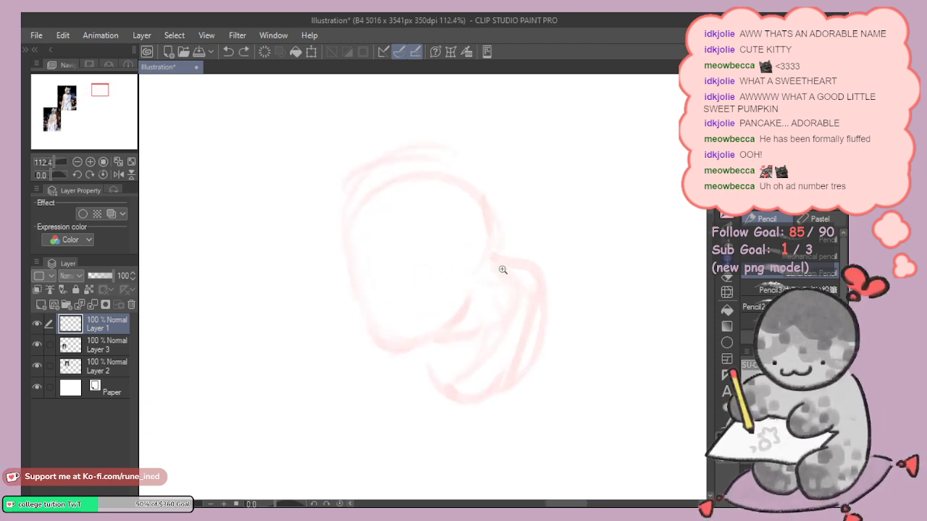
Step: Sketch a rounded shoulder form beside the new head and extend the back and lower body curves outward
scroll(500, 273, "down", 4)
key("e")
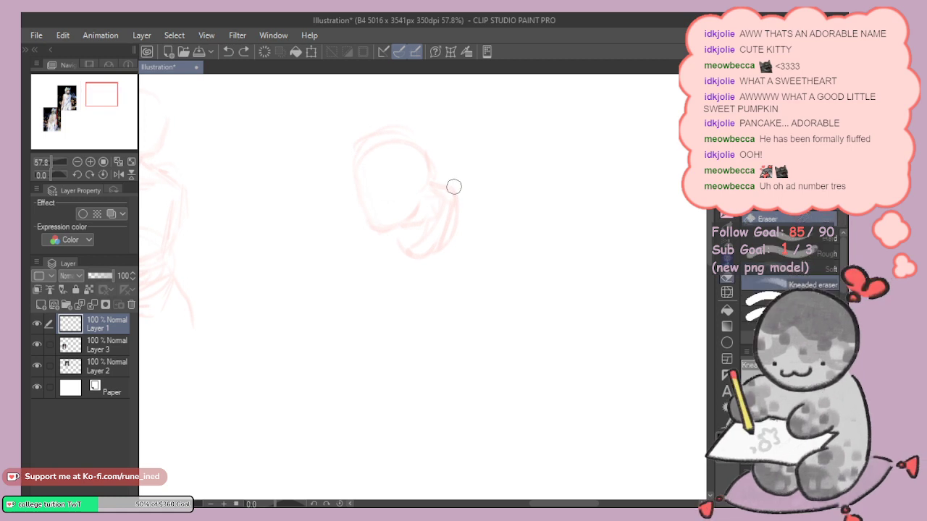
key("p")
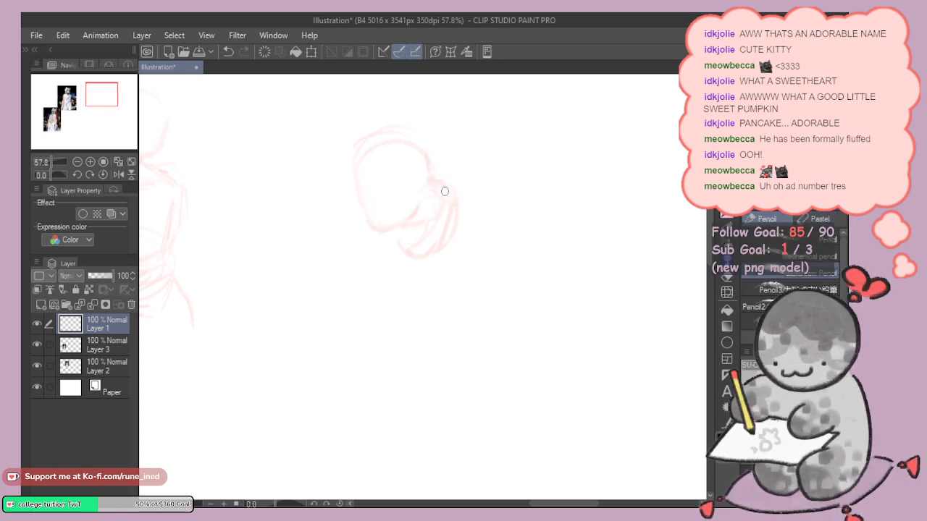
mouse_move(434, 259)
left_mouse_down()
mouse_move(455, 179)
mouse_move(478, 256)
left_mouse_up()
left_click_drag(456, 179, 505, 221)
mouse_move(451, 178)
left_mouse_down()
mouse_move(458, 227)
mouse_move(460, 183)
mouse_move(483, 204)
left_mouse_up()
Step: Lighten the overlapping shoulder and back curves with an enlarged kneaded eraser
key("e")
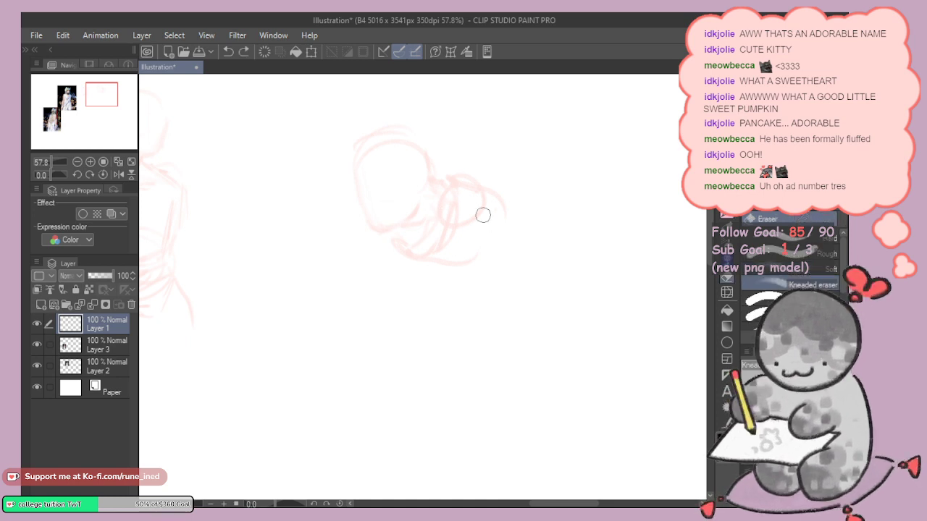
key("bracketright")
mouse_move(457, 174)
left_mouse_down()
mouse_move(505, 239)
mouse_move(478, 205)
left_mouse_up()
key("bracketright")
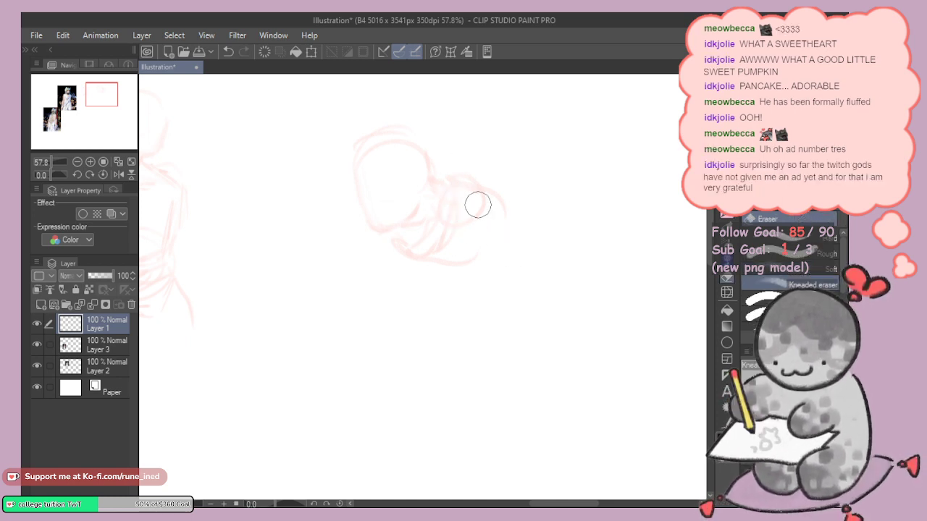
key("bracketright")
mouse_move(468, 160)
left_mouse_down()
mouse_move(484, 218)
mouse_move(474, 243)
mouse_move(443, 239)
left_mouse_up()
Step: Redraw the sloping back line, the shoulder circle and the outer end of the body, adding marks under the chin
key("p")
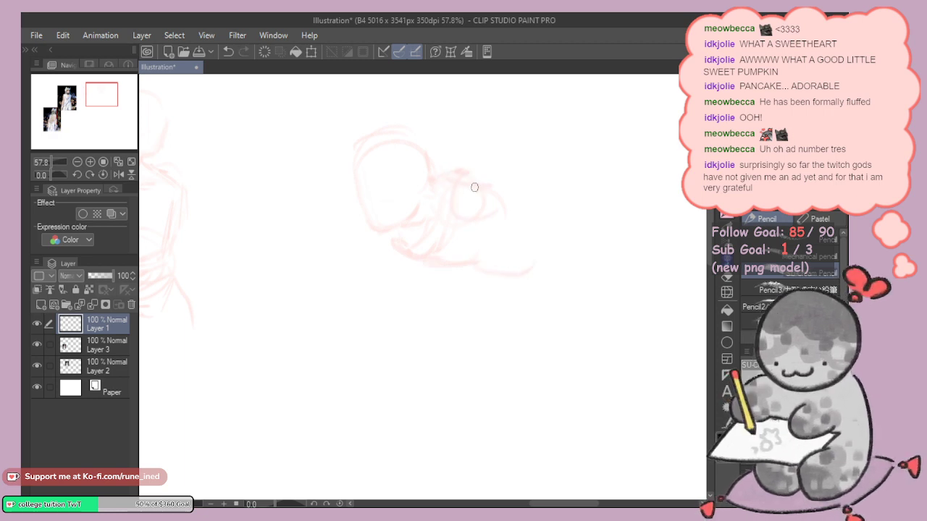
mouse_move(479, 189)
left_mouse_down()
mouse_move(503, 190)
mouse_move(483, 207)
left_mouse_up()
key("ctrl+z")
mouse_move(442, 167)
left_mouse_down()
mouse_move(491, 182)
mouse_move(450, 177)
mouse_move(498, 199)
left_mouse_up()
mouse_move(470, 193)
left_mouse_down()
mouse_move(501, 197)
mouse_move(532, 225)
mouse_move(511, 268)
mouse_move(465, 256)
mouse_move(440, 266)
mouse_move(406, 249)
left_mouse_up()
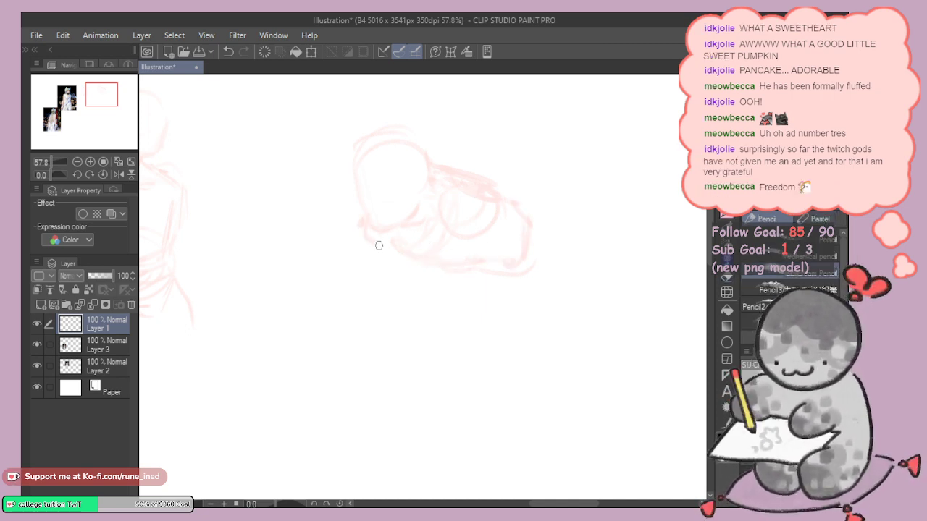
Step: Retouch the jaw corner and the upper back line, alternating between kneaded eraser and pencil
key("e")
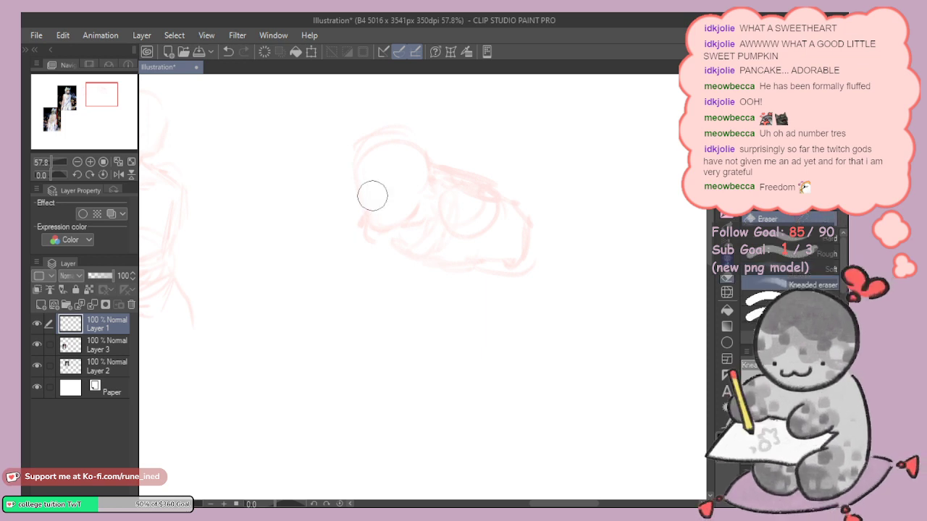
key("p")
key("ctrl+z")
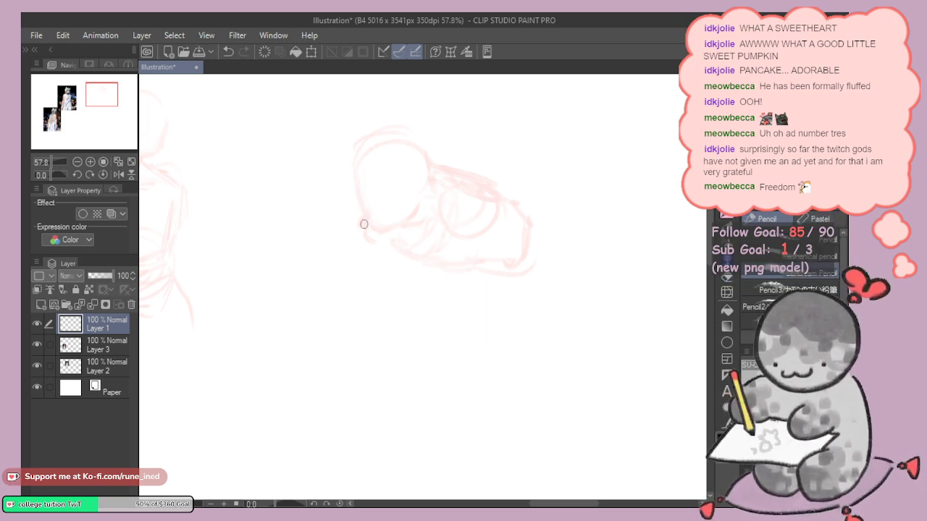
key("e")
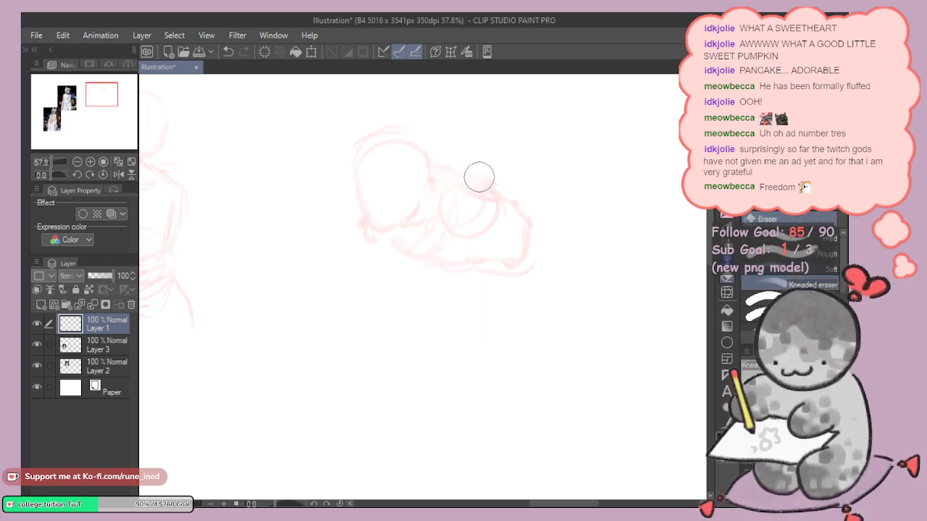
key("p")
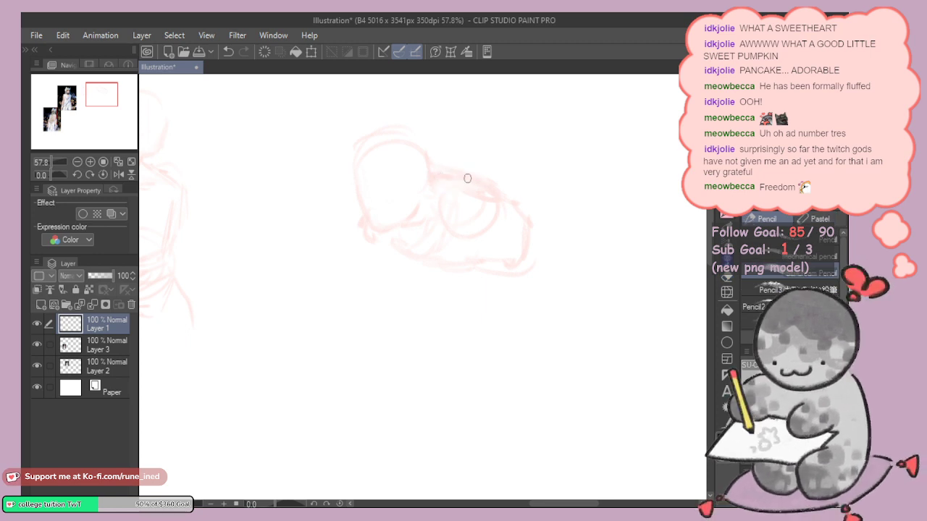
Step: Add a sweeping curve beneath the body, soften the back line and redraw the inner shoulder circle lower
left_click_drag(429, 288, 537, 236)
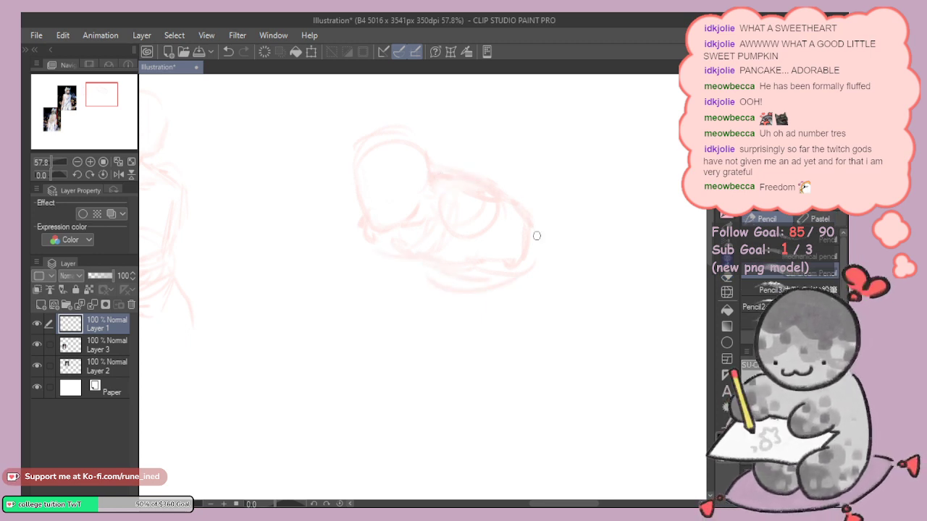
key("ctrl+z")
key("e")
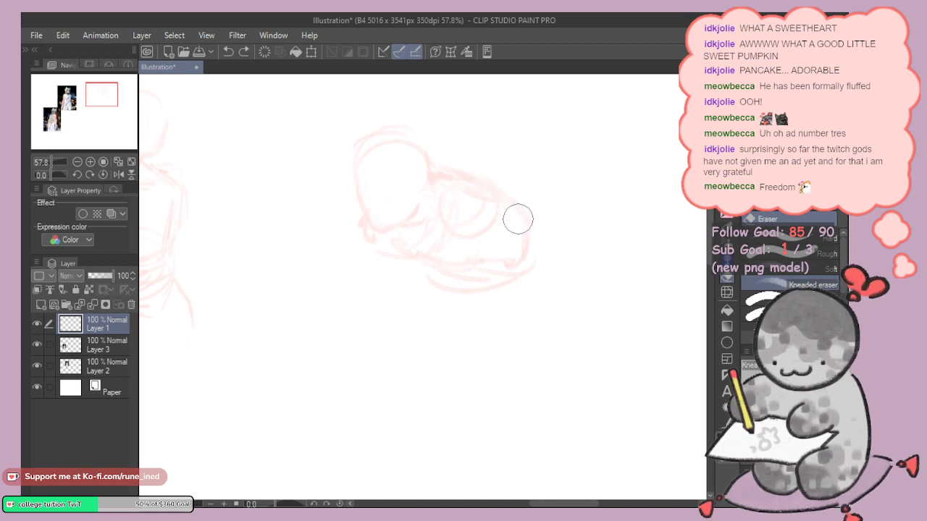
key("p")
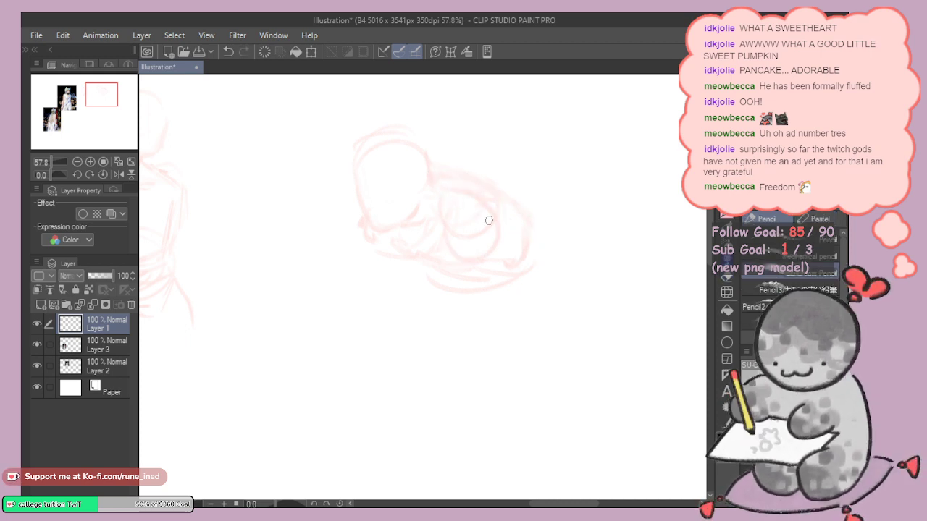
key("e")
key("p")
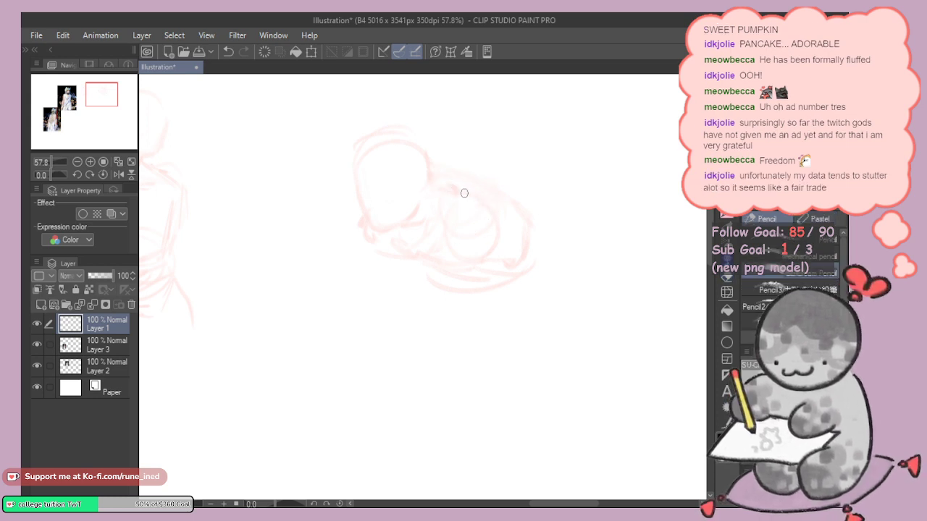
Step: Build up the hunched body's lower contour with long curved strokes and reinforce the circle inside it
left_click_drag(510, 237, 531, 291)
mouse_move(396, 259)
left_mouse_down()
mouse_move(430, 294)
mouse_move(506, 315)
left_mouse_up()
left_click_drag(430, 296, 522, 299)
mouse_move(458, 198)
left_mouse_down()
mouse_move(441, 224)
mouse_move(468, 243)
left_mouse_up()
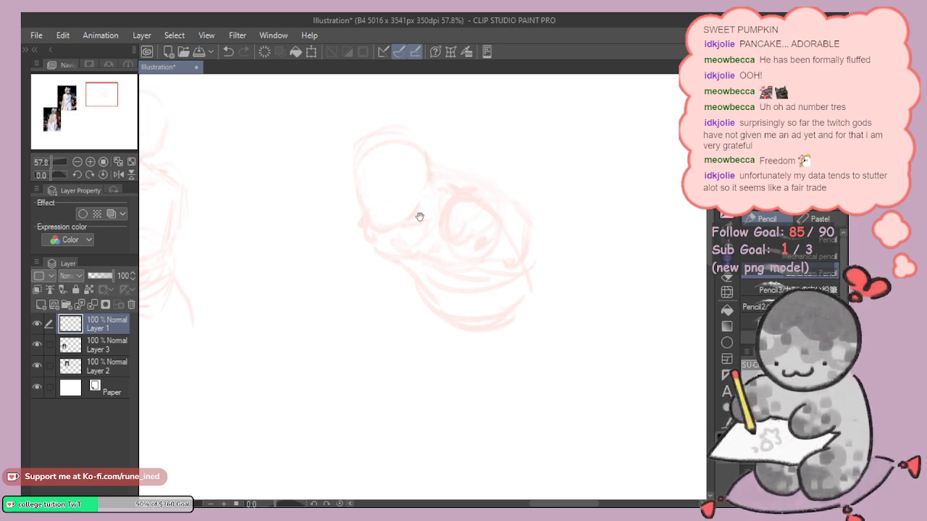
mouse_move(419, 217)
left_mouse_down()
mouse_move(417, 229)
mouse_move(448, 247)
left_mouse_up()
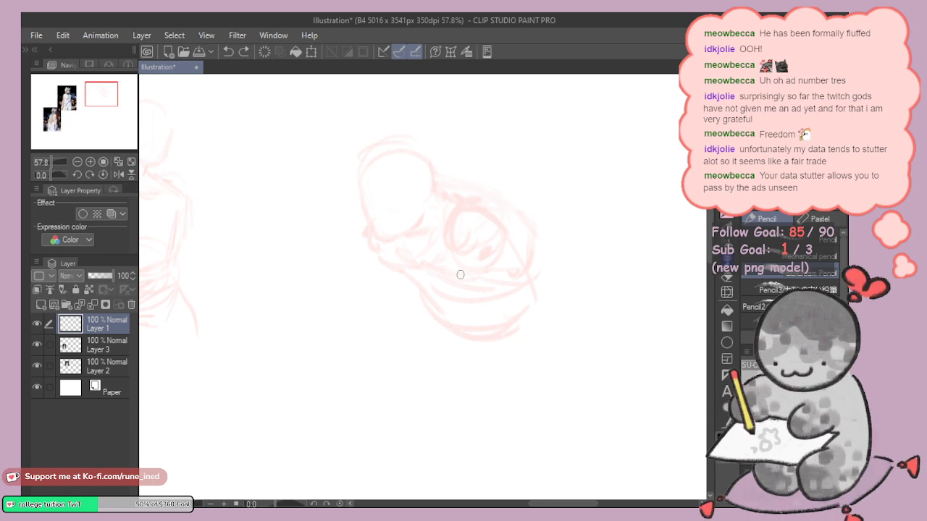
Step: Lighten the lowest body curves with the kneaded eraser and restate the line running from chin to underside
key("e")
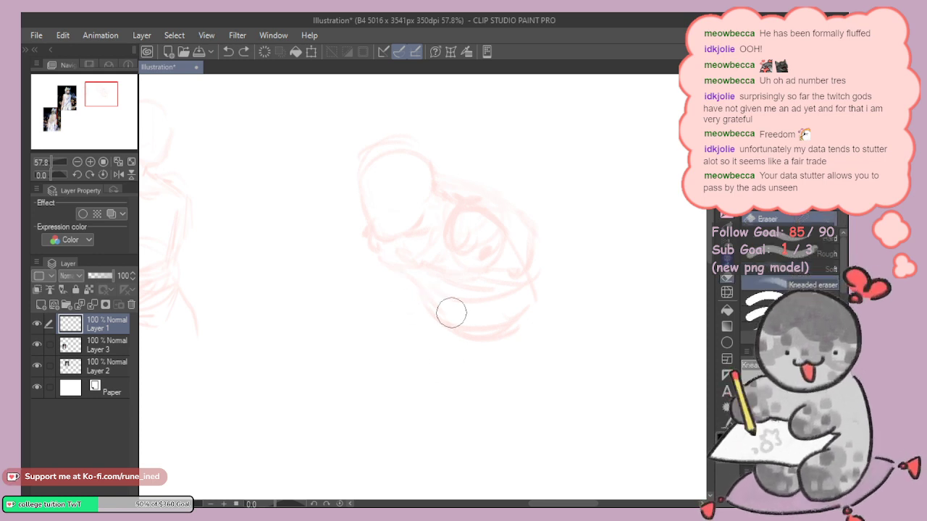
left_click_drag(449, 310, 428, 306)
key("p")
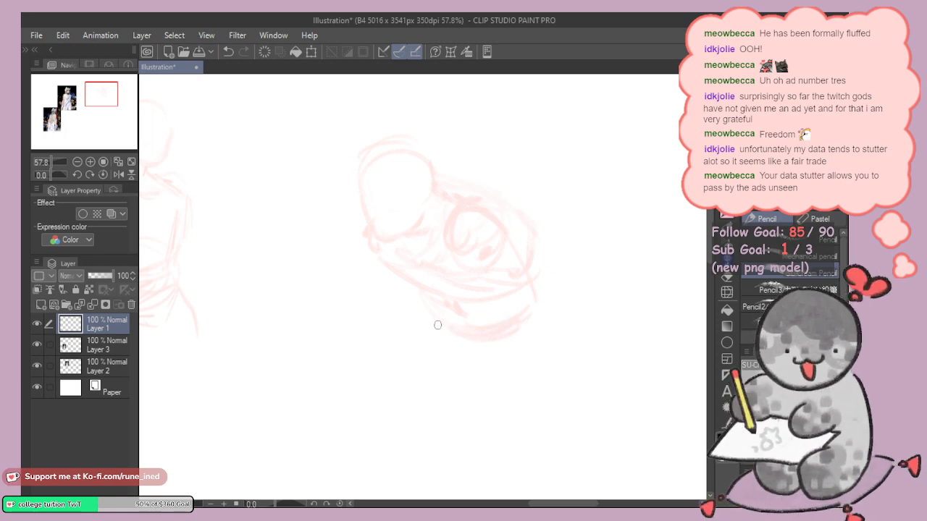
key("e")
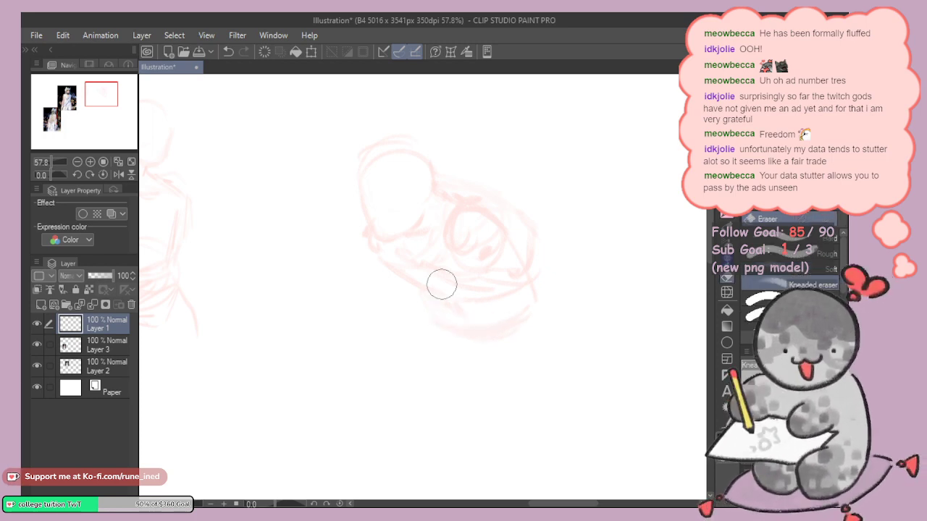
key("p")
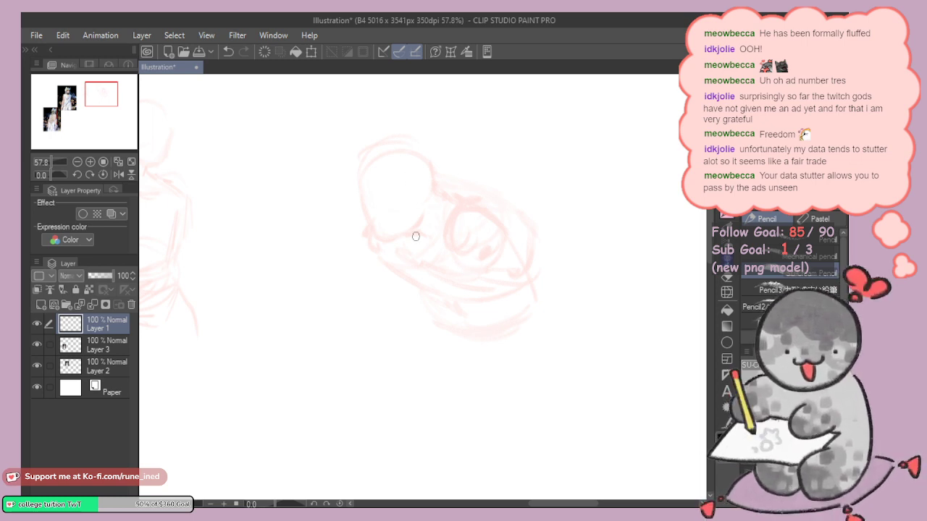
Step: Sketch pointed wing shapes rising from the hunched figure's head and rework its side contour
left_click_drag(420, 223, 416, 178)
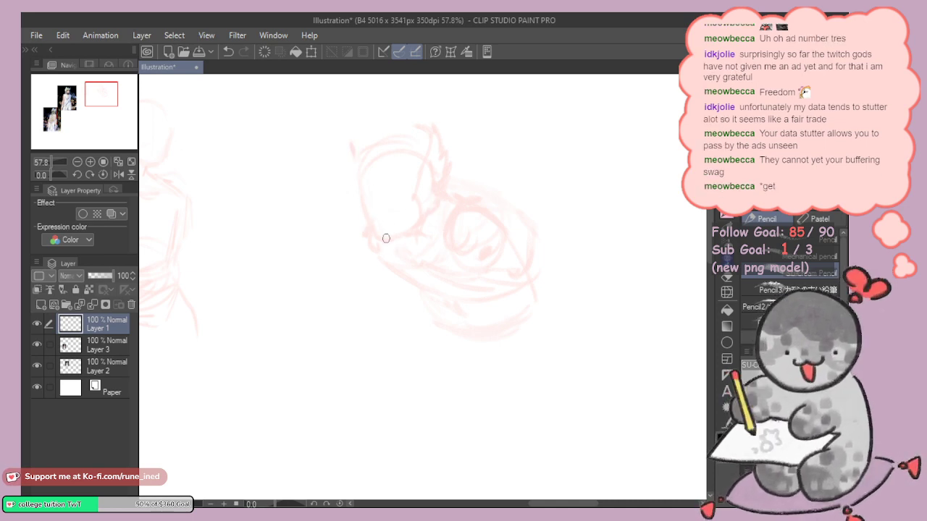
scroll(473, 251, "down", 4)
mouse_move(500, 271)
left_mouse_down()
mouse_move(527, 271)
mouse_move(490, 292)
left_mouse_up()
scroll(490, 291, "up", 2)
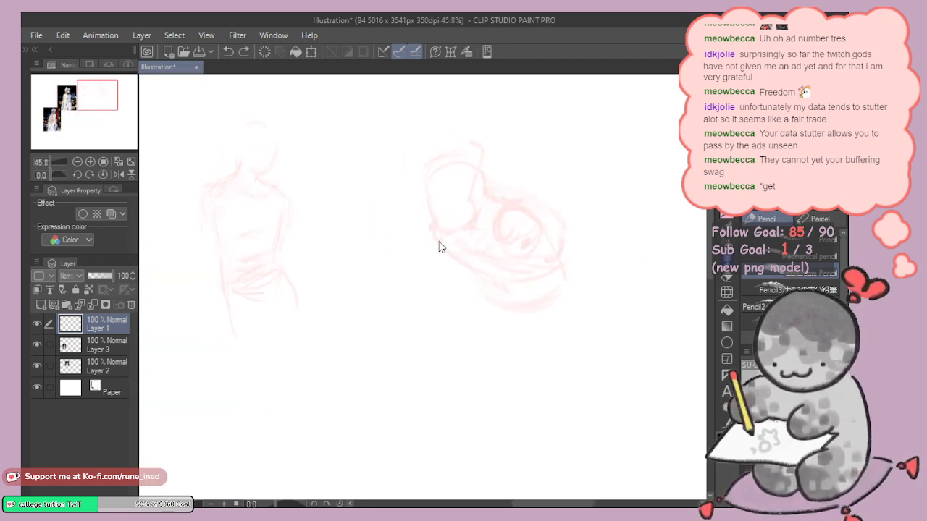
Step: Rough out a front-facing head with centre line, cheeks and neck in the gap between the two existing sketches
left_click_drag(438, 246, 499, 268)
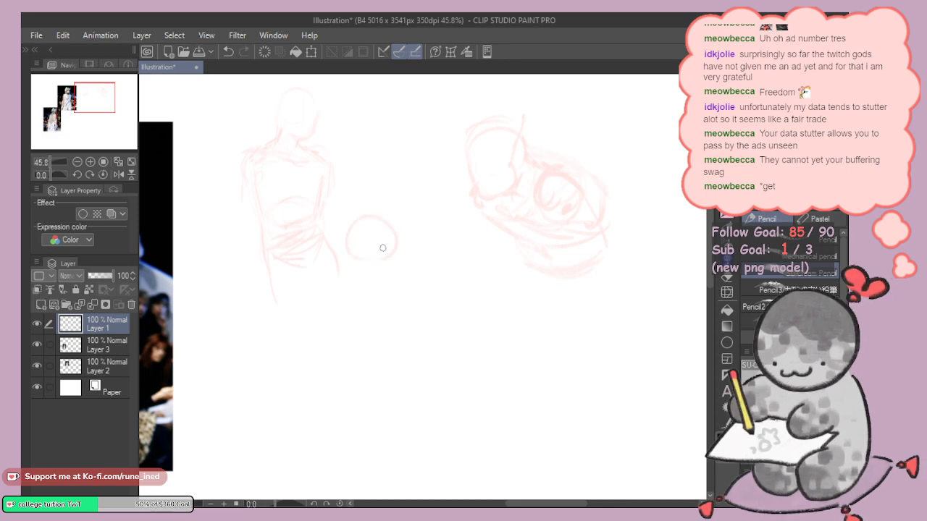
mouse_move(381, 194)
left_mouse_down()
mouse_move(382, 235)
mouse_move(424, 205)
mouse_move(422, 215)
left_mouse_up()
key("ctrl+z")
key("ctrl+z")
mouse_move(362, 227)
left_mouse_down()
mouse_move(388, 187)
mouse_move(385, 170)
mouse_move(386, 220)
left_mouse_up()
key("ctrl+z")
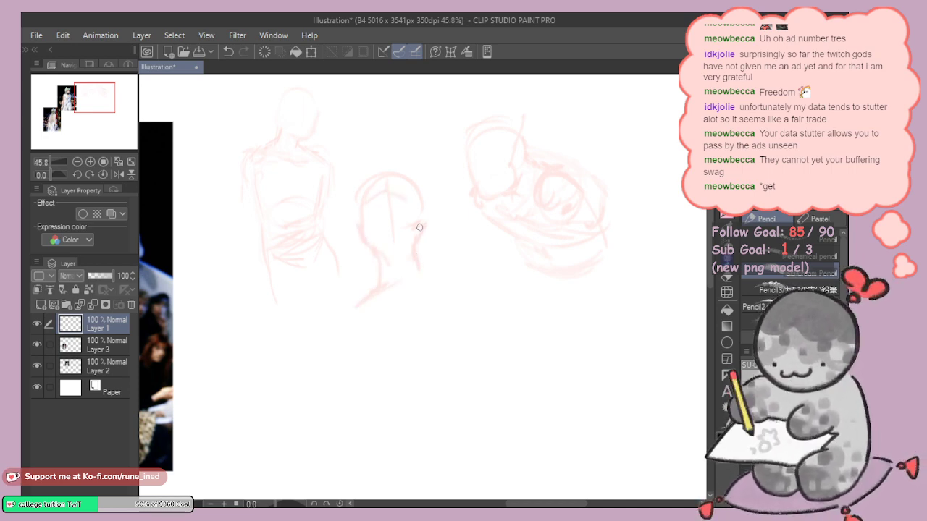
left_click_drag(353, 234, 354, 247)
key("ctrl+z")
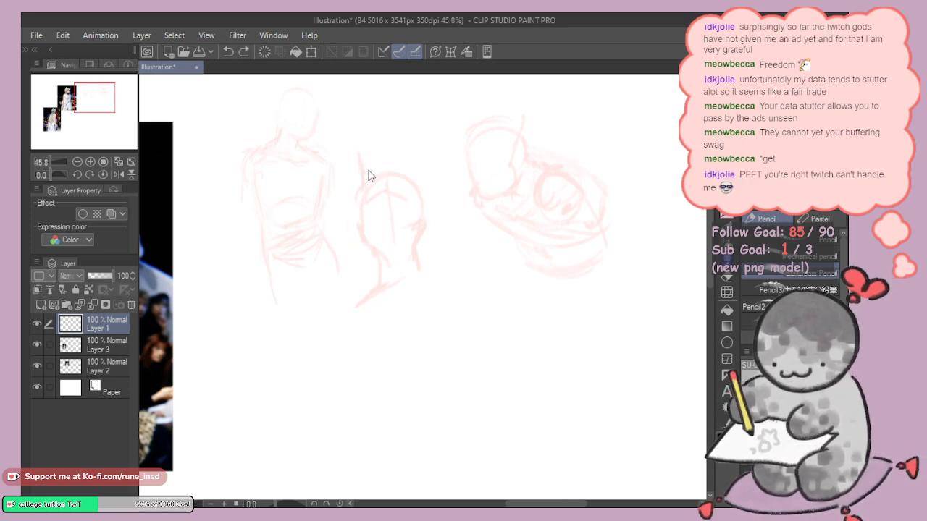
Step: Sketch upright wings, feathered sides and a ruffled collar around the front-facing head, plus an angled shoulder line below
left_click_drag(362, 154, 367, 172)
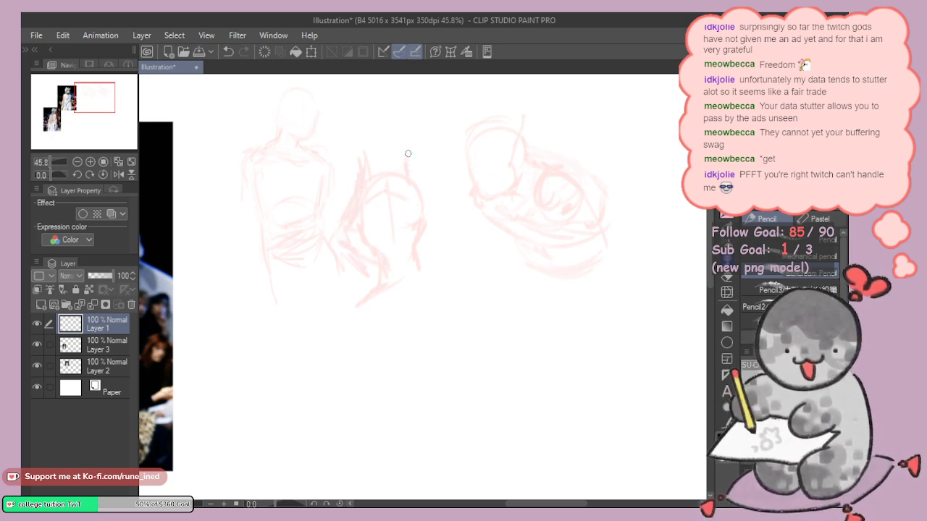
mouse_move(410, 164)
left_mouse_down()
mouse_move(433, 215)
mouse_move(433, 240)
mouse_move(414, 259)
mouse_move(534, 248)
left_mouse_up()
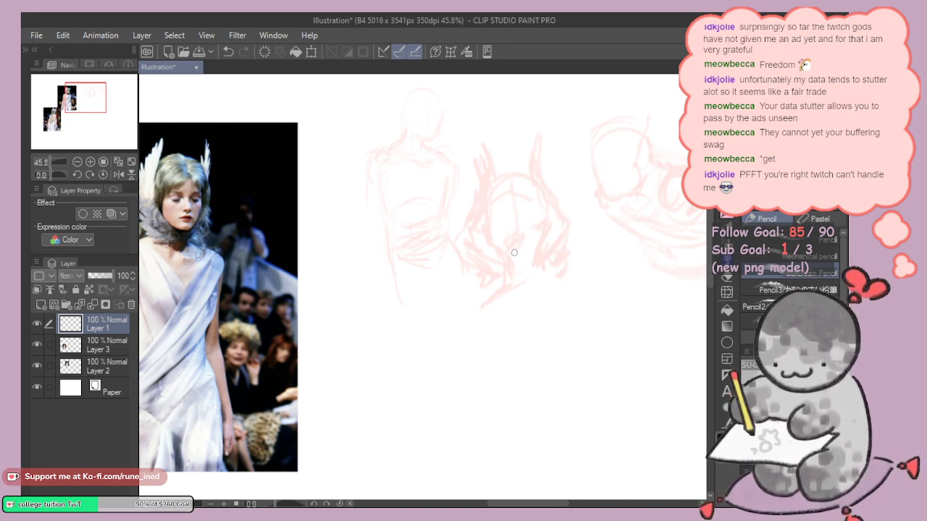
mouse_move(474, 308)
left_mouse_down()
mouse_move(440, 334)
mouse_move(471, 340)
left_mouse_up()
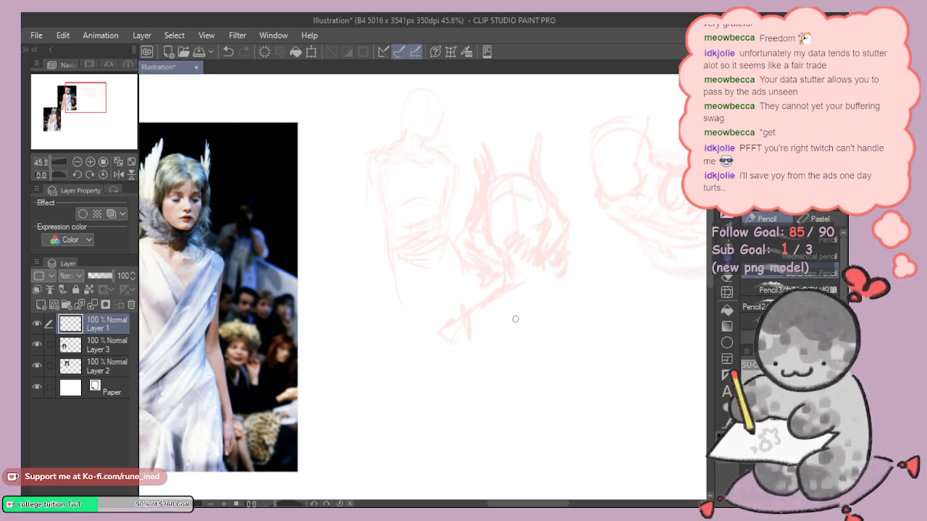
Step: Lighten the neck and shoulder line below the winged head with the kneaded eraser and compare it with the runway reference
key("e")
left_click_drag(510, 296, 459, 302)
mouse_move(412, 327)
left_mouse_down()
mouse_move(432, 301)
mouse_move(468, 286)
left_mouse_up()
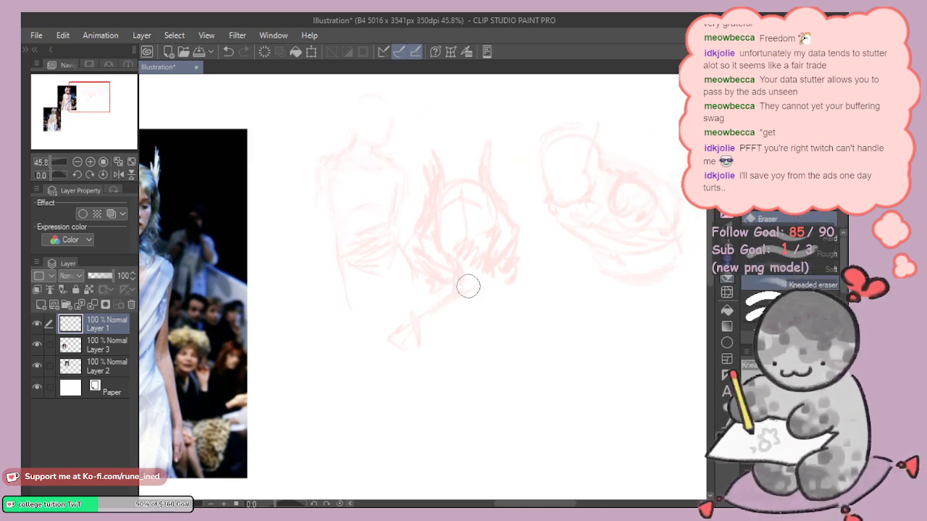
key("p")
scroll(475, 218, "up", 3)
mouse_move(462, 208)
left_mouse_down()
mouse_move(631, 209)
mouse_move(541, 236)
mouse_move(535, 253)
mouse_move(553, 207)
left_mouse_up()
scroll(539, 239, "down", 3)
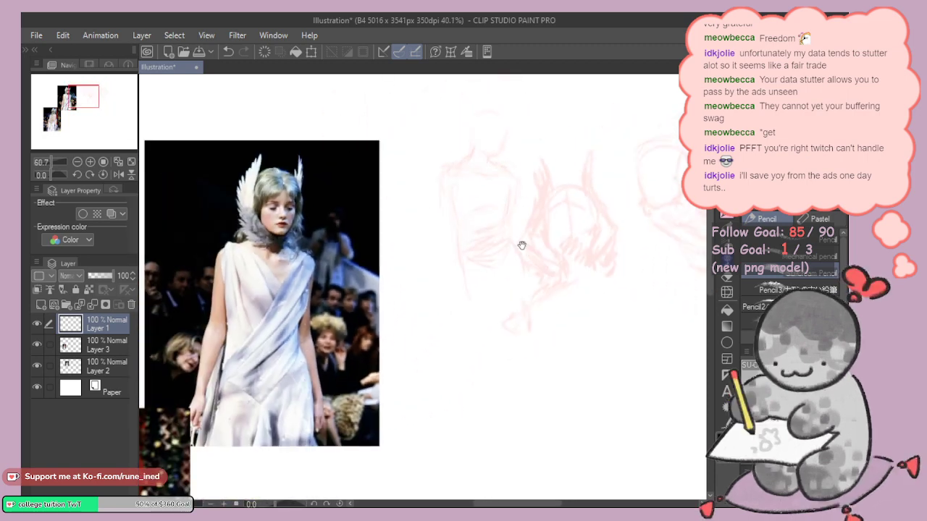
Step: Thicken the ruffled collar under the winged head and rough out the shoulders, tapering torso sides and waistline below it
scroll(507, 261, "up", 4)
key("e")
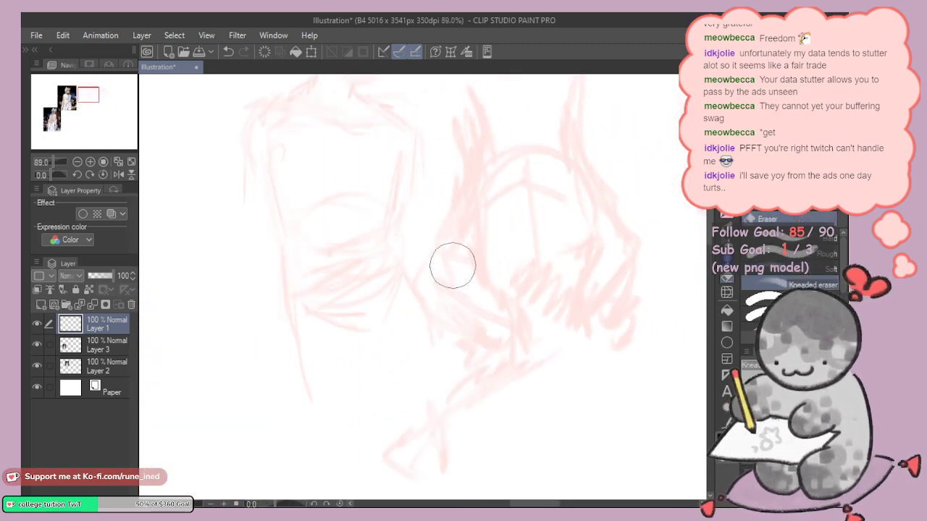
key("p")
scroll(508, 258, "down", 4)
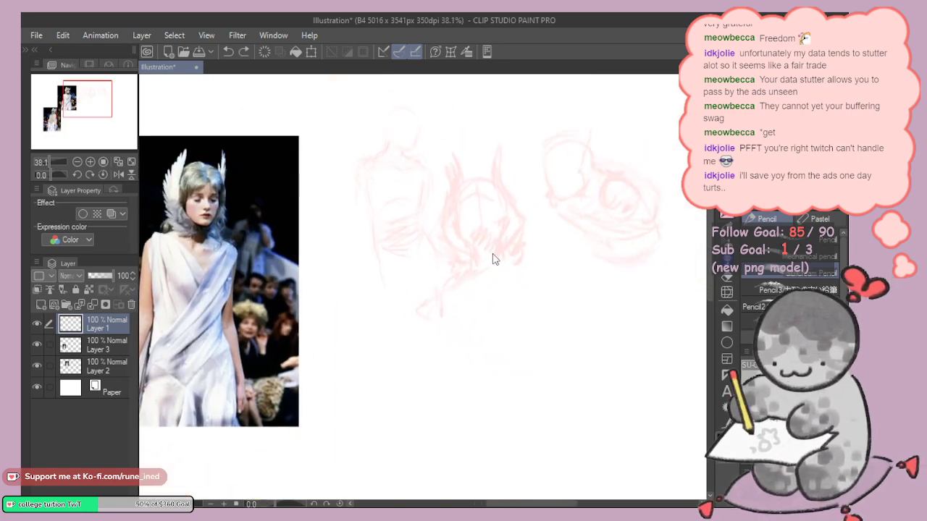
scroll(538, 261, "up", 2)
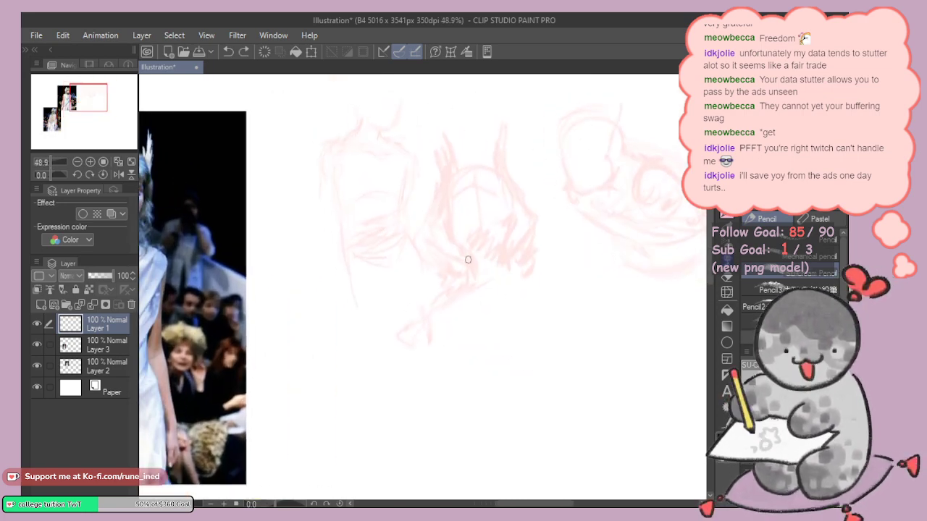
mouse_move(474, 272)
left_mouse_down()
mouse_move(476, 282)
mouse_move(445, 283)
left_mouse_up()
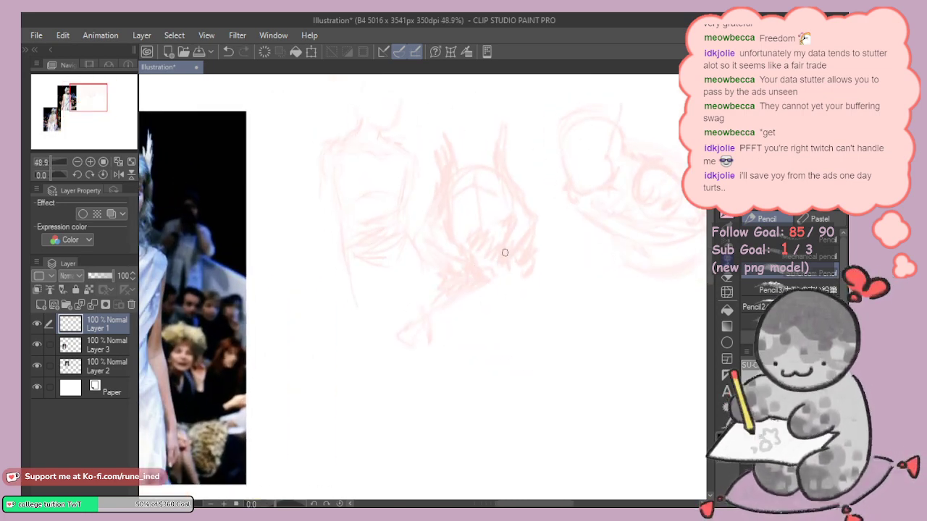
mouse_move(503, 265)
left_mouse_down()
mouse_move(598, 269)
mouse_move(606, 283)
mouse_move(526, 276)
mouse_move(471, 294)
mouse_move(502, 374)
left_mouse_up()
left_click_drag(525, 369, 474, 325)
mouse_move(428, 285)
left_mouse_down()
mouse_move(455, 371)
mouse_move(526, 215)
mouse_move(563, 323)
mouse_move(558, 370)
left_mouse_up()
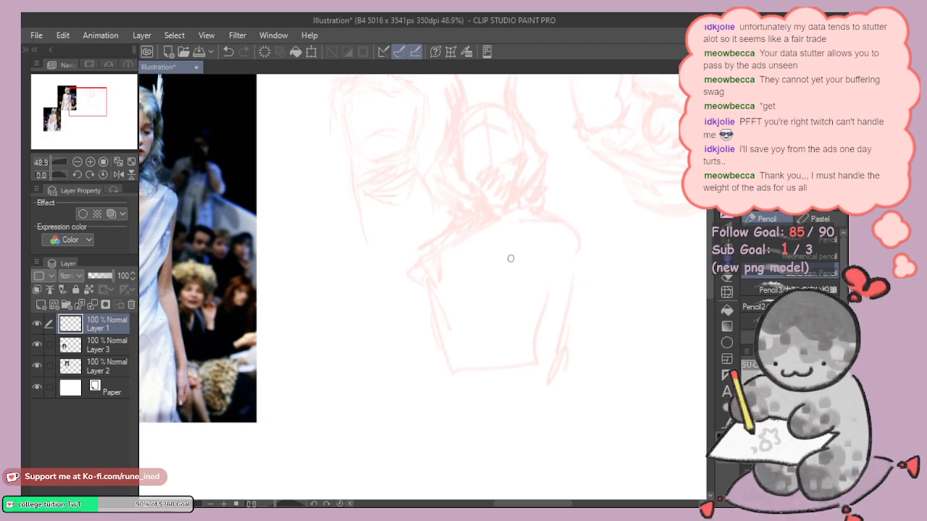
Step: Build up the torso with a curved shoulder line, vertical centre lines, a belly circle and rounded hip contours
mouse_move(453, 277)
left_mouse_down()
mouse_move(455, 306)
mouse_move(555, 343)
mouse_move(521, 240)
mouse_move(550, 234)
left_mouse_up()
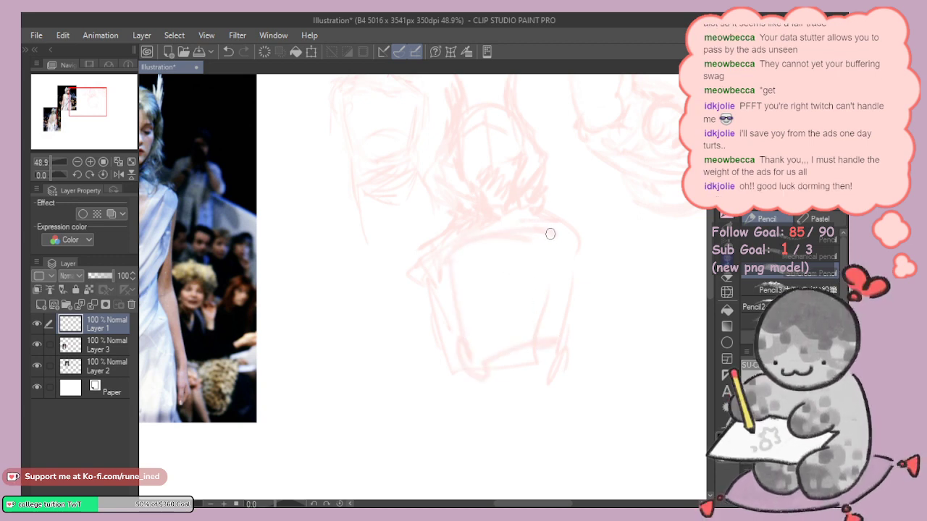
mouse_move(494, 238)
left_mouse_down()
mouse_move(503, 329)
mouse_move(435, 356)
mouse_move(457, 388)
left_mouse_up()
mouse_move(463, 340)
left_mouse_down()
mouse_move(456, 413)
mouse_move(466, 451)
mouse_move(550, 374)
left_mouse_up()
mouse_move(453, 369)
left_mouse_down()
mouse_move(466, 412)
mouse_move(519, 412)
left_mouse_up()
left_click_drag(499, 347, 504, 376)
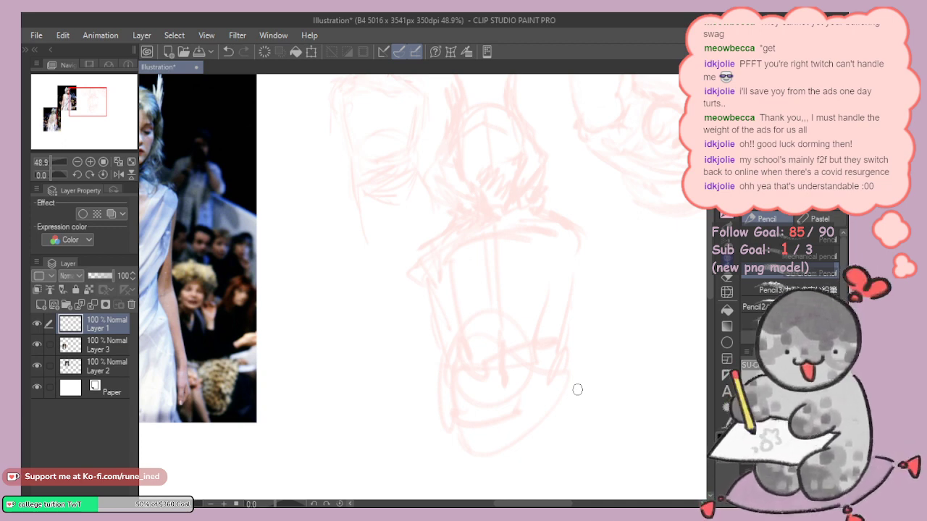
mouse_move(519, 350)
left_mouse_down()
mouse_move(514, 323)
mouse_move(504, 359)
mouse_move(521, 379)
mouse_move(548, 312)
mouse_move(498, 375)
mouse_move(500, 347)
mouse_move(503, 374)
mouse_move(507, 350)
mouse_move(519, 352)
mouse_move(517, 339)
mouse_move(499, 348)
mouse_move(489, 339)
left_mouse_up()
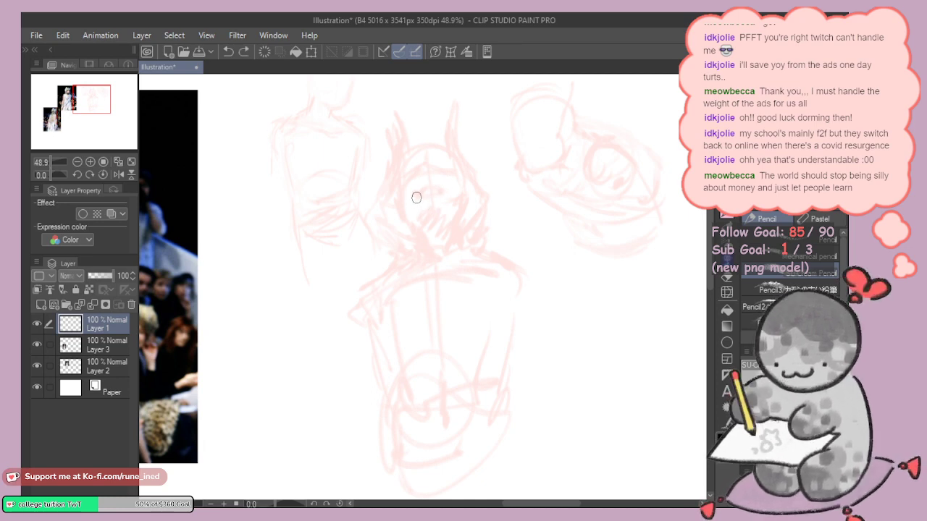
Step: Mark the nose and mouth on the front-facing head and touch up the cheek edge
left_click_drag(434, 206, 426, 202)
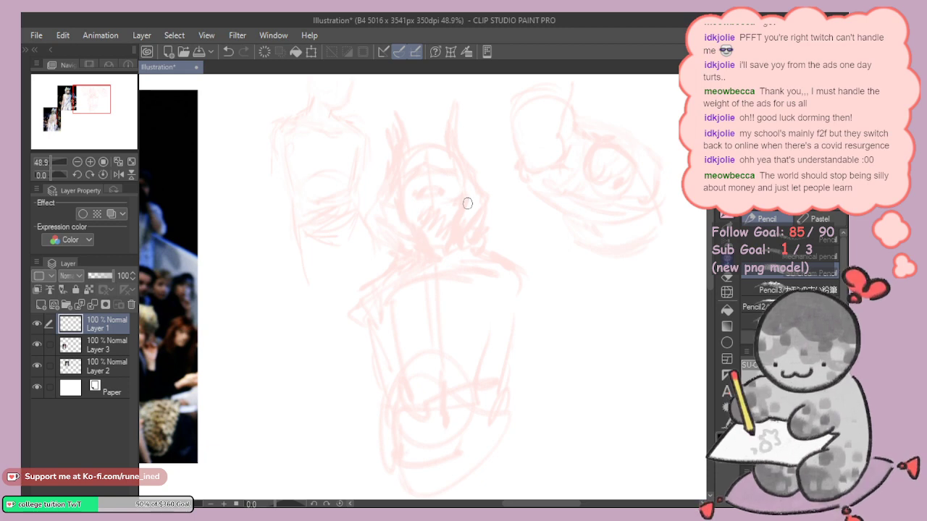
key("e")
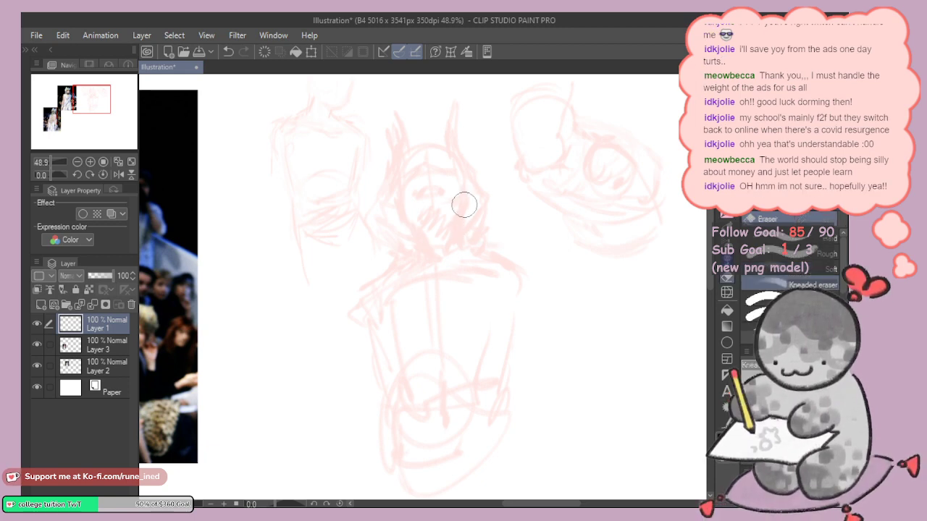
key("p")
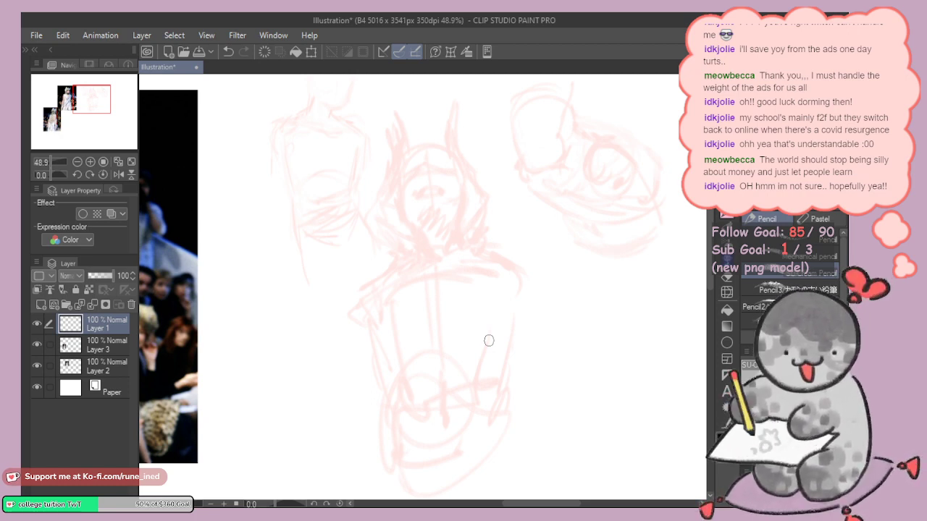
Step: Fade the ruffled collar with the kneaded eraser and redraw a plain neck sloping into the shoulders
key("e")
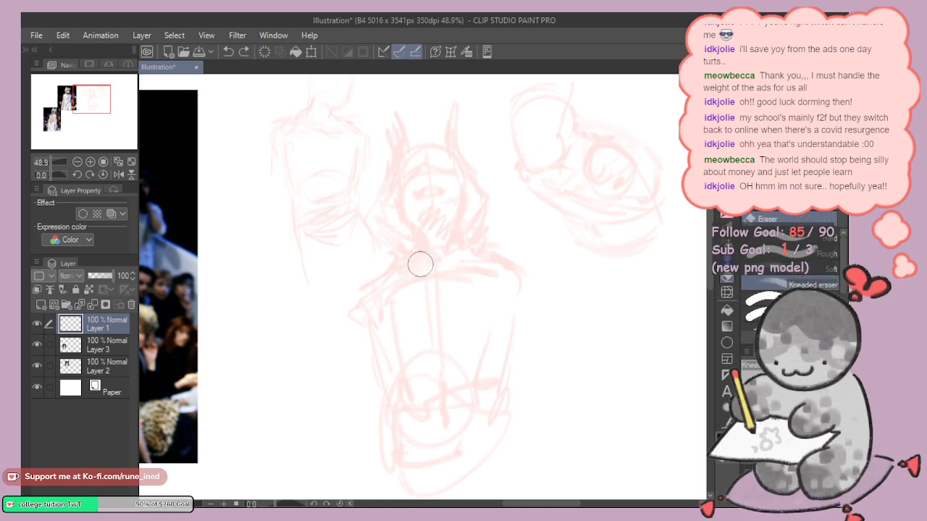
mouse_move(419, 265)
left_mouse_down()
mouse_move(398, 260)
mouse_move(387, 285)
left_mouse_up()
key("p")
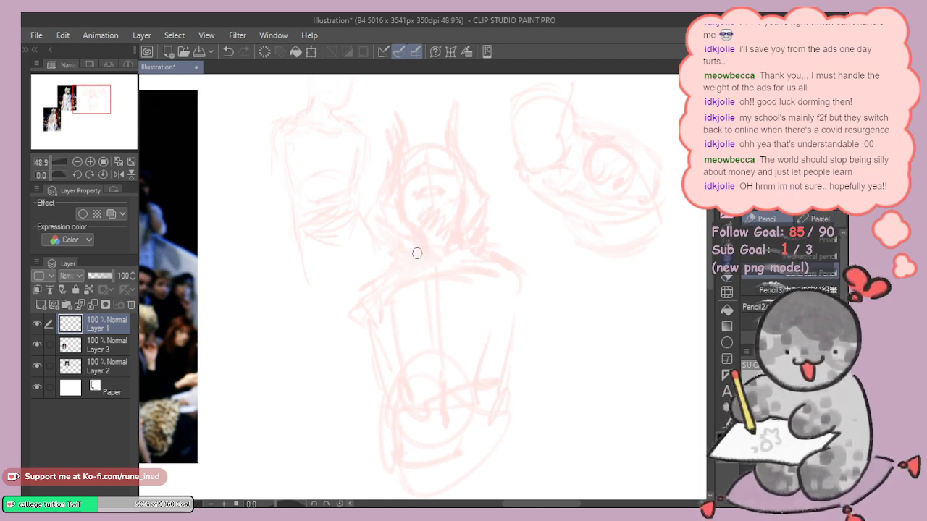
key("e")
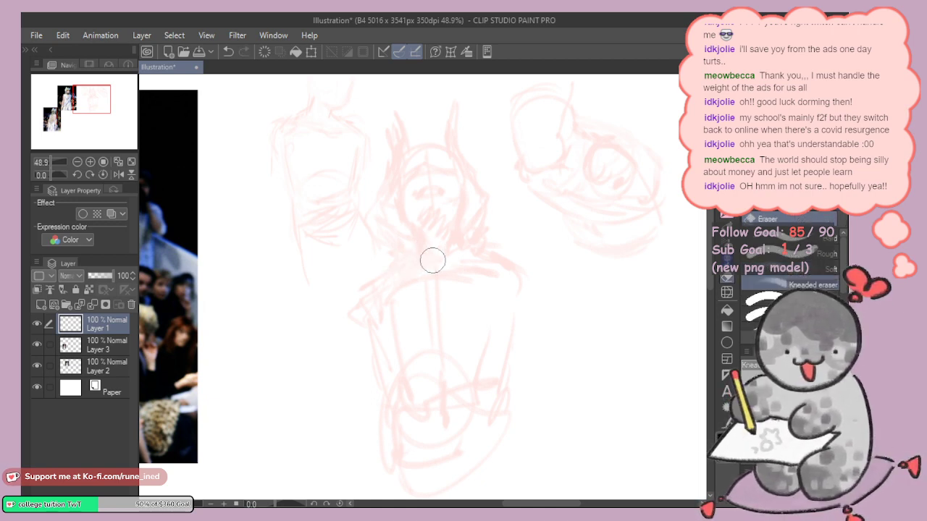
key("p")
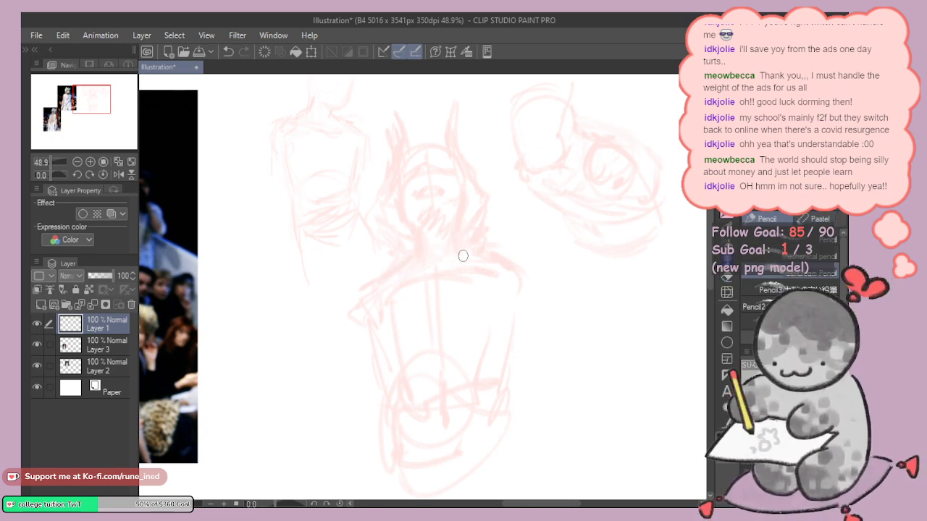
key("e")
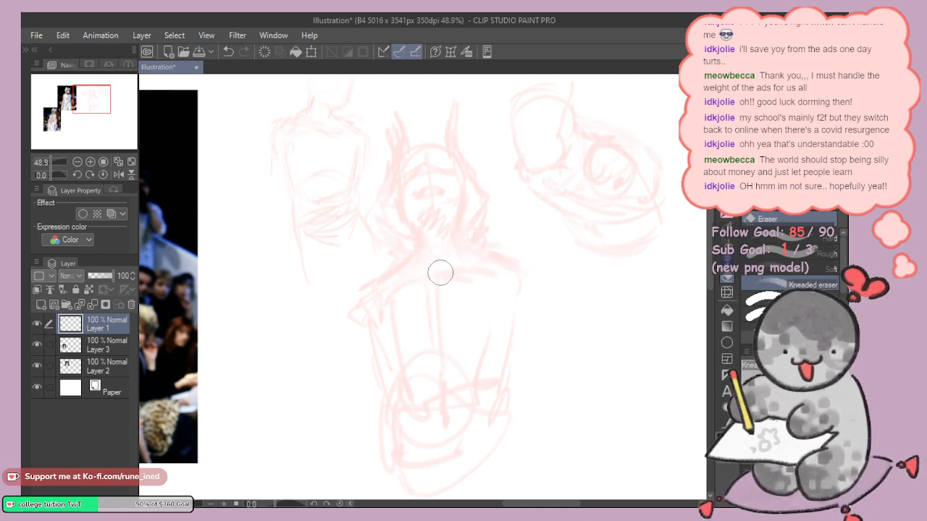
key("p")
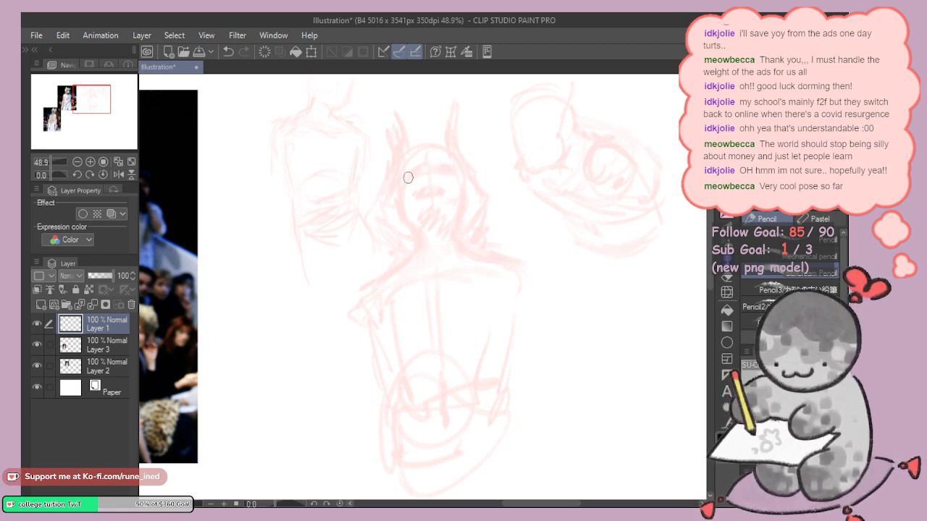
Step: Sketch the eye shadows and hairline on the tilted face, and fade the old wings and side feathers with the kneaded eraser
left_click_drag(407, 223, 482, 210)
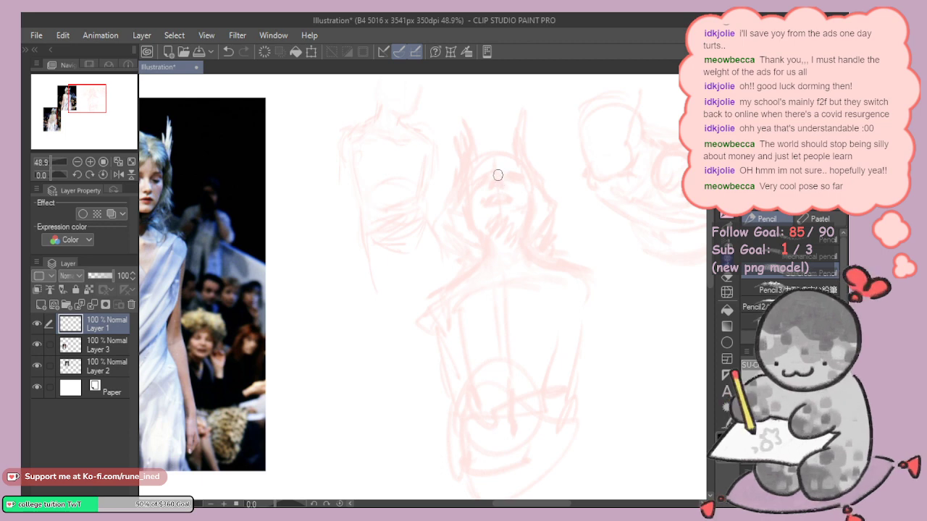
mouse_move(498, 176)
left_mouse_down()
mouse_move(506, 217)
mouse_move(455, 182)
mouse_move(471, 159)
left_mouse_up()
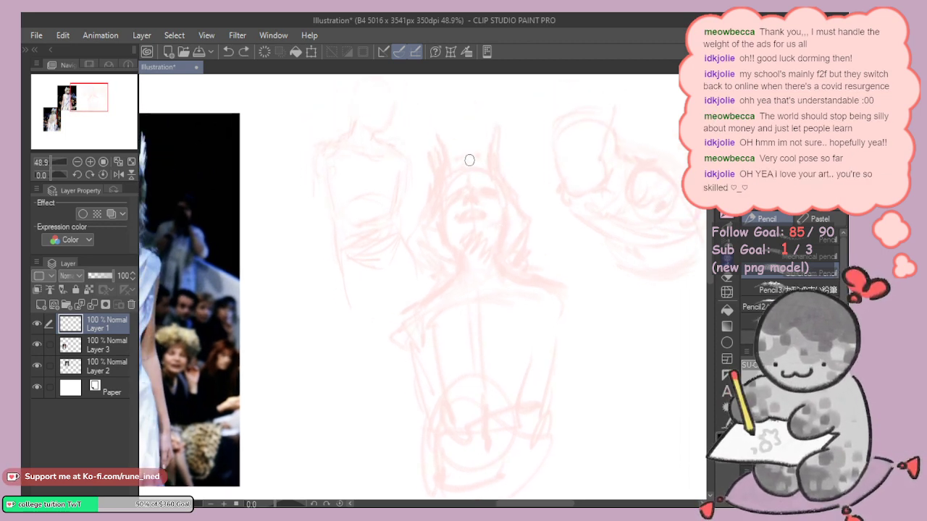
key("e")
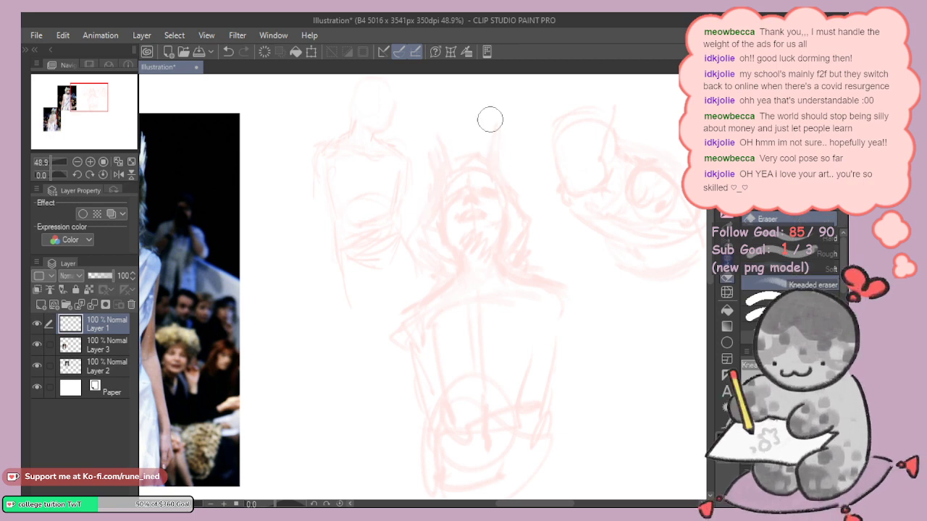
mouse_move(466, 217)
left_mouse_down()
mouse_move(543, 215)
mouse_move(512, 215)
left_mouse_up()
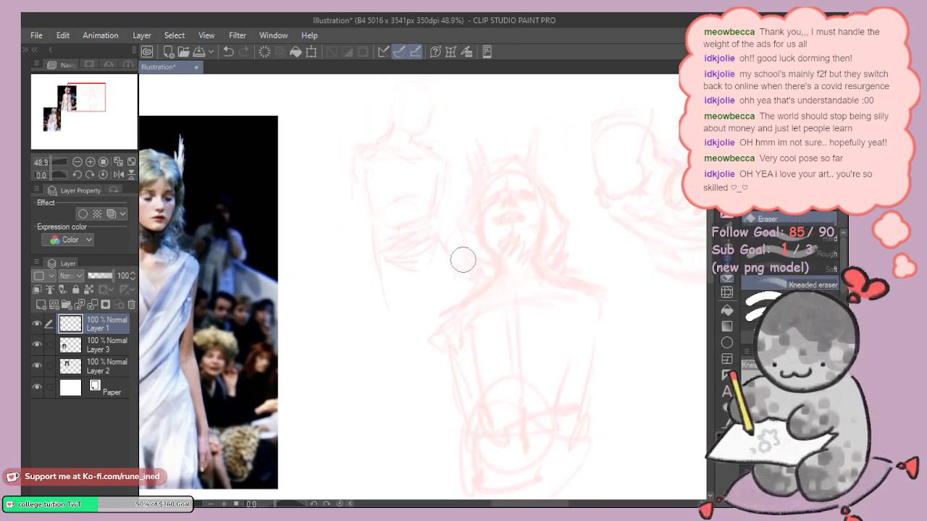
key("p")
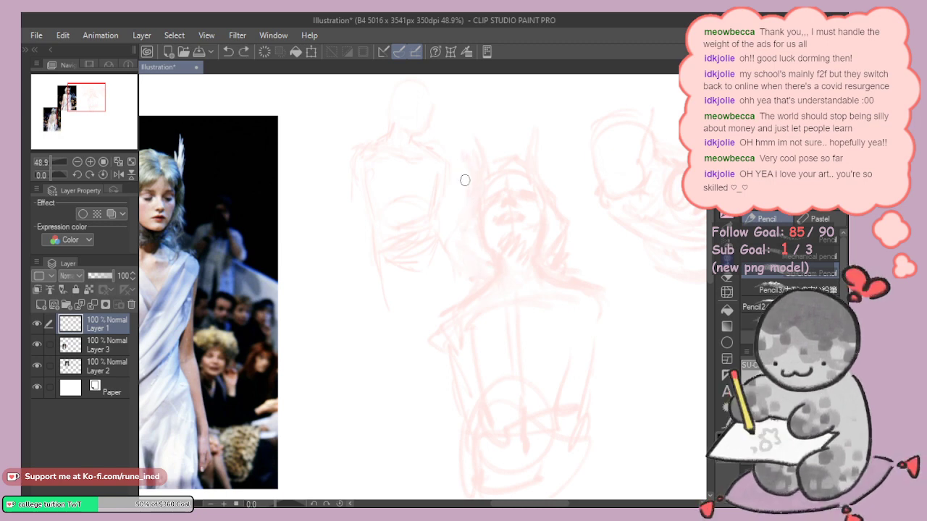
Step: Redraw tall pointed wings on both sides of the head, running down to a feathered neckline, using the runway reference
mouse_move(466, 171)
left_mouse_down()
mouse_move(467, 276)
mouse_move(534, 236)
mouse_move(516, 240)
left_mouse_up()
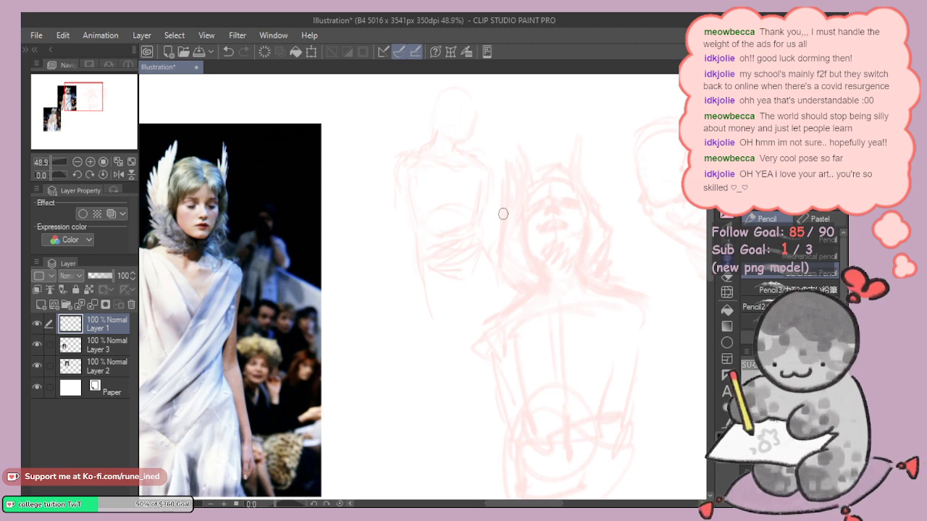
left_click_drag(558, 271, 541, 268)
left_click_drag(572, 230, 540, 221)
key("e")
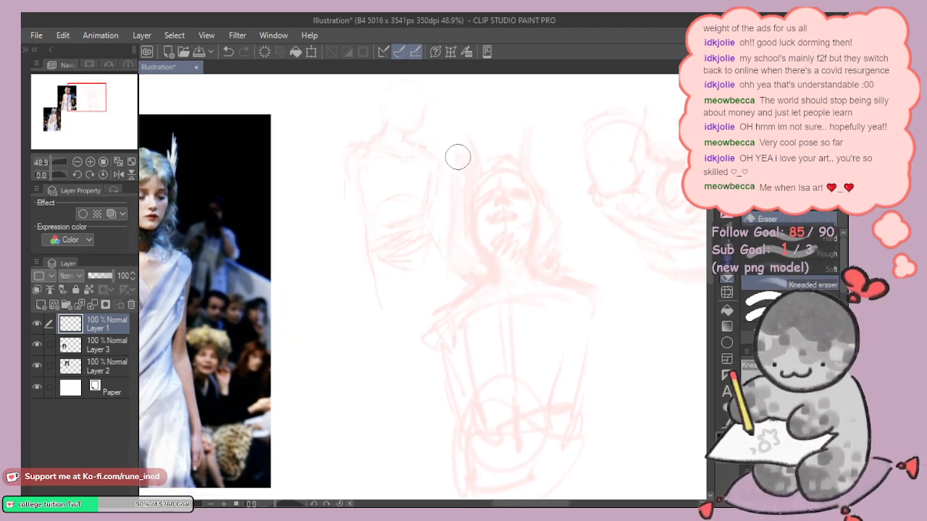
left_click_drag(480, 181, 526, 193)
key("p")
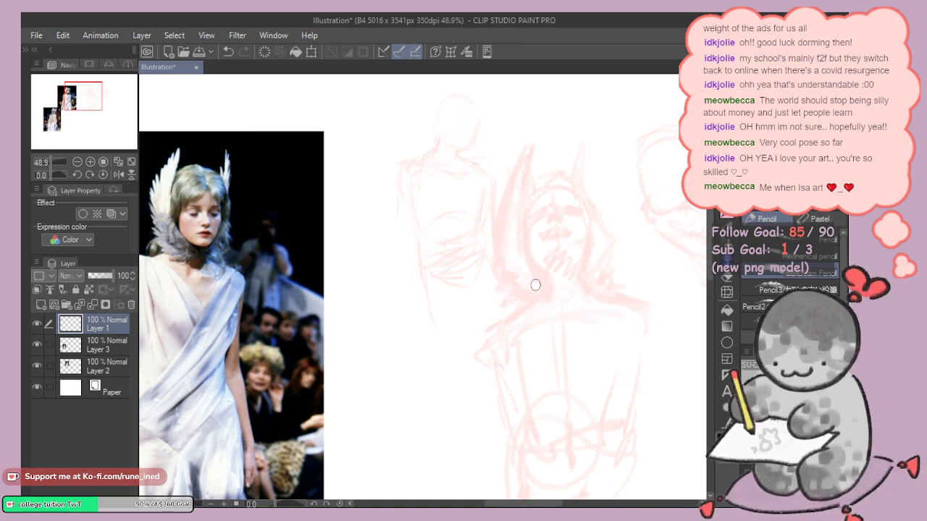
left_click_drag(590, 259, 526, 228)
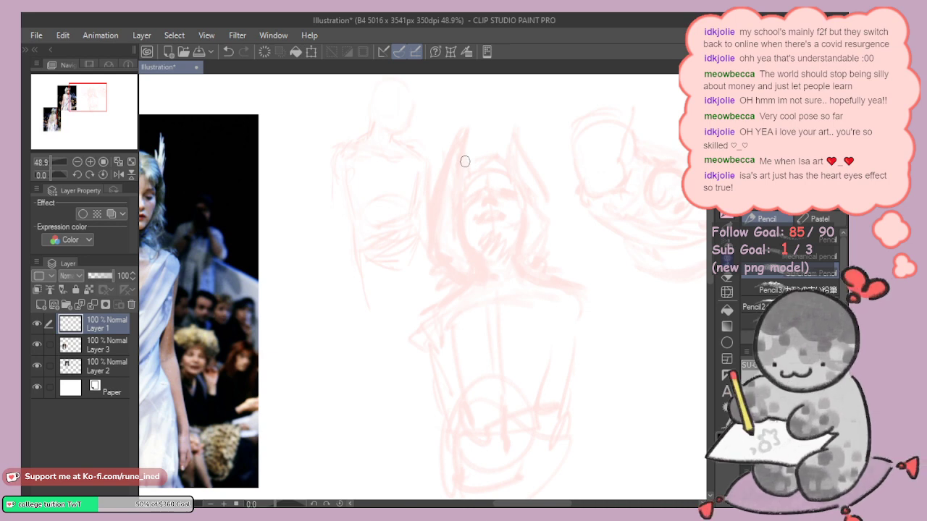
key("e")
left_click_drag(498, 220, 545, 215)
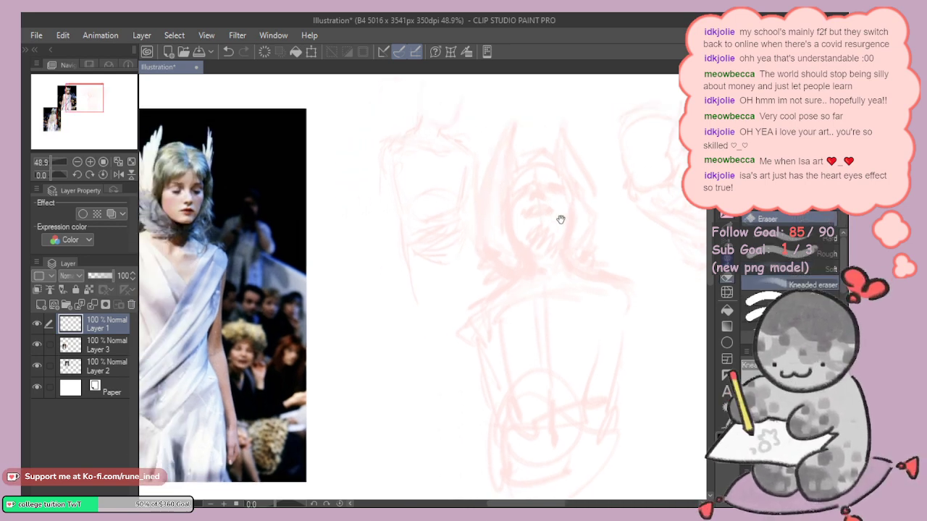
key("p")
left_click_drag(567, 251, 445, 255)
left_click_drag(586, 287, 435, 233)
key("ctrl+z")
mouse_move(534, 207)
left_mouse_down()
mouse_move(517, 262)
mouse_move(477, 254)
mouse_move(523, 267)
mouse_move(512, 207)
mouse_move(528, 269)
mouse_move(548, 262)
left_mouse_up()
key("ctrl+z")
key("ctrl+z")
key("ctrl+z")
left_click_drag(586, 317, 540, 252)
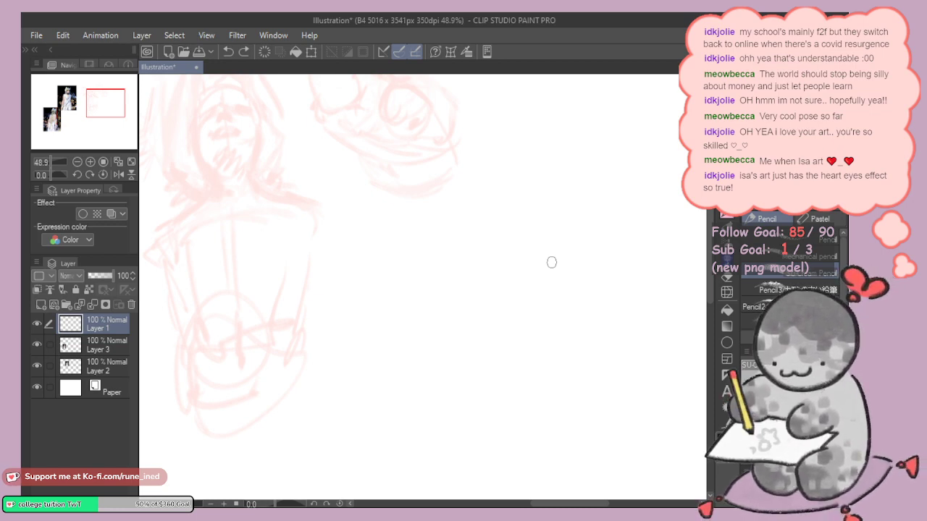
mouse_move(434, 273)
left_mouse_down()
mouse_move(585, 298)
mouse_move(566, 325)
mouse_move(587, 364)
mouse_move(569, 359)
left_mouse_up()
left_click_drag(540, 273, 433, 206)
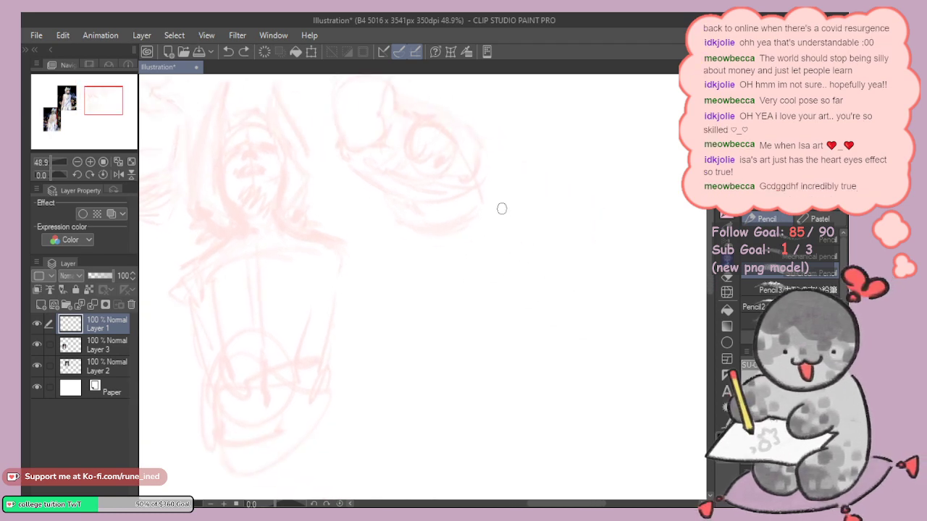
mouse_move(503, 271)
left_mouse_down()
mouse_move(540, 267)
mouse_move(492, 238)
mouse_move(538, 253)
left_mouse_up()
key("ctrl+z")
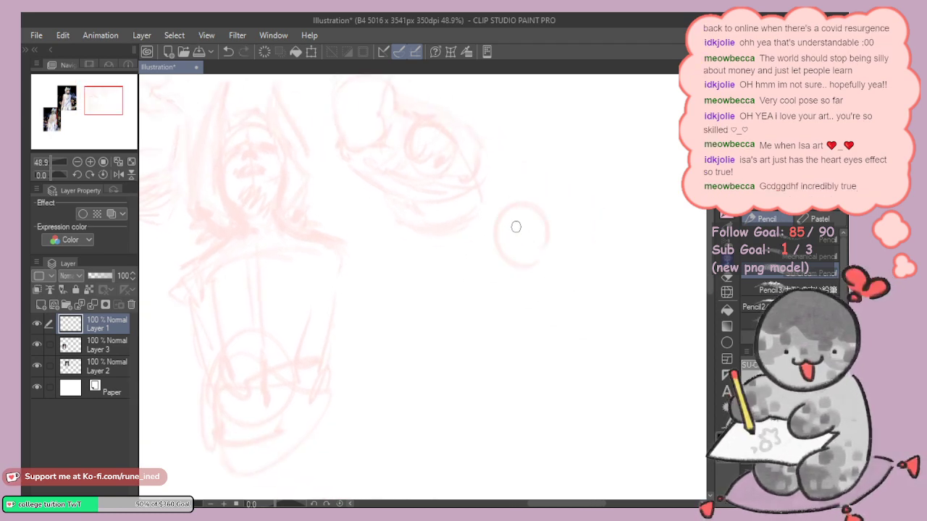
key("ctrl+z")
Step: Sketch a small round head with a pointed jaw beside the hunched figure and lighten it with the kneaded eraser
mouse_move(504, 199)
left_mouse_down()
mouse_move(513, 237)
mouse_move(488, 264)
mouse_move(491, 287)
left_mouse_up()
mouse_move(483, 246)
left_mouse_down()
mouse_move(490, 271)
mouse_move(534, 248)
mouse_move(541, 226)
left_mouse_up()
key("e")
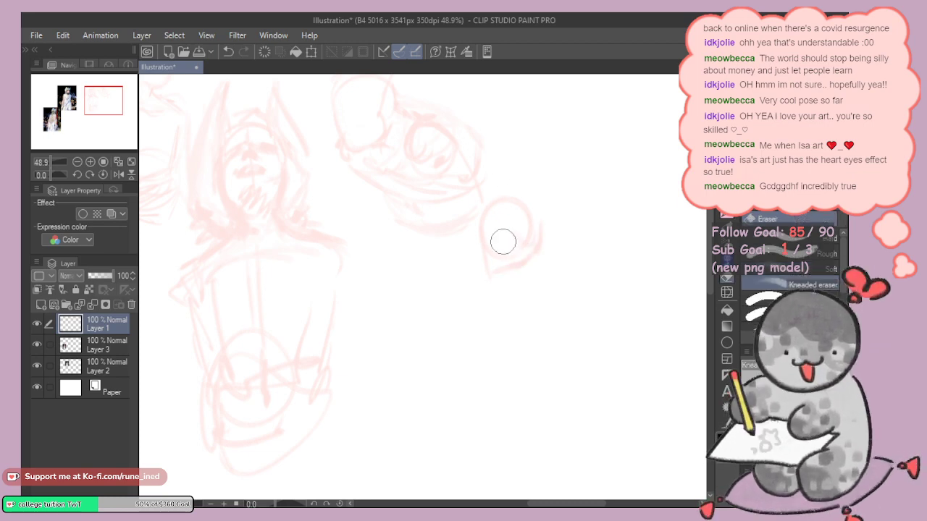
key("p")
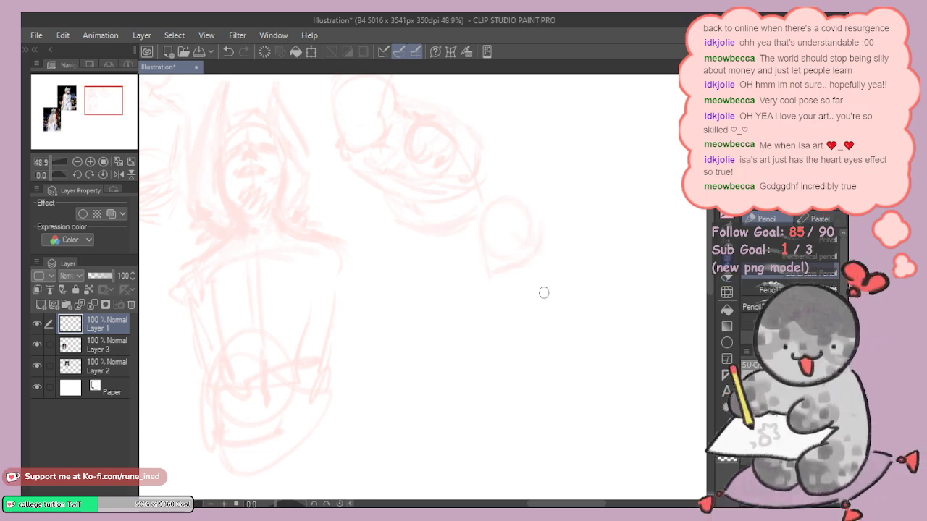
Step: Draw a large round cartoon face with bulging oval eyes, dot pupils and thick lips over the small head sketch
mouse_move(499, 215)
left_mouse_down()
mouse_move(388, 240)
mouse_move(440, 215)
left_mouse_up()
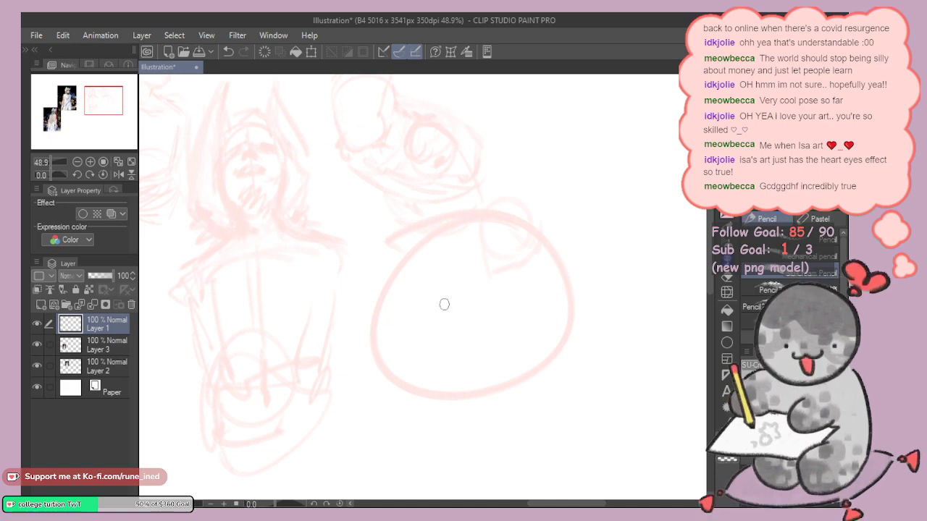
left_click_drag(364, 358, 406, 376)
mouse_move(532, 320)
left_mouse_down()
mouse_move(576, 297)
mouse_move(529, 330)
left_mouse_up()
left_click(413, 349)
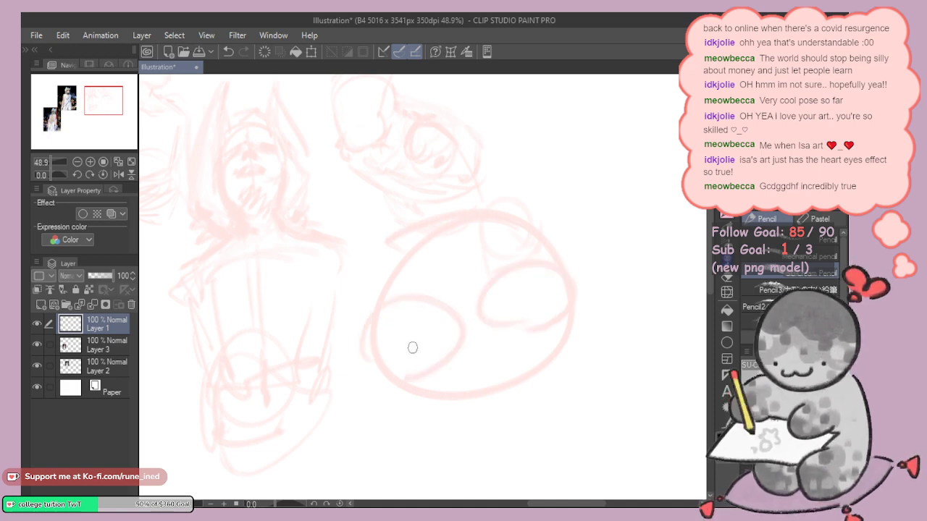
mouse_move(451, 388)
left_mouse_down()
mouse_move(471, 343)
mouse_move(543, 399)
mouse_move(459, 427)
mouse_move(529, 356)
mouse_move(444, 393)
mouse_move(540, 366)
mouse_move(531, 371)
left_mouse_up()
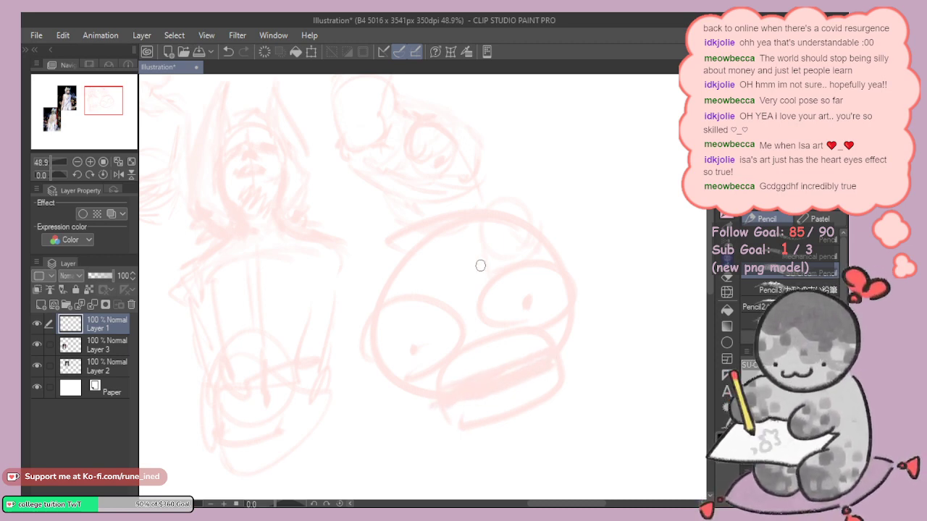
Step: Add angled eyebrows and loopy curls of hair to the large round cartoon face
left_click_drag(506, 251, 480, 268)
left_click_drag(405, 281, 454, 269)
mouse_move(503, 195)
left_mouse_down()
mouse_move(456, 176)
mouse_move(518, 156)
mouse_move(537, 192)
left_mouse_up()
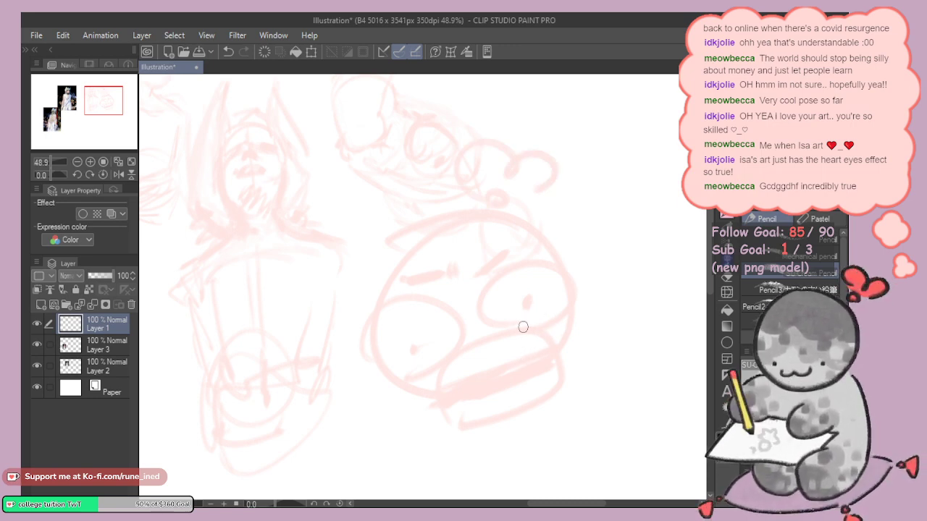
Step: Undo all strokes of the large cartoon face, back to the small head sketch
key("ctrl+z")
key("ctrl+z")
key("ctrl+z")
key("ctrl+z")
key("ctrl+z")
key("ctrl+z")
key("ctrl+z")
key("ctrl+z")
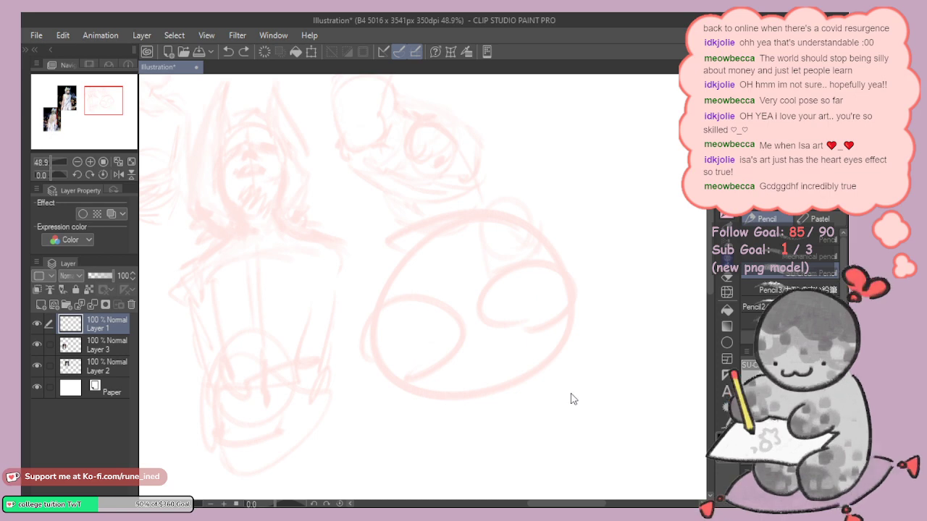
key("ctrl+z")
key("ctrl+z")
key("ctrl+z")
Step: Sketch hair along the small head's sides, a neck and a sloping left shoulder line
mouse_move(444, 233)
left_mouse_down()
mouse_move(532, 285)
mouse_move(532, 333)
mouse_move(457, 269)
left_mouse_up()
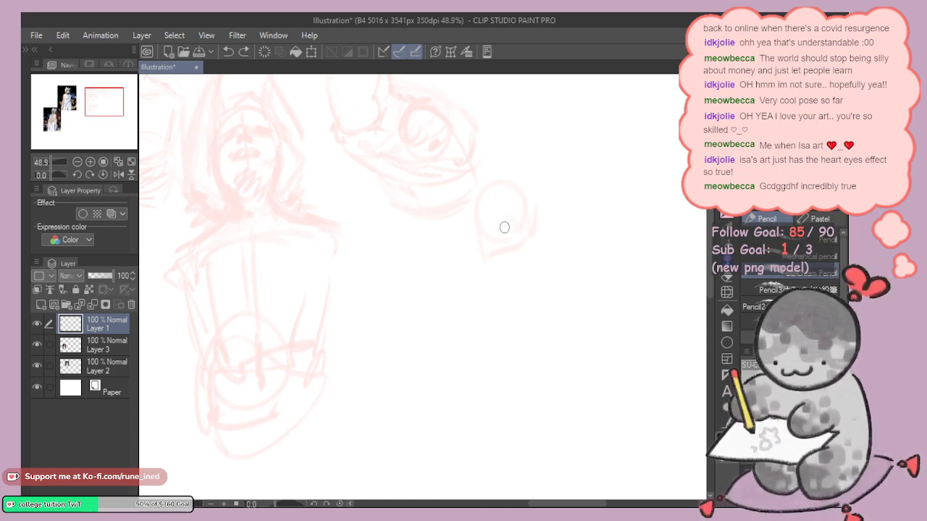
left_click_drag(472, 212, 479, 251)
left_click_drag(500, 256, 452, 293)
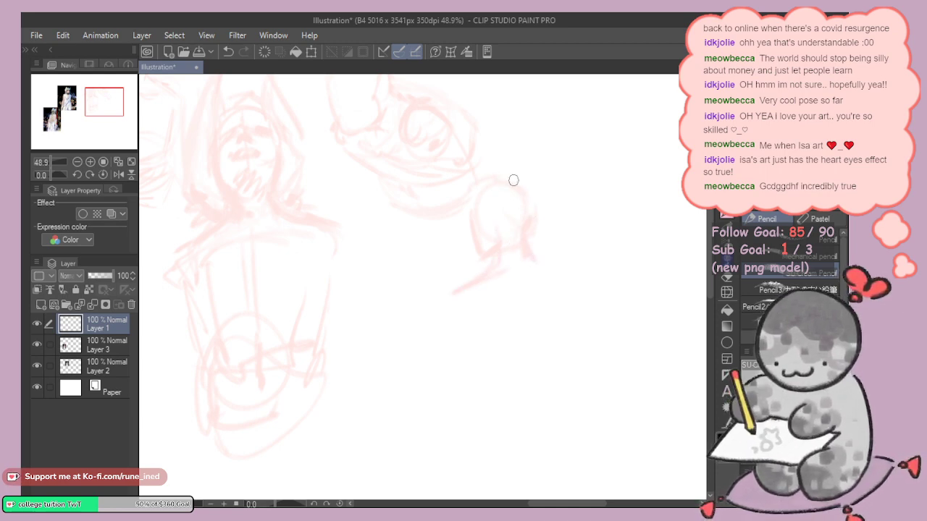
Step: Add tall pointed wings above the small head and rough feathery hair strands along its sides
left_click_drag(513, 180, 535, 210)
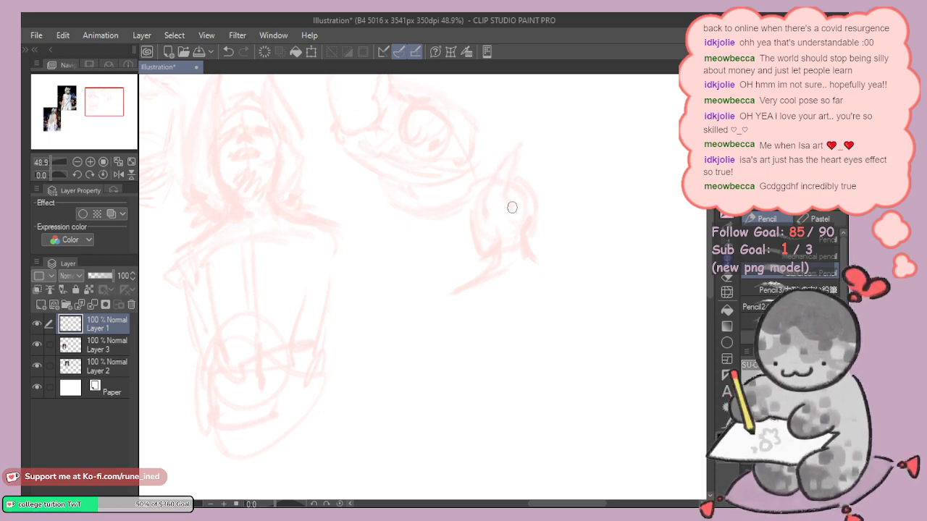
left_click_drag(533, 136, 511, 175)
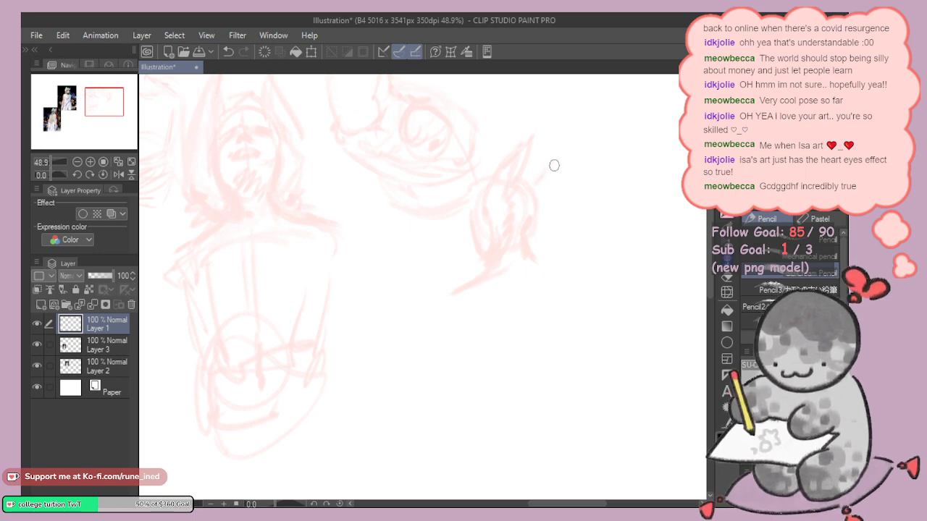
mouse_move(569, 150)
left_mouse_down()
mouse_move(536, 202)
mouse_move(536, 223)
left_mouse_up()
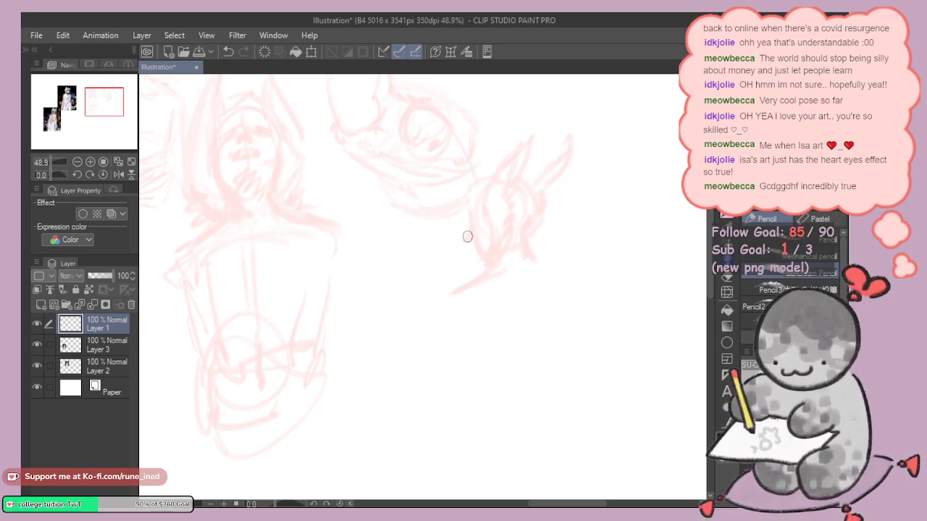
key("ctrl+z")
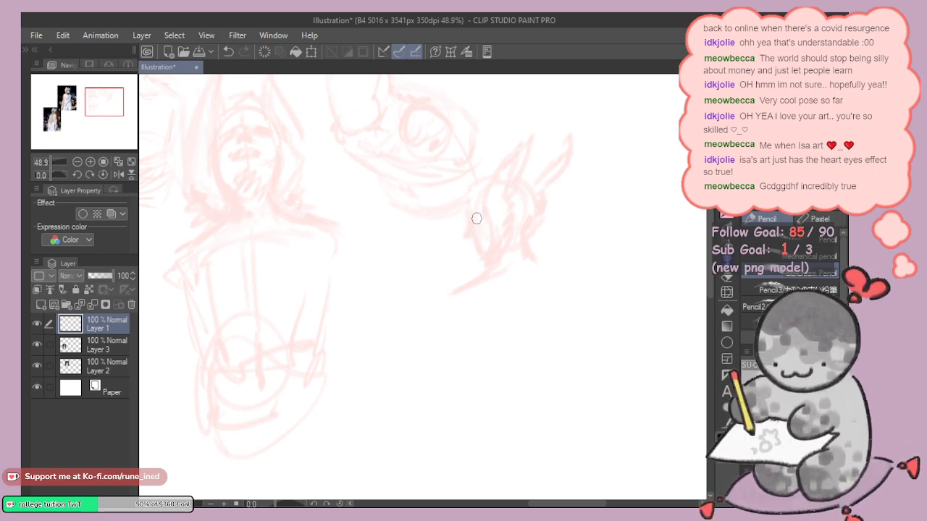
key("ctrl+z")
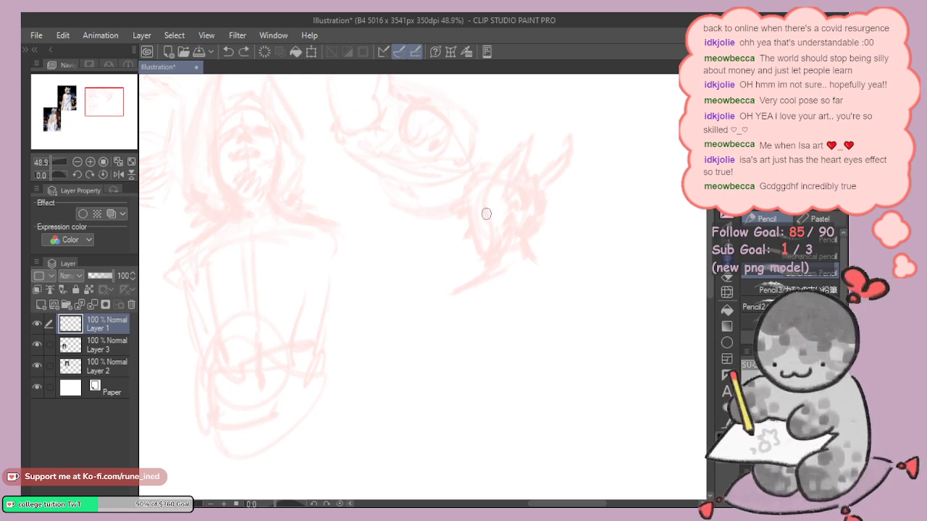
left_click_drag(475, 173, 463, 193)
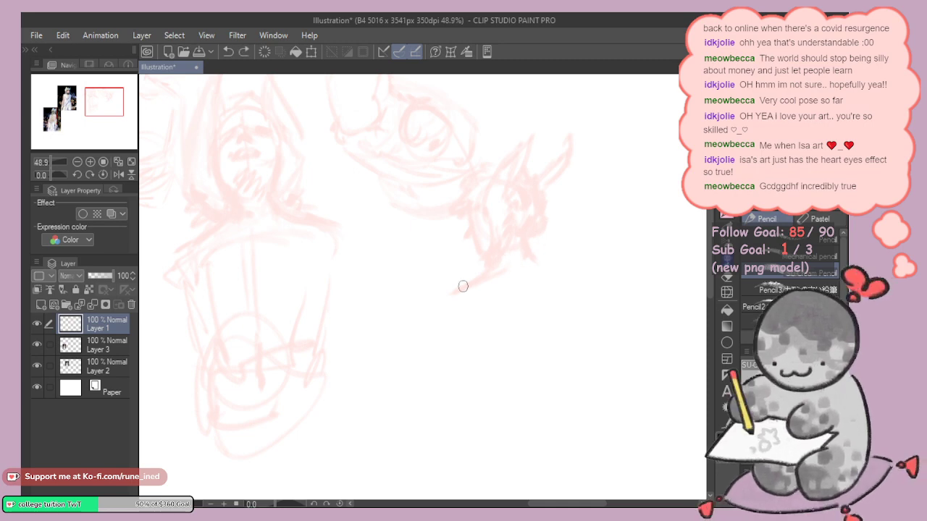
Step: Outline a back-view torso below the small head, with two shoulder-blade lines and a sloping right shoulder
mouse_move(437, 301)
left_mouse_down()
mouse_move(471, 434)
mouse_move(567, 415)
left_mouse_up()
key("ctrl+z")
mouse_move(437, 301)
left_mouse_down()
mouse_move(464, 361)
mouse_move(543, 426)
left_mouse_up()
left_click_drag(488, 292, 500, 347)
left_click_drag(535, 289, 548, 340)
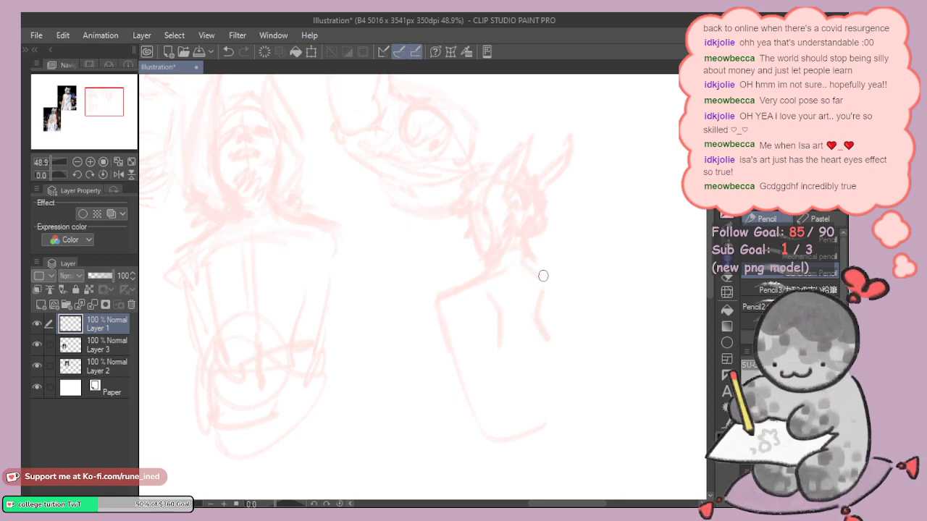
left_click_drag(539, 266, 588, 289)
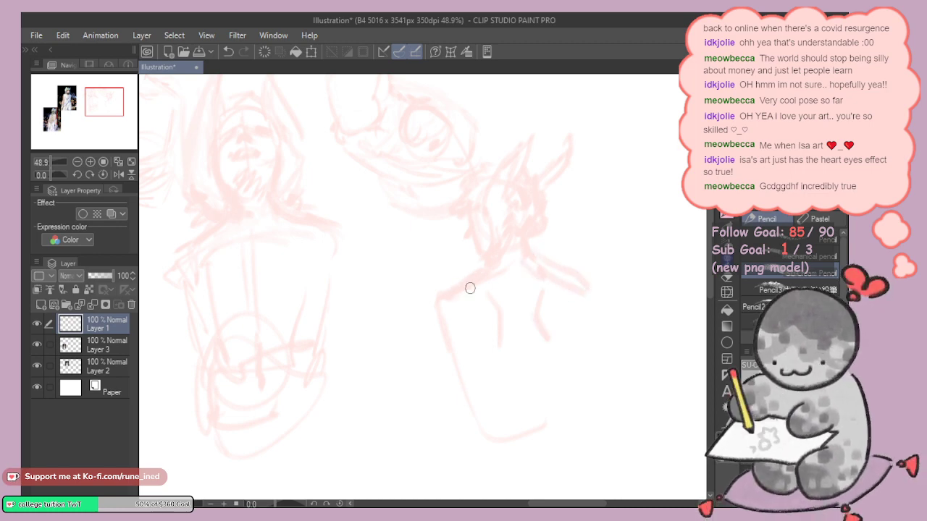
Step: Rework the torso's left edge, close the waist and right side, and soften the shoulder-blade lines with the kneaded eraser
key("e")
mouse_move(436, 306)
left_mouse_down()
mouse_move(487, 270)
mouse_move(451, 334)
mouse_move(469, 385)
left_mouse_up()
key("p")
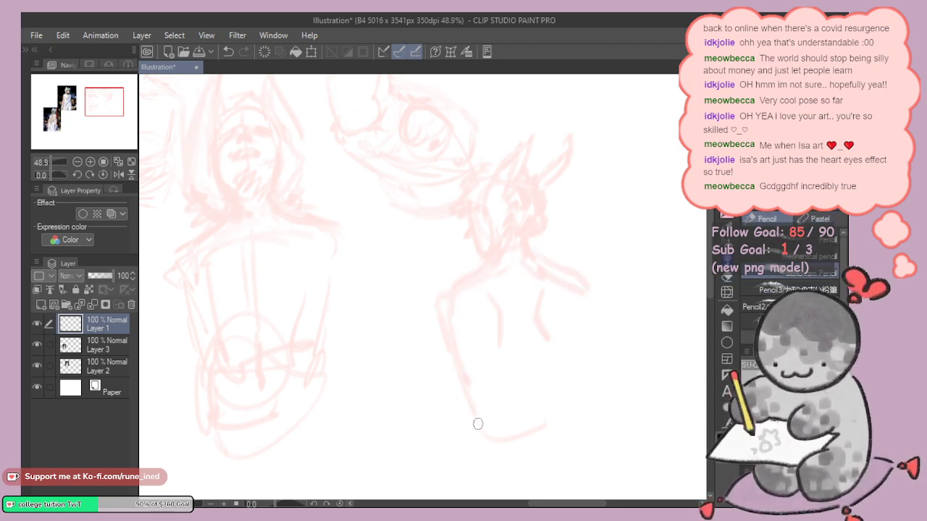
left_click_drag(478, 424, 559, 416)
left_click_drag(558, 406, 590, 301)
key("e")
mouse_move(516, 262)
left_mouse_down()
mouse_move(513, 293)
mouse_move(492, 323)
mouse_move(499, 349)
left_mouse_up()
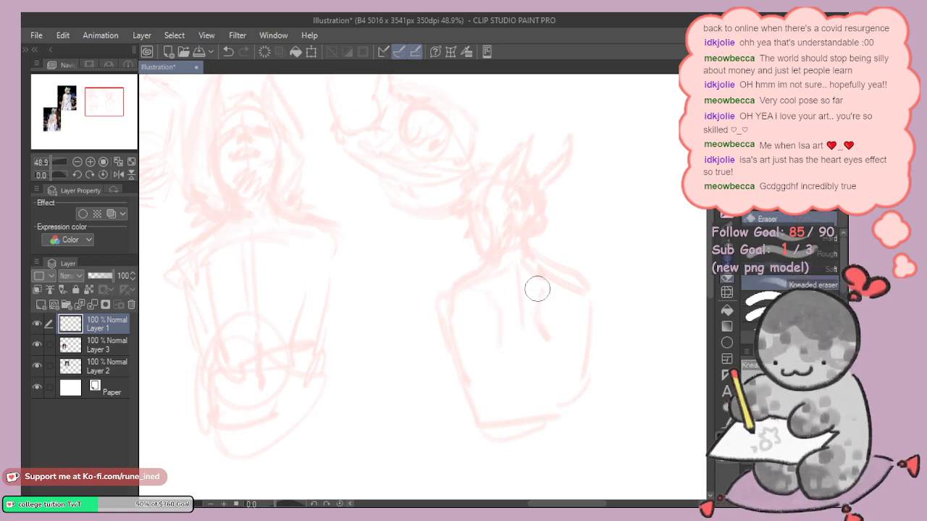
Step: Fade the torso outline with an enlarged kneaded eraser and redraw its sides tapering inward to the waist
key("bracketright")
key("bracketright")
key("bracketright")
mouse_move(436, 308)
left_mouse_down()
mouse_move(460, 366)
mouse_move(593, 339)
mouse_move(577, 335)
mouse_move(581, 374)
mouse_move(565, 415)
left_mouse_up()
key("p")
key("e")
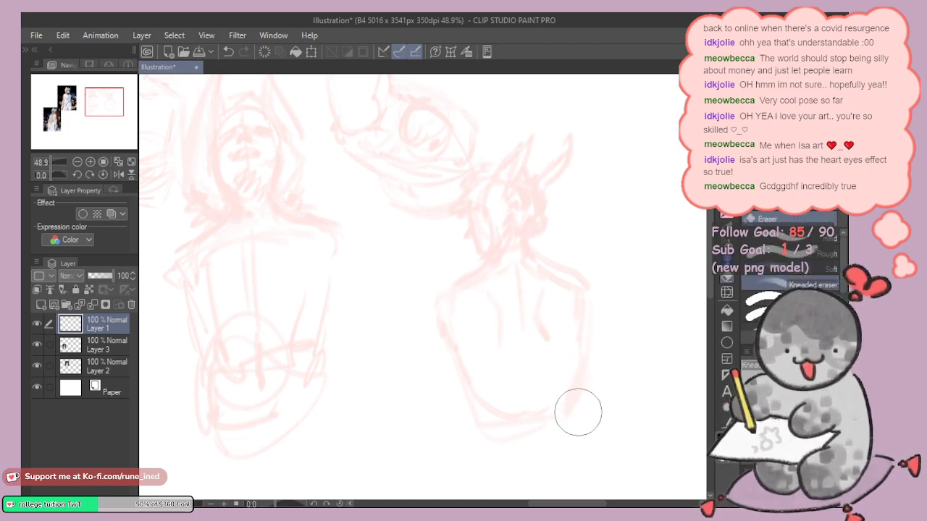
key("p")
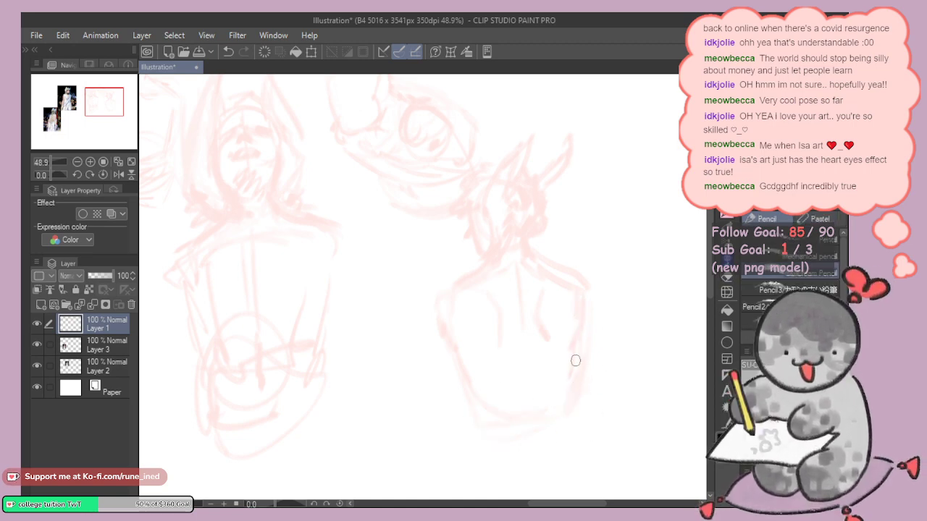
key("e")
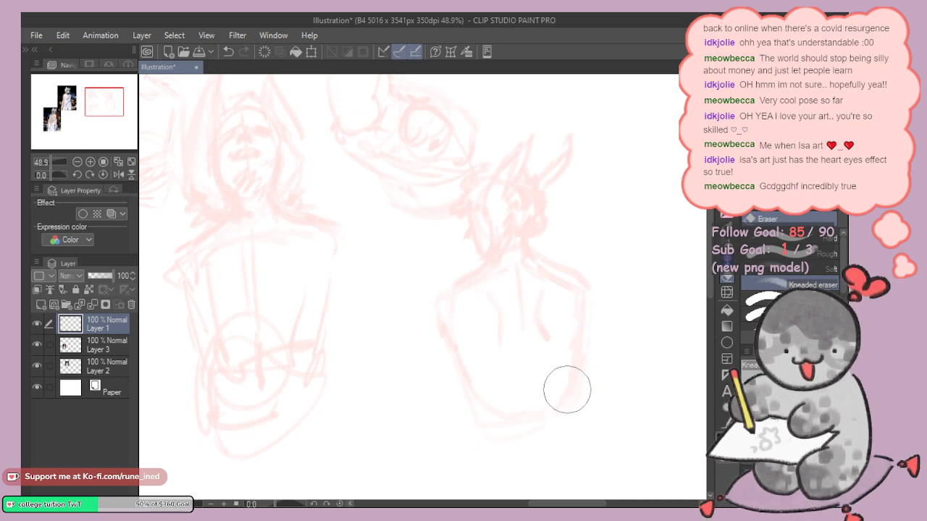
key("p")
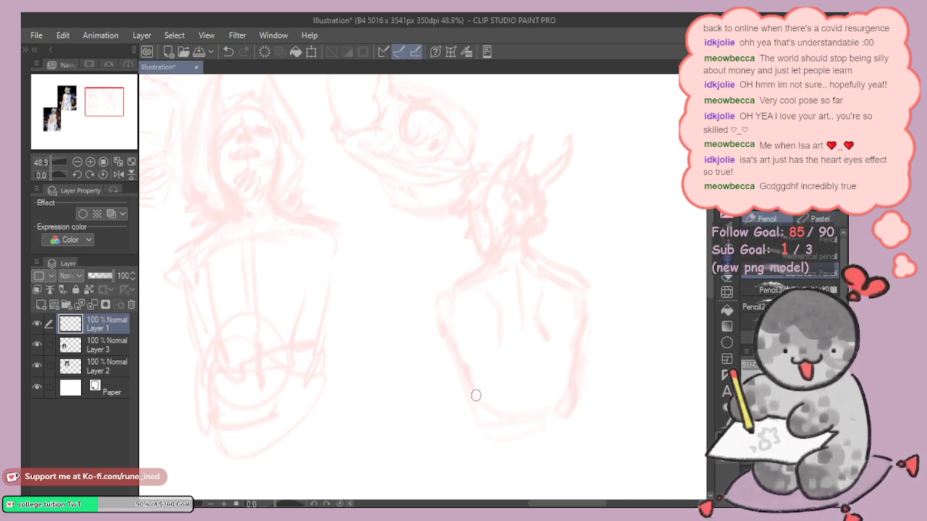
Step: Redraw both shoulder blades as short angled strokes on the back, softening them with the kneaded eraser
key("e")
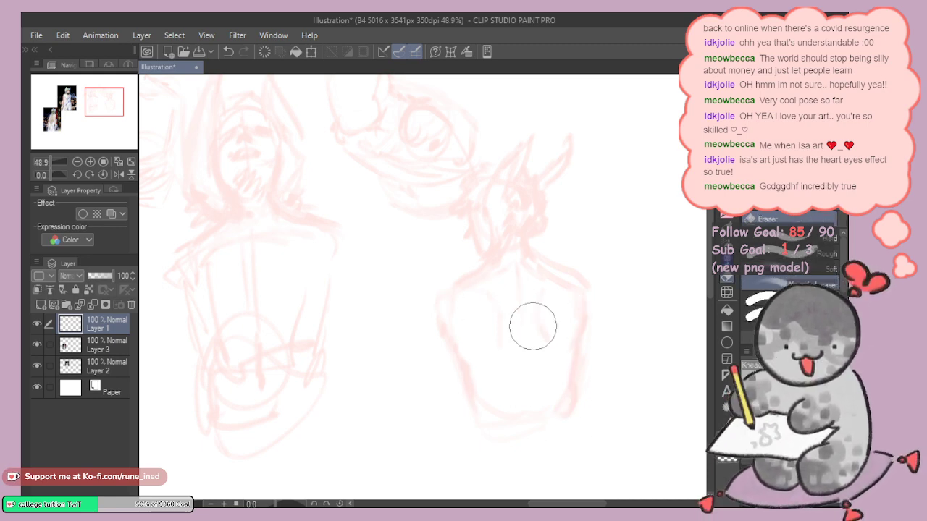
key("p")
key("ctrl+z")
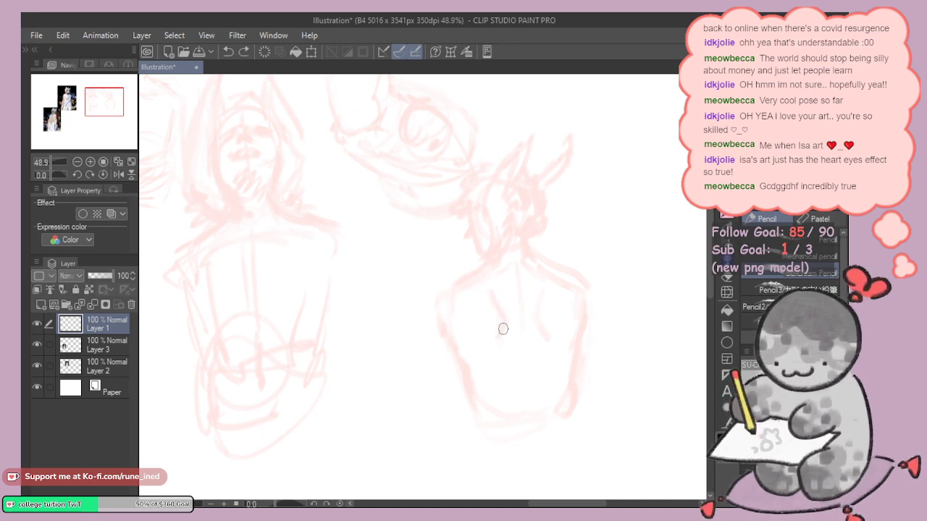
key("e")
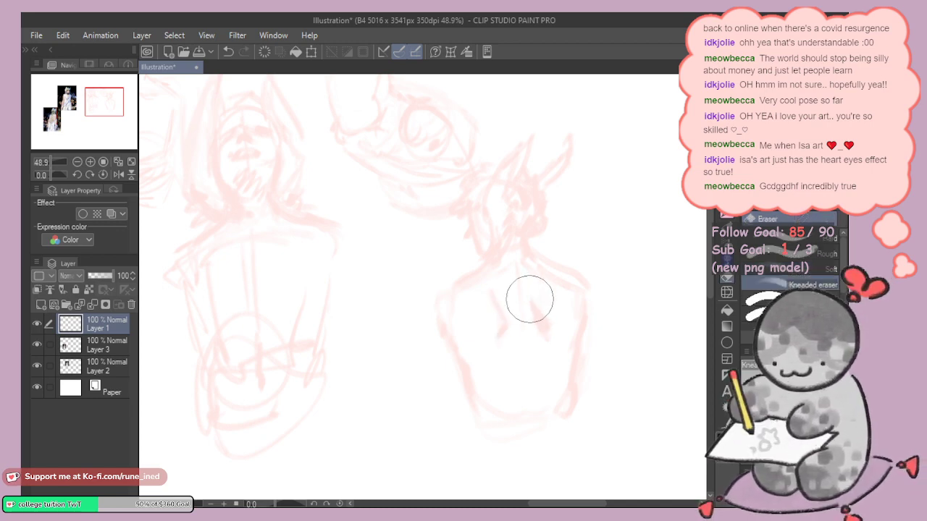
key("p")
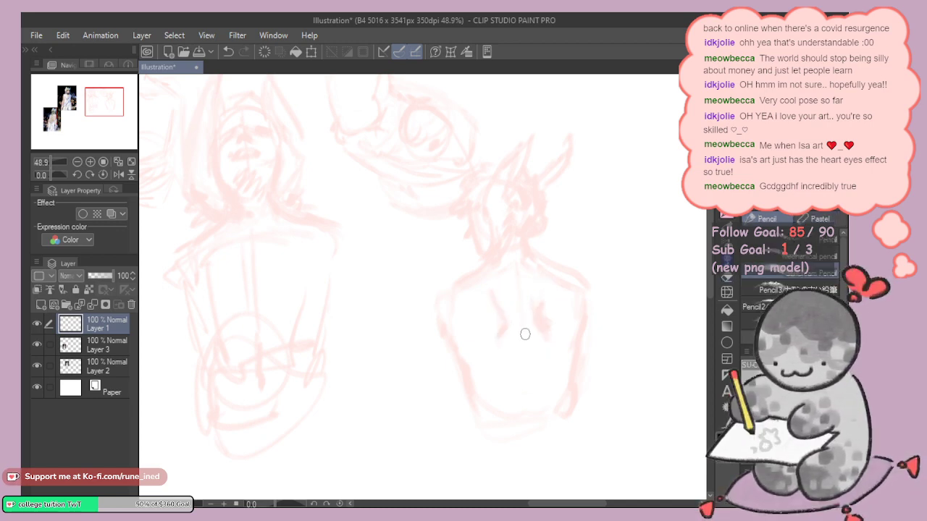
key("e")
left_click_drag(533, 320, 553, 347)
key("p")
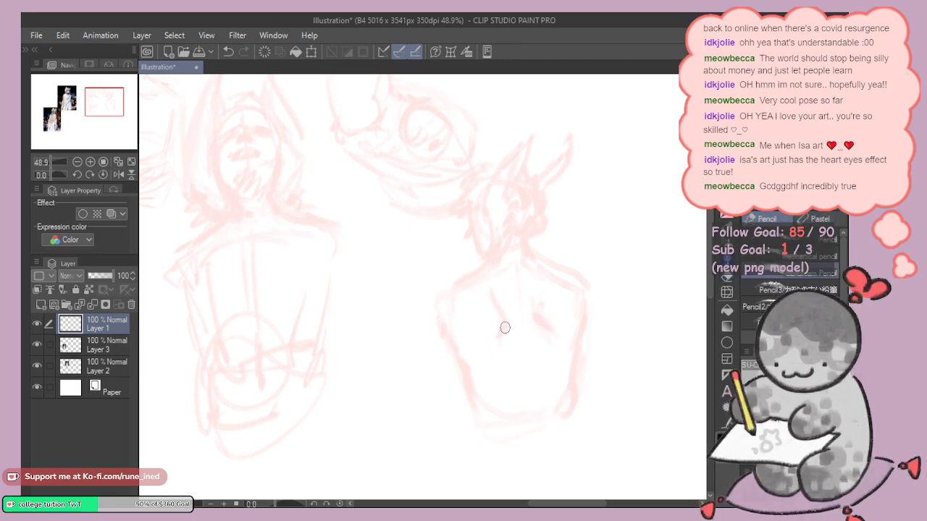
Step: Draw the spine line down the middle of the back to the waist and extend the left shoulder blade
left_click_drag(500, 350, 499, 358)
left_click_drag(515, 277, 526, 355)
left_click_drag(527, 373, 528, 410)
Step: Move the lower runway reference photo slightly right, beneath the upper photo, and return to the back-view figure
scroll(579, 355, "down", 4)
left_click_drag(549, 355, 612, 293)
left_click_drag(204, 389, 271, 379)
left_click_drag(564, 312, 456, 347)
scroll(521, 316, "up", 3)
left_click_drag(552, 267, 531, 296)
scroll(531, 295, "up", 2)
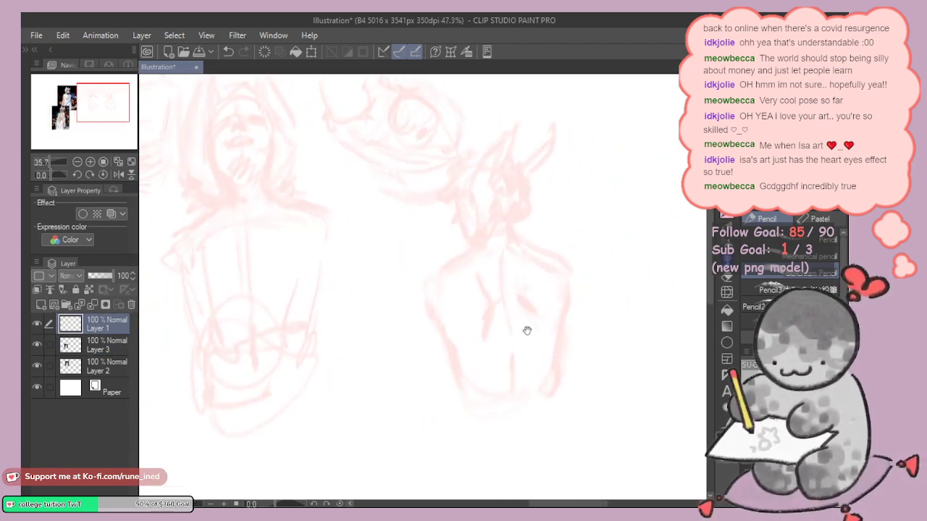
Step: Try a deep U-shaped open-back neckline running down from the shoulders of the back-view torso
mouse_move(460, 254)
left_mouse_down()
mouse_move(496, 347)
mouse_move(517, 346)
left_mouse_up()
mouse_move(541, 228)
left_mouse_down()
mouse_move(538, 296)
mouse_move(516, 344)
left_mouse_up()
key("ctrl+z")
key("ctrl+z")
key("ctrl+z")
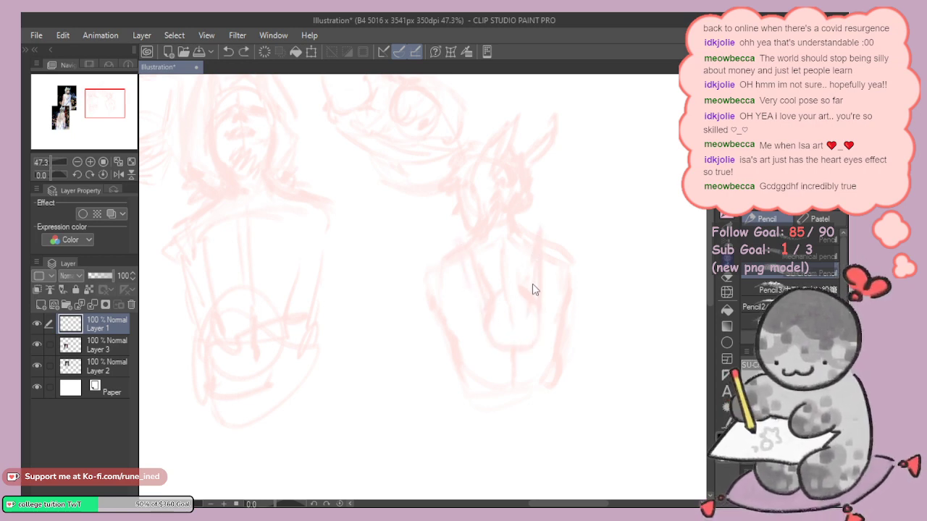
scroll(560, 326, "up", 1)
key("ctrl+z")
key("ctrl+z")
key("ctrl+z")
Step: Round out the torso's outer shoulders, add light back contours and soften the right shoulder blade with the kneaded eraser
scroll(554, 333, "down", 2)
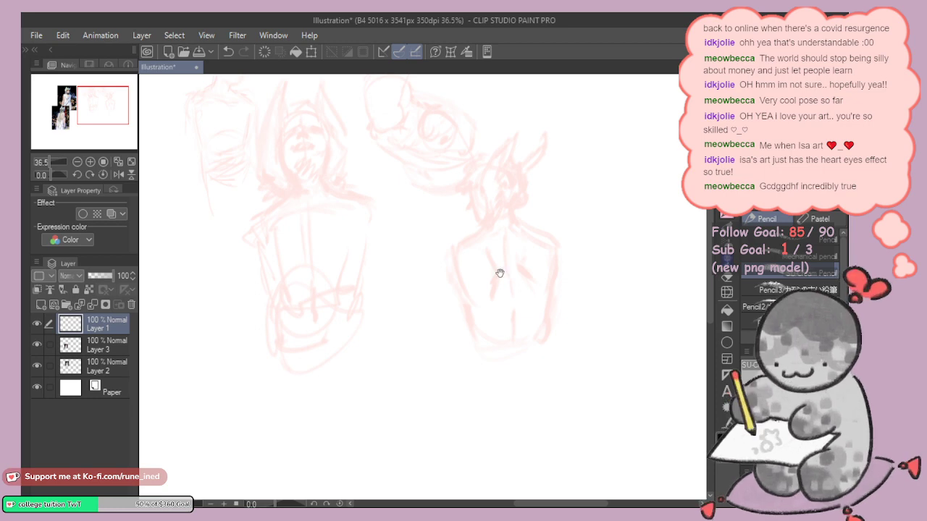
scroll(507, 268, "up", 2)
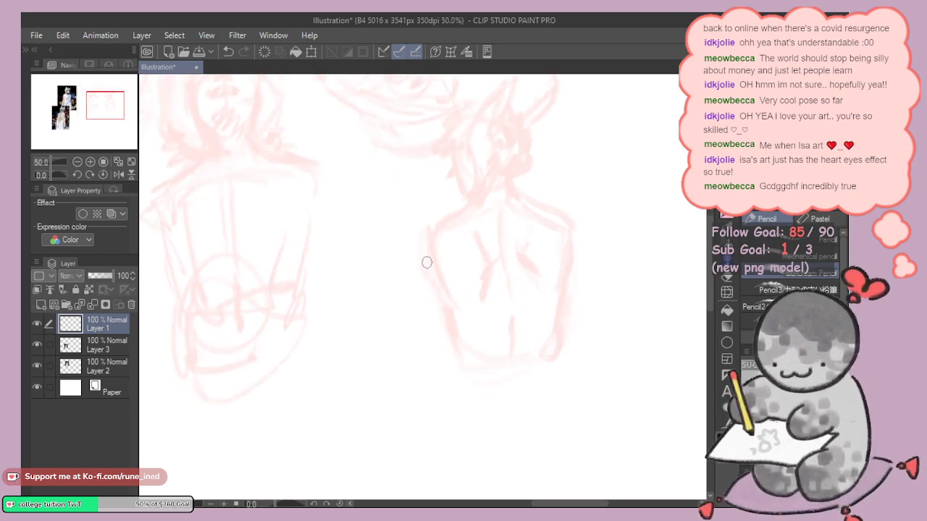
left_click_drag(541, 225, 540, 265)
key("ctrl+z")
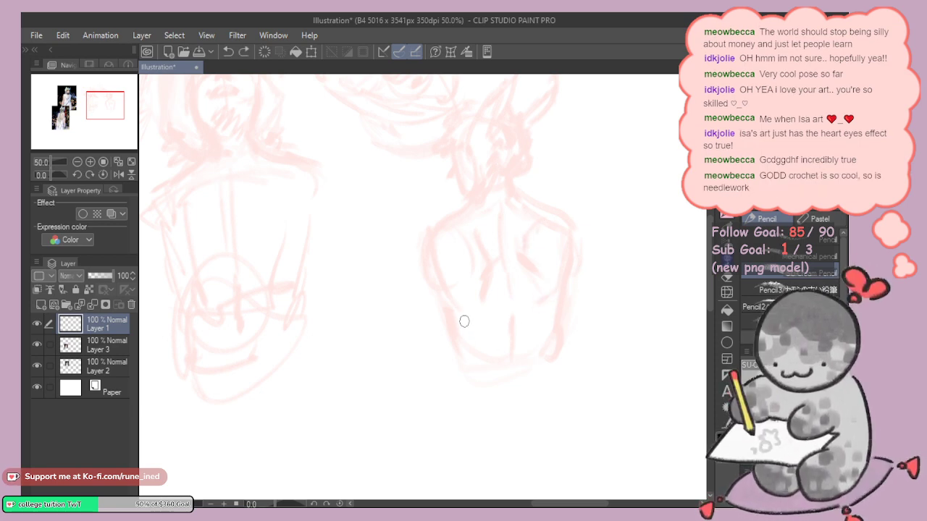
key("e")
left_click_drag(523, 265, 522, 257)
key("p")
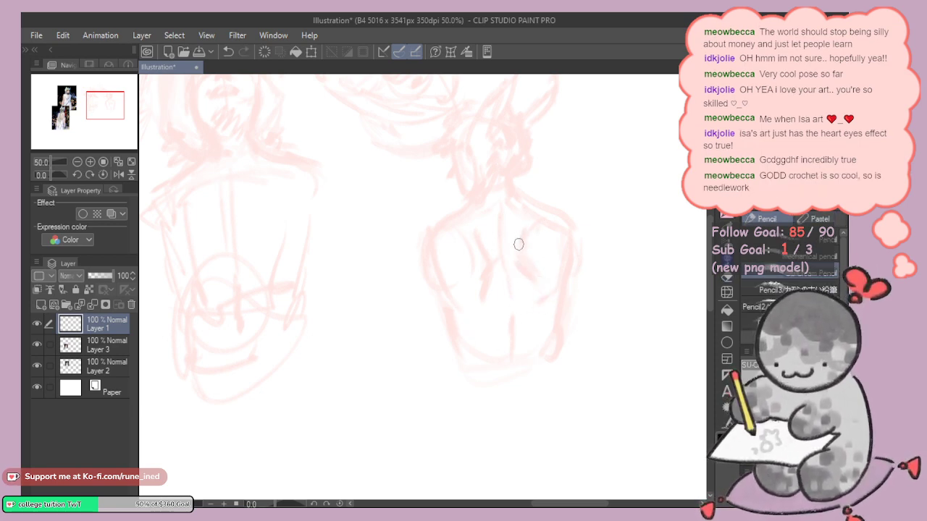
Step: Sketch the back-view figure's left arm angled away from the body, with a bent elbow and outstretched forearm
scroll(449, 265, "down", 1)
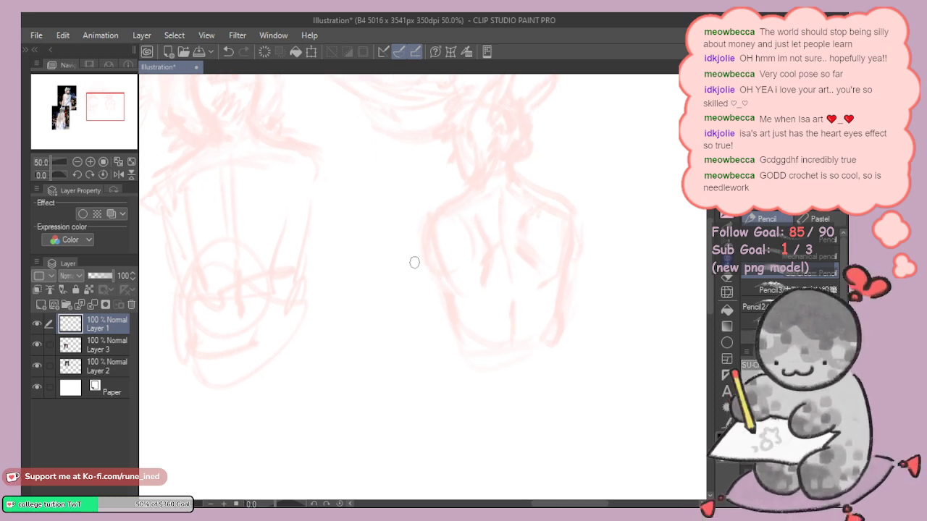
mouse_move(426, 267)
left_mouse_down()
mouse_move(407, 294)
mouse_move(419, 327)
mouse_move(389, 356)
left_mouse_up()
left_click_drag(323, 341, 320, 351)
left_click_drag(324, 354, 389, 352)
mouse_move(539, 291)
left_mouse_down()
mouse_move(438, 302)
mouse_move(498, 273)
left_mouse_up()
key("ctrl+z")
key("ctrl+z")
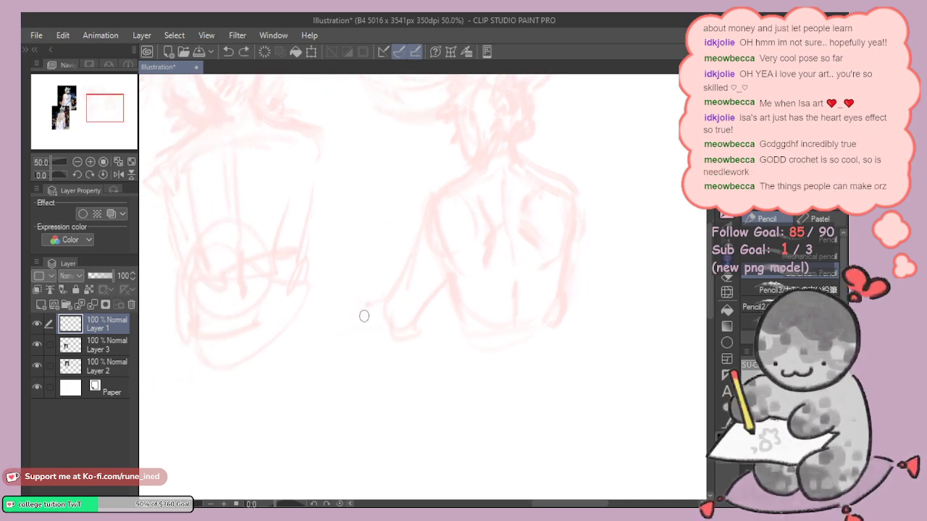
mouse_move(367, 314)
left_mouse_down()
mouse_move(330, 345)
mouse_move(406, 334)
mouse_move(326, 344)
left_mouse_up()
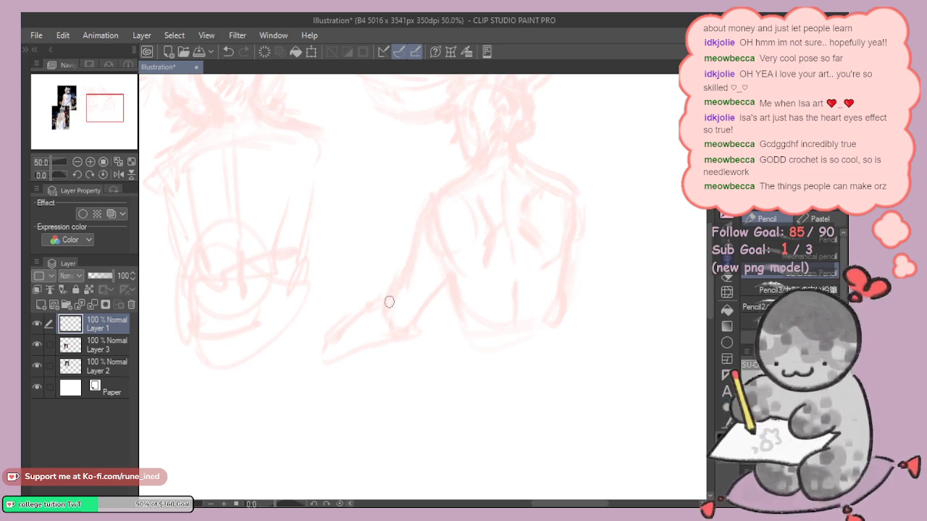
mouse_move(376, 299)
left_mouse_down()
mouse_move(327, 349)
mouse_move(388, 335)
left_mouse_up()
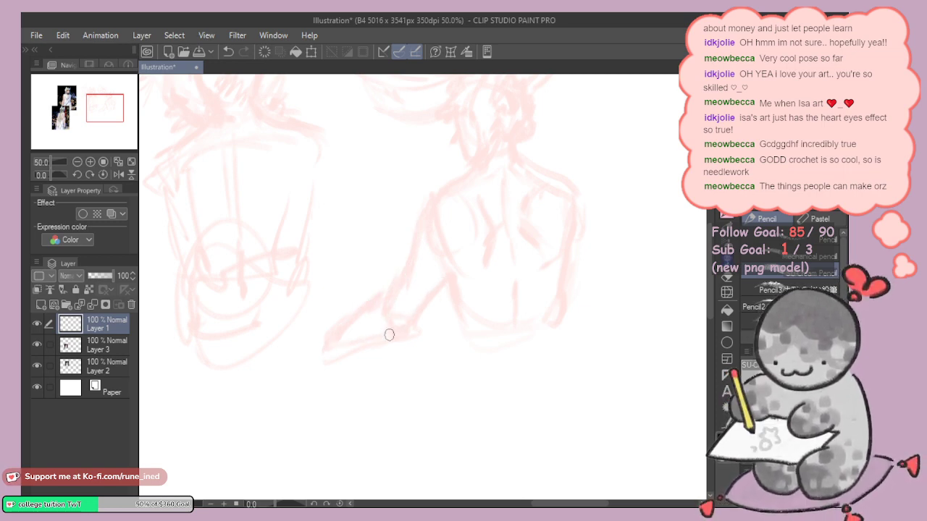
Step: Clean up the back-view figure's left forearm with the eraser and sketch the right upper arm down to a bent elbow
mouse_move(523, 232)
left_mouse_down()
mouse_move(523, 296)
mouse_move(514, 316)
mouse_move(495, 317)
mouse_move(568, 333)
mouse_move(599, 358)
left_mouse_up()
key("e")
mouse_move(314, 312)
left_mouse_down()
mouse_move(269, 397)
mouse_move(283, 405)
mouse_move(301, 331)
mouse_move(354, 383)
left_mouse_up()
left_click_drag(394, 317, 467, 299)
key("p")
mouse_move(385, 327)
left_mouse_down()
mouse_move(407, 337)
mouse_move(387, 320)
mouse_move(390, 302)
mouse_move(381, 331)
mouse_move(410, 337)
mouse_move(370, 314)
mouse_move(324, 353)
mouse_move(392, 348)
mouse_move(356, 333)
left_mouse_up()
key("ctrl+z")
left_click_drag(649, 288, 582, 296)
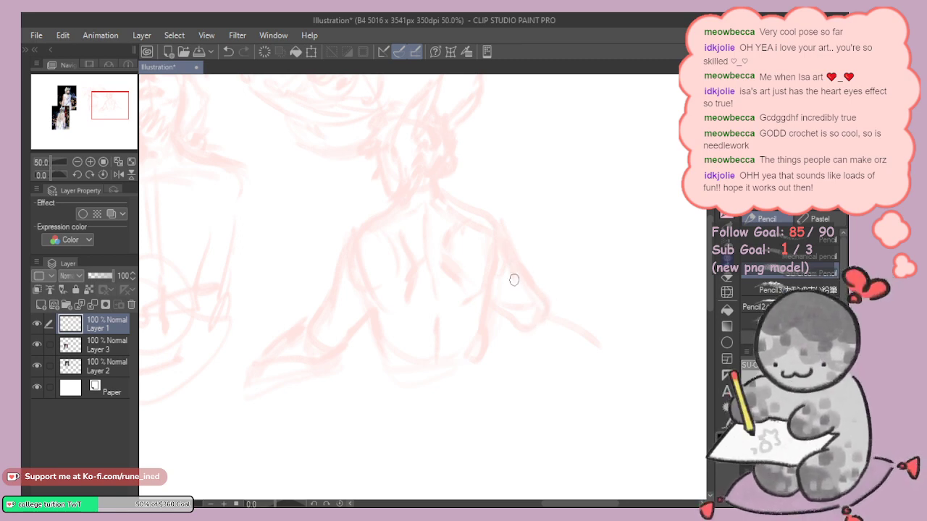
Step: Sketch the back-view figure's right forearm outstretched from the elbow, redrawing its upper and lower contours until it tapers at the wrist
left_click_drag(546, 277, 507, 249)
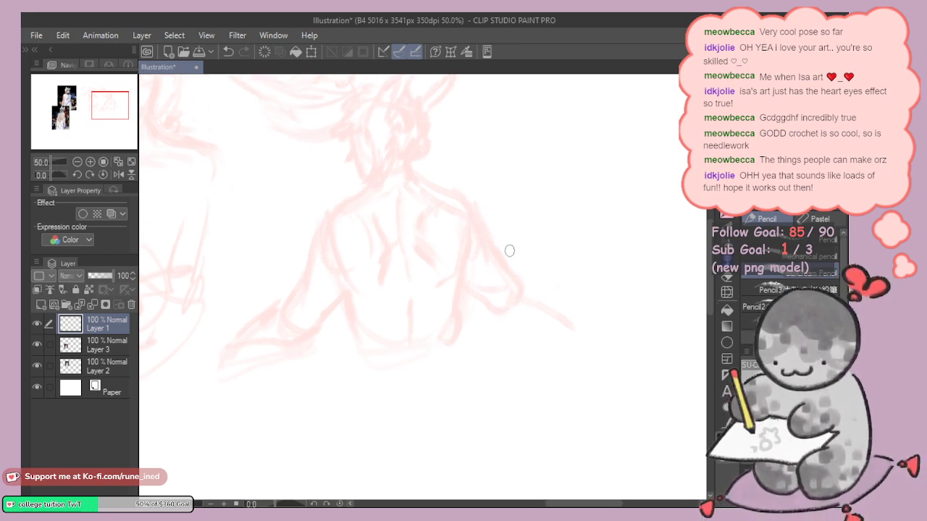
left_click_drag(523, 280, 575, 301)
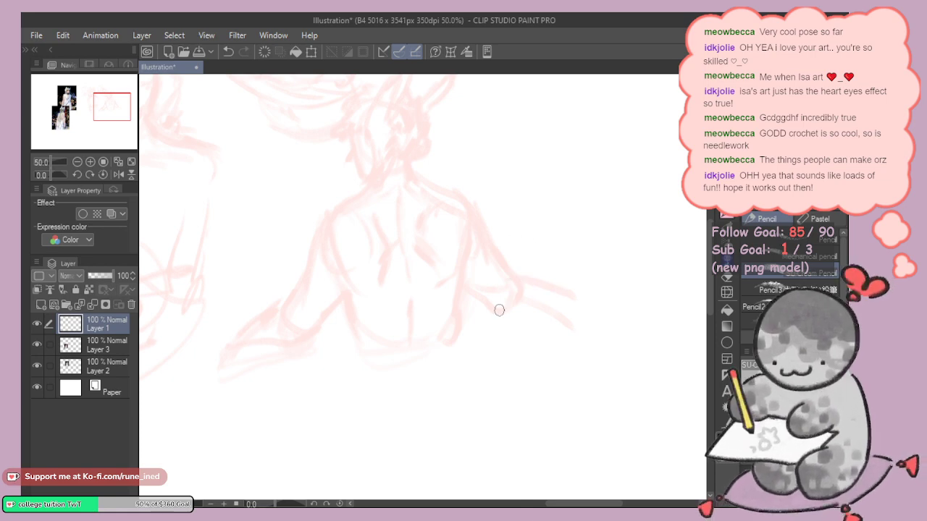
key("ctrl+z")
left_click_drag(515, 288, 562, 311)
left_click_drag(488, 308, 549, 326)
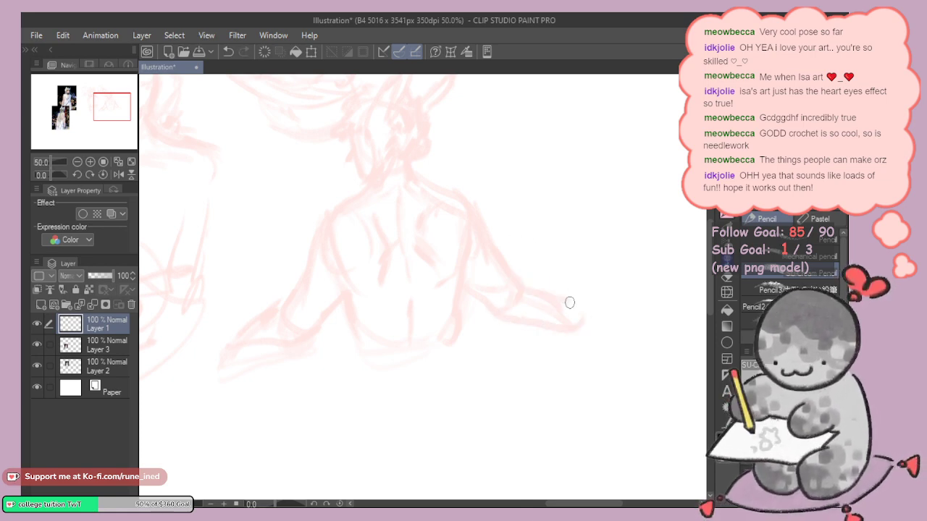
key("ctrl+z")
left_click_drag(514, 274, 577, 312)
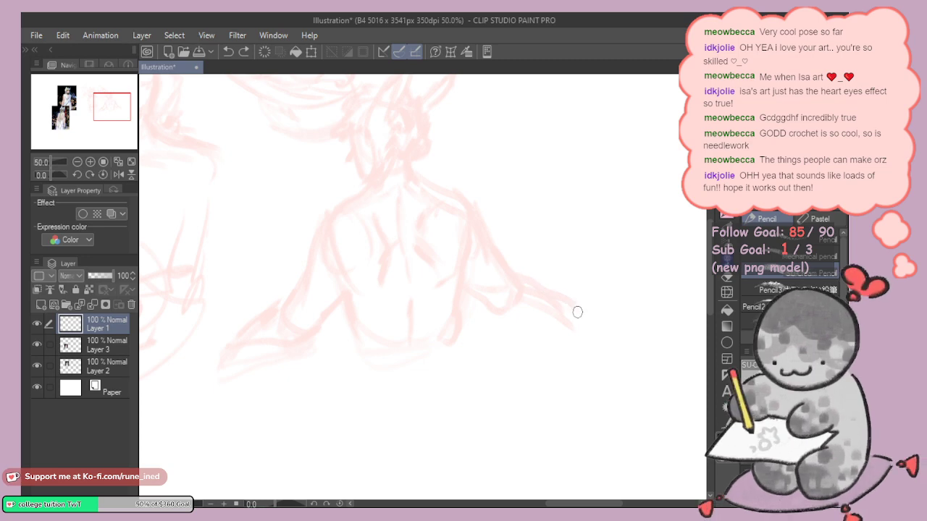
left_click_drag(496, 316, 542, 325)
key("ctrl+z")
key("ctrl+z")
mouse_move(524, 285)
left_mouse_down()
mouse_move(502, 285)
mouse_move(556, 296)
left_mouse_up()
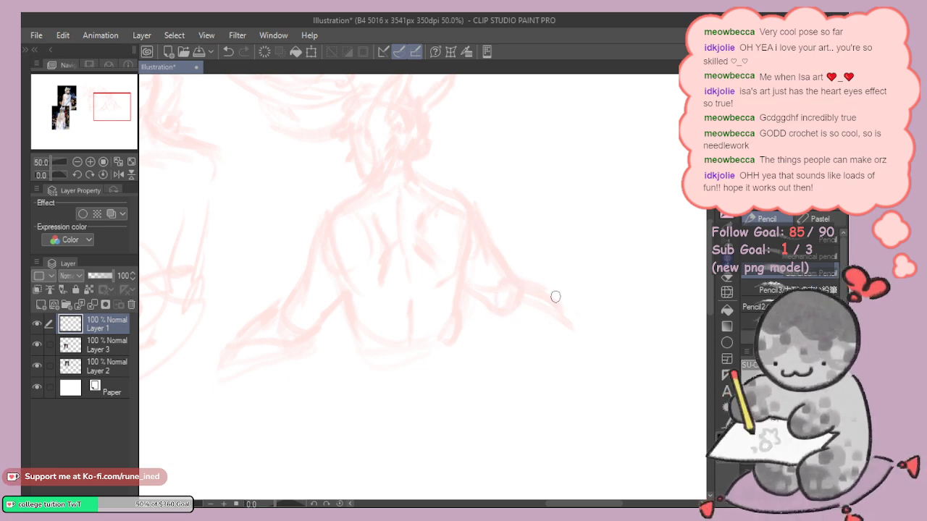
mouse_move(498, 315)
left_mouse_down()
mouse_move(573, 312)
mouse_move(546, 310)
mouse_move(569, 276)
left_mouse_up()
Step: Sketch the back-view figure's waistband, hip contours and the long outer line of the left leg below the torso
left_click_drag(390, 281, 384, 351)
left_click_drag(486, 292, 509, 346)
key("ctrl+z")
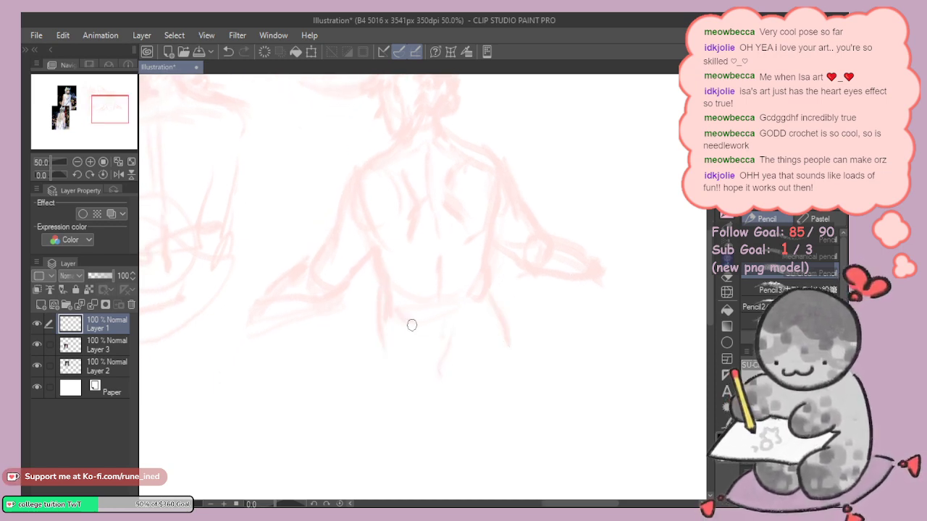
left_click_drag(445, 320, 474, 316)
mouse_move(381, 345)
left_mouse_down()
mouse_move(383, 413)
mouse_move(397, 426)
mouse_move(403, 456)
left_mouse_up()
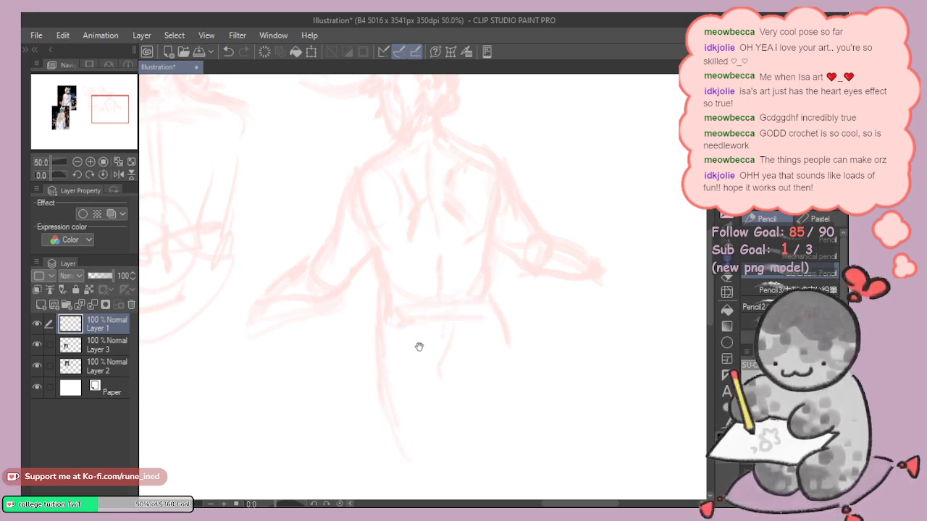
left_click_drag(456, 350, 458, 393)
Step: Refine the back-view figure's shoulder contours with the pencil and kneaded eraser
left_click_drag(479, 281, 478, 360)
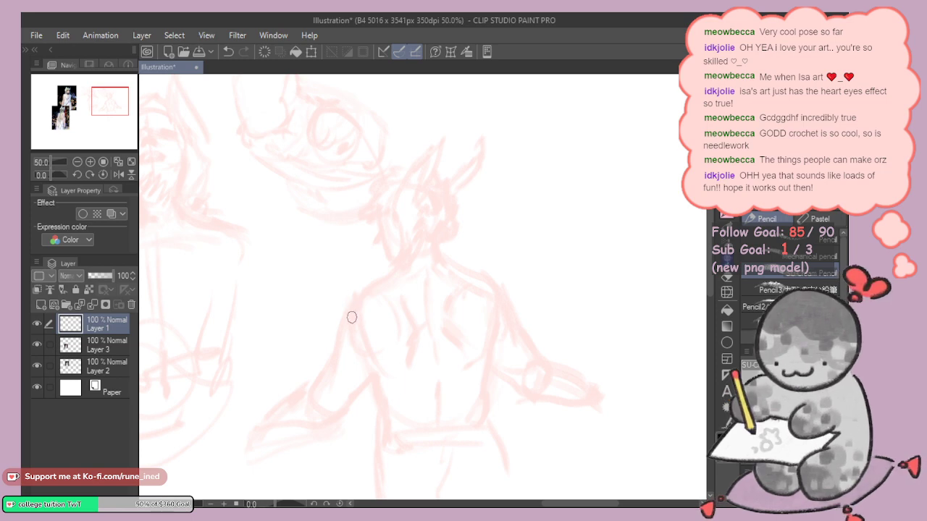
mouse_move(351, 317)
left_mouse_down()
mouse_move(342, 359)
mouse_move(342, 333)
mouse_move(330, 351)
mouse_move(343, 326)
left_mouse_up()
key("e")
key("p")
left_click_drag(359, 296, 352, 319)
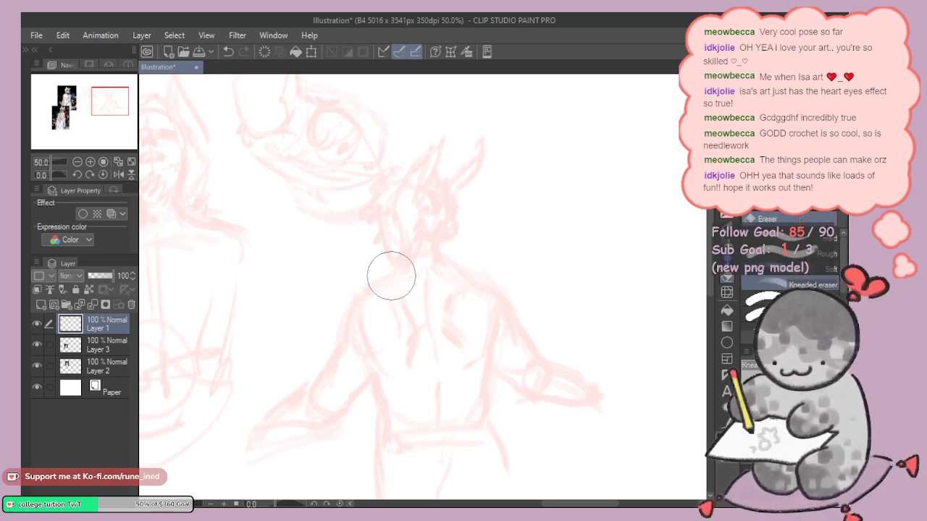
mouse_move(530, 314)
left_mouse_down()
mouse_move(540, 282)
mouse_move(499, 263)
left_mouse_up()
Step: Rough in the back-view figure's left hand with an extended thumb and fingers, erasing and redrawing the first attempts
mouse_move(484, 312)
left_mouse_down()
mouse_move(515, 292)
mouse_move(560, 289)
left_mouse_up()
left_click_drag(300, 364, 293, 342)
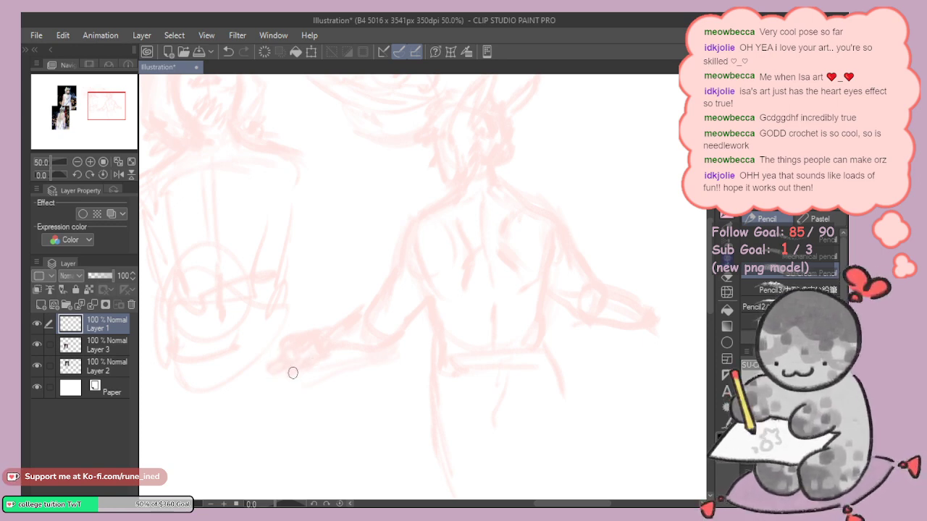
key("ctrl+z")
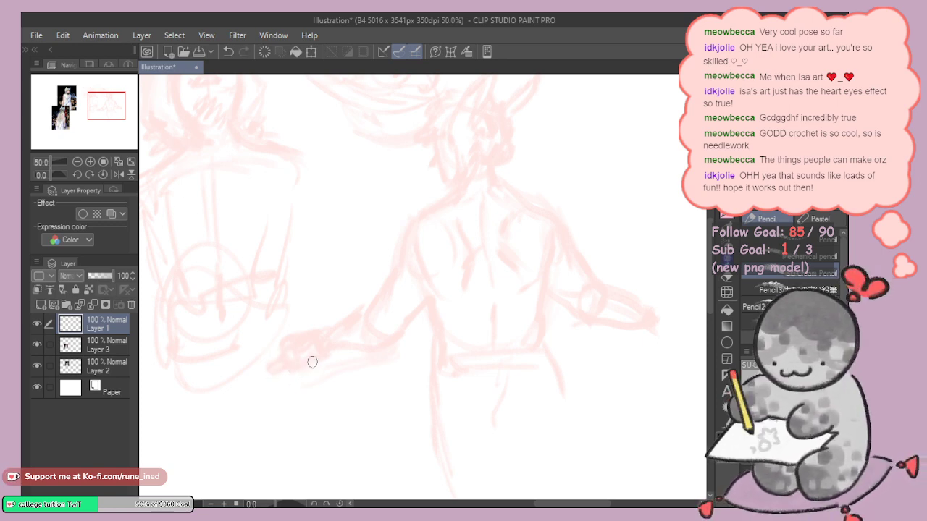
key("ctrl+z")
mouse_move(316, 358)
left_mouse_down()
mouse_move(260, 367)
mouse_move(284, 370)
left_mouse_up()
key("ctrl+z")
key("ctrl+z")
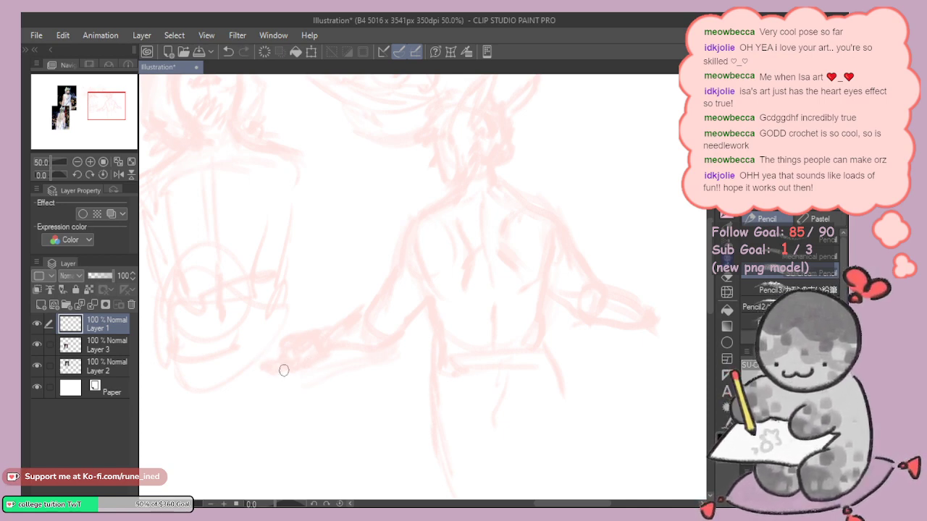
key("e")
key("p")
key("e")
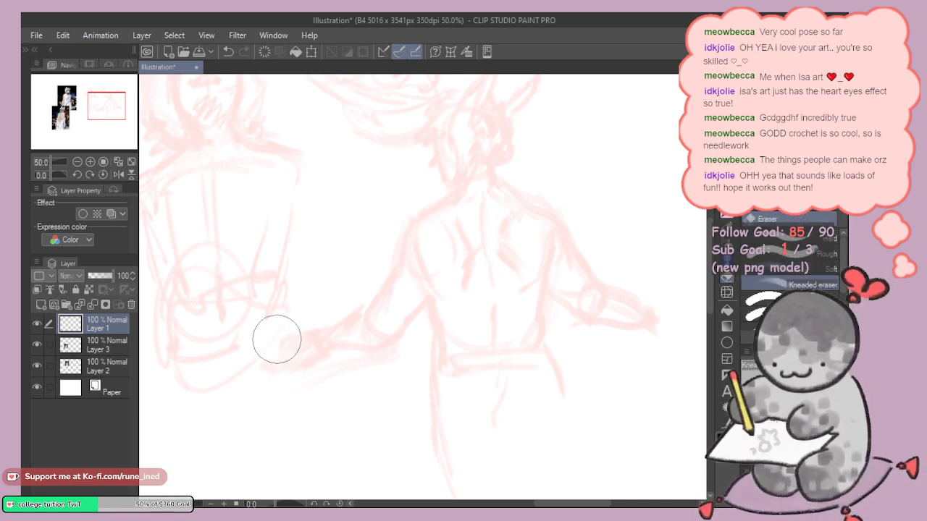
key("p")
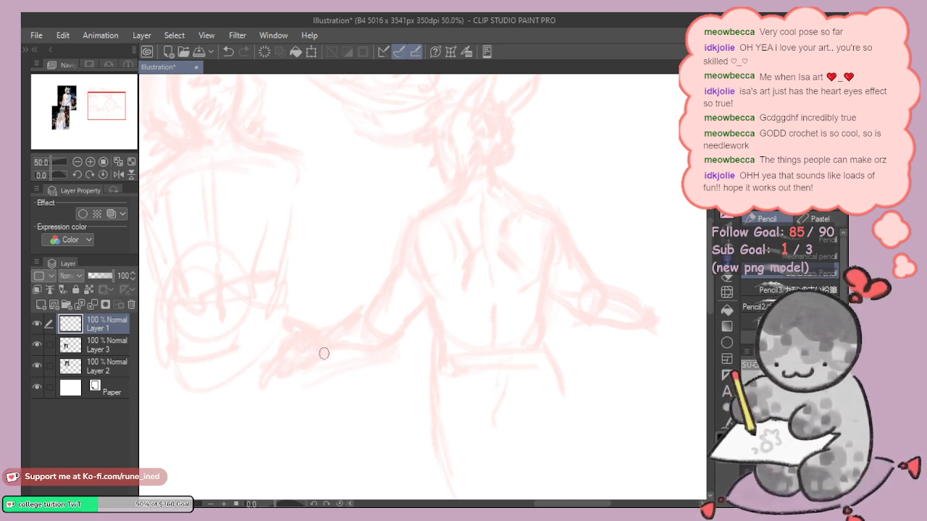
Step: Lasso and copy the left hand, paste it, flip it horizontally and position it at the end of the right forearm
mouse_move(521, 350)
left_mouse_down()
mouse_move(486, 341)
mouse_move(460, 361)
left_mouse_up()
key("m")
mouse_move(277, 323)
left_mouse_down()
mouse_move(282, 369)
mouse_move(207, 337)
mouse_move(225, 320)
left_mouse_up()
key("ctrl+c")
key("ctrl+v")
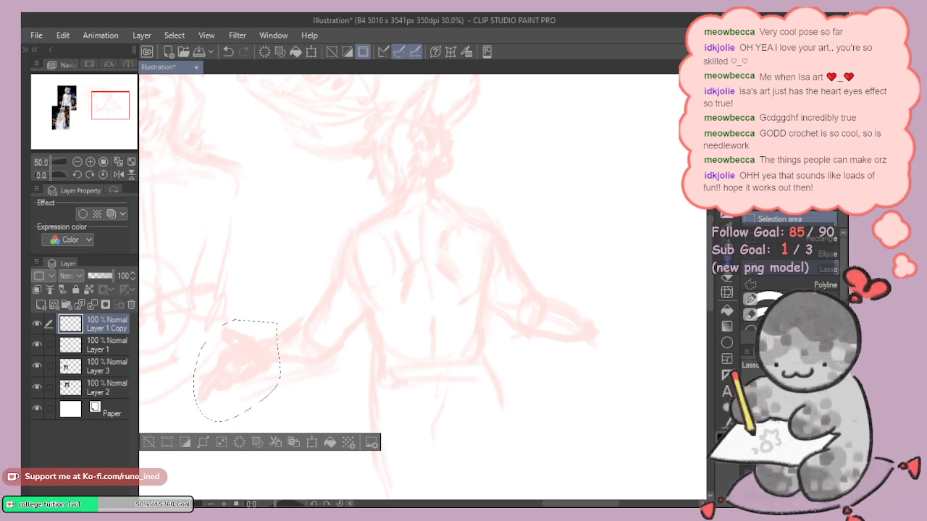
key("ctrl+t")
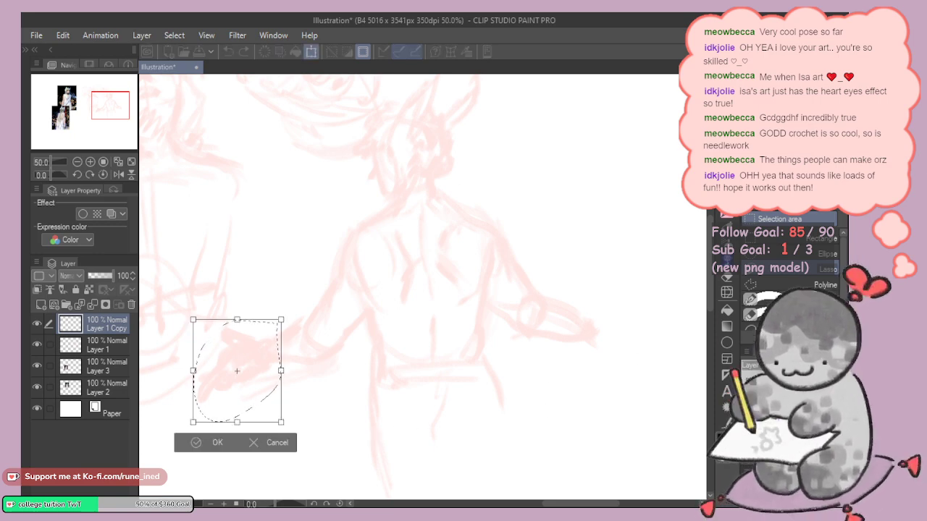
left_click_drag(257, 399, 635, 367)
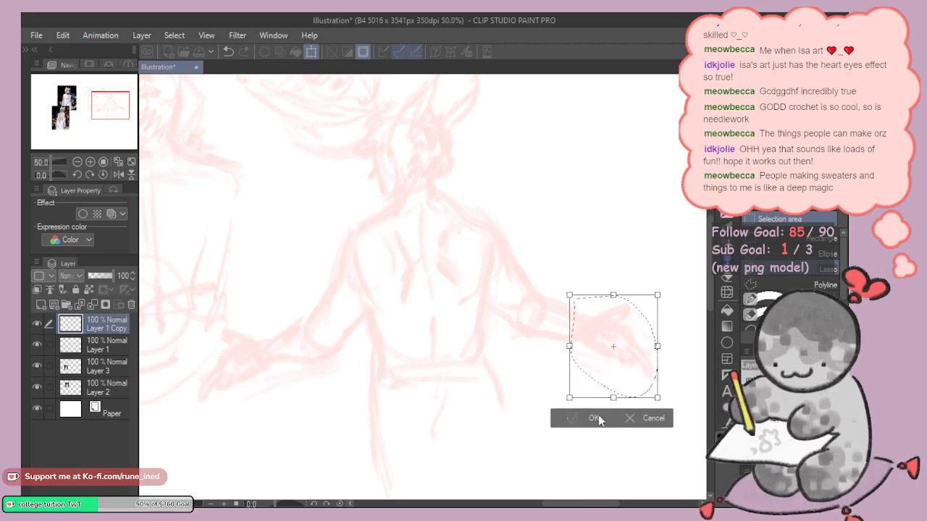
left_click(573, 413)
key("ctrl+d")
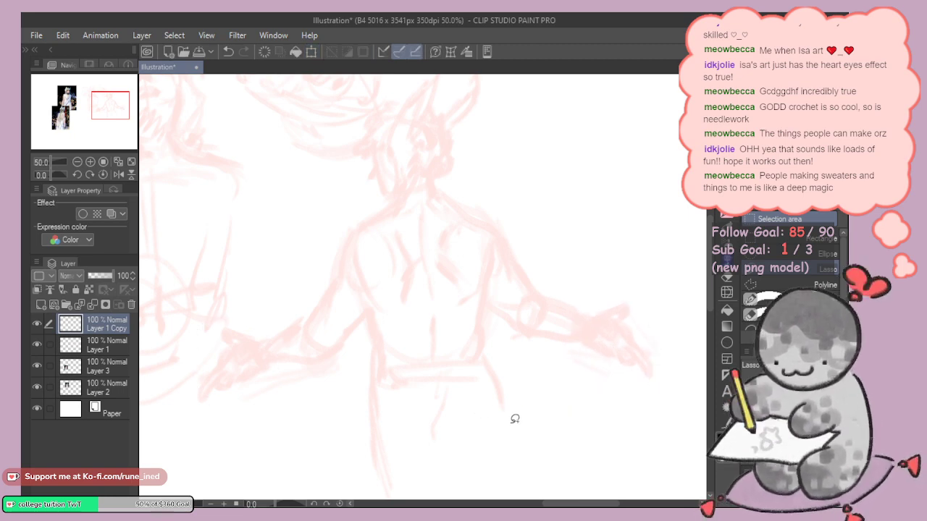
Step: Merge the pasted hand layer down into Layer 1
key("p")
scroll(429, 304, "down", 3)
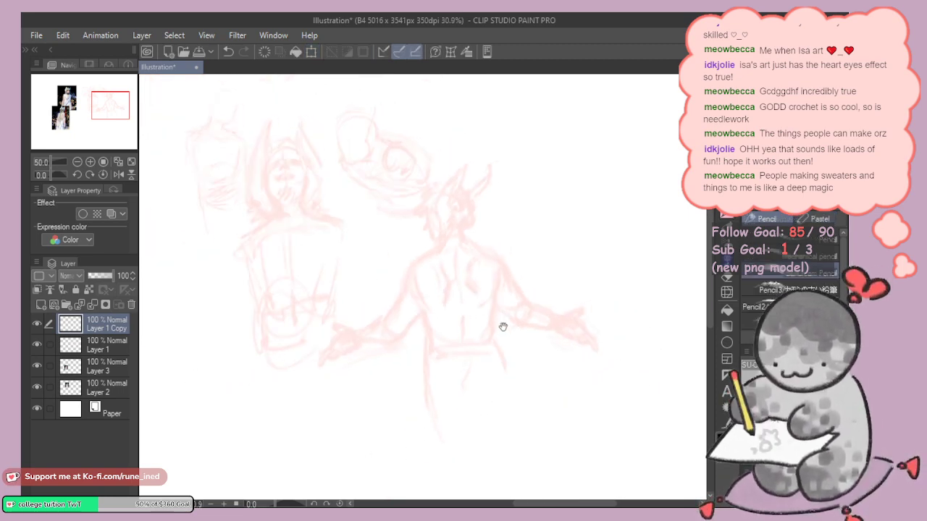
scroll(502, 326, "up", 1)
left_click_drag(493, 325, 470, 343)
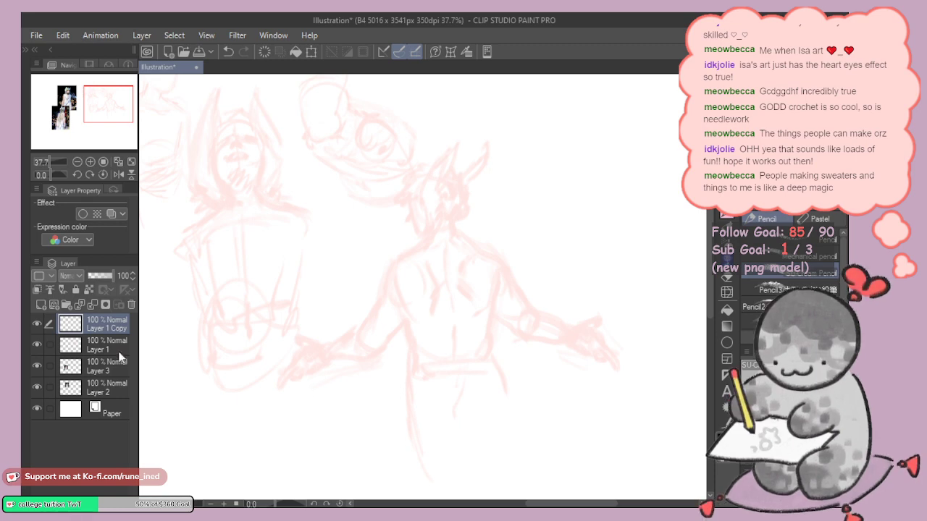
left_click(91, 303)
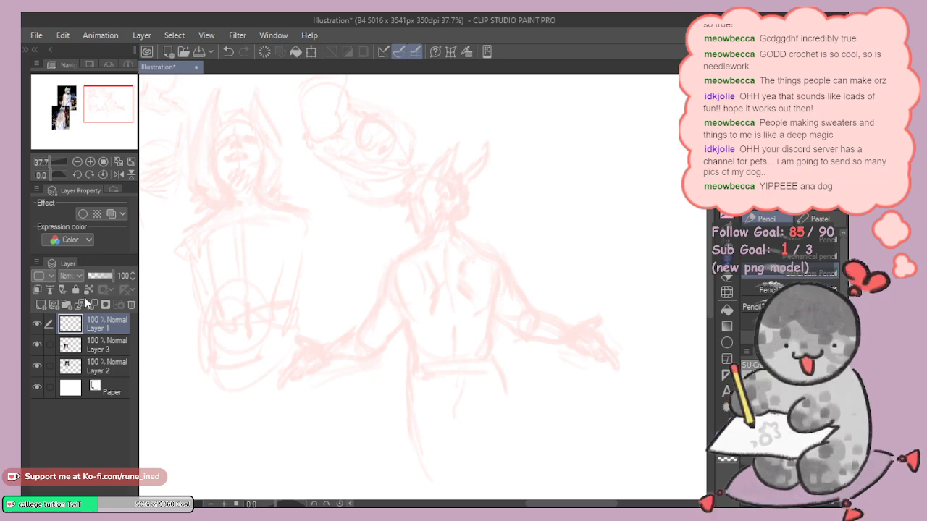
Step: Create a new layer and sketch a rounded green head outline in the blank area above and right of the back-view figure
left_click(47, 305)
left_click_drag(381, 198, 479, 267)
left_click_drag(461, 208, 461, 228)
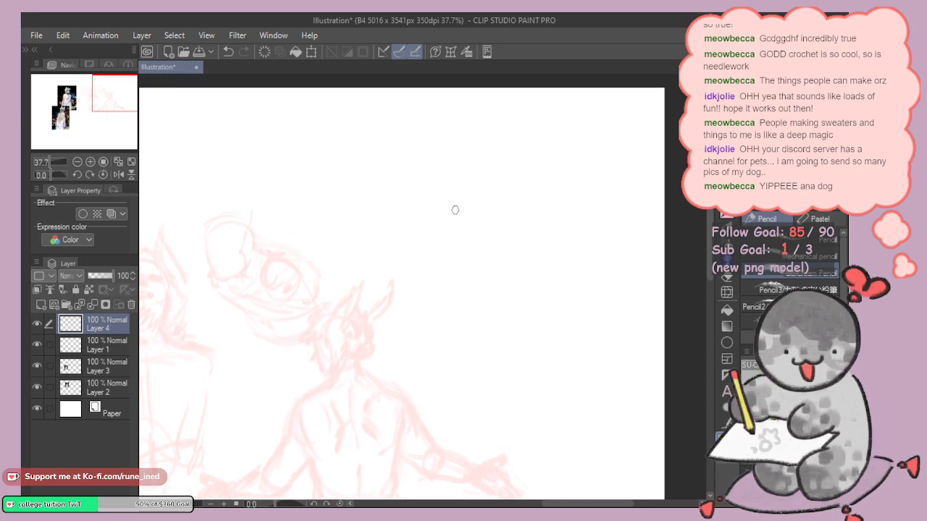
mouse_move(409, 252)
left_mouse_down()
mouse_move(563, 241)
mouse_move(464, 270)
mouse_move(498, 274)
left_mouse_up()
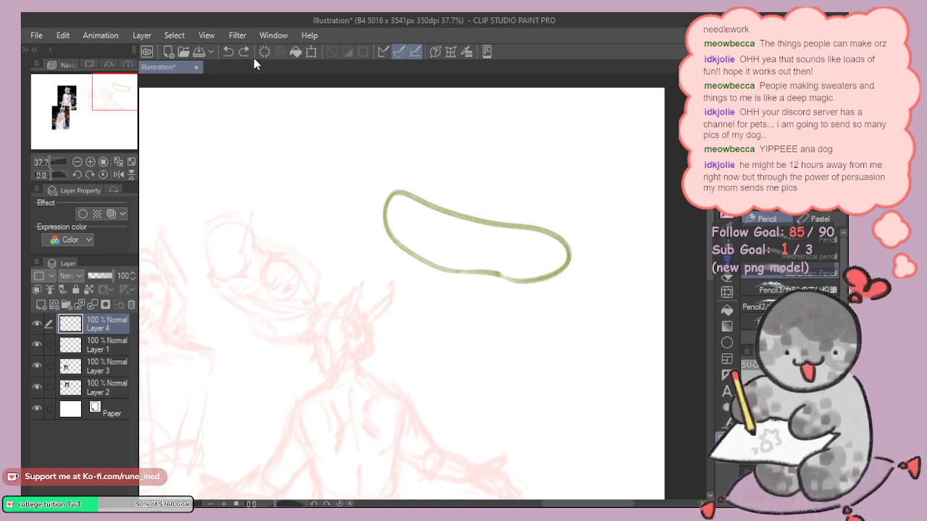
key("ctrl+z")
mouse_move(524, 230)
left_mouse_down()
mouse_move(503, 259)
mouse_move(472, 263)
left_mouse_up()
key("ctrl+z")
left_click_drag(468, 227, 536, 254)
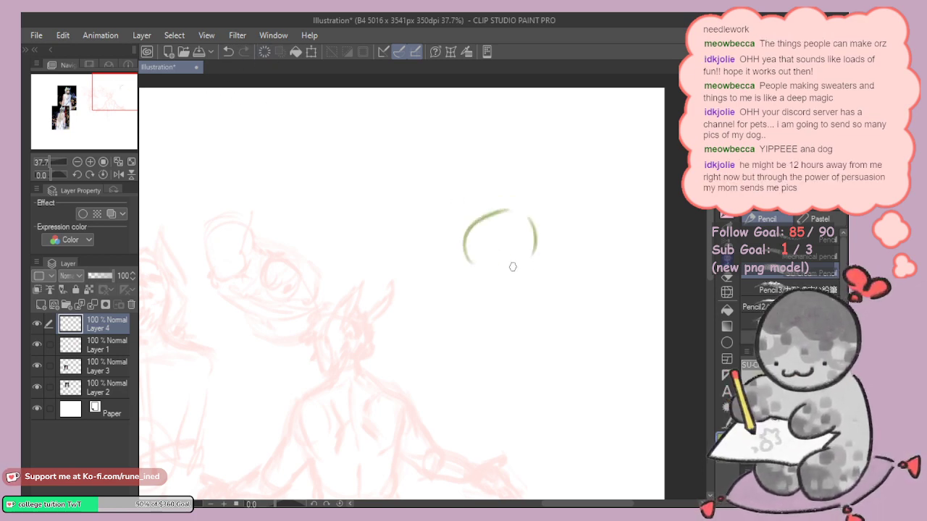
Step: Draw the green doodle's eyes, jaw, both ears and open smiling mouth
left_click_drag(495, 222, 504, 308)
key("ctrl+z")
left_click_drag(480, 258, 518, 257)
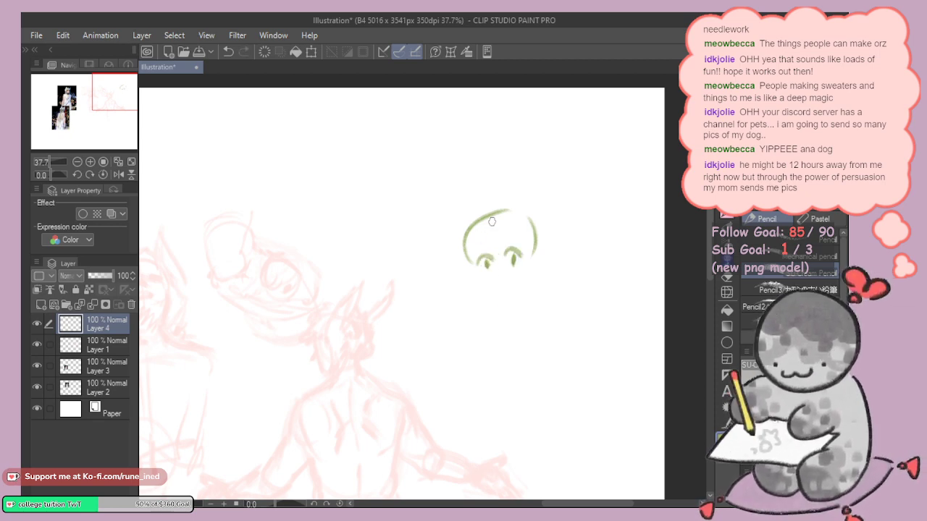
mouse_move(465, 247)
left_mouse_down()
mouse_move(473, 281)
mouse_move(501, 307)
mouse_move(525, 294)
left_mouse_up()
key("ctrl+z")
key("e")
key("p")
left_click_drag(469, 261, 473, 286)
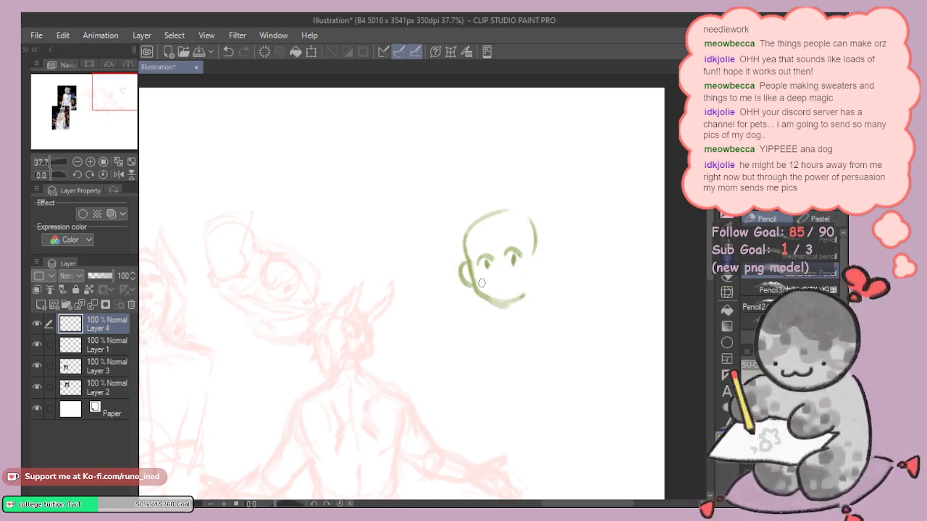
mouse_move(531, 254)
left_mouse_down()
mouse_move(543, 263)
mouse_move(534, 278)
mouse_move(496, 271)
mouse_move(524, 275)
left_mouse_up()
key("ctrl+z")
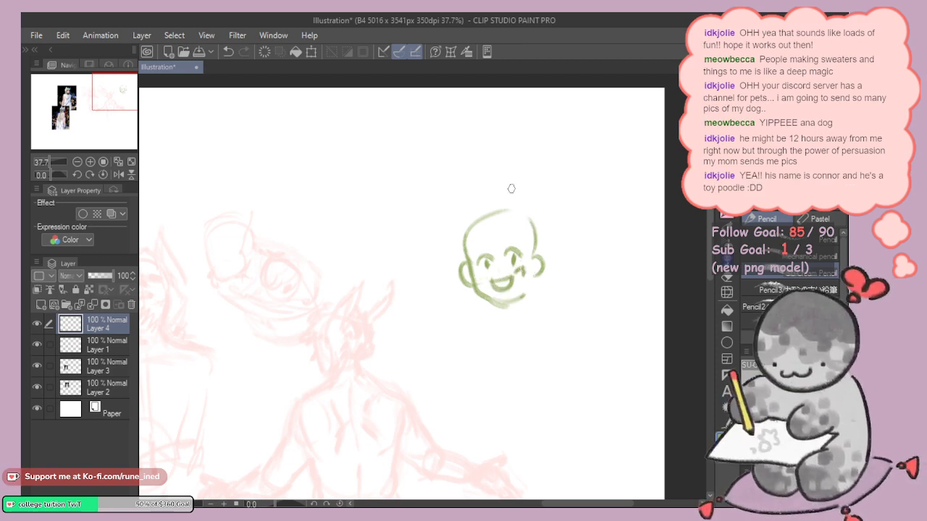
left_click_drag(441, 221, 479, 210)
key("ctrl+z")
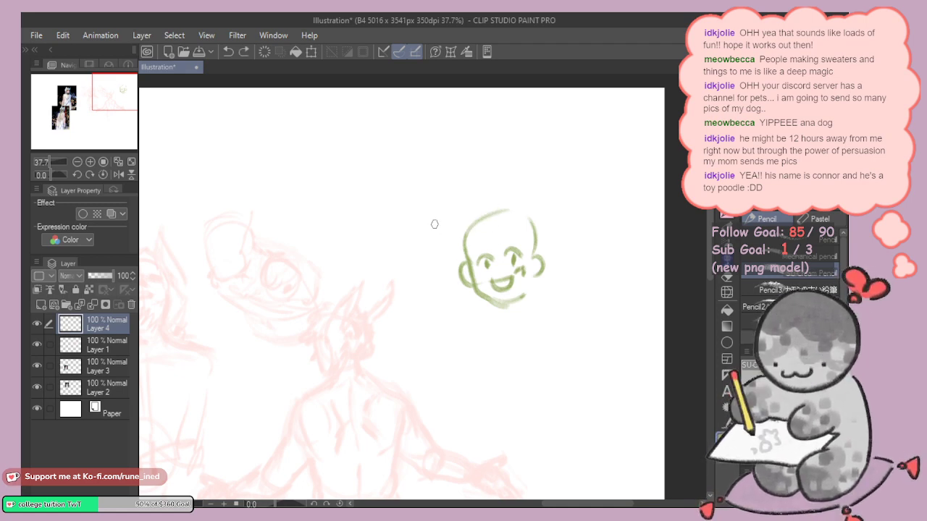
mouse_move(436, 236)
left_mouse_down()
mouse_move(509, 225)
mouse_move(565, 248)
left_mouse_up()
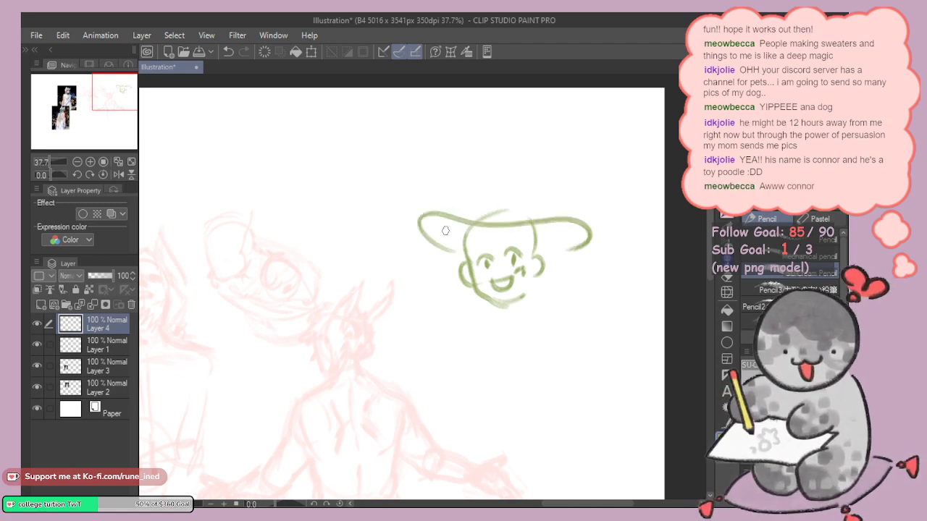
key("ctrl+z")
mouse_move(400, 249)
left_mouse_down()
mouse_move(542, 217)
mouse_move(587, 239)
left_mouse_up()
key("ctrl+z")
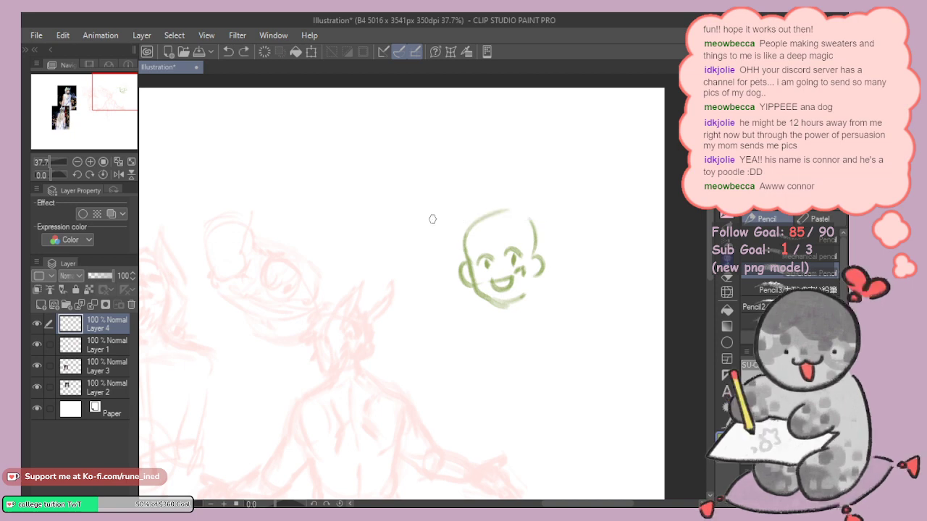
Step: Draw a wide, wavy hat brim over the green head, with a jagged-topped crown and a small detail at its base
mouse_move(460, 241)
left_mouse_down()
mouse_move(424, 190)
mouse_move(576, 242)
left_mouse_up()
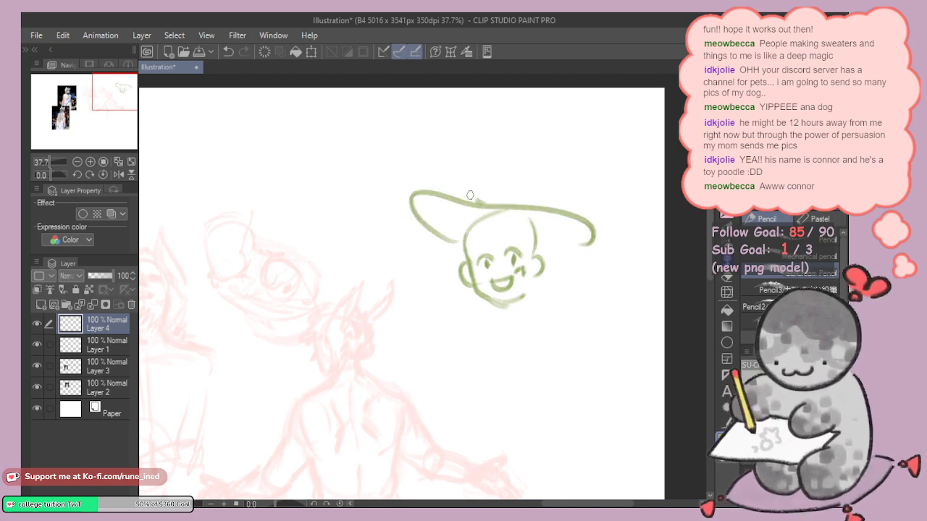
mouse_move(469, 195)
left_mouse_down()
mouse_move(499, 172)
mouse_move(532, 165)
mouse_move(555, 182)
mouse_move(557, 201)
left_mouse_up()
left_click_drag(491, 208, 509, 196)
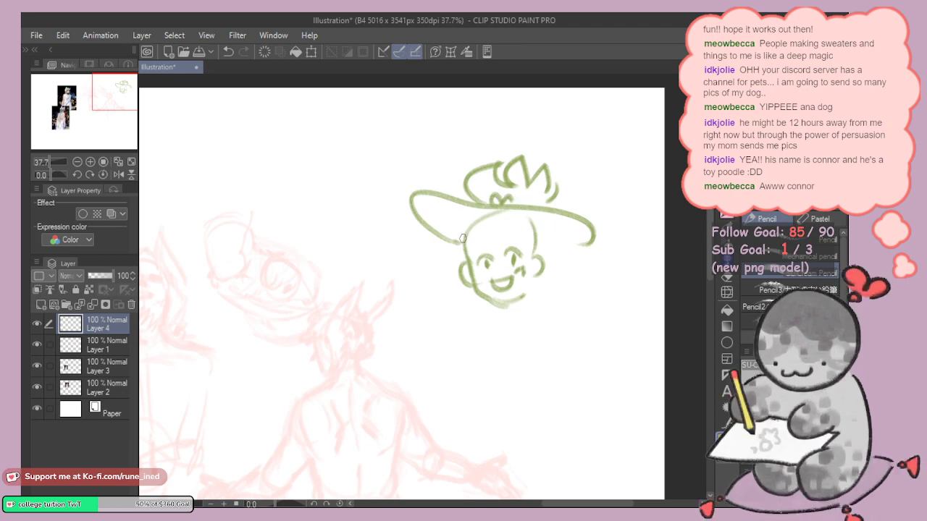
Step: Cut a jagged notch into the right end of the hat brim and darken the arc across the top of the head
left_click_drag(410, 193, 449, 193)
key("ctrl+z")
key("ctrl+z")
mouse_move(578, 219)
left_mouse_down()
mouse_move(557, 230)
mouse_move(590, 226)
left_mouse_up()
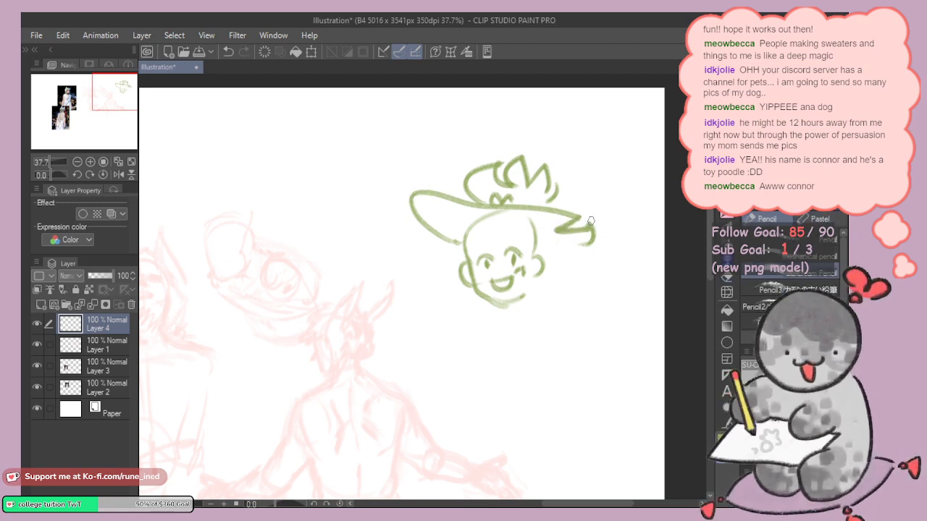
mouse_move(446, 236)
left_mouse_down()
mouse_move(482, 215)
mouse_move(532, 230)
left_mouse_up()
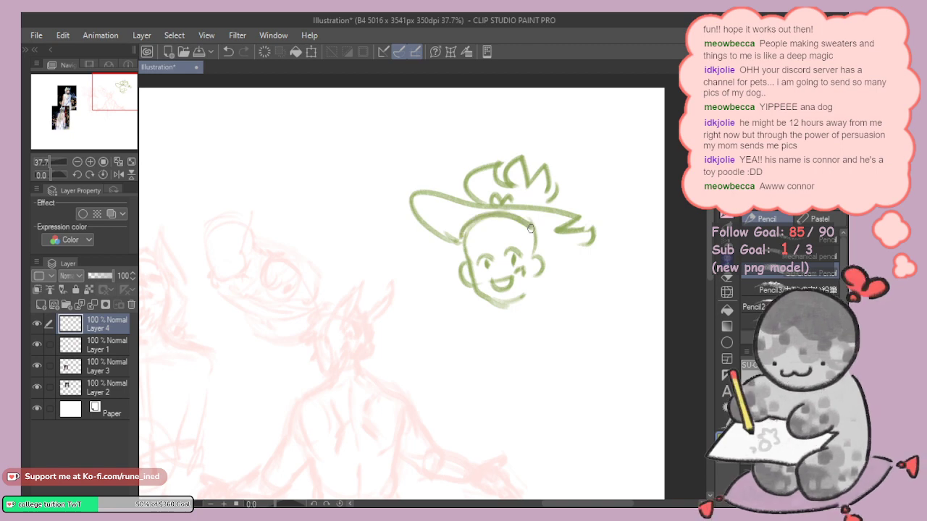
Step: Draw parted hair strands under the hat brim, framing both sides of the green doodle's face
key("ctrl+z")
mouse_move(472, 219)
left_mouse_down()
mouse_move(521, 223)
mouse_move(507, 238)
mouse_move(528, 234)
mouse_move(521, 248)
mouse_move(513, 229)
mouse_move(552, 235)
mouse_move(532, 240)
mouse_move(539, 246)
mouse_move(455, 239)
mouse_move(468, 222)
mouse_move(441, 247)
mouse_move(470, 241)
left_mouse_up()
key("ctrl+z")
key("ctrl+z")
mouse_move(478, 227)
left_mouse_down()
mouse_move(470, 257)
mouse_move(442, 253)
mouse_move(455, 253)
left_mouse_up()
key("ctrl+z")
key("ctrl+z")
key("ctrl+z")
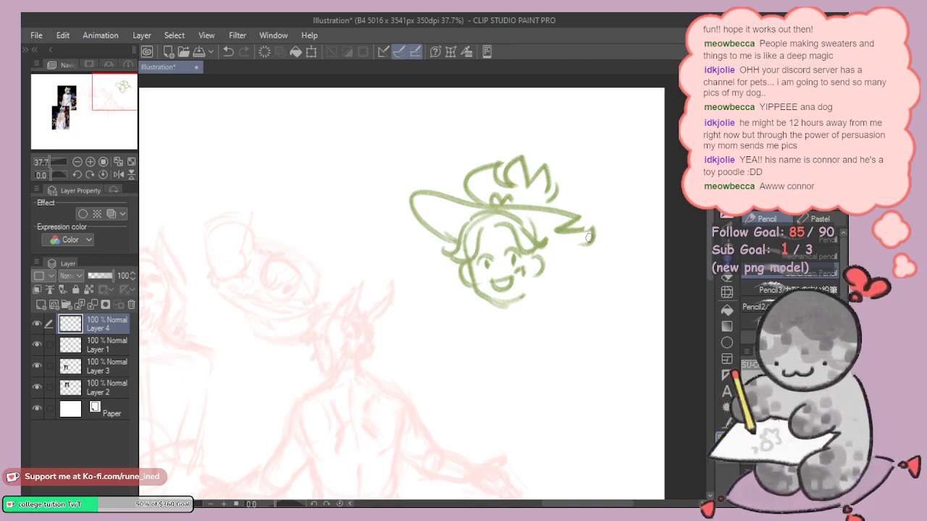
Step: Hang small beaded charms from both ends of the hat brim and add a long straight vertical line beside the right ear
key("ctrl+z")
mouse_move(427, 205)
left_mouse_down()
mouse_move(464, 216)
mouse_move(430, 280)
left_mouse_up()
key("ctrl+z")
mouse_move(425, 222)
left_mouse_down()
mouse_move(422, 273)
mouse_move(438, 279)
left_mouse_up()
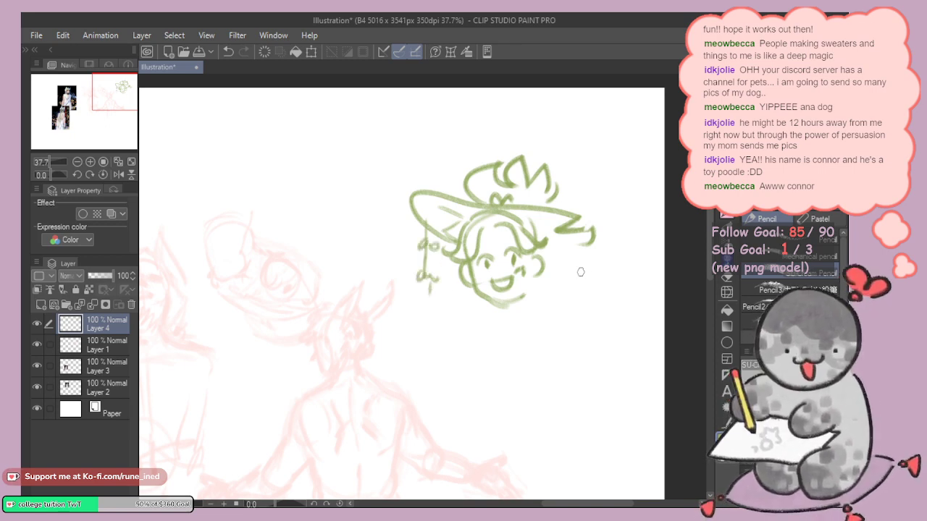
mouse_move(568, 245)
left_mouse_down()
mouse_move(569, 308)
mouse_move(562, 266)
mouse_move(560, 278)
mouse_move(580, 308)
mouse_move(582, 337)
left_mouse_up()
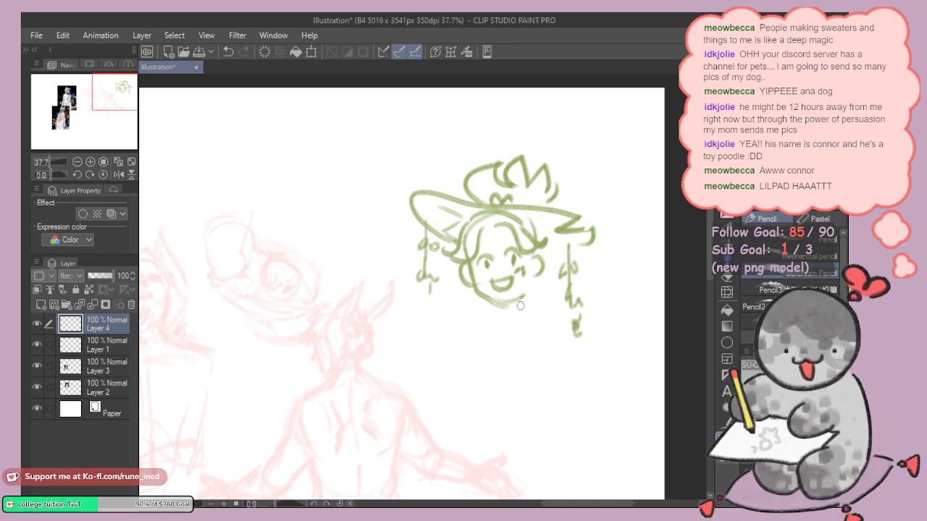
left_click_drag(550, 252, 551, 365)
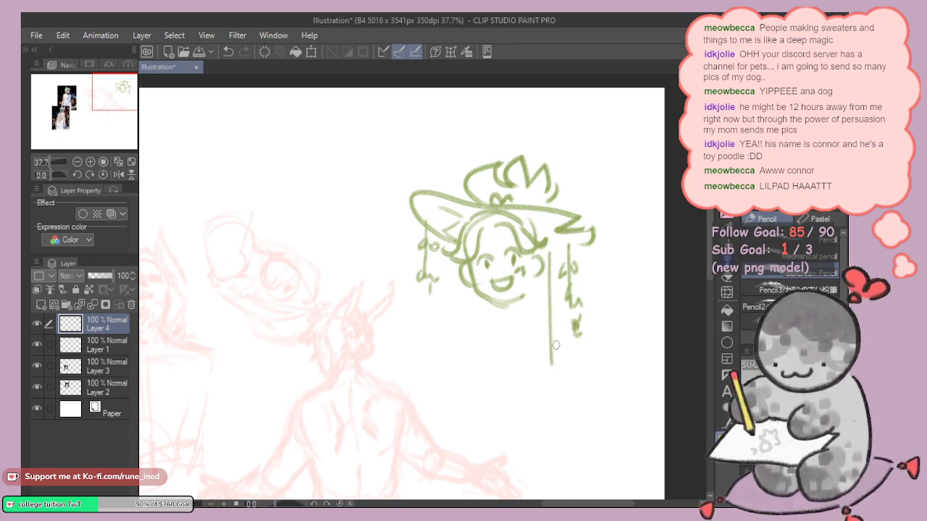
Step: Draw the green doodle's neck flowing into short shoulder lines and add a small nose above the mouth
mouse_move(502, 311)
left_mouse_down()
mouse_move(480, 335)
mouse_move(469, 331)
mouse_move(484, 330)
left_mouse_up()
key("ctrl+z")
left_click_drag(527, 298, 542, 312)
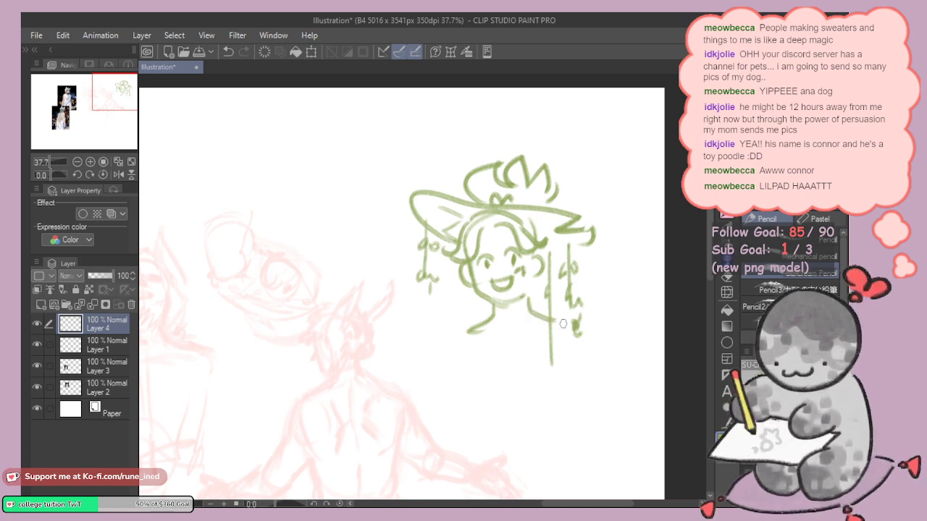
left_click_drag(466, 330, 444, 351)
key("ctrl+z")
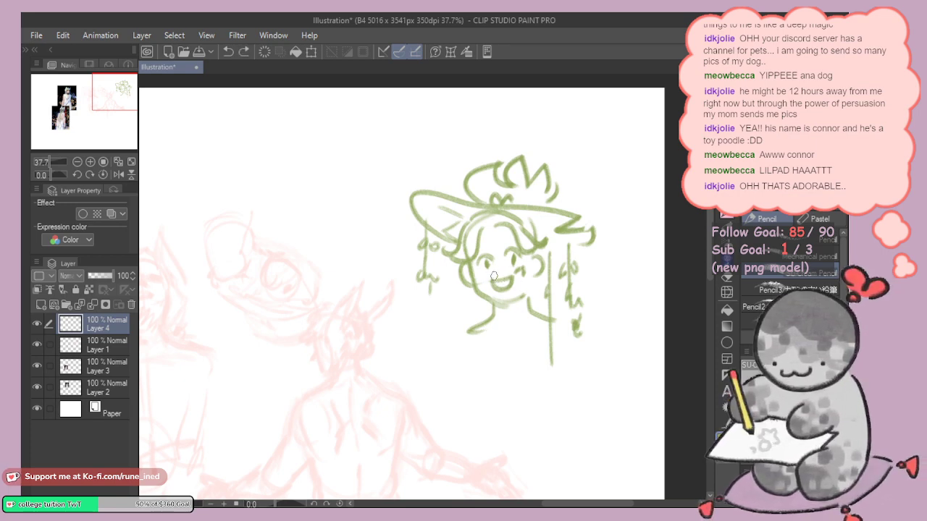
left_click_drag(496, 264, 501, 275)
key("ctrl+z")
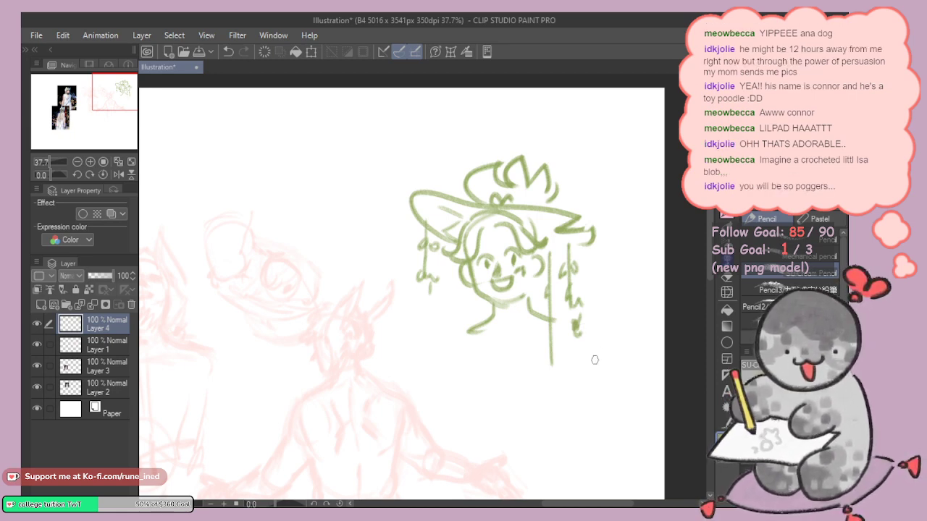
mouse_move(326, 210)
left_mouse_down()
mouse_move(334, 184)
mouse_move(363, 185)
mouse_move(369, 201)
mouse_move(352, 215)
mouse_move(332, 210)
mouse_move(341, 249)
left_mouse_up()
key("ctrl+z")
mouse_move(325, 216)
left_mouse_down()
mouse_move(331, 241)
mouse_move(352, 240)
mouse_move(330, 229)
mouse_move(334, 244)
mouse_move(344, 237)
mouse_move(326, 233)
mouse_move(337, 246)
mouse_move(364, 228)
left_mouse_up()
key("ctrl+z")
key("ctrl+z")
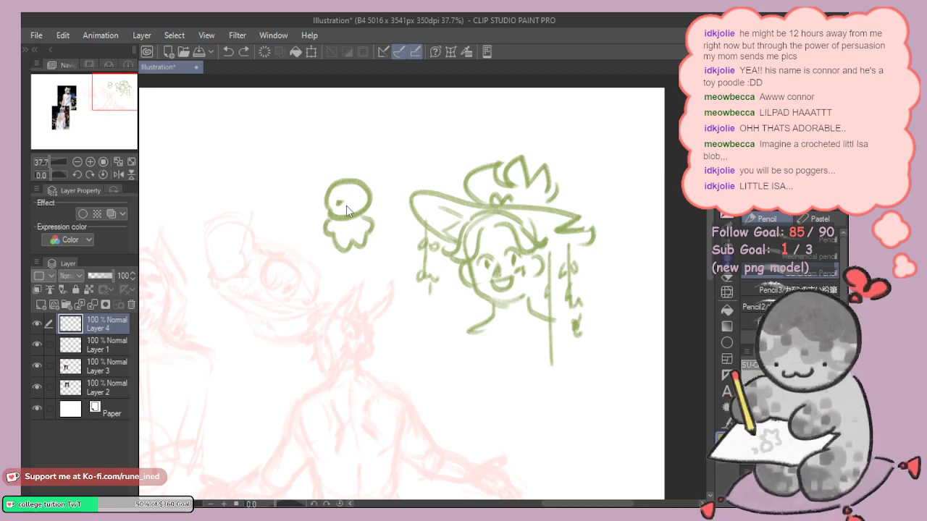
key("e")
mouse_move(322, 250)
left_mouse_down()
mouse_move(364, 226)
mouse_move(323, 241)
mouse_move(316, 234)
mouse_move(332, 215)
mouse_move(332, 178)
mouse_move(353, 236)
left_mouse_up()
key("p")
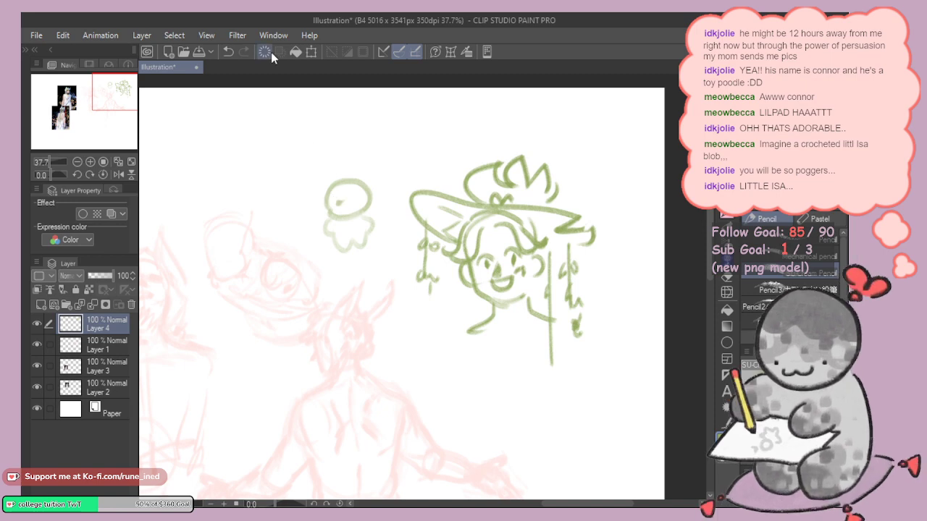
key("m")
left_click_drag(317, 142, 335, 152)
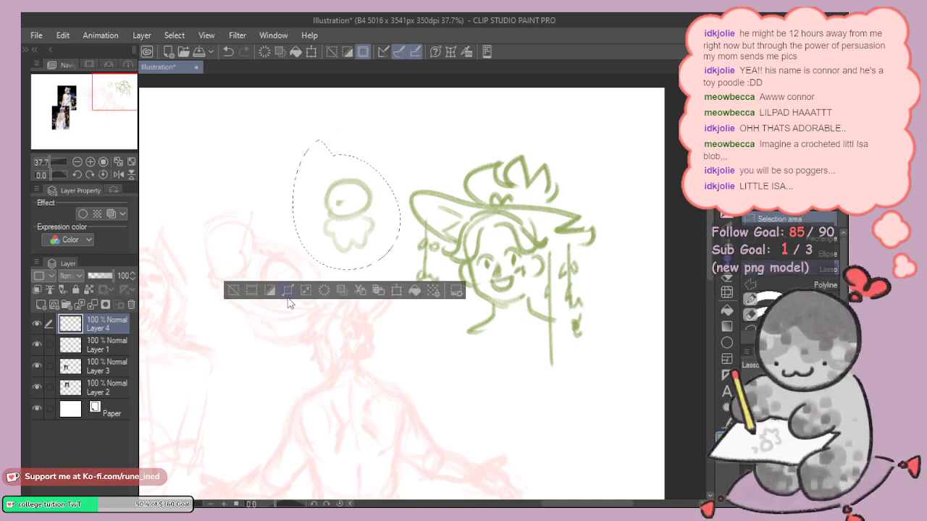
left_click(341, 291)
left_click(233, 290)
Step: Draw a tiny round-headed blob character left of the hat, with a simple face, scalloped body, heart-shaped bow and accent marks
key("p")
mouse_move(341, 210)
left_mouse_down()
mouse_move(372, 181)
mouse_move(335, 215)
mouse_move(355, 221)
mouse_move(347, 218)
mouse_move(370, 210)
mouse_move(346, 205)
mouse_move(356, 208)
left_mouse_up()
key("ctrl+z")
key("ctrl+z")
key("ctrl+z")
key("ctrl+z")
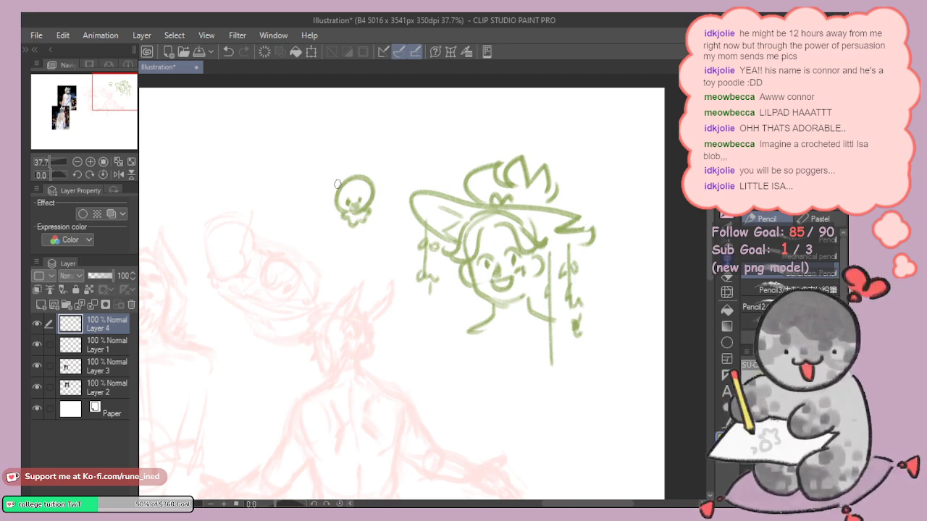
mouse_move(336, 184)
left_mouse_down()
mouse_move(338, 165)
mouse_move(343, 181)
left_mouse_up()
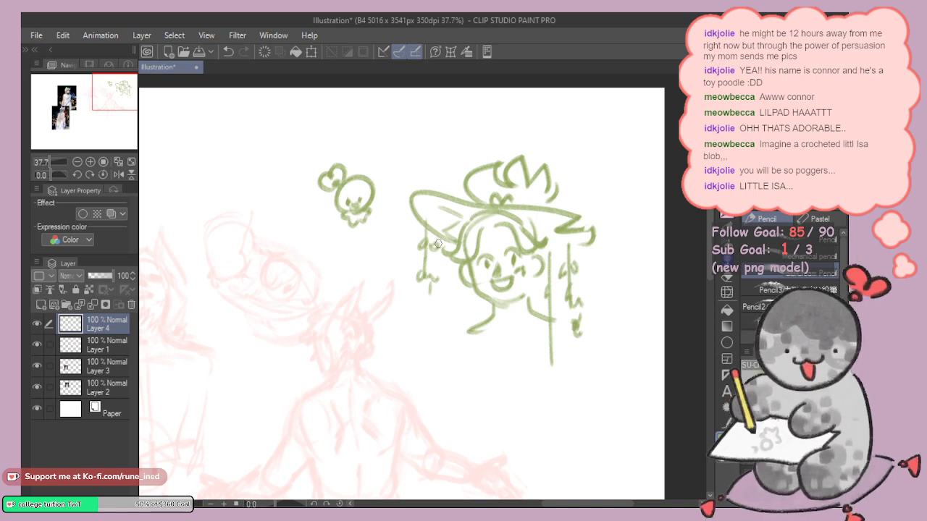
left_click_drag(397, 163, 384, 177)
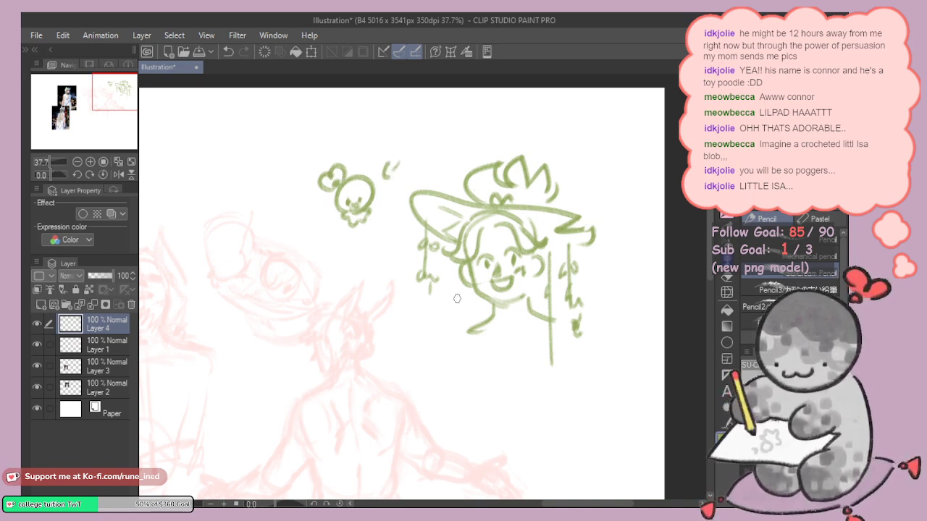
Step: Draw a long looped braid hanging from each side of the green doodle's head
mouse_move(469, 297)
left_mouse_down()
mouse_move(450, 327)
mouse_move(440, 320)
mouse_move(475, 317)
mouse_move(473, 297)
mouse_move(481, 302)
mouse_move(472, 373)
left_mouse_up()
key("ctrl+z")
key("ctrl+z")
key("ctrl+z")
key("ctrl+z")
mouse_move(540, 295)
left_mouse_down()
mouse_move(529, 331)
mouse_move(536, 362)
left_mouse_up()
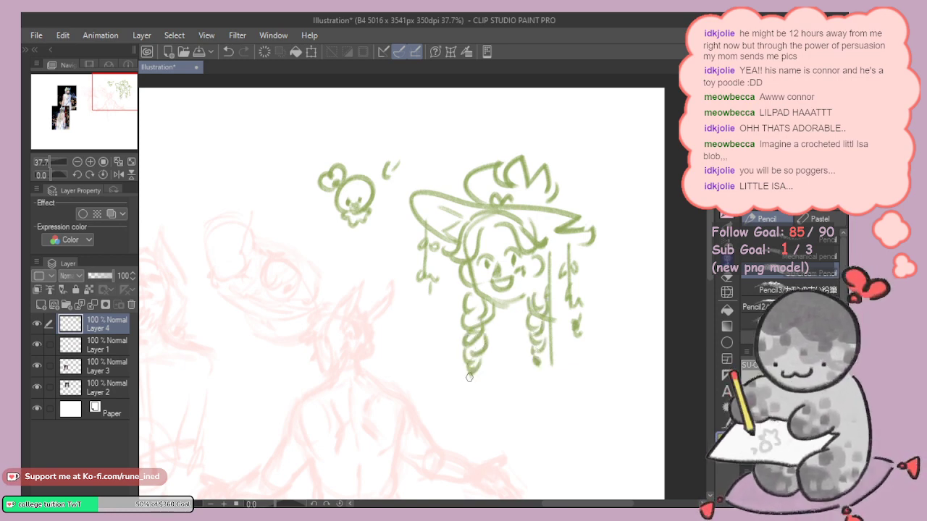
Step: Finish both braids with small bow-shaped ends
mouse_move(470, 377)
left_mouse_down()
mouse_move(484, 390)
mouse_move(479, 376)
left_mouse_up()
key("ctrl+z")
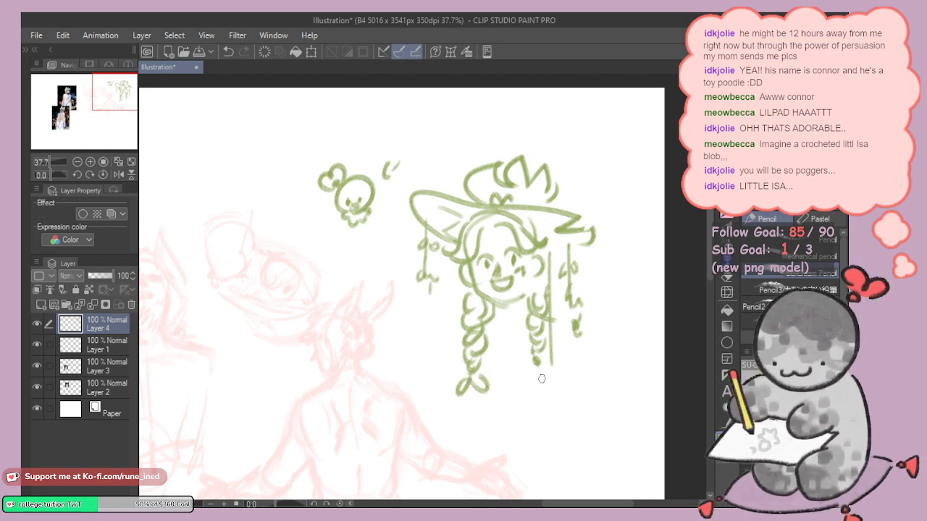
mouse_move(542, 379)
left_mouse_down()
mouse_move(534, 391)
mouse_move(552, 370)
left_mouse_up()
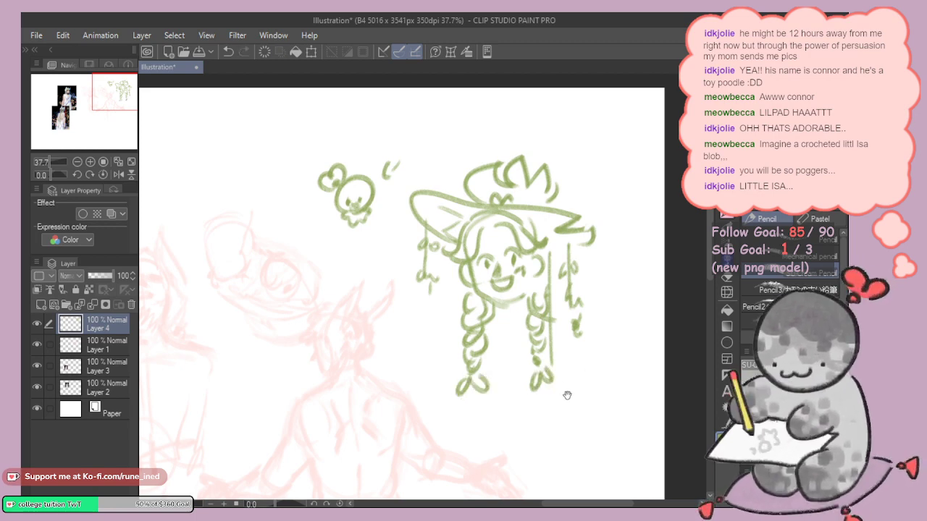
Step: Return to Layer 1 and rough in the back-view figure's hips, buttocks and upper thighs below the waistband
scroll(546, 333, "down", 3)
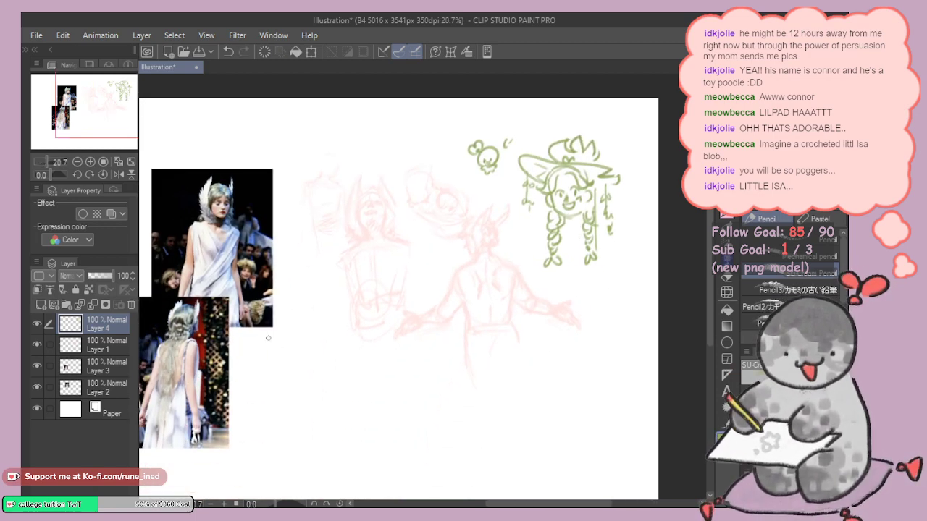
left_click(93, 348)
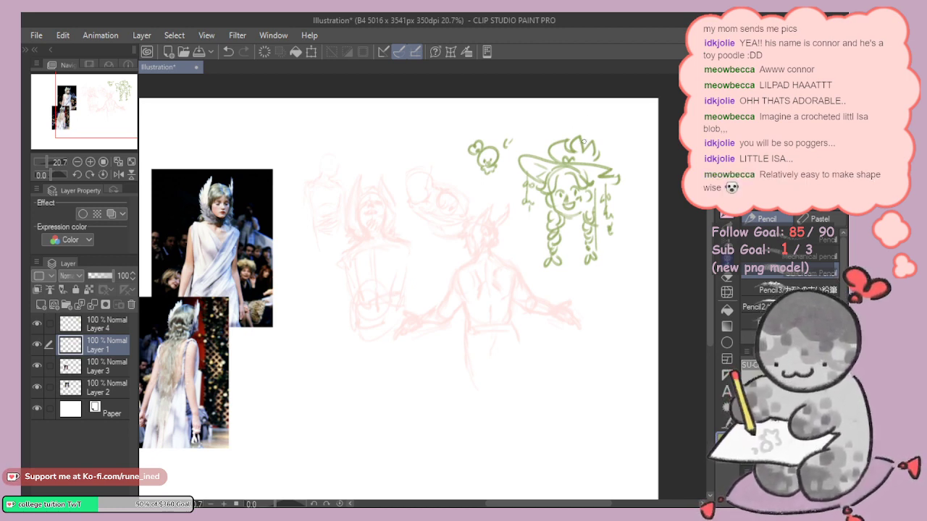
left_click_drag(526, 339, 543, 291)
left_click_drag(534, 288, 525, 325)
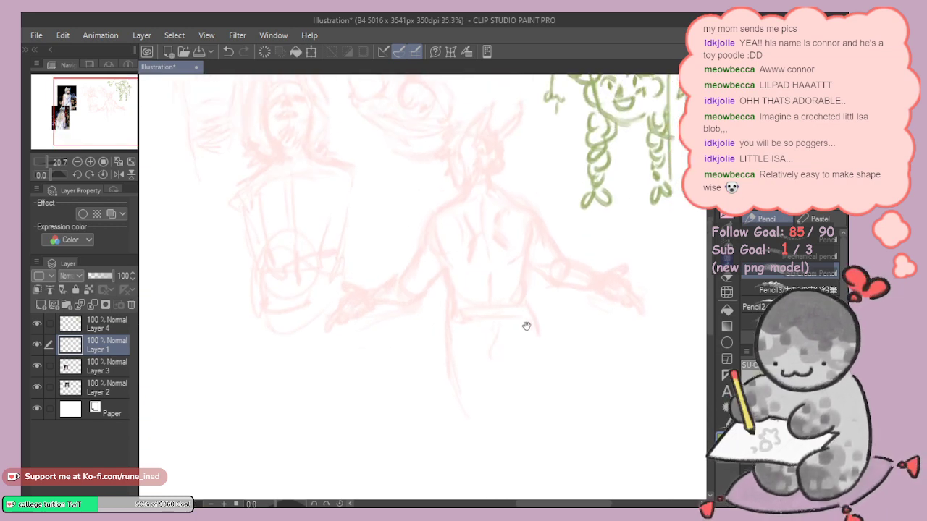
mouse_move(451, 267)
left_mouse_down()
mouse_move(462, 324)
mouse_move(501, 360)
left_mouse_up()
key("ctrl+z")
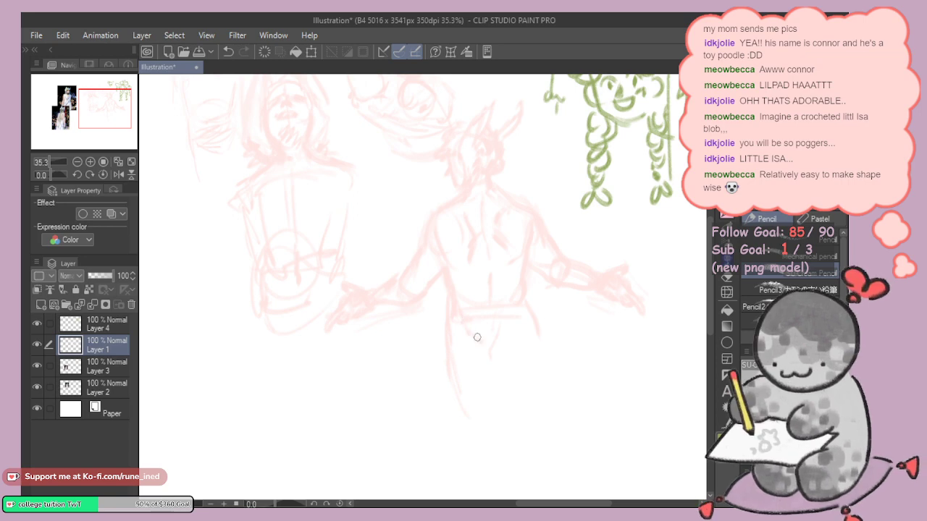
key("e")
key("p")
mouse_move(500, 323)
left_mouse_down()
mouse_move(510, 346)
mouse_move(498, 362)
mouse_move(489, 358)
mouse_move(540, 372)
left_mouse_up()
left_click_drag(540, 339, 553, 383)
mouse_move(453, 374)
left_mouse_down()
mouse_move(461, 414)
mouse_move(487, 383)
mouse_move(474, 368)
mouse_move(491, 355)
mouse_move(533, 366)
mouse_move(511, 376)
mouse_move(550, 392)
left_mouse_up()
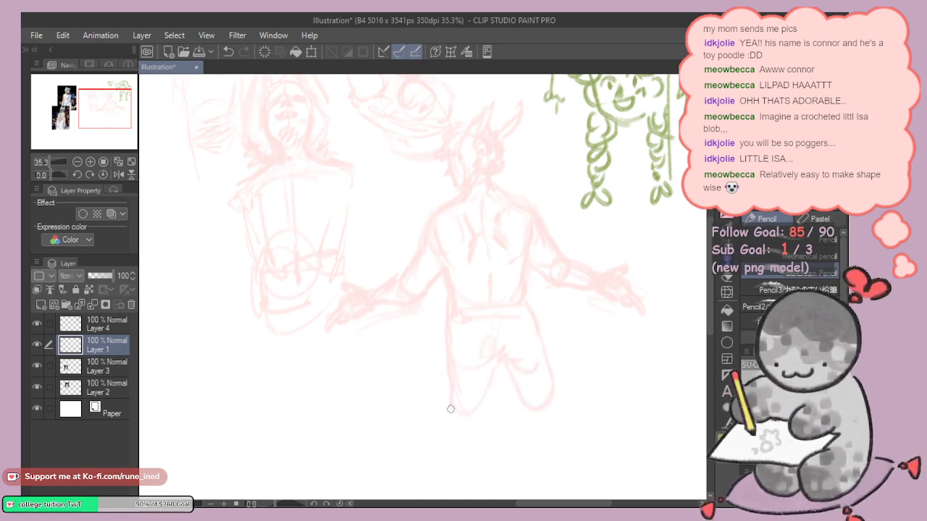
Step: Add a stroke on the left thigh and soften the hip construction lines with the kneaded eraser
left_click_drag(464, 369, 468, 340)
key("e")
mouse_move(470, 306)
left_mouse_down()
mouse_move(508, 370)
mouse_move(510, 352)
left_mouse_up()
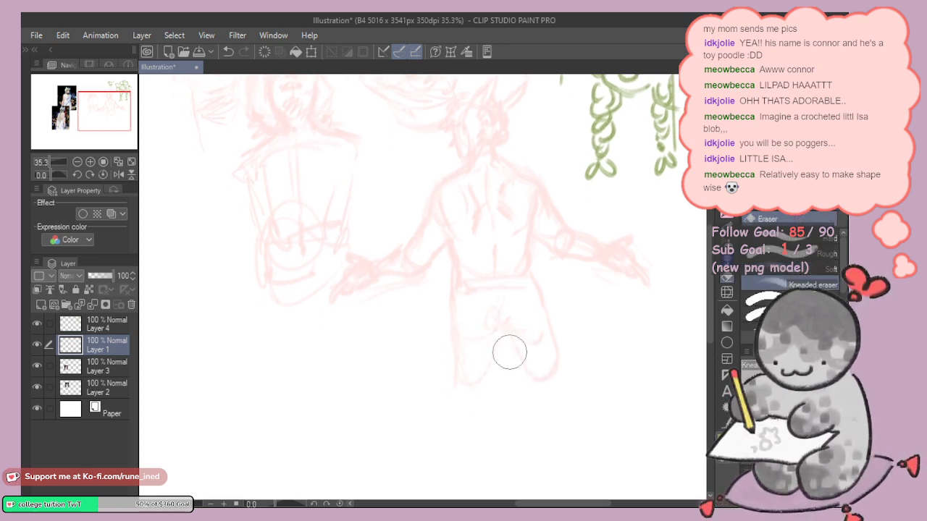
Step: Redraw both thighs of the back-view figure longer and wider, with outer contours curving in toward the knees
key("p")
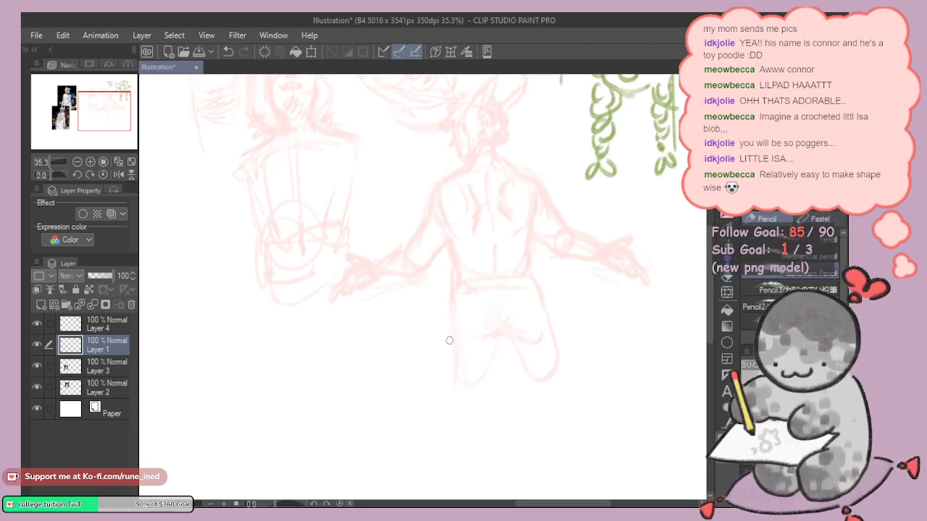
mouse_move(449, 340)
left_mouse_down()
mouse_move(449, 439)
mouse_move(458, 442)
left_mouse_up()
key("ctrl+z")
mouse_move(451, 313)
left_mouse_down()
mouse_move(449, 418)
mouse_move(435, 379)
left_mouse_up()
mouse_move(496, 342)
left_mouse_down()
mouse_move(496, 375)
mouse_move(493, 411)
left_mouse_up()
left_click_drag(475, 422, 488, 412)
left_click_drag(501, 341, 518, 388)
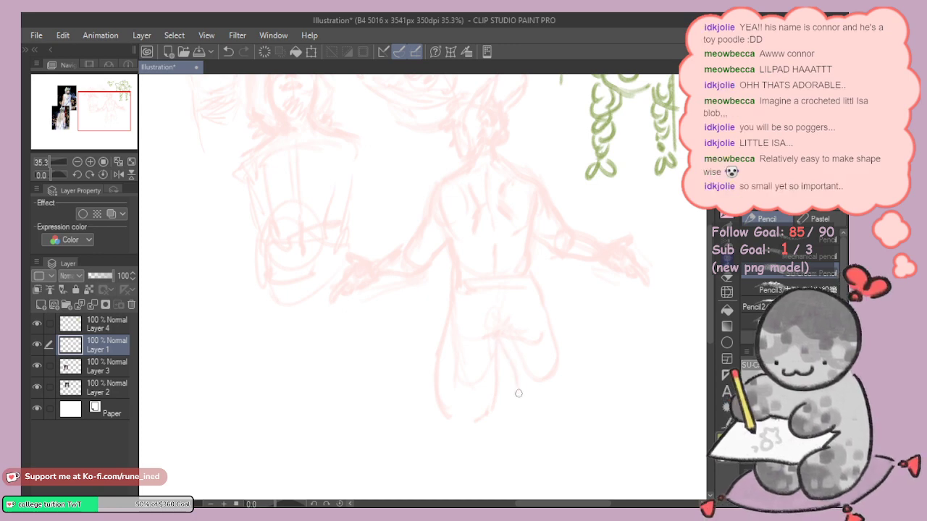
left_click_drag(562, 353, 558, 404)
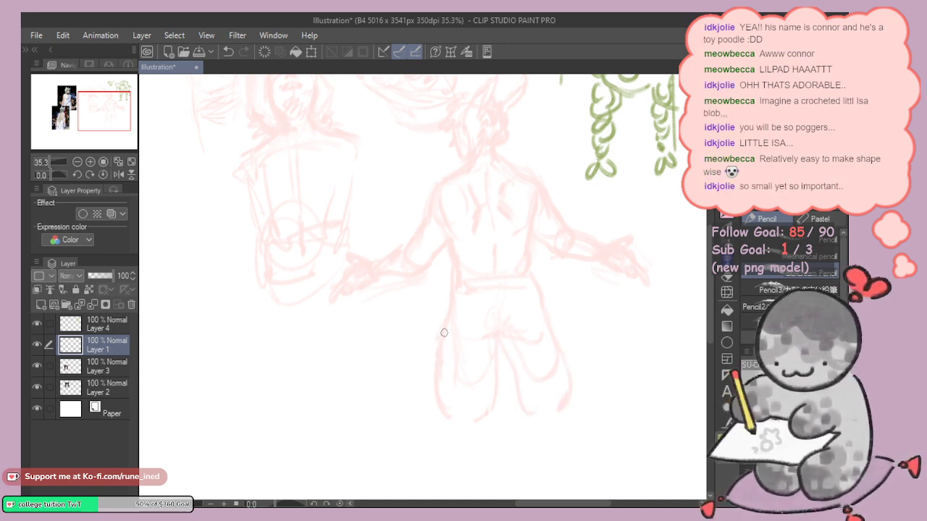
left_click_drag(448, 311, 435, 375)
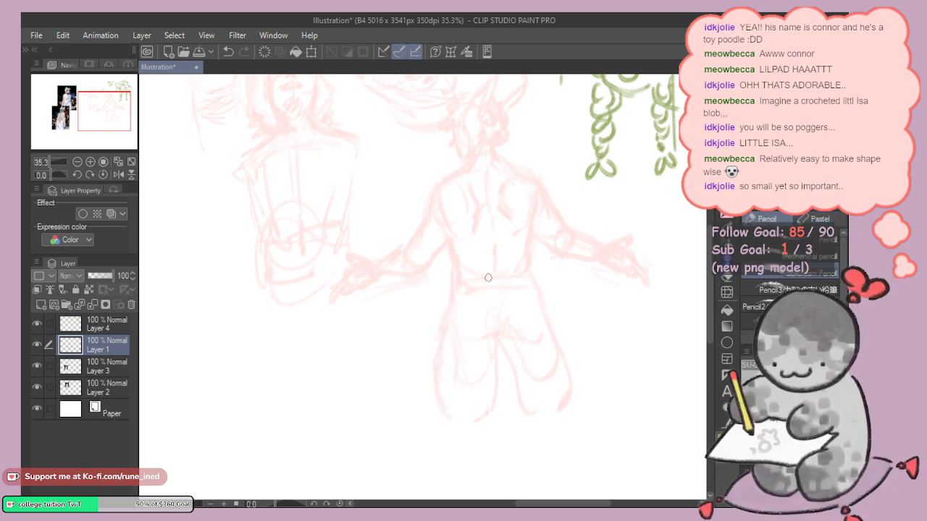
Step: Define the figure's waistband and sketch the first long vertical cloth folds hanging from it over the thighs
left_click_drag(482, 276, 523, 278)
left_click_drag(476, 297, 465, 371)
key("ctrl+z")
left_click_drag(476, 314, 462, 379)
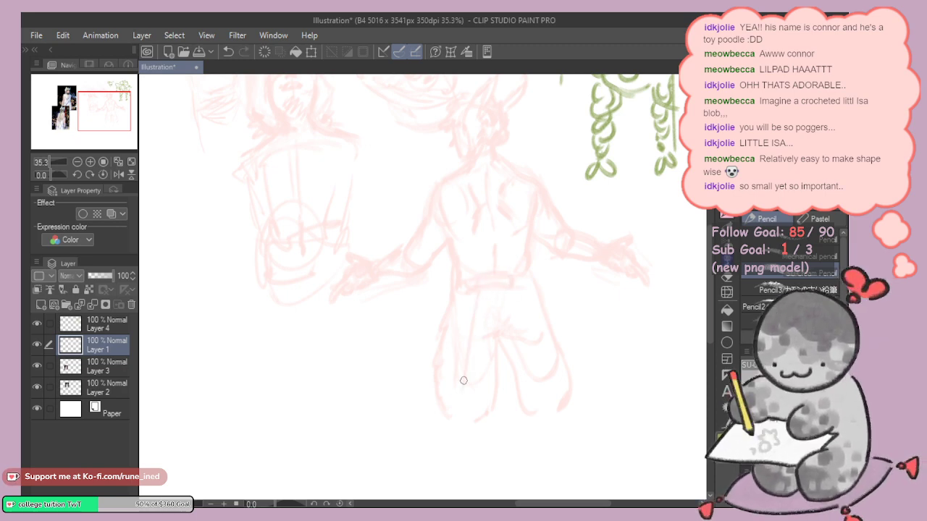
key("ctrl+z")
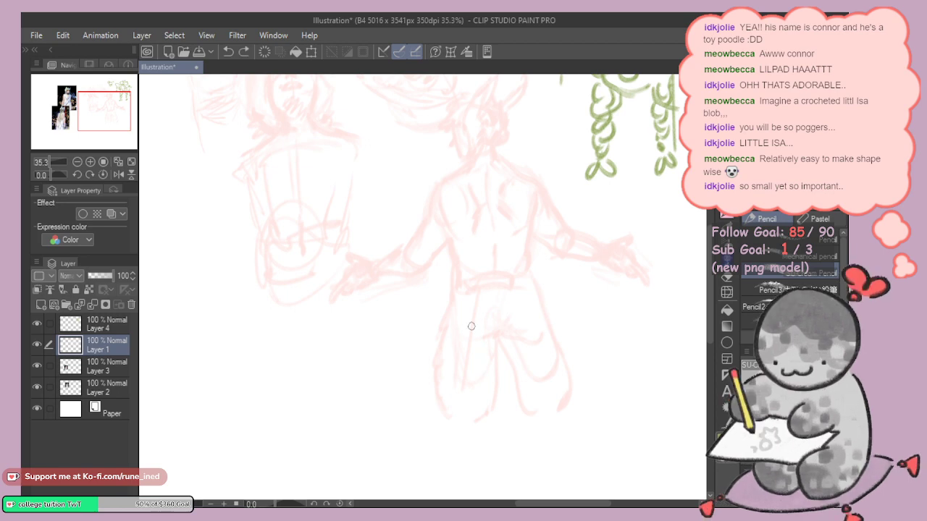
left_click_drag(475, 295, 457, 389)
left_click_drag(481, 347, 486, 447)
left_click_drag(481, 406, 487, 448)
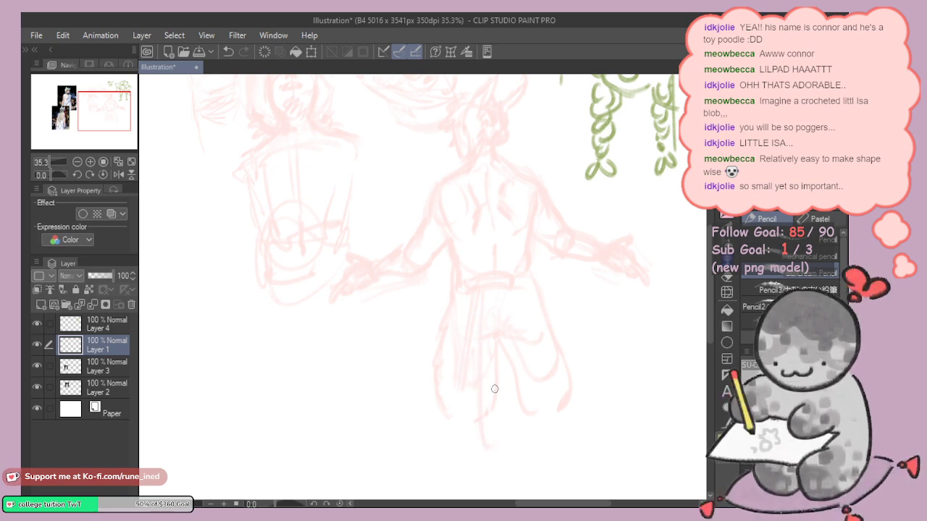
left_click_drag(494, 388, 503, 459)
left_click_drag(532, 347, 534, 398)
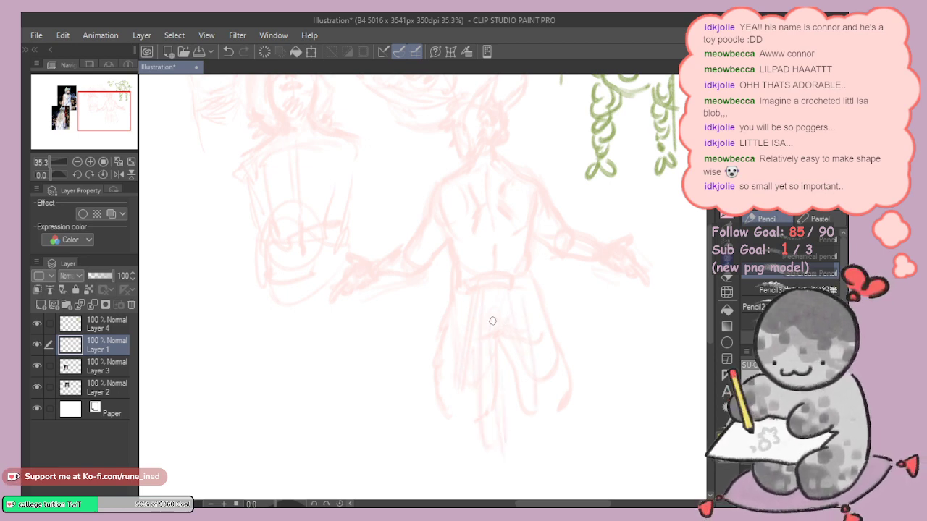
Step: Fill the cloth below the waistband with closely spaced vertical pleat lines
mouse_move(488, 301)
left_mouse_down()
mouse_move(485, 333)
mouse_move(515, 336)
left_mouse_up()
key("ctrl+z")
key("ctrl+z")
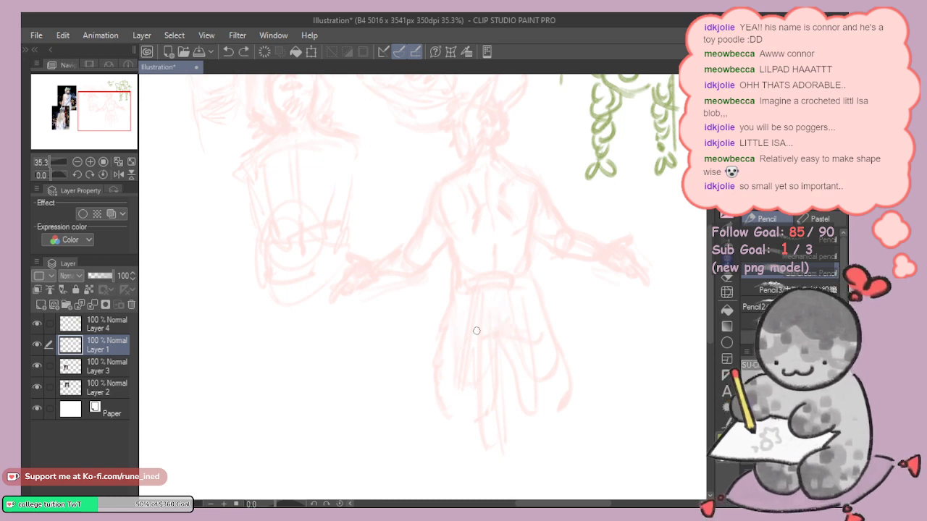
left_click_drag(470, 297, 459, 334)
key("ctrl+z")
left_click_drag(472, 285, 473, 330)
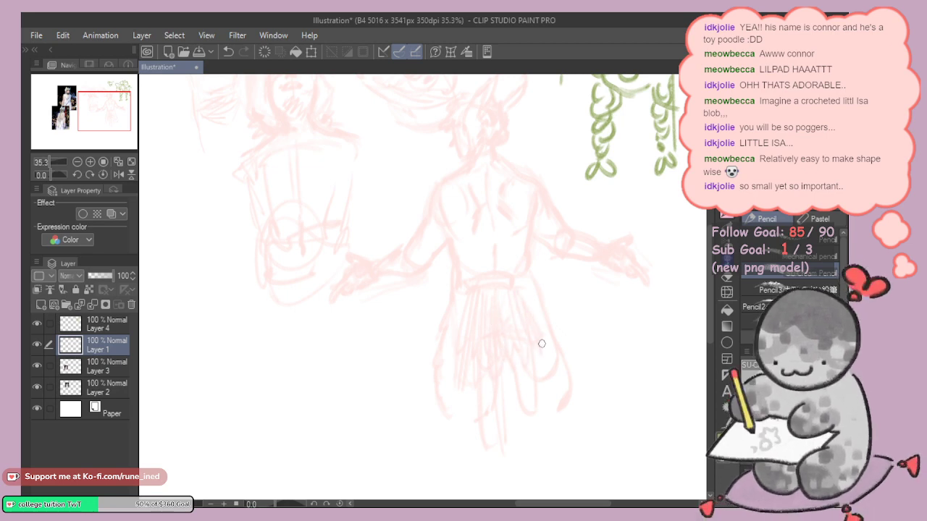
Step: Extend the pleated cloth downward between the legs with long strokes ending in pointed tips
left_click_drag(509, 467, 508, 448)
mouse_move(521, 461)
left_mouse_down()
mouse_move(520, 422)
mouse_move(530, 427)
left_mouse_up()
scroll(527, 403, "down", 1)
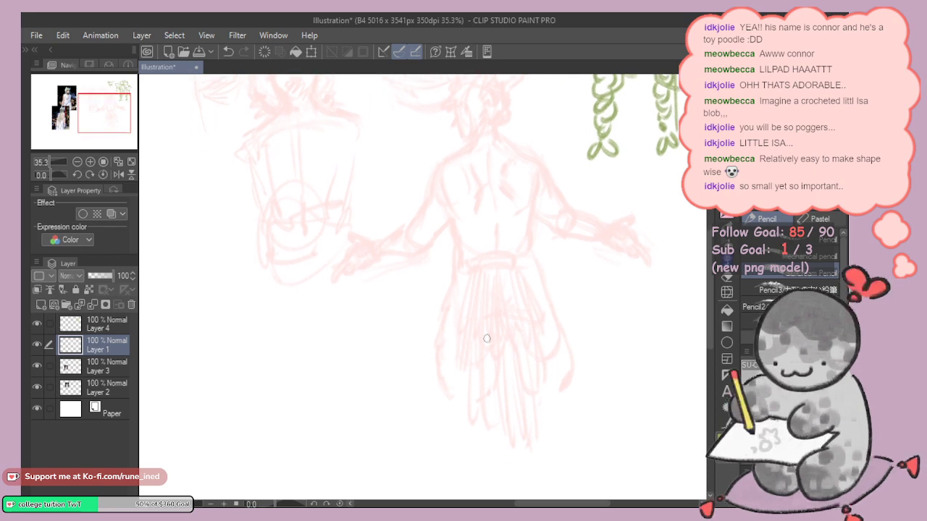
Step: Try to sketch long curves trailing outward from the lower end of the back-view figure's pleated cloth
scroll(507, 406, "down", 3)
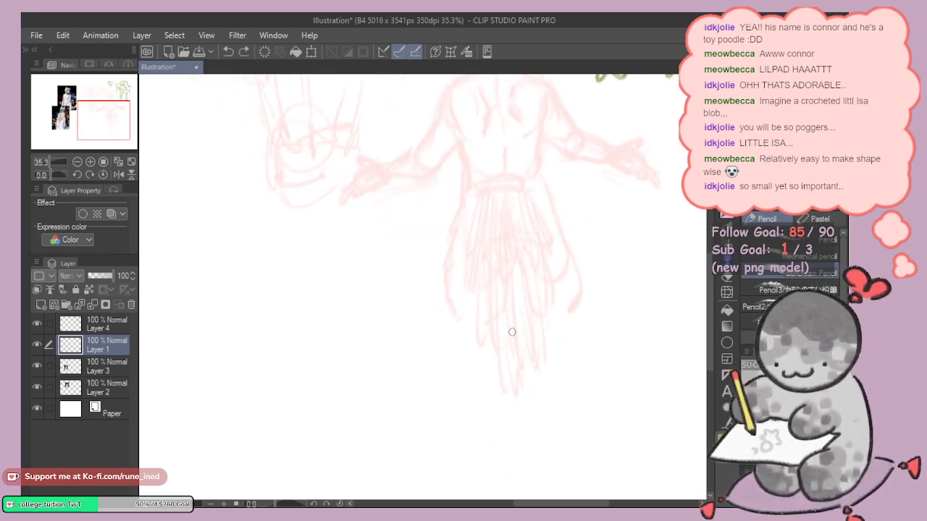
key("ctrl+z")
left_click_drag(513, 319, 641, 406)
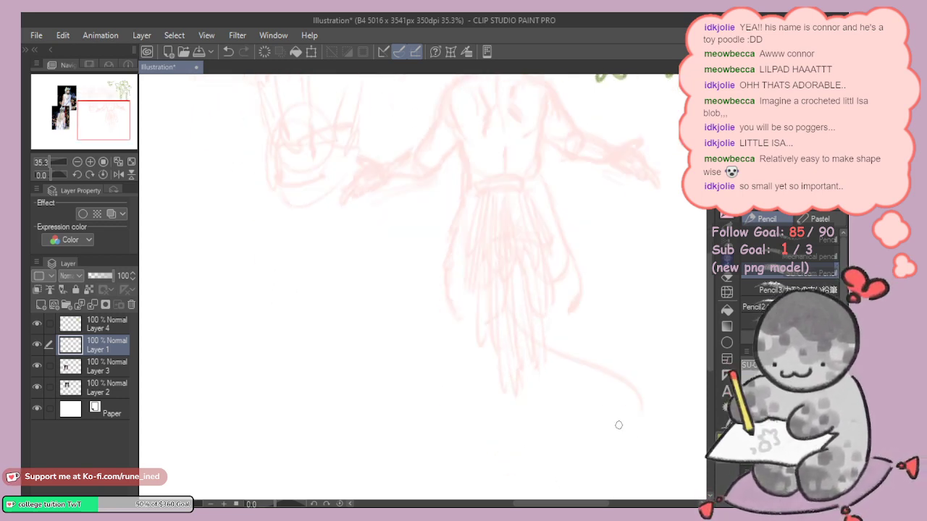
mouse_move(540, 336)
left_mouse_down()
mouse_move(655, 381)
mouse_move(658, 407)
left_mouse_up()
left_click_drag(569, 322, 550, 400)
scroll(550, 400, "up", 1)
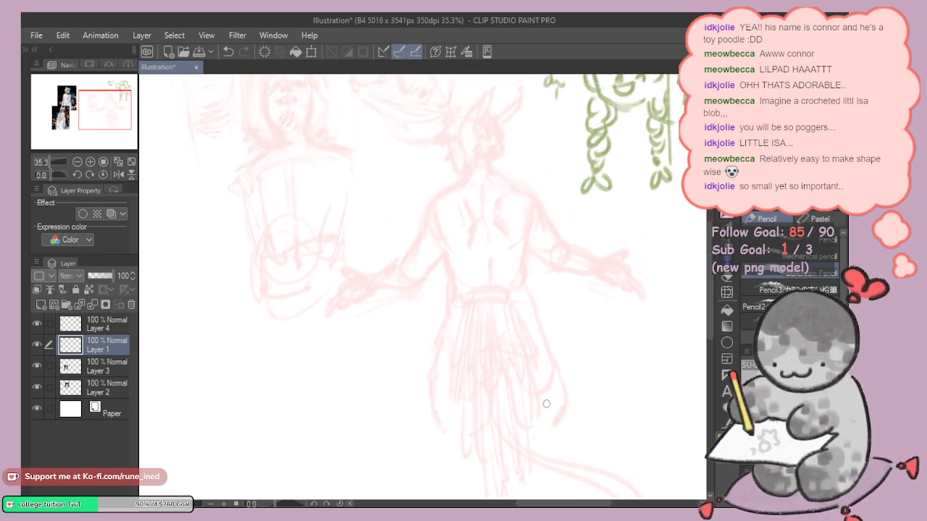
Step: Undo the trailing curves and last long cloth strokes, and erase the remaining vertical pleats over the thighs
key("ctrl+z")
key("ctrl+z")
key("ctrl+z")
key("ctrl+z")
key("ctrl+z")
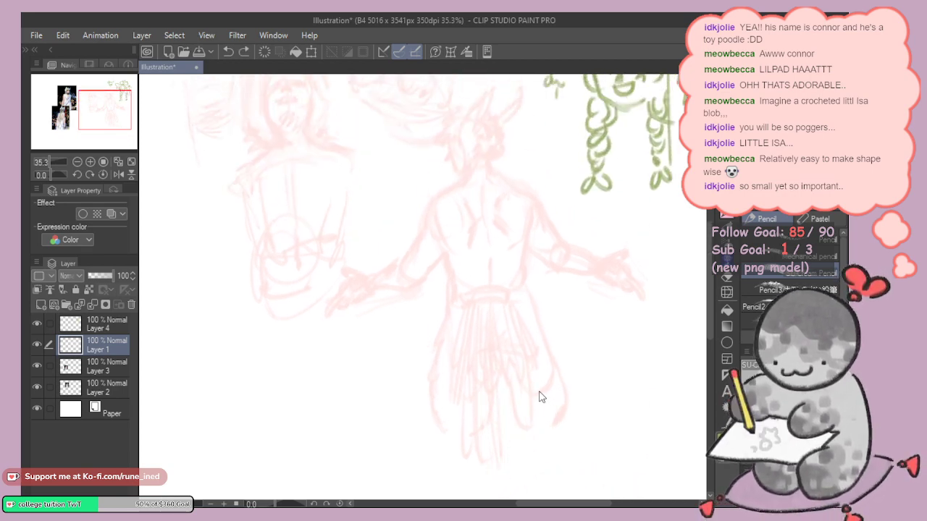
key("e")
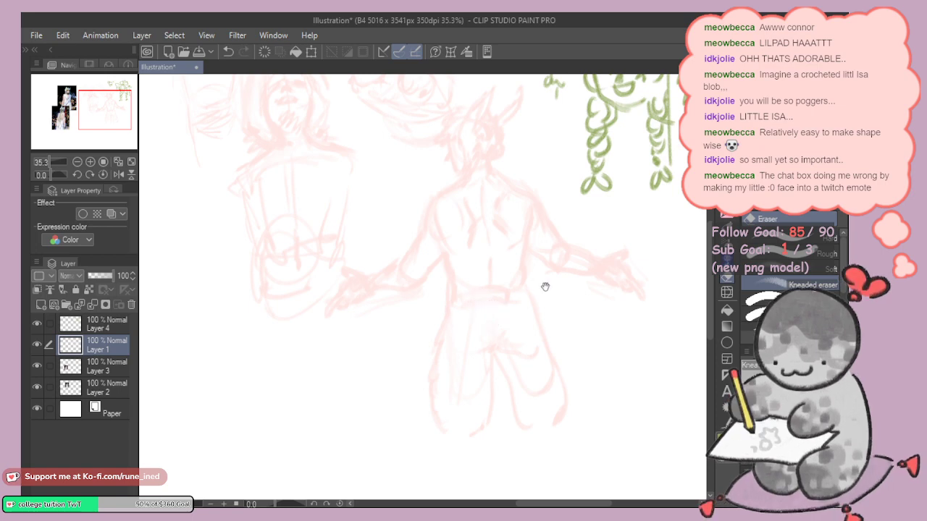
Step: Replace the waistband with short gathered folds and sketch the garment's edges down the back from shoulders to waist
key("p")
left_click_drag(486, 331, 492, 314)
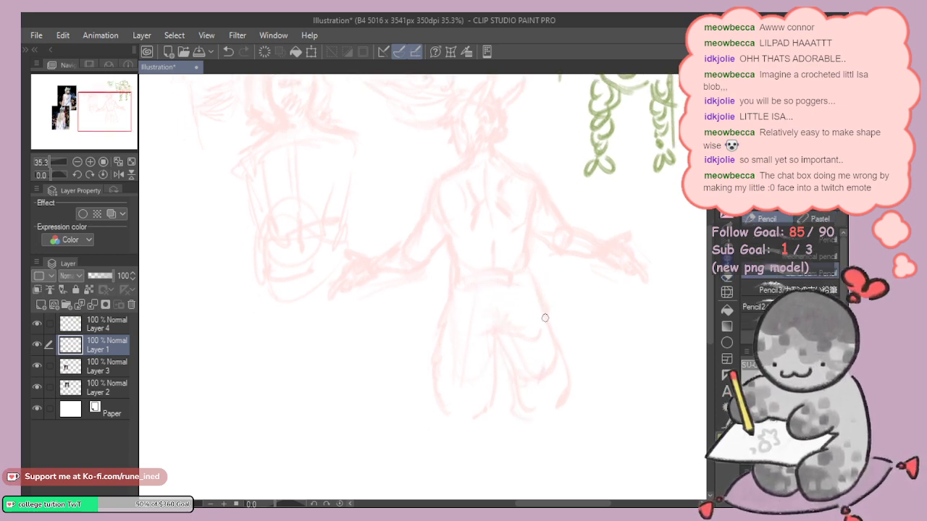
scroll(542, 316, "up", 2)
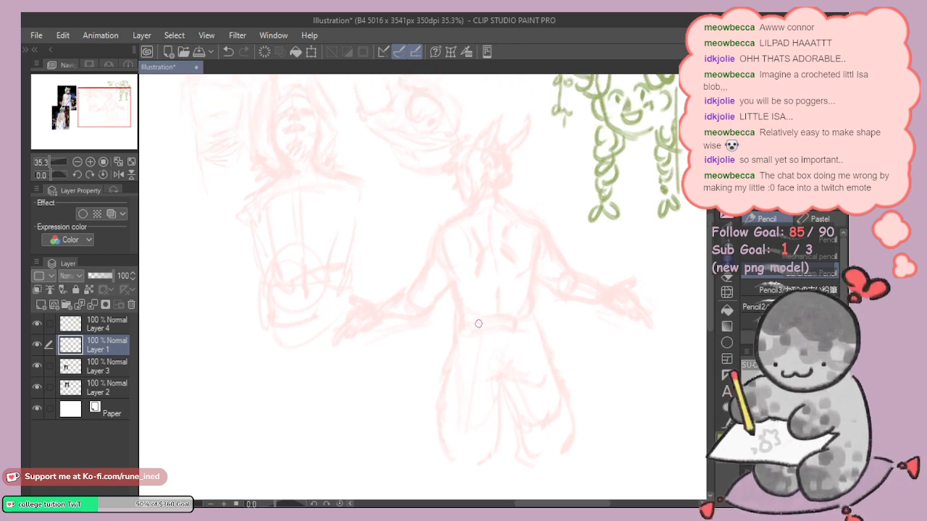
key("ctrl+z")
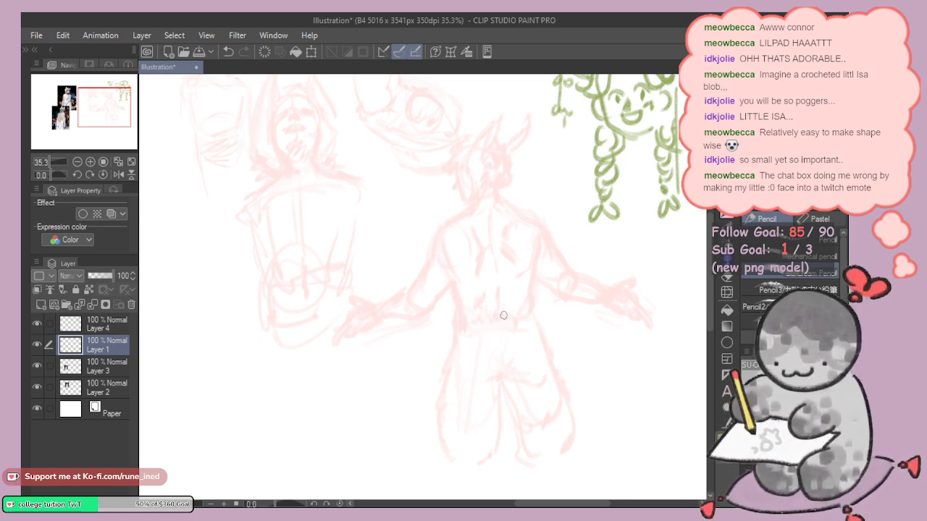
left_click_drag(545, 379, 540, 391)
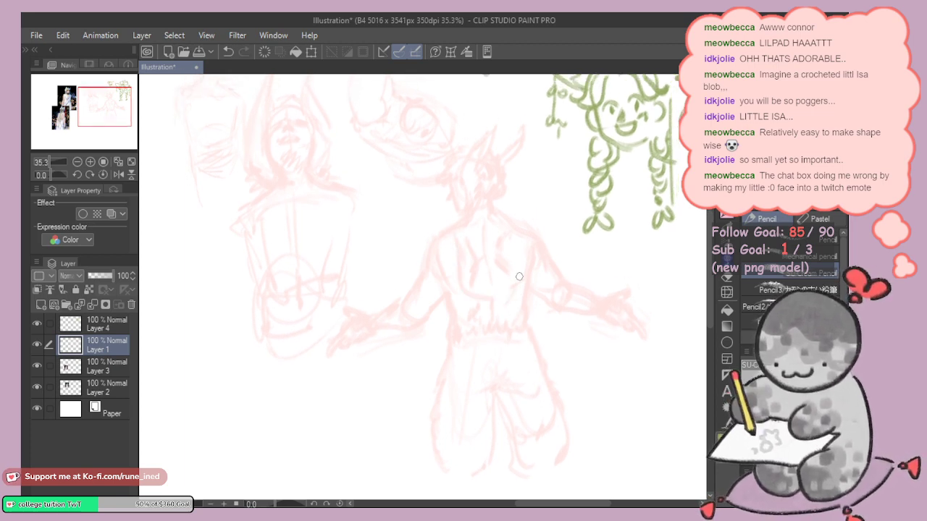
left_click_drag(456, 243, 471, 288)
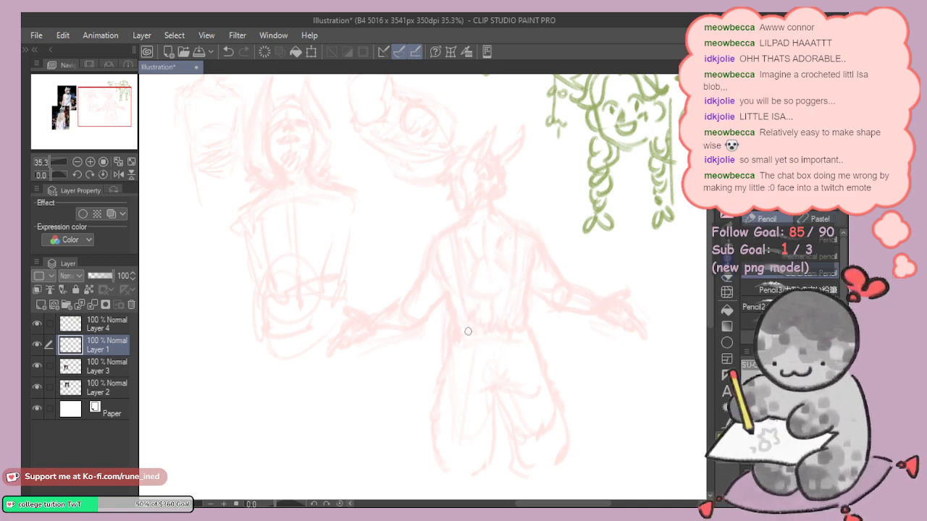
Step: Move the back-view runway photo on Layer 3 beside the back-view figure and make Layer 1 active again
mouse_move(447, 356)
left_mouse_down()
mouse_move(531, 288)
mouse_move(623, 279)
mouse_move(639, 296)
left_mouse_up()
key("ctrl+z")
key("ctrl+z")
key("ctrl+z")
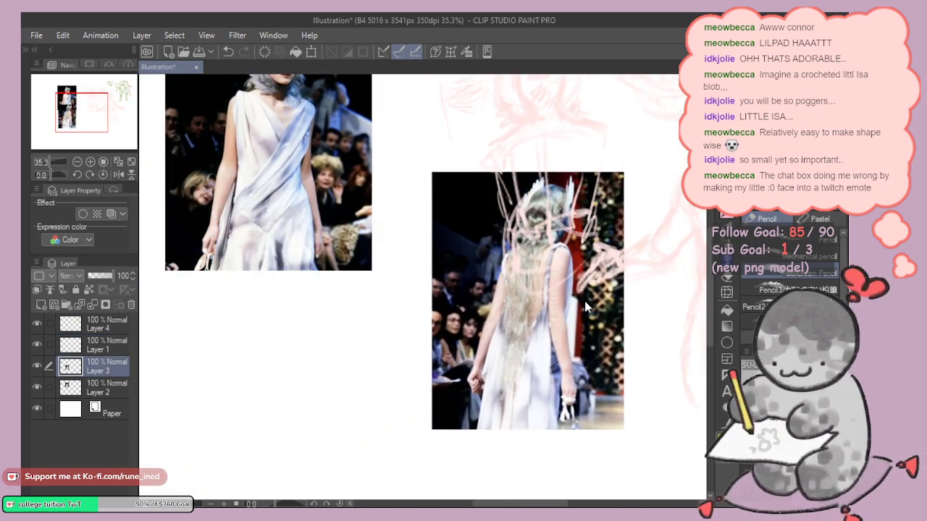
key("ctrl+z")
mouse_move(561, 298)
left_mouse_down()
mouse_move(385, 305)
mouse_move(414, 385)
mouse_move(470, 315)
mouse_move(439, 325)
left_mouse_up()
left_click_drag(465, 178, 495, 180)
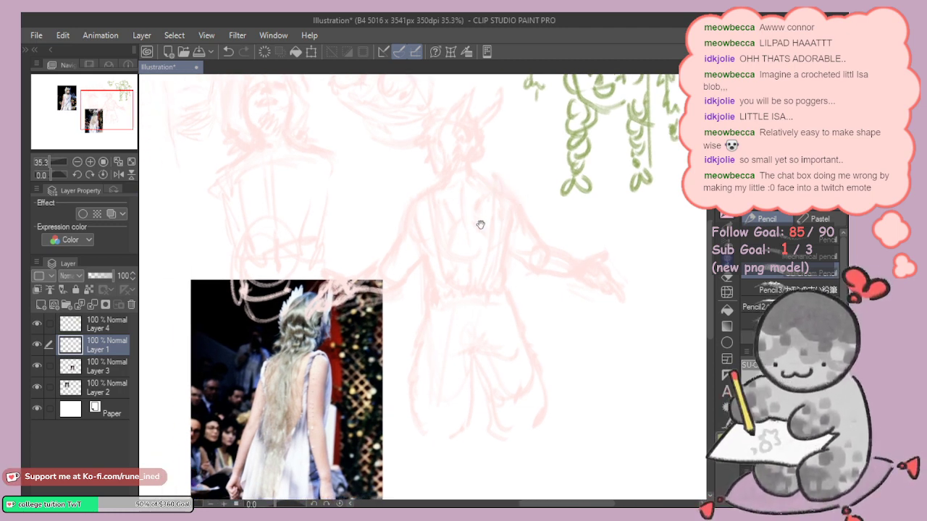
mouse_move(480, 225)
left_mouse_down()
mouse_move(516, 236)
mouse_move(480, 244)
mouse_move(470, 219)
mouse_move(517, 226)
mouse_move(546, 208)
left_mouse_up()
left_click_drag(346, 362, 264, 356)
left_click(106, 345)
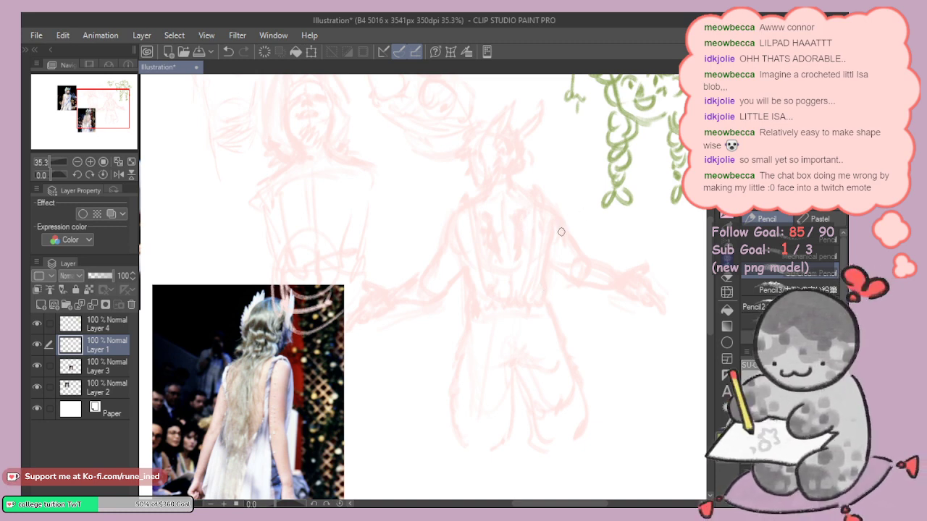
Step: Clean up the garment's side edge on the back-view figure and redraw it down to the waist
key("e")
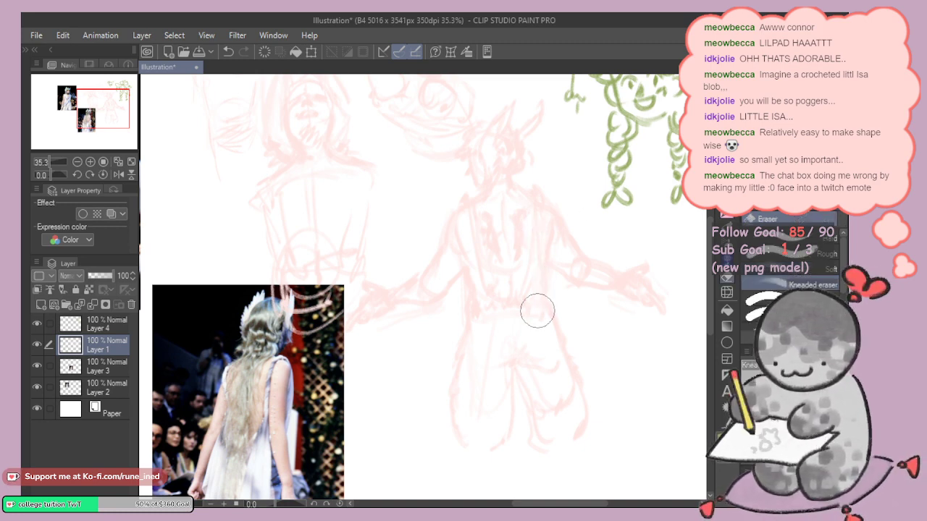
key("p")
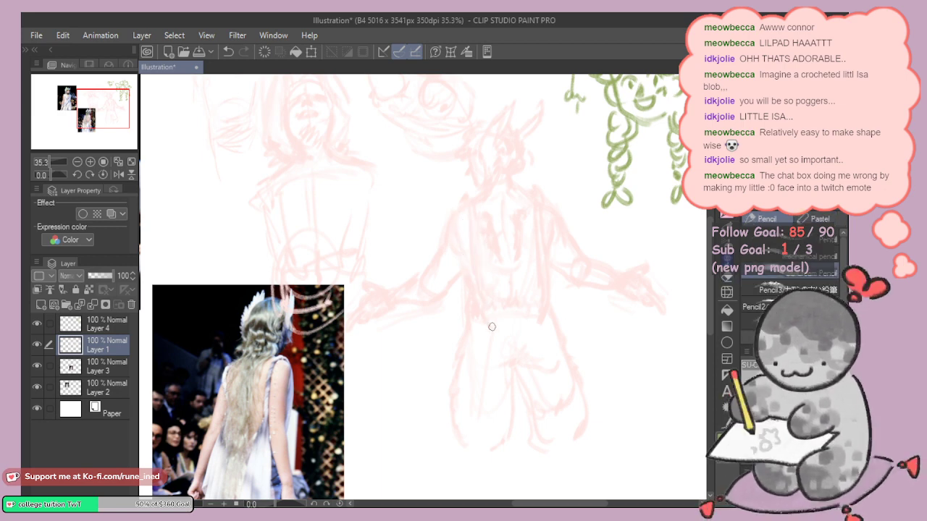
left_click_drag(539, 342, 526, 276)
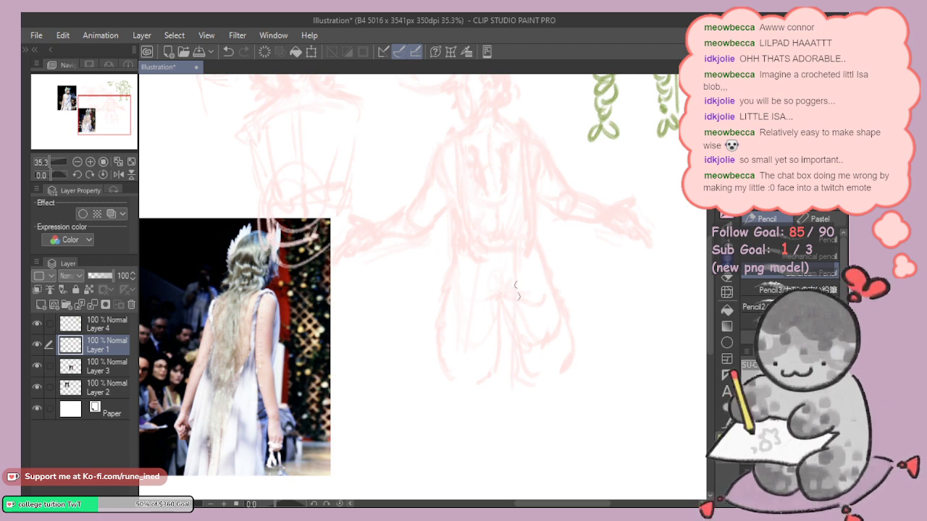
key("ctrl+z")
Step: Sketch a flared skirt panel from the waist over the right thigh, ending in a wavy hem below the knee
left_click_drag(543, 319, 581, 426)
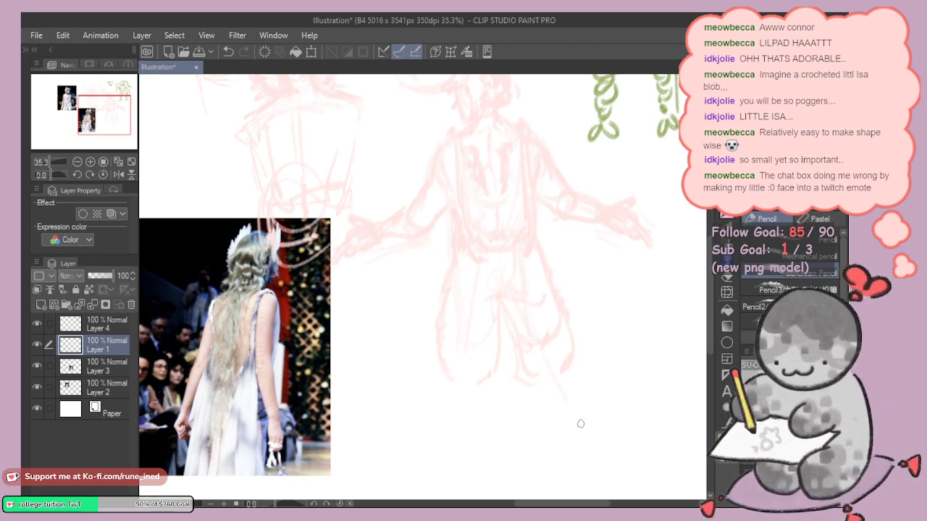
left_click_drag(591, 345, 628, 417)
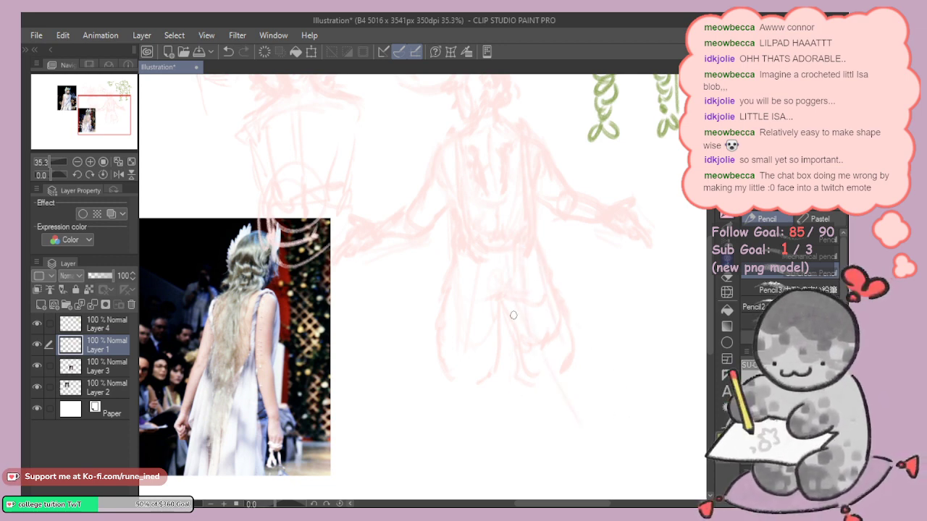
left_click_drag(535, 343, 526, 284)
left_click_drag(557, 372, 619, 383)
left_click_drag(567, 299, 634, 415)
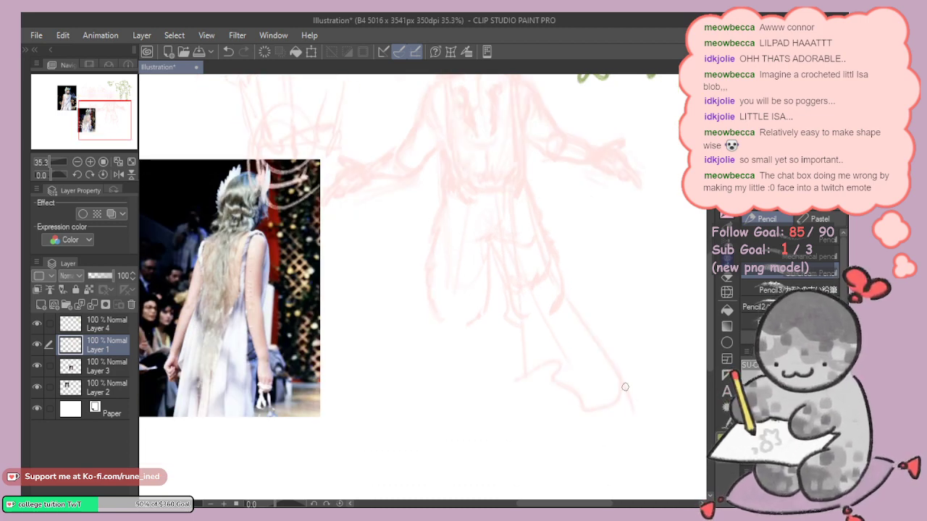
Step: Sketch the matching flared skirt panel over the left thigh, with a slanted outer edge and curled inner hem
left_click_drag(546, 282, 550, 311)
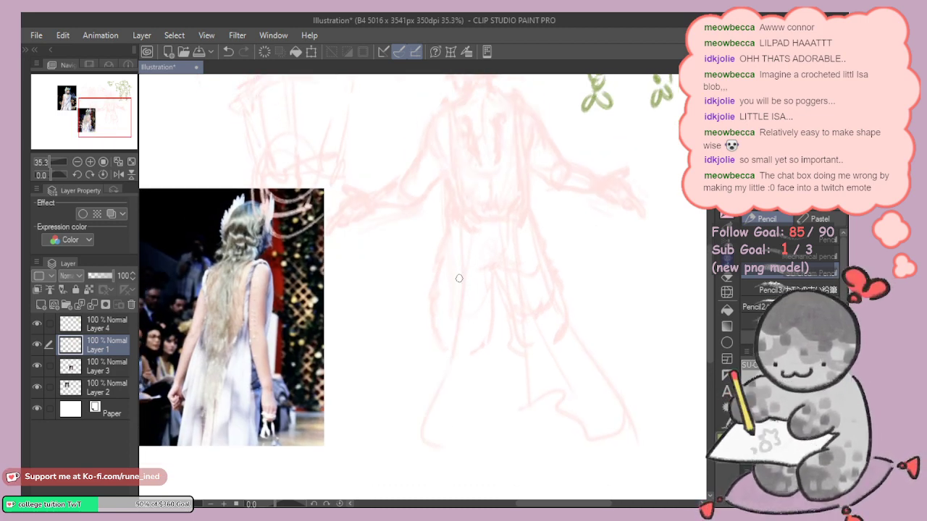
mouse_move(491, 293)
left_mouse_down()
mouse_move(490, 387)
mouse_move(464, 434)
left_mouse_up()
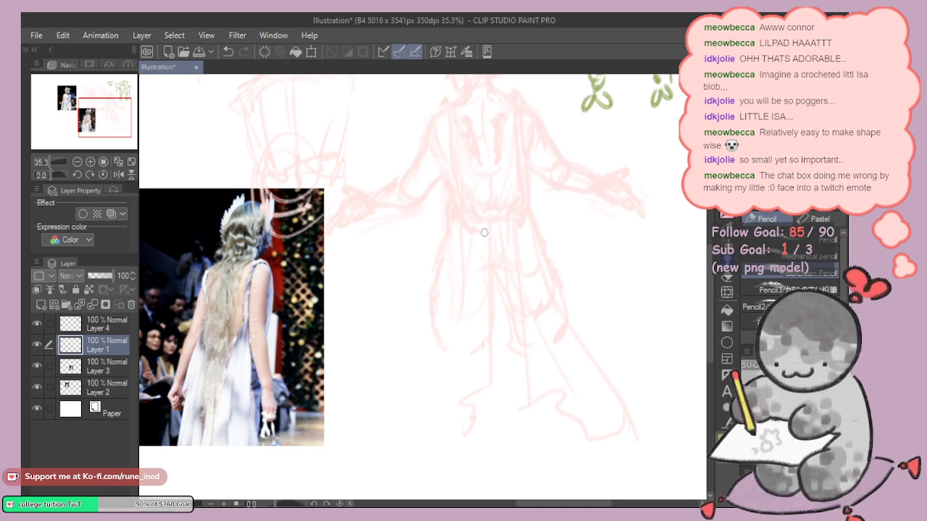
left_click_drag(445, 342, 411, 427)
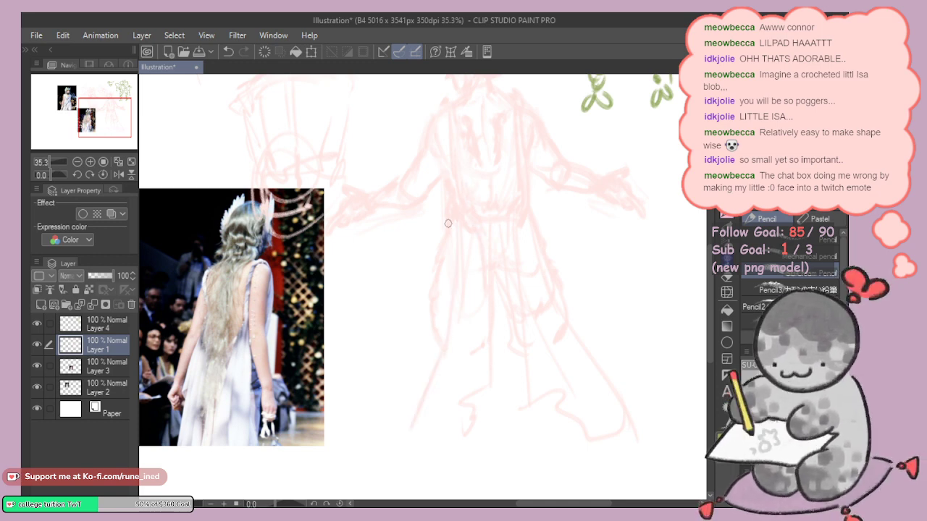
left_click_drag(460, 325, 467, 285)
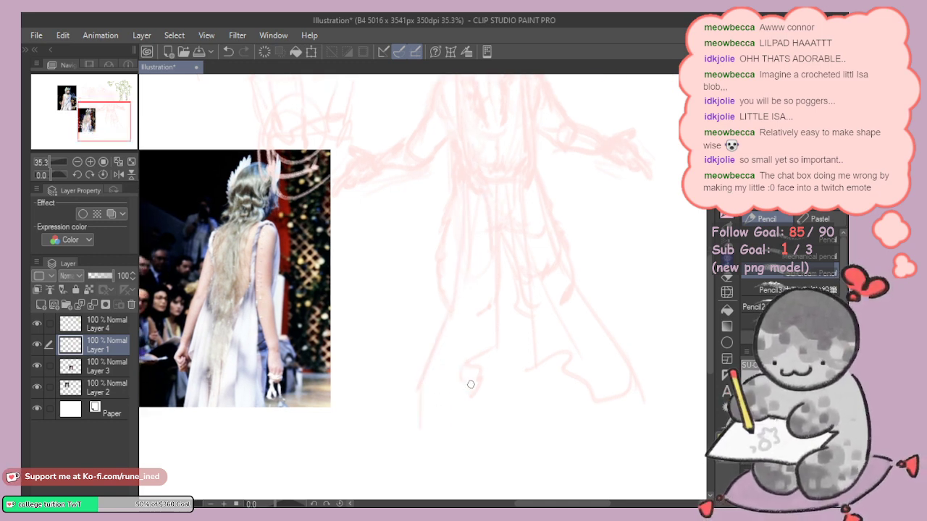
Step: Sketch the curling lower hem of the flared garment on the image's left side of the figure
left_click_drag(471, 383, 429, 443)
left_click_drag(411, 448, 416, 408)
scroll(434, 392, "right", 2)
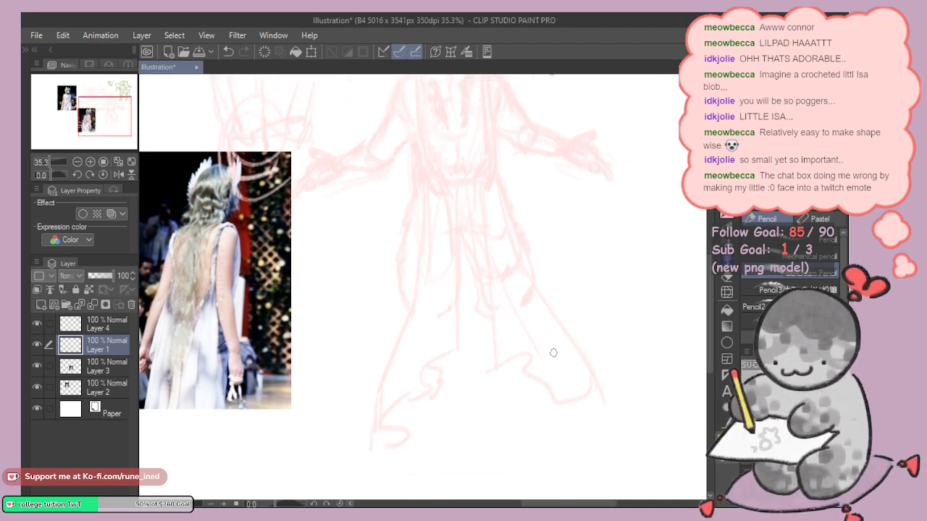
left_click_drag(537, 292, 545, 352)
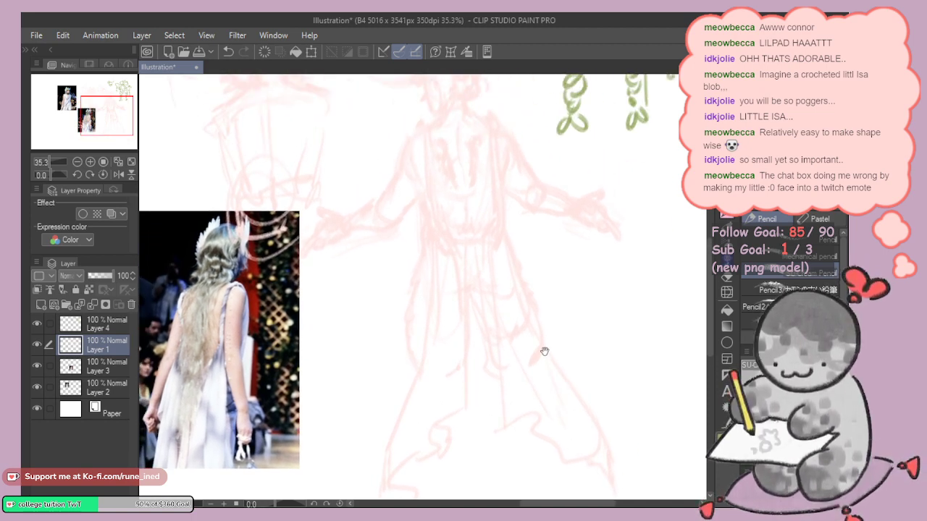
Step: Sketch the rounded, gathered end of the baggy trouser leg on the image's left side
left_click_drag(521, 287, 548, 384)
left_click_drag(528, 324, 524, 310)
left_click_drag(435, 296, 453, 296)
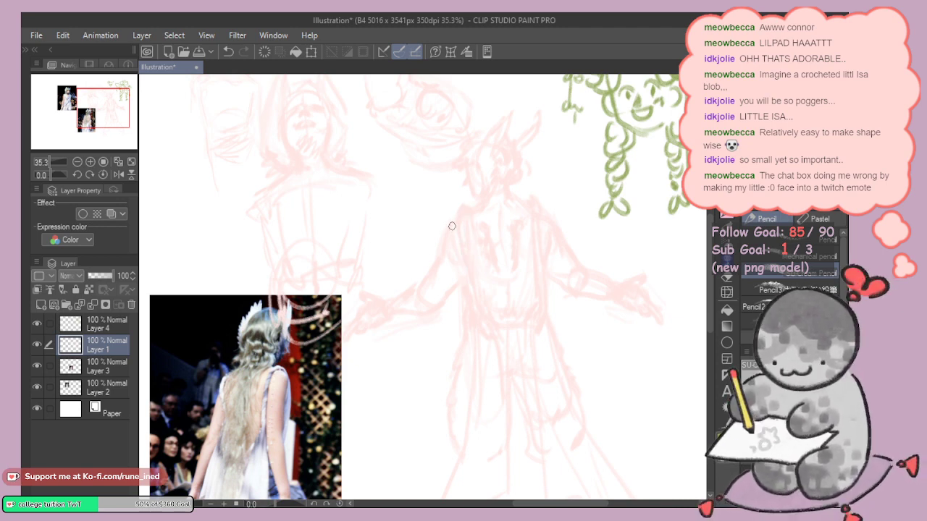
scroll(583, 252, "down", 1)
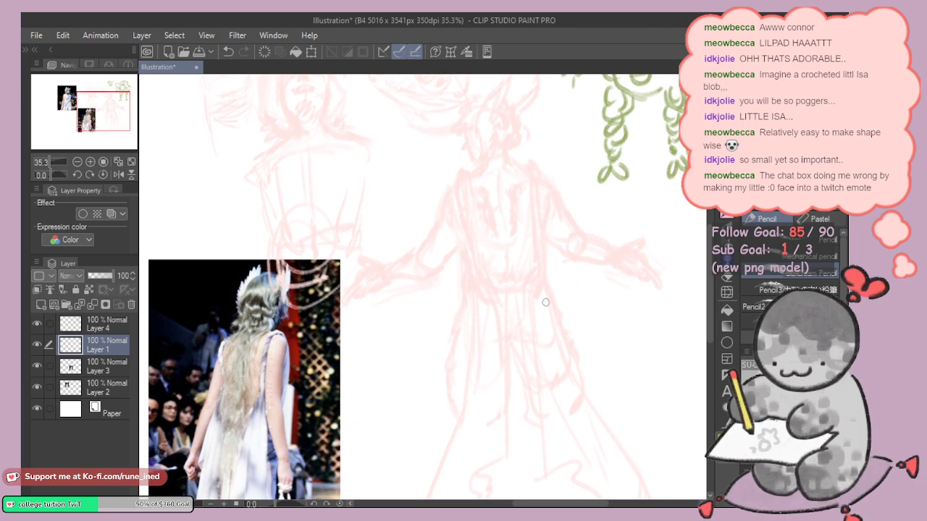
scroll(539, 315, "down", 2)
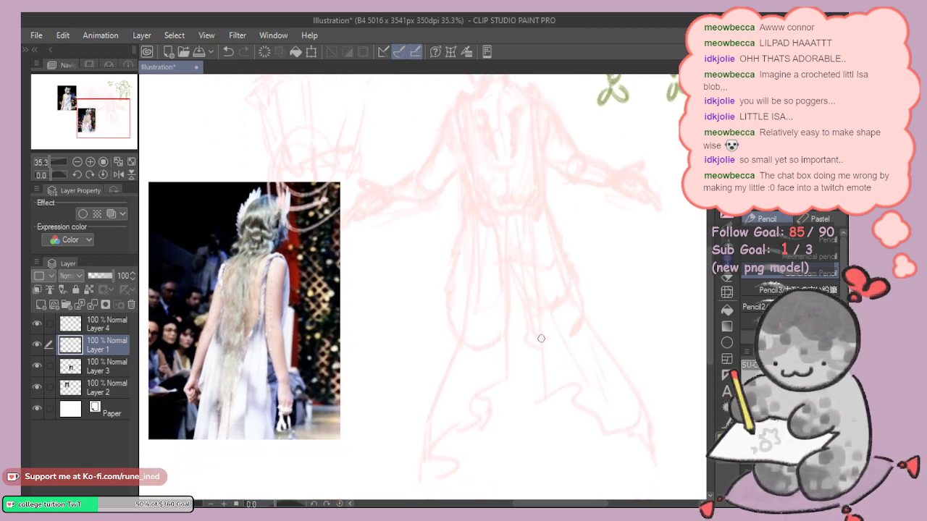
scroll(539, 333, "up", 2)
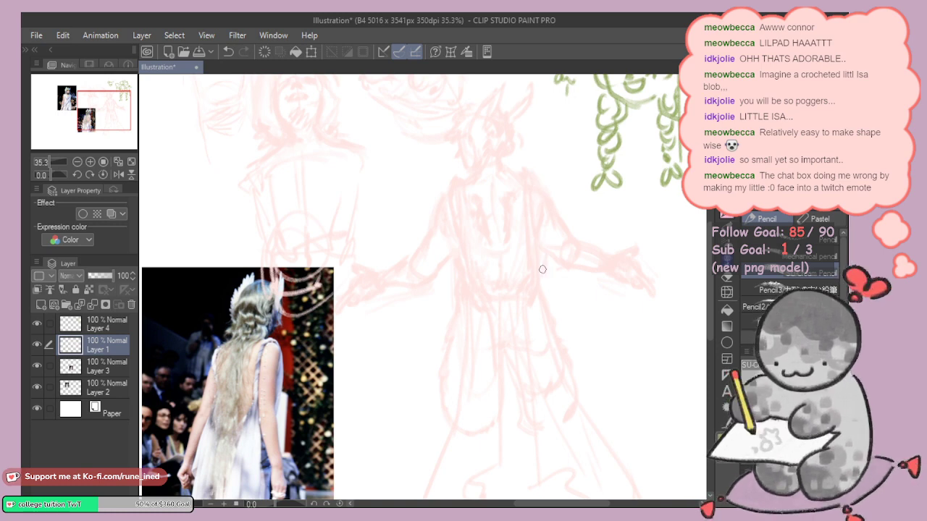
Step: Rework the other baggy trouser leg by undoing unwanted strokes and sketching its rounded lower cuff
key("ctrl+z")
left_click_drag(485, 326, 498, 228)
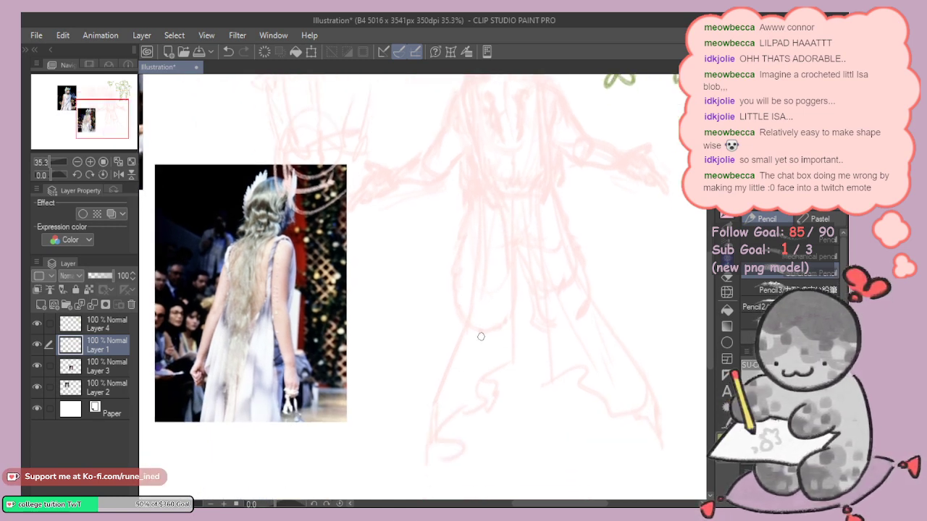
mouse_move(542, 278)
left_mouse_down()
mouse_move(523, 380)
mouse_move(556, 372)
left_mouse_up()
key("ctrl+z")
scroll(511, 386, "down", 2)
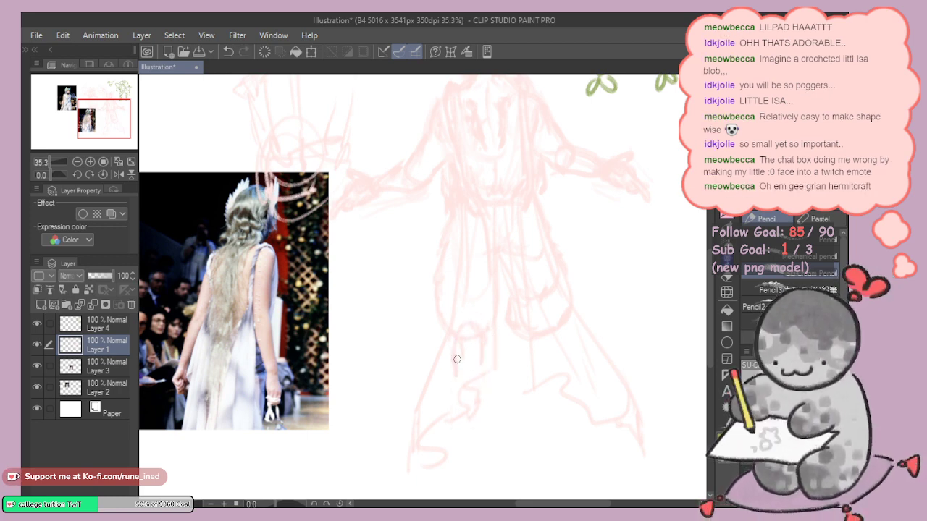
mouse_move(462, 379)
left_mouse_down()
mouse_move(469, 439)
mouse_move(480, 351)
mouse_move(480, 414)
left_mouse_up()
left_click_drag(480, 351, 480, 428)
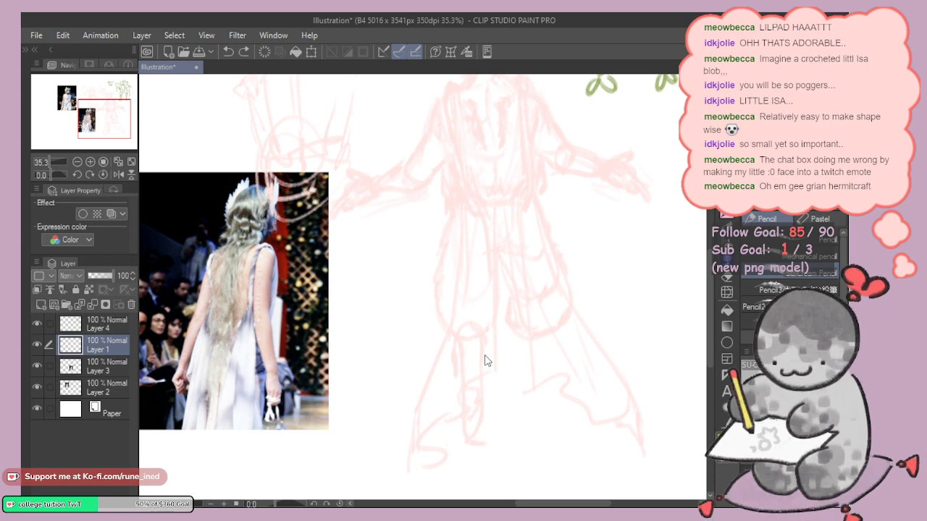
scroll(520, 331, "up", 1)
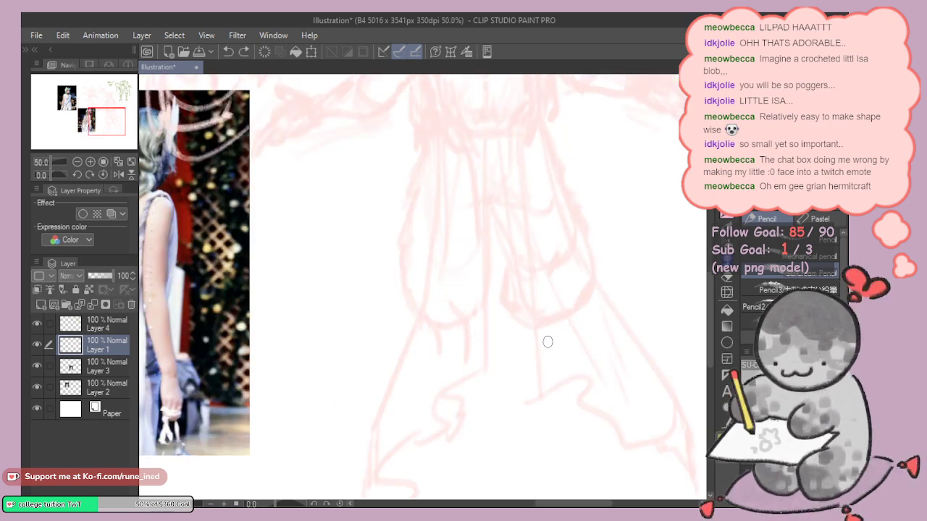
Step: Sketch the lower leg and a rough foot below the trouser cuff on the image's right side
scroll(548, 341, "down", 2)
scroll(539, 398, "up", 3)
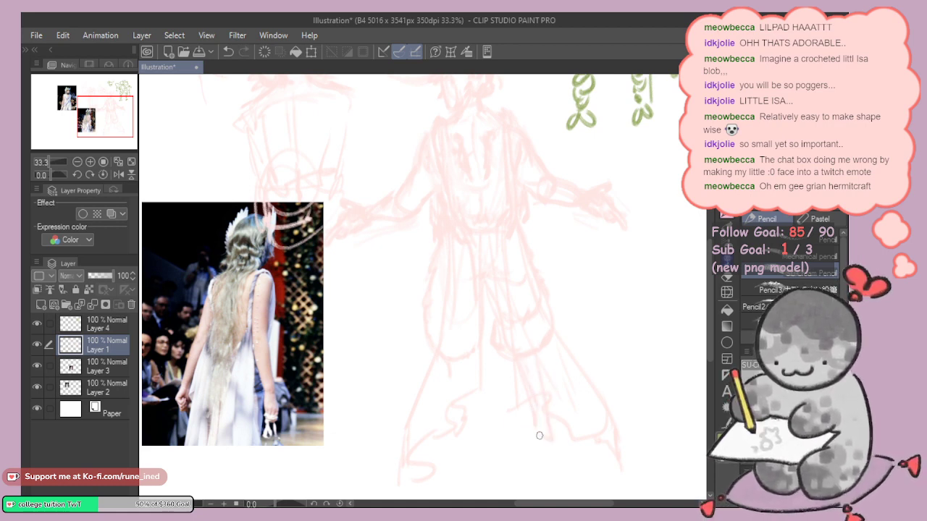
mouse_move(540, 435)
left_mouse_down()
mouse_move(531, 463)
mouse_move(532, 452)
mouse_move(554, 455)
left_mouse_up()
left_click_drag(549, 379, 547, 409)
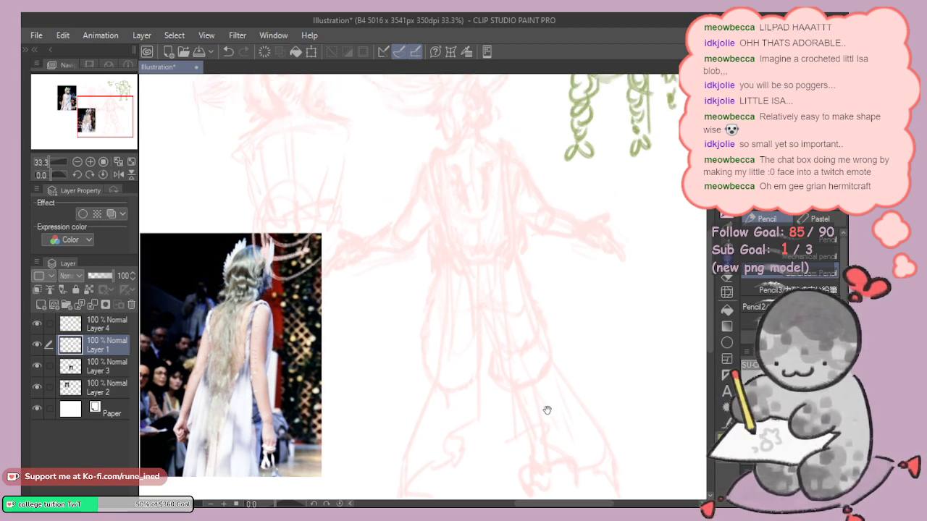
Step: Sketch the matching lower leg and ankle below the trouser cuff on the image's left side
left_click_drag(548, 377, 563, 321)
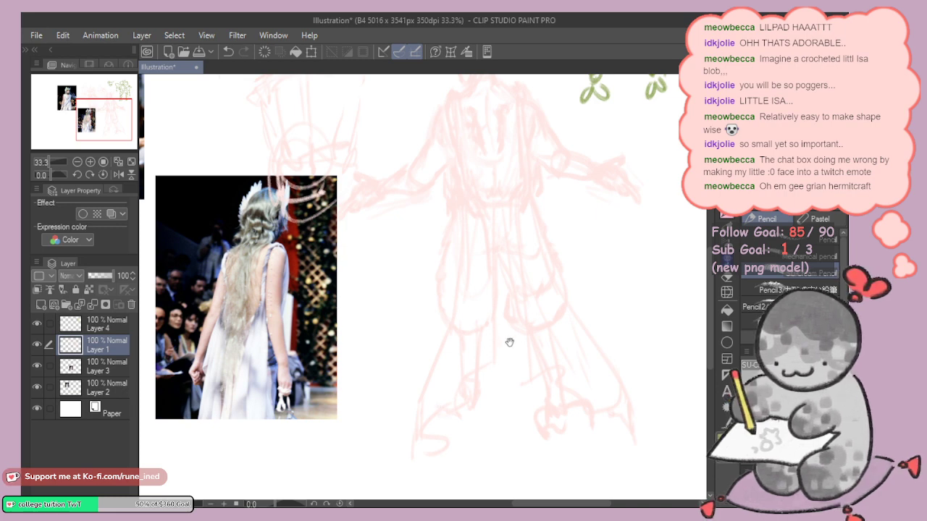
left_click_drag(509, 360, 507, 395)
left_click_drag(514, 339, 540, 378)
key("ctrl+z")
scroll(533, 399, "up", 2)
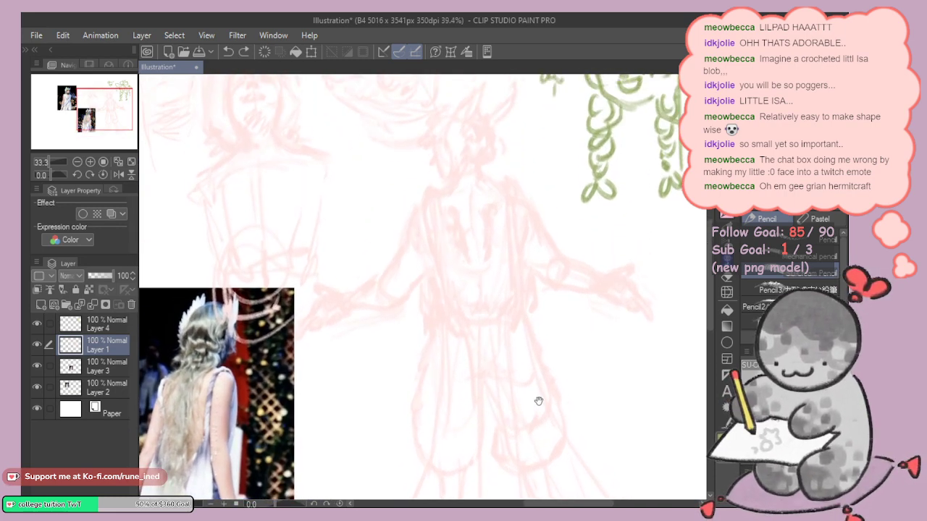
scroll(558, 387, "down", 3)
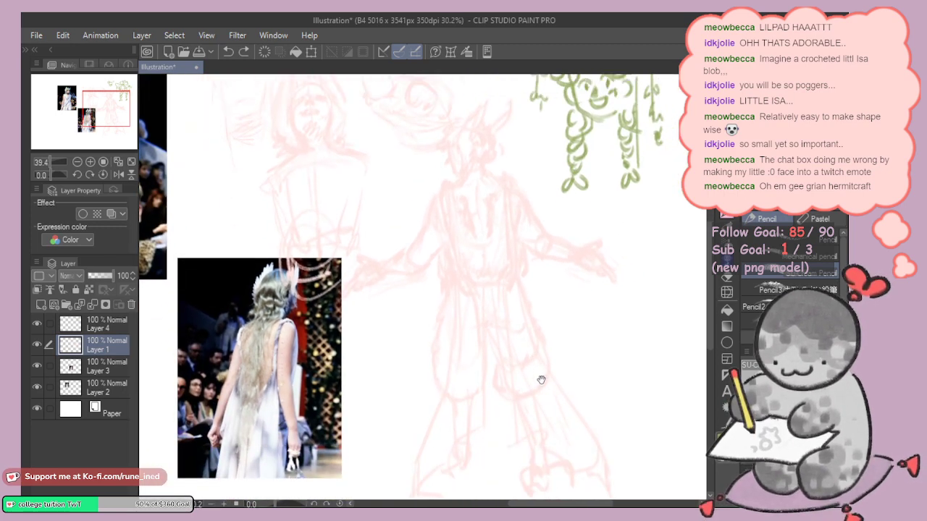
scroll(542, 380, "down", 1)
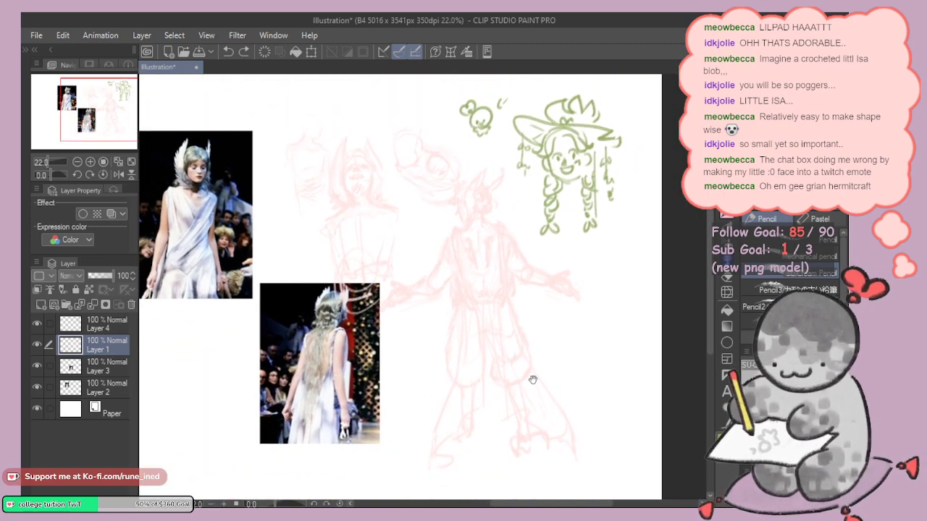
Step: Sketch large clawed toes on the figure's foot on the image's right side
mouse_move(526, 364)
left_mouse_down()
mouse_move(532, 405)
mouse_move(532, 333)
mouse_move(547, 340)
left_mouse_up()
key("ctrl+z")
scroll(514, 369, "up", 3)
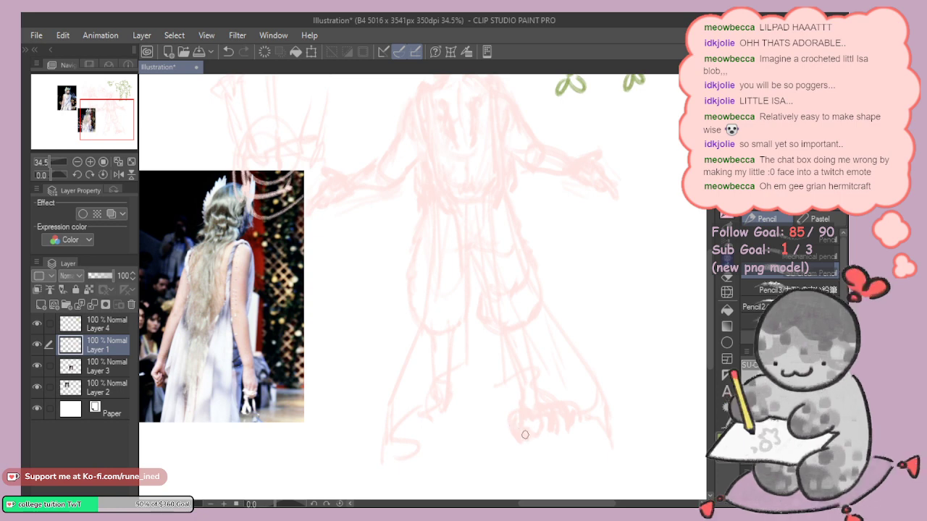
Step: Sketch the matching clawed toes on the figure's foot on the image's left side
left_click_drag(446, 357, 461, 355)
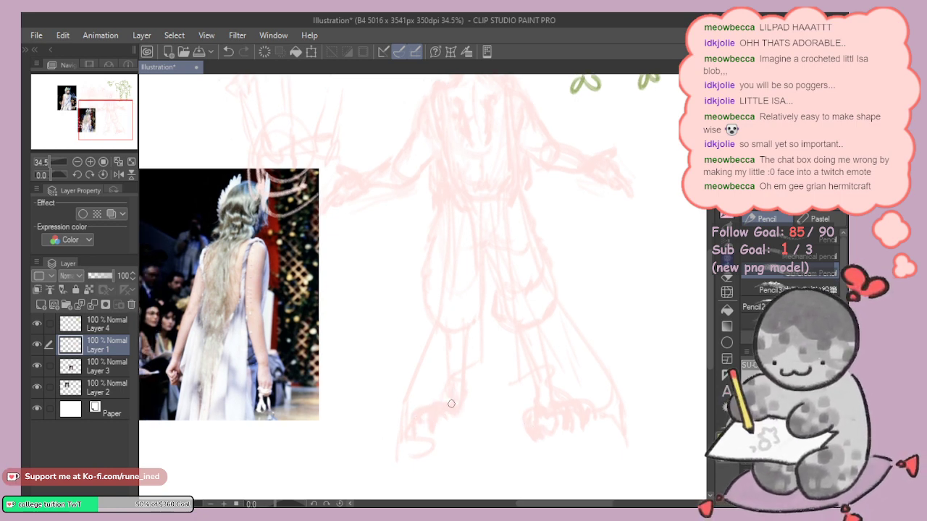
mouse_move(451, 403)
left_mouse_down()
mouse_move(471, 414)
mouse_move(471, 426)
mouse_move(415, 425)
left_mouse_up()
left_click_drag(415, 405, 436, 402)
left_click_drag(541, 355, 538, 416)
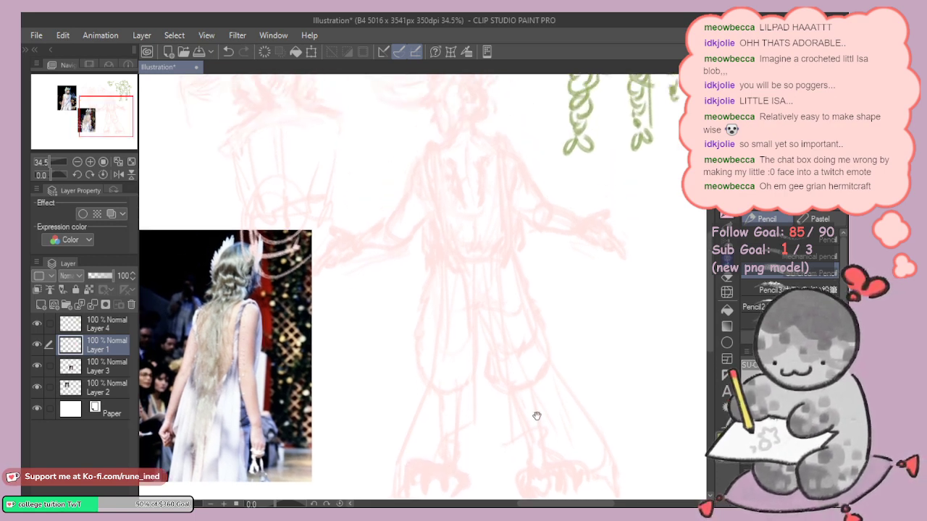
mouse_move(540, 335)
left_mouse_down()
mouse_move(537, 383)
mouse_move(546, 385)
left_mouse_up()
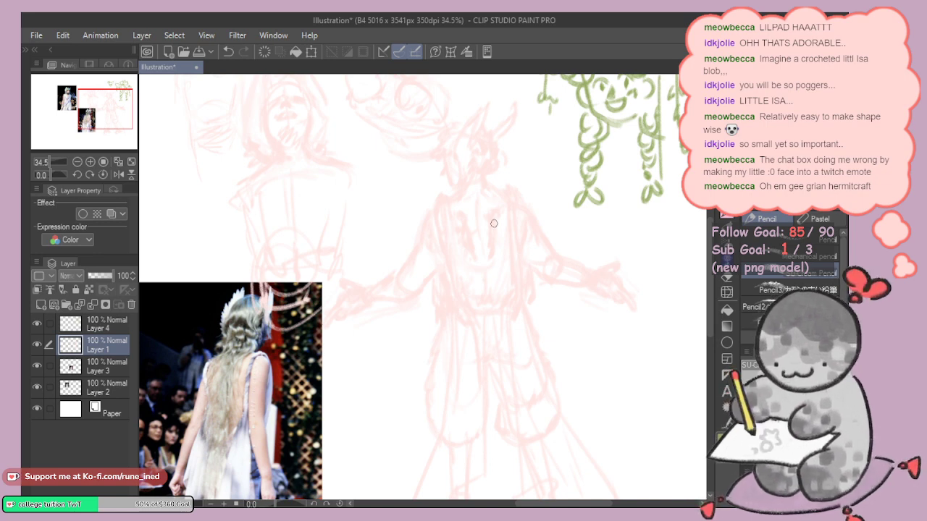
left_click_drag(547, 275, 538, 311)
left_click_drag(520, 289, 534, 304)
Step: Move both runway reference photos together into the lower left area of the canvas, away from the sketches
scroll(558, 285, "down", 2)
left_click_drag(395, 271, 335, 358)
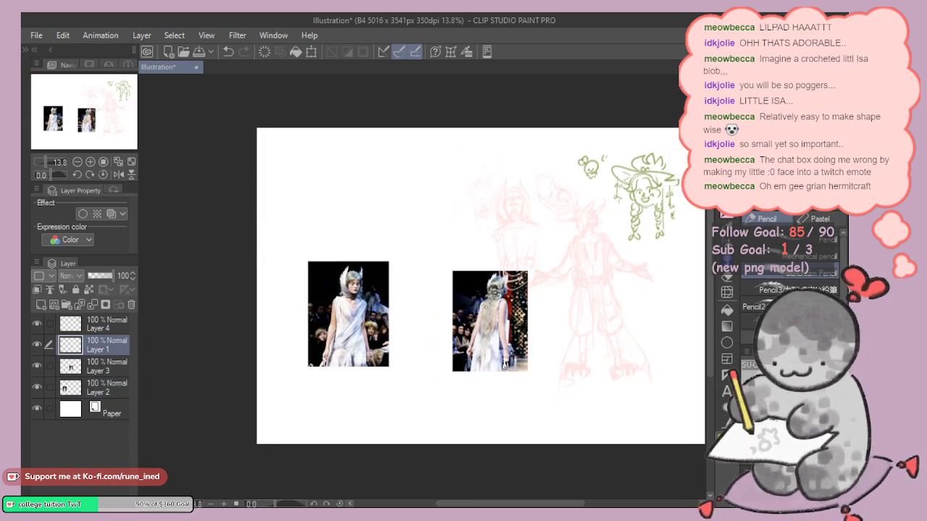
left_click_drag(490, 319, 433, 350)
left_click_drag(346, 319, 317, 350)
left_click_drag(437, 344, 411, 359)
left_click(525, 277, "ctrl")
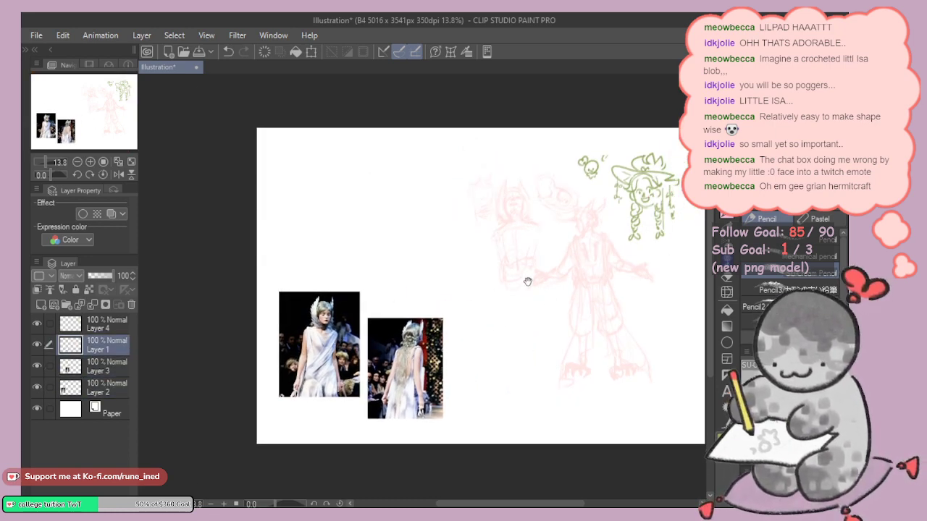
Step: Lasso the full-body figure on Layer 1, erase all pink sketches outside the selection, and deselect
left_click_drag(526, 278, 480, 301)
scroll(480, 302, "up", 1)
mouse_move(414, 293)
left_mouse_down()
mouse_move(431, 276)
mouse_move(418, 283)
left_mouse_up()
key("m")
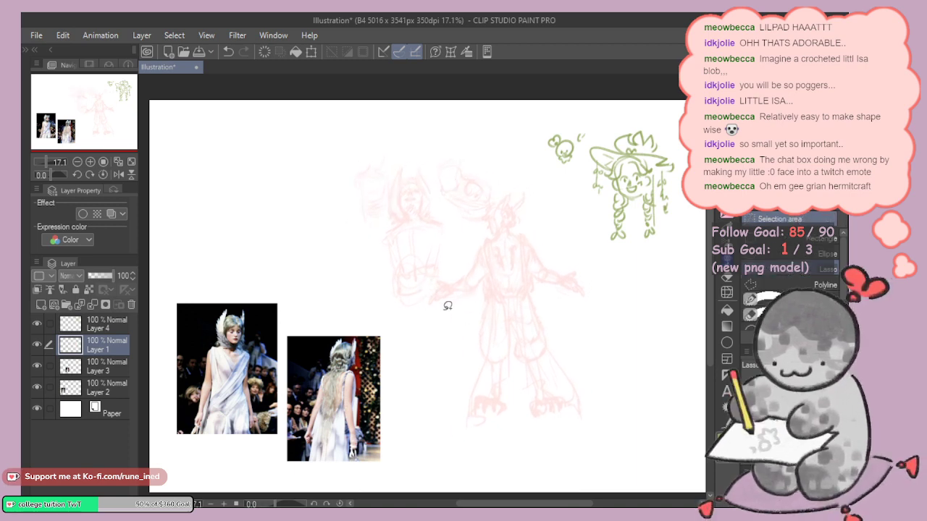
left_click_drag(437, 312, 448, 271)
mouse_move(477, 221)
left_mouse_down()
mouse_move(571, 189)
mouse_move(616, 285)
mouse_move(632, 389)
mouse_move(530, 447)
mouse_move(427, 403)
mouse_move(448, 315)
left_mouse_up()
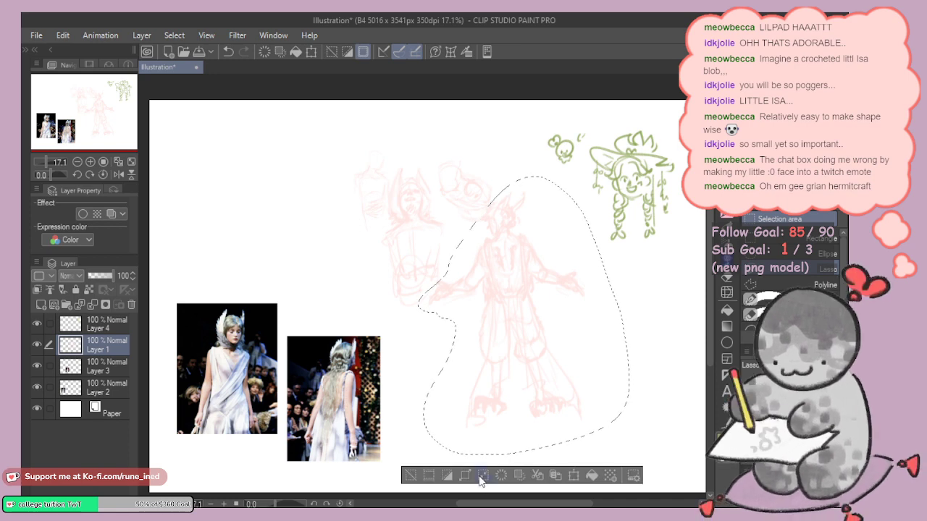
left_click(517, 475)
key("ctrl+d")
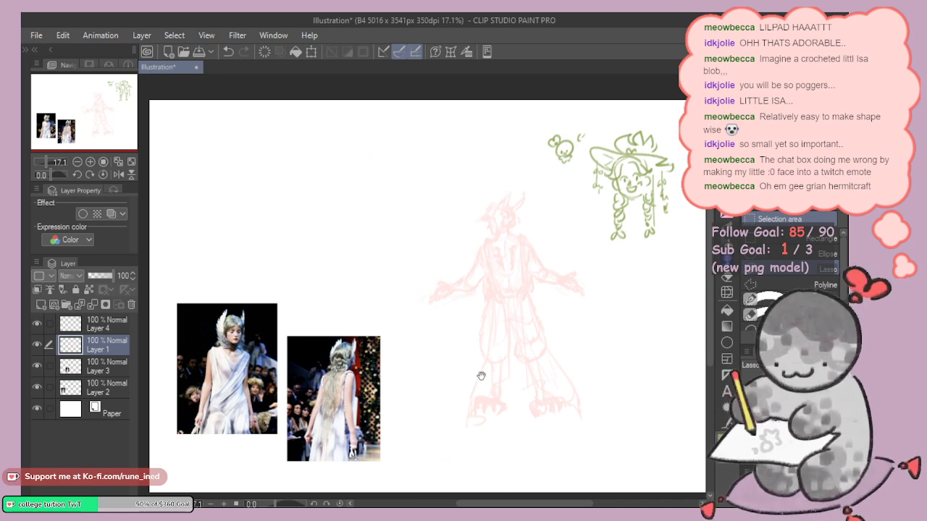
Step: Enlarge the full-body sketch to nearly the canvas height, rotate it slightly clockwise and reposition it beside the reference photos
scroll(470, 333, "right", 2)
key("ctrl+t")
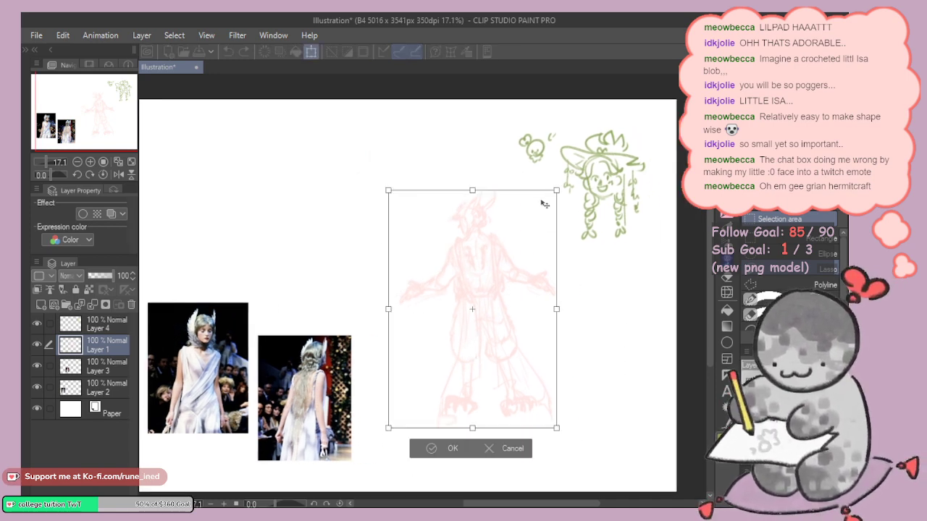
left_click_drag(553, 188, 634, 82)
mouse_move(614, 218)
left_mouse_down()
mouse_move(562, 300)
mouse_move(561, 265)
left_mouse_up()
mouse_move(577, 138)
left_mouse_down()
mouse_move(615, 107)
mouse_move(599, 103)
left_mouse_up()
left_click_drag(664, 124, 670, 124)
left_click_drag(541, 290, 526, 306)
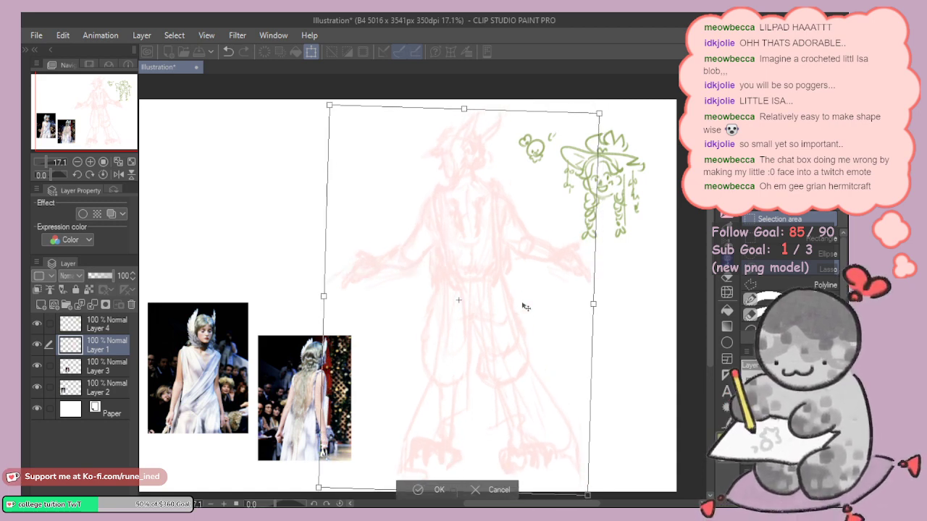
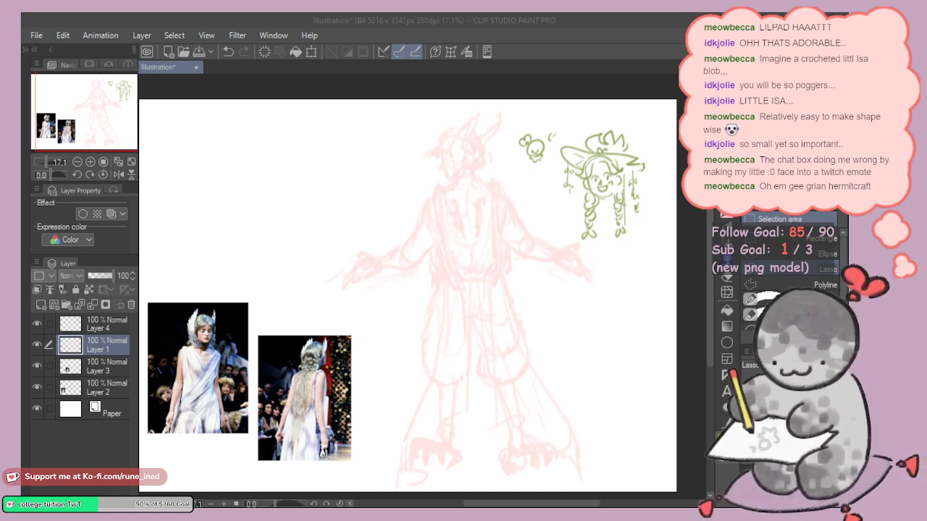
Step: Identify the layer holding the green doodles by toggling its visibility, and delete that layer, Layer 4
left_click(624, 338)
key("e")
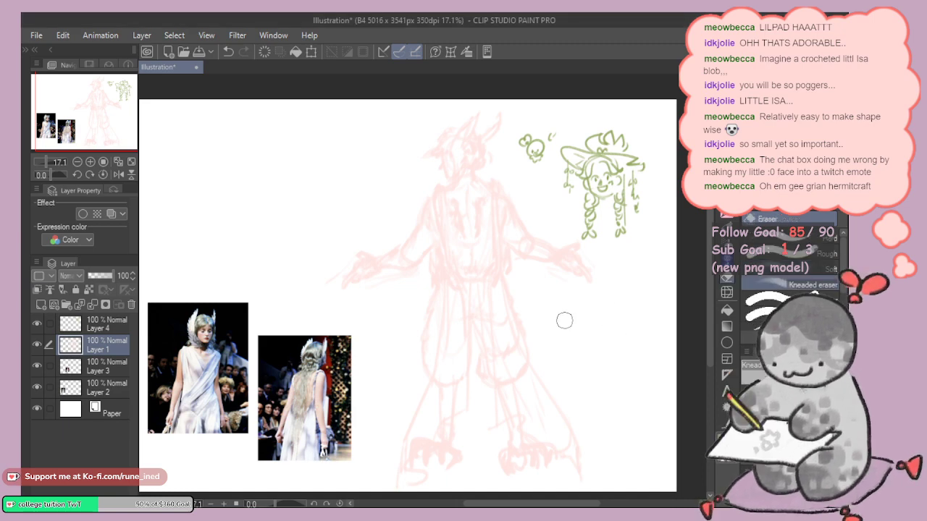
left_click(37, 323)
left_click(36, 324)
left_click(94, 324)
left_click(131, 304)
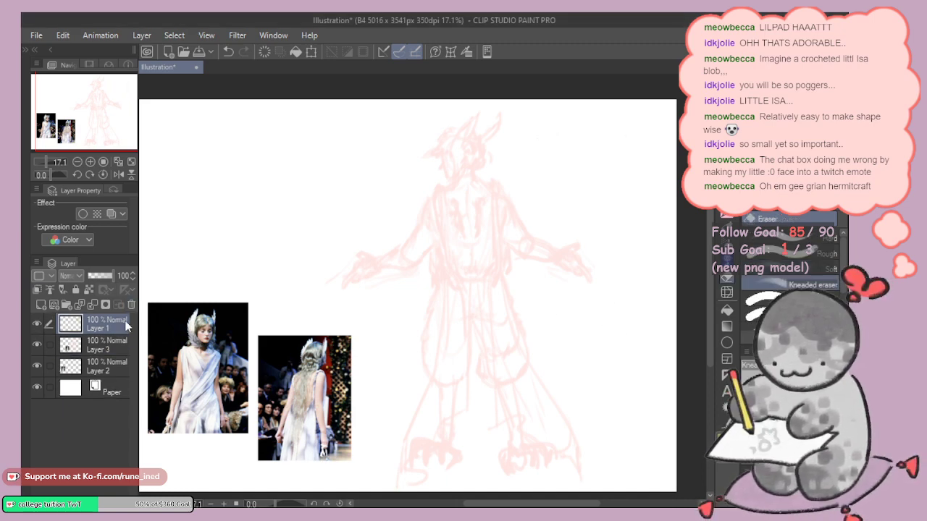
Step: Check what Layer 1, Layer 3 and Layer 2 contain by hiding and showing each one
left_click(39, 325)
left_click(38, 324)
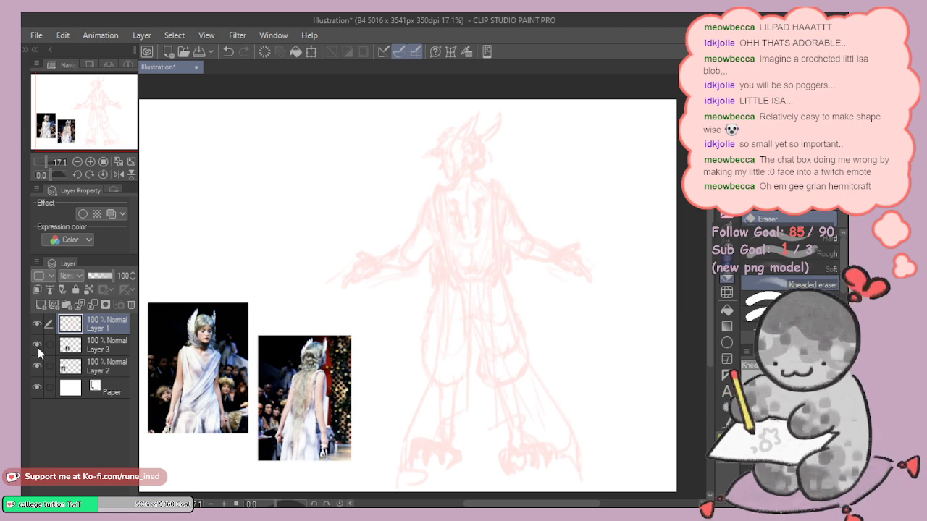
left_click(37, 345)
left_click(36, 345)
left_click(35, 364)
left_click(35, 365)
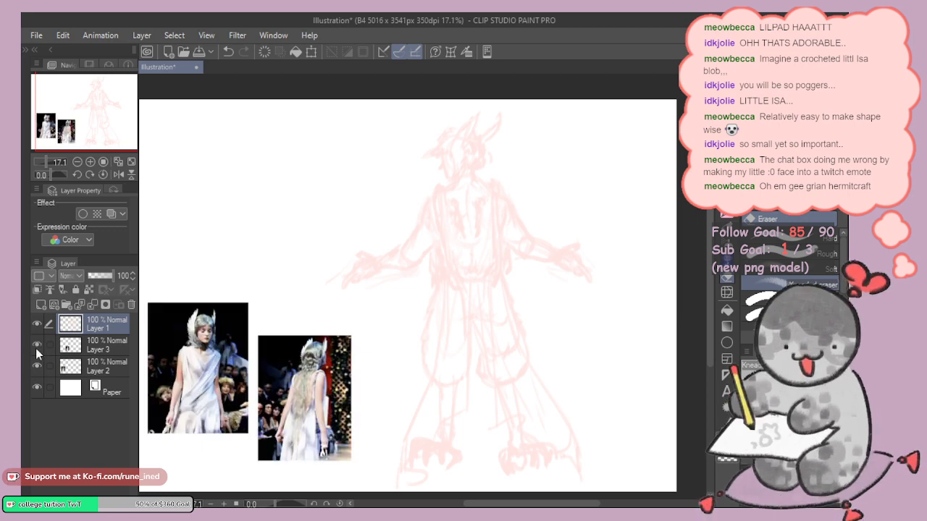
Step: Switch to the Pastel brushes, try a stroke across the figure's upper body, and undo it
key("p")
key("space")
left_click_drag(490, 270, 510, 273)
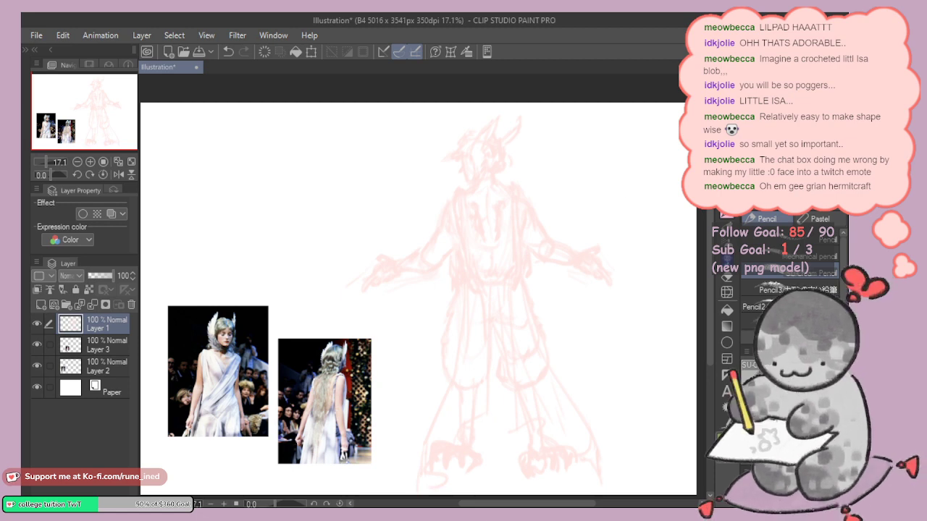
left_click(819, 218)
mouse_move(483, 248)
left_mouse_down()
mouse_move(554, 244)
mouse_move(558, 224)
mouse_move(580, 252)
left_mouse_up()
key("space")
key("ctrl+z")
key("ctrl+z")
scroll(587, 237, "up", 4)
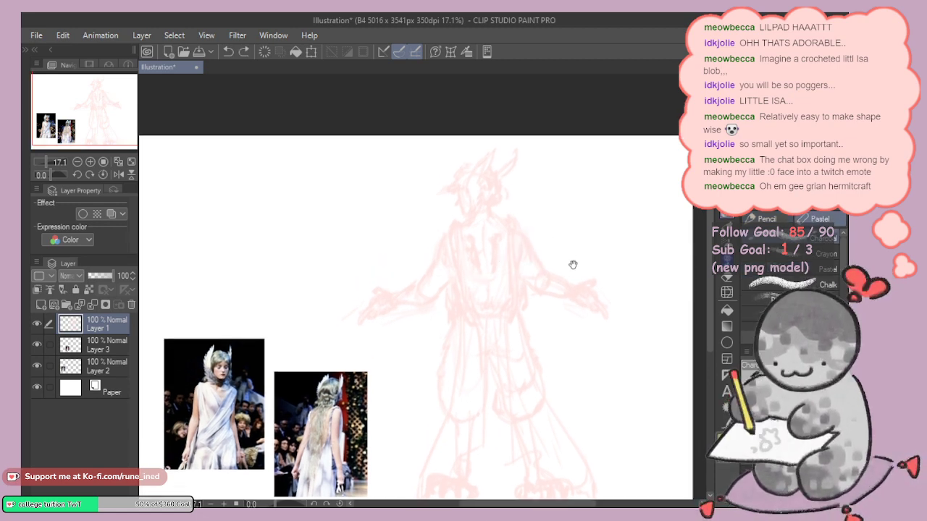
left_click_drag(601, 174, 589, 253)
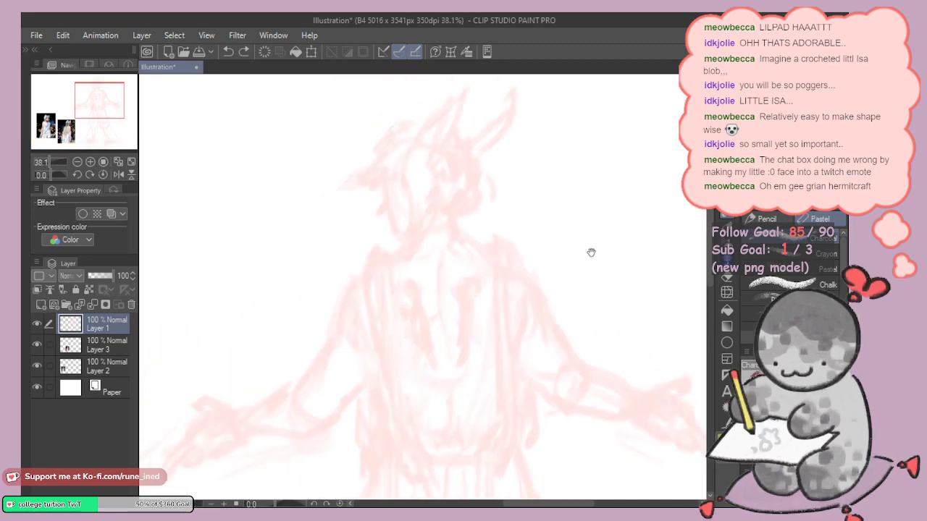
scroll(477, 246, "up", 2)
mouse_move(472, 241)
left_mouse_down()
mouse_move(500, 296)
mouse_move(490, 307)
mouse_move(435, 302)
mouse_move(437, 352)
mouse_move(426, 364)
mouse_move(441, 364)
left_mouse_up()
scroll(471, 273, "down", 4)
scroll(434, 301, "up", 4)
key("ctrl+z")
scroll(432, 341, "up", 2)
key("ctrl+z")
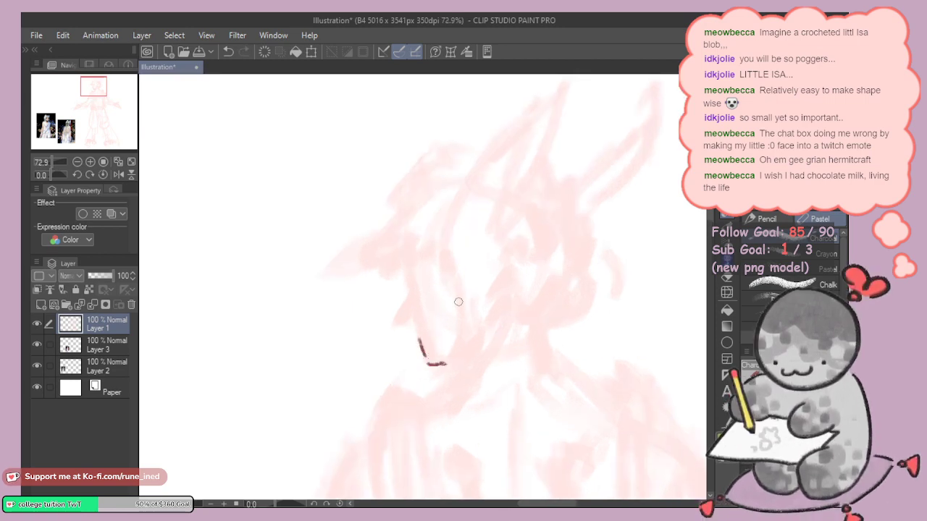
left_click(266, 53)
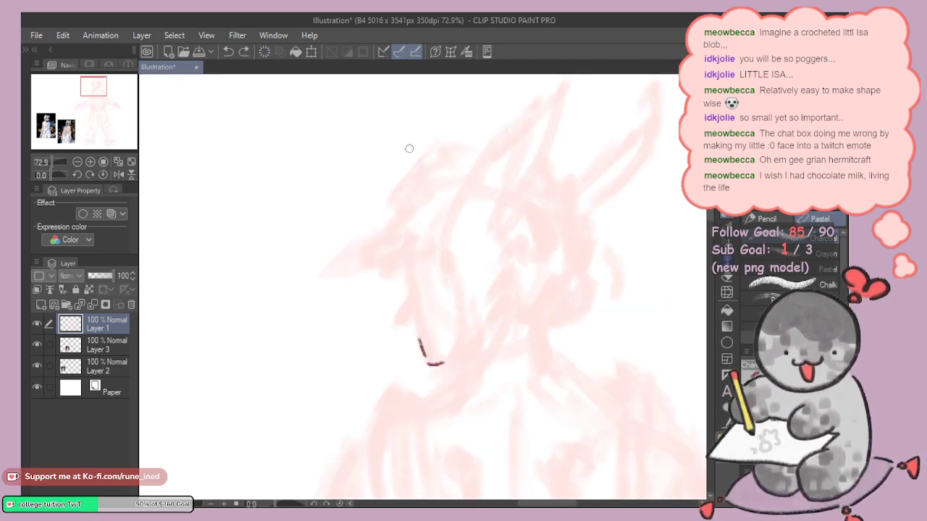
key("ctrl+z")
key("ctrl+z")
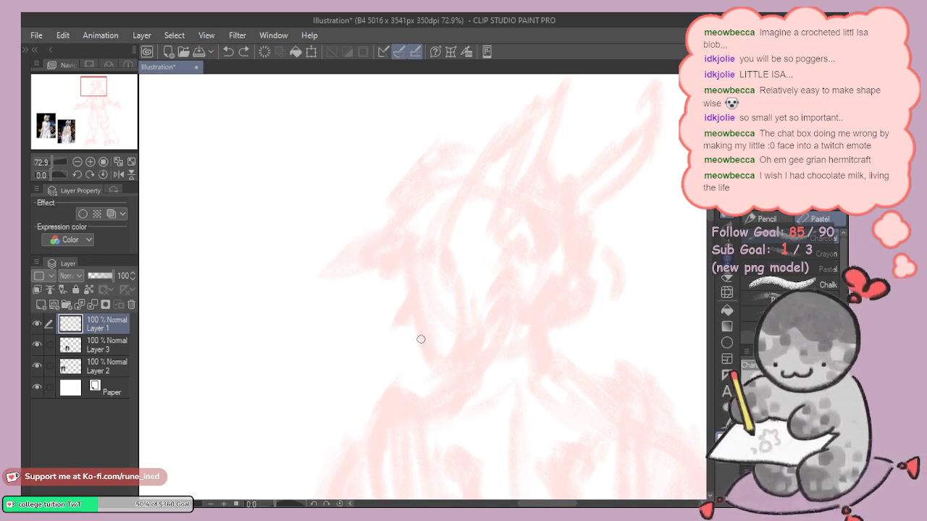
key("ctrl+shift+n")
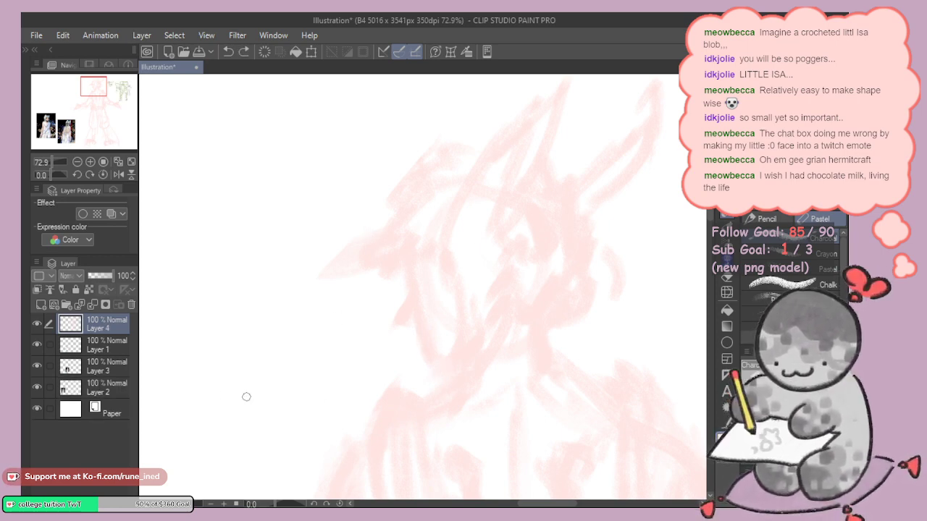
scroll(399, 321, "down", 4)
left_click(131, 304)
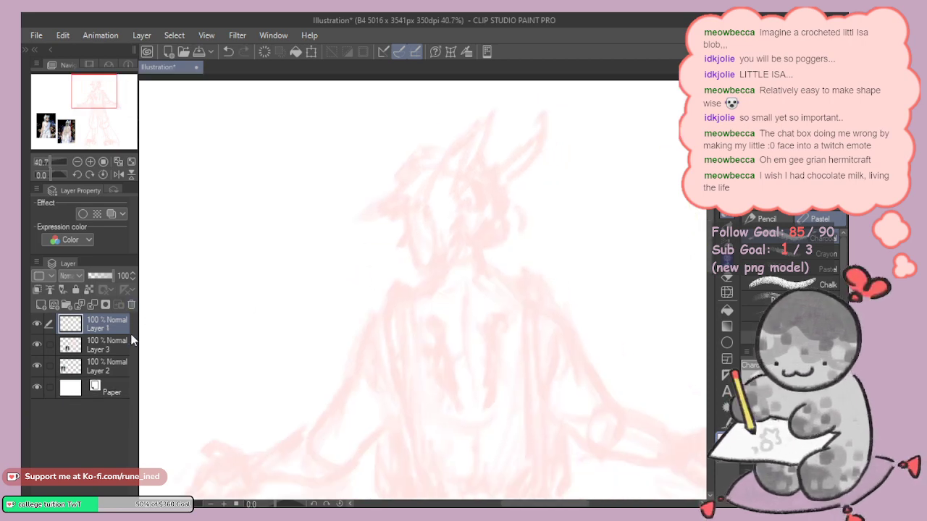
Step: Lower Layer 1's opacity to 38% and add a new raster layer above it
scroll(404, 279, "down", 3)
scroll(384, 327, "up", 2)
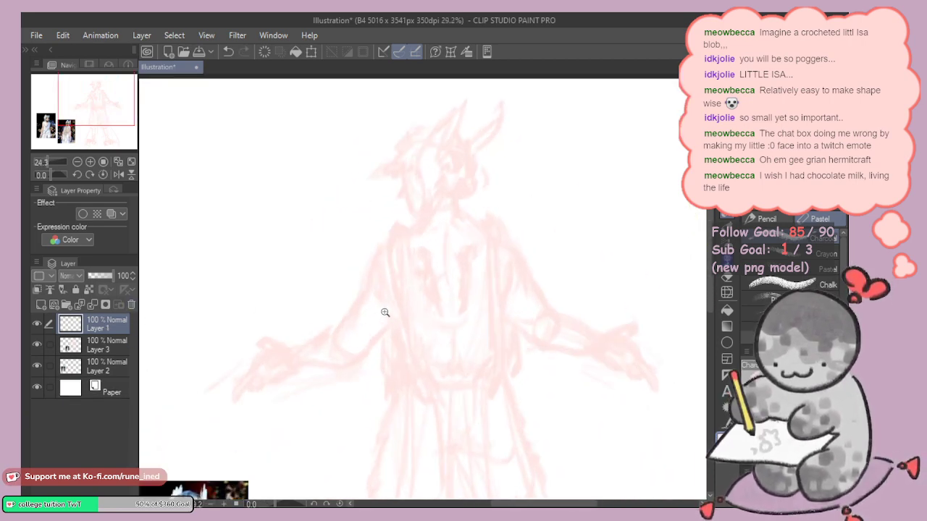
left_click_drag(116, 277, 98, 275)
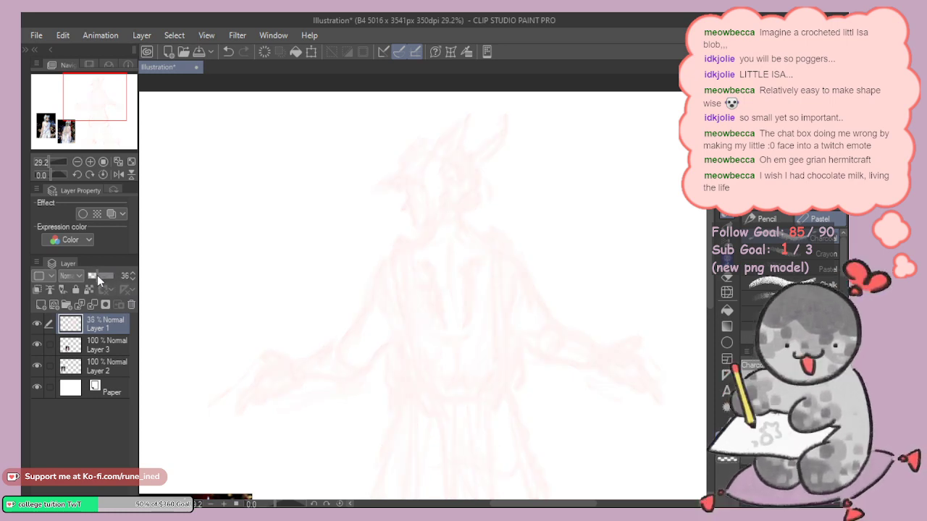
left_click(42, 305)
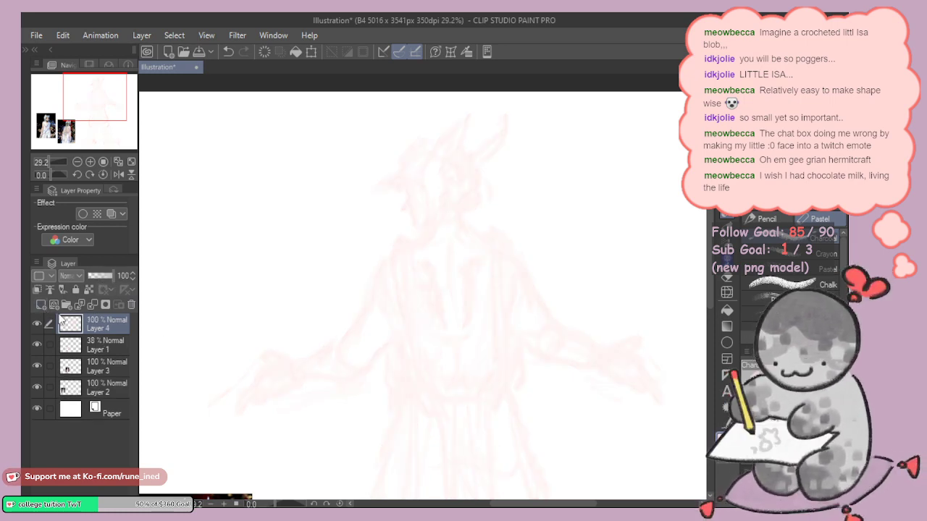
left_click(765, 218)
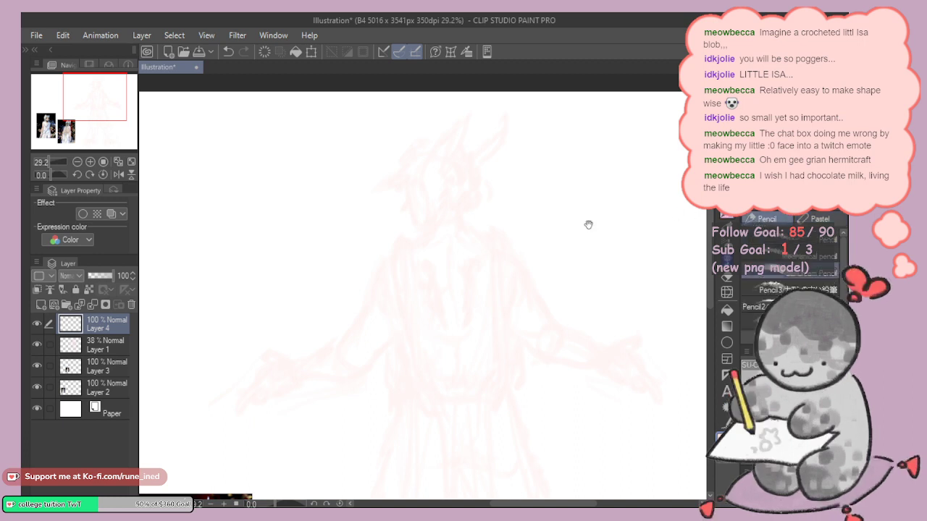
left_click_drag(587, 224, 589, 233)
left_click_drag(500, 251, 471, 250)
left_click_drag(498, 241, 494, 248)
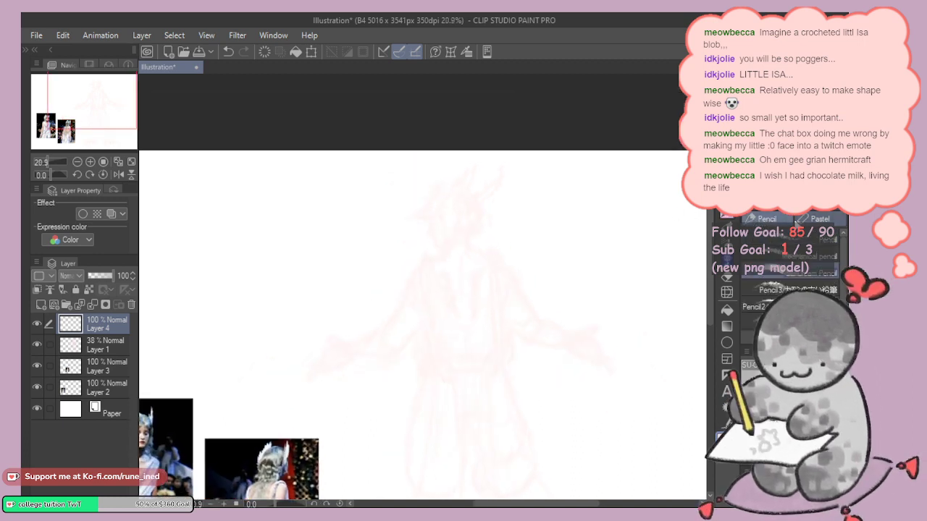
left_click_drag(533, 213, 535, 251)
scroll(506, 243, "up", 4)
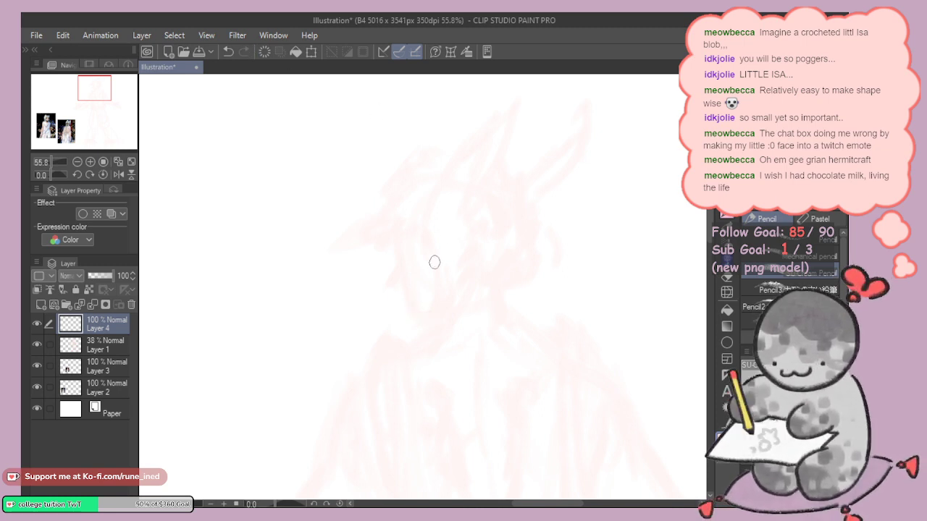
mouse_move(404, 288)
left_mouse_down()
mouse_move(413, 313)
mouse_move(426, 314)
left_mouse_up()
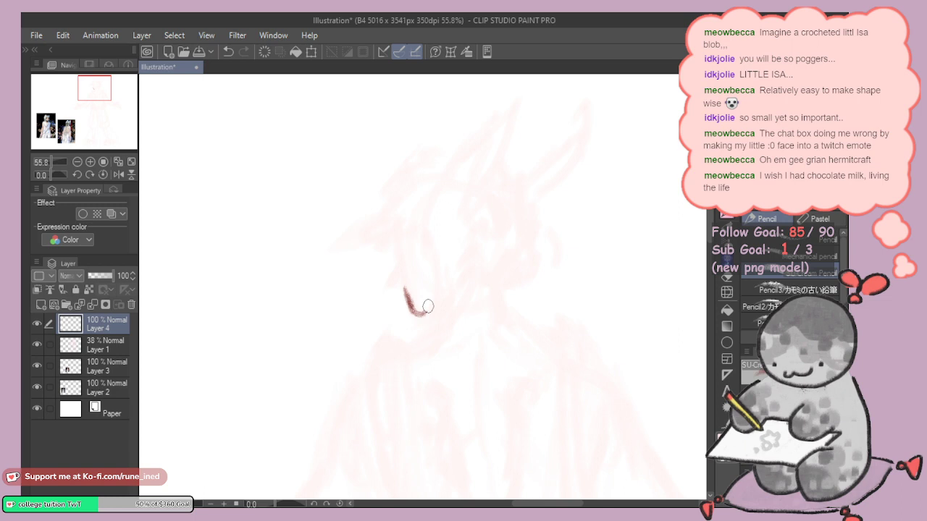
left_click(265, 51)
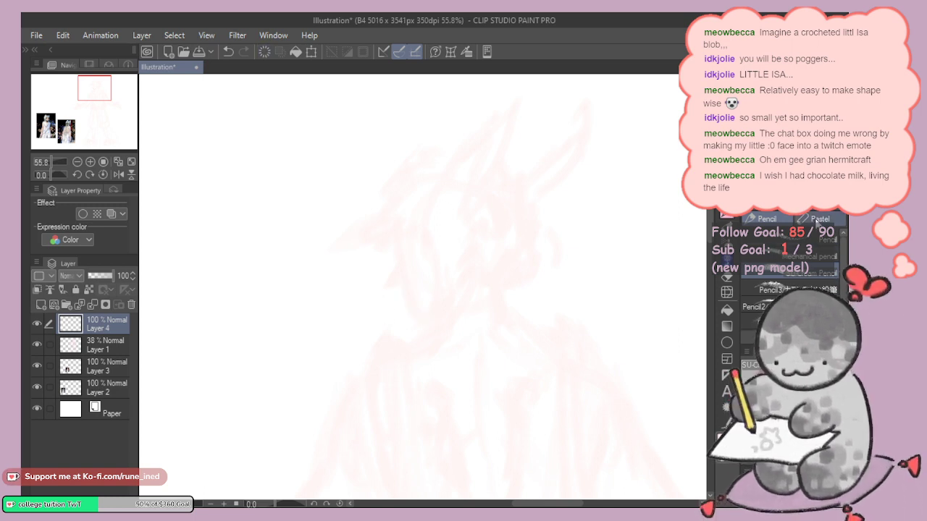
Step: Return to the Pastel brushes, set Layer 1's opacity to 100%, and make Layer 4 active for drawing
left_click(818, 220)
left_click(95, 342)
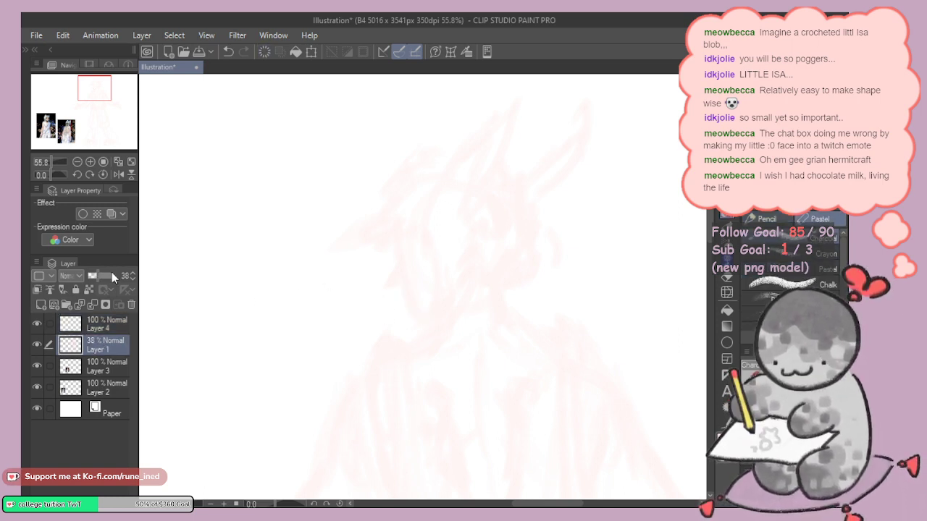
left_click_drag(112, 273, 130, 275)
left_click(116, 322)
Step: Draw a dark, jagged line down the side of the face on Layer 4 as the head wing's front edge
left_click_drag(442, 239, 471, 242)
left_click_drag(435, 283, 435, 260)
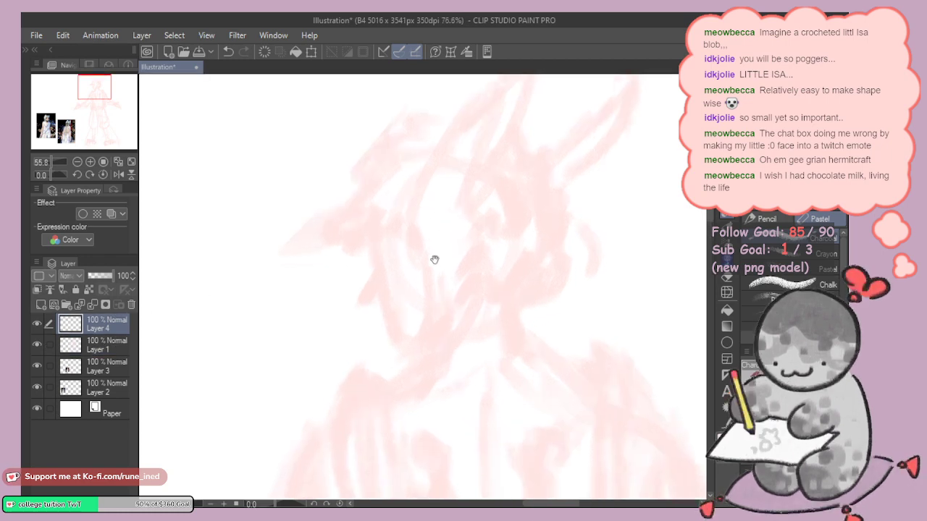
mouse_move(400, 234)
left_mouse_down()
mouse_move(399, 254)
mouse_move(421, 270)
left_mouse_up()
left_click_drag(427, 306, 424, 362)
left_click_drag(439, 301, 438, 307)
mouse_move(423, 369)
left_mouse_down()
mouse_move(455, 341)
mouse_move(471, 263)
left_mouse_up()
key("ctrl+z")
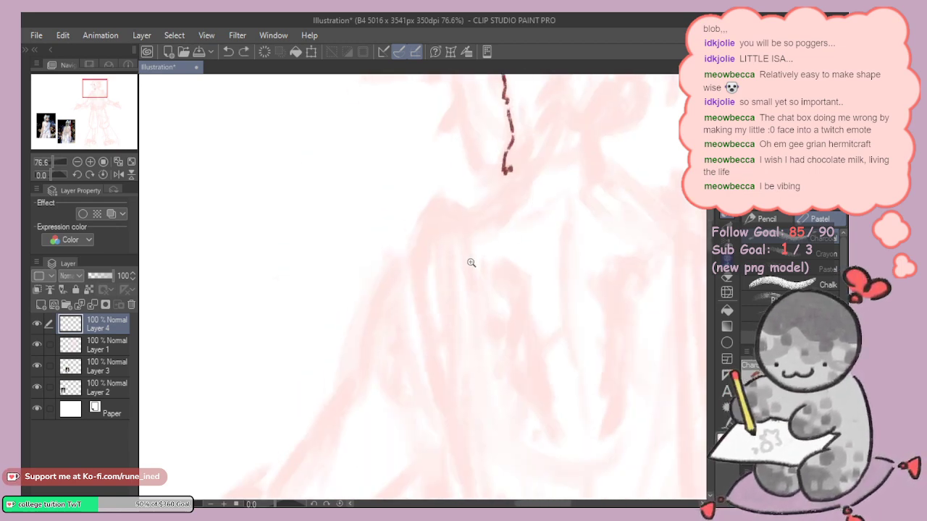
Step: Move the front-view runway photo aside and place the back-view photo beside the sketched figure's head
scroll(422, 331, "down", 4)
scroll(414, 345, "down", 2)
left_click_drag(392, 370, 414, 341)
left_click_drag(249, 408, 381, 196)
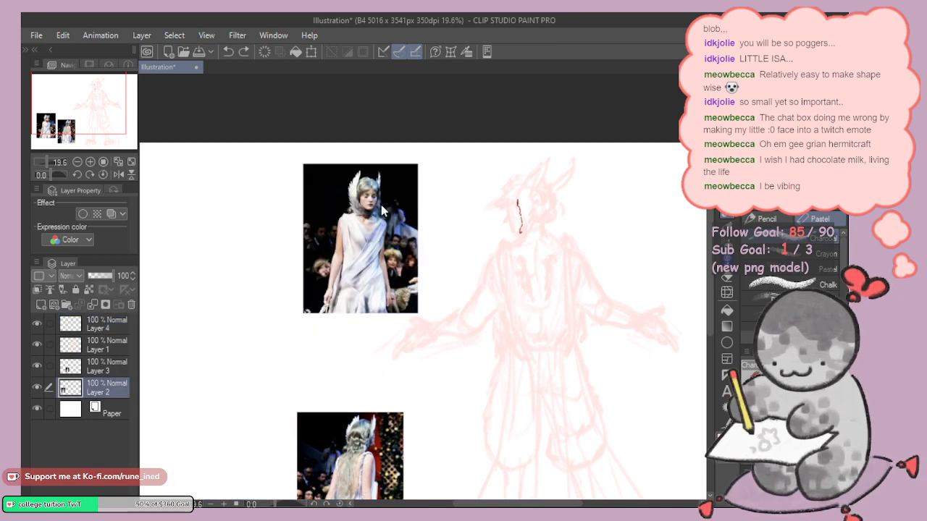
left_click_drag(463, 216, 412, 267)
left_click_drag(315, 308, 186, 417)
mouse_move(421, 256)
left_mouse_down()
mouse_move(366, 368)
mouse_move(386, 296)
left_mouse_up()
key("ctrl+z")
mouse_move(335, 429)
left_mouse_down()
mouse_move(377, 168)
mouse_move(391, 202)
left_mouse_up()
Step: On Layer 4, extend the head wing up to a pointed tip and add inner feather strokes along its length
mouse_move(467, 211)
left_mouse_down()
mouse_move(430, 273)
mouse_move(470, 273)
mouse_move(438, 296)
left_mouse_up()
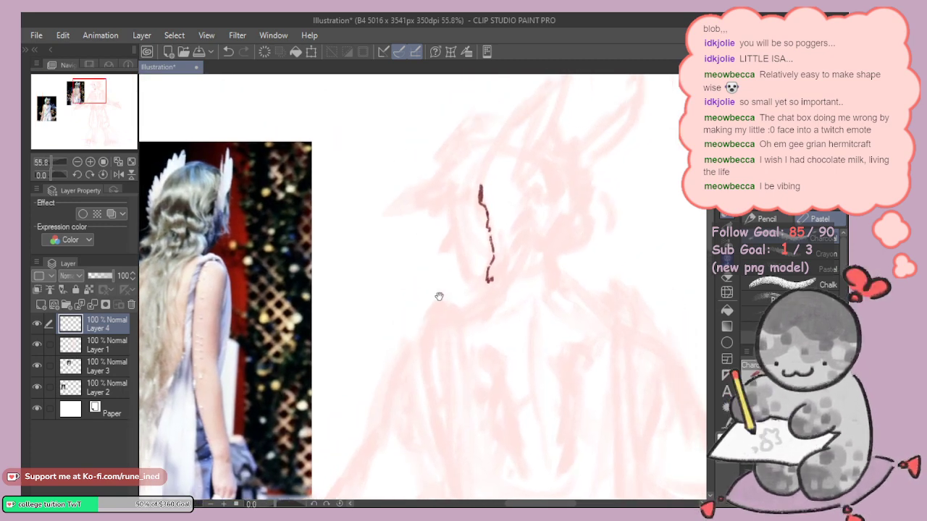
left_click_drag(472, 249, 445, 279)
mouse_move(476, 228)
left_mouse_down()
mouse_move(480, 247)
mouse_move(483, 168)
mouse_move(543, 117)
mouse_move(506, 200)
mouse_move(505, 172)
left_mouse_up()
left_click_drag(513, 168, 497, 217)
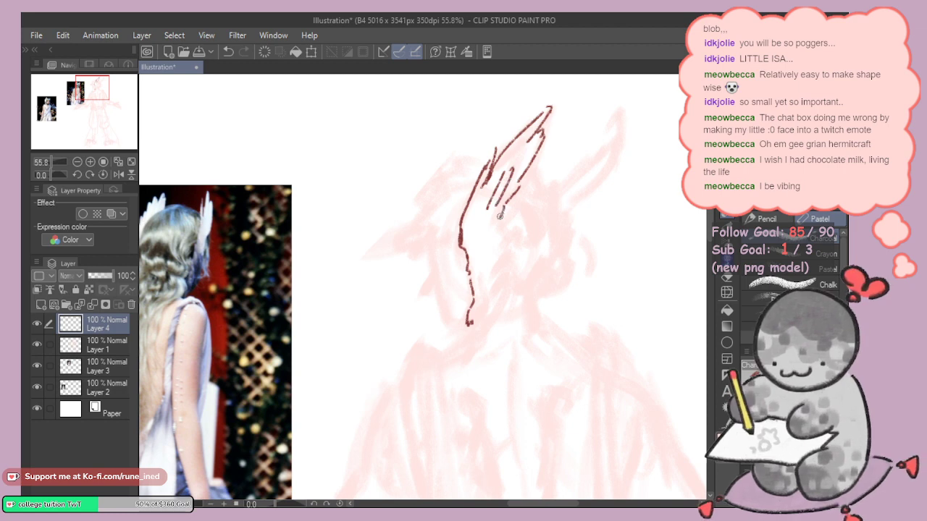
key("ctrl+z")
key("ctrl+z")
left_click_drag(515, 158, 474, 247)
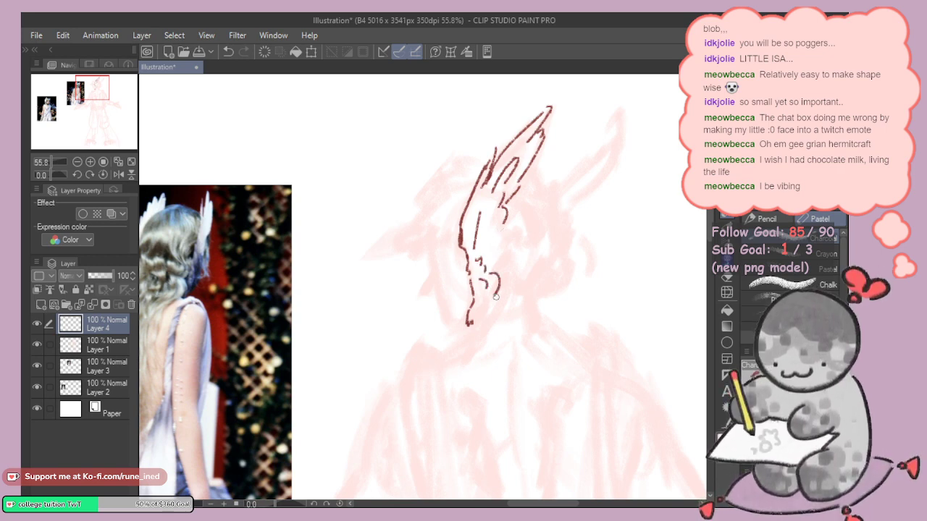
Step: Draw the scalloped feather edge along the back of the wing's lower half, down to its bottom tip
left_click_drag(501, 230, 531, 220)
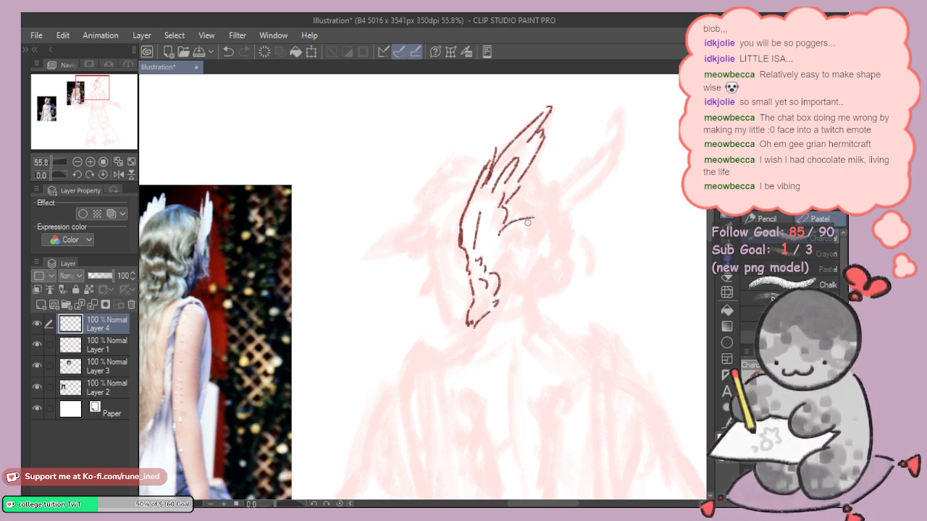
key("ctrl+z")
mouse_move(493, 247)
left_mouse_down()
mouse_move(520, 213)
mouse_move(498, 237)
left_mouse_up()
key("ctrl+z")
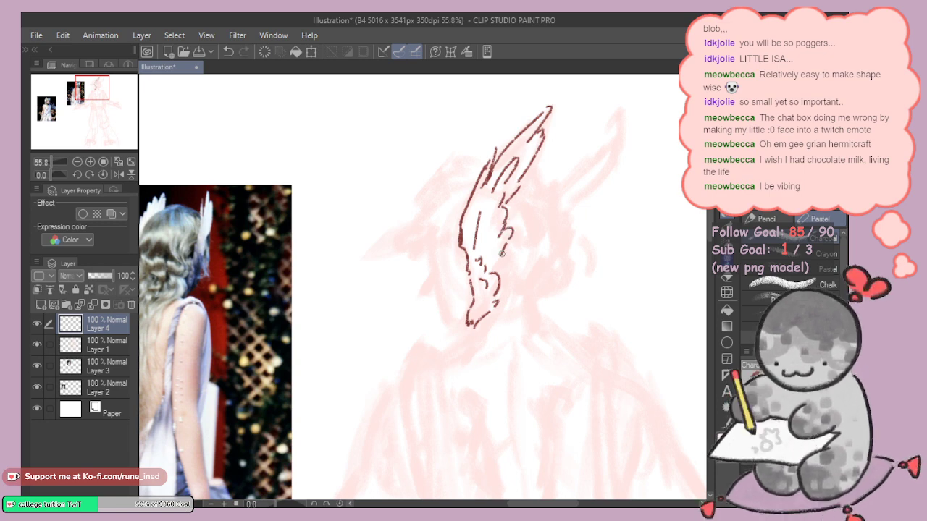
key("ctrl+z")
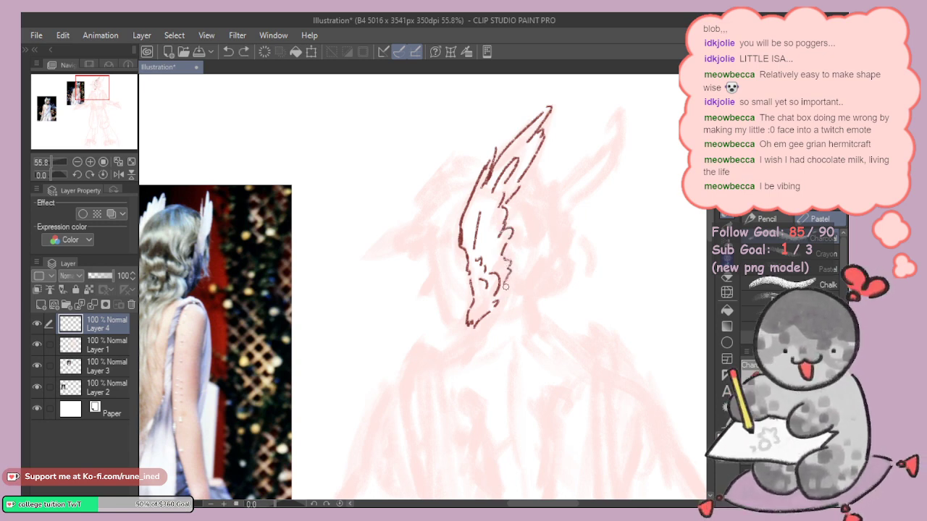
left_click_drag(492, 311, 492, 318)
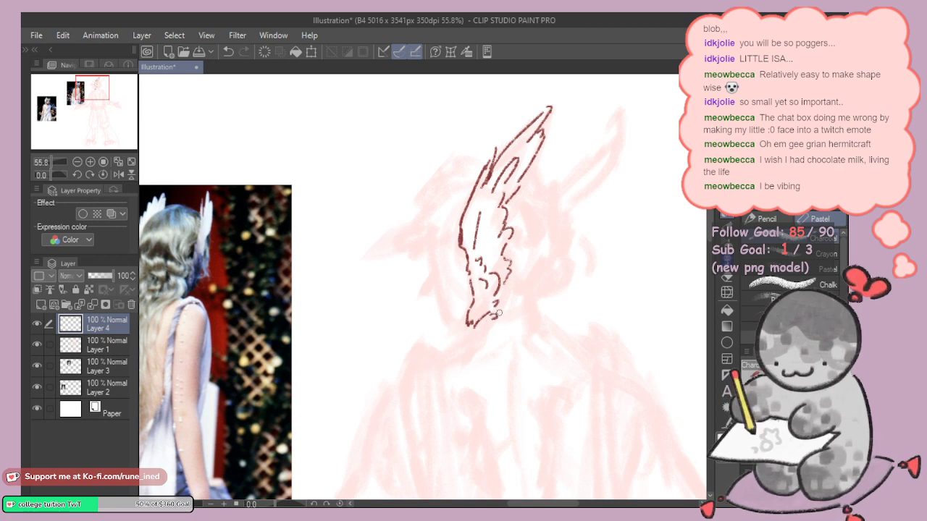
Step: Outline the face from the brow down the cheek and chin, closing the jaw against the wing's bottom tip
left_click_drag(500, 248, 496, 251)
scroll(461, 250, "up", 1)
scroll(460, 249, "up", 2)
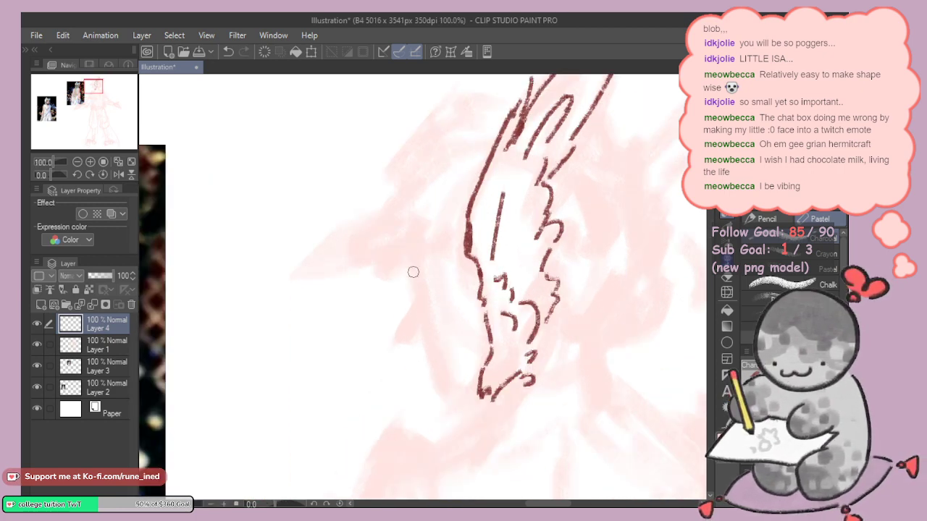
mouse_move(412, 243)
left_mouse_down()
mouse_move(408, 339)
mouse_move(427, 345)
mouse_move(437, 387)
left_mouse_up()
key("ctrl+z")
key("ctrl+z")
key("ctrl+z")
left_click_drag(423, 341, 437, 387)
key("ctrl+z")
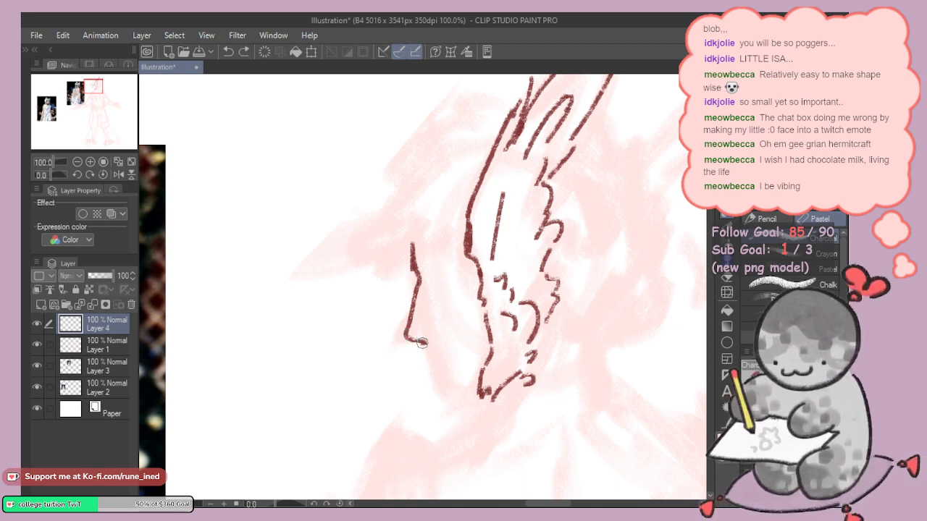
mouse_move(424, 343)
left_mouse_down()
mouse_move(444, 393)
mouse_move(480, 390)
left_mouse_up()
key("ctrl+z")
mouse_move(482, 306)
left_mouse_down()
mouse_move(496, 318)
mouse_move(532, 304)
mouse_move(552, 218)
mouse_move(567, 196)
mouse_move(579, 199)
left_mouse_up()
left_click_drag(468, 147, 420, 133)
mouse_move(413, 139)
left_mouse_down()
mouse_move(401, 165)
mouse_move(348, 213)
mouse_move(354, 295)
mouse_move(377, 290)
left_mouse_up()
key("ctrl+z")
key("ctrl+z")
key("ctrl+z")
key("ctrl+z")
key("ctrl+z")
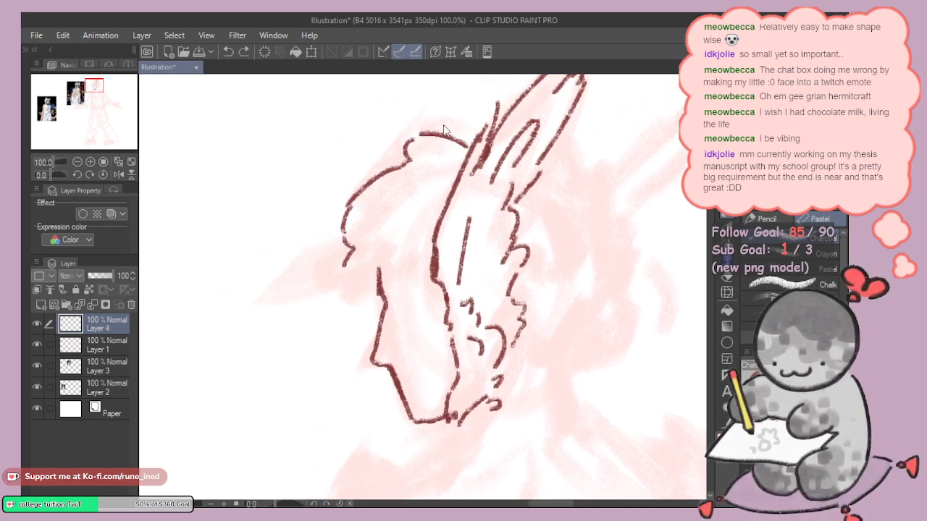
left_click_drag(414, 165, 365, 217)
key("ctrl+z")
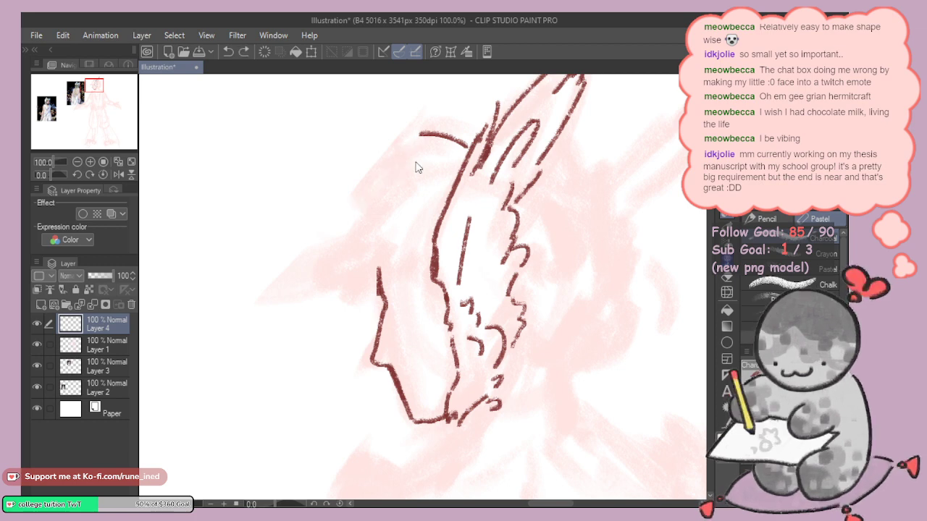
key("ctrl+z")
left_click_drag(465, 150, 439, 137)
mouse_move(421, 139)
left_mouse_down()
mouse_move(425, 150)
mouse_move(338, 213)
left_mouse_up()
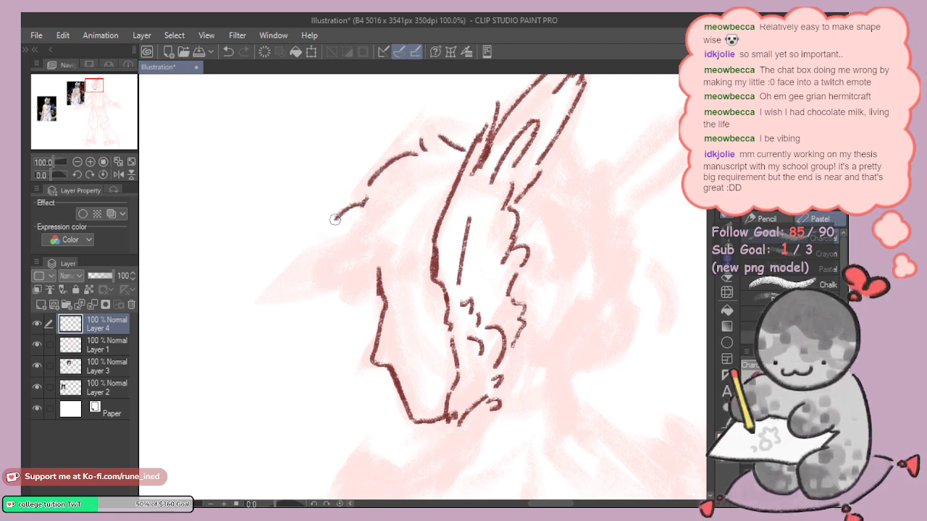
key("ctrl+z")
key("ctrl+z")
key("ctrl+z")
key("ctrl+z")
mouse_move(466, 145)
left_mouse_down()
mouse_move(410, 150)
mouse_move(343, 217)
left_mouse_up()
key("ctrl+z")
key("ctrl+z")
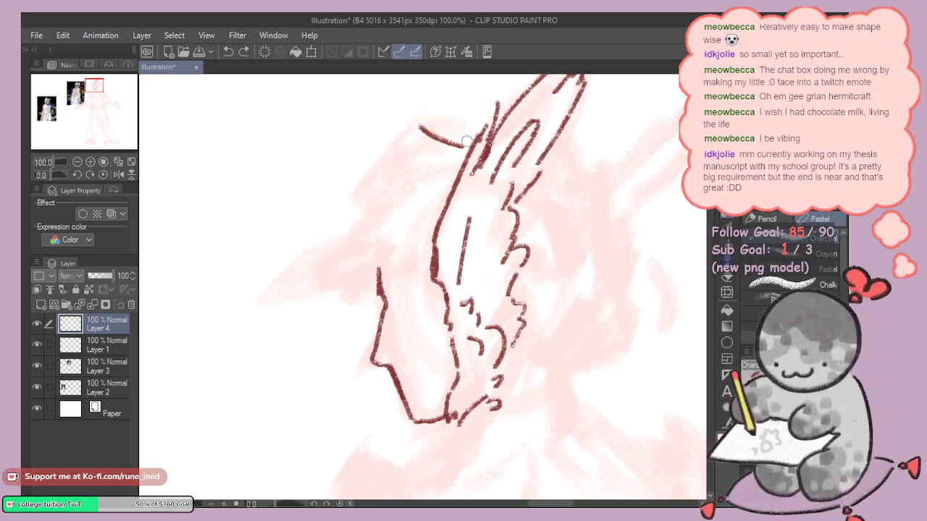
key("ctrl+z")
Step: Draw the hair outline in short, spiky tufts from the wing's base over the crown and down past the forehead
mouse_move(457, 145)
left_mouse_down()
mouse_move(439, 132)
mouse_move(411, 133)
mouse_move(400, 148)
mouse_move(463, 143)
left_mouse_up()
key("ctrl+z")
left_click_drag(385, 155, 344, 203)
left_click_drag(349, 208, 352, 216)
mouse_move(359, 214)
left_mouse_down()
mouse_move(315, 256)
mouse_move(323, 265)
mouse_move(338, 238)
left_mouse_up()
key("ctrl+z")
mouse_move(337, 246)
left_mouse_down()
mouse_move(314, 265)
mouse_move(324, 281)
left_mouse_up()
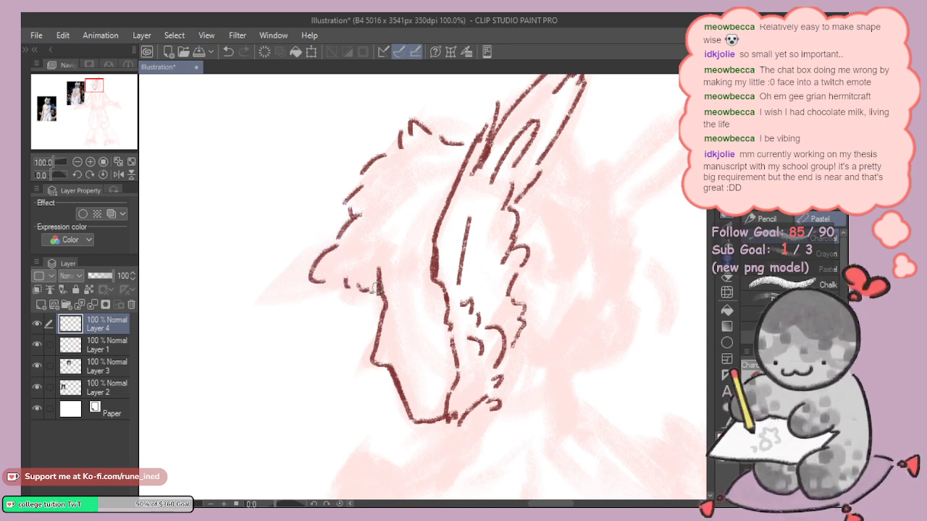
Step: Redraw the front hair tuft curving outward ahead of the forehead, with short jagged strokes along its underside
key("ctrl+z")
key("ctrl+z")
key("ctrl+z")
left_click_drag(347, 243, 323, 278)
left_click_drag(328, 283, 340, 297)
left_click_drag(355, 292, 363, 295)
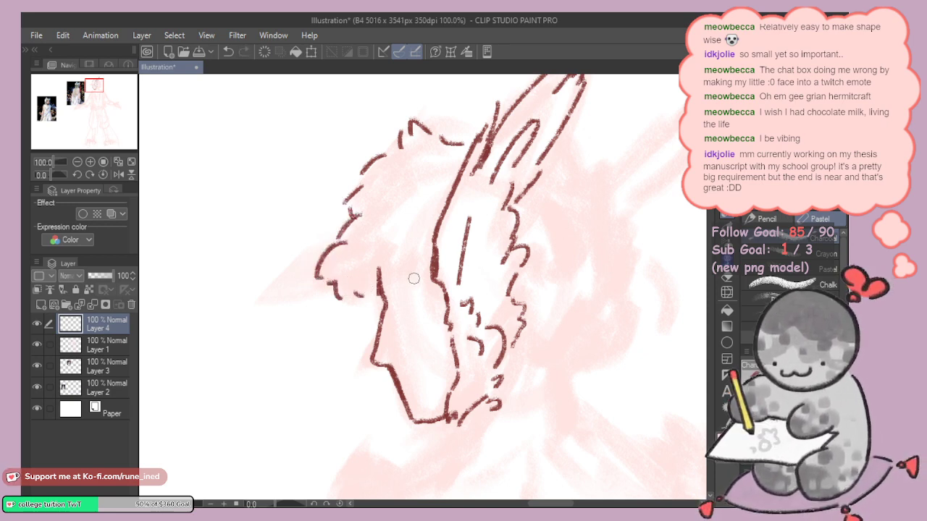
key("ctrl+z")
Step: Draw the inner fringe line meeting the top of the face outline, with short strokes running across toward the wing
mouse_move(401, 196)
left_mouse_down()
mouse_move(386, 248)
mouse_move(374, 250)
left_mouse_up()
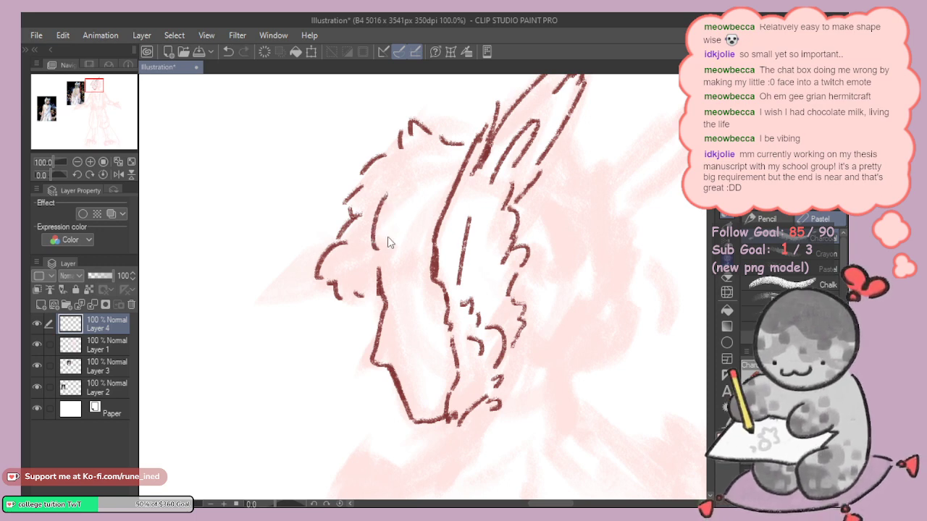
key("ctrl+z")
mouse_move(387, 211)
left_mouse_down()
mouse_move(378, 266)
mouse_move(410, 270)
left_mouse_up()
left_click_drag(413, 260, 422, 272)
key("ctrl+z")
key("ctrl+z")
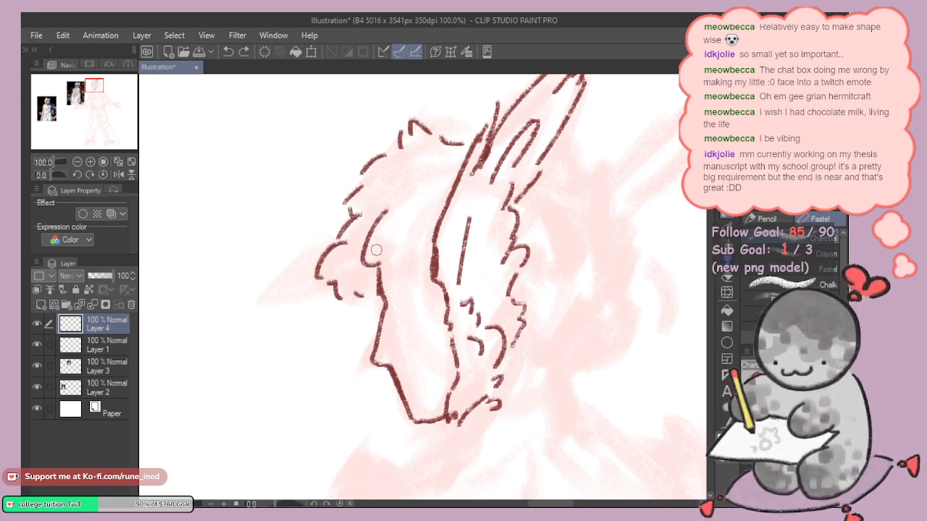
key("ctrl+z")
mouse_move(391, 209)
left_mouse_down()
mouse_move(413, 271)
mouse_move(421, 258)
left_mouse_up()
key("ctrl+z")
mouse_move(367, 230)
left_mouse_down()
mouse_move(370, 262)
mouse_move(422, 274)
left_mouse_up()
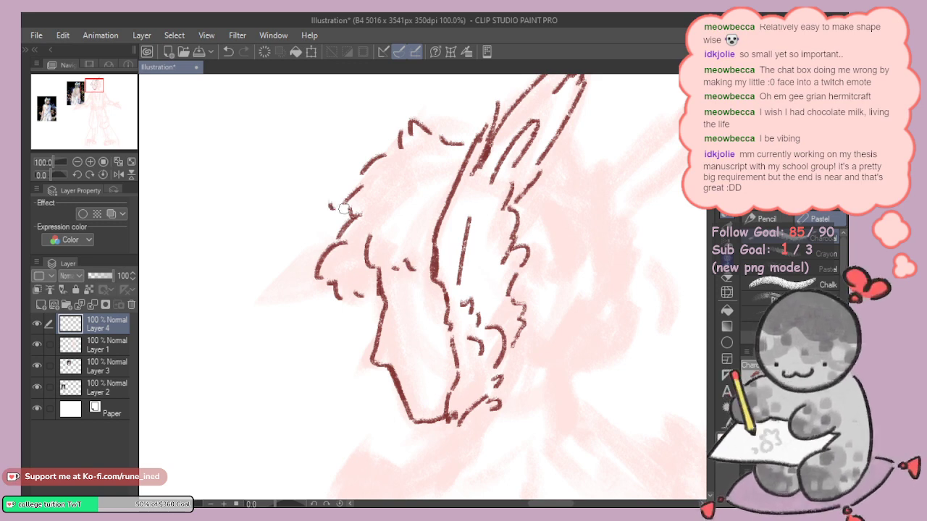
Step: Redraw the small pointed hair tuft at the front of the hair outline, above the forehead
key("ctrl+z")
left_click_drag(332, 201, 342, 204)
Step: Draw the large rounded eye outline between the brow and the wing's edge, with a short stroke at its rear corner
left_click_drag(417, 297, 379, 301)
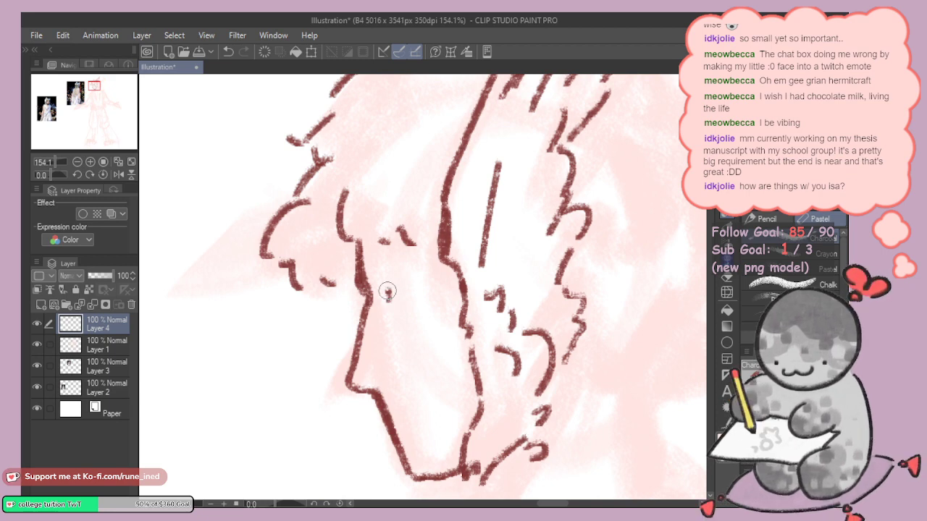
mouse_move(385, 298)
left_mouse_down()
mouse_move(411, 265)
mouse_move(399, 264)
mouse_move(436, 267)
mouse_move(394, 259)
mouse_move(428, 255)
mouse_move(385, 311)
mouse_move(433, 320)
left_mouse_up()
key("ctrl+z")
key("ctrl+z")
left_click_drag(428, 262, 444, 270)
key("ctrl+z")
left_click_drag(442, 305, 446, 289)
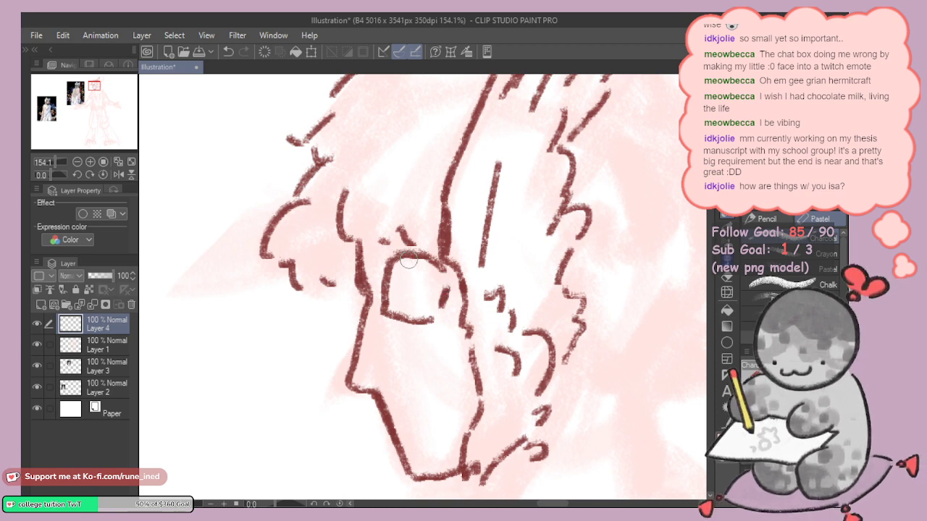
Step: Draw a narrow slit pupil inside the eye and darken a wedge at the bridge of the nose
key("ctrl+z")
mouse_move(409, 261)
left_mouse_down()
mouse_move(427, 301)
mouse_move(418, 301)
mouse_move(414, 265)
mouse_move(426, 299)
mouse_move(413, 263)
left_mouse_up()
key("ctrl+z")
key("ctrl+z")
key("ctrl+z")
key("ctrl+z")
key("ctrl+z")
key("ctrl+z")
mouse_move(413, 263)
left_mouse_down()
mouse_move(425, 291)
mouse_move(420, 309)
left_mouse_up()
mouse_move(384, 349)
left_mouse_down()
mouse_move(390, 333)
mouse_move(370, 314)
mouse_move(398, 328)
mouse_move(377, 316)
left_mouse_up()
left_click_drag(408, 350, 389, 330)
Step: Draw a narrow mouth running back from the front of the face above the chin, and fill it with jagged teeth
mouse_move(393, 410)
left_mouse_down()
mouse_move(410, 405)
mouse_move(413, 414)
mouse_move(403, 407)
mouse_move(432, 387)
mouse_move(394, 397)
mouse_move(434, 383)
left_mouse_up()
key("ctrl+z")
key("ctrl+z")
key("ctrl+z")
key("ctrl+z")
mouse_move(390, 409)
left_mouse_down()
mouse_move(430, 394)
mouse_move(398, 392)
mouse_move(394, 380)
mouse_move(442, 380)
left_mouse_up()
key("ctrl+z")
key("ctrl+z")
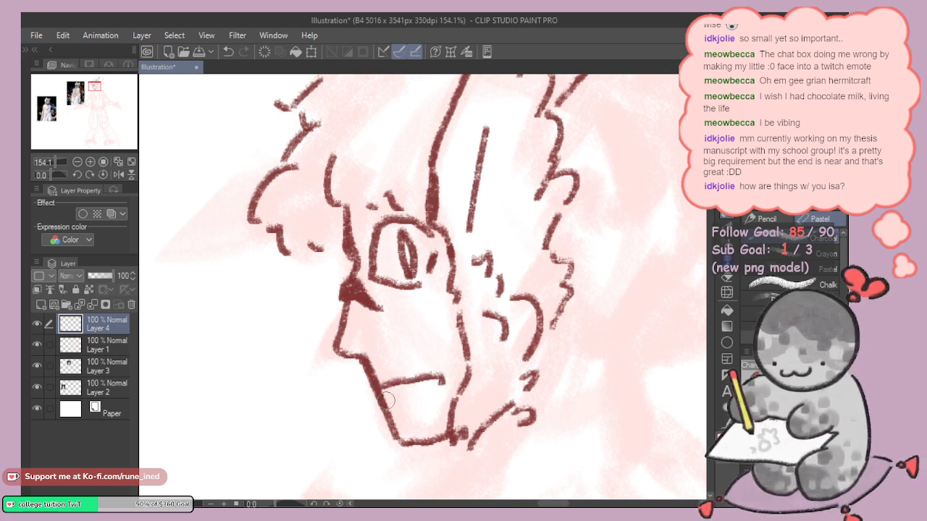
key("ctrl+z")
mouse_move(388, 403)
left_mouse_down()
mouse_move(441, 385)
mouse_move(415, 390)
mouse_move(427, 382)
left_mouse_up()
mouse_move(479, 367)
left_mouse_down()
mouse_move(449, 400)
mouse_move(420, 411)
left_mouse_up()
left_click_drag(469, 355, 418, 362)
left_click_drag(510, 353, 496, 318)
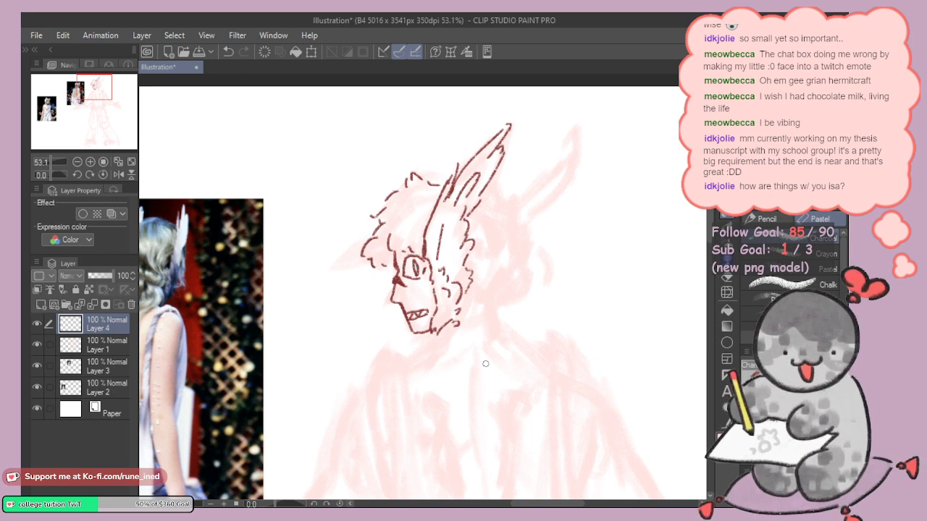
Step: Erase the small front hair stroke and redraw it so it joins the neighbouring hair outline
scroll(469, 176, "up", 2)
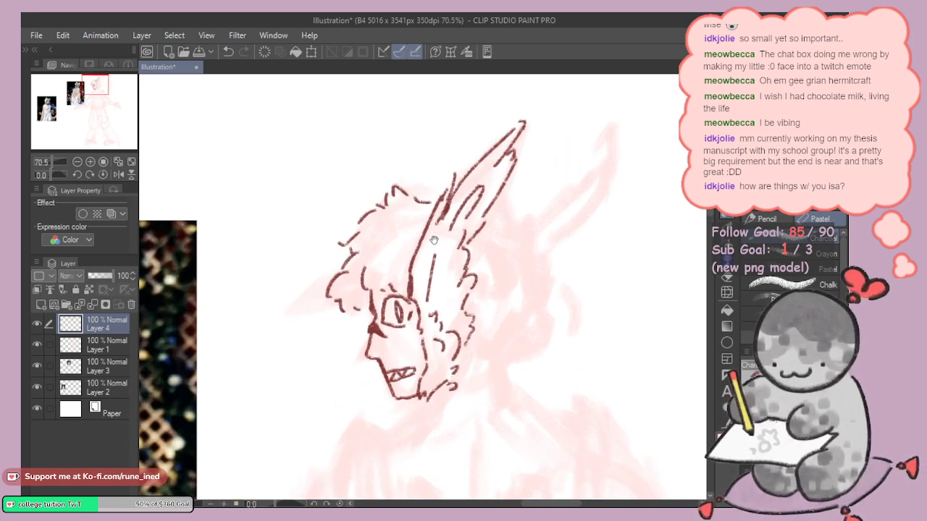
key("e")
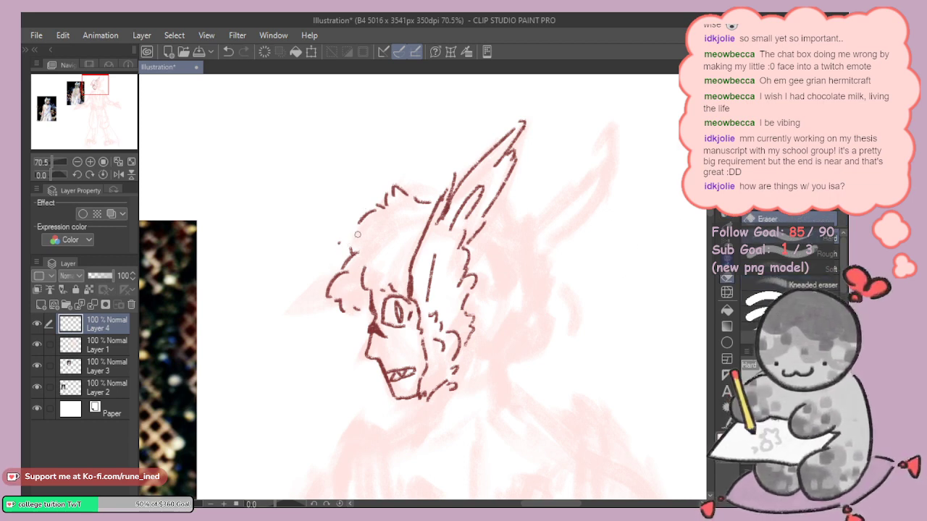
key("p")
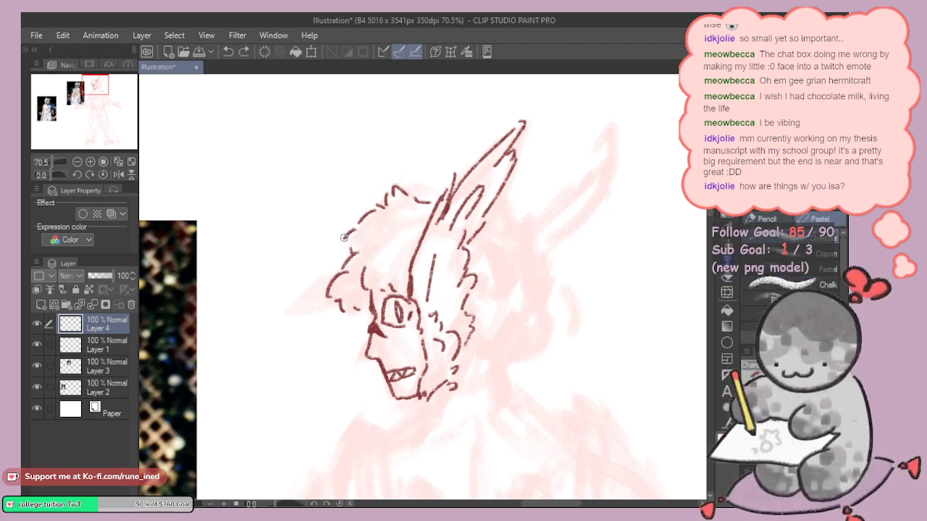
key("ctrl+z")
Step: Outline the back of the hair in short wavy strokes from behind the wing down toward the nape
left_click_drag(489, 236, 471, 229)
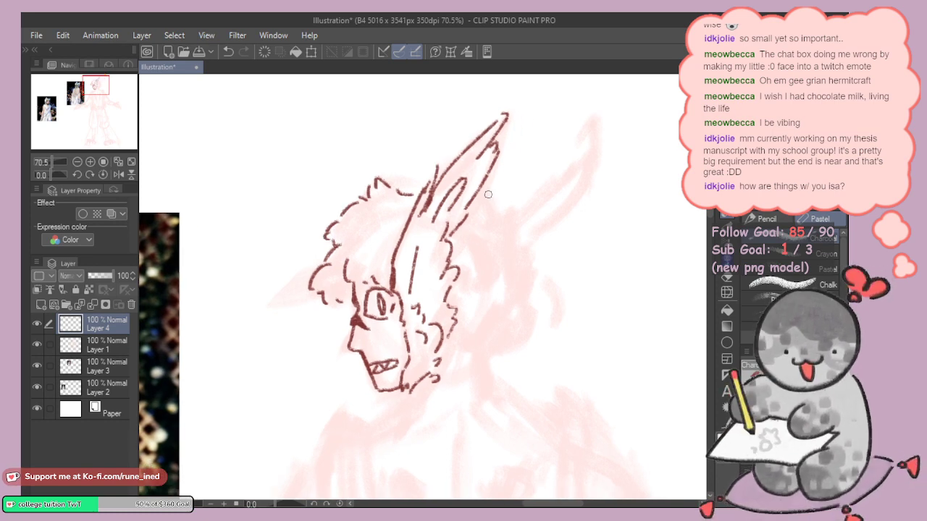
left_click_drag(490, 191, 495, 205)
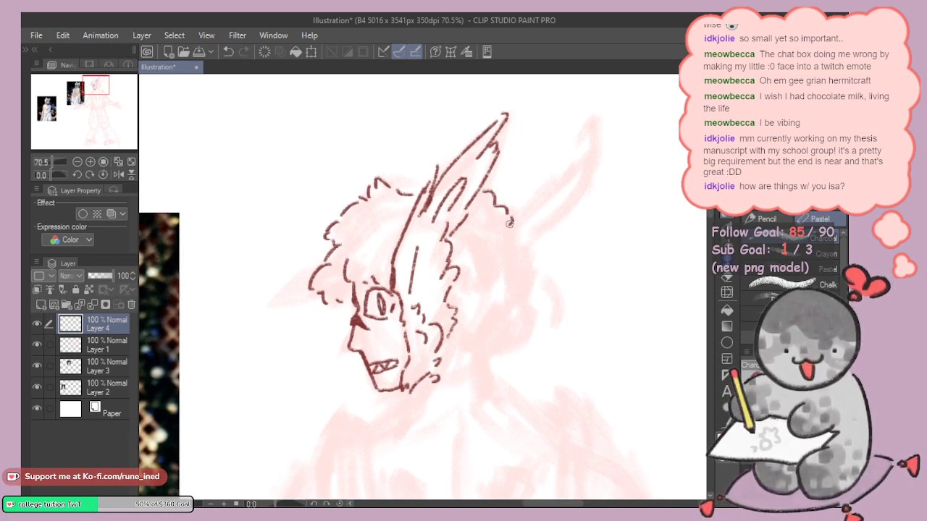
mouse_move(523, 299)
left_mouse_down()
mouse_move(520, 329)
mouse_move(528, 304)
mouse_move(522, 326)
mouse_move(489, 352)
left_mouse_up()
key("ctrl+z")
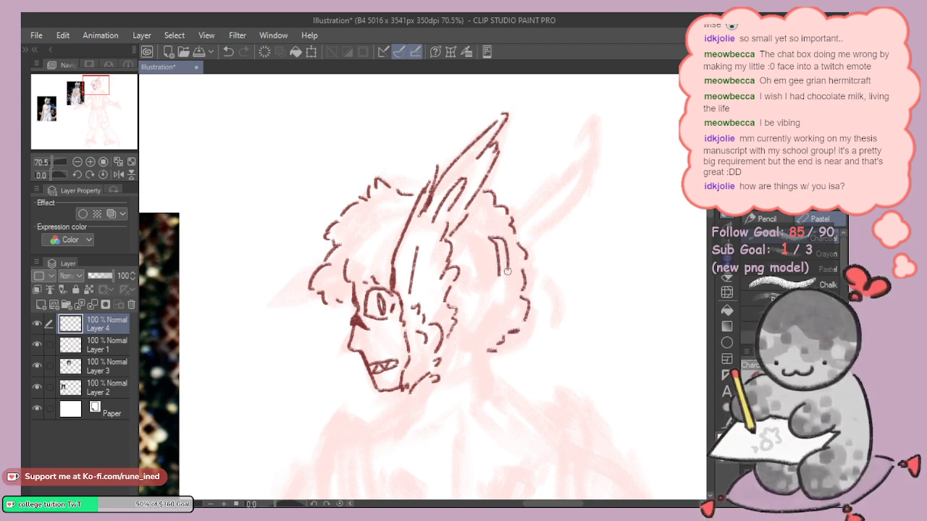
Step: Draw blocky inner strands in the back hair and add short strokes along the hair's lower edge at the nape
left_click_drag(480, 251, 484, 276)
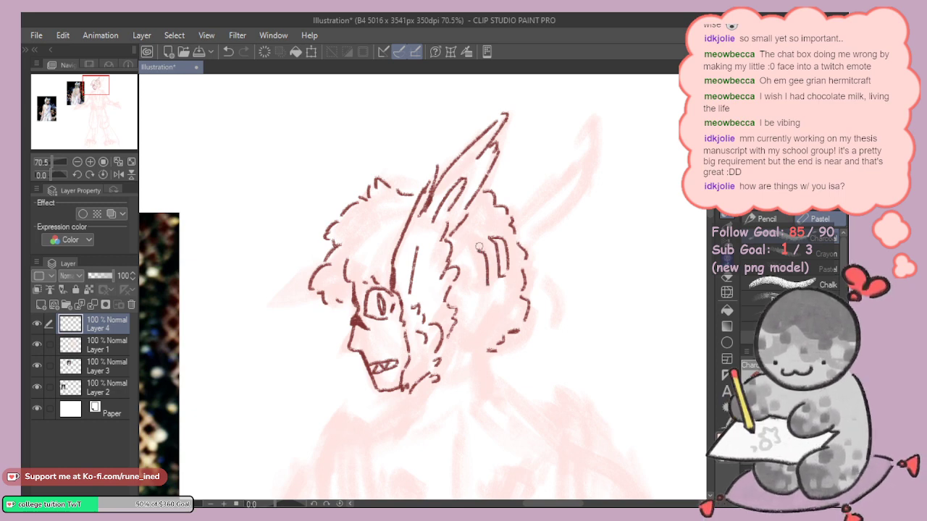
key("ctrl+z")
mouse_move(466, 241)
left_mouse_down()
mouse_move(465, 277)
mouse_move(488, 273)
mouse_move(469, 282)
left_mouse_up()
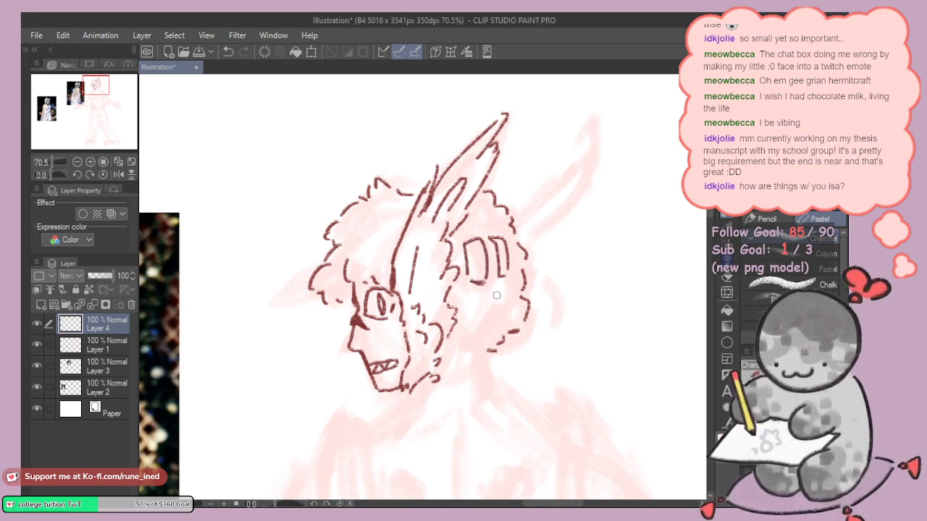
key("ctrl+z")
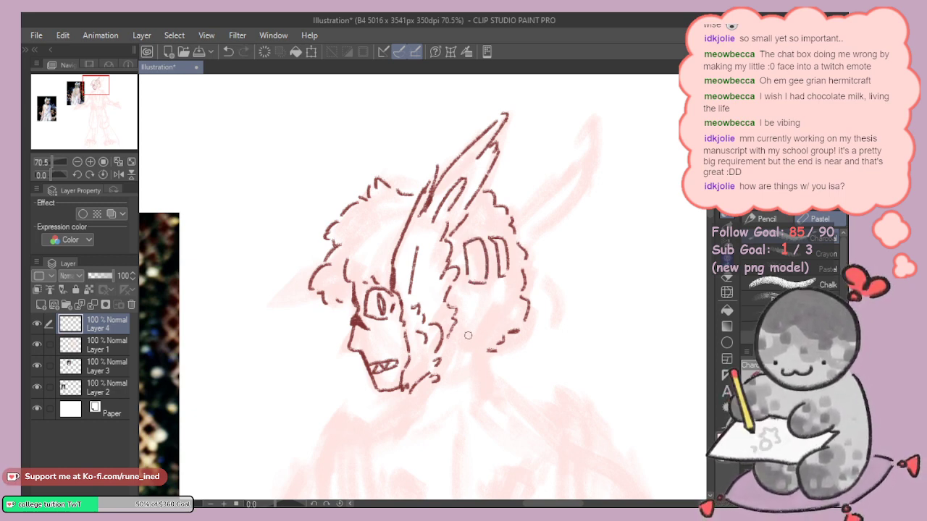
mouse_move(461, 338)
left_mouse_down()
mouse_move(486, 348)
mouse_move(461, 340)
left_mouse_up()
key("ctrl+z")
key("ctrl+z")
Step: Draw the second wing's front edge rising from the back hair into a short hooked feather tip
left_click_drag(494, 214, 536, 147)
key("ctrl+z")
key("ctrl+z")
mouse_move(493, 211)
left_mouse_down()
mouse_move(527, 160)
mouse_move(525, 175)
mouse_move(556, 143)
left_mouse_up()
key("ctrl+z")
key("ctrl+z")
mouse_move(515, 197)
left_mouse_down()
mouse_move(566, 121)
mouse_move(558, 172)
left_mouse_up()
key("ctrl+z")
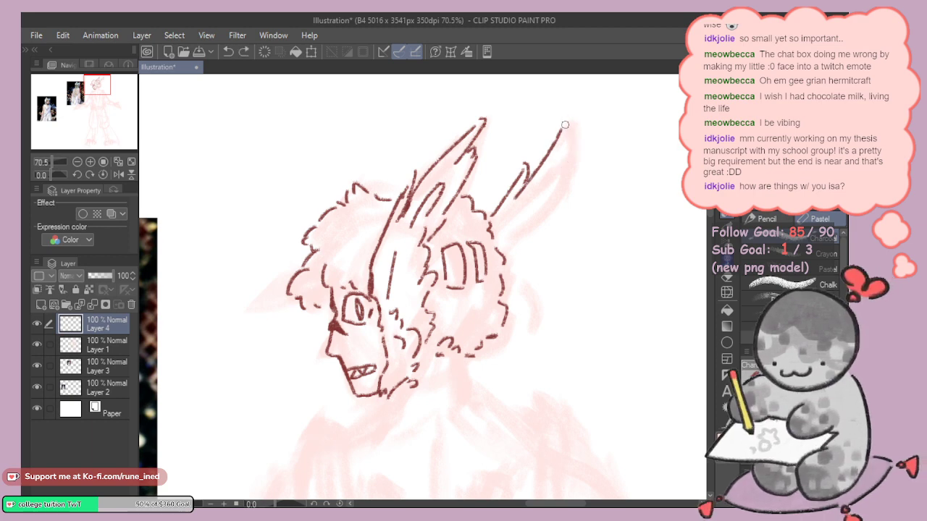
Step: Extend the second wing's front edge past the short feather up to its long pointed tip
key("ctrl+z")
key("ctrl+z")
left_click_drag(517, 194, 574, 120)
key("ctrl+z")
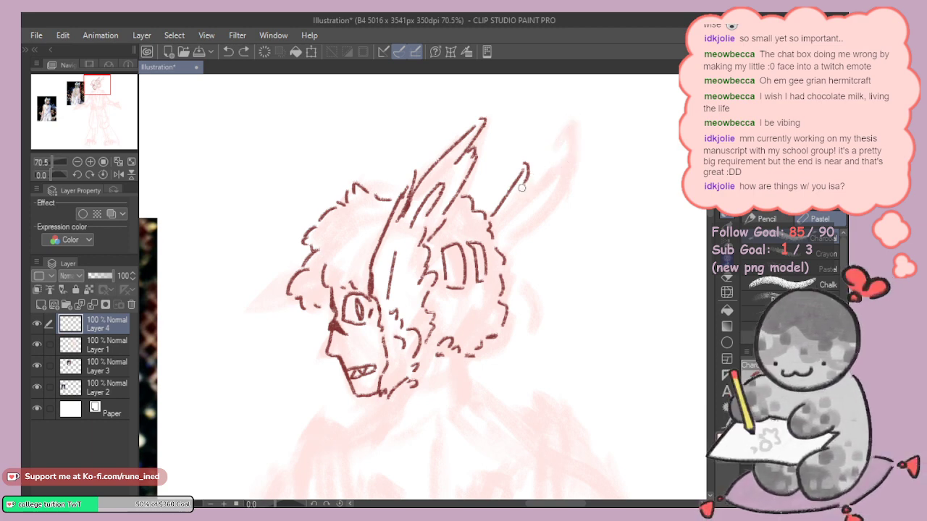
left_click_drag(521, 187, 571, 131)
key("ctrl+z")
Step: Draw the second wing's rear edge from the tip down to the back hair in short, stepped feather strokes
mouse_move(527, 180)
left_mouse_down()
mouse_move(574, 123)
mouse_move(555, 198)
left_mouse_up()
key("ctrl+z")
key("ctrl+z")
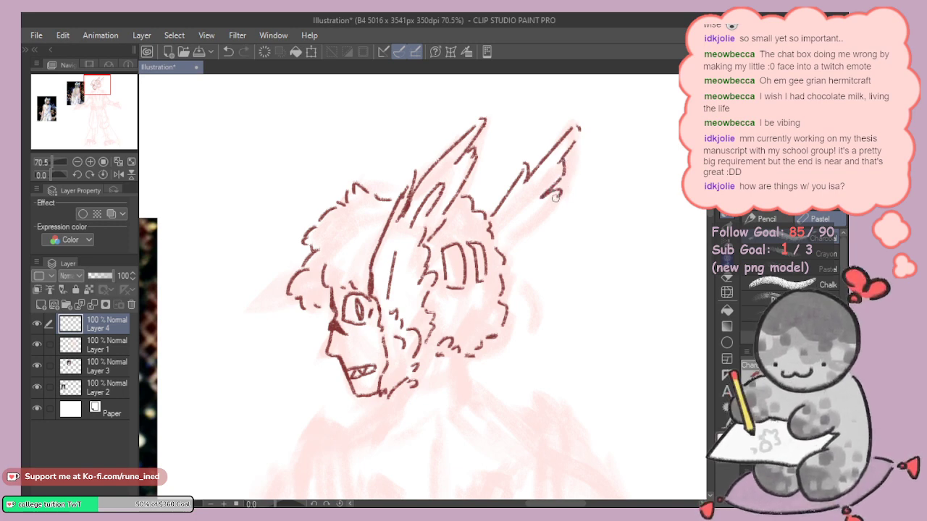
key("ctrl+z")
key("ctrl+z")
mouse_move(565, 158)
left_mouse_down()
mouse_move(562, 195)
mouse_move(533, 235)
left_mouse_up()
key("ctrl+z")
mouse_move(562, 196)
left_mouse_down()
mouse_move(539, 218)
mouse_move(538, 205)
mouse_move(524, 228)
left_mouse_up()
key("ctrl+z")
key("ctrl+z")
key("ctrl+z")
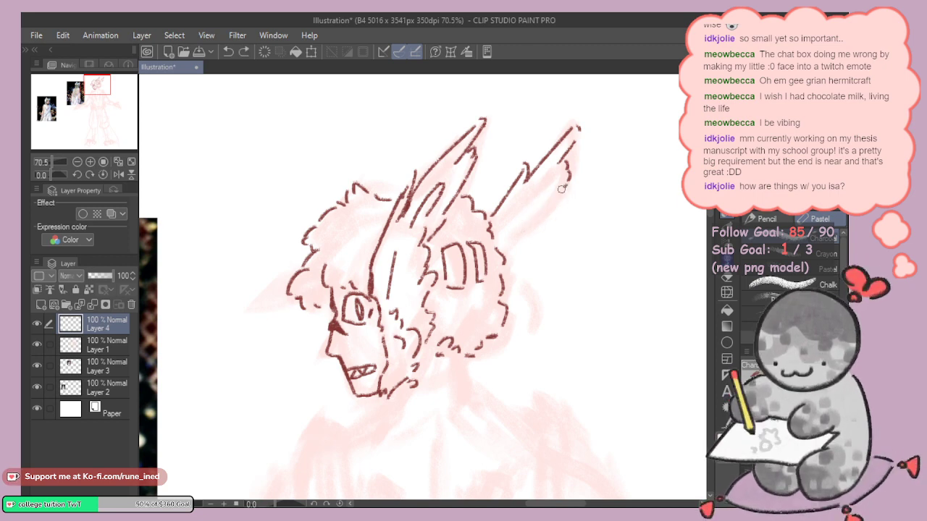
mouse_move(566, 185)
left_mouse_down()
mouse_move(512, 259)
mouse_move(538, 195)
mouse_move(515, 217)
mouse_move(516, 244)
mouse_move(551, 207)
left_mouse_up()
key("ctrl+z")
key("ctrl+z")
key("ctrl+z")
Step: Draw a curved line for the back of the neck and a short stroke for its front beneath the jaw
left_click_drag(485, 302, 491, 328)
key("ctrl+z")
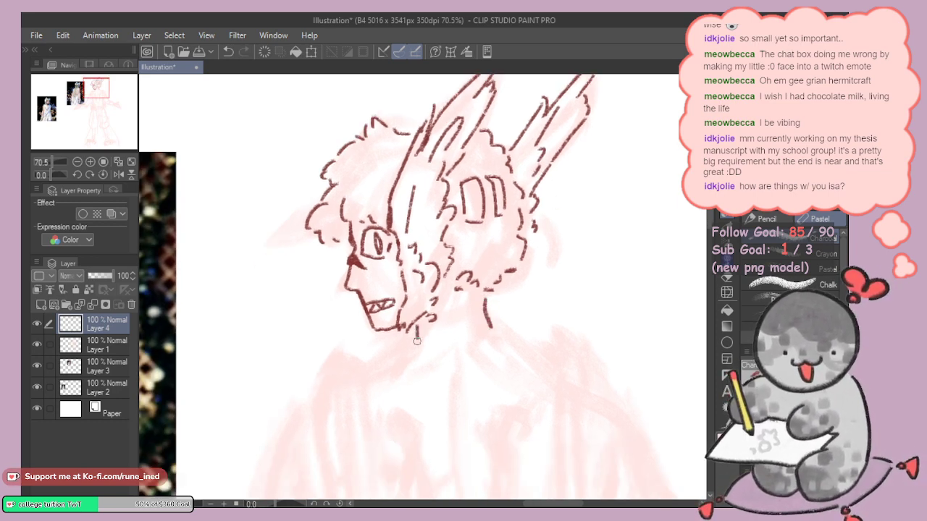
key("ctrl+z")
left_click_drag(414, 324, 416, 342)
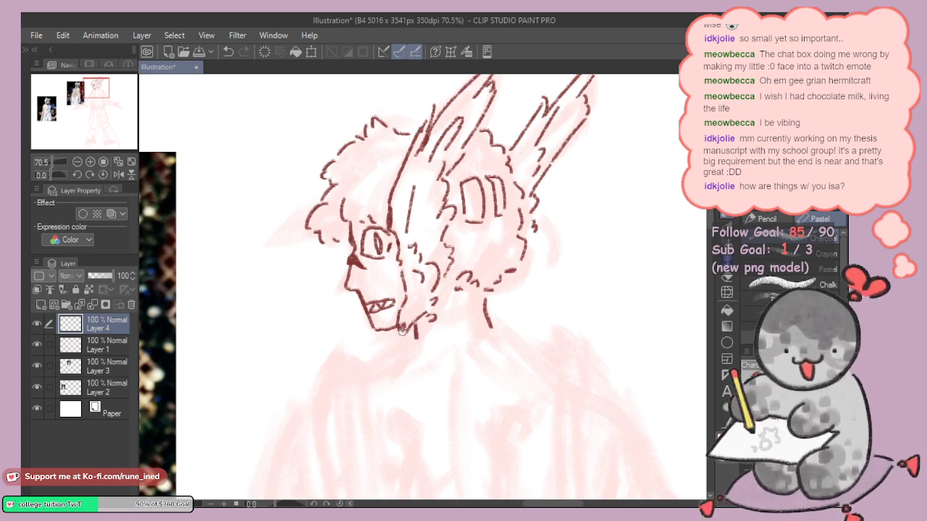
key("ctrl+z")
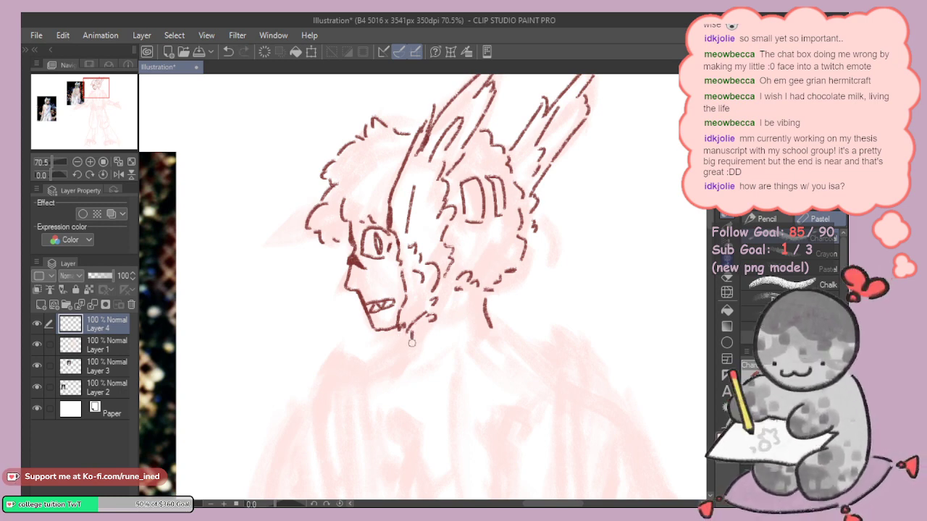
Step: Draw a short vertical centre line down the neck and clear the trial dashes below it
left_click_drag(459, 375, 457, 427)
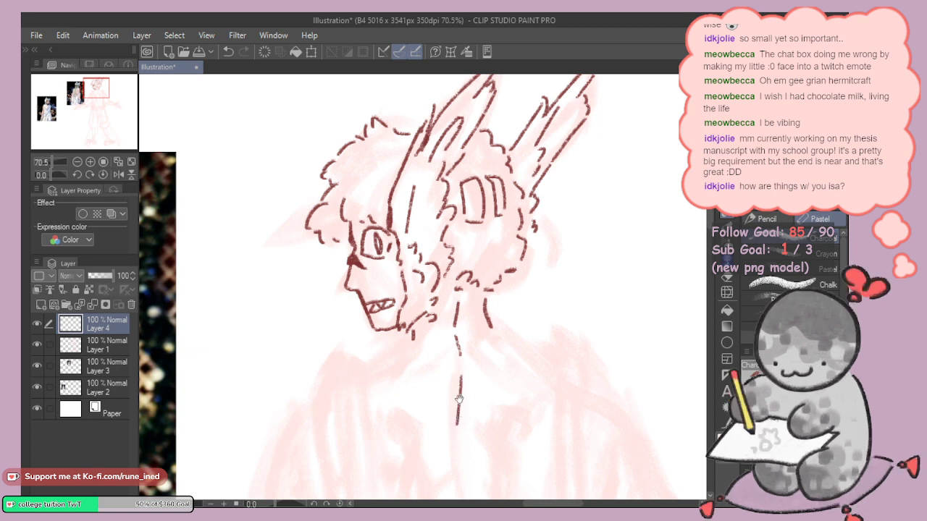
left_click_drag(459, 355, 481, 211)
key("ctrl+z")
key("ctrl+z")
key("ctrl+z")
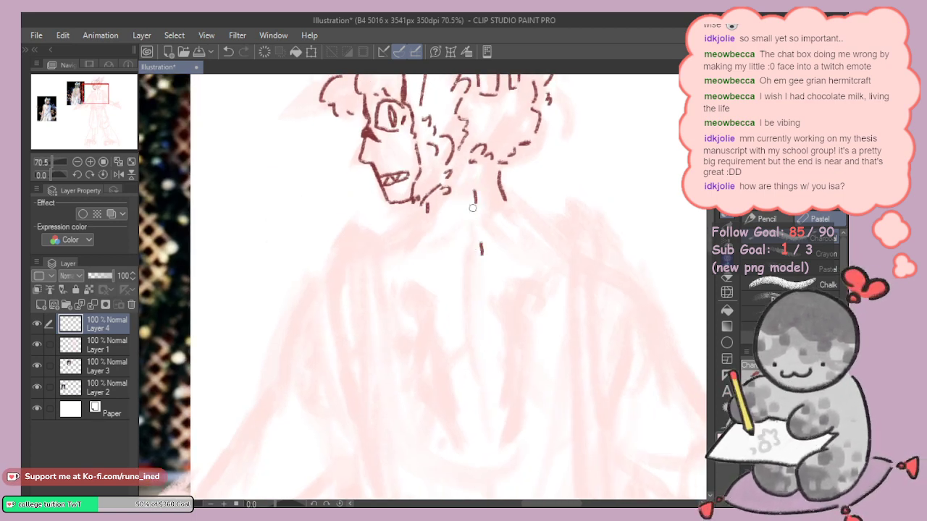
left_click_drag(474, 183, 475, 207)
left_click_drag(472, 224, 456, 261)
key("ctrl+z")
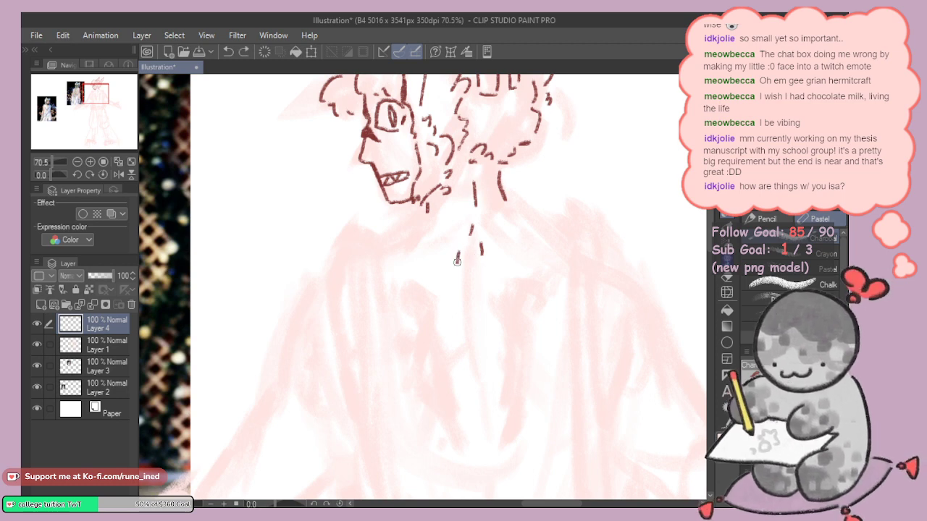
key("e")
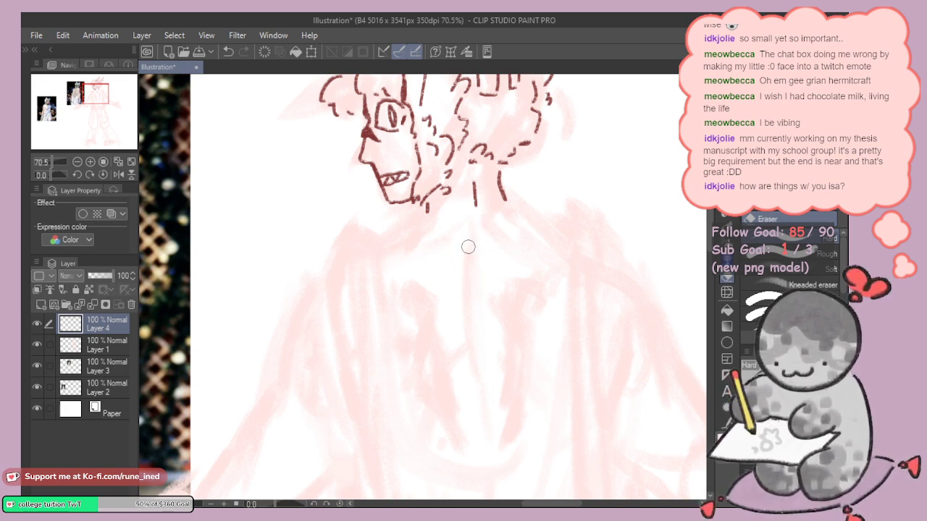
Step: Draw a dashed centre line down the torso from the base of the neck following the sketch's middle
key("p")
left_click_drag(475, 230, 475, 247)
key("ctrl+z")
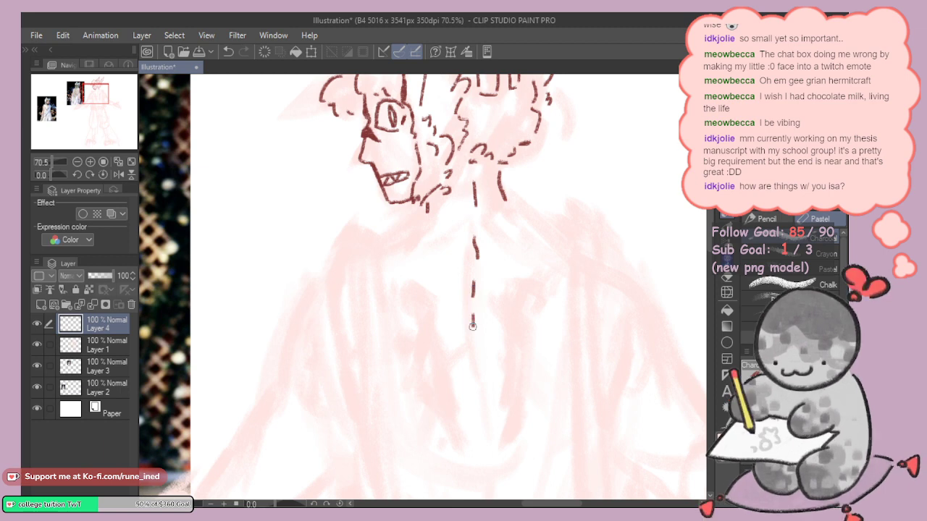
scroll(478, 348, "down", 3)
left_click_drag(476, 327, 482, 362)
scroll(485, 347, "down", 3)
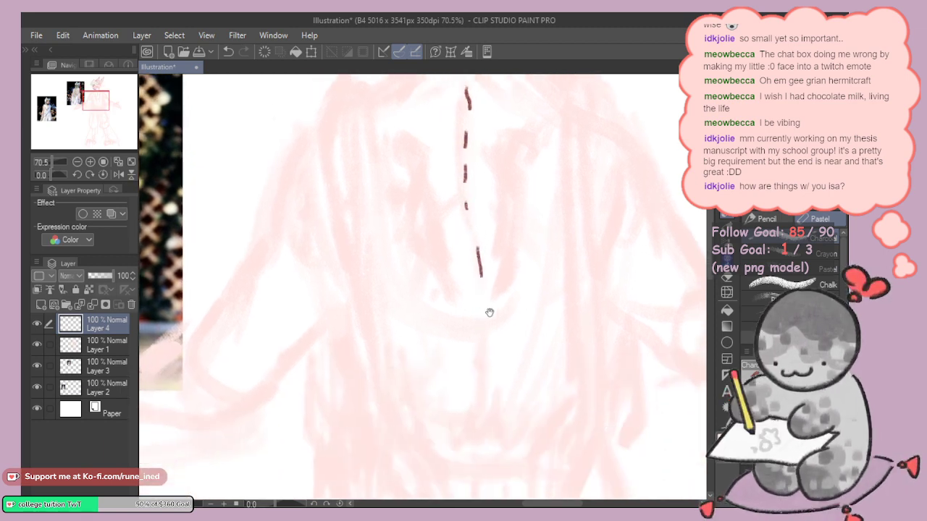
left_click_drag(481, 313, 482, 332)
Step: Draw the sloping line under the jaw and extend the back of the neck outward into the shoulder
scroll(485, 349, "up", 6)
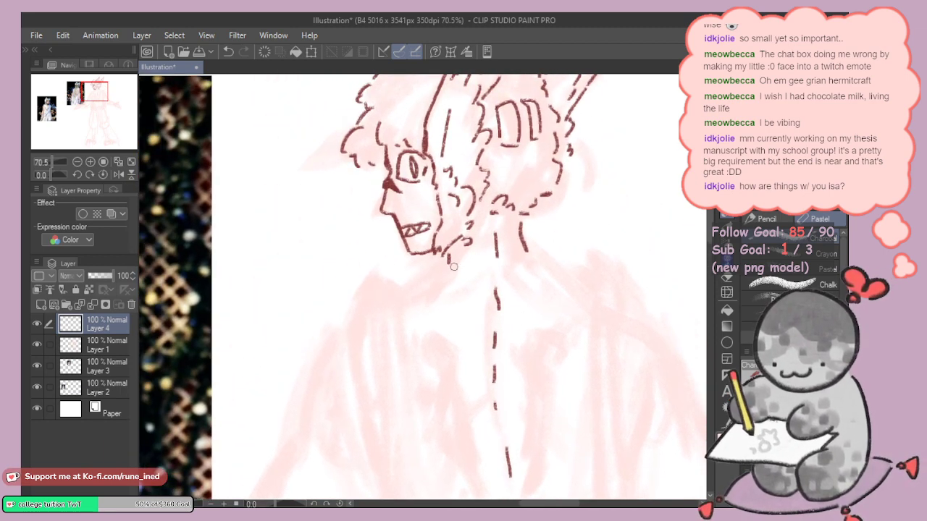
left_click_drag(443, 267, 413, 286)
left_click_drag(490, 251, 438, 283)
mouse_move(469, 252)
left_mouse_down()
mouse_move(480, 287)
mouse_move(530, 305)
left_mouse_up()
mouse_move(468, 311)
left_mouse_down()
mouse_move(535, 234)
mouse_move(496, 265)
mouse_move(503, 234)
mouse_move(478, 314)
mouse_move(498, 282)
mouse_move(480, 311)
left_mouse_up()
left_click_drag(463, 261, 477, 325)
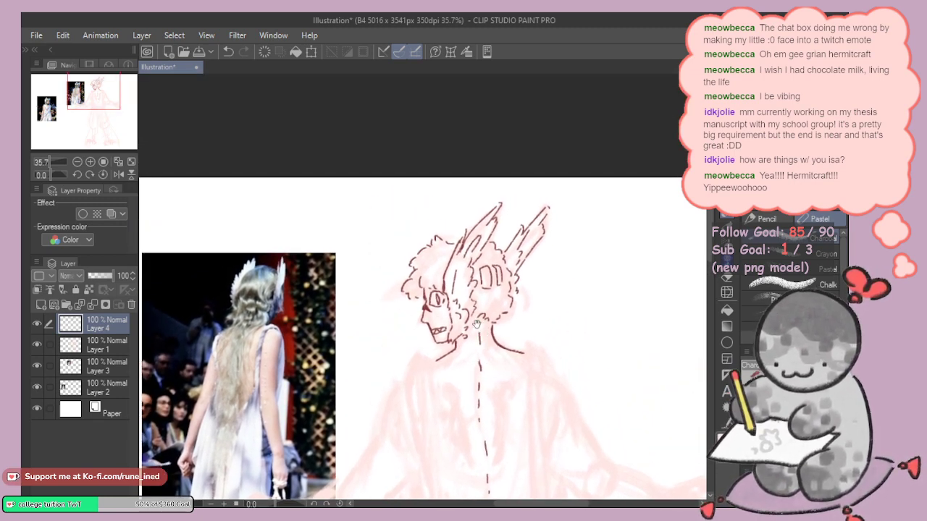
Step: Close the lower rear of the eye outline with a curved stroke around the slit pupil
scroll(436, 293, "up", 4)
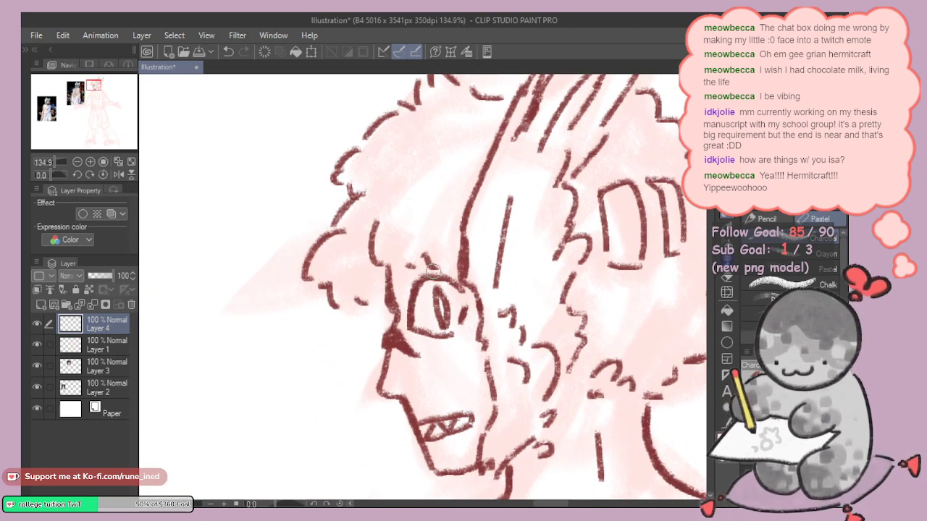
key("ctrl+z")
mouse_move(421, 330)
left_mouse_down()
mouse_move(465, 327)
mouse_move(457, 324)
mouse_move(467, 310)
left_mouse_up()
key("ctrl+z")
key("ctrl+z")
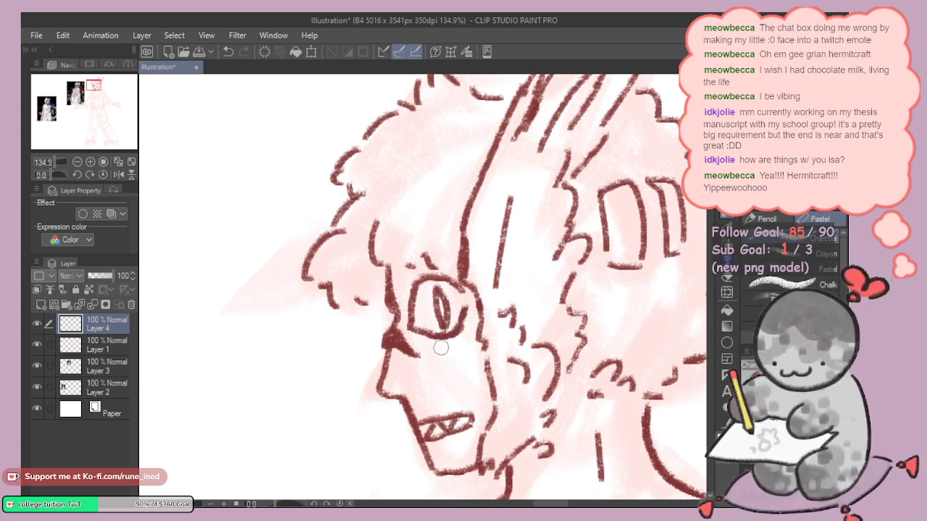
Step: Add a short crease line beneath the eye and round out the eye's upper front outline
mouse_move(439, 347)
left_mouse_down()
mouse_move(463, 336)
mouse_move(446, 397)
mouse_move(440, 376)
mouse_move(442, 385)
left_mouse_up()
key("ctrl+z")
key("ctrl+z")
key("ctrl+z")
key("ctrl+z")
mouse_move(443, 382)
left_mouse_down()
mouse_move(440, 357)
mouse_move(464, 385)
left_mouse_up()
key("ctrl+z")
key("ctrl+z")
key("ctrl+z")
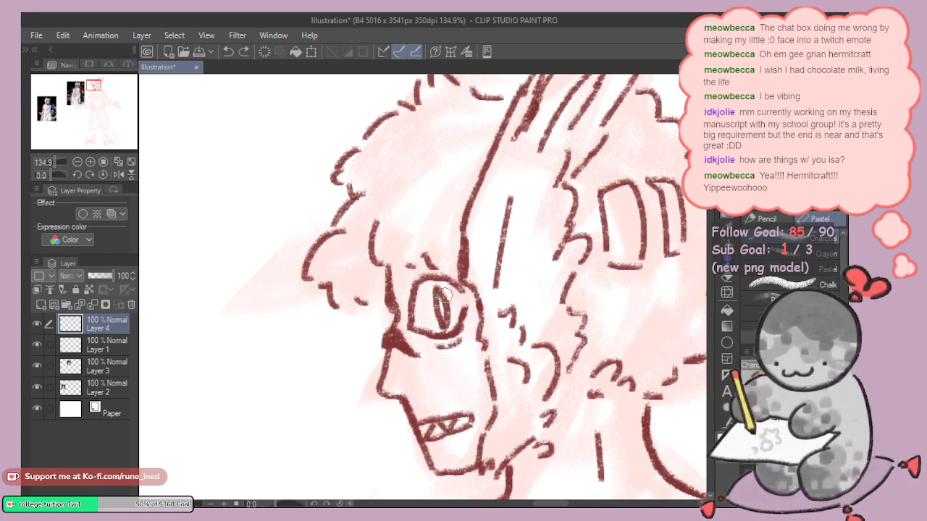
left_click_drag(439, 346, 460, 338)
mouse_move(411, 307)
left_mouse_down()
mouse_move(421, 286)
mouse_move(436, 281)
left_mouse_up()
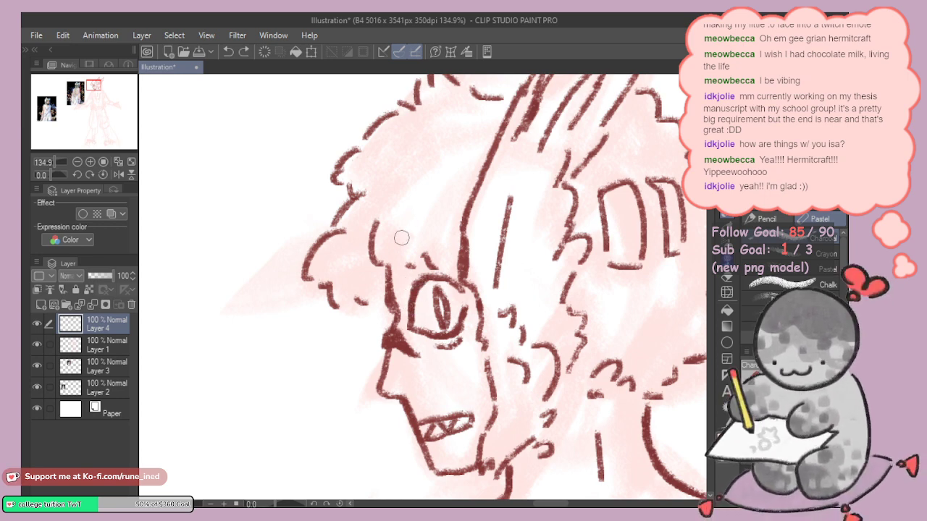
Step: Add a short detail stroke inside the front hair tuft, ahead of the inner fringe line
key("ctrl+z")
left_click_drag(361, 255, 359, 270)
key("ctrl+z")
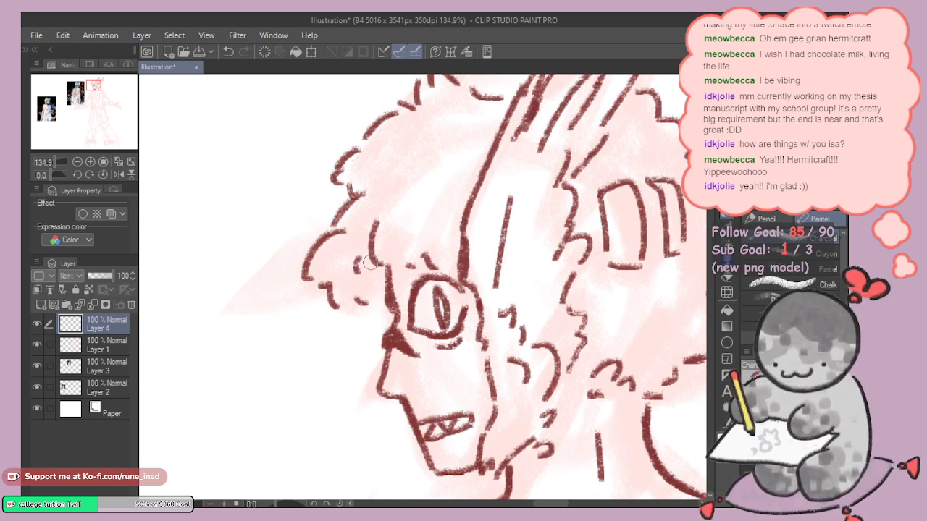
Step: Draw an angular inner hair strand above the eye, bending down in front of the wing's edge
left_click_drag(426, 233, 429, 280)
left_click_drag(419, 187, 404, 208)
key("ctrl+z")
left_click_drag(468, 226, 439, 283)
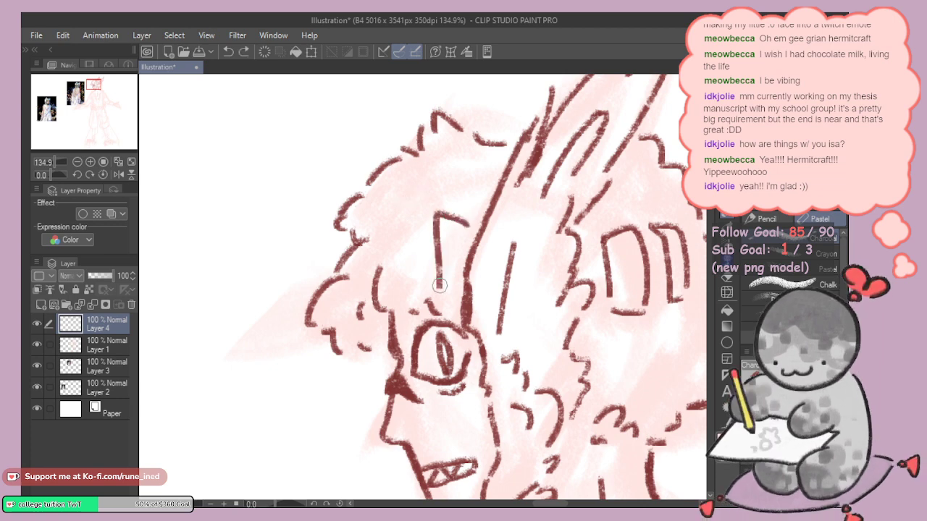
key("ctrl+z")
mouse_move(468, 226)
left_mouse_down()
mouse_move(439, 236)
mouse_move(450, 284)
left_mouse_up()
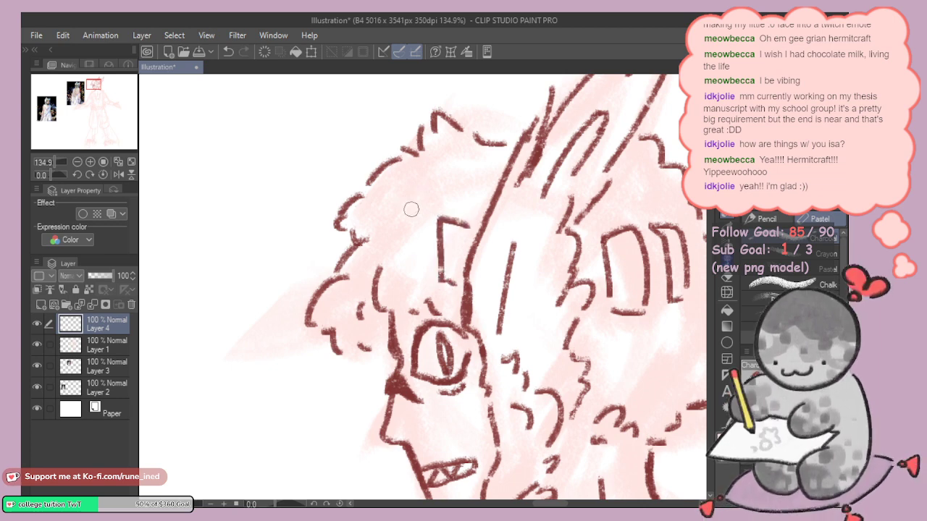
mouse_move(405, 211)
left_mouse_down()
mouse_move(406, 269)
mouse_move(395, 256)
mouse_move(403, 263)
left_mouse_up()
key("ctrl+z")
left_click_drag(526, 265, 482, 242)
mouse_move(515, 283)
left_mouse_down()
mouse_move(492, 249)
mouse_move(516, 272)
left_mouse_up()
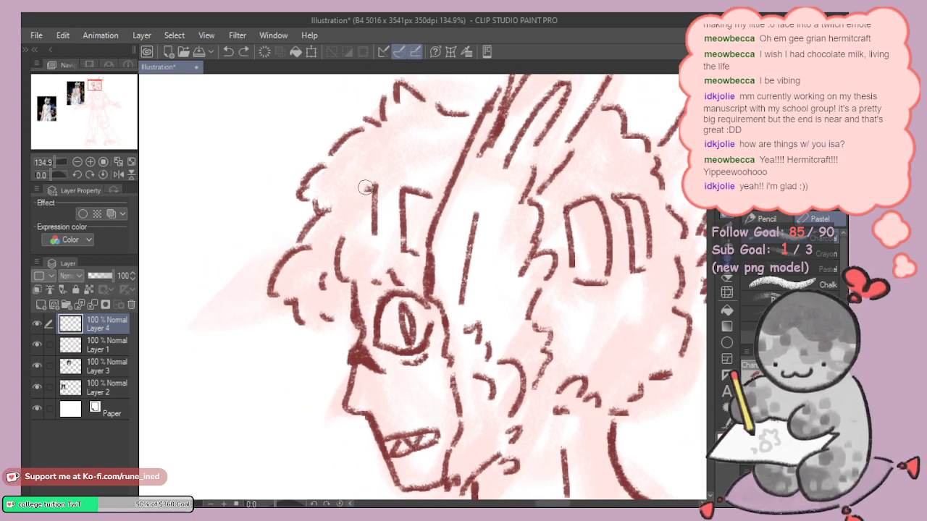
left_click_drag(365, 188, 356, 244)
left_click_drag(355, 245, 374, 243)
key("ctrl+z")
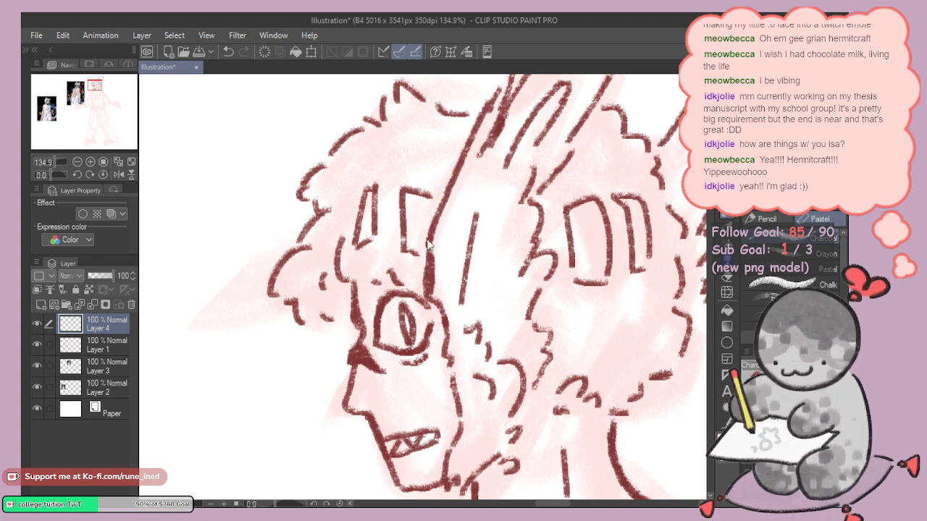
key("ctrl+z")
key("ctrl+z")
key("ctrl+z")
key("ctrl+z")
Step: Draw a narrow upright rectangular shape inside the front hair, just ahead of the angular strand above the eye
mouse_move(384, 190)
left_mouse_down()
mouse_move(382, 234)
mouse_move(364, 199)
mouse_move(362, 235)
left_mouse_up()
left_click_drag(361, 236, 375, 237)
key("ctrl+z")
mouse_move(355, 176)
left_mouse_down()
mouse_move(351, 209)
mouse_move(339, 167)
left_mouse_up()
key("ctrl+z")
mouse_move(338, 168)
left_mouse_down()
mouse_move(335, 194)
mouse_move(347, 200)
left_mouse_up()
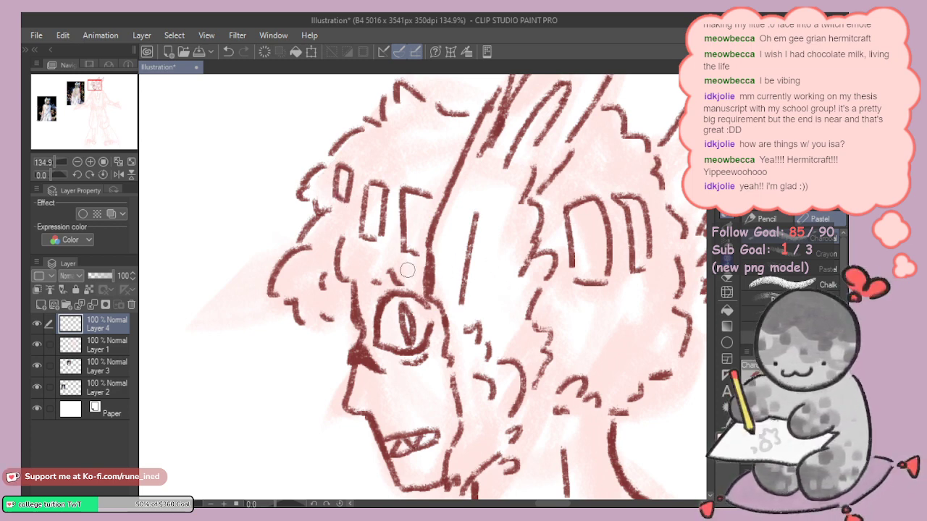
key("ctrl+z")
key("ctrl+z")
Step: Draw a small square shape near the front edge of the hair, ahead of the narrow rectangle
left_click_drag(338, 189, 334, 201)
key("ctrl+z")
key("ctrl+z")
left_click_drag(338, 189, 353, 214)
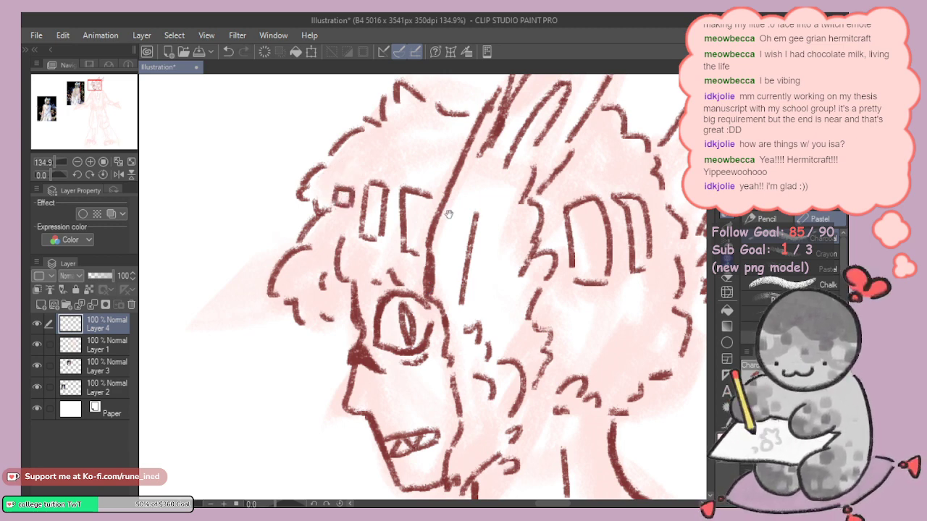
left_click_drag(449, 214, 378, 211)
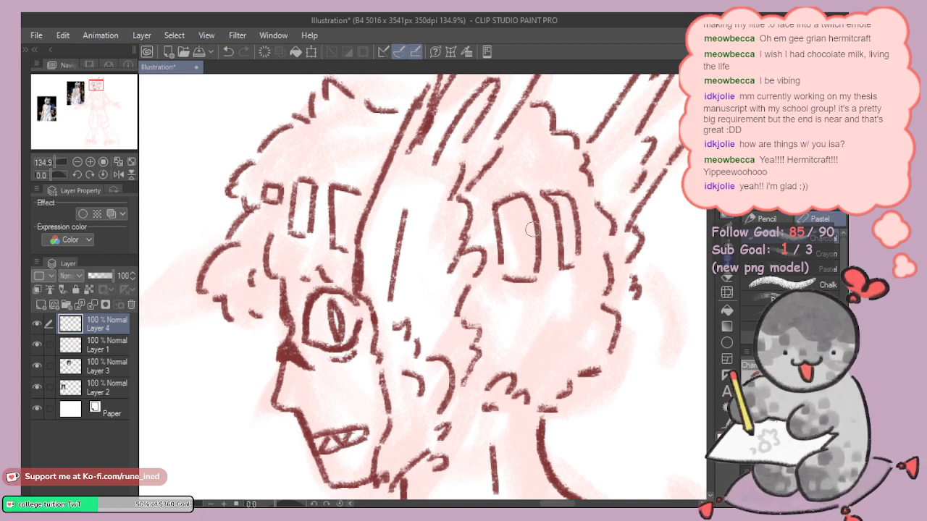
left_click_drag(378, 262, 449, 240)
left_click_drag(364, 243, 368, 256)
key("ctrl+z")
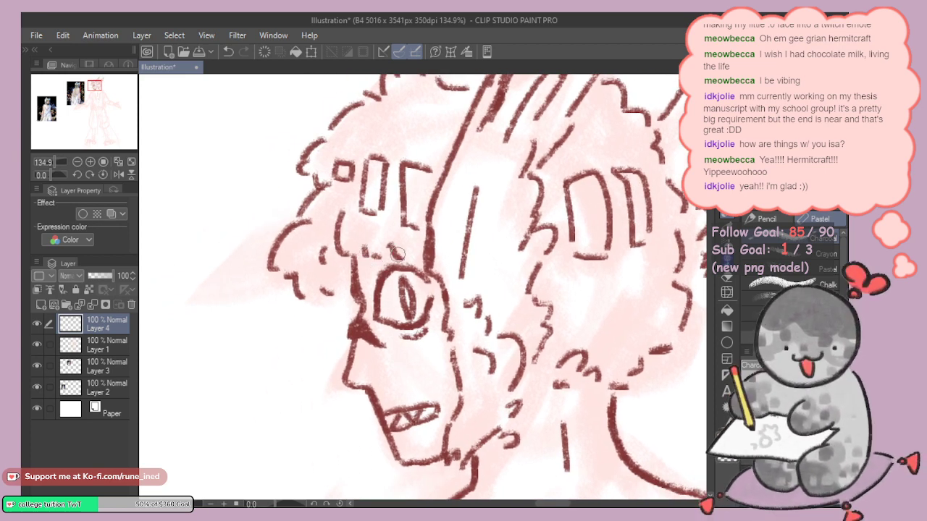
mouse_move(555, 345)
left_mouse_down()
mouse_move(497, 293)
mouse_move(503, 281)
mouse_move(472, 320)
mouse_move(495, 334)
left_mouse_up()
key("ctrl+z")
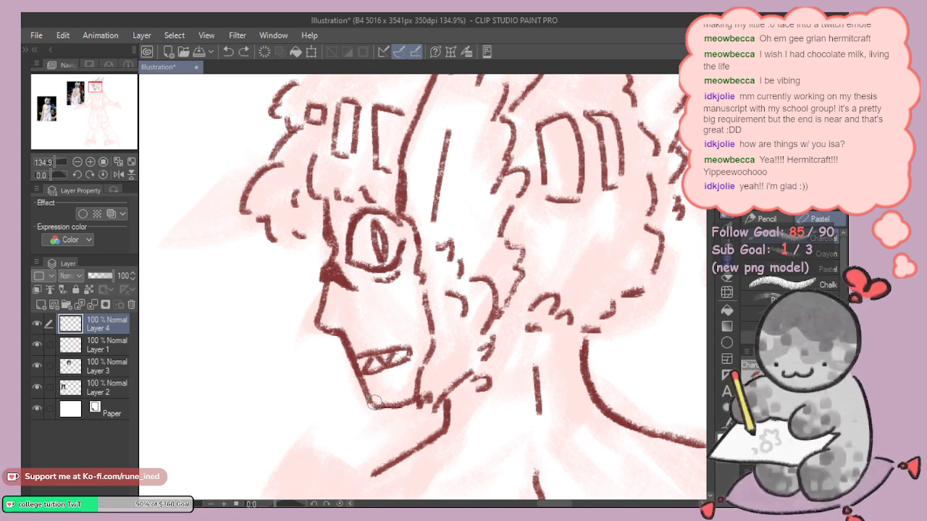
Step: Reinforce the front corner of the chin with a short stroke along the jaw's lower edge
left_click_drag(369, 400, 395, 405)
key("ctrl+z")
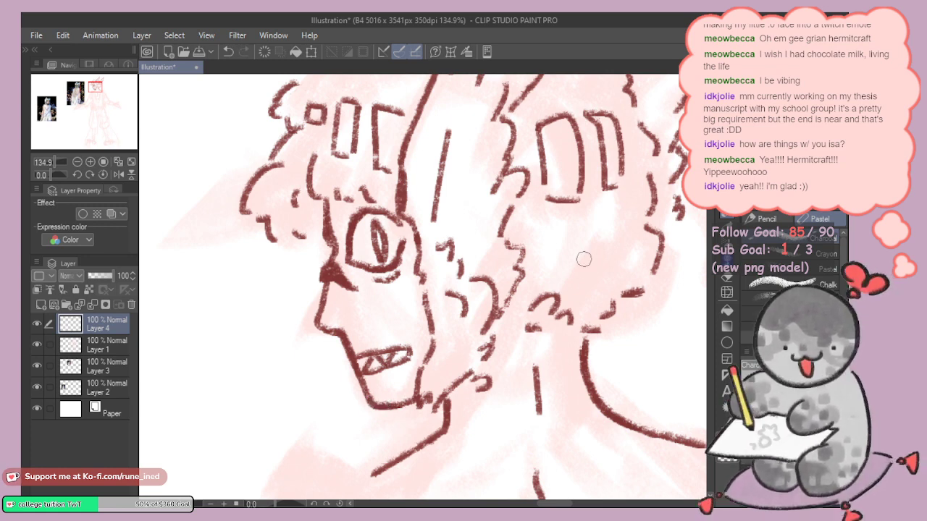
Step: Erase the dashed spine line running down the back below the base of the neck
left_click_drag(531, 243, 471, 247)
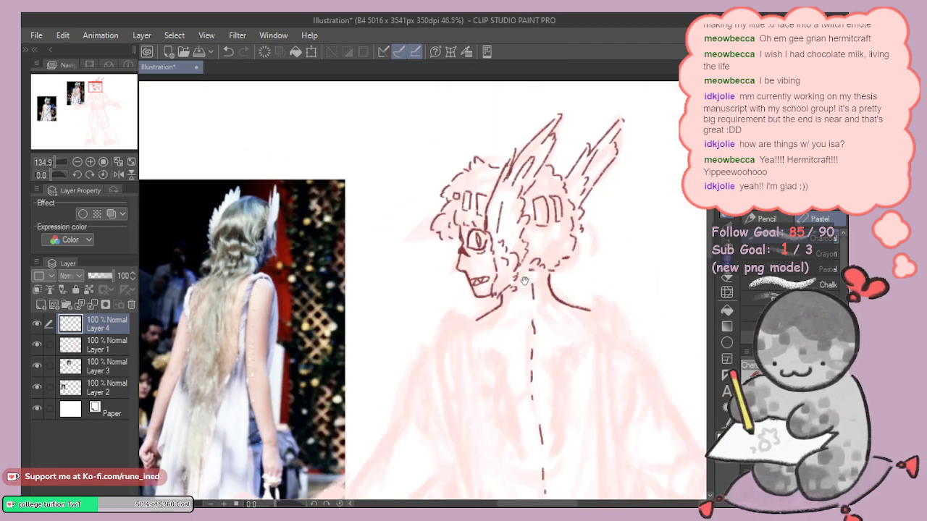
left_click_drag(572, 259, 511, 312)
scroll(511, 311, "up", 4)
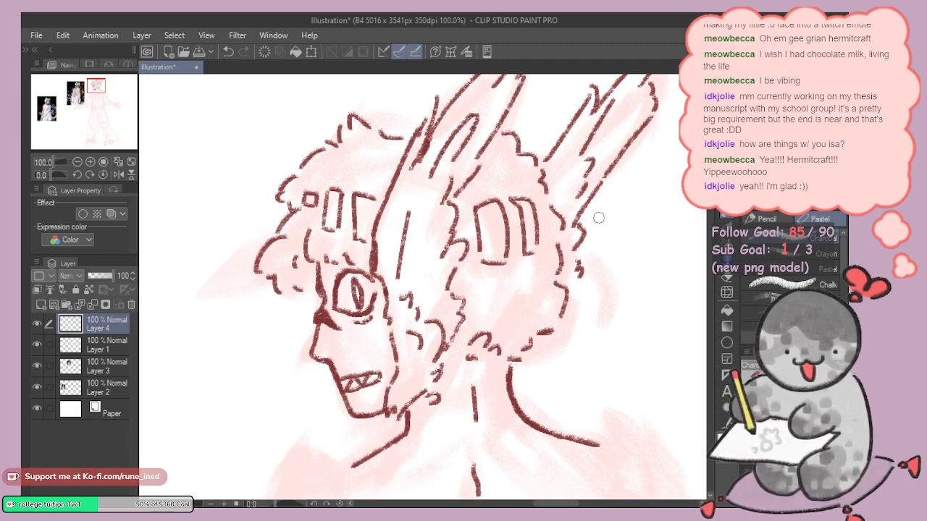
scroll(590, 301, "down", 5)
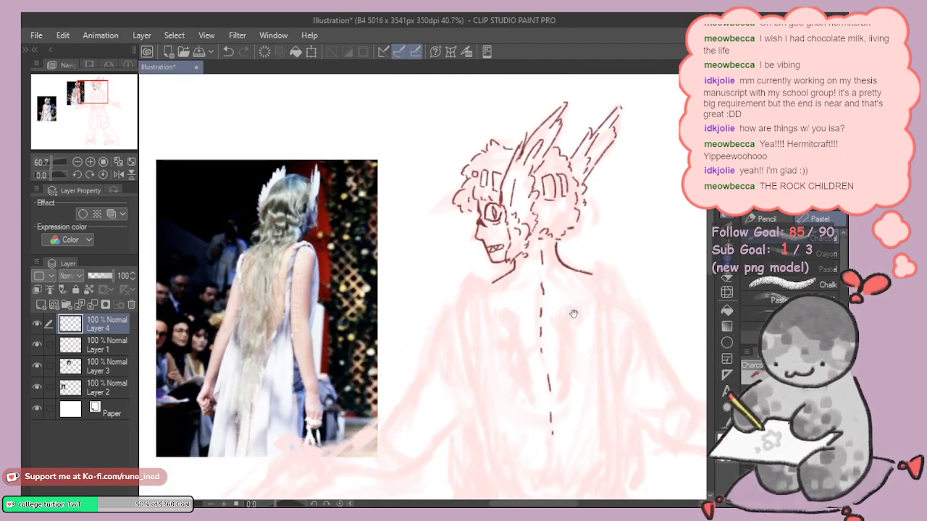
left_click_drag(574, 314, 554, 265)
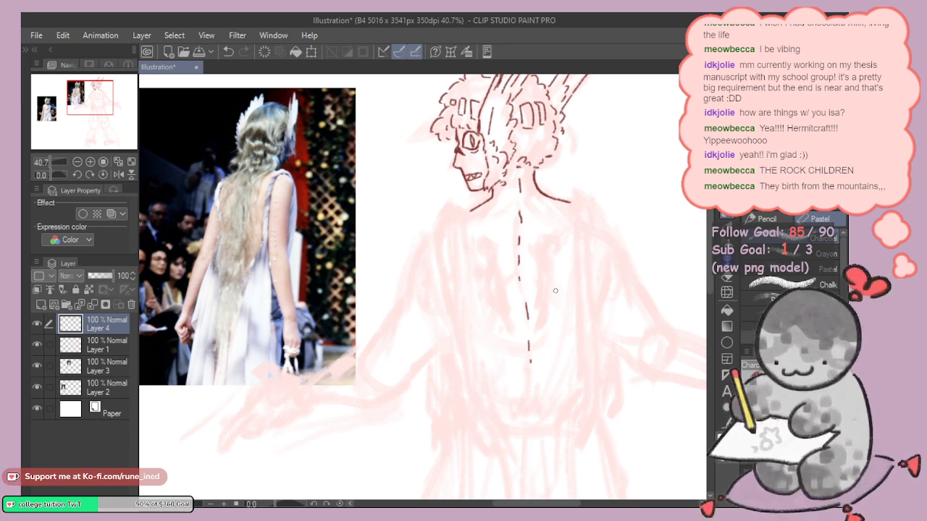
key("e")
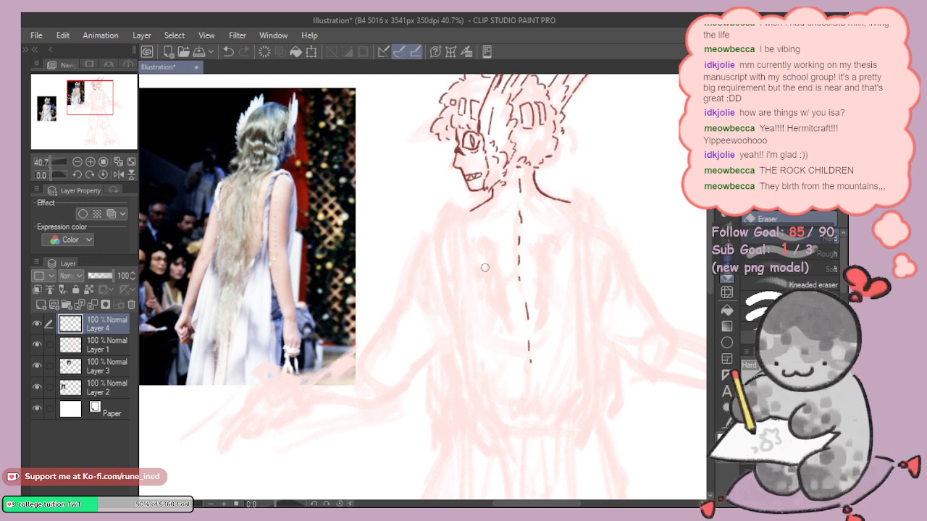
mouse_move(515, 203)
left_mouse_down()
mouse_move(512, 278)
mouse_move(532, 293)
mouse_move(521, 359)
left_mouse_up()
Step: Redraw the upper spine dash below the neck and erase the stray mark beneath it
key("p")
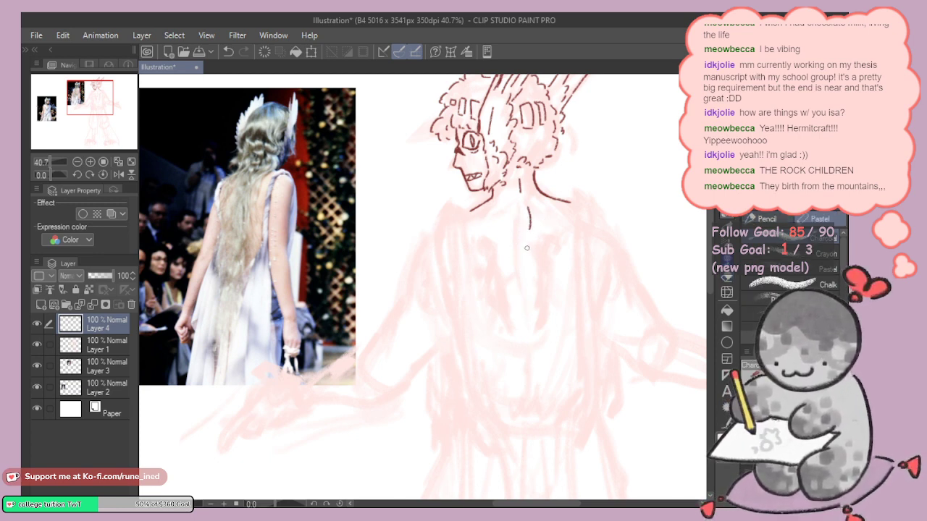
key("ctrl+z")
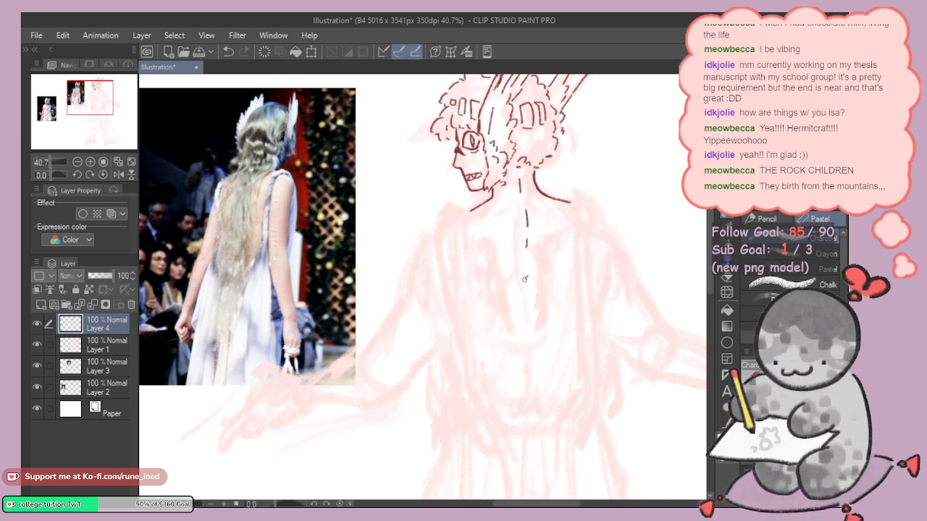
key("ctrl+z")
key("ctrl+z")
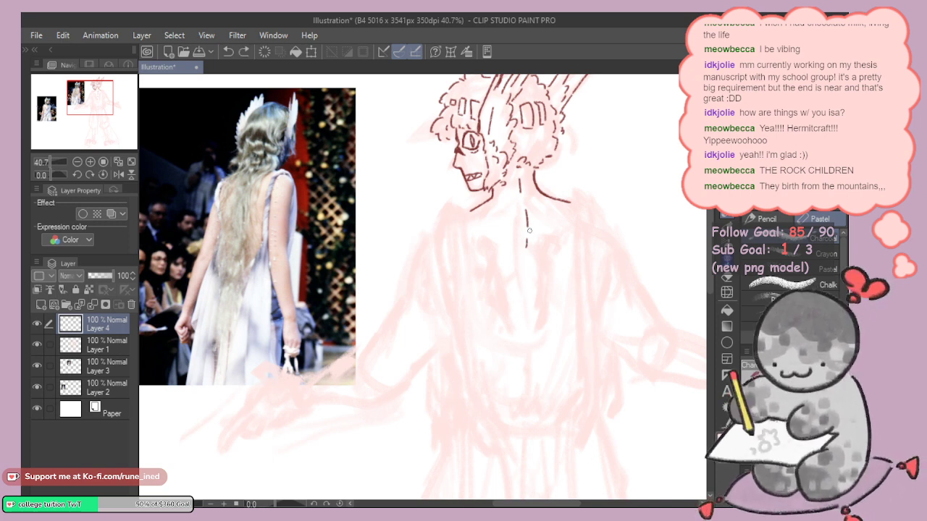
key("e")
mouse_move(527, 242)
left_mouse_down()
mouse_move(527, 217)
mouse_move(524, 281)
left_mouse_up()
Step: Draw the remaining spine dashes down the middle and lower back
key("p")
left_click_drag(522, 291, 523, 303)
left_click_drag(523, 312, 526, 365)
key("ctrl+z")
left_click_drag(525, 329, 528, 358)
key("ctrl+z")
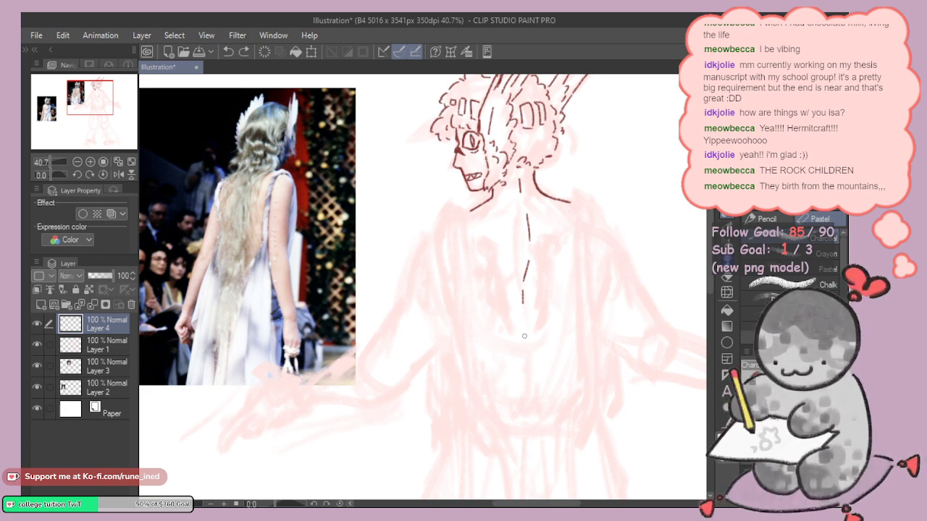
left_click_drag(523, 324, 528, 373)
Step: Draw the rounded top of a twisted strap on the shoulder beneath the face, with slanted strands inside
left_click_drag(512, 304, 537, 328)
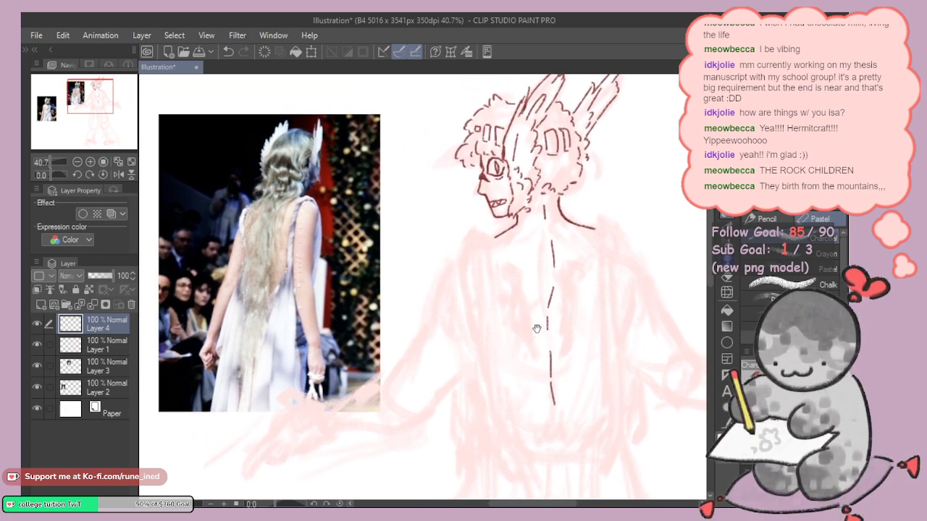
scroll(511, 273, "up", 2)
left_click_drag(521, 273, 527, 294)
left_click_drag(527, 293, 473, 217)
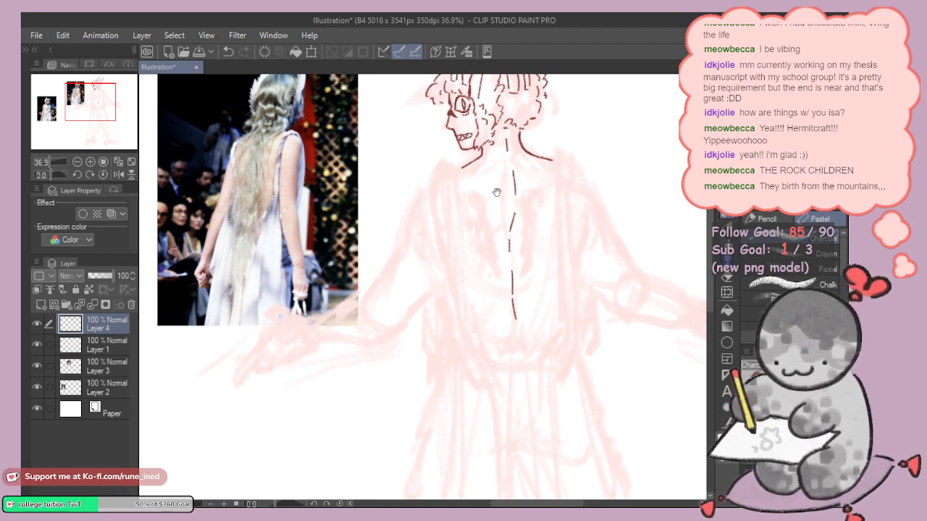
scroll(565, 177, "up", 4)
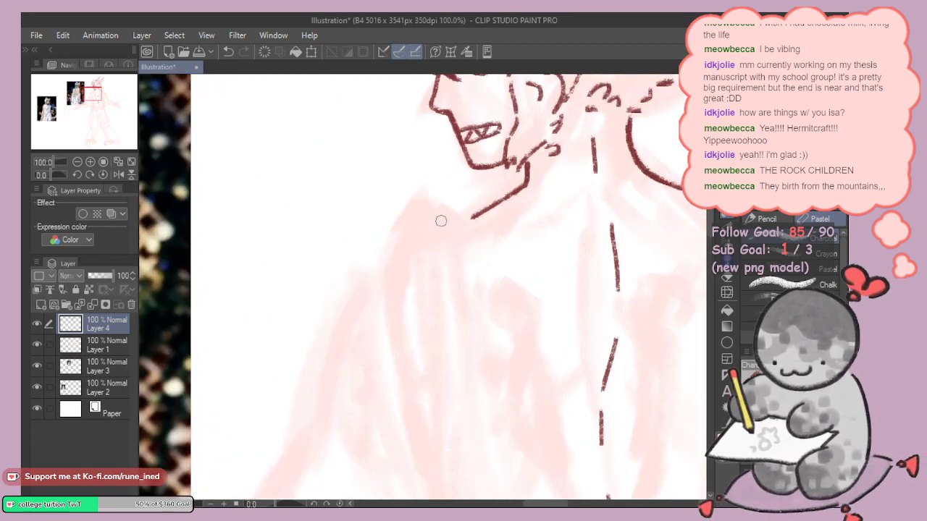
mouse_move(435, 202)
left_mouse_down()
mouse_move(431, 236)
mouse_move(434, 214)
mouse_move(445, 228)
mouse_move(414, 235)
mouse_move(453, 266)
left_mouse_up()
mouse_move(408, 244)
left_mouse_down()
mouse_move(424, 275)
mouse_move(450, 293)
left_mouse_up()
left_click_drag(431, 267, 462, 296)
Step: Extend the twisted strap down the upper and middle back with rows of slanted strand strokes
scroll(463, 292, "down", 4)
scroll(453, 279, "up", 3)
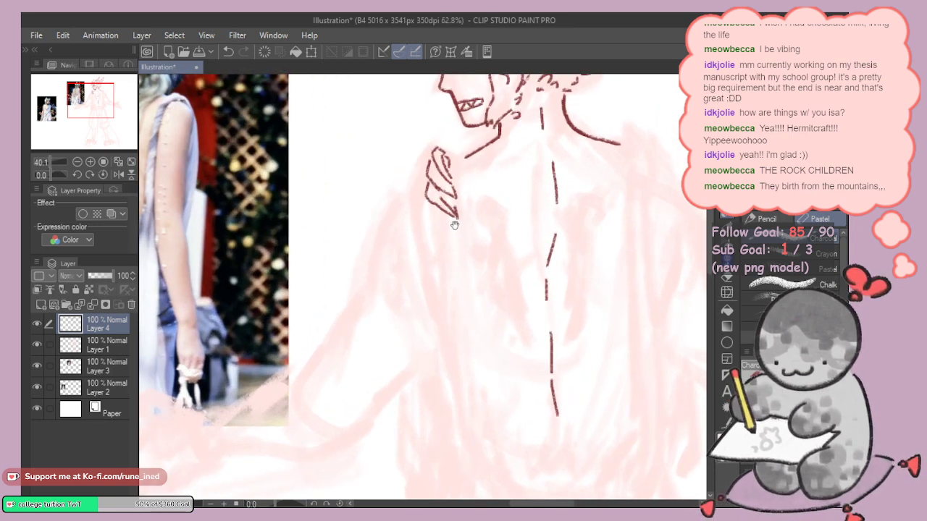
left_click_drag(470, 164, 456, 215)
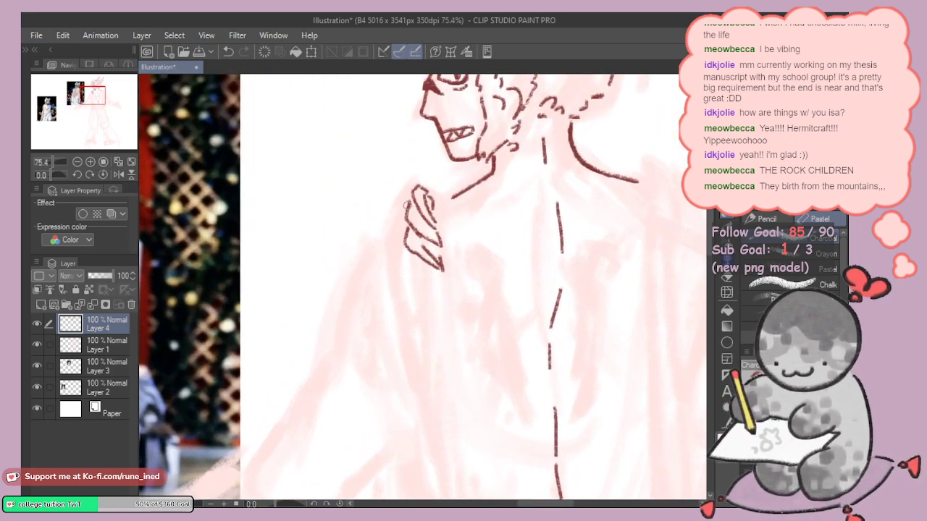
mouse_move(409, 199)
left_mouse_down()
mouse_move(406, 216)
mouse_move(407, 200)
mouse_move(435, 257)
mouse_move(450, 254)
mouse_move(414, 265)
mouse_move(442, 265)
mouse_move(451, 293)
left_mouse_up()
mouse_move(422, 278)
left_mouse_down()
mouse_move(444, 294)
mouse_move(412, 290)
left_mouse_up()
key("ctrl+z")
mouse_move(417, 285)
left_mouse_down()
mouse_move(445, 306)
mouse_move(455, 274)
mouse_move(451, 313)
mouse_move(437, 310)
mouse_move(454, 330)
mouse_move(453, 304)
mouse_move(464, 362)
left_mouse_up()
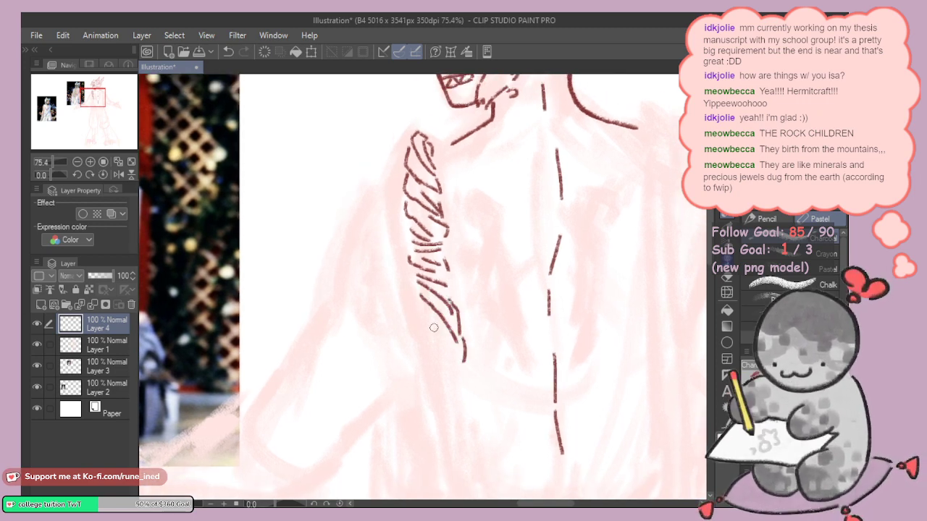
left_click_drag(416, 305, 463, 372)
left_click_drag(429, 336, 452, 368)
Step: Outline the shoulder and upper arm sloping outward from the top of the twisted strap
scroll(447, 289, "up", 3)
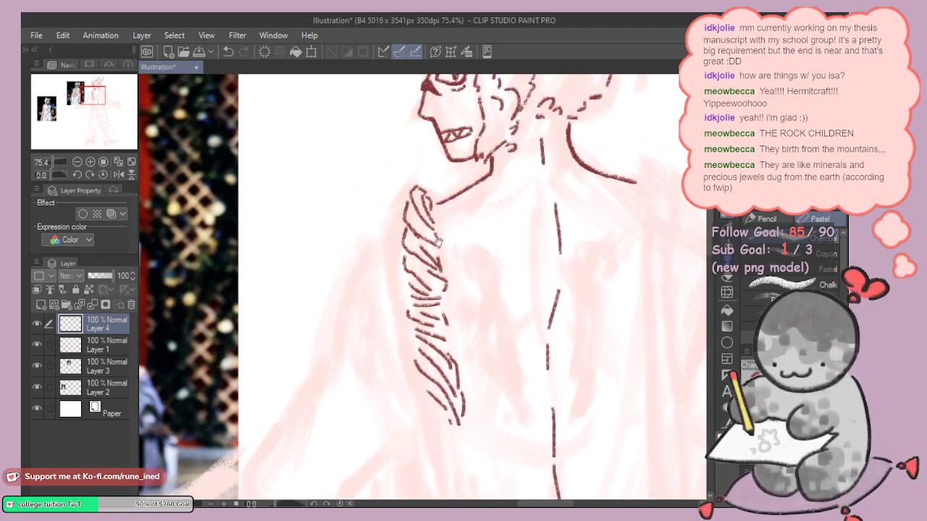
mouse_move(439, 243)
left_mouse_down()
mouse_move(479, 217)
mouse_move(409, 225)
mouse_move(397, 265)
left_mouse_up()
left_click_drag(413, 223, 384, 316)
key("ctrl+z")
mouse_move(445, 277)
left_mouse_down()
mouse_move(403, 214)
mouse_move(378, 207)
mouse_move(402, 253)
left_mouse_up()
Step: Continue the strap's slanted strands over the lower back toward the waist
mouse_move(408, 327)
left_mouse_down()
mouse_move(384, 212)
mouse_move(392, 247)
mouse_move(407, 261)
left_mouse_up()
mouse_move(379, 252)
left_mouse_down()
mouse_move(399, 269)
mouse_move(416, 309)
left_mouse_up()
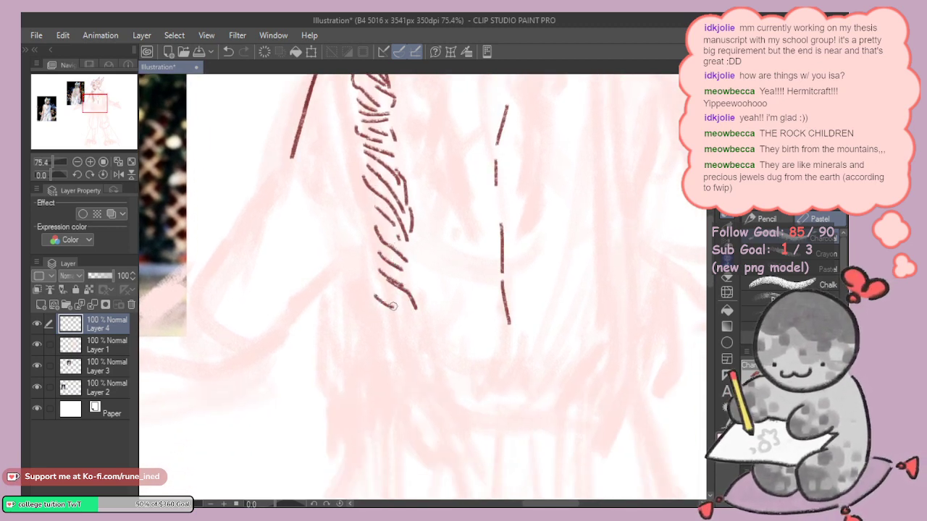
mouse_move(368, 215)
left_mouse_down()
mouse_move(413, 278)
mouse_move(425, 318)
mouse_move(413, 339)
mouse_move(442, 312)
mouse_move(445, 372)
mouse_move(463, 278)
mouse_move(425, 315)
mouse_move(433, 311)
mouse_move(398, 291)
mouse_move(389, 251)
mouse_move(399, 263)
mouse_move(374, 247)
mouse_move(417, 304)
left_mouse_up()
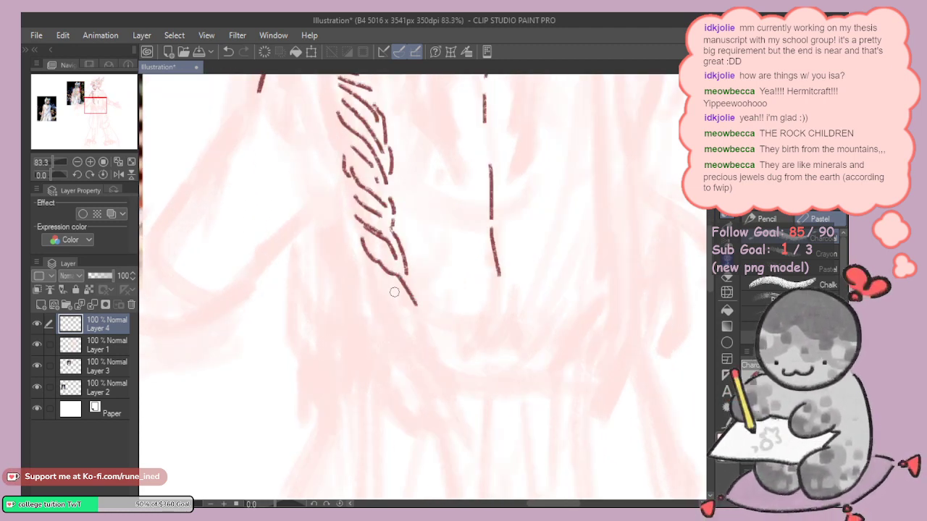
left_click_drag(365, 269, 405, 310)
Step: Draw a long curved line from the strap's lower end down the skirt, with short fold lines beside its top
left_click_drag(457, 333, 431, 247)
scroll(432, 247, "down", 3)
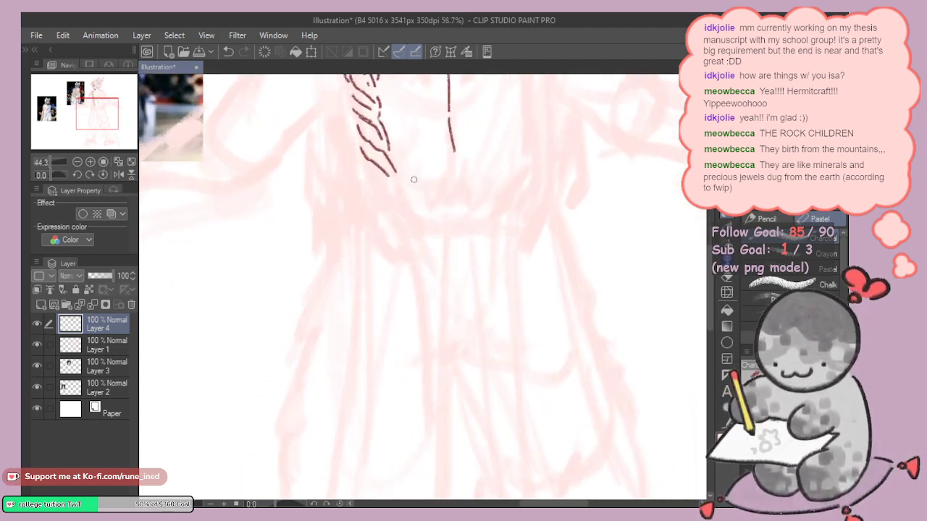
left_click_drag(388, 193, 443, 383)
key("ctrl+z")
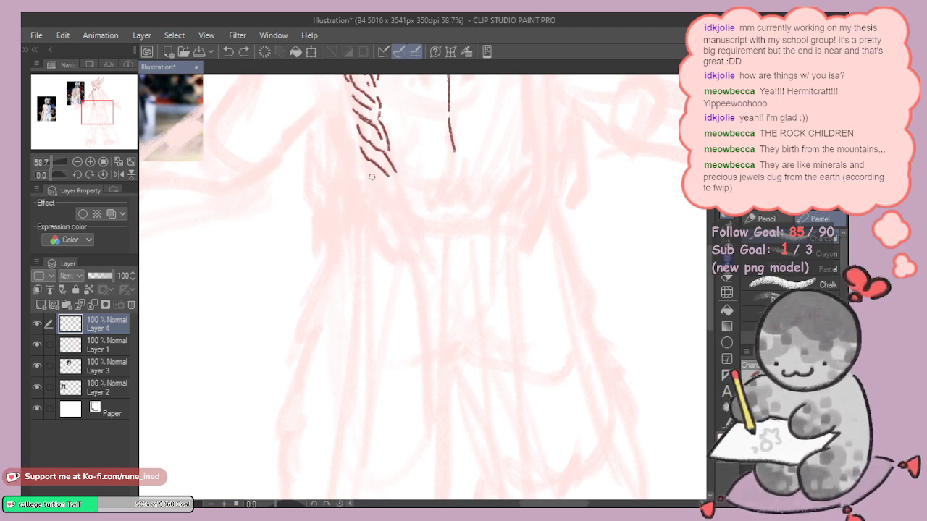
mouse_move(367, 171)
left_mouse_down()
mouse_move(428, 382)
mouse_move(427, 417)
left_mouse_up()
left_click_drag(385, 188, 425, 276)
key("ctrl+z")
mouse_move(400, 191)
left_mouse_down()
mouse_move(429, 289)
mouse_move(438, 152)
left_mouse_up()
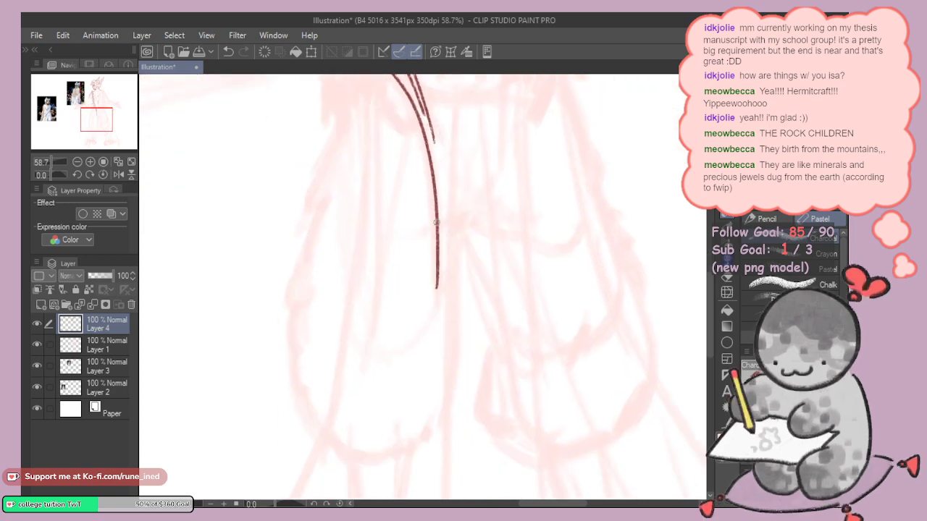
Step: Draw a second long line from the strap's lower end down the outer side of the skirt
left_click_drag(425, 309, 446, 354)
scroll(436, 330, "down", 3)
scroll(427, 318, "up", 2)
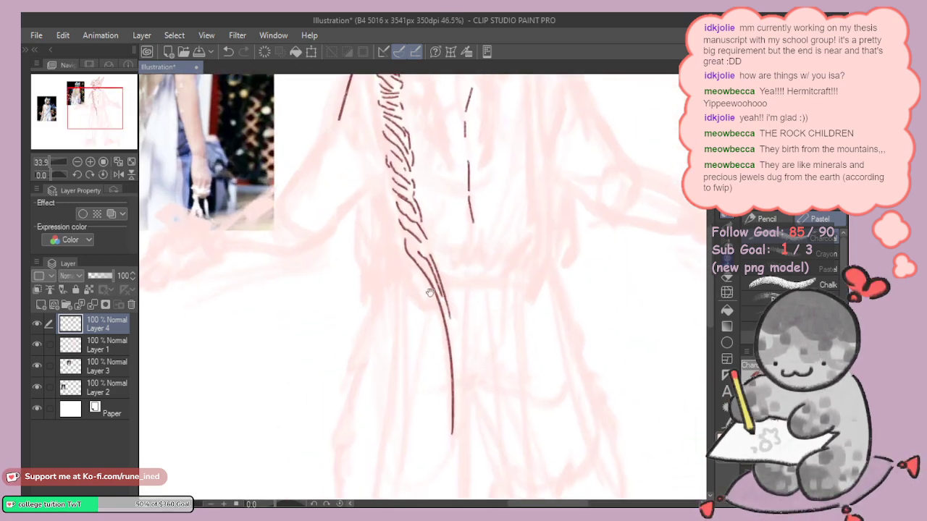
mouse_move(430, 290)
left_mouse_down()
mouse_move(409, 255)
mouse_move(439, 229)
mouse_move(420, 300)
mouse_move(427, 360)
left_mouse_up()
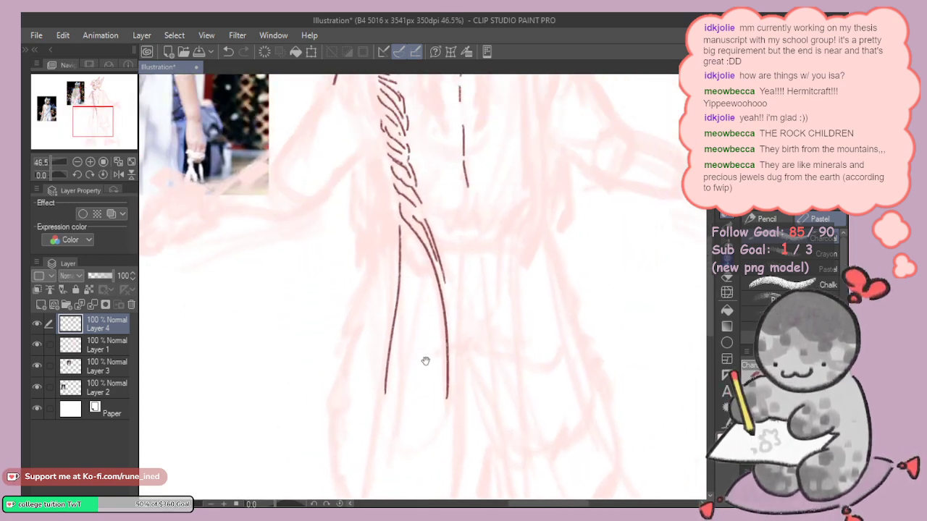
left_click_drag(391, 226, 385, 288)
left_click_drag(396, 198, 397, 265)
Step: Draw the torso's side contour from the armpit down along the outside of the twisted strap
scroll(398, 264, "up", 4)
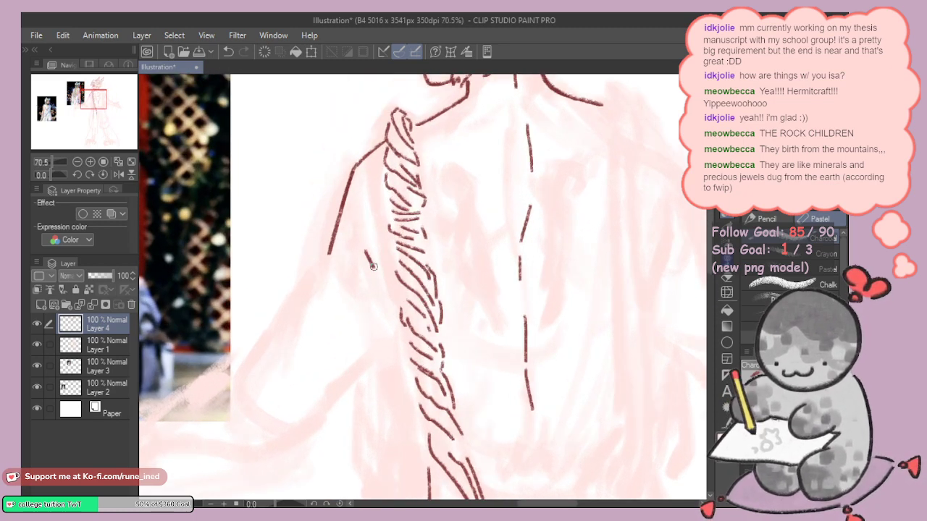
left_click_drag(405, 337, 396, 294)
mouse_move(355, 216)
left_mouse_down()
mouse_move(382, 293)
mouse_move(390, 268)
mouse_move(388, 290)
left_mouse_up()
key("ctrl+z")
left_click_drag(374, 249, 387, 290)
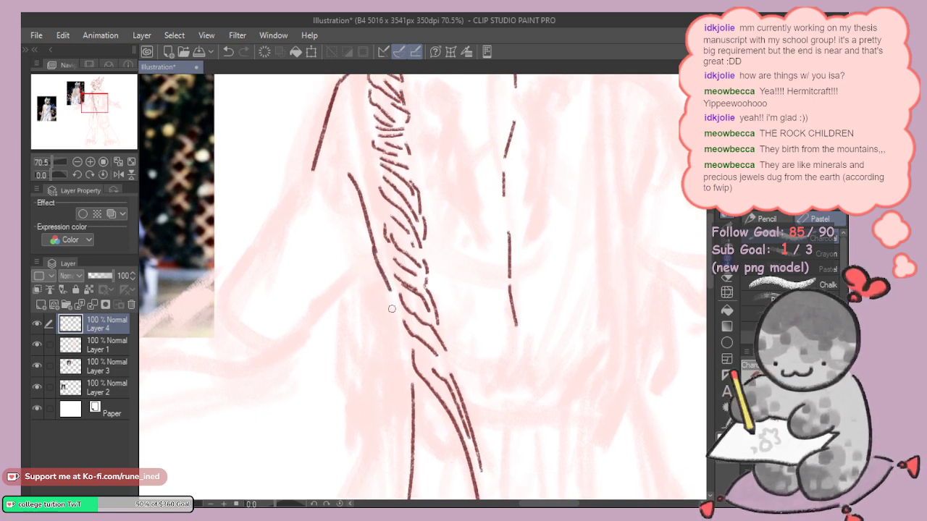
Step: Redraw the lower part of the torso's side contour down to the waist beside the strap
key("ctrl+z")
left_click_drag(375, 251, 398, 354)
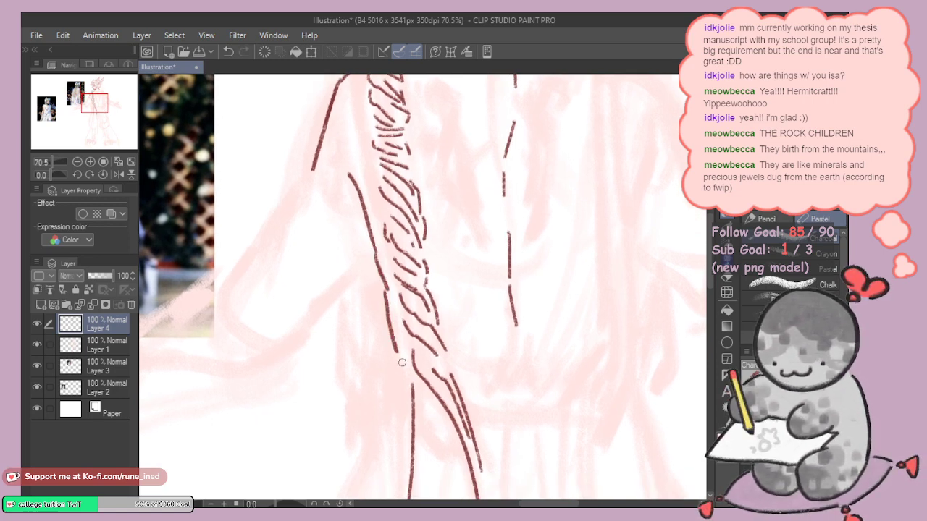
key("ctrl+z")
mouse_move(384, 292)
left_mouse_down()
mouse_move(396, 349)
mouse_move(414, 256)
left_mouse_up()
key("ctrl+z")
left_click_drag(387, 194, 441, 278)
scroll(444, 276, "down", 6)
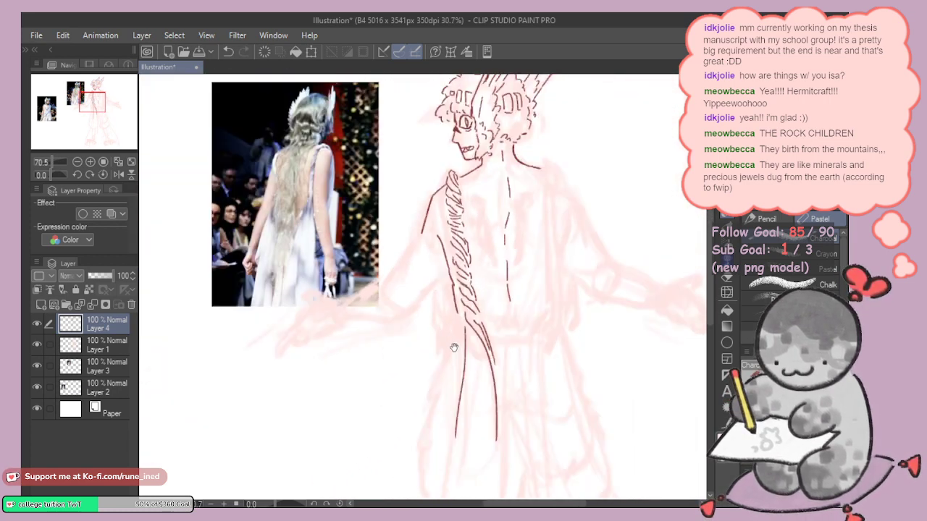
Step: Extend the skirt drape's inner edge toward the feet and draw its zigzag folded hem ending in a pointed tip
left_click_drag(456, 347, 419, 263)
scroll(418, 259, "up", 2)
mouse_move(424, 340)
left_mouse_down()
mouse_move(439, 242)
mouse_move(433, 176)
left_mouse_up()
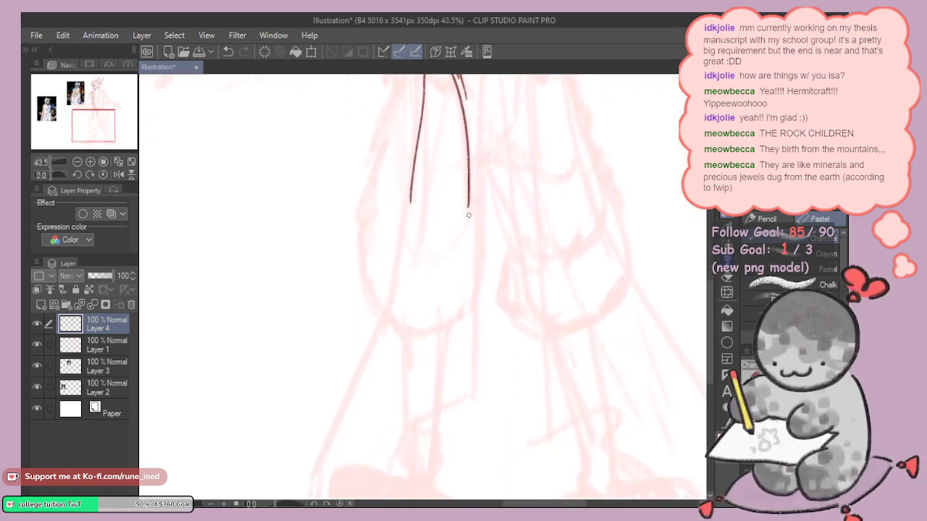
mouse_move(469, 217)
left_mouse_down()
mouse_move(480, 369)
mouse_move(485, 256)
mouse_move(497, 270)
mouse_move(455, 361)
left_mouse_up()
key("ctrl+z")
mouse_move(497, 267)
left_mouse_down()
mouse_move(436, 339)
mouse_move(454, 364)
mouse_move(346, 425)
mouse_move(401, 434)
left_mouse_up()
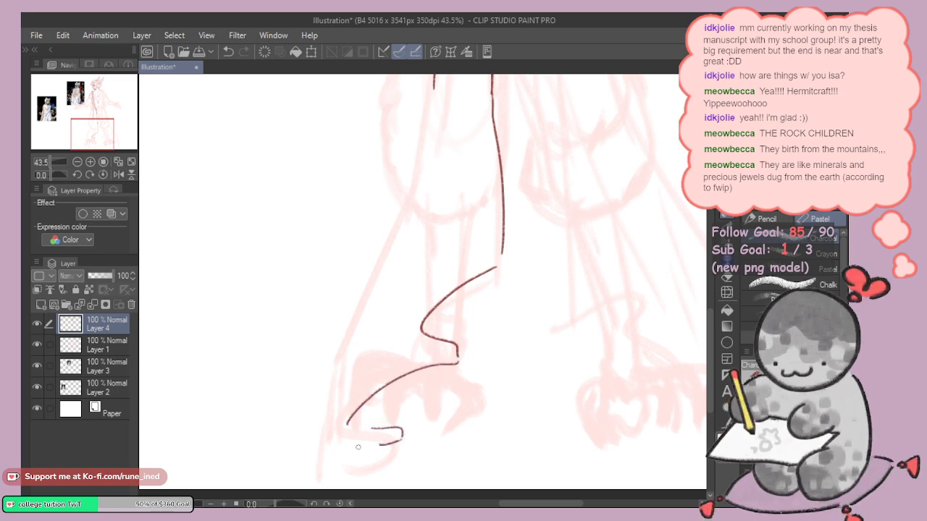
mouse_move(347, 448)
left_mouse_down()
mouse_move(282, 466)
mouse_move(305, 429)
left_mouse_up()
left_click_drag(397, 355, 382, 383)
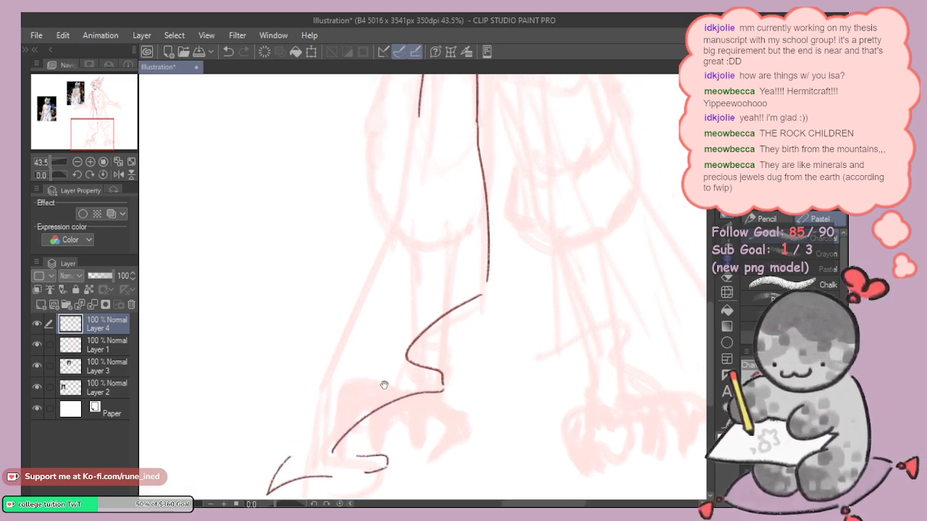
Step: Draw a long inner fold line above the drape's hem and short broken strokes continuing its outer edge down the skirt
left_click_drag(418, 281, 409, 353)
key("ctrl+z")
mouse_move(439, 171)
left_mouse_down()
mouse_move(410, 330)
mouse_move(427, 235)
mouse_move(416, 305)
left_mouse_up()
left_click_drag(419, 172, 412, 234)
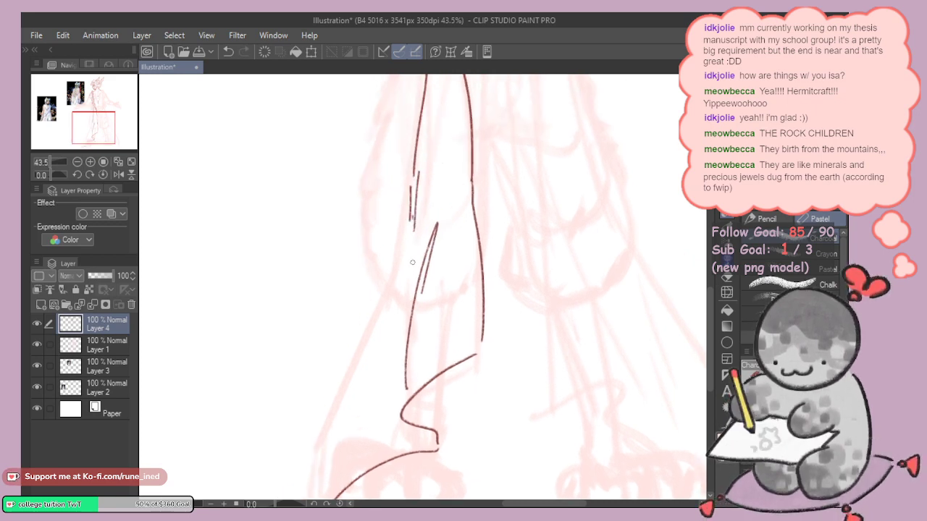
key("ctrl+z")
mouse_move(420, 160)
left_mouse_down()
mouse_move(407, 266)
mouse_move(409, 235)
left_mouse_up()
key("ctrl+z")
key("ctrl+z")
key("ctrl+z")
left_click_drag(410, 198, 407, 248)
left_click_drag(416, 284, 431, 200)
Step: Draw the drape's outer edge flaring out toward the foot, doubled by a shorter parallel line near its lower end
mouse_move(423, 165)
left_mouse_down()
mouse_move(396, 253)
mouse_move(333, 369)
left_mouse_up()
key("ctrl+z")
left_click_drag(423, 168, 330, 366)
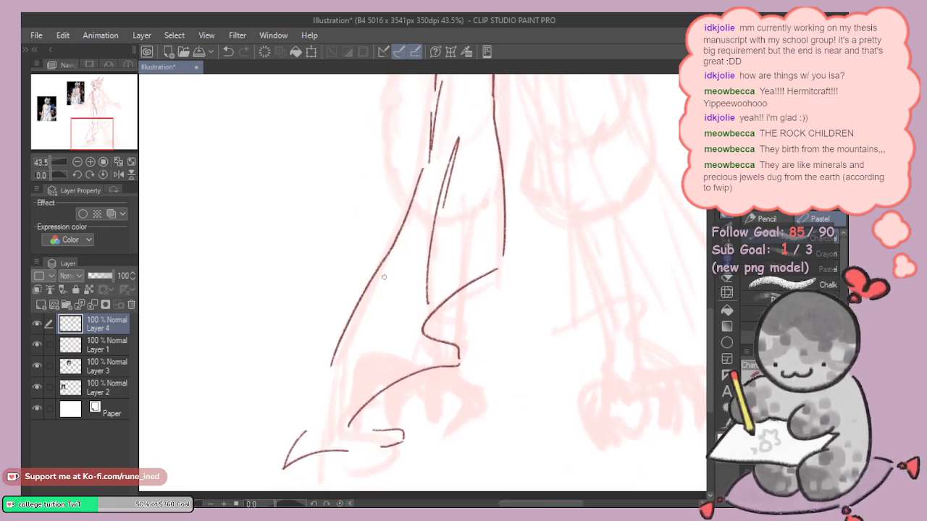
key("ctrl+z")
mouse_move(383, 276)
left_mouse_down()
mouse_move(339, 372)
mouse_move(338, 364)
left_mouse_up()
left_click_drag(352, 351, 346, 371)
left_click_drag(352, 419, 386, 312)
key("ctrl+z")
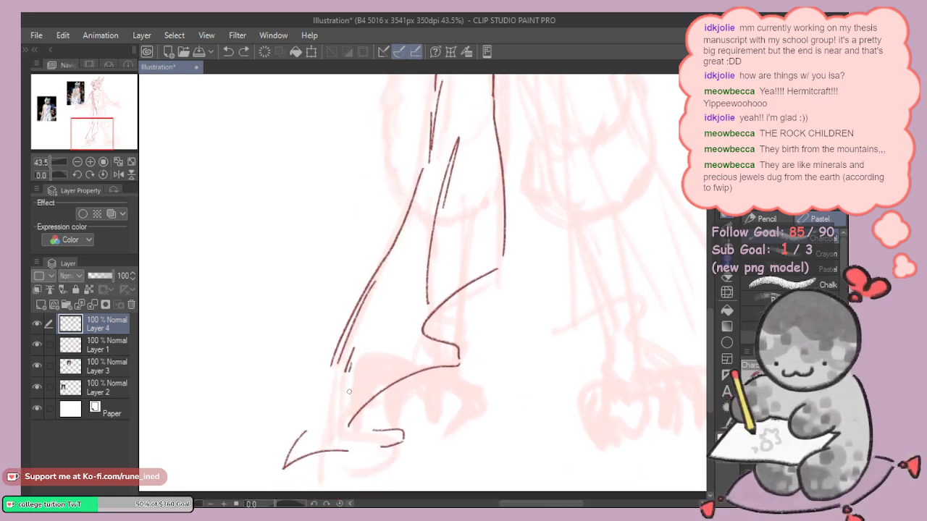
Step: Add short broken fold lines across the lower drape and join its outer edge to the pointed hem tip
left_click_drag(348, 425, 371, 351)
mouse_move(394, 286)
left_mouse_down()
mouse_move(377, 351)
mouse_move(402, 280)
left_mouse_up()
key("ctrl+z")
key("ctrl+z")
left_click_drag(386, 321, 397, 299)
left_click_drag(406, 266, 409, 248)
mouse_move(372, 339)
left_mouse_down()
mouse_move(388, 307)
mouse_move(345, 351)
mouse_move(325, 393)
left_mouse_up()
key("ctrl+z")
mouse_move(421, 392)
left_mouse_down()
mouse_move(426, 355)
mouse_move(440, 359)
mouse_move(423, 333)
mouse_move(423, 295)
mouse_move(462, 333)
mouse_move(449, 362)
mouse_move(459, 250)
left_mouse_up()
Step: Draw a broken vertical fold line down the middle of the drape's upper part, from below the strap toward the knee
left_click_drag(458, 166, 461, 268)
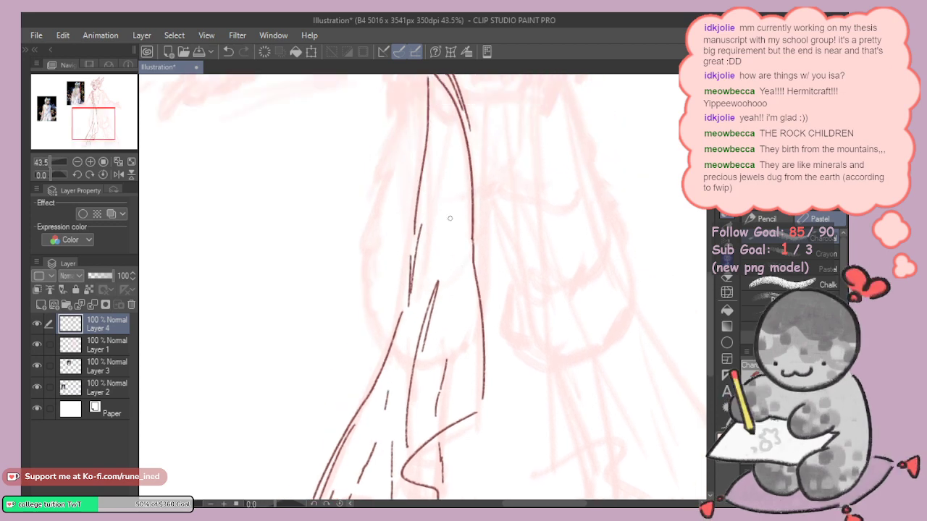
left_click_drag(446, 191, 447, 275)
key("ctrl+z")
left_click_drag(438, 130, 444, 197)
left_click_drag(446, 211, 448, 246)
left_click_drag(452, 300, 451, 340)
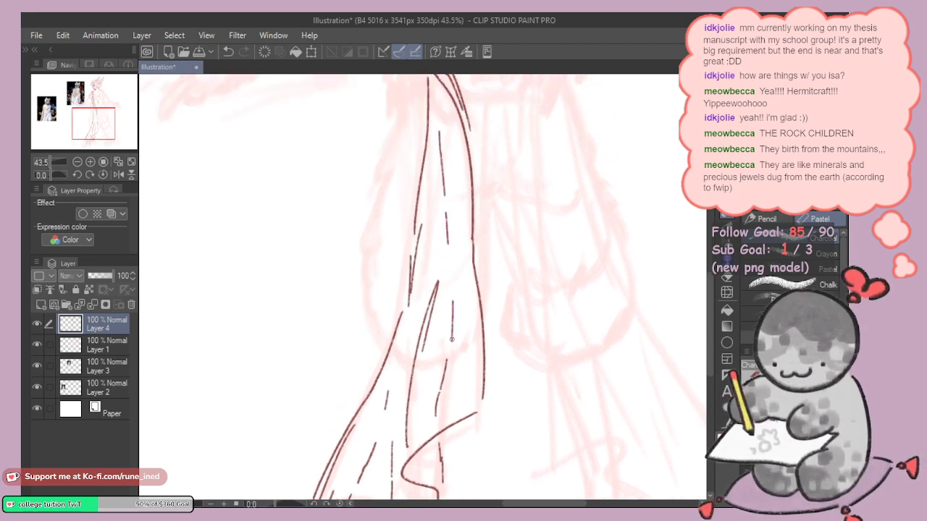
Step: Close the gap in the lowest hem fold with a short line between its inner corner and curled end
left_click_drag(423, 383, 458, 220)
left_click_drag(428, 259, 436, 226)
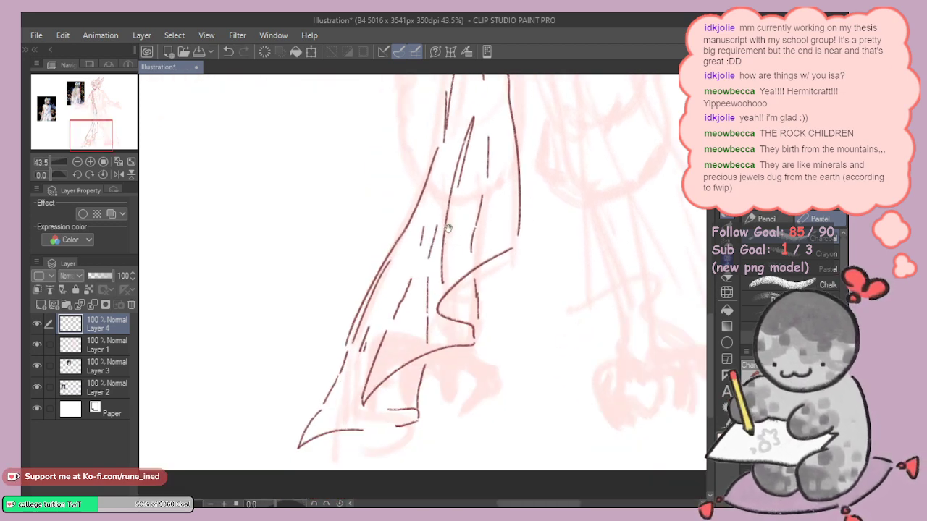
left_click_drag(458, 293, 454, 310)
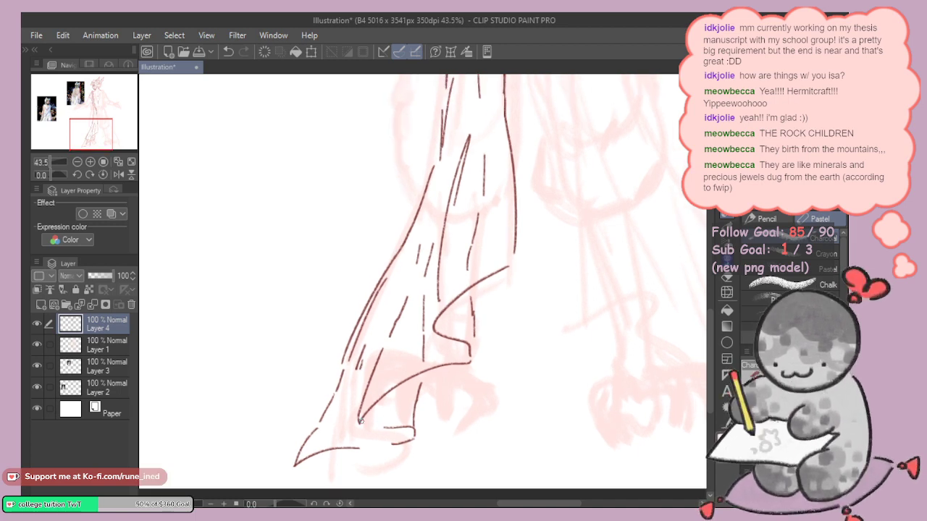
left_click_drag(361, 422, 380, 427)
mouse_move(448, 348)
left_mouse_down()
mouse_move(432, 387)
mouse_move(413, 384)
left_mouse_up()
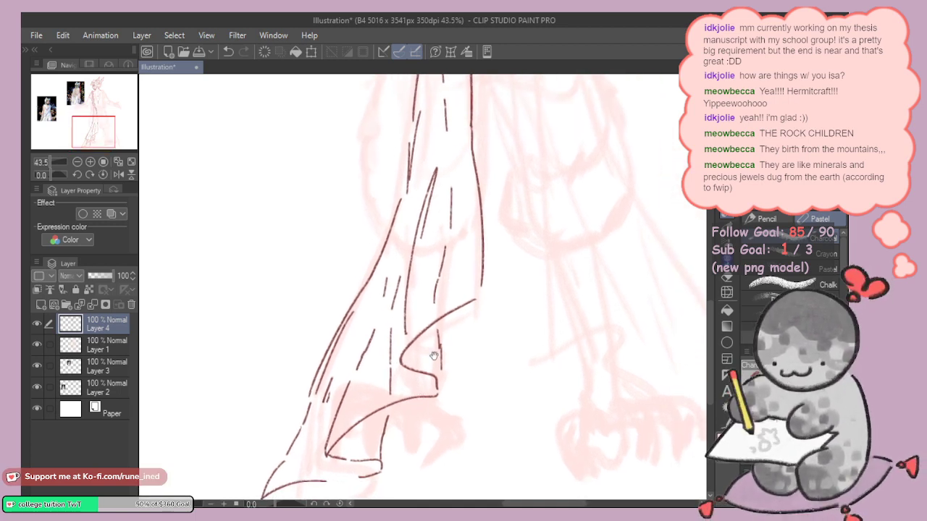
left_click_drag(436, 310, 426, 384)
left_click_drag(497, 320, 463, 330)
left_click_drag(463, 334, 443, 333)
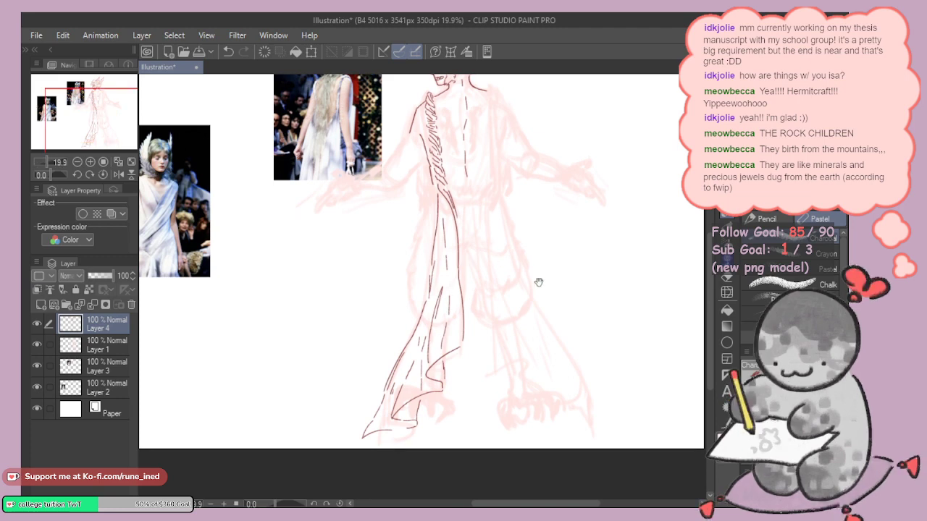
left_click_drag(537, 279, 519, 372)
left_click_drag(513, 294, 517, 291)
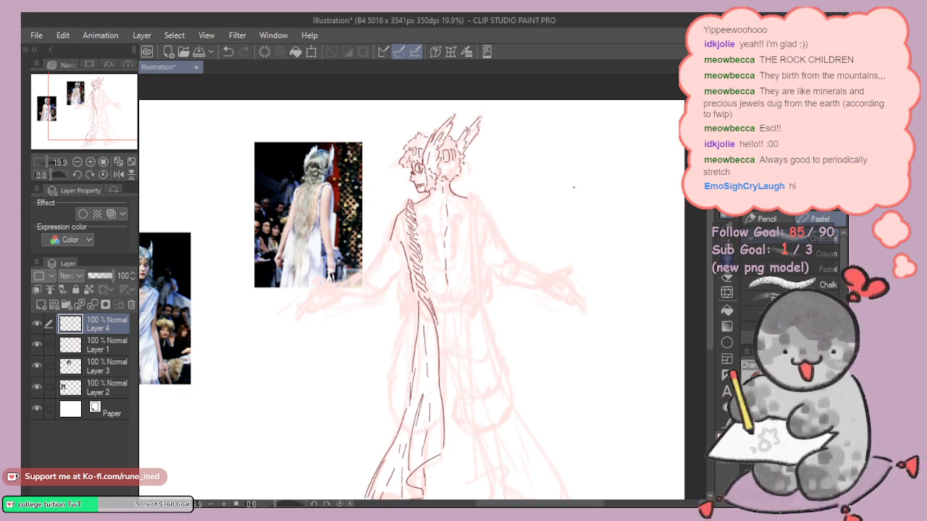
Step: Draw a narrow jagged scar on the back between the twisted strap and the spine line
left_click_drag(496, 193, 545, 196)
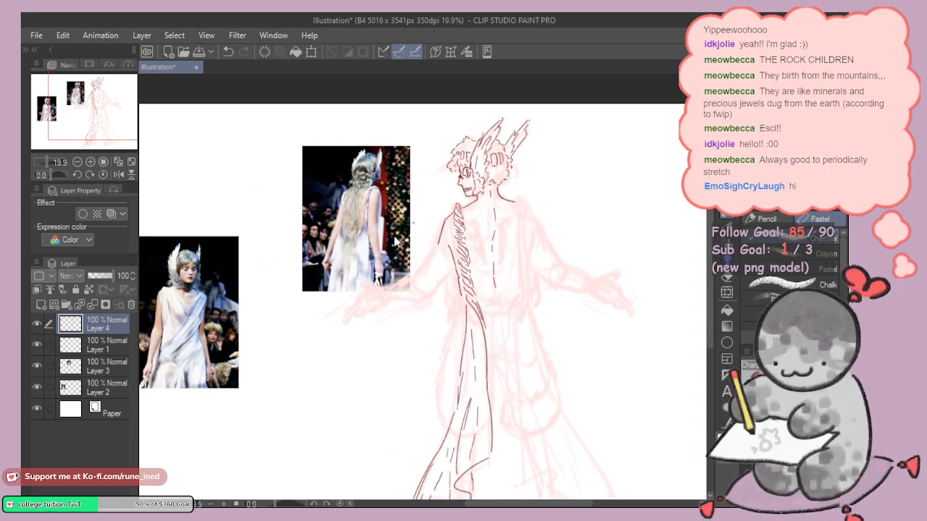
left_click_drag(360, 221, 325, 217)
left_click_drag(509, 257, 492, 271)
scroll(492, 259, "up", 2)
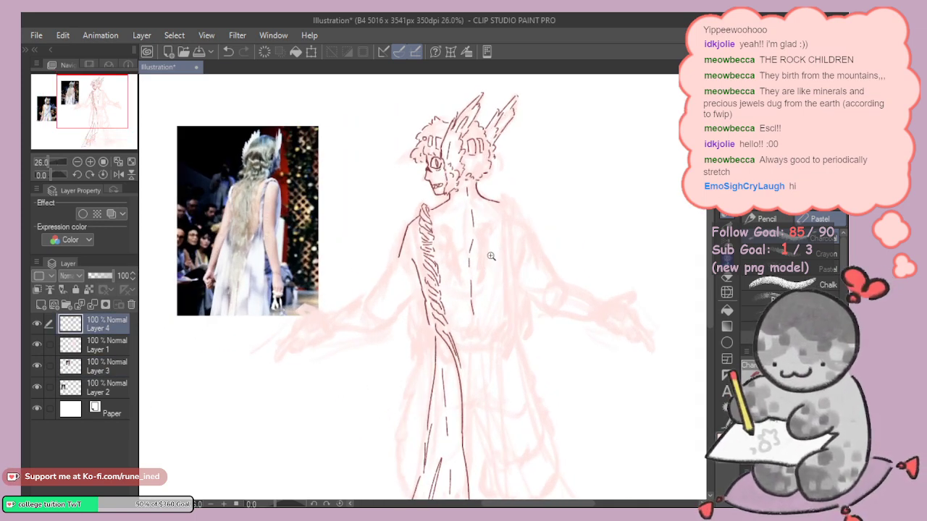
scroll(457, 215, "up", 4)
scroll(395, 237, "up", 1)
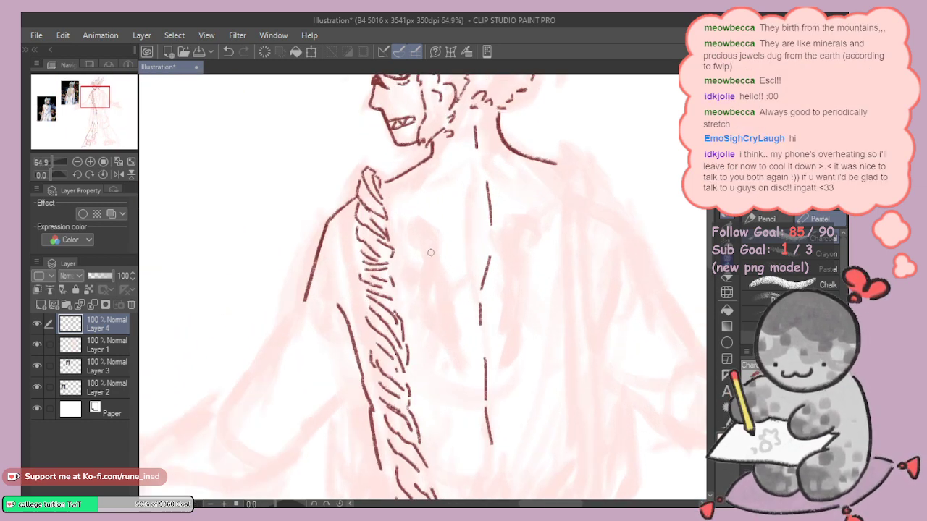
left_click_drag(431, 236, 425, 274)
key("ctrl+z")
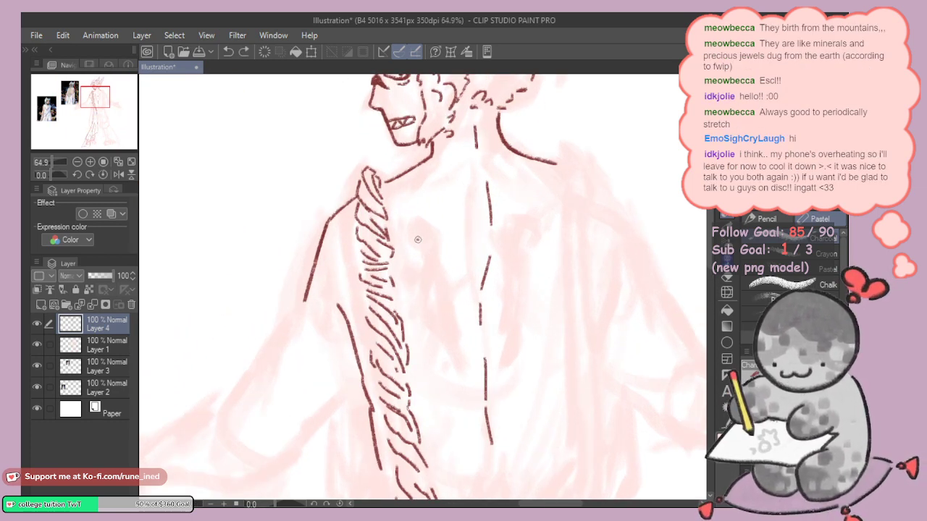
mouse_move(417, 238)
left_mouse_down()
mouse_move(448, 297)
mouse_move(455, 378)
left_mouse_up()
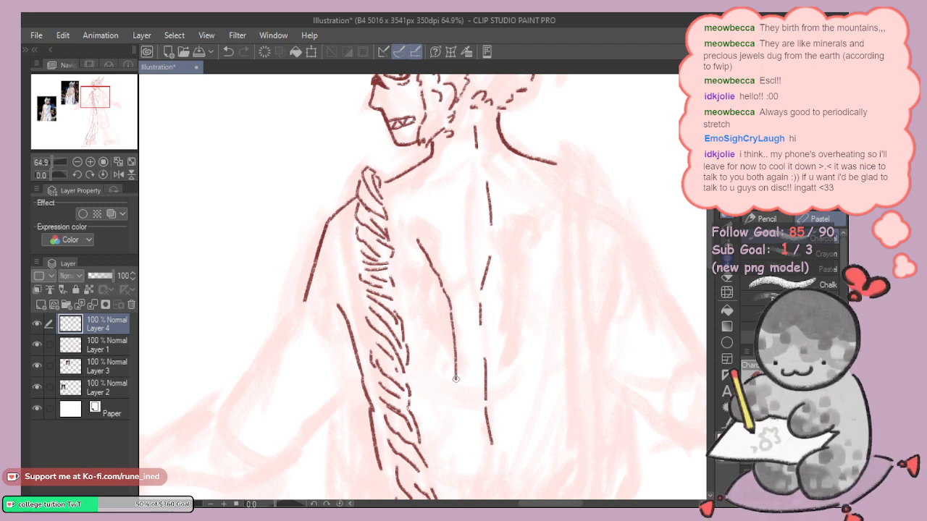
key("ctrl+z")
key("ctrl+z")
key("ctrl+z")
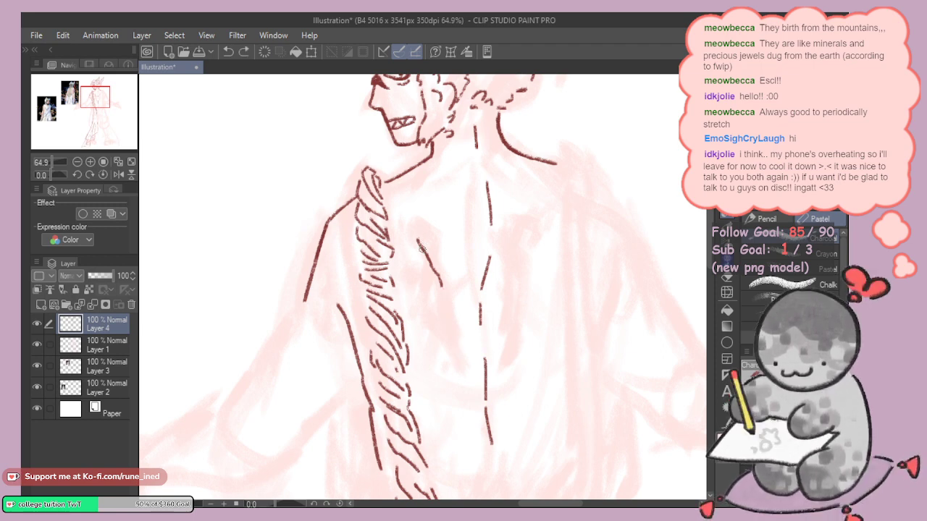
mouse_move(423, 236)
left_mouse_down()
mouse_move(438, 301)
mouse_move(448, 303)
mouse_move(452, 366)
left_mouse_up()
mouse_move(420, 270)
left_mouse_down()
mouse_move(426, 318)
mouse_move(443, 333)
mouse_move(458, 410)
left_mouse_up()
left_click_drag(457, 402, 454, 375)
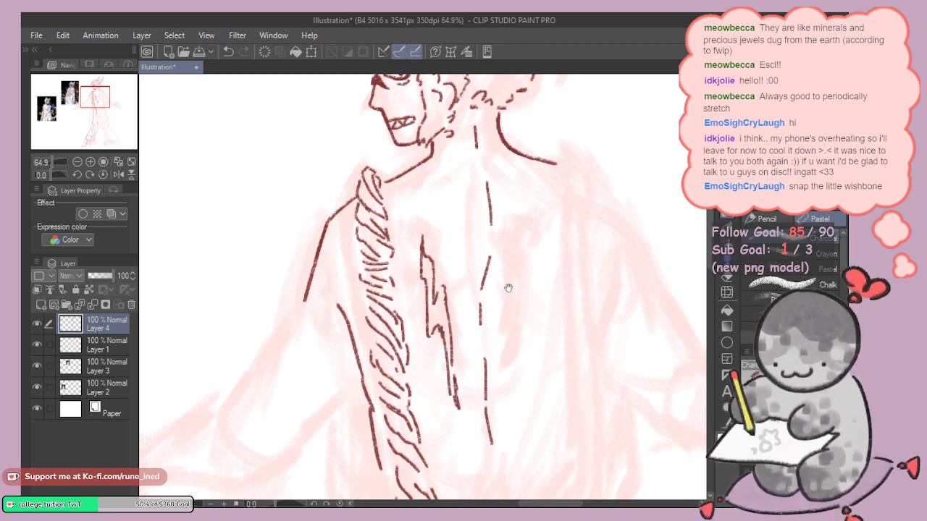
Step: Draw a second jagged scar down the back on the other side of the spine line
left_click_drag(508, 288, 502, 273)
mouse_move(514, 223)
left_mouse_down()
mouse_move(520, 259)
mouse_move(518, 325)
left_mouse_up()
left_click_drag(523, 206, 518, 234)
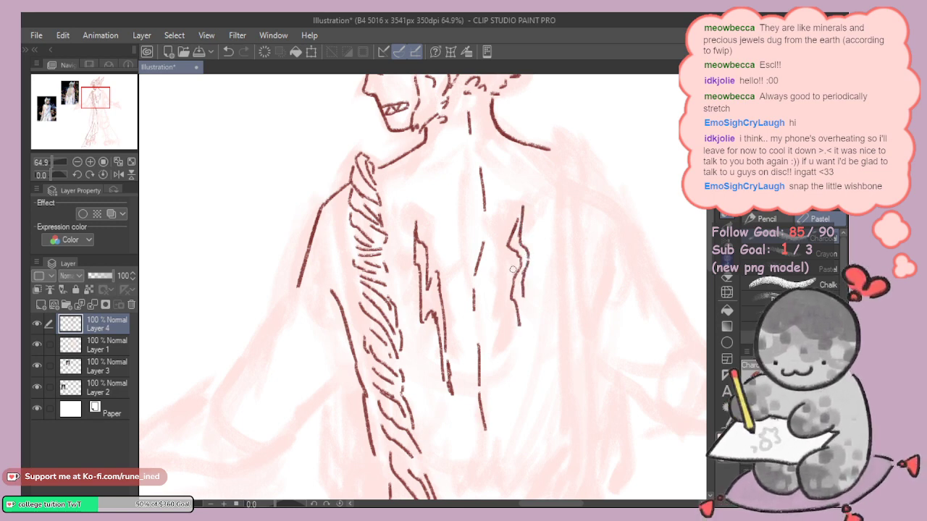
mouse_move(524, 306)
left_mouse_down()
mouse_move(525, 348)
mouse_move(512, 353)
mouse_move(517, 397)
mouse_move(522, 357)
mouse_move(518, 393)
left_mouse_up()
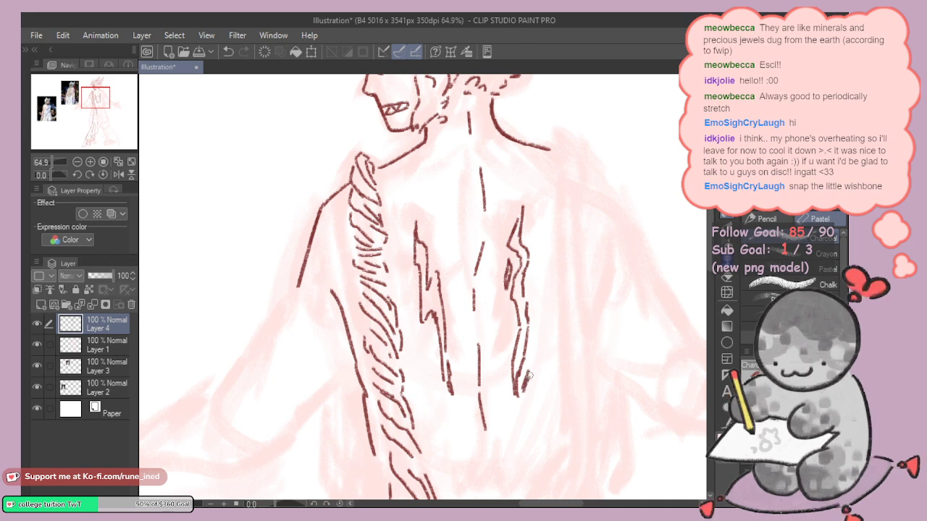
key("ctrl+z")
Step: Add a small curved mark beside the first scar, then erase its lower tip and redraw it as a separate small mark
mouse_move(438, 253)
left_mouse_down()
mouse_move(434, 235)
mouse_move(437, 264)
left_mouse_up()
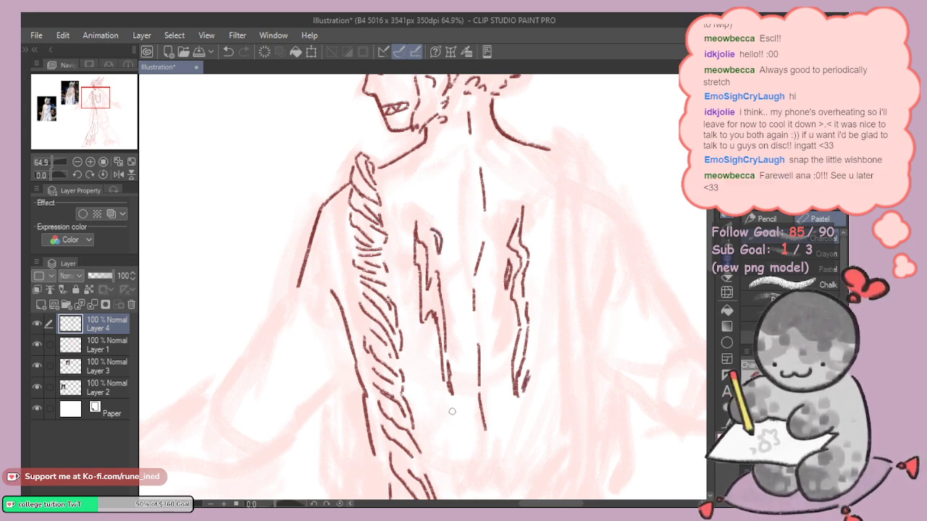
key("e")
left_click_drag(449, 391, 444, 347)
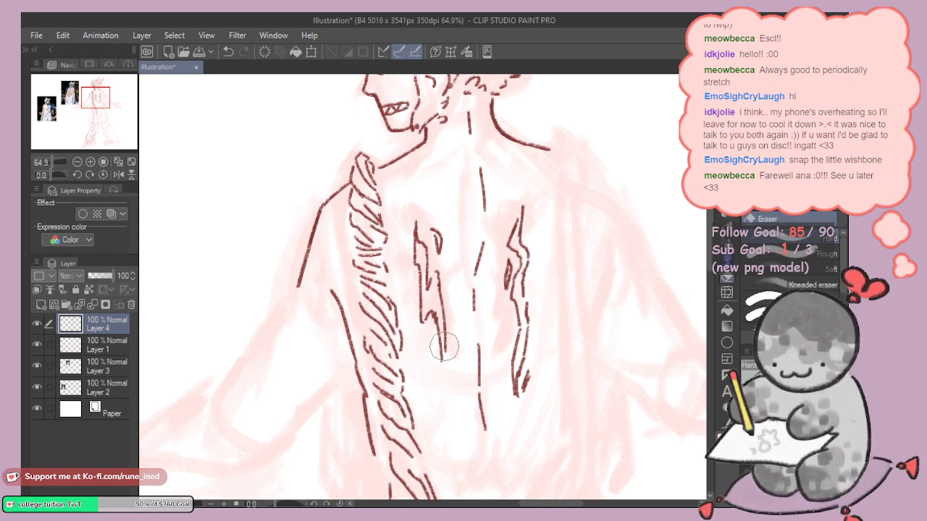
key("p")
left_click_drag(448, 392, 446, 376)
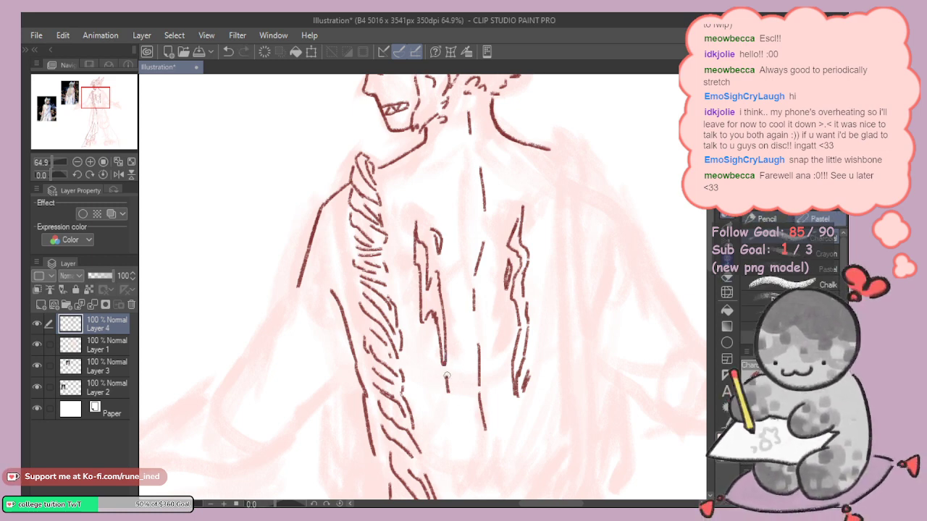
left_click_drag(505, 331, 497, 369)
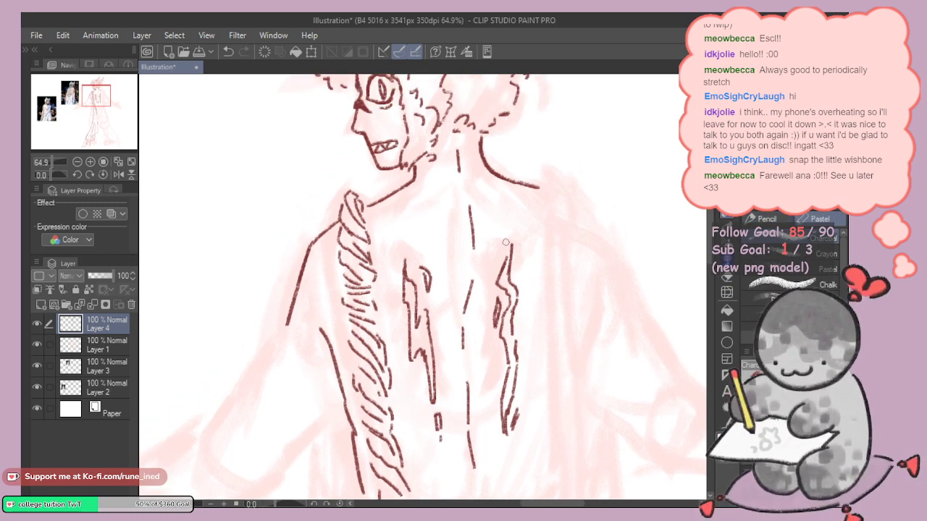
Step: Draw the outer and underside contours of the upper arm beside the twisted strap, down toward the elbow
scroll(556, 272, "down", 4)
scroll(532, 315, "up", 2)
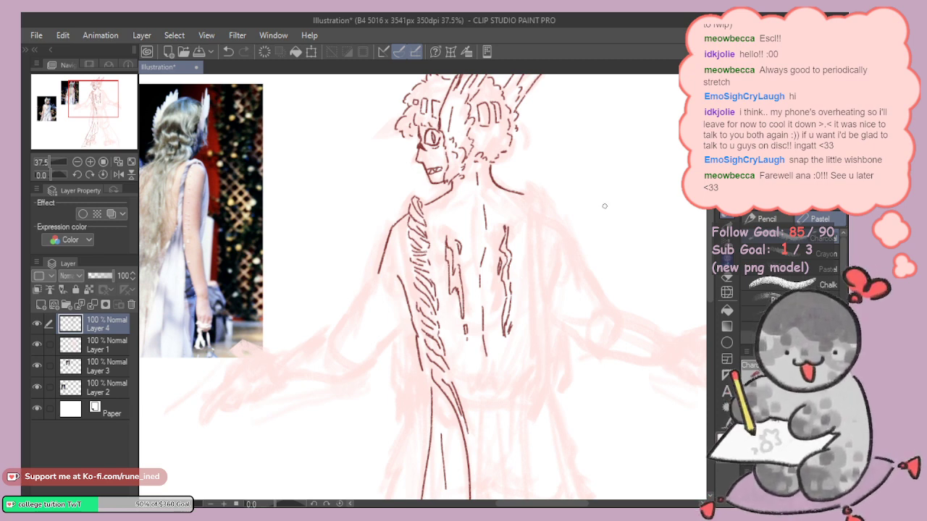
scroll(493, 234, "up", 3)
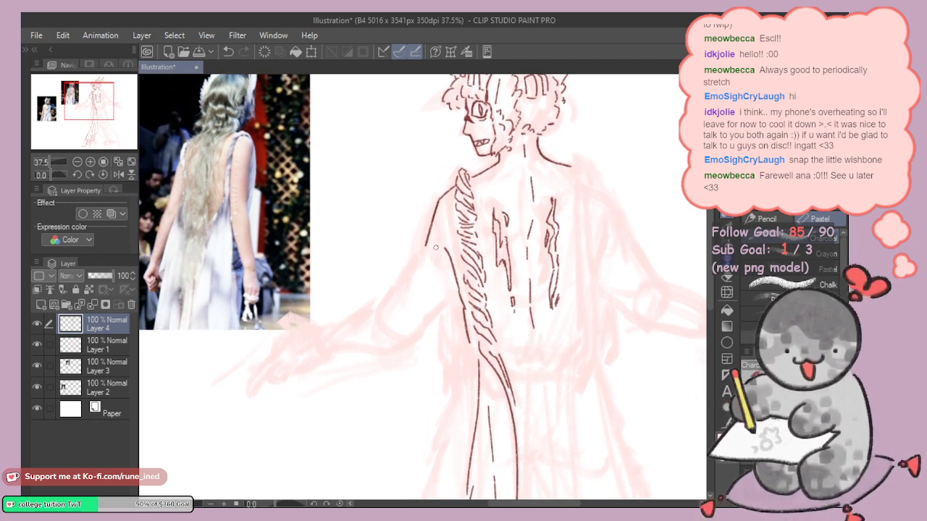
key("ctrl+z")
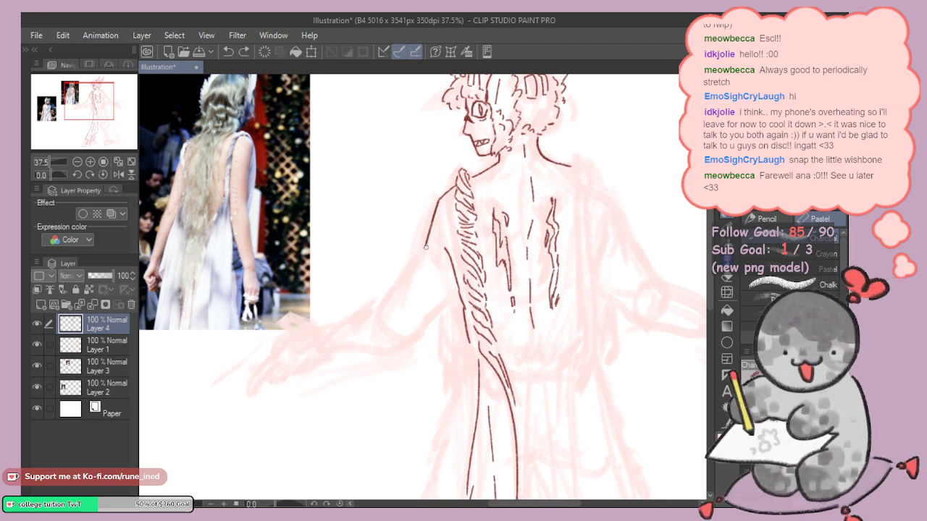
left_click_drag(422, 250, 373, 304)
key("ctrl+z")
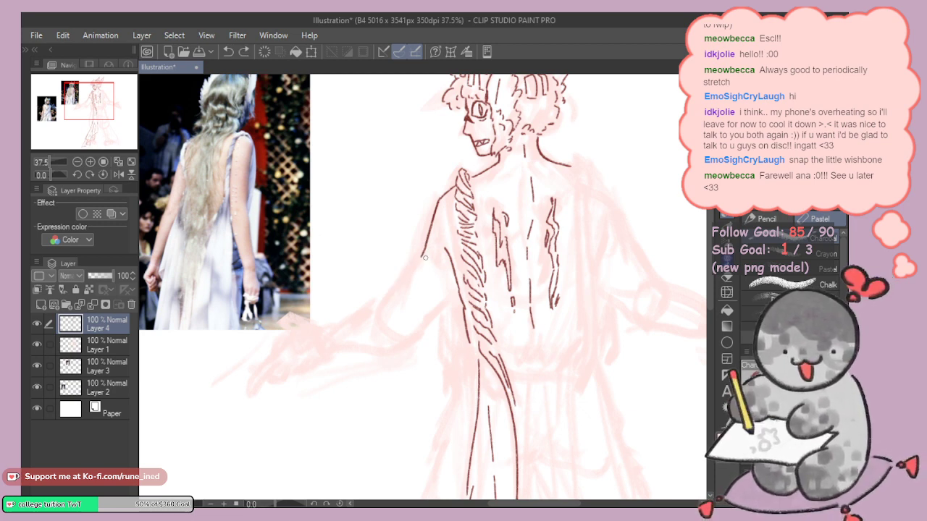
left_click_drag(428, 246, 388, 304)
key("ctrl+z")
left_click_drag(427, 246, 381, 308)
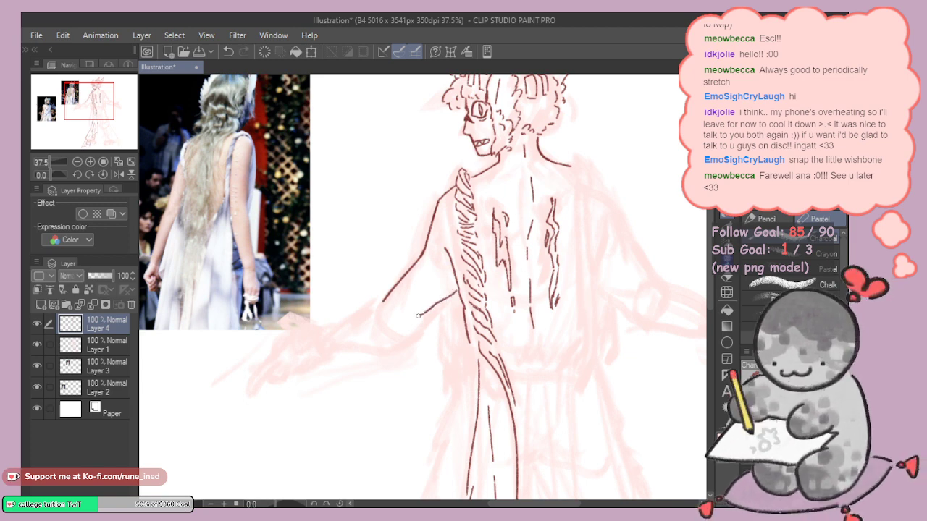
Step: Draw the rounded top of a second twisted strap on the opposite shoulder, at the end of the neck line
left_click_drag(600, 290, 544, 279)
scroll(500, 247, "up", 2)
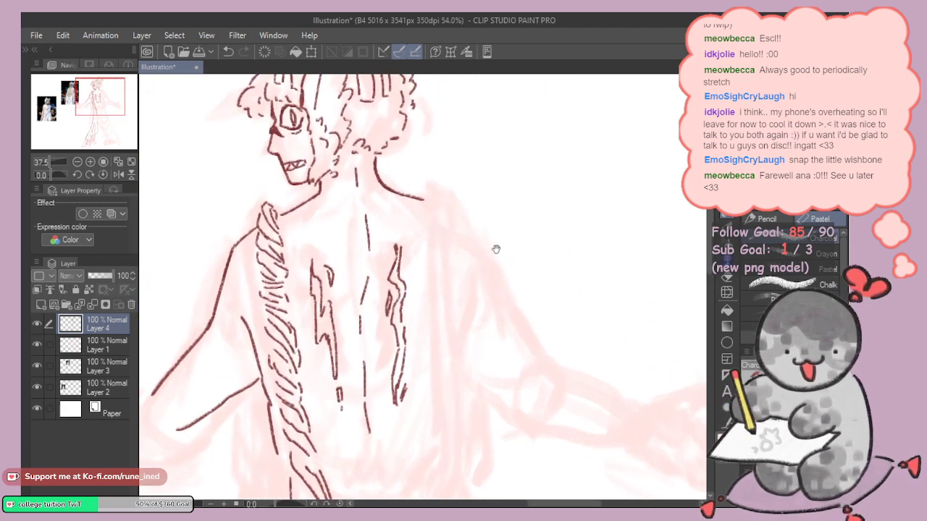
mouse_move(439, 224)
left_mouse_down()
mouse_move(471, 192)
mouse_move(475, 218)
left_mouse_up()
scroll(479, 195, "up", 2)
mouse_move(462, 186)
left_mouse_down()
mouse_move(451, 251)
mouse_move(462, 202)
mouse_move(457, 241)
left_mouse_up()
key("ctrl+z")
mouse_move(463, 182)
left_mouse_down()
mouse_move(473, 189)
mouse_move(457, 242)
left_mouse_up()
Step: Draw slanted twist strands and the inner edge of the second strap down the back
left_click_drag(478, 202, 454, 288)
mouse_move(483, 223)
left_mouse_down()
mouse_move(453, 287)
mouse_move(482, 234)
mouse_move(454, 342)
left_mouse_up()
left_click_drag(456, 265, 456, 396)
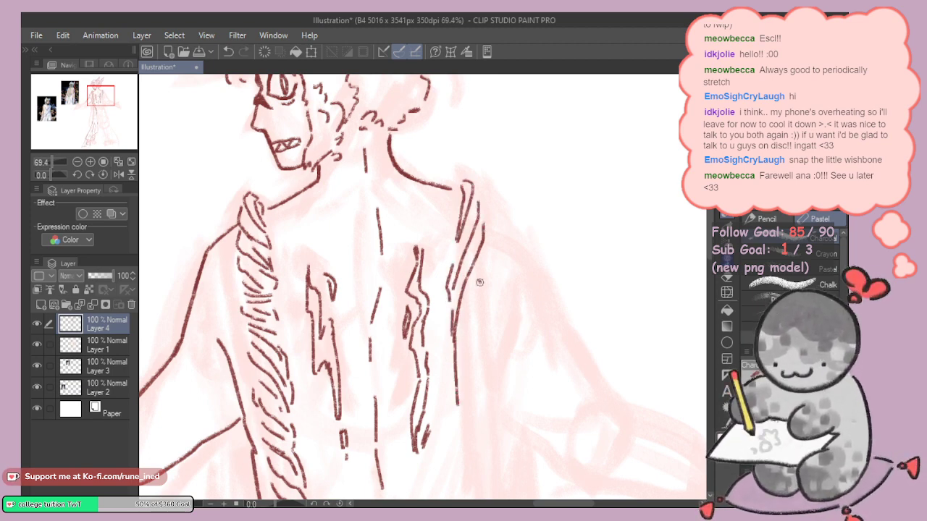
mouse_move(479, 281)
left_mouse_down()
mouse_move(459, 347)
mouse_move(461, 433)
left_mouse_up()
left_click_drag(488, 341, 483, 369)
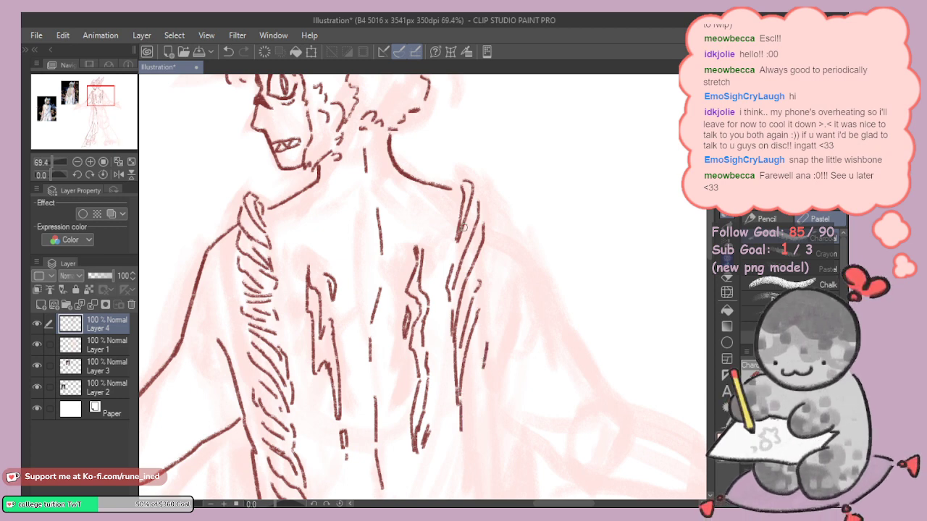
left_click_drag(459, 210, 456, 239)
Step: Erase the strands of the first twisted strap from the shoulder down to the waist
left_click_drag(357, 232, 442, 200)
key("e")
mouse_move(323, 235)
left_mouse_down()
mouse_move(351, 319)
mouse_move(362, 276)
mouse_move(336, 177)
mouse_move(324, 212)
mouse_move(339, 168)
mouse_move(321, 207)
left_mouse_up()
mouse_move(336, 387)
left_mouse_down()
mouse_move(331, 257)
mouse_move(353, 319)
mouse_move(362, 211)
mouse_move(372, 250)
left_mouse_up()
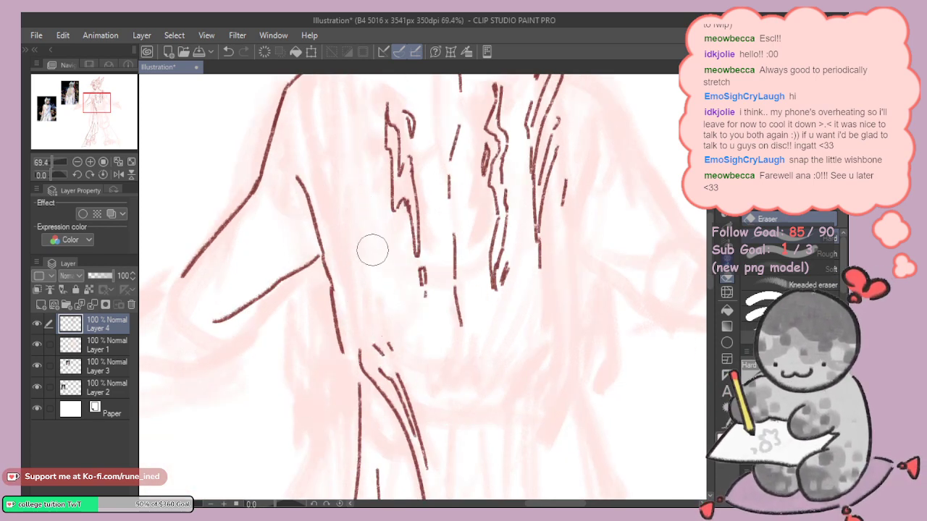
Step: Redraw the upper strands of the first twisted strap from the shoulder down the back
scroll(372, 250, "up", 5)
key("p")
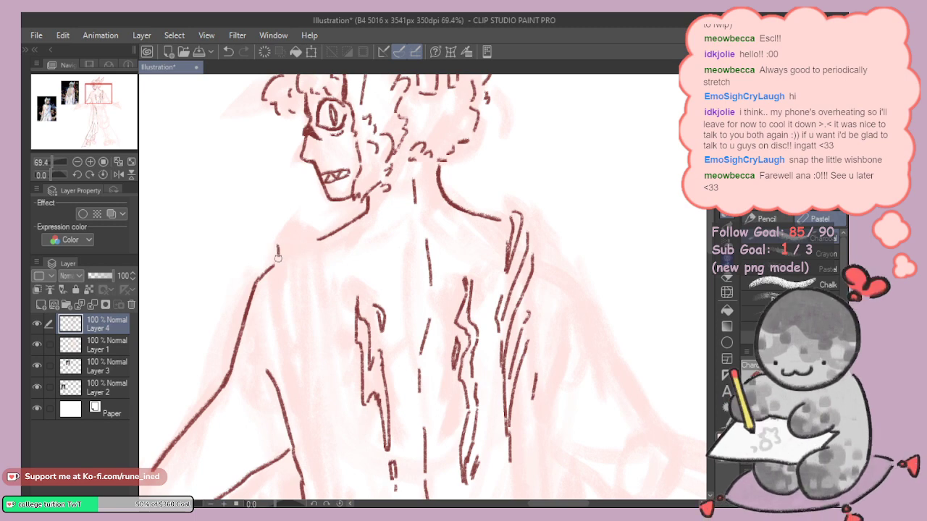
key("ctrl+z")
mouse_move(278, 258)
left_mouse_down()
mouse_move(276, 284)
mouse_move(312, 336)
mouse_move(298, 294)
mouse_move(322, 353)
mouse_move(290, 285)
mouse_move(317, 330)
left_mouse_up()
key("ctrl+z")
left_click_drag(301, 291, 324, 358)
mouse_move(292, 323)
left_mouse_down()
mouse_move(323, 368)
mouse_move(311, 287)
left_mouse_up()
left_click_drag(289, 237, 341, 357)
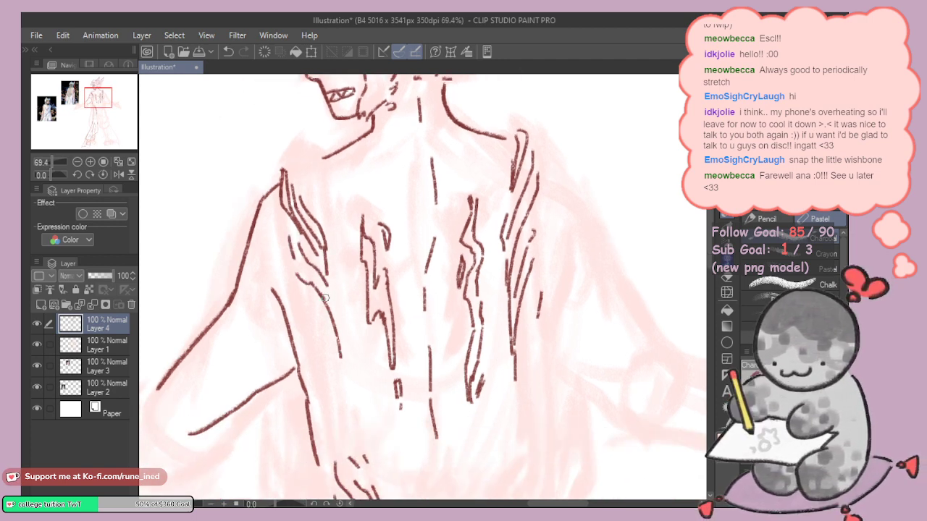
Step: Draw the slanted lower strands of the first twisted strap down to the waist
mouse_move(325, 295)
left_mouse_down()
mouse_move(338, 335)
mouse_move(320, 326)
mouse_move(327, 352)
left_mouse_up()
mouse_move(320, 346)
left_mouse_down()
mouse_move(344, 389)
mouse_move(337, 343)
left_mouse_up()
scroll(340, 376, "down", 1)
left_click_drag(307, 300, 320, 346)
mouse_move(314, 336)
left_mouse_down()
mouse_move(333, 364)
mouse_move(324, 366)
mouse_move(360, 399)
left_mouse_up()
left_click_drag(314, 377, 337, 401)
left_click_drag(343, 394, 360, 416)
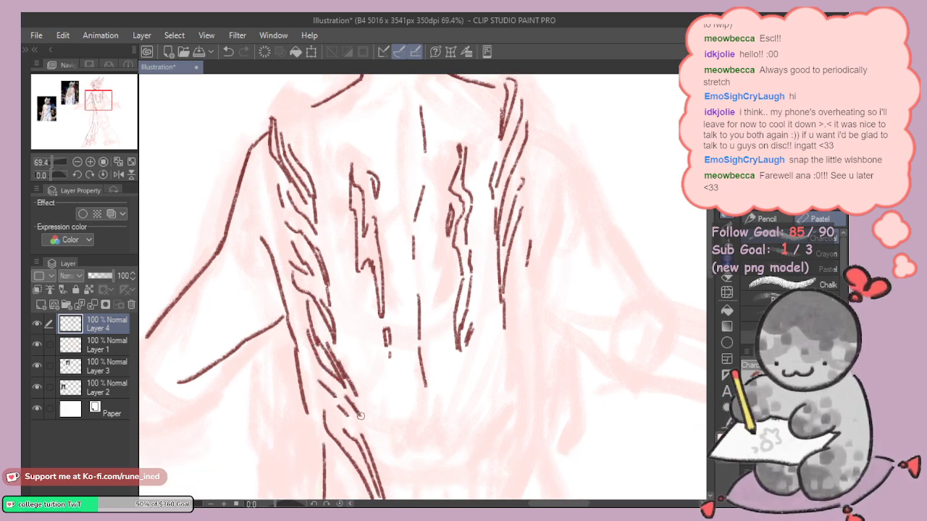
Step: Add a rounded top and short strand strokes where the first twisted strap crosses the shoulder
scroll(361, 415, "up", 2)
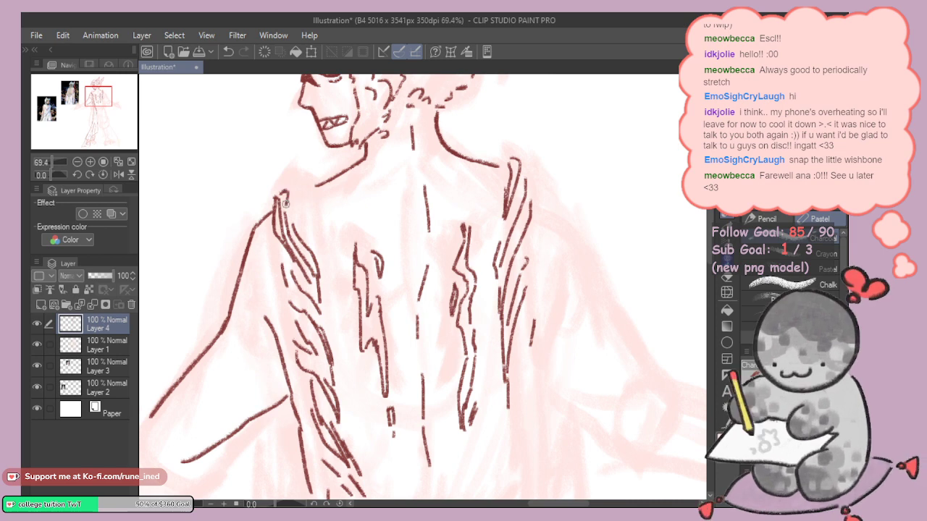
key("ctrl+z")
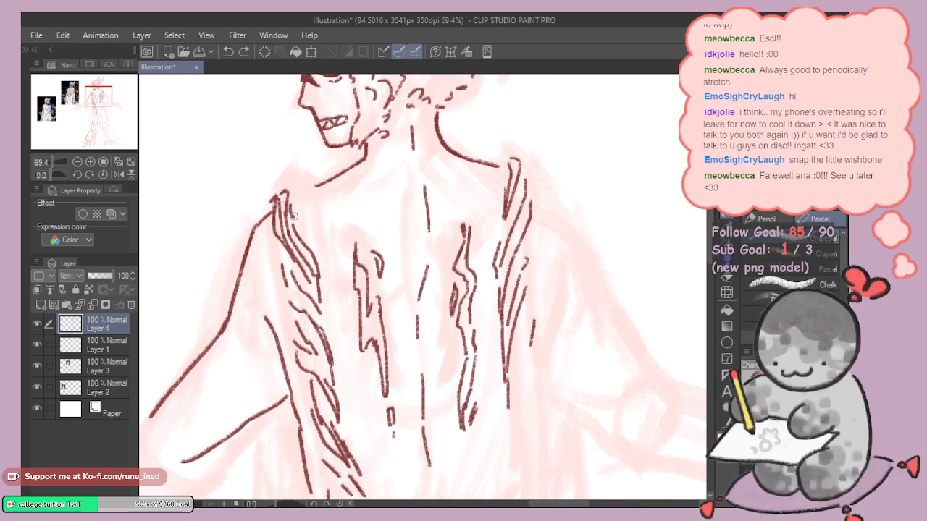
left_click_drag(293, 216, 304, 241)
key("ctrl+z")
left_click_drag(295, 192, 316, 187)
key("ctrl+z")
key("ctrl+z")
Step: Extend the second twisted strap with curved strands down its lower part toward the waist
mouse_move(523, 226)
left_mouse_down()
mouse_move(480, 235)
mouse_move(492, 216)
mouse_move(456, 228)
left_mouse_up()
key("ctrl+z")
mouse_move(489, 324)
left_mouse_down()
mouse_move(472, 265)
mouse_move(473, 209)
mouse_move(456, 245)
mouse_move(455, 301)
mouse_move(465, 270)
mouse_move(471, 323)
mouse_move(456, 234)
mouse_move(477, 320)
left_mouse_up()
key("e")
key("p")
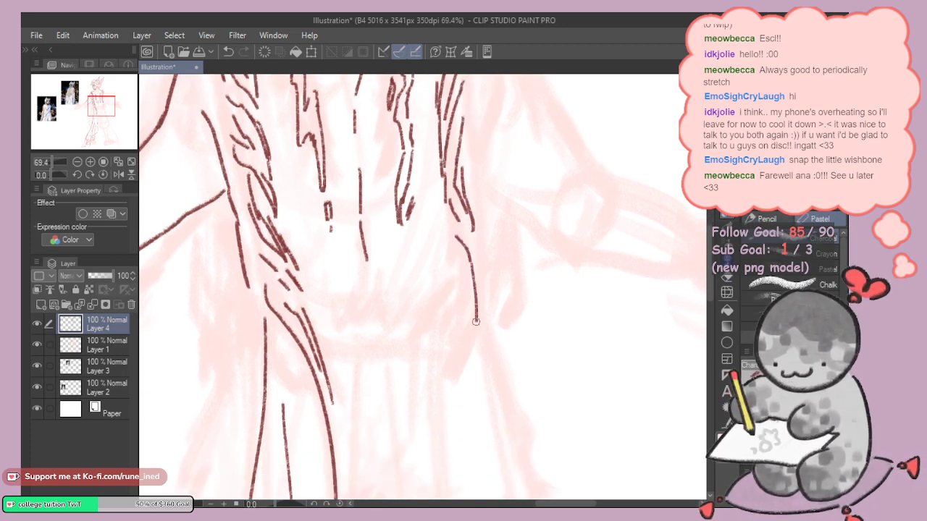
left_click_drag(477, 259, 480, 309)
left_click_drag(473, 325, 490, 178)
mouse_move(472, 125)
left_mouse_down()
mouse_move(478, 152)
mouse_move(442, 282)
left_mouse_up()
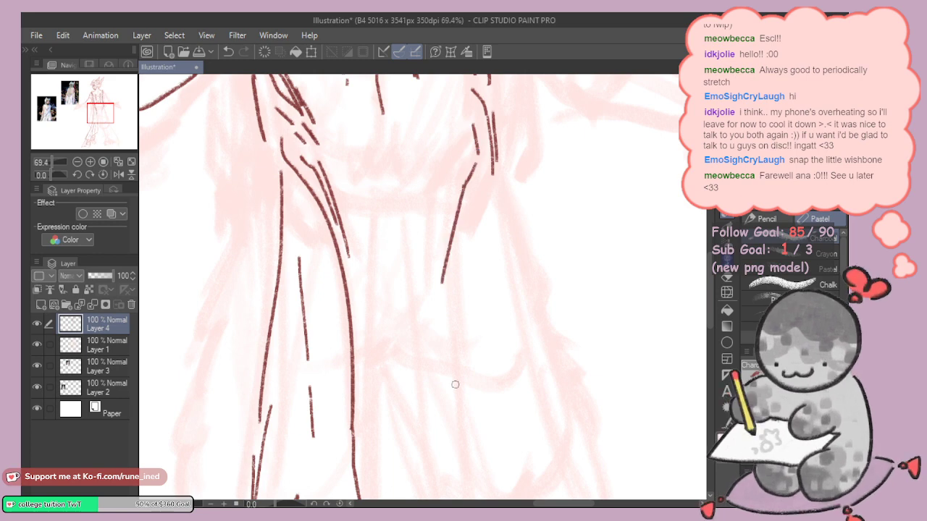
key("ctrl+z")
left_click_drag(477, 124, 473, 170)
left_click_drag(465, 192, 456, 219)
key("ctrl+z")
key("ctrl+z")
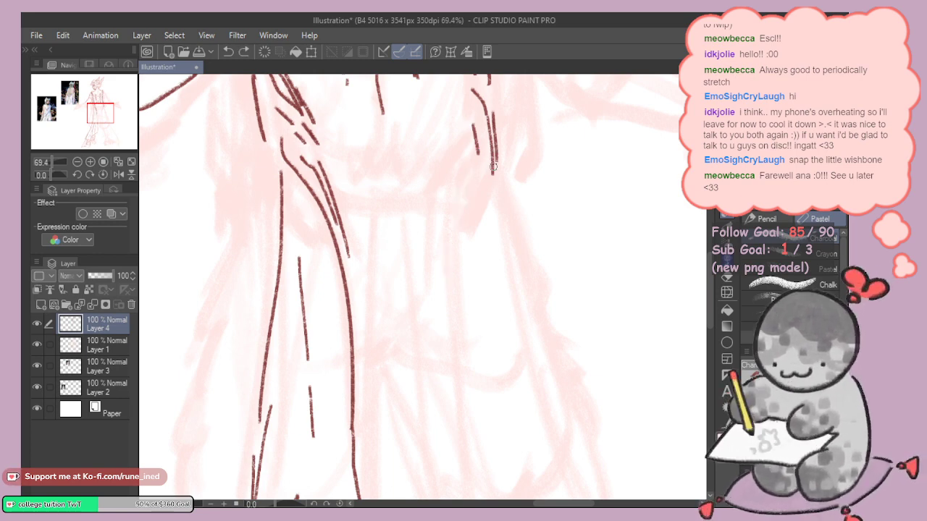
left_click_drag(487, 138, 464, 204)
key("ctrl+z")
Step: Erase the second strap's lower end and redraw it with short twist marks and two strokes curving inward to the waist
key("e")
mouse_move(457, 171)
left_mouse_down()
mouse_move(466, 222)
mouse_move(459, 183)
mouse_move(491, 251)
left_mouse_up()
key("p")
left_click_drag(464, 206, 472, 219)
left_click_drag(480, 213, 442, 299)
left_click_drag(486, 230, 464, 267)
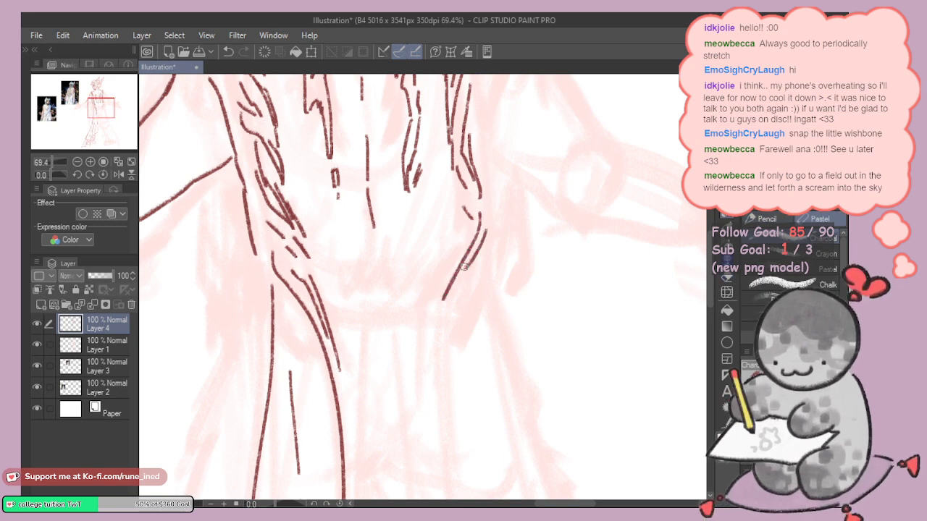
Step: Draw the vertical skirt edge down from the second strap's end and add a short parallel strand above it
mouse_move(440, 312)
left_mouse_down()
mouse_move(459, 240)
mouse_move(459, 313)
left_mouse_up()
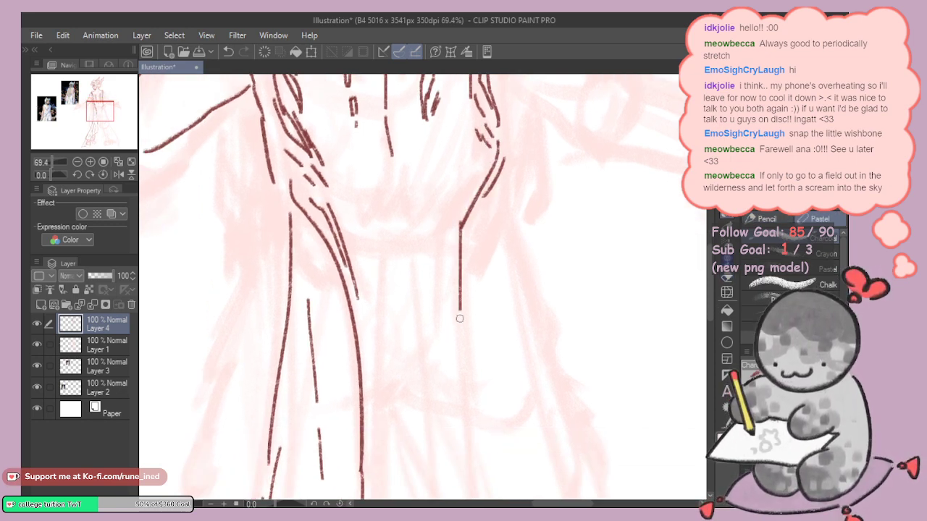
key("ctrl+z")
left_click_drag(463, 228, 459, 309)
mouse_move(462, 205)
left_mouse_down()
mouse_move(485, 173)
mouse_move(480, 183)
left_mouse_up()
key("ctrl+z")
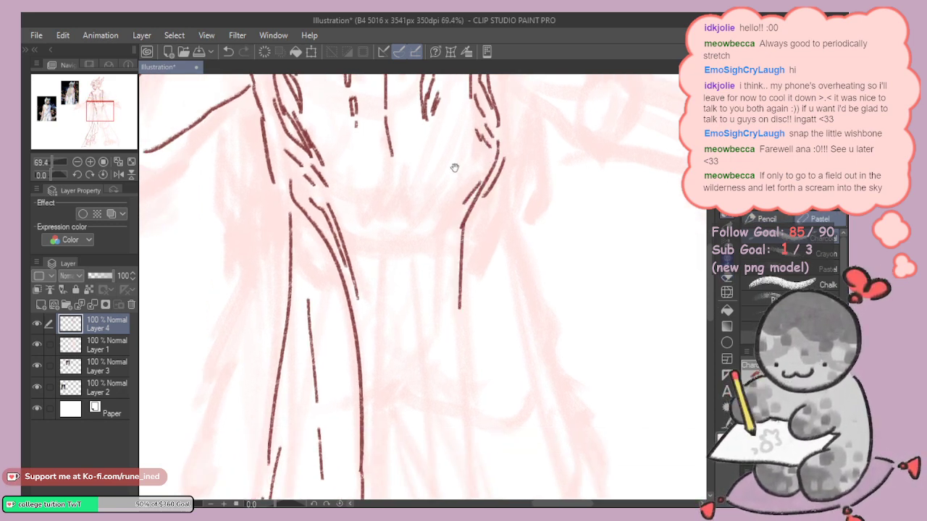
left_click_drag(385, 188, 413, 293)
key("ctrl+z")
mouse_move(353, 272)
left_mouse_down()
mouse_move(388, 301)
mouse_move(426, 307)
left_mouse_up()
key("ctrl+z")
key("ctrl+z")
key("ctrl+z")
key("ctrl+z")
key("ctrl+z")
Step: Draw the doubled curved waistline joining the two straps, with two short fold arcs beneath it
mouse_move(356, 276)
left_mouse_down()
mouse_move(418, 304)
mouse_move(456, 294)
left_mouse_up()
key("ctrl+z")
left_click_drag(369, 283, 471, 282)
key("ctrl+z")
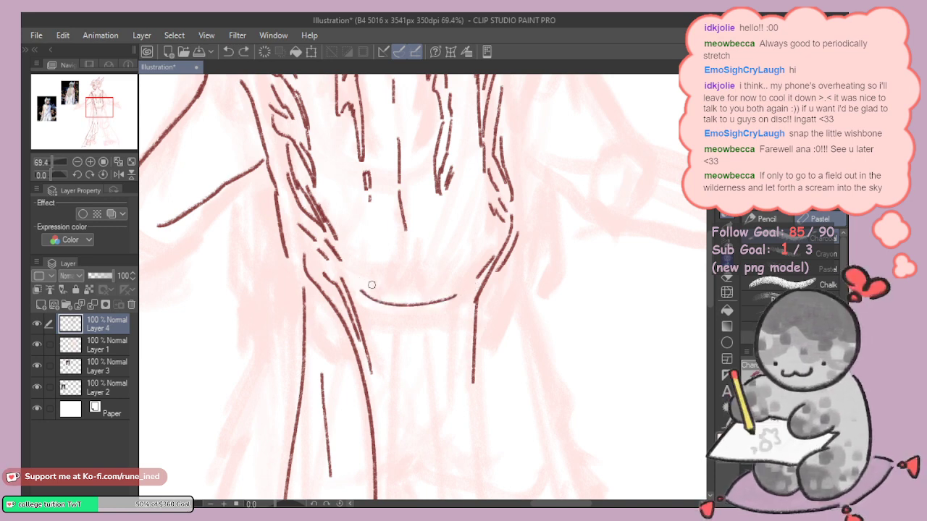
left_click_drag(375, 291, 453, 299)
left_click_drag(474, 292, 449, 310)
left_click_drag(374, 316, 438, 319)
mouse_move(374, 332)
left_mouse_down()
mouse_move(401, 346)
mouse_move(446, 340)
left_mouse_up()
left_click_drag(356, 288, 369, 295)
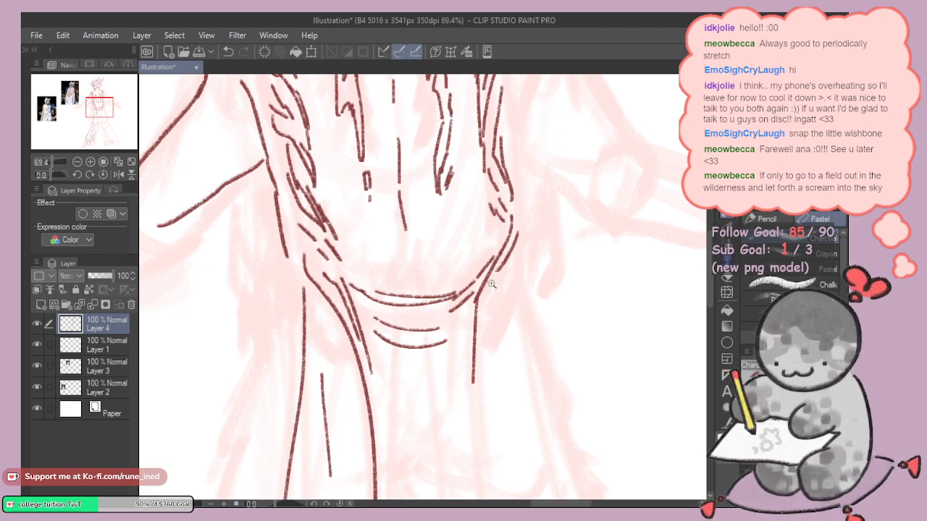
Step: Draw the rounded outer shoulder contour beside the top of the second twisted strap
left_click_drag(492, 283, 469, 329)
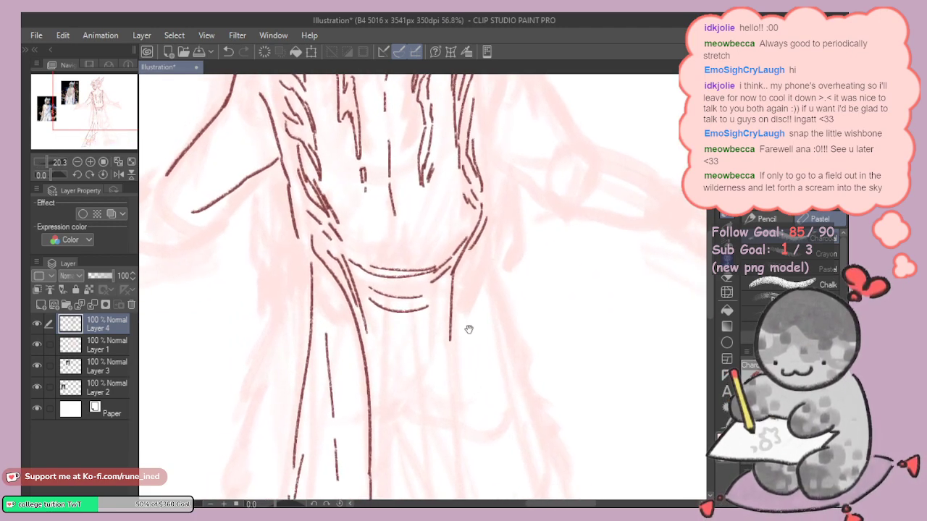
scroll(469, 329, "down", 5)
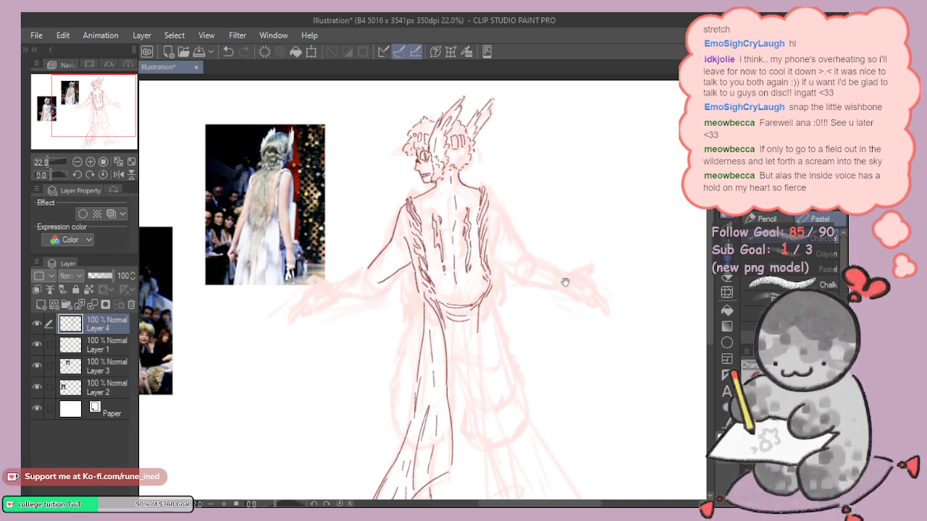
mouse_move(581, 245)
left_mouse_down()
mouse_move(542, 298)
mouse_move(485, 265)
mouse_move(495, 282)
left_mouse_up()
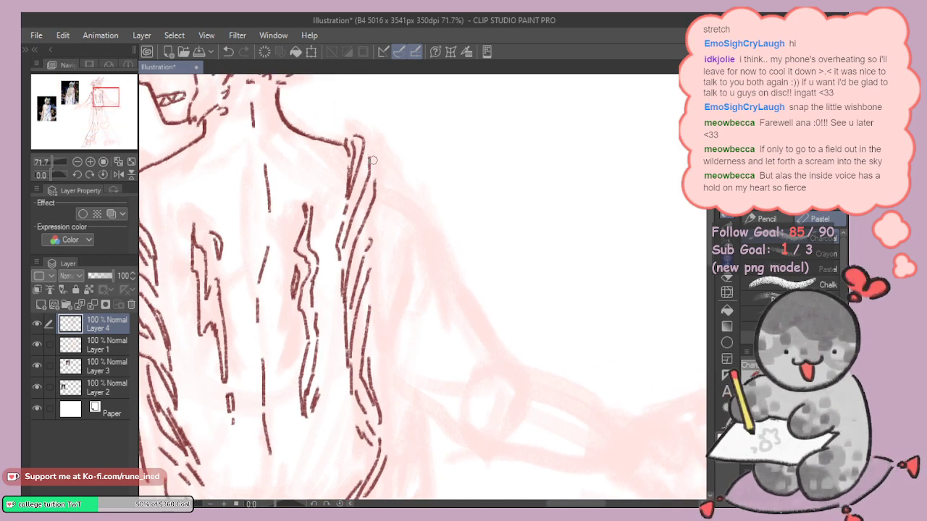
key("ctrl+z")
left_click_drag(372, 160, 418, 233)
key("ctrl+z")
left_click_drag(378, 162, 435, 248)
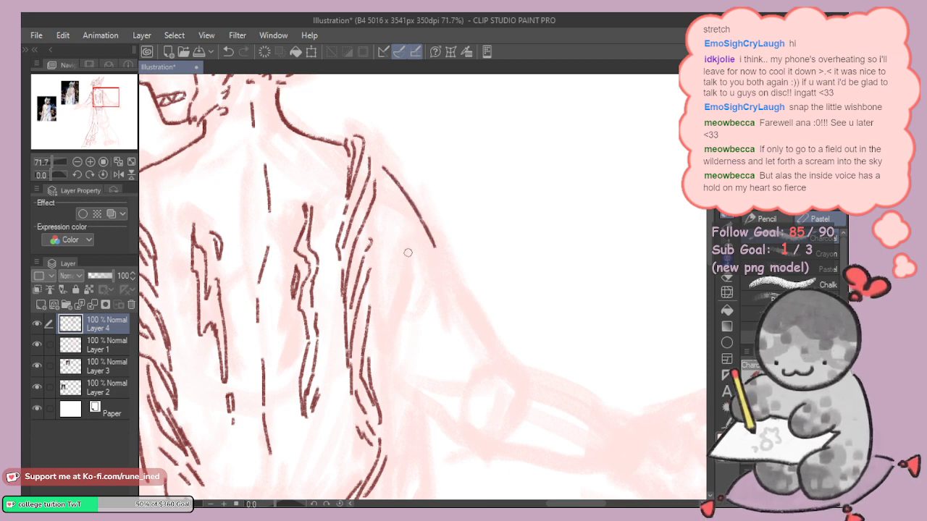
mouse_move(418, 317)
left_mouse_down()
mouse_move(416, 282)
mouse_move(388, 271)
left_mouse_up()
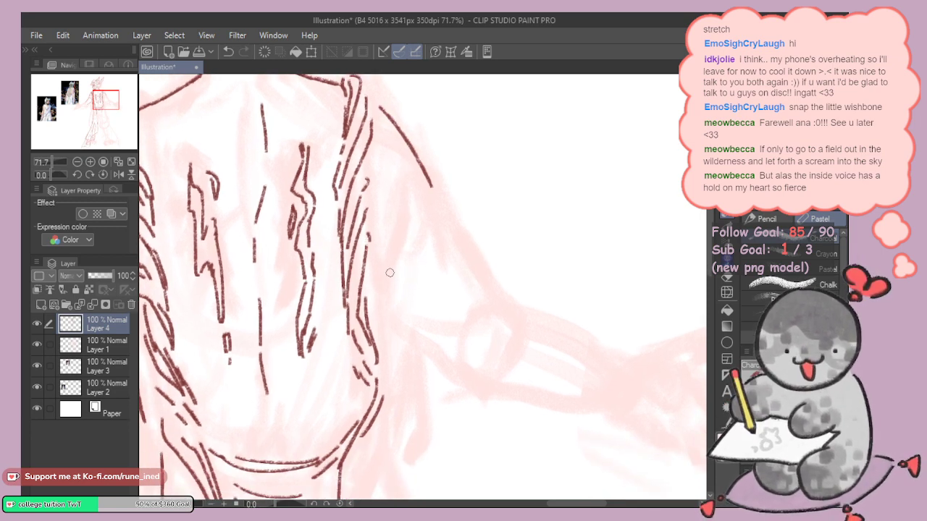
key("ctrl+z")
left_click_drag(412, 221, 409, 283)
left_click_drag(371, 161, 404, 207)
key("ctrl+z")
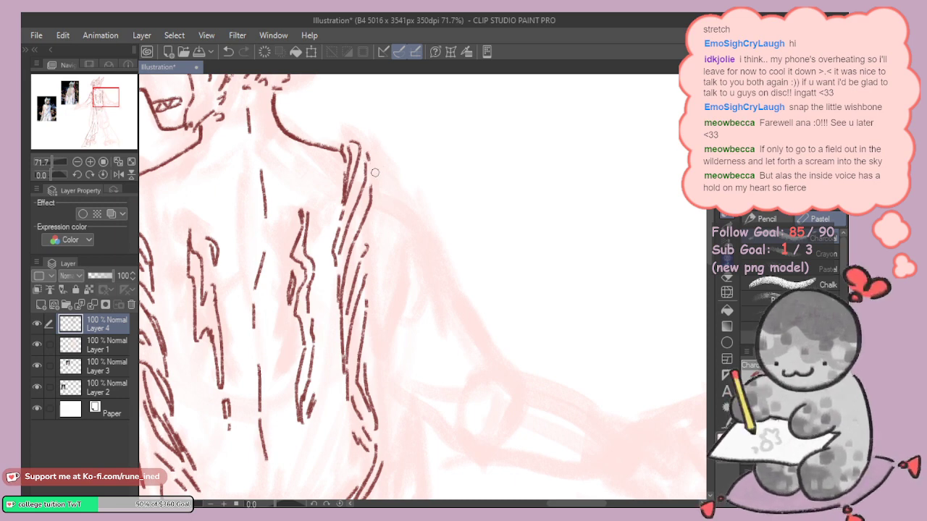
left_click_drag(373, 165, 440, 298)
key("ctrl+z")
left_click_drag(375, 165, 428, 241)
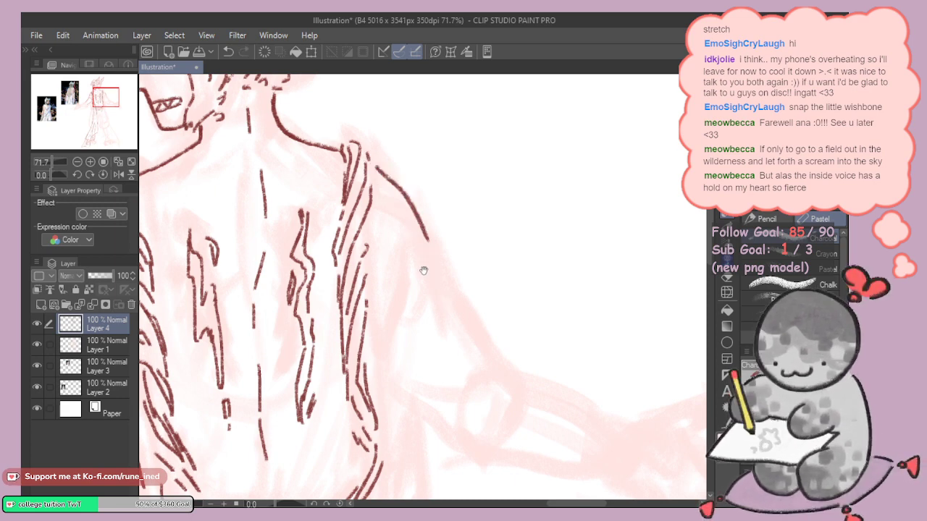
Step: Draw the body's side line beside the second strap, from below the shoulder toward the waist
mouse_move(393, 307)
left_mouse_down()
mouse_move(381, 246)
mouse_move(437, 229)
mouse_move(458, 199)
left_mouse_up()
mouse_move(467, 163)
left_mouse_down()
mouse_move(449, 242)
mouse_move(445, 345)
left_mouse_up()
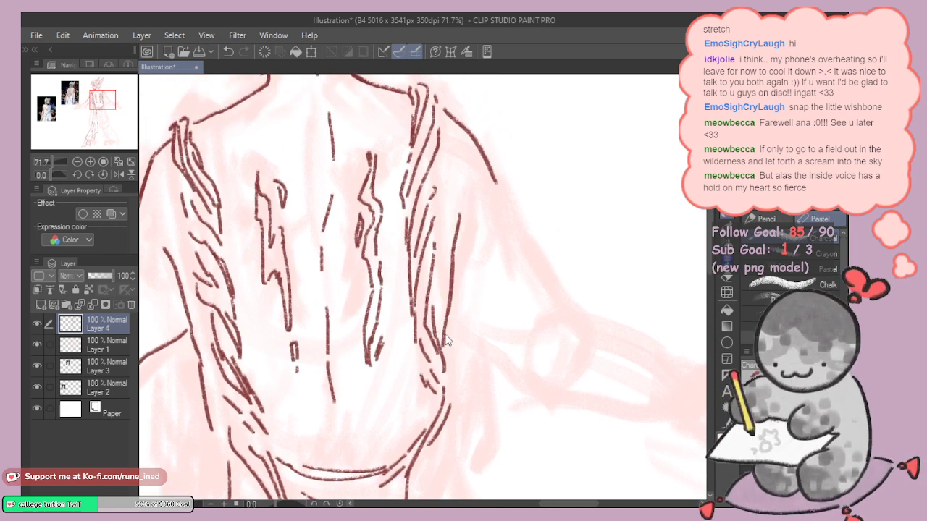
mouse_move(443, 384)
left_mouse_down()
mouse_move(467, 275)
mouse_move(479, 325)
left_mouse_up()
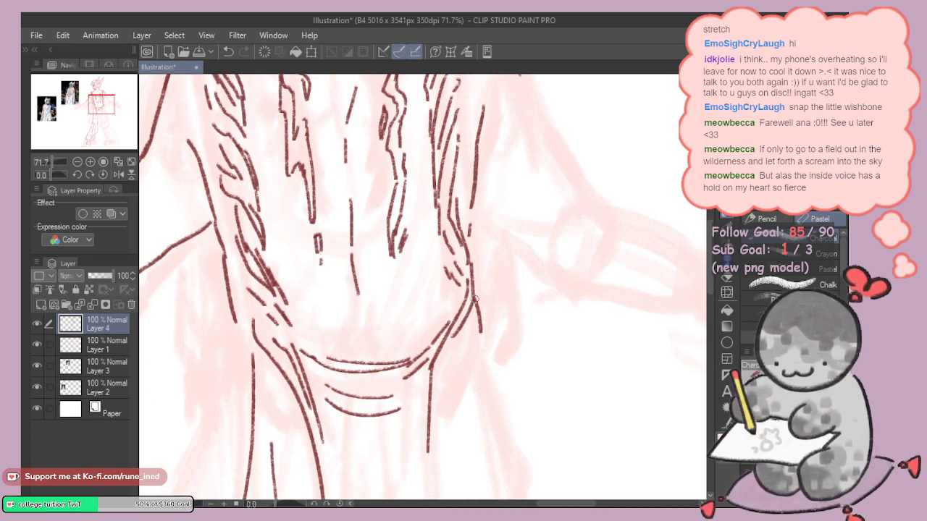
key("ctrl+z")
key("ctrl+z")
left_click_drag(471, 222, 469, 232)
key("ctrl+z")
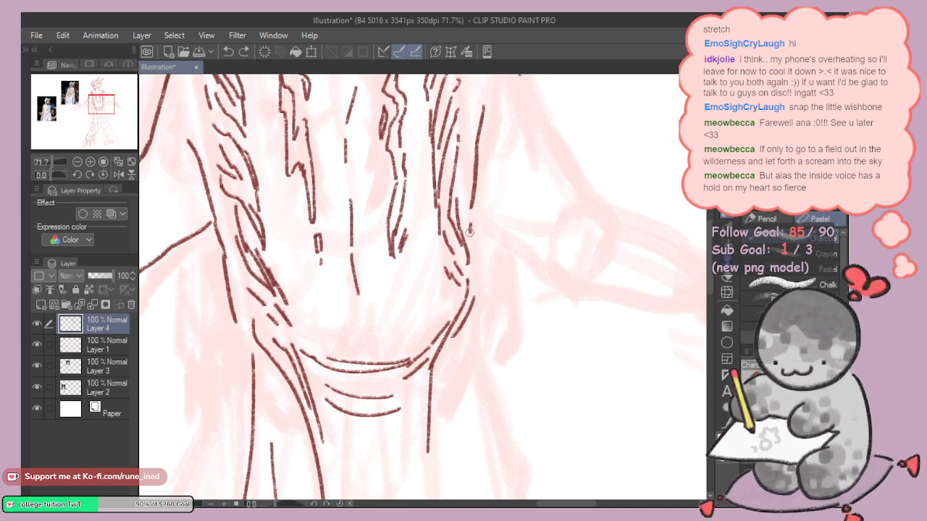
left_click_drag(312, 279, 451, 244)
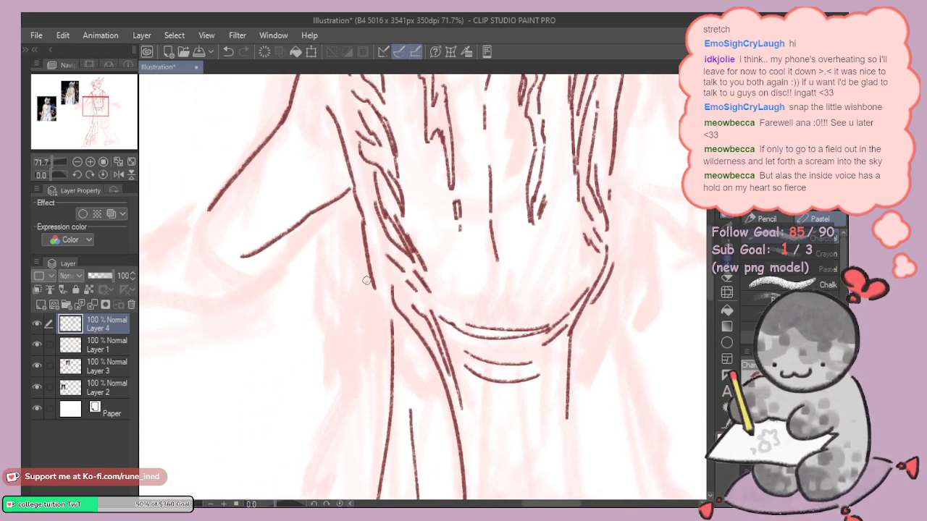
key("ctrl+z")
left_click_drag(368, 285, 383, 336)
key("ctrl+z")
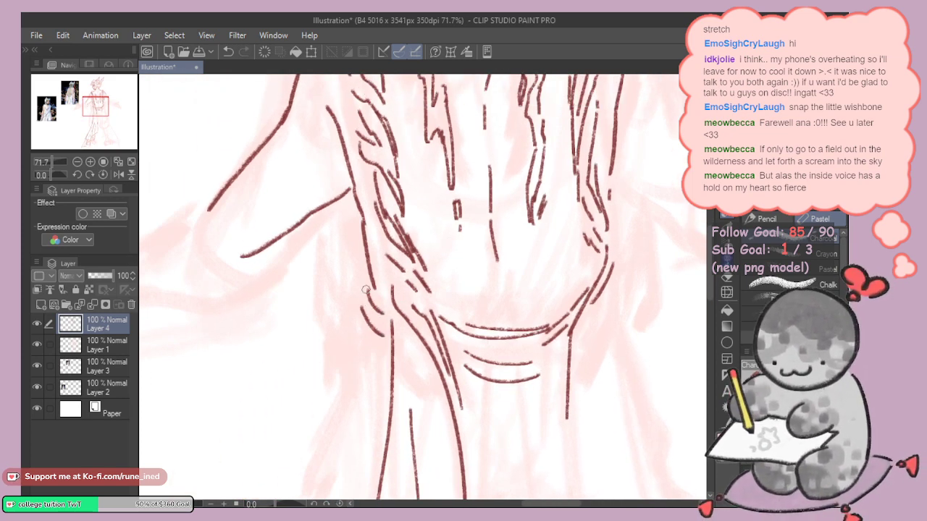
key("ctrl+z")
key("ctrl+z")
left_click_drag(366, 285, 382, 314)
mouse_move(365, 298)
left_mouse_down()
mouse_move(387, 323)
mouse_move(383, 336)
left_mouse_up()
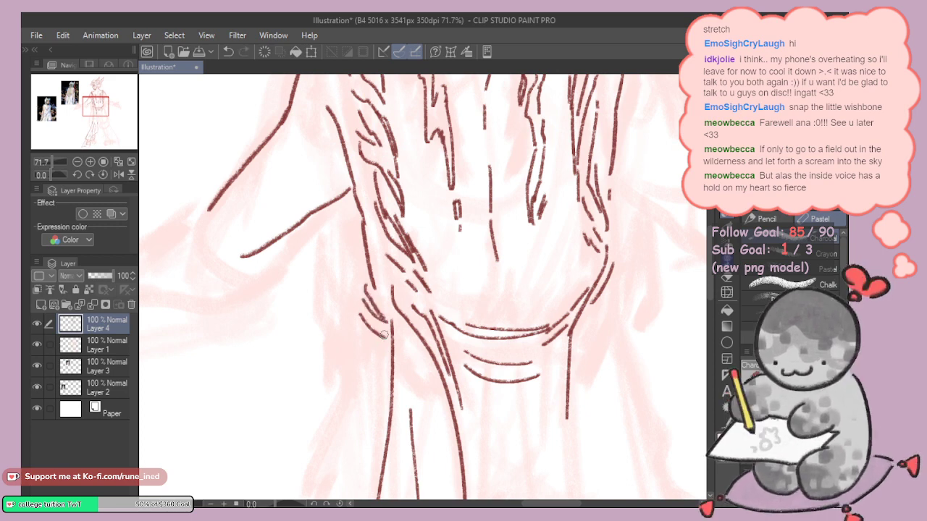
left_click_drag(448, 270, 420, 293)
key("ctrl+z")
left_click_drag(333, 329, 350, 343)
left_click_drag(332, 344, 354, 372)
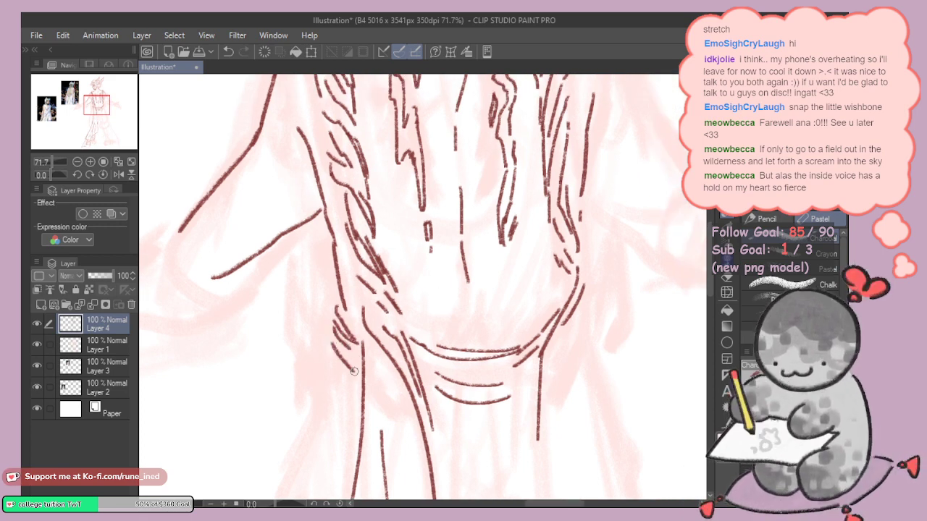
left_click_drag(478, 264, 476, 291)
mouse_move(477, 300)
left_mouse_down()
mouse_move(446, 306)
mouse_move(532, 305)
left_mouse_up()
mouse_move(400, 362)
left_mouse_down()
mouse_move(398, 278)
mouse_move(385, 292)
mouse_move(386, 273)
mouse_move(403, 374)
mouse_move(411, 337)
left_mouse_up()
key("e")
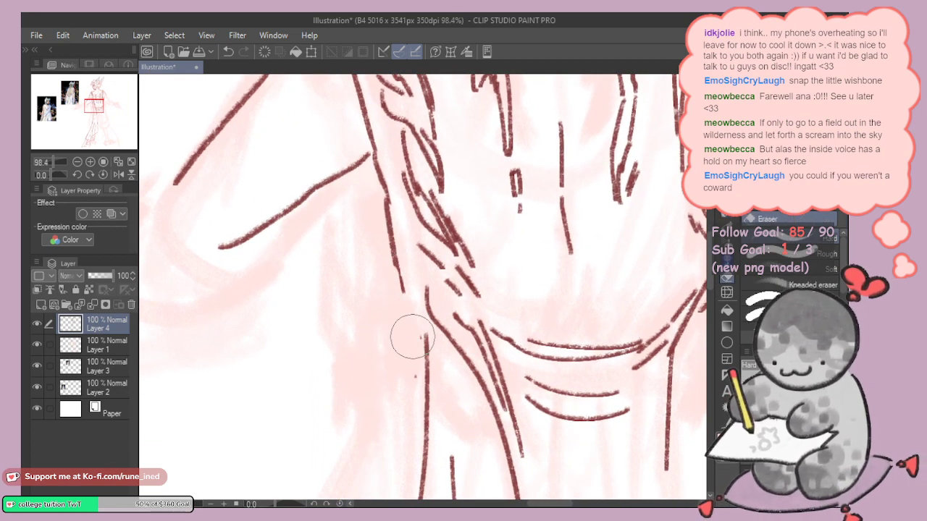
key("ctrl+z")
key("ctrl+z")
key("ctrl+z")
key("ctrl+z")
key("ctrl+z")
key("ctrl+z")
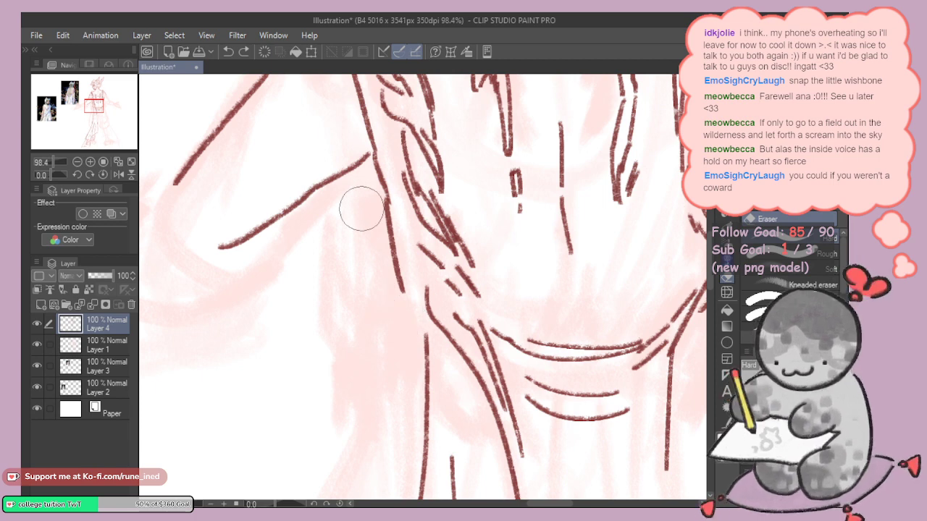
Step: Draw draped fabric folds hanging below the upper arm and sweeping in to the skirt edge beside the first strap
key("p")
mouse_move(339, 194)
left_mouse_down()
mouse_move(342, 265)
mouse_move(354, 297)
mouse_move(423, 342)
mouse_move(331, 287)
mouse_move(402, 343)
left_mouse_up()
left_click_drag(384, 307, 422, 325)
mouse_move(328, 295)
left_mouse_down()
mouse_move(338, 340)
mouse_move(416, 357)
mouse_move(391, 372)
mouse_move(420, 379)
left_mouse_up()
key("ctrl+z")
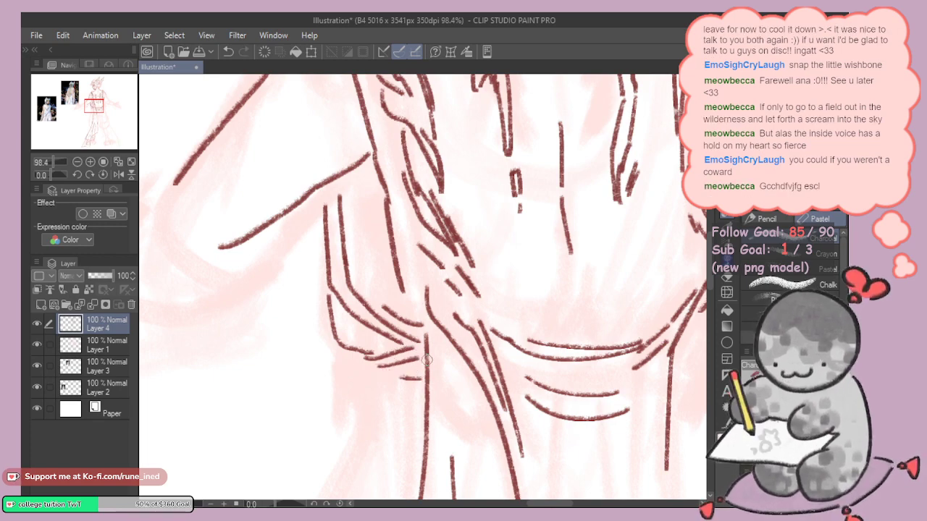
Step: Extend the two hanging drape lines upward to meet the underside of the upper arm
scroll(494, 341, "down", 4)
left_click_drag(436, 272, 406, 317)
scroll(407, 311, "up", 4)
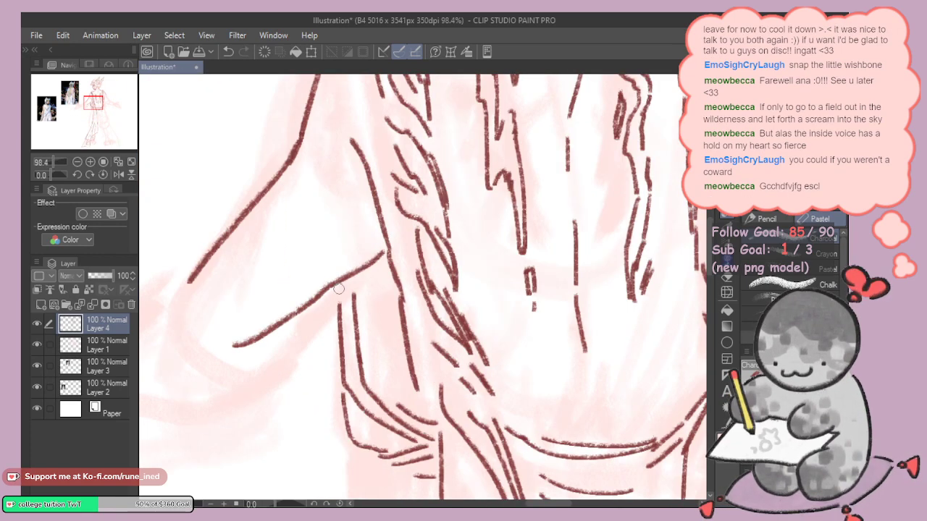
mouse_move(338, 288)
left_mouse_down()
mouse_move(340, 304)
mouse_move(354, 296)
left_mouse_up()
key("ctrl+z")
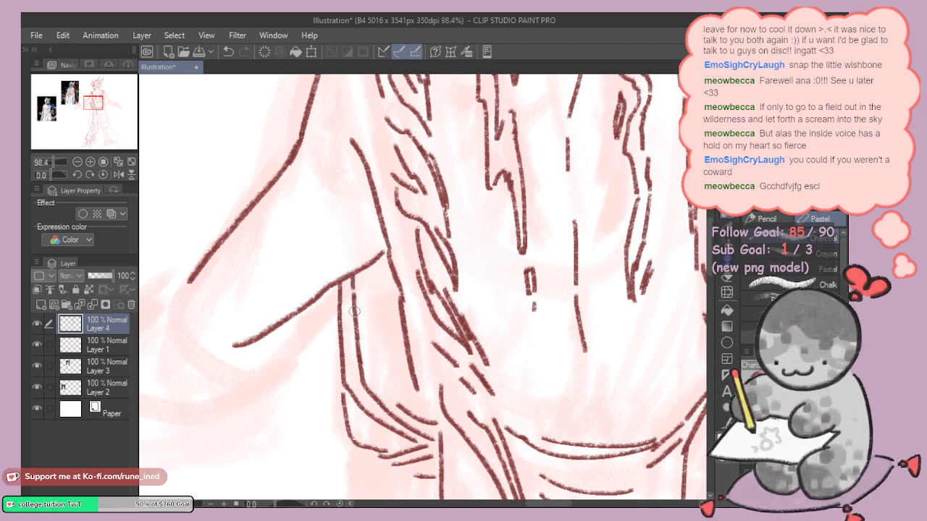
scroll(422, 257, "down", 4)
scroll(417, 202, "up", 3)
scroll(417, 202, "down", 2)
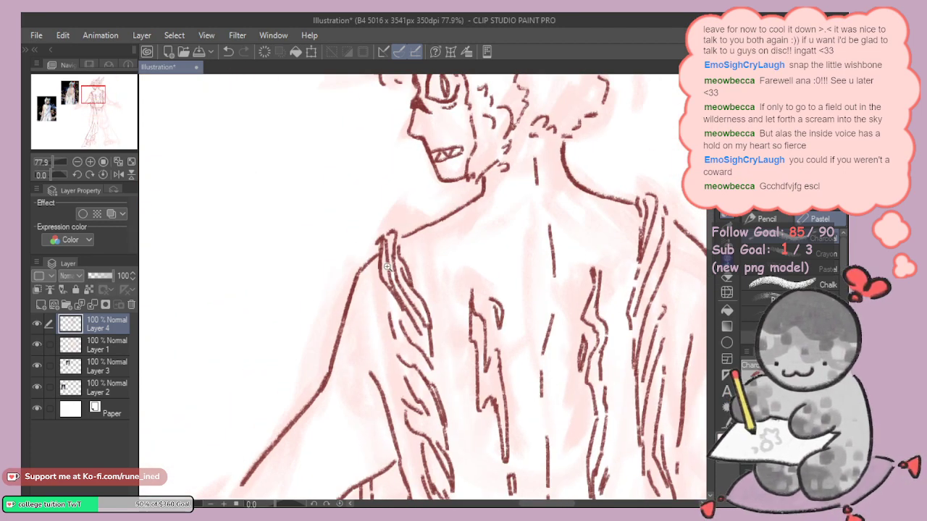
scroll(369, 244, "up", 4)
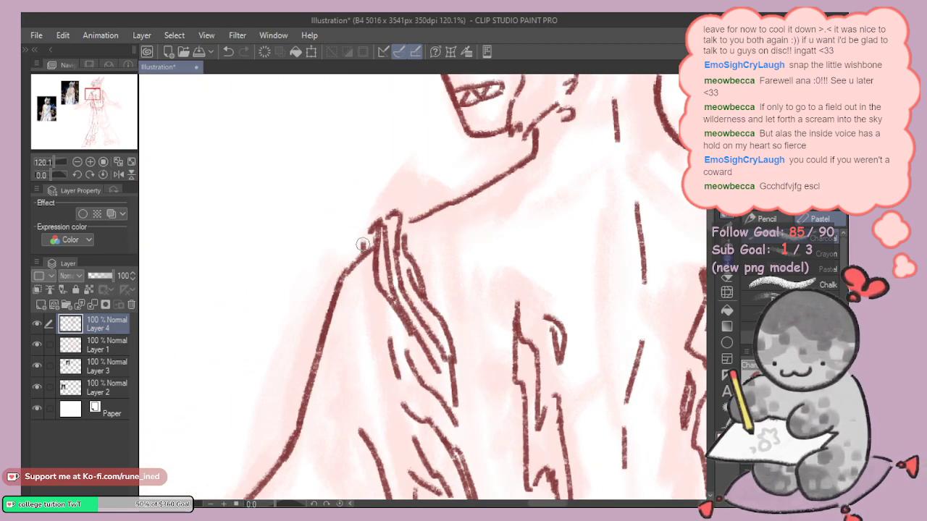
scroll(521, 232, "down", 6)
scroll(481, 250, "up", 6)
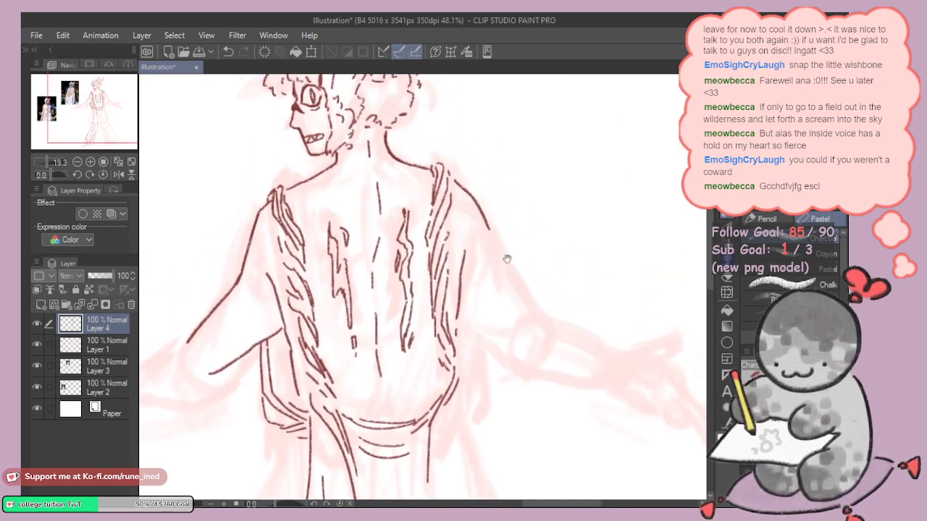
Step: Draw small squiggly tuft marks beside the lower end of the first twisted strap
scroll(500, 248, "down", 3)
left_click_drag(526, 234, 490, 316)
left_click_drag(479, 352, 485, 323)
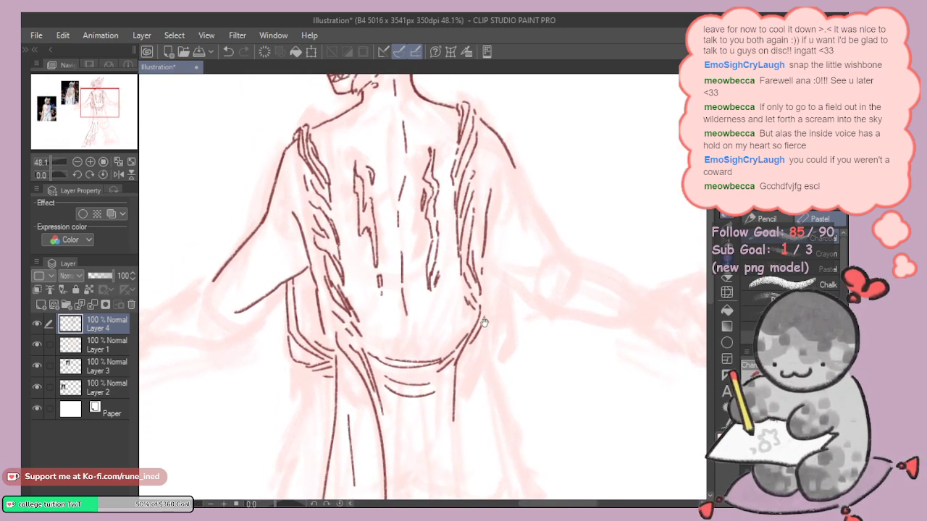
scroll(476, 308, "up", 3)
left_click_drag(391, 299, 414, 311)
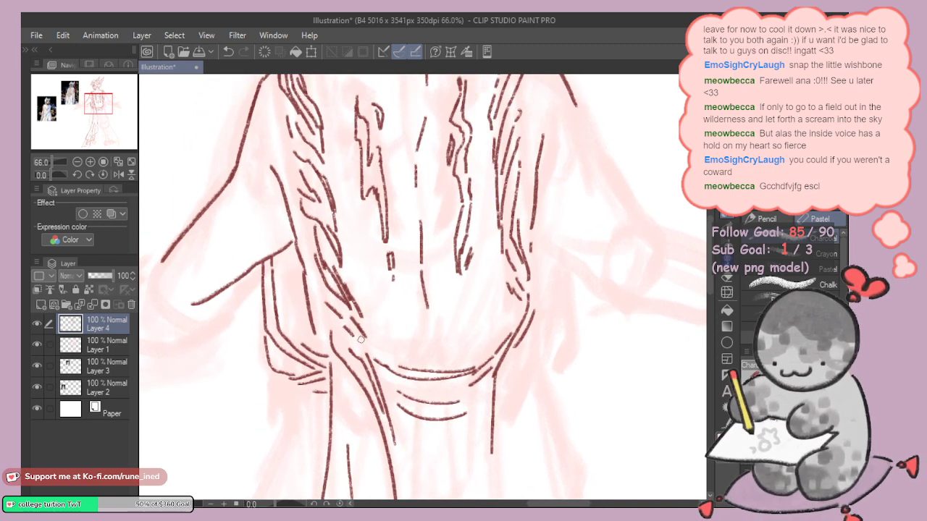
left_click_drag(329, 289, 330, 294)
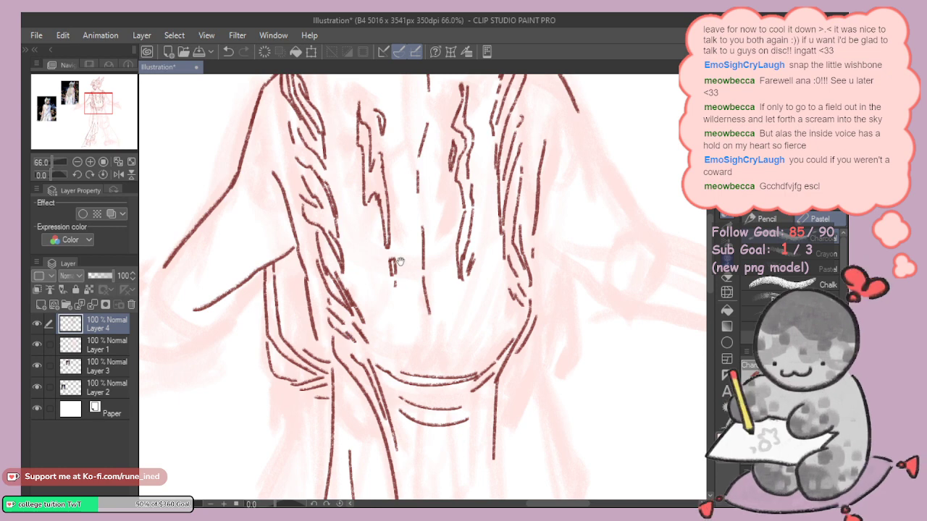
scroll(420, 341, "up", 2)
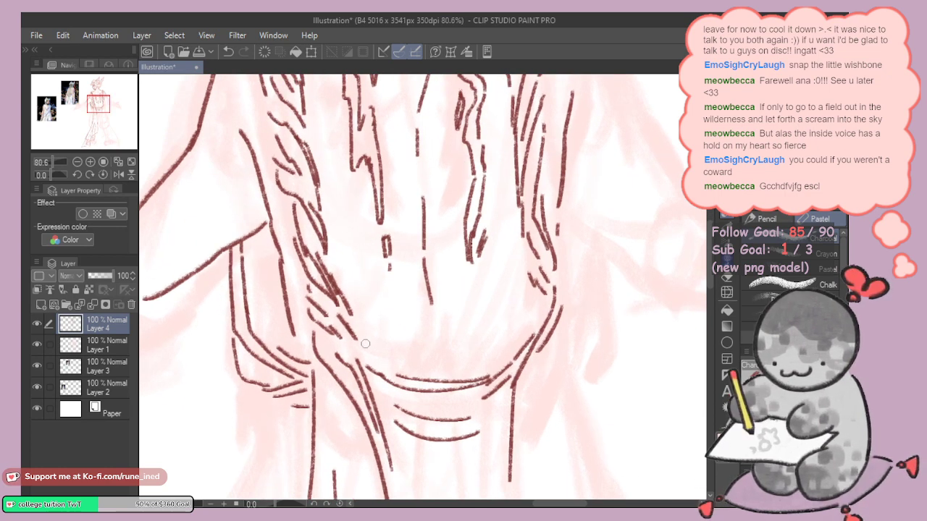
left_click_drag(368, 346, 383, 353)
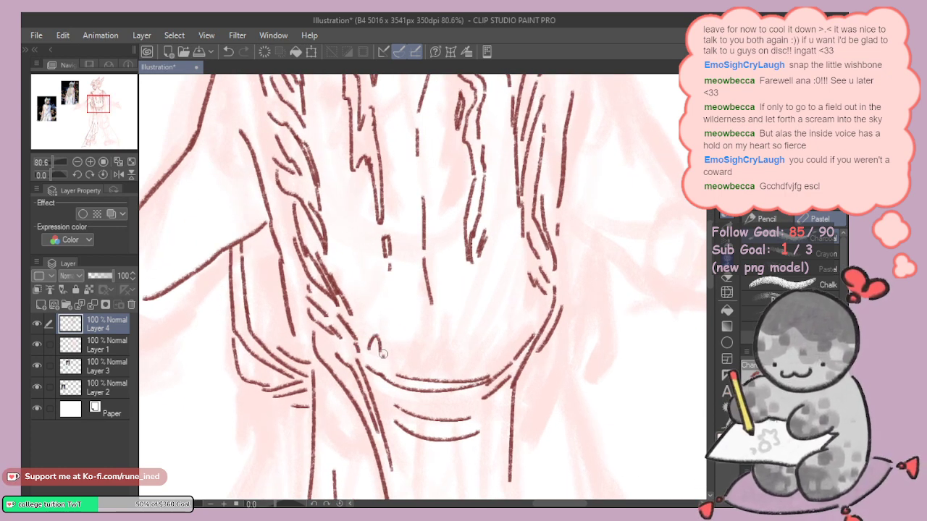
key("ctrl+z")
mouse_move(294, 338)
left_mouse_down()
mouse_move(290, 351)
mouse_move(301, 325)
mouse_move(297, 354)
mouse_move(294, 343)
left_mouse_up()
key("ctrl+z")
key("ctrl+z")
key("ctrl+z")
key("ctrl+z")
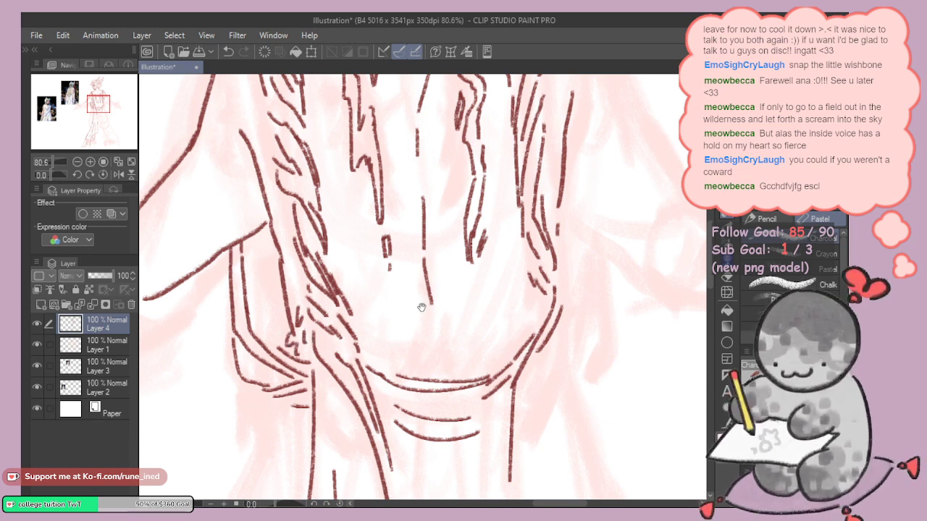
Step: Scatter short curved fur marks across the lower back between the two straps, just above the waistline
left_click_drag(421, 308, 396, 331)
left_click_drag(470, 298, 473, 311)
mouse_move(477, 295)
left_mouse_down()
mouse_move(474, 311)
mouse_move(501, 324)
mouse_move(472, 354)
mouse_move(484, 307)
left_mouse_up()
left_click_drag(420, 235, 424, 249)
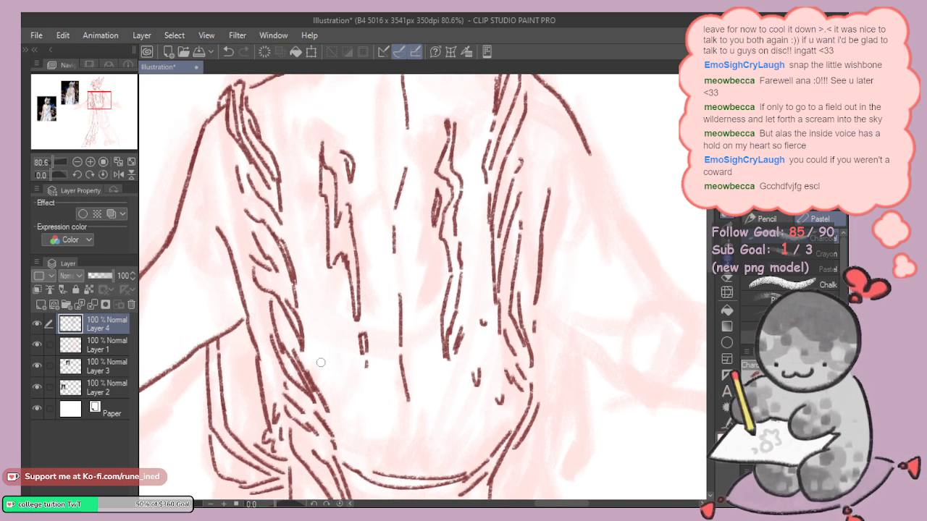
left_click_drag(360, 387, 374, 412)
left_click_drag(397, 374, 387, 356)
left_click_drag(418, 391, 428, 395)
left_click_drag(433, 375, 465, 396)
left_click_drag(333, 410, 348, 428)
mouse_move(354, 413)
left_mouse_down()
mouse_move(356, 439)
mouse_move(381, 419)
mouse_move(462, 412)
left_mouse_up()
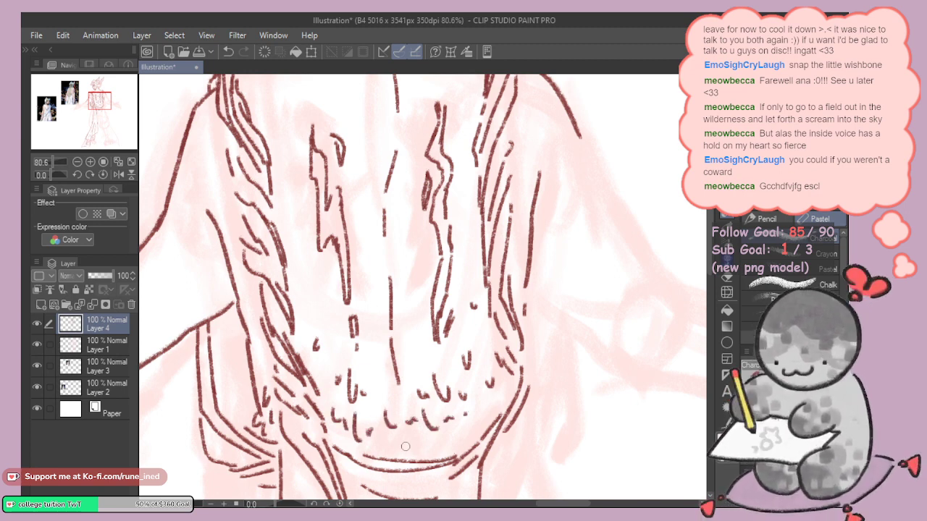
left_click_drag(406, 439, 410, 459)
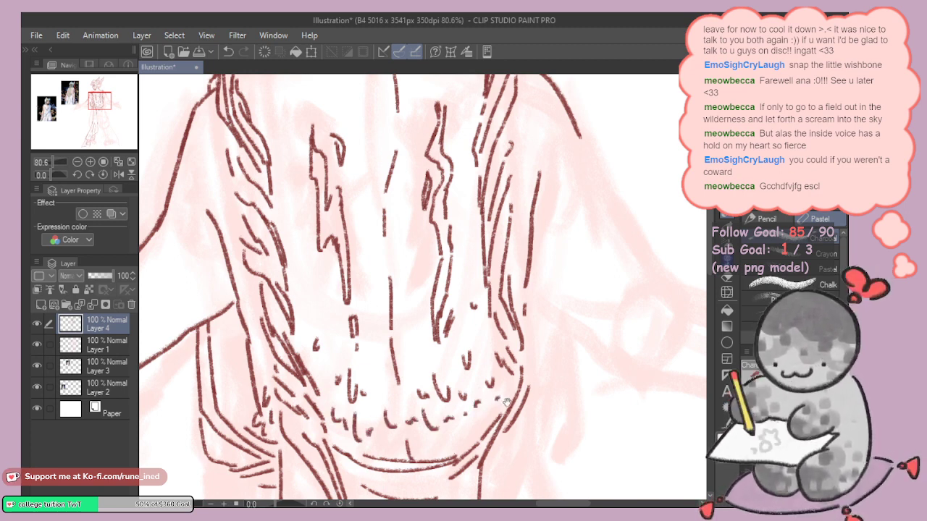
Step: Add small tick marks at the lower end of the body's side line beside the second strap
scroll(521, 389, "down", 4)
scroll(521, 389, "up", 5)
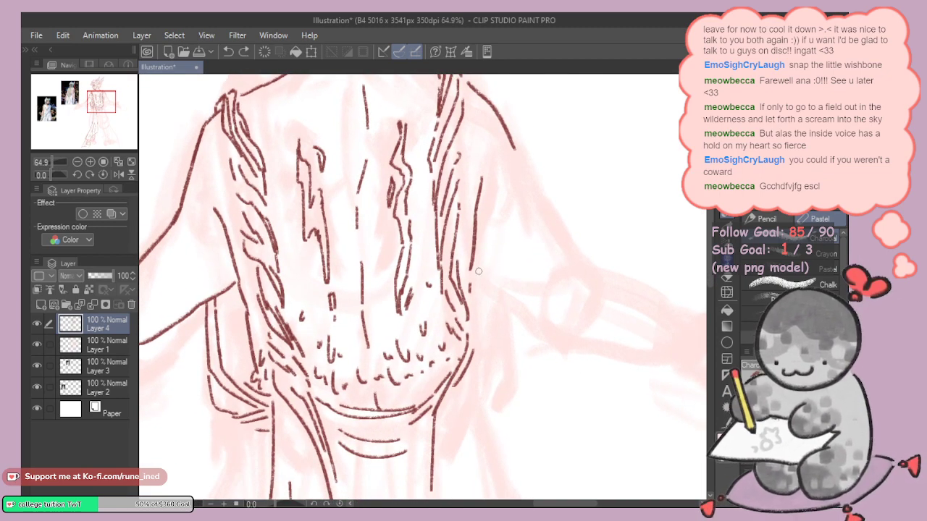
left_click_drag(474, 273, 472, 282)
key("ctrl+z")
Step: Draw short tuft marks on the nape and across the base of the neck between the shoulders
left_click_drag(356, 86, 407, 298)
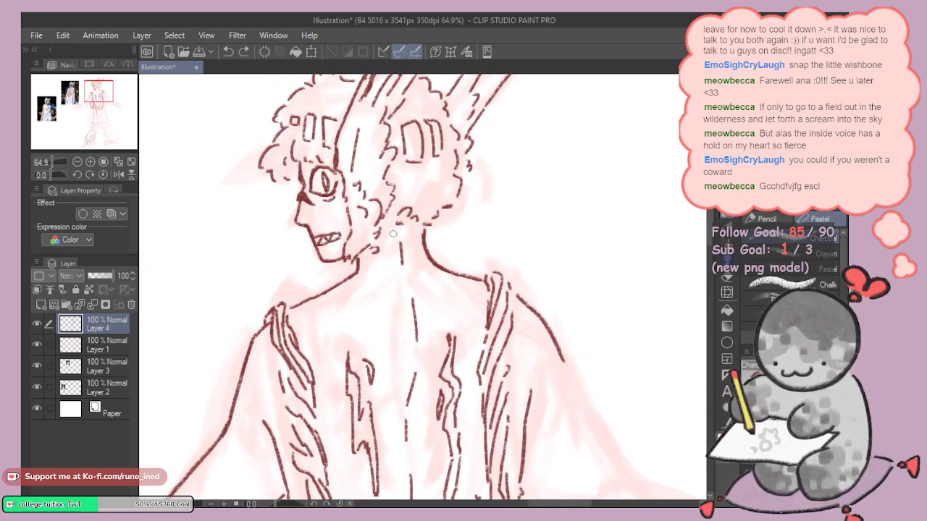
key("ctrl+z")
mouse_move(356, 286)
left_mouse_down()
mouse_move(365, 296)
mouse_move(360, 287)
mouse_move(380, 287)
left_mouse_up()
key("ctrl+z")
mouse_move(388, 282)
left_mouse_down()
mouse_move(369, 300)
mouse_move(401, 277)
mouse_move(452, 271)
left_mouse_up()
key("ctrl+z")
key("ctrl+z")
key("ctrl+z")
key("ctrl+z")
key("ctrl+z")
left_click_drag(335, 283, 345, 280)
left_click_drag(406, 295, 469, 239)
key("ctrl+z")
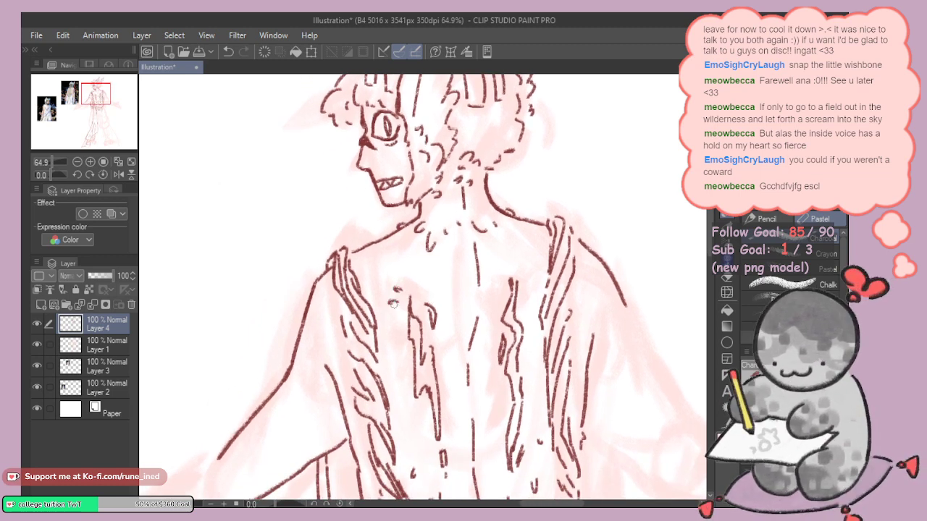
Step: Add short petal-shaped marks radiating around the upper ends of both back scars
key("ctrl+z")
left_click_drag(393, 304, 397, 304)
left_click_drag(396, 311, 399, 313)
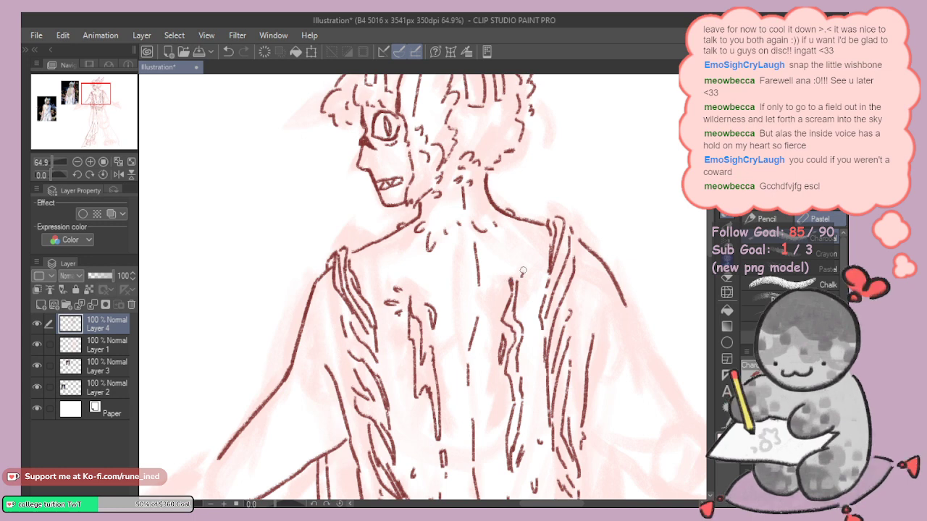
left_click_drag(502, 294, 513, 240)
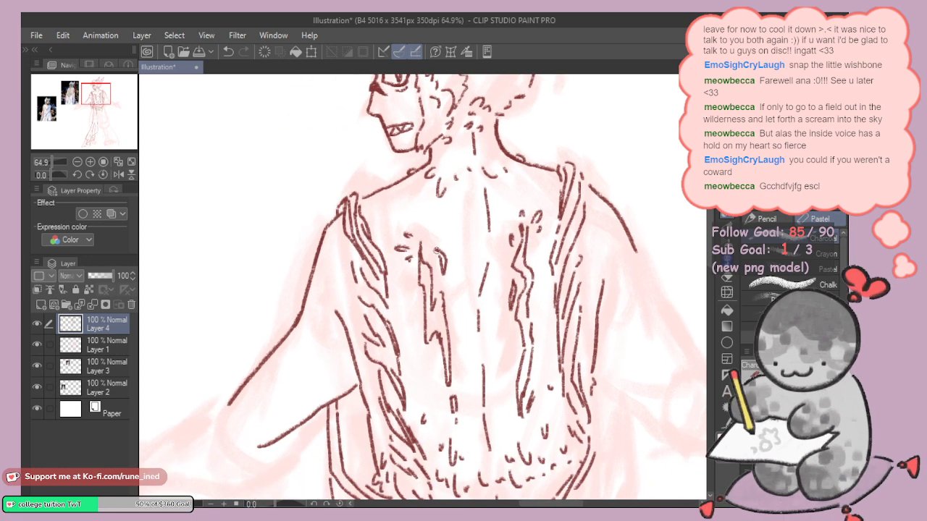
mouse_move(422, 224)
left_mouse_down()
mouse_move(429, 233)
mouse_move(423, 226)
left_mouse_up()
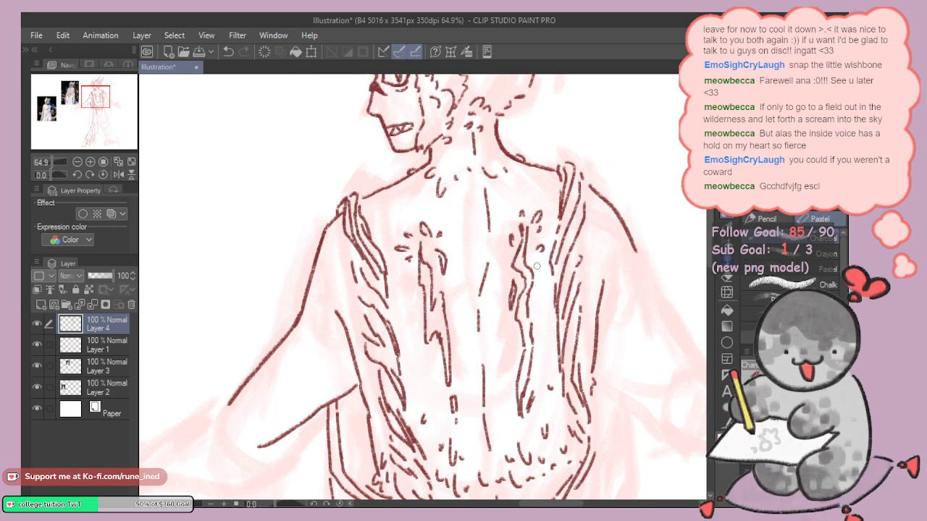
left_click_drag(580, 359, 581, 329)
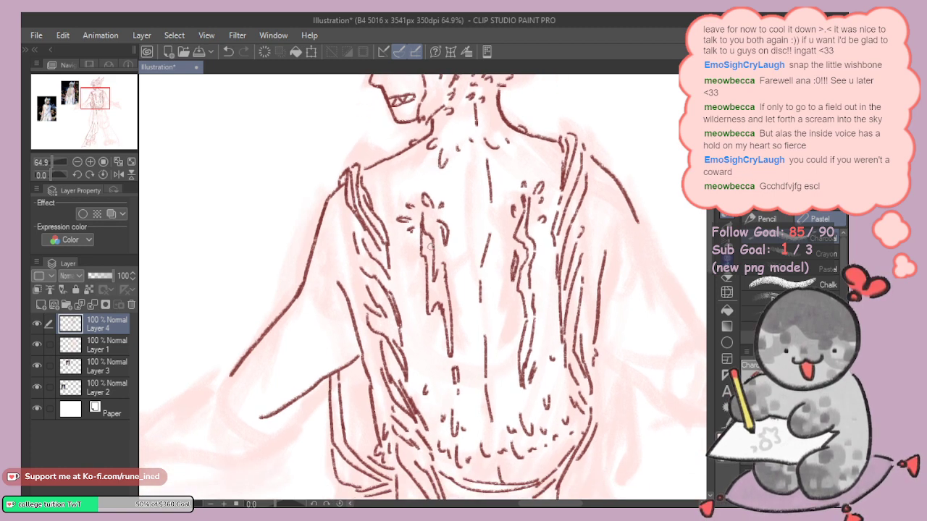
Step: Erase the lower end of the upper arm's underside beside the first strap and redraw it sloping further down to the elbow
left_click_drag(294, 324, 474, 242)
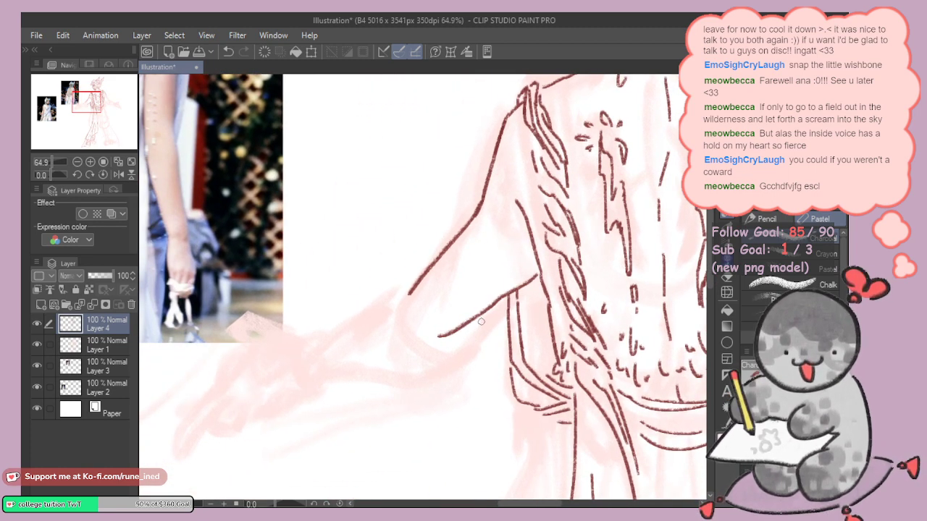
key("ctrl+z")
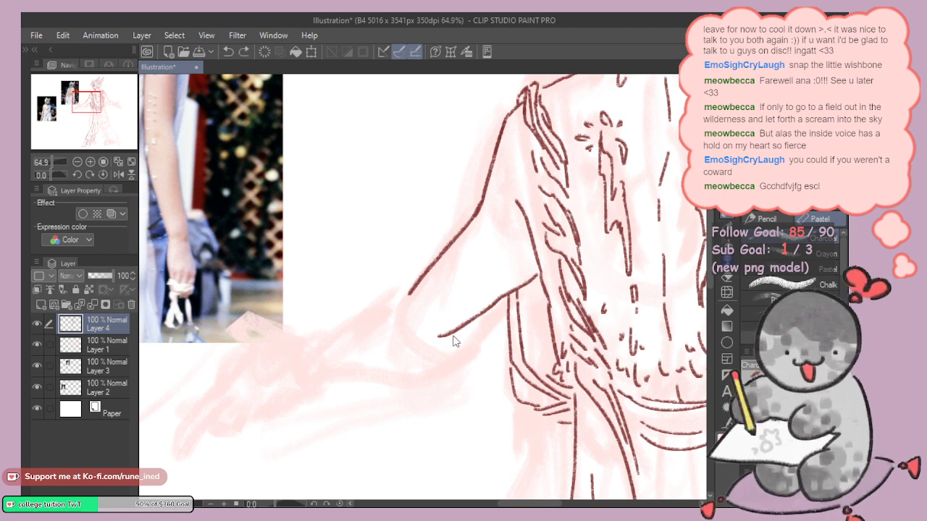
key("e")
mouse_move(443, 337)
left_mouse_down()
mouse_move(463, 317)
mouse_move(526, 282)
mouse_move(503, 289)
mouse_move(499, 304)
mouse_move(526, 287)
mouse_move(494, 311)
left_mouse_up()
key("p")
key("ctrl+z")
mouse_move(536, 277)
left_mouse_down()
mouse_move(438, 363)
mouse_move(445, 334)
mouse_move(504, 334)
mouse_move(491, 332)
mouse_move(498, 344)
mouse_move(509, 335)
left_mouse_up()
key("ctrl+z")
key("ctrl+z")
key("ctrl+z")
Step: Draw a short curved crease at the inside of the elbow on the same arm
mouse_move(485, 359)
left_mouse_down()
mouse_move(514, 353)
mouse_move(499, 339)
mouse_move(513, 339)
left_mouse_up()
key("ctrl+z")
key("ctrl+z")
left_click_drag(489, 360, 503, 359)
key("ctrl+z")
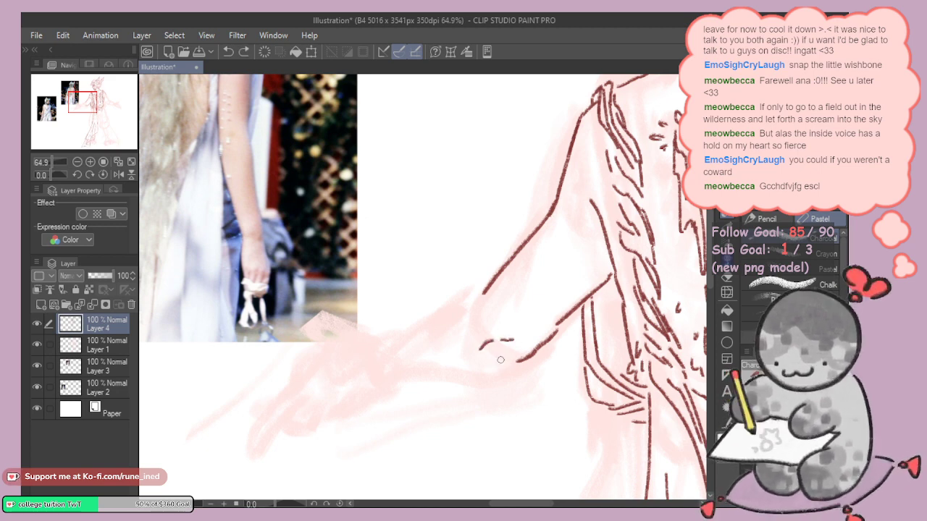
Step: Extend the arm's upper contour past the elbow along the forearm toward the wrist
mouse_move(472, 306)
left_mouse_down()
mouse_move(514, 311)
mouse_move(428, 345)
left_mouse_up()
left_click_drag(504, 328, 318, 387)
left_click_drag(595, 265, 496, 348)
Step: Hide the rough sketch on Layer 1 to check the refined lines alone, and show it again
scroll(497, 347, "down", 5)
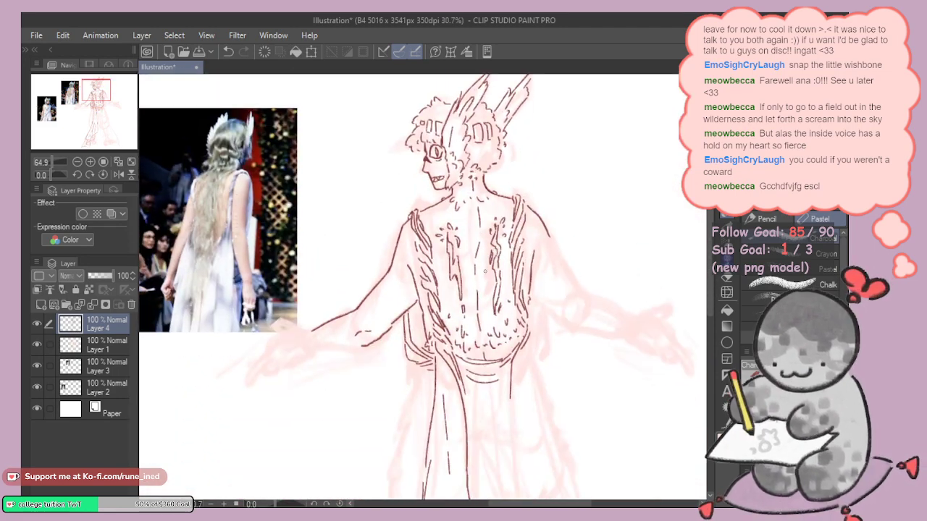
left_click(37, 346)
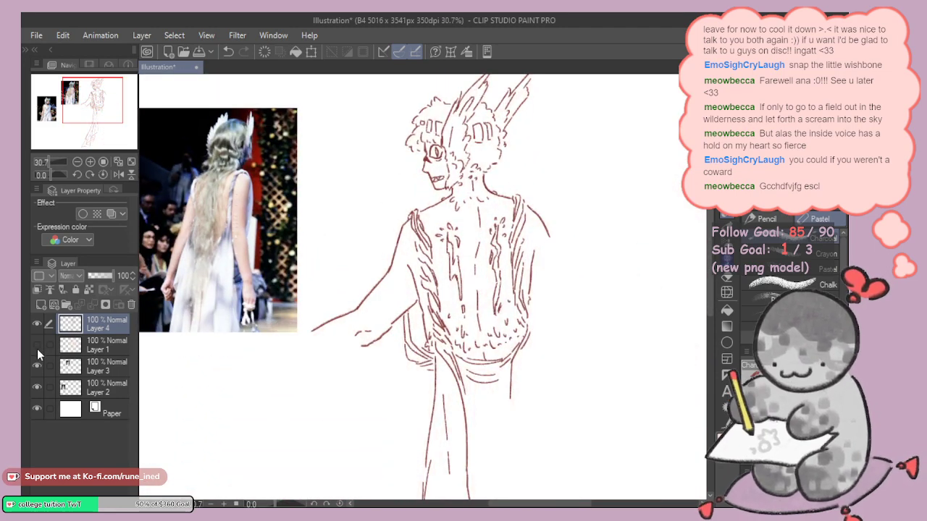
left_click(37, 346)
scroll(527, 283, "up", 5)
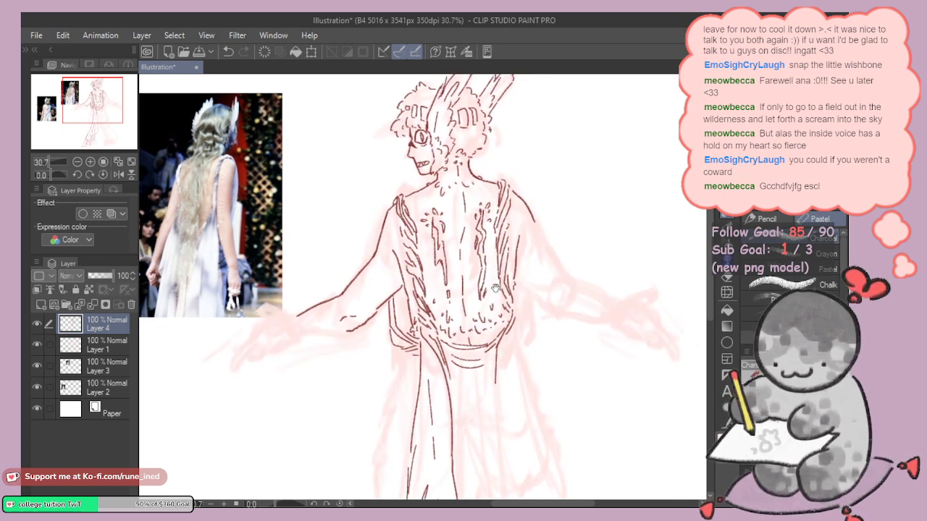
scroll(507, 333, "down", 5)
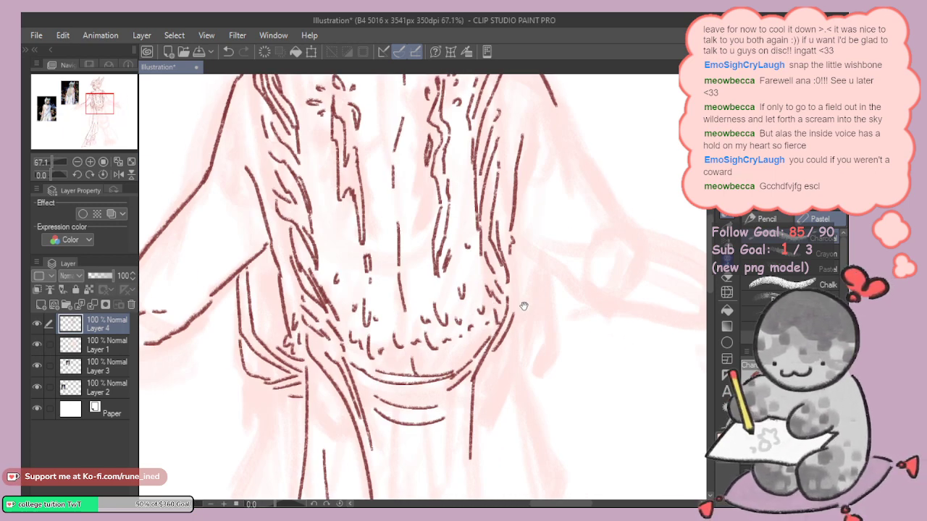
Step: Draw the inner edge of the skirt panel below the second strap down to the foot, and its wavy ruffled hem
mouse_move(503, 357)
left_mouse_down()
mouse_move(467, 211)
mouse_move(447, 411)
left_mouse_up()
key("ctrl+z")
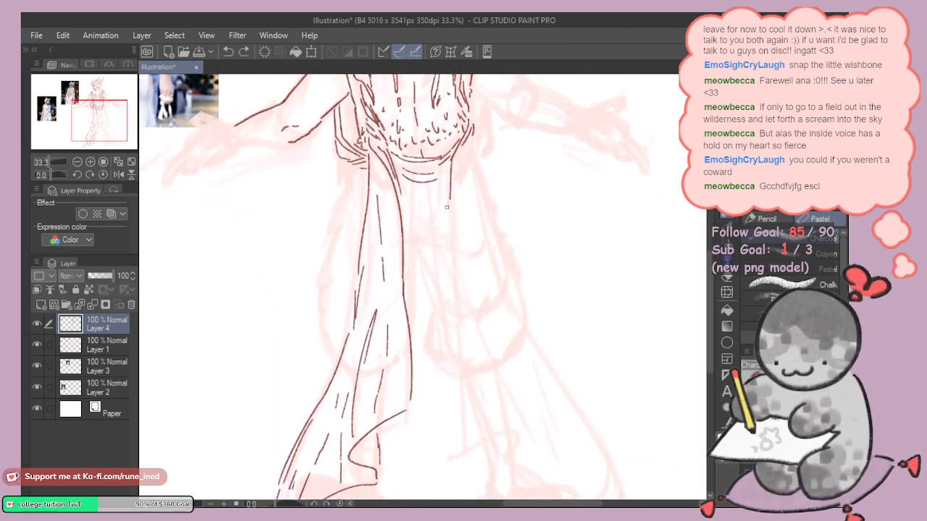
left_click_drag(450, 200, 448, 457)
left_click_drag(460, 405, 470, 304)
mouse_move(449, 357)
left_mouse_down()
mouse_move(515, 331)
mouse_move(553, 382)
mouse_move(623, 417)
left_mouse_up()
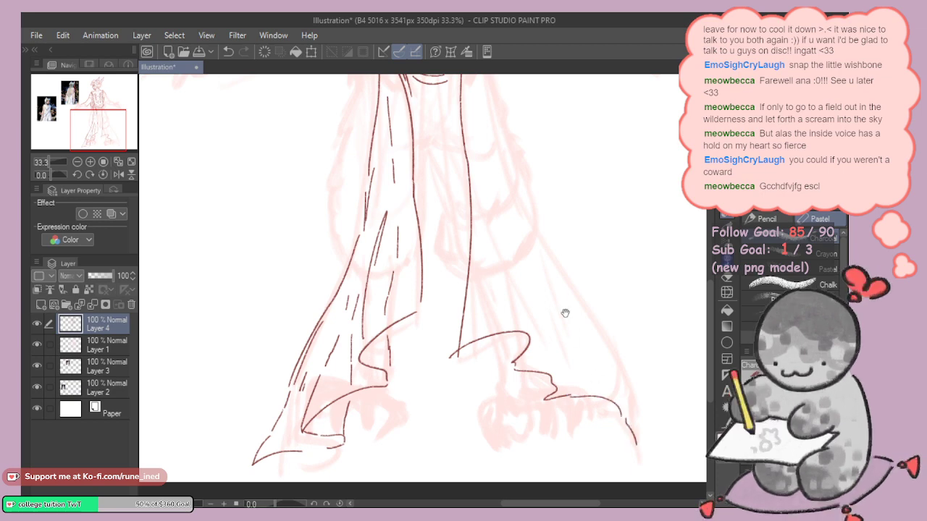
Step: Erase the overlapping line ends where that skirt panel's inner edge meets the hem, and return to the pastel brush
left_click_drag(565, 313, 546, 346)
key("e")
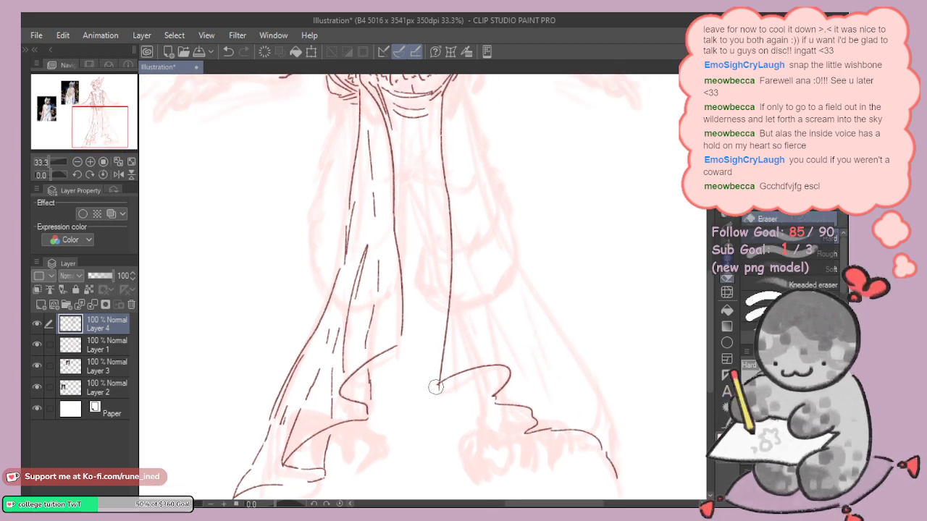
left_click_drag(472, 365, 453, 381)
key("p")
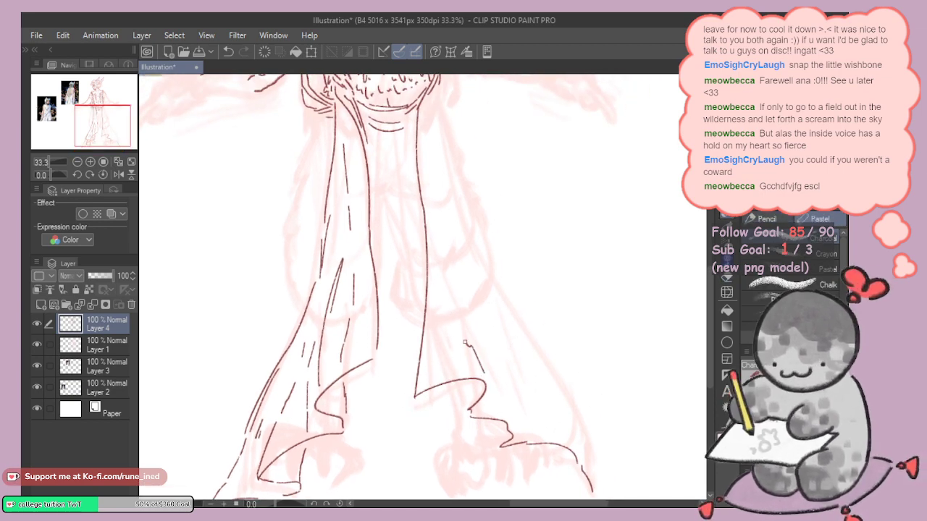
Step: Draw long fold lines inside the second skirt panel, below the waist and down toward the first ruffle
left_click_drag(465, 341, 454, 295)
left_click_drag(455, 220, 463, 372)
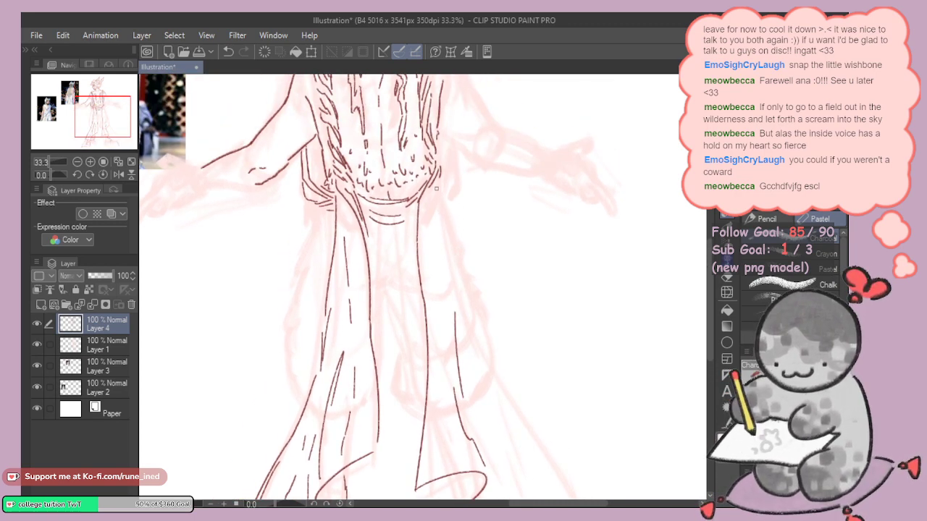
key("ctrl+z")
left_click_drag(436, 188, 445, 267)
Step: Draw the second skirt panel's outer edge, flaring from below the waist down toward the floor
left_click_drag(439, 200, 489, 336)
left_click_drag(476, 295, 455, 250)
key("ctrl+z")
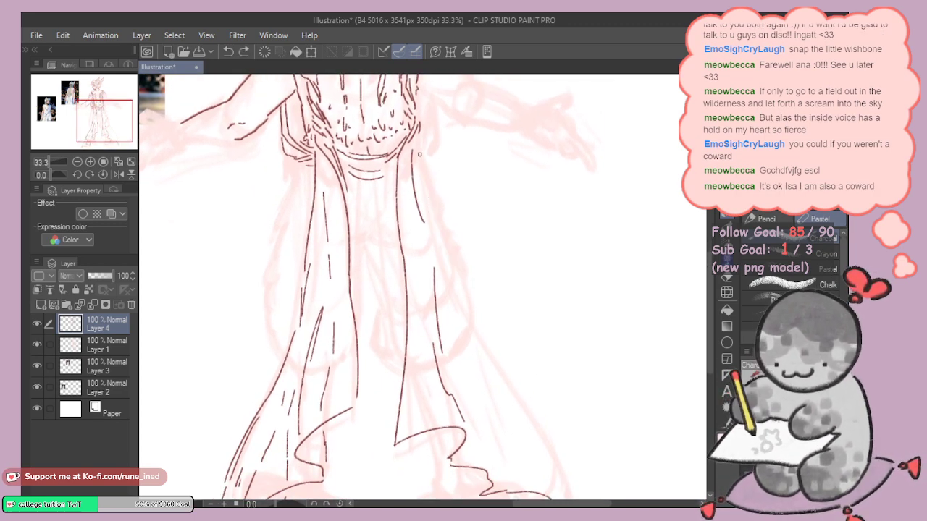
left_click_drag(419, 154, 451, 262)
left_click_drag(454, 277, 509, 401)
left_click_drag(491, 341, 465, 259)
key("ctrl+z")
left_click_drag(428, 188, 548, 422)
Step: Finish the lower end of the panel's outer edge with a line curving inward at the hem's outer corner
left_click_drag(531, 359, 531, 294)
scroll(532, 292, "up", 1)
mouse_move(552, 380)
left_mouse_down()
mouse_move(543, 436)
mouse_move(527, 446)
left_mouse_up()
key("ctrl+z")
key("ctrl+z")
key("ctrl+z")
left_click_drag(543, 427, 526, 450)
left_click_drag(490, 325, 501, 373)
key("ctrl+z")
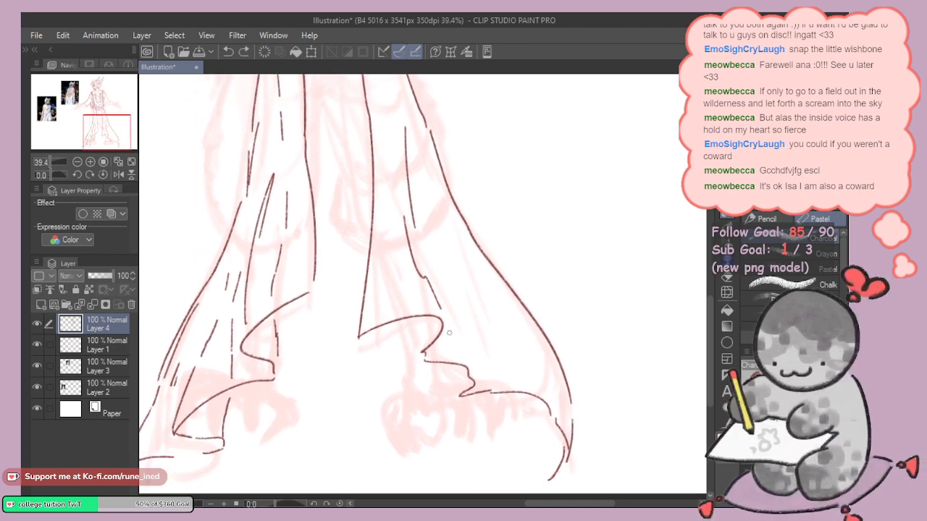
Step: Add short broken fold lines down the middle of the second skirt panel
scroll(431, 289, "up", 3)
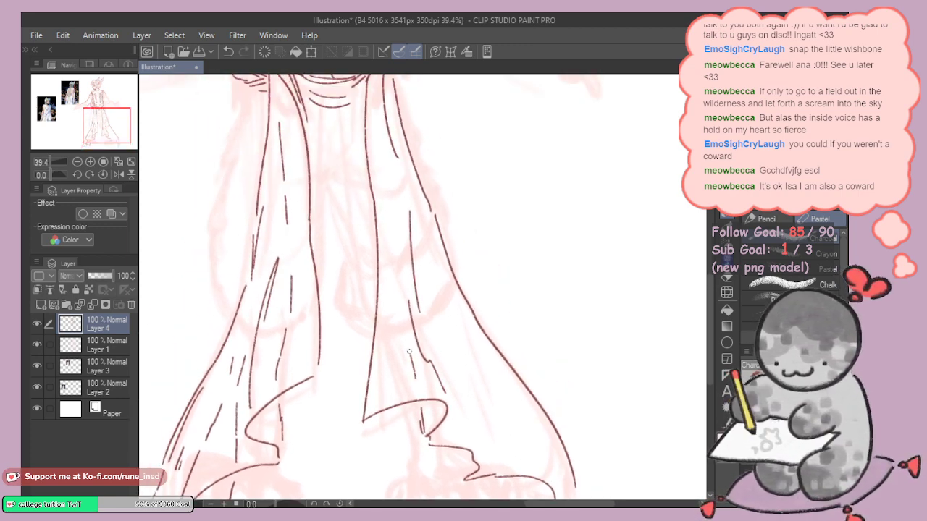
left_click_drag(416, 273, 424, 357)
left_click_drag(400, 256, 405, 289)
left_click_drag(443, 278, 427, 201)
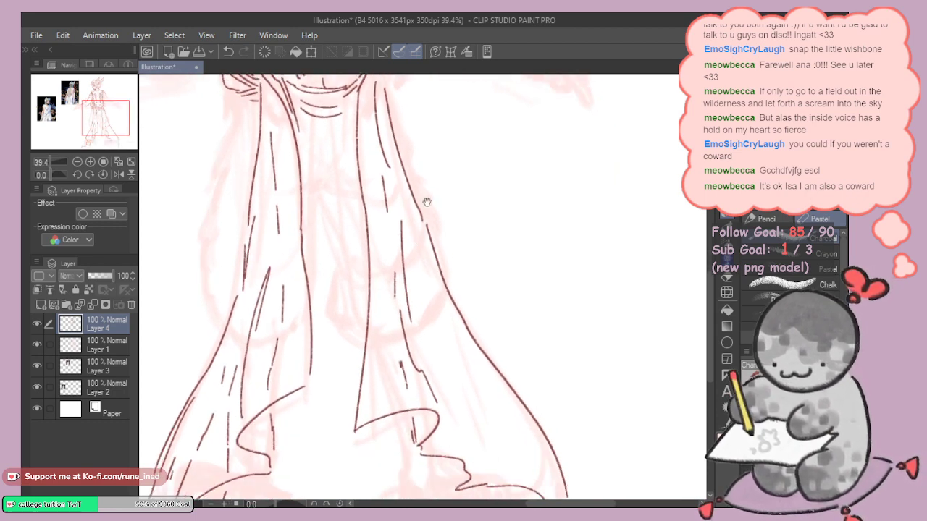
Step: Draw a broken fold line running down to the second ruffle of the second panel's hem
left_click_drag(474, 397, 449, 330)
left_click_drag(448, 401, 441, 313)
key("ctrl+z")
mouse_move(446, 367)
left_mouse_down()
mouse_move(447, 391)
mouse_move(435, 322)
mouse_move(442, 376)
left_mouse_up()
key("ctrl+z")
key("ctrl+z")
left_click_drag(445, 385, 447, 403)
key("ctrl+z")
key("ctrl+z")
left_click_drag(436, 329, 439, 391)
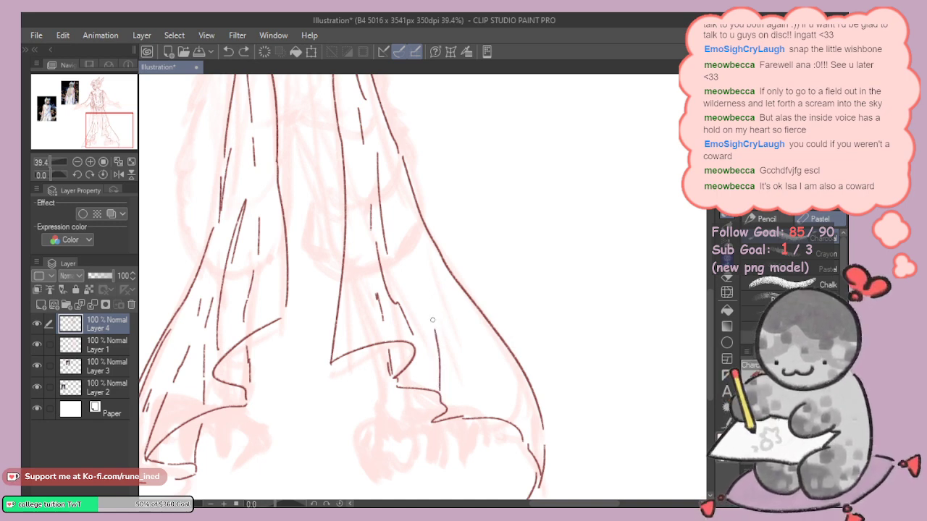
key("ctrl+z")
left_click_drag(440, 329, 448, 407)
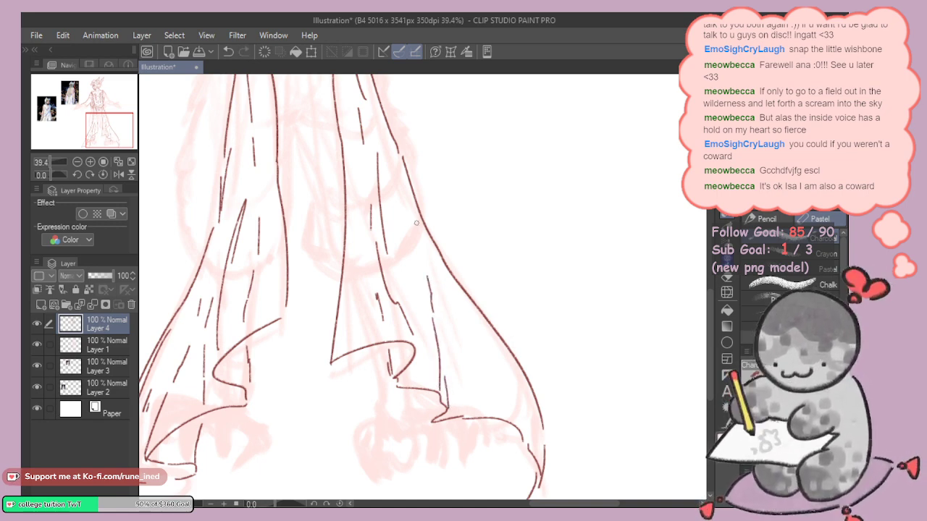
Step: Add a short fold mark just inside the second skirt panel's outer edge
left_click_drag(408, 202, 415, 232)
left_click_drag(467, 343, 460, 332)
mouse_move(416, 406)
left_mouse_down()
mouse_move(418, 380)
mouse_move(429, 403)
mouse_move(419, 410)
left_mouse_up()
key("ctrl+z")
left_click_drag(430, 350, 437, 394)
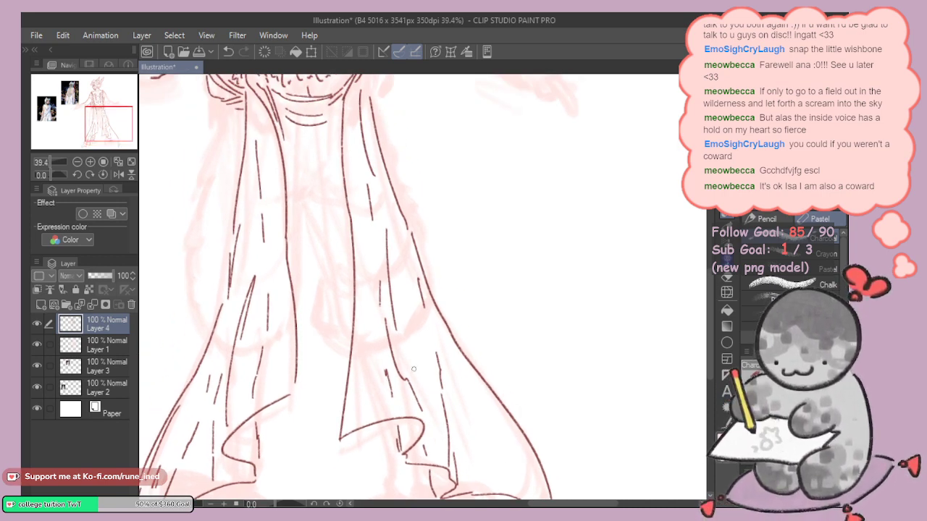
Step: Add a short fold dash high on the second skirt panel and short hatched fold marks inside its flared lower outer edge
left_click_drag(367, 229, 371, 260)
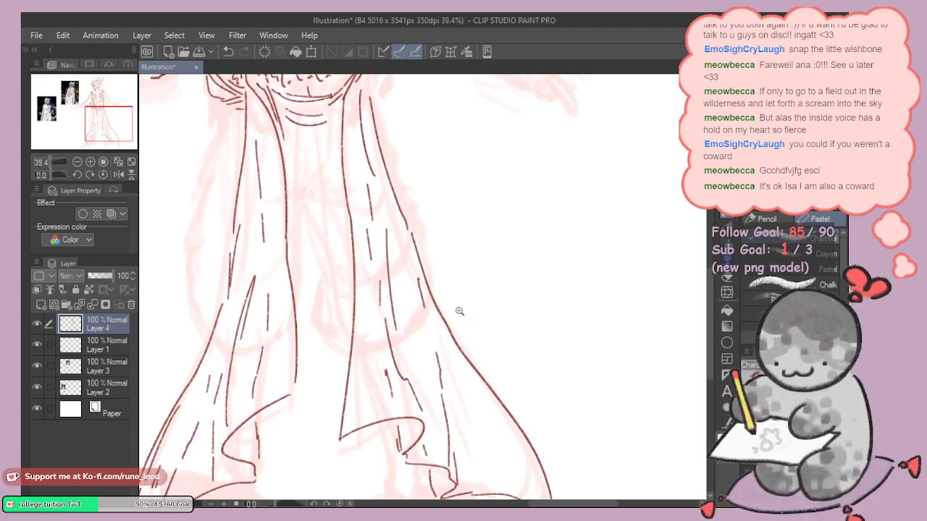
left_click_drag(460, 312, 435, 315)
left_click_drag(478, 376, 488, 333)
left_click_drag(489, 338, 513, 345)
left_click_drag(495, 392, 478, 342)
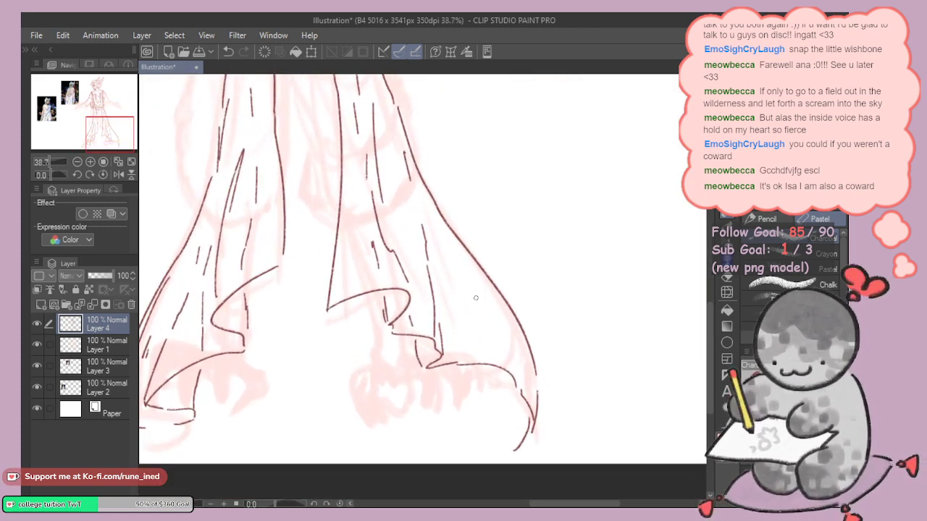
mouse_move(464, 294)
left_mouse_down()
mouse_move(494, 353)
mouse_move(557, 367)
mouse_move(504, 346)
left_mouse_up()
key("ctrl+z")
key("ctrl+z")
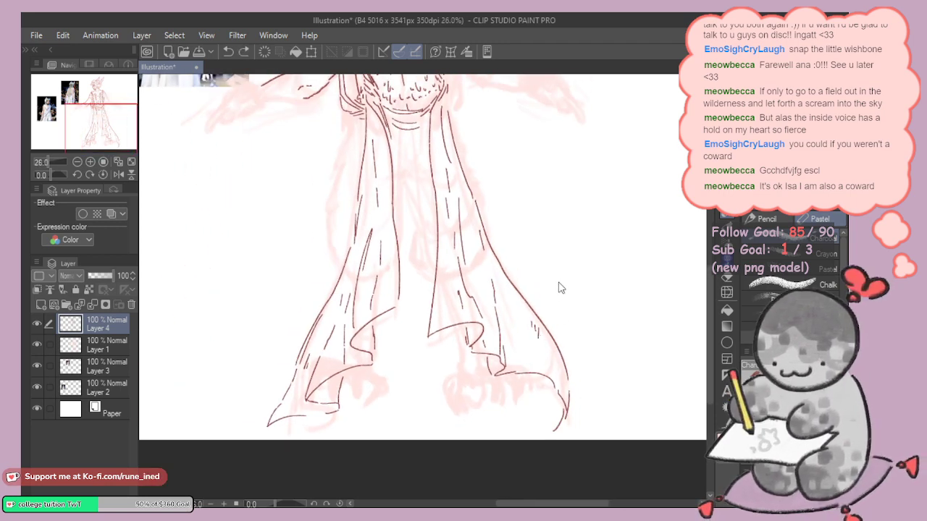
Step: Draw the underside of the outstretched forearm as a line from the elbow to the wrist
left_click_drag(538, 288, 548, 346)
left_click_drag(526, 195, 538, 365)
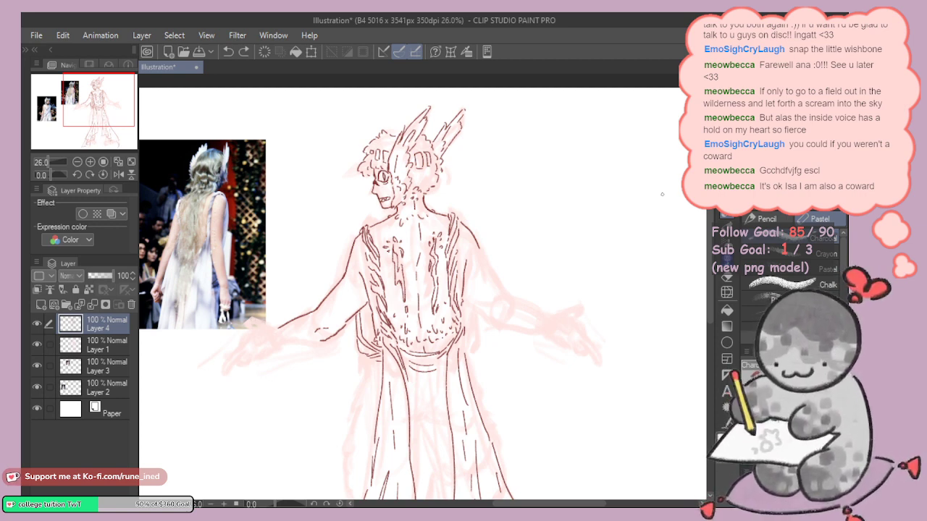
left_click_drag(424, 293, 587, 294)
left_click_drag(405, 252, 337, 225, "ctrl")
mouse_move(440, 319)
left_mouse_down()
mouse_move(508, 281)
mouse_move(584, 293)
left_mouse_up()
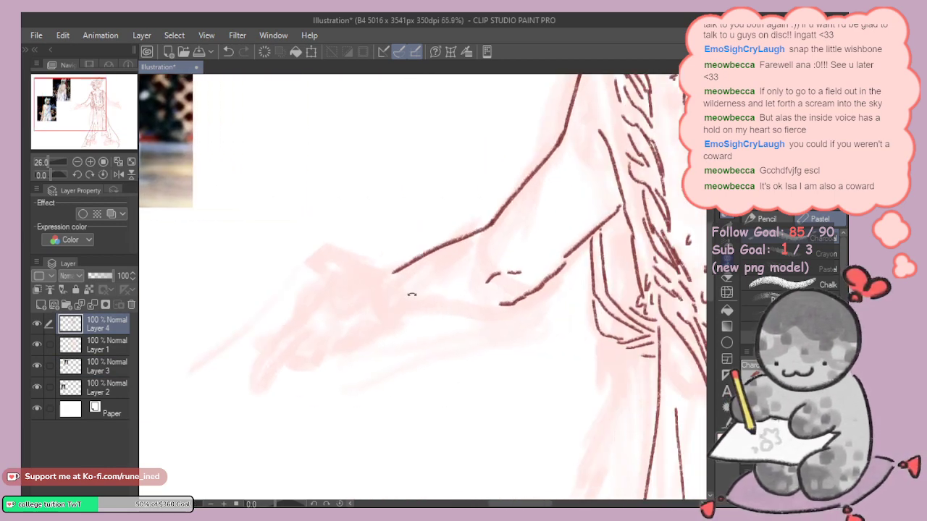
mouse_move(565, 223)
left_mouse_down("shift")
mouse_move(505, 415)
mouse_move(512, 428)
left_mouse_up("shift")
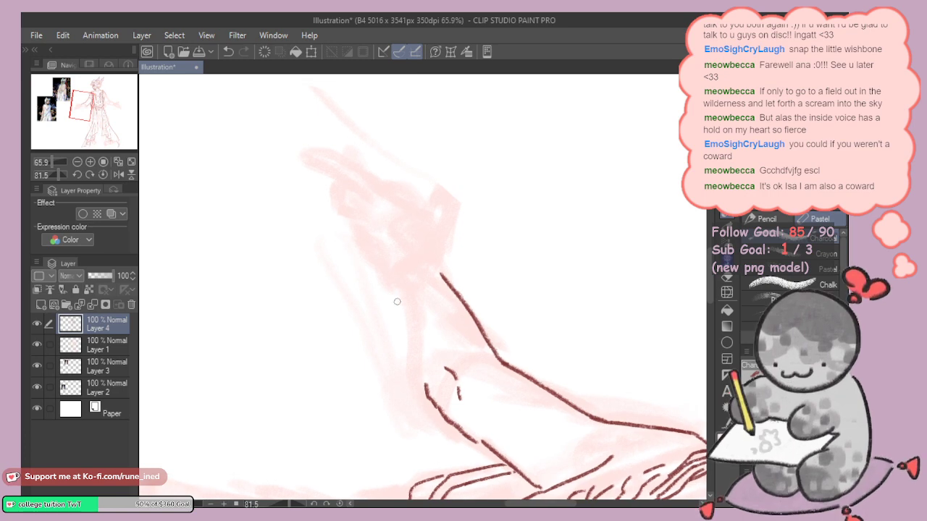
left_click_drag(403, 284, 406, 295)
left_click_drag(406, 293, 412, 349)
key("ctrl+z")
left_click_drag(401, 280, 416, 377)
key("ctrl+z")
left_click_drag(403, 281, 426, 386)
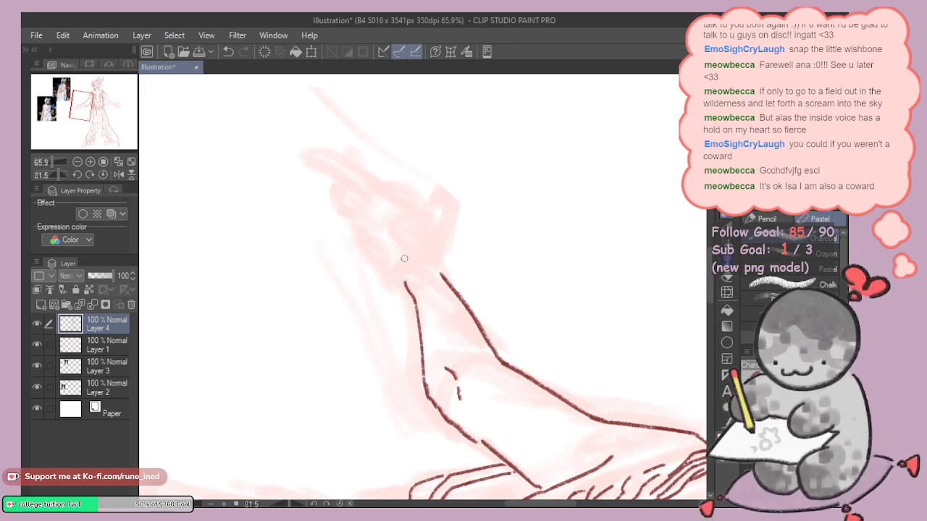
Step: Erase the wrist end of the forearm's underside line and redraw it with a softer curve towards the hand
key("e")
mouse_move(405, 279)
left_mouse_down()
mouse_move(398, 304)
mouse_move(412, 269)
left_mouse_up()
key("p")
key("ctrl+z")
key("e")
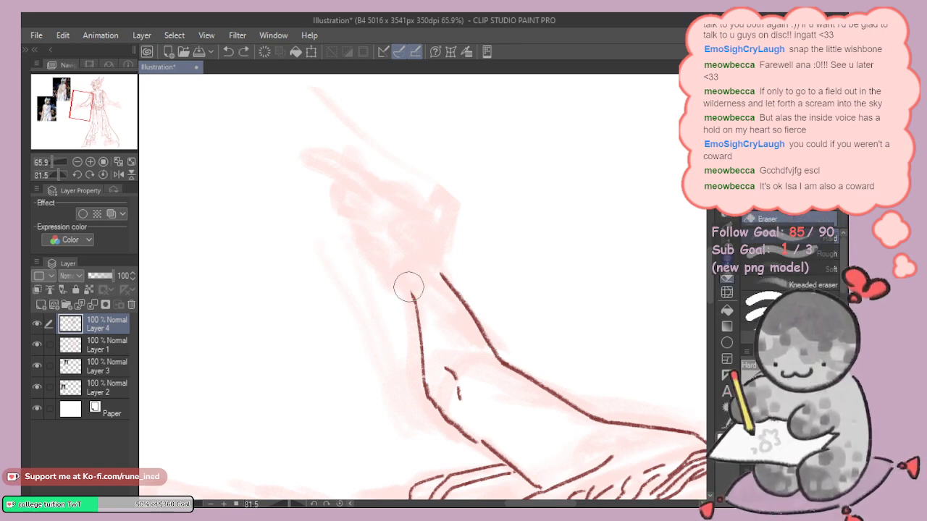
key("p")
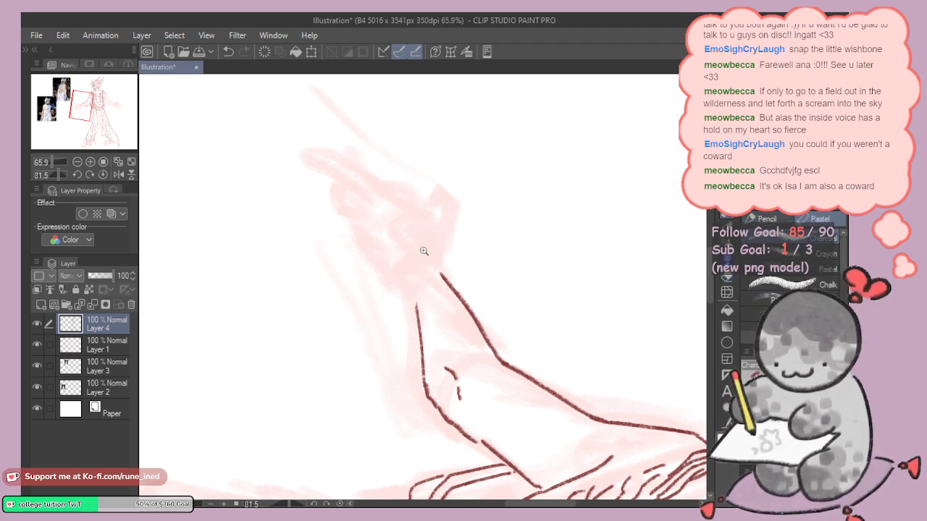
scroll(424, 251, "up", 1)
left_click_drag(399, 282, 420, 336)
key("ctrl+z")
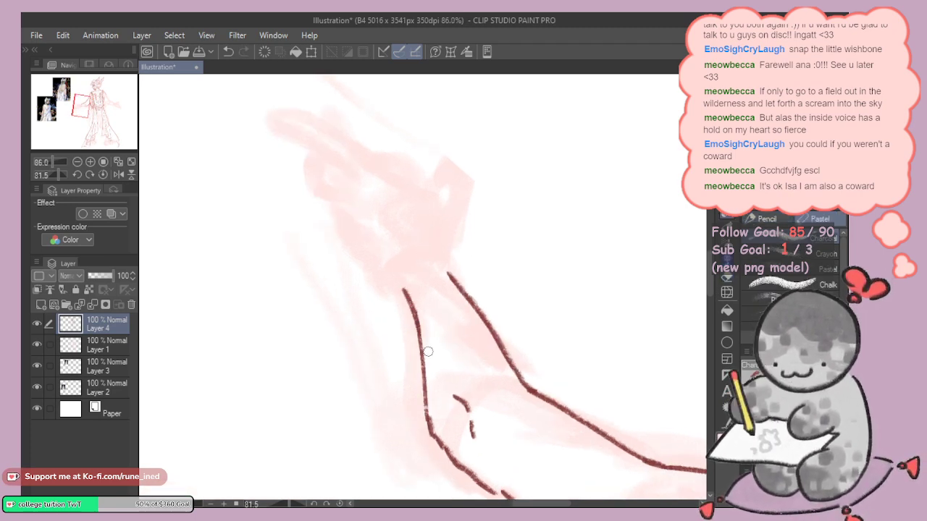
Step: Draw the hand's long extended finger with a dark pointed claw and start the knuckle line beside it
mouse_move(445, 261)
left_mouse_down()
mouse_move(480, 205)
mouse_move(535, 195)
mouse_move(480, 218)
mouse_move(383, 230)
mouse_move(542, 183)
mouse_move(412, 237)
mouse_move(359, 331)
mouse_move(346, 388)
left_mouse_up()
key("ctrl+z")
mouse_move(359, 327)
left_mouse_down()
mouse_move(346, 394)
mouse_move(394, 305)
mouse_move(337, 416)
left_mouse_up()
key("ctrl+z")
key("ctrl+z")
key("ctrl+z")
key("ctrl+z")
mouse_move(427, 305)
left_mouse_down()
mouse_move(407, 330)
mouse_move(429, 330)
mouse_move(461, 313)
left_mouse_up()
key("ctrl+z")
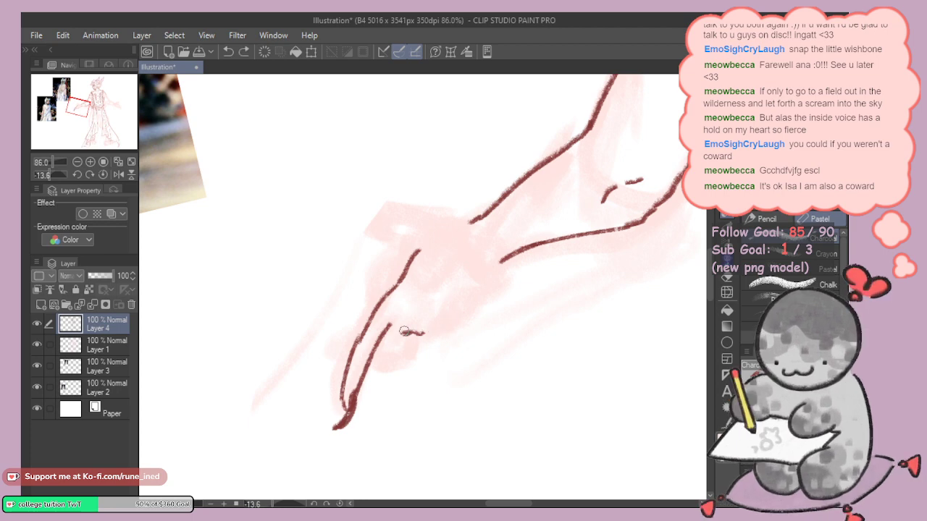
Step: Draw the bumpy contour of the curled fingers from the base of the extended finger towards the wrist
mouse_move(375, 326)
left_mouse_down()
mouse_move(404, 335)
mouse_move(454, 318)
mouse_move(490, 289)
left_mouse_up()
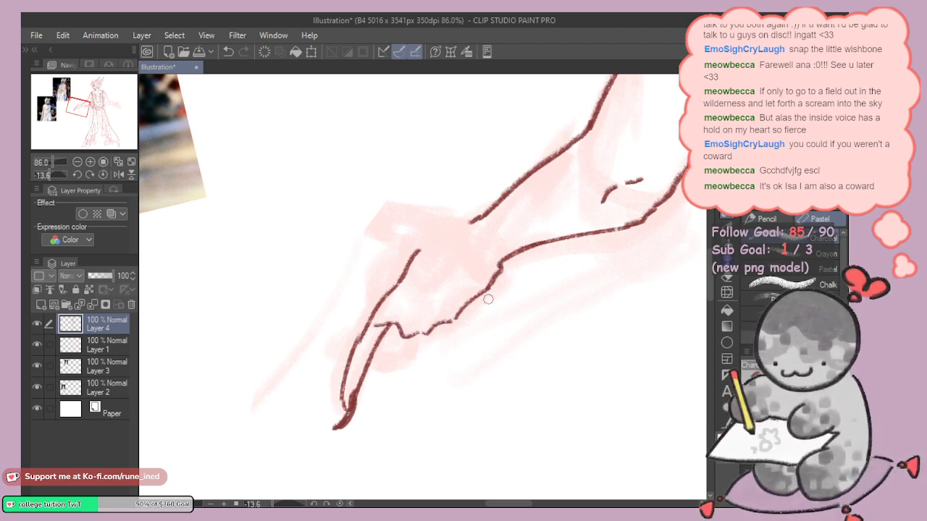
left_click_drag(550, 193, 519, 304)
key("ctrl+z")
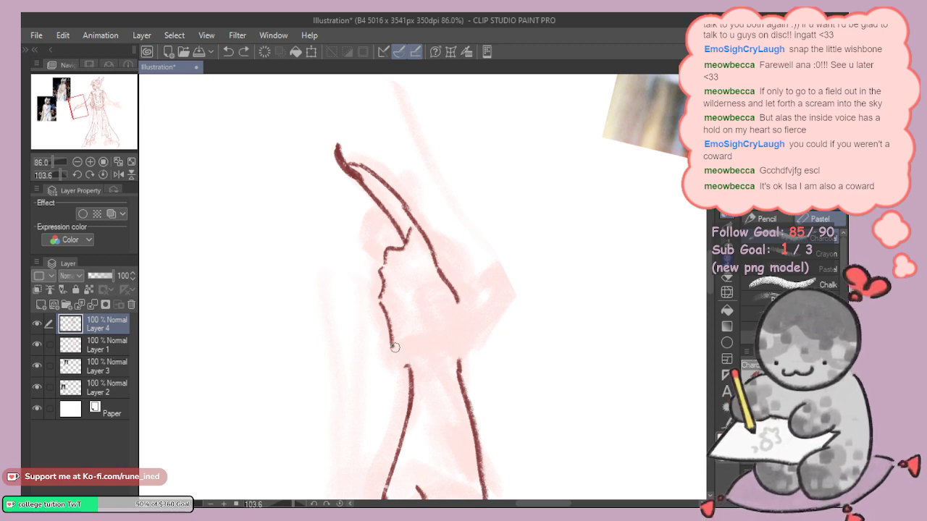
Step: Erase and reshape the lower edge of the palm, joining it to the forearm line at the wrist
key("e")
mouse_move(395, 348)
left_mouse_down()
mouse_move(389, 306)
mouse_move(379, 311)
mouse_move(412, 346)
mouse_move(405, 370)
mouse_move(376, 303)
mouse_move(414, 383)
left_mouse_up()
key("p")
key("e")
key("p")
key("ctrl+z")
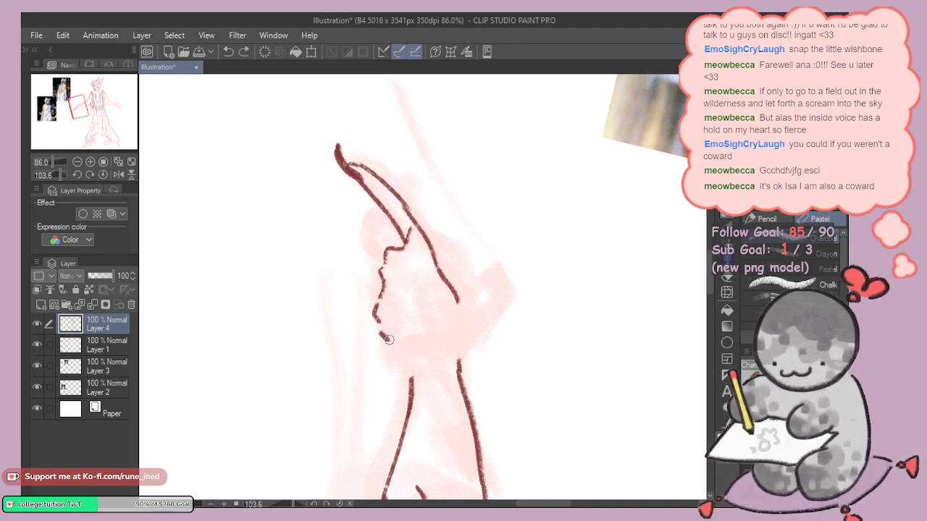
left_click_drag(379, 333, 412, 381)
Step: Draw the curled fingers beside the extended one with a squared fingertip and short broken knuckle lines
left_click_drag(405, 310, 416, 340)
mouse_move(372, 265)
left_mouse_down()
mouse_move(392, 289)
mouse_move(385, 243)
left_mouse_up()
key("ctrl+z")
key("ctrl+z")
left_click_drag(380, 289, 378, 325)
scroll(392, 345, "up", 1)
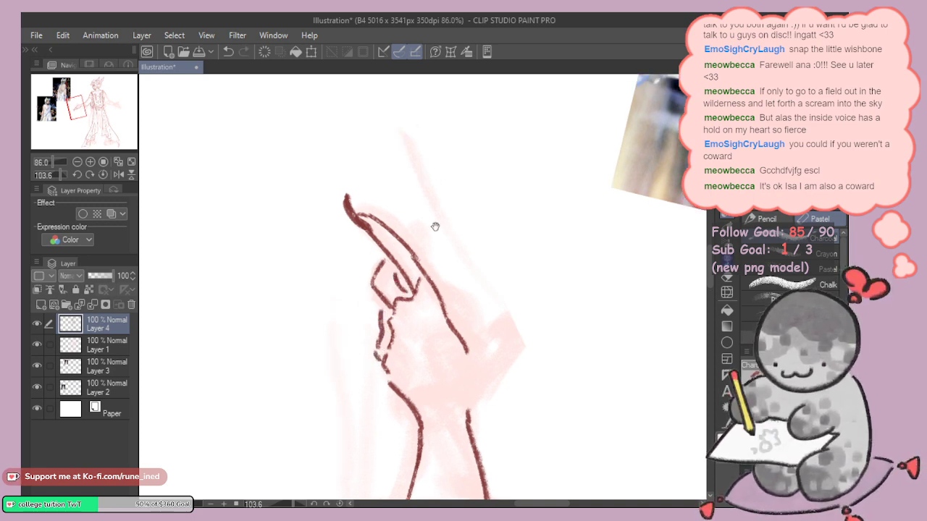
Step: Draw a small clawed fingertip showing from behind the extended finger
mouse_move(434, 228)
left_mouse_down()
mouse_move(372, 222)
mouse_move(364, 248)
mouse_move(357, 235)
left_mouse_up()
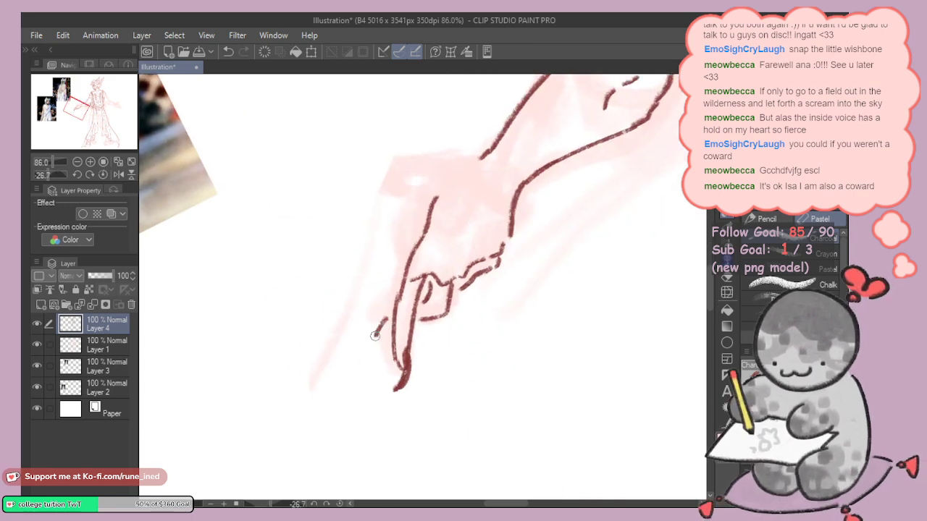
left_click_drag(393, 335, 367, 334)
key("ctrl+z")
left_click_drag(397, 302, 402, 302)
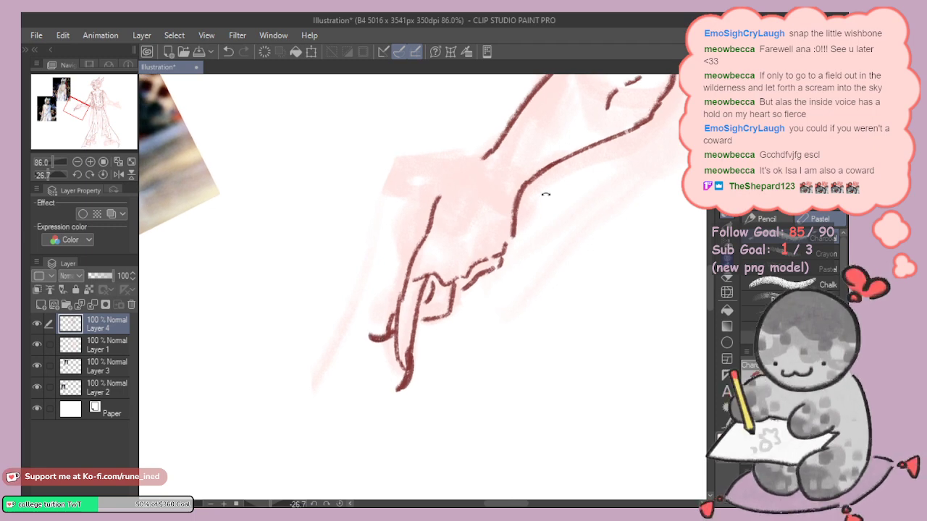
Step: Outline the raised thumb, running from the upper wrist line around the tip and back to the palm
left_click_drag(546, 195, 544, 290)
left_click_drag(539, 310, 489, 342)
mouse_move(519, 239)
left_mouse_down()
mouse_move(531, 341)
mouse_move(476, 361)
left_mouse_up()
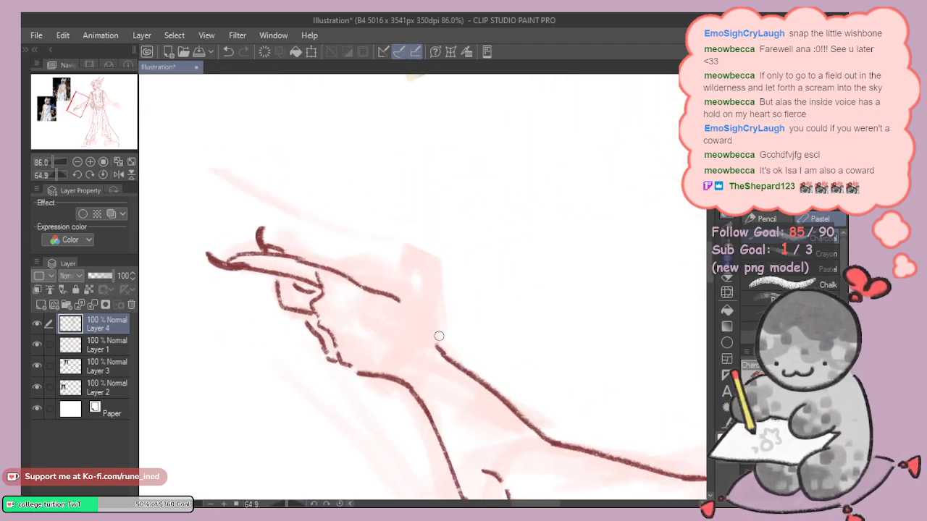
key("ctrl+z")
mouse_move(439, 337)
left_mouse_down()
mouse_move(445, 295)
mouse_move(427, 260)
mouse_move(430, 231)
mouse_move(406, 259)
mouse_move(405, 309)
left_mouse_up()
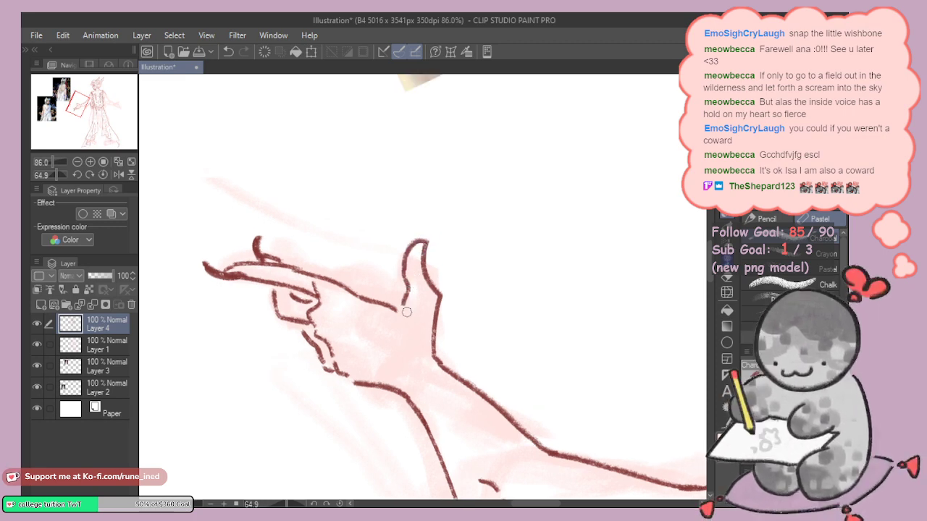
Step: Rework the thumb tip into a dark curved claw matching the other fingers
left_click_drag(413, 271, 410, 289)
left_click_drag(418, 242, 419, 271)
key("ctrl+z")
key("ctrl+z")
key("ctrl+z")
key("ctrl+z")
left_click_drag(481, 219, 468, 262)
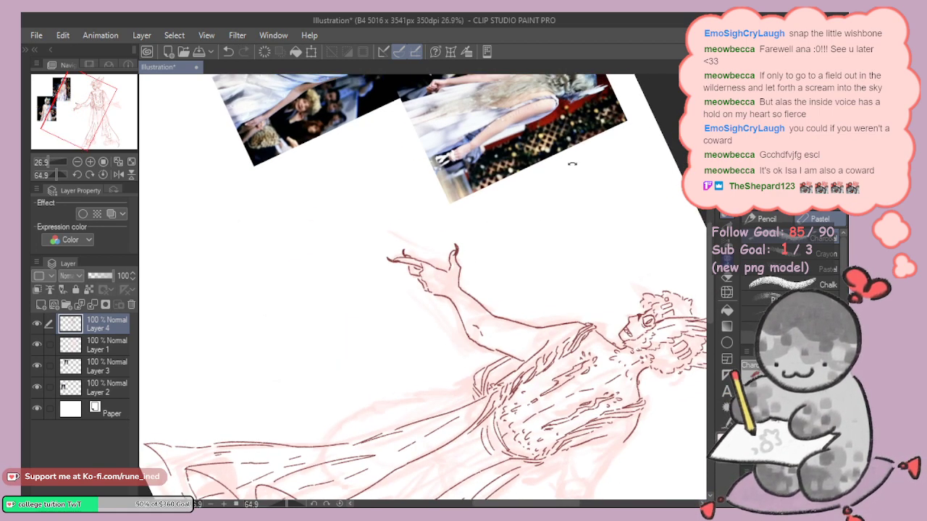
mouse_move(573, 162)
left_mouse_down()
mouse_move(532, 169)
mouse_move(411, 256)
mouse_move(462, 212)
left_mouse_up()
left_click_drag(420, 291, 426, 279)
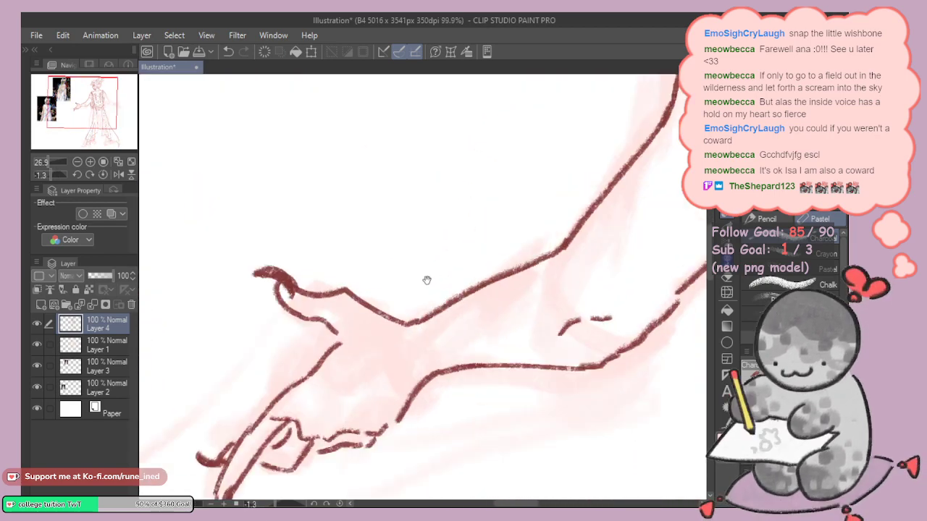
left_click_drag(360, 341, 415, 284)
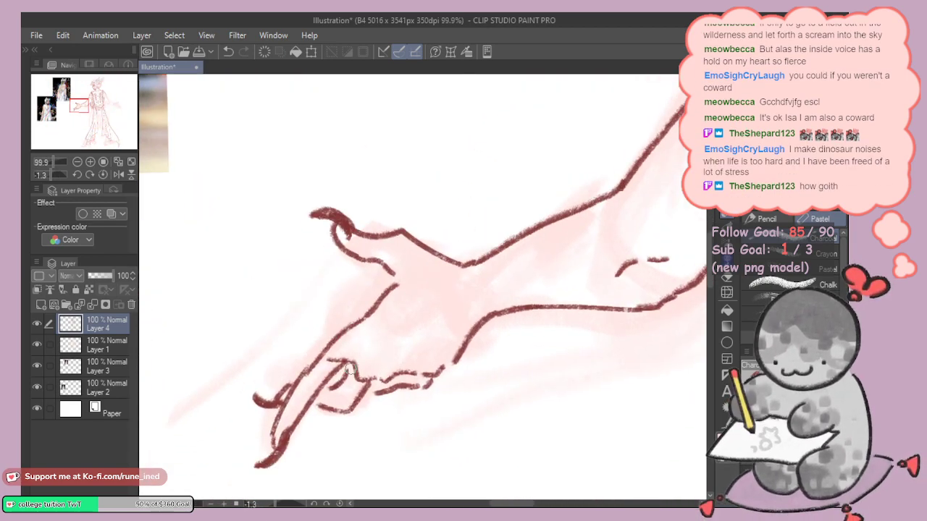
Step: Redraw the upper end of the torso's side line between the outstretched arm and the fabric strap
scroll(449, 297, "down", 6)
left_click_drag(471, 300, 416, 312)
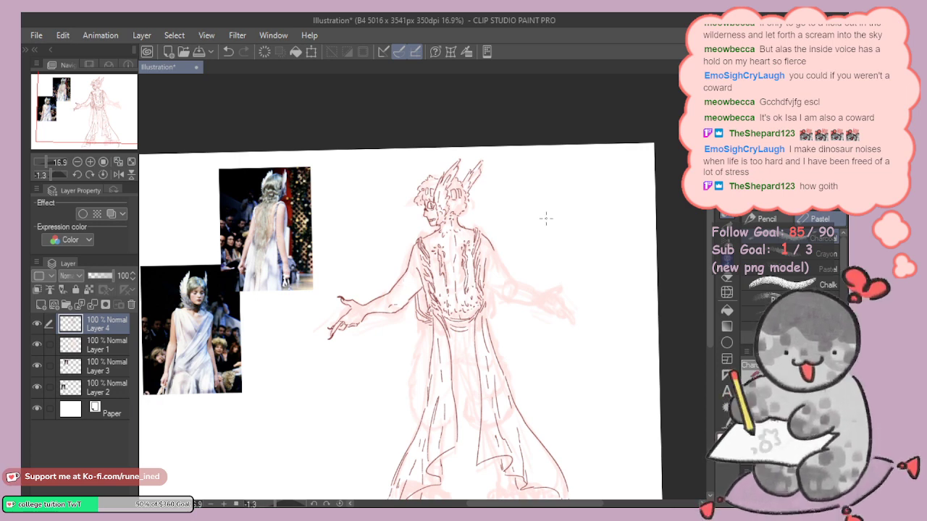
left_click_drag(507, 226, 501, 317)
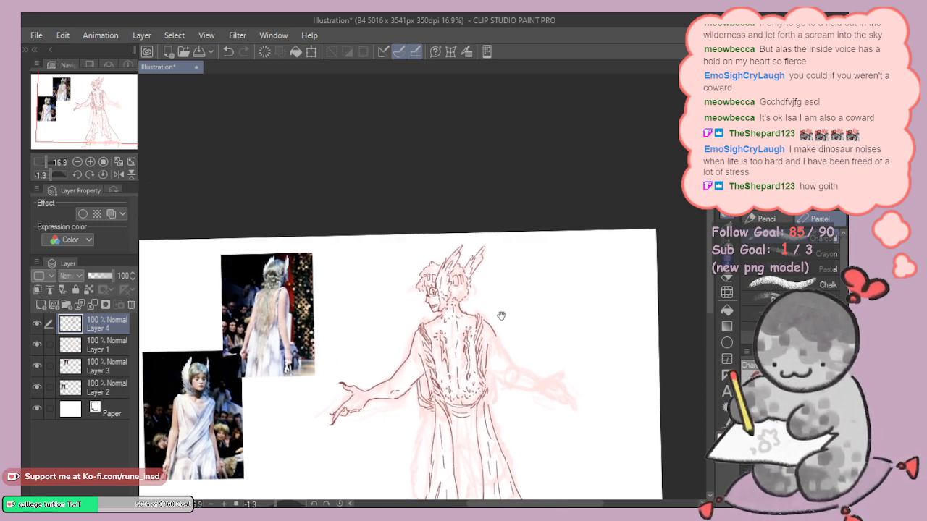
scroll(464, 333, "up", 5)
mouse_move(427, 265)
left_mouse_down()
mouse_move(426, 294)
mouse_move(400, 310)
mouse_move(412, 339)
left_mouse_up()
key("e")
key("p")
key("ctrl+z")
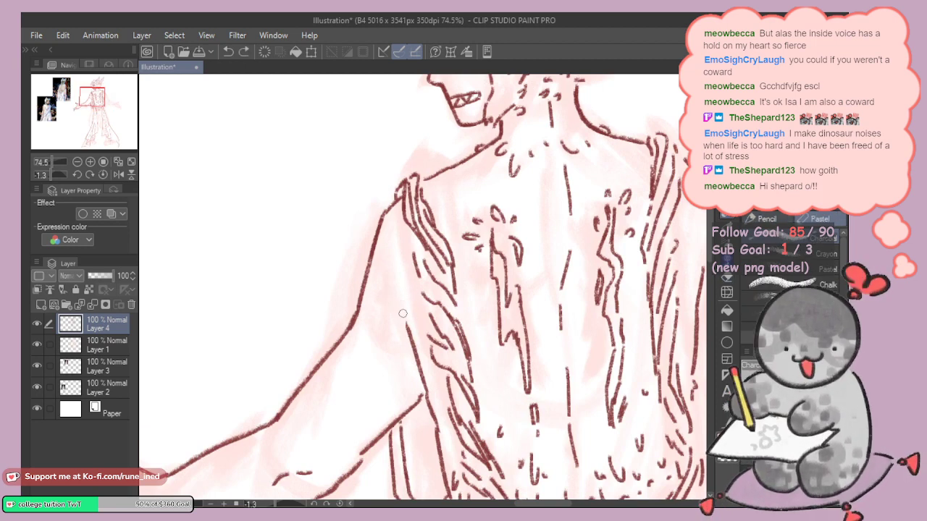
left_click_drag(398, 298, 411, 335)
key("ctrl+z")
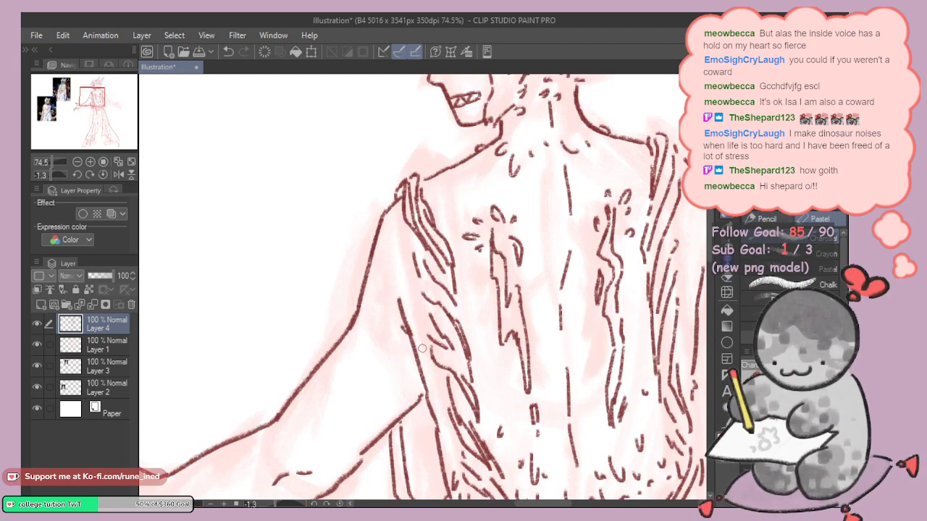
Step: Erase a gap in the torso's side line just below the arm and add a short hooked mark there
left_click_drag(509, 287, 478, 283)
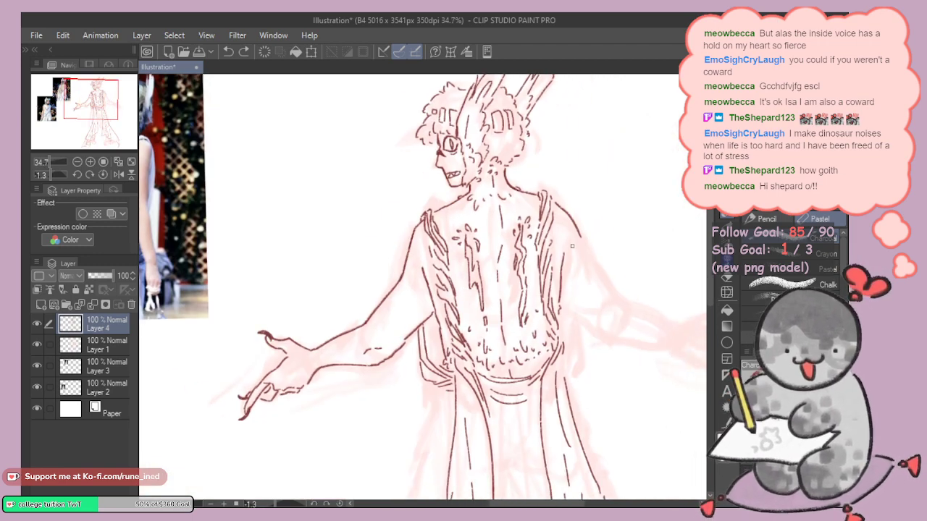
left_click_drag(580, 321, 559, 303)
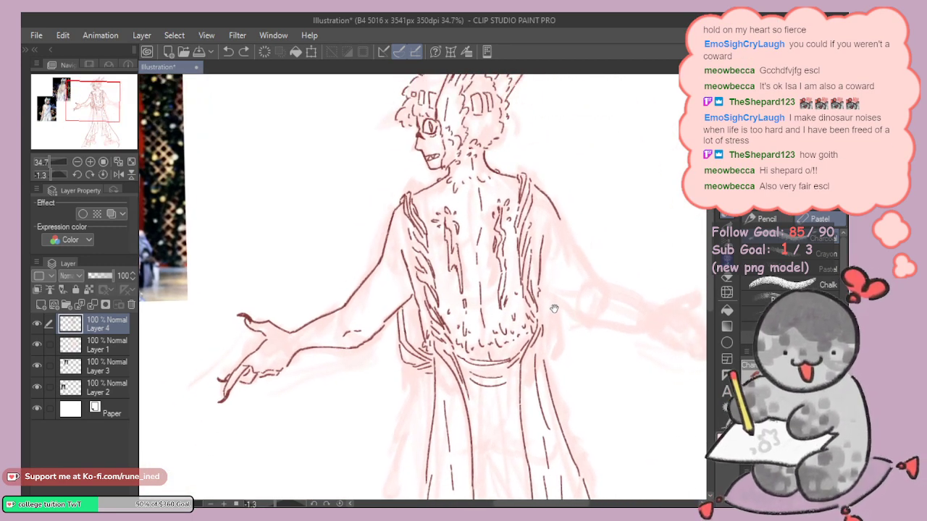
scroll(442, 309, "up", 3)
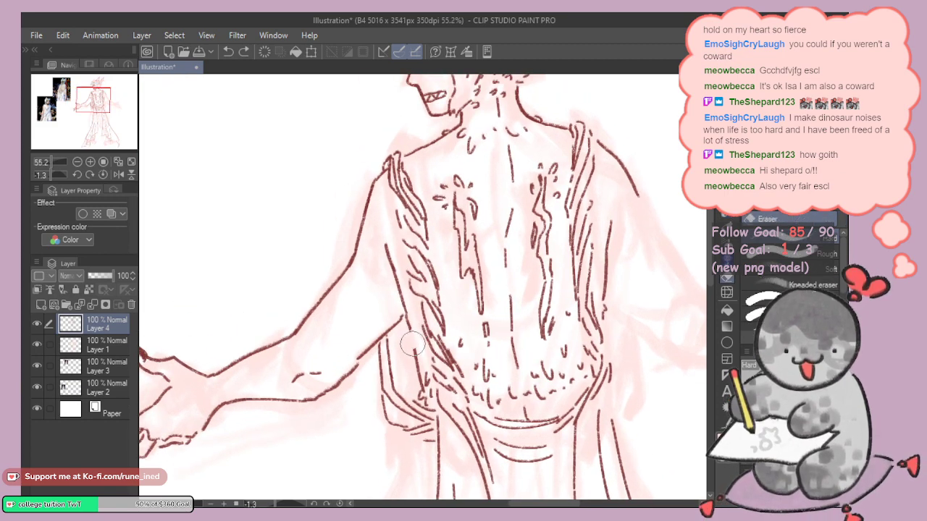
scroll(413, 334, "up", 2)
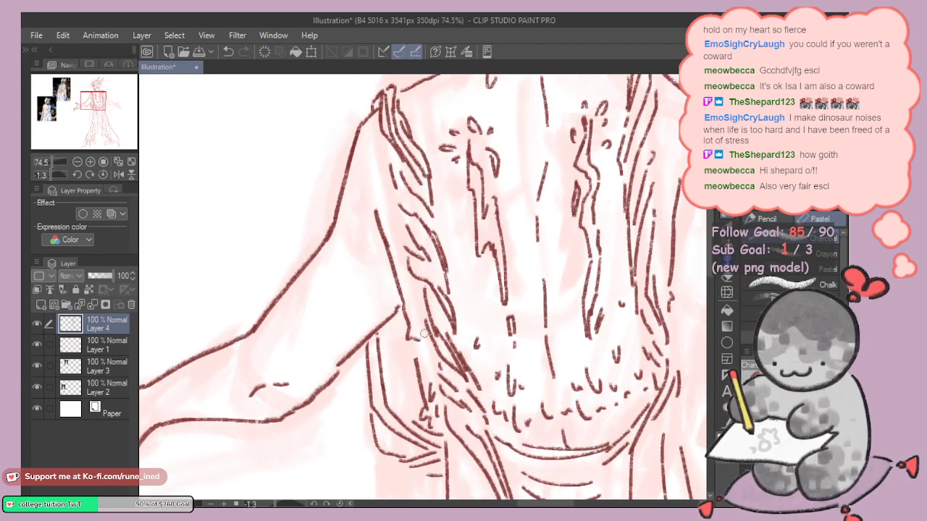
scroll(458, 346, "down", 2)
scroll(459, 346, "down", 3)
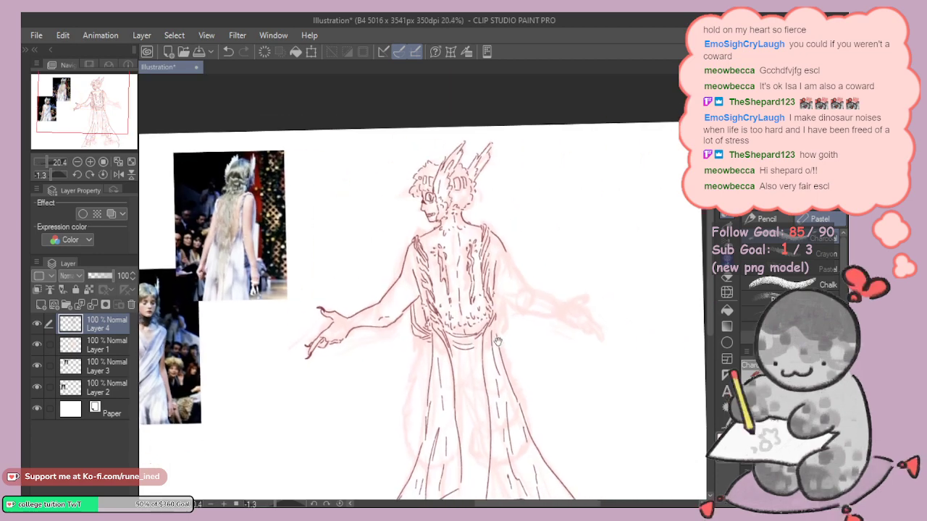
Step: Add short curved fold marks below the draped fabric at the hip beneath the outstretched arm
left_click_drag(523, 327, 553, 313)
scroll(553, 313, "up", 3)
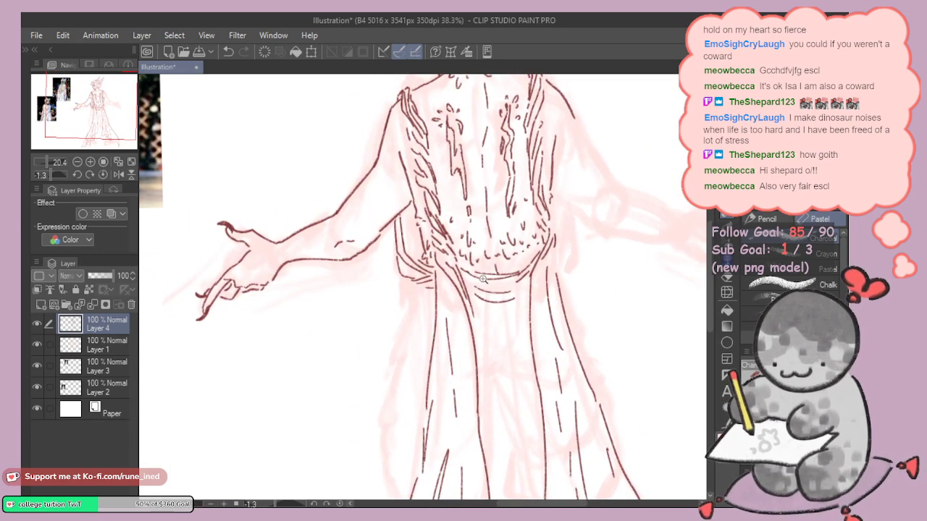
left_click_drag(385, 288, 413, 302)
key("ctrl+z")
key("ctrl+z")
Step: Add further curved folds at the hip and a wider curved fold across the skirt's centre below the waistline
mouse_move(490, 324)
left_mouse_down()
mouse_move(535, 325)
mouse_move(551, 308)
left_mouse_up()
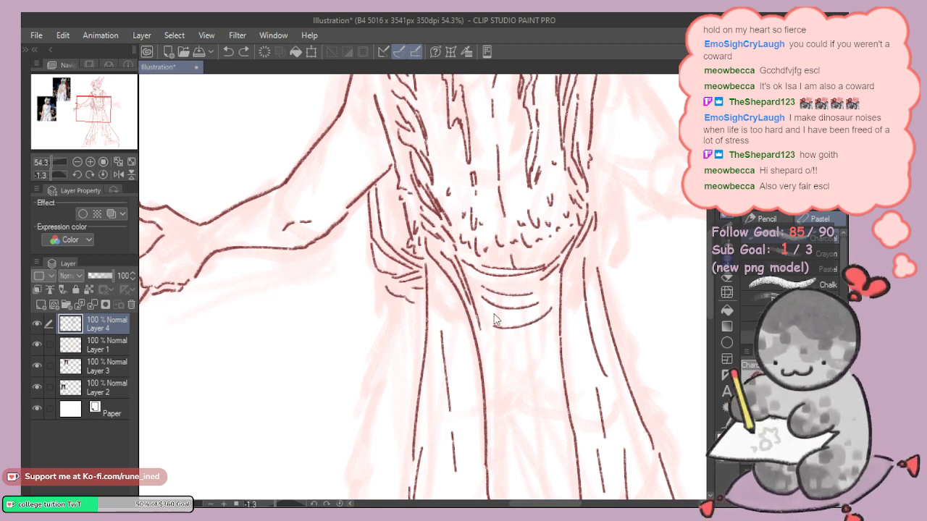
key("ctrl+z")
mouse_move(398, 309)
left_mouse_down()
mouse_move(414, 314)
mouse_move(381, 302)
mouse_move(417, 325)
left_mouse_up()
key("ctrl+z")
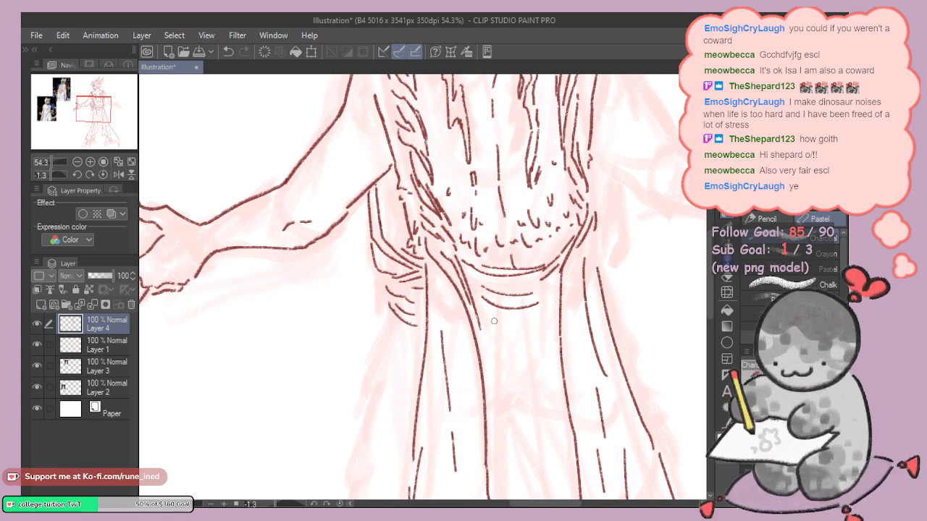
left_click_drag(497, 325, 547, 312)
mouse_move(496, 339)
left_mouse_down()
mouse_move(554, 316)
mouse_move(484, 326)
mouse_move(503, 311)
left_mouse_up()
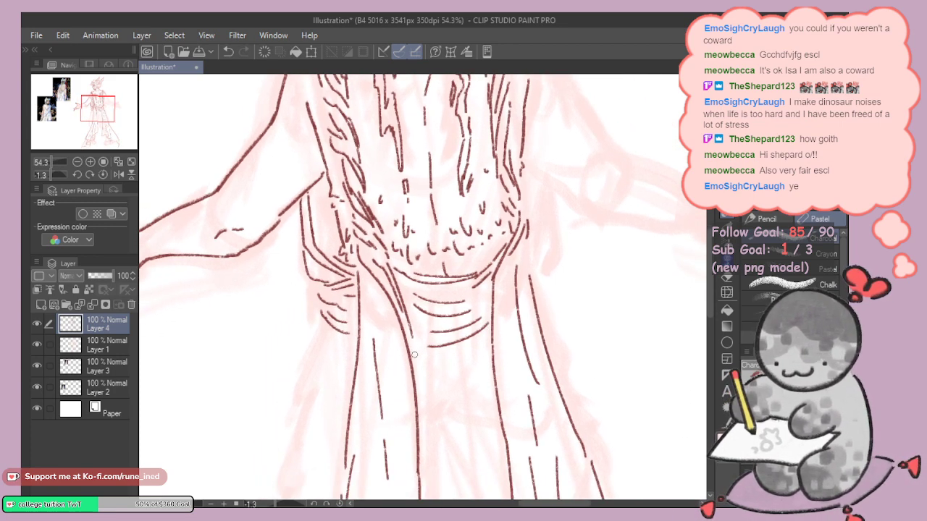
Step: Reinforce the long inner edge line of the skirt's near panel just below the waist folds
left_click_drag(410, 340, 417, 389)
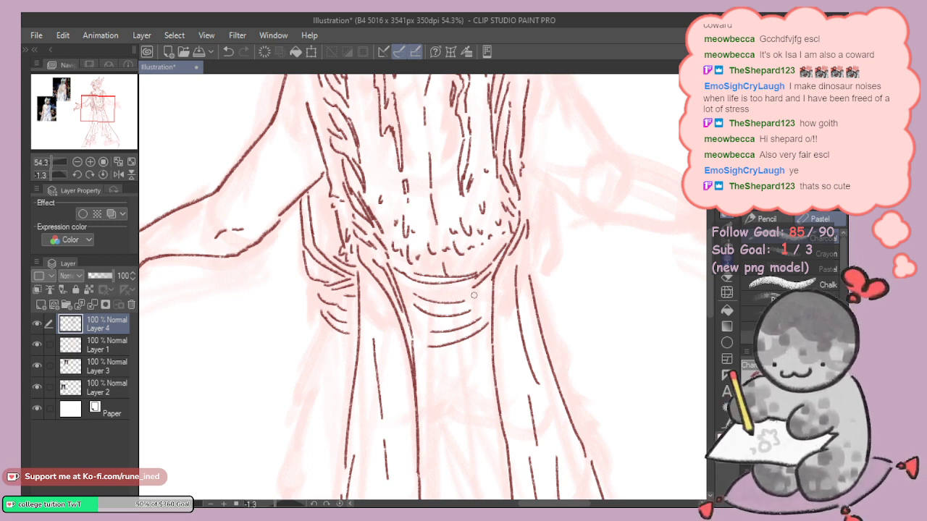
scroll(549, 292, "down", 5)
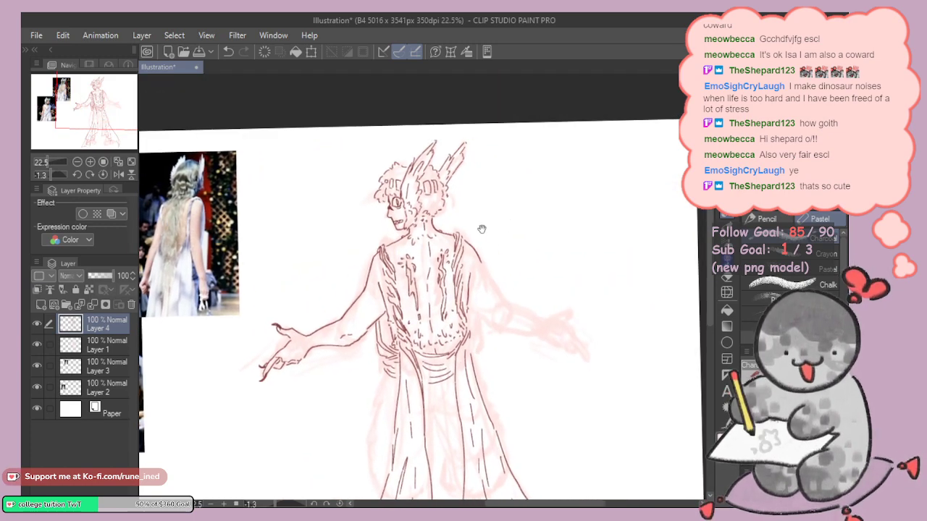
scroll(387, 296, "up", 5)
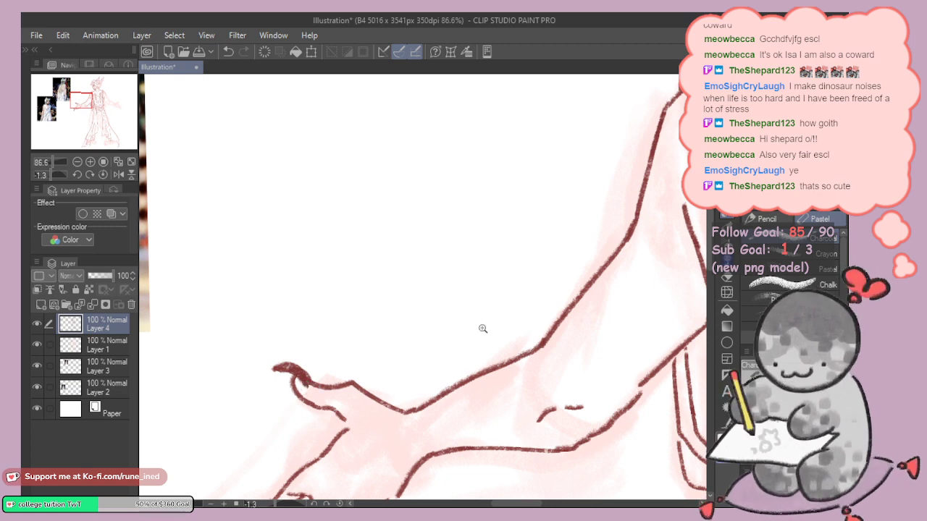
scroll(482, 326, "down", 3)
left_click_drag(530, 310, 506, 329)
scroll(405, 290, "up", 3)
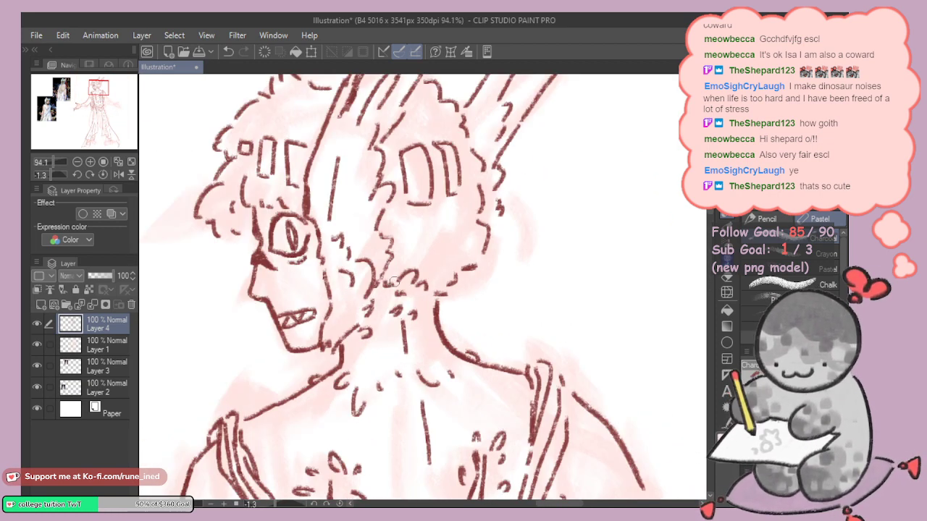
scroll(525, 320, "down", 4)
scroll(524, 320, "down", 3)
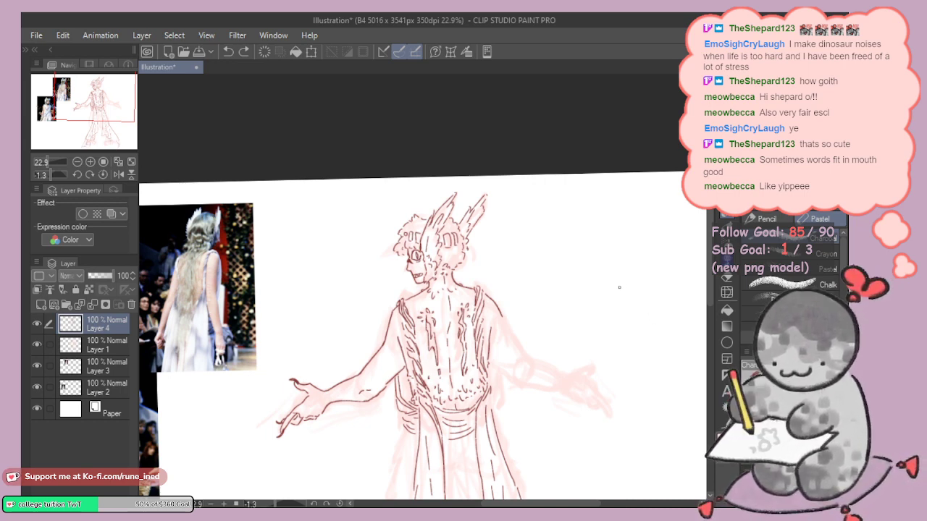
Step: Open the grid view in the avatar program and return to the drawing
key("alt+Tab")
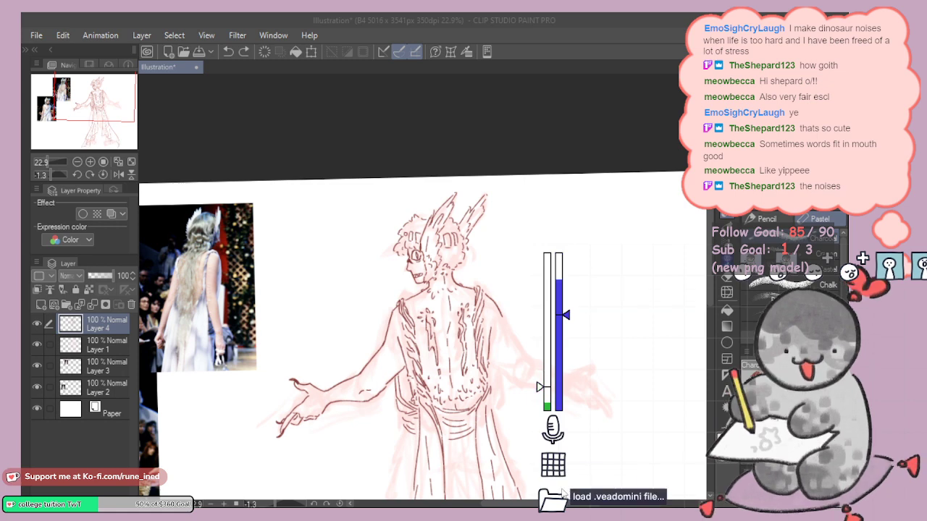
left_click(553, 464)
left_click(612, 458)
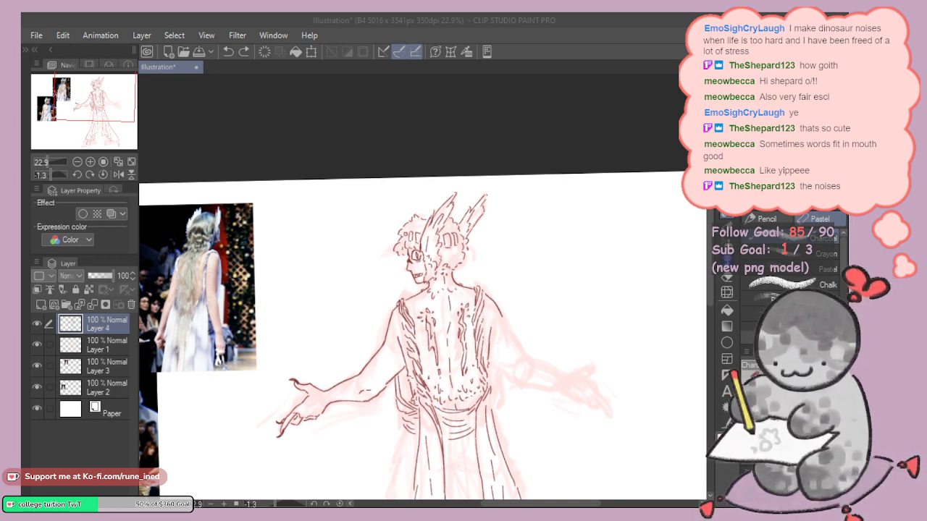
left_click(499, 267)
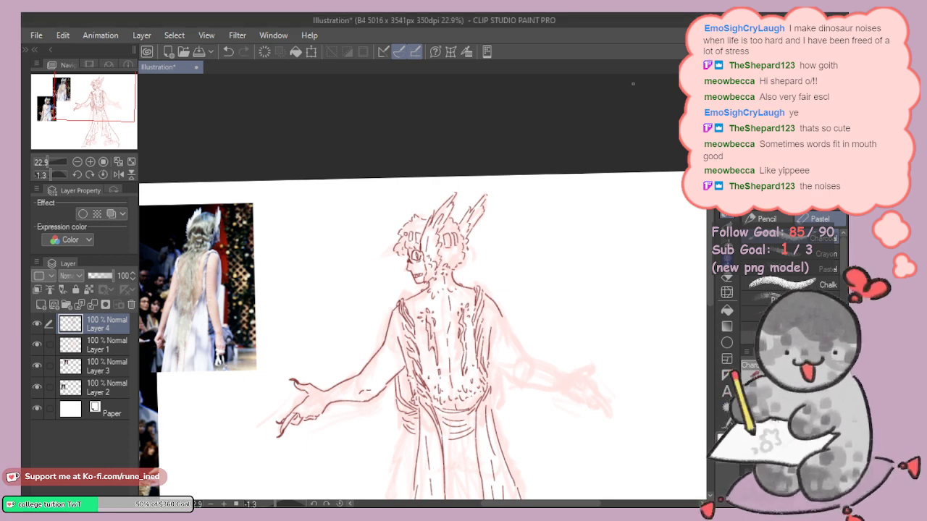
Step: Extend the outer contour of the unlined second arm from the shoulder down toward the elbow
key("space")
left_click_drag(520, 324, 538, 258)
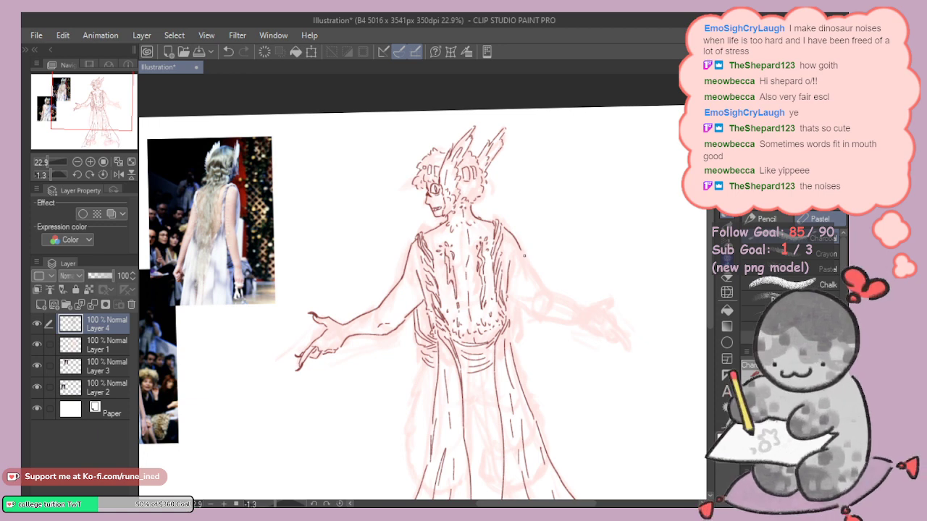
scroll(467, 269, "up", 2)
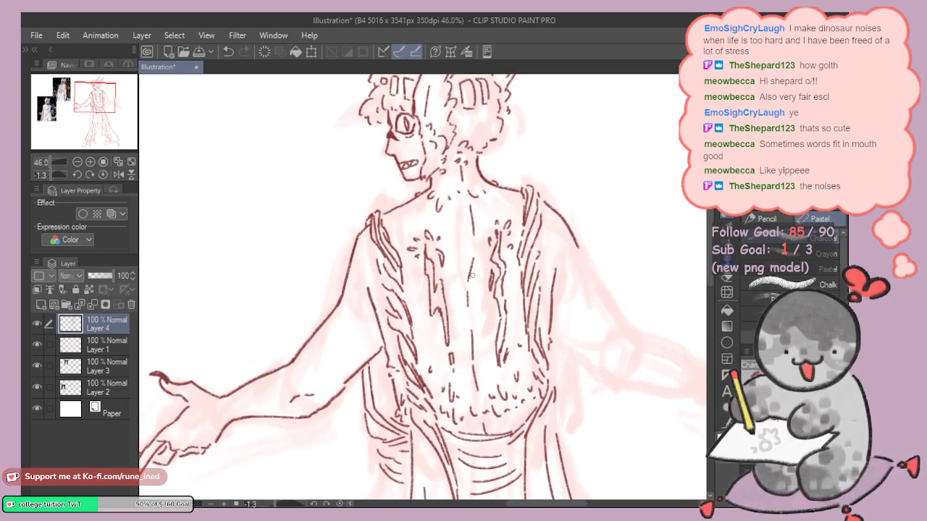
left_click_drag(486, 293, 481, 278)
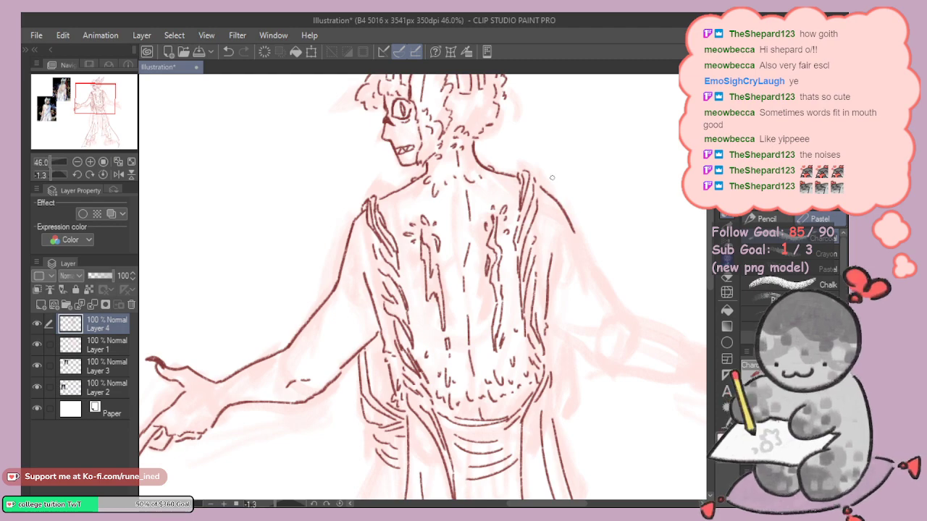
scroll(590, 311, "down", 8)
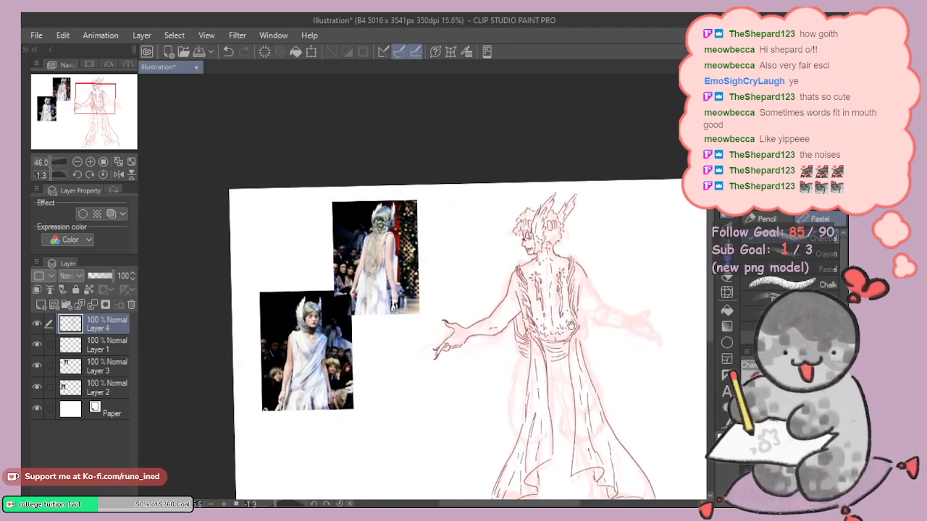
scroll(615, 319, "up", 9)
scroll(543, 275, "up", 4)
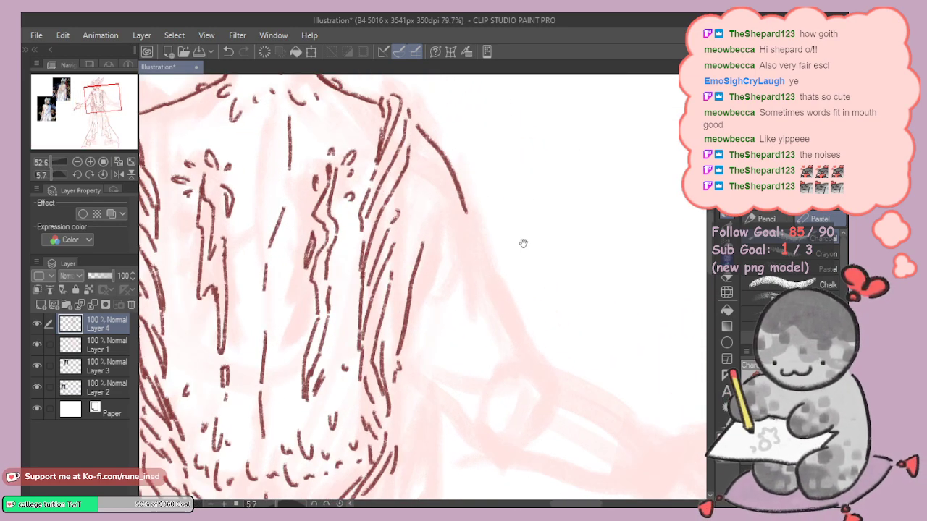
left_click_drag(467, 216, 522, 355)
key("ctrl+z")
left_click_drag(472, 265, 470, 194)
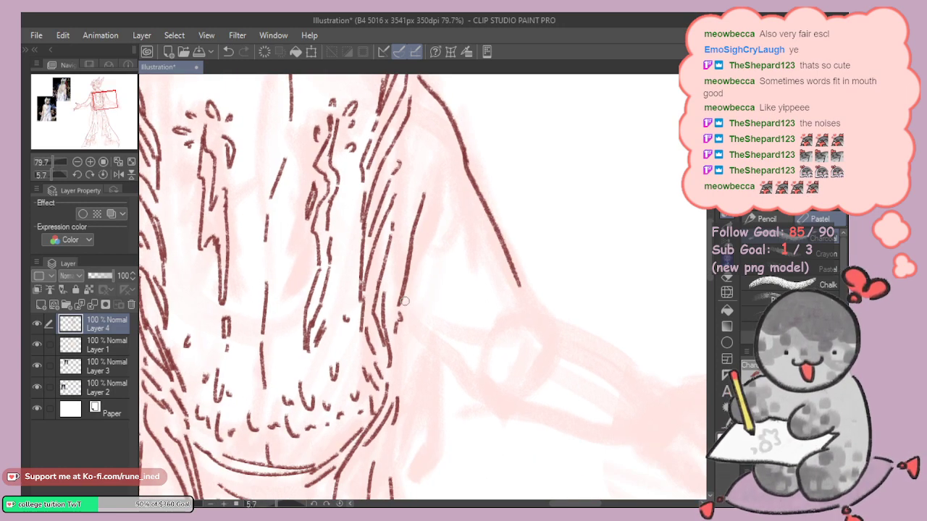
Step: Draw the underside of the second upper arm as a diagonal line starting at the torso's side line
left_click_drag(404, 299, 459, 355)
mouse_move(480, 317)
left_mouse_down()
mouse_move(457, 283)
mouse_move(480, 262)
mouse_move(474, 279)
left_mouse_up()
scroll(500, 275, "down", 7)
scroll(501, 258, "up", 6)
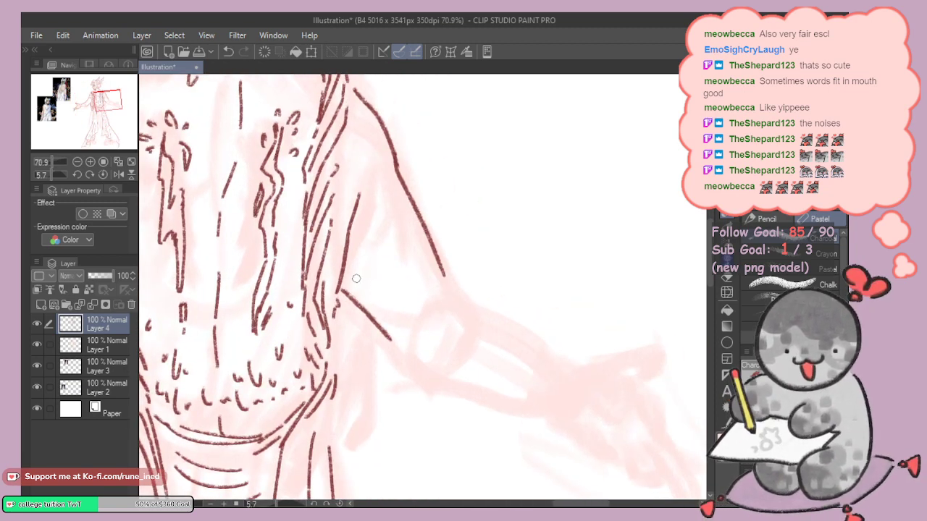
key("ctrl+z")
left_click_drag(339, 290, 330, 336)
key("ctrl+z")
left_click_drag(386, 339, 415, 367)
key("ctrl+z")
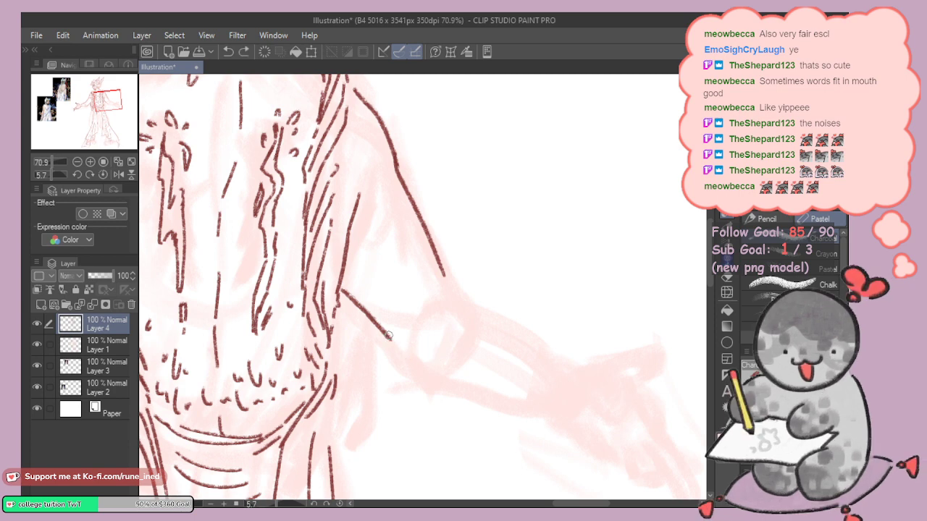
Step: Extend the upper arm's underside to the elbow bend and add a short mark inside the elbow
left_click_drag(386, 335, 421, 374)
left_click_drag(443, 271, 464, 306)
key("ctrl+z")
key("ctrl+z")
mouse_move(431, 348)
left_mouse_down()
mouse_move(447, 351)
mouse_move(445, 378)
mouse_move(449, 359)
left_mouse_up()
key("ctrl+z")
left_click_drag(477, 353, 452, 345)
left_click_drag(548, 237, 500, 258)
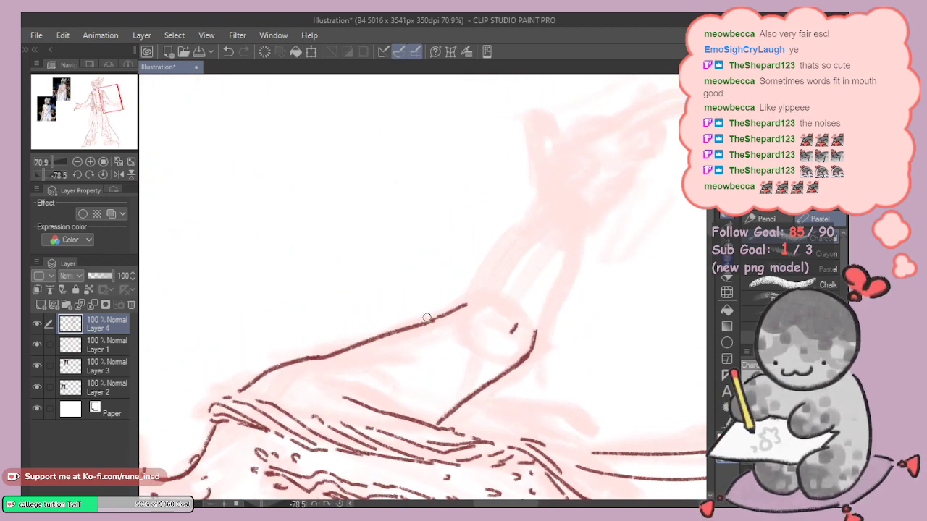
Step: Draw the curved outer contour of the second forearm from the elbow to the wrist
left_click_drag(581, 239, 472, 286)
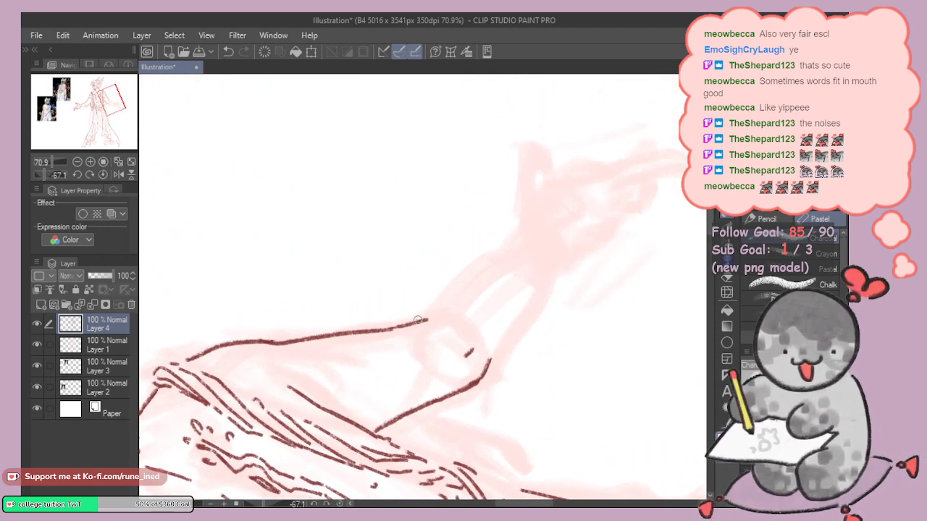
key("ctrl+z")
mouse_move(416, 319)
left_mouse_down()
mouse_move(491, 261)
mouse_move(474, 273)
mouse_move(546, 276)
mouse_move(499, 355)
left_mouse_up()
key("ctrl+z")
key("ctrl+z")
left_click_drag(549, 274, 490, 378)
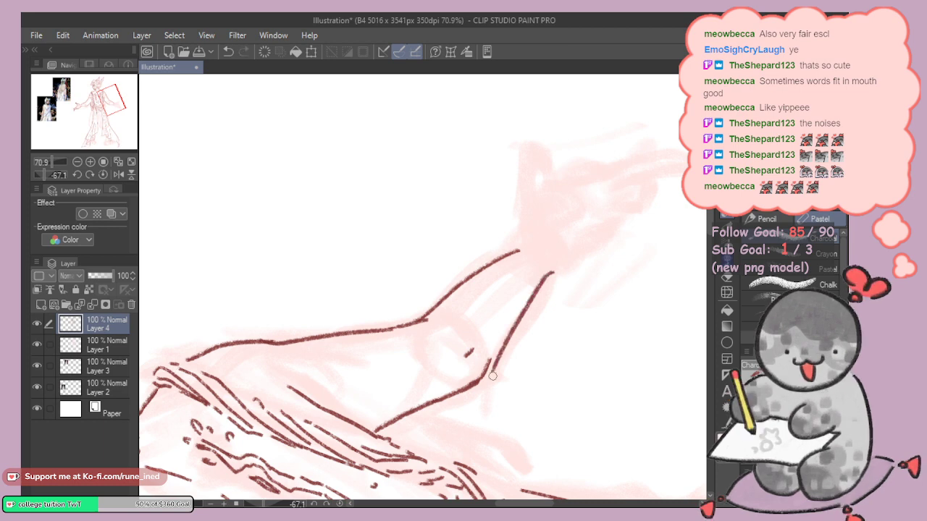
key("ctrl+z")
mouse_move(558, 253)
left_mouse_down()
mouse_move(483, 365)
mouse_move(524, 299)
mouse_move(489, 362)
left_mouse_up()
key("ctrl+z")
key("ctrl+z")
mouse_move(553, 250)
left_mouse_down()
mouse_move(489, 356)
mouse_move(495, 351)
left_mouse_up()
key("ctrl+z")
key("ctrl+z")
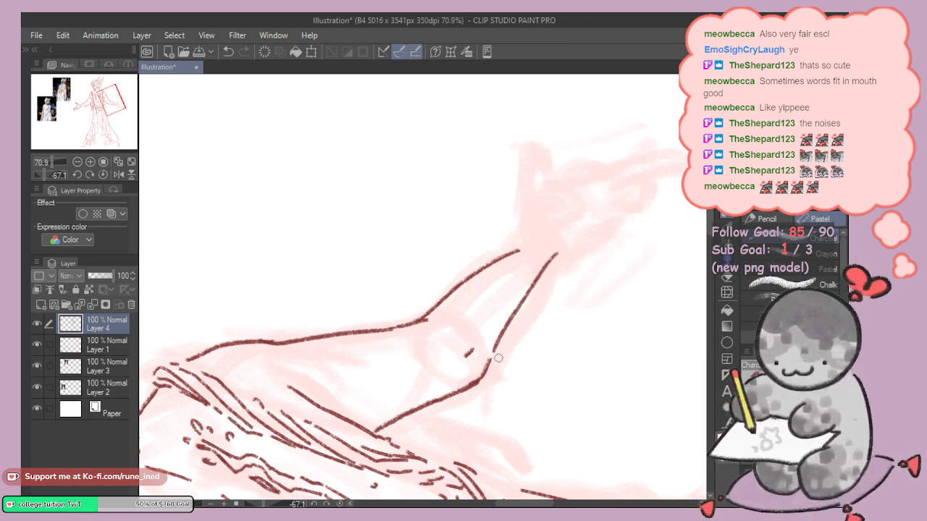
key("ctrl+z")
Step: Draw the underside of the second forearm from the wrist back to the elbow bend
left_click_drag(563, 261, 489, 361)
mouse_move(589, 225)
left_mouse_down()
mouse_move(542, 191)
mouse_move(513, 210)
mouse_move(528, 277)
left_mouse_up()
key("e")
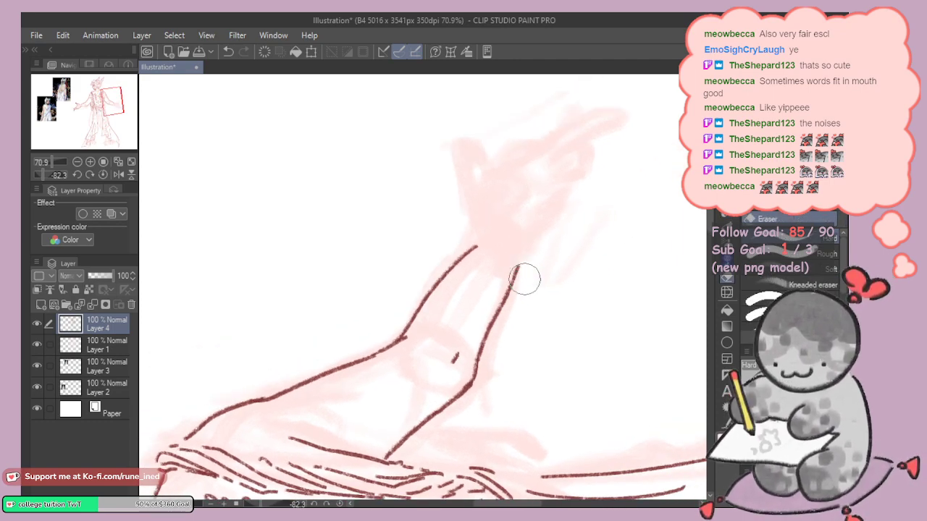
key("b")
mouse_move(621, 254)
left_mouse_down()
mouse_move(574, 309)
mouse_move(575, 395)
mouse_move(546, 384)
mouse_move(611, 269)
mouse_move(564, 193)
left_mouse_up()
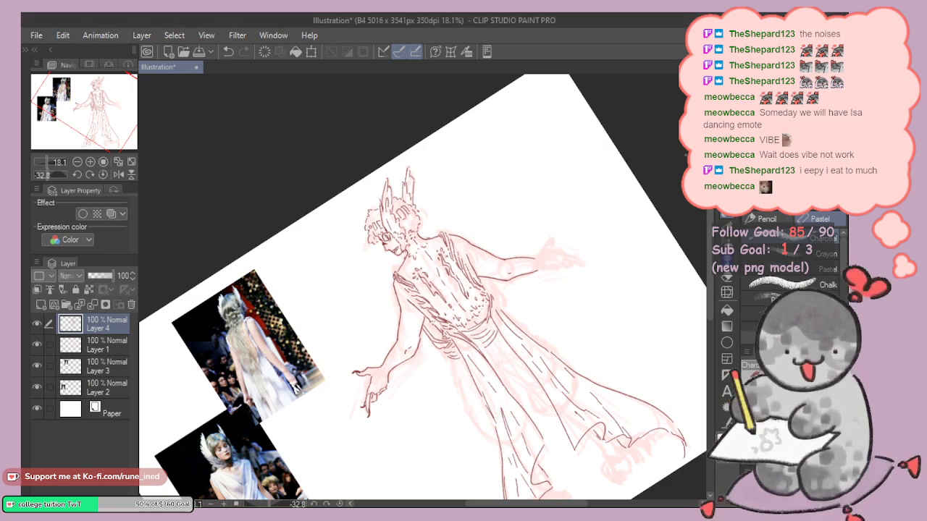
Step: Draw the furry outer contour of the first thigh with broken strokes from the hip folds down to the skirt panel
left_click_drag(612, 270, 612, 306)
mouse_move(557, 364)
left_mouse_down()
mouse_move(536, 276)
mouse_move(562, 242)
mouse_move(561, 278)
mouse_move(513, 240)
mouse_move(543, 190)
left_mouse_up()
mouse_move(364, 196)
left_mouse_down()
mouse_move(348, 263)
mouse_move(346, 345)
mouse_move(363, 270)
left_mouse_up()
key("ctrl+z")
key("ctrl+z")
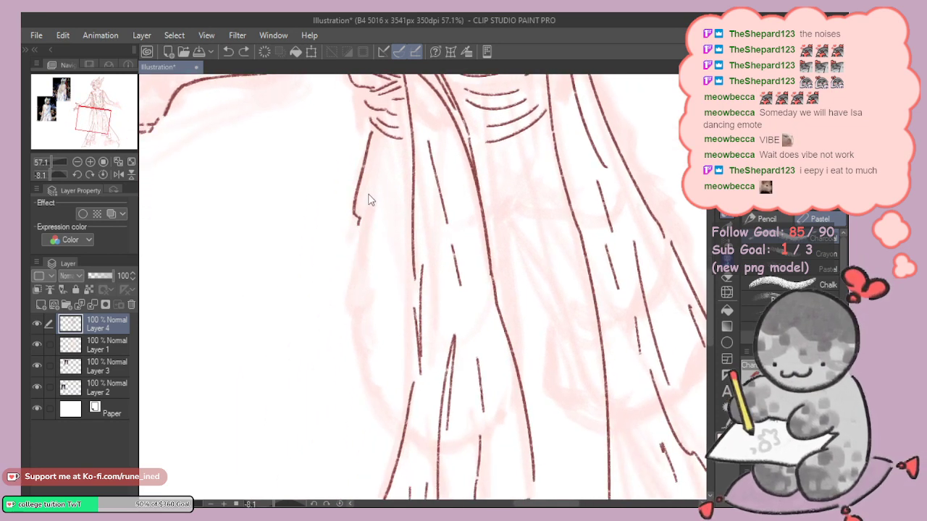
left_click_drag(386, 228, 396, 296)
key("ctrl+z")
mouse_move(374, 204)
left_mouse_down()
mouse_move(358, 342)
mouse_move(362, 296)
mouse_move(375, 373)
mouse_move(404, 418)
left_mouse_up()
key("ctrl+z")
scroll(507, 277, "down", 5)
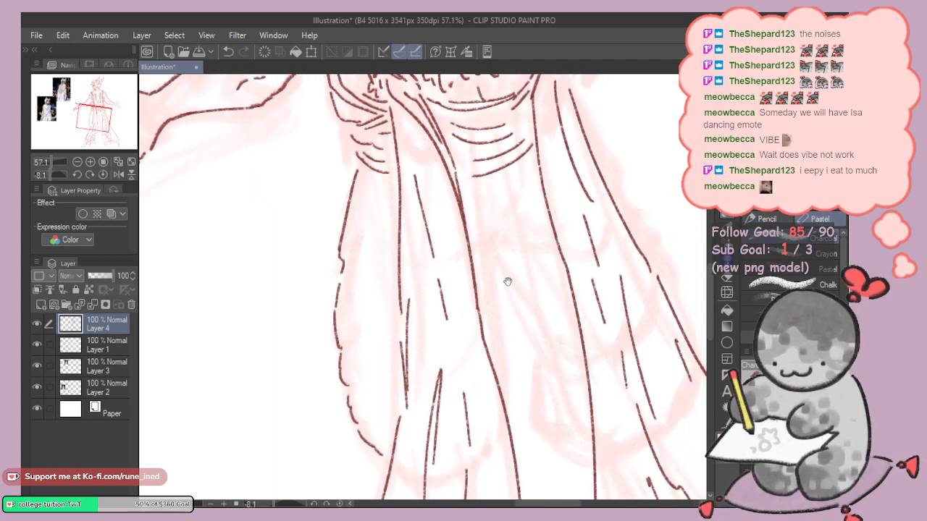
Step: Draw the first thigh's inner contour with broken strokes in the opening between the two skirt panels
left_click_drag(522, 291, 535, 268)
left_click_drag(534, 268, 527, 313)
scroll(527, 313, "up", 3)
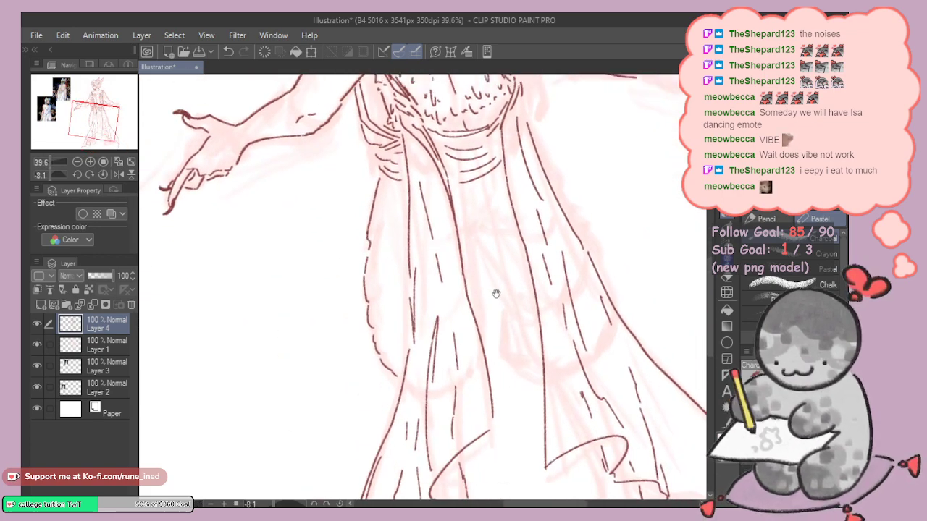
mouse_move(492, 223)
left_mouse_down()
mouse_move(474, 258)
mouse_move(473, 330)
mouse_move(484, 313)
mouse_move(486, 377)
left_mouse_up()
key("ctrl+z")
mouse_move(473, 304)
left_mouse_down()
mouse_move(487, 401)
mouse_move(486, 344)
left_mouse_up()
scroll(531, 330, "down", 5)
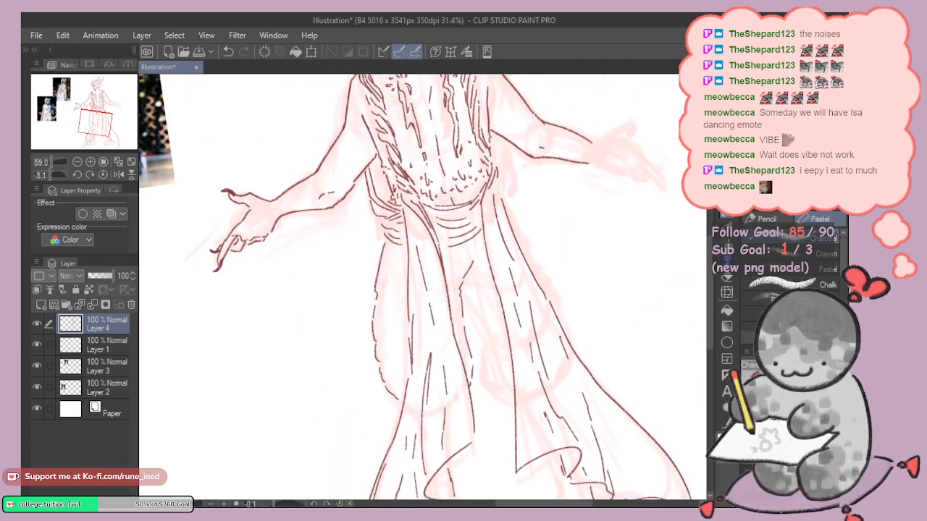
Step: Draw the second leg's inner thigh contour with broken strokes, curving its lower end toward the far skirt panel
scroll(471, 251, "up", 5)
left_click_drag(447, 251, 468, 283)
left_click_drag(466, 285, 503, 418)
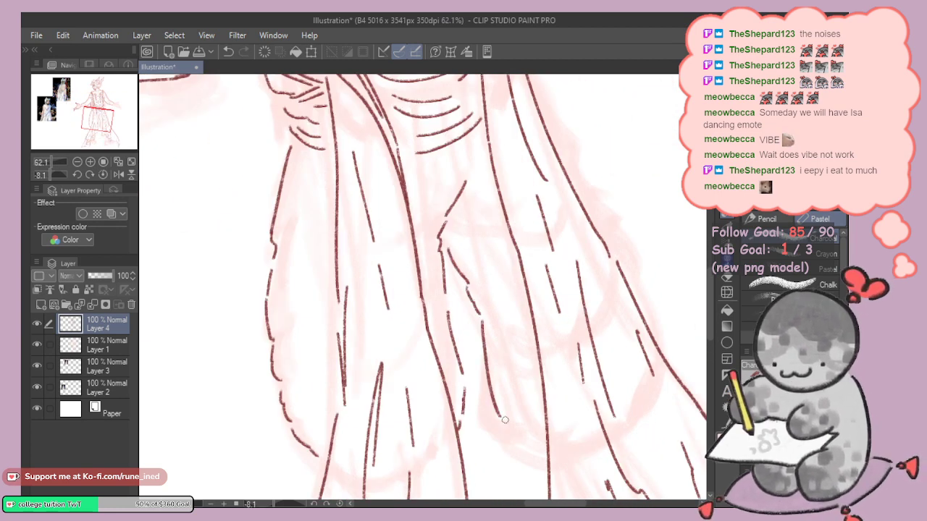
key("ctrl+z")
left_click_drag(480, 328, 483, 364)
left_click_drag(489, 378, 526, 431)
left_click_drag(545, 354, 511, 370)
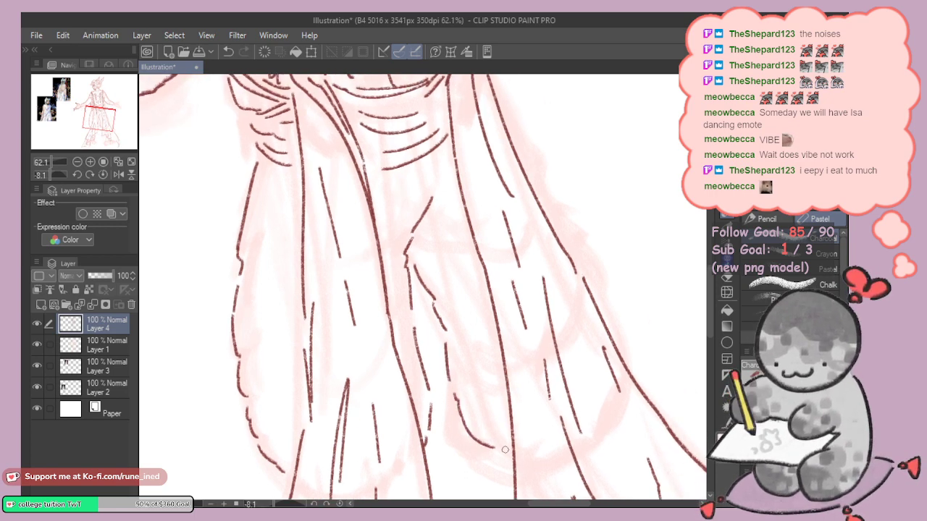
left_click_drag(503, 447, 509, 460)
Step: Draw the second leg's furry outer contour with broken strokes along the outside of the far skirt panel
mouse_move(529, 147)
left_mouse_down()
mouse_move(487, 246)
mouse_move(479, 243)
mouse_move(522, 316)
left_mouse_up()
key("ctrl+z")
left_click_drag(467, 217, 519, 298)
mouse_move(534, 316)
left_mouse_down()
mouse_move(519, 256)
mouse_move(561, 331)
left_mouse_up()
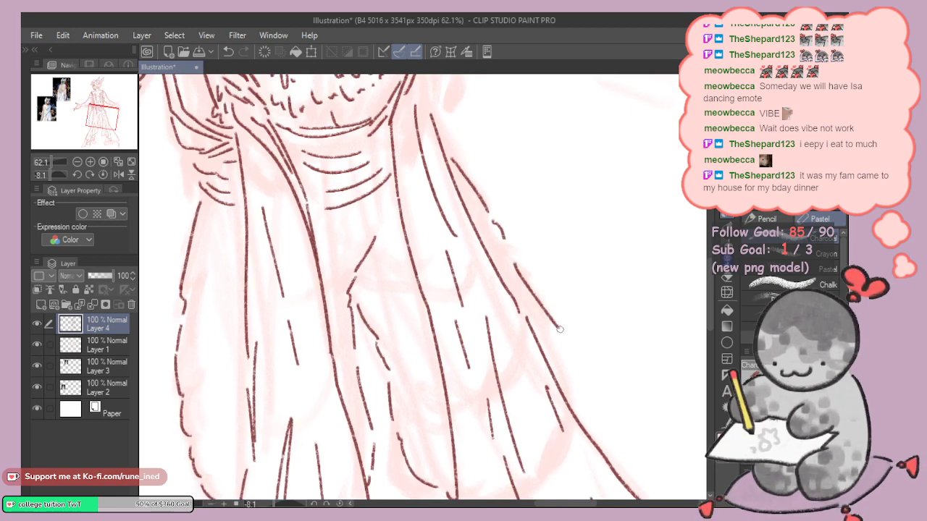
key("ctrl+z")
left_click_drag(521, 271, 549, 313)
mouse_move(554, 329)
left_mouse_down()
mouse_move(585, 404)
mouse_move(583, 141)
left_mouse_up()
Step: Try to outline the second leg's lower leg and foot below the skirt's raised hem
left_click_drag(601, 236, 507, 265)
left_click_drag(503, 313, 586, 297)
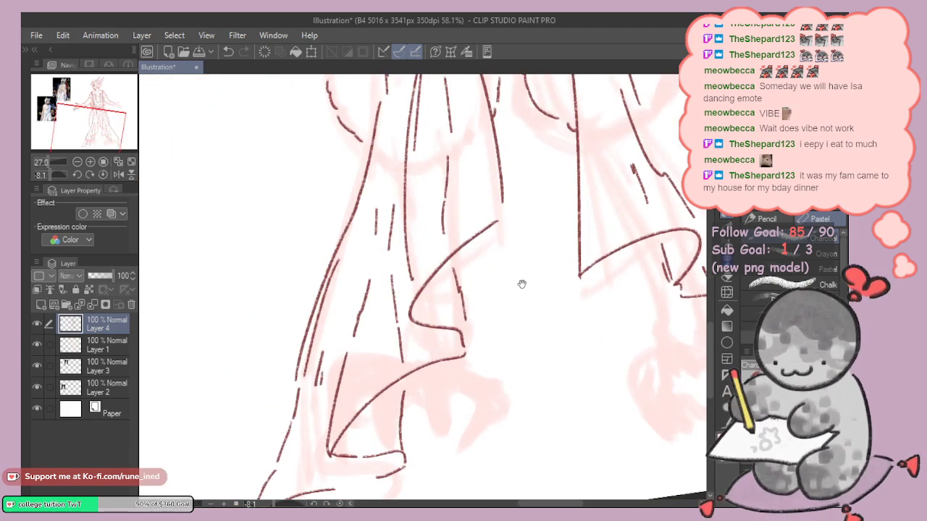
left_click_drag(521, 285, 462, 428)
left_click_drag(528, 359, 559, 354)
mouse_move(524, 355)
left_mouse_down()
mouse_move(522, 288)
mouse_move(496, 382)
mouse_move(504, 446)
left_mouse_up()
scroll(522, 288, "up", 2)
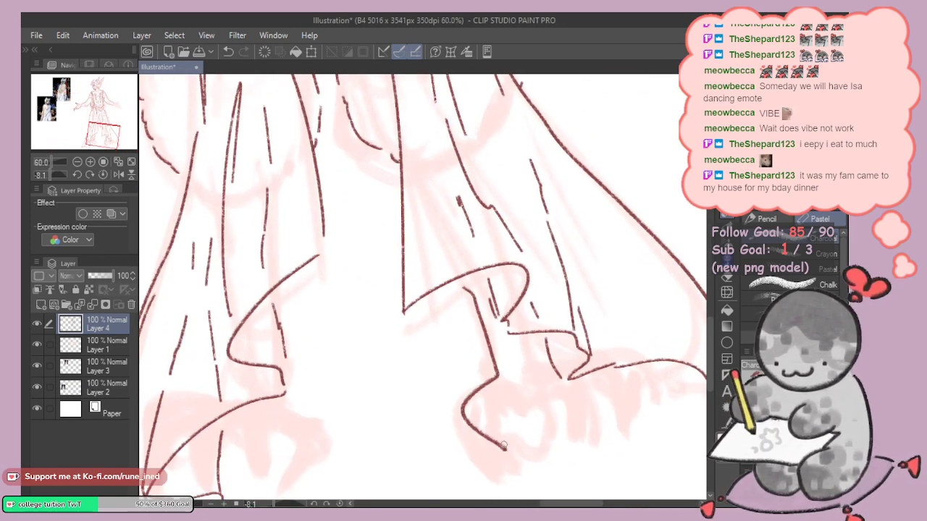
key("ctrl+z")
scroll(528, 352, "down", 3)
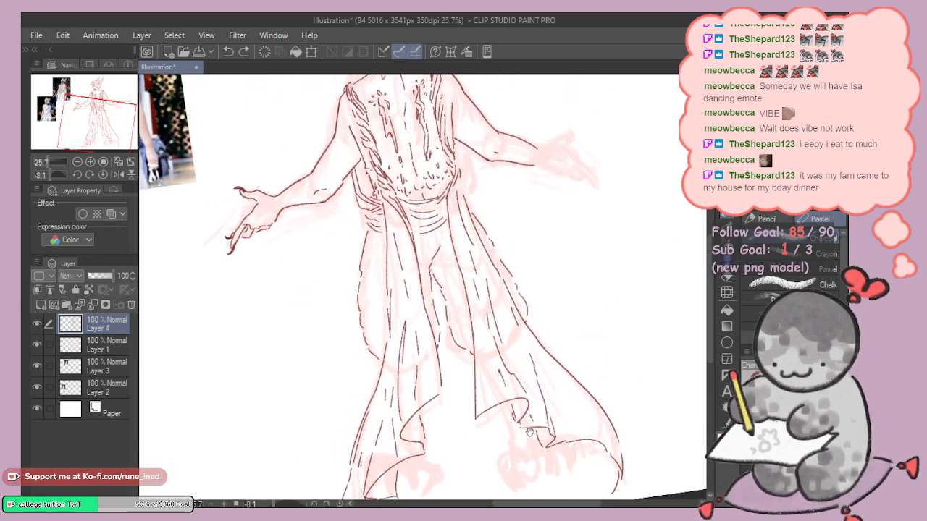
Step: Try to draw the first finger contour over the rough sketch of the second hand
mouse_move(539, 302)
left_mouse_down()
mouse_move(534, 335)
mouse_move(472, 188)
mouse_move(494, 249)
left_mouse_up()
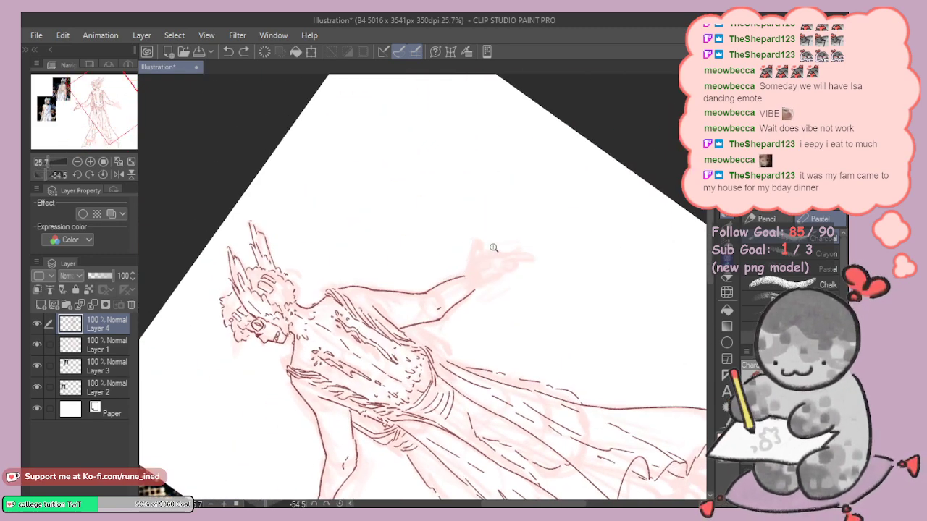
scroll(493, 274, "up", 4)
scroll(492, 276, "up", 2)
mouse_move(426, 325)
left_mouse_down()
mouse_move(420, 281)
mouse_move(462, 153)
mouse_move(494, 197)
left_mouse_up()
key("ctrl+z")
mouse_move(421, 323)
left_mouse_down()
mouse_move(429, 270)
mouse_move(406, 273)
left_mouse_up()
key("ctrl+z")
left_click_drag(503, 235, 513, 205)
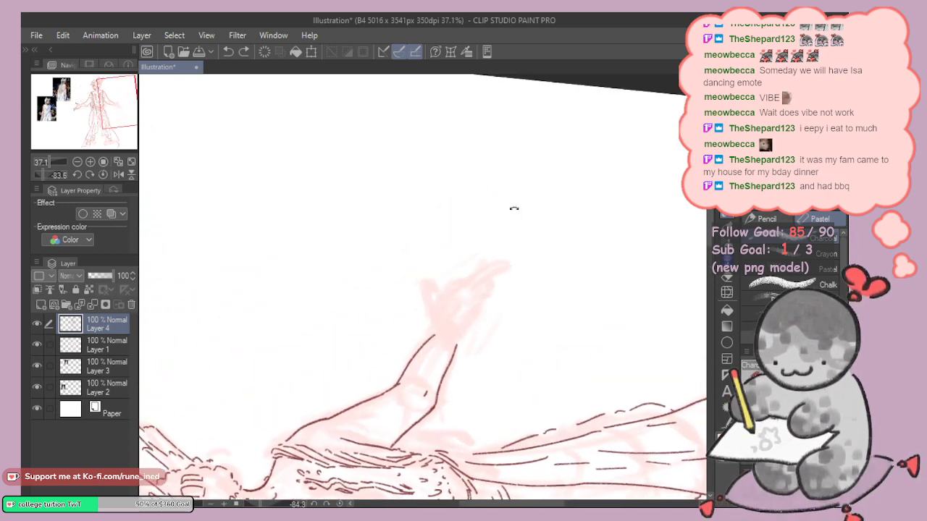
scroll(500, 239, "up", 2)
scroll(426, 254, "up", 1)
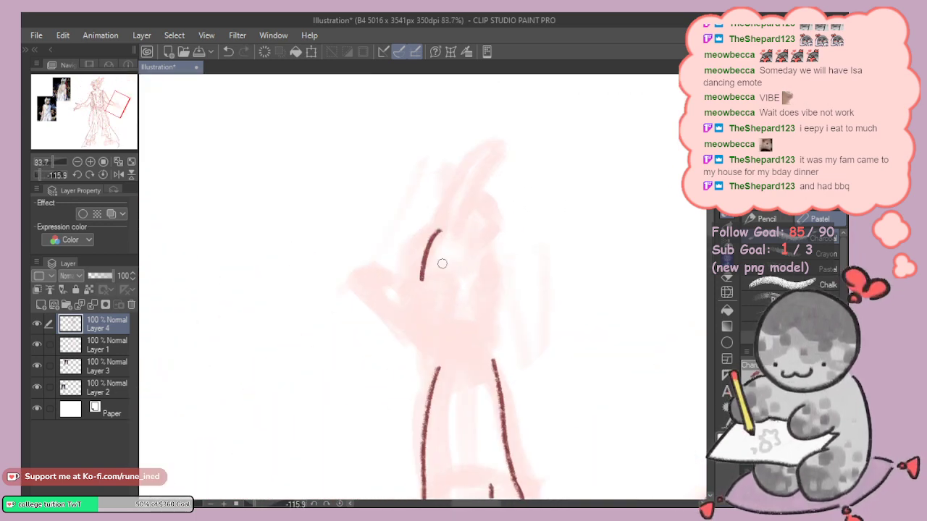
scroll(435, 265, "up", 1)
mouse_move(405, 321)
left_mouse_down()
mouse_move(449, 218)
mouse_move(469, 197)
left_mouse_up()
key("ctrl+z")
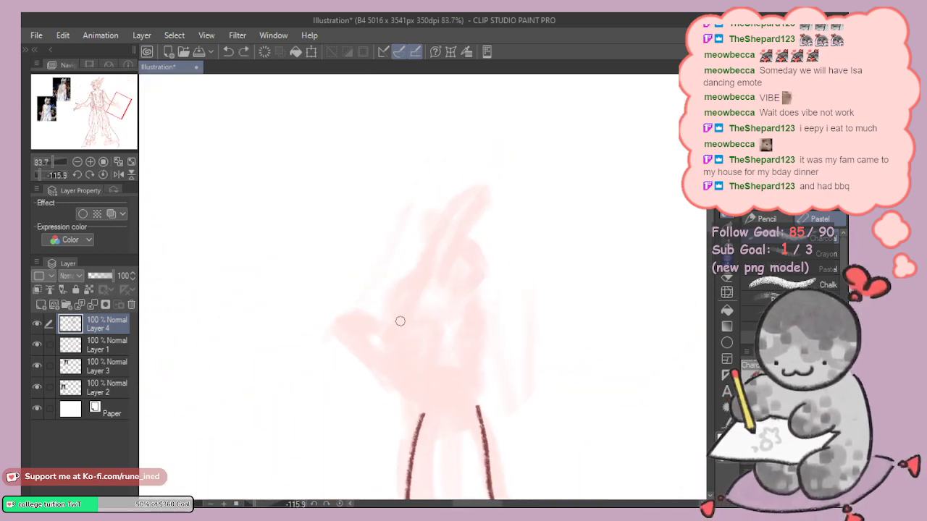
Step: Outline the second hand's extended finger with two long curved strokes and a small rounded tip
mouse_move(401, 322)
left_mouse_down()
mouse_move(423, 267)
mouse_move(481, 186)
left_mouse_up()
key("ctrl+z")
key("ctrl+z")
key("ctrl+z")
mouse_move(429, 276)
left_mouse_down()
mouse_move(447, 230)
mouse_move(492, 196)
mouse_move(448, 279)
left_mouse_up()
key("ctrl+z")
mouse_move(486, 196)
left_mouse_down()
mouse_move(459, 258)
mouse_move(455, 296)
left_mouse_up()
key("ctrl+z")
left_click_drag(486, 194, 455, 270)
key("ctrl+z")
Step: Close the extended finger's base and draw the palm's outer edge descending from it with broken strokes
mouse_move(488, 201)
left_mouse_down()
mouse_move(463, 315)
mouse_move(482, 359)
left_mouse_up()
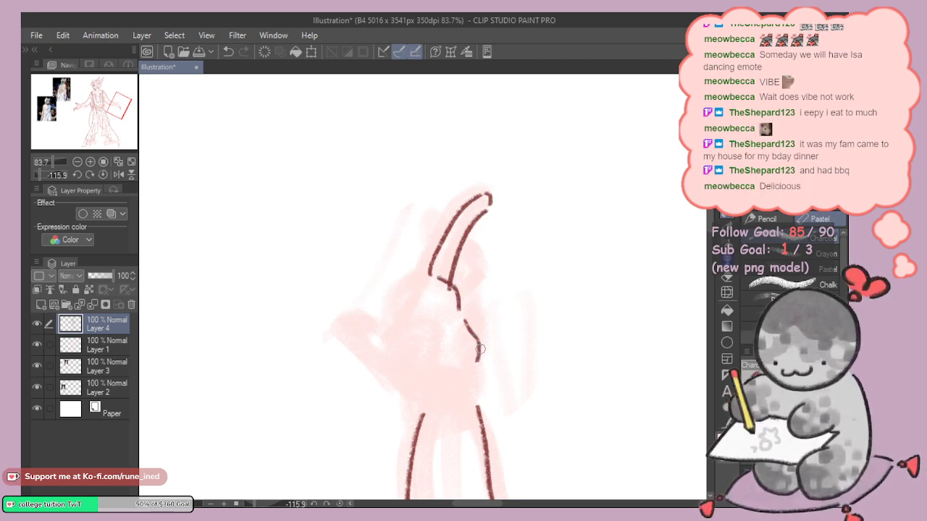
key("ctrl+z")
key("ctrl+z")
mouse_move(430, 273)
left_mouse_down()
mouse_move(450, 288)
mouse_move(478, 385)
left_mouse_up()
left_click_drag(548, 279, 547, 326)
key("ctrl+z")
key("ctrl+z")
left_click_drag(586, 280, 522, 225)
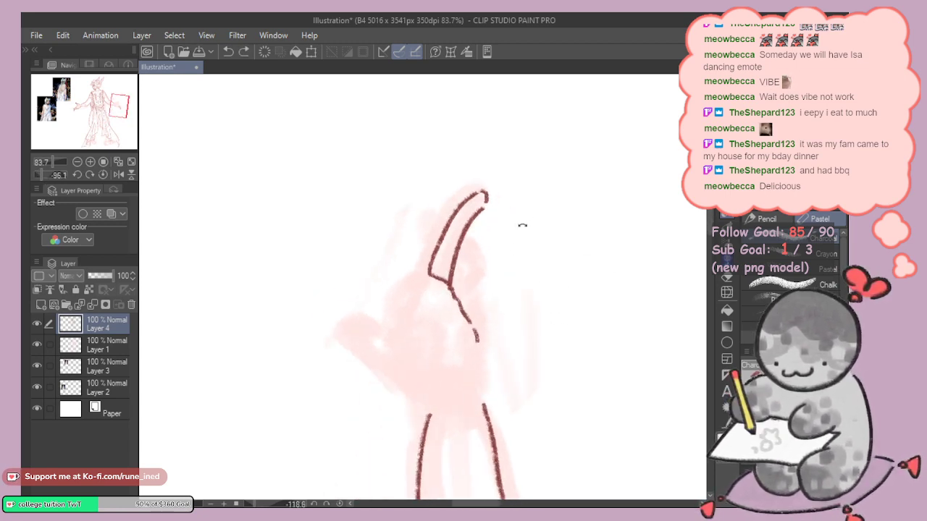
Step: Lasso the extended finger and palm edge, shift them slightly outward with a transform, and clear the selection
left_click_drag(487, 289, 484, 269)
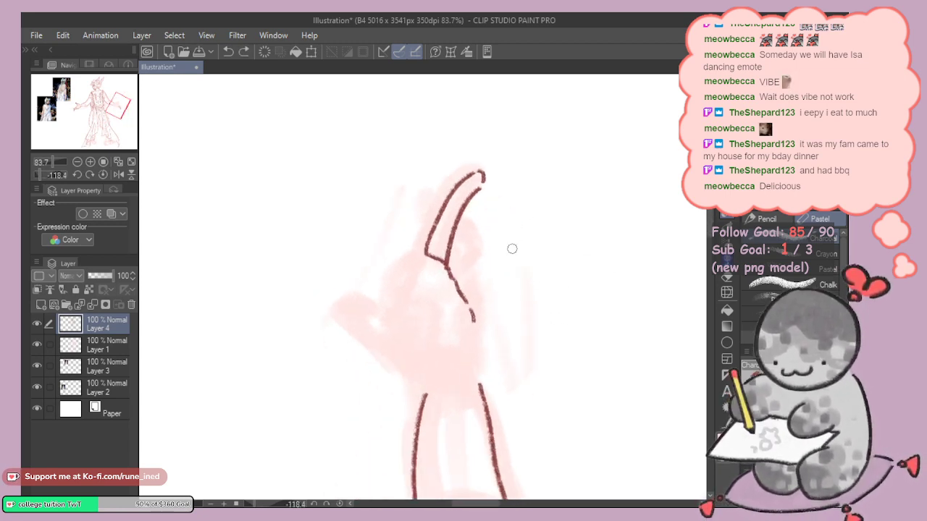
key("m")
mouse_move(469, 343)
left_mouse_down()
mouse_move(534, 283)
mouse_move(427, 286)
left_mouse_up()
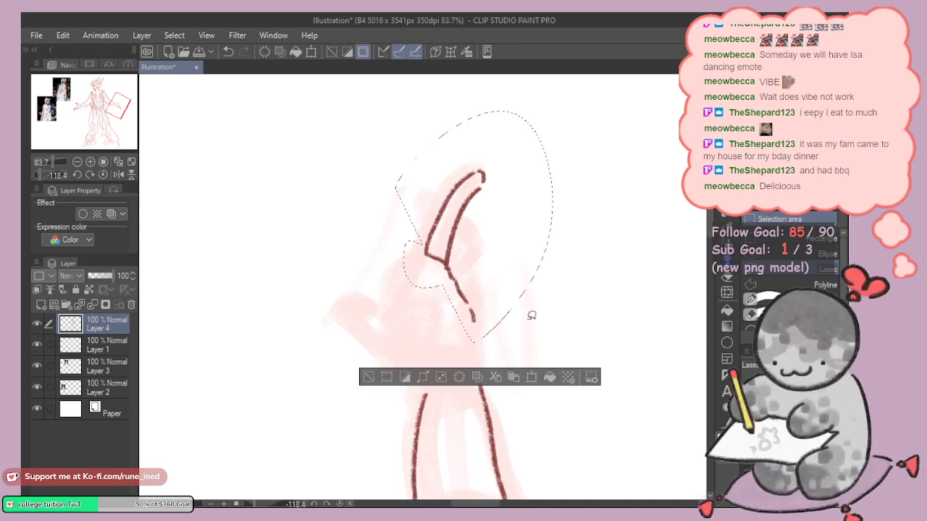
left_click(531, 375)
mouse_move(424, 151)
left_mouse_down()
mouse_move(446, 136)
mouse_move(438, 145)
left_mouse_up()
left_click(457, 371)
key("p")
left_click(382, 372)
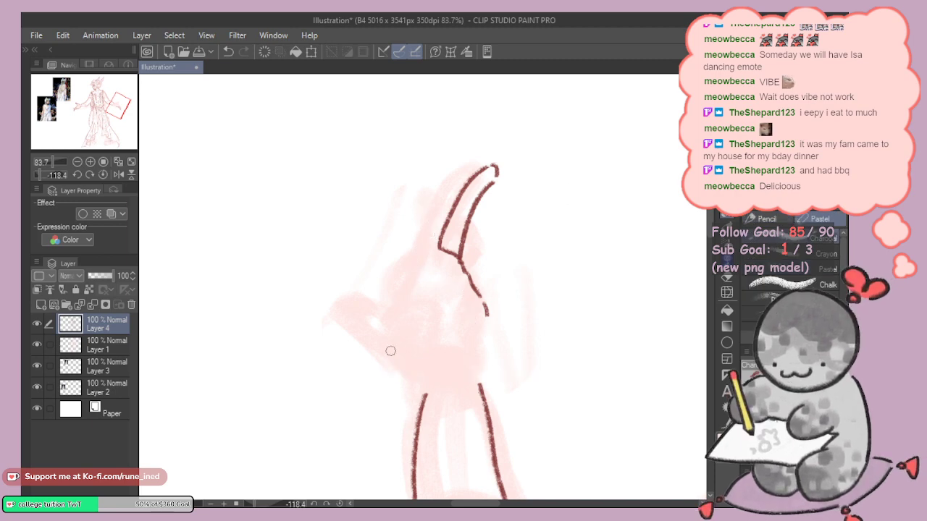
Step: Continue the palm's outer edge with broken strokes, curving it inward to meet the forearm line at the wrist
left_click_drag(490, 320, 477, 385)
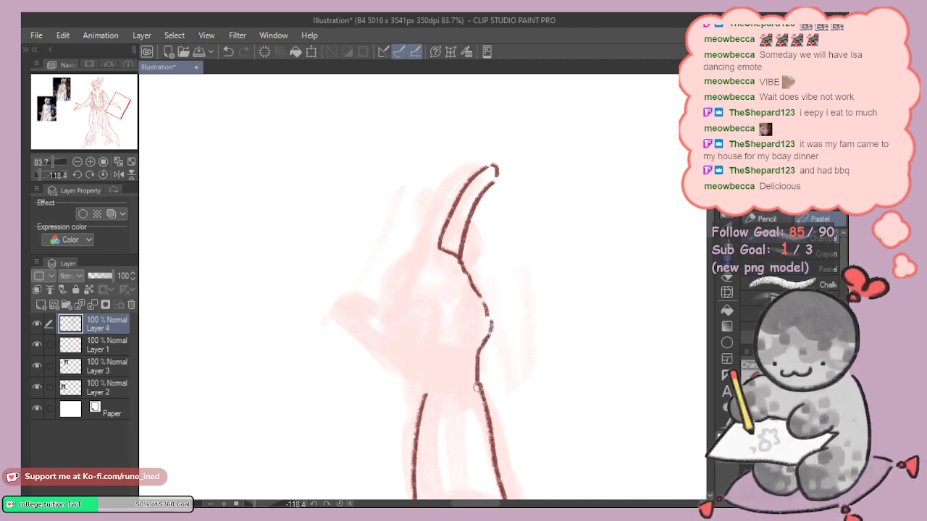
key("ctrl+z")
mouse_move(481, 348)
left_mouse_down()
mouse_move(478, 381)
mouse_move(487, 314)
mouse_move(480, 321)
mouse_move(478, 312)
mouse_move(482, 329)
left_mouse_up()
key("ctrl+z")
key("e")
key("p")
key("ctrl+z")
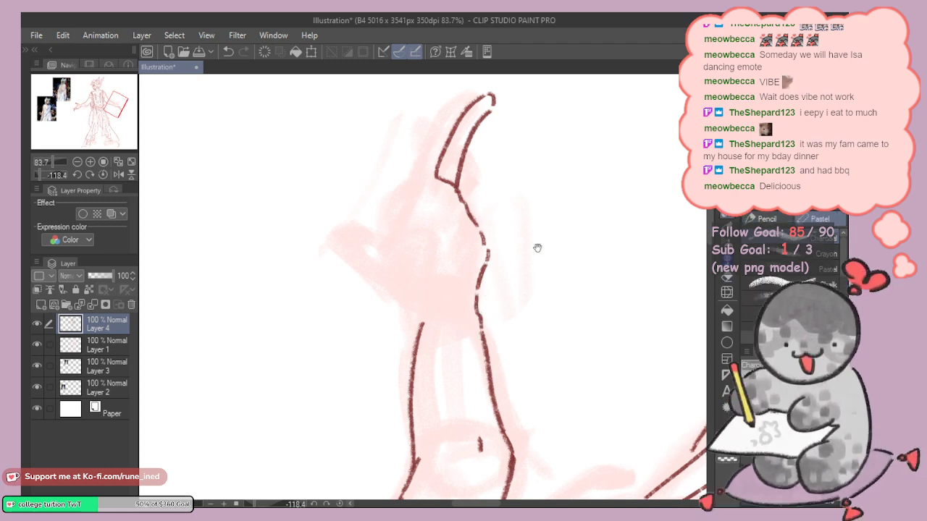
Step: Draw the thumb's contour and the palm edges joining it to the wrist and the extended finger
left_click_drag(486, 244, 501, 306)
left_click_drag(444, 244, 429, 285)
key("ctrl+z")
left_click_drag(492, 206, 511, 341)
left_click_drag(495, 300, 503, 316)
left_click_drag(346, 334, 406, 246)
key("ctrl+z")
key("ctrl+z")
key("ctrl+z")
key("ctrl+z")
Step: Add dark, pointed, curved claws to the tips of the thumb and the extended finger
mouse_move(373, 284)
left_mouse_down()
mouse_move(409, 237)
mouse_move(411, 293)
mouse_move(431, 312)
left_mouse_up()
key("ctrl+z")
left_click_drag(493, 240, 441, 228)
mouse_move(400, 248)
left_mouse_down()
mouse_move(410, 265)
mouse_move(396, 278)
mouse_move(413, 190)
mouse_move(459, 269)
mouse_move(453, 276)
left_mouse_up()
key("ctrl+z")
key("ctrl+z")
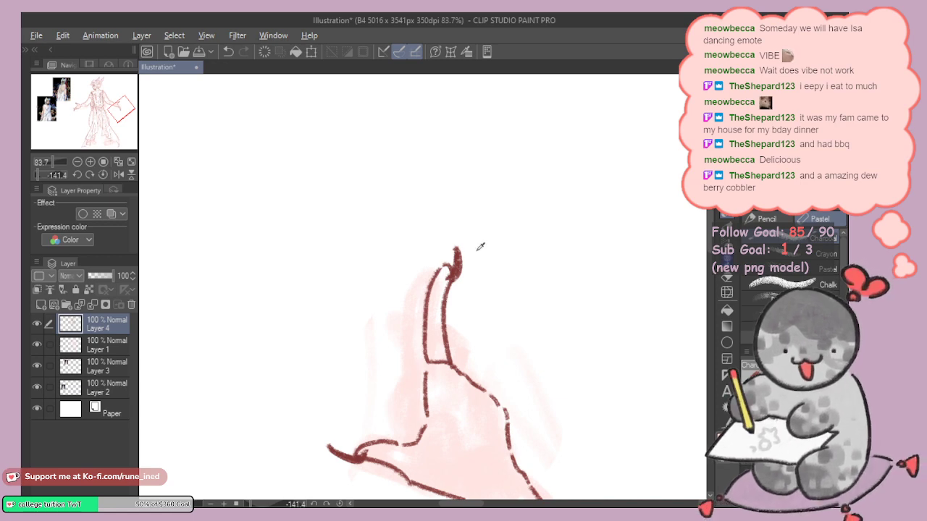
key("alt")
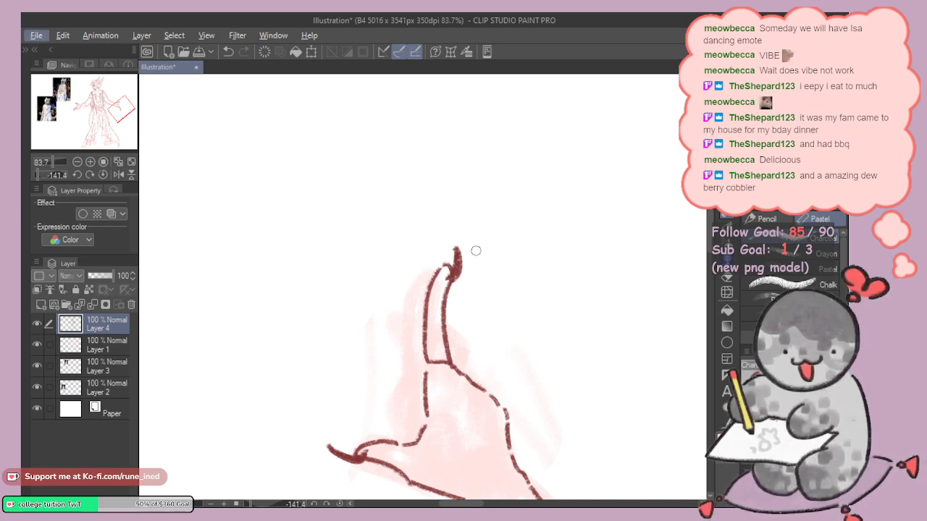
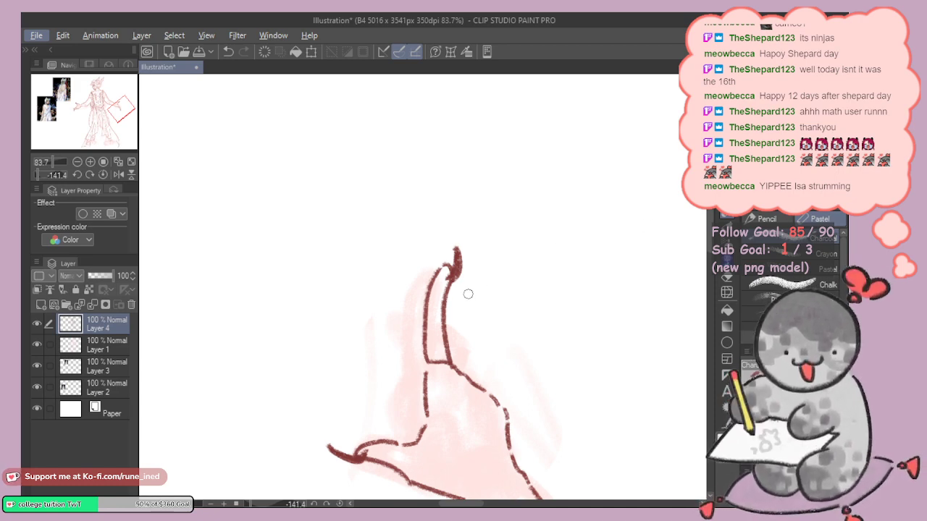
key("w")
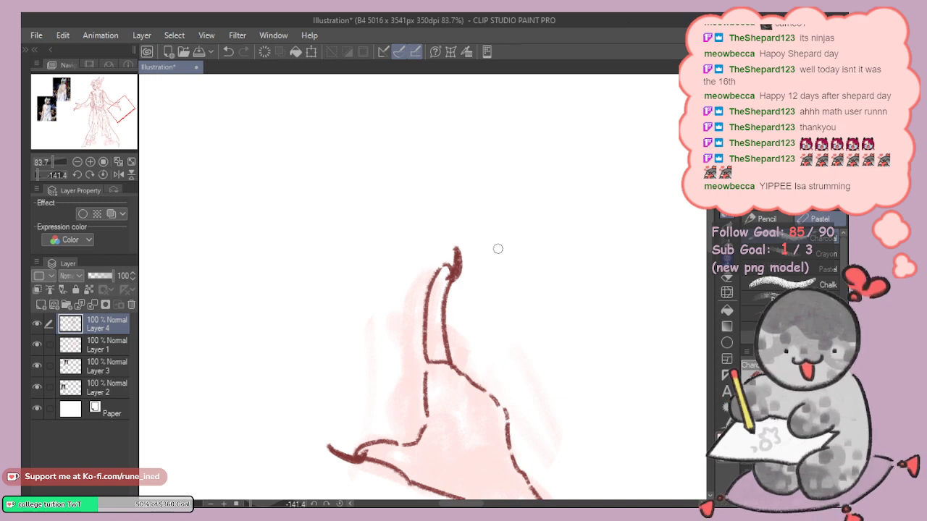
Step: Draw the bent knuckle of a second finger emerging behind the base of the extended finger
left_click_drag(538, 232, 546, 253)
left_click_drag(510, 292, 523, 213)
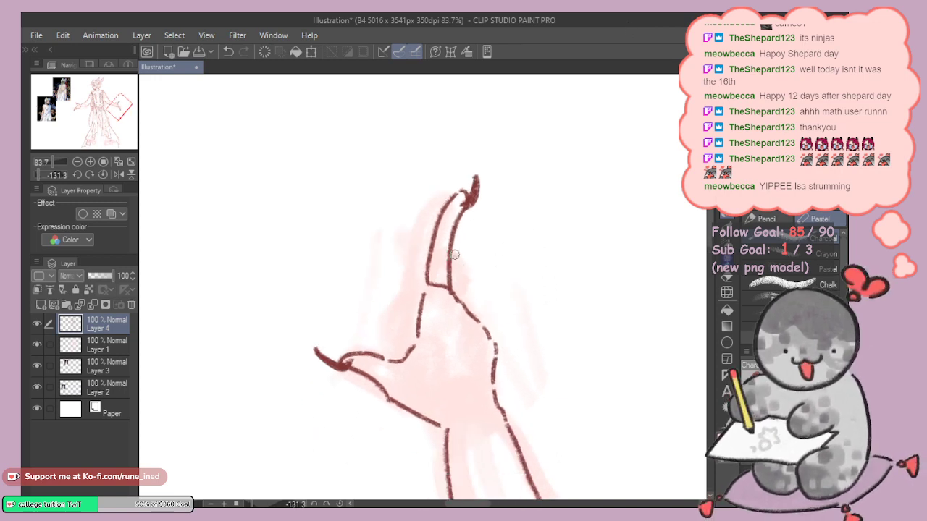
key("ctrl+z")
left_click_drag(454, 255, 477, 295)
key("ctrl+z")
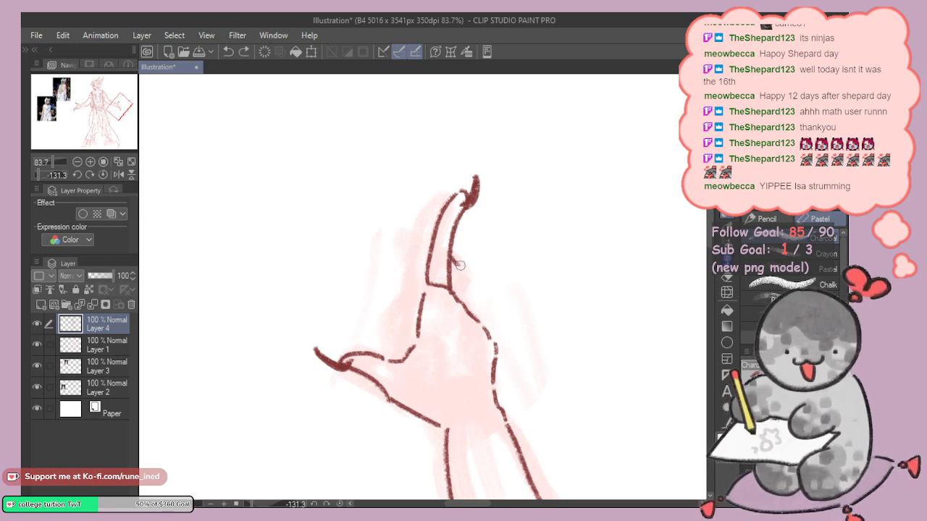
mouse_move(460, 266)
left_mouse_down()
mouse_move(471, 302)
mouse_move(455, 284)
left_mouse_up()
key("ctrl+z")
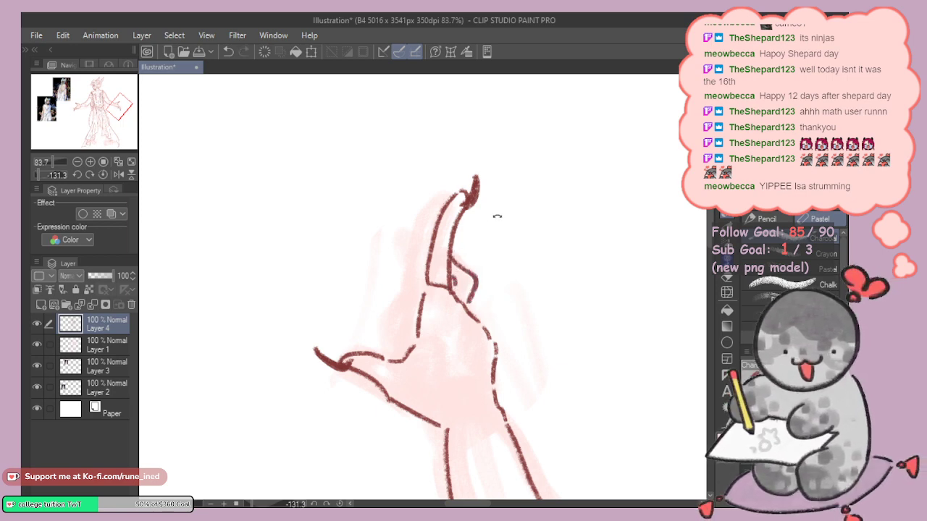
Step: Draw the bent finger's small rounded tip and pointed claw on the thumb side of the extended finger
mouse_move(430, 251)
left_mouse_down()
mouse_move(406, 252)
mouse_move(421, 269)
mouse_move(426, 259)
left_mouse_up()
key("ctrl+z")
key("ctrl+z")
mouse_move(502, 230)
left_mouse_down()
mouse_move(540, 329)
mouse_move(471, 325)
mouse_move(558, 228)
left_mouse_up()
left_click_drag(567, 275, 497, 270)
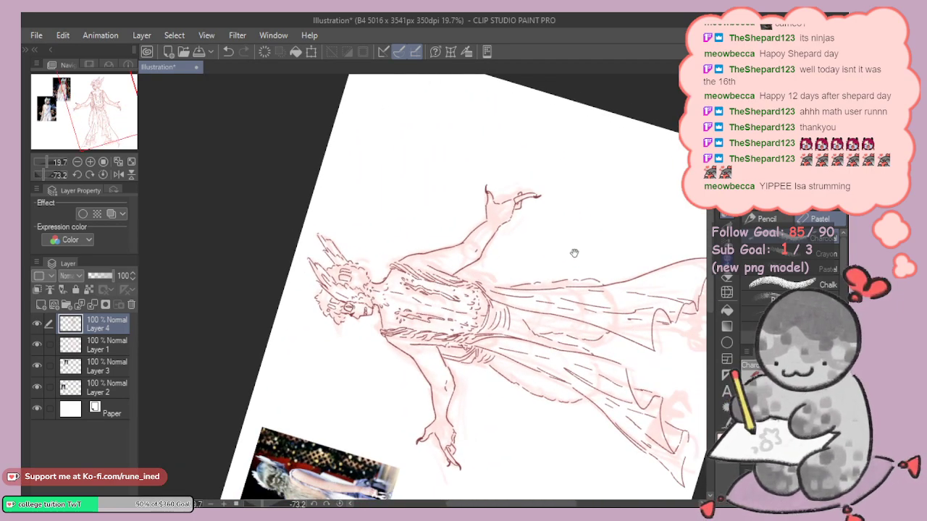
left_click_drag(574, 253, 445, 201)
scroll(463, 257, "up", 6)
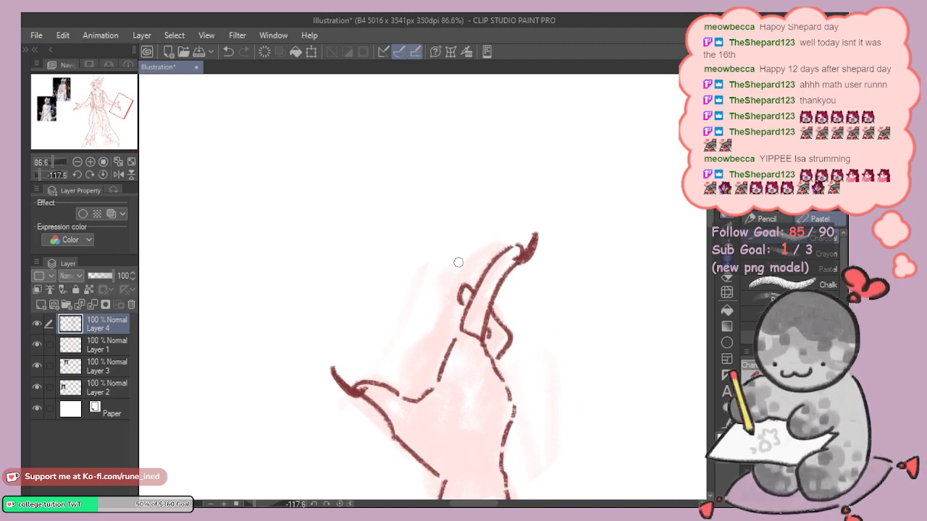
key("ctrl+z")
left_click_drag(457, 265, 474, 288)
key("ctrl+z")
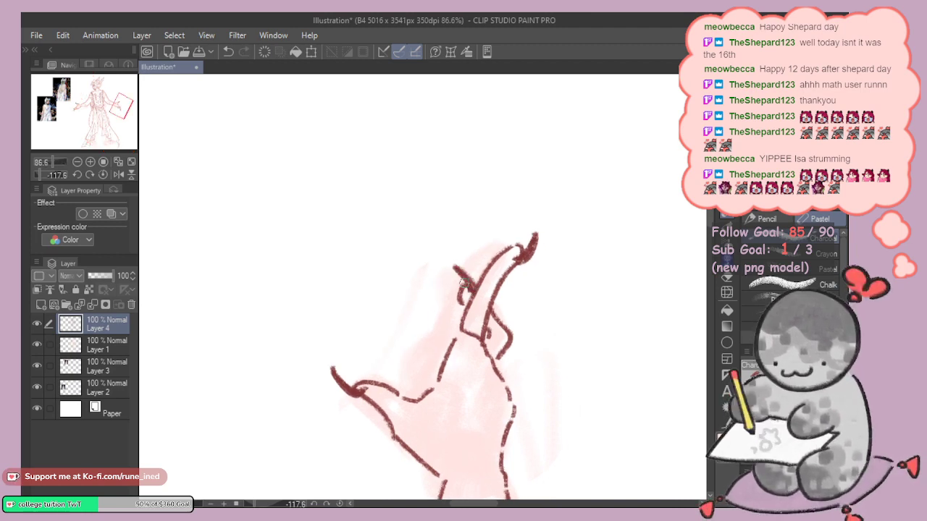
Step: Draw another curled finger's contour along the palm's outer edge below the bent knuckle with broken strokes
mouse_move(519, 325)
left_mouse_down()
mouse_move(459, 307)
mouse_move(462, 322)
mouse_move(455, 280)
mouse_move(455, 330)
left_mouse_up()
key("ctrl+z")
key("ctrl+z")
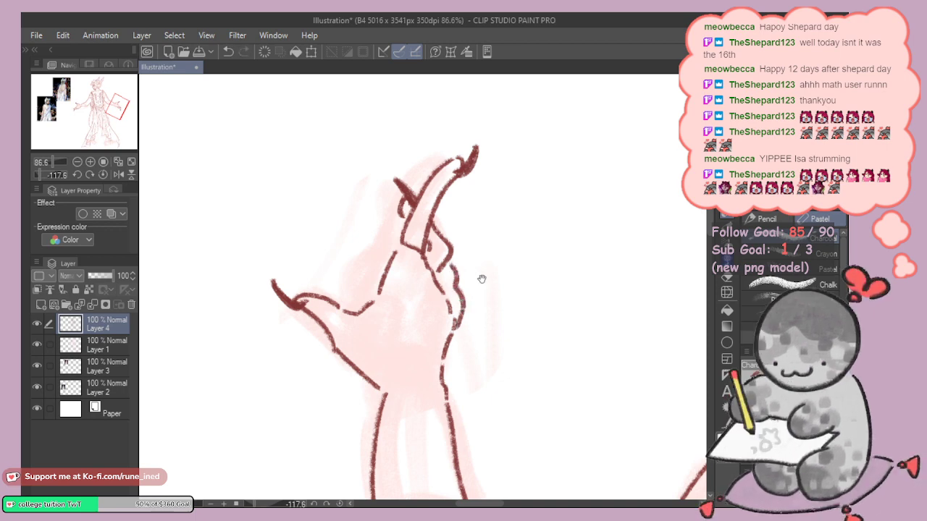
key("ctrl+z")
mouse_move(450, 267)
left_mouse_down()
mouse_move(459, 291)
mouse_move(455, 331)
left_mouse_up()
left_click_drag(510, 293, 521, 366)
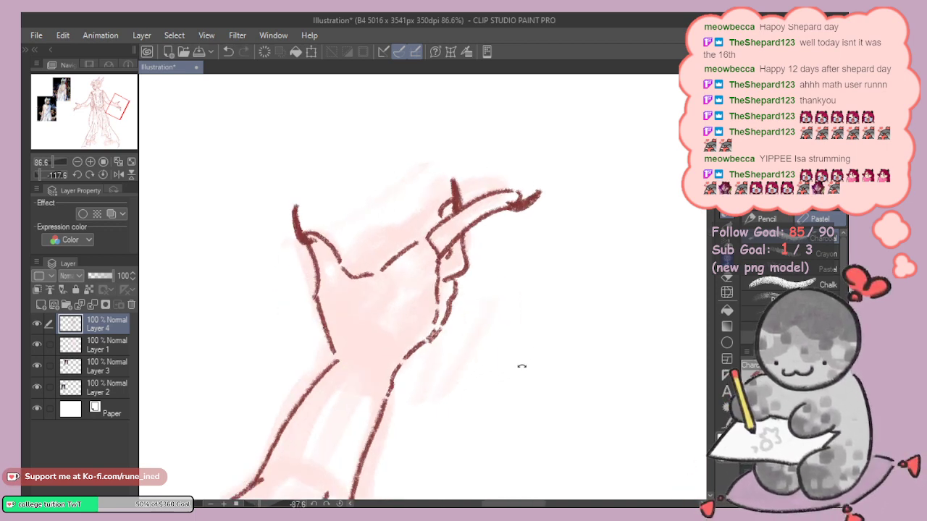
Step: Draw the second leg's inner lower-leg contour descending from the skirt's raised hem to the foot
scroll(522, 362, "down", 8)
left_click_drag(524, 311, 416, 398)
left_click_drag(469, 400, 470, 319)
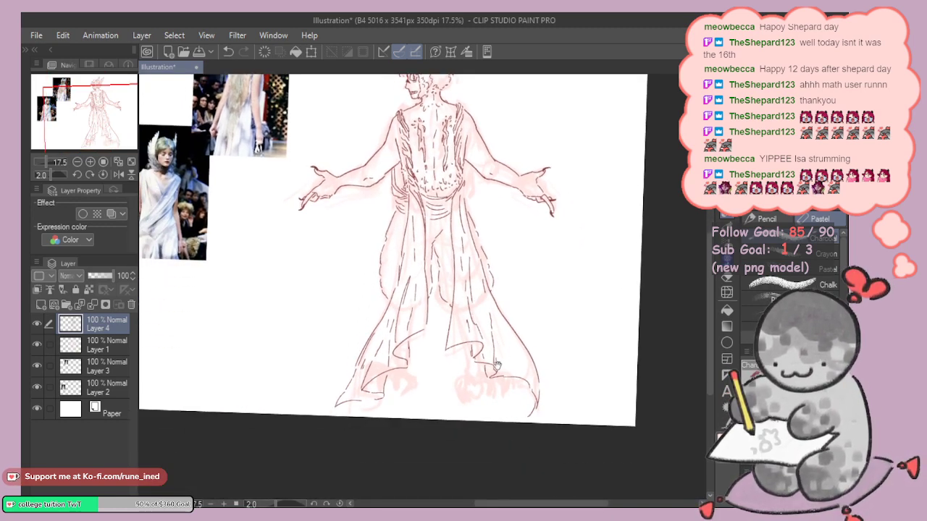
scroll(449, 376, "up", 3)
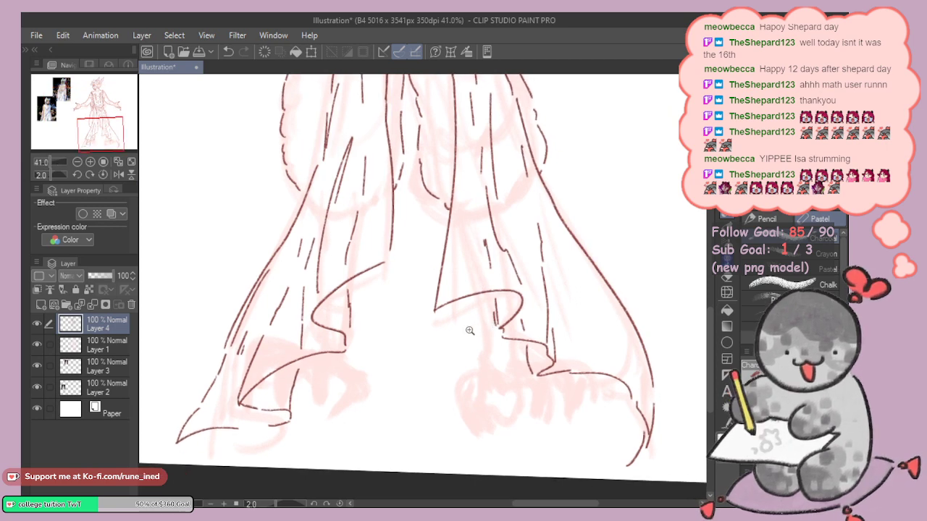
mouse_move(470, 330)
left_mouse_down()
mouse_move(491, 321)
mouse_move(491, 377)
left_mouse_up()
key("ctrl+z")
mouse_move(475, 286)
left_mouse_down()
mouse_move(490, 371)
mouse_move(479, 227)
mouse_move(493, 361)
left_mouse_up()
key("ctrl+z")
key("ctrl+z")
left_click_drag(525, 260, 491, 266, "ctrl")
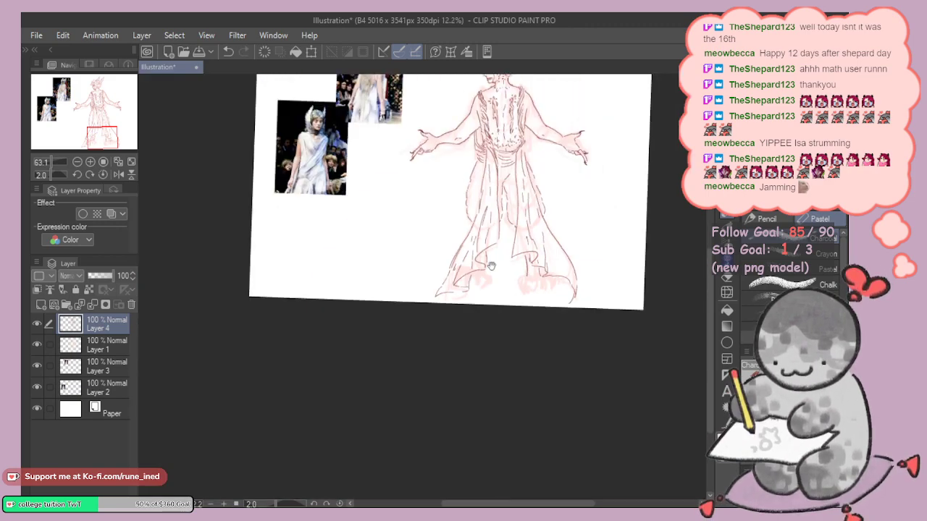
scroll(504, 354, "up", 5)
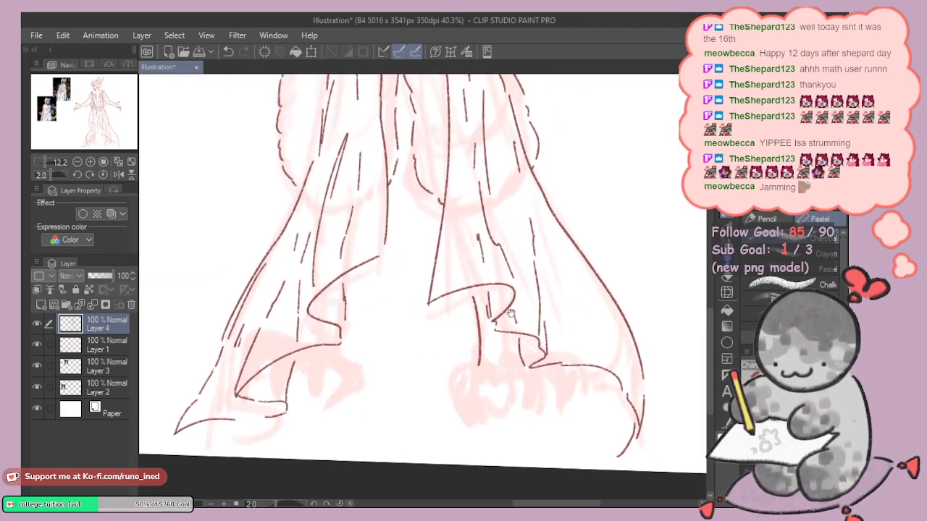
Step: Outline the foot's large inner claw with a sweeping outer curve, a pointed tip and a shorter inner edge
mouse_move(467, 253)
left_mouse_down()
mouse_move(473, 379)
mouse_move(466, 273)
mouse_move(456, 277)
mouse_move(456, 346)
mouse_move(489, 378)
left_mouse_up()
key("ctrl+z")
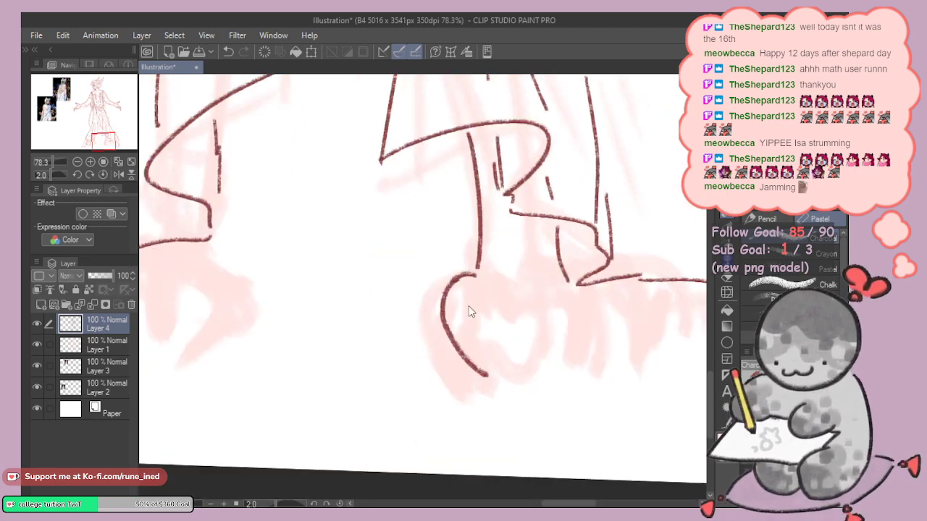
key("ctrl+z")
mouse_move(477, 273)
left_mouse_down()
mouse_move(436, 291)
mouse_move(458, 357)
mouse_move(431, 296)
mouse_move(490, 386)
left_mouse_up()
key("ctrl+z")
left_click_drag(485, 307, 478, 362)
key("ctrl+z")
key("ctrl+z")
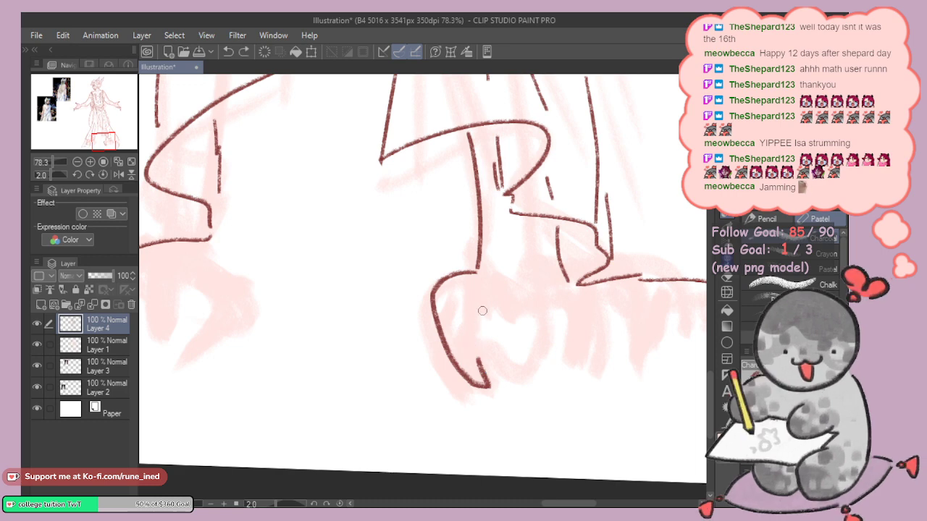
left_click_drag(485, 307, 476, 356)
key("ctrl+z")
Step: Try to draw the foot's arched underside, outer claw, small middle claw and the lower leg's back edge
mouse_move(473, 308)
left_mouse_down()
mouse_move(479, 364)
mouse_move(513, 304)
mouse_move(579, 360)
left_mouse_up()
left_click_drag(567, 295, 541, 335)
mouse_move(496, 258)
left_mouse_down()
mouse_move(507, 291)
mouse_move(528, 293)
left_mouse_up()
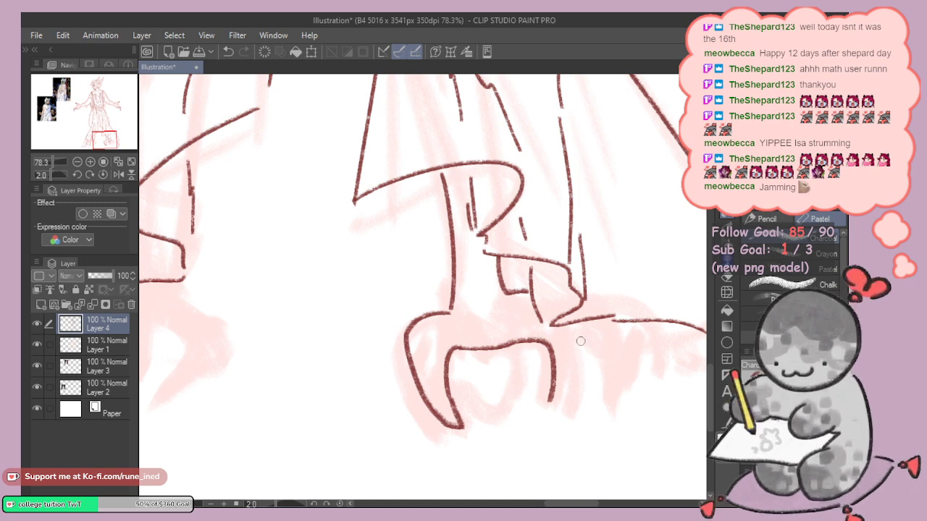
mouse_move(574, 327)
left_mouse_down()
mouse_move(551, 382)
mouse_move(574, 351)
mouse_move(549, 399)
left_mouse_up()
key("ctrl+z")
left_click_drag(501, 351, 519, 362)
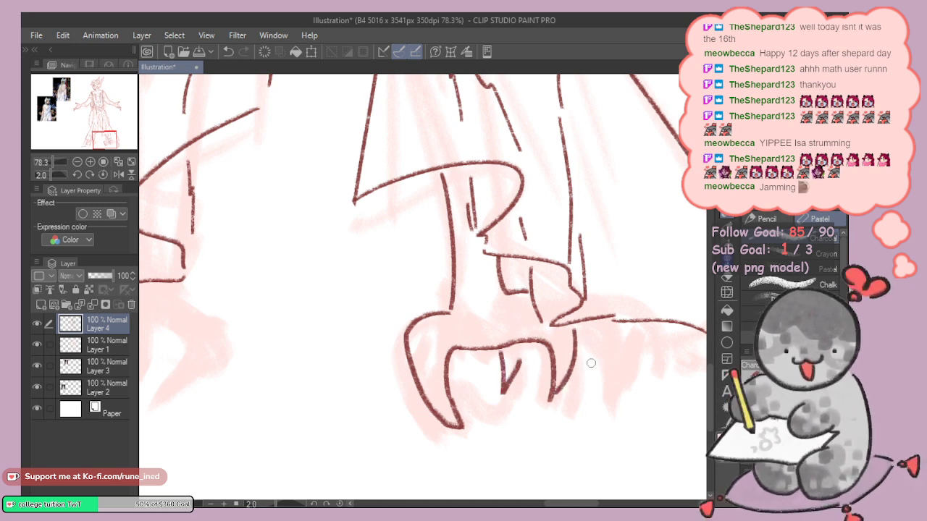
key("ctrl+z")
key("ctrl+z")
key("ctrl+z")
key("ctrl+z")
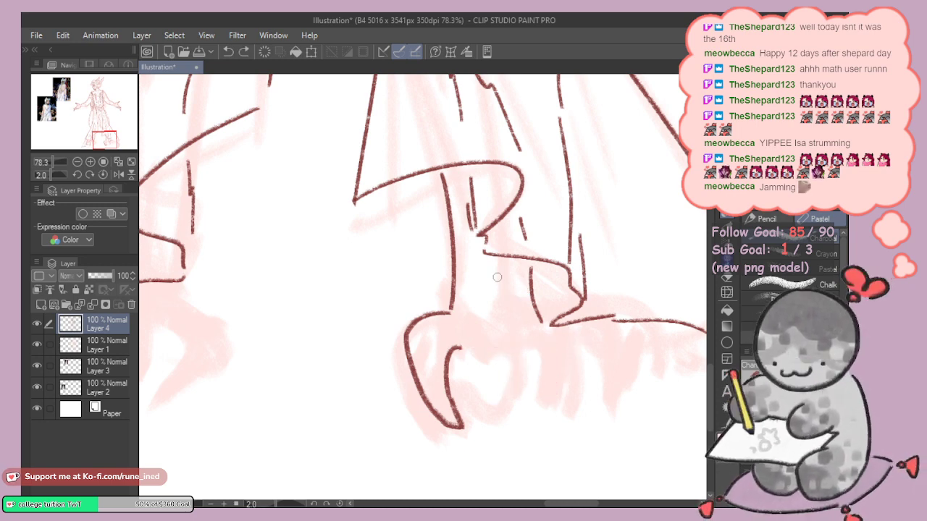
Step: Draw the lower leg's short outer contour beneath the hem fold, curving outward into the foot
mouse_move(498, 260)
left_mouse_down()
mouse_move(511, 291)
mouse_move(521, 286)
left_mouse_up()
key("ctrl+z")
mouse_move(504, 262)
left_mouse_down()
mouse_move(511, 293)
mouse_move(524, 298)
left_mouse_up()
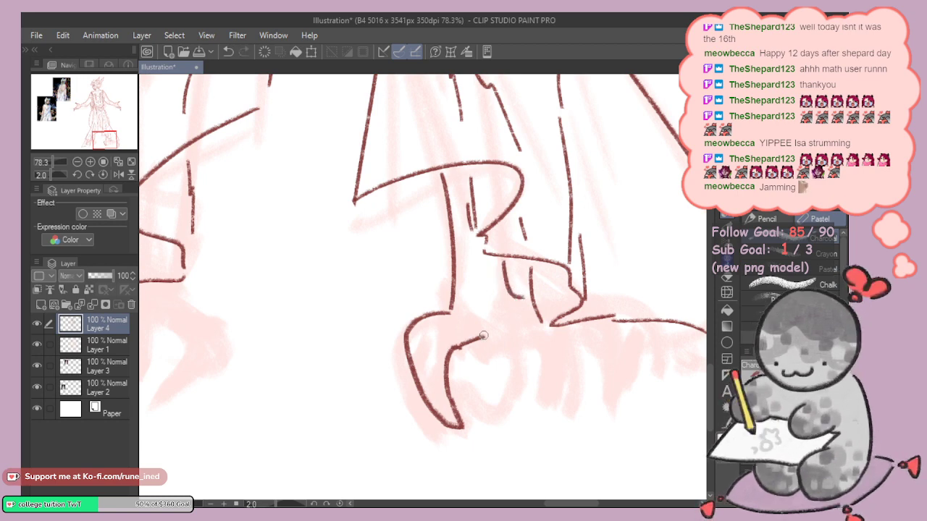
Step: Try to draw the second foot's arched underside flowing from the inner claw into a curved outer claw
key("e")
key("p")
mouse_move(446, 357)
left_mouse_down()
mouse_move(552, 338)
mouse_move(560, 394)
left_mouse_up()
mouse_move(580, 328)
left_mouse_down()
mouse_move(588, 381)
mouse_move(572, 390)
left_mouse_up()
key("ctrl+z")
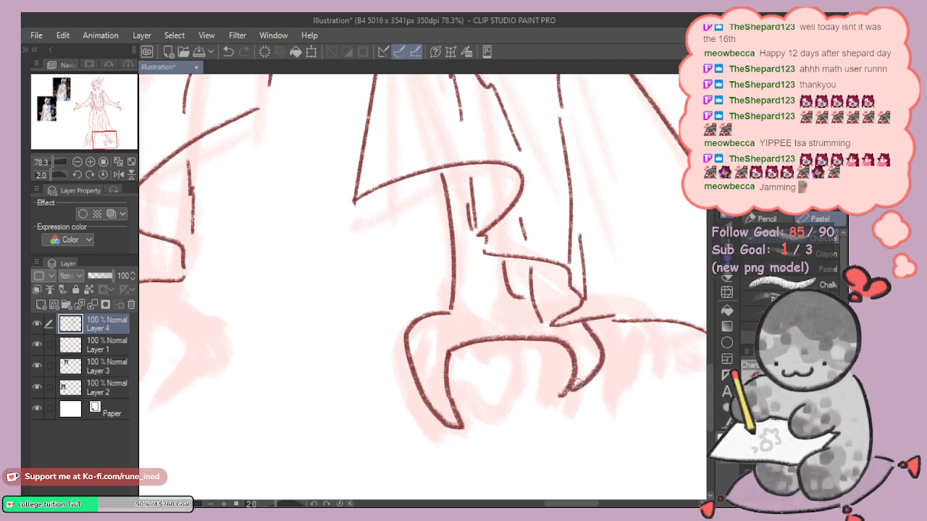
key("ctrl+z")
key("ctrl+z")
mouse_move(452, 352)
left_mouse_down()
mouse_move(584, 357)
mouse_move(578, 400)
left_mouse_up()
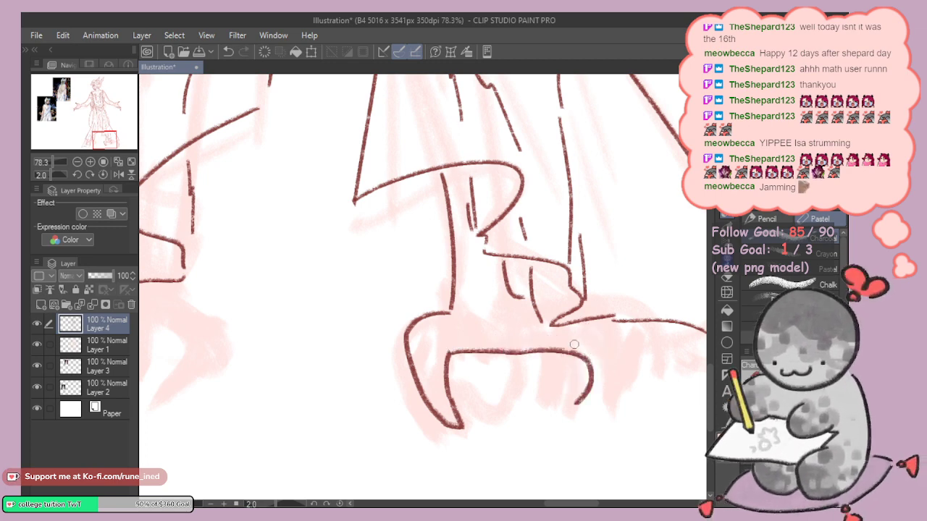
key("ctrl+z")
key("ctrl+z")
Step: Try a middle claw stroke, erase the inner claw's outline, and try a new line for the foot
mouse_move(536, 353)
left_mouse_down()
mouse_move(521, 409)
mouse_move(498, 387)
left_mouse_up()
key("e")
left_click_drag(497, 426, 522, 398)
mouse_move(485, 362)
left_mouse_down()
mouse_move(484, 385)
mouse_move(436, 415)
mouse_move(446, 336)
mouse_move(473, 329)
mouse_move(515, 389)
left_mouse_up()
key("p")
left_click_drag(600, 336, 564, 329)
left_click_drag(596, 254, 579, 223)
mouse_move(561, 267)
left_mouse_down()
mouse_move(538, 304)
mouse_move(558, 312)
left_mouse_up()
mouse_move(511, 350)
left_mouse_down()
mouse_move(482, 325)
mouse_move(528, 320)
mouse_move(461, 320)
mouse_move(516, 420)
left_mouse_up()
key("ctrl+z")
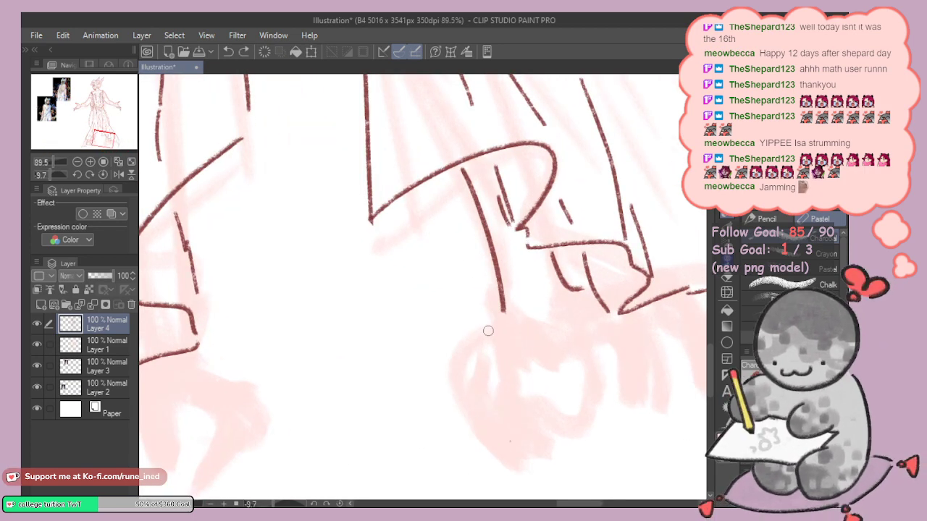
Step: Redraw the foot's inner claw with an angular outer edge, a pointed tip and an arched underside
mouse_move(503, 316)
left_mouse_down()
mouse_move(483, 403)
mouse_move(536, 438)
mouse_move(491, 361)
left_mouse_up()
mouse_move(491, 362)
left_mouse_down()
mouse_move(523, 346)
mouse_move(624, 330)
mouse_move(633, 415)
left_mouse_up()
left_click_drag(603, 364, 543, 379)
left_click_drag(531, 300, 495, 291)
Step: Draw the foot's pointed outer claw, a narrower middle claw and a small rear claw beneath the hem
mouse_move(559, 310)
left_mouse_down()
mouse_move(561, 357)
mouse_move(543, 420)
left_mouse_up()
key("ctrl+z")
left_click_drag(583, 300, 568, 378)
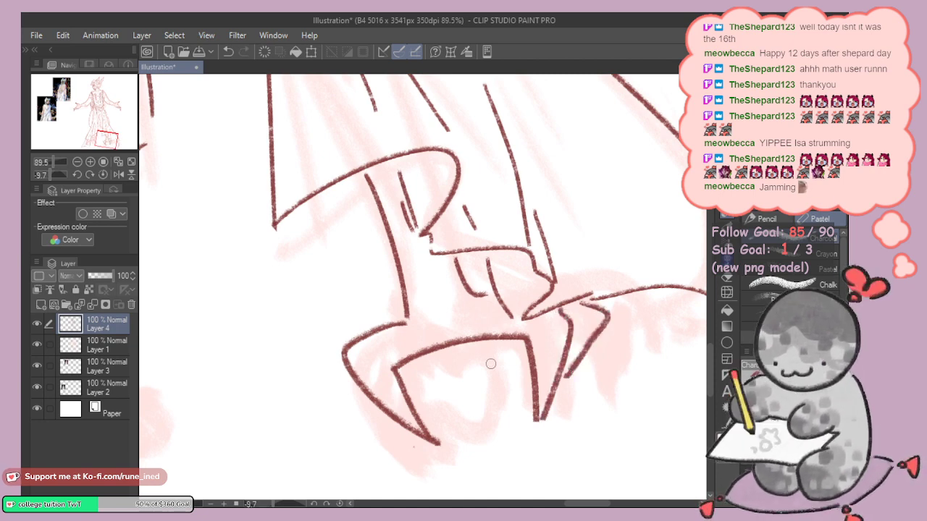
key("ctrl+z")
left_click_drag(478, 341, 519, 341)
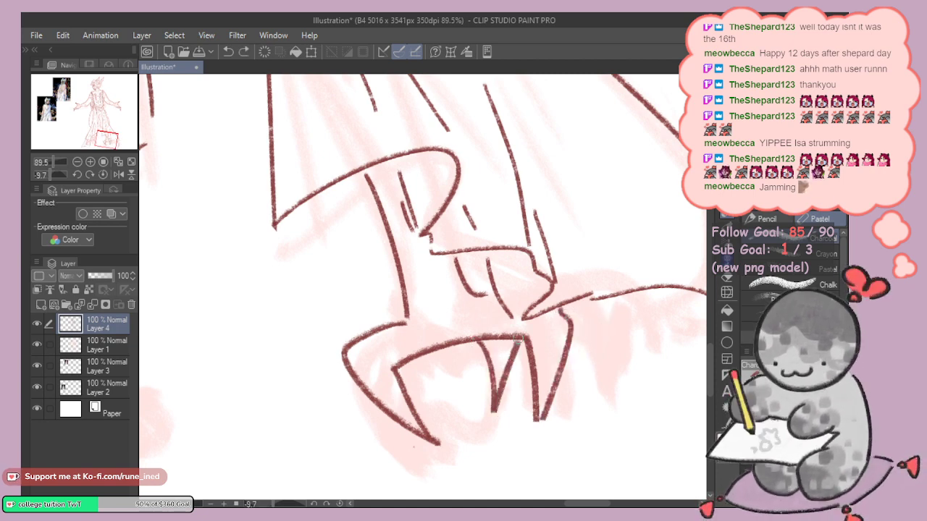
mouse_move(564, 310)
left_mouse_down()
mouse_move(603, 358)
mouse_move(591, 391)
left_mouse_up()
key("ctrl+z")
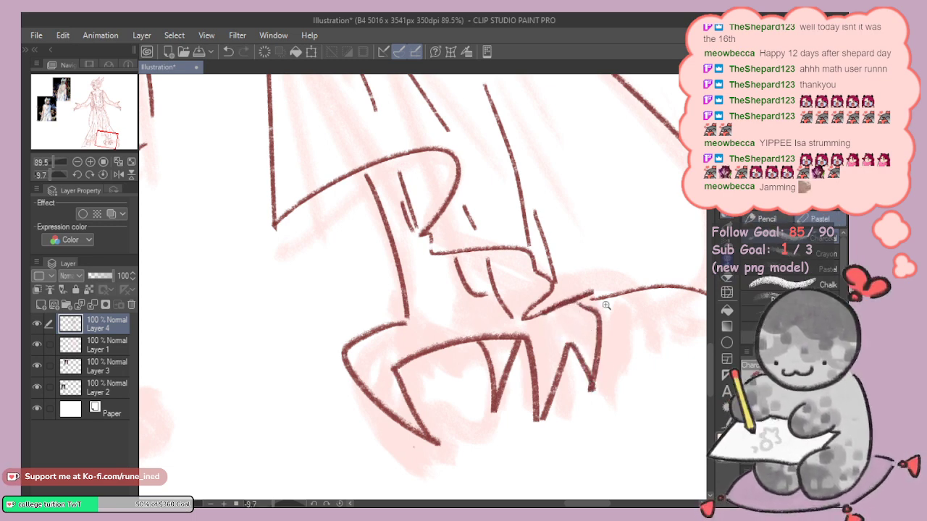
Step: Erase the underside line above the middle claw and redraw it curving down into the claw
scroll(606, 307, "down", 6)
left_click_drag(606, 306, 579, 293)
scroll(567, 337, "up", 6)
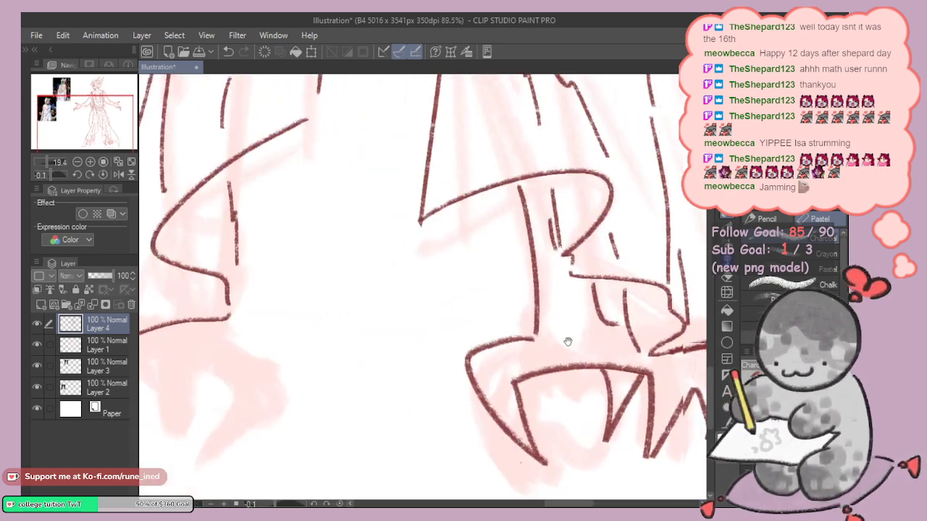
left_click_drag(567, 341, 555, 329)
key("e")
left_click_drag(600, 354, 633, 359)
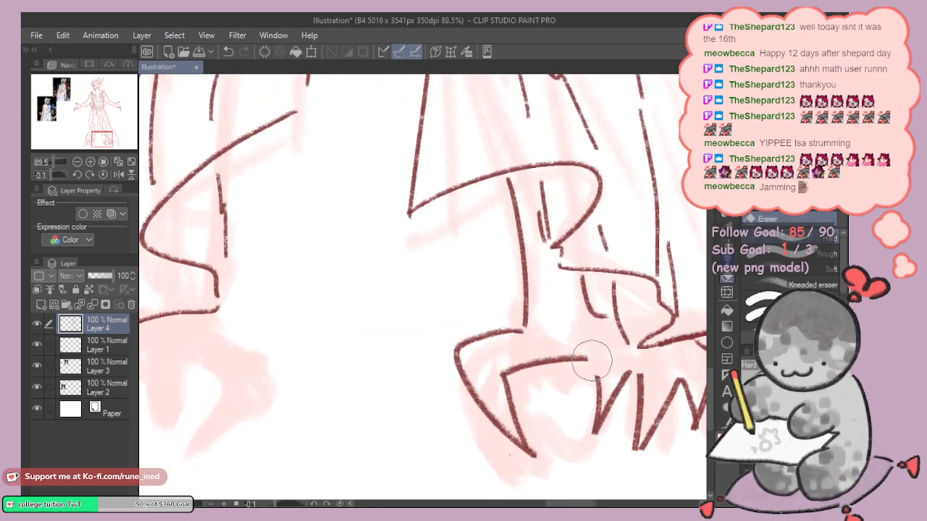
key("p")
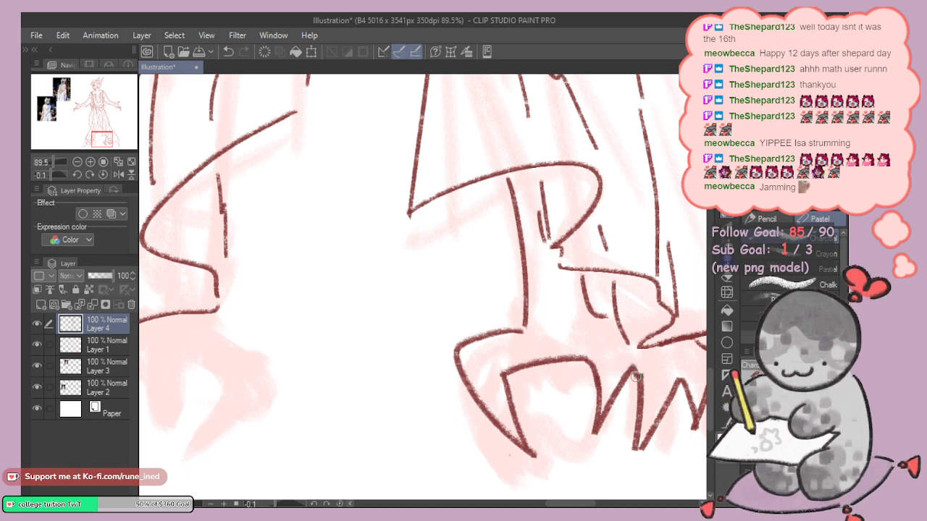
Step: Undo the second foot's claw linework and the lower-leg lines above it
scroll(624, 371, "down", 10)
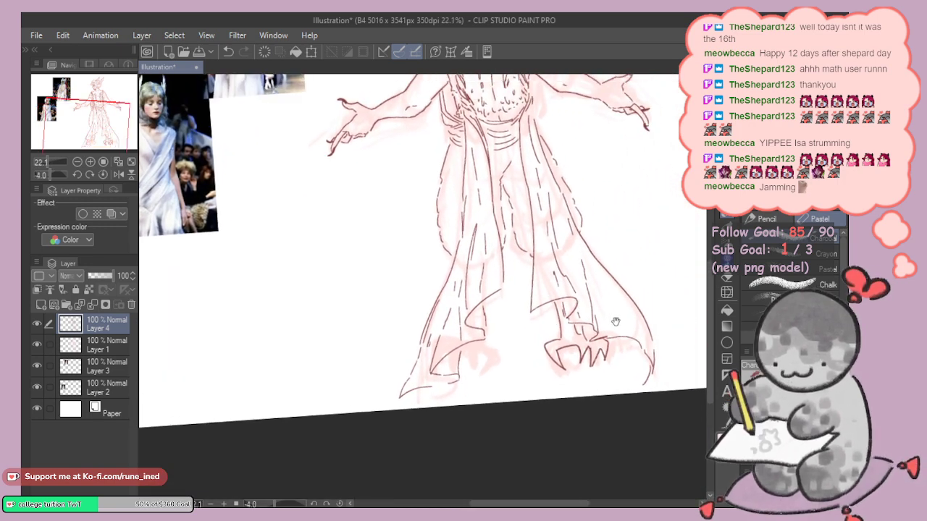
key("ctrl+z")
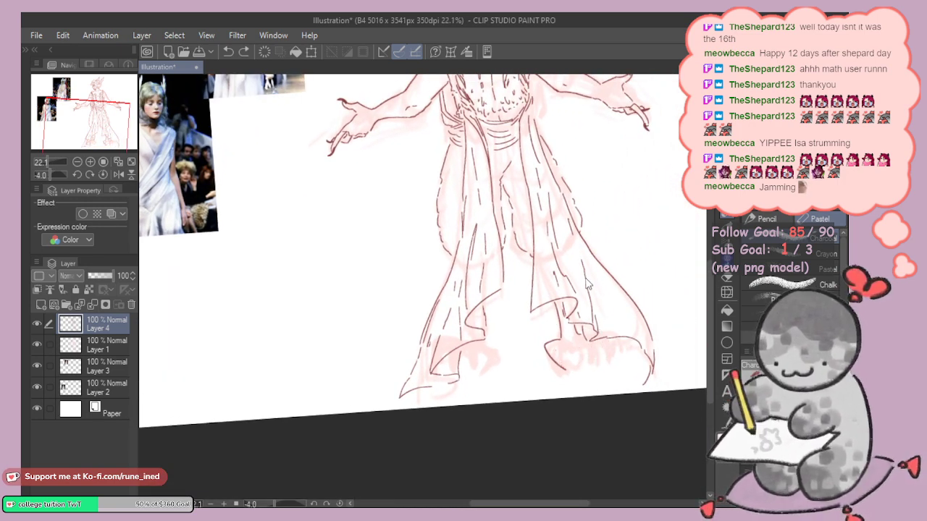
key("ctrl+z")
key("ctrl+y")
key("ctrl+z")
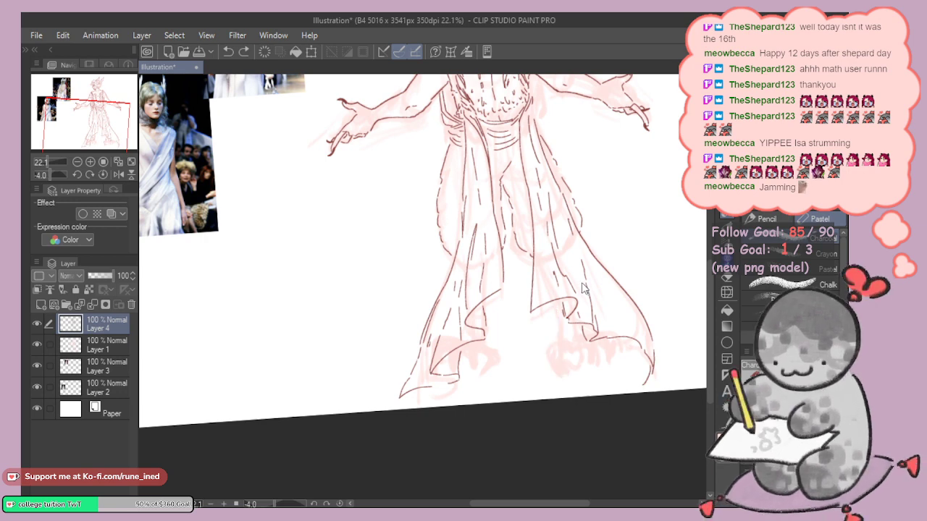
Step: Try to redraw the second leg's lower contour in two short strokes beneath the raised hem
scroll(544, 312, "up", 4)
mouse_move(544, 313)
left_mouse_down()
mouse_move(525, 352)
mouse_move(527, 301)
mouse_move(503, 316)
left_mouse_up()
key("ctrl+z")
left_click_drag(492, 255, 510, 335)
mouse_move(510, 353)
left_mouse_down()
mouse_move(512, 400)
mouse_move(528, 427)
left_mouse_up()
key("ctrl+z")
key("ctrl+z")
key("ctrl+z")
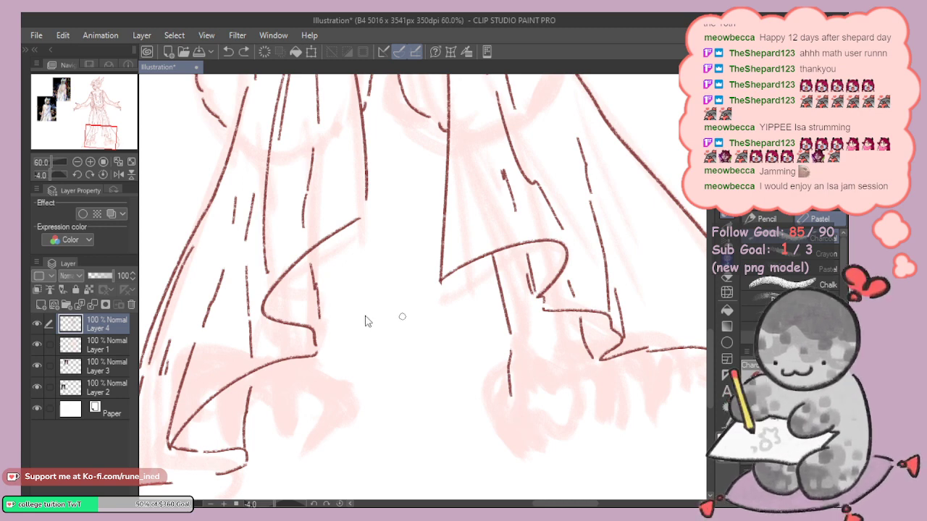
Step: On Layer 1, lighten the rough sketch of the second foot with the Kneaded eraser
left_click(106, 350)
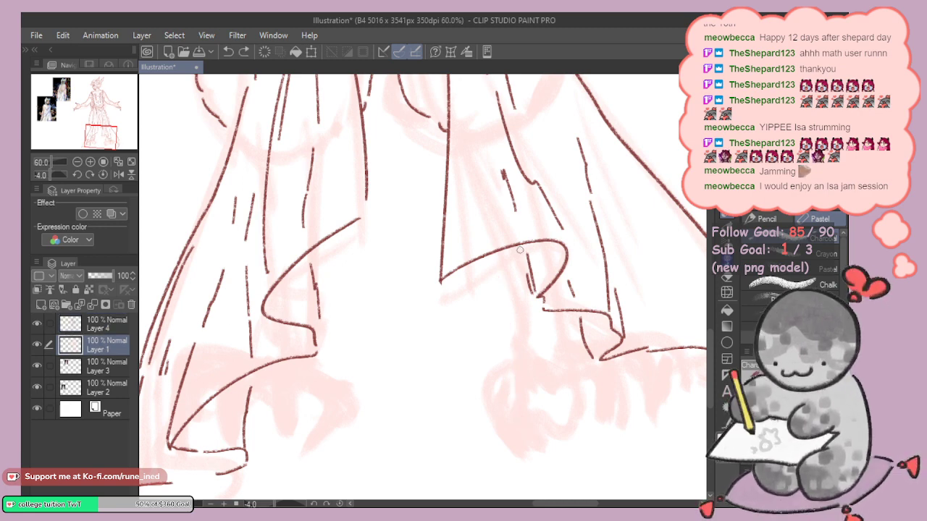
left_click(769, 219)
left_click_drag(524, 310, 475, 275)
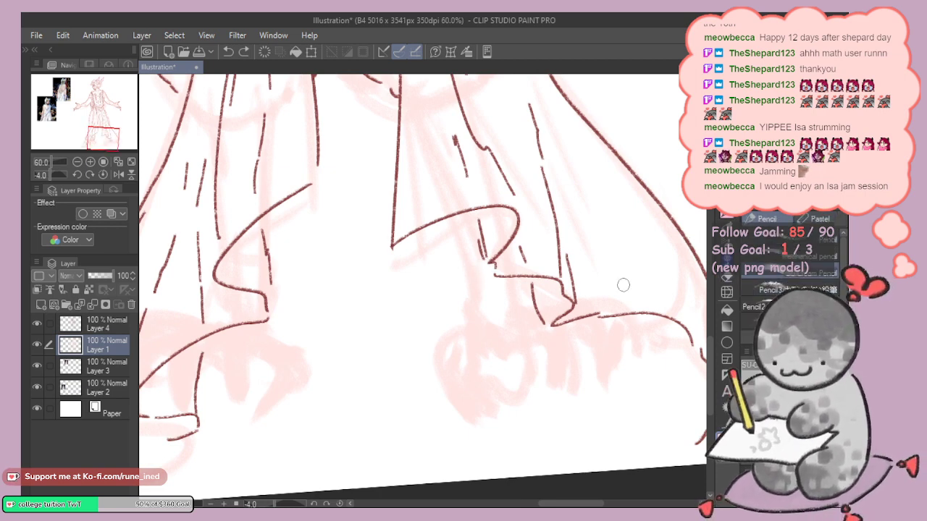
key("e")
scroll(452, 297, "up", 2)
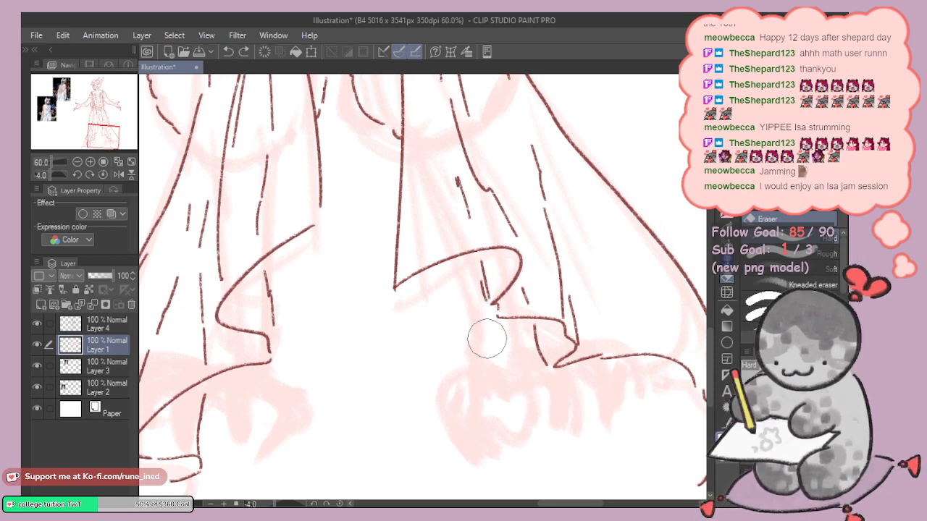
mouse_move(486, 335)
left_mouse_down()
mouse_move(472, 428)
mouse_move(562, 369)
mouse_move(600, 372)
left_mouse_up()
key("ctrl+z")
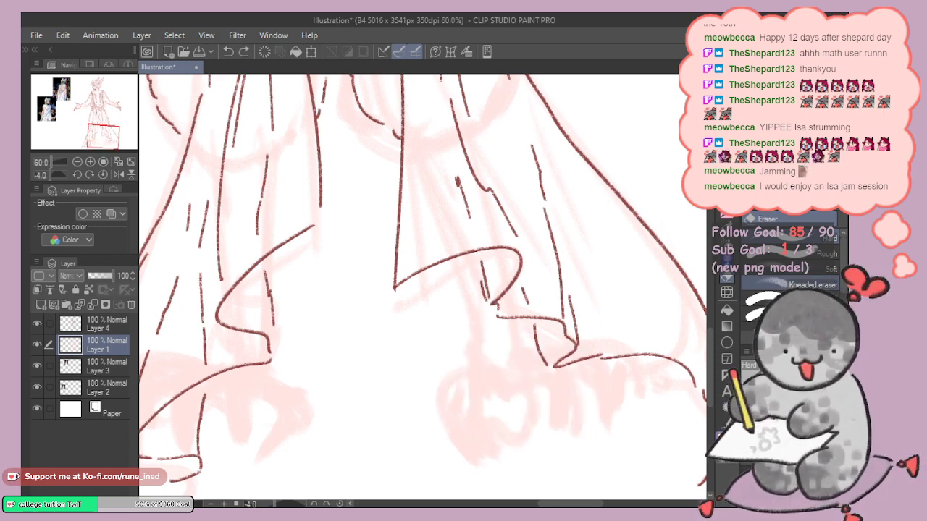
left_click(778, 284)
mouse_move(450, 335)
left_mouse_down()
mouse_move(521, 449)
mouse_move(461, 293)
mouse_move(516, 350)
mouse_move(508, 385)
left_mouse_up()
left_click_drag(476, 311, 464, 275)
Step: Sketch a new rough guide for the second leg on Layer 1 with the pencil
key("p")
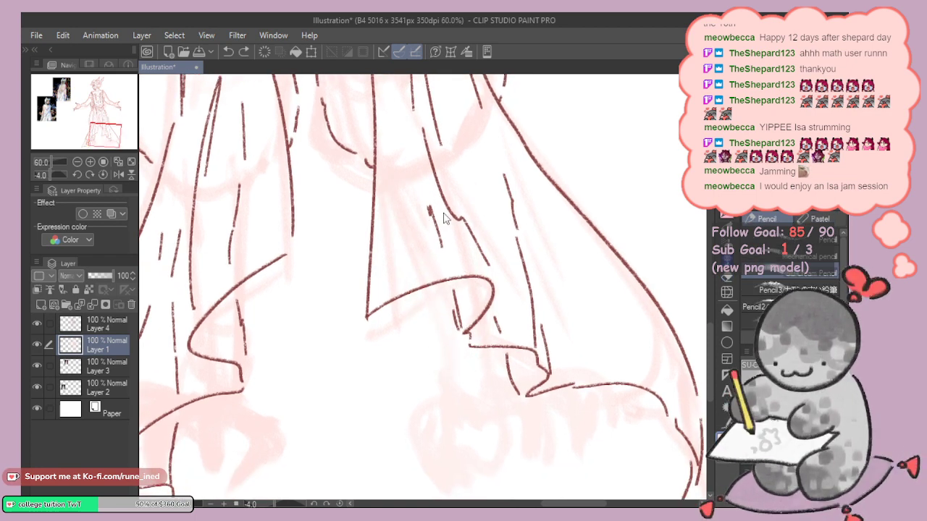
mouse_move(468, 155)
left_mouse_down()
mouse_move(478, 388)
mouse_move(426, 372)
mouse_move(419, 349)
left_mouse_up()
left_click_drag(367, 299, 494, 278)
scroll(493, 279, "down", 3)
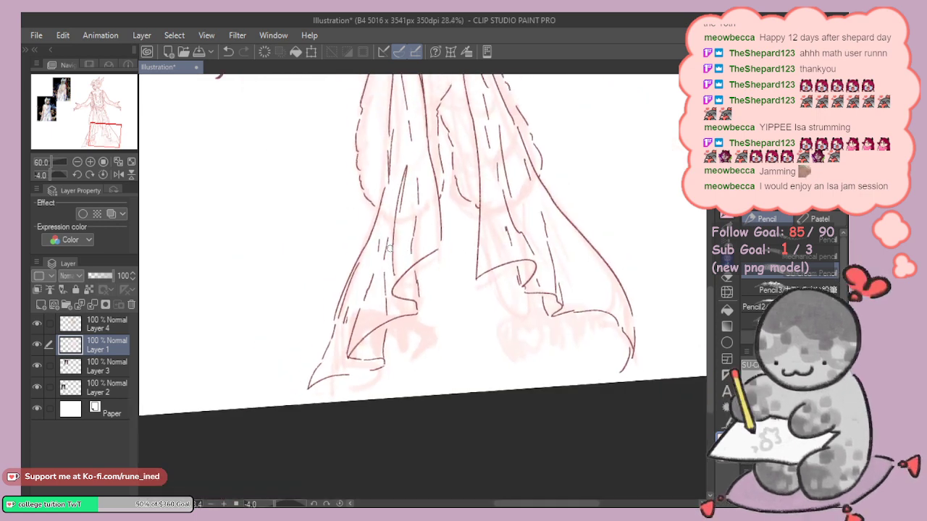
Step: Lighten the rough sketch of both legs and feet with the Kneaded eraser and begin resketching the first leg in pencil
key("e")
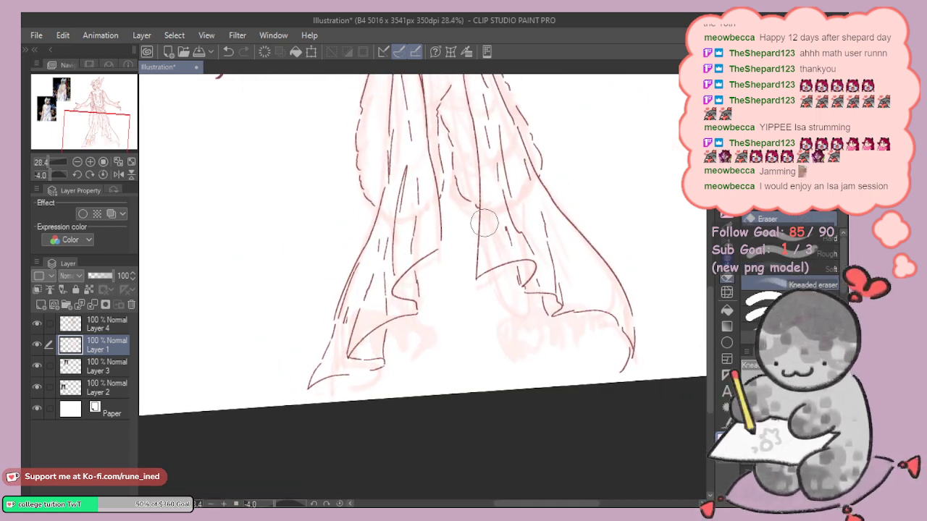
left_click_drag(433, 262, 432, 275)
key("p")
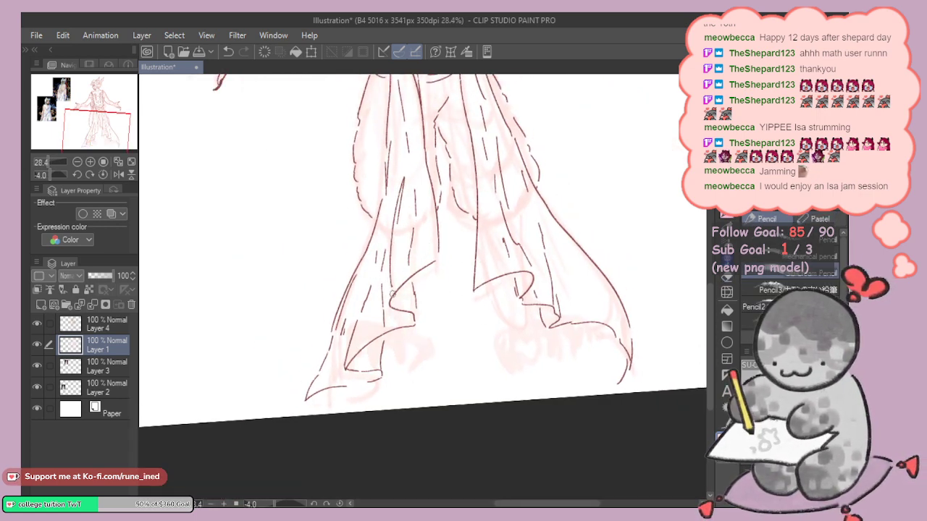
key("ctrl+z")
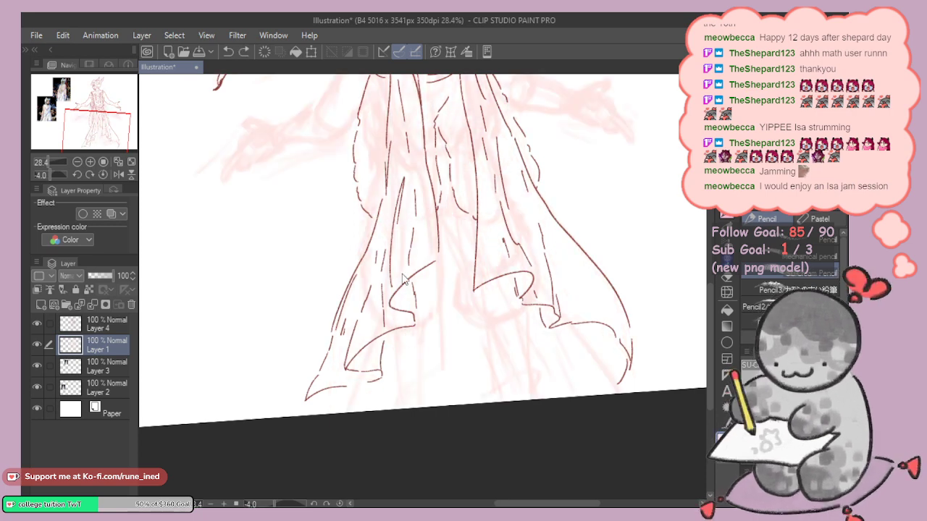
key("ctrl+y")
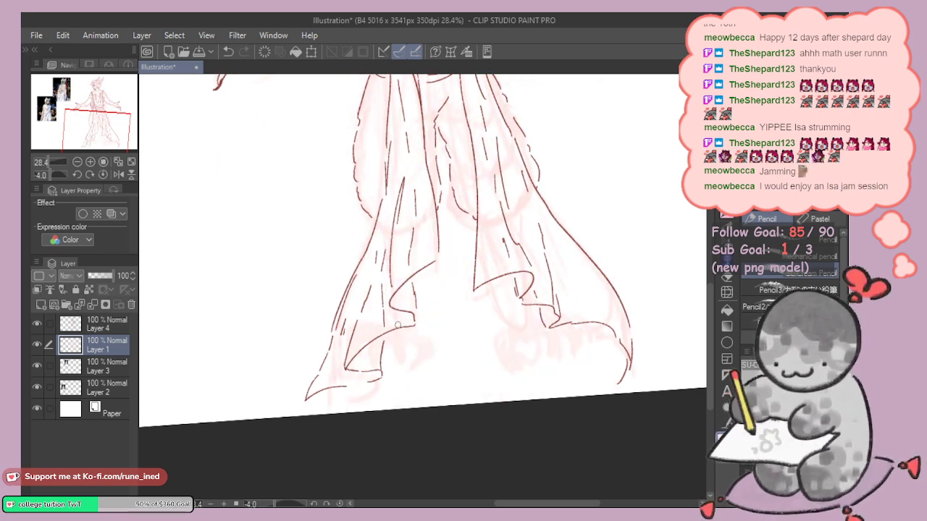
left_click_drag(426, 240, 420, 267)
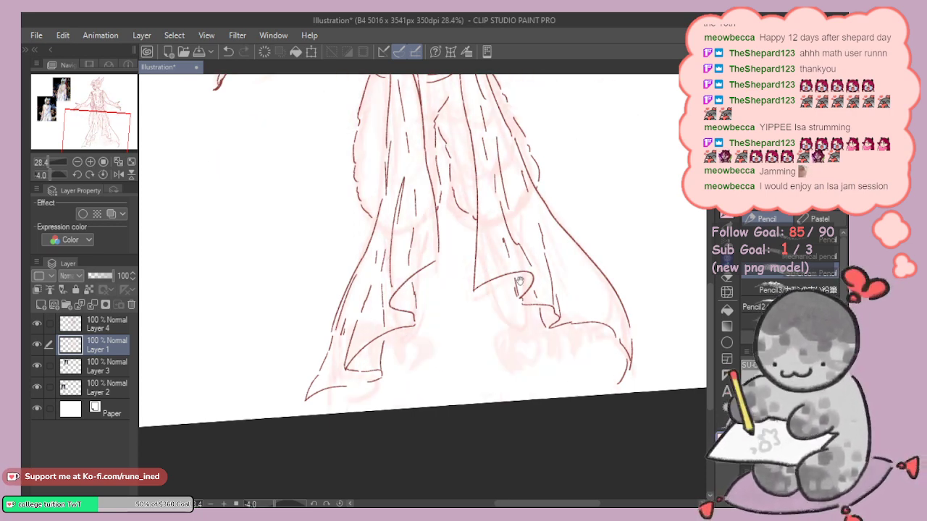
Step: Erase and redraw the dashed fold lines on the left skirt panel on Layer 1
left_click_drag(519, 282, 510, 289)
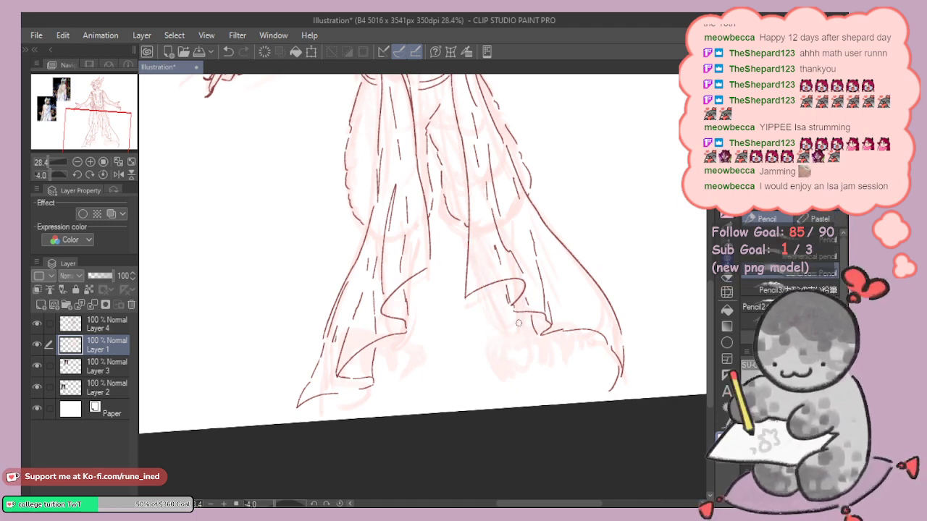
left_click_drag(514, 346, 505, 364)
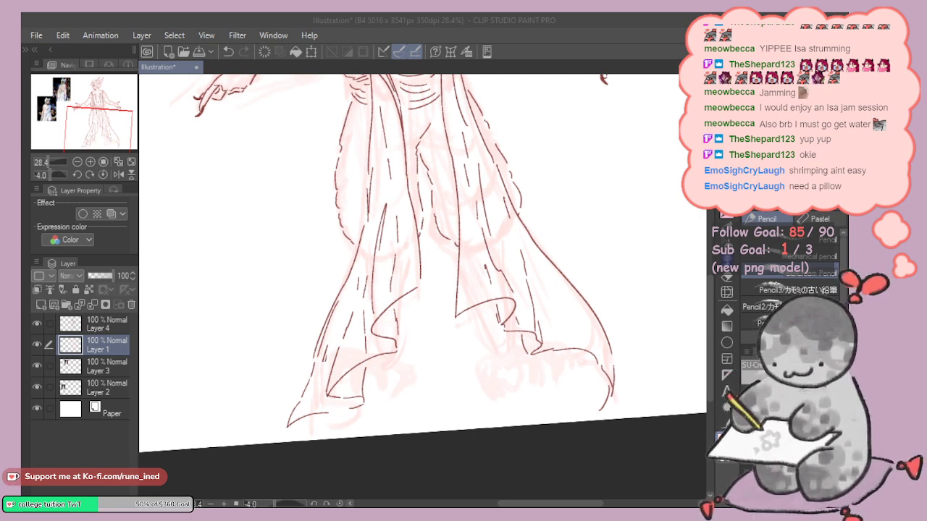
left_click_drag(504, 312, 479, 309)
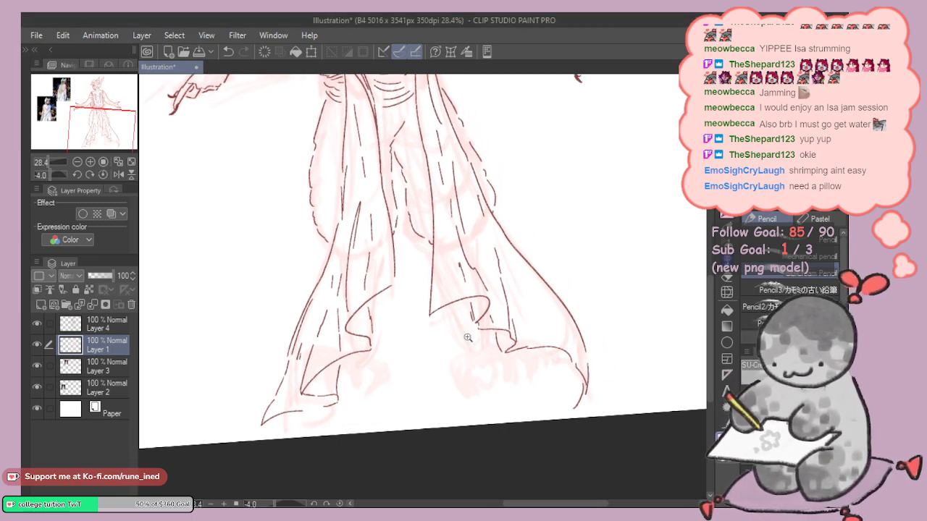
scroll(472, 335, "up", 2)
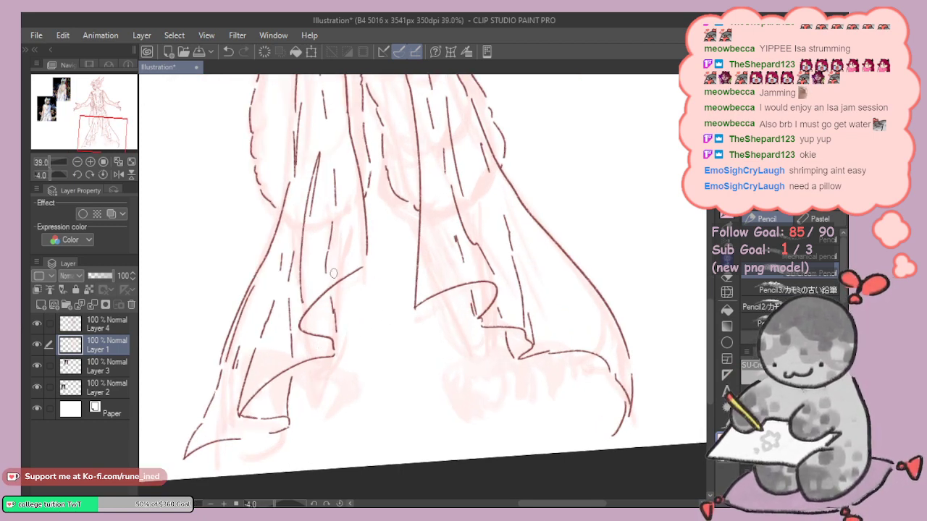
key("e")
mouse_move(330, 246)
left_mouse_down()
mouse_move(333, 272)
mouse_move(345, 264)
mouse_move(338, 367)
left_mouse_up()
key("p")
key("ctrl+z")
left_click_drag(333, 227, 330, 385)
left_click_drag(299, 287, 296, 352)
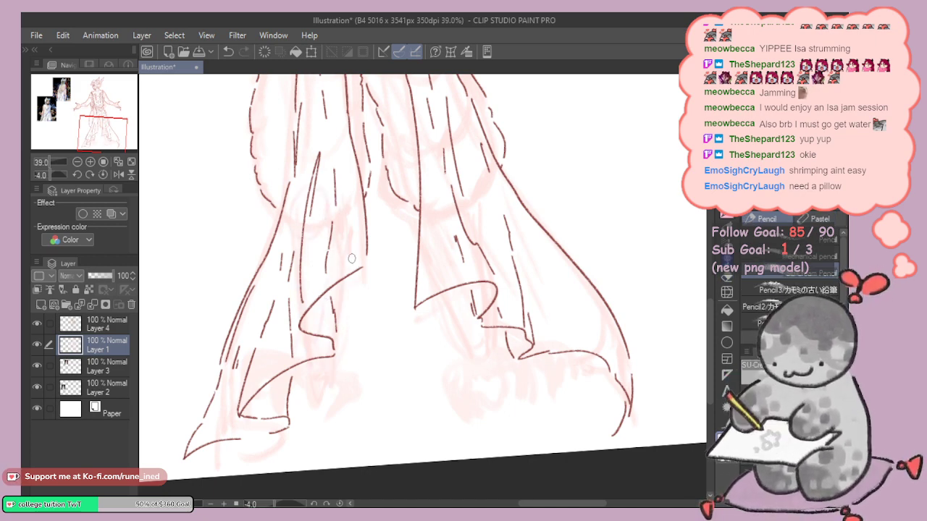
Step: Add short fold strokes near the wavy hem of the right skirt panel
left_click_drag(467, 233, 429, 241)
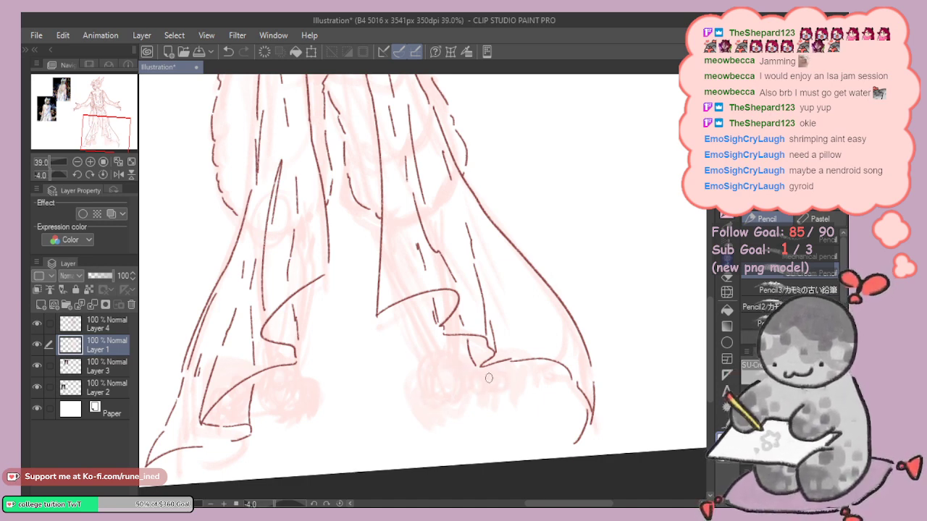
left_click_drag(516, 323, 539, 416)
left_click_drag(515, 431, 523, 382)
scroll(521, 382, "up", 2)
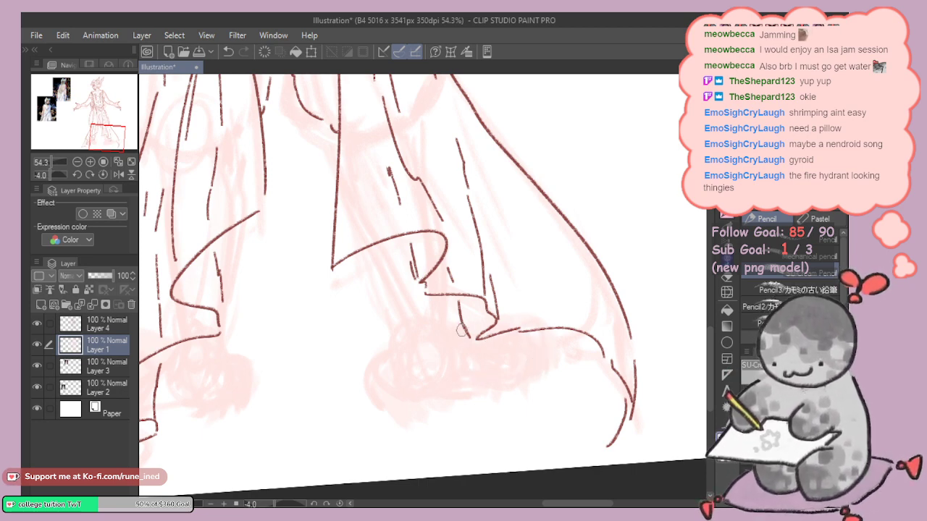
Step: Make Layer 4 the active layer, check its content by toggling visibility, and switch to the Pastel brushes
scroll(482, 345, "down", 4)
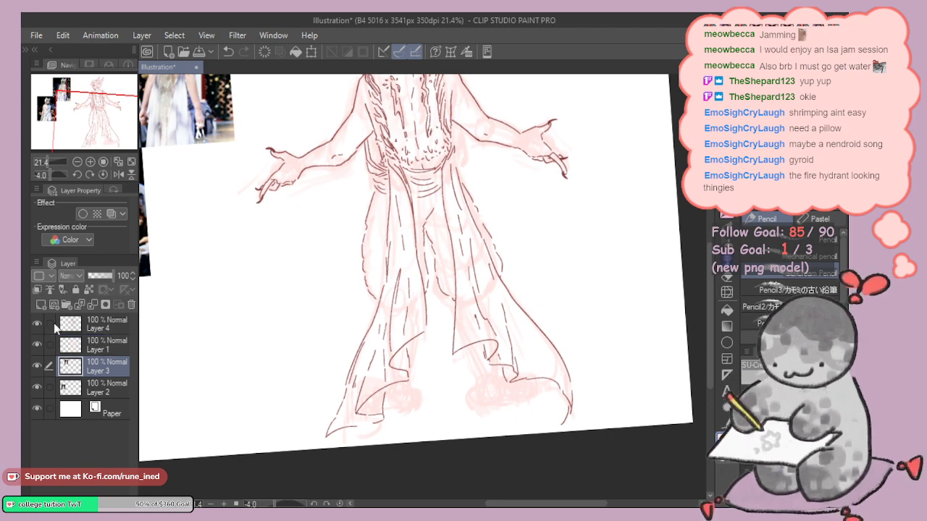
left_click(87, 323)
left_click(37, 322)
left_click(36, 323)
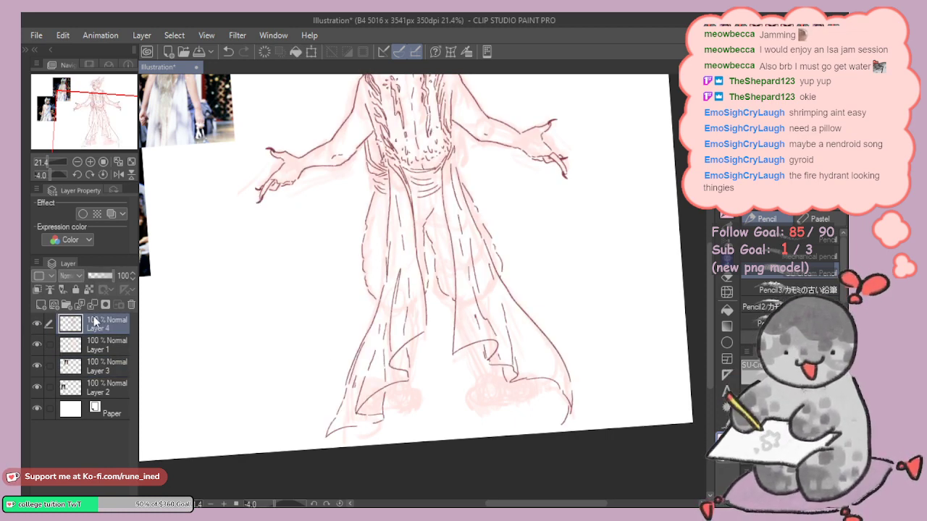
left_click(817, 219)
Step: Draw the back of the lower leg and a rounded heel below the right skirt panel on Layer 4
scroll(432, 261, "up", 5)
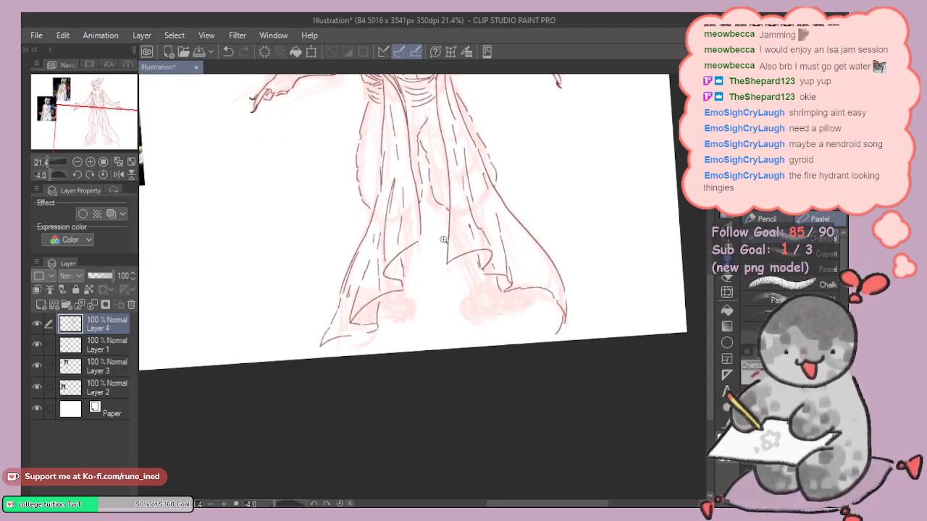
left_click_drag(420, 234, 424, 256)
key("ctrl+z")
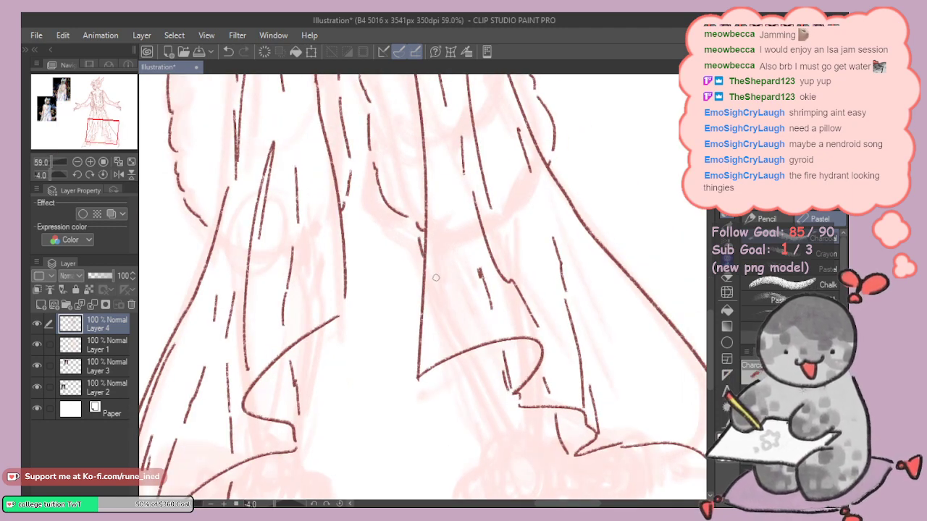
mouse_move(463, 345)
left_mouse_down()
mouse_move(438, 286)
mouse_move(450, 342)
left_mouse_up()
key("ctrl+z")
mouse_move(415, 262)
left_mouse_down()
mouse_move(450, 341)
mouse_move(446, 281)
mouse_move(437, 362)
mouse_move(450, 361)
mouse_move(449, 325)
mouse_move(419, 307)
mouse_move(438, 366)
mouse_move(448, 342)
left_mouse_up()
key("ctrl+z")
key("ctrl+z")
key("ctrl+z")
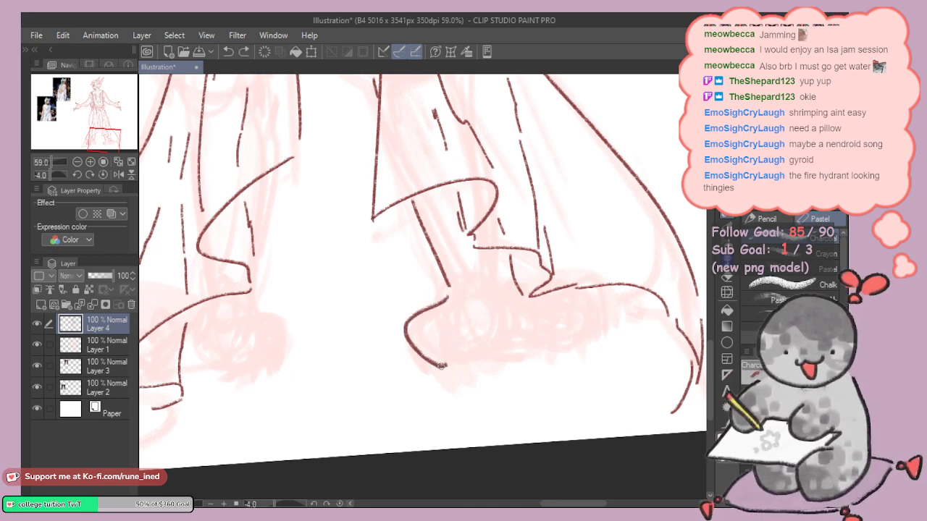
Step: Trim the lower end of the heel curve with the Hard eraser
key("e")
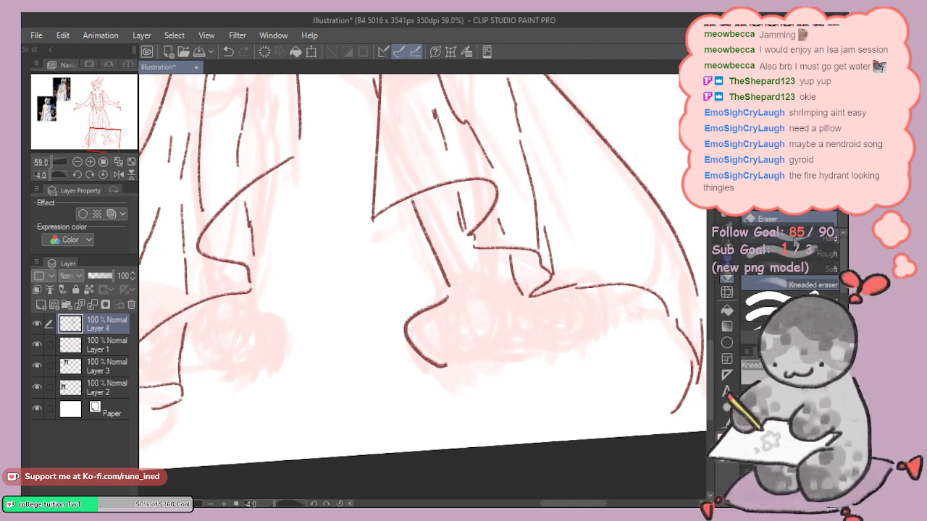
key("bracketleft")
key("bracketleft")
key("bracketleft")
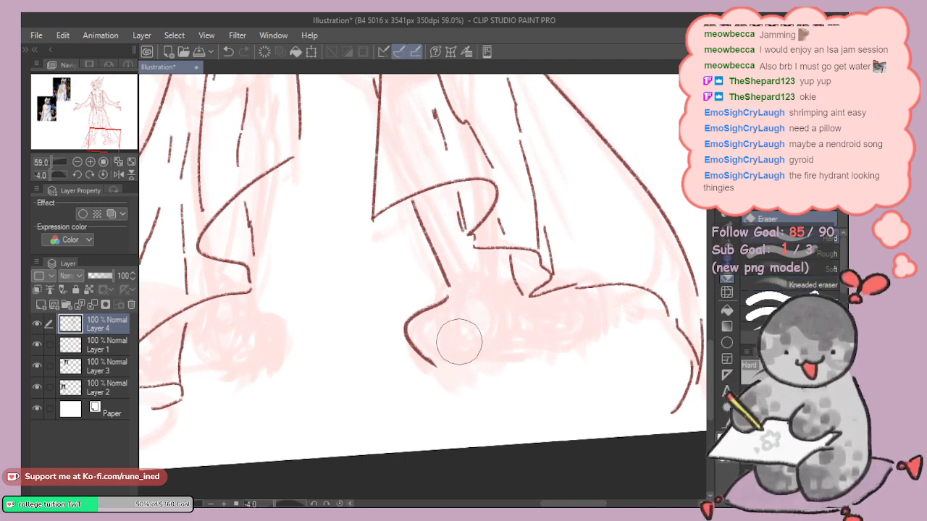
mouse_move(443, 356)
left_mouse_down()
mouse_move(433, 361)
mouse_move(449, 341)
mouse_move(453, 367)
mouse_move(444, 333)
mouse_move(491, 350)
mouse_move(428, 368)
mouse_move(456, 364)
mouse_move(444, 363)
left_mouse_up()
Step: Try drawing a dark claw with a small curved stroke at the lower end of the heel
key("p")
key("ctrl+z")
key("ctrl+z")
key("ctrl+z")
key("ctrl+z")
key("ctrl+z")
key("e")
key("p")
key("ctrl+z")
key("ctrl+z")
key("ctrl+z")
key("ctrl+z")
key("ctrl+z")
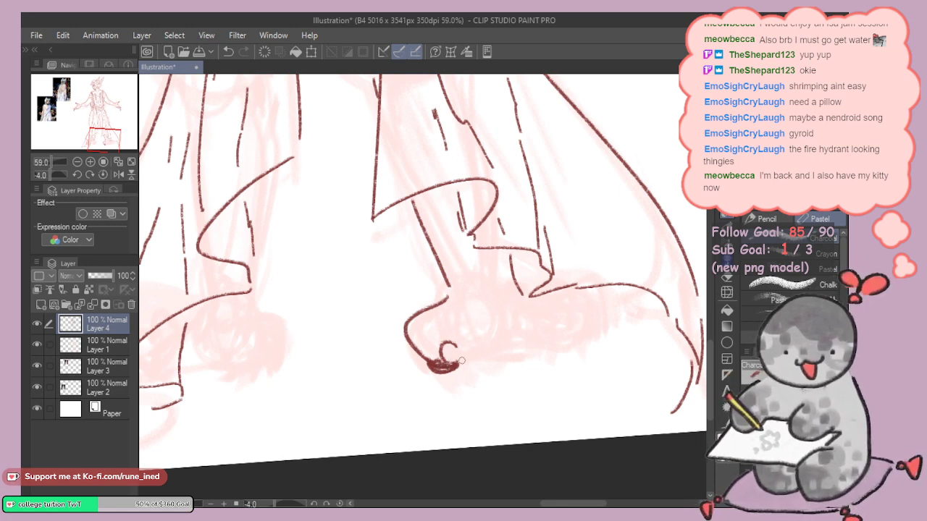
Step: Try a short sole line beside the claw, then erase it and redraw the heel curve and claw
left_click_drag(453, 355, 489, 348)
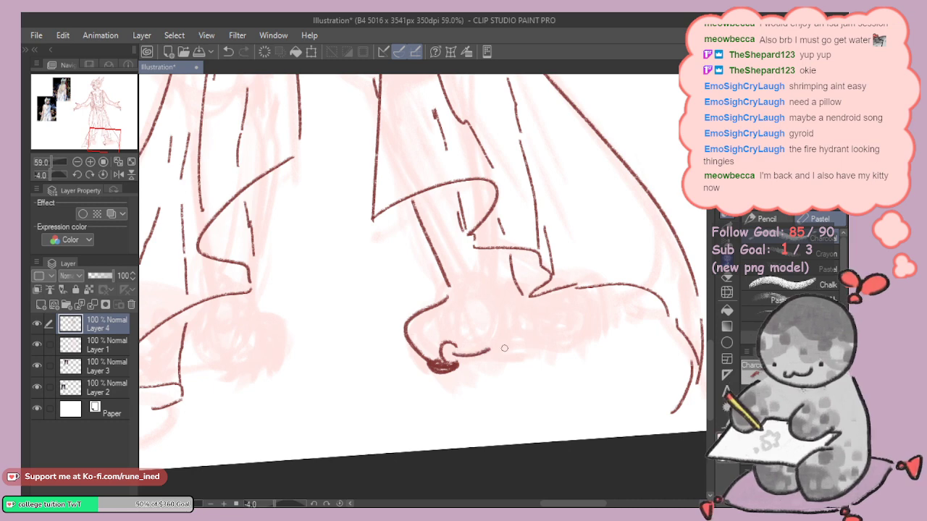
key("e")
mouse_move(434, 362)
left_mouse_down()
mouse_move(399, 306)
mouse_move(442, 326)
mouse_move(444, 302)
mouse_move(430, 364)
mouse_move(449, 362)
mouse_move(430, 360)
mouse_move(448, 328)
left_mouse_up()
key("p")
key("ctrl+z")
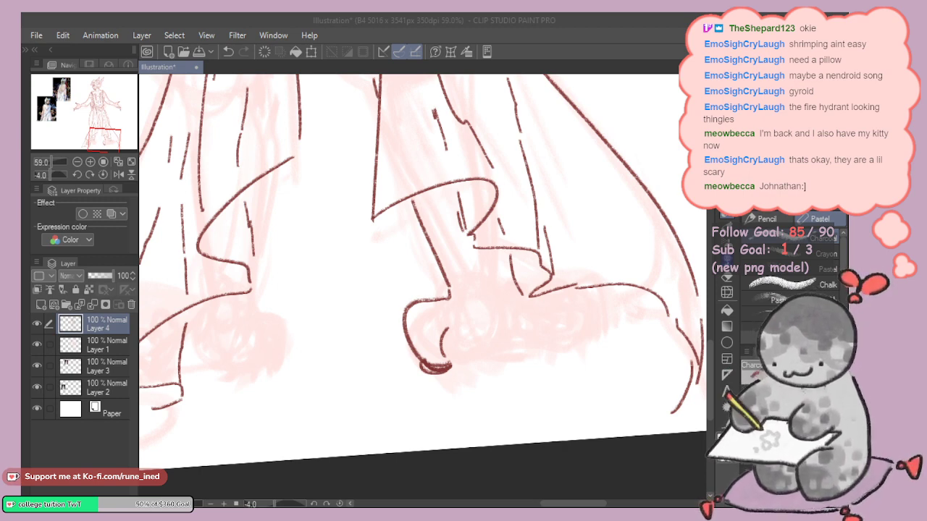
Step: Erase the claw tip and redraw it as a longer curve under the heel
left_click(589, 388)
key("e")
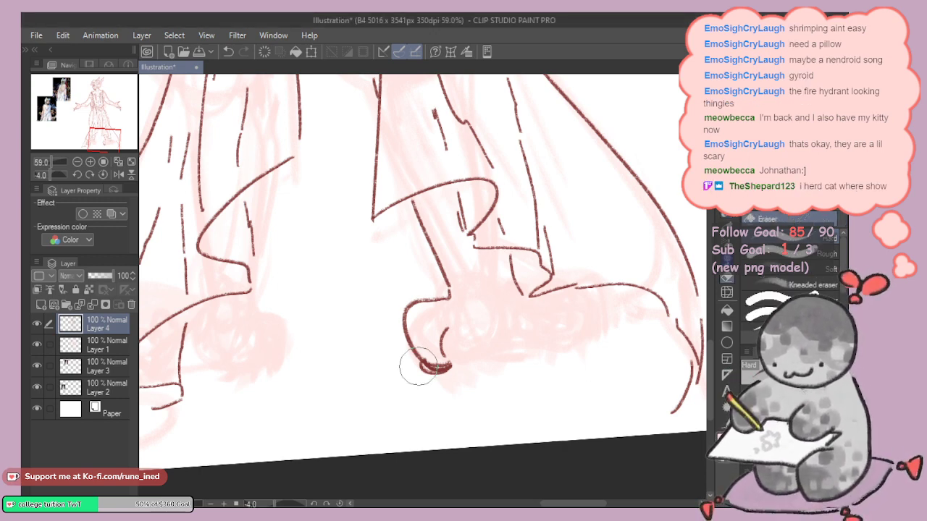
mouse_move(417, 368)
left_mouse_down()
mouse_move(456, 367)
mouse_move(413, 352)
mouse_move(439, 368)
mouse_move(454, 361)
mouse_move(433, 362)
mouse_move(463, 355)
left_mouse_up()
key("p")
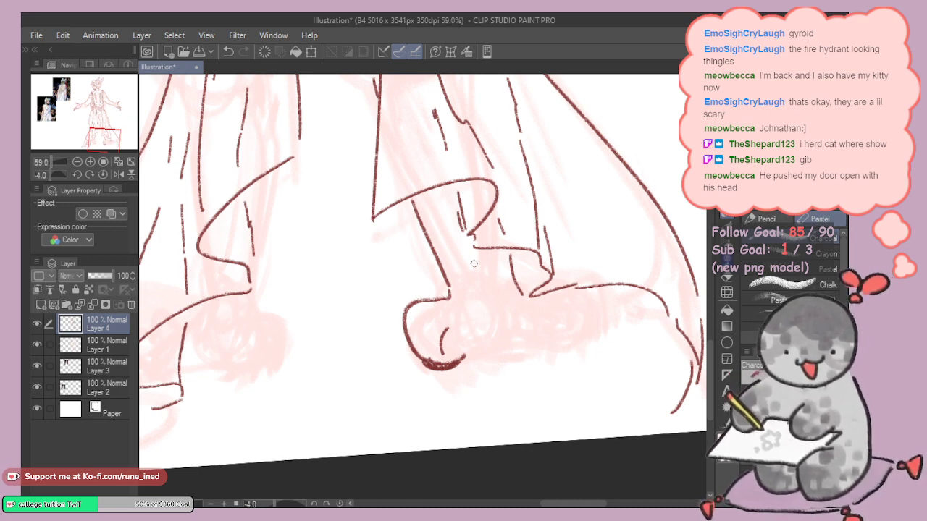
Step: Draw the front line of the ankle beneath the right skirt panel's hem
mouse_move(481, 254)
left_mouse_down()
mouse_move(494, 287)
mouse_move(478, 283)
mouse_move(515, 288)
left_mouse_up()
key("ctrl+z")
key("ctrl+z")
key("ctrl+z")
key("ctrl+z")
key("ctrl+z")
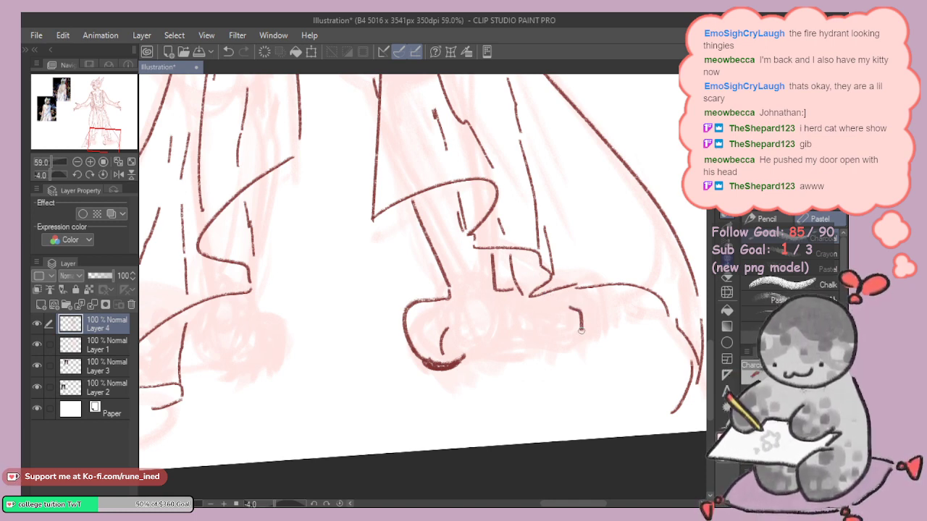
Step: Try a curled toe with a dark claw and a wavy sole line connecting it to the heel
key("ctrl+z")
left_click_drag(566, 324, 587, 339)
key("ctrl+z")
mouse_move(584, 291)
left_mouse_down()
mouse_move(590, 343)
mouse_move(583, 337)
left_mouse_up()
key("ctrl+z")
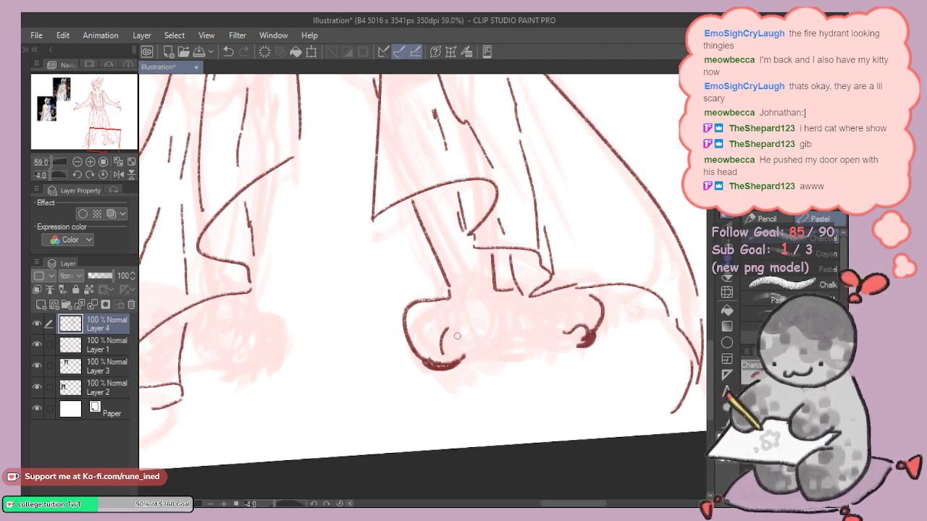
mouse_move(457, 335)
left_mouse_down()
mouse_move(465, 347)
mouse_move(569, 333)
left_mouse_up()
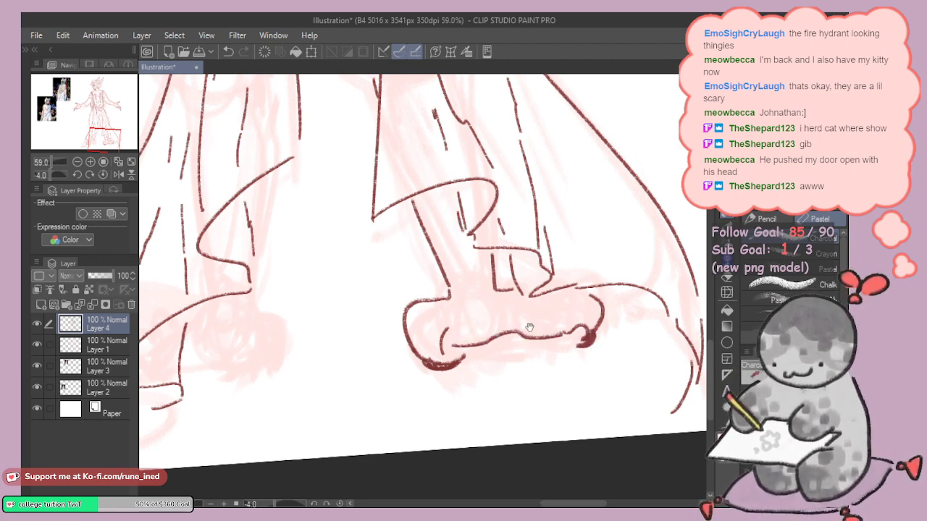
Step: Undo the toe and sole strokes and erase the clawed heel of the right foot
left_click_drag(607, 298, 558, 337)
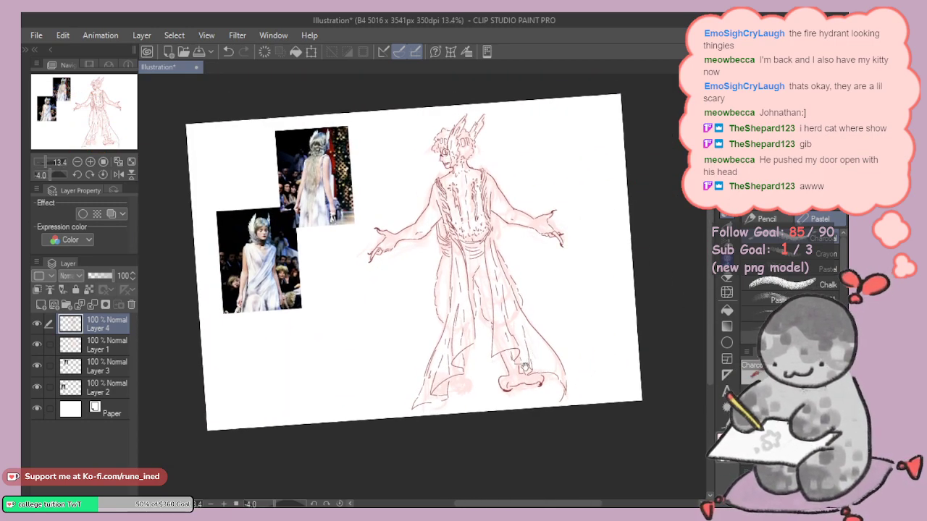
scroll(533, 358, "up", 4)
key("ctrl+z")
key("ctrl+z")
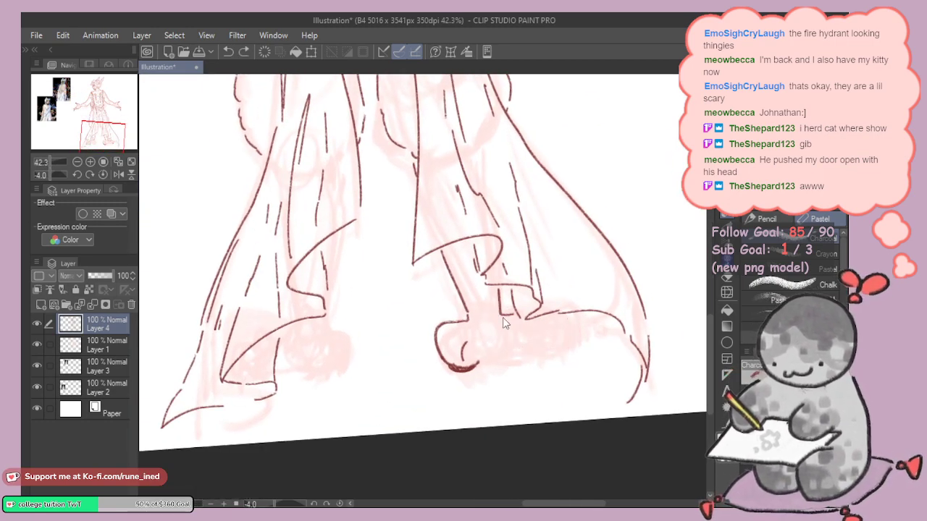
key("e")
mouse_move(443, 331)
left_mouse_down()
mouse_move(460, 380)
mouse_move(440, 353)
mouse_move(466, 341)
mouse_move(467, 318)
mouse_move(499, 340)
left_mouse_up()
key("p")
Step: Draw a straighter heel continuing from the back of the leg into the start of the sole
scroll(475, 331, "up", 3)
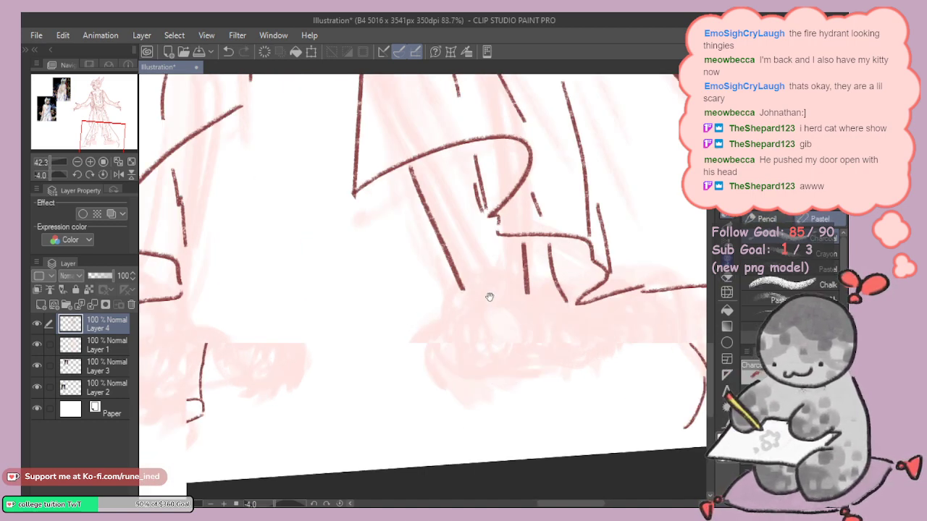
mouse_move(464, 288)
left_mouse_down()
mouse_move(458, 317)
mouse_move(472, 381)
mouse_move(482, 365)
mouse_move(458, 379)
mouse_move(545, 356)
left_mouse_up()
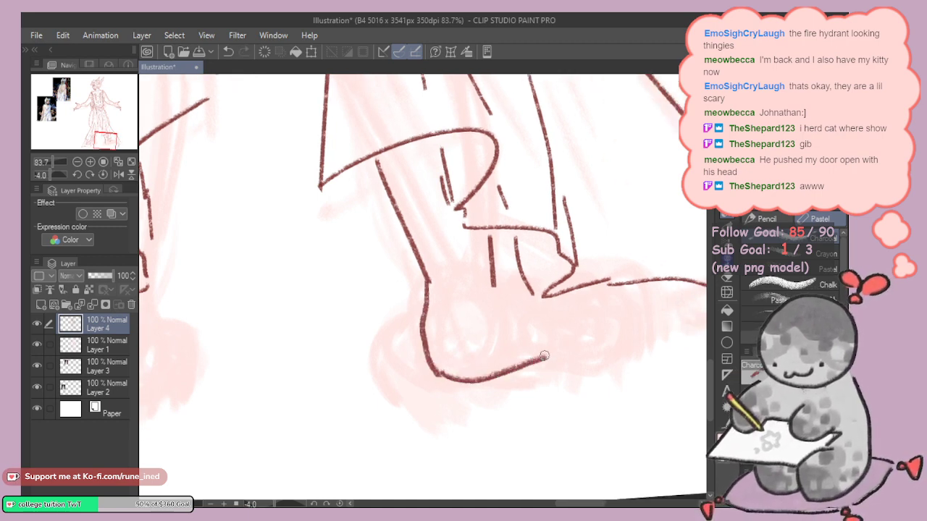
key("ctrl+z")
left_click_drag(435, 373, 561, 355)
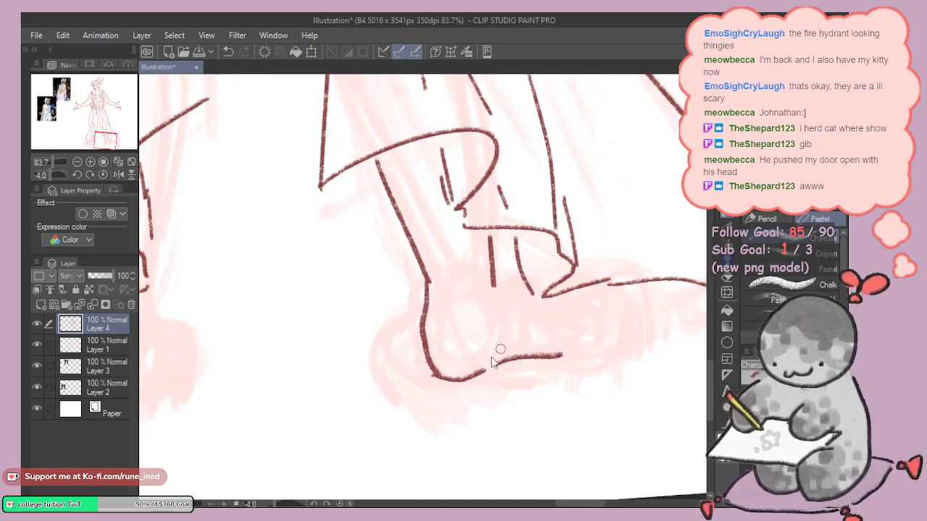
key("ctrl+z")
key("ctrl+z")
left_click_drag(438, 374, 523, 367)
key("ctrl+z")
left_click_drag(438, 373, 495, 370)
Step: Erase and redraw the back of the ankle as a smoother line running into the heel
key("e")
left_click_drag(436, 271, 439, 293)
left_click_drag(407, 238, 432, 319)
key("p")
key("ctrl+z")
left_click_drag(415, 269, 425, 338)
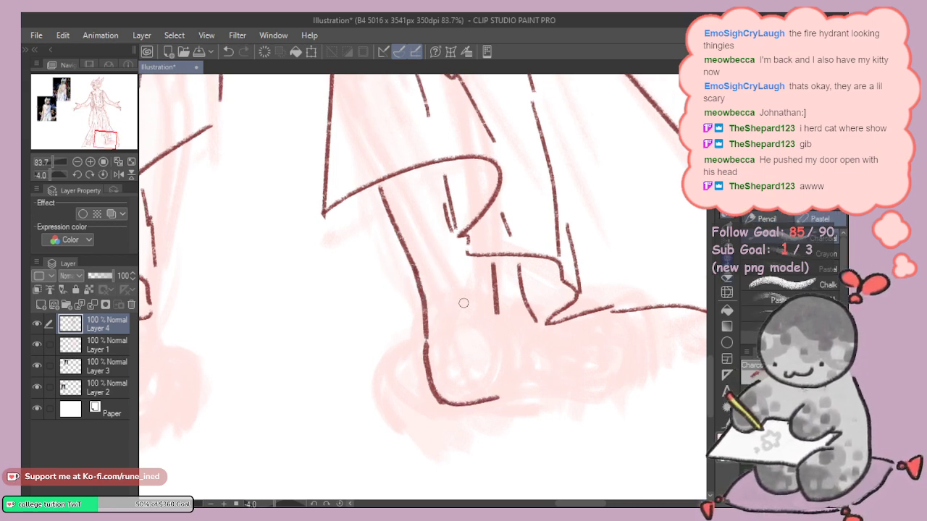
Step: Shorten the front ankle line and add a small curved ankle-bone mark
key("e")
mouse_move(498, 295)
left_mouse_down()
mouse_move(498, 323)
mouse_move(498, 300)
left_mouse_up()
key("p")
mouse_move(492, 258)
left_mouse_down()
mouse_move(504, 303)
mouse_move(472, 315)
left_mouse_up()
key("ctrl+z")
key("ctrl+z")
key("ctrl+z")
Step: Extend the sole of the right foot with a gently arched line toward the toes
left_click_drag(518, 351, 481, 315)
mouse_move(454, 364)
left_mouse_down()
mouse_move(501, 340)
mouse_move(459, 364)
mouse_move(539, 342)
mouse_move(590, 347)
left_mouse_up()
key("ctrl+z")
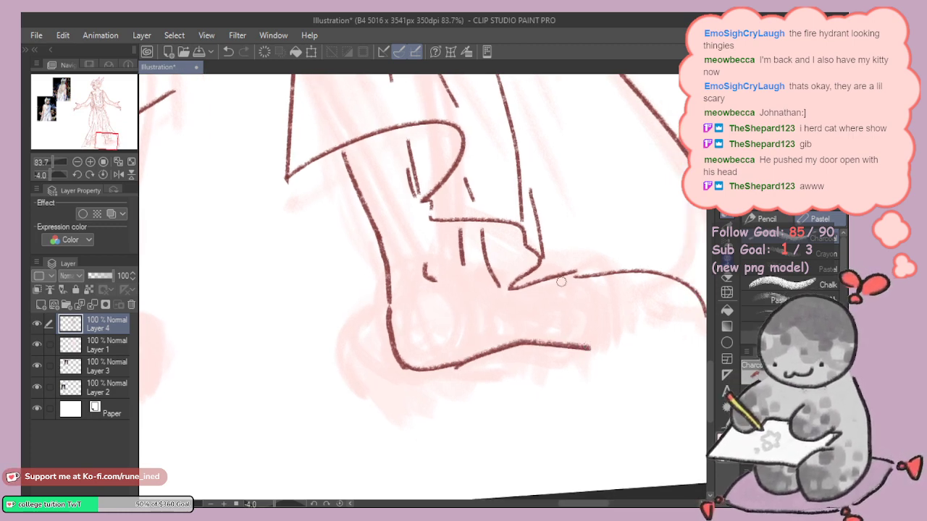
Step: Draw the curled toe with a dark claw at the end of the sole and a small crease above it
mouse_move(604, 312)
left_mouse_down()
mouse_move(571, 317)
mouse_move(591, 318)
mouse_move(583, 347)
left_mouse_up()
key("ctrl+z")
key("ctrl+z")
key("ctrl+z")
mouse_move(572, 299)
left_mouse_down()
mouse_move(600, 295)
mouse_move(605, 337)
mouse_move(597, 351)
mouse_move(612, 335)
mouse_move(594, 351)
left_mouse_up()
key("ctrl+z")
key("ctrl+z")
mouse_move(545, 286)
left_mouse_down()
mouse_move(567, 275)
mouse_move(581, 277)
mouse_move(588, 298)
left_mouse_up()
key("ctrl+z")
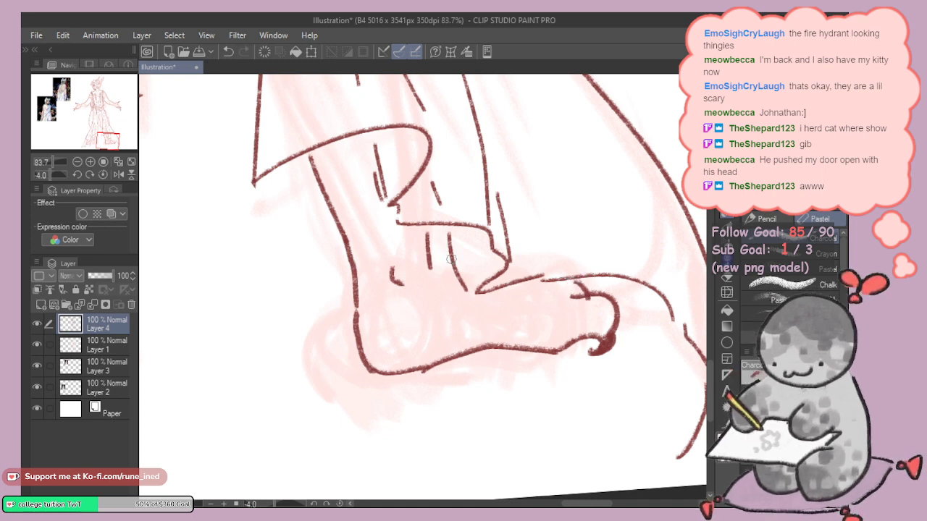
Step: Add a small curved stroke at the base of the front ankle line and check the whole figure
left_click_drag(436, 268, 452, 277)
key("ctrl+z")
scroll(511, 279, "down", 5)
scroll(499, 310, "up", 4)
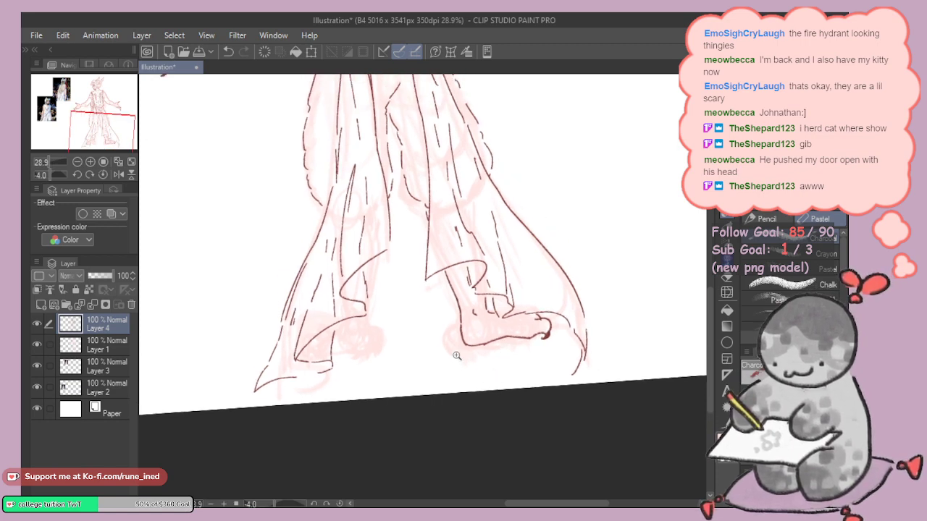
Step: Erase the right foot's sharp heel corner and excess ankle line, then draw a rounded heel with a short crease above it
key("e")
key("p")
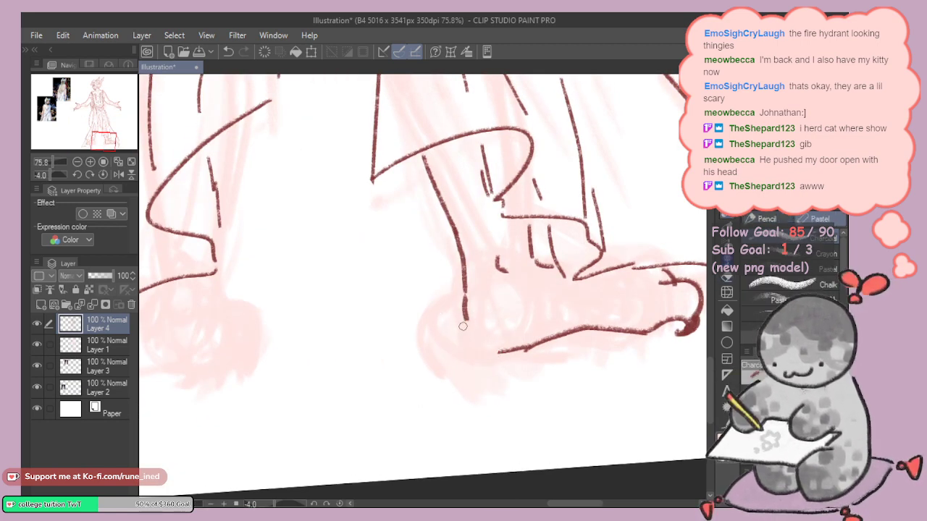
key("e")
mouse_move(474, 307)
left_mouse_down()
mouse_move(446, 346)
mouse_move(456, 352)
mouse_move(420, 327)
mouse_move(437, 350)
left_mouse_up()
key("p")
key("ctrl+z")
key("ctrl+z")
left_click_drag(463, 292, 434, 353)
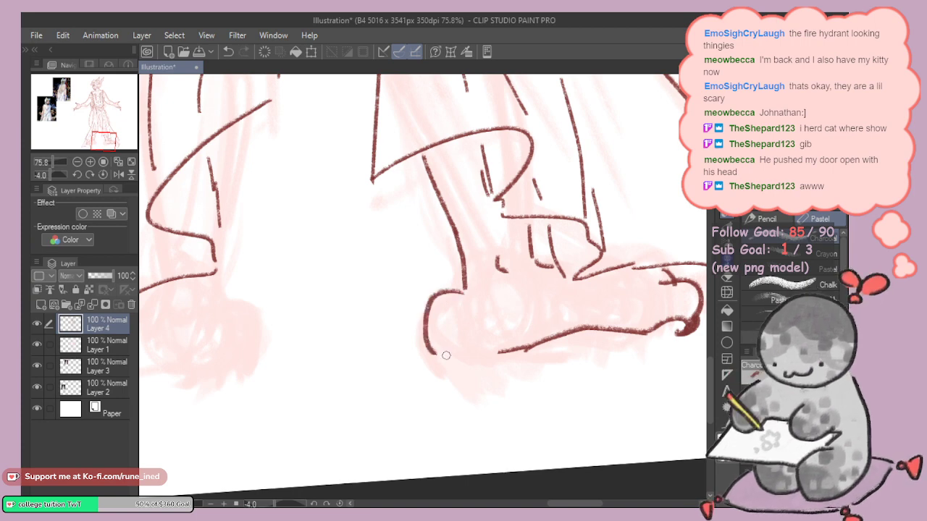
key("e")
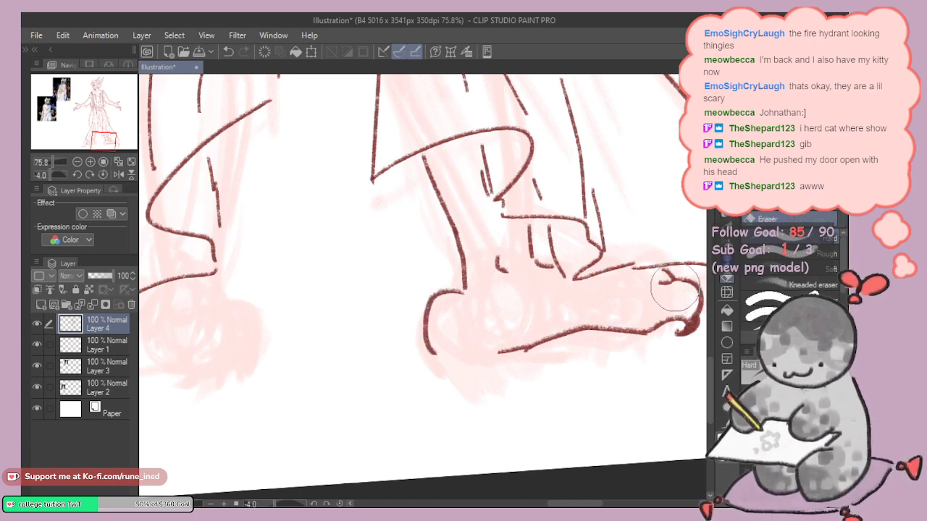
key("p")
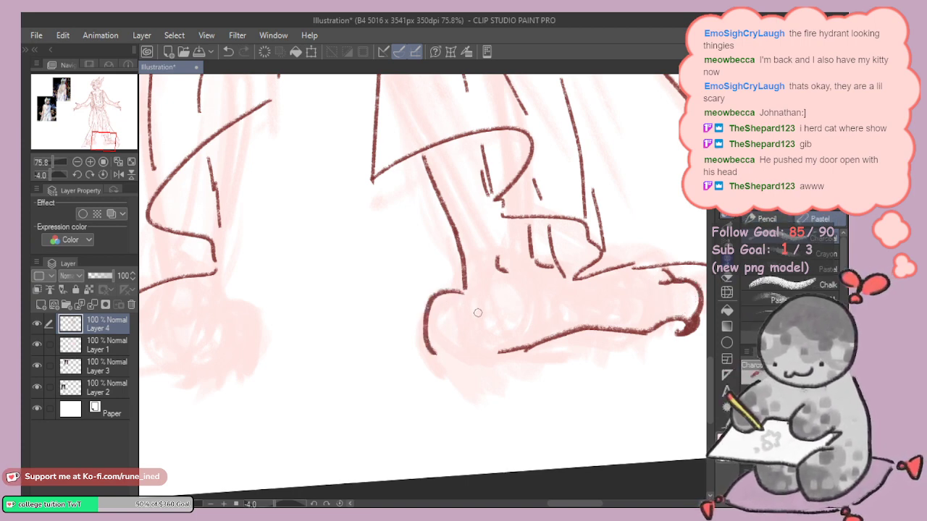
left_click_drag(469, 295, 449, 297)
key("ctrl+z")
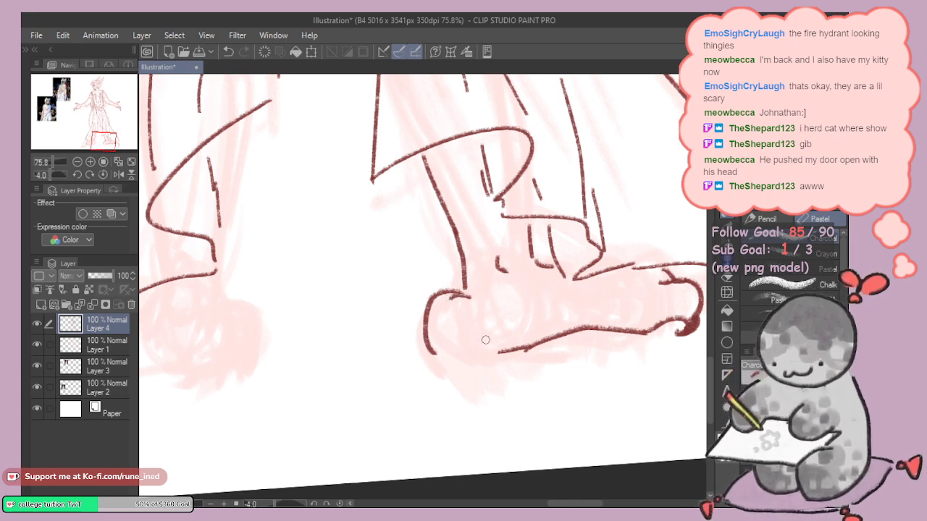
Step: Draw a dark hooked claw at the base of the right foot's heel and extend the sole line to meet it
mouse_move(501, 351)
left_mouse_down()
mouse_move(452, 336)
mouse_move(469, 361)
mouse_move(467, 342)
mouse_move(453, 344)
mouse_move(452, 358)
mouse_move(438, 354)
mouse_move(462, 360)
left_mouse_up()
key("ctrl+z")
key("ctrl+z")
key("ctrl+z")
left_click_drag(433, 352, 461, 363)
left_click_drag(426, 353, 443, 364)
key("ctrl+z")
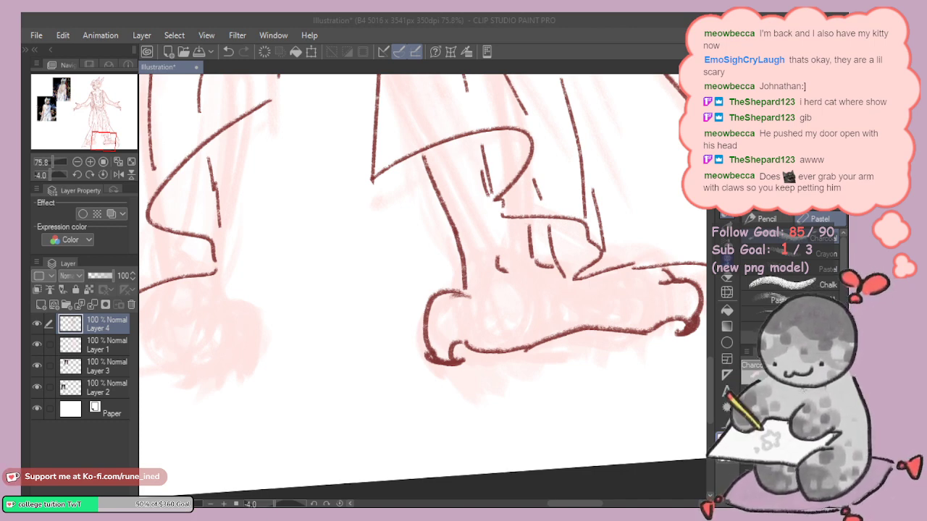
Step: Draw the left foot's inner ankle line running down from the skirt hem to the top of the foot
left_click(668, 342)
key("space")
left_click_drag(260, 213, 397, 279)
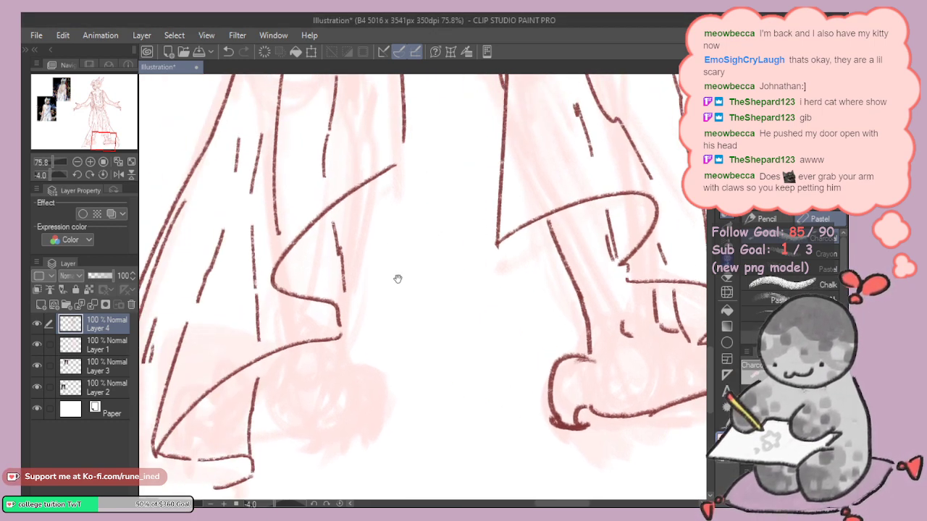
left_click_drag(367, 239, 352, 340)
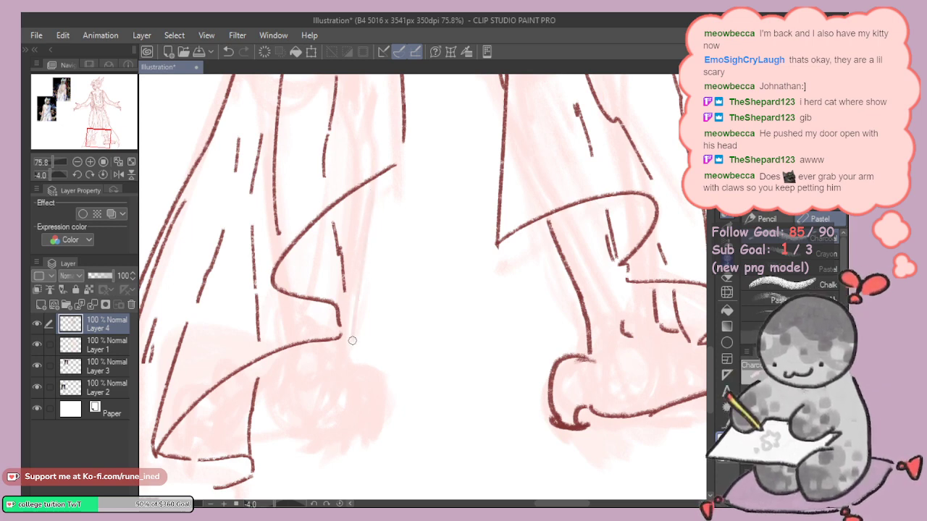
key("ctrl+z")
left_click_drag(370, 196, 345, 363)
key("ctrl+z")
mouse_move(358, 308)
left_mouse_down()
mouse_move(370, 266)
mouse_move(356, 297)
mouse_move(354, 286)
left_mouse_up()
key("ctrl+z")
left_click_drag(352, 295, 367, 254)
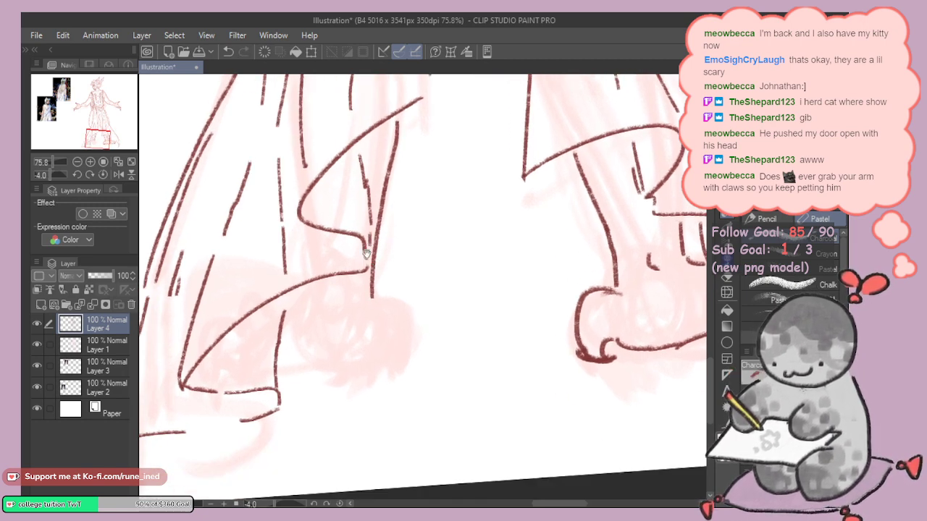
Step: Draw a short sole line for the left foot beneath the hem and try out heel curves below the ankle
left_click_drag(373, 294, 368, 357)
key("ctrl+z")
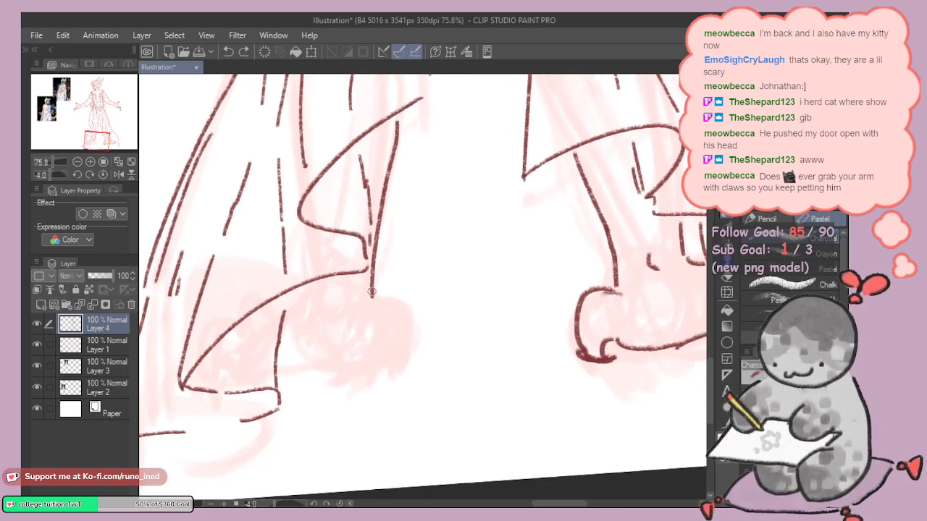
left_click_drag(372, 295, 362, 361)
key("ctrl+z")
mouse_move(373, 296)
left_mouse_down()
mouse_move(374, 337)
mouse_move(362, 365)
mouse_move(283, 374)
mouse_move(399, 331)
mouse_move(397, 338)
left_mouse_up()
key("ctrl+z")
key("e")
key("p")
left_click_drag(398, 303, 411, 354)
key("ctrl+z")
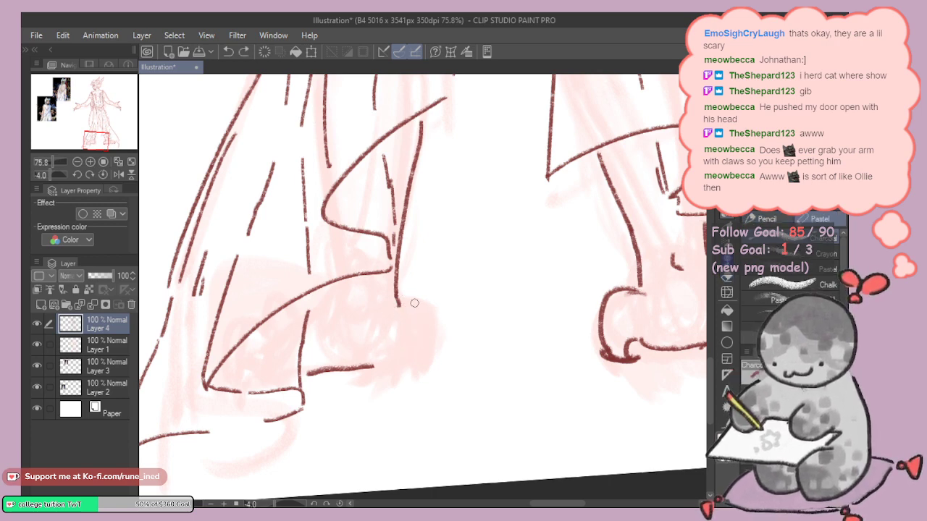
Step: Shorten the left ankle line and draw a rounded heel with a dark hooked claw joined to the sole
key("e")
mouse_move(401, 317)
left_mouse_down()
mouse_move(400, 294)
mouse_move(404, 354)
left_mouse_up()
key("p")
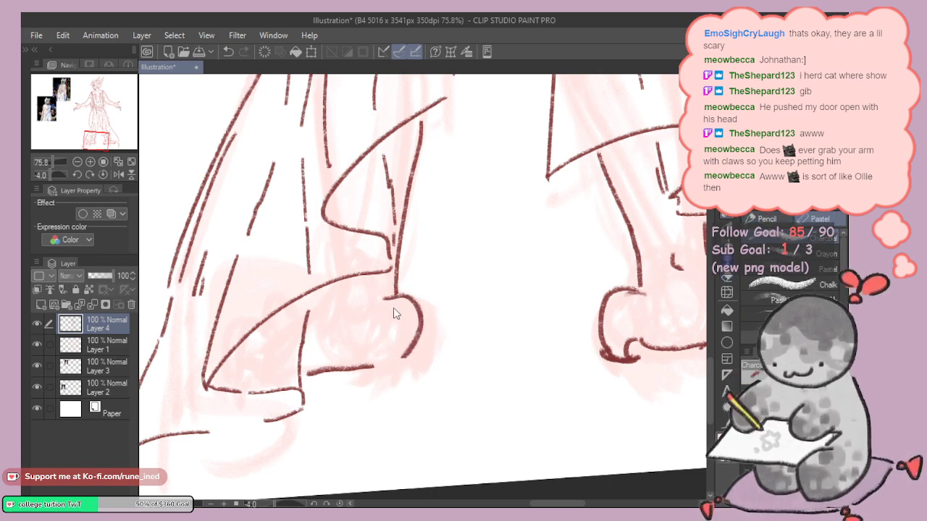
key("ctrl+z")
left_click_drag(384, 296, 407, 353)
key("ctrl+z")
mouse_move(378, 299)
left_mouse_down()
mouse_move(402, 364)
mouse_move(393, 370)
mouse_move(407, 358)
mouse_move(382, 368)
mouse_move(375, 342)
left_mouse_up()
key("ctrl+z")
key("ctrl+z")
key("e")
key("p")
mouse_move(449, 329)
left_mouse_down()
mouse_move(408, 355)
mouse_move(446, 342)
mouse_move(407, 373)
left_mouse_up()
scroll(394, 348, "up", 2)
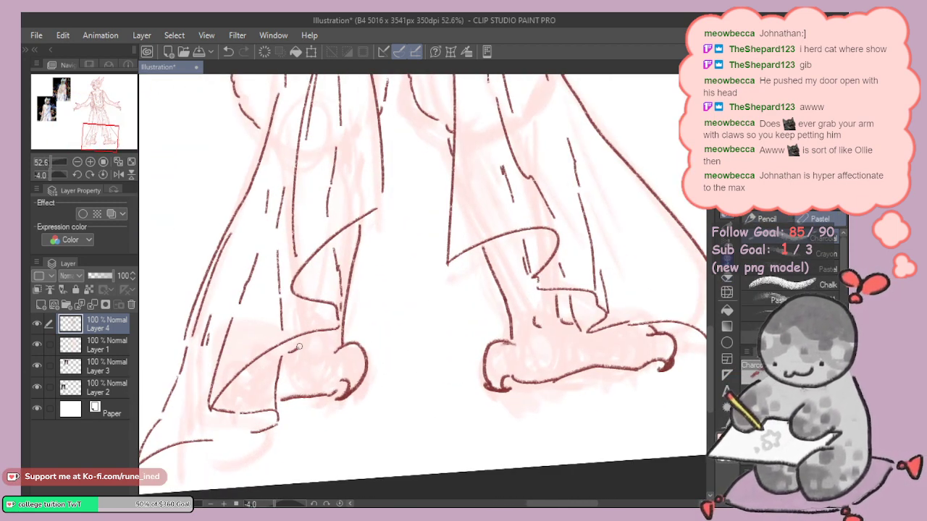
key("ctrl+z")
left_click_drag(289, 353, 312, 341)
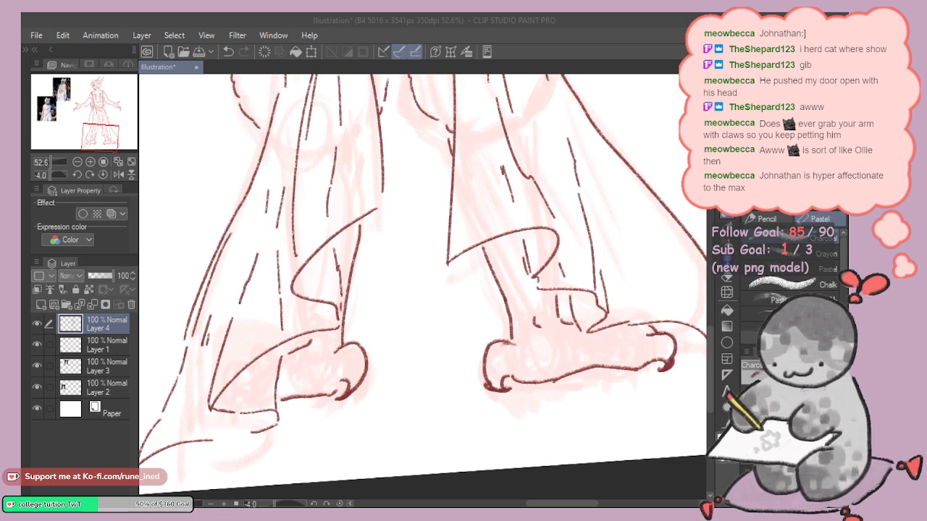
left_click(431, 436)
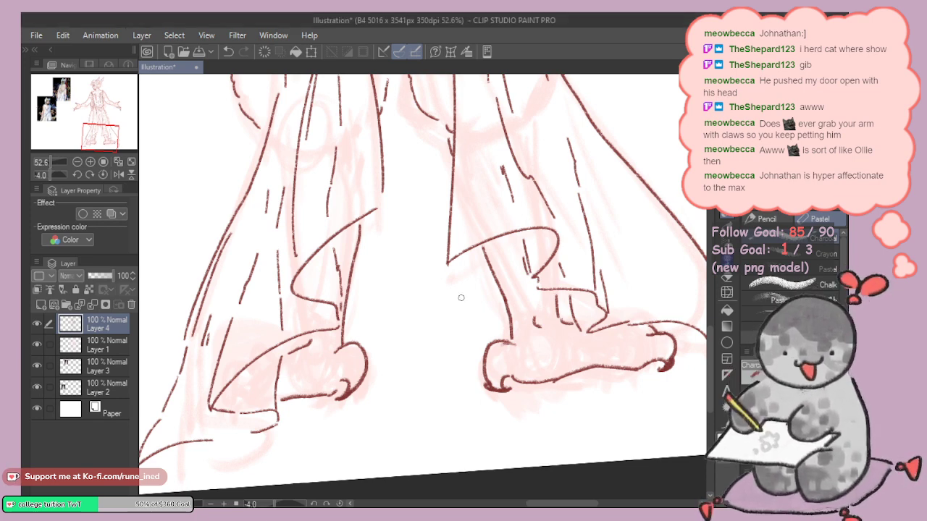
Step: Draw the loose drape hanging below the right arm beside the waist, with long side lines and short fold strokes at its lower edge
scroll(515, 245, "down", 6)
left_click_drag(528, 195, 492, 339)
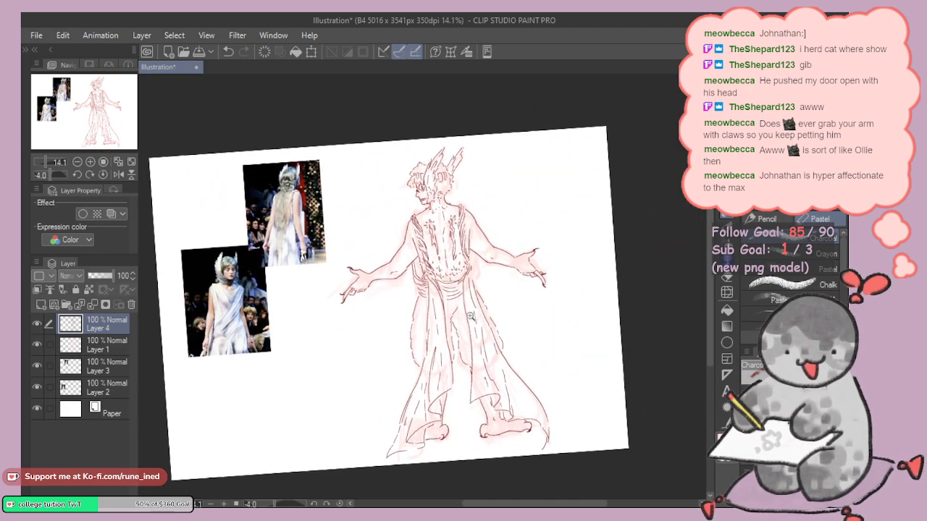
scroll(470, 316, "up", 4)
mouse_move(501, 261)
left_mouse_down()
mouse_move(502, 310)
mouse_move(487, 344)
left_mouse_up()
scroll(503, 310, "up", 4)
key("ctrl+z")
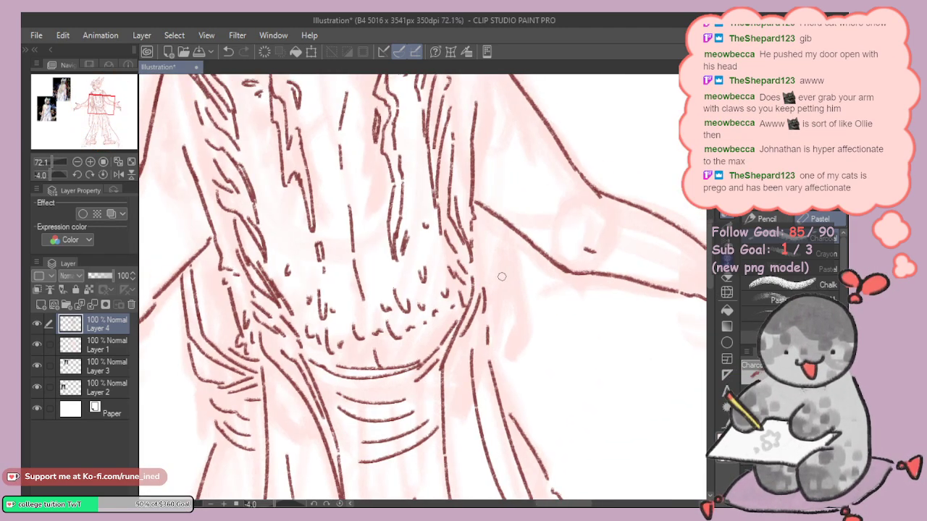
mouse_move(487, 237)
left_mouse_down()
mouse_move(498, 315)
mouse_move(506, 296)
mouse_move(498, 339)
mouse_move(495, 310)
mouse_move(499, 325)
left_mouse_up()
key("ctrl+z")
key("ctrl+z")
mouse_move(517, 251)
left_mouse_down()
mouse_move(516, 356)
mouse_move(517, 322)
mouse_move(506, 374)
left_mouse_up()
key("ctrl+z")
left_click_drag(504, 384, 522, 364)
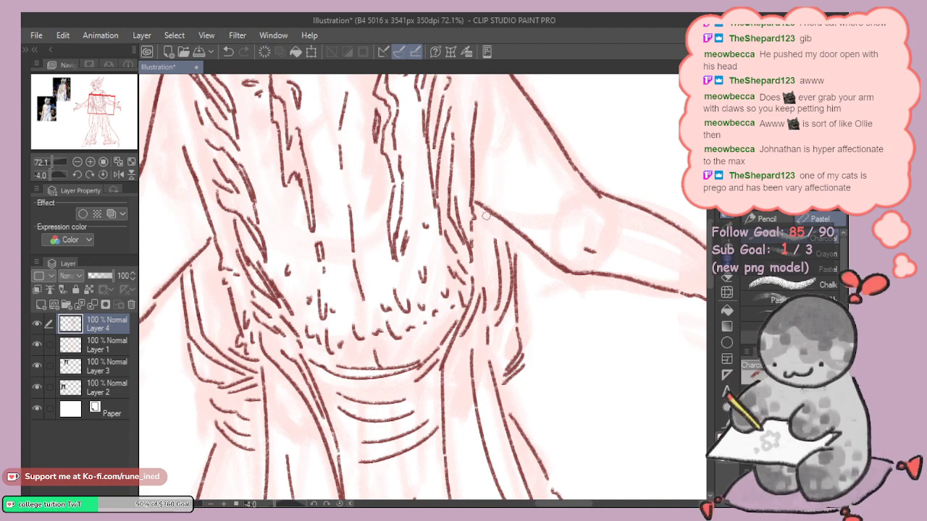
Step: Add short fold strokes where the drape meets the underside of the right arm and check the upper figure
key("ctrl+z")
mouse_move(486, 216)
left_mouse_down()
mouse_move(495, 240)
mouse_move(496, 231)
left_mouse_up()
left_click_drag(496, 219, 517, 265)
key("ctrl+z")
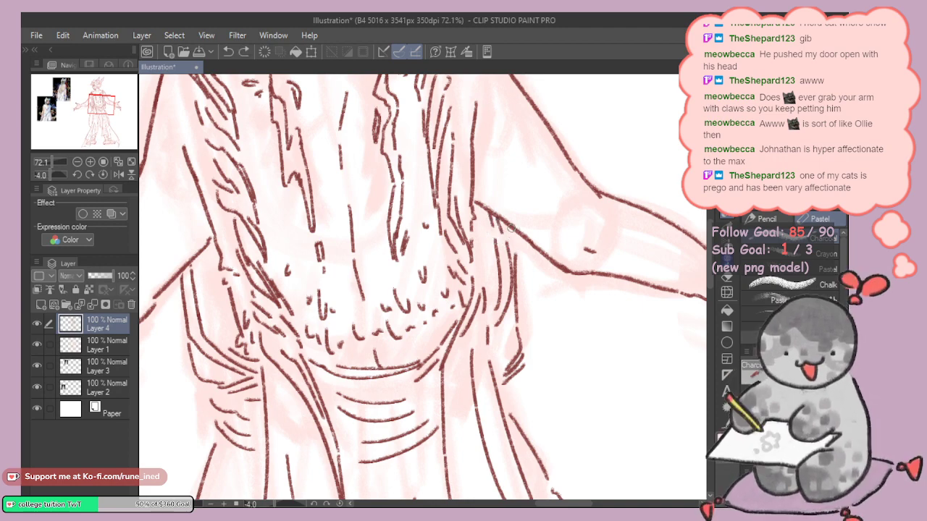
mouse_move(509, 226)
left_mouse_down()
mouse_move(519, 268)
mouse_move(492, 360)
left_mouse_up()
scroll(524, 250, "down", 5)
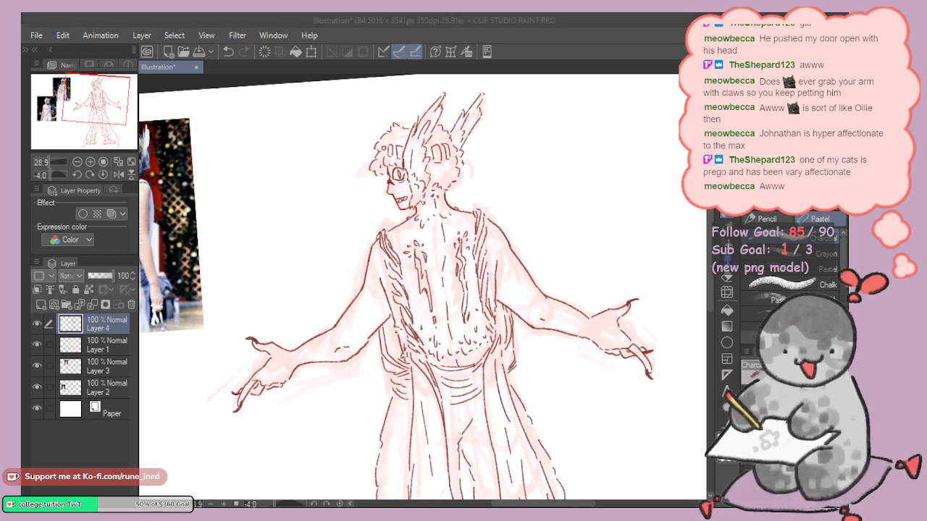
left_click(517, 382)
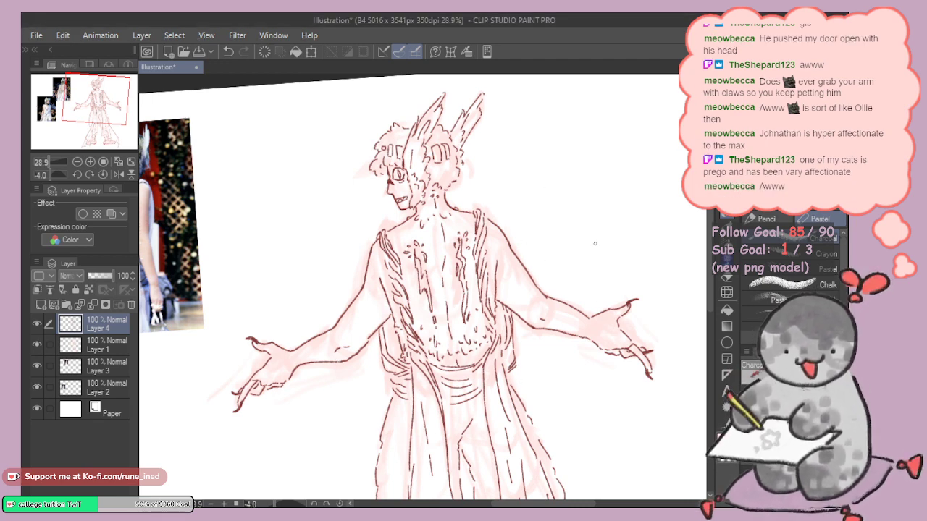
Step: Add a new layer and draw a rounded backpack outline with a round, highlighted window in the blank area beside the figure's head
left_click_drag(596, 208, 540, 265)
left_click(40, 305)
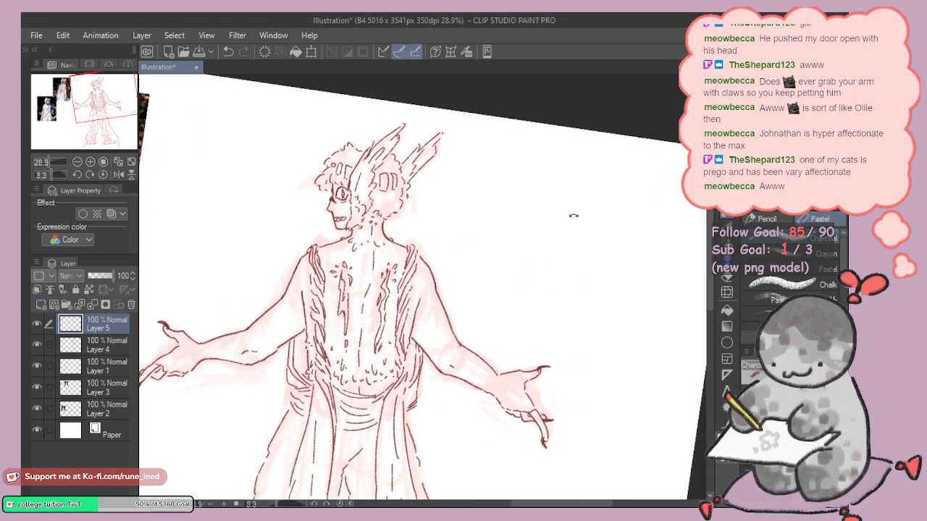
mouse_move(574, 216)
left_mouse_down()
mouse_move(497, 225)
mouse_move(585, 200)
mouse_move(495, 222)
mouse_move(455, 206)
left_mouse_up()
mouse_move(424, 300)
left_mouse_down()
mouse_move(420, 273)
mouse_move(555, 203)
mouse_move(567, 284)
left_mouse_up()
mouse_move(425, 299)
left_mouse_down()
mouse_move(510, 323)
mouse_move(568, 283)
left_mouse_up()
mouse_move(483, 192)
left_mouse_down()
mouse_move(458, 200)
mouse_move(448, 260)
mouse_move(444, 247)
mouse_move(410, 321)
mouse_move(477, 320)
mouse_move(464, 253)
mouse_move(412, 304)
mouse_move(490, 304)
mouse_move(441, 254)
mouse_move(421, 290)
mouse_move(426, 299)
mouse_move(469, 304)
left_mouse_up()
Step: Draw a small cat with pointed ears, a simple face and body sides inside the backpack's round window
key("ctrl+z")
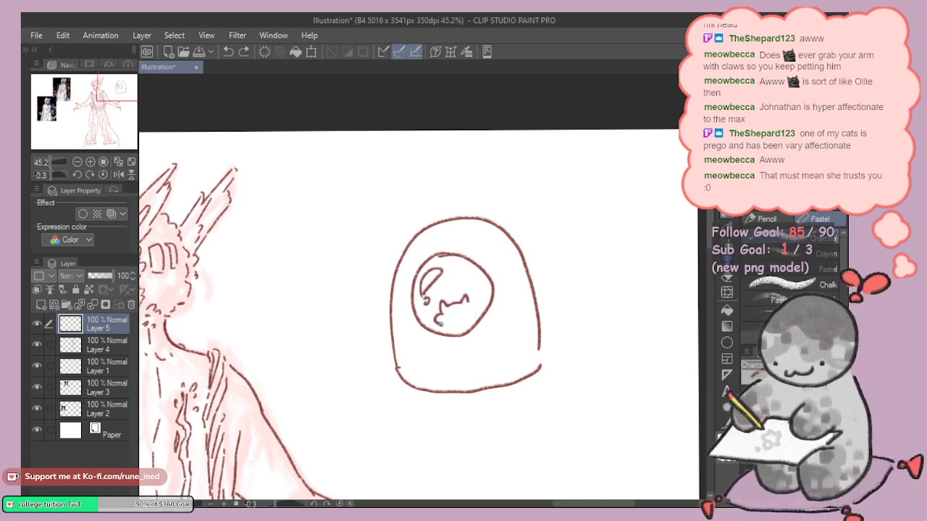
key("ctrl+z")
left_click_drag(439, 312, 438, 332)
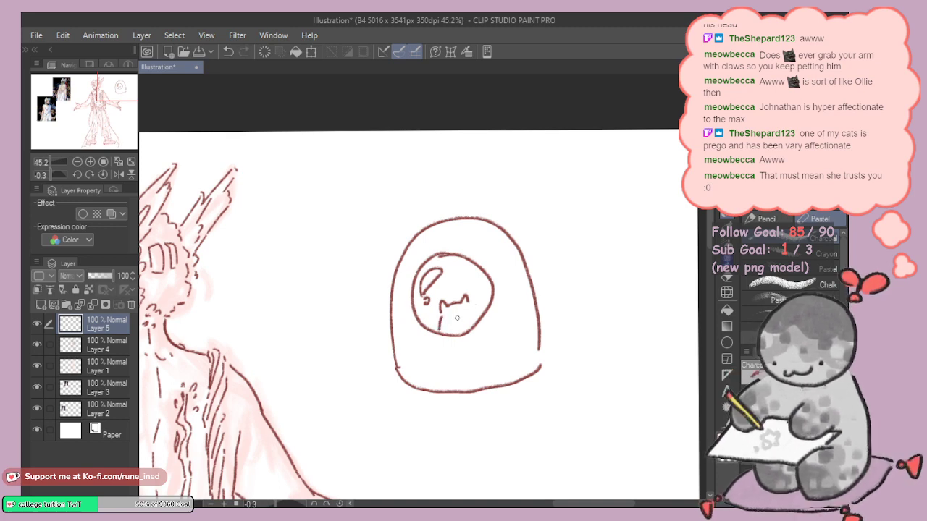
left_click_drag(469, 304, 472, 323)
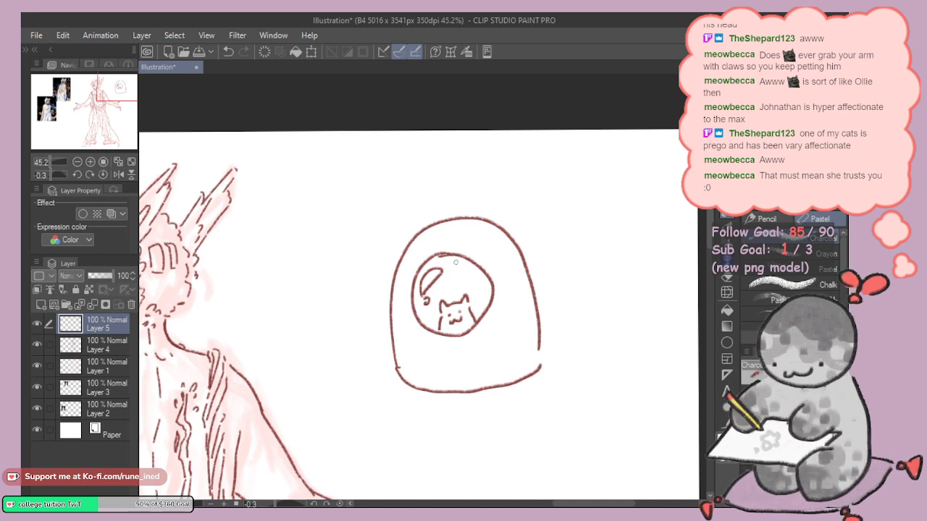
Step: Draw a second side edge to give the backpack thickness and add the shoulder straps looping over its top and back
mouse_move(451, 217)
left_mouse_down()
mouse_move(498, 217)
mouse_move(529, 250)
mouse_move(541, 359)
left_mouse_up()
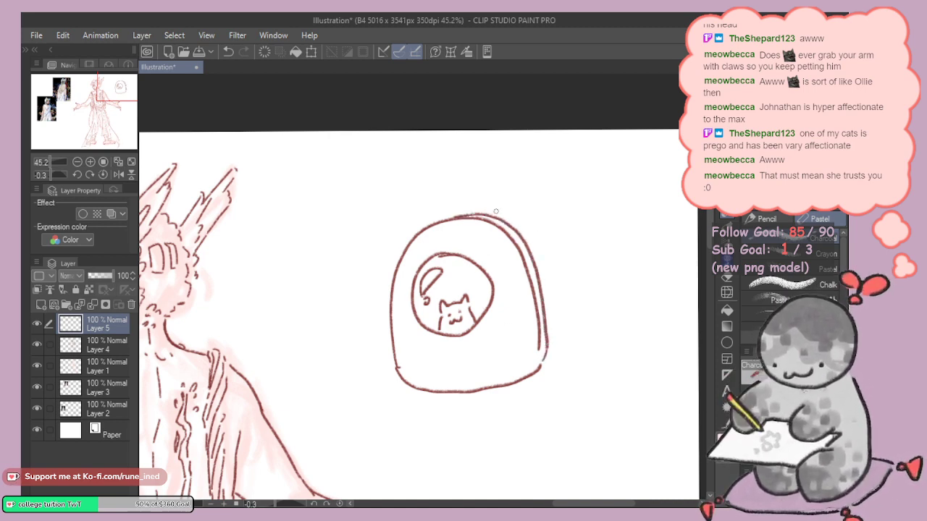
mouse_move(495, 211)
left_mouse_down()
mouse_move(533, 208)
mouse_move(494, 198)
mouse_move(537, 223)
mouse_move(562, 317)
mouse_move(558, 341)
mouse_move(479, 204)
mouse_move(511, 202)
left_mouse_up()
key("ctrl+z")
key("ctrl+z")
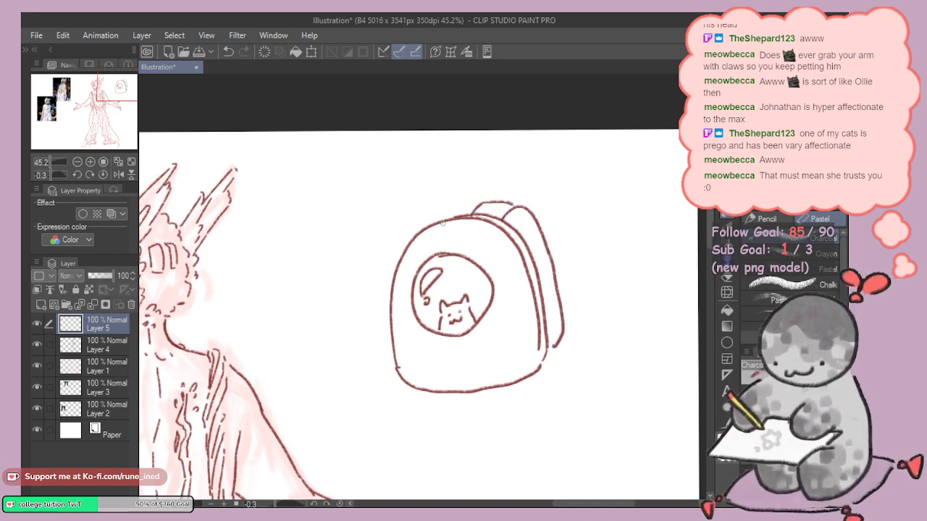
key("ctrl+z")
mouse_move(408, 225)
left_mouse_down()
mouse_move(419, 209)
mouse_move(450, 211)
left_mouse_up()
Step: Draw the cat's body below the round window with front legs, haunches and a curled tail
mouse_move(459, 300)
left_mouse_down()
mouse_move(454, 224)
mouse_move(491, 230)
left_mouse_up()
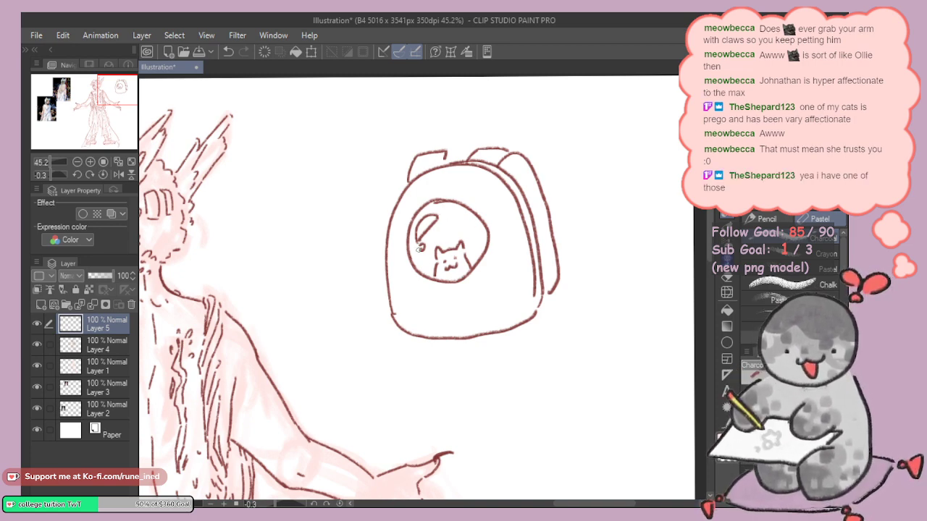
left_click_drag(436, 291, 437, 324)
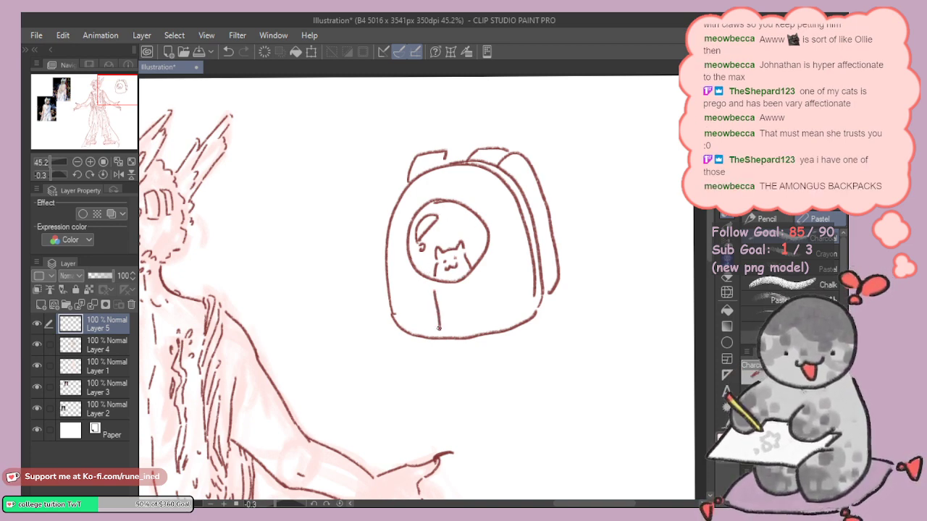
left_click_drag(476, 284, 489, 315)
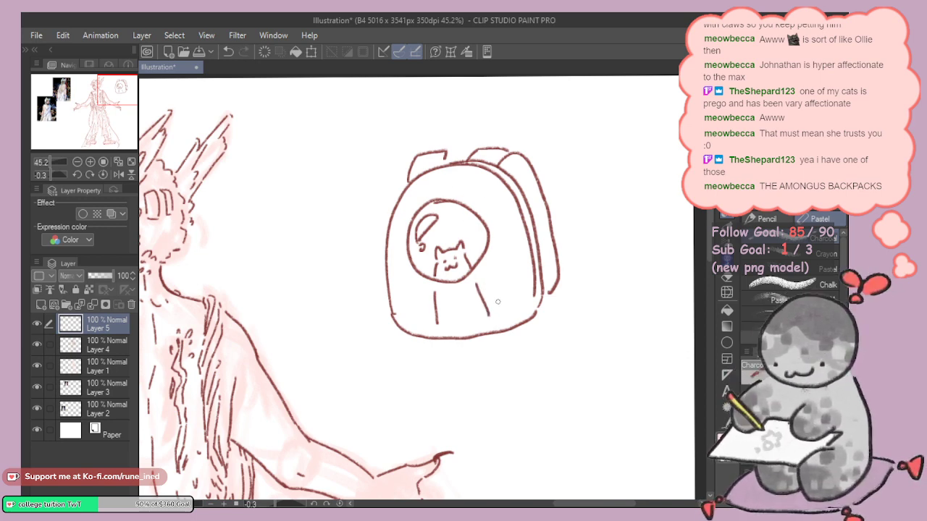
mouse_move(446, 304)
left_mouse_down()
mouse_move(458, 317)
mouse_move(474, 306)
mouse_move(497, 319)
mouse_move(499, 248)
mouse_move(508, 300)
mouse_move(510, 262)
mouse_move(498, 286)
mouse_move(472, 238)
mouse_move(501, 269)
mouse_move(499, 291)
left_mouse_up()
key("ctrl+z")
key("ctrl+z")
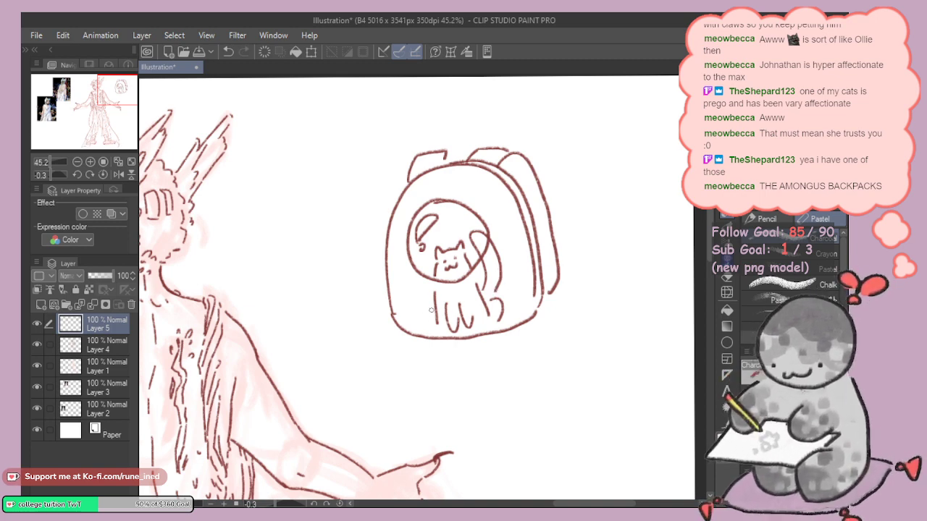
left_click_drag(431, 309, 429, 331)
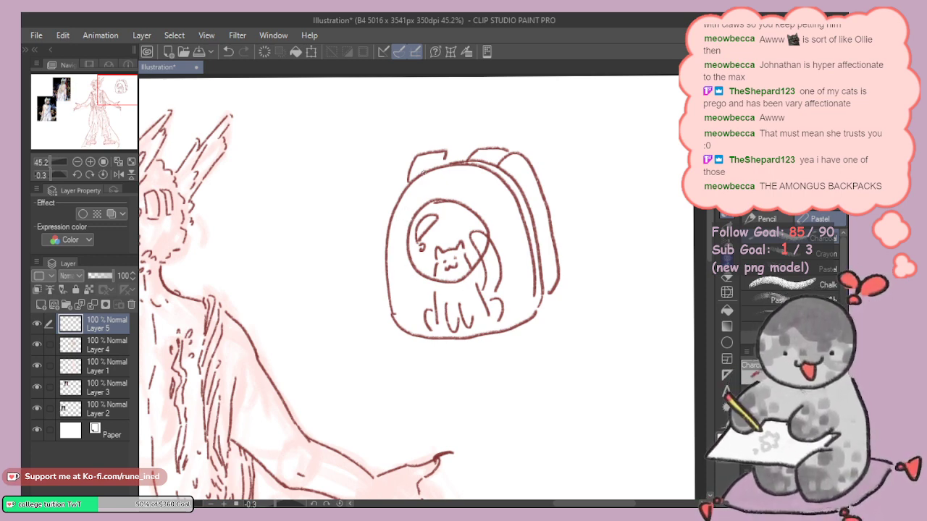
Step: Erase the round window and the whole cat from the front of the backpack
key("e")
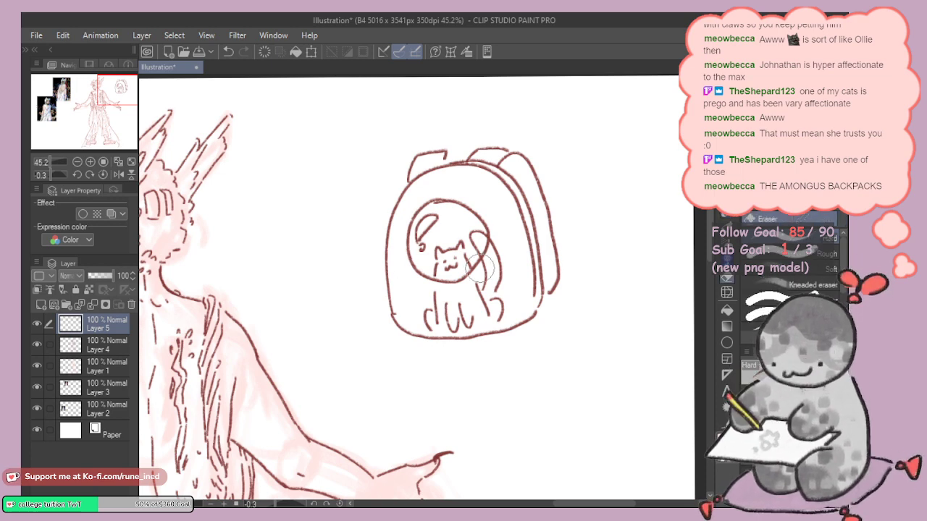
mouse_move(427, 217)
left_mouse_down()
mouse_move(471, 261)
mouse_move(416, 249)
mouse_move(437, 242)
mouse_move(420, 309)
mouse_move(453, 318)
mouse_move(468, 276)
mouse_move(463, 314)
mouse_move(497, 306)
mouse_move(424, 314)
mouse_move(433, 297)
left_mouse_up()
key("p")
key("ctrl+z")
Step: Draw the backpack's inner panel edge and floor line to open up its interior, and erase a gap in the floor line
mouse_move(440, 172)
left_mouse_down()
mouse_move(427, 294)
mouse_move(525, 286)
left_mouse_up()
key("ctrl+z")
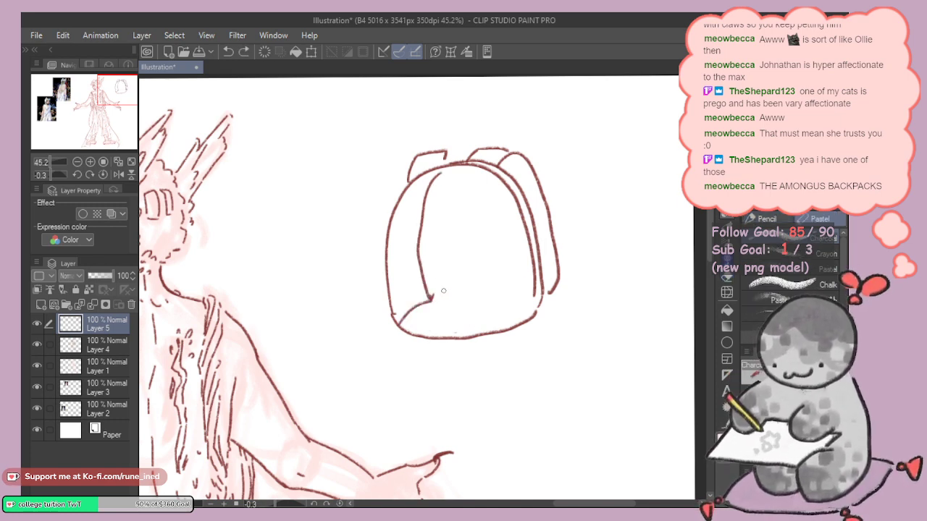
left_click_drag(433, 297, 522, 294)
key("e")
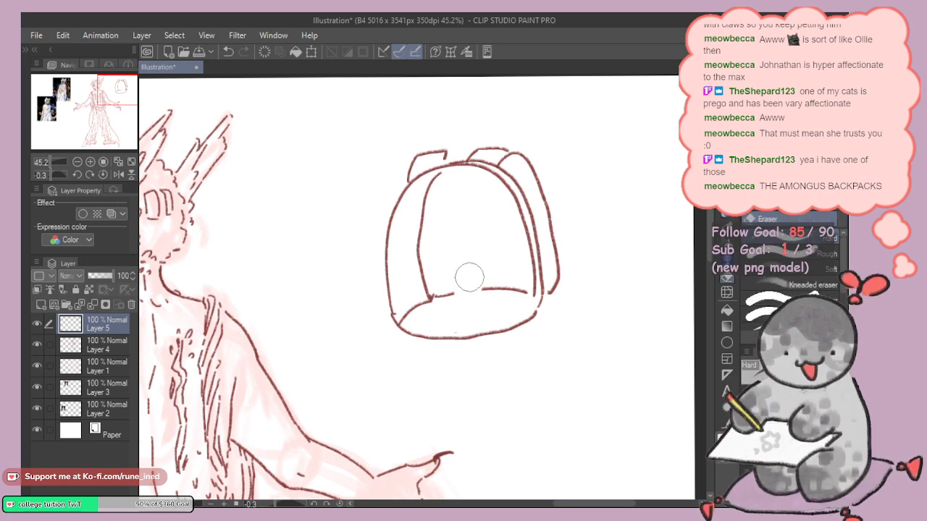
mouse_move(468, 275)
left_mouse_down()
mouse_move(468, 297)
mouse_move(452, 301)
mouse_move(470, 281)
mouse_move(434, 283)
mouse_move(460, 279)
mouse_move(457, 300)
mouse_move(509, 291)
left_mouse_up()
Step: Draw a cat lying on the backpack's floor with its tail raised, and add shine marks on the clear side
key("p")
key("ctrl+z")
mouse_move(436, 308)
left_mouse_down()
mouse_move(437, 323)
mouse_move(459, 315)
mouse_move(444, 314)
mouse_move(508, 313)
left_mouse_up()
key("ctrl+z")
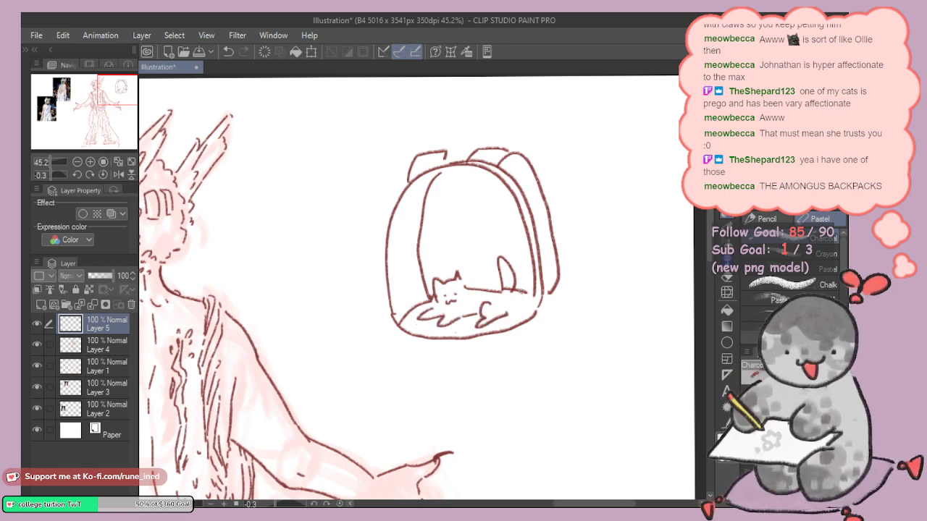
key("e")
key("p")
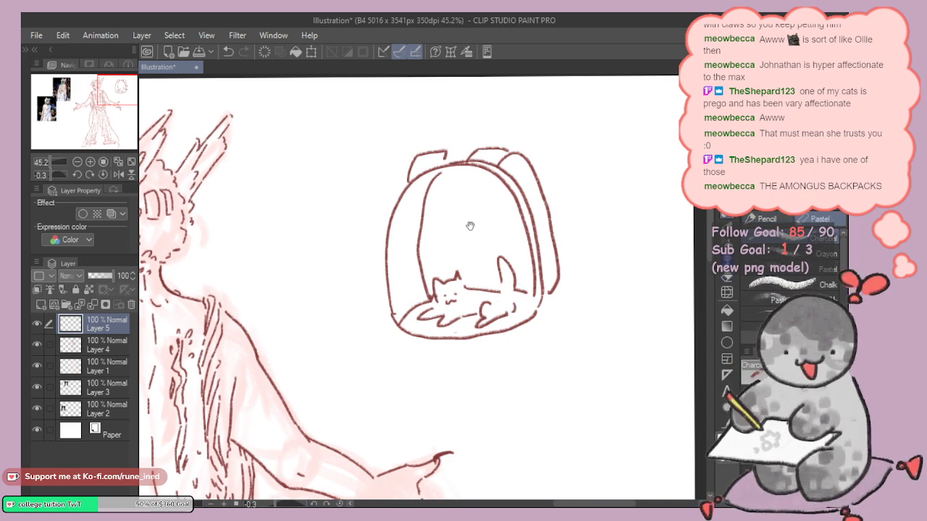
left_click_drag(403, 213, 400, 237)
left_click_drag(416, 195, 402, 252)
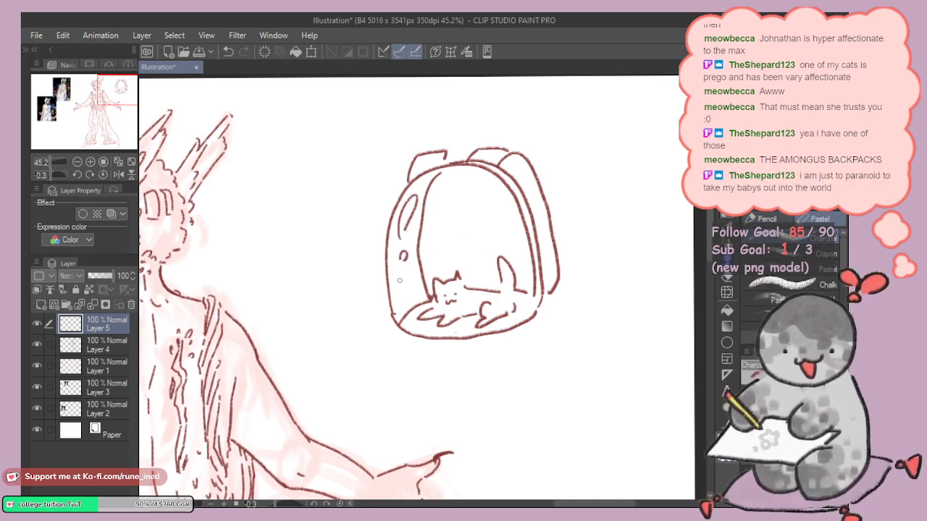
Step: Draw a curved line across the backpack's front and fill the area below it with diagonal hatching
left_click_drag(401, 268, 514, 273)
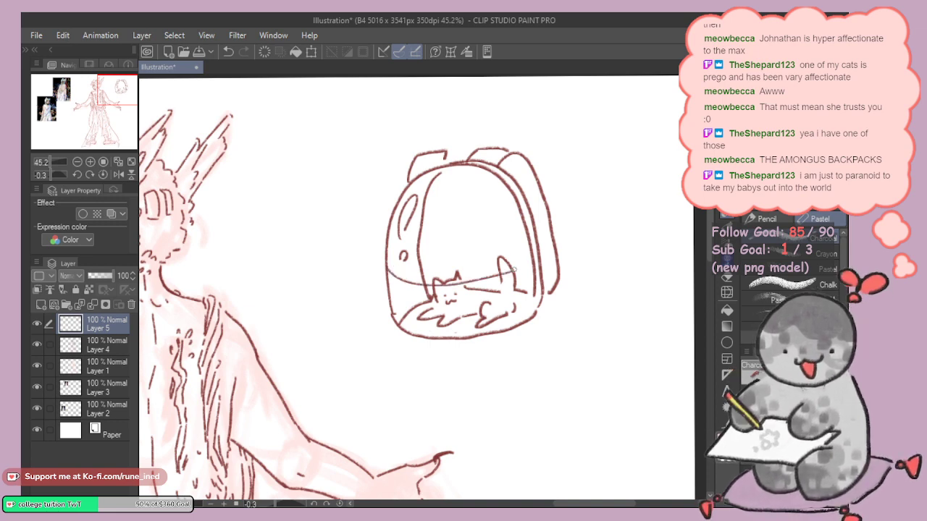
key("ctrl+z")
left_click_drag(398, 274, 521, 250)
key("ctrl+z")
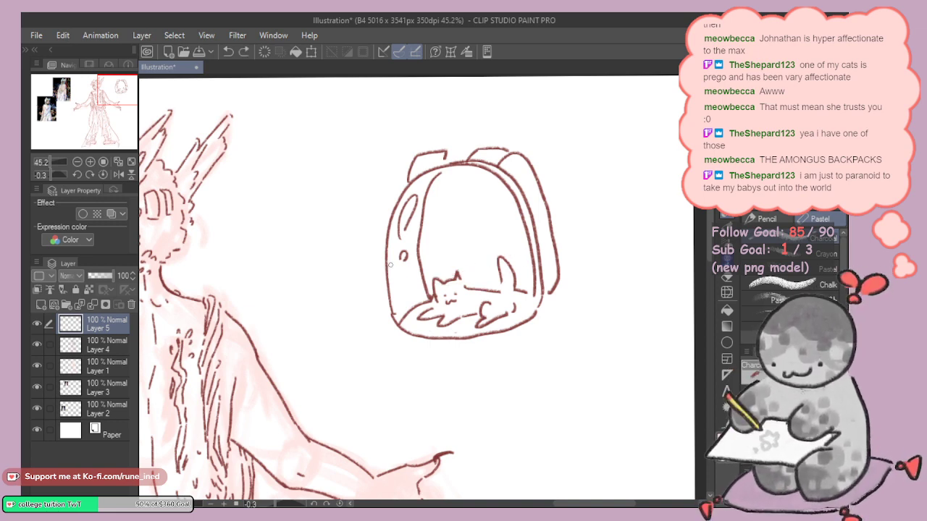
left_click_drag(390, 265, 529, 250)
mouse_move(415, 249)
left_mouse_down()
mouse_move(389, 268)
mouse_move(385, 293)
mouse_move(395, 311)
left_mouse_up()
mouse_move(423, 288)
left_mouse_down()
mouse_move(404, 323)
mouse_move(415, 330)
left_mouse_up()
left_click_drag(453, 292, 430, 333)
left_click_drag(492, 270, 448, 330)
mouse_move(507, 263)
left_mouse_down()
mouse_move(461, 323)
mouse_move(472, 320)
left_mouse_up()
left_click_drag(529, 259, 481, 326)
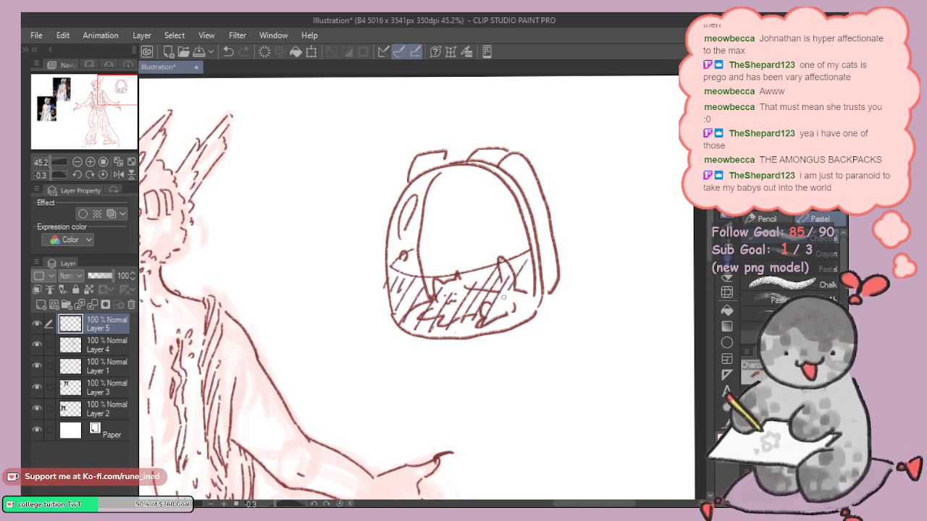
left_click_drag(525, 280, 491, 326)
mouse_move(526, 293)
left_mouse_down()
mouse_move(500, 327)
mouse_move(508, 327)
left_mouse_up()
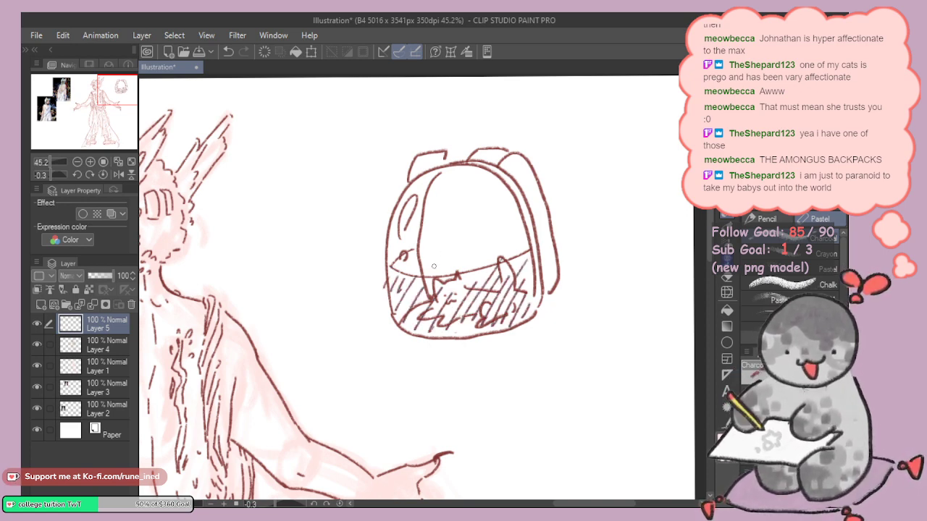
Step: Draw a small cat head with pointed ears and a face peeking over the hatched area, with a raised tail tip beside it
mouse_move(433, 272)
left_mouse_down()
mouse_move(431, 247)
mouse_move(456, 249)
mouse_move(442, 278)
left_mouse_up()
key("ctrl+z")
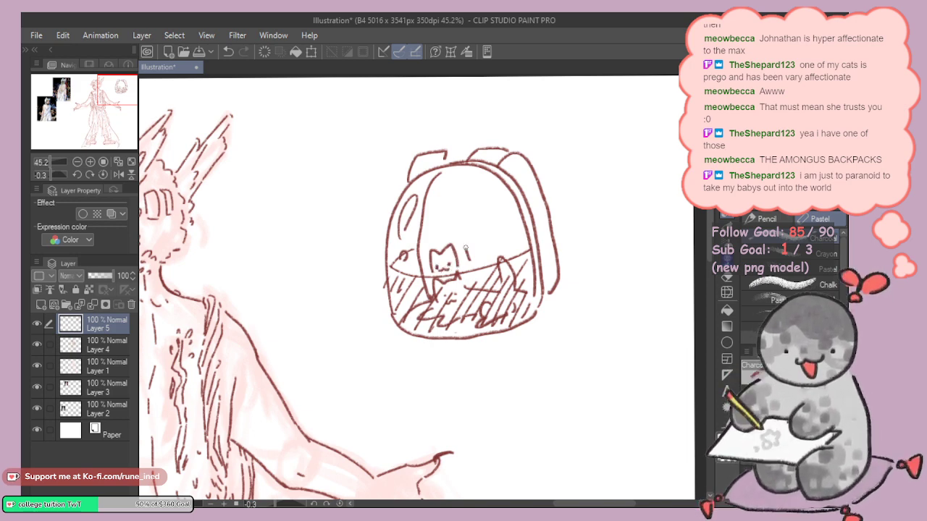
left_click_drag(461, 251, 469, 246)
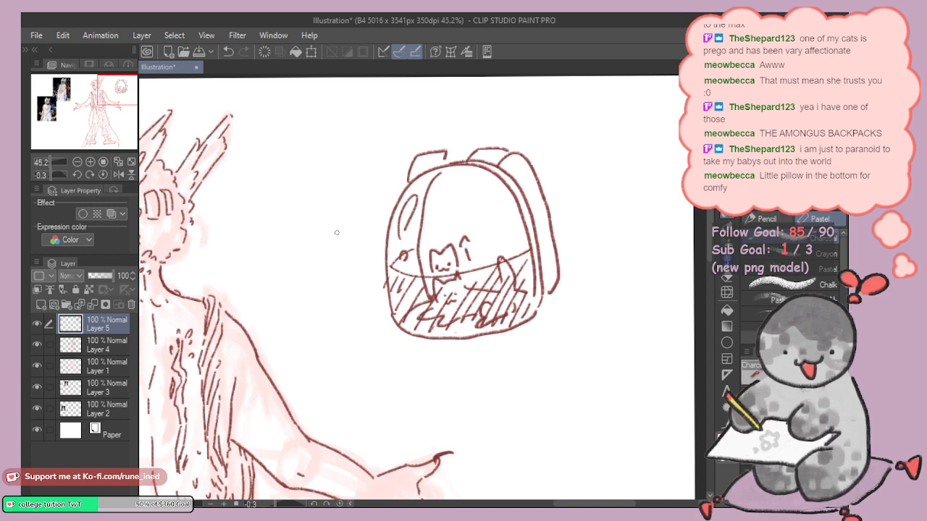
Step: Draw a larger cat head beside the backpack with pointed ears, a smiling face, whiskers and side curves
mouse_move(320, 258)
left_mouse_down()
mouse_move(323, 233)
mouse_move(358, 229)
left_mouse_up()
key("ctrl+z")
mouse_move(323, 272)
left_mouse_down()
mouse_move(348, 272)
mouse_move(345, 263)
mouse_move(331, 269)
mouse_move(340, 266)
left_mouse_up()
left_click(327, 256)
key("ctrl+z")
left_click(342, 255)
key("ctrl+z")
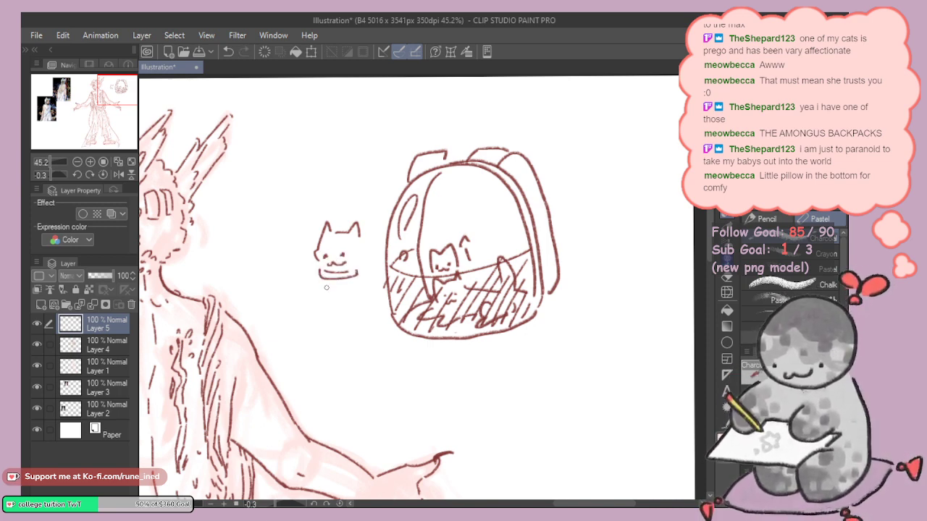
left_click_drag(313, 237, 309, 274)
mouse_move(358, 232)
left_mouse_down()
mouse_move(372, 246)
mouse_move(366, 272)
left_mouse_up()
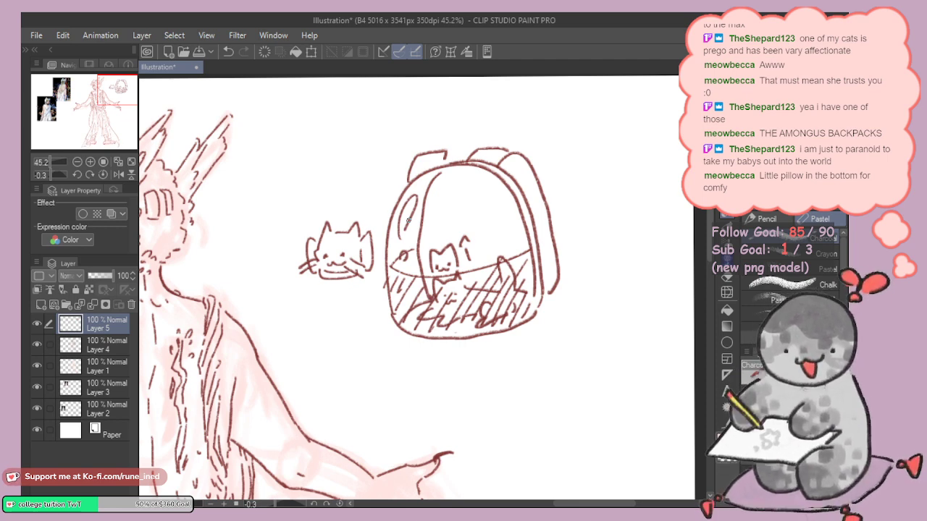
Step: Toggle the visibility of Layer 4 and Layer 1 to identify them, and add a new layer directly above Layer 1
left_click_drag(445, 227, 500, 199)
mouse_move(551, 260)
left_mouse_down()
mouse_move(504, 283)
mouse_move(496, 245)
left_mouse_up()
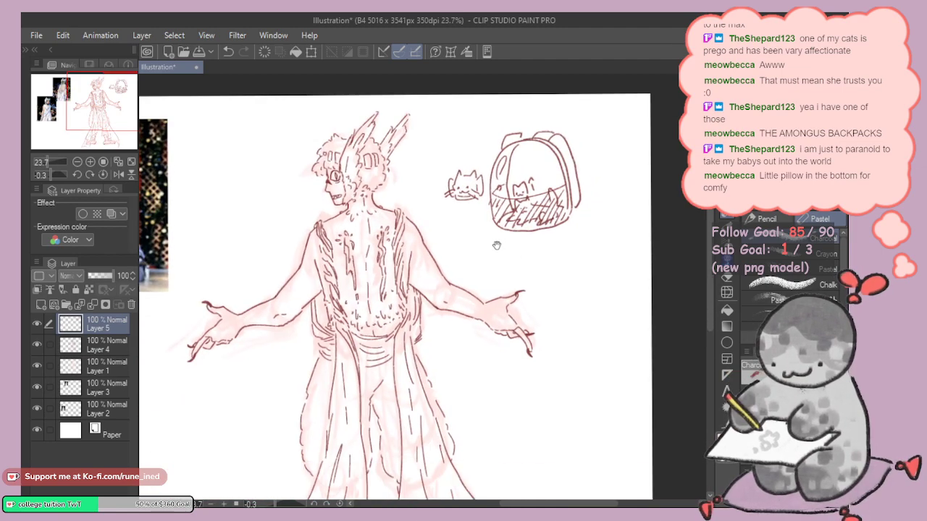
mouse_move(497, 296)
left_mouse_down()
mouse_move(530, 217)
mouse_move(511, 221)
mouse_move(464, 338)
left_mouse_up()
scroll(464, 337, "up", 3)
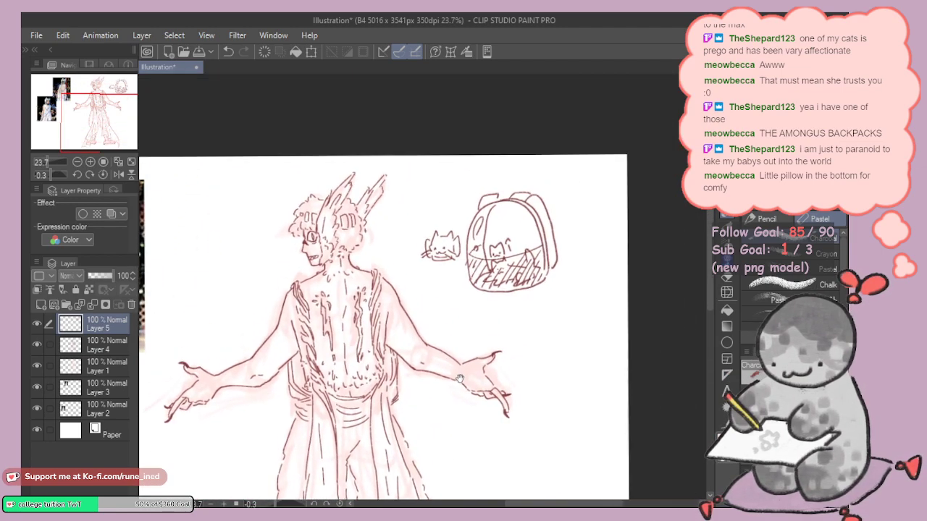
left_click(37, 346)
left_click(37, 348)
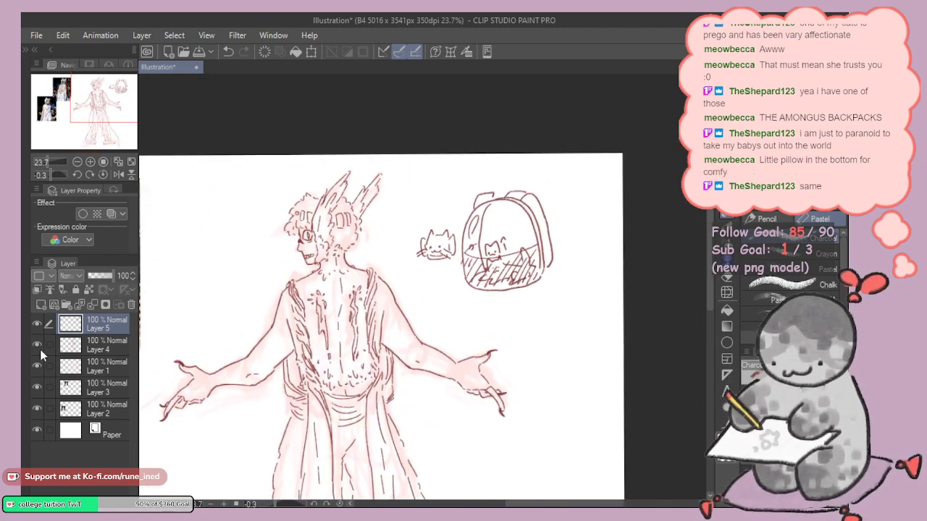
left_click(38, 348)
left_click(39, 348)
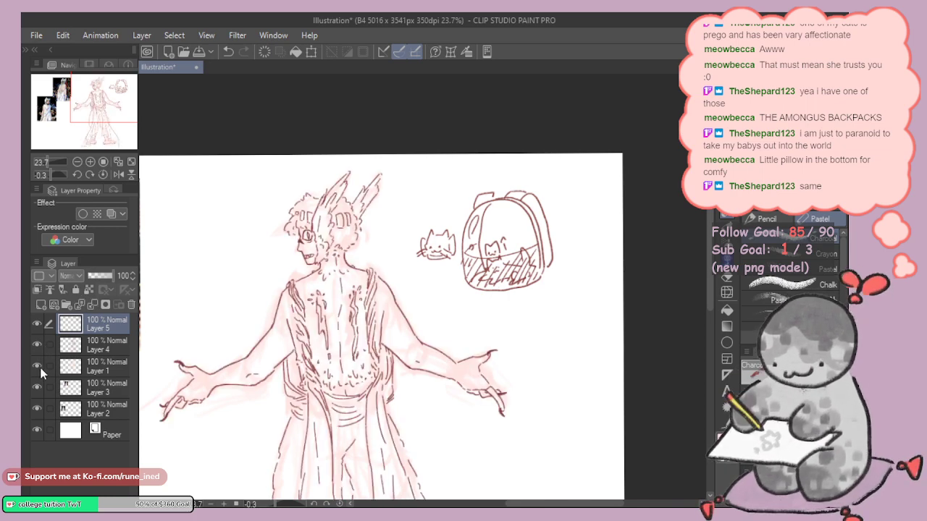
left_click(37, 367)
left_click(38, 366)
left_click(74, 368)
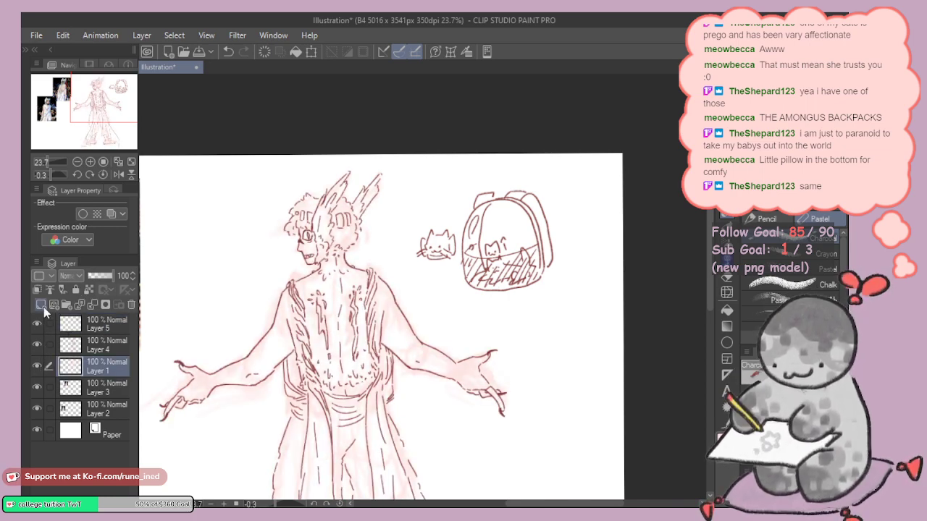
left_click(41, 304)
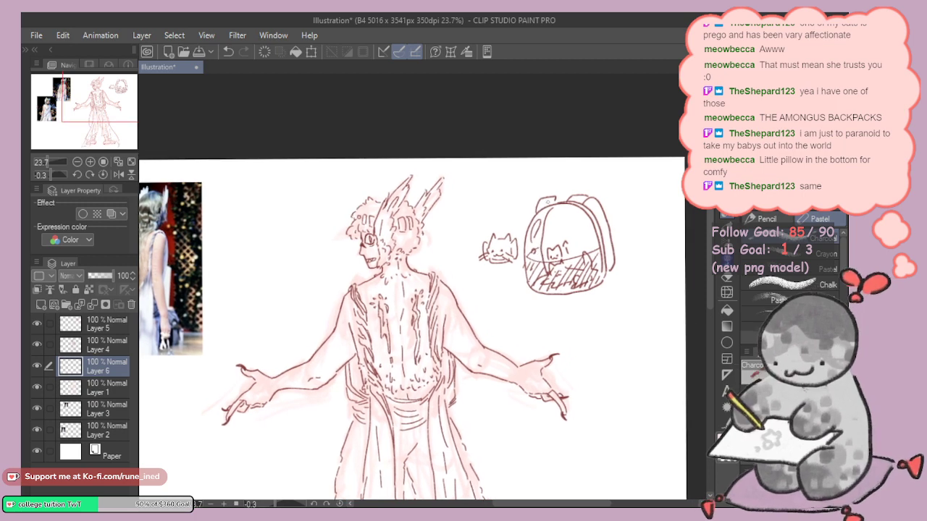
Step: Paint a first patch of skin colour beside the character's eye on the new layer
left_click_drag(532, 237, 568, 224)
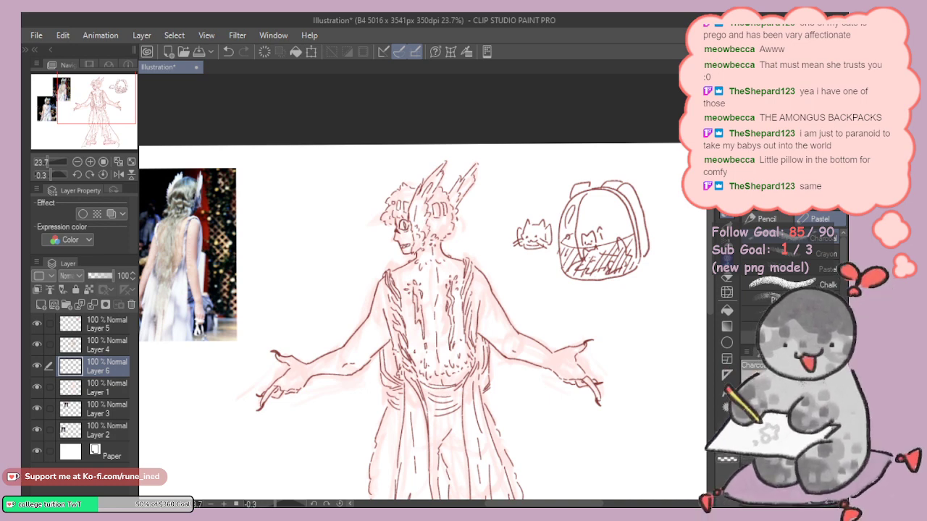
scroll(442, 225, "up", 4)
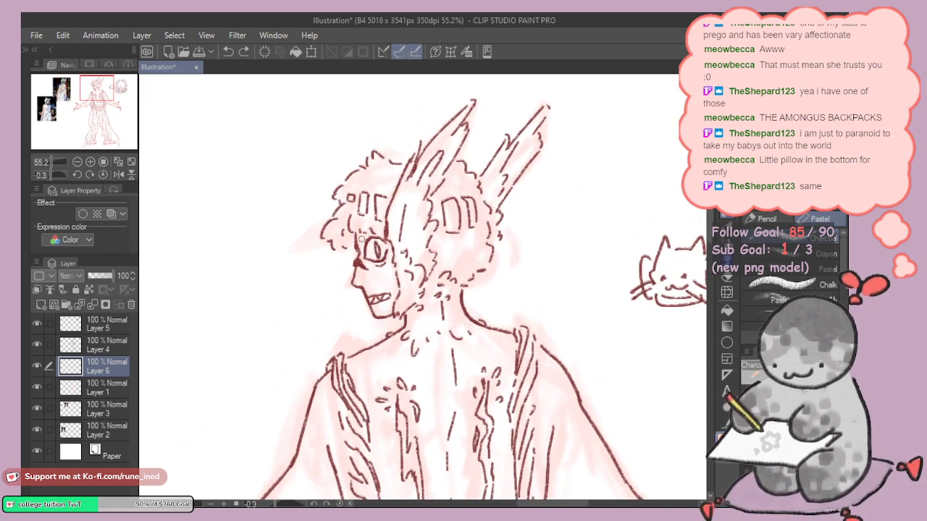
scroll(361, 239, "up", 2)
left_click_drag(358, 222, 364, 259)
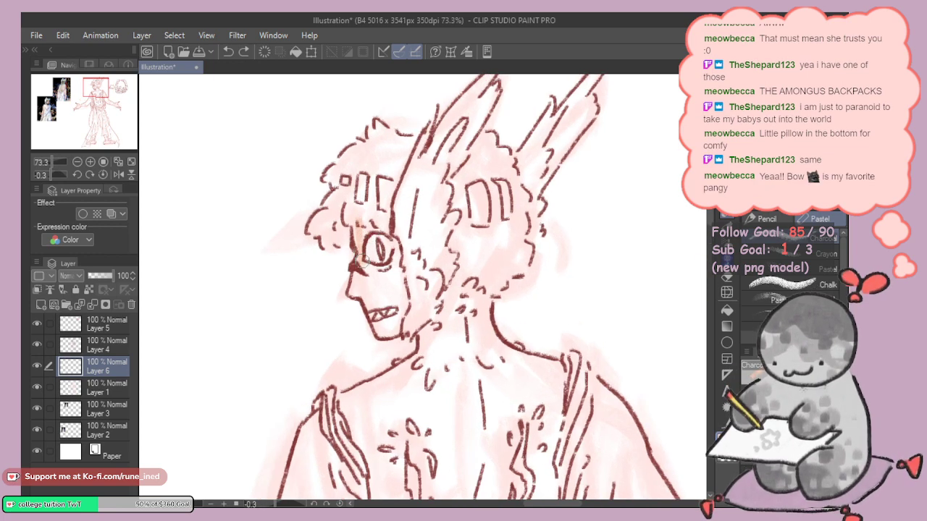
scroll(393, 234, "down", 3)
key("p")
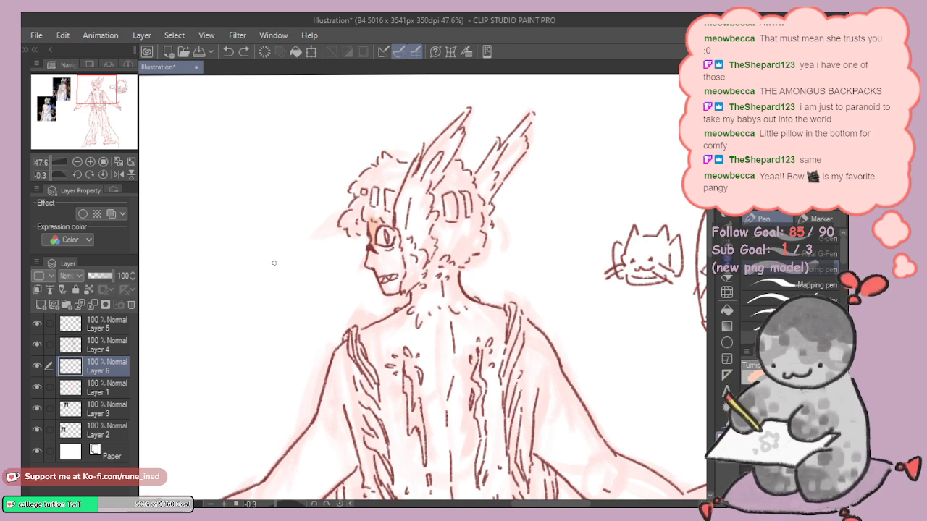
Step: Paint a peach swatch and an overlapping muted brown swatch beside the character's head on Layer 5, retrying the brown
left_click(87, 323)
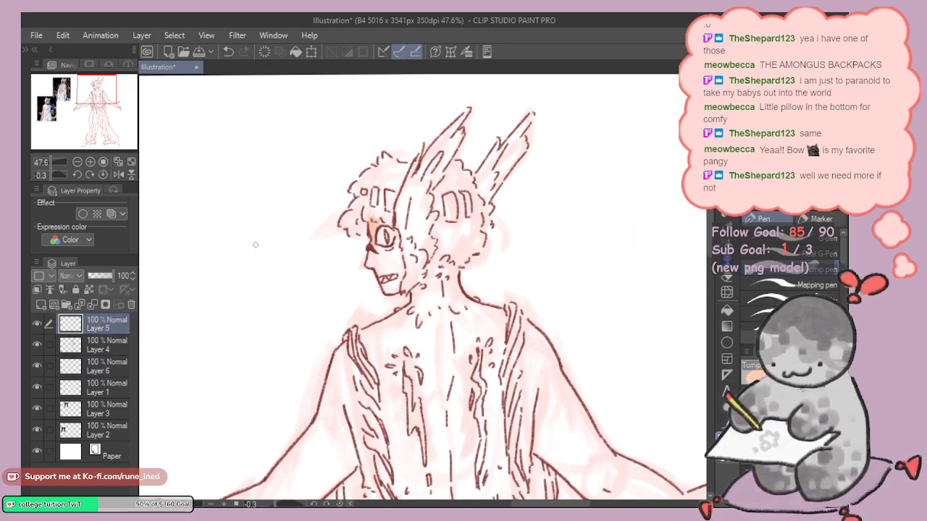
left_click_drag(248, 226, 262, 226)
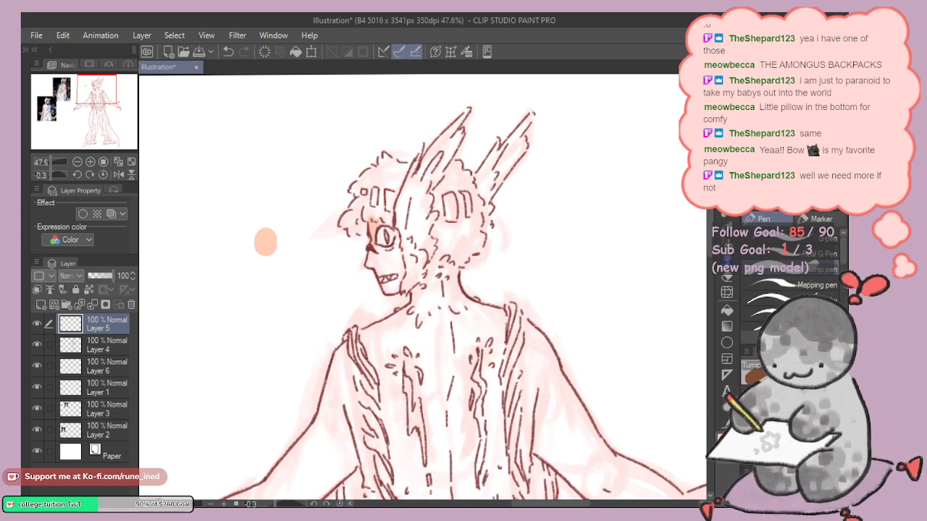
left_click_drag(271, 227, 276, 224)
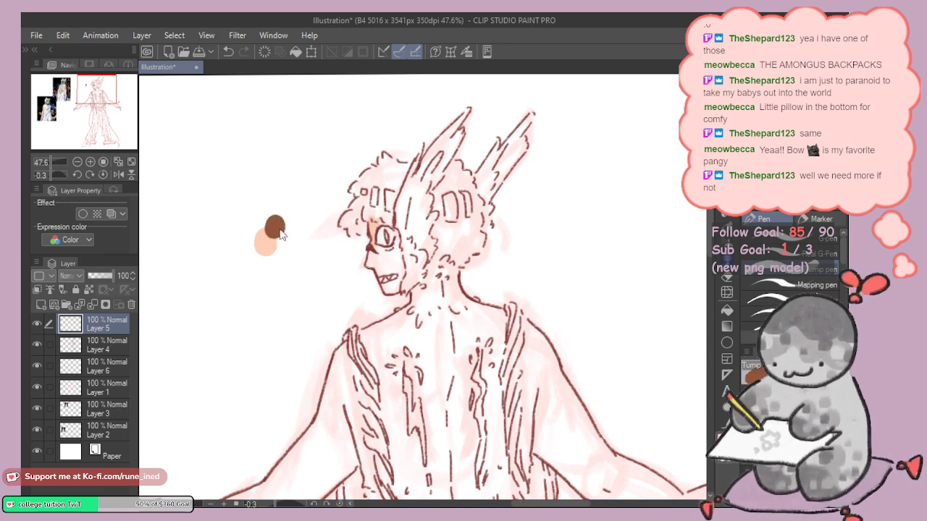
key("ctrl+z")
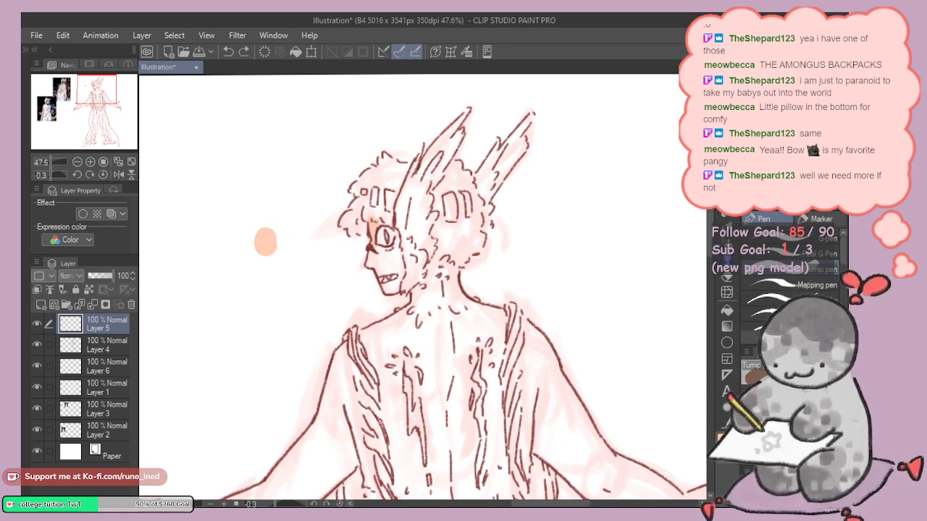
left_click(272, 224)
key("ctrl+z")
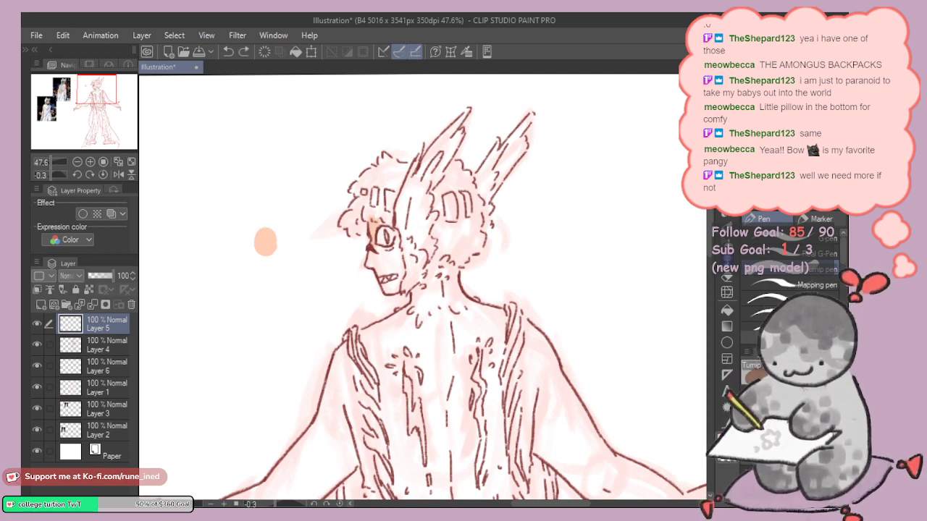
left_click(270, 219)
key("ctrl+z")
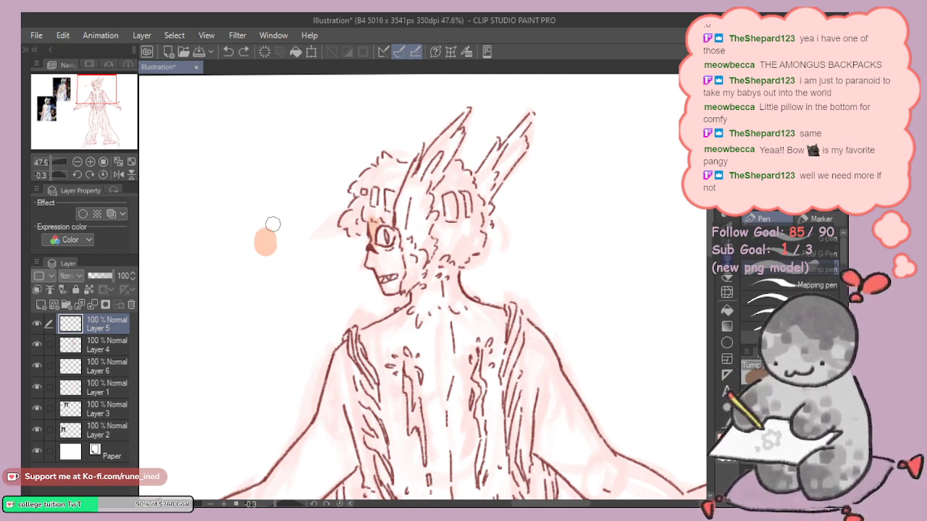
left_click(272, 220)
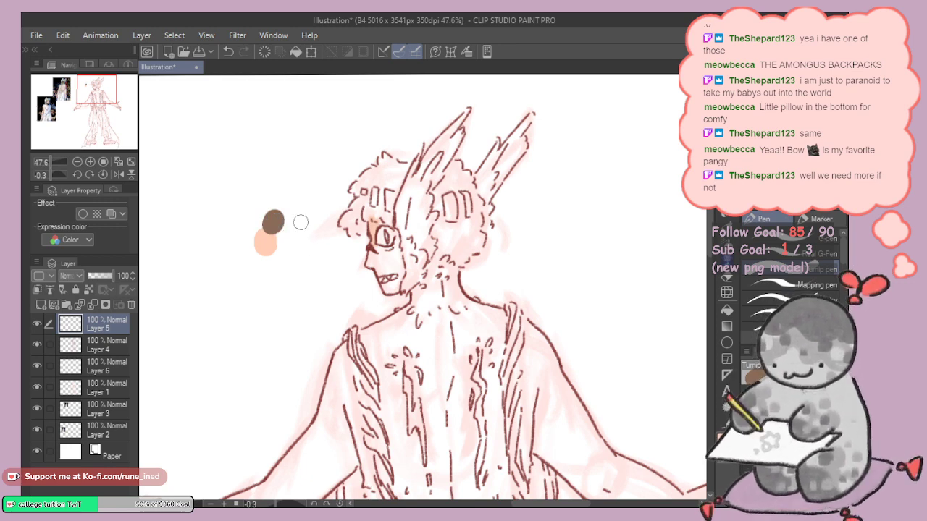
Step: Fill the character's face with the peach skin colour on Layer 6
key("p")
left_click_drag(373, 226, 373, 253)
key("ctrl+z")
left_click(373, 226, "ctrl+shift")
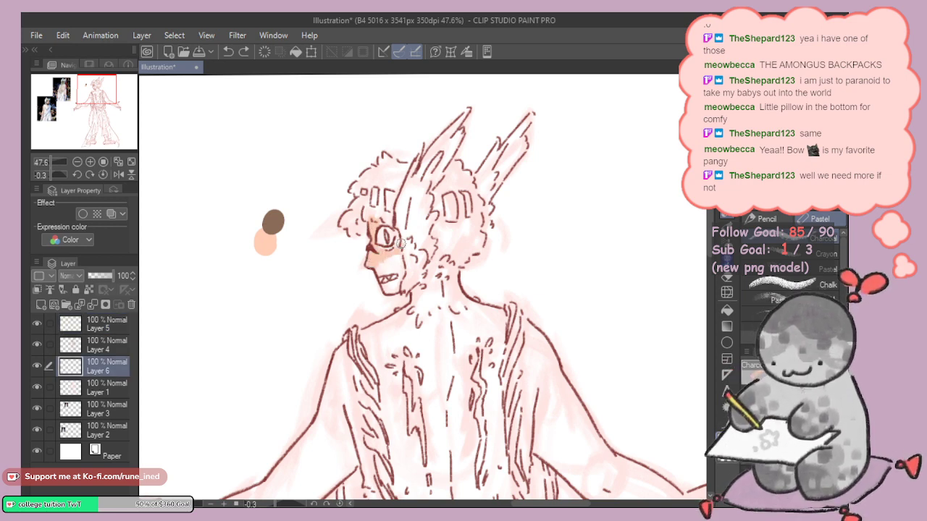
mouse_move(389, 232)
left_mouse_down()
mouse_move(429, 229)
mouse_move(375, 276)
mouse_move(387, 286)
mouse_move(378, 258)
mouse_move(387, 259)
mouse_move(395, 288)
mouse_move(397, 262)
left_mouse_up()
key("ctrl+z")
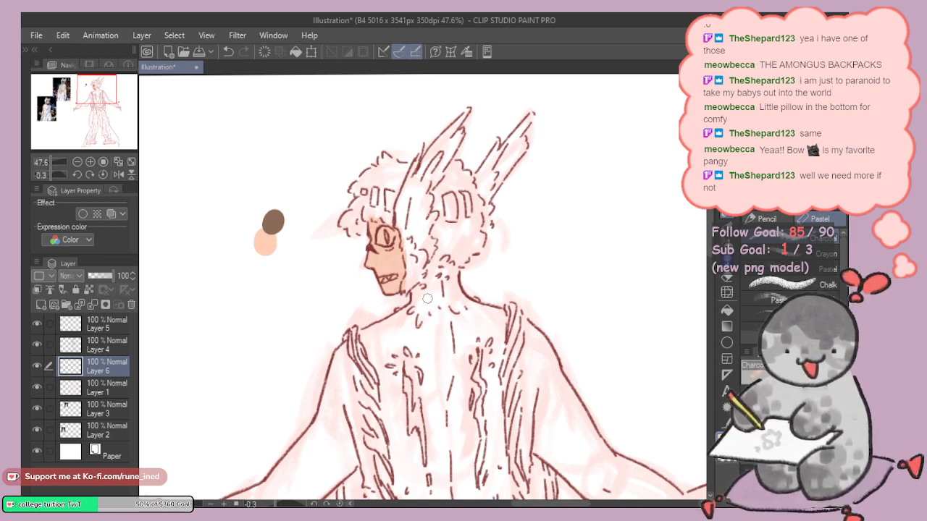
Step: Fill the character's neck, shoulders and back with the peach skin colour on Layer 6, down to the drape at the waist
mouse_move(427, 298)
left_mouse_down()
mouse_move(424, 265)
mouse_move(433, 326)
mouse_move(442, 325)
mouse_move(454, 262)
left_mouse_up()
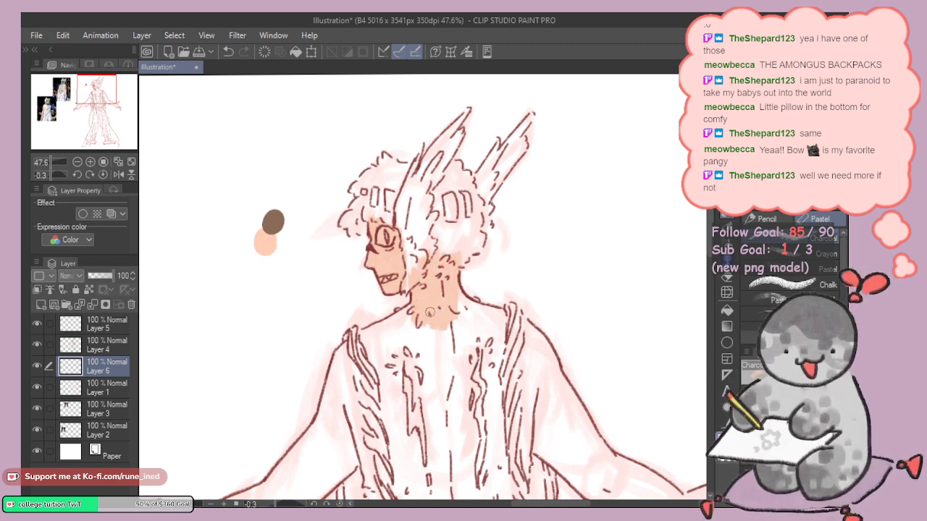
mouse_move(429, 312)
left_mouse_down()
mouse_move(458, 310)
mouse_move(456, 271)
left_mouse_up()
left_click_drag(494, 304, 517, 255)
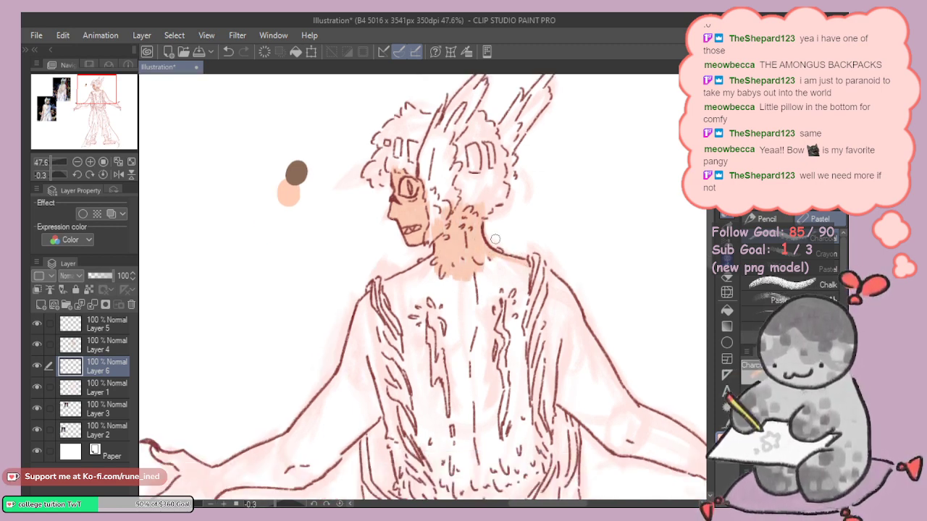
mouse_move(386, 287)
left_mouse_down()
mouse_move(424, 258)
mouse_move(433, 254)
mouse_move(416, 279)
mouse_move(458, 256)
left_mouse_up()
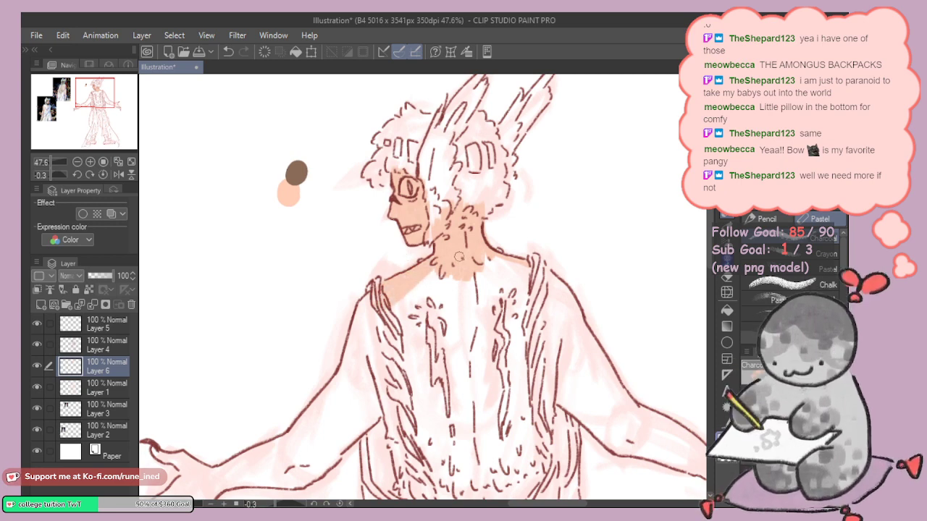
mouse_move(414, 280)
left_mouse_down()
mouse_move(394, 296)
mouse_move(394, 350)
mouse_move(456, 283)
mouse_move(492, 289)
mouse_move(497, 264)
mouse_move(535, 283)
mouse_move(523, 268)
mouse_move(442, 362)
mouse_move(442, 381)
mouse_move(409, 322)
mouse_move(413, 403)
left_mouse_up()
mouse_move(425, 359)
left_mouse_down()
mouse_move(404, 295)
mouse_move(371, 311)
mouse_move(380, 385)
mouse_move(409, 333)
mouse_move(441, 406)
mouse_move(458, 290)
mouse_move(484, 391)
mouse_move(496, 268)
mouse_move(514, 379)
mouse_move(499, 244)
left_mouse_up()
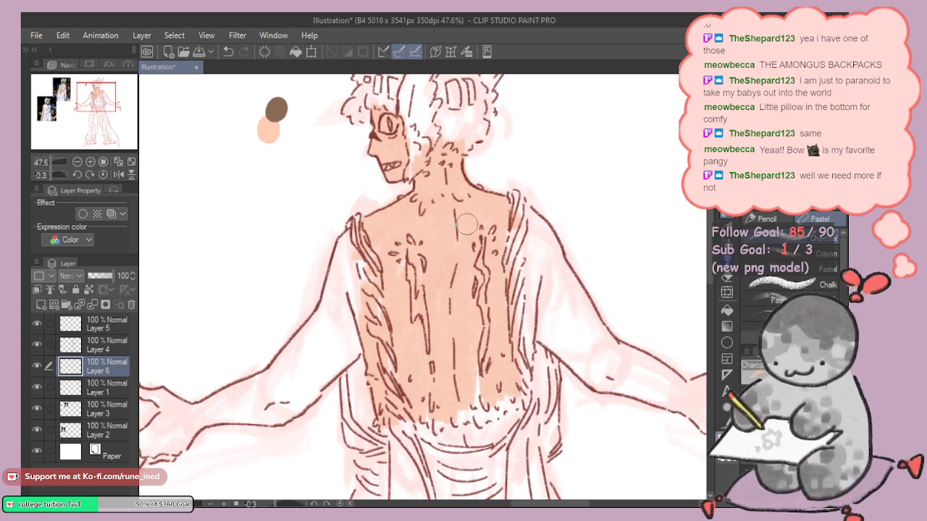
Step: Fill the character's left-hand arm and hand, on the side the face turns to, with the peach skin colour
left_click_drag(364, 271, 362, 314)
left_click_drag(319, 319, 388, 299)
mouse_move(370, 370)
left_mouse_down()
mouse_move(417, 253)
mouse_move(416, 325)
mouse_move(400, 353)
left_mouse_up()
mouse_move(417, 246)
left_mouse_down()
mouse_move(408, 242)
mouse_move(418, 218)
left_mouse_up()
left_click_drag(413, 294, 483, 233)
mouse_move(450, 243)
left_mouse_down()
mouse_move(415, 287)
mouse_move(439, 265)
mouse_move(421, 319)
mouse_move(428, 331)
mouse_move(403, 331)
mouse_move(413, 291)
mouse_move(345, 332)
mouse_move(354, 338)
mouse_move(378, 309)
mouse_move(324, 336)
left_mouse_up()
mouse_move(280, 313)
left_mouse_down()
mouse_move(311, 320)
mouse_move(280, 362)
mouse_move(285, 372)
mouse_move(335, 341)
mouse_move(259, 383)
mouse_move(272, 364)
mouse_move(246, 391)
mouse_move(288, 366)
mouse_move(304, 313)
left_mouse_up()
Step: Fill the opposite shoulder, arm and hand with the same peach skin colour on Layer 6
left_click_drag(584, 245, 323, 355)
scroll(332, 435, "up", 2)
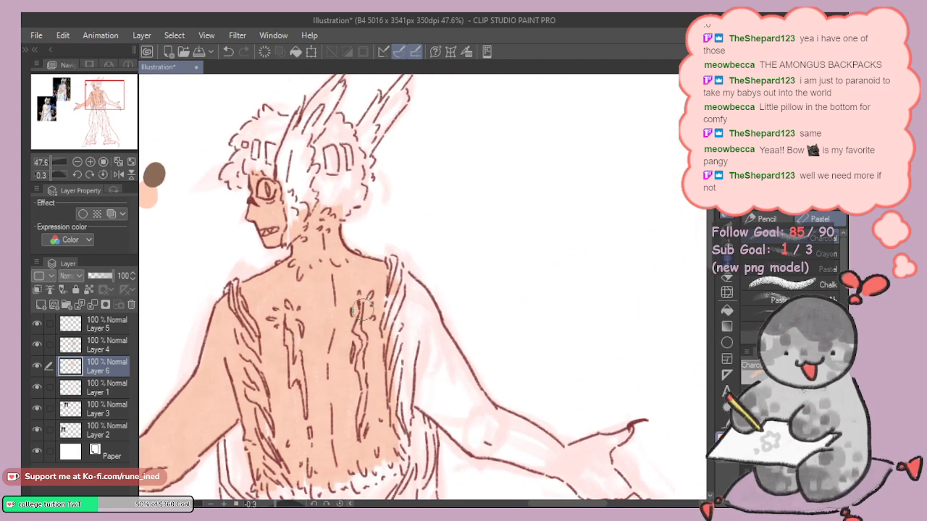
mouse_move(297, 226)
left_mouse_down()
mouse_move(289, 238)
mouse_move(299, 239)
left_mouse_up()
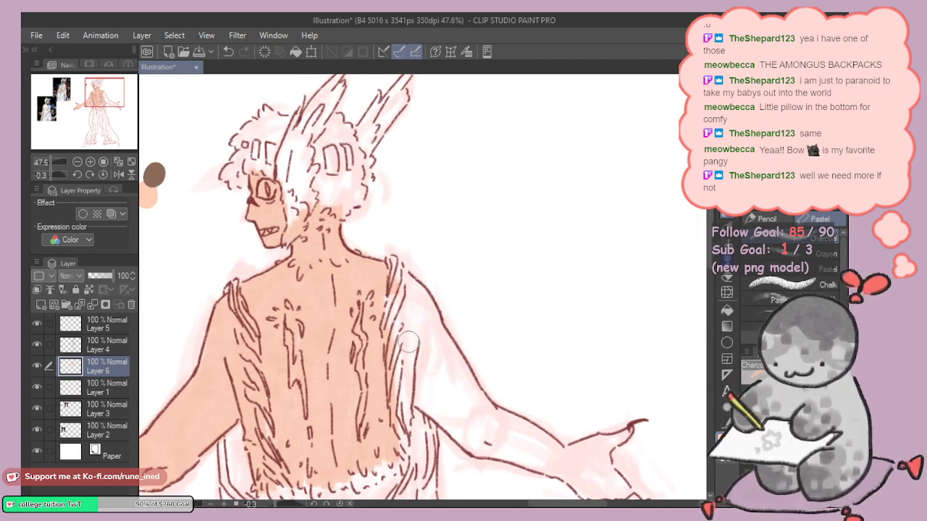
mouse_move(405, 347)
left_mouse_down()
mouse_move(392, 270)
mouse_move(416, 299)
mouse_move(433, 404)
mouse_move(412, 387)
mouse_move(416, 395)
mouse_move(397, 302)
mouse_move(404, 287)
mouse_move(434, 330)
left_mouse_up()
mouse_move(412, 391)
left_mouse_down()
mouse_move(402, 405)
mouse_move(411, 430)
left_mouse_up()
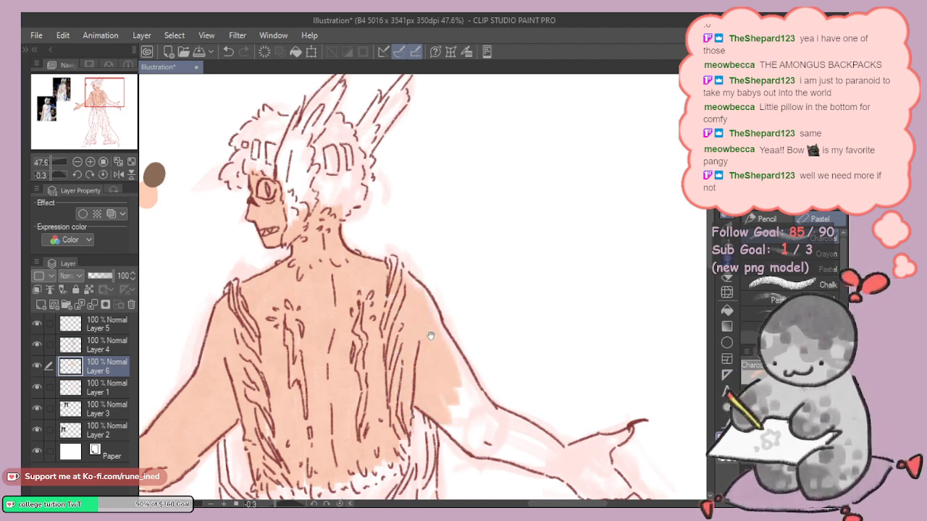
mouse_move(430, 335)
left_mouse_down()
mouse_move(460, 374)
mouse_move(393, 225)
mouse_move(475, 363)
mouse_move(447, 349)
mouse_move(436, 363)
mouse_move(473, 385)
mouse_move(490, 359)
left_mouse_up()
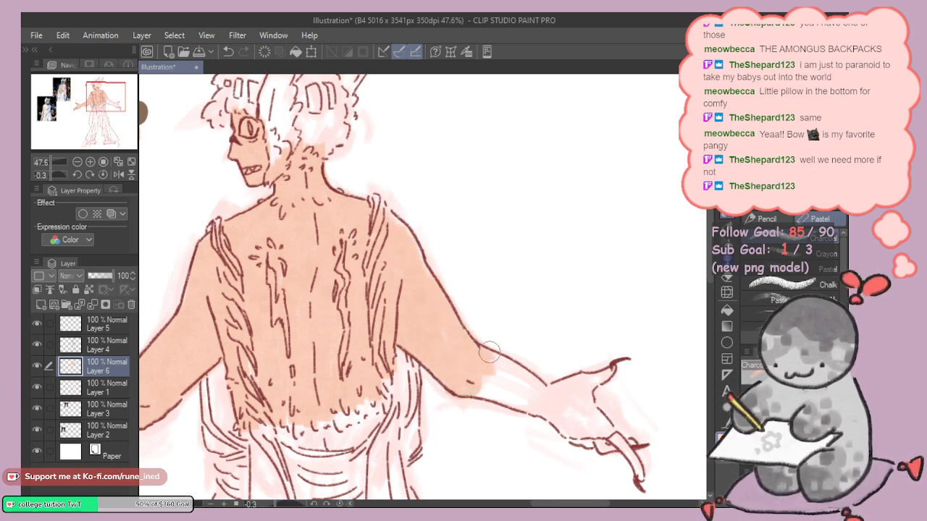
left_click_drag(626, 282, 346, 174)
mouse_move(445, 165)
left_mouse_down()
mouse_move(357, 325)
mouse_move(416, 319)
mouse_move(390, 315)
mouse_move(415, 306)
mouse_move(411, 319)
mouse_move(418, 310)
mouse_move(387, 328)
mouse_move(396, 338)
mouse_move(448, 326)
mouse_move(360, 316)
mouse_move(438, 315)
mouse_move(432, 297)
mouse_move(465, 258)
mouse_move(456, 333)
mouse_move(510, 307)
mouse_move(551, 325)
left_mouse_up()
Step: Paint both lower legs and feet with the peach skin colour beneath the trouser hems
scroll(494, 321, "down", 5)
scroll(492, 321, "up", 4)
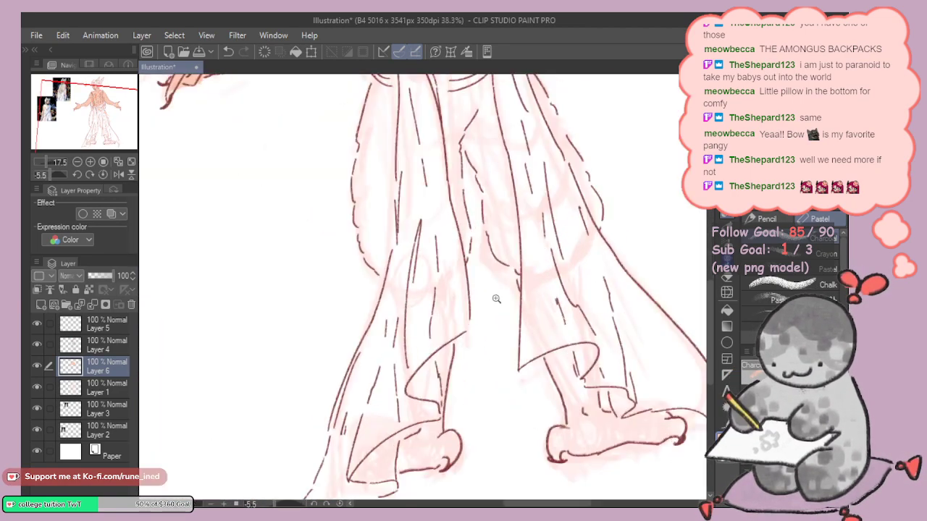
mouse_move(409, 296)
left_mouse_down()
mouse_move(414, 409)
mouse_move(414, 317)
mouse_move(416, 329)
mouse_move(424, 328)
mouse_move(426, 392)
mouse_move(427, 362)
mouse_move(433, 377)
mouse_move(442, 334)
mouse_move(407, 292)
mouse_move(444, 309)
mouse_move(445, 345)
mouse_move(416, 423)
mouse_move(367, 440)
mouse_move(366, 457)
mouse_move(384, 455)
mouse_move(421, 415)
mouse_move(423, 448)
mouse_move(447, 431)
mouse_move(450, 441)
mouse_move(380, 436)
mouse_move(406, 430)
mouse_move(412, 451)
mouse_move(441, 449)
left_mouse_up()
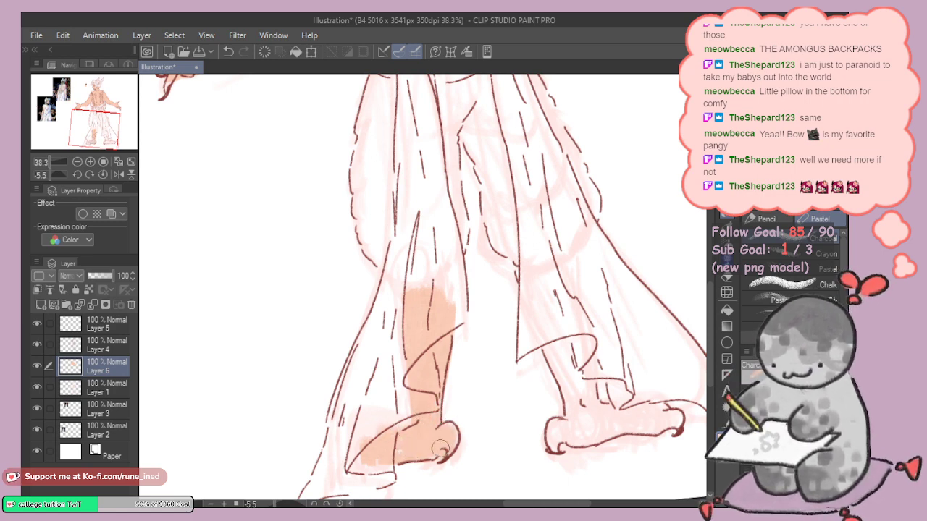
mouse_move(576, 322)
left_mouse_down()
mouse_move(476, 322)
mouse_move(475, 406)
mouse_move(463, 304)
mouse_move(492, 420)
mouse_move(461, 416)
mouse_move(489, 434)
mouse_move(511, 409)
mouse_move(521, 420)
mouse_move(546, 406)
mouse_move(554, 425)
mouse_move(567, 405)
left_mouse_up()
left_click_drag(484, 435, 553, 417)
Step: Fill the character's curly hair on Layer 6 with the muted brown from the swatch, around the front ear
left_click_drag(439, 287, 519, 391)
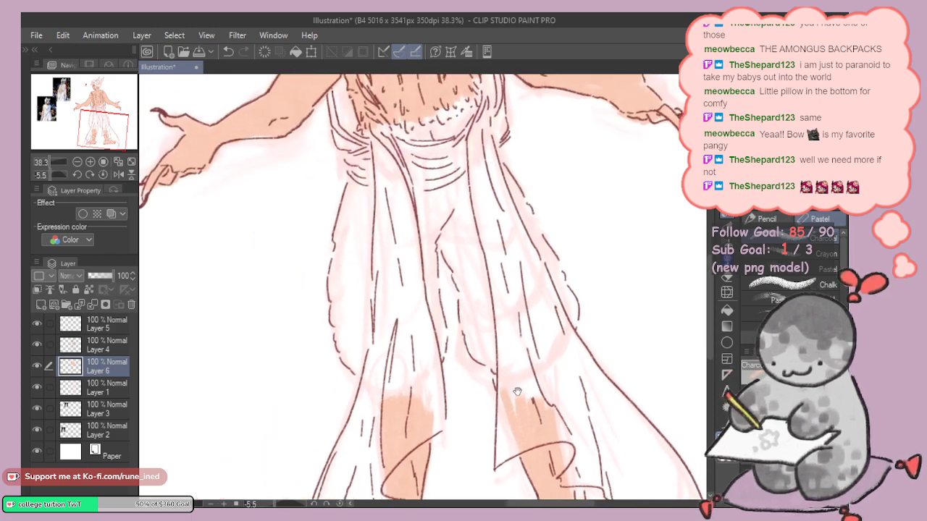
left_click_drag(463, 246, 494, 398)
left_click_drag(383, 242, 471, 405)
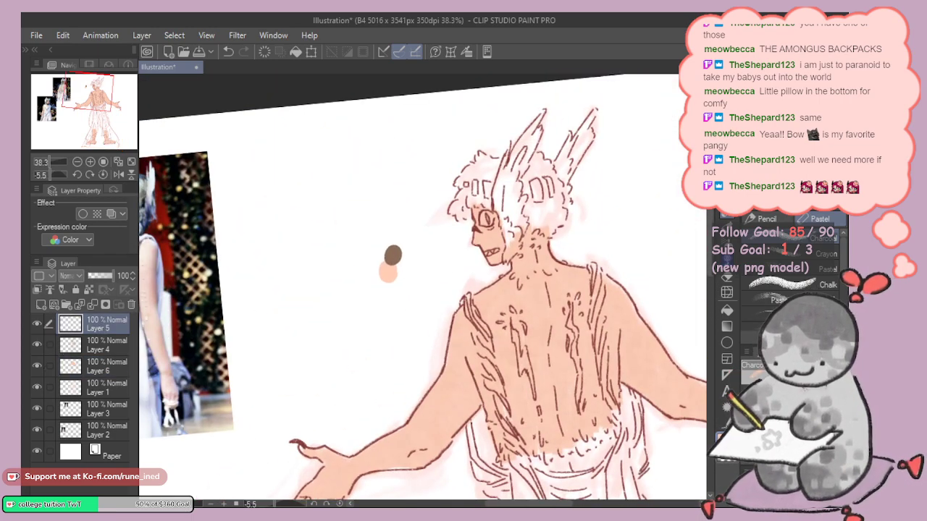
scroll(393, 253, "up", 1)
scroll(394, 279, "up", 1)
left_click_drag(465, 262, 470, 270)
left_click_drag(470, 271, 404, 343)
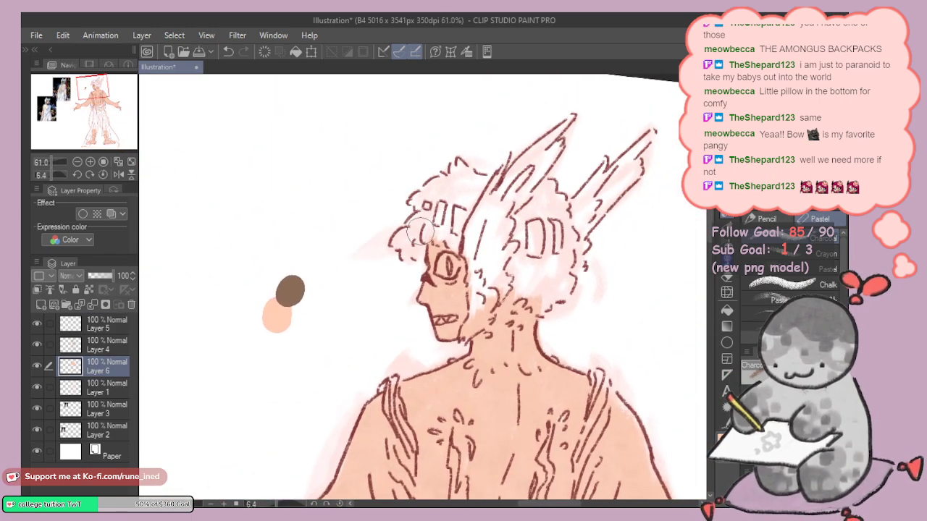
mouse_move(419, 232)
left_mouse_down()
mouse_move(404, 241)
mouse_move(434, 217)
mouse_move(463, 250)
mouse_move(471, 232)
mouse_move(405, 243)
mouse_move(416, 250)
mouse_move(409, 232)
mouse_move(431, 226)
mouse_move(460, 237)
left_mouse_up()
key("ctrl+z")
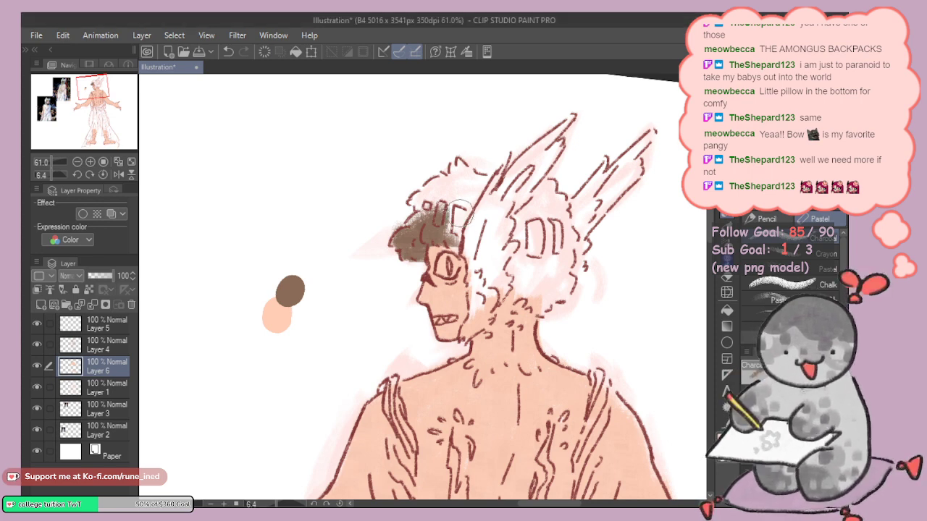
mouse_move(445, 234)
left_mouse_down()
mouse_move(521, 262)
mouse_move(532, 311)
mouse_move(561, 278)
mouse_move(572, 233)
mouse_move(549, 183)
mouse_move(420, 214)
mouse_move(417, 188)
mouse_move(452, 173)
mouse_move(463, 194)
mouse_move(453, 223)
left_mouse_up()
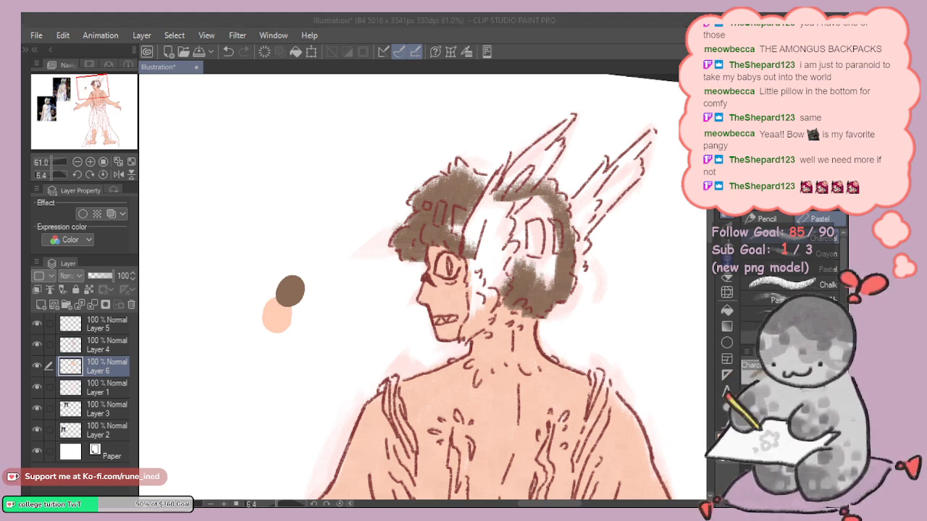
left_click(500, 209)
mouse_move(467, 209)
left_mouse_down()
mouse_move(471, 181)
mouse_move(453, 156)
mouse_move(463, 174)
mouse_move(488, 174)
mouse_move(423, 191)
mouse_move(528, 232)
mouse_move(535, 275)
mouse_move(554, 290)
mouse_move(545, 298)
mouse_move(536, 198)
left_mouse_up()
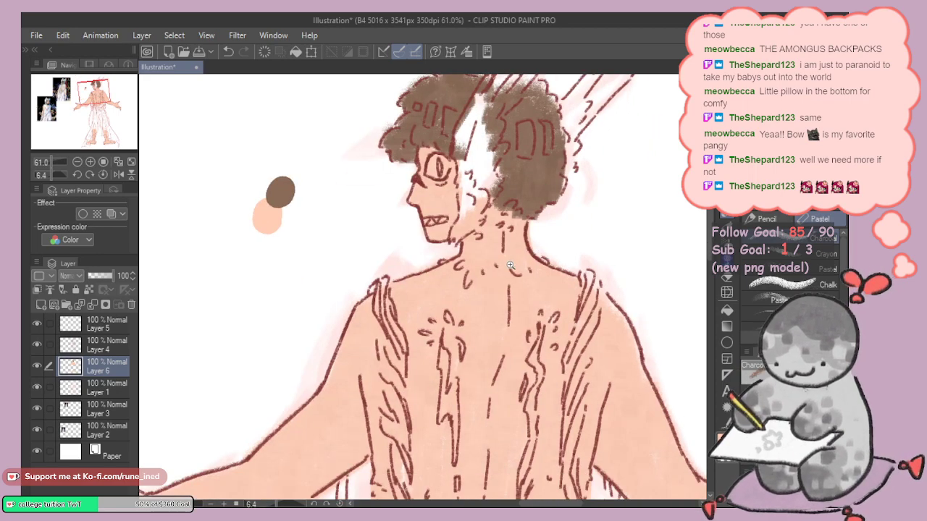
Step: Paint the character's eye and teeth white over the peach skin
left_click_drag(517, 268, 463, 290)
left_click_drag(577, 251, 571, 232)
left_click_drag(524, 261, 653, 251)
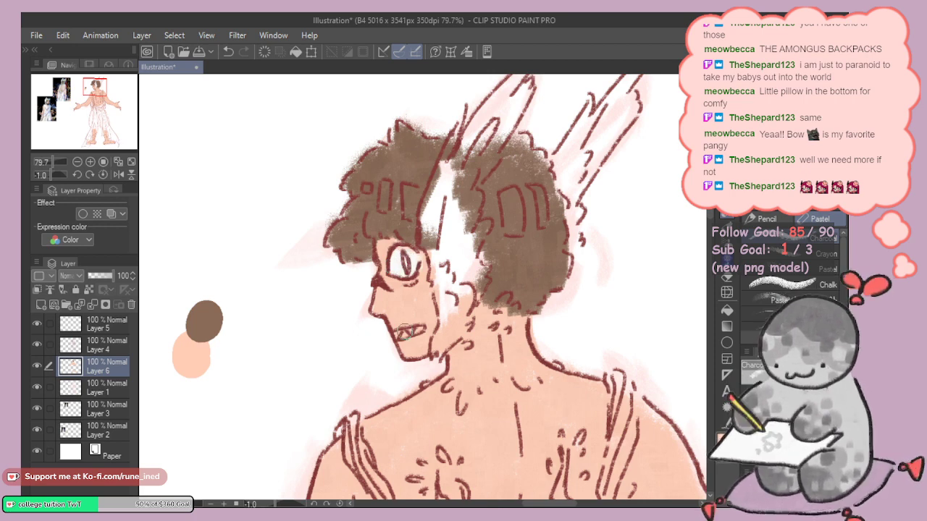
scroll(407, 332, "down", 3)
left_click_drag(476, 316, 449, 288)
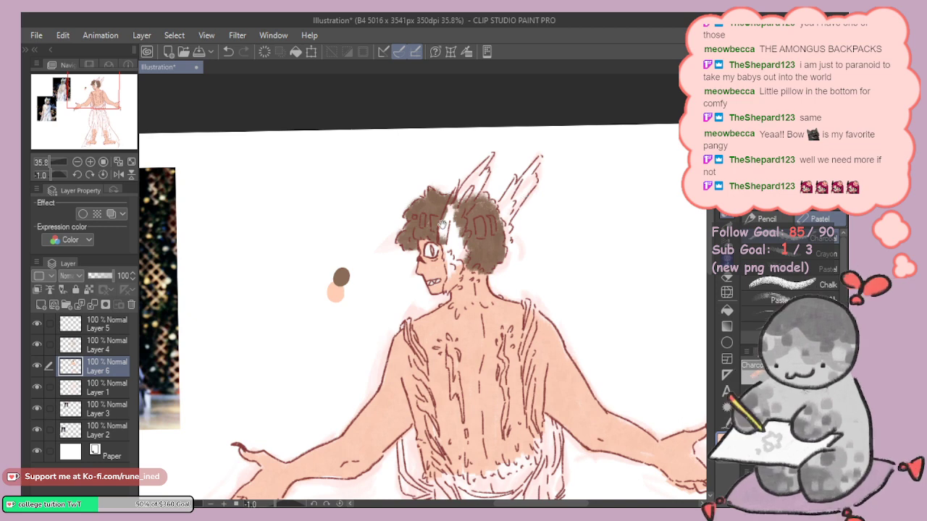
scroll(384, 277, "up", 2)
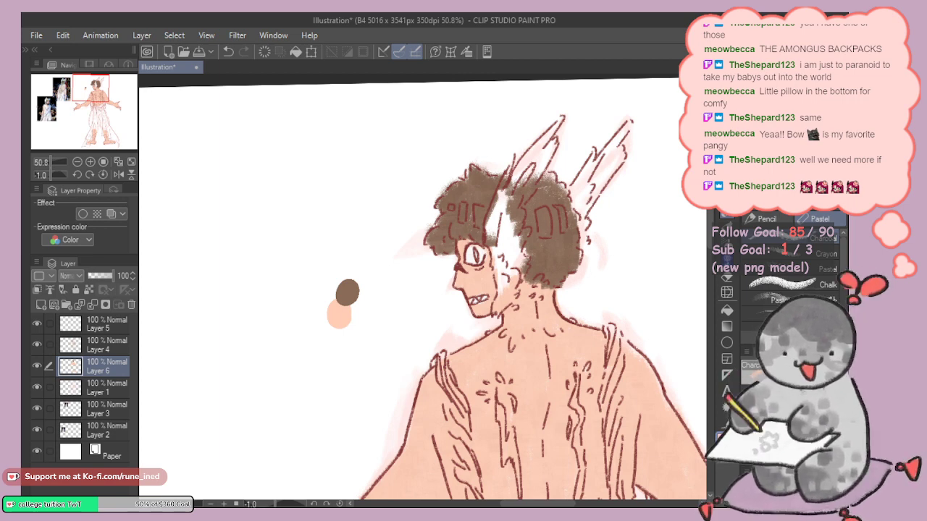
left_click_drag(580, 254, 579, 213)
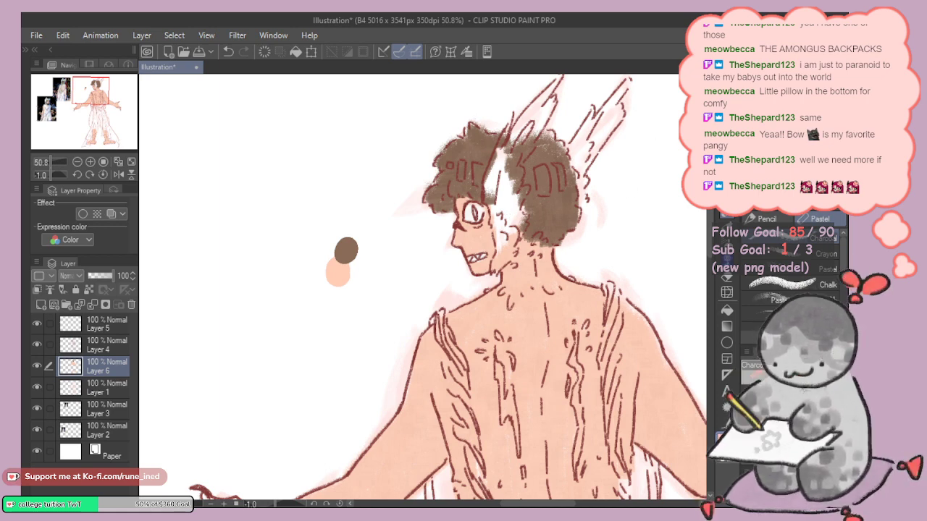
mouse_move(476, 399)
left_mouse_down()
mouse_move(467, 334)
mouse_move(498, 349)
mouse_move(499, 339)
mouse_move(511, 402)
mouse_move(494, 423)
mouse_move(505, 413)
mouse_move(509, 425)
left_mouse_up()
key("ctrl+z")
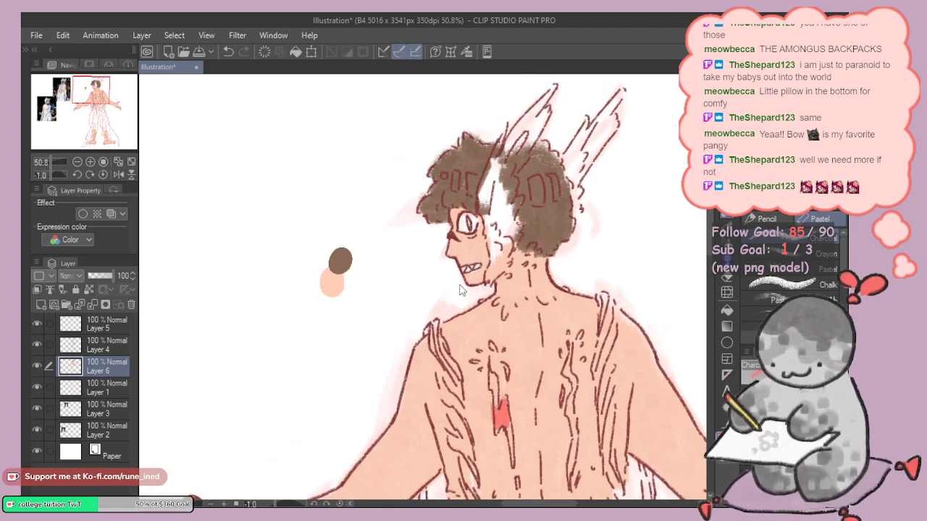
key("ctrl+z")
Step: Place a round coral-red pen swatch overlapping the peach swatch on Layer 5, redoing the first dab
mouse_move(364, 275)
left_mouse_down()
mouse_move(373, 280)
mouse_move(323, 283)
mouse_move(331, 282)
left_mouse_up()
left_click(107, 325)
key("p")
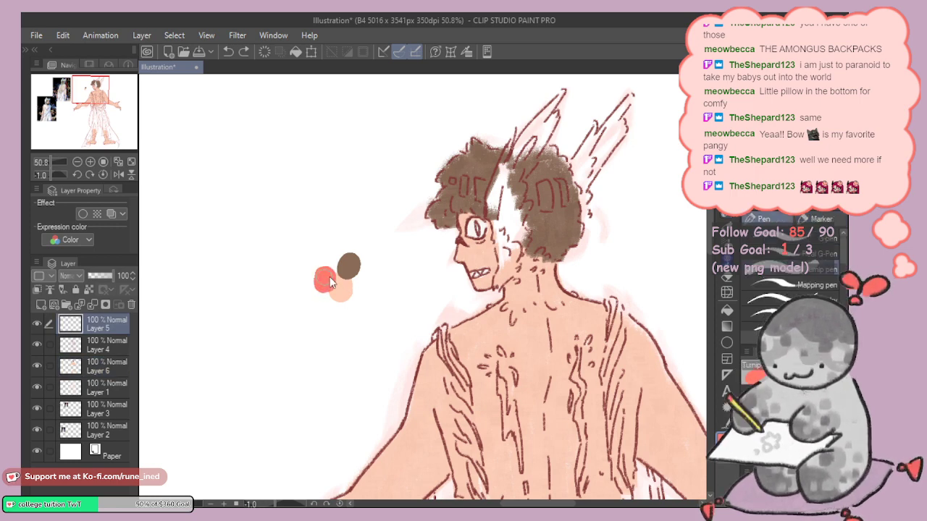
key("ctrl+z")
left_click(328, 287)
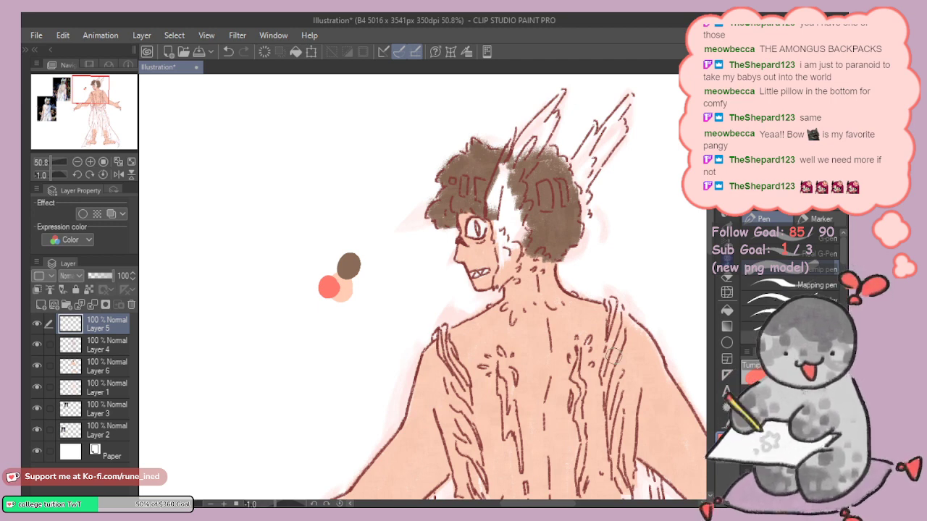
Step: Fill the two jagged wounds on the character's back with coral red on Layer 6, using the pastel brush
left_click_drag(537, 371, 498, 362)
key("p")
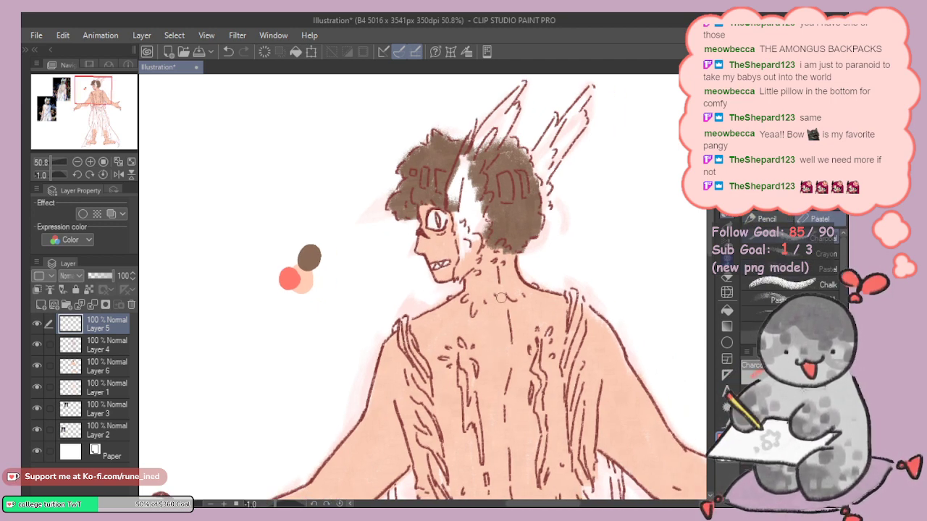
left_click_drag(506, 329, 497, 297)
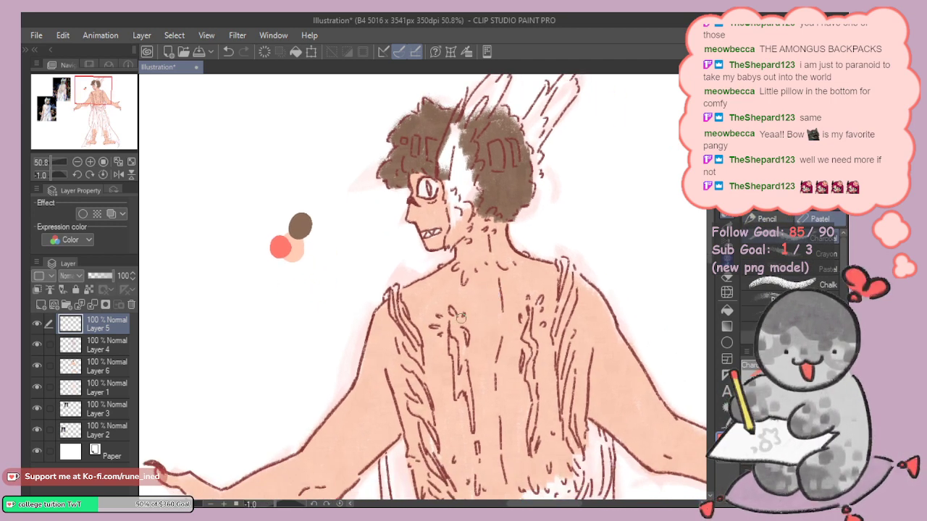
left_click(434, 366, "ctrl+shift")
mouse_move(454, 341)
left_mouse_down()
mouse_move(455, 393)
mouse_move(464, 368)
mouse_move(479, 445)
left_mouse_up()
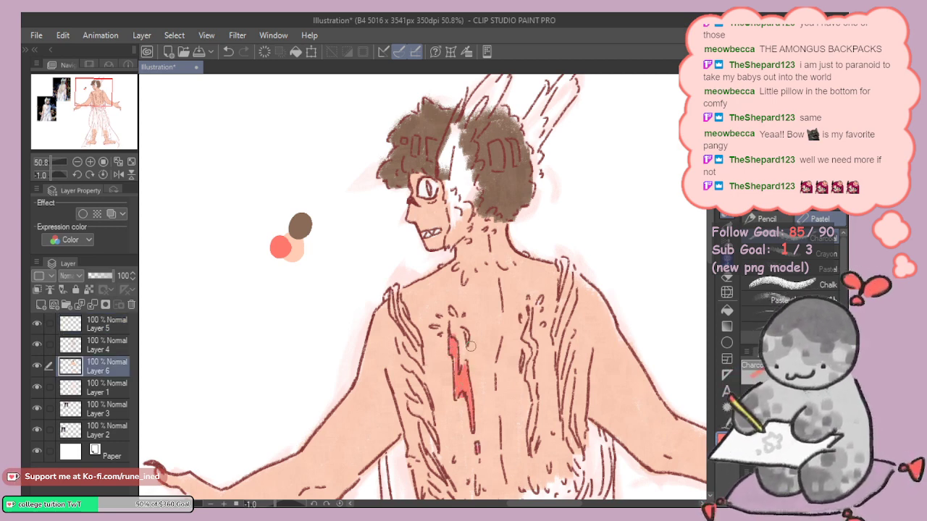
mouse_move(530, 310)
left_mouse_down()
mouse_move(531, 361)
mouse_move(522, 360)
mouse_move(538, 397)
mouse_move(529, 448)
left_mouse_up()
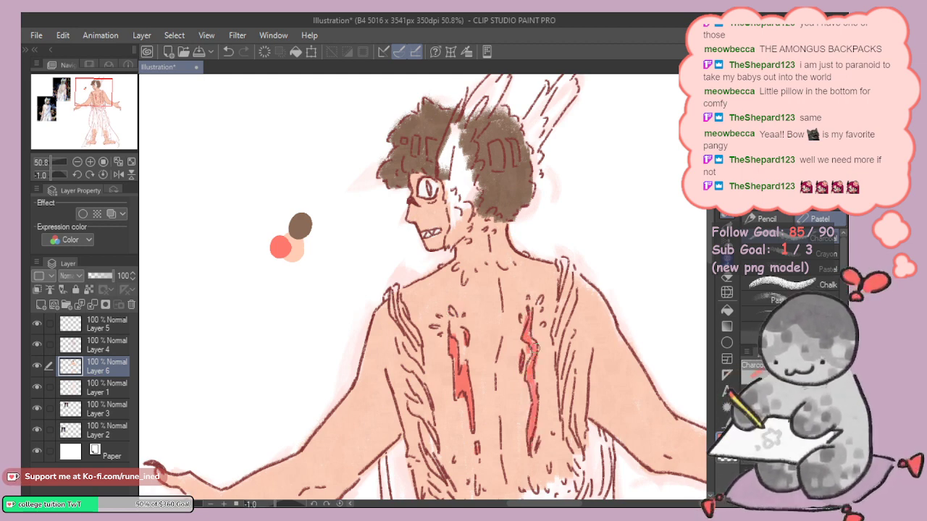
Step: Examine the flat colours on the character's head, back and arms at different zoom levels
left_click_drag(528, 351, 512, 286)
scroll(512, 284, "down", 1)
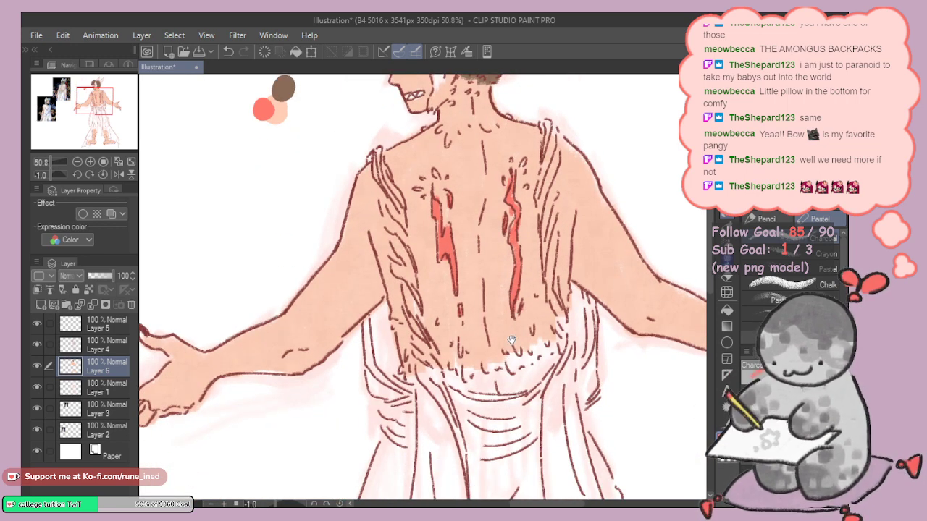
scroll(508, 276, "up", 2)
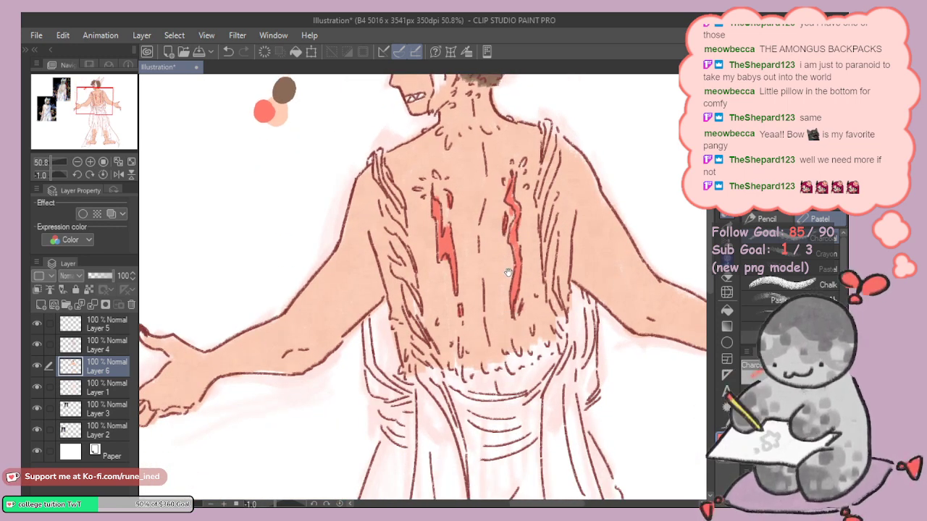
scroll(619, 187, "up", 1)
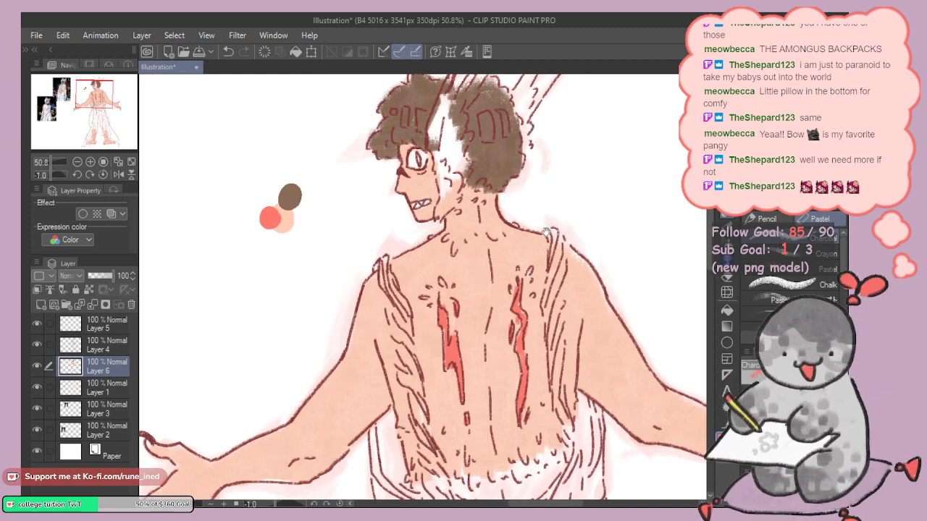
scroll(571, 257, "down", 5)
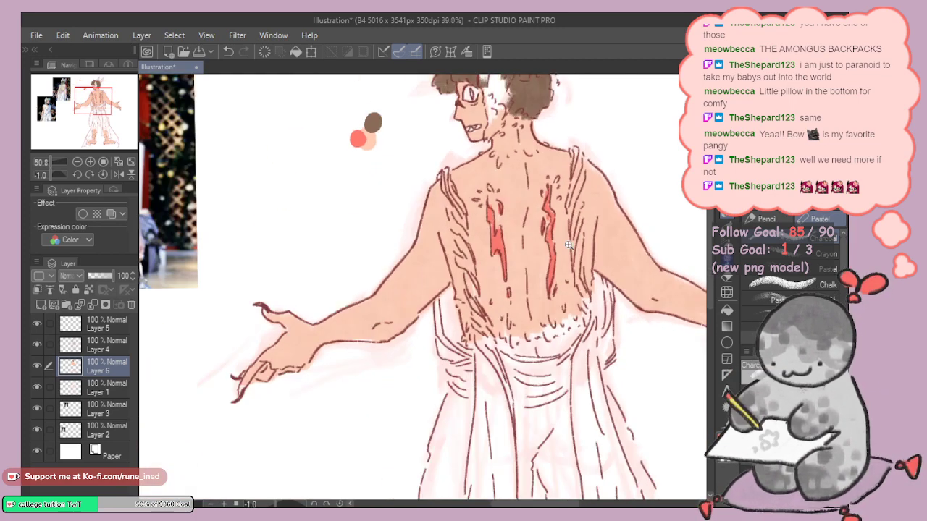
scroll(571, 257, "up", 5)
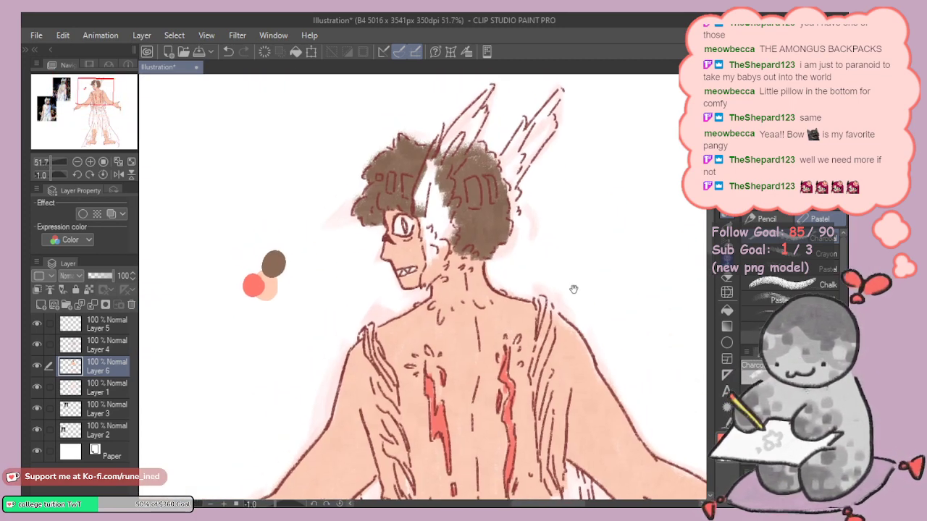
scroll(615, 261, "down", 1)
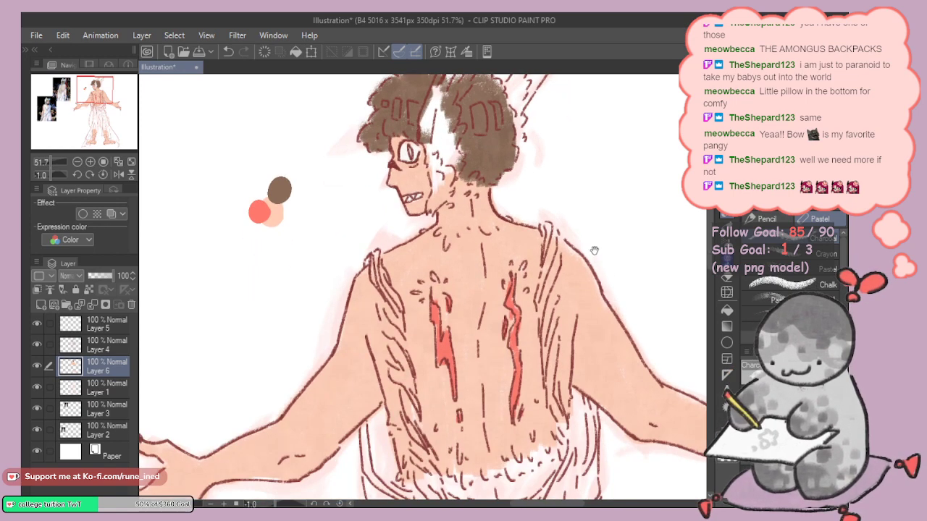
scroll(608, 239, "down", 1)
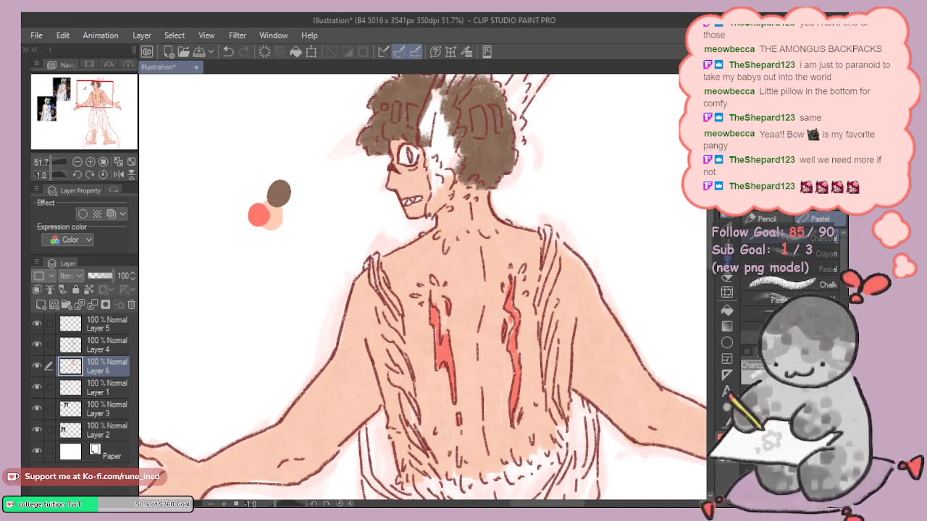
mouse_move(372, 276)
left_mouse_down()
mouse_move(377, 241)
mouse_move(428, 308)
left_mouse_up()
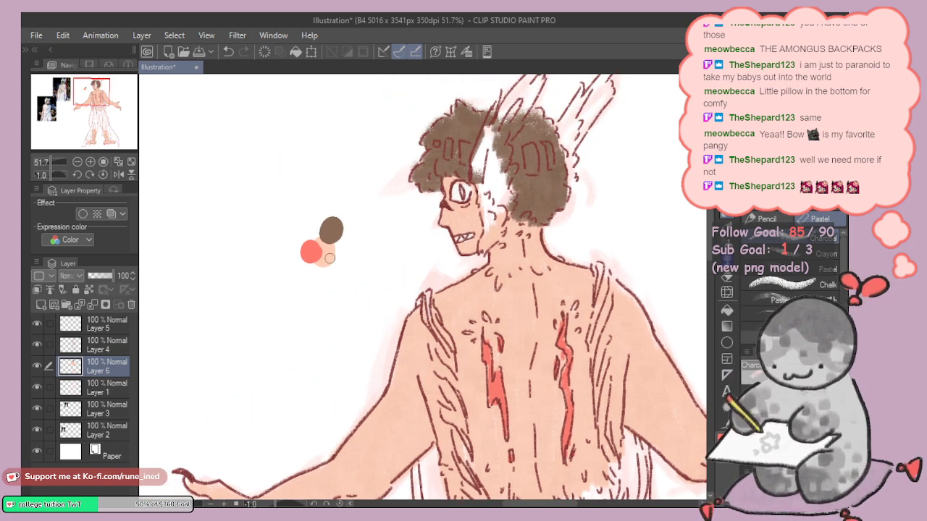
Step: Place a pale pink pen swatch below the peach swatch on Layer 5
left_click(107, 324)
key("p")
left_click_drag(332, 285, 329, 291)
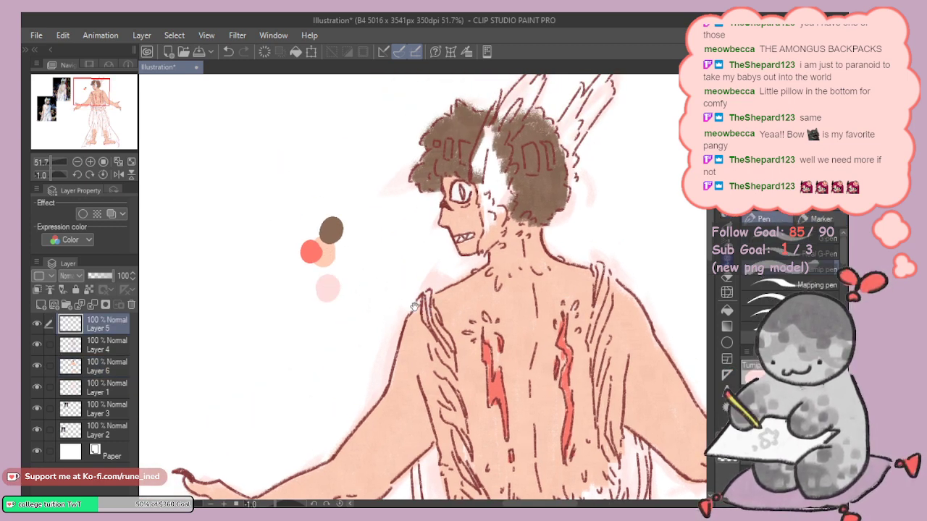
Step: Fill the twisted shoulder strap on the left side of the character's back with pale pink on Layer 6, using the pastel brush
left_click_drag(415, 308, 371, 275)
key("p")
key("alt+bracketleft")
key("alt+bracketleft")
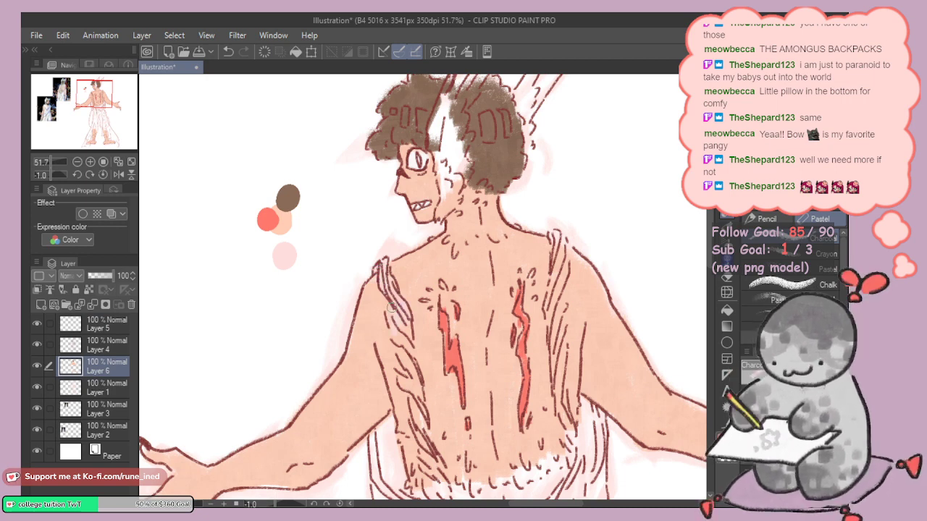
mouse_move(402, 315)
left_mouse_down()
mouse_move(405, 355)
mouse_move(395, 306)
mouse_move(410, 350)
mouse_move(403, 370)
mouse_move(389, 312)
left_mouse_up()
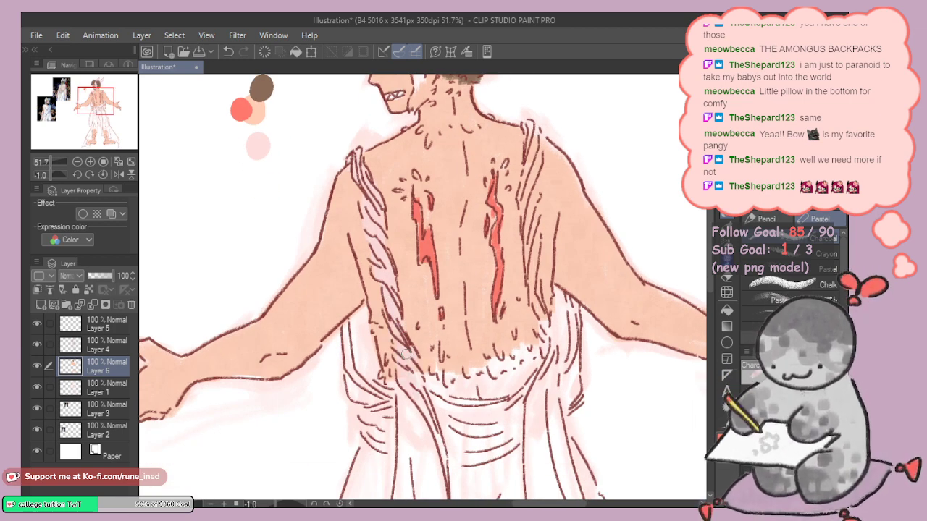
mouse_move(413, 376)
left_mouse_down()
mouse_move(398, 319)
mouse_move(395, 359)
left_mouse_up()
left_click_drag(393, 322, 419, 365)
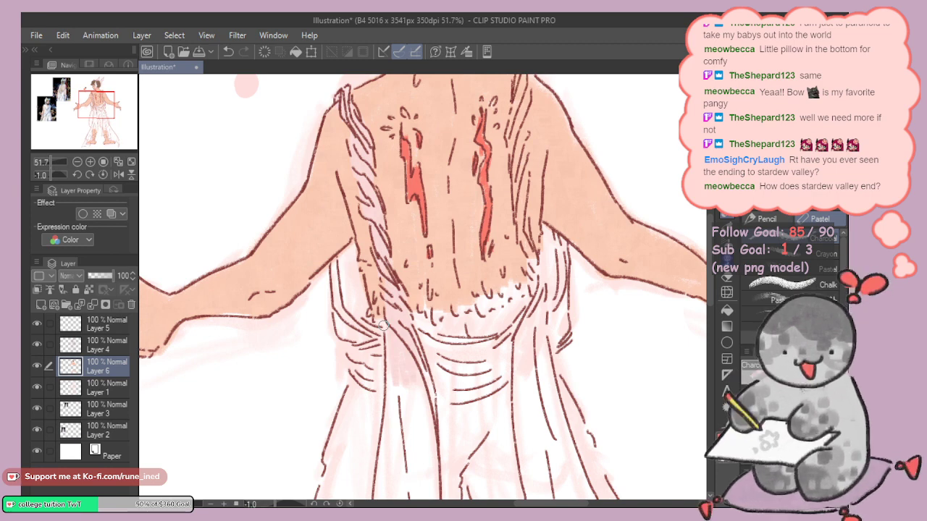
Step: Fill the right shoulder strap with the same pale pink down to the waist
scroll(532, 133, "up", 3)
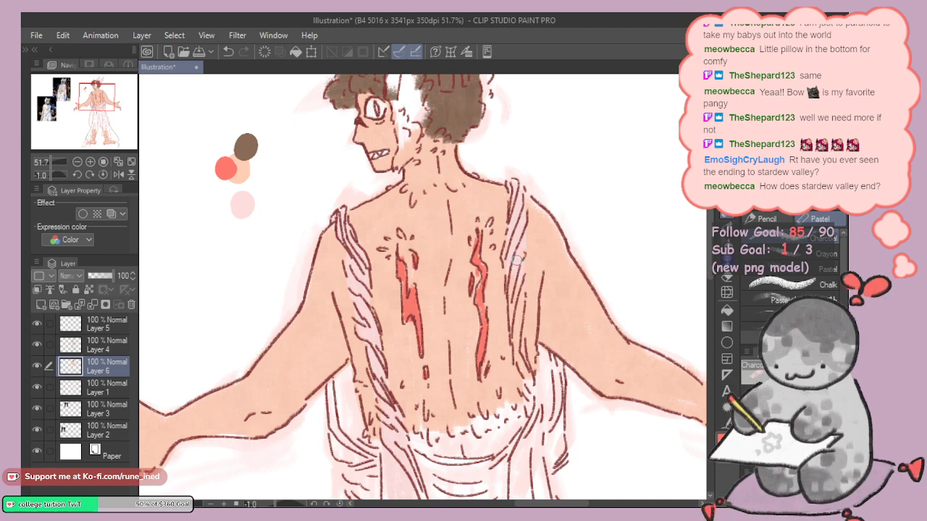
scroll(515, 255, "down", 1)
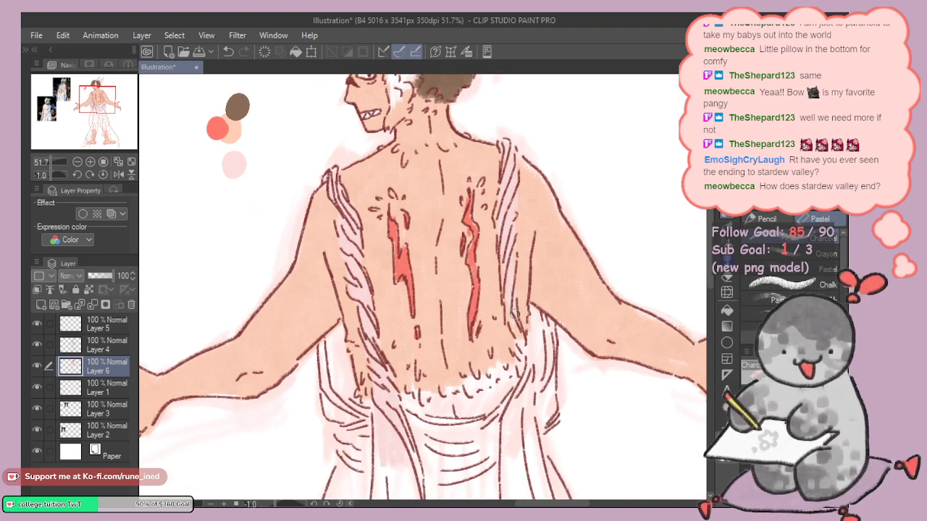
scroll(526, 383, "down", 2)
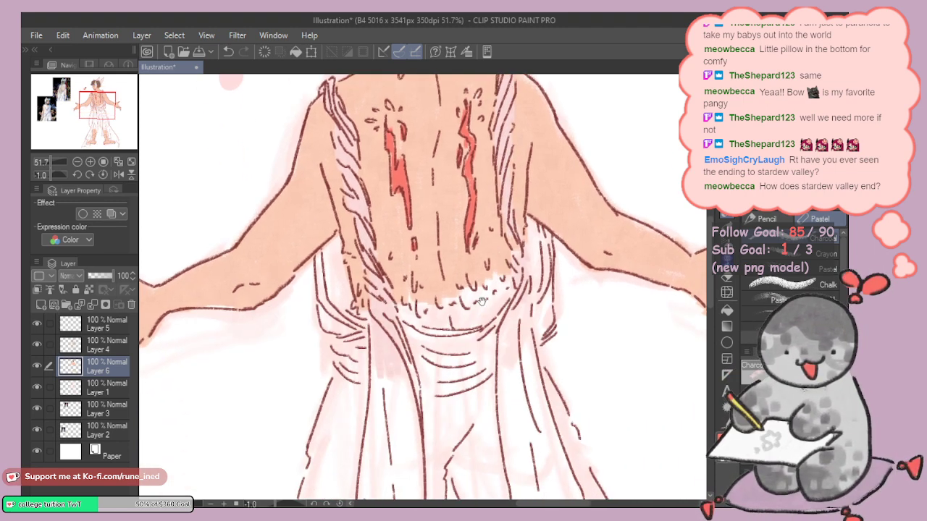
Step: Paint the draped cloth folds beside both hips pale pink, undoing one misplaced stroke
scroll(434, 289, "down", 1)
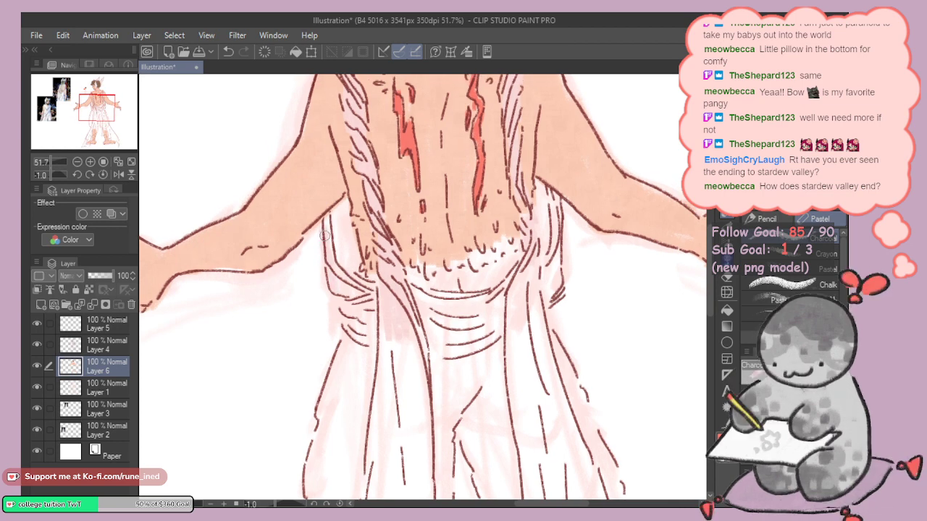
mouse_move(324, 236)
left_mouse_down()
mouse_move(341, 210)
mouse_move(344, 284)
mouse_move(352, 229)
mouse_move(347, 212)
mouse_move(333, 231)
mouse_move(344, 299)
mouse_move(352, 263)
mouse_move(379, 280)
mouse_move(370, 280)
mouse_move(374, 327)
left_mouse_up()
mouse_move(375, 324)
left_mouse_down()
mouse_move(368, 294)
mouse_move(329, 315)
left_mouse_up()
mouse_move(492, 205)
left_mouse_down()
mouse_move(492, 213)
mouse_move(496, 187)
mouse_move(497, 221)
left_mouse_up()
key("ctrl+z")
mouse_move(505, 187)
left_mouse_down()
mouse_move(496, 235)
mouse_move(513, 252)
mouse_move(507, 284)
mouse_move(517, 241)
mouse_move(470, 281)
left_mouse_up()
mouse_move(485, 240)
left_mouse_down()
mouse_move(464, 291)
mouse_move(476, 302)
left_mouse_up()
left_click_drag(512, 213, 507, 272)
left_click_drag(491, 233, 504, 227)
left_click_drag(345, 275, 337, 288)
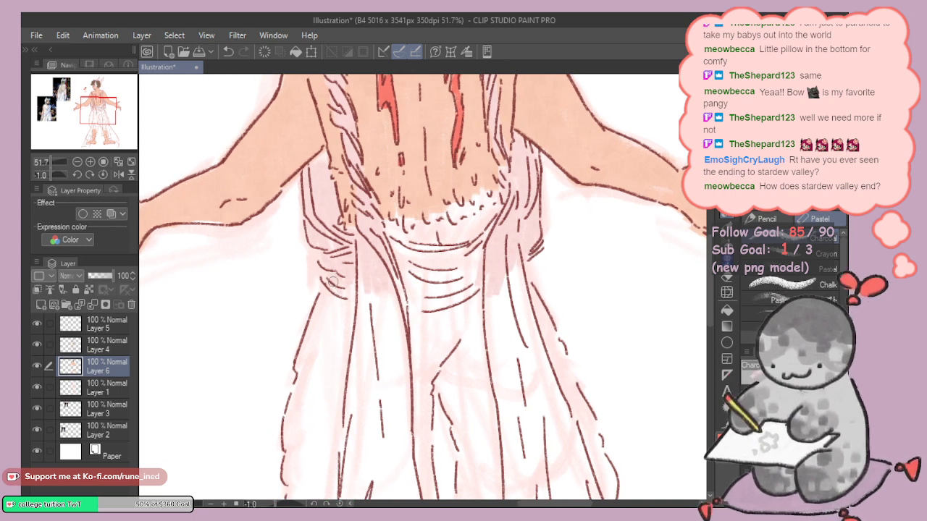
Step: Fill the gathered sash across the character's waist with pale pink, using a larger brush
mouse_move(385, 238)
left_mouse_down()
mouse_move(458, 245)
mouse_move(425, 277)
mouse_move(459, 263)
mouse_move(520, 275)
mouse_move(510, 315)
mouse_move(476, 266)
mouse_move(485, 265)
mouse_move(473, 293)
mouse_move(437, 302)
left_mouse_up()
key("bracketright")
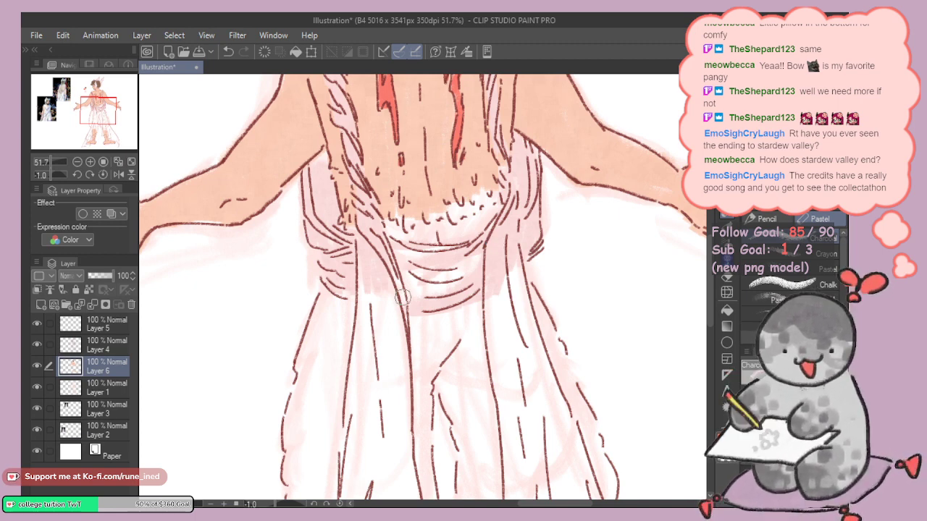
mouse_move(340, 288)
left_mouse_down()
mouse_move(375, 297)
mouse_move(378, 286)
left_mouse_up()
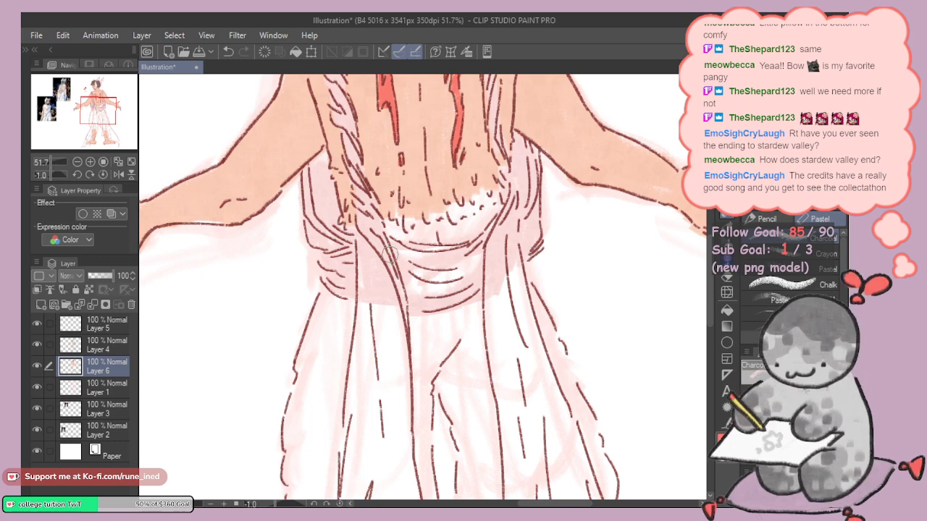
mouse_move(392, 255)
left_mouse_down()
mouse_move(456, 253)
mouse_move(430, 277)
mouse_move(483, 261)
left_mouse_up()
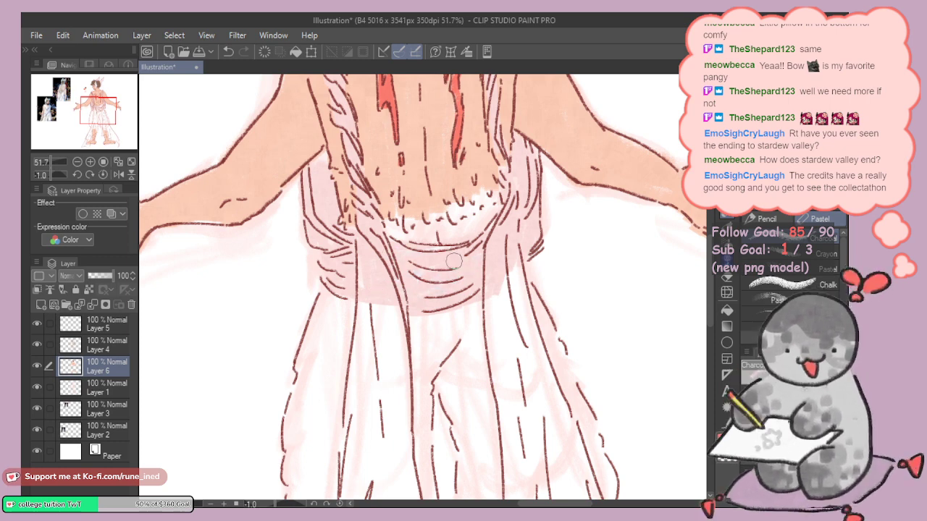
Step: Fill the long left cloth panel with pale pink from the sash down to its pointed hem around the foot
scroll(371, 310, "down", 3)
mouse_move(380, 295)
left_mouse_down()
mouse_move(392, 317)
mouse_move(383, 244)
mouse_move(367, 233)
mouse_move(363, 208)
mouse_move(342, 328)
left_mouse_up()
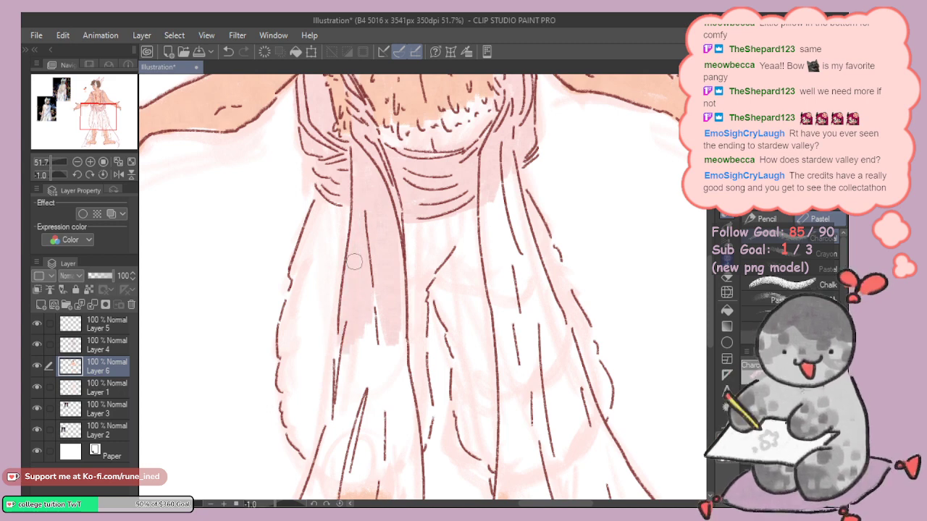
scroll(387, 304, "down", 3)
left_click_drag(367, 275, 361, 335)
mouse_move(391, 261)
left_mouse_down()
mouse_move(393, 208)
mouse_move(358, 297)
mouse_move(348, 258)
mouse_move(364, 233)
left_mouse_up()
mouse_move(345, 266)
left_mouse_down()
mouse_move(358, 217)
mouse_move(348, 306)
mouse_move(386, 145)
mouse_move(334, 333)
mouse_move(368, 181)
mouse_move(366, 326)
mouse_move(378, 279)
mouse_move(390, 372)
mouse_move(407, 290)
mouse_move(419, 303)
left_mouse_up()
mouse_move(412, 358)
left_mouse_down()
mouse_move(397, 229)
mouse_move(428, 154)
mouse_move(435, 241)
mouse_move(445, 251)
mouse_move(461, 233)
mouse_move(467, 189)
mouse_move(454, 106)
mouse_move(469, 207)
mouse_move(453, 87)
mouse_move(463, 116)
mouse_move(465, 255)
left_mouse_up()
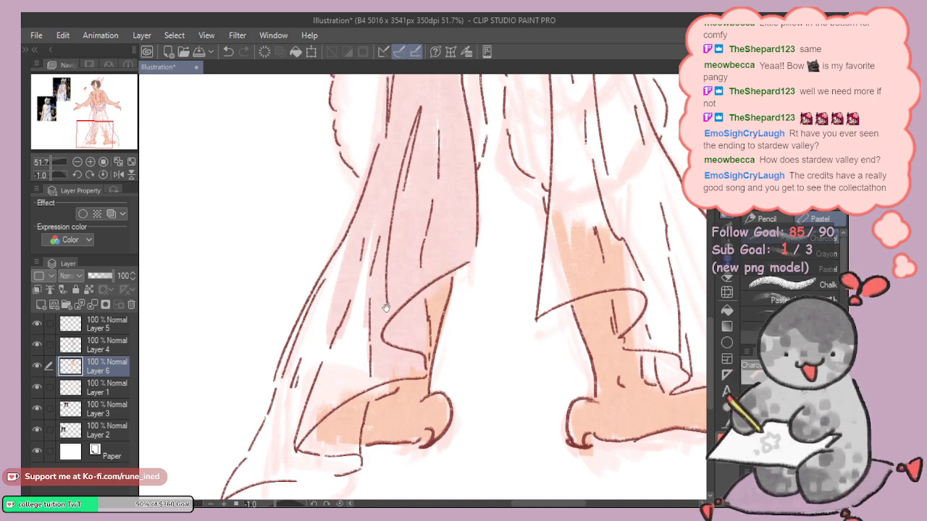
left_click_drag(379, 204, 360, 383)
mouse_move(362, 316)
left_mouse_down()
mouse_move(393, 250)
mouse_move(402, 267)
mouse_move(385, 348)
mouse_move(378, 369)
mouse_move(357, 379)
mouse_move(372, 232)
mouse_move(350, 298)
mouse_move(340, 282)
mouse_move(312, 342)
mouse_move(316, 309)
mouse_move(323, 301)
mouse_move(317, 342)
mouse_move(268, 415)
mouse_move(326, 377)
mouse_move(338, 392)
mouse_move(327, 398)
mouse_move(379, 370)
left_mouse_up()
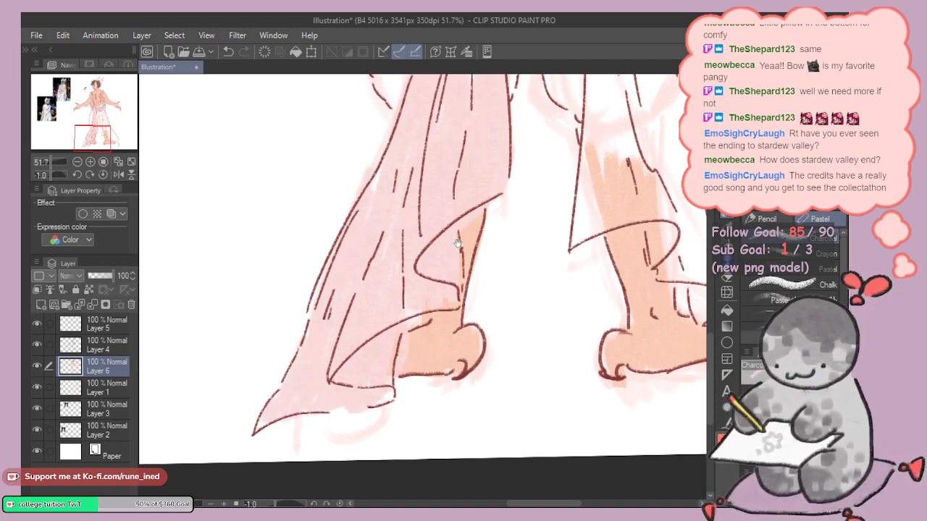
Step: Paint the upper and middle part of the right cloth panel pale pink, covering the peach on the upper leg
scroll(391, 289, "up", 10)
mouse_move(422, 300)
left_mouse_down()
mouse_move(402, 245)
mouse_move(418, 204)
mouse_move(455, 329)
mouse_move(430, 277)
mouse_move(433, 271)
mouse_move(472, 325)
mouse_move(443, 264)
mouse_move(429, 299)
mouse_move(409, 255)
mouse_move(407, 333)
mouse_move(413, 353)
mouse_move(438, 364)
mouse_move(453, 344)
mouse_move(439, 152)
left_mouse_up()
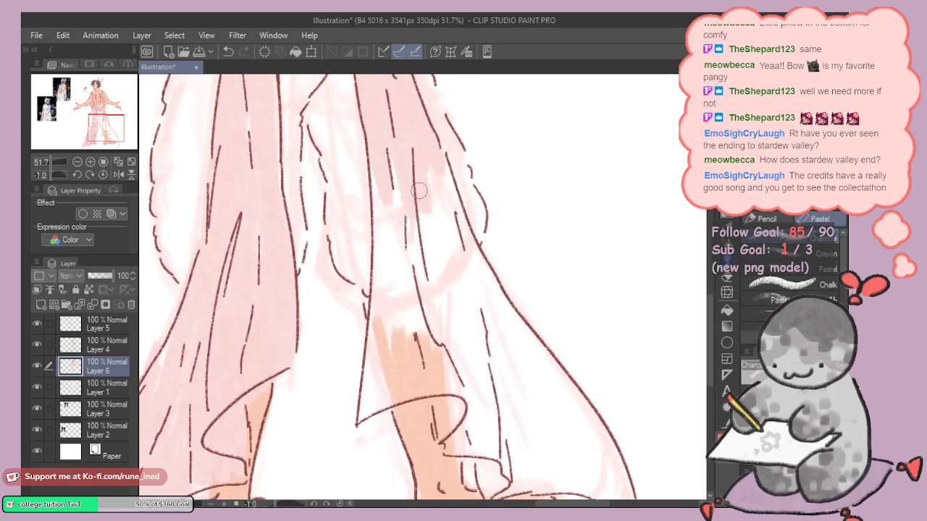
left_click_drag(425, 203, 436, 312)
mouse_move(406, 210)
left_mouse_down()
mouse_move(415, 325)
mouse_move(403, 295)
left_mouse_up()
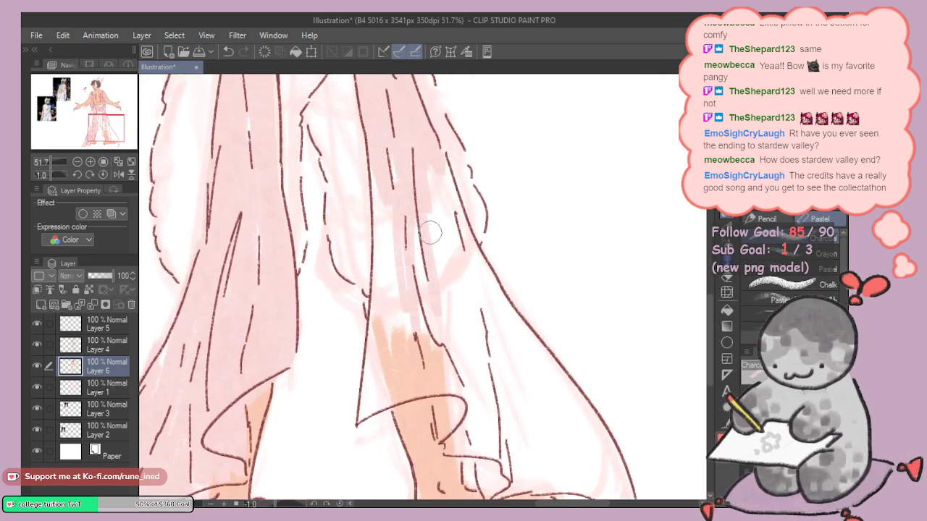
mouse_move(430, 232)
left_mouse_down()
mouse_move(404, 171)
mouse_move(386, 213)
mouse_move(384, 266)
mouse_move(376, 255)
mouse_move(383, 305)
mouse_move(374, 334)
mouse_move(375, 294)
mouse_move(361, 416)
mouse_move(369, 397)
mouse_move(421, 389)
left_mouse_up()
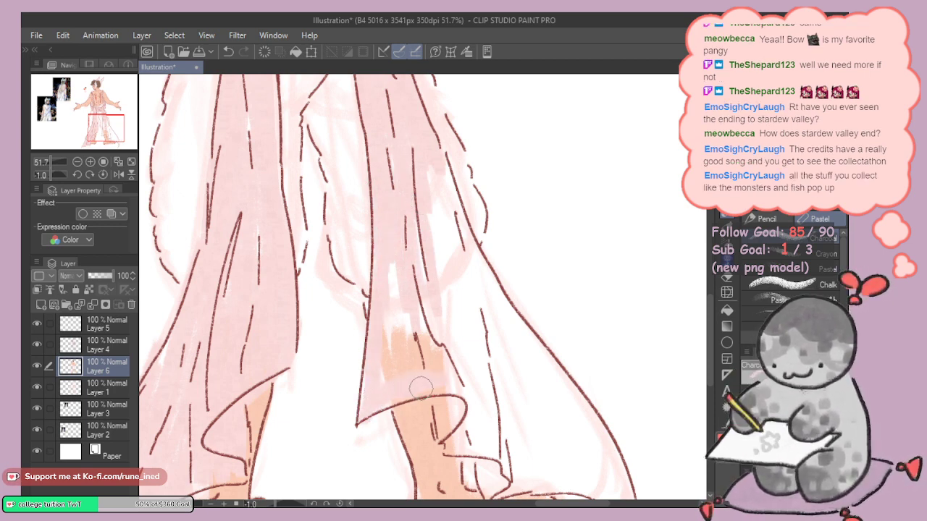
mouse_move(425, 282)
left_mouse_down()
mouse_move(439, 393)
mouse_move(430, 236)
mouse_move(488, 400)
left_mouse_up()
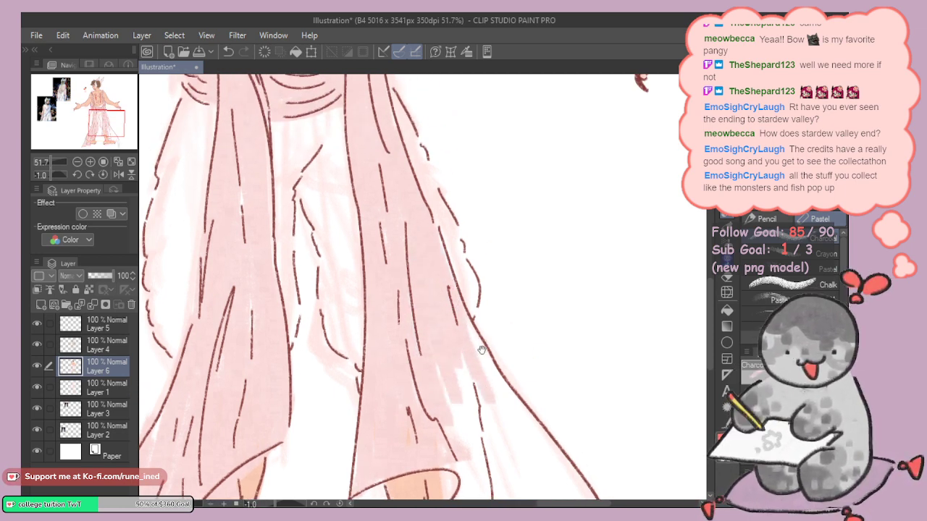
Step: Fill the flared lower part of the right cloth panel with pale pink down to the hem, covering remaining white gaps
mouse_move(481, 350)
left_mouse_down()
mouse_move(402, 253)
mouse_move(421, 308)
mouse_move(408, 287)
mouse_move(457, 332)
mouse_move(433, 262)
mouse_move(535, 395)
left_mouse_up()
left_click_drag(484, 363, 460, 283)
mouse_move(395, 274)
left_mouse_down()
mouse_move(396, 355)
mouse_move(395, 323)
mouse_move(372, 294)
mouse_move(373, 351)
left_mouse_up()
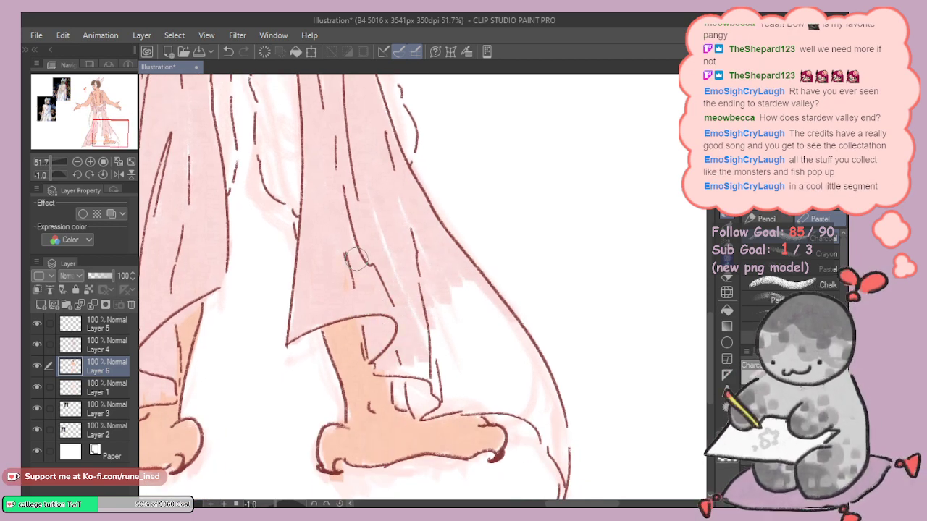
mouse_move(386, 240)
left_mouse_down()
mouse_move(400, 286)
mouse_move(399, 338)
left_mouse_up()
mouse_move(414, 392)
left_mouse_down()
mouse_move(526, 378)
mouse_move(421, 312)
mouse_move(430, 365)
mouse_move(449, 395)
mouse_move(456, 360)
mouse_move(477, 340)
mouse_move(502, 361)
mouse_move(467, 300)
mouse_move(487, 304)
mouse_move(550, 433)
left_mouse_up()
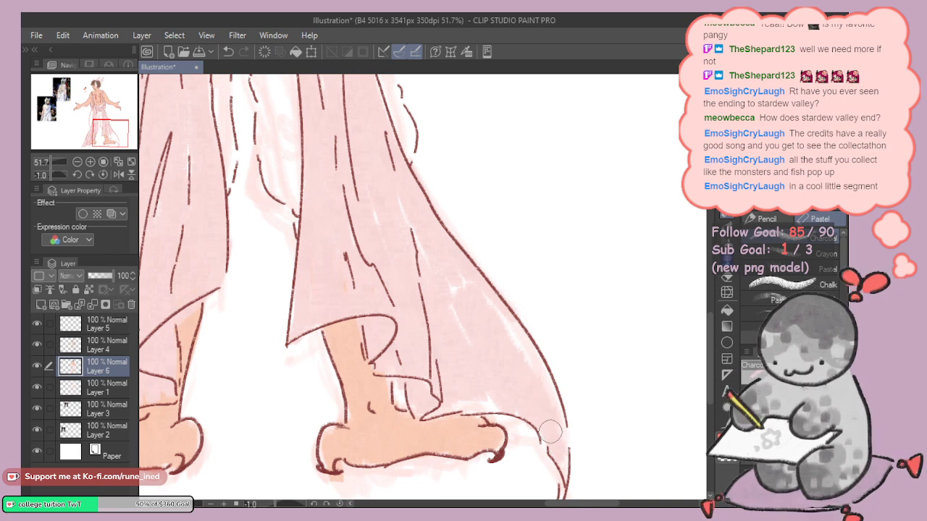
mouse_move(459, 391)
left_mouse_down()
mouse_move(432, 405)
mouse_move(533, 406)
mouse_move(488, 379)
mouse_move(484, 347)
mouse_move(492, 319)
mouse_move(513, 330)
left_mouse_up()
left_click_drag(419, 249, 404, 191)
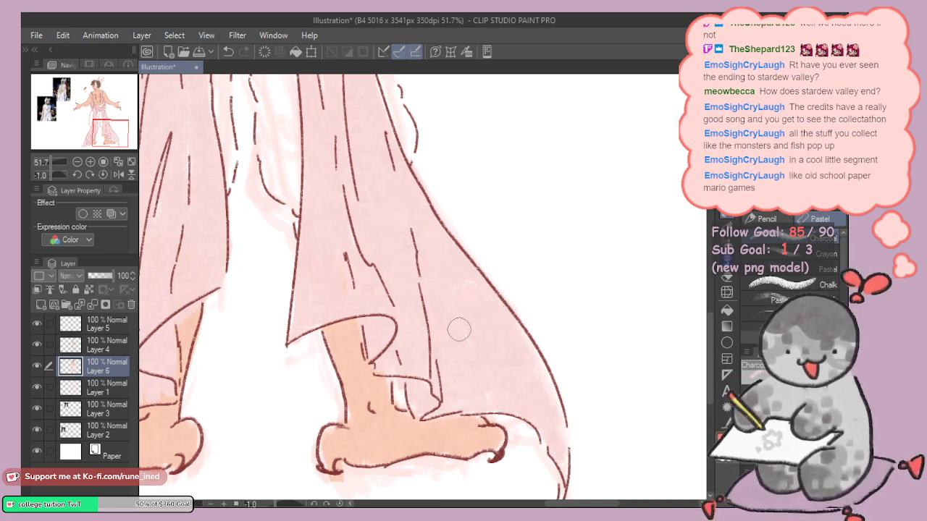
Step: Examine the flat colours on the garment, back and head at different zoom levels
left_click_drag(425, 247, 443, 304)
left_click_drag(436, 228, 451, 311)
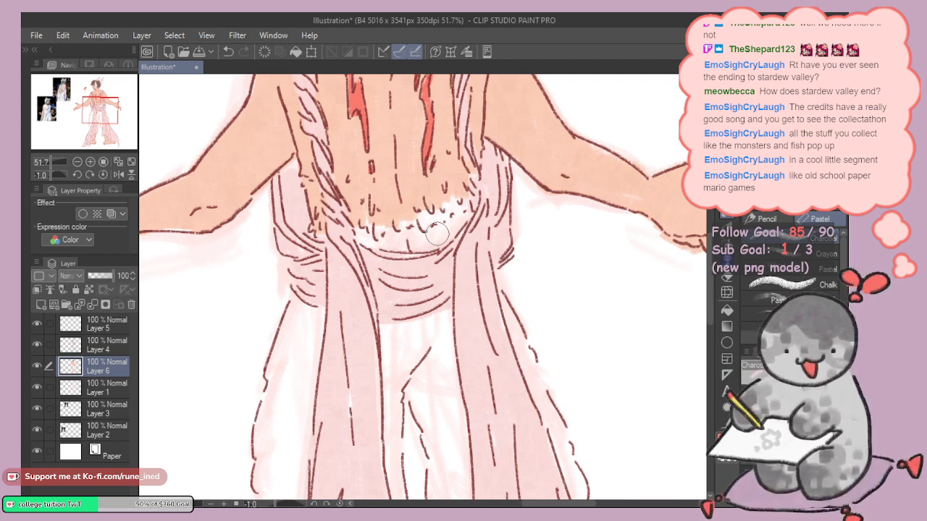
left_click_drag(425, 205, 469, 297)
scroll(471, 300, "down", 4)
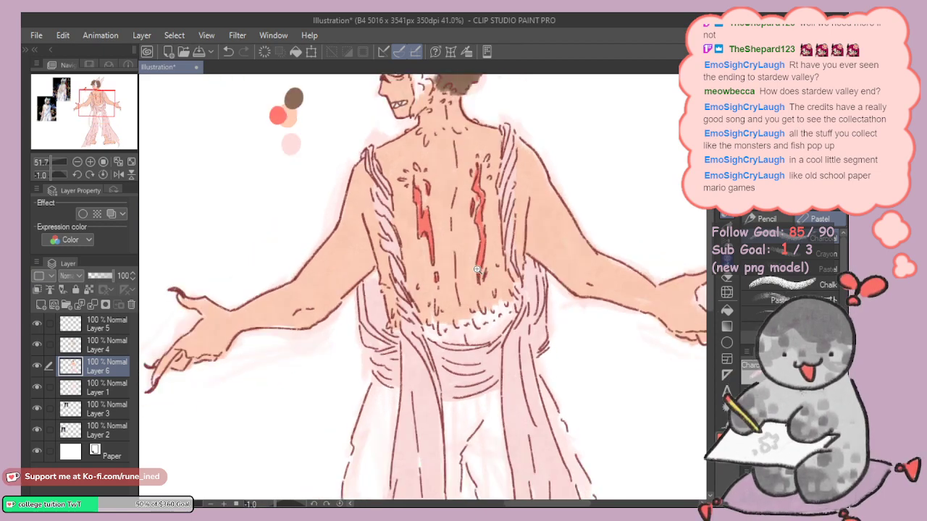
left_click_drag(432, 214, 440, 315)
scroll(441, 314, "up", 2)
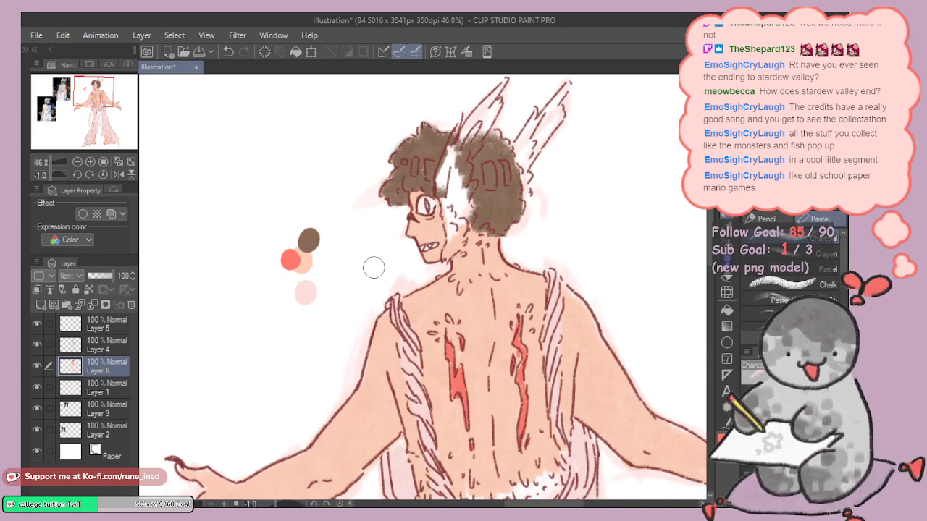
scroll(345, 293, "down", 4)
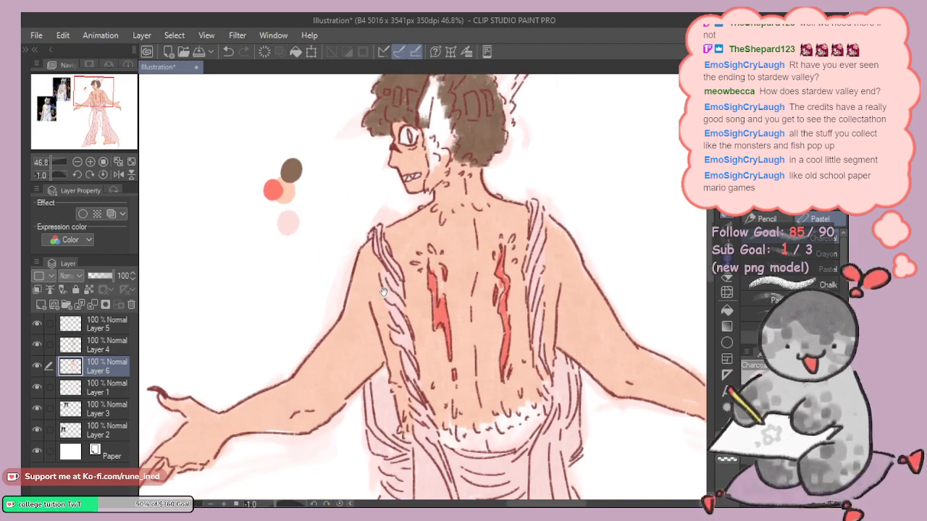
scroll(388, 299, "up", 2)
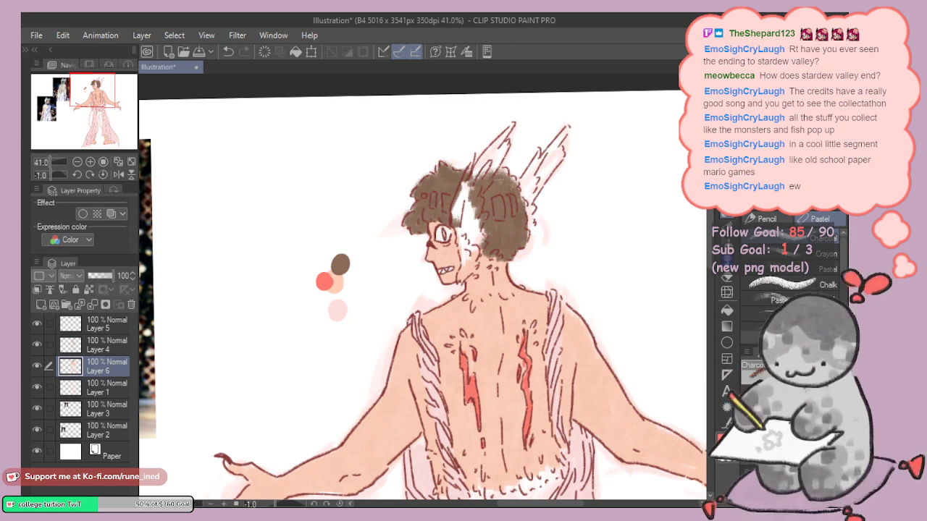
left_click_drag(493, 388, 477, 205)
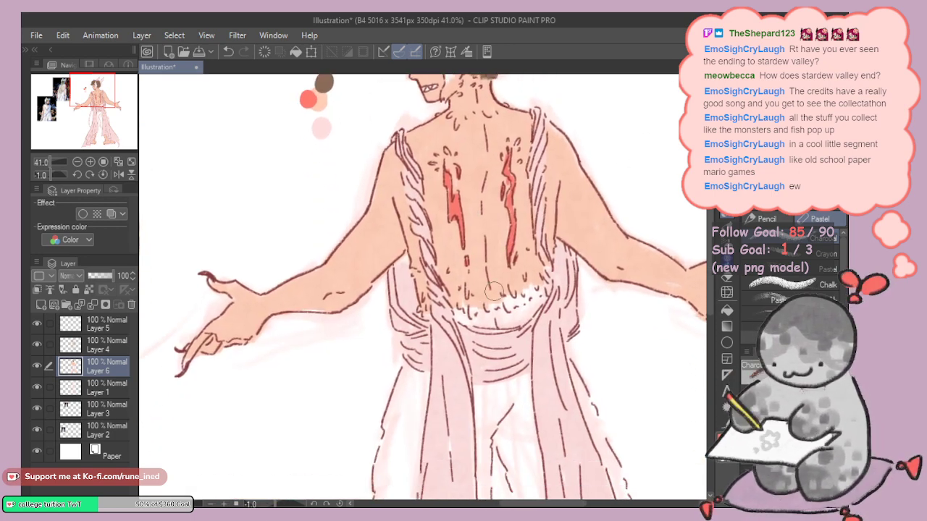
Step: Try test strokes on the white fur band at the character's lower back, undoing each one
mouse_move(465, 311)
left_mouse_down()
mouse_move(473, 322)
mouse_move(507, 300)
left_mouse_up()
key("ctrl+z")
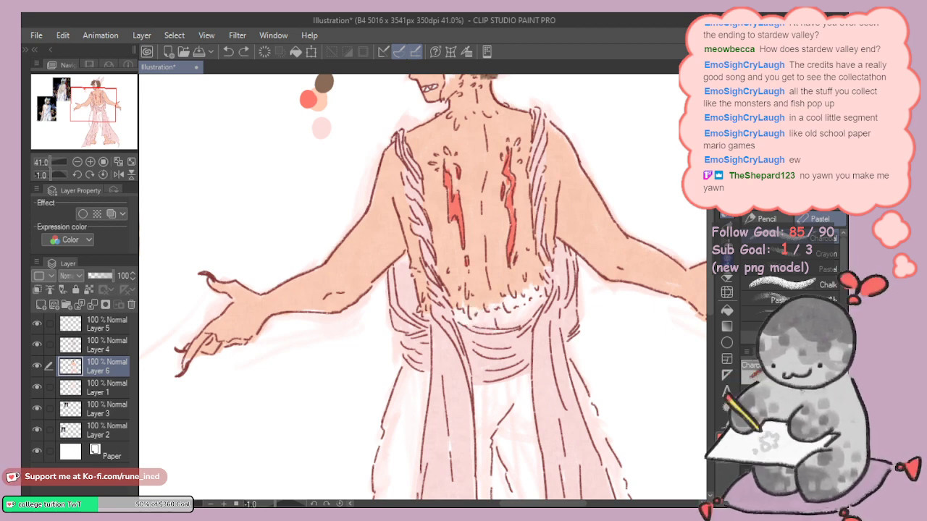
mouse_move(508, 332)
left_mouse_down()
mouse_move(537, 289)
mouse_move(541, 304)
left_mouse_up()
key("ctrl+z")
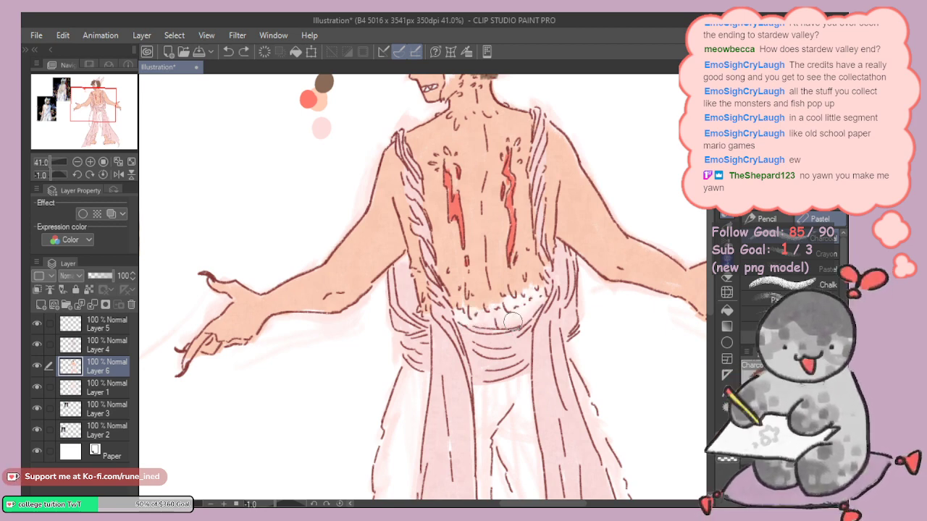
left_click_drag(494, 269, 515, 346)
mouse_move(388, 330)
left_mouse_down()
mouse_move(395, 311)
mouse_move(400, 334)
left_mouse_up()
key("ctrl+z")
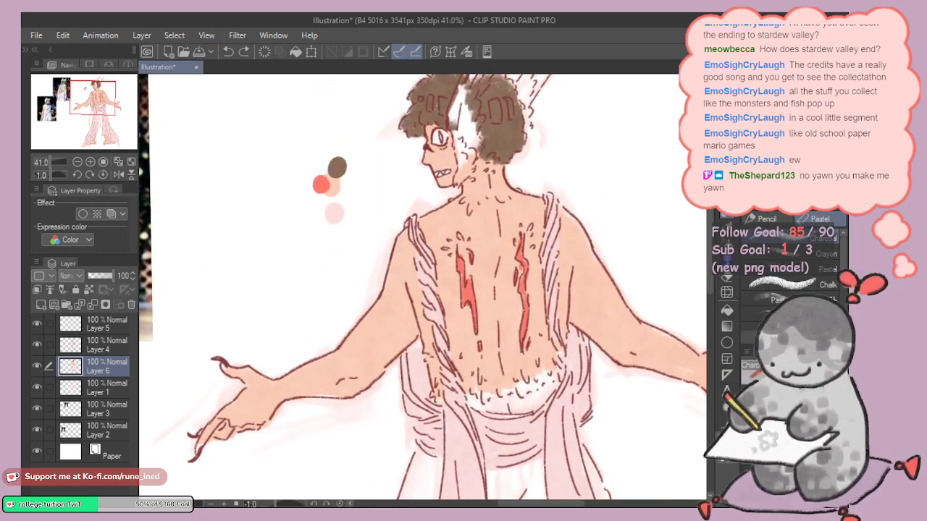
Step: Place a dark red-brown pen swatch beside the brown swatch on Layer 5, undoing the test dab on the lower-back fur
left_click_drag(544, 392, 534, 394)
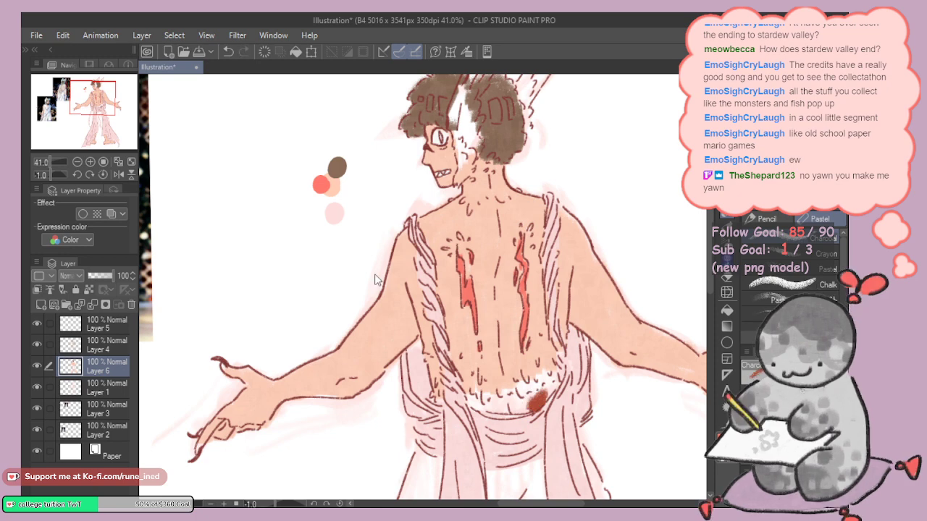
key("ctrl+z")
left_click(335, 191, "ctrl+shift")
key("p")
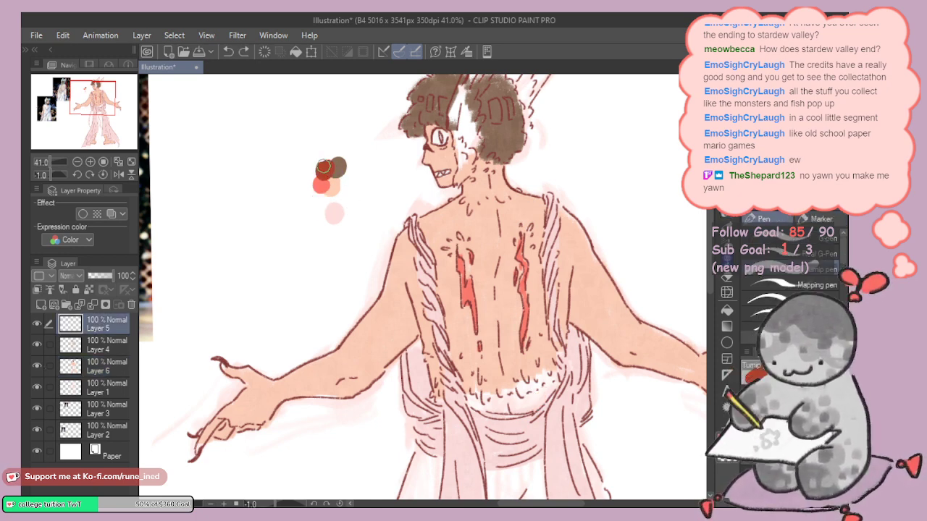
Step: Fill the fur band above the waist sash with dark red-brown on Layer 6, using the pastel brush
left_click_drag(466, 325, 433, 275)
left_click(434, 275, "ctrl+shift")
key("p")
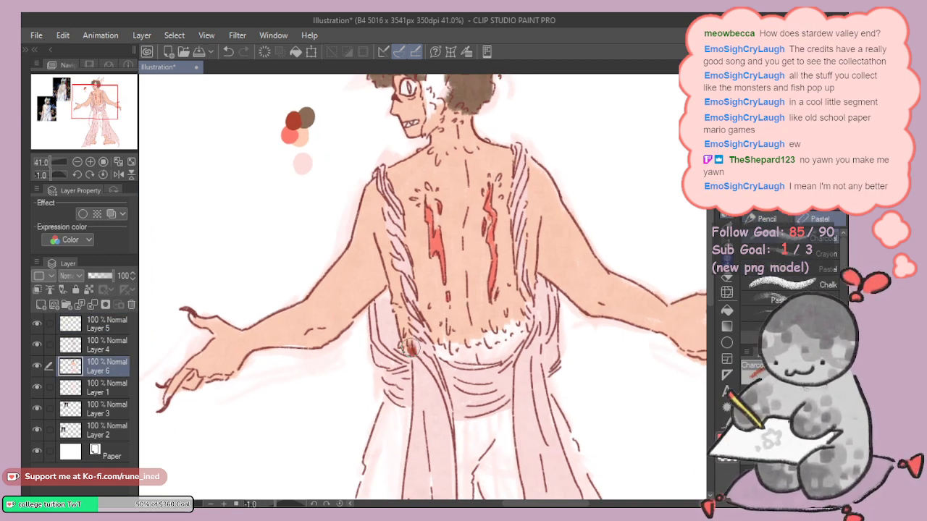
mouse_move(409, 349)
left_mouse_down()
mouse_move(477, 353)
mouse_move(517, 330)
mouse_move(496, 336)
mouse_move(520, 372)
left_mouse_up()
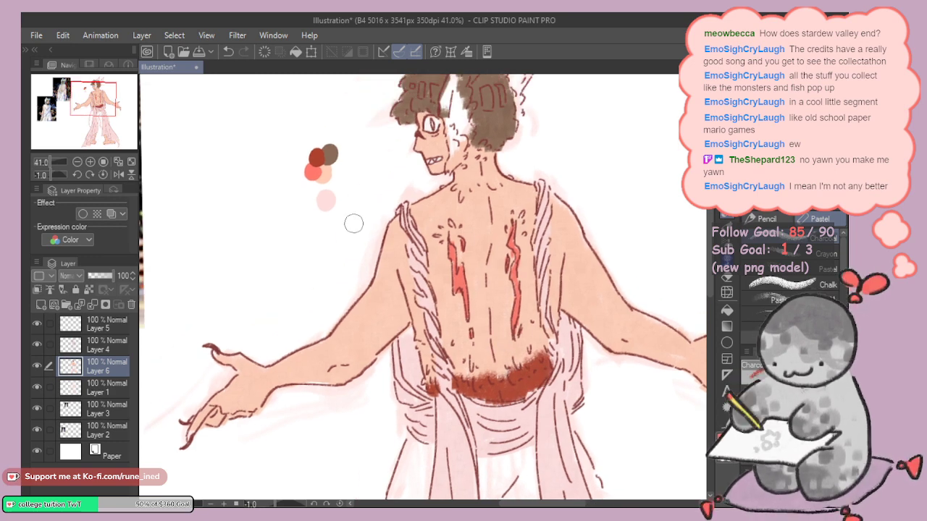
Step: Fill the head wings, the strip beside the face and the nape patches with dark red-brown pastel on Layer 6
left_click_drag(460, 373, 437, 349)
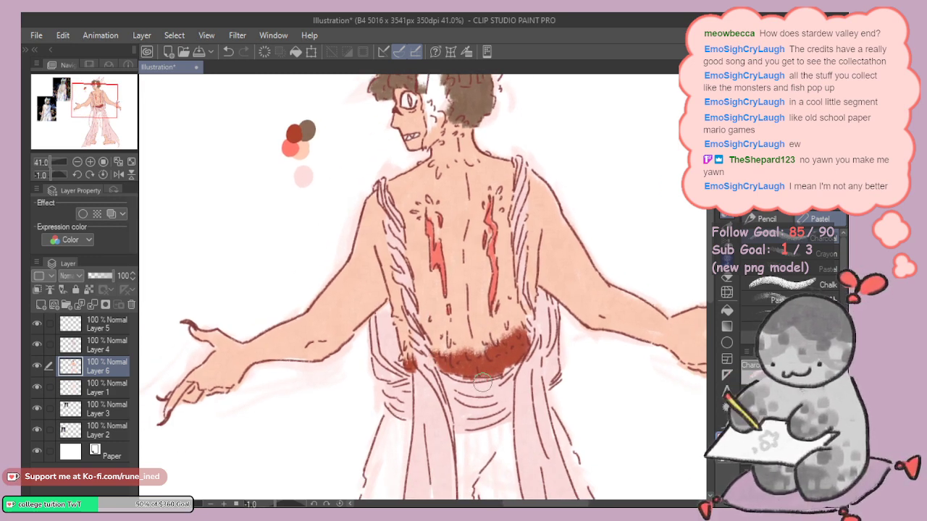
mouse_move(486, 290)
left_mouse_down()
mouse_move(472, 335)
mouse_move(494, 441)
left_mouse_up()
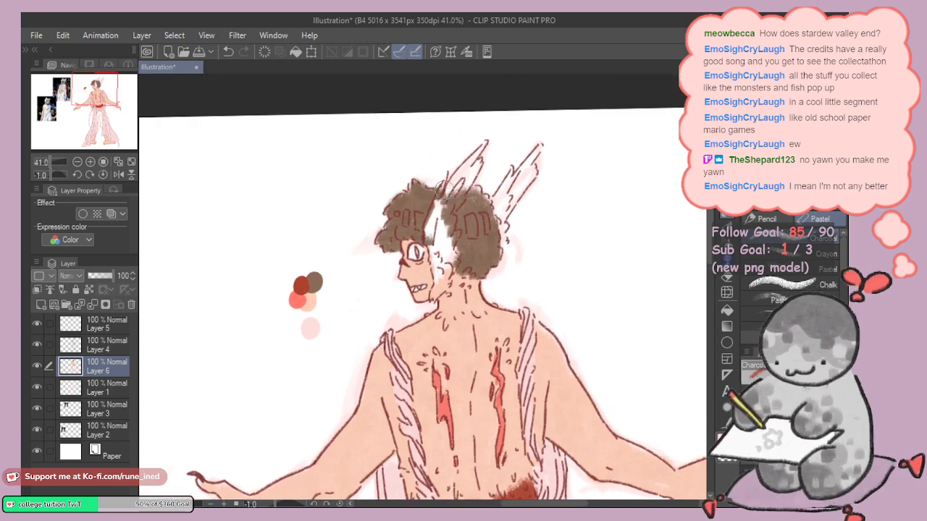
mouse_move(469, 156)
left_mouse_down()
mouse_move(458, 192)
mouse_move(465, 158)
mouse_move(428, 232)
mouse_move(448, 204)
mouse_move(441, 283)
mouse_move(443, 266)
mouse_move(448, 273)
mouse_move(426, 229)
mouse_move(438, 194)
left_mouse_up()
mouse_move(511, 174)
left_mouse_down()
mouse_move(515, 161)
mouse_move(499, 221)
mouse_move(503, 253)
mouse_move(474, 275)
left_mouse_up()
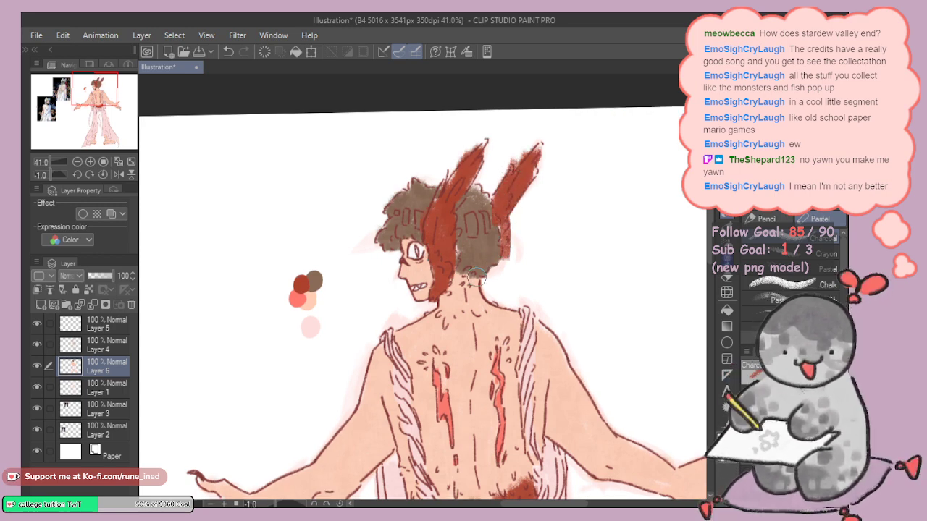
mouse_move(460, 235)
left_mouse_down()
mouse_move(457, 275)
mouse_move(475, 288)
left_mouse_up()
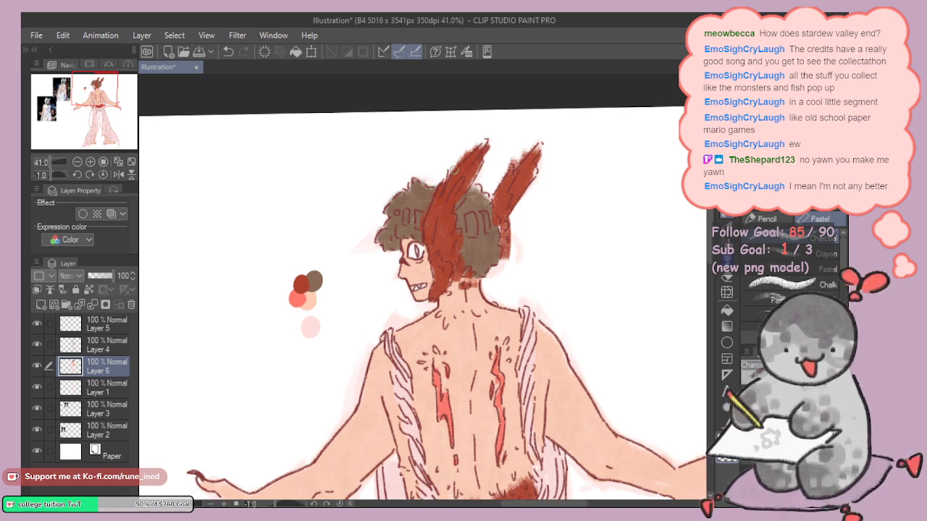
Step: Dab dark red-brown onto the small fur tufts across the neck, around the wounds and above the lower-back fur
scroll(511, 221, "down", 5)
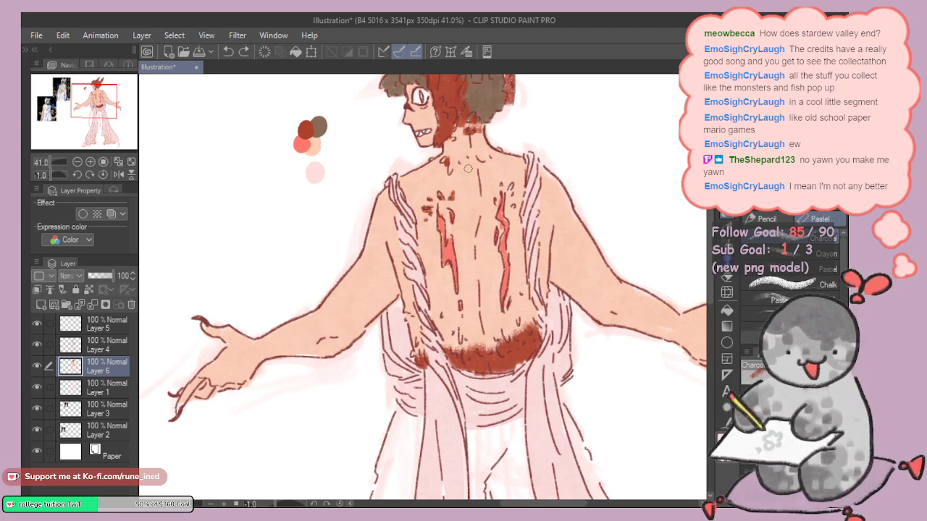
scroll(478, 209, "up", 3)
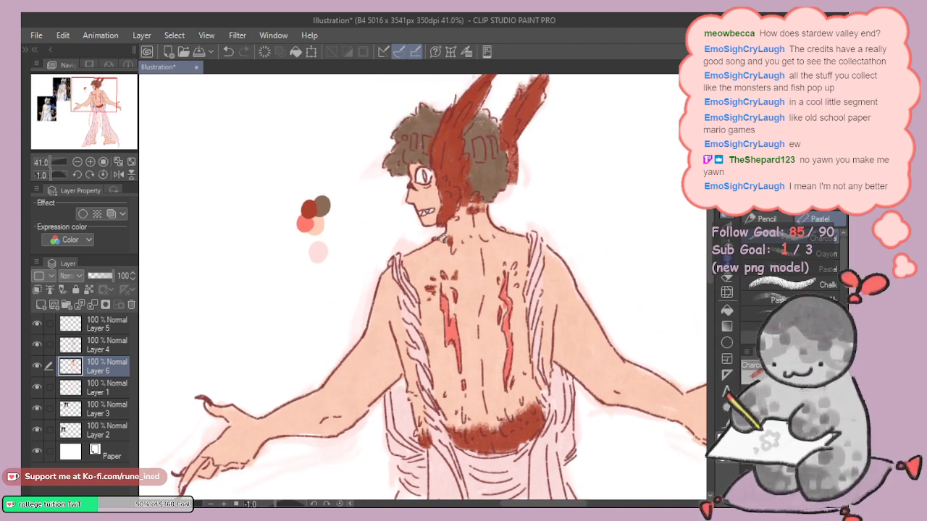
scroll(531, 295, "down", 2)
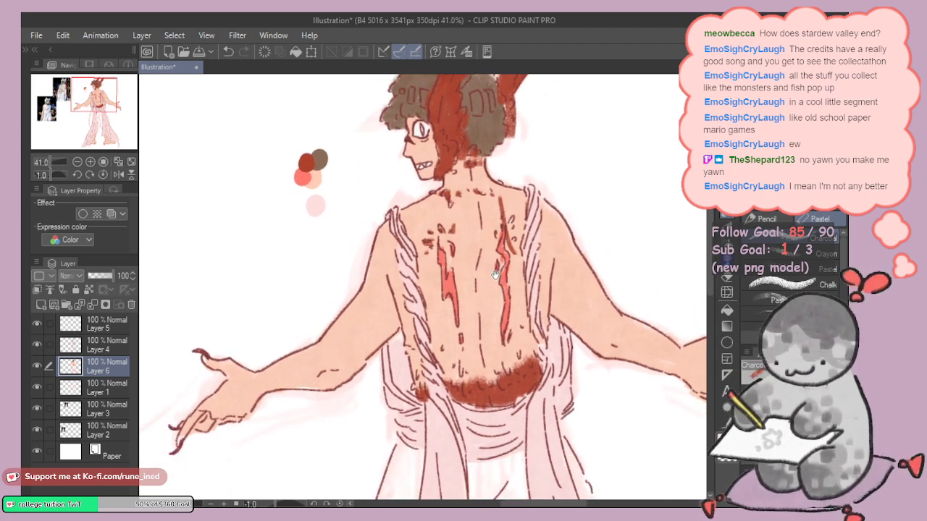
scroll(463, 312, "down", 2)
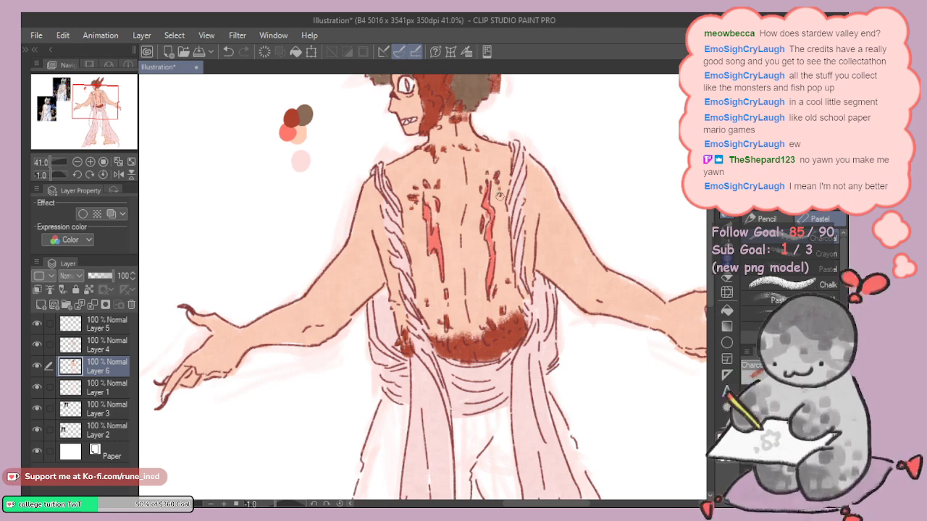
Step: Fill the furry upper legs with dark red-brown on both sides of and between the hanging garment drapes
scroll(561, 272, "down", 6)
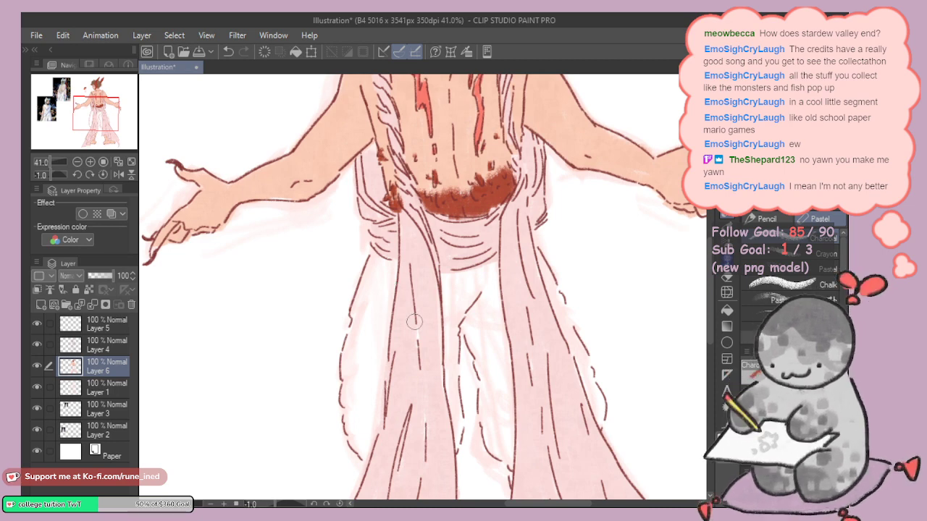
mouse_move(367, 264)
left_mouse_down()
mouse_move(360, 304)
mouse_move(371, 257)
mouse_move(394, 273)
mouse_move(390, 267)
mouse_move(365, 380)
mouse_move(357, 296)
mouse_move(349, 341)
mouse_move(347, 399)
mouse_move(364, 410)
mouse_move(374, 349)
mouse_move(381, 389)
mouse_move(378, 432)
mouse_move(364, 452)
mouse_move(348, 411)
mouse_move(348, 350)
left_mouse_up()
left_click_drag(475, 309, 464, 320)
mouse_move(441, 306)
left_mouse_down()
mouse_move(444, 424)
mouse_move(438, 298)
mouse_move(471, 278)
mouse_move(452, 340)
mouse_move(496, 349)
mouse_move(492, 412)
mouse_move(467, 346)
mouse_move(495, 394)
mouse_move(498, 427)
left_mouse_up()
left_click_drag(493, 388, 473, 321)
mouse_move(456, 335)
left_mouse_down()
mouse_move(458, 383)
mouse_move(484, 405)
mouse_move(478, 355)
mouse_move(417, 340)
mouse_move(434, 364)
mouse_move(430, 391)
left_mouse_up()
mouse_move(516, 257)
left_mouse_down()
mouse_move(484, 309)
mouse_move(473, 303)
left_mouse_up()
left_click_drag(472, 266, 531, 407)
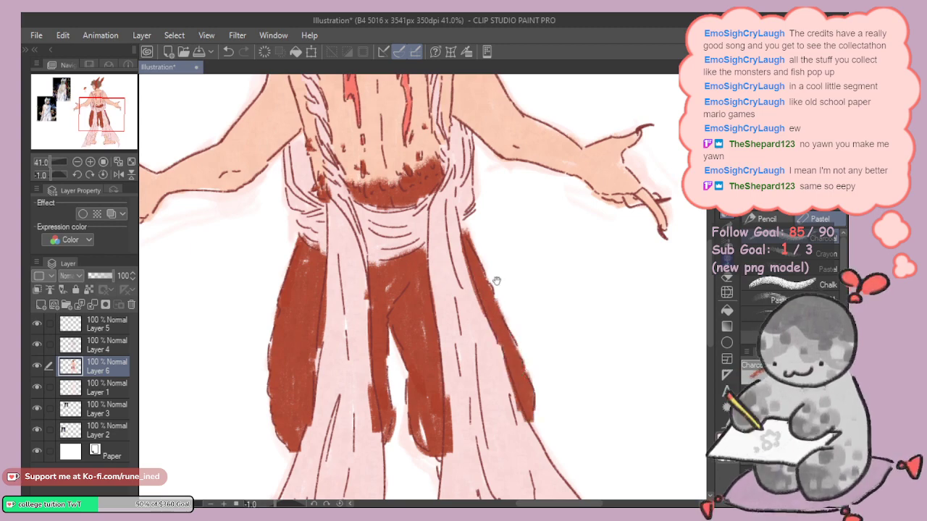
Step: Sample the garment's pale pink and touch up the drape edges where they meet the red-brown leg fur
mouse_move(498, 181)
left_mouse_down()
mouse_move(522, 357)
mouse_move(497, 405)
left_mouse_up()
left_click_drag(495, 452, 486, 225)
left_click_drag(483, 397, 484, 388)
left_click_drag(483, 360, 485, 362)
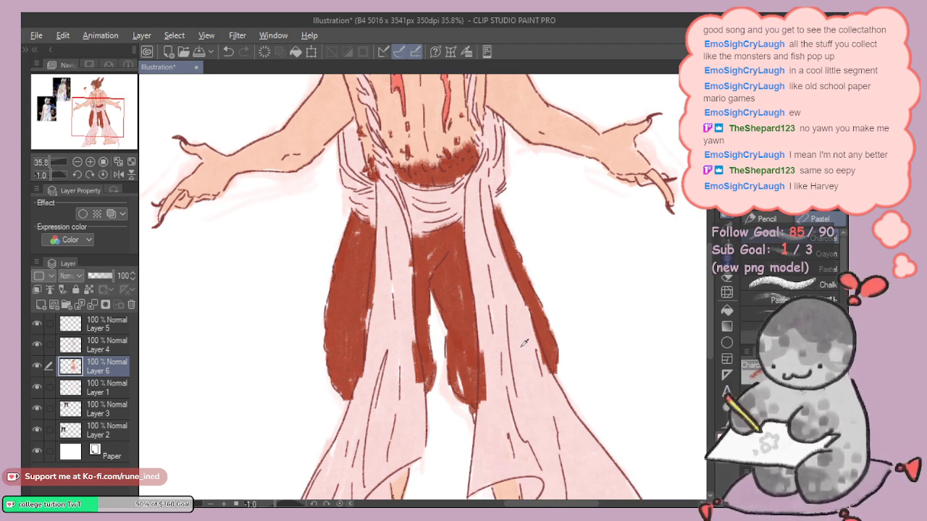
key("alt")
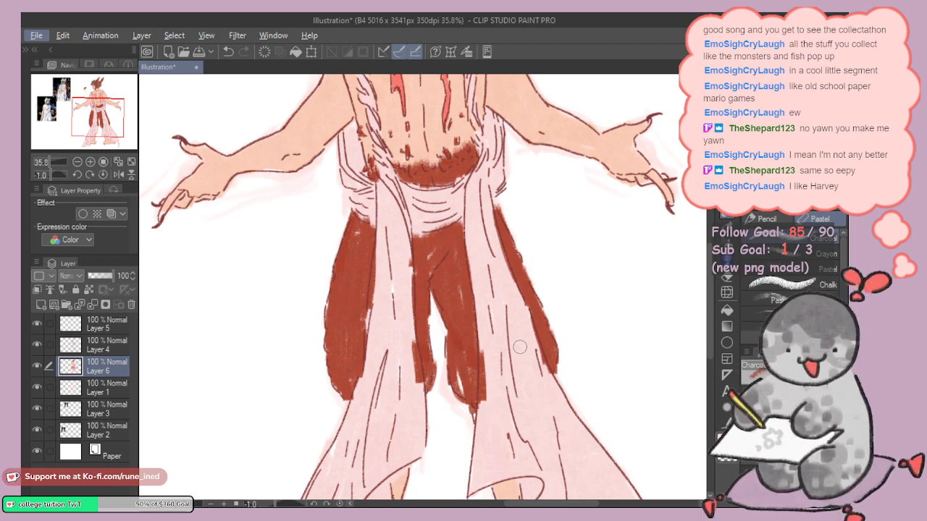
left_click(407, 255)
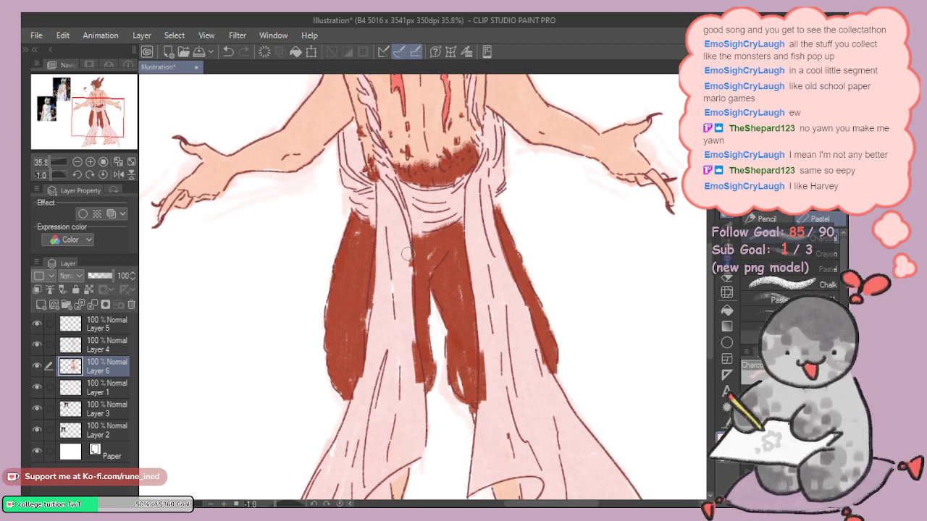
left_click_drag(376, 268, 372, 309)
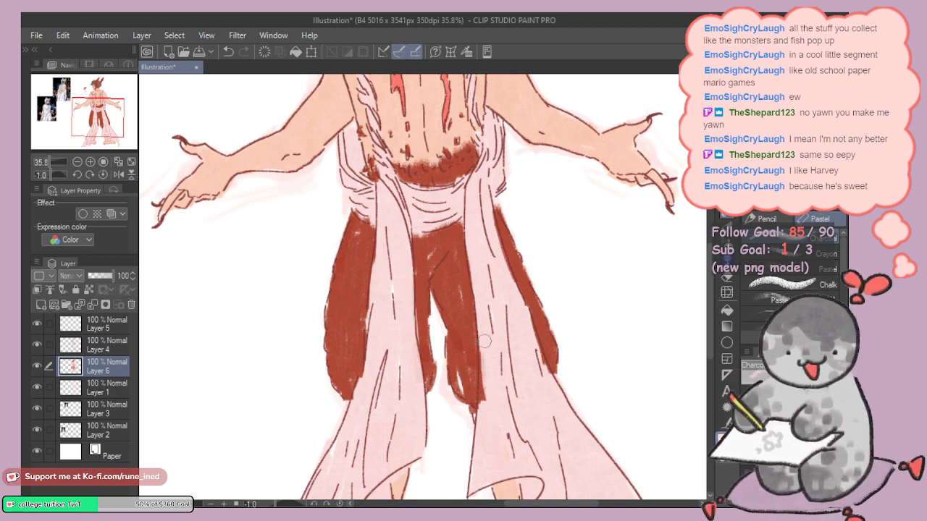
Step: Paint the bands outlined in the character's hair golden brown on Layer 6
left_click_drag(467, 316, 485, 493)
left_click_drag(453, 174, 460, 252)
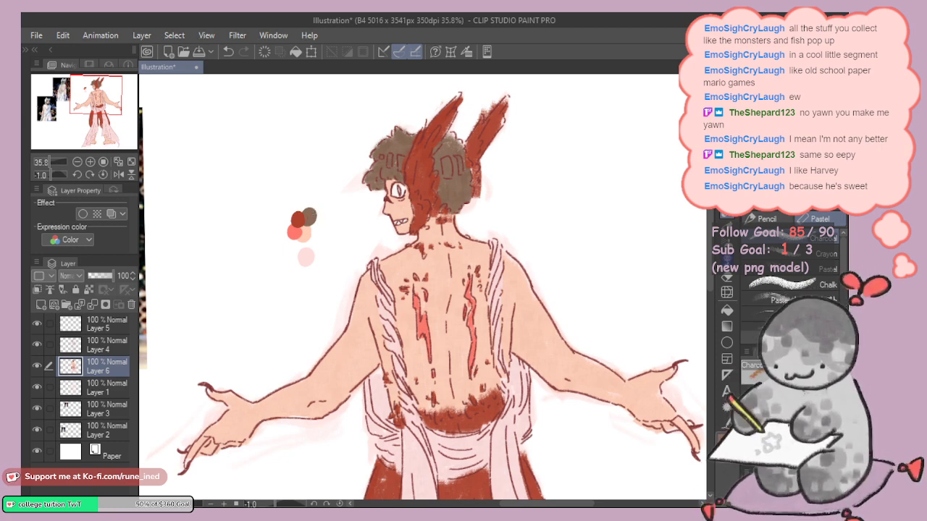
left_click_drag(455, 163, 459, 160)
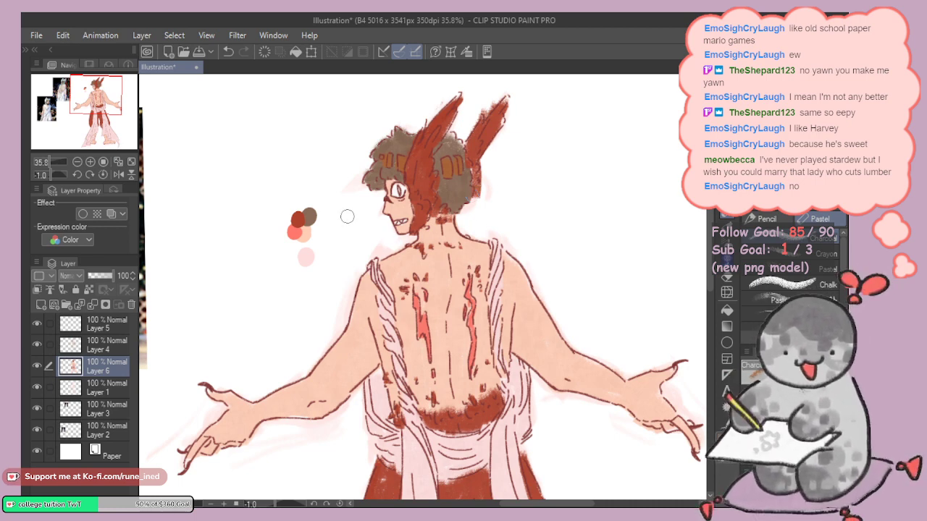
Step: Place a golden-brown pen swatch beside the brown swatch on Layer 5
left_click(310, 216, "ctrl+shift")
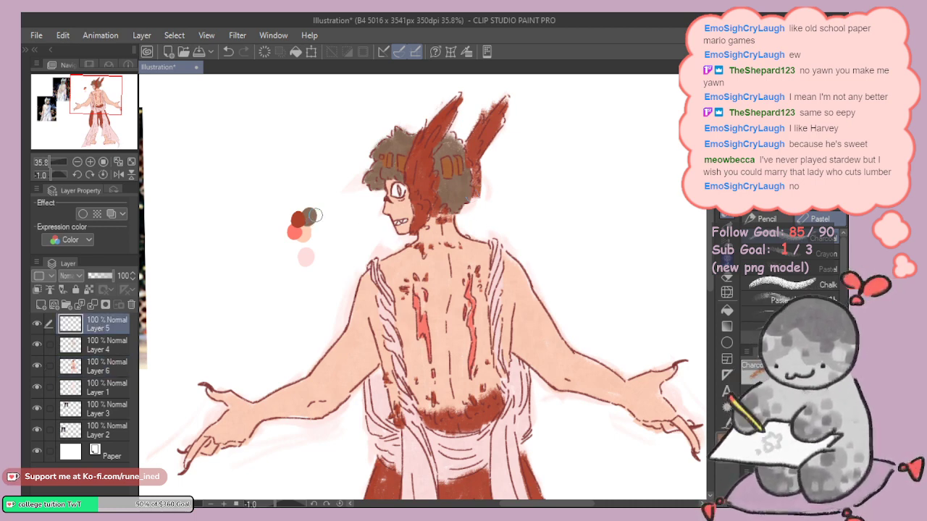
key("p")
left_click_drag(317, 218, 317, 223)
key("ctrl+z")
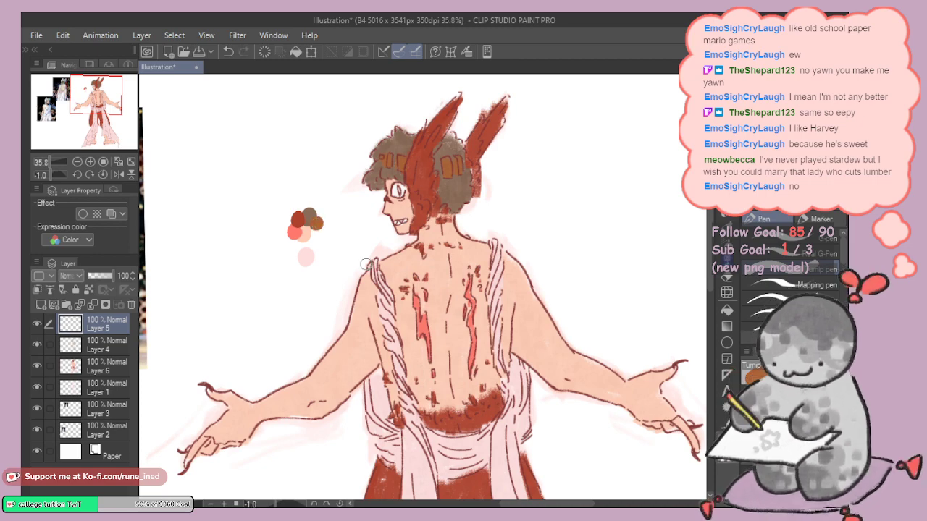
Step: Try a short pastel stroke on the garment edge beside the waist on Layer 5 and undo it
key("p")
scroll(447, 290, "down", 5)
left_click_drag(443, 322, 440, 260)
scroll(439, 260, "up", 5)
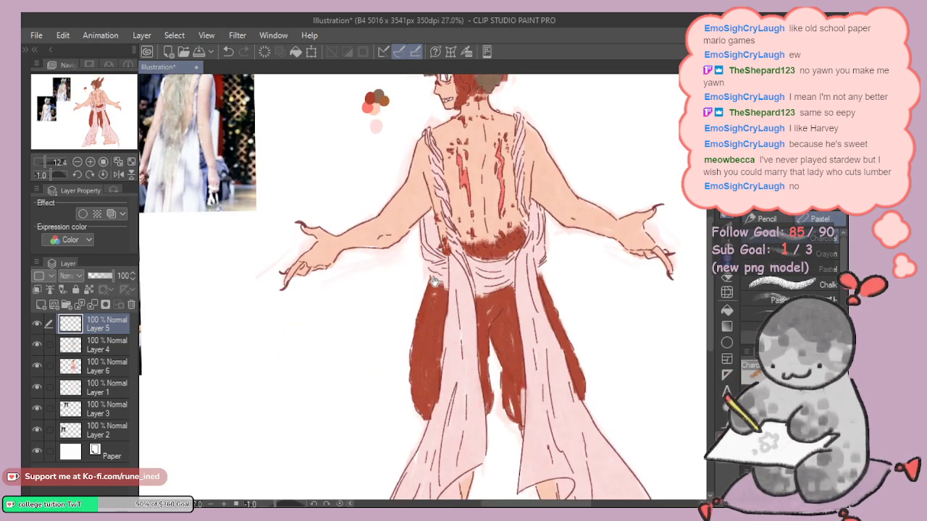
left_click_drag(397, 288, 381, 262)
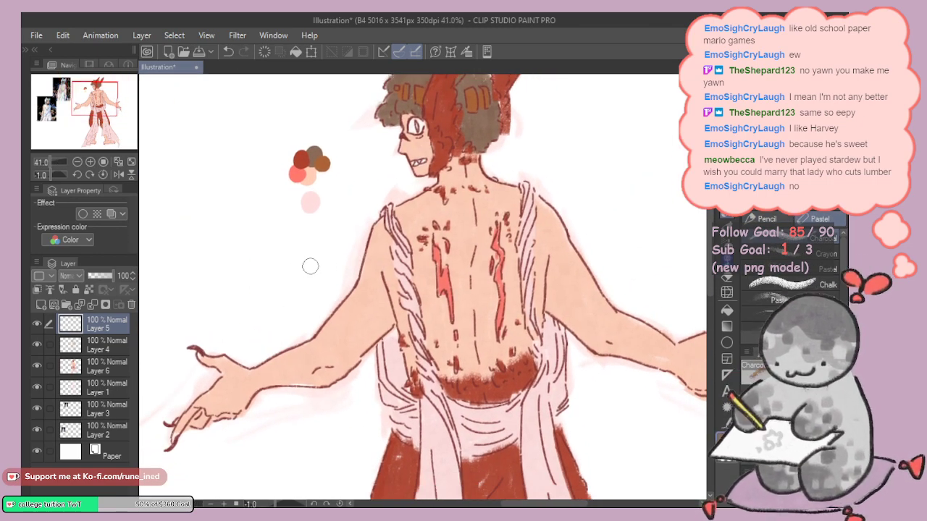
left_click_drag(394, 363, 400, 367)
key("ctrl+z")
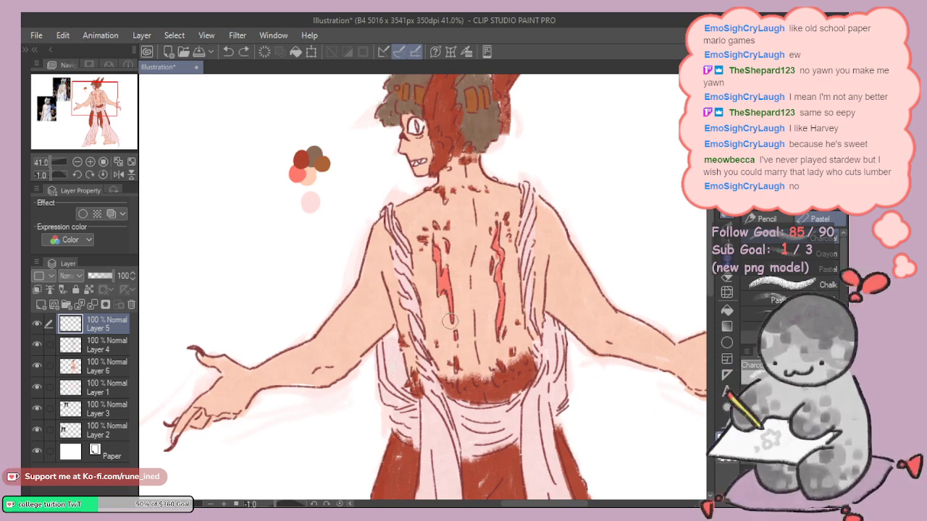
Step: Add a new layer above Layer 4, clip it to the layer below and set its blending mode to Add (Glow)
left_click(38, 288)
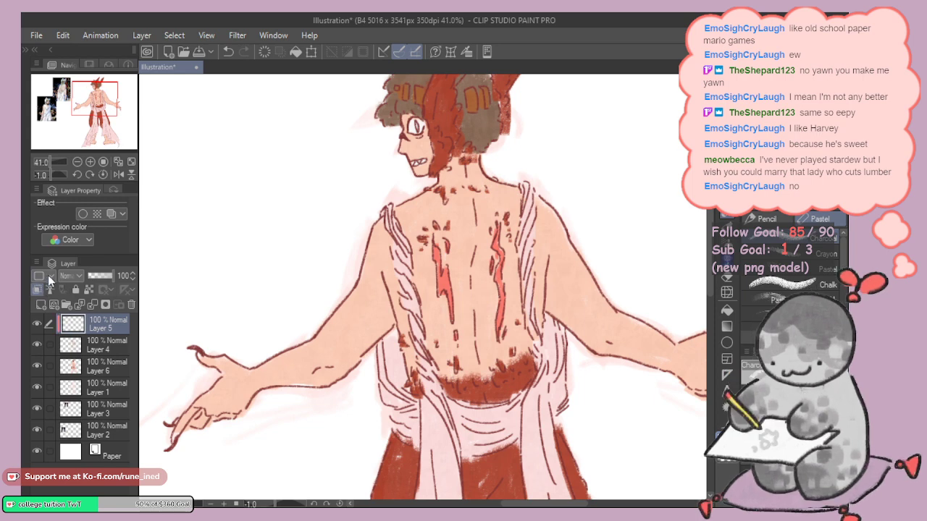
left_click(39, 289)
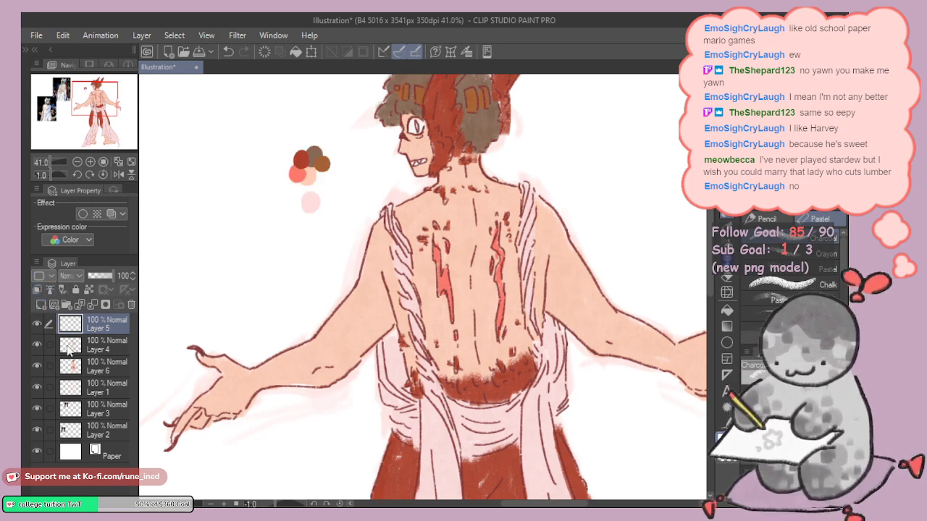
left_click(72, 345)
left_click(39, 289)
left_click(39, 289)
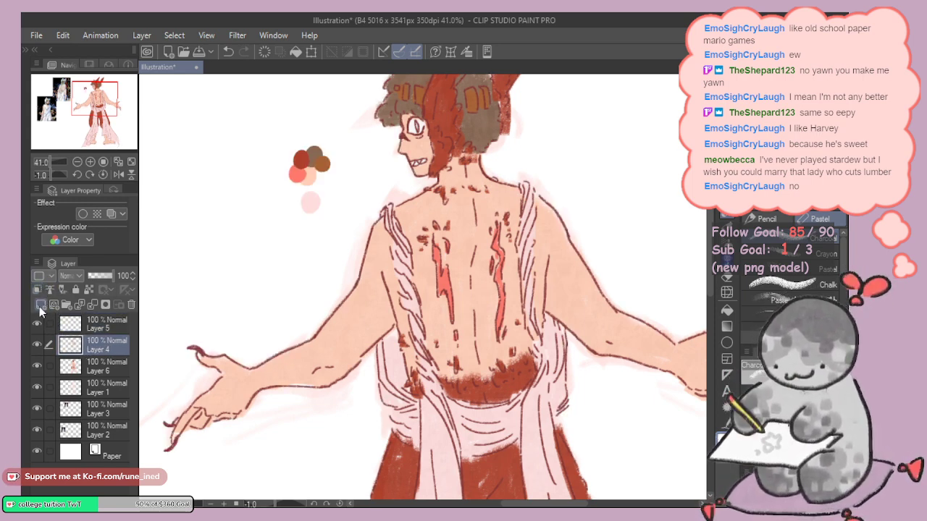
left_click(40, 305)
left_click(38, 286)
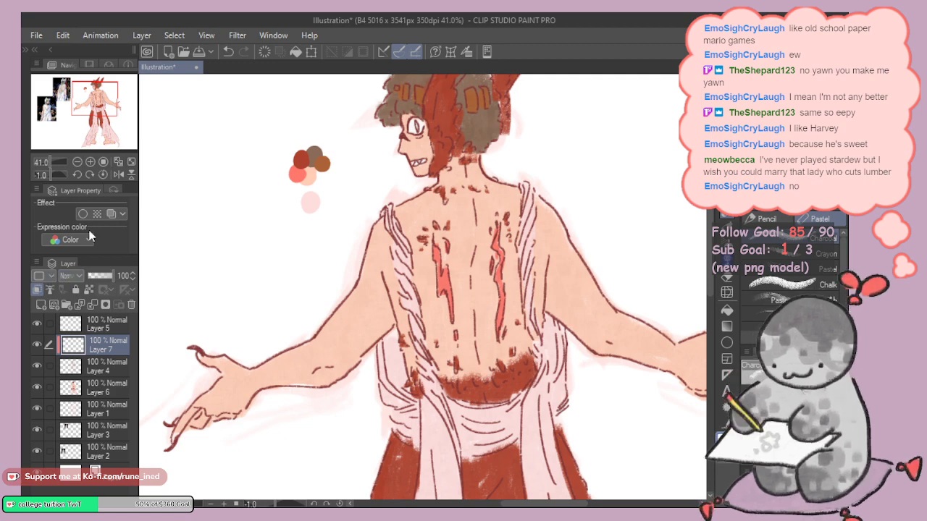
left_click(92, 167)
scroll(429, 136, "down", 4)
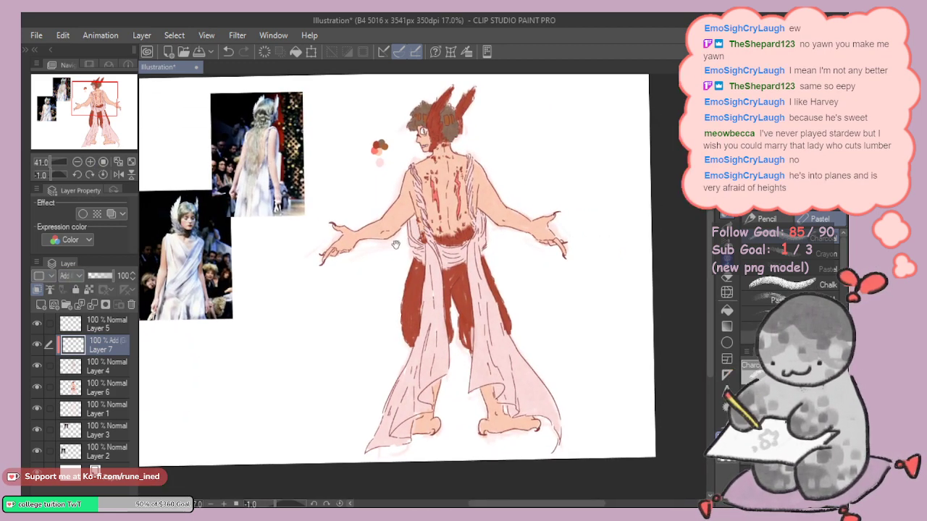
Step: Check the flat colours by toggling Layer 6's visibility, and add a new layer directly above Layer 1
left_click(37, 387)
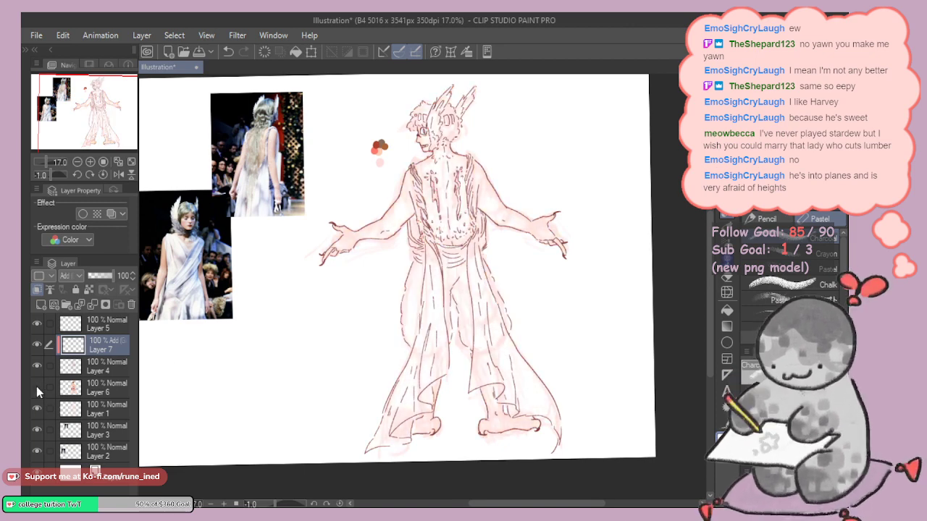
left_click(36, 387)
left_click(40, 410)
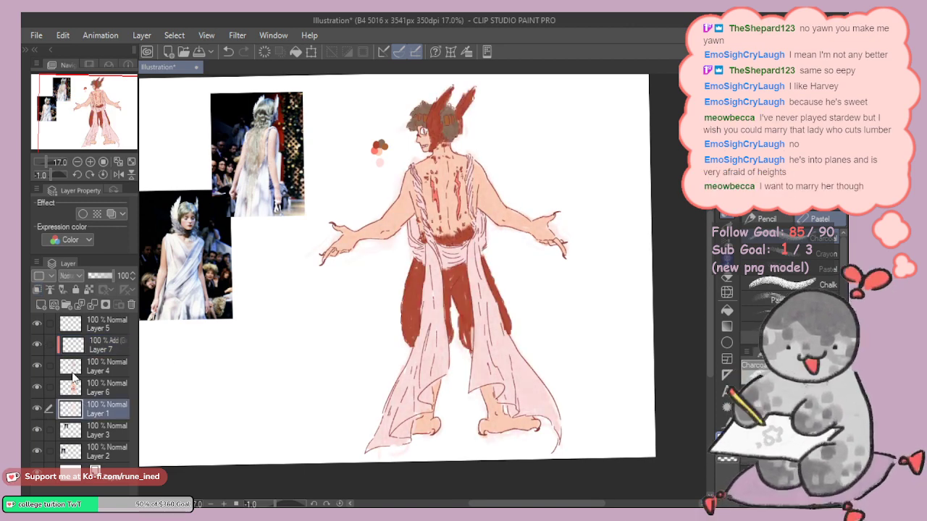
left_click(40, 307)
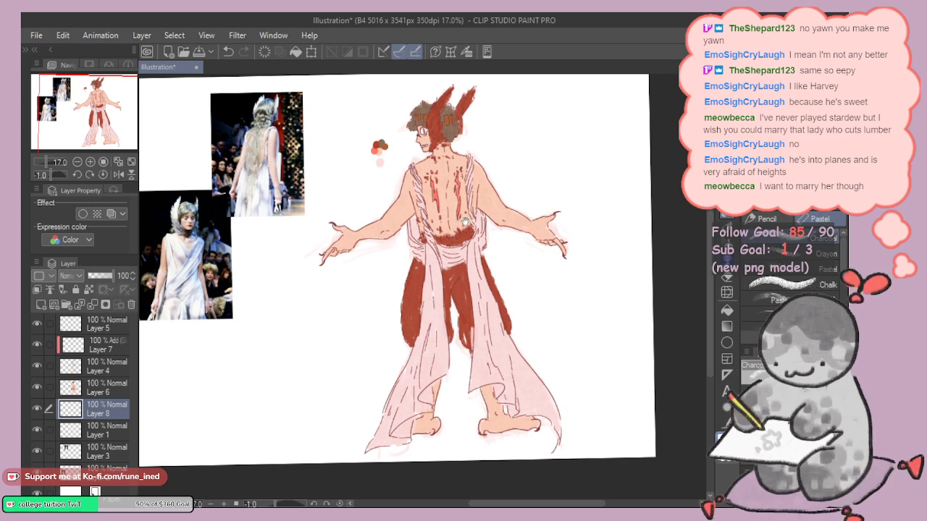
Step: Make a full-height rectangular selection around the figure and fill it with dark purple on Layer 8
mouse_move(508, 244)
left_mouse_down()
mouse_move(483, 266)
mouse_move(495, 252)
left_mouse_up()
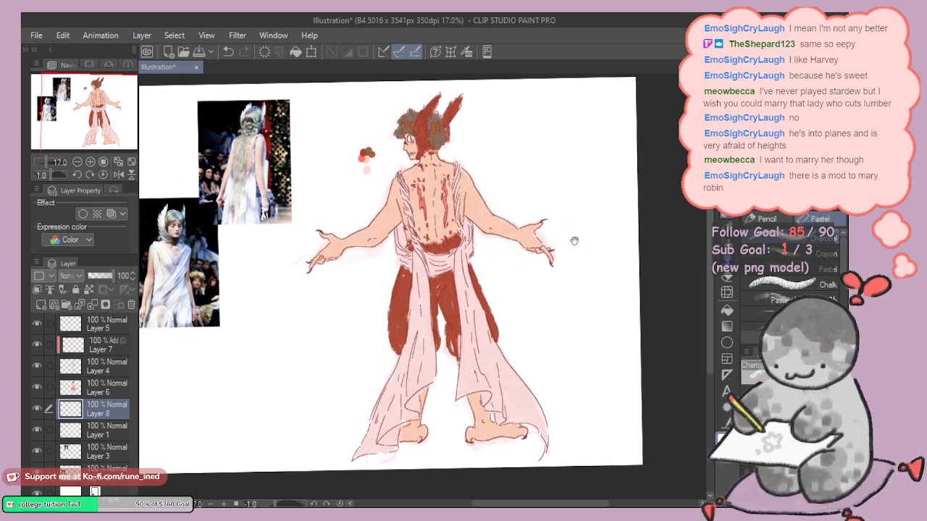
key("m")
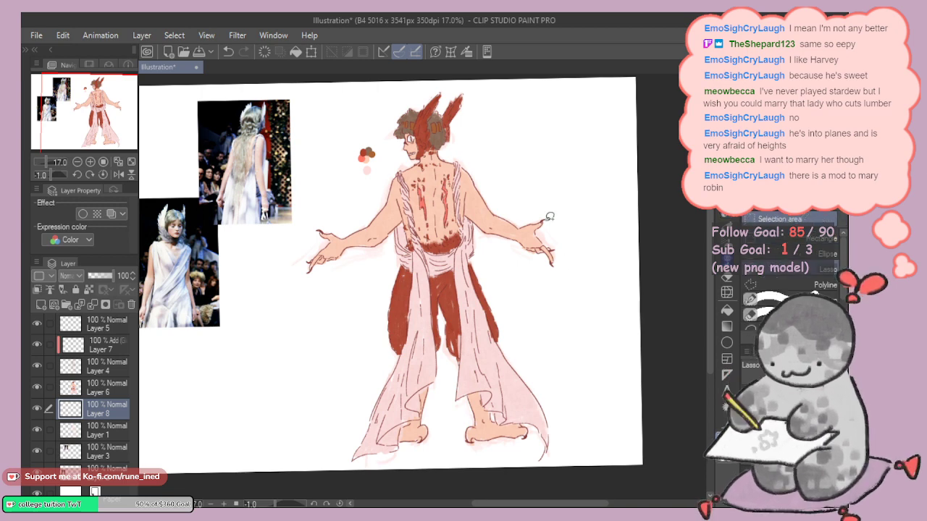
mouse_move(571, 264)
left_mouse_down()
mouse_move(518, 276)
mouse_move(548, 268)
left_mouse_up()
left_click_drag(549, 268, 532, 272)
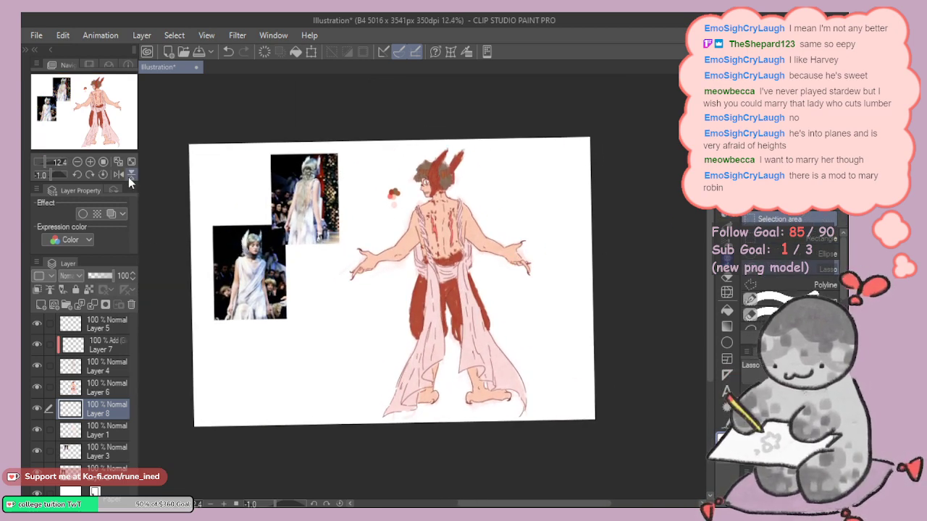
left_click(103, 174)
left_click(795, 240)
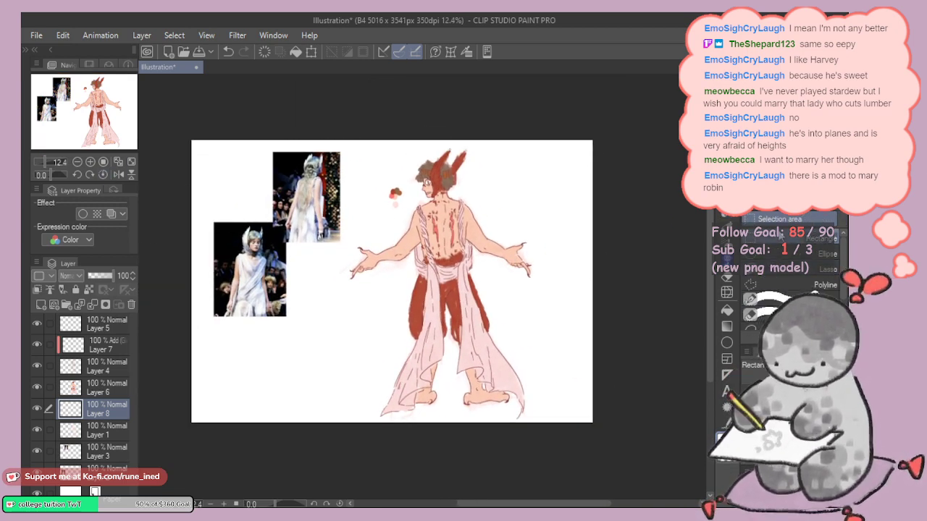
mouse_move(332, 132)
left_mouse_down()
mouse_move(418, 267)
mouse_move(600, 449)
mouse_move(570, 443)
left_mouse_up()
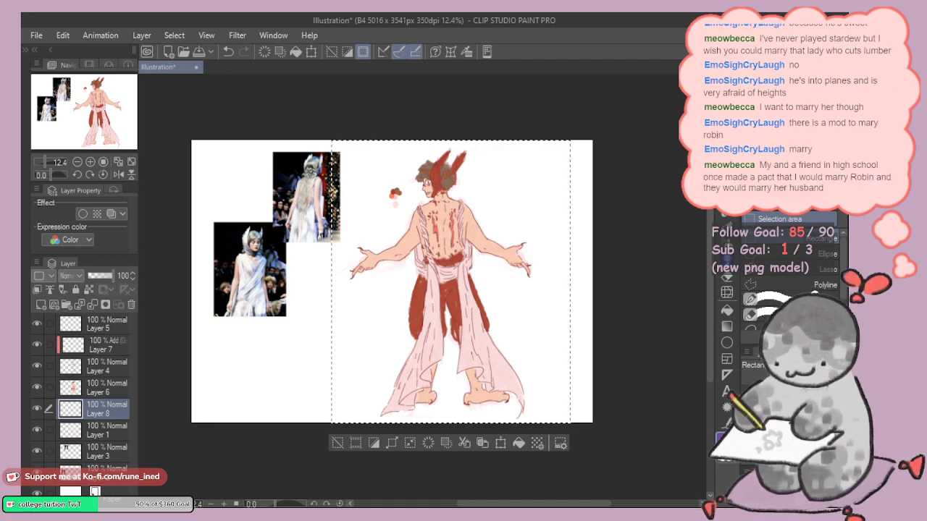
left_click(519, 441)
left_click_drag(526, 290, 525, 353)
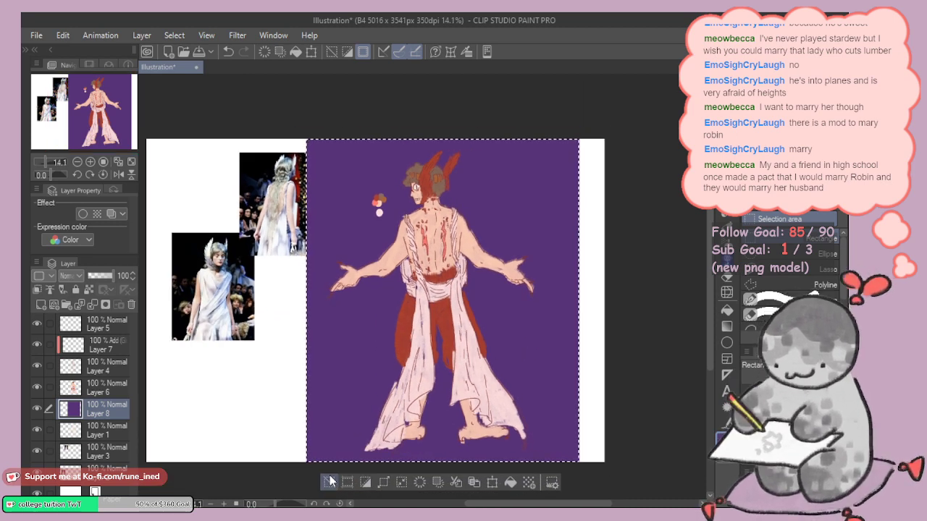
Step: Deselect the area and move Layer 7 directly below Layer 4 so that it is clipped to Layer 6's flat colours
key("ctrl+d")
key("p")
left_click(116, 340)
scroll(391, 260, "up", 6)
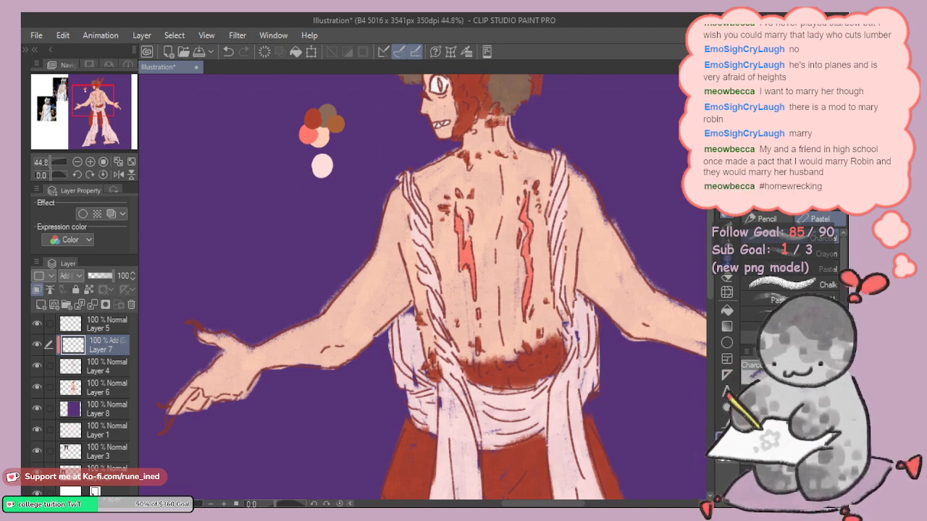
left_click(38, 367)
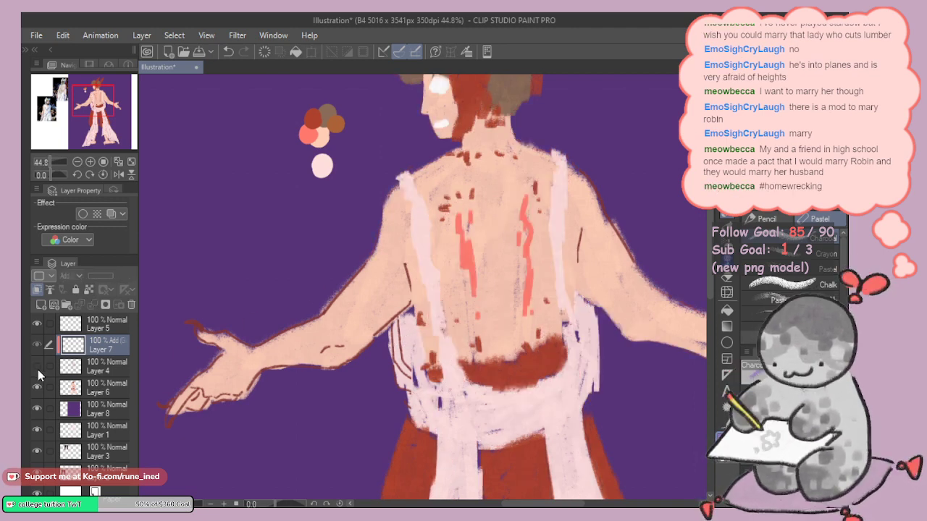
left_click(38, 367)
left_click_drag(88, 349, 87, 378)
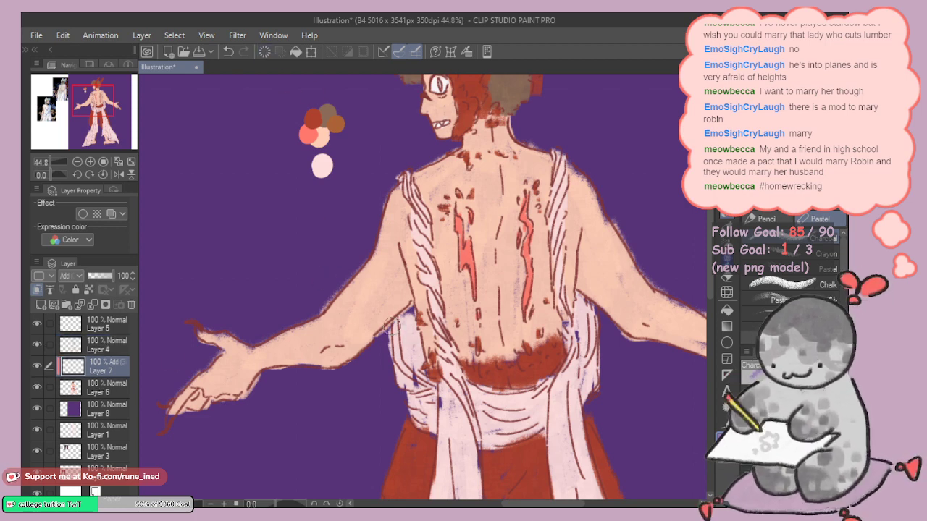
Step: Try a light pastel stroke on the garment folds beside the waist, clear it and set Layer 7's blending mode to Add
left_click_drag(405, 318, 414, 354)
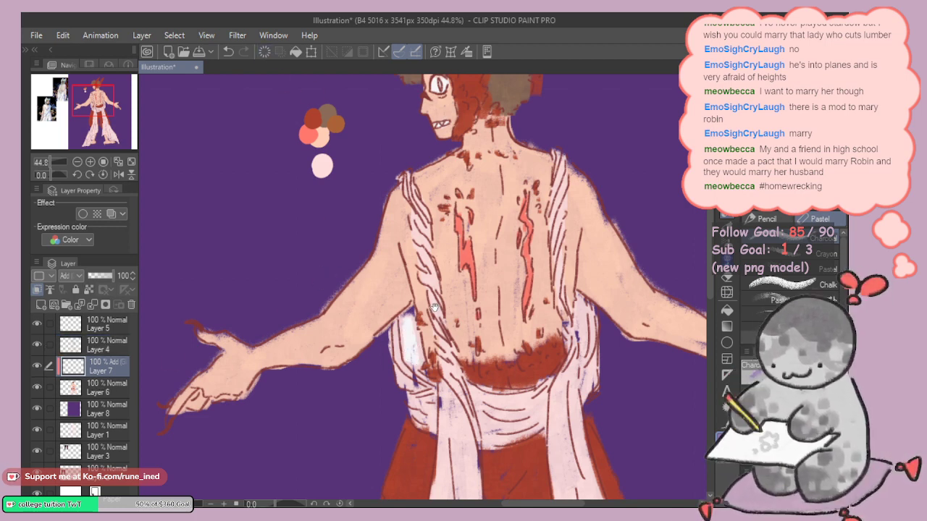
left_click_drag(435, 307, 429, 306)
left_click_drag(388, 193, 384, 203)
key("ctrl+z")
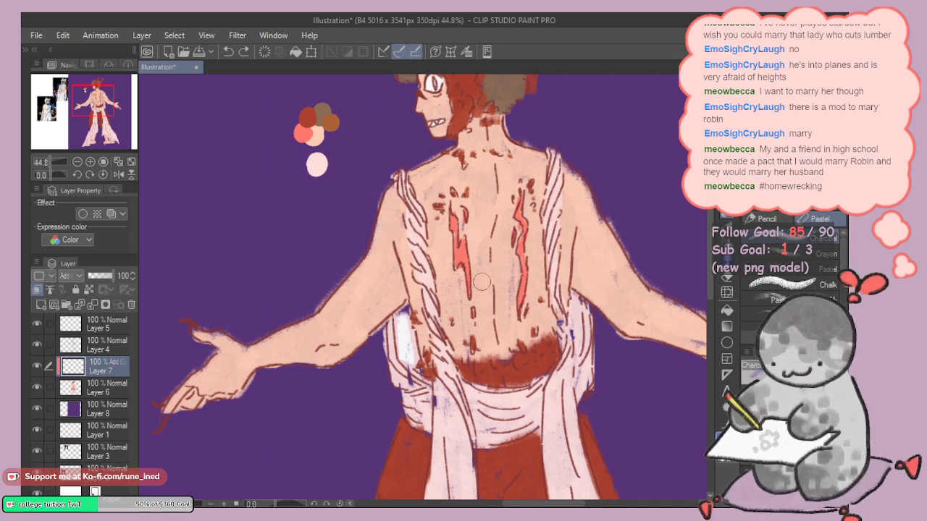
left_click(262, 51)
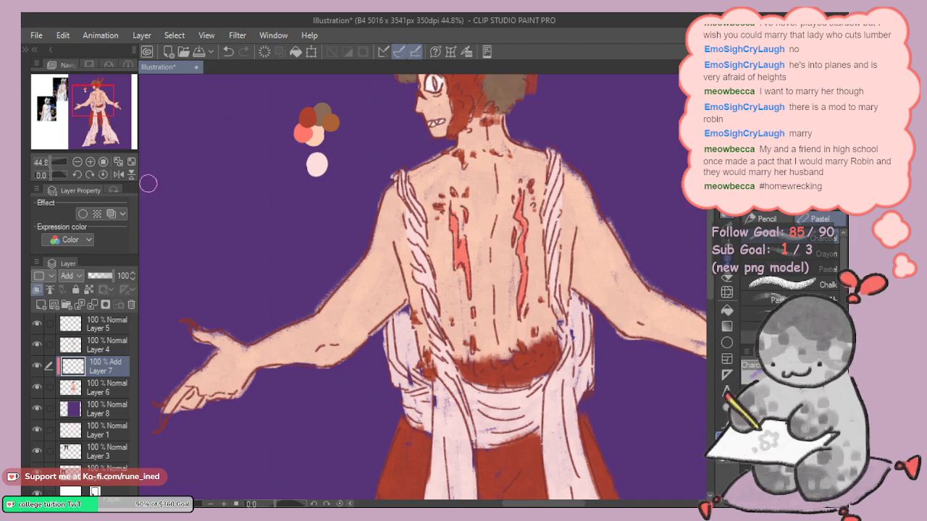
Step: Try pastel highlights on the waist folds and shoulders in Add and Color blending modes, and clear Layer 7
mouse_move(423, 351)
left_mouse_down()
mouse_move(403, 331)
mouse_move(394, 348)
mouse_move(413, 402)
left_mouse_up()
mouse_move(568, 340)
left_mouse_down()
mouse_move(572, 308)
mouse_move(575, 334)
left_mouse_up()
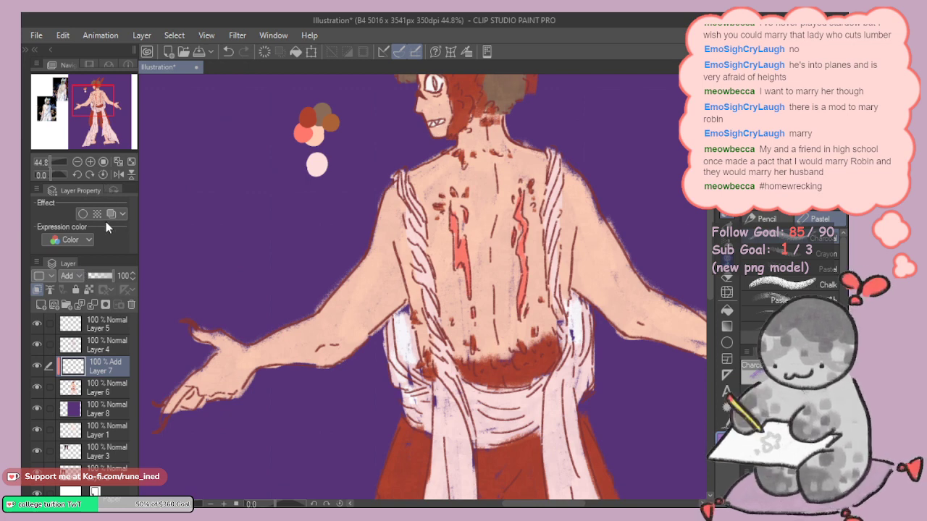
left_click(92, 249)
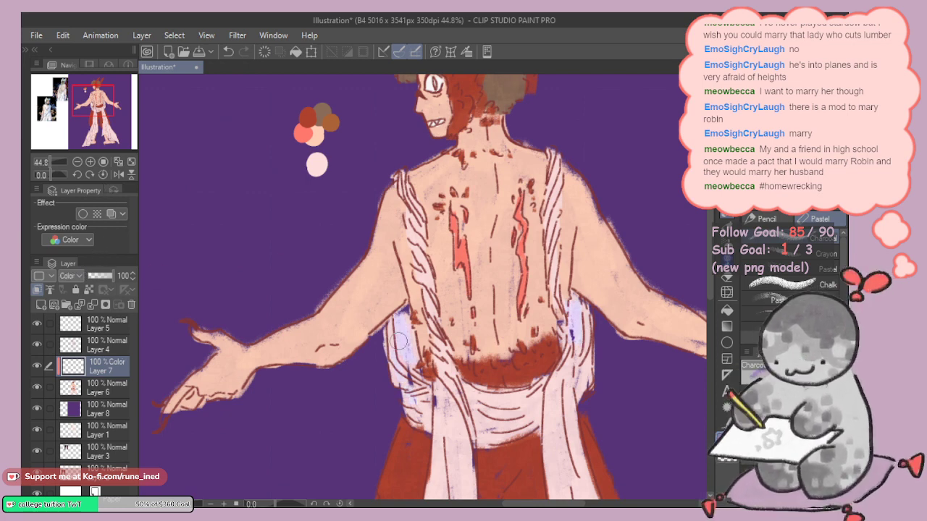
left_click_drag(385, 259, 382, 282)
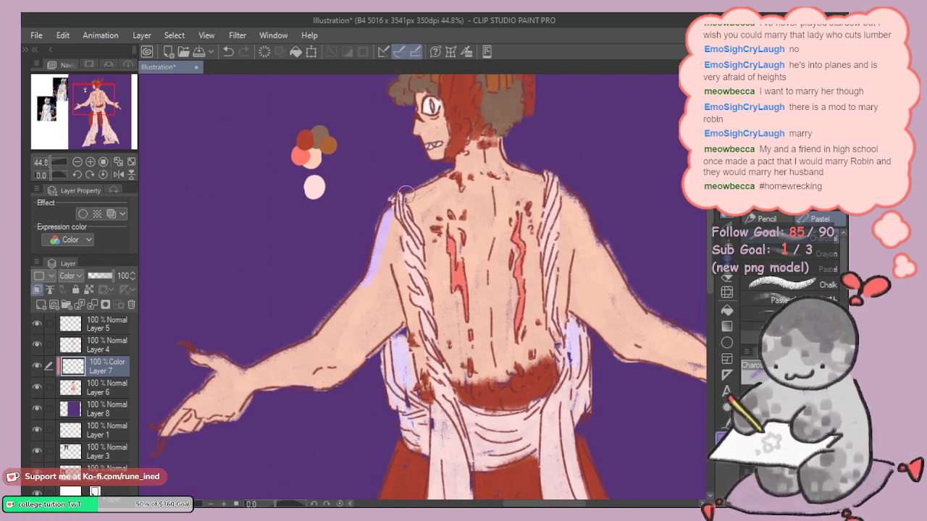
scroll(402, 194, "up", 1)
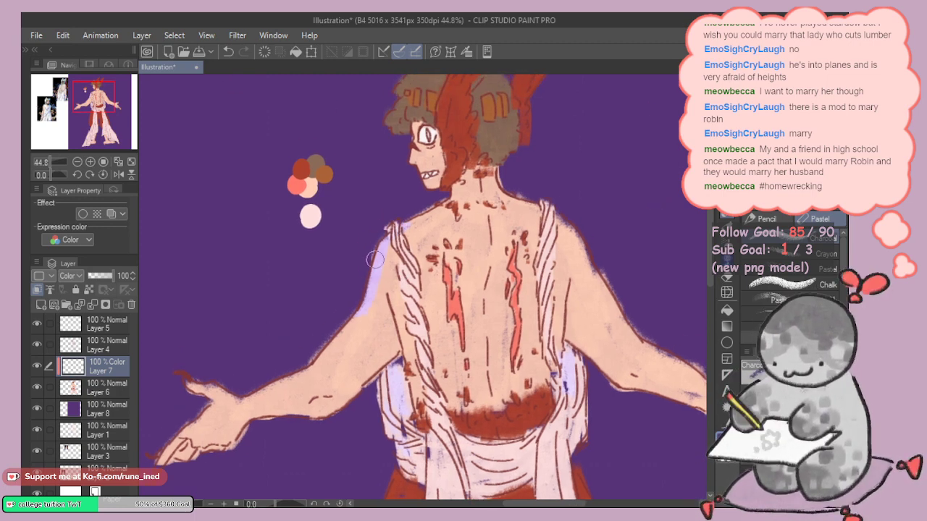
mouse_move(536, 231)
left_mouse_down()
mouse_move(449, 209)
mouse_move(502, 233)
left_mouse_up()
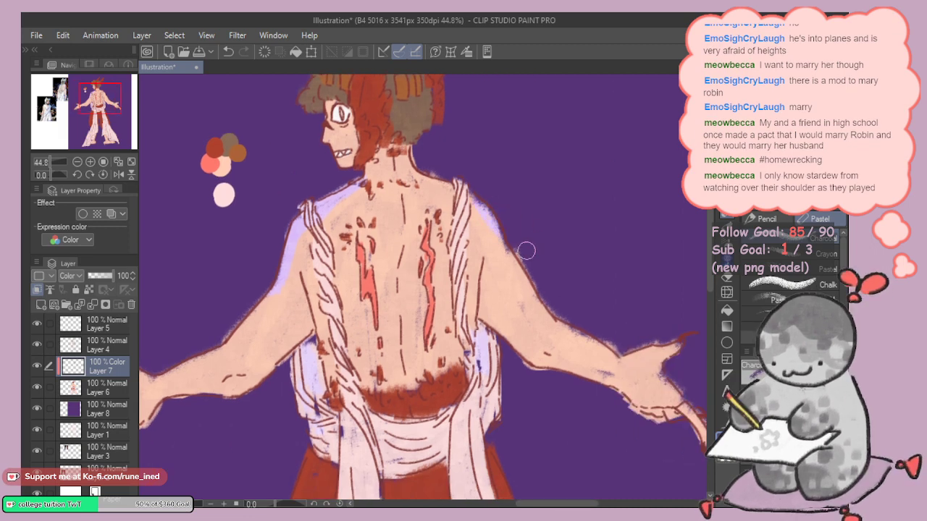
left_click(268, 48)
Step: Set Layer 7 to Multiply, fill a rectangular selection around the whole figure with dark purple, and deselect
scroll(382, 164, "down", 2)
left_click_drag(382, 163, 447, 150)
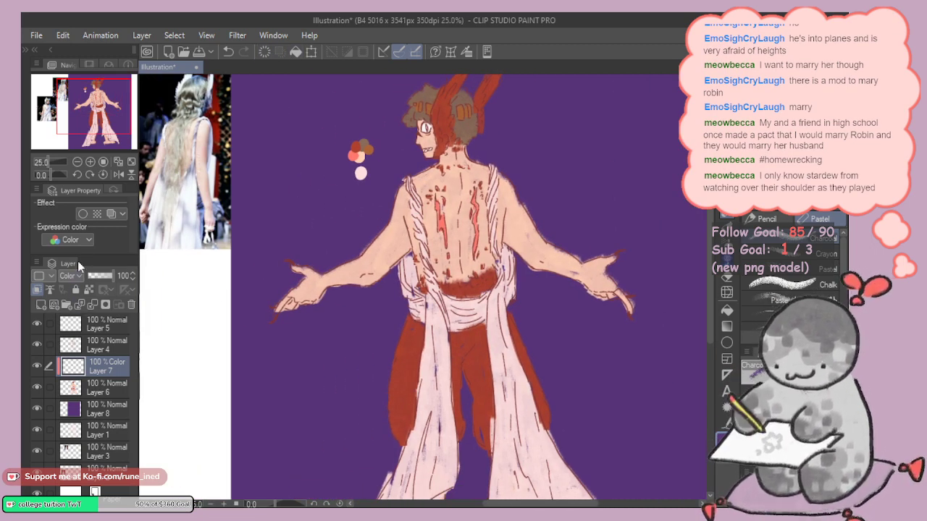
left_click(88, 62)
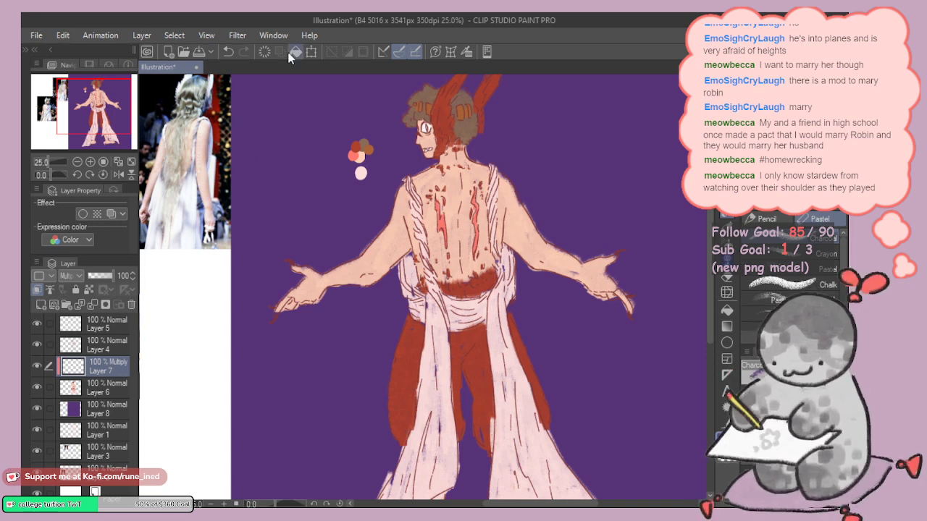
key("ctrl+minus")
key("m")
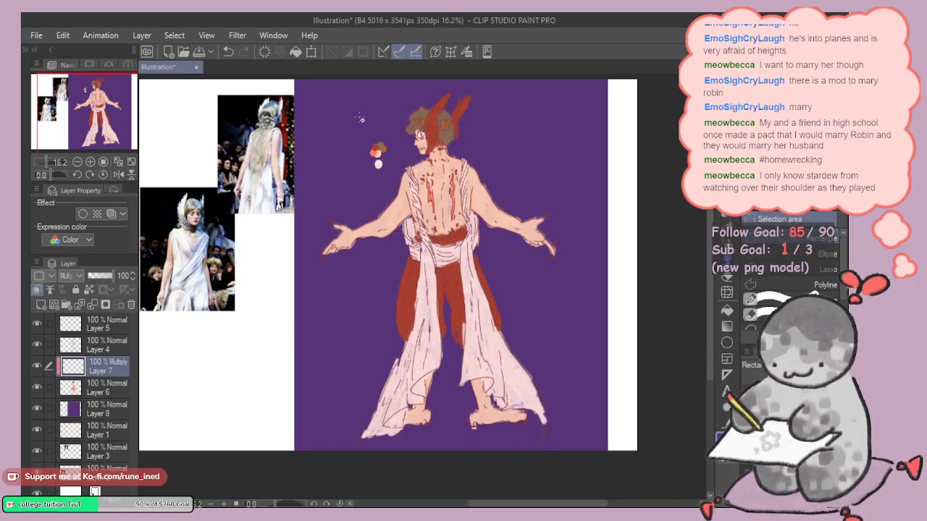
left_click_drag(585, 448, 310, 142)
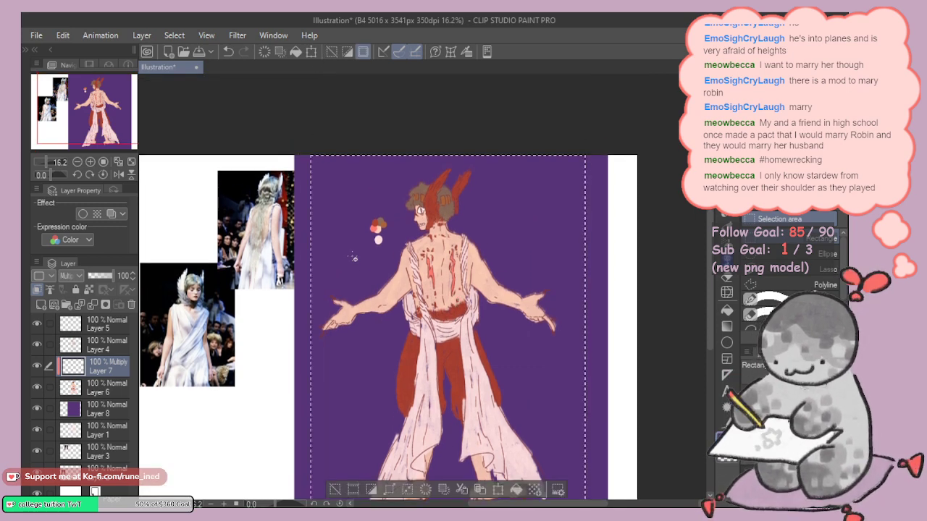
left_click(516, 490)
left_click_drag(423, 310, 435, 278)
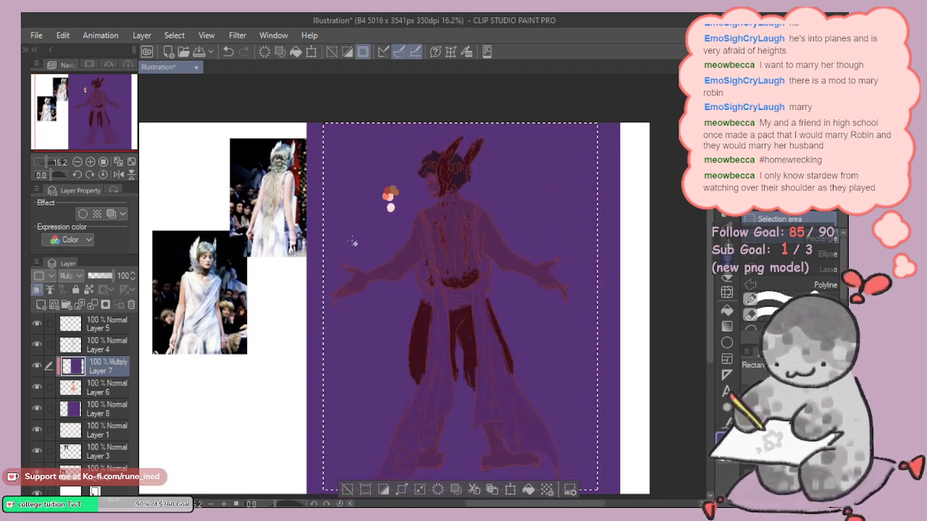
left_click(348, 491)
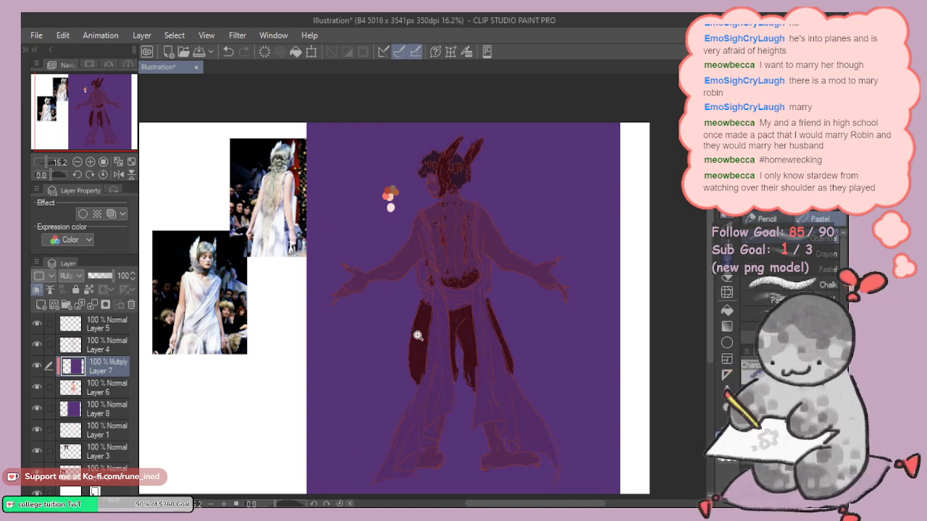
Step: Add a new layer above Layer 7, clip it to the layer below and set its blending mode to Add
scroll(405, 355, "up", 3)
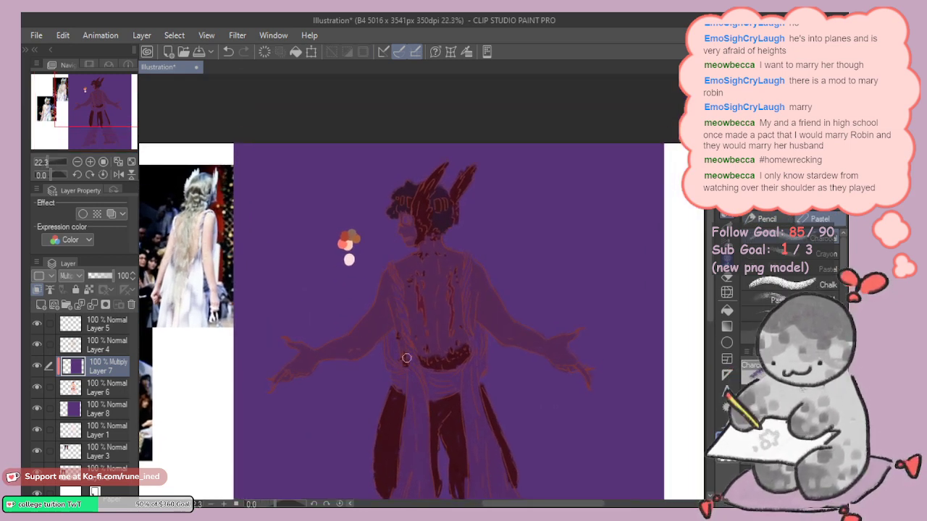
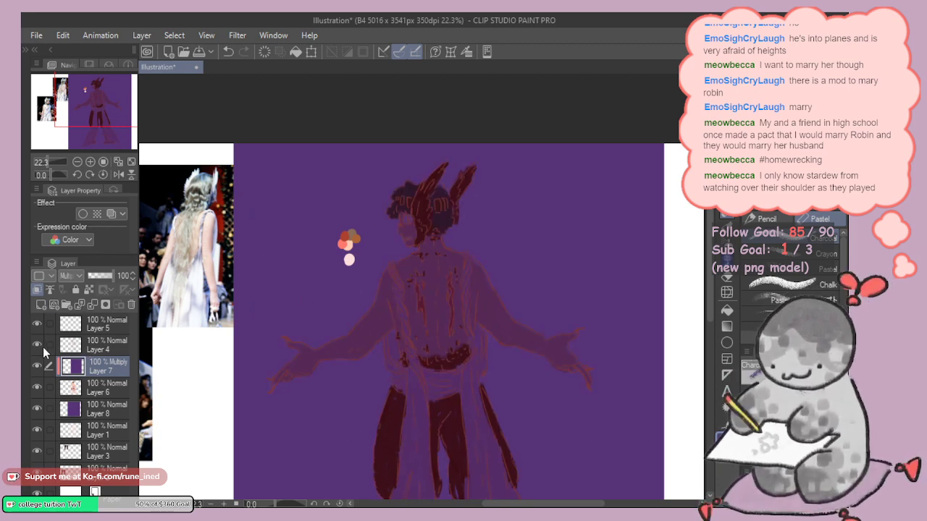
left_click(41, 302)
left_click(37, 290)
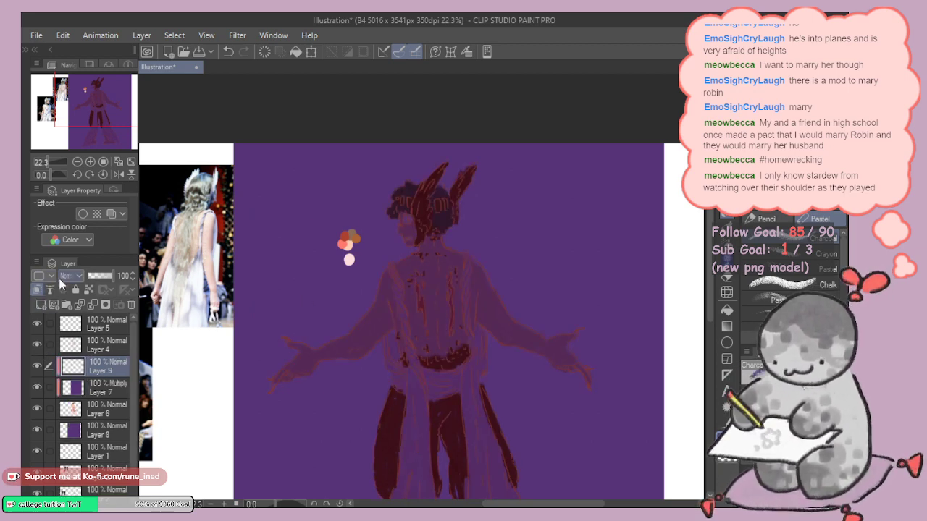
left_click(86, 152)
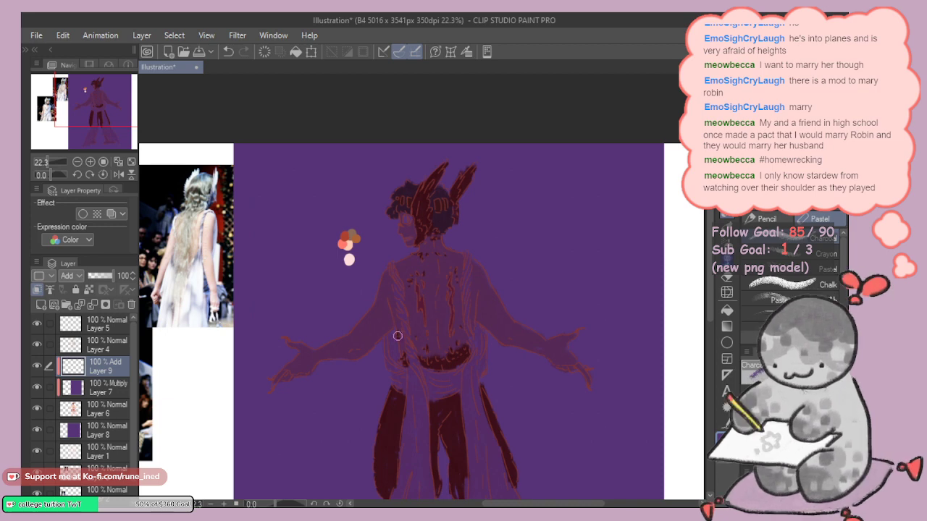
Step: Try bright purple pastel highlights on Layer 9 along both waist folds and the outer edge of one shoulder
mouse_move(391, 349)
left_mouse_down()
mouse_move(391, 340)
mouse_move(396, 350)
mouse_move(387, 354)
left_mouse_up()
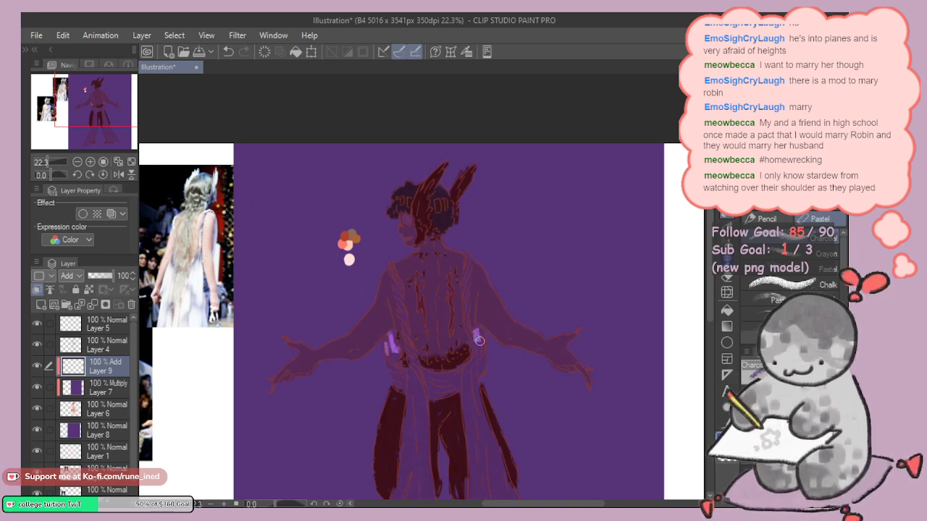
scroll(453, 281, "up", 4)
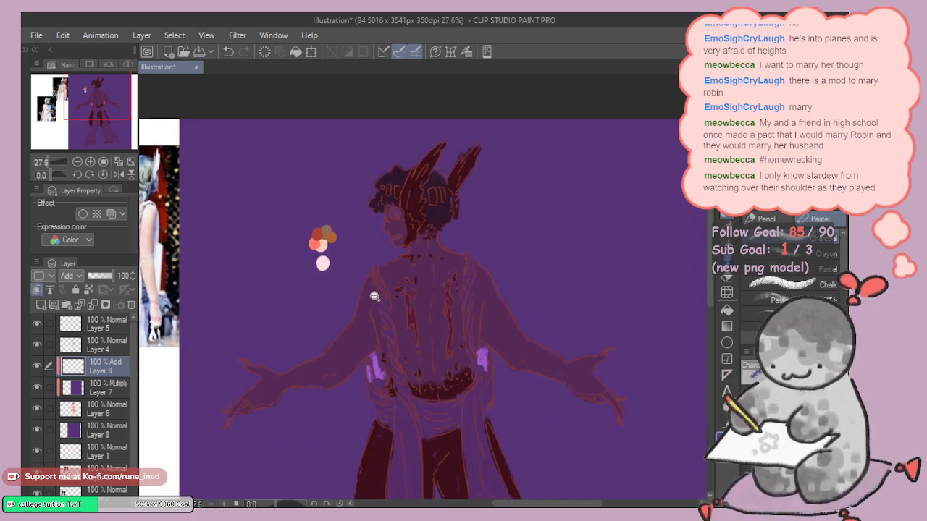
left_click_drag(362, 265, 350, 323)
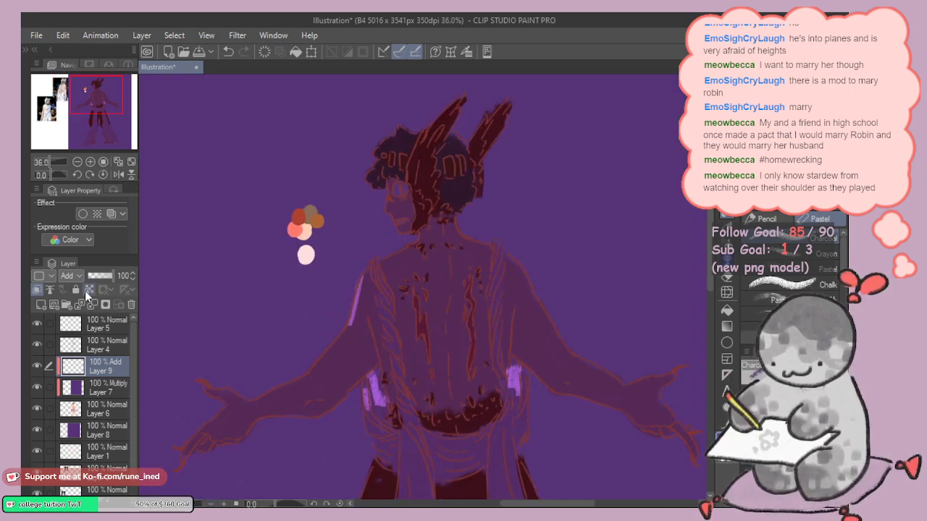
Step: Set Layer 9 to Soft light, clear its strokes and paint rim highlights along both shoulders and the waist folds
left_click(94, 186)
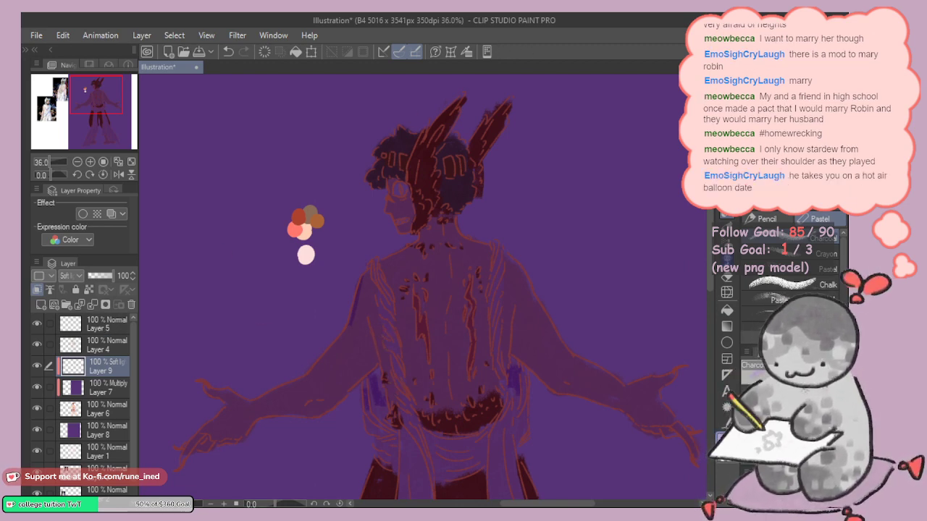
left_click(266, 52)
left_click_drag(363, 278, 353, 319)
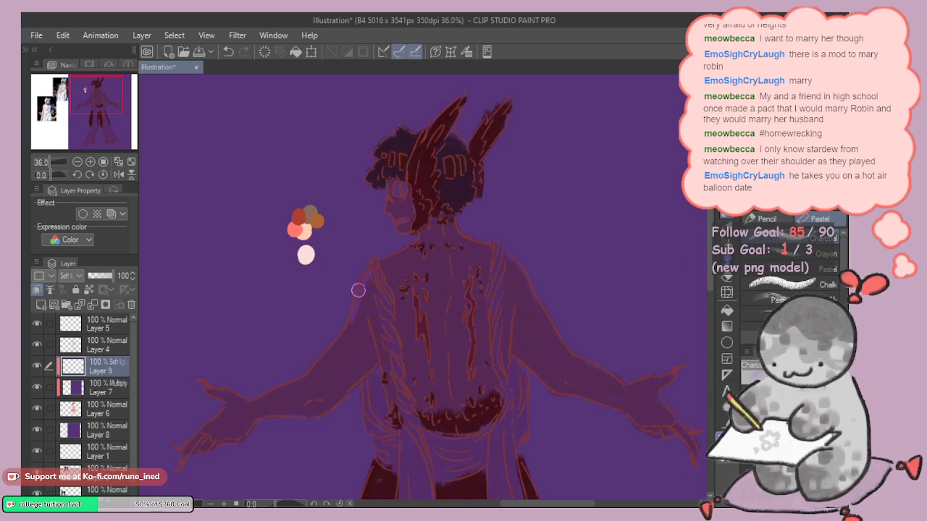
mouse_move(379, 394)
left_mouse_down()
mouse_move(374, 410)
mouse_move(381, 397)
left_mouse_up()
mouse_move(529, 376)
left_mouse_down()
mouse_move(521, 379)
mouse_move(526, 355)
mouse_move(542, 377)
left_mouse_up()
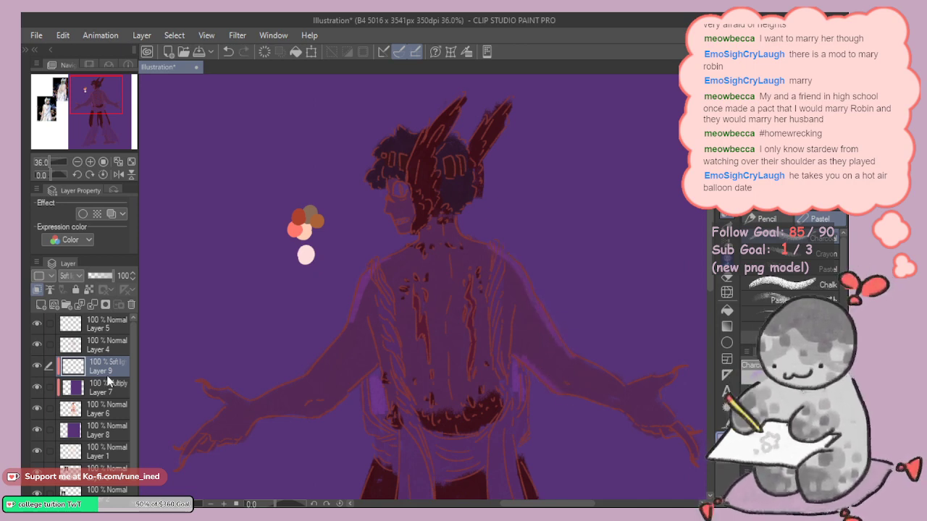
Step: Add a new layer above Layer 4, clip it to the line art and fill it with a near-black purple
left_click(61, 346)
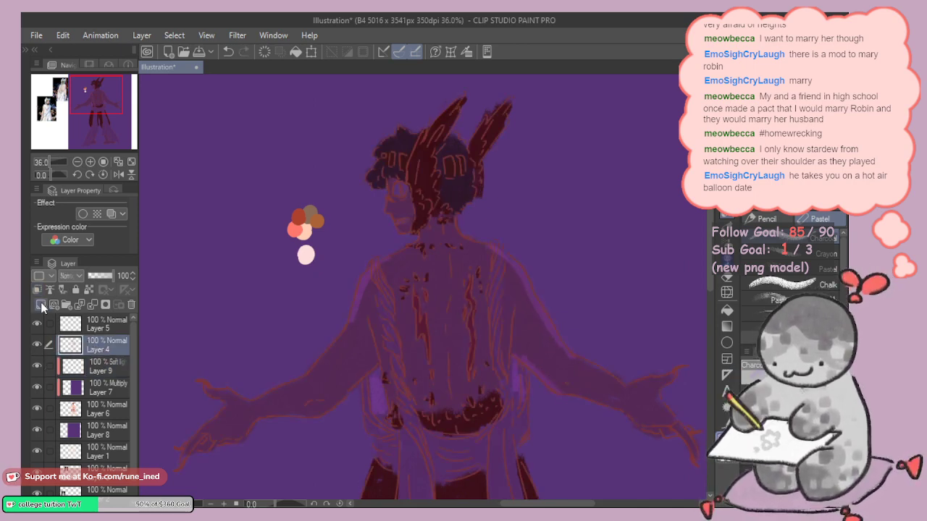
left_click(42, 304)
scroll(424, 263, "down", 3)
left_click_drag(484, 247, 486, 232)
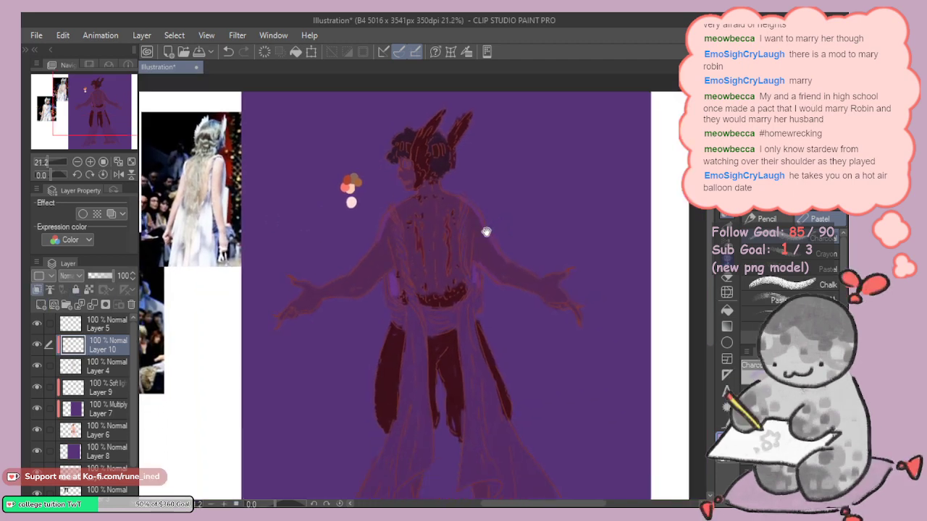
scroll(406, 239, "up", 2)
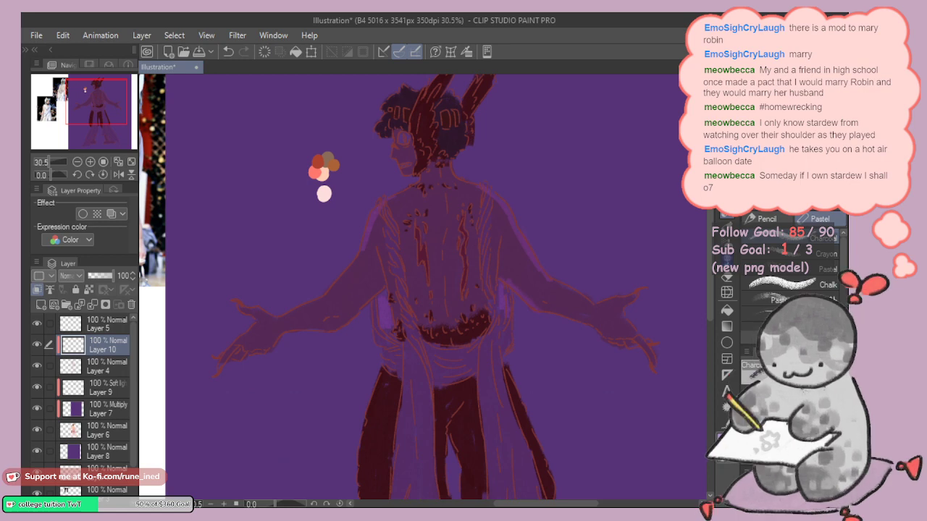
left_click(295, 52)
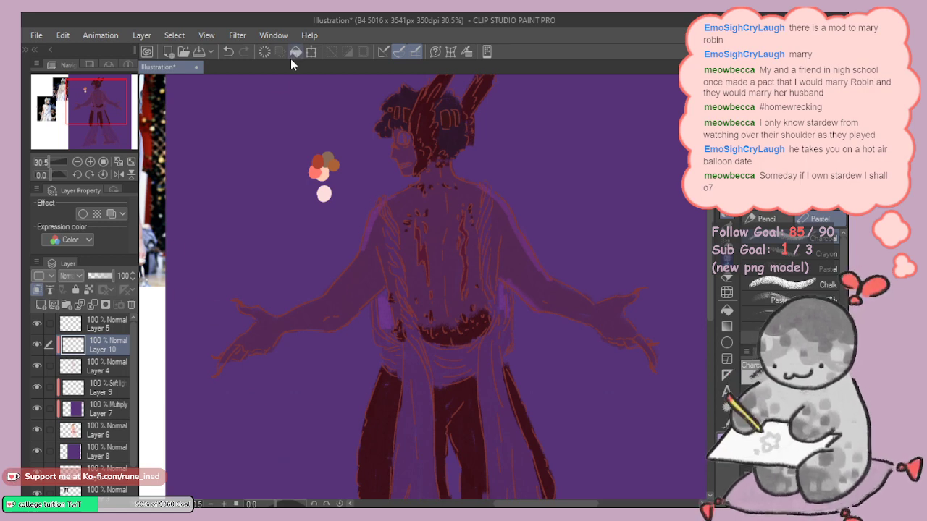
Step: Paint a soft-light highlight over the character's face on Layer 9, redoing the first stroke
left_click(103, 391)
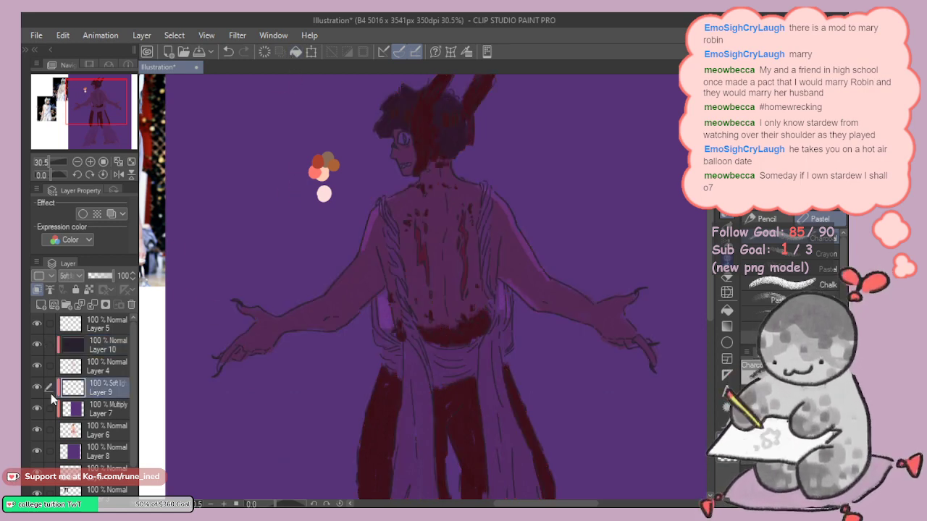
left_click_drag(469, 206, 449, 242)
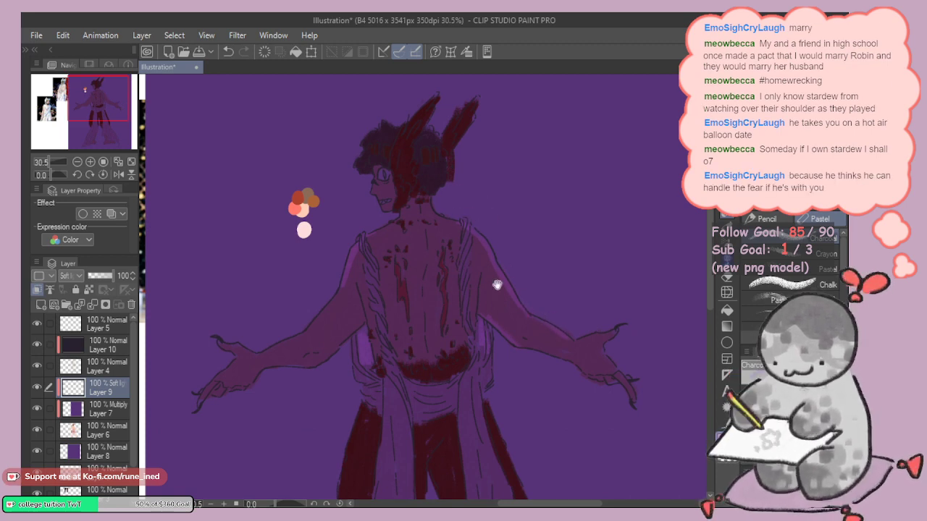
scroll(497, 285, "up", 1)
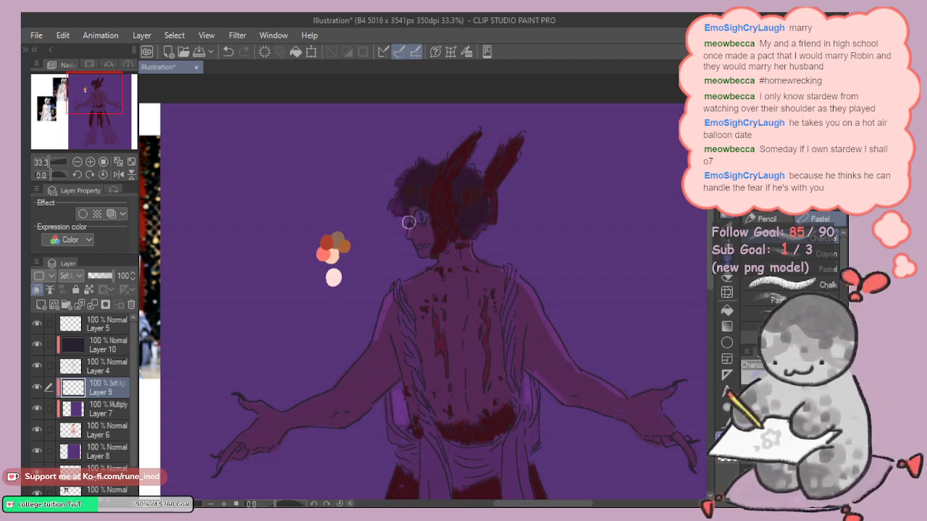
key("ctrl+z")
left_click_drag(414, 240, 430, 258)
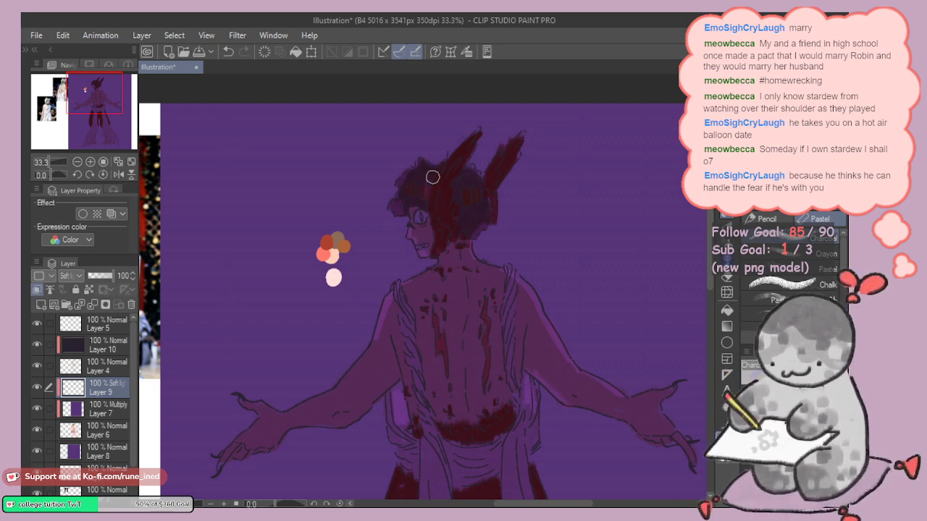
Step: Highlight the front horn and the left outstretched arm on Layer 9, softening the forearm highlight with the Soft eraser
left_click_drag(435, 185, 472, 134)
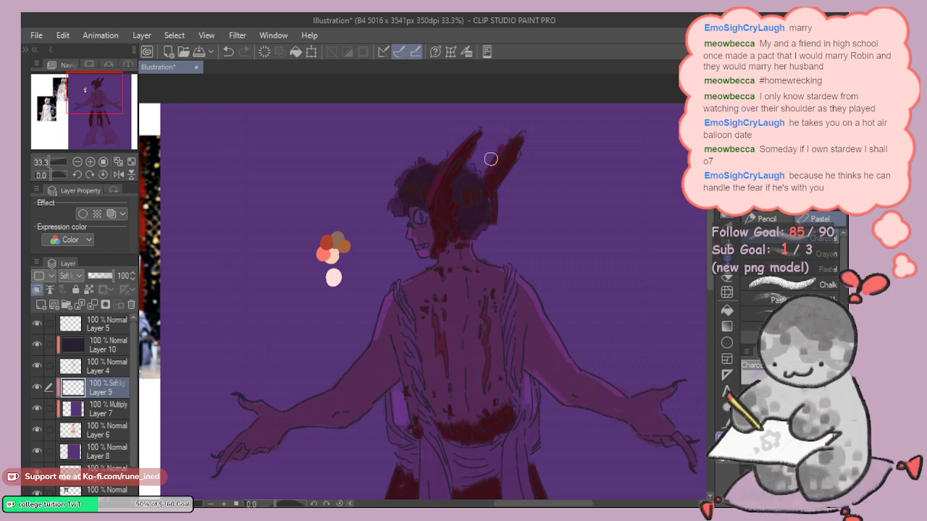
left_click_drag(472, 245, 492, 185)
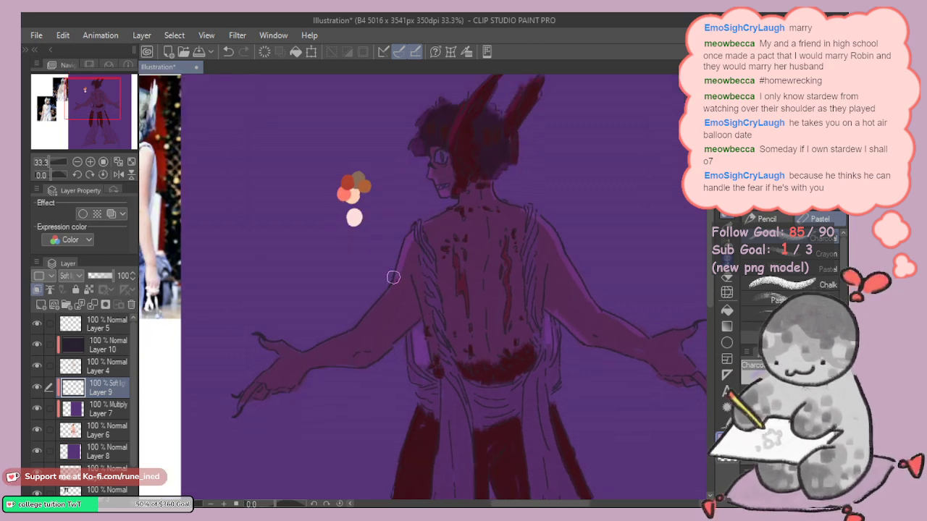
scroll(395, 290, "down", 2)
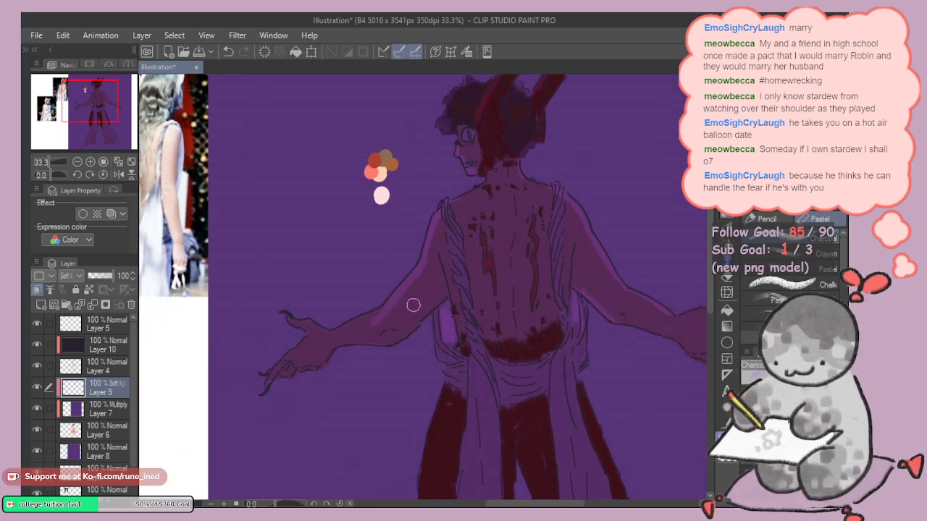
key("e")
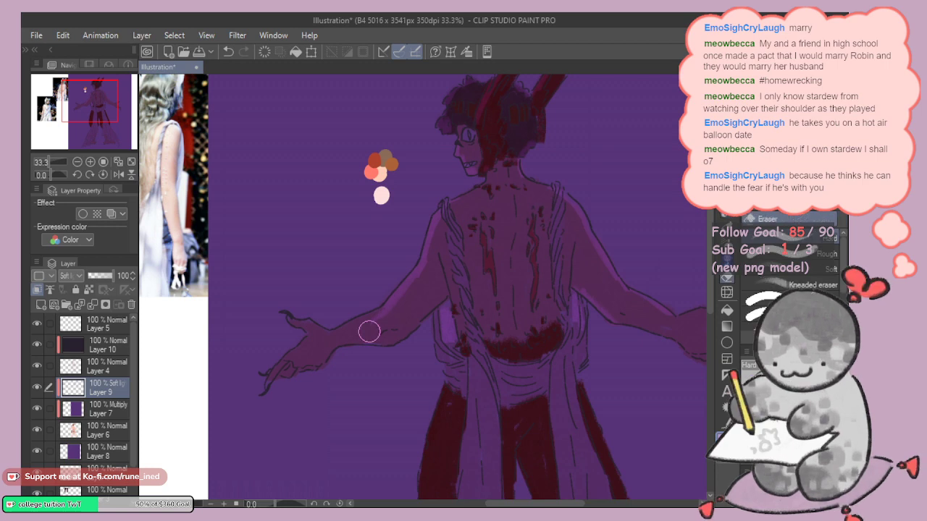
left_click(823, 269)
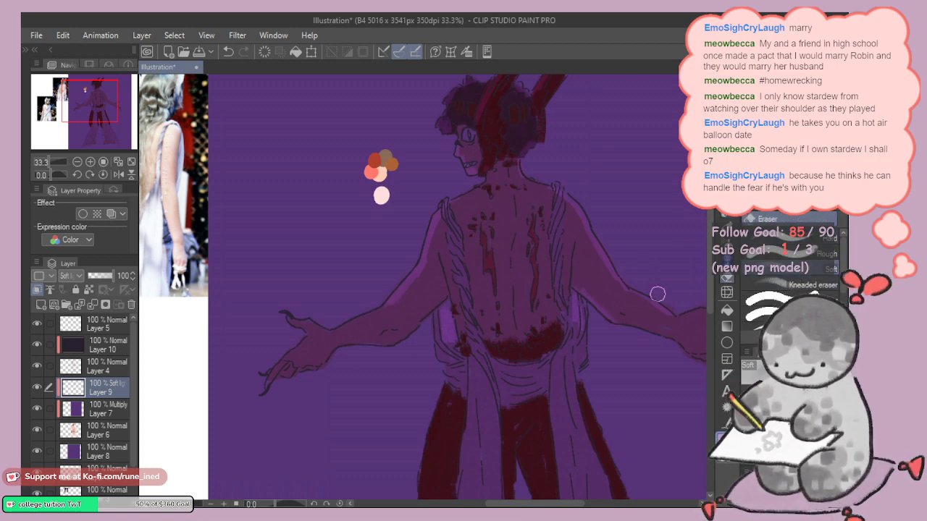
Step: Paint pastel rim highlights along the edges of both arms, the hands and the cloth hanging from the right hip
key("p")
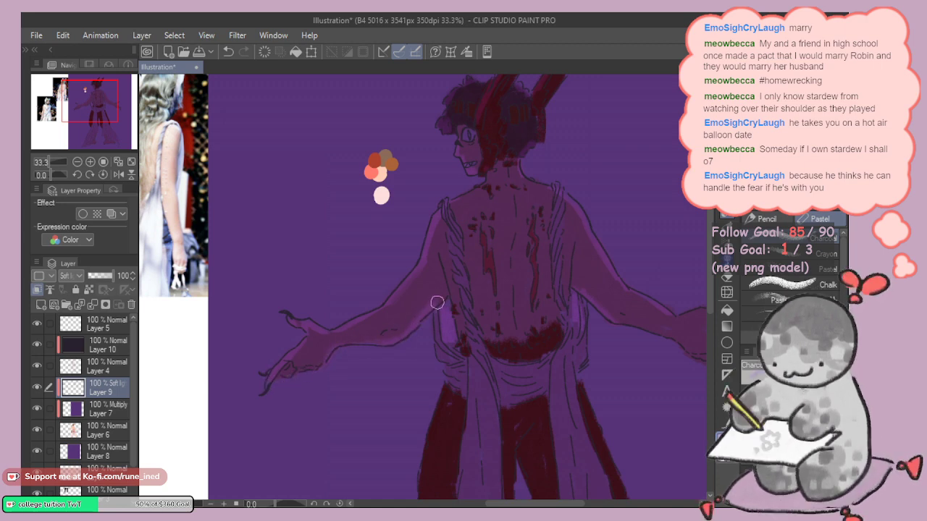
left_click_drag(448, 385, 386, 414)
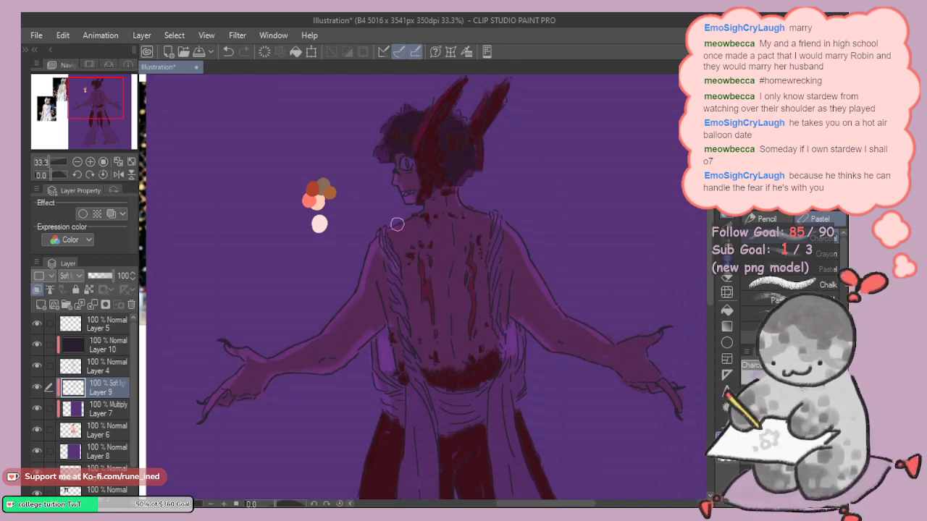
left_click_drag(493, 189, 481, 193)
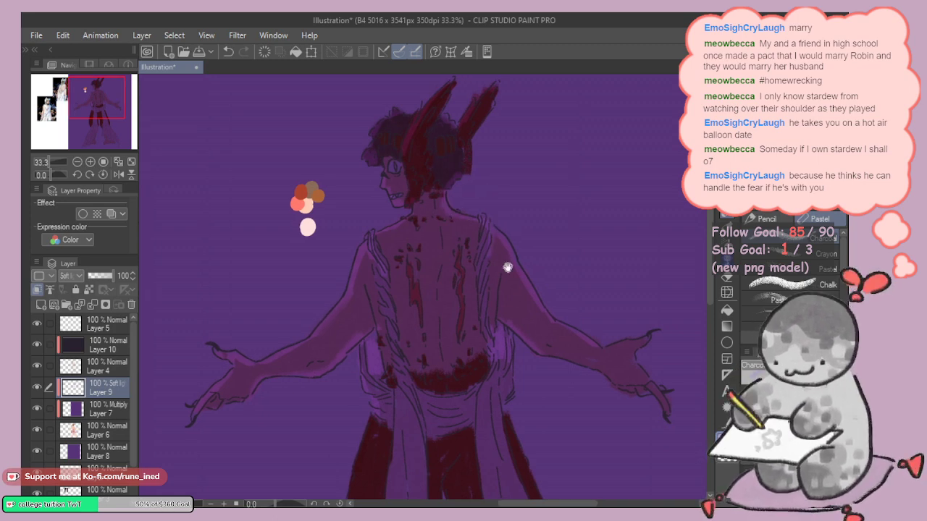
left_click_drag(508, 268, 439, 233)
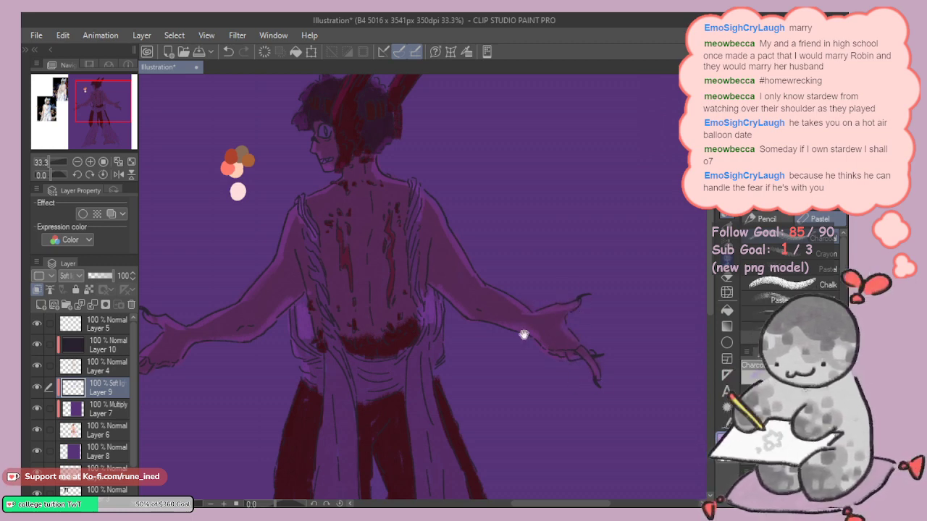
left_click_drag(441, 338, 437, 270)
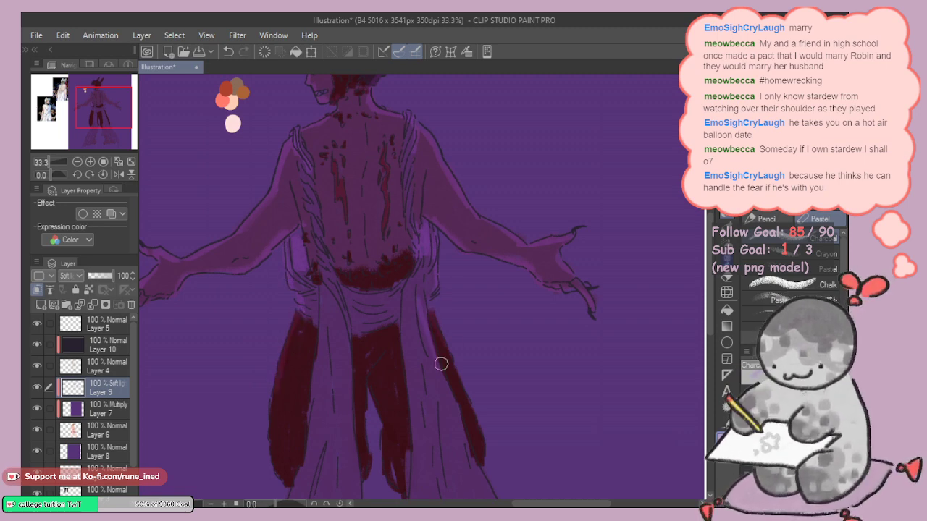
Step: Paint soft-light pastel highlights over the flared outer cloth of both lower skirt panels
left_click_drag(459, 398, 416, 234)
left_click_drag(407, 321, 434, 415)
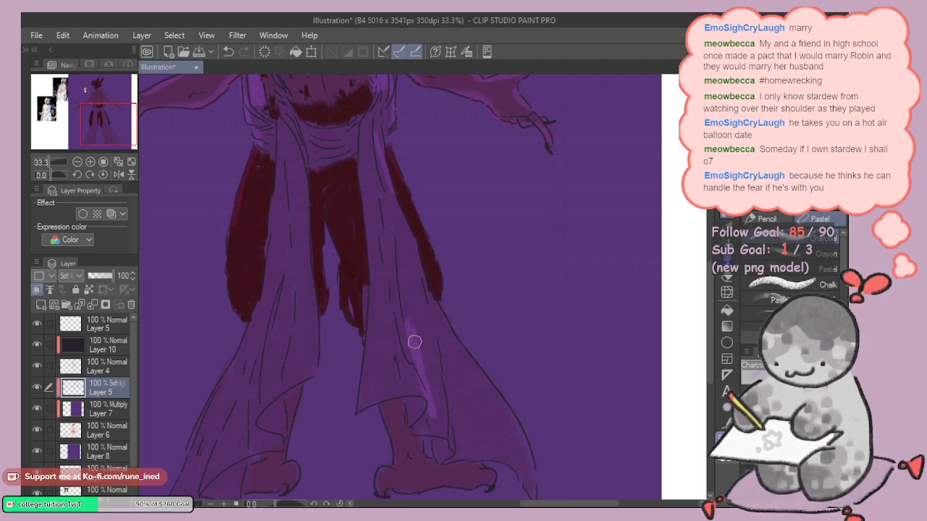
left_click_drag(413, 341, 433, 407)
left_click_drag(411, 323, 438, 404)
mouse_move(444, 332)
left_mouse_down()
mouse_move(472, 425)
mouse_move(463, 422)
mouse_move(484, 405)
mouse_move(488, 429)
mouse_move(427, 317)
mouse_move(471, 350)
mouse_move(509, 426)
left_mouse_up()
left_click_drag(507, 409, 485, 349)
mouse_move(490, 367)
left_mouse_down()
mouse_move(511, 445)
mouse_move(494, 367)
mouse_move(483, 383)
mouse_move(446, 322)
mouse_move(430, 383)
mouse_move(409, 346)
mouse_move(439, 384)
mouse_move(458, 387)
left_mouse_up()
left_click_drag(385, 283, 475, 306)
mouse_move(296, 342)
left_mouse_down()
mouse_move(239, 463)
mouse_move(308, 301)
mouse_move(318, 363)
mouse_move(302, 417)
mouse_move(304, 383)
mouse_move(298, 397)
mouse_move(328, 299)
left_mouse_up()
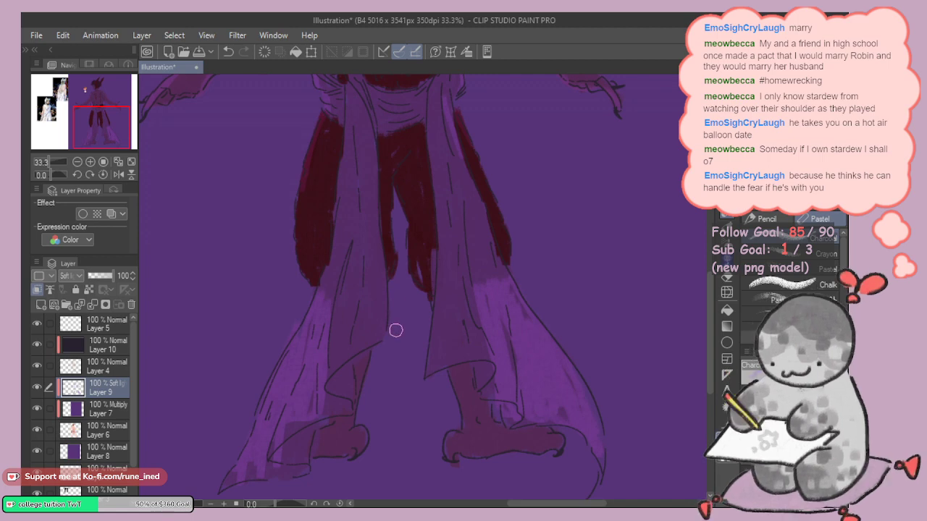
Step: Highlight the bare lower legs and add thin pastel highlights along the edges of the dark red thighs
left_click_drag(366, 360, 361, 445)
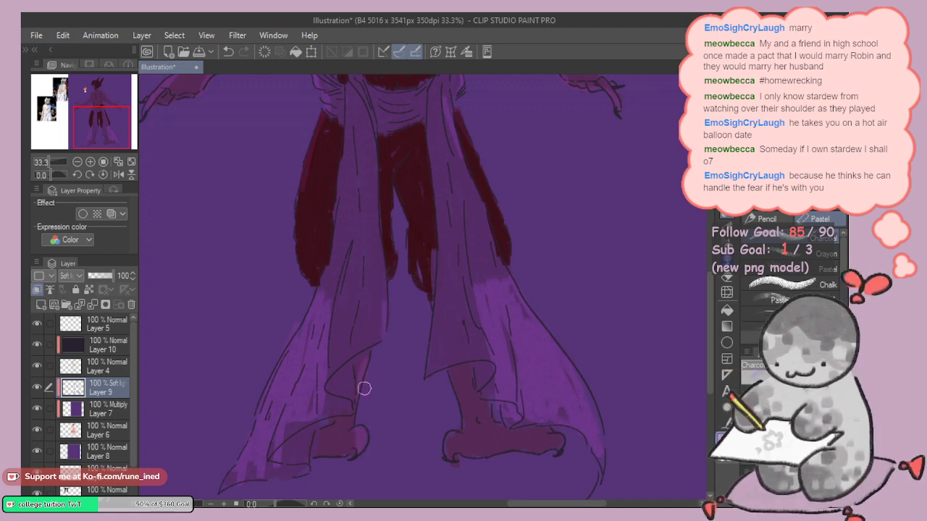
left_click_drag(461, 376, 453, 456)
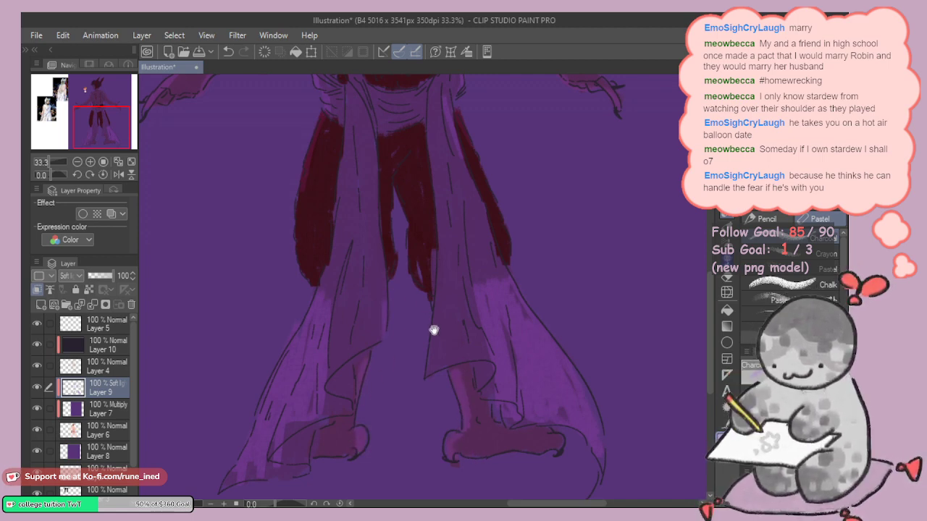
scroll(434, 331, "up", 3)
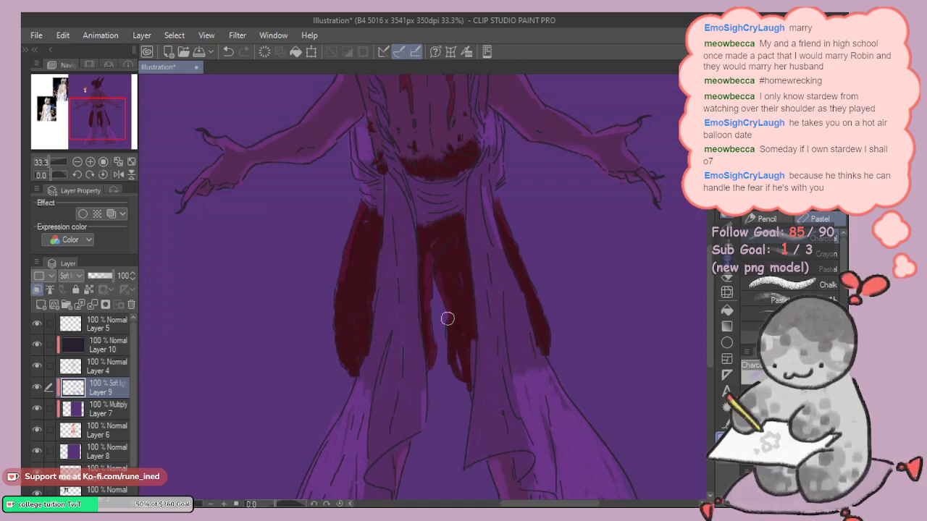
left_click_drag(445, 317, 459, 369)
left_click_drag(338, 300, 346, 354)
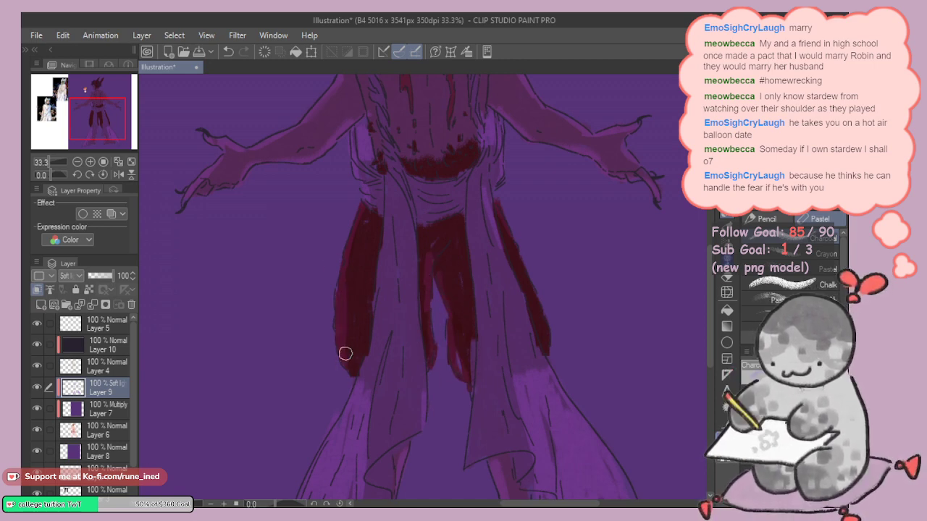
scroll(361, 373, "down", 2)
left_click_drag(407, 190, 427, 283)
left_click_drag(455, 375, 451, 366)
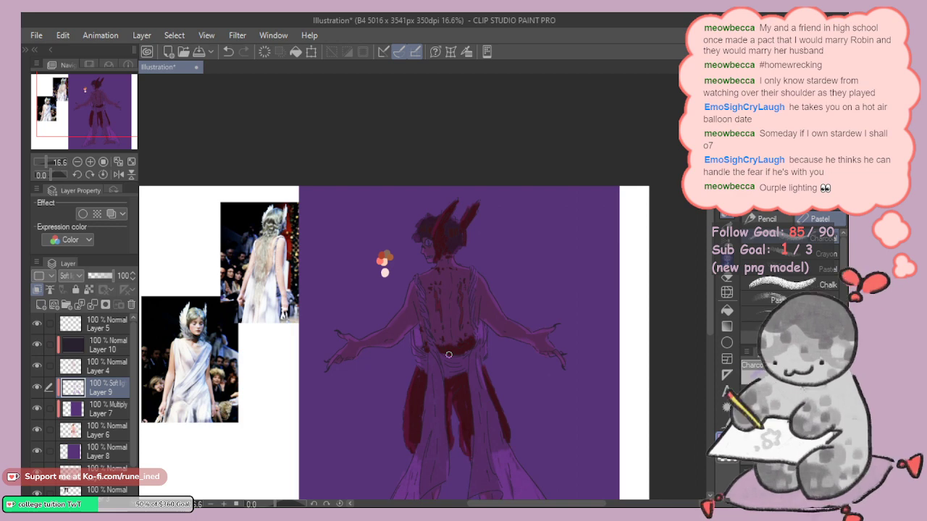
Step: Examine the painted highlights across the whole figure from the horns down to the feet
scroll(422, 265, "up", 5)
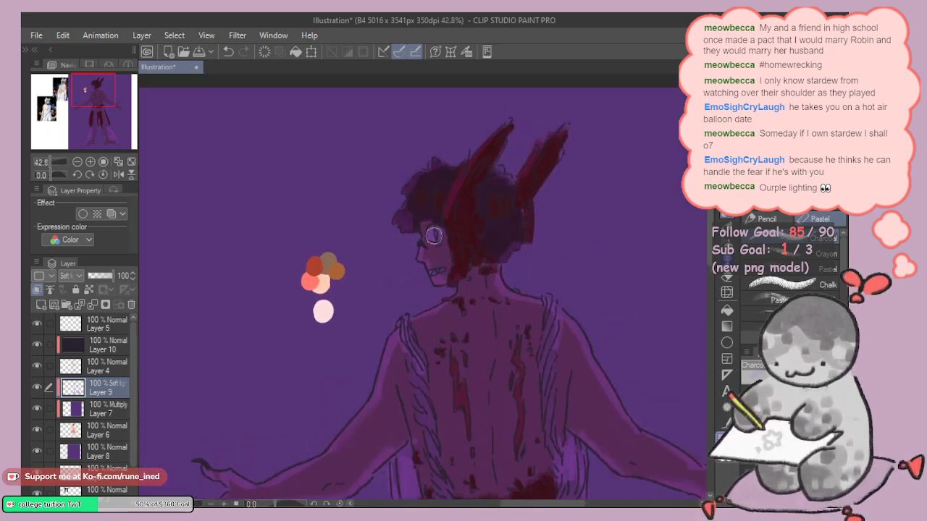
scroll(215, 293, "down", 3)
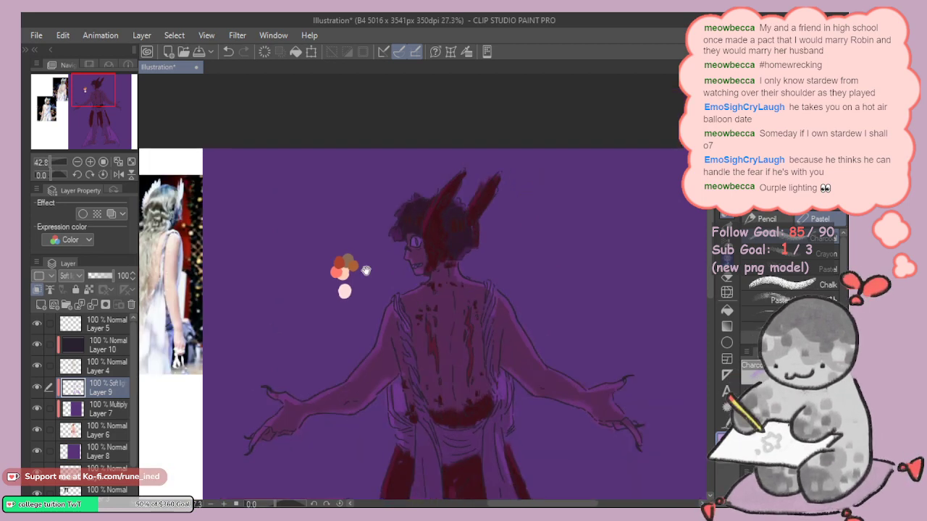
left_click_drag(249, 289, 257, 280)
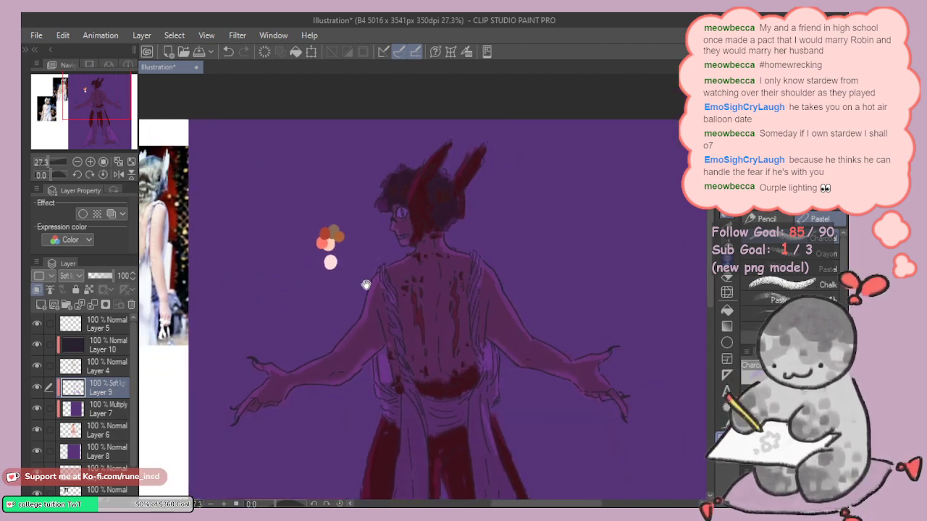
left_click_drag(416, 290, 409, 280)
scroll(413, 253, "down", 3)
scroll(406, 232, "up", 1)
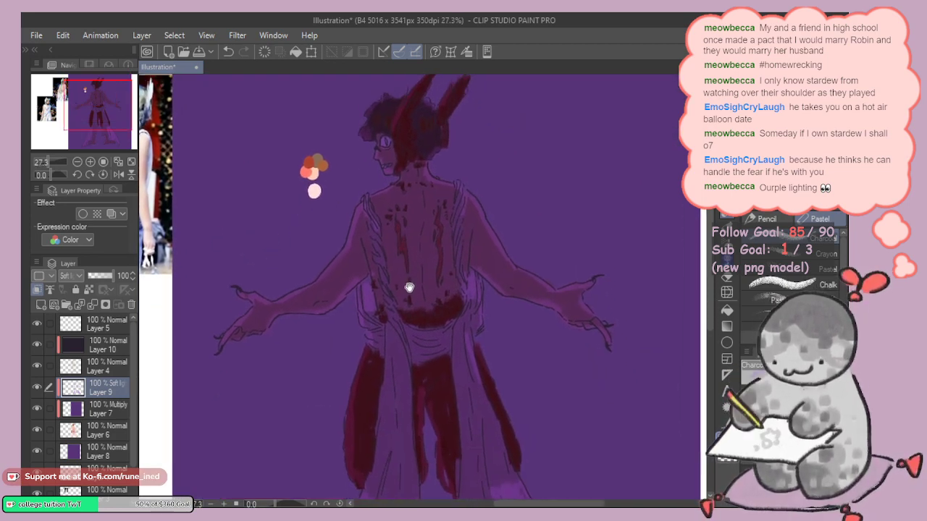
scroll(422, 277, "down", 2)
scroll(423, 323, "down", 3)
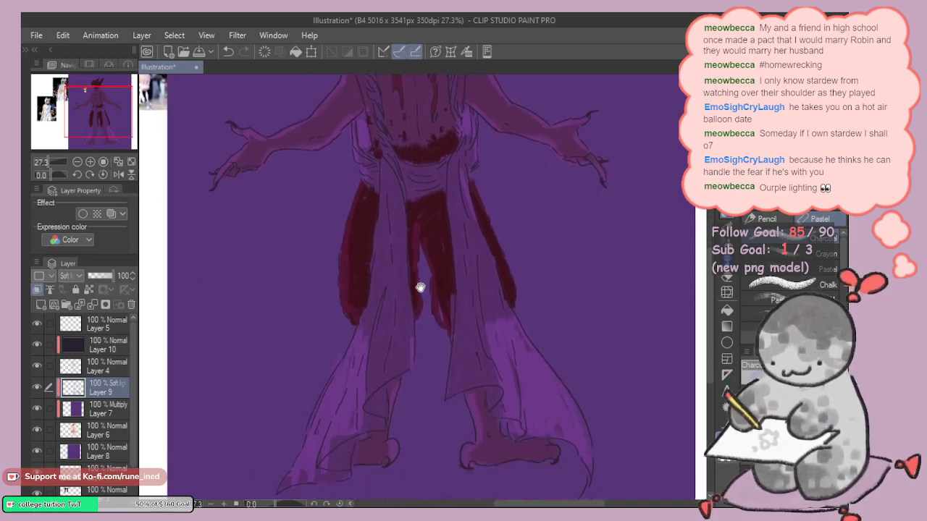
scroll(422, 331, "up", 2)
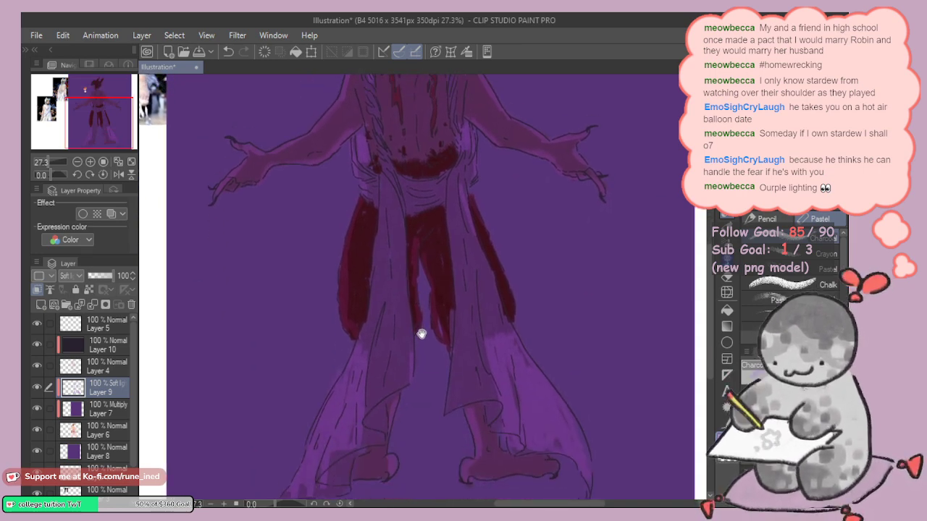
left_click_drag(432, 376, 415, 298)
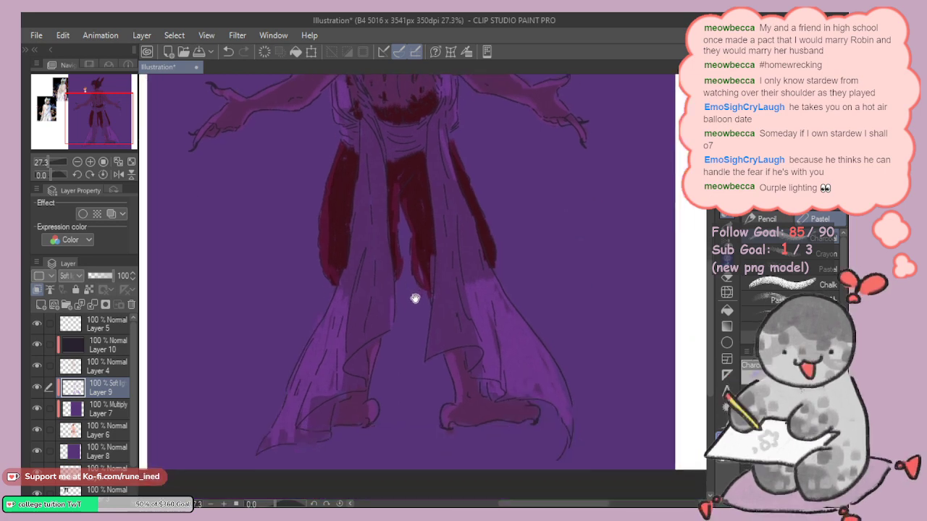
Step: Extend the highlights on the right skirt panel and shape its folds with pastel strokes and the Soft eraser
left_click_drag(529, 407, 569, 448)
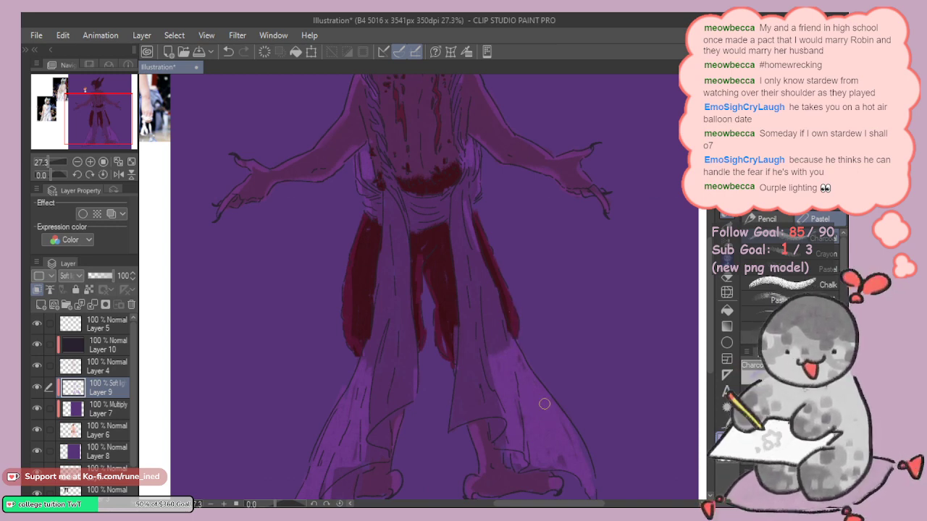
left_click_drag(513, 393, 500, 357)
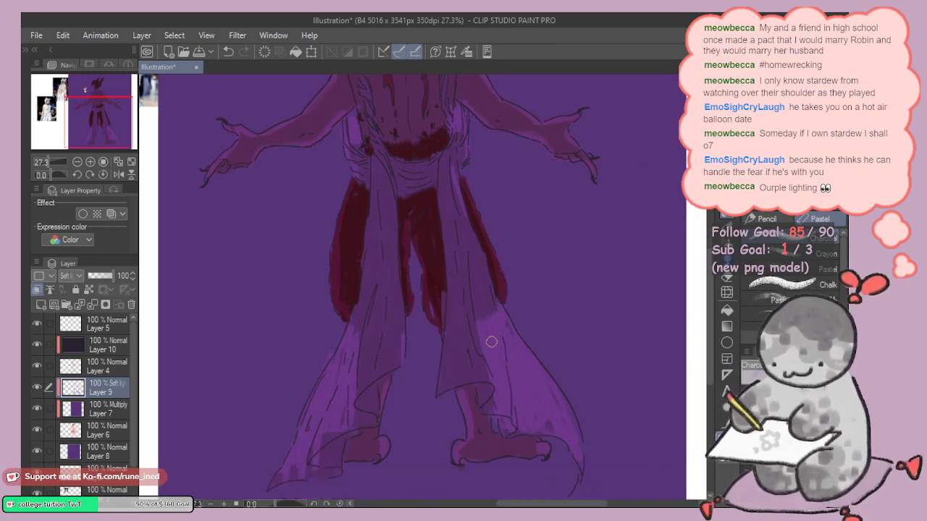
key("e")
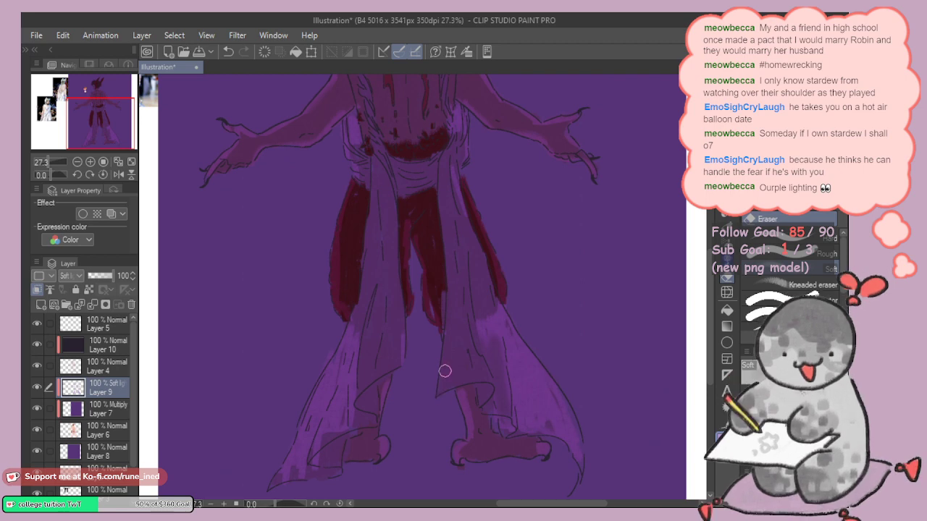
key("p")
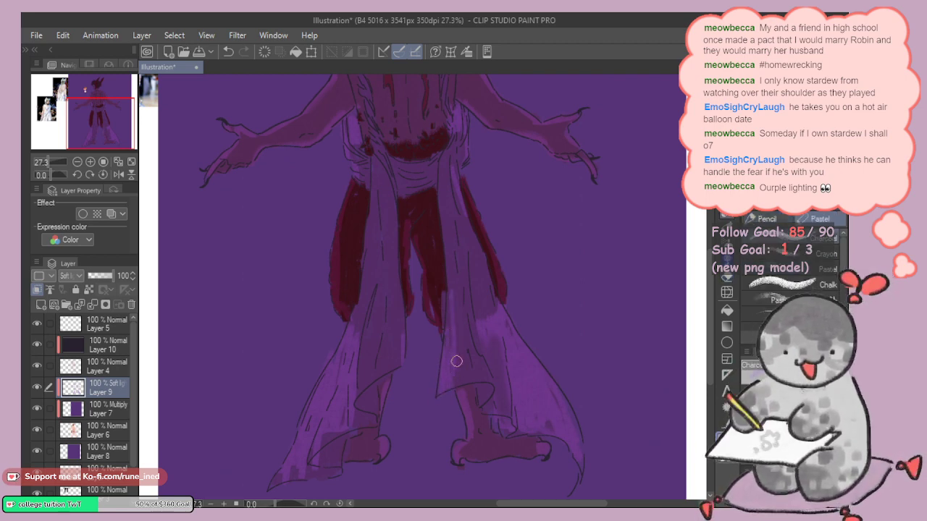
Step: Refine the left skirt panel's highlights along its inner drape and hem, alternating the Soft eraser and pastel brush
key("e")
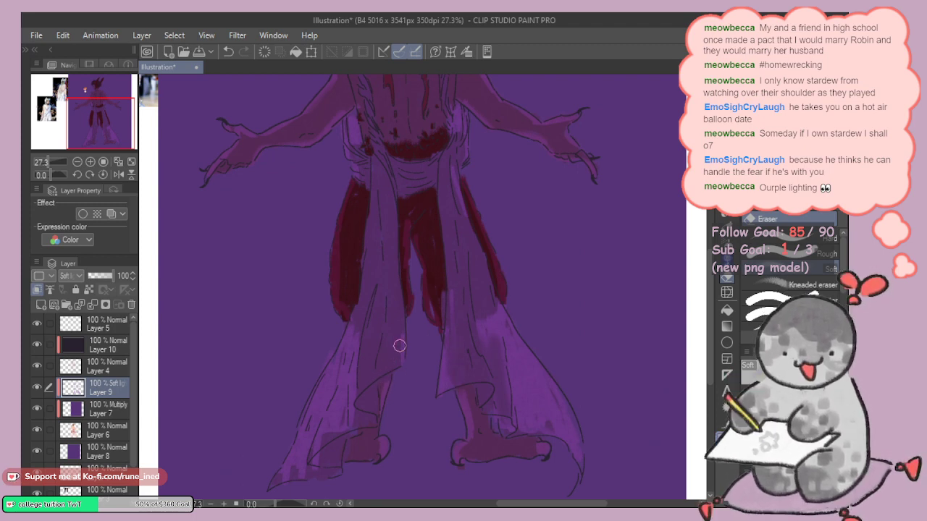
key("p")
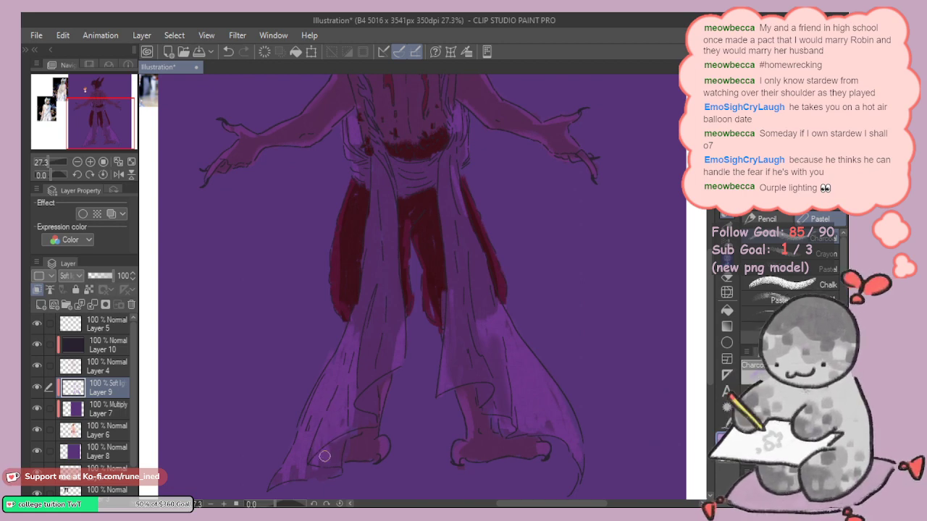
key("e")
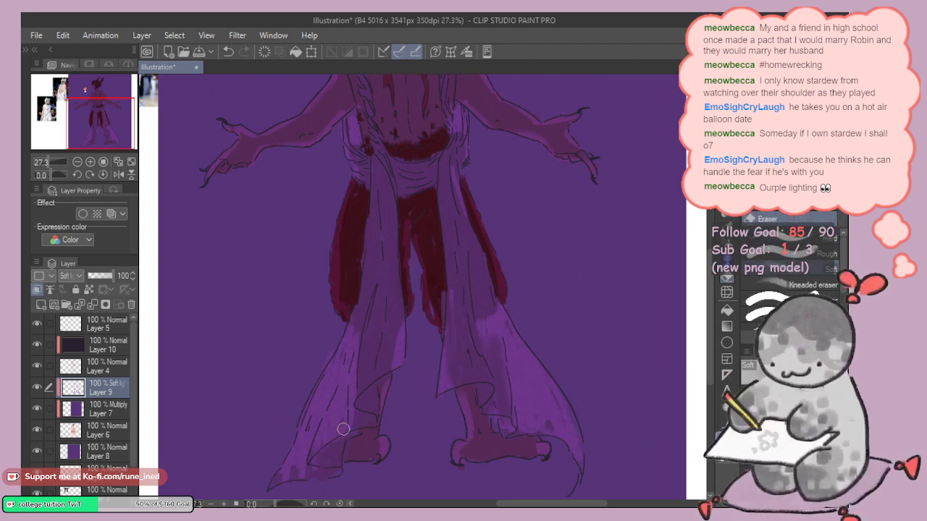
key("p")
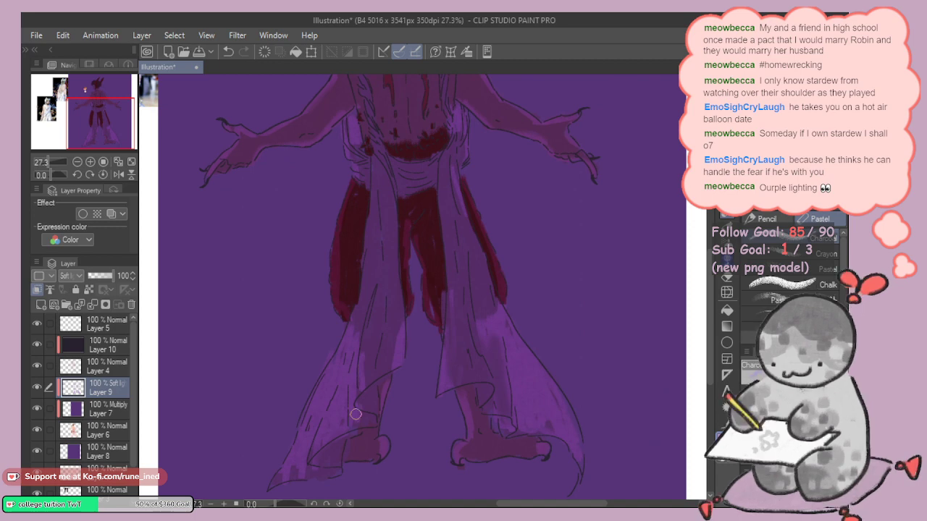
Step: Add a new layer above Layer 9 and clip it to the layer below
scroll(554, 318, "down", 3)
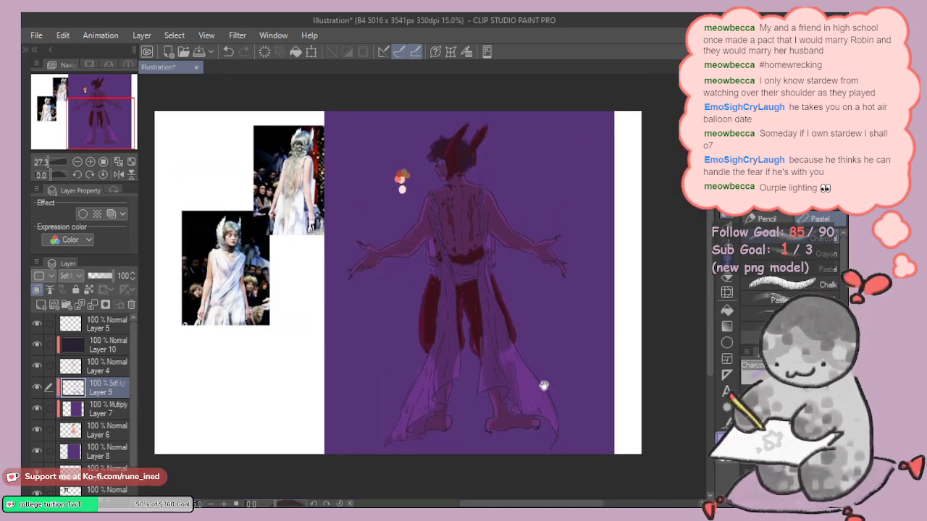
scroll(543, 385, "up", 3)
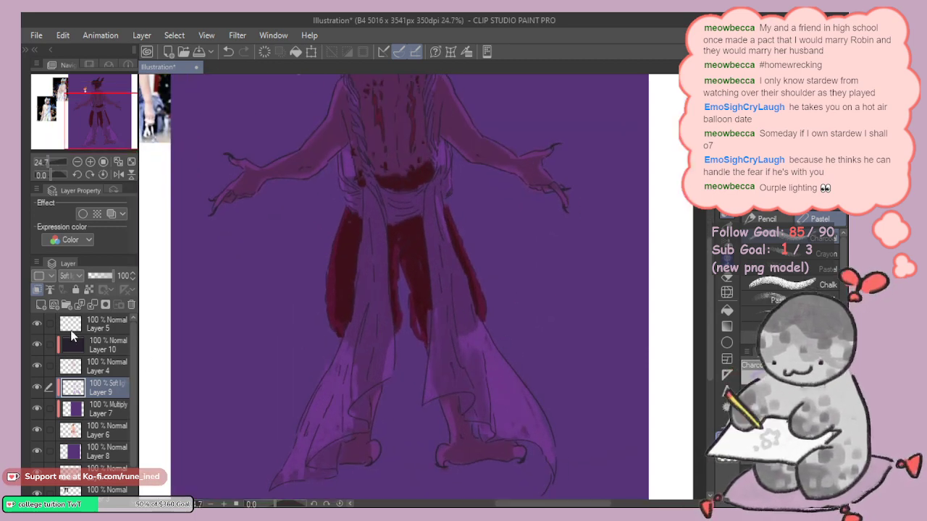
left_click(41, 305)
left_click(38, 289)
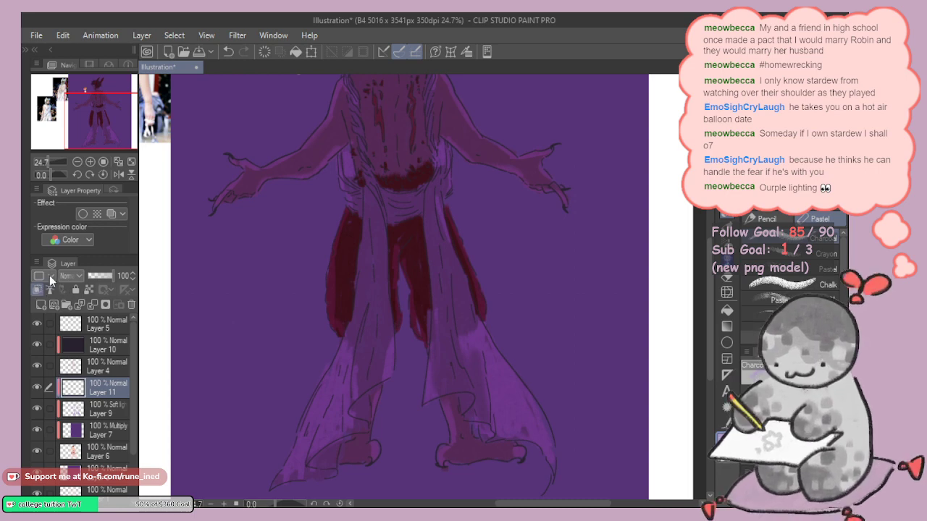
Step: Set the blending mode of the new clipped Layer 11 to Color dodge
left_click(105, 131)
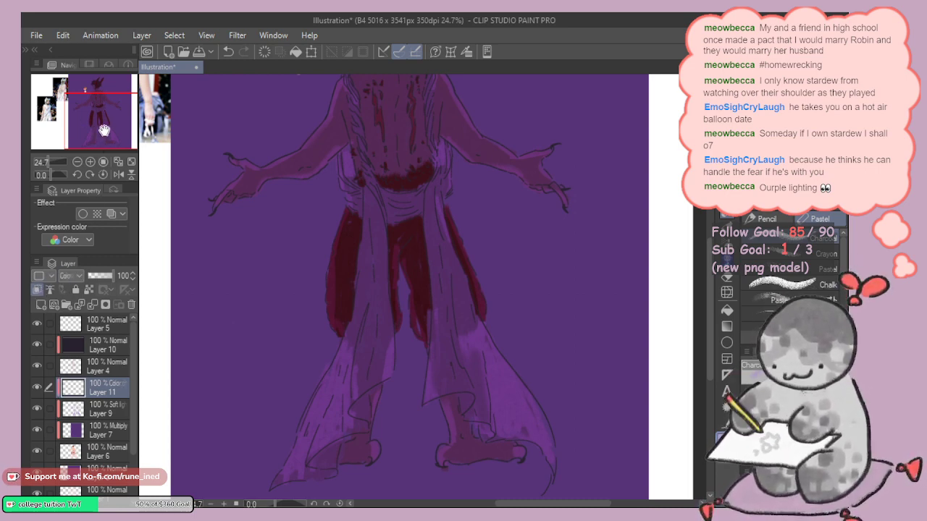
Step: Try bright pastel highlight strokes along the outer fold of the right skirt panel
left_click_drag(486, 348, 505, 410)
key("ctrl+z")
left_click_drag(492, 371, 502, 412)
key("ctrl+z")
key("ctrl+z")
key("ctrl+z")
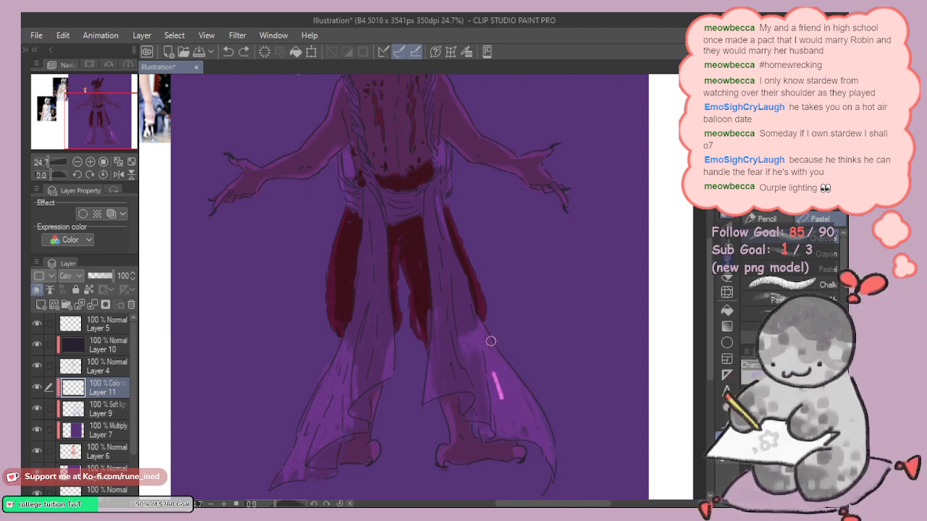
left_click_drag(483, 335, 537, 410)
left_click_drag(510, 366, 555, 443)
left_click_drag(466, 286, 521, 440)
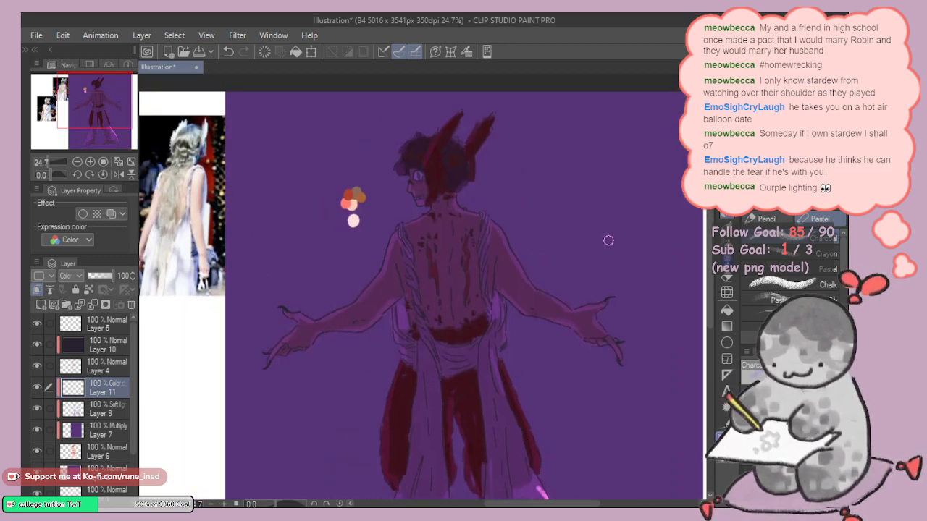
Step: Airbrush a soft pink glow down the right skirt panel on Layer 11 with the Soft airbrush
left_click(729, 245)
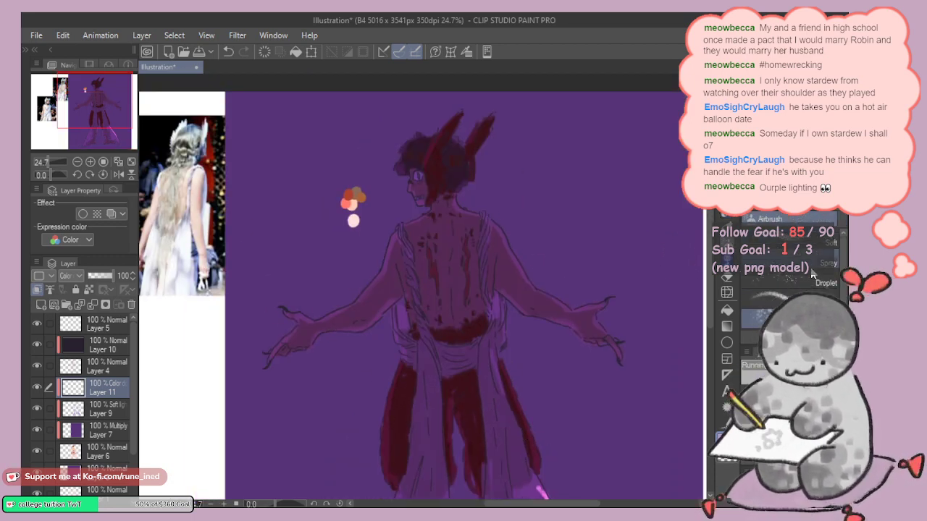
left_click(799, 241)
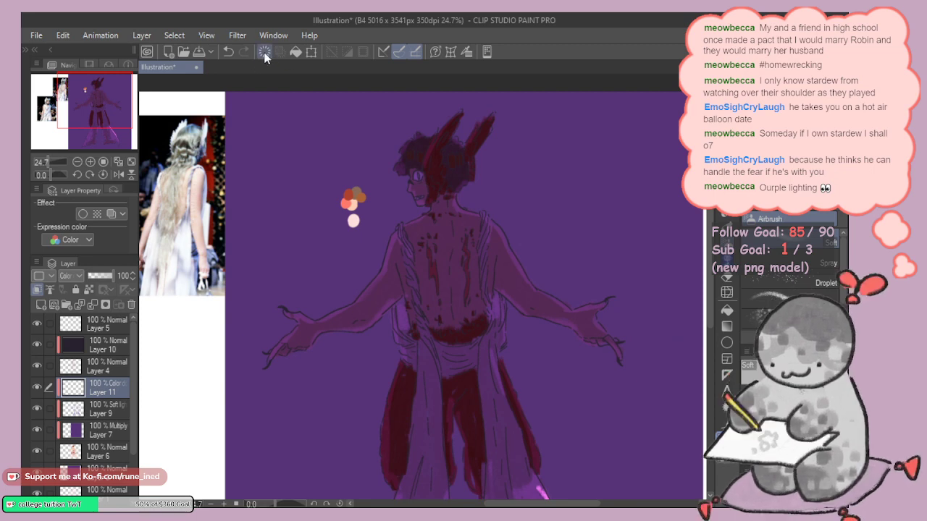
scroll(477, 364, "down", 5)
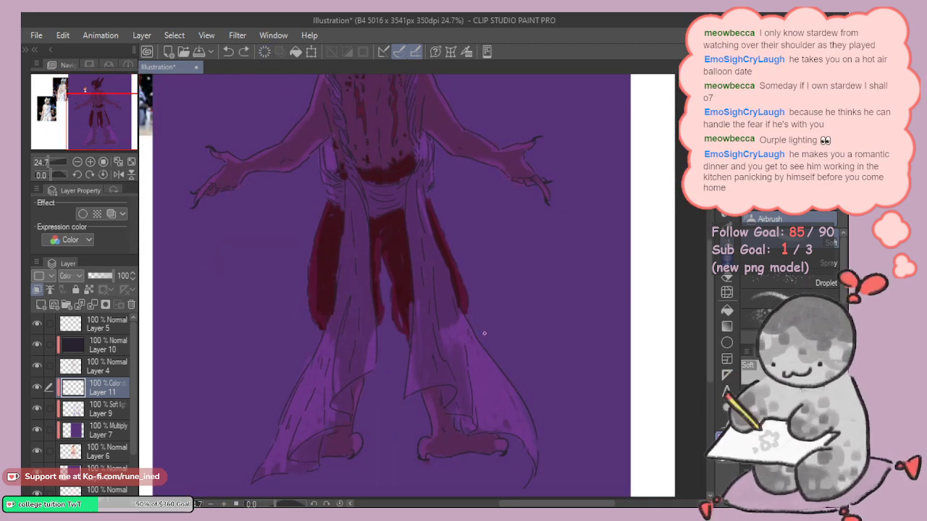
mouse_move(456, 361)
left_mouse_down()
mouse_move(491, 400)
mouse_move(468, 343)
mouse_move(507, 414)
left_mouse_up()
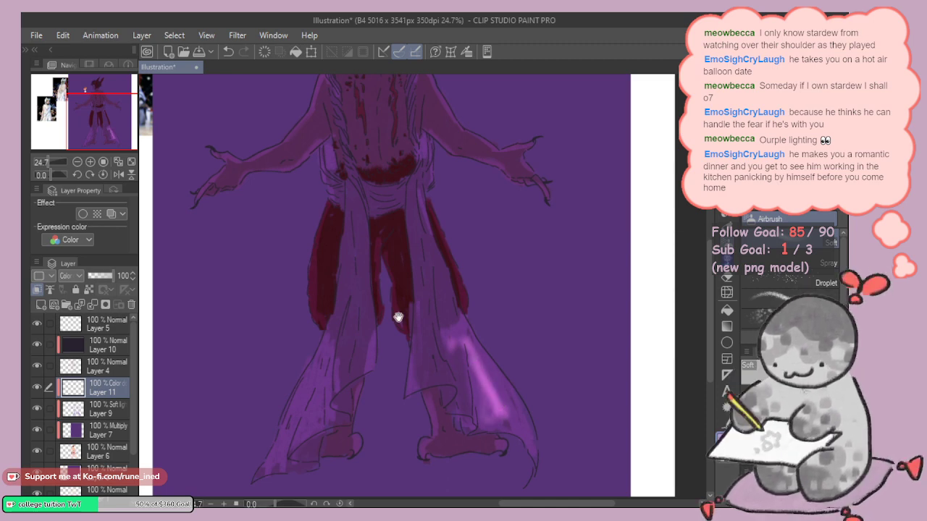
Step: Airbrush soft pink glows onto the face, front hair, both arms and the side drapes
scroll(398, 318, "up", 4)
left_click_drag(246, 303, 263, 294)
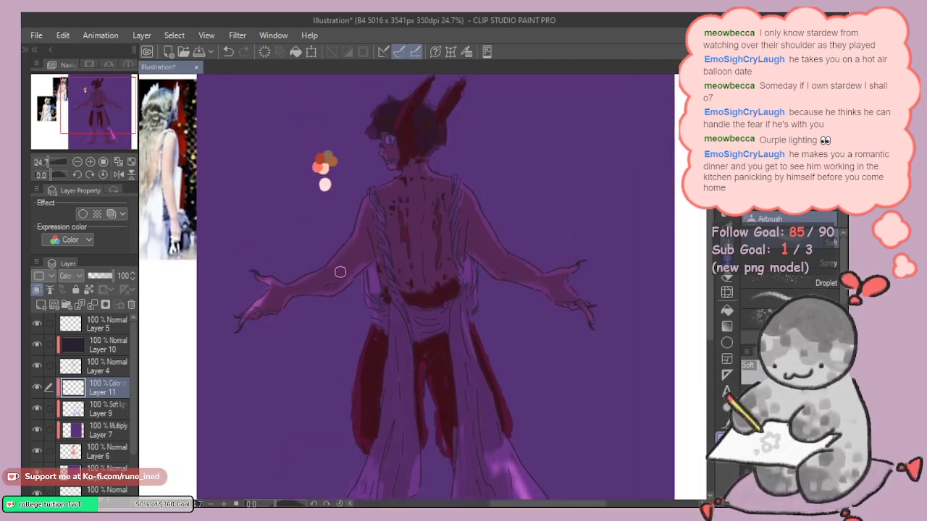
mouse_move(367, 291)
left_mouse_down()
mouse_move(364, 275)
mouse_move(375, 295)
mouse_move(375, 281)
left_mouse_up()
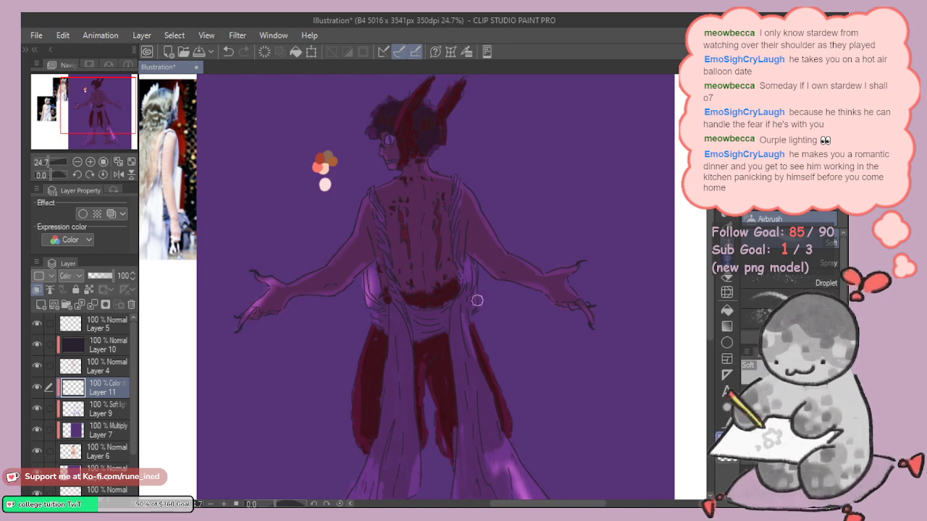
scroll(425, 232, "up", 3)
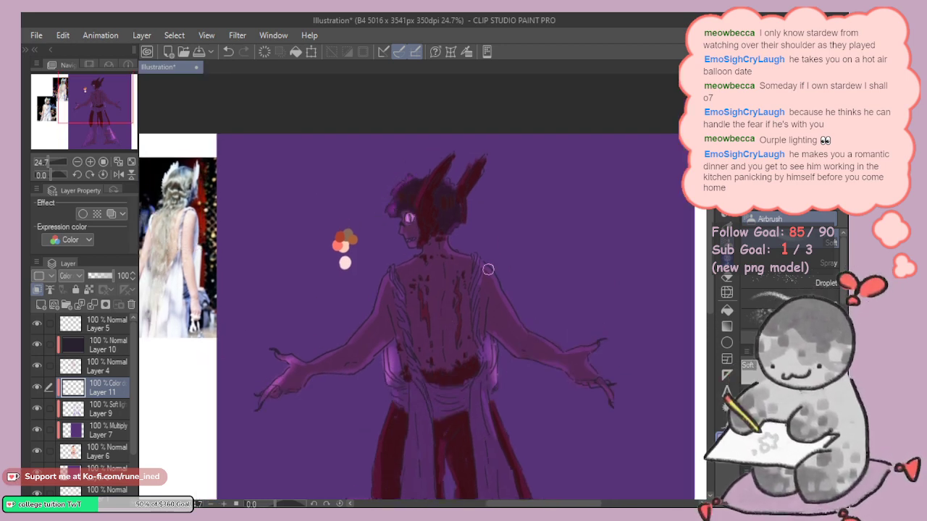
mouse_move(509, 296)
left_mouse_down()
mouse_move(537, 340)
mouse_move(531, 373)
mouse_move(528, 357)
mouse_move(581, 384)
mouse_move(594, 364)
left_mouse_up()
scroll(359, 296, "down", 1)
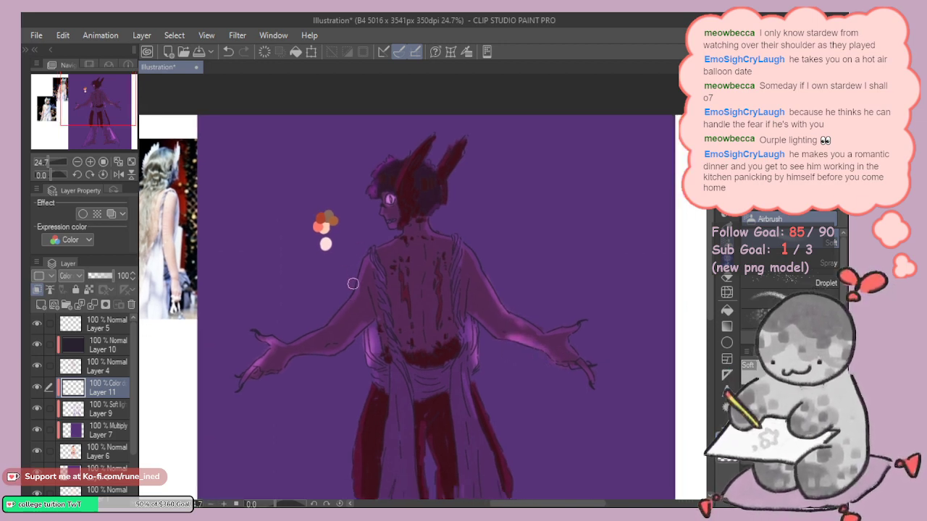
scroll(372, 283, "down", 1)
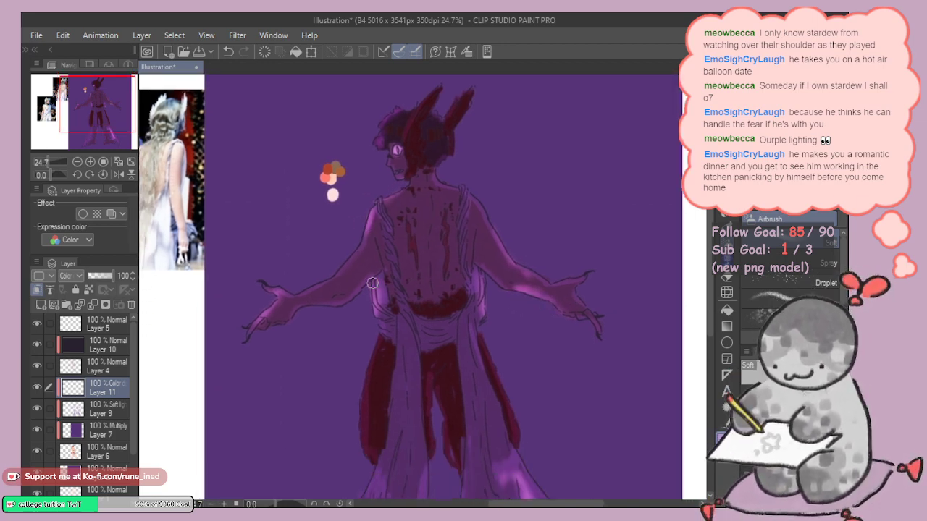
left_click_drag(356, 307, 324, 338)
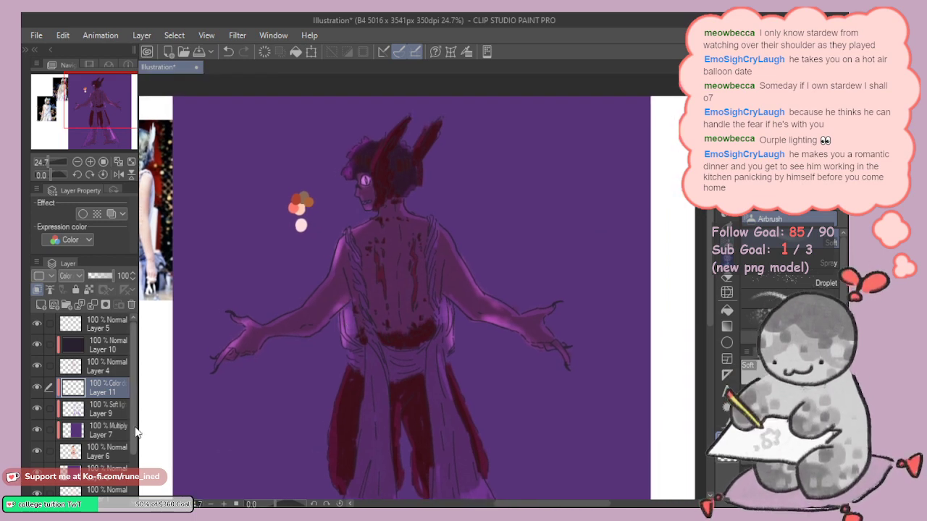
Step: Make the Multiply Layer 7 active and ready the Pastel brush for shading
left_click(116, 430)
left_click_drag(438, 278, 440, 280)
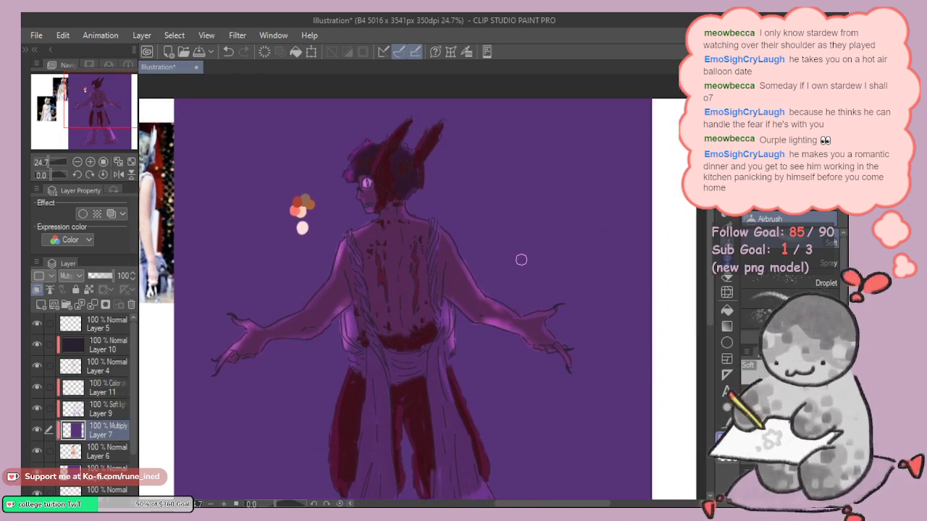
key("alt")
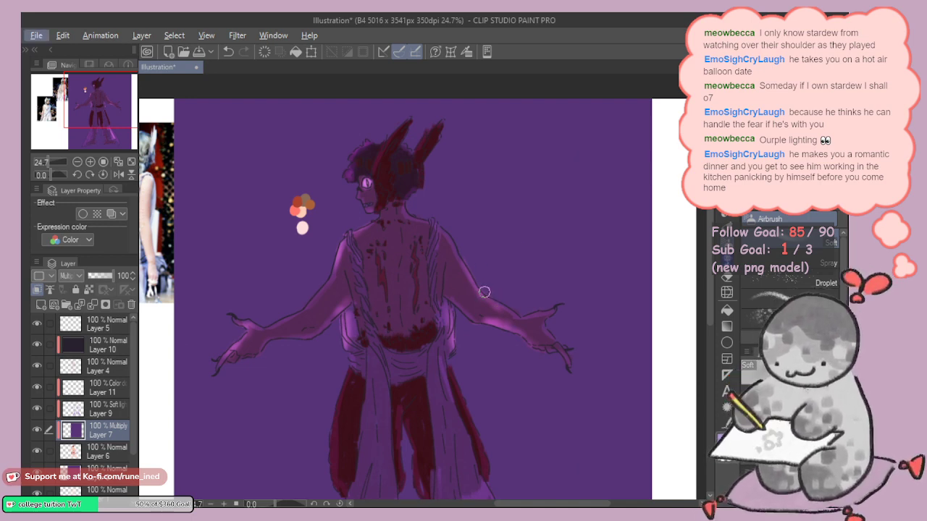
key("w")
left_click(547, 70)
key("p")
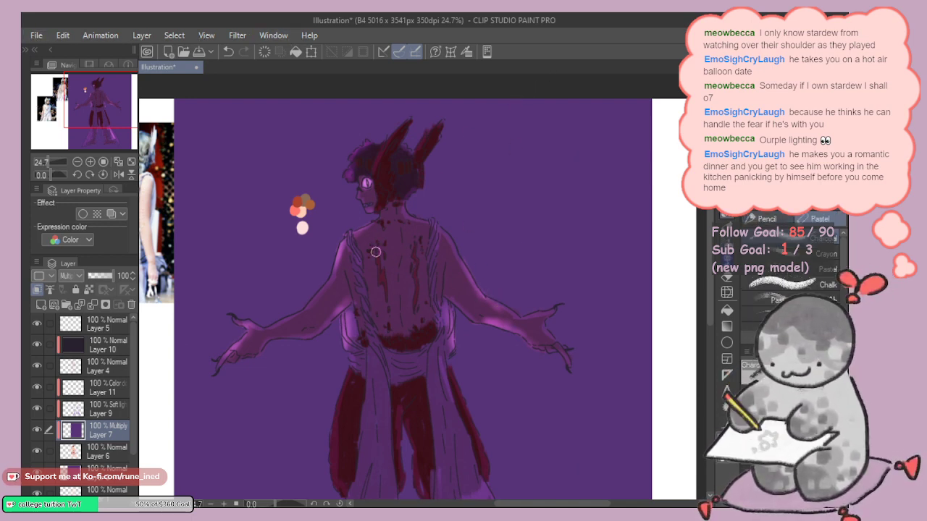
Step: Try a blue pastel shading stroke down the back and undo it
left_click_drag(372, 240, 374, 288)
key("ctrl+z")
key("ctrl+z")
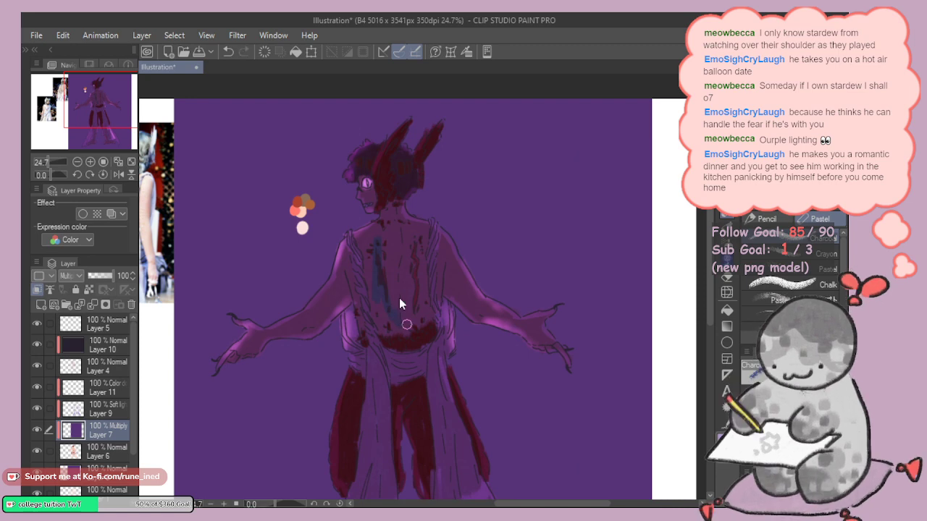
Step: Darken the hair, back and shoulder straps on Layer 7 with pastel shadow strokes
mouse_move(396, 209)
left_mouse_down()
mouse_move(420, 272)
mouse_move(407, 261)
left_mouse_up()
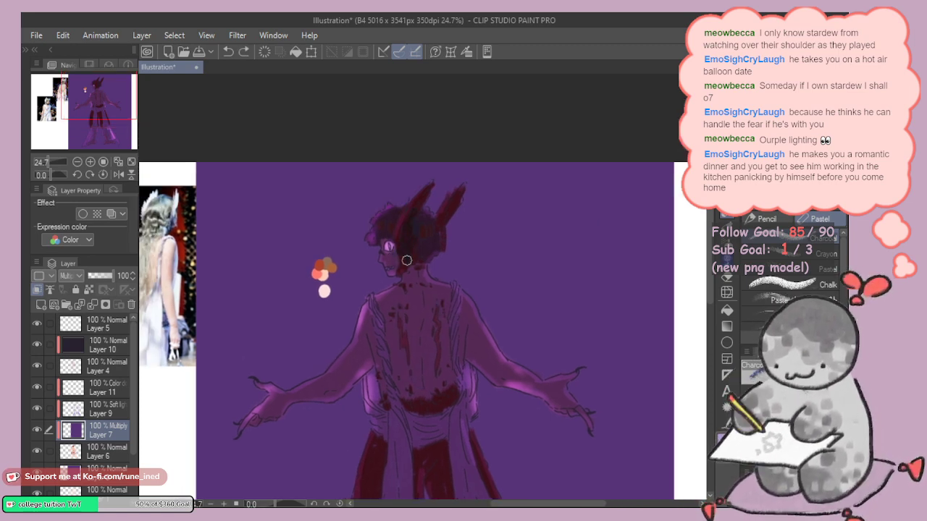
left_click_drag(417, 216, 419, 262)
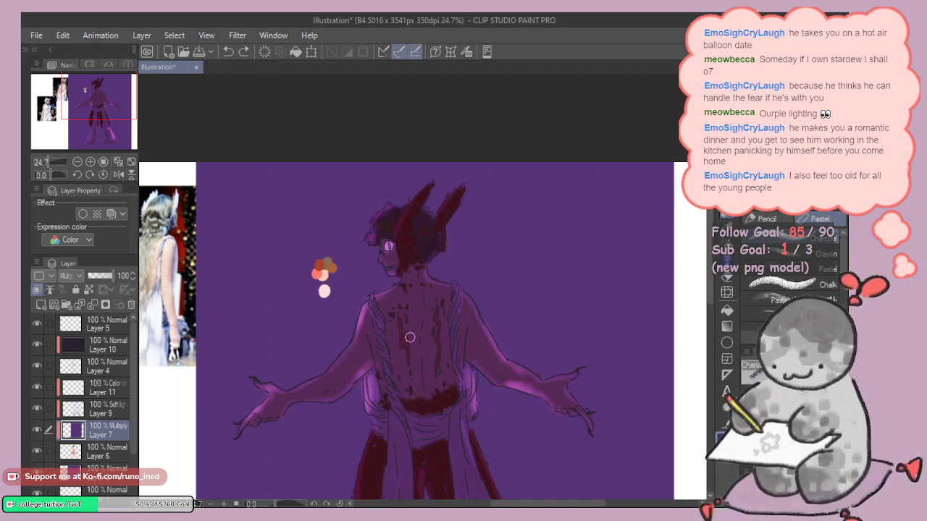
mouse_move(402, 334)
left_mouse_down()
mouse_move(407, 281)
mouse_move(417, 391)
mouse_move(429, 364)
mouse_move(423, 327)
mouse_move(444, 355)
mouse_move(416, 320)
mouse_move(419, 308)
mouse_move(433, 360)
mouse_move(446, 368)
mouse_move(432, 311)
mouse_move(415, 289)
mouse_move(385, 315)
mouse_move(393, 331)
mouse_move(370, 322)
mouse_move(375, 304)
mouse_move(377, 343)
mouse_move(400, 298)
mouse_move(377, 322)
mouse_move(402, 371)
mouse_move(421, 378)
mouse_move(443, 341)
mouse_move(435, 305)
mouse_move(413, 277)
left_mouse_up()
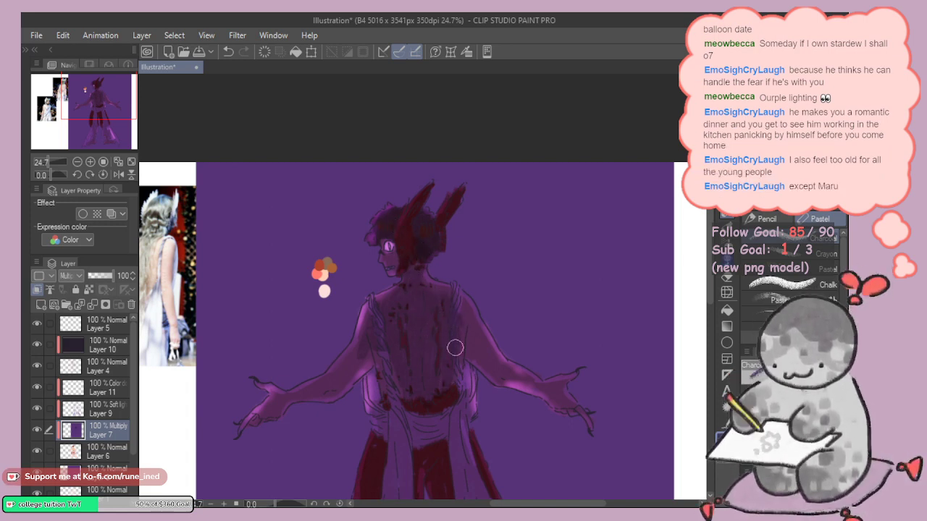
scroll(452, 362, "down", 2)
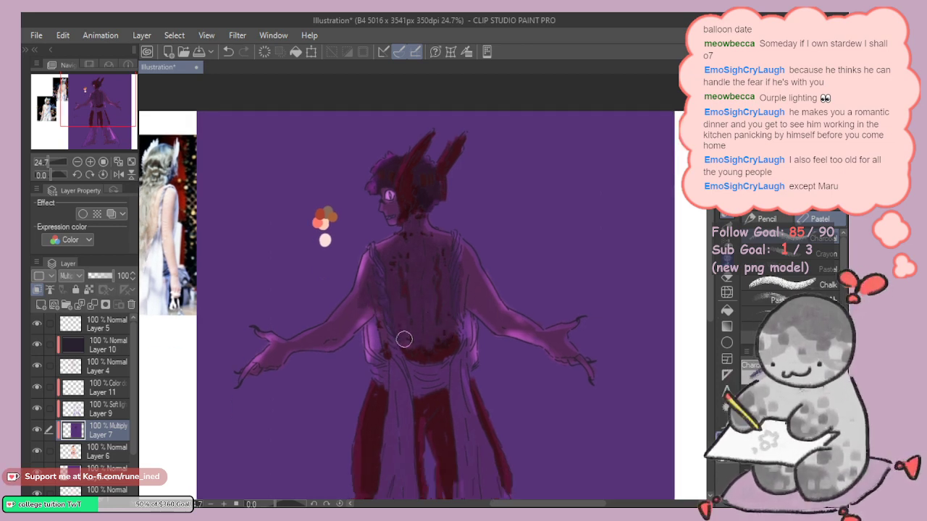
Step: Add a dark purple swatch beneath the palette dots on Layer 5 with the pen
left_click_drag(361, 232, 382, 261)
left_click(102, 324)
key("p")
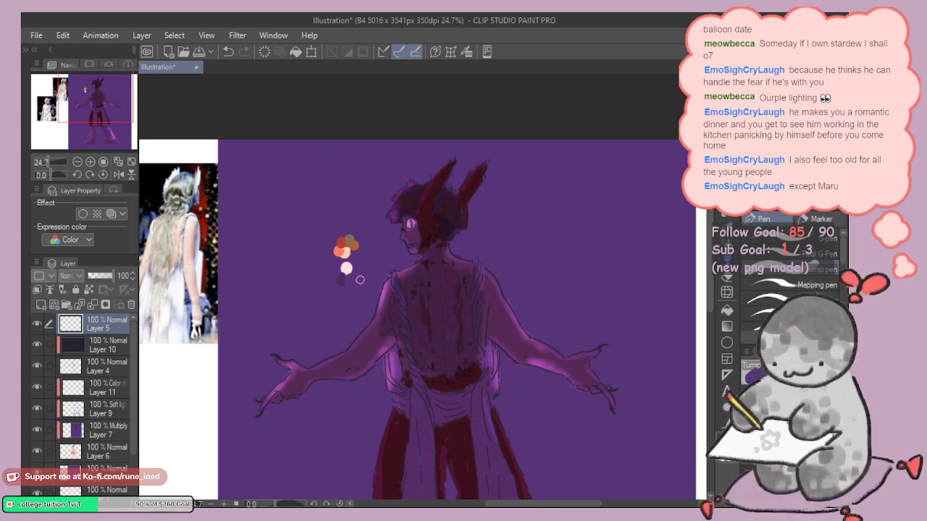
left_click_drag(430, 327, 413, 312)
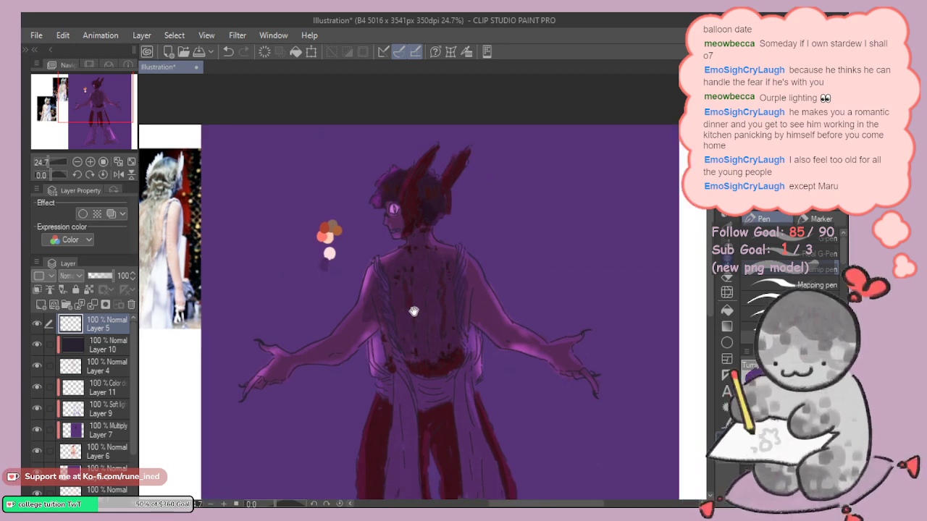
Step: Return to the Multiply Layer 7 and shade the arms and upper skirt panels with the Pastel brush
left_click(119, 433)
key("p")
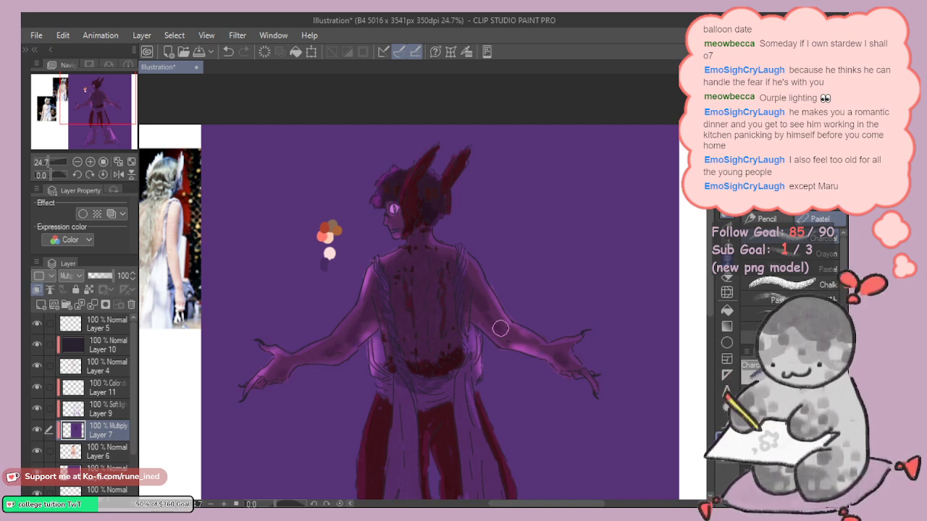
left_click_drag(406, 426, 382, 325)
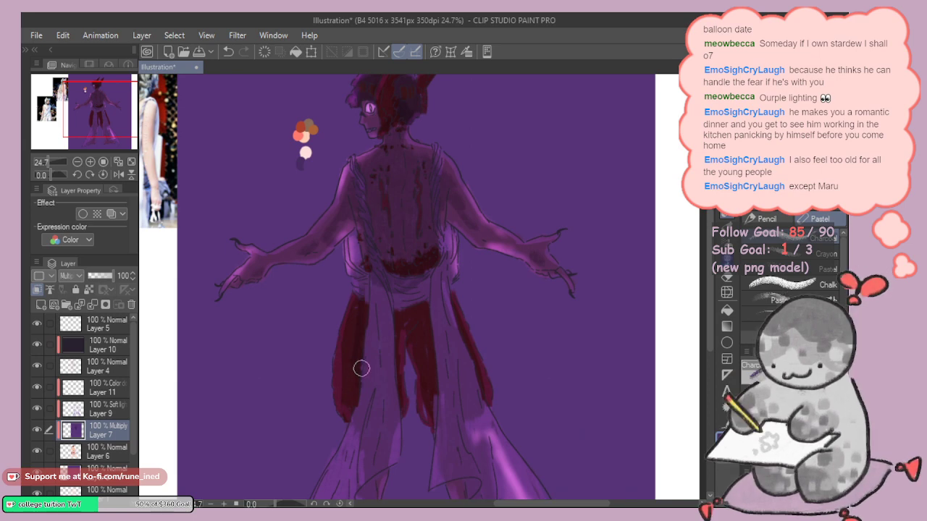
mouse_move(361, 368)
left_mouse_down()
mouse_move(362, 352)
mouse_move(383, 350)
mouse_move(398, 291)
mouse_move(398, 370)
mouse_move(401, 337)
left_mouse_up()
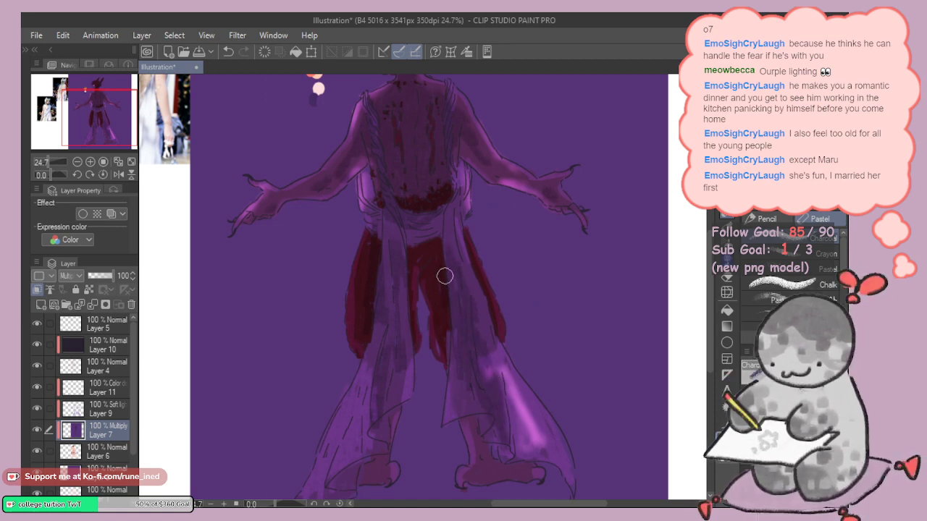
left_click_drag(448, 291, 467, 250)
left_click_drag(381, 398, 391, 312)
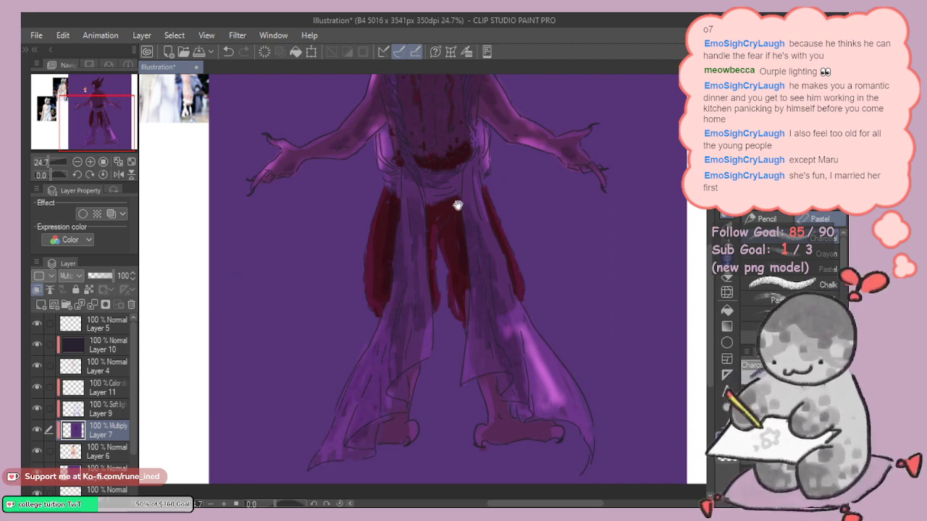
Step: Deepen the pastel shadows on the waist drape, trousers and inner folds of both skirt panels
scroll(572, 413, "up", 3)
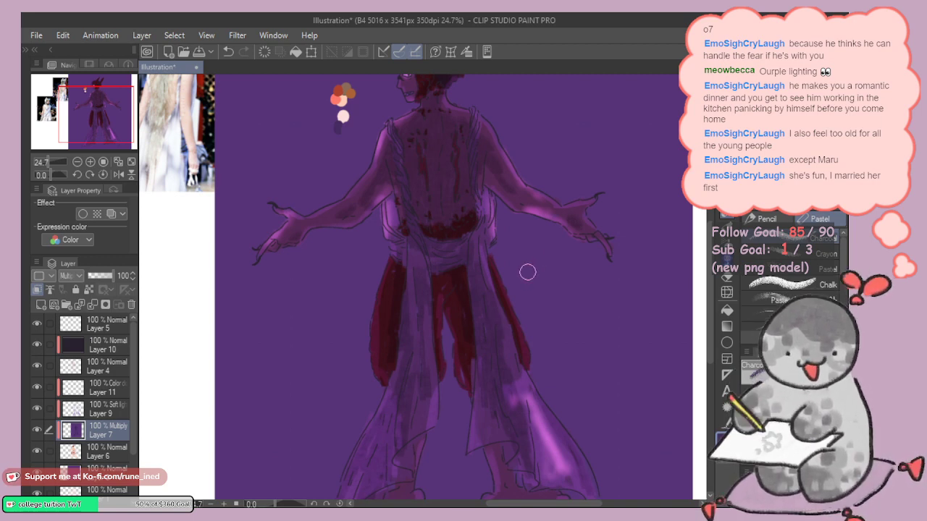
left_click_drag(515, 265, 508, 268)
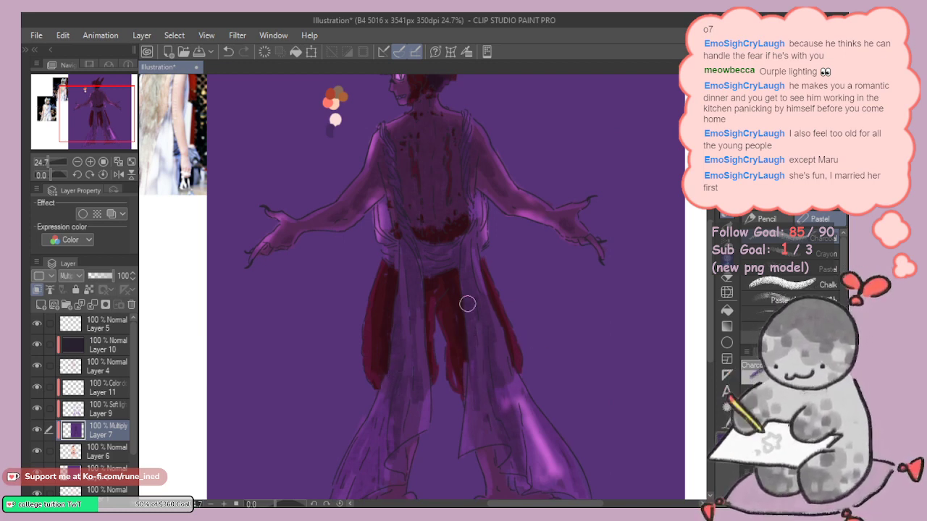
left_click_drag(511, 421, 493, 380)
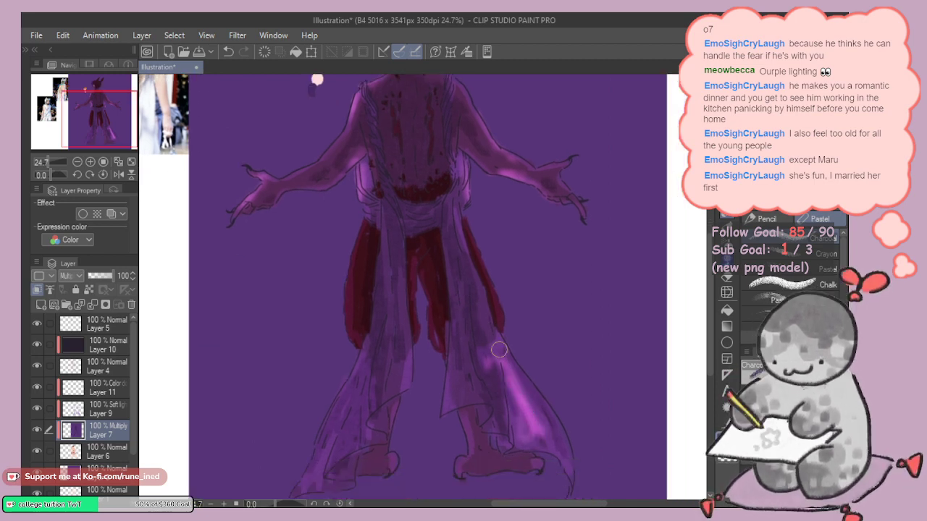
left_click_drag(461, 350, 459, 349)
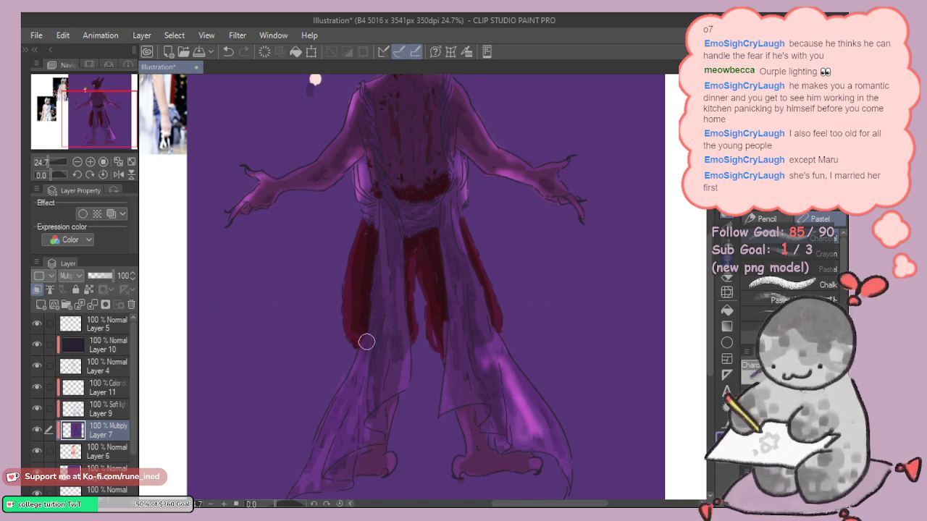
left_click_drag(455, 350, 469, 447)
Step: Shade the lower skirt folds and the feet with pastel strokes, then check the upper figure
scroll(474, 427, "down", 5)
left_click_drag(480, 396, 467, 283)
scroll(475, 451, "up", 4)
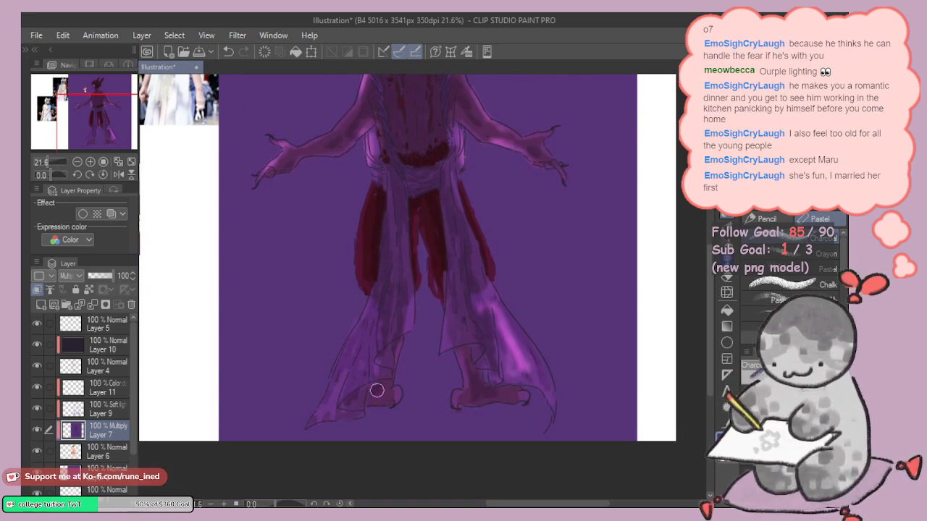
left_click_drag(475, 310, 502, 415)
left_click(487, 353, "ctrl")
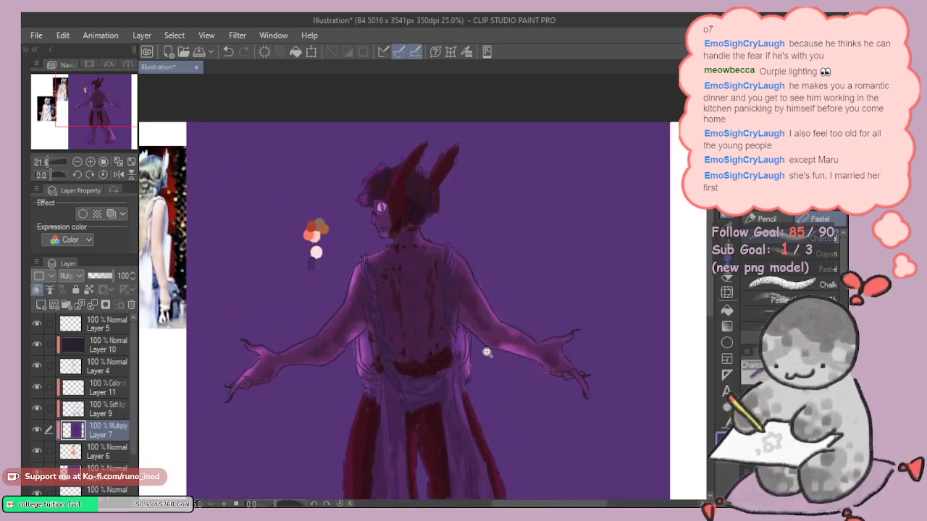
scroll(487, 346, "down", 1)
scroll(479, 355, "up", 1)
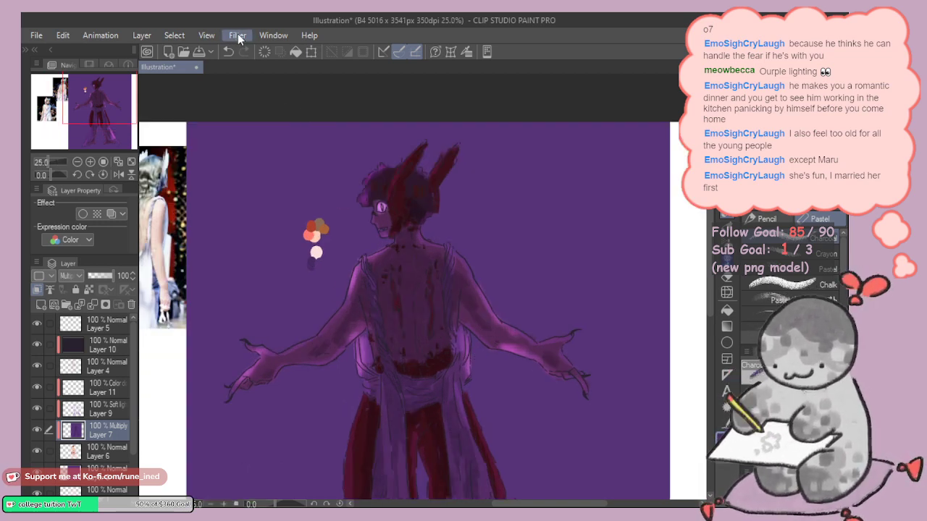
left_click(400, 90)
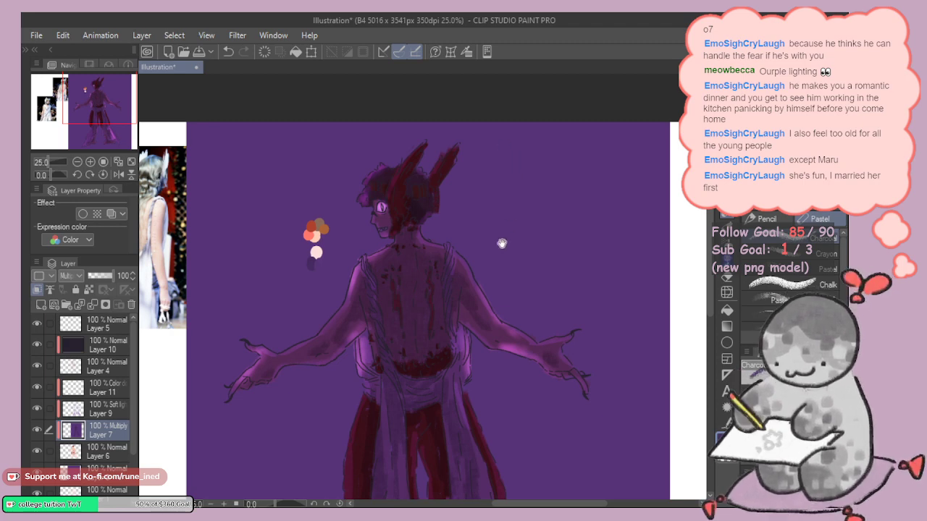
Step: Add lavender and light purple swatches beneath the dark purple palette dot on Layer 5 with the pen
left_click_drag(501, 244, 482, 231)
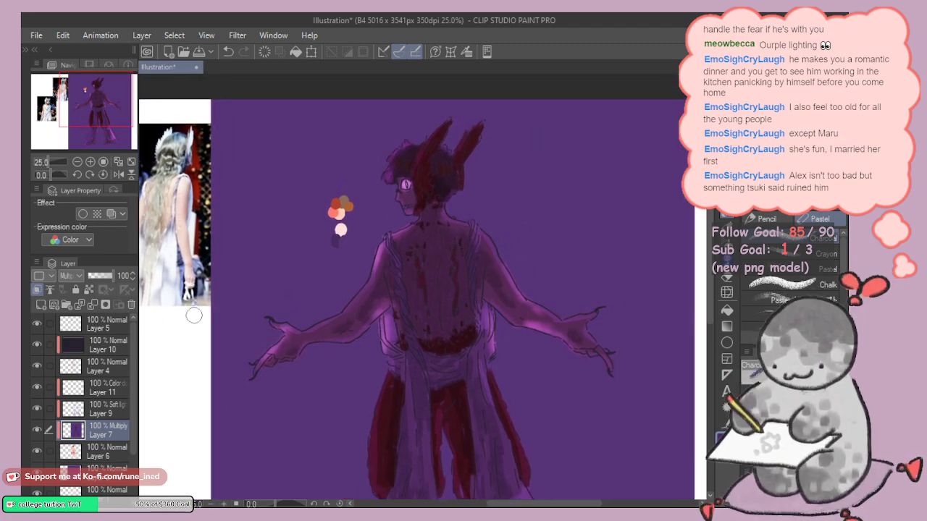
left_click(107, 366)
left_click(116, 389)
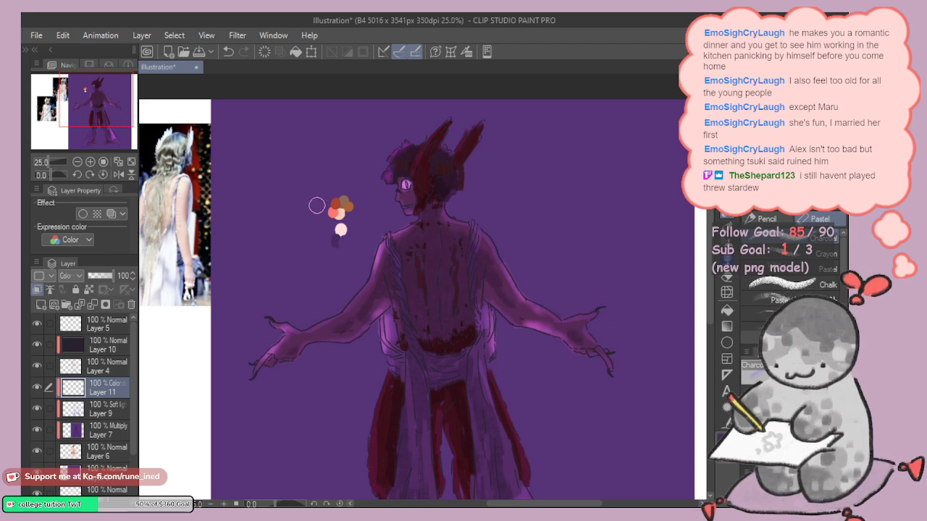
left_click(107, 324)
key("p")
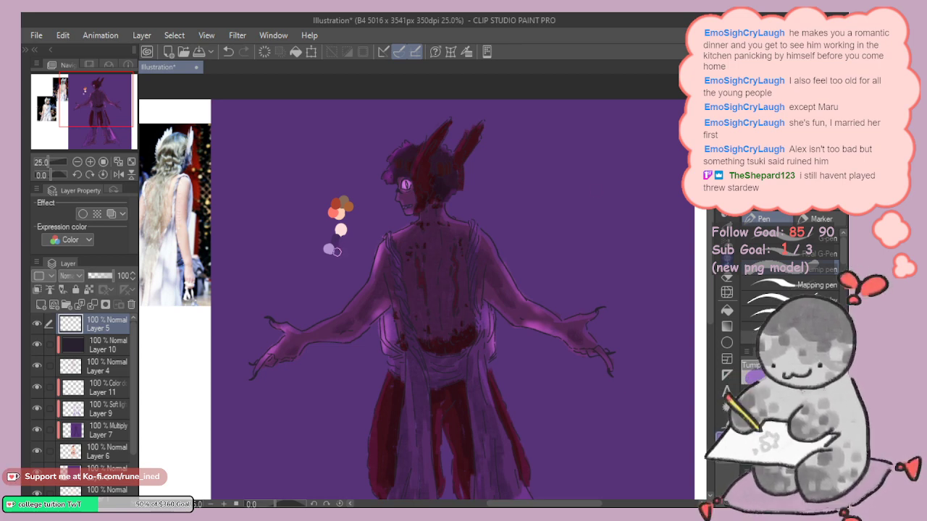
Step: On the Color dodge Layer 11, paint Pastel highlights on the face, shoulders, upper arms and draped cloth beside the torso
left_click(109, 388)
key("p")
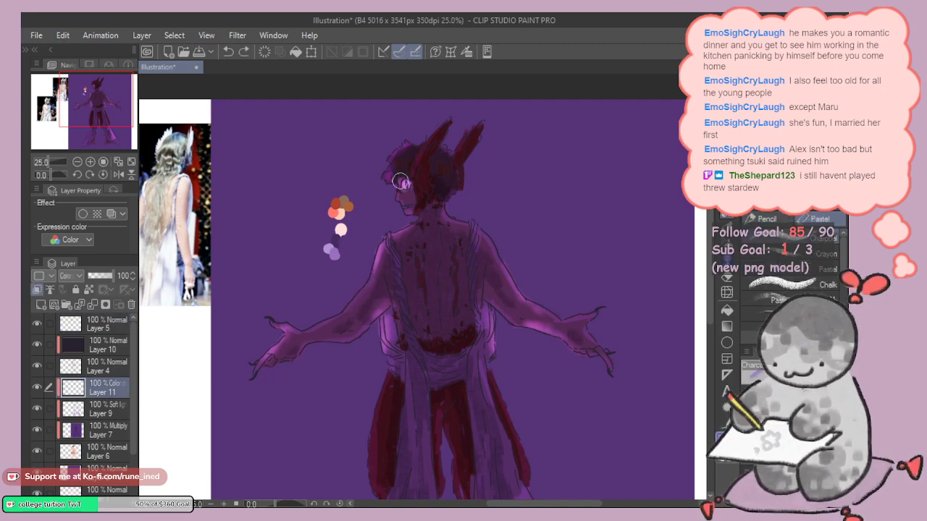
key("ctrl+z")
mouse_move(400, 181)
left_mouse_down()
mouse_move(397, 202)
mouse_move(411, 215)
mouse_move(375, 250)
mouse_move(380, 275)
left_mouse_up()
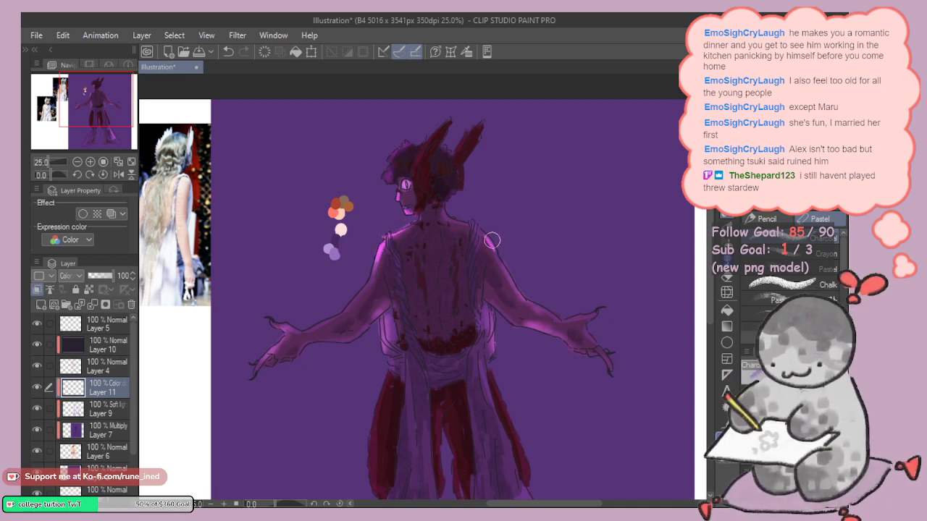
left_click_drag(491, 239, 509, 285)
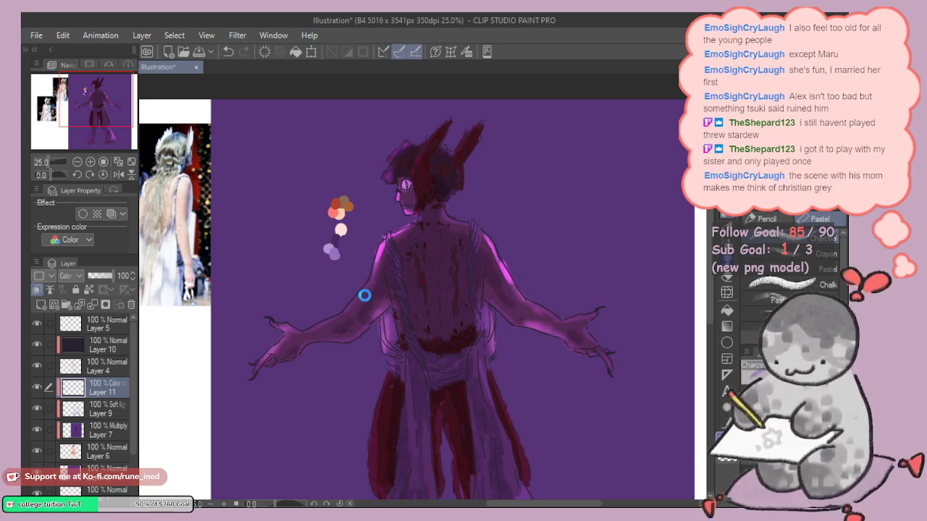
left_click_drag(364, 280, 353, 304)
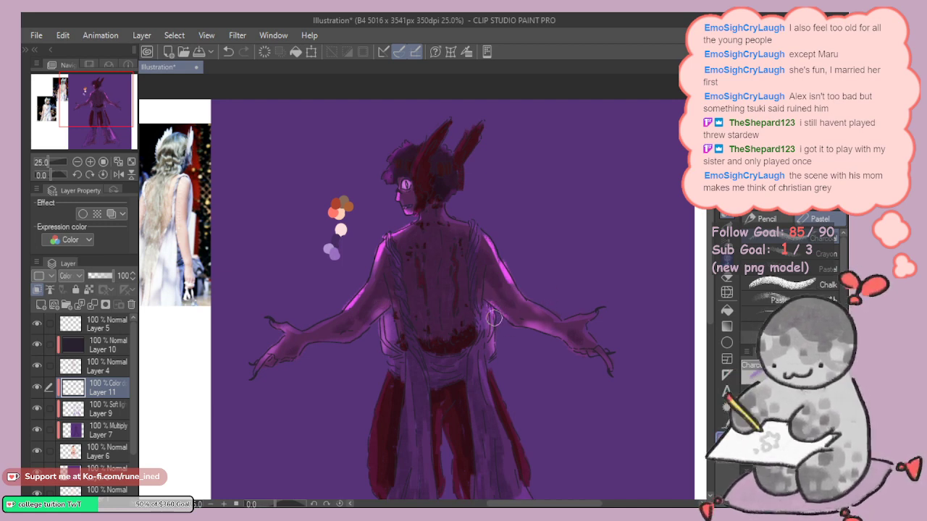
left_click_drag(485, 311, 479, 309)
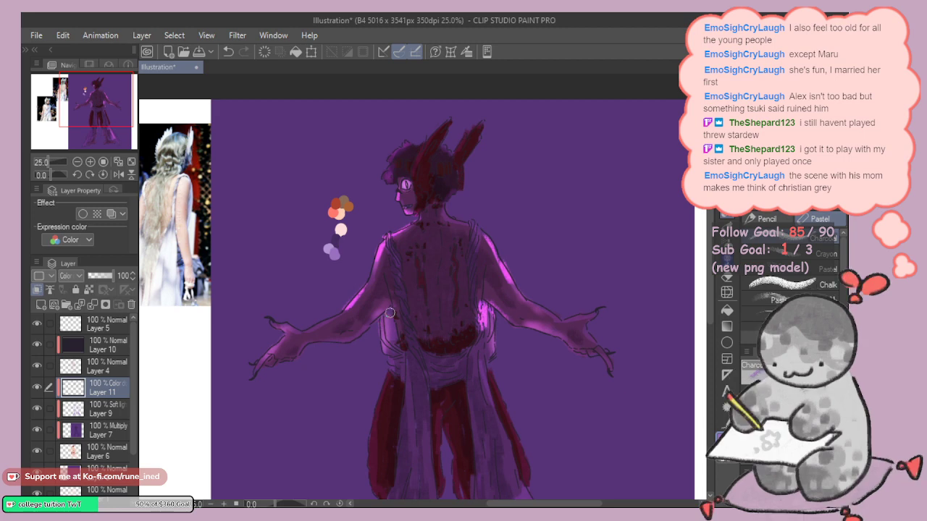
Step: Add bright dodge highlights along the trouser edges, the upper skirt panel and the side drape
scroll(387, 370, "down", 2)
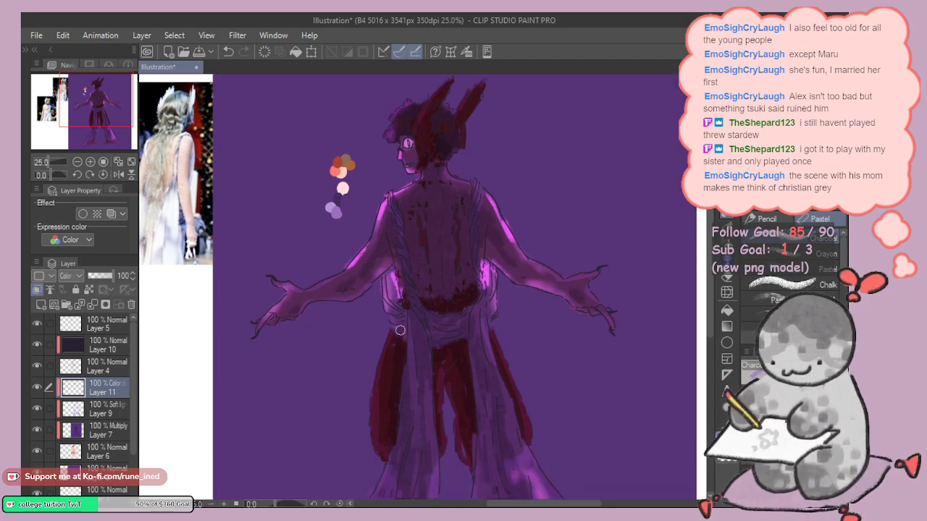
left_click_drag(378, 340, 373, 420)
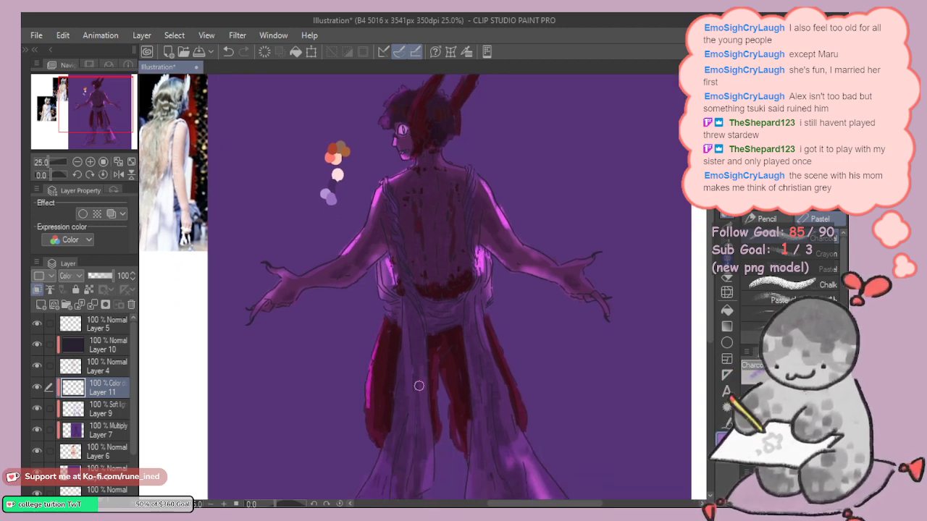
scroll(418, 384, "down", 1)
left_click_drag(444, 374, 449, 409)
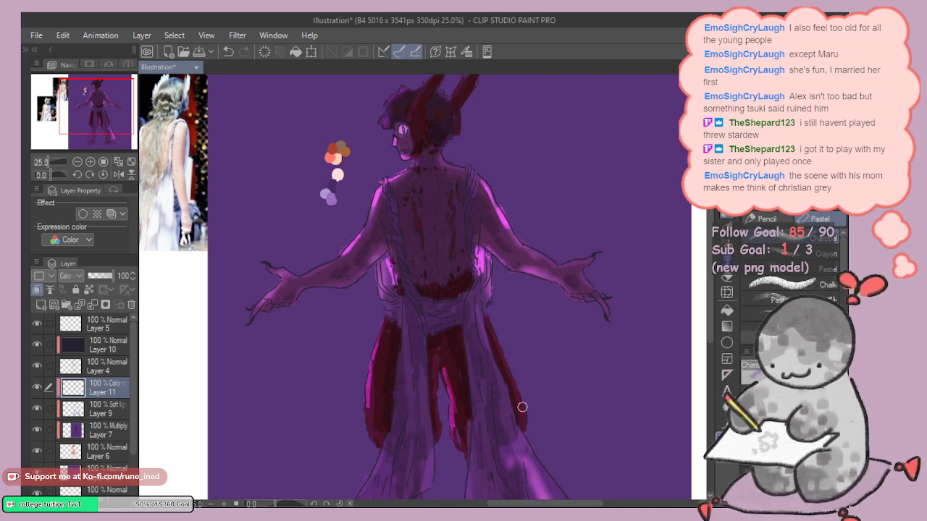
left_click_drag(498, 381, 489, 380)
left_click_drag(475, 318, 497, 388)
left_click_drag(483, 290, 478, 306)
left_click_drag(511, 270, 492, 295)
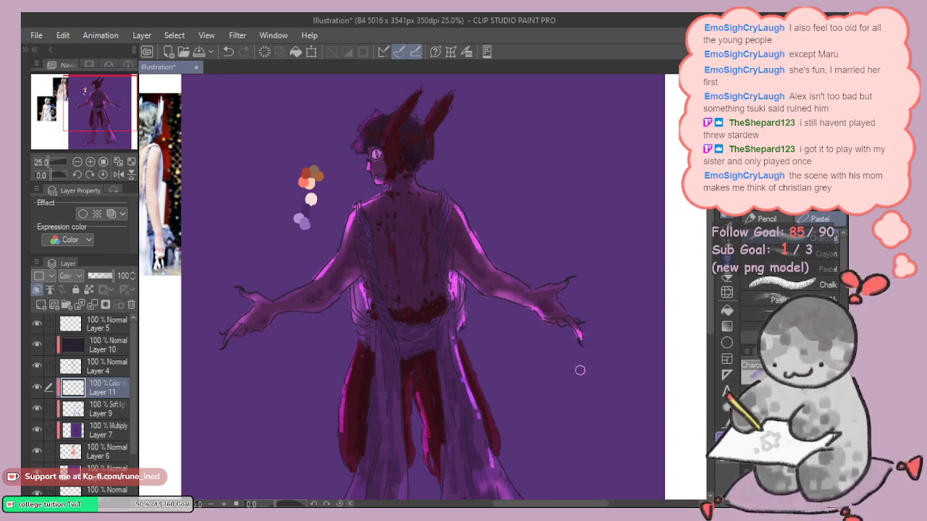
Step: Highlight the hands, hair, horns and neck with short bright strokes
scroll(402, 322, "left", 3)
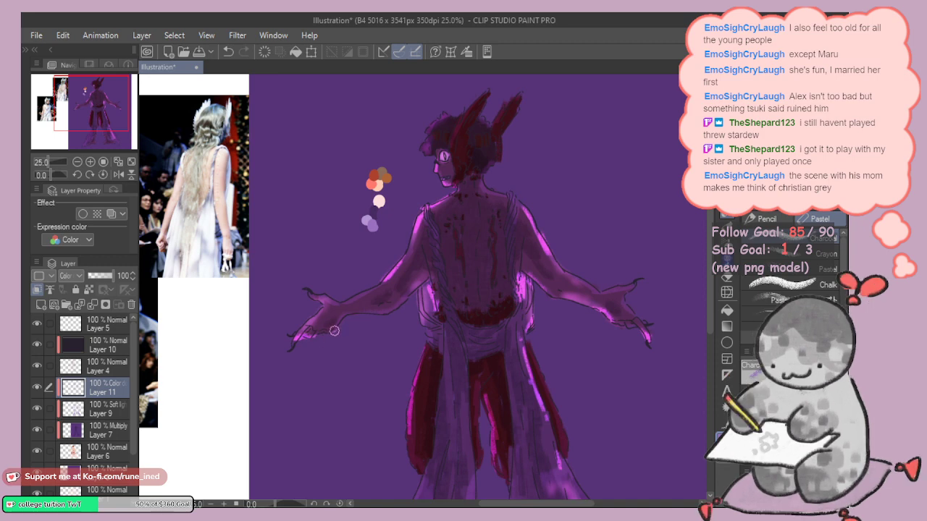
scroll(440, 284, "up", 3)
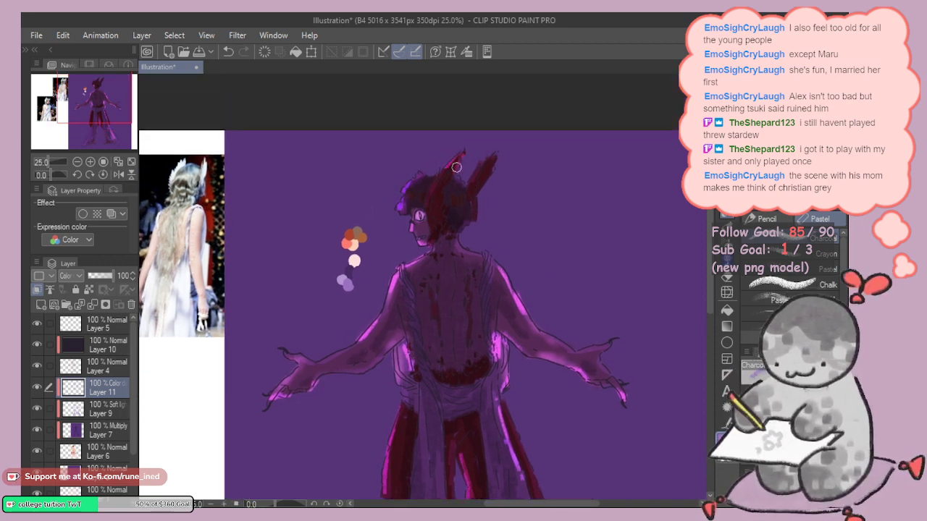
mouse_move(456, 168)
left_mouse_down()
mouse_move(502, 160)
mouse_move(491, 158)
mouse_move(478, 198)
left_mouse_up()
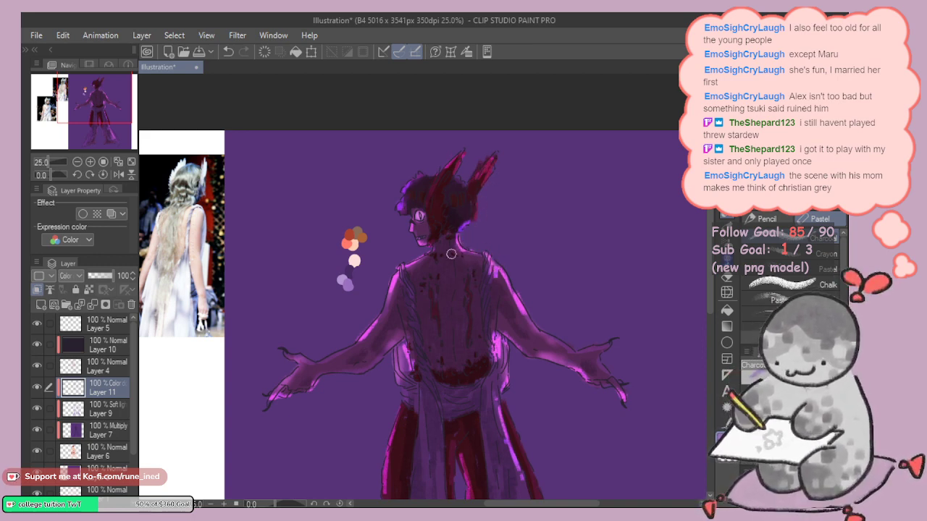
Step: Paint long pink highlights down the folds of the lower skirt panel on the palette's side
scroll(418, 252, "down", 4)
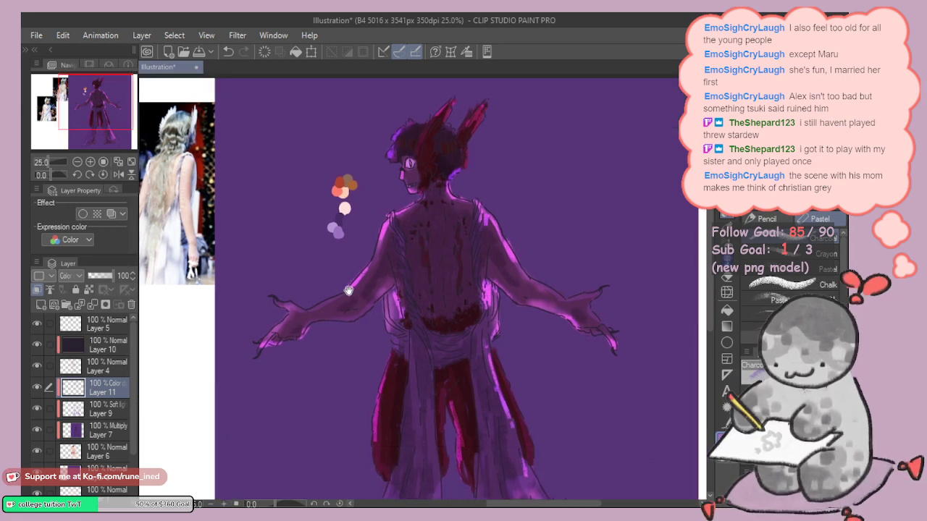
scroll(432, 307, "up", 3)
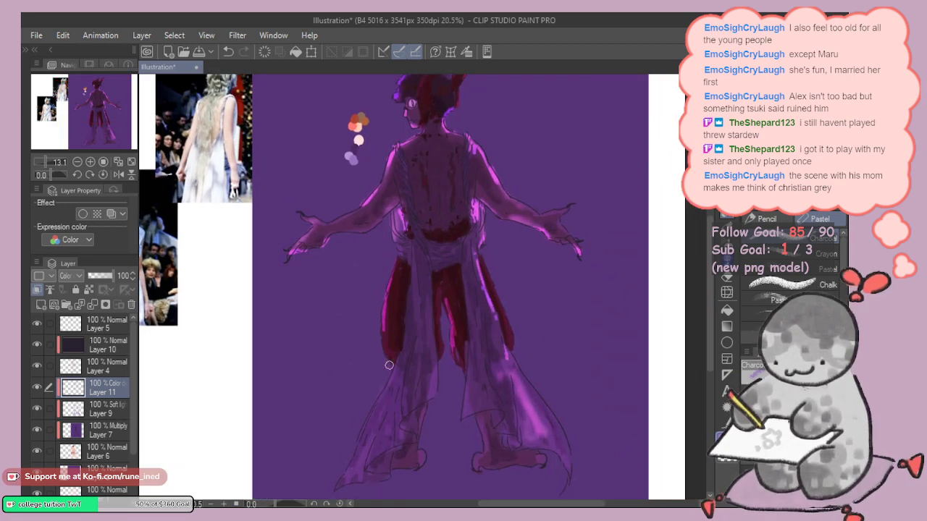
left_click_drag(387, 412, 368, 443)
left_click_drag(398, 378, 376, 439)
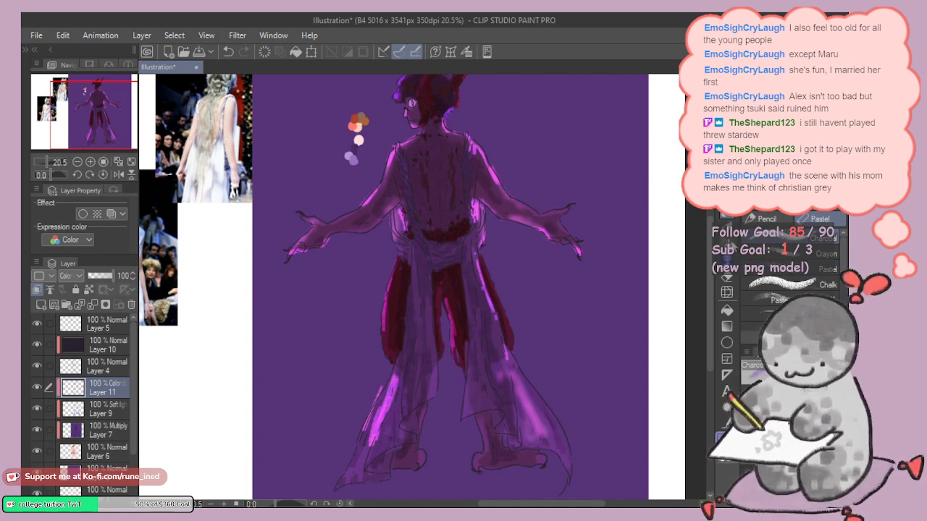
left_click(730, 246)
mouse_move(361, 442)
left_mouse_down()
mouse_move(379, 390)
mouse_move(390, 394)
mouse_move(372, 409)
left_mouse_up()
key("ctrl+z")
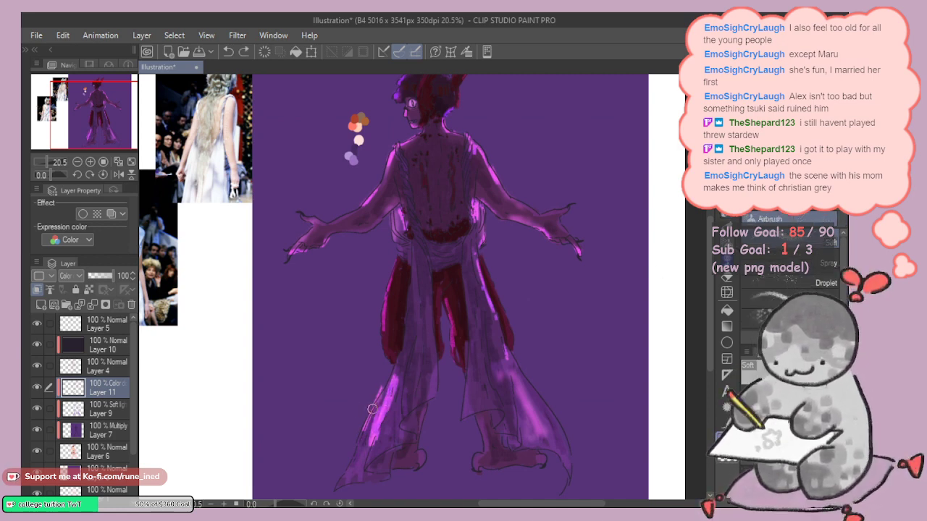
key("p")
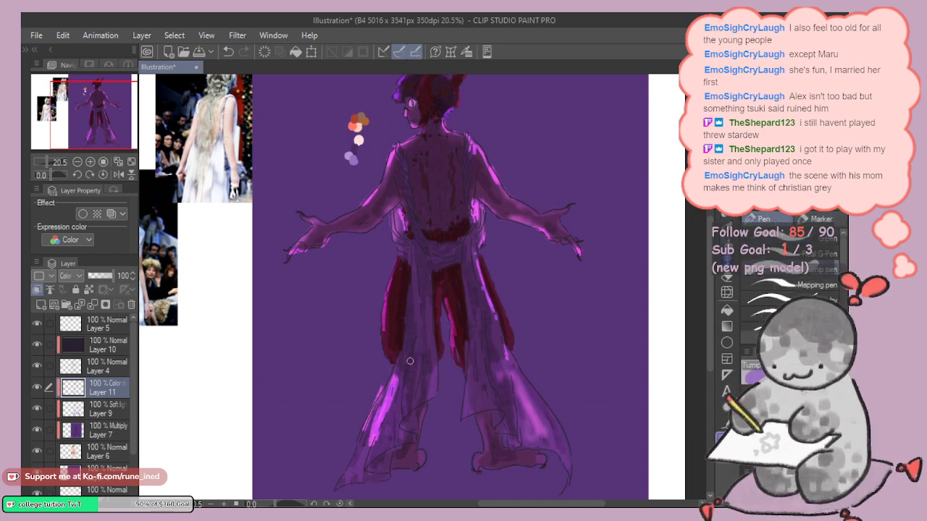
Step: With the Pastel brush, highlight both skirt hems, the feet, the inner panel folds and the waist drape
left_click(726, 214)
left_click_drag(365, 433, 355, 478)
left_click_drag(553, 398, 571, 478)
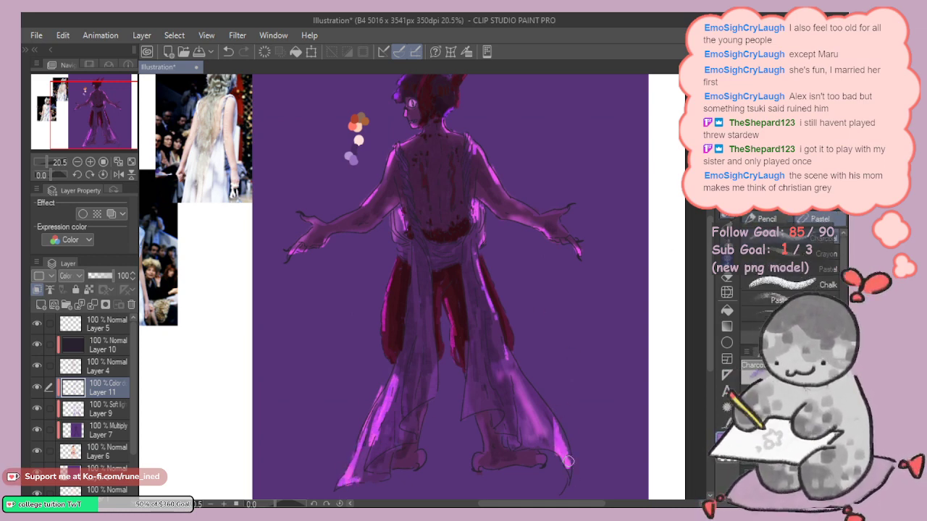
mouse_move(518, 381)
left_mouse_down()
mouse_move(521, 434)
mouse_move(507, 427)
left_mouse_up()
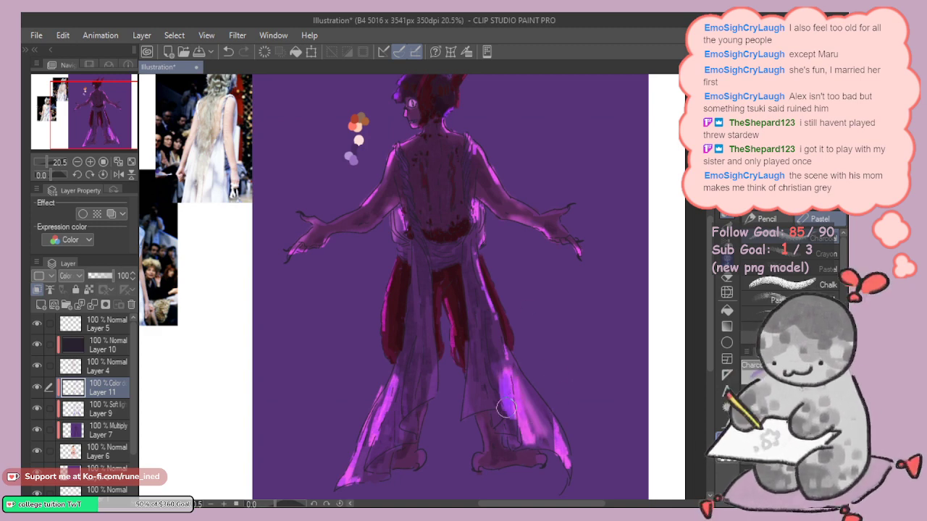
mouse_move(537, 455)
left_mouse_down()
mouse_move(475, 445)
mouse_move(476, 462)
mouse_move(485, 426)
mouse_move(469, 420)
mouse_move(427, 467)
left_mouse_up()
mouse_move(433, 387)
left_mouse_down()
mouse_move(441, 313)
mouse_move(438, 358)
mouse_move(444, 352)
mouse_move(465, 377)
mouse_move(470, 367)
mouse_move(469, 384)
mouse_move(478, 400)
mouse_move(472, 386)
mouse_move(481, 393)
mouse_move(424, 331)
mouse_move(428, 398)
left_mouse_up()
mouse_move(435, 281)
left_mouse_down()
mouse_move(444, 391)
mouse_move(434, 337)
mouse_move(464, 334)
left_mouse_up()
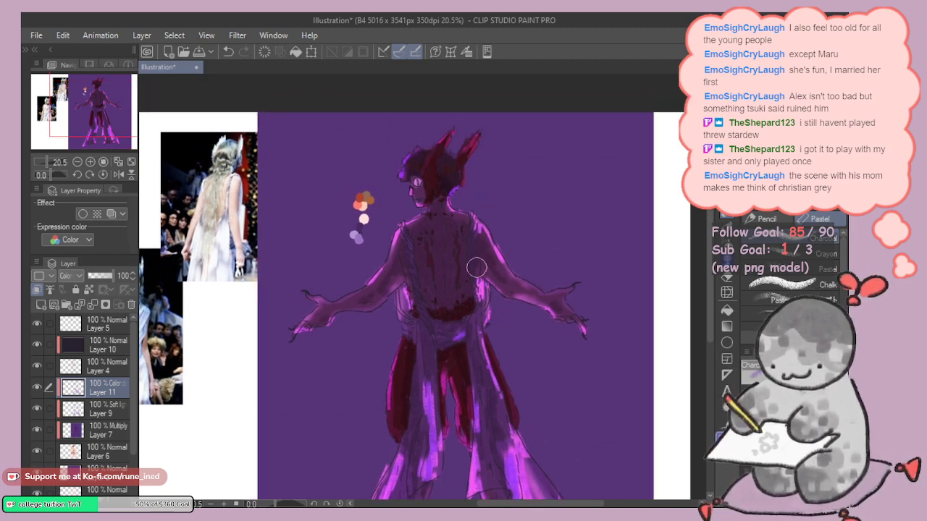
Step: Brighten the shoulders, arms and back drape with further dodge highlights, then check the whole figure
mouse_move(475, 235)
left_mouse_down()
mouse_move(489, 284)
mouse_move(532, 298)
left_mouse_up()
key("ctrl+z")
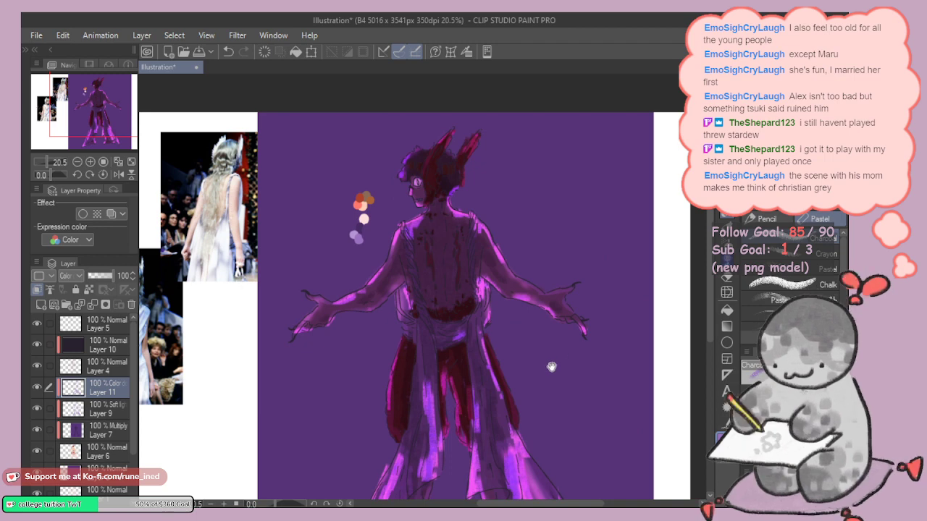
scroll(561, 377, "down", 5)
scroll(544, 406, "up", 3)
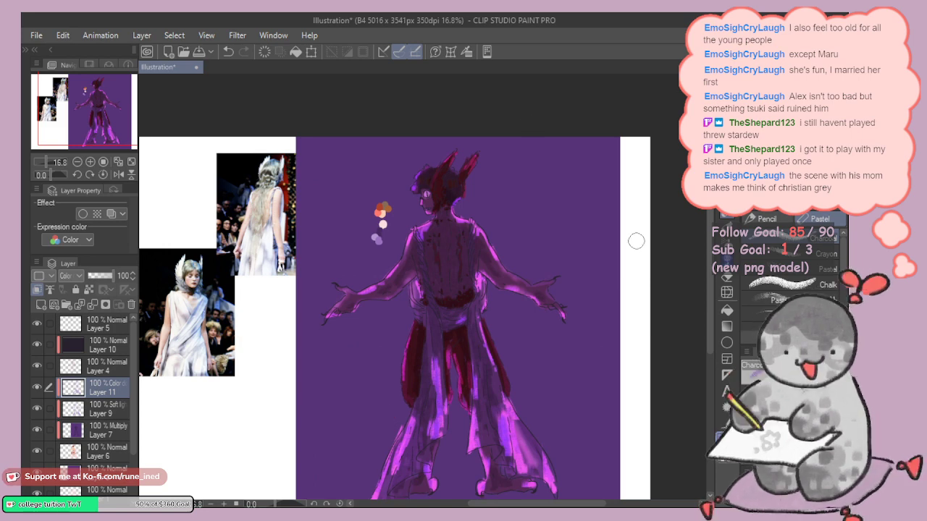
key("ctrl+z")
mouse_move(555, 281)
left_mouse_down()
mouse_move(571, 293)
mouse_move(560, 288)
left_mouse_up()
key("ctrl+z")
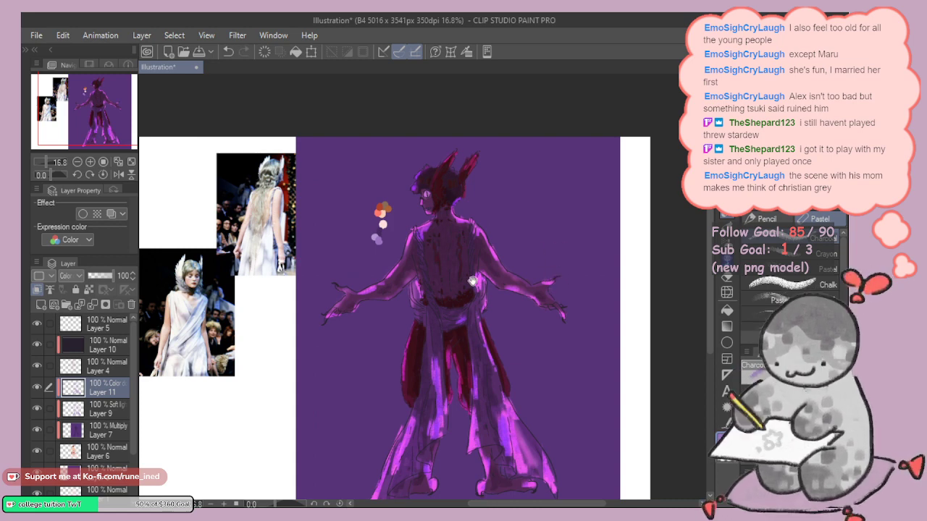
left_click(373, 320)
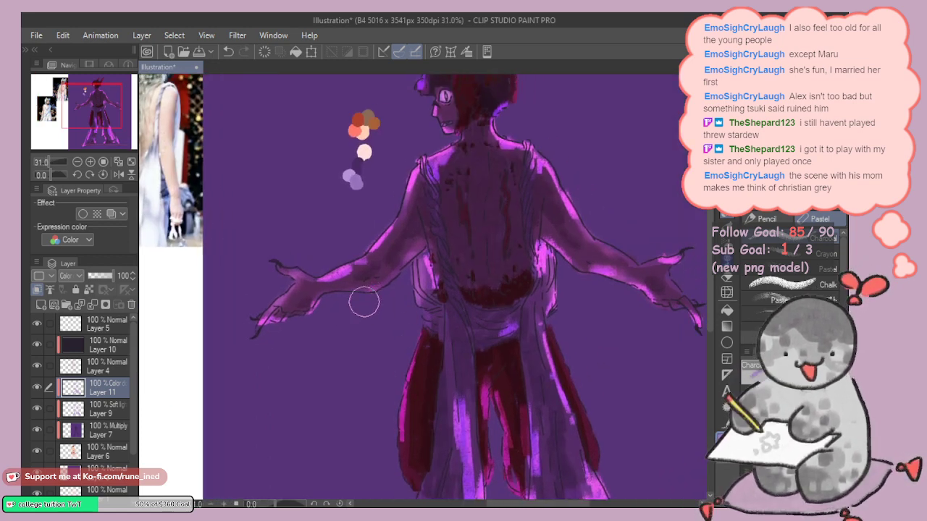
key("ctrl+z")
left_click_drag(373, 288, 383, 291)
key("ctrl+z")
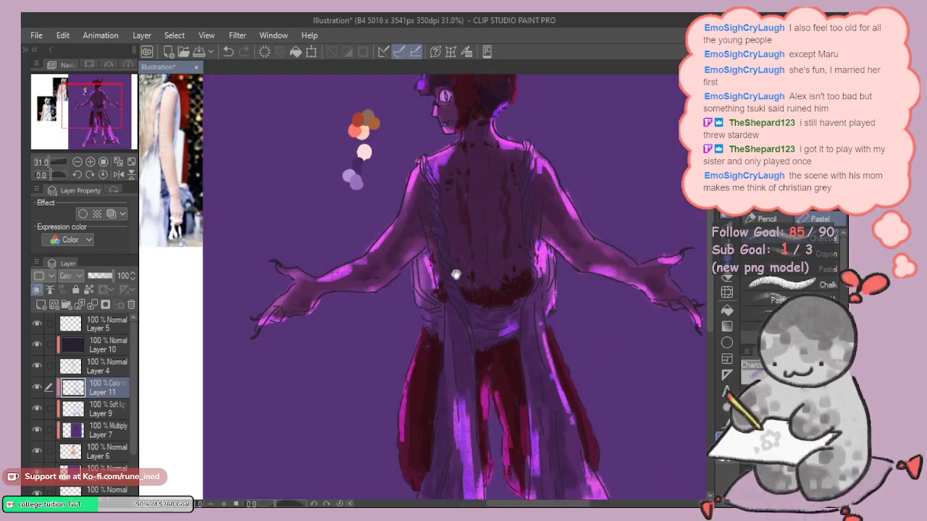
Step: Create a new layer directly above the soft-light Layer 9, clip it to the figure and set its blending mode to Saturation
left_click_drag(595, 319, 500, 357)
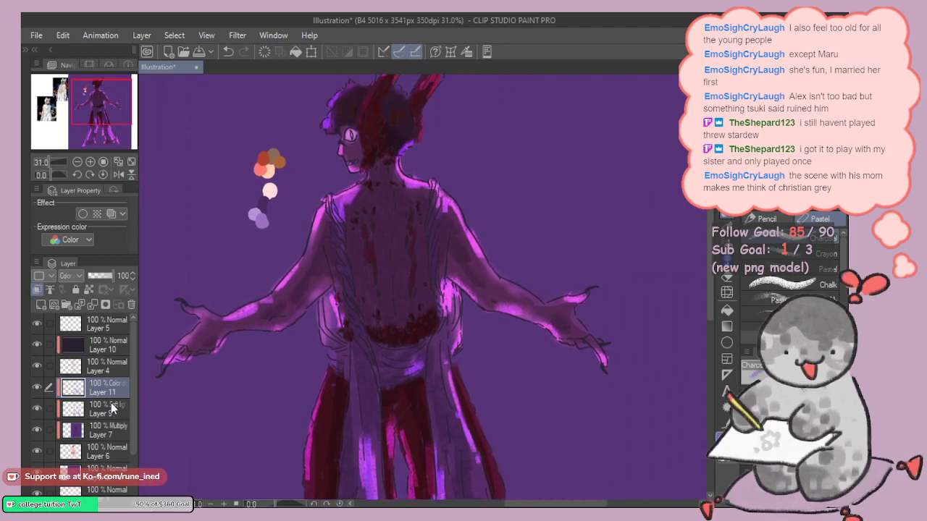
left_click(86, 365)
left_click(87, 387)
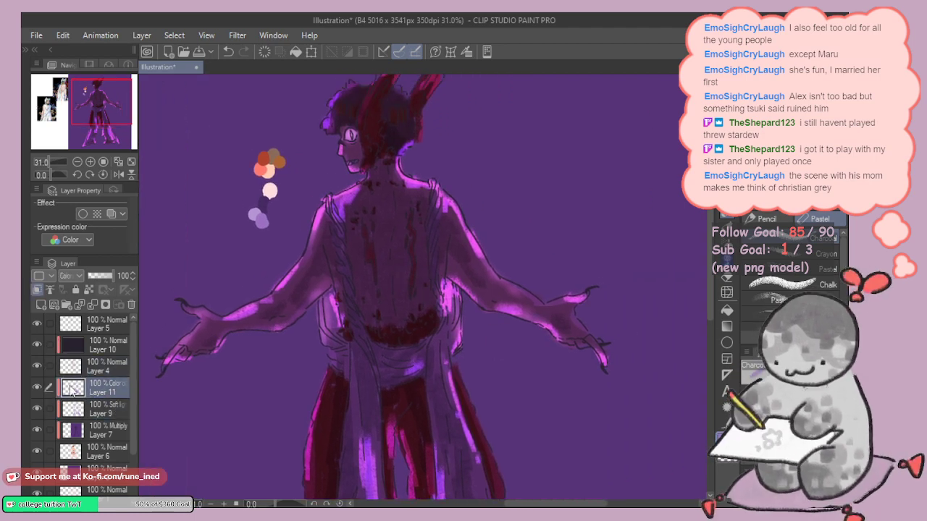
left_click(72, 407)
left_click(41, 305)
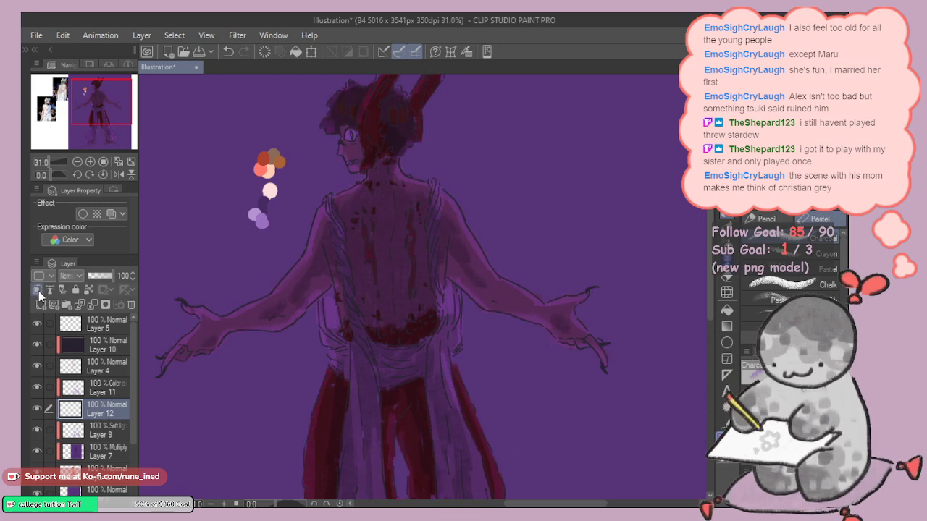
left_click(97, 253)
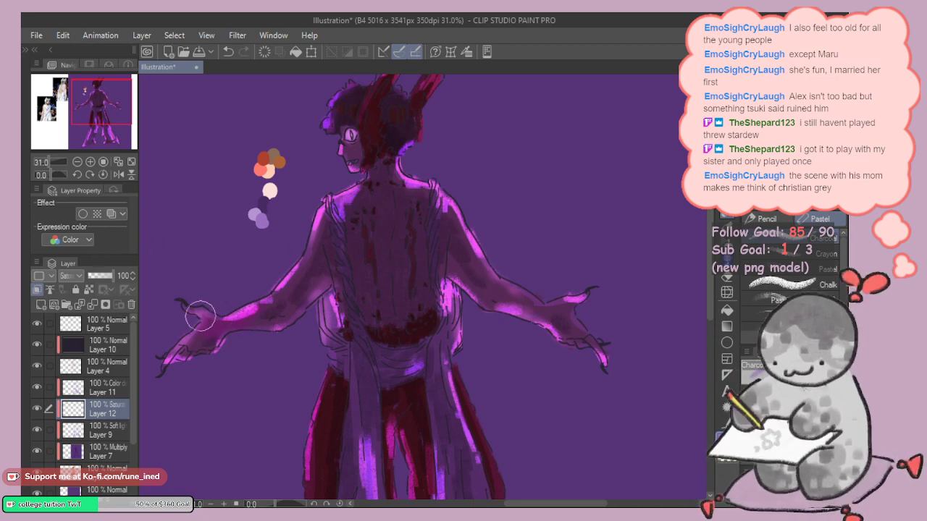
Step: Intensify the pink across the back, shoulders and arms on the Saturation layer with the Pastel brush and Kneaded eraser
scroll(366, 219, "up", 2)
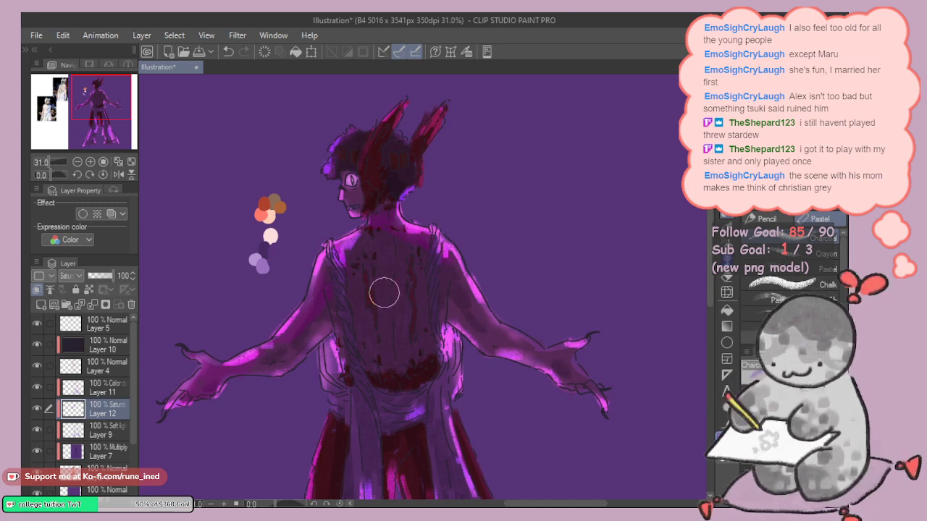
mouse_move(384, 293)
left_mouse_down()
mouse_move(341, 285)
mouse_move(337, 294)
mouse_move(359, 246)
mouse_move(406, 226)
mouse_move(477, 298)
left_mouse_up()
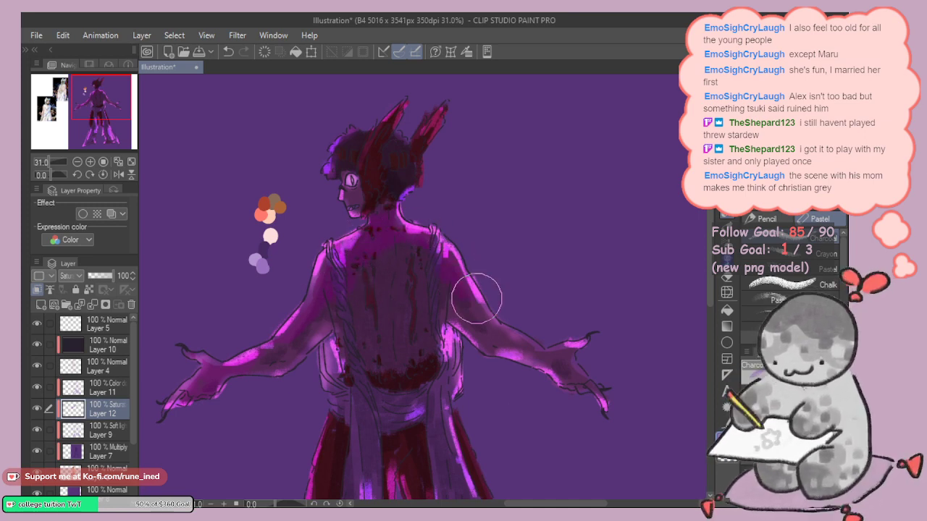
scroll(367, 296, "down", 2)
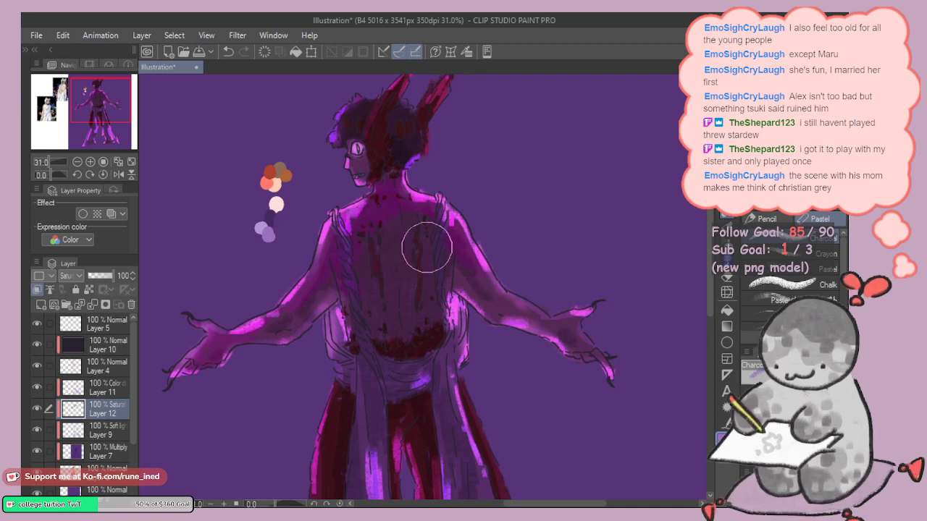
key("e")
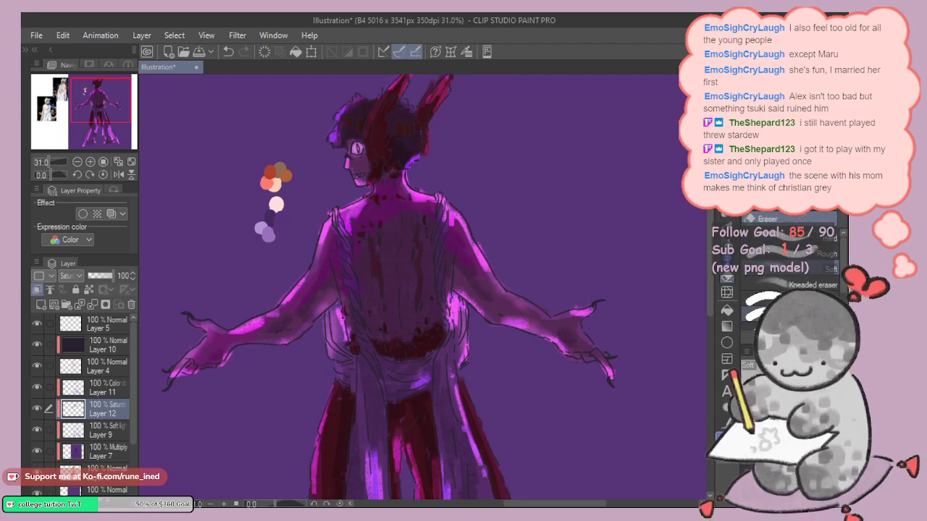
left_click(789, 288)
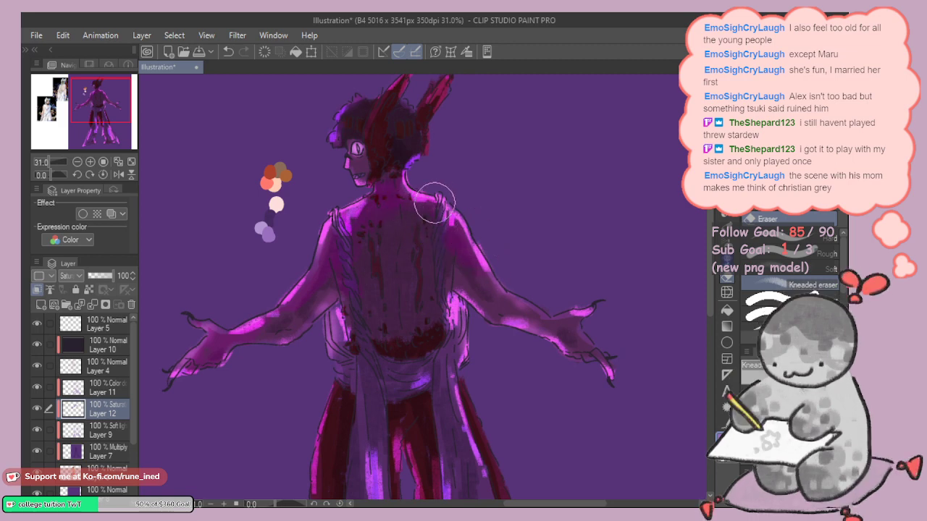
key("p")
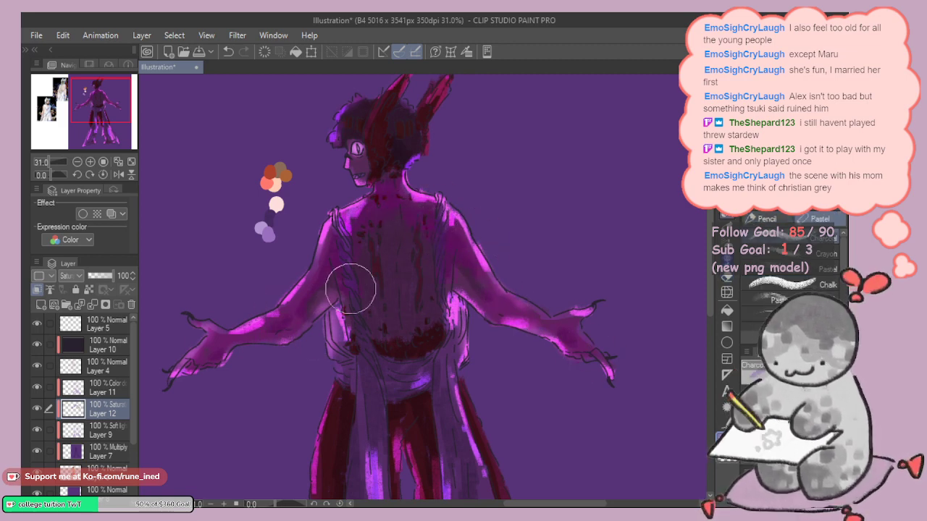
scroll(330, 285, "up", 2)
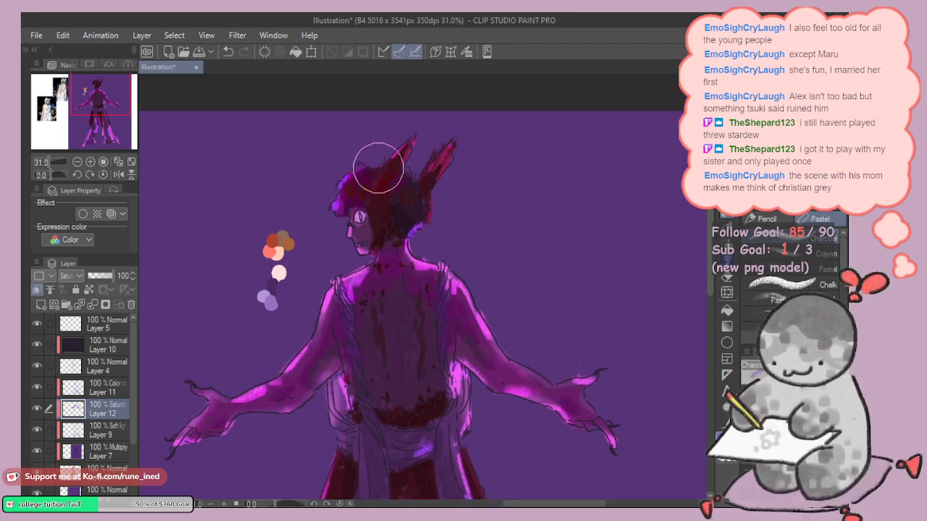
Step: Extend the saturation down the skirt and feet, then soften it on the back and drapes with the Kneaded eraser
left_click_drag(408, 437, 396, 294)
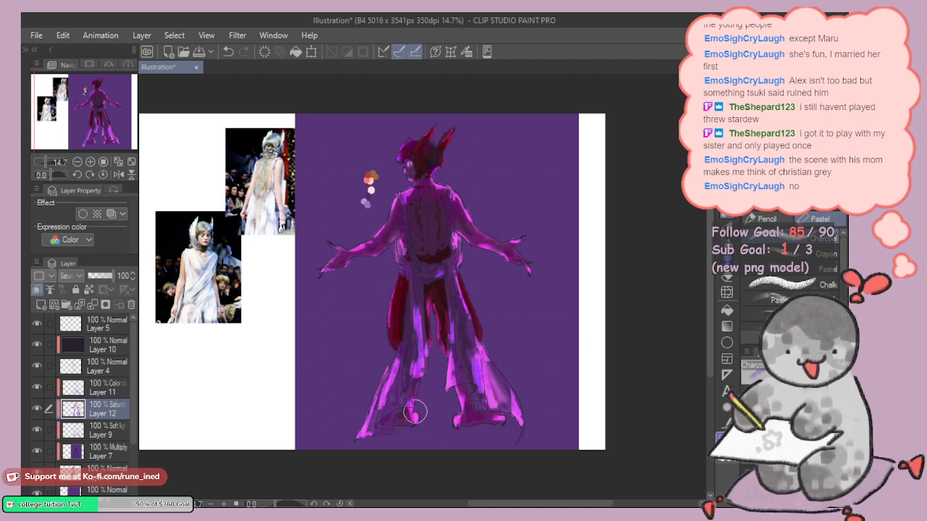
mouse_move(453, 242)
left_mouse_down()
mouse_move(459, 284)
mouse_move(473, 278)
left_mouse_up()
key("e")
left_click_drag(428, 215, 441, 217)
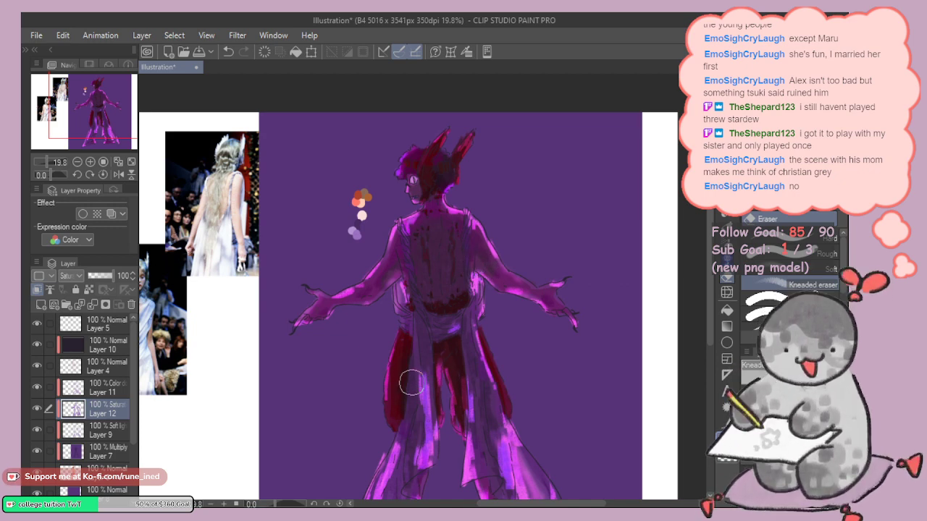
left_click_drag(411, 382, 418, 283)
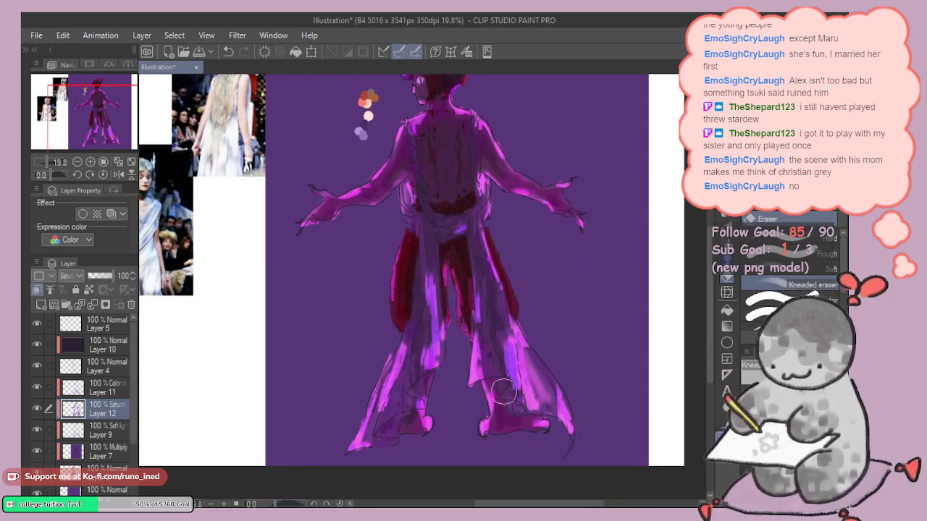
scroll(503, 347, "up", 3)
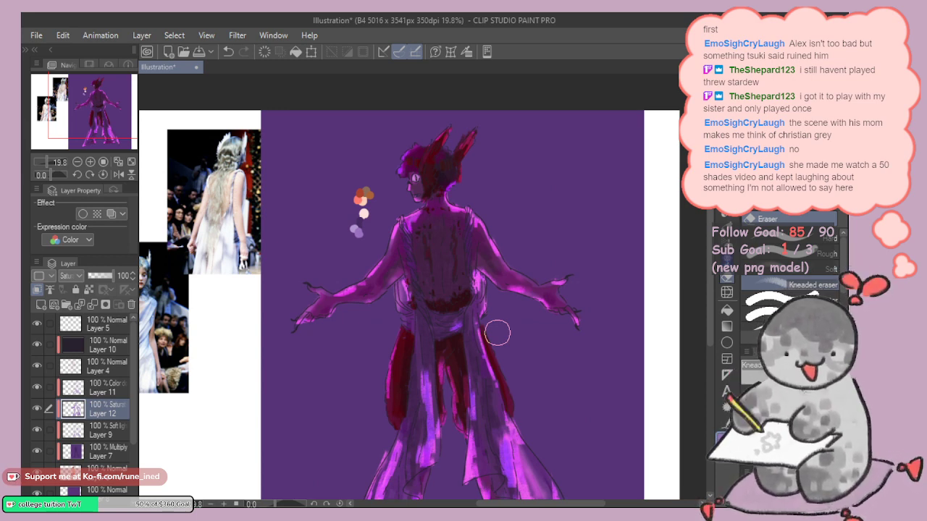
Step: Add more saturation with the Pastel brush to the lower back, waist drape and both skirt panels
key("p")
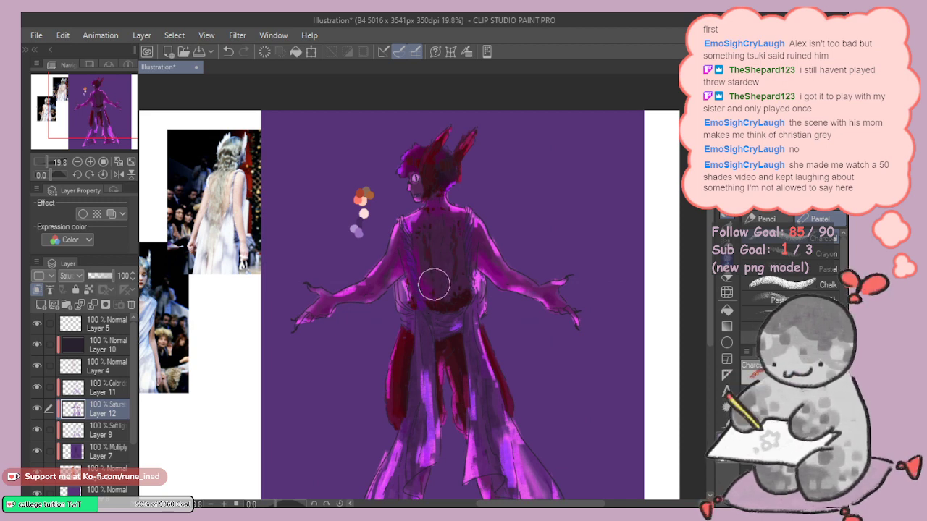
key("e")
key("p")
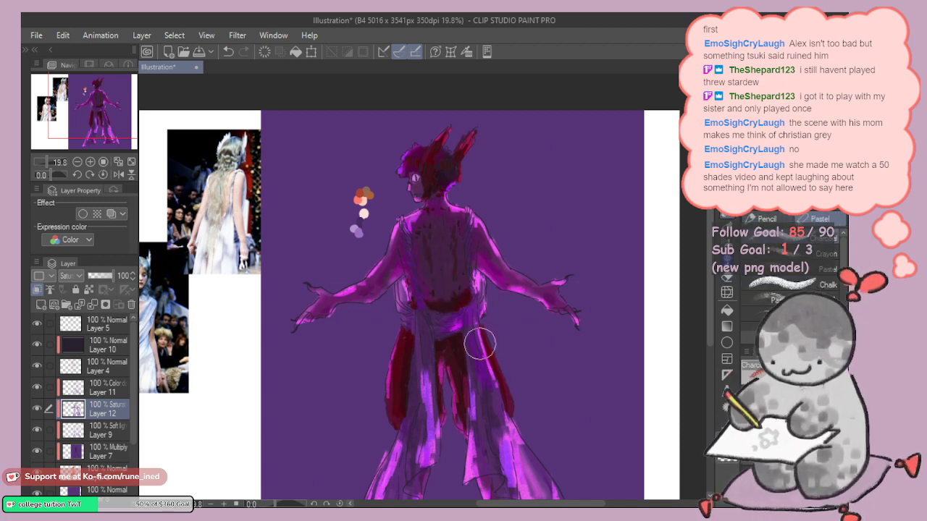
scroll(480, 395, "down", 2)
scroll(492, 378, "down", 2)
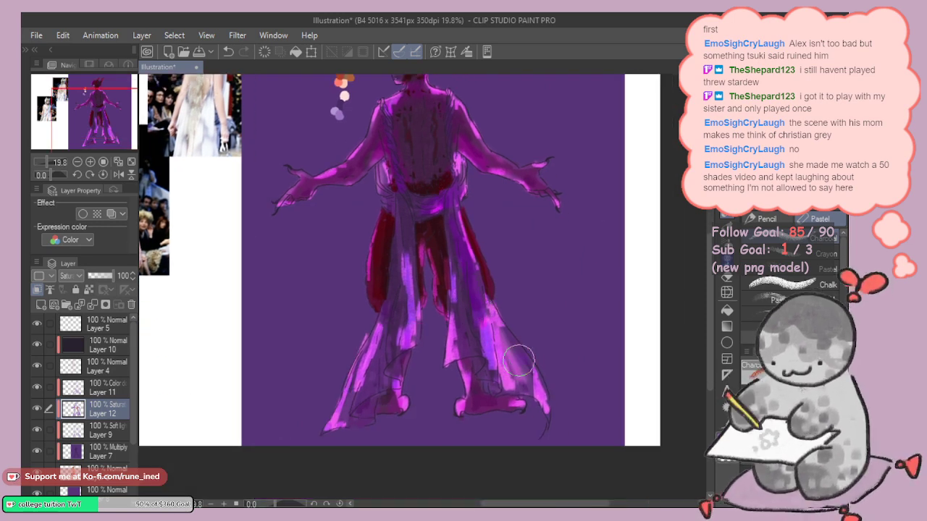
scroll(411, 307, "up", 2)
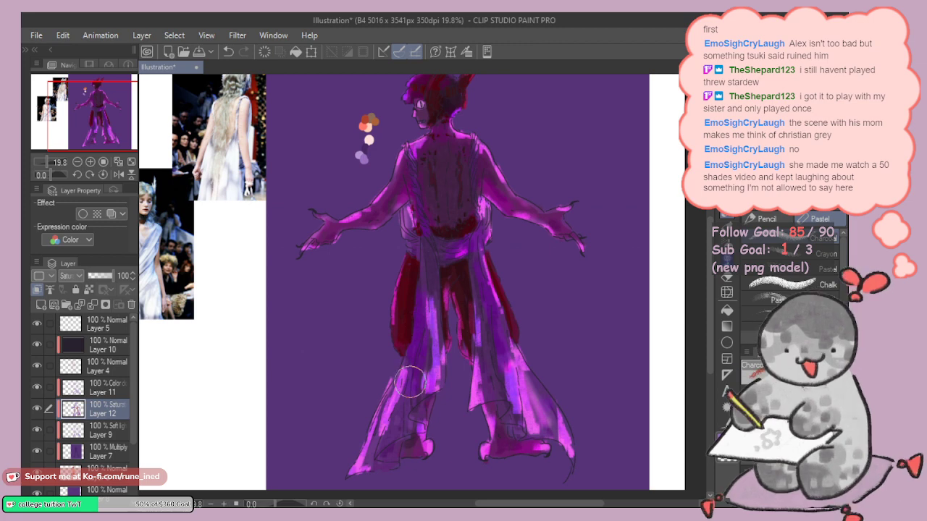
Step: Refine the saturation on the lower skirt folds and arms, alternating between the Kneaded eraser and the Pastel brush
key("e")
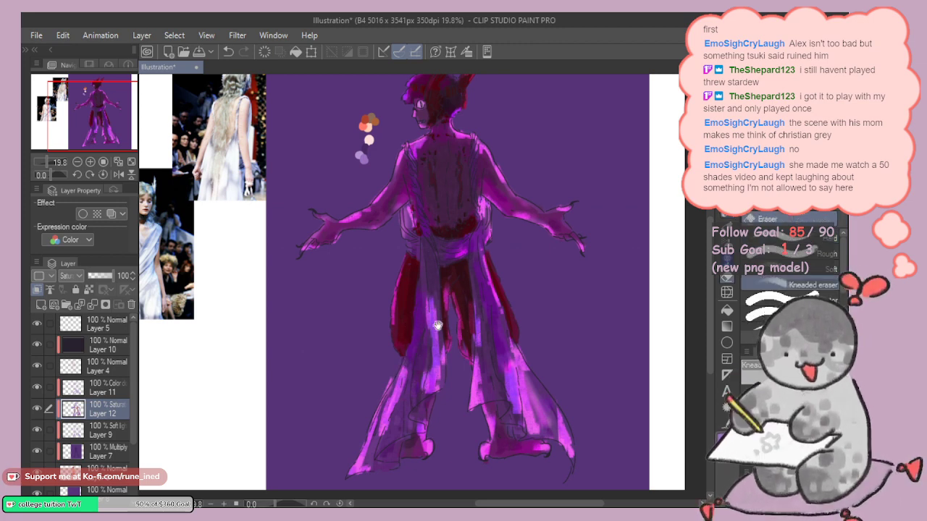
scroll(416, 388, "down", 1)
key("p")
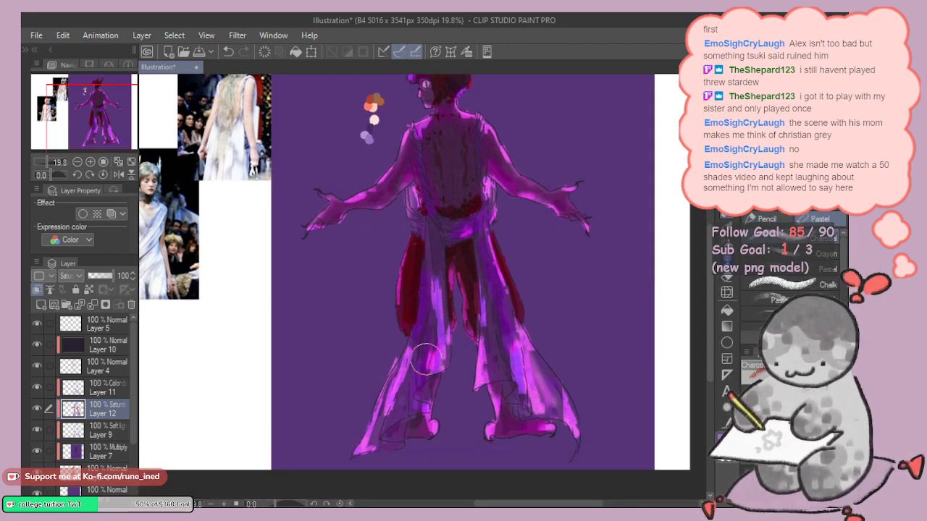
mouse_move(424, 348)
left_mouse_down()
mouse_move(405, 391)
mouse_move(422, 446)
left_mouse_up()
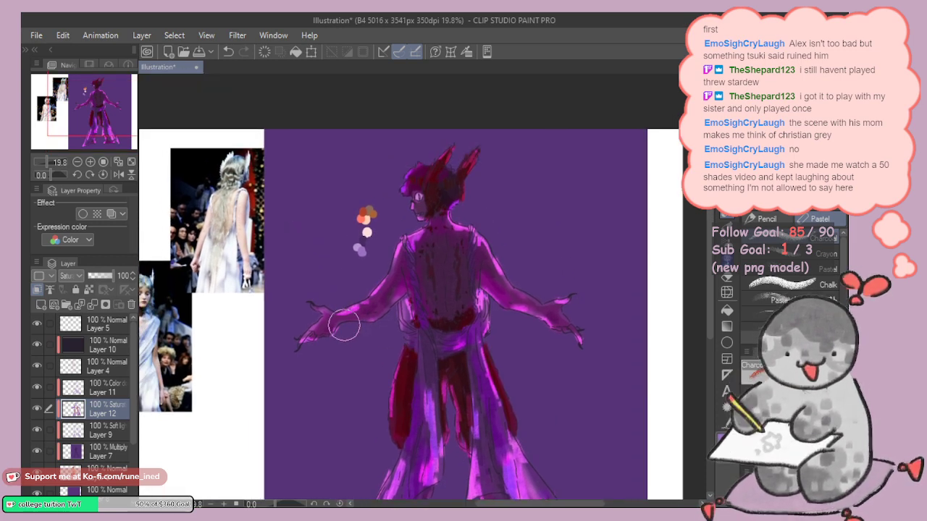
mouse_move(491, 290)
left_mouse_down()
mouse_move(468, 224)
mouse_move(481, 291)
left_mouse_up()
scroll(480, 290, "up", 1)
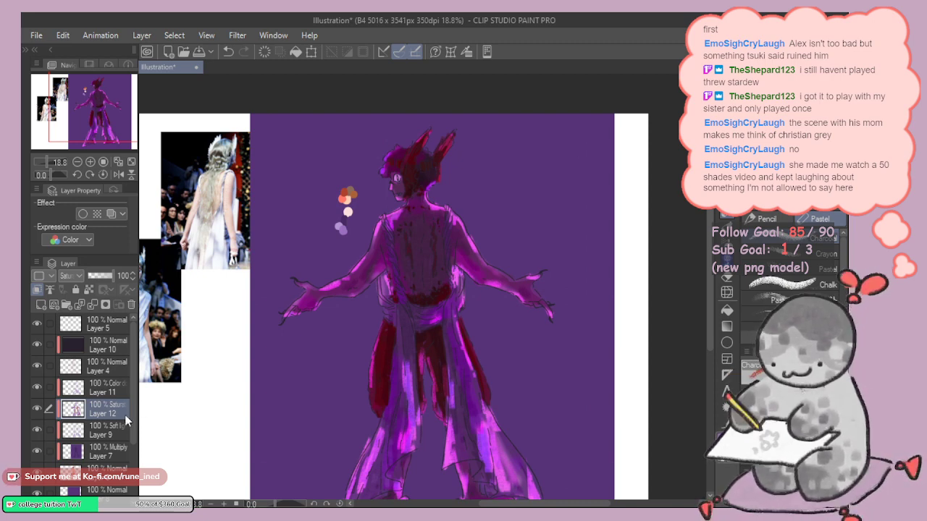
Step: Create a new clipped layer directly above the Saturation layer and set its blending mode to Overlay
left_click(41, 304)
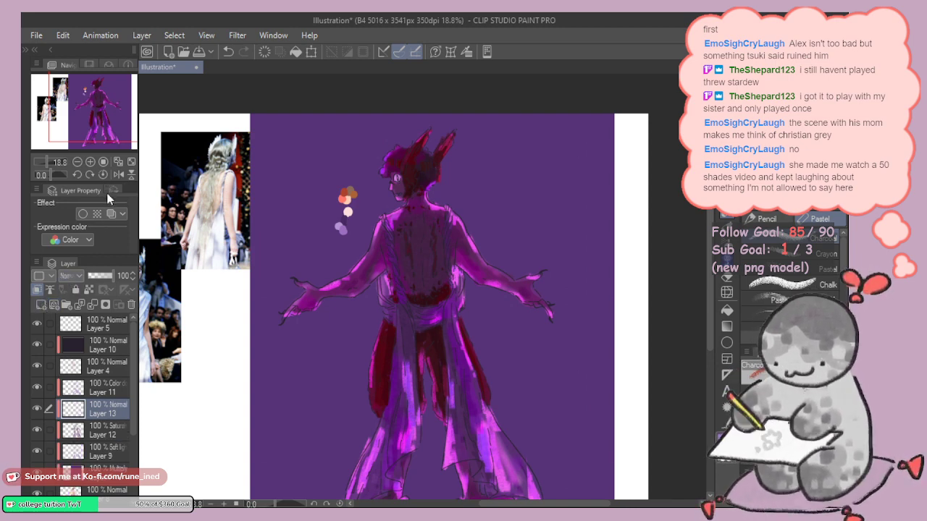
left_click(93, 163)
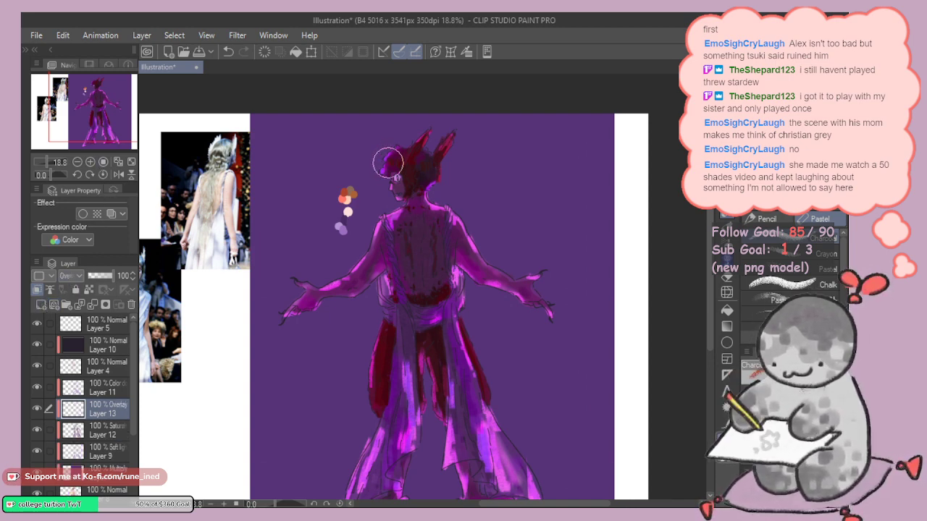
left_click_drag(339, 288, 298, 307)
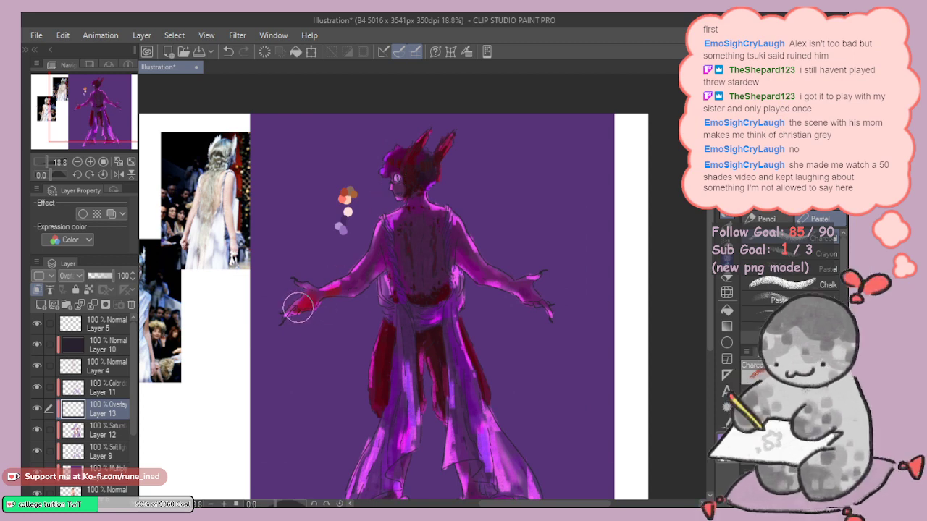
key("ctrl+z")
key("ctrl+z")
Step: Dab red accents with the Pastel brush onto both forearms near the elbows, the face, the back and the skirt panels
left_click_drag(350, 289, 359, 289)
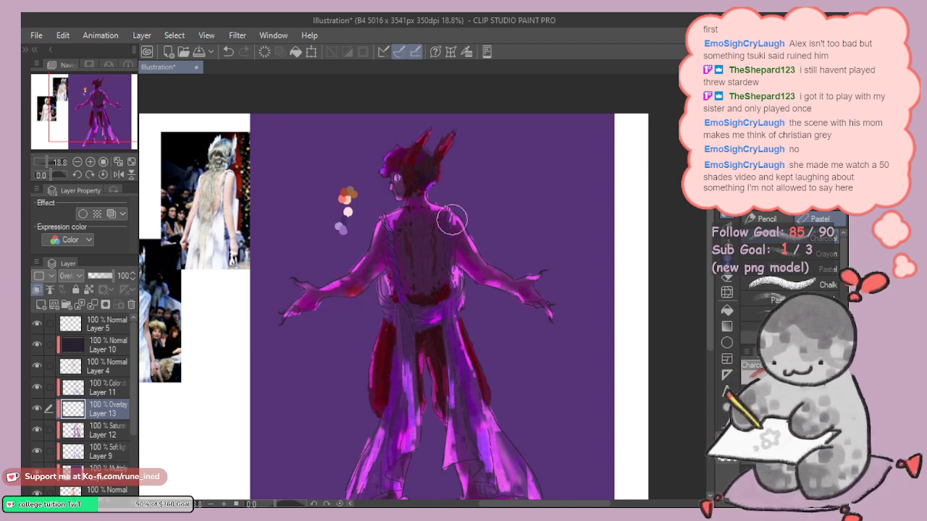
left_click_drag(474, 276, 480, 278)
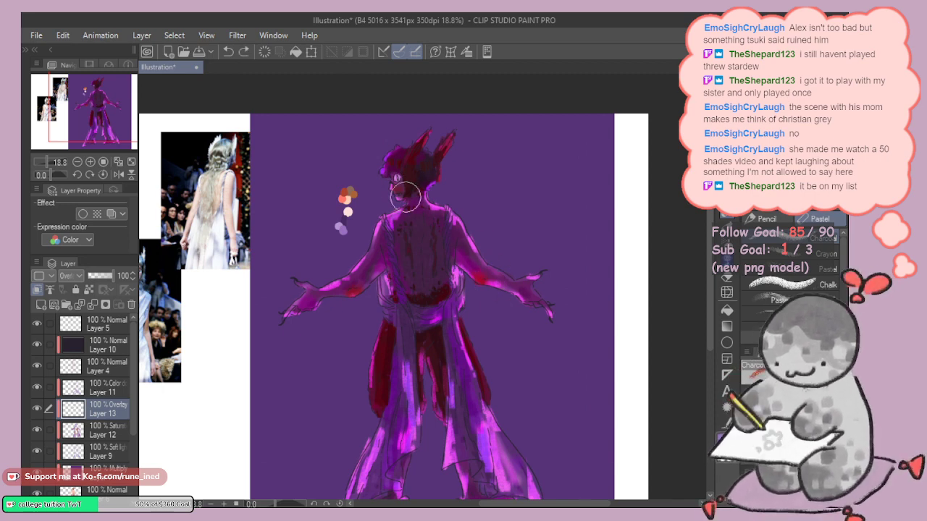
left_click_drag(393, 191, 383, 186)
key("ctrl+z")
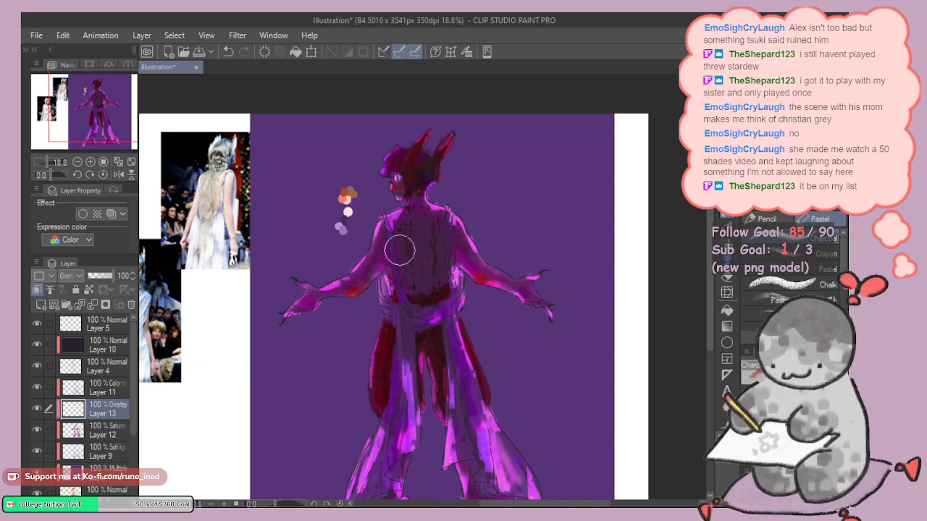
left_click_drag(451, 350, 449, 304)
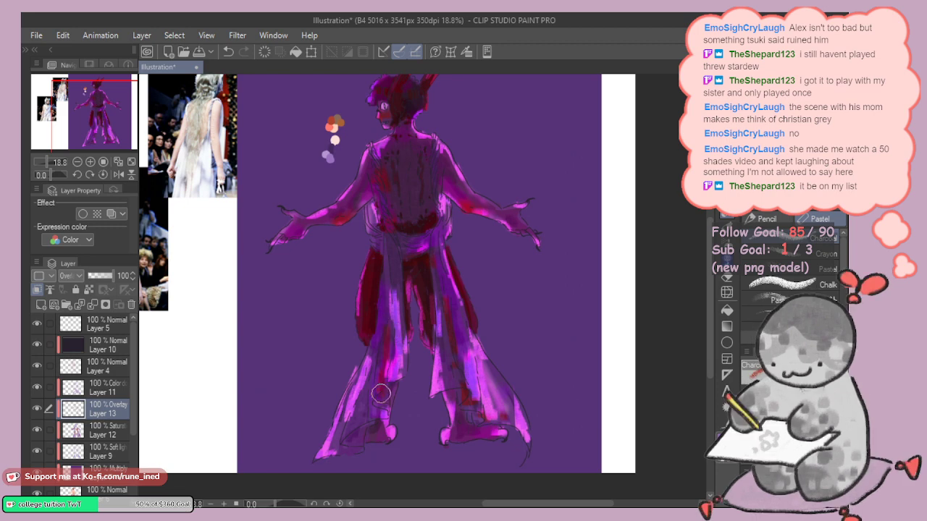
left_click_drag(409, 301, 408, 315)
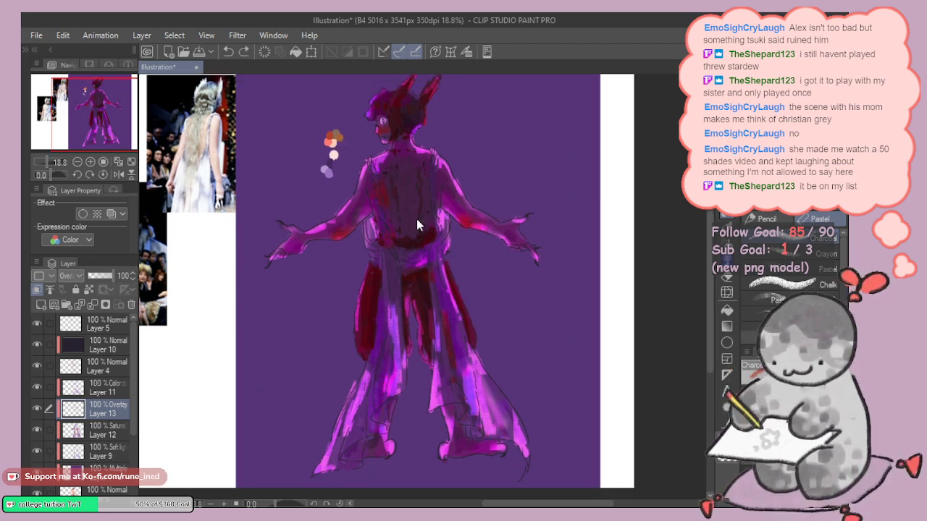
Step: Sample the dark purple palette swatch and paint blue-purple tones down the skirt panel on the palette's side
left_click_drag(375, 333, 377, 400)
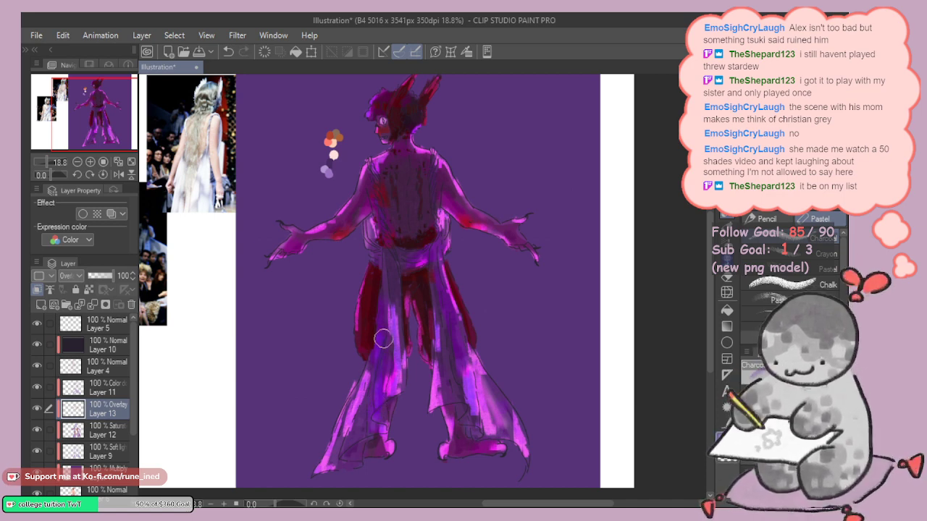
left_click_drag(339, 164, 368, 199)
left_click(360, 197, "alt")
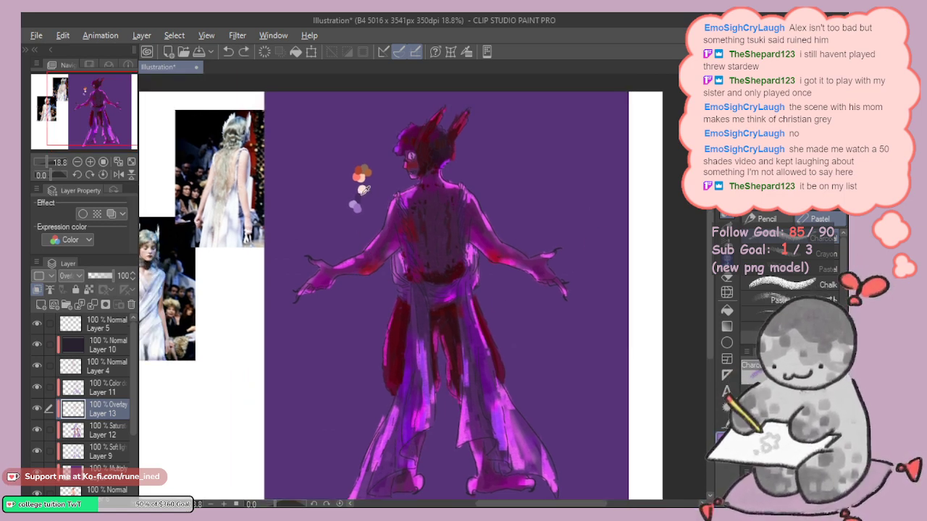
mouse_move(424, 344)
left_mouse_down()
mouse_move(408, 430)
mouse_move(408, 334)
mouse_move(407, 439)
left_mouse_up()
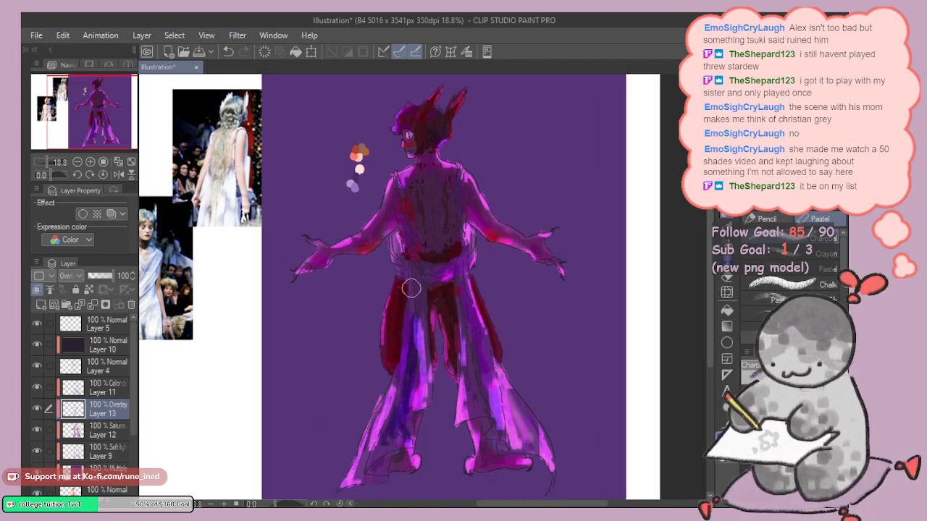
Step: Paint pastel shading patches over the draped fabric panels and reddish accents on the figure's back on the Overlay layer (Layer 13)
left_click_drag(398, 291, 388, 336)
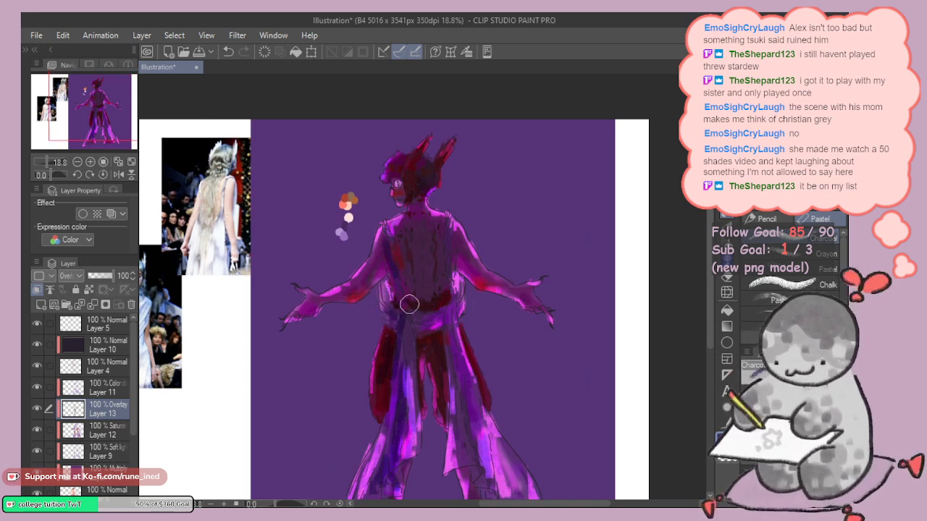
key("ctrl+z")
mouse_move(428, 323)
left_mouse_down()
mouse_move(418, 326)
mouse_move(431, 275)
left_mouse_up()
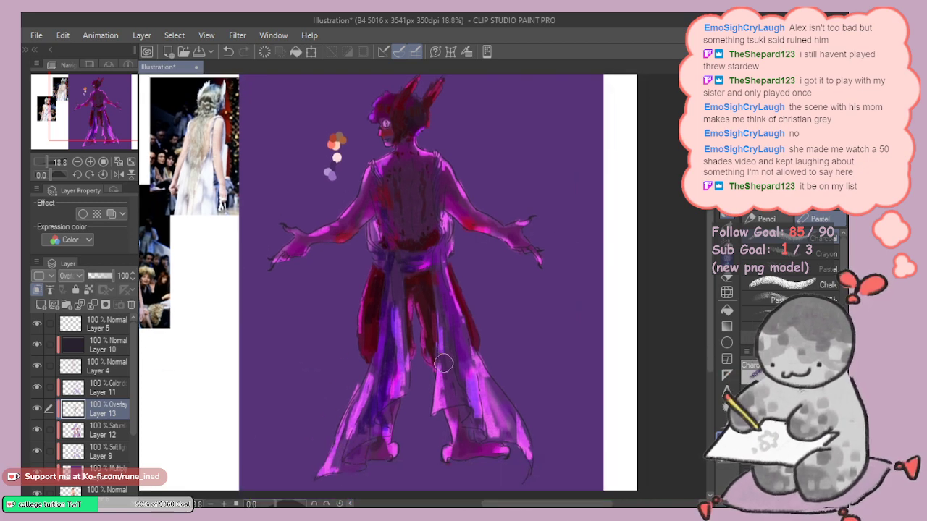
left_click_drag(449, 350, 489, 411)
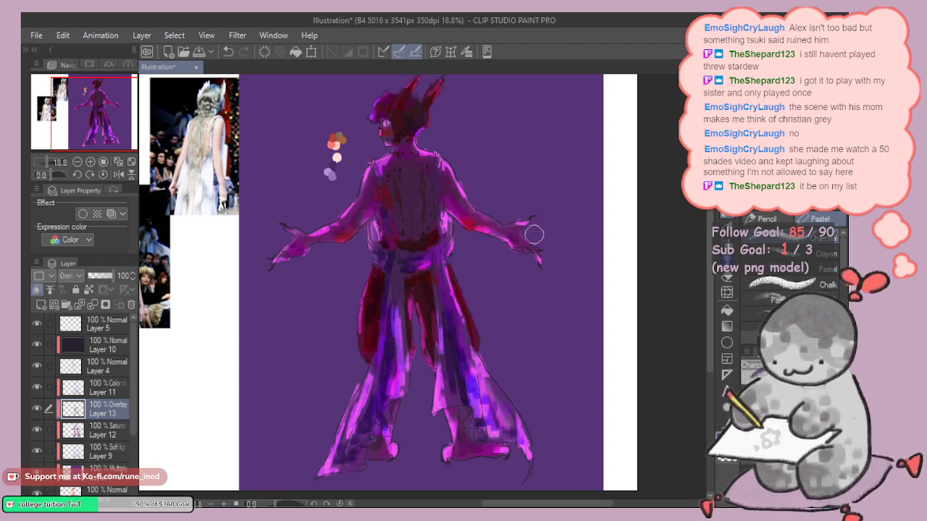
left_click_drag(540, 256, 580, 338)
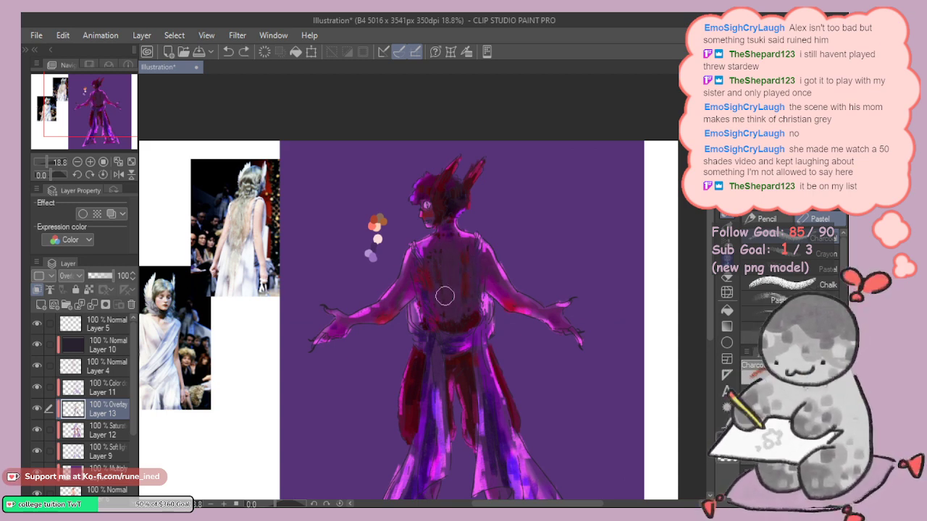
left_click_drag(445, 296, 452, 296)
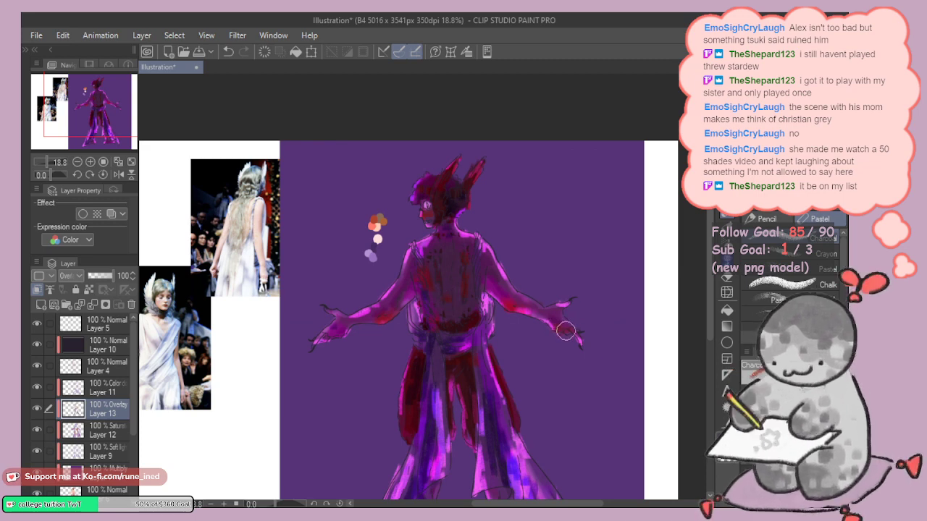
left_click_drag(508, 294, 482, 260)
Step: Compare the figure with the Multiply layer (Layer 7), Layer 12 and Layer 13 hidden and shown
left_click(103, 478)
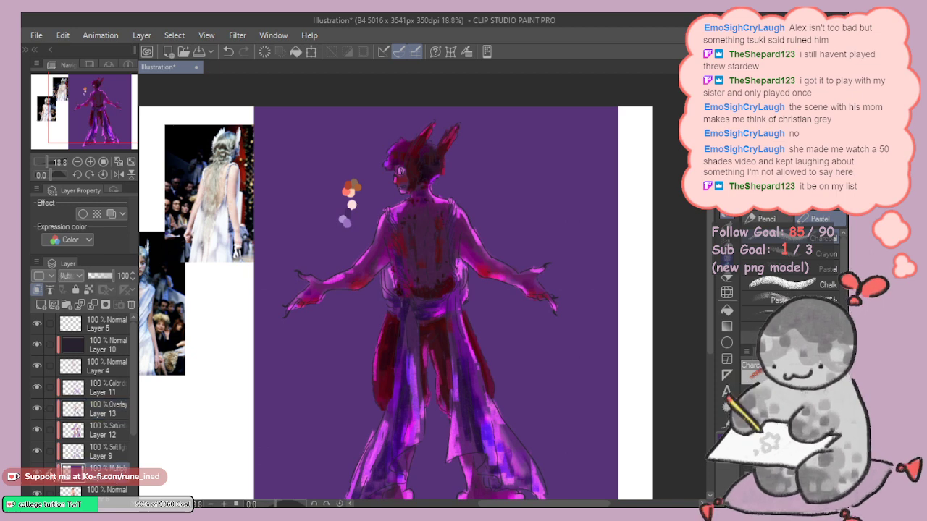
left_click(37, 474)
left_click(38, 474)
left_click(38, 474)
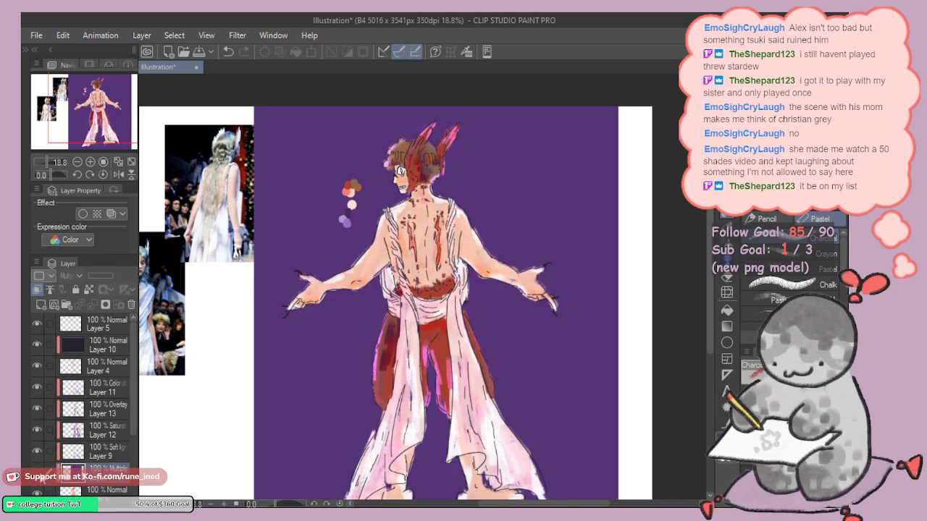
left_click(39, 475)
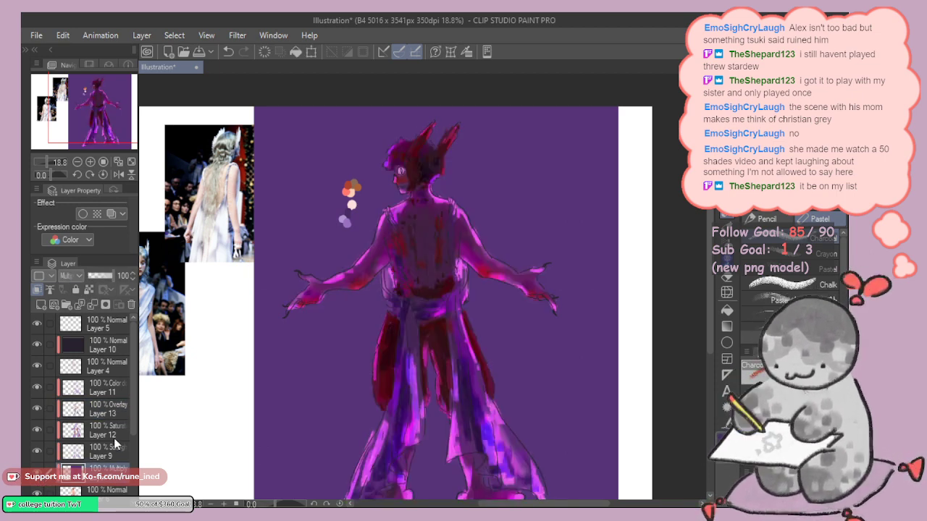
left_click(39, 408)
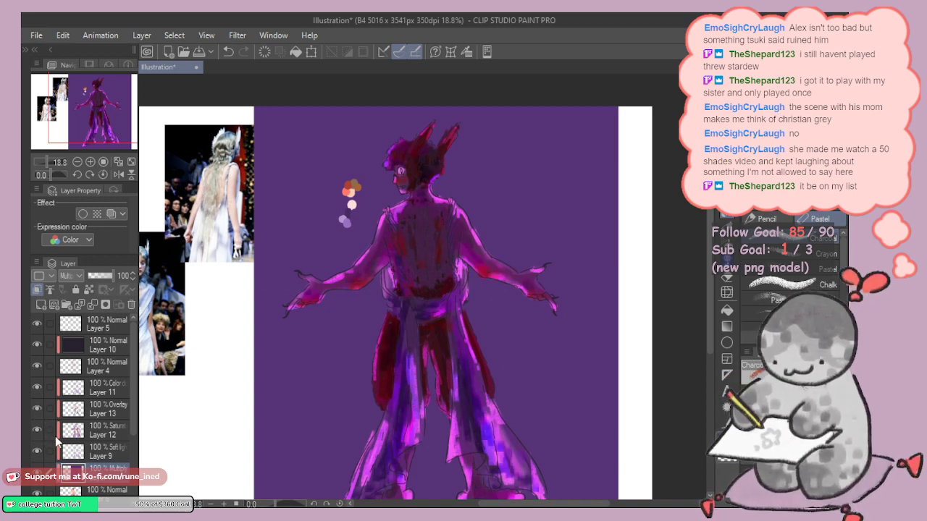
key("e")
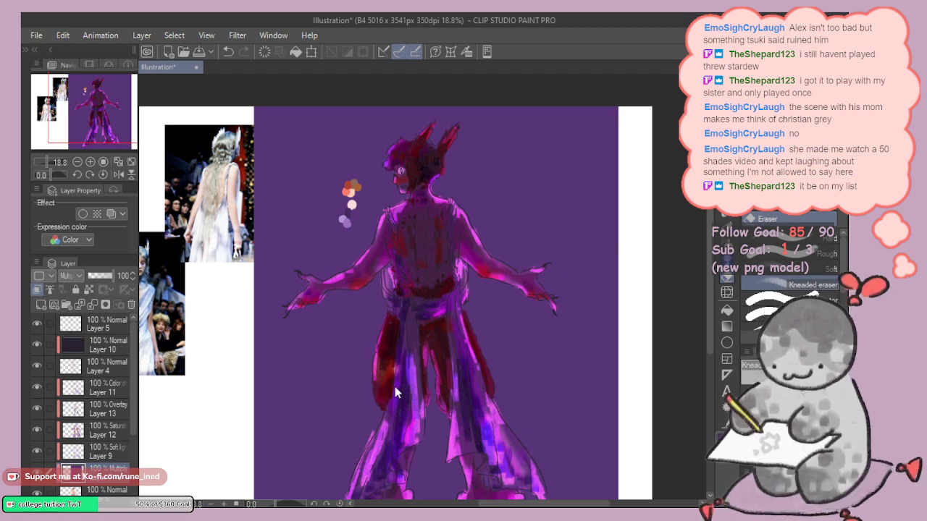
left_click(43, 428)
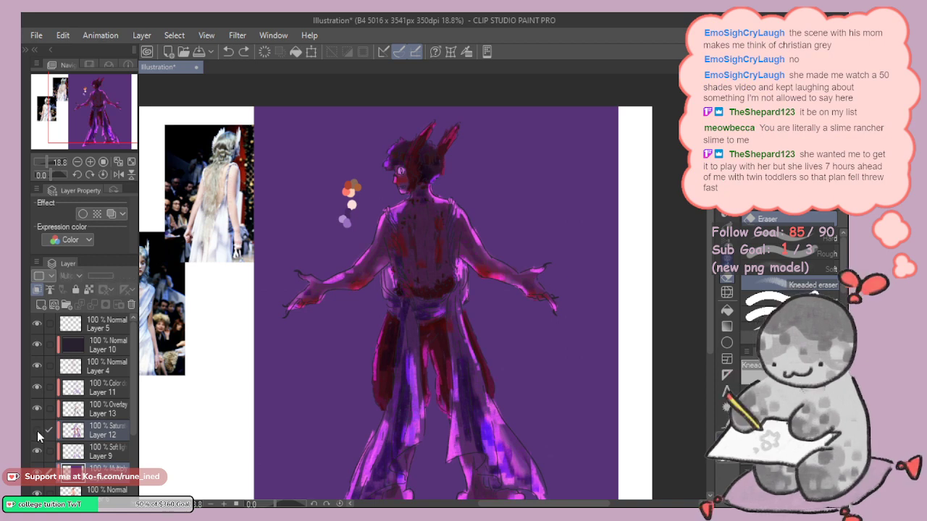
left_click(37, 430)
left_click(37, 429)
left_click(37, 429)
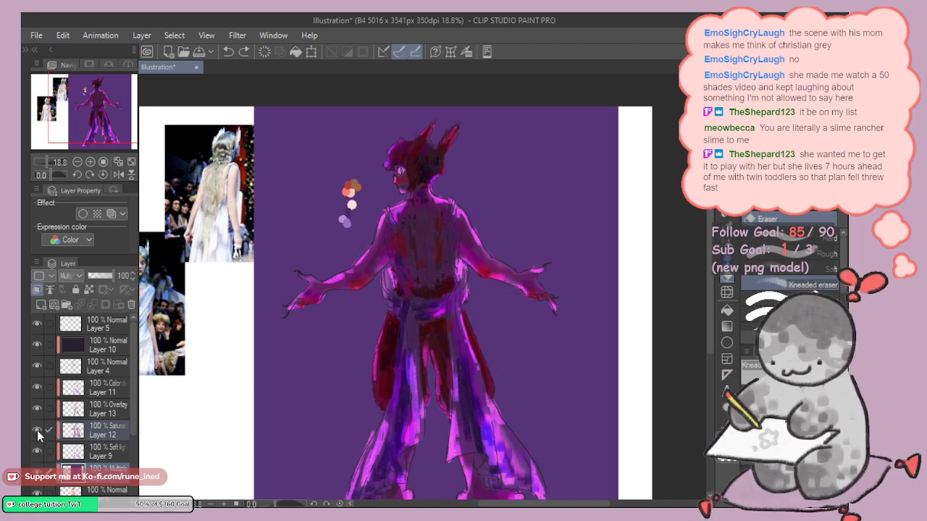
left_click(36, 409)
left_click(36, 409)
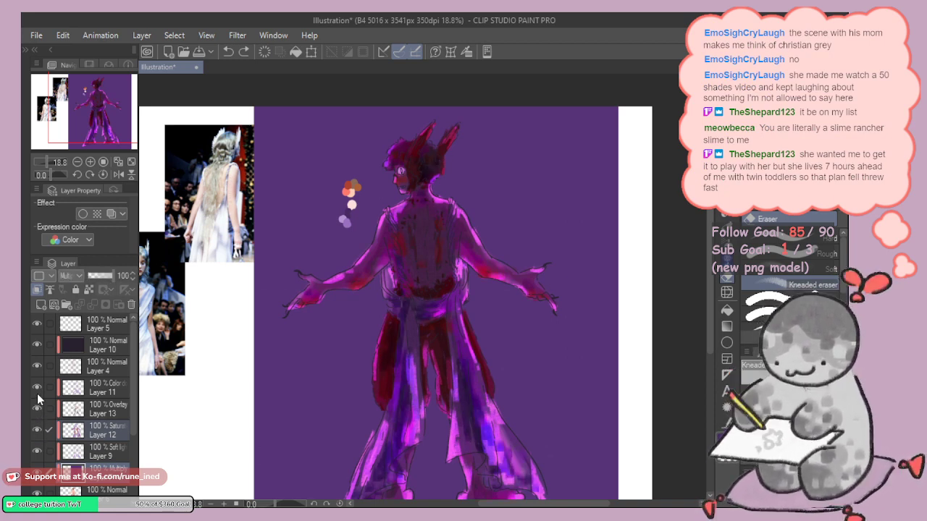
Step: Review the whole figure with Layer 13 selected, and compare it with Layer 6 and the purple background layer hidden and shown
left_click(108, 409)
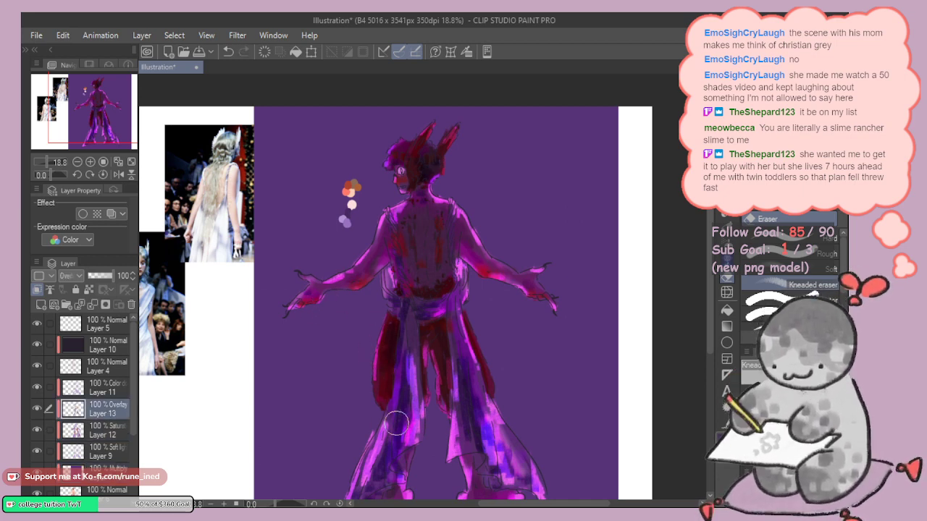
left_click_drag(422, 439, 432, 378)
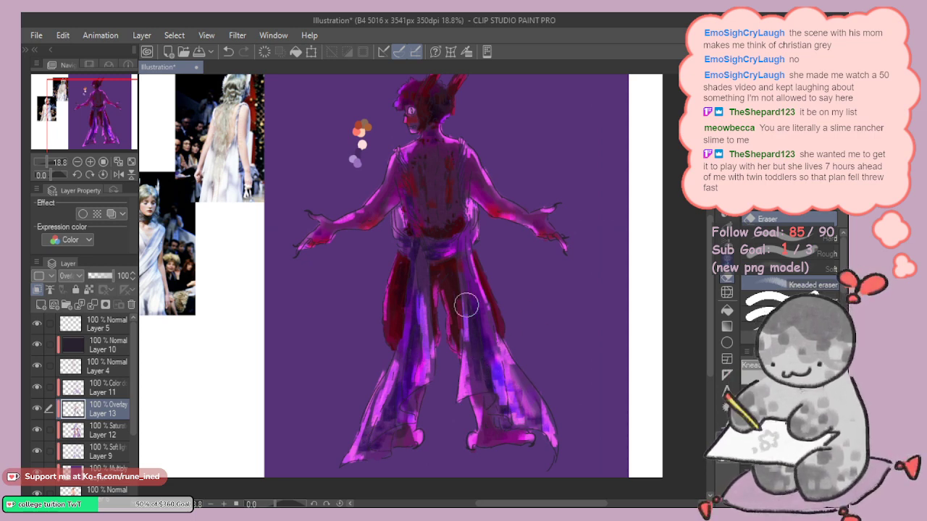
mouse_move(534, 280)
left_mouse_down()
mouse_move(577, 416)
mouse_move(587, 421)
left_mouse_up()
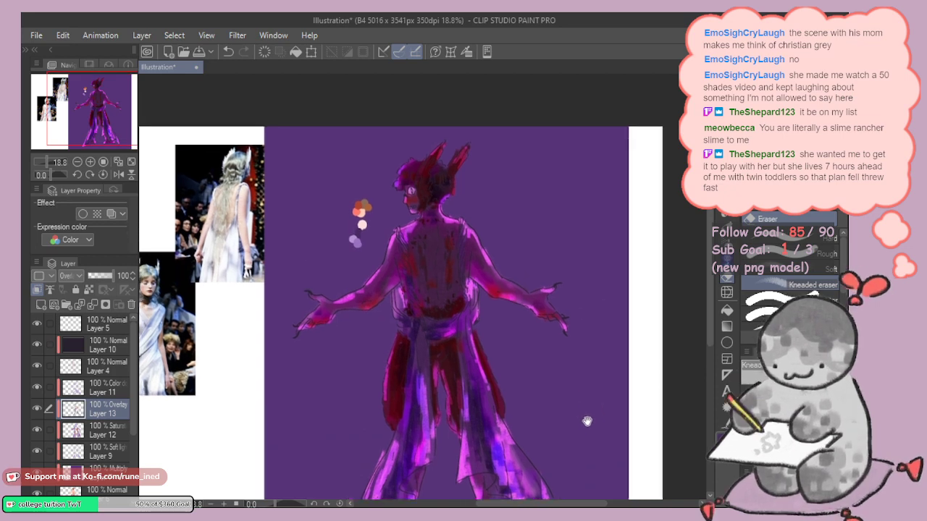
scroll(565, 420, "down", 3)
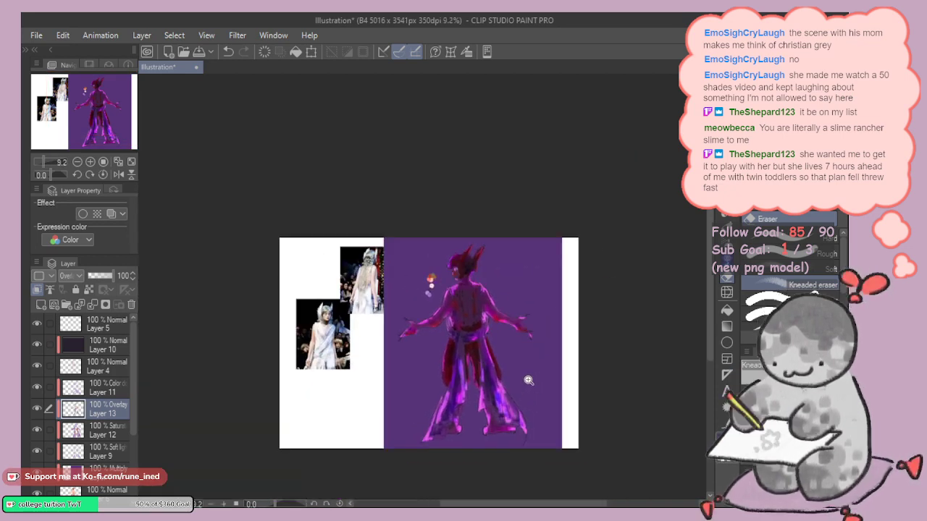
scroll(528, 380, "up", 3)
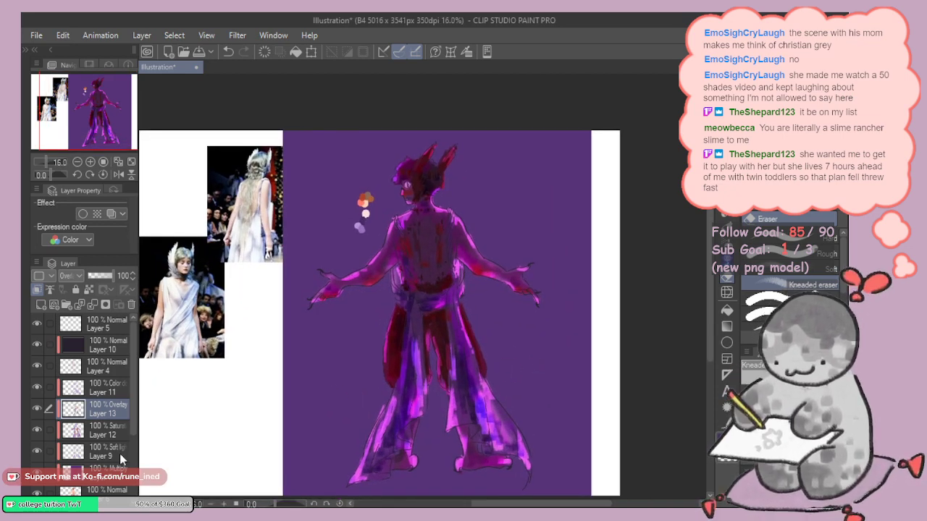
scroll(119, 453, "down", 4)
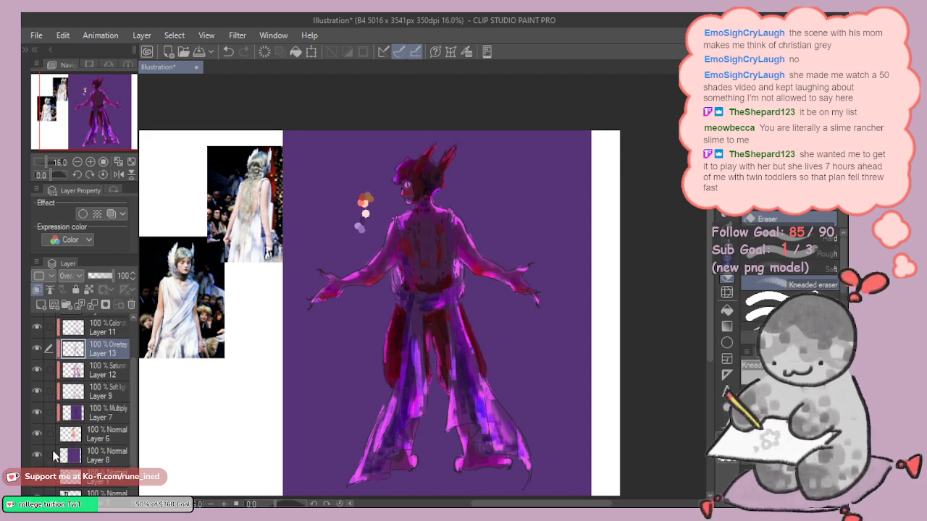
left_click(38, 434)
left_click(38, 438)
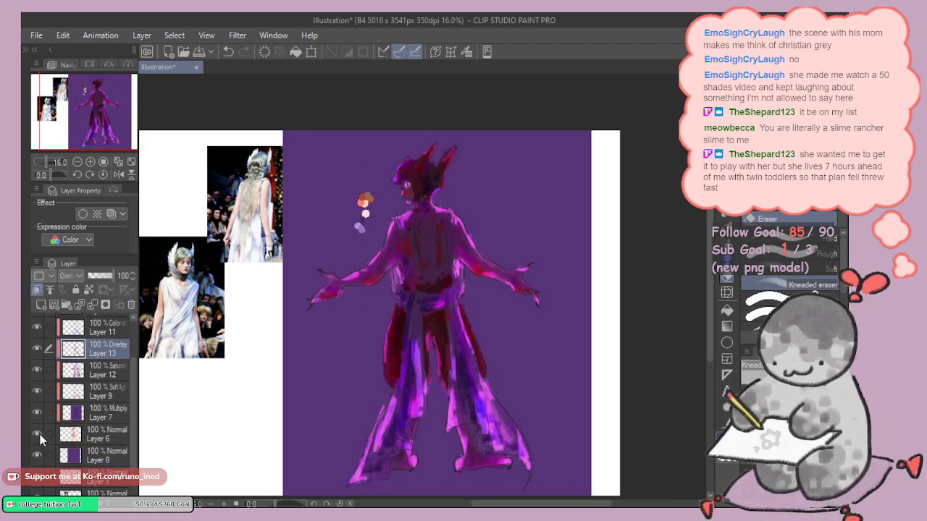
left_click(37, 453)
left_click(38, 454)
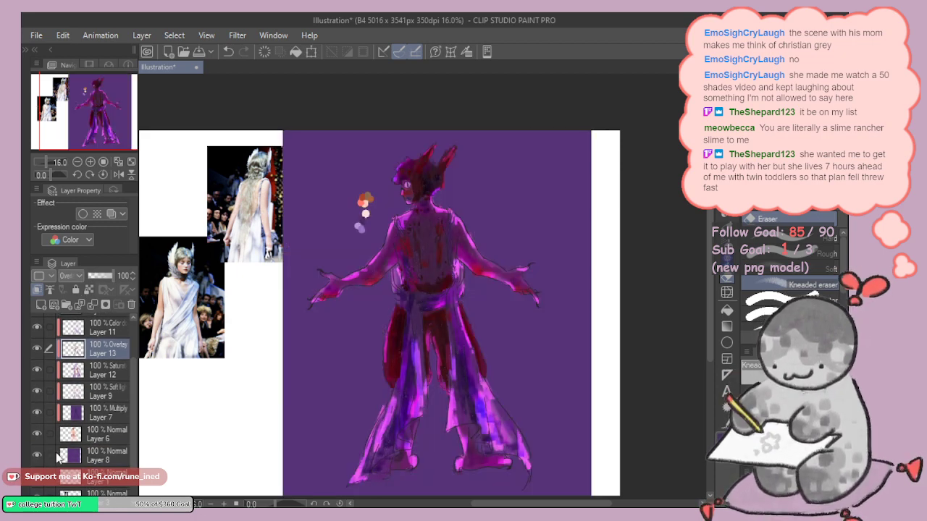
left_click(38, 454)
left_click(37, 454)
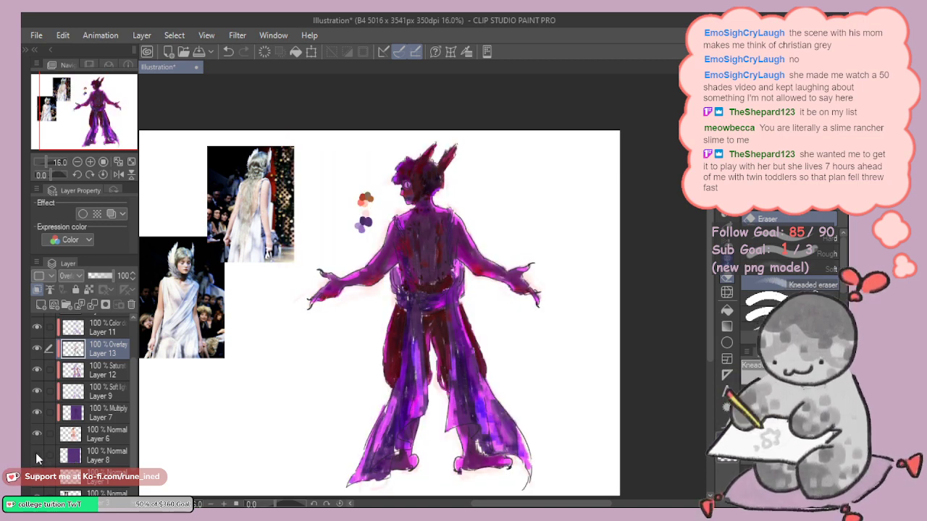
left_click(37, 454)
Step: Add a new layer above the purple background layer (Layer 8) and start changing the canvas size
left_click(74, 456)
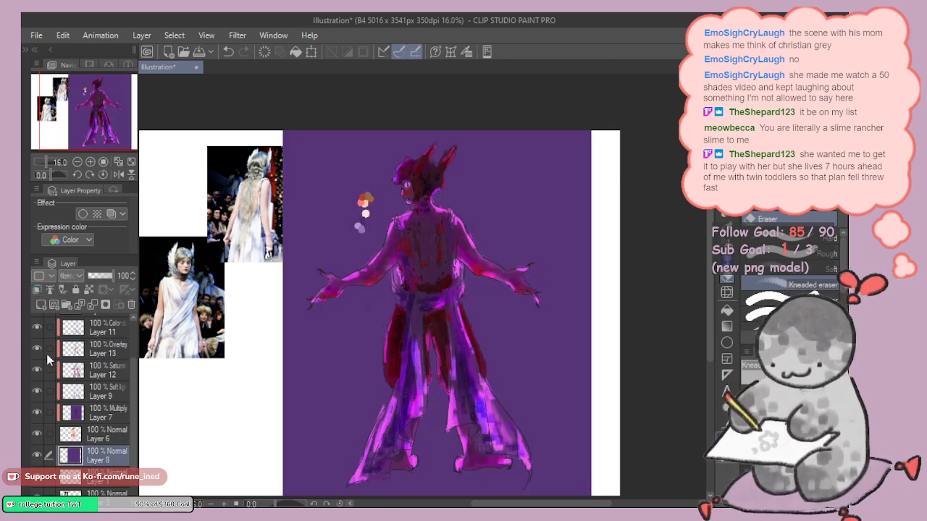
left_click(41, 304)
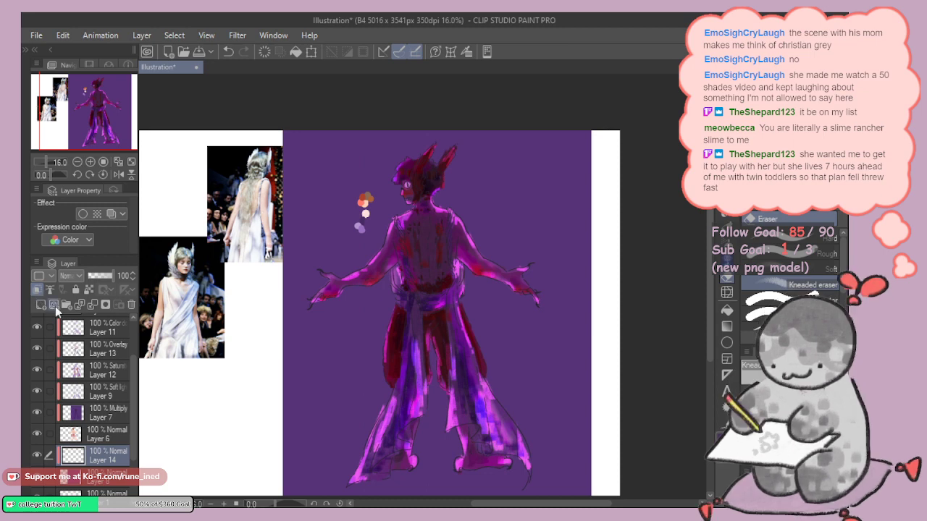
mouse_move(438, 283)
left_mouse_down()
mouse_move(446, 265)
mouse_move(437, 301)
left_mouse_up()
scroll(447, 265, "down", 2)
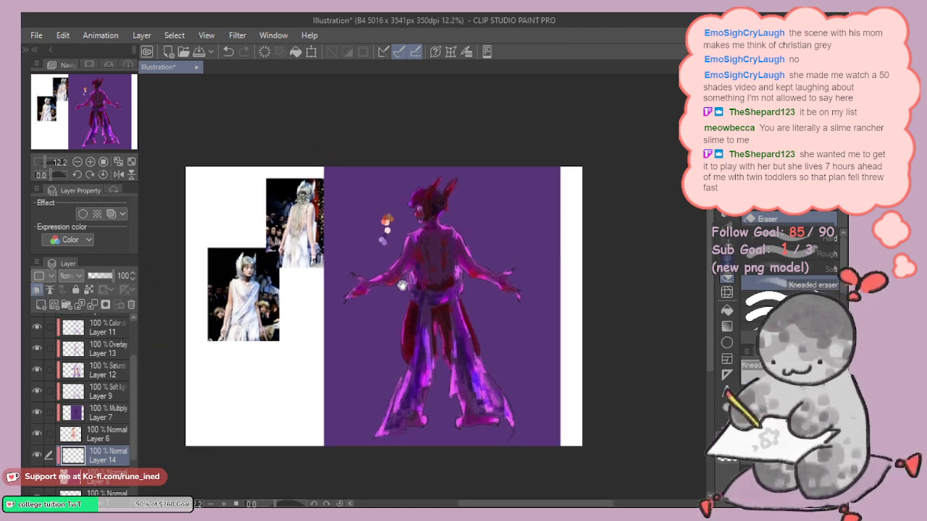
left_click_drag(402, 275, 396, 285)
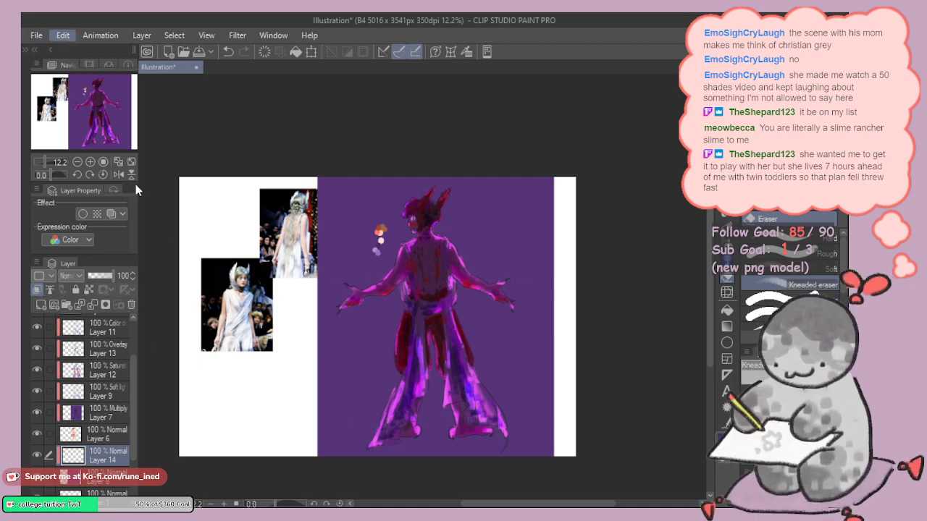
key("ctrl+t")
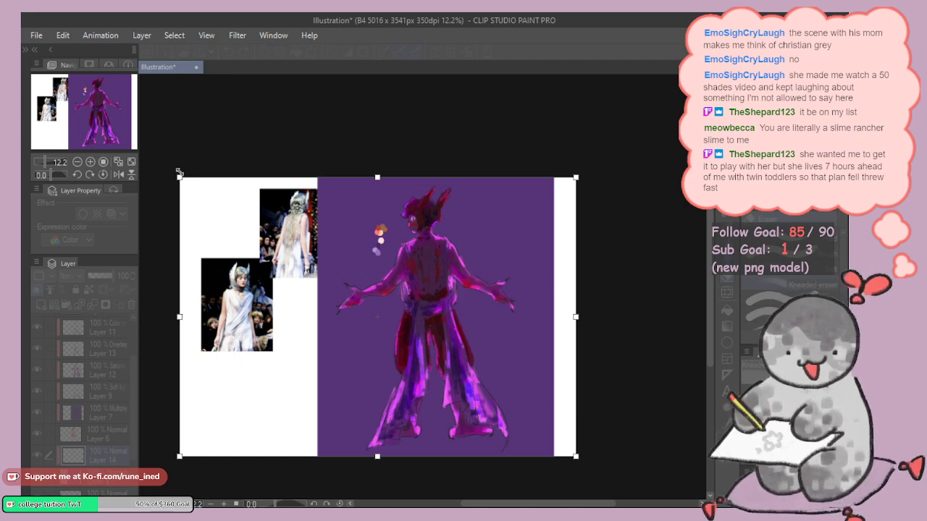
left_click_drag(179, 176, 334, 181)
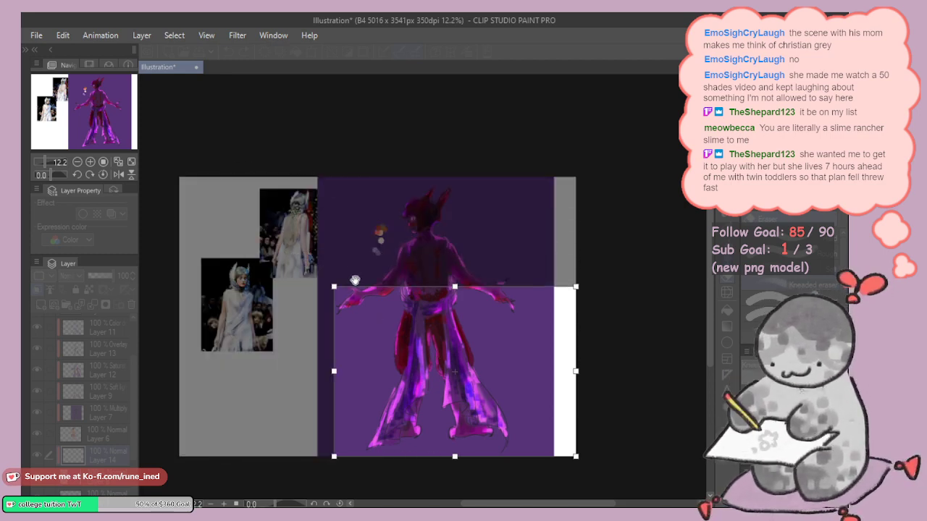
left_click_drag(333, 372, 317, 371)
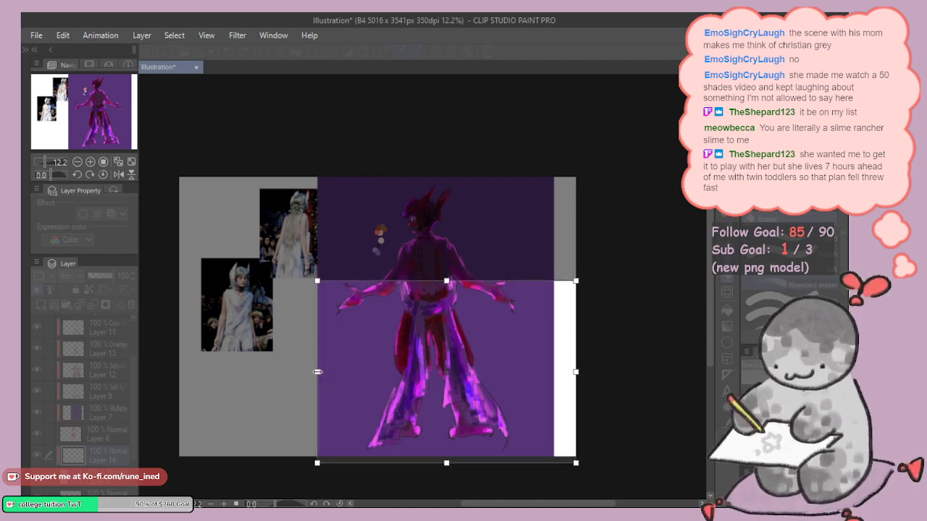
key("Return")
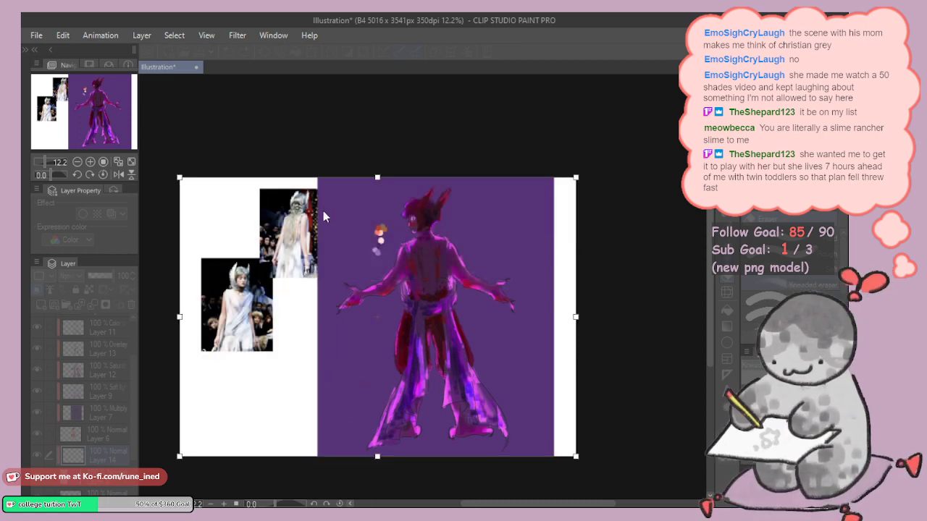
left_click_drag(181, 317, 317, 366)
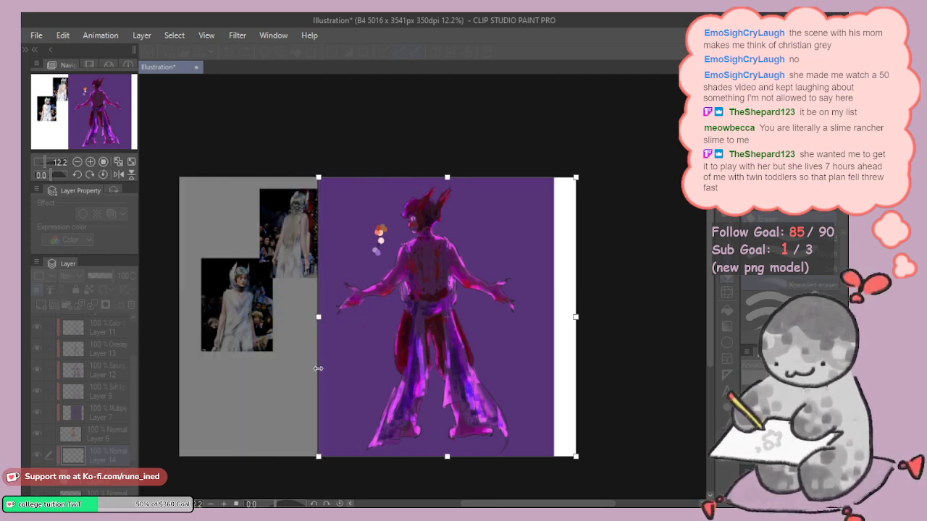
left_click_drag(577, 317, 553, 325)
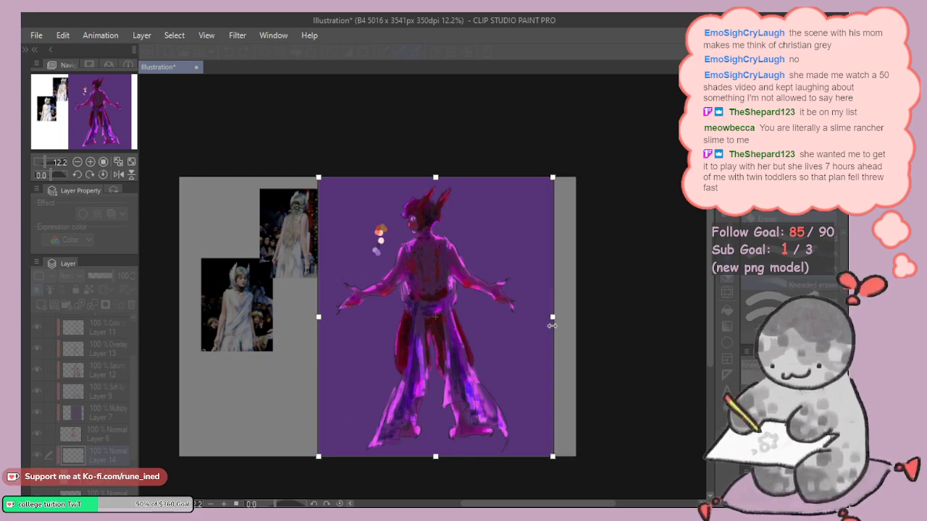
left_click(455, 190)
left_click_drag(180, 316, 319, 317)
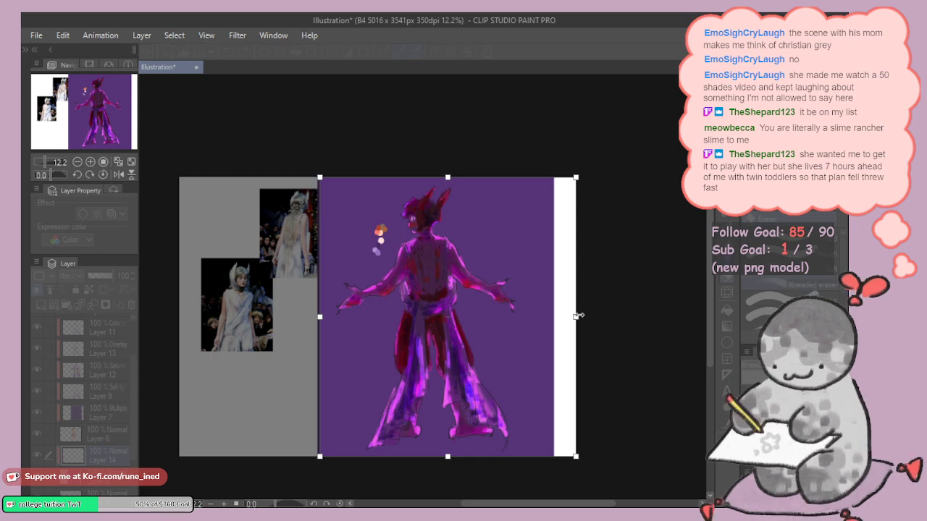
left_click_drag(577, 317, 552, 320)
key("ctrl+z")
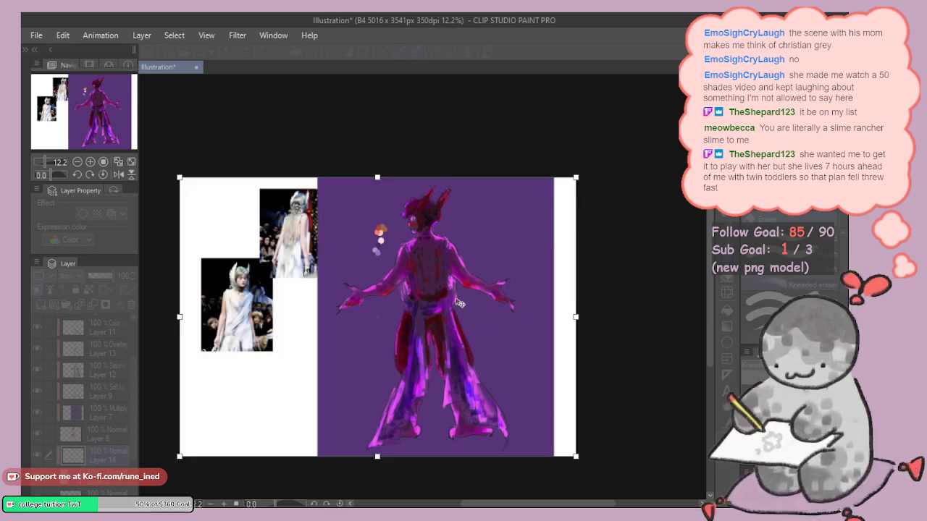
left_click_drag(173, 329, 320, 328)
left_click_drag(577, 316, 551, 317)
left_click_drag(436, 178, 454, 109)
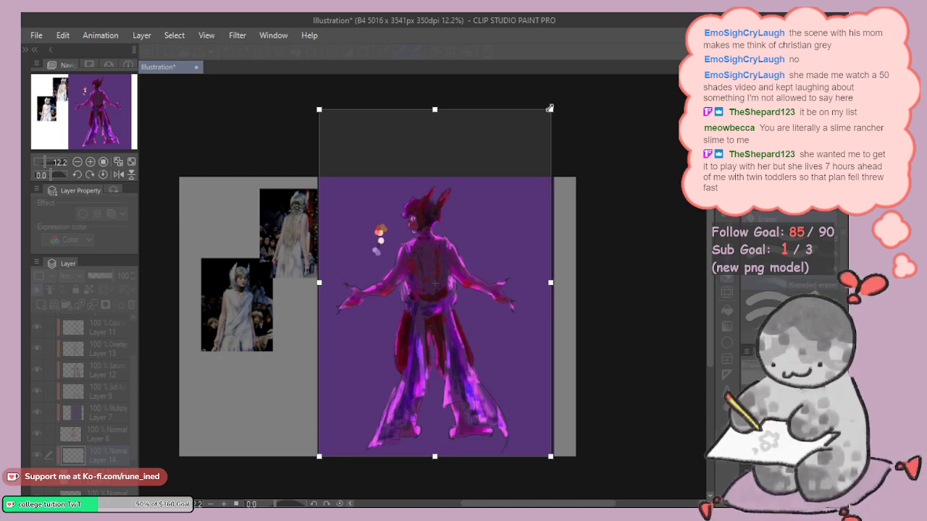
left_click_drag(555, 116, 572, 199)
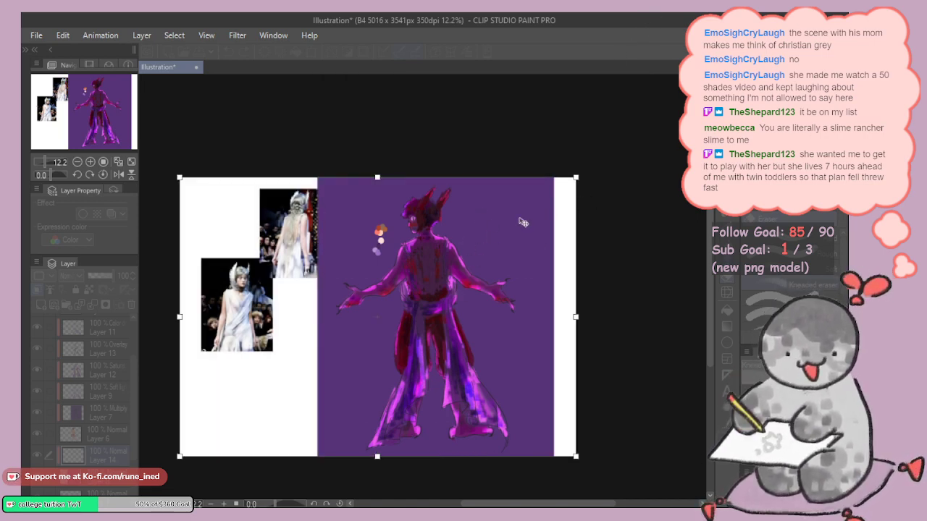
Step: Narrow the canvas frame to the purple background, then extend it well above the figure and outward past the background's right edge
left_click(78, 162)
left_click(77, 162)
left_click(77, 162)
left_click(78, 162)
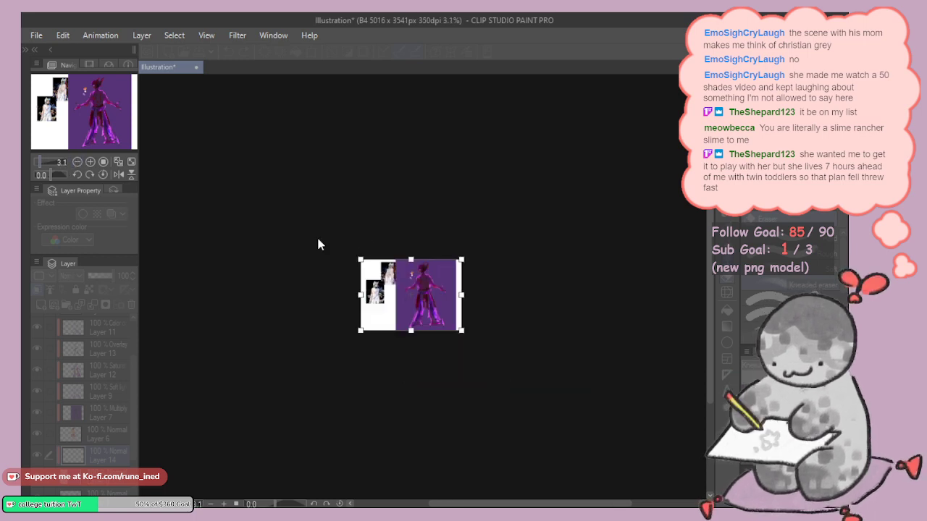
left_click_drag(359, 294, 398, 294)
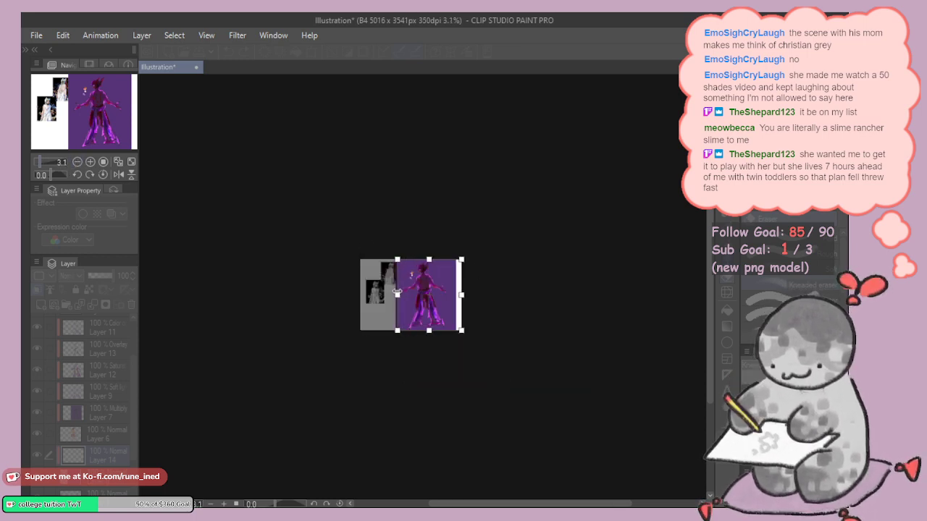
left_click_drag(460, 295, 455, 294)
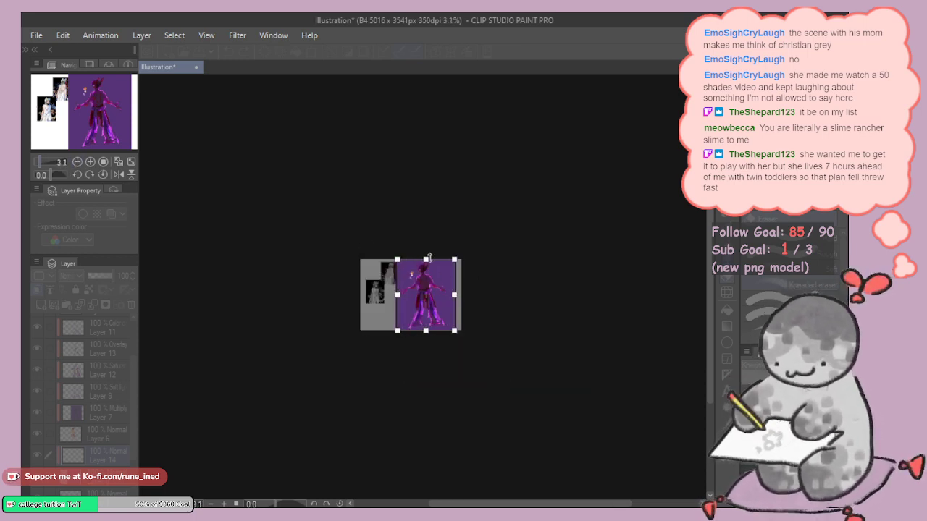
left_click_drag(426, 259, 426, 174)
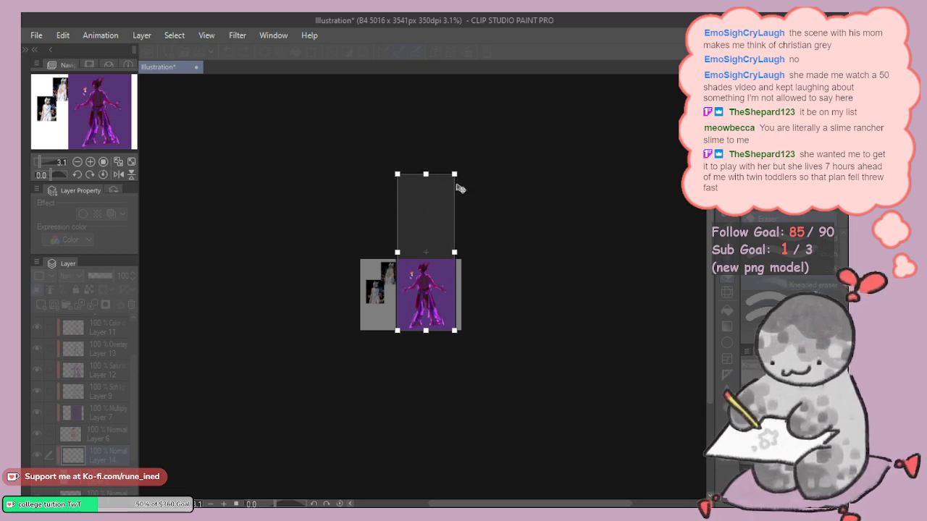
left_click_drag(455, 249, 492, 248)
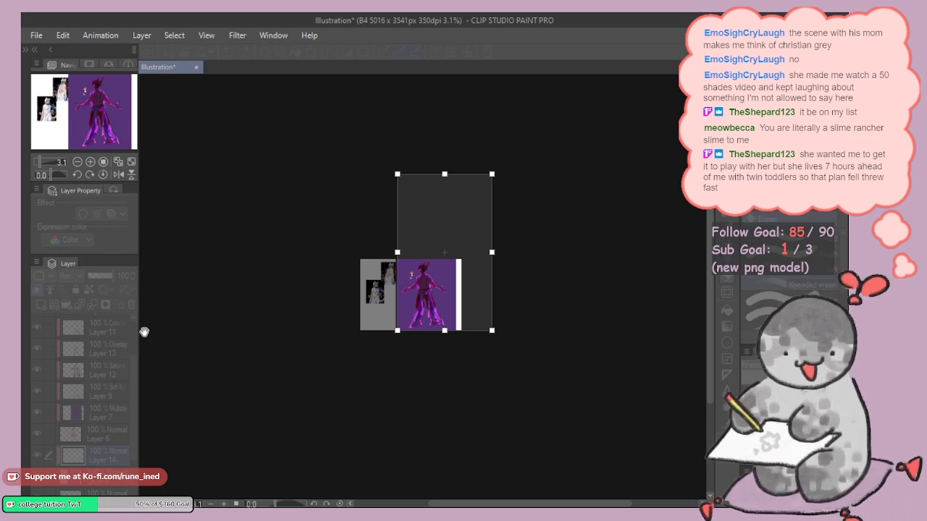
Step: Set the new canvas size to 4000 by 3000 px
key("alt+Tab")
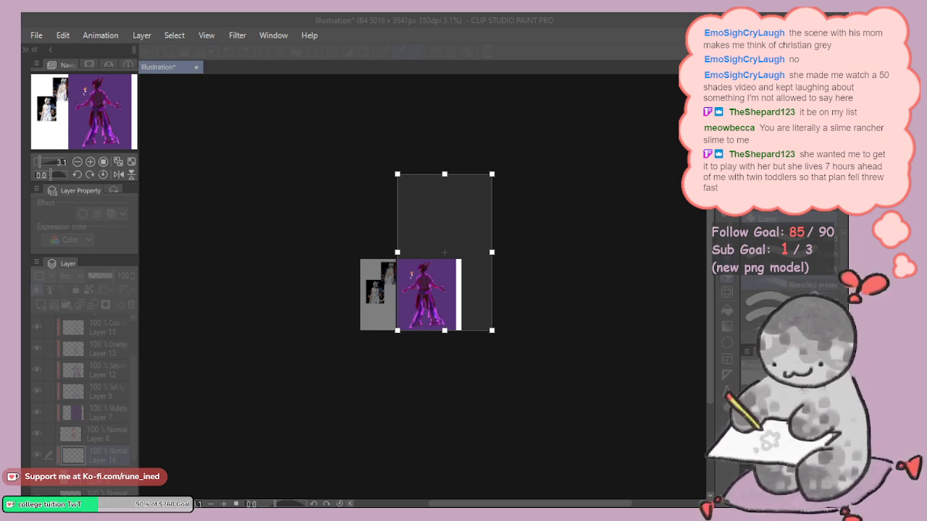
key("alt+Tab")
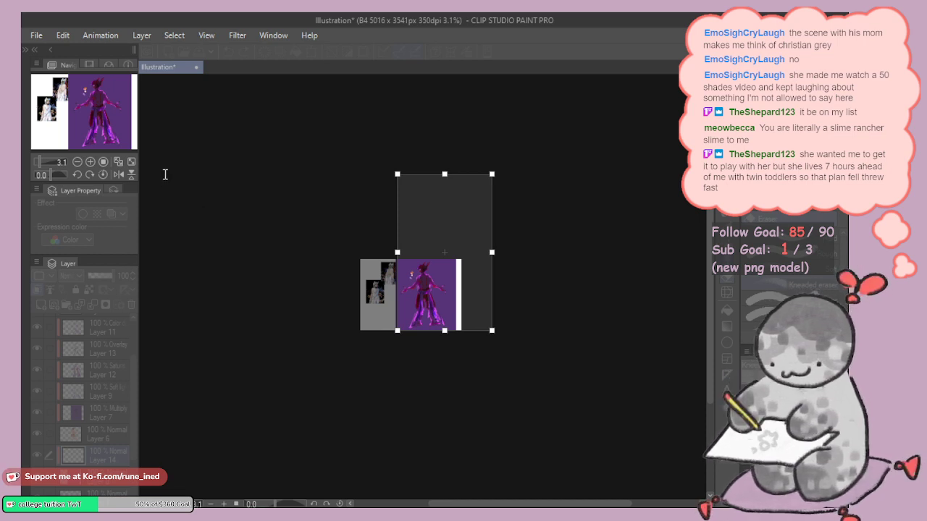
type("4000")
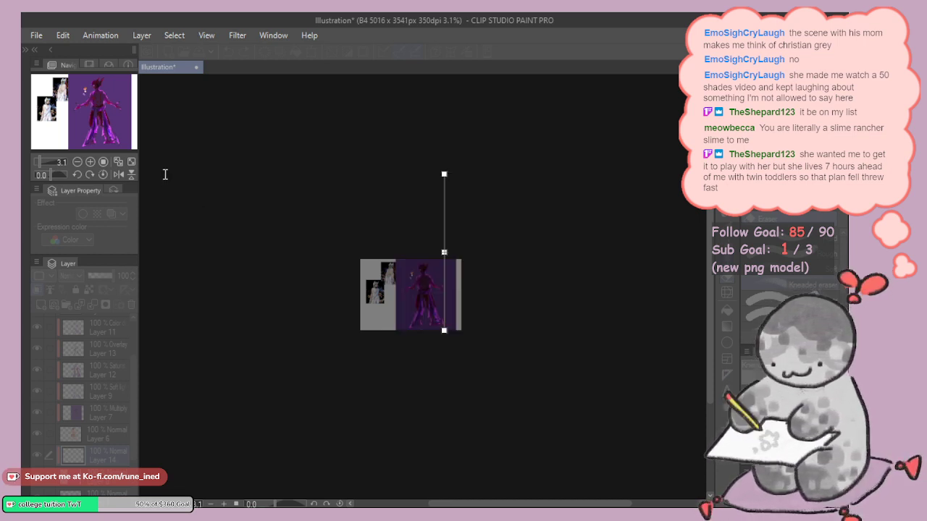
type("3000")
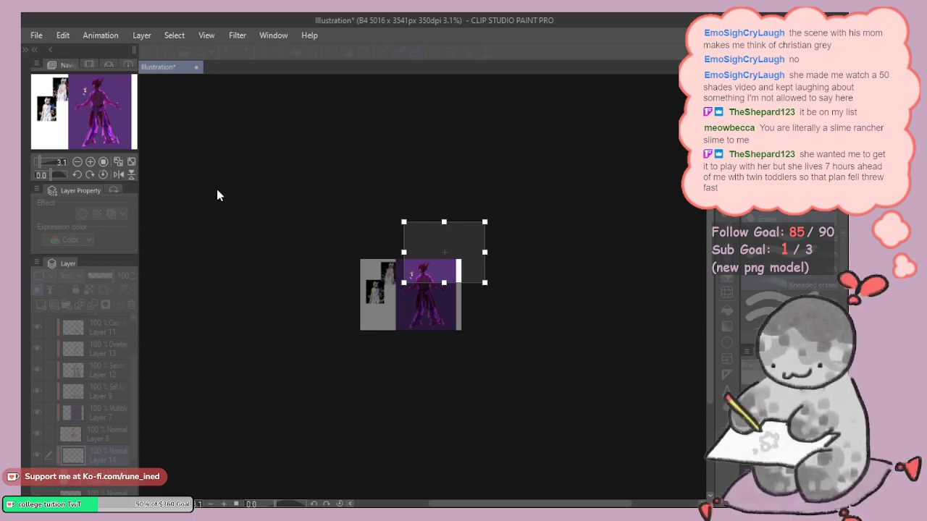
Step: Resize the canvas to 6000 by 8000 px, with the frame placed so the figure stands in its lower half
type("6000")
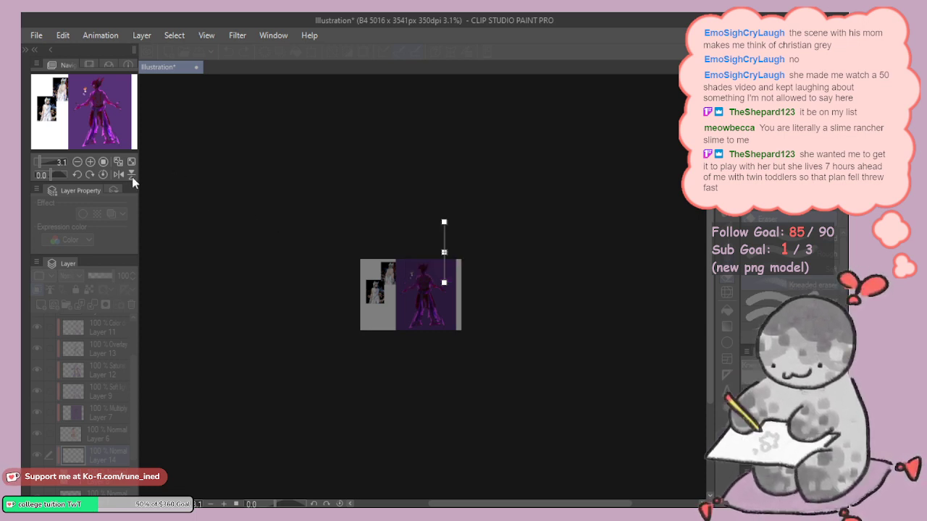
type("8000")
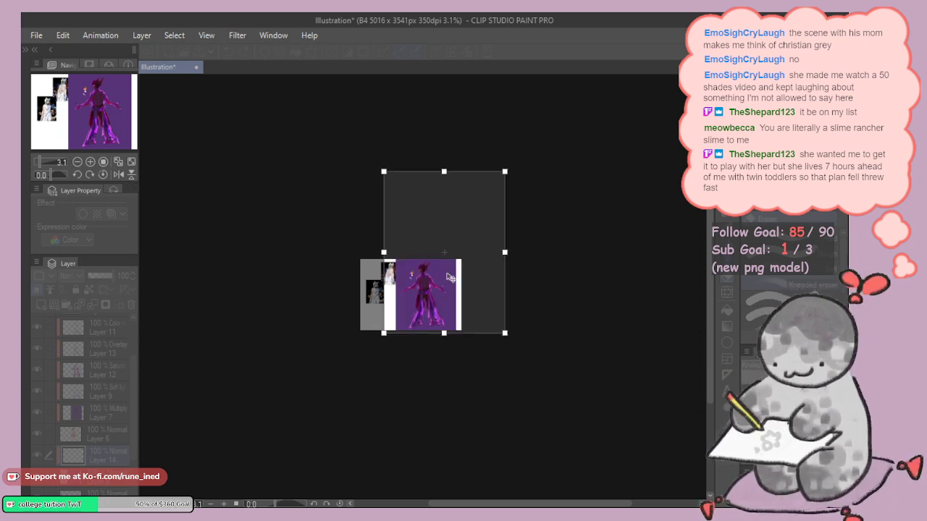
left_click_drag(468, 286, 449, 298)
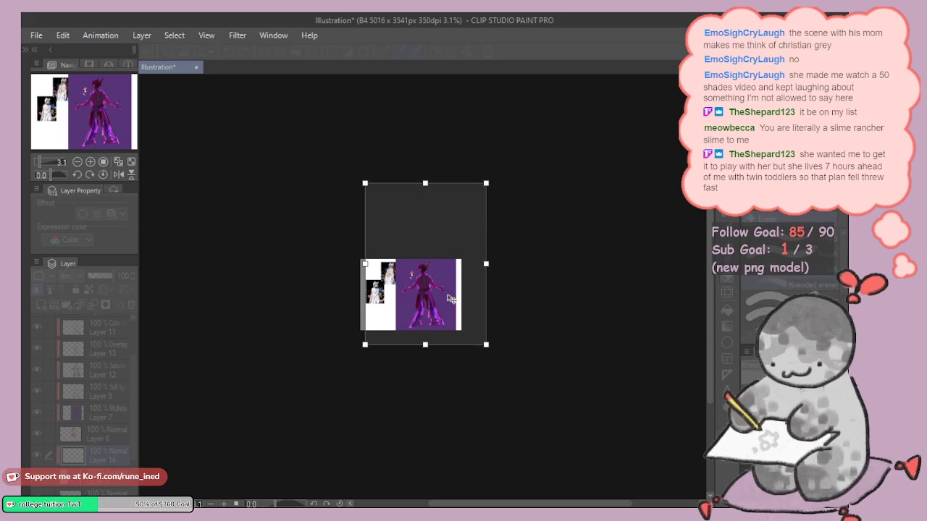
key("Return")
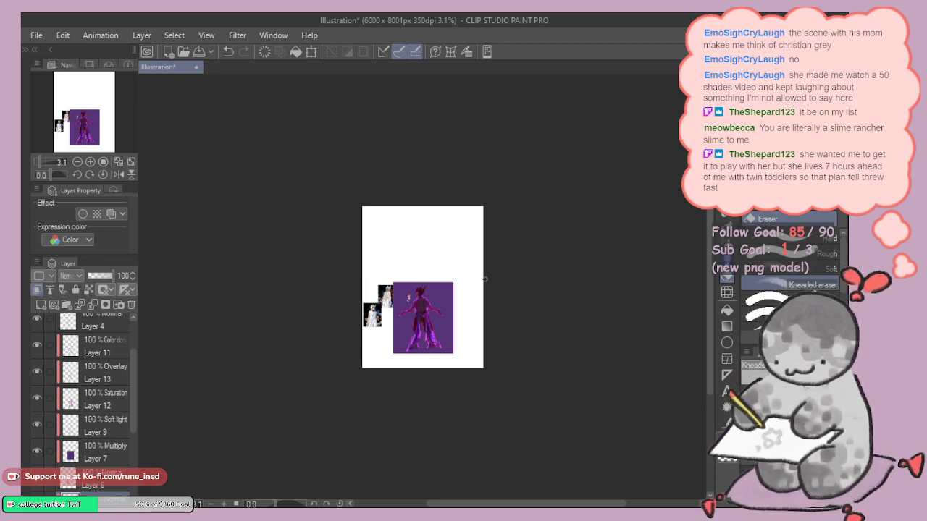
Step: Apply the background's purple to the Paper layer and delete the purple background layer (Layer 8)
scroll(548, 307, "up", 5)
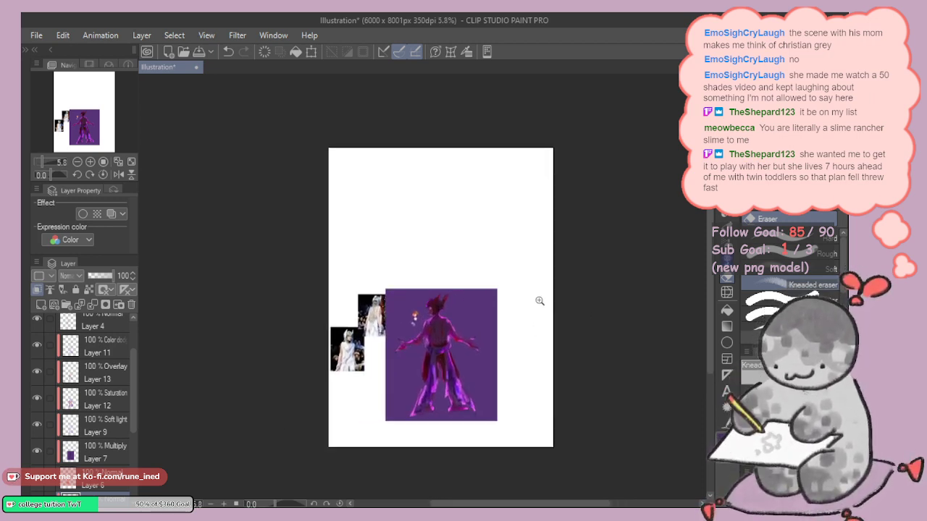
left_click(114, 458)
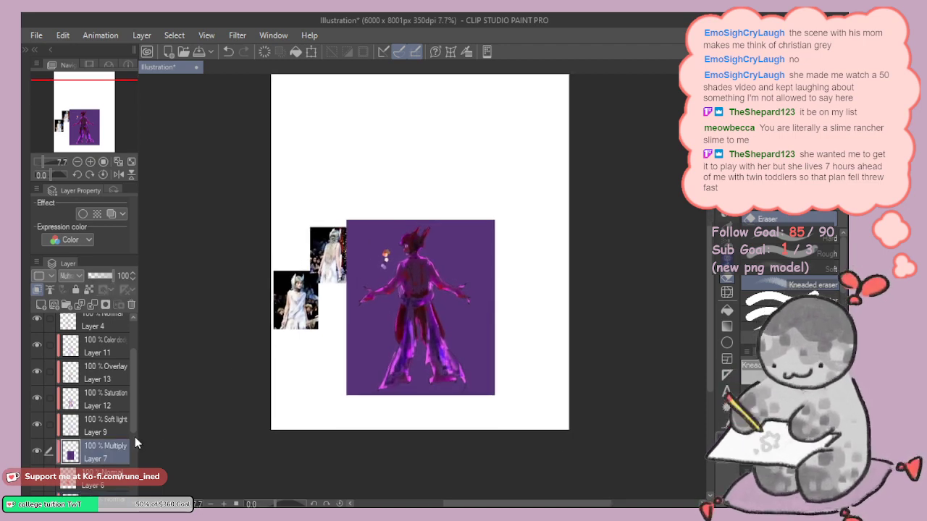
scroll(134, 443, "down", 1)
scroll(134, 443, "down", 5)
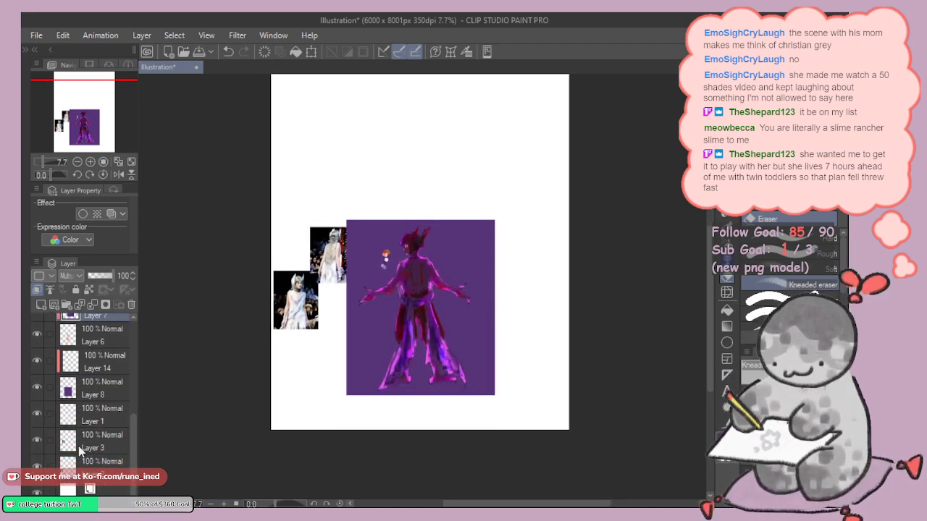
left_click(37, 389)
left_click(38, 388)
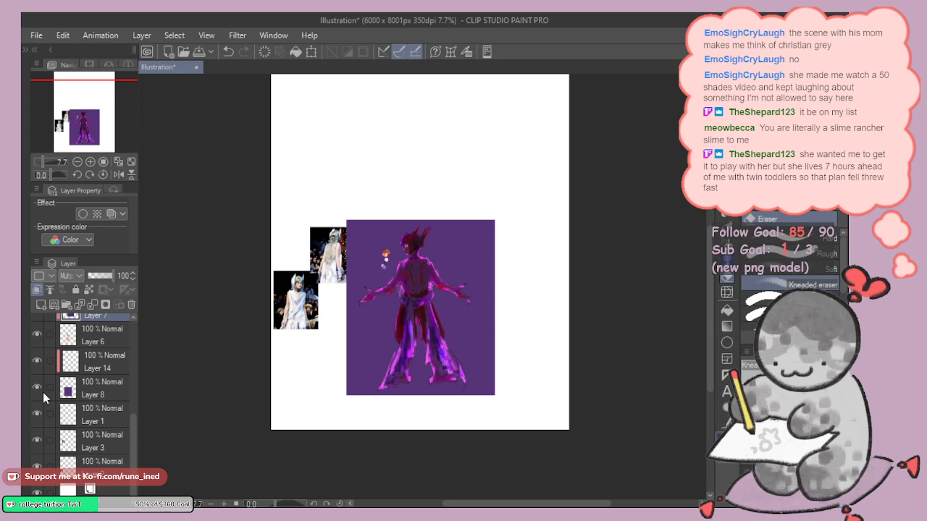
left_click(103, 391)
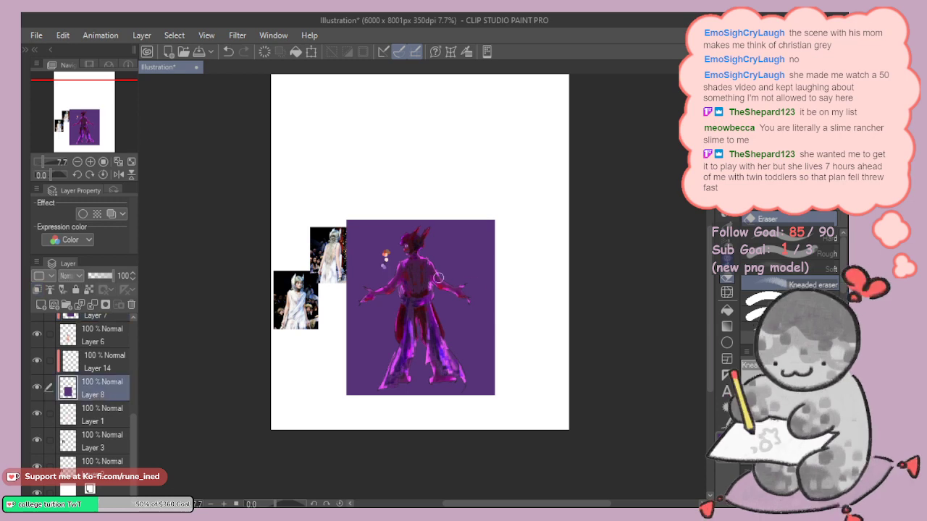
left_click(108, 488)
left_click(120, 207)
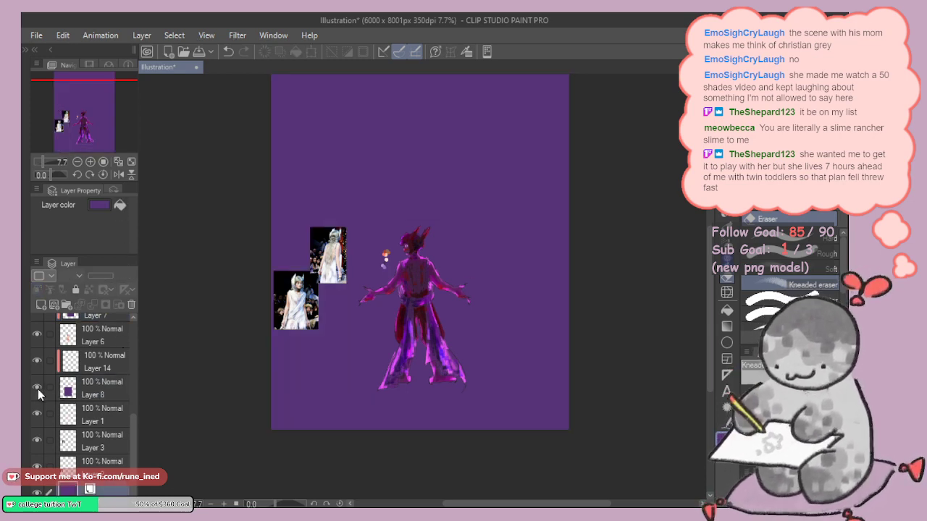
left_click(93, 391)
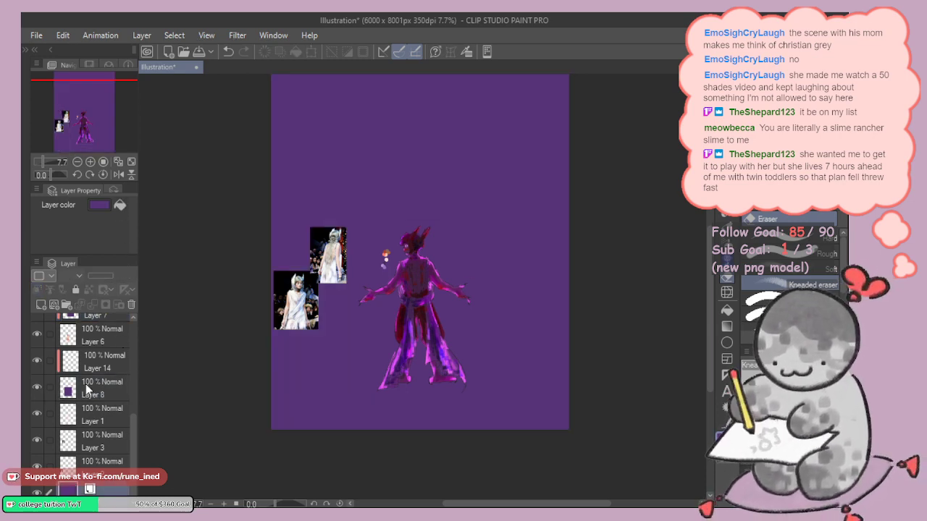
left_click(132, 306)
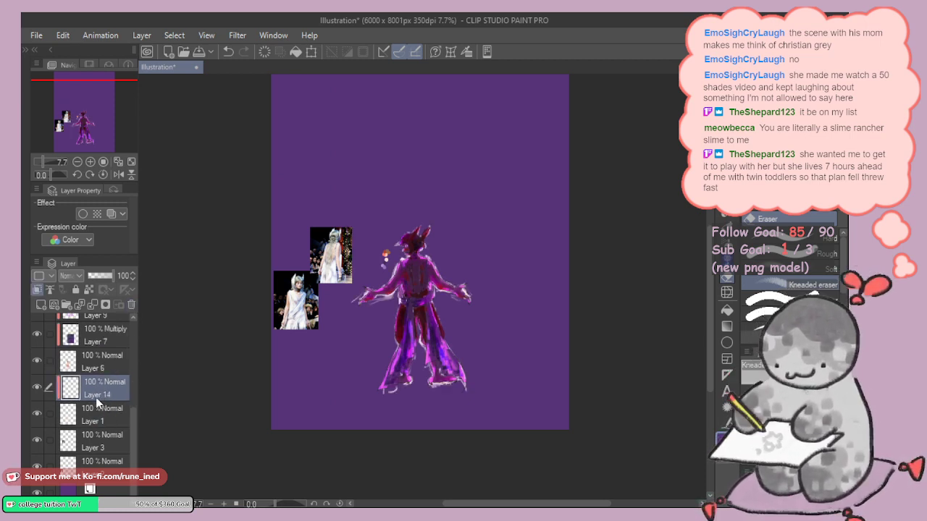
Step: Hide Layer 1 and remove the clipping from Layer 14, keeping Layers 6 and 14 shown
left_click(37, 388)
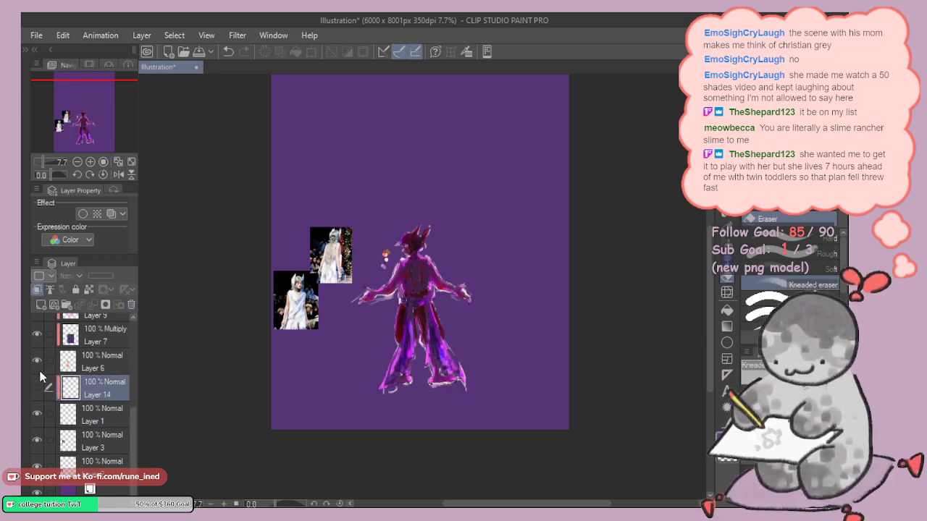
left_click(35, 361)
left_click(36, 361)
left_click(40, 414)
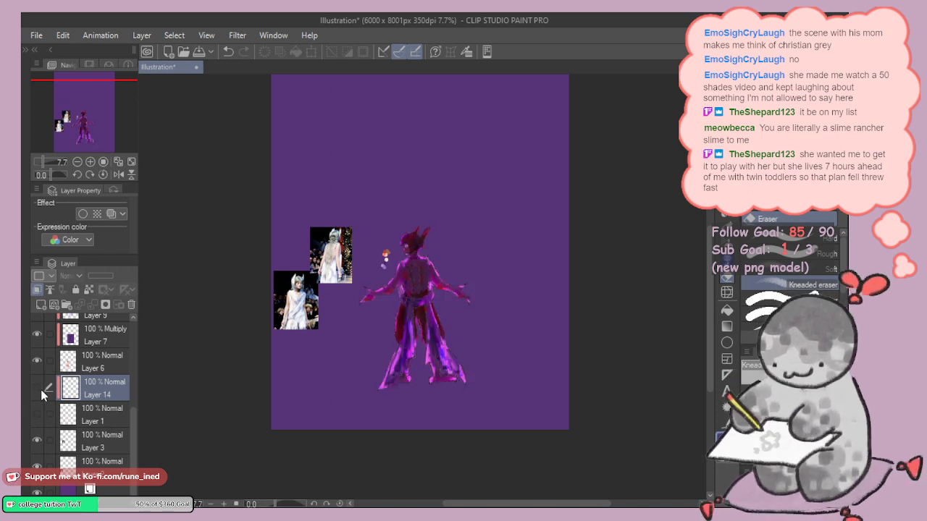
left_click(37, 388)
left_click_drag(431, 265, 420, 354)
scroll(416, 314, "up", 2)
scroll(426, 327, "down", 2)
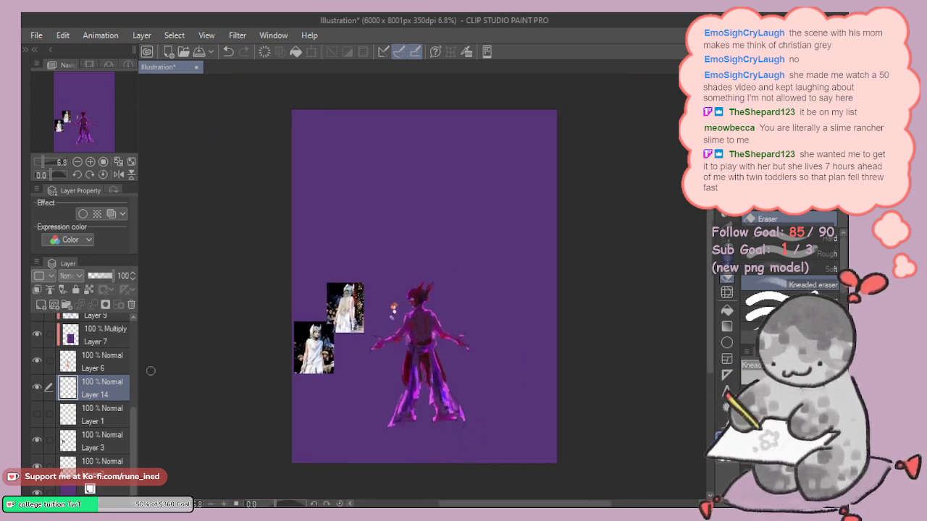
Step: Hide Layer 5 and create a layer folder directly above Layer 10
left_click_drag(133, 448, 136, 328)
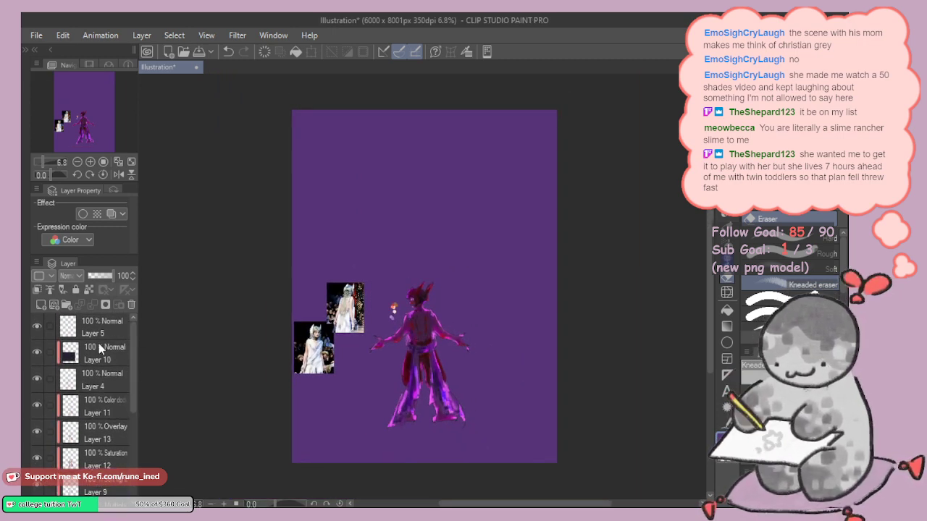
left_click(37, 325)
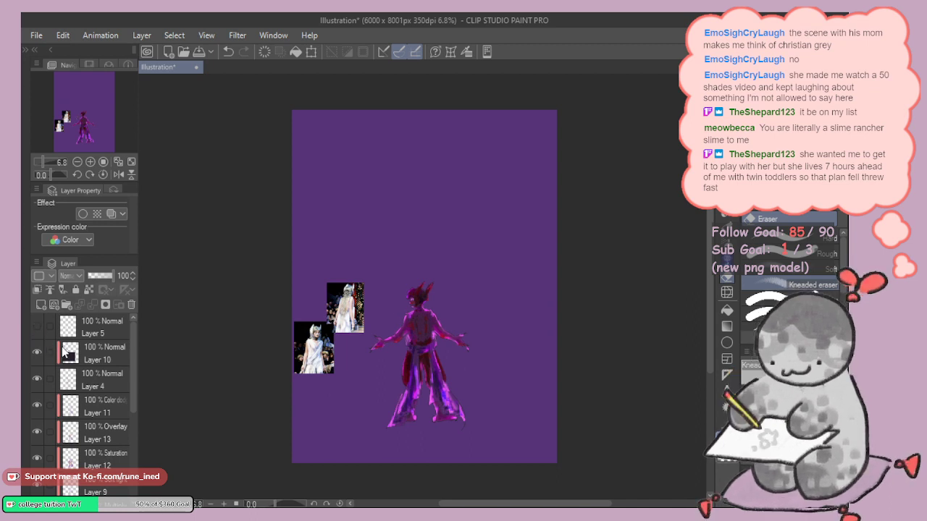
left_click(66, 304)
left_click(80, 383)
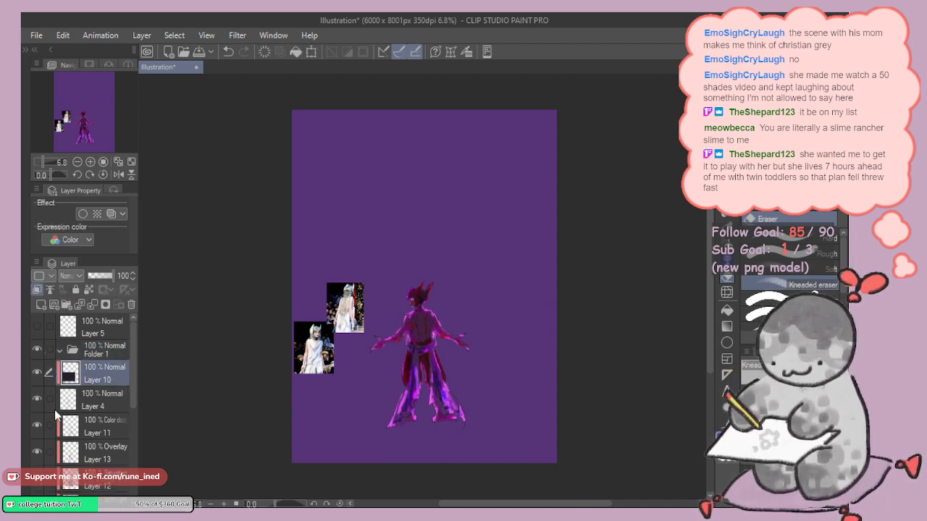
Step: Select the figure's layers from Layer 10 down through Layer 14 and move them into the new folder
left_click_drag(49, 398, 48, 453)
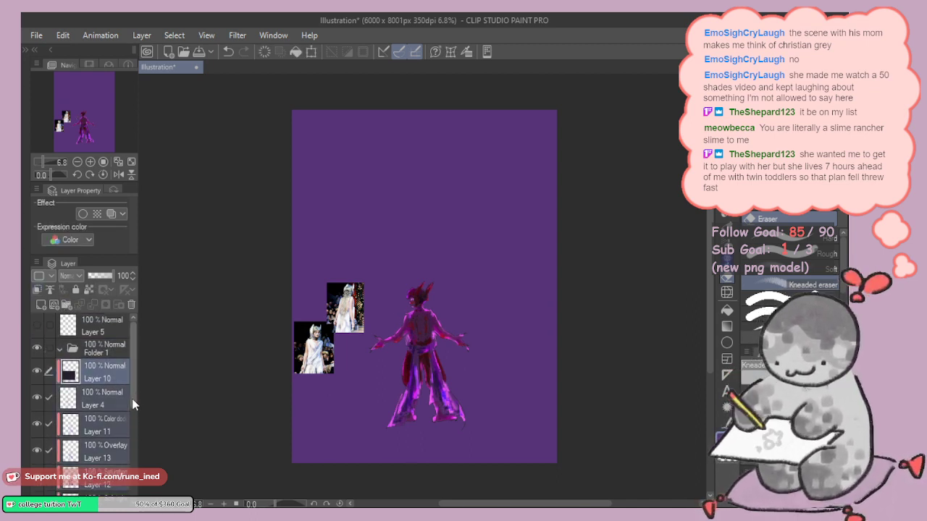
left_click_drag(133, 398, 130, 439)
left_click(50, 411)
left_click_drag(54, 443, 50, 467)
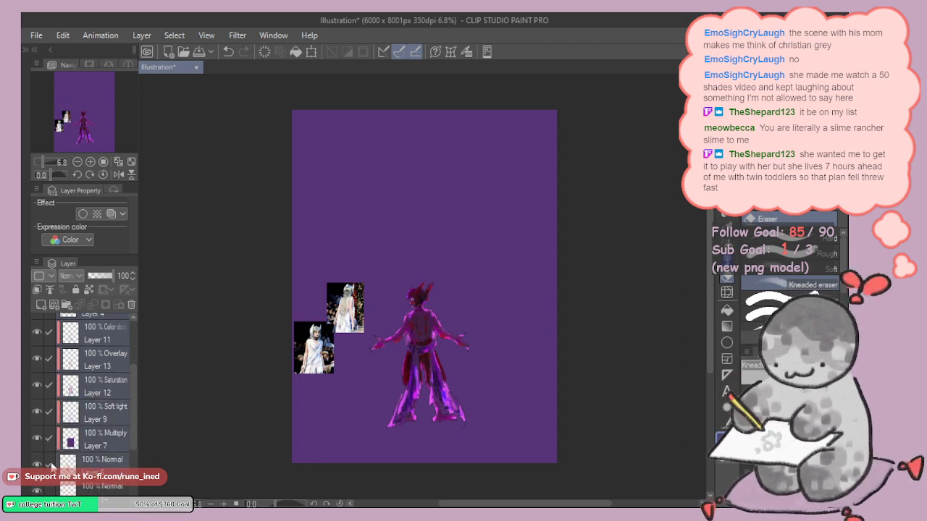
scroll(135, 438, "down", 4)
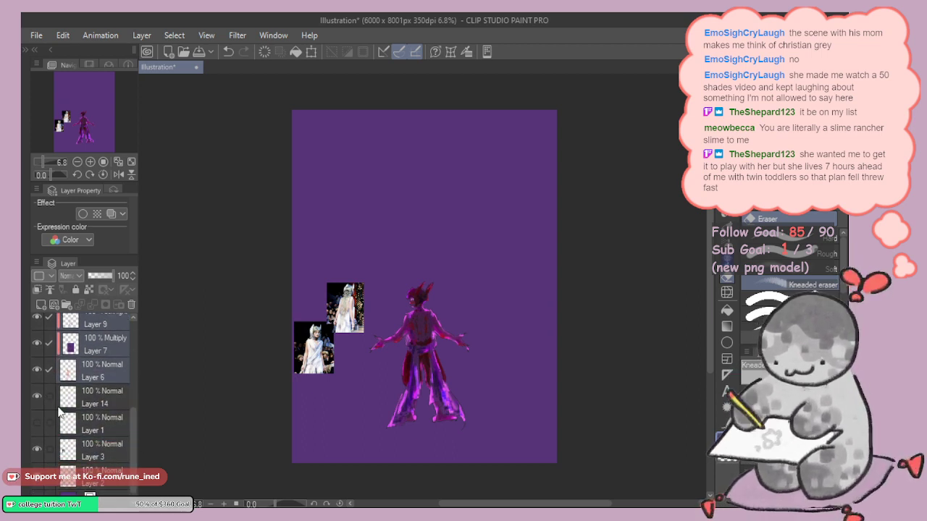
left_click_drag(134, 431, 134, 342)
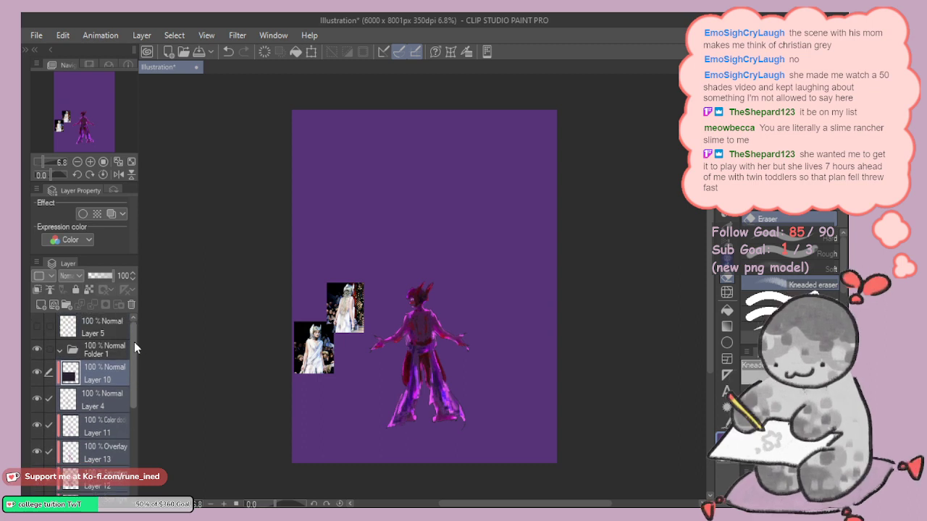
left_click_drag(109, 377, 120, 355)
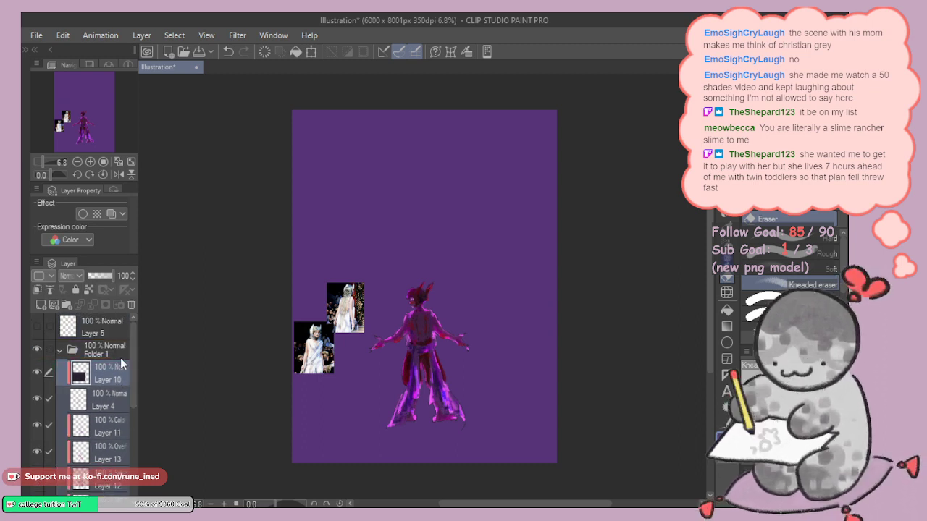
Step: Collapse the figure's folder and check Layer 3 by hiding and showing it
left_click(60, 349)
left_click(36, 399)
left_click(36, 400)
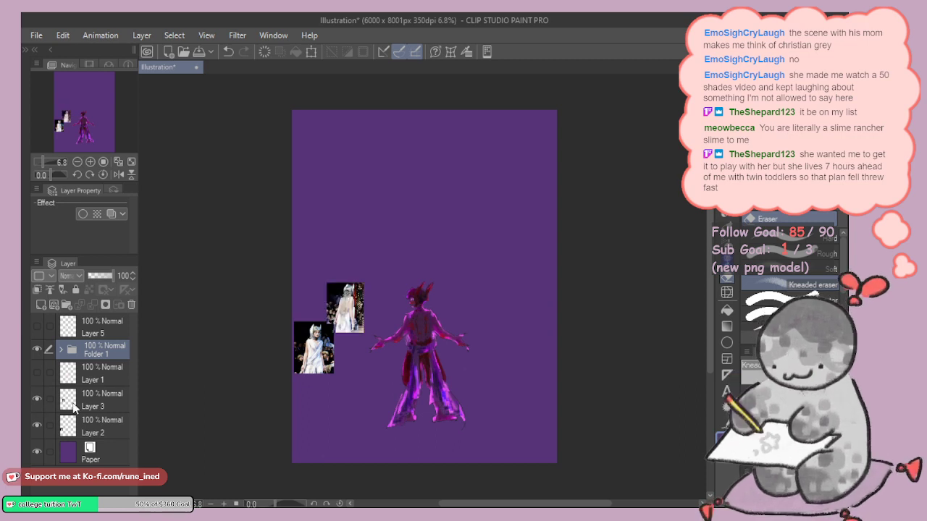
Step: Create a folder below Layer 1, move the reference photo Layers 2 and 3 into it, then hide and collapse it
left_click(76, 409)
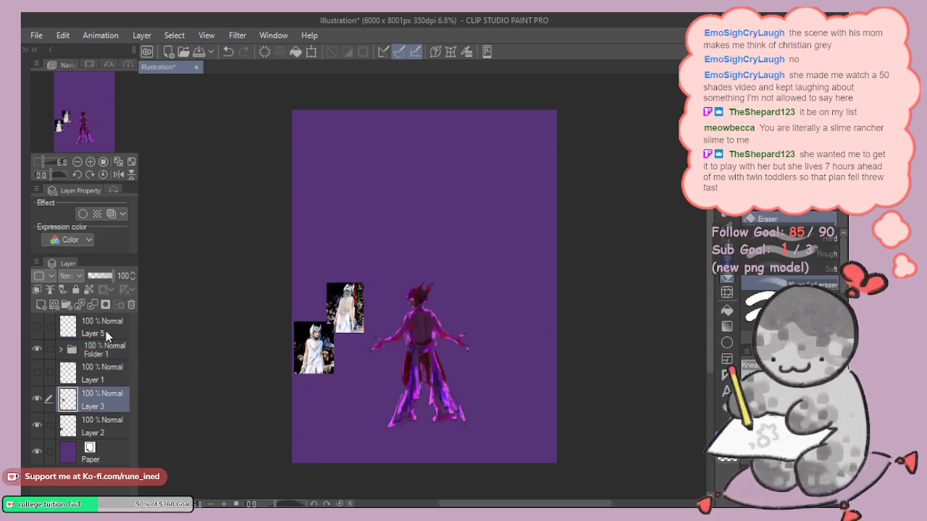
left_click(66, 304)
left_click_drag(97, 419, 94, 400)
left_click_drag(90, 443, 94, 411)
left_click(37, 396)
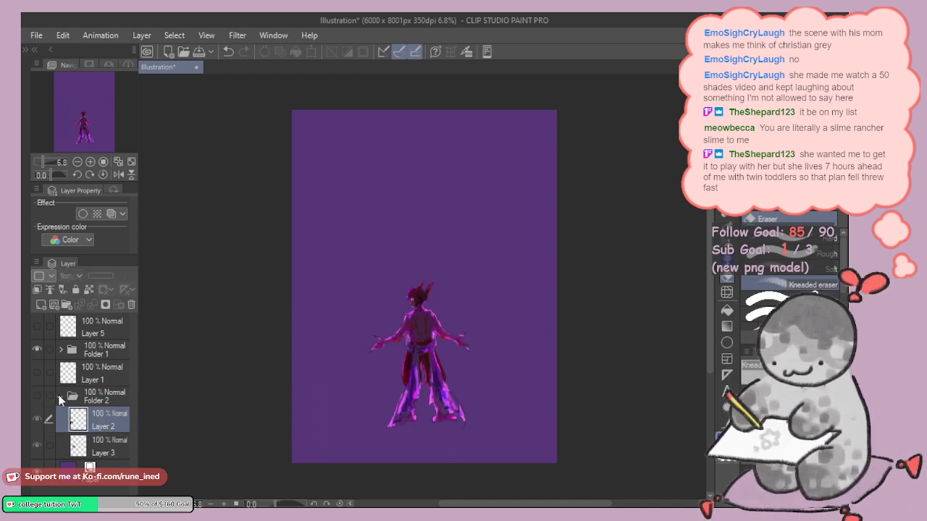
left_click(61, 397)
Step: Check the contents of Layer 1 and Layer 5 by toggling each one's visibility on and off
left_click(37, 373)
left_click(37, 374)
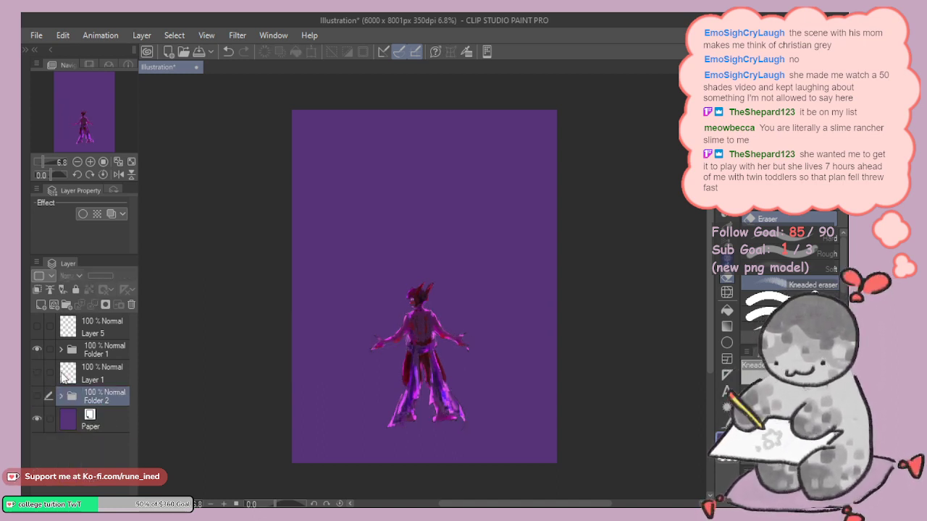
left_click(37, 330)
left_click(37, 330)
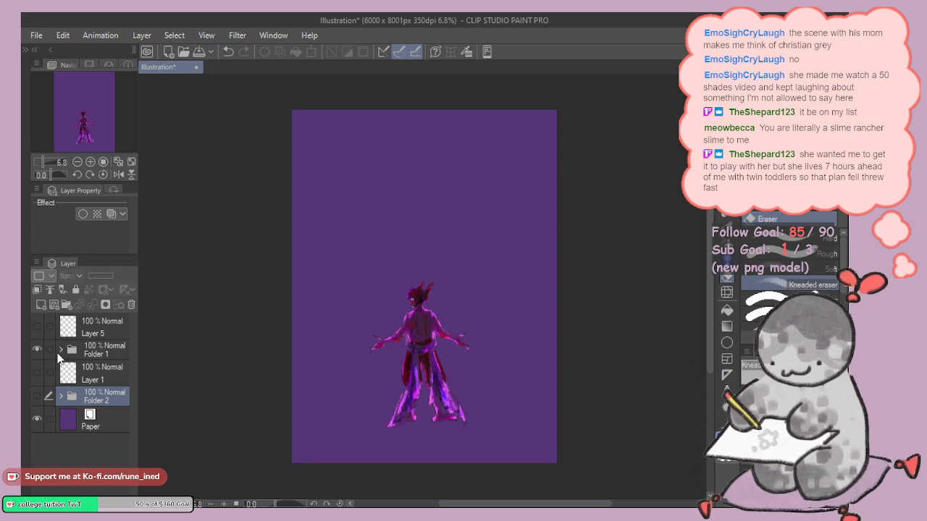
Step: Hide Layer 14 and move it out of Folder 1 to directly above the Paper layer, leaving Folder 1 collapsed
left_click(61, 350)
left_click_drag(133, 368, 134, 461)
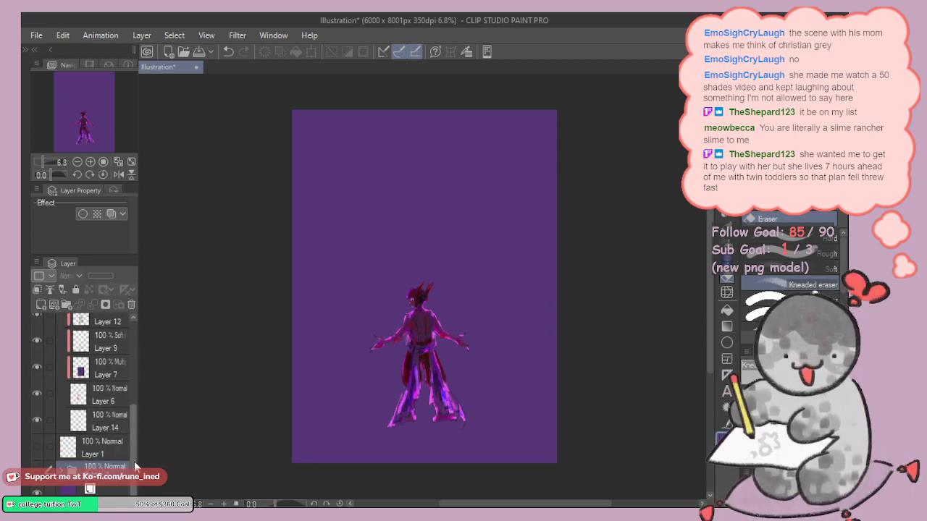
left_click(61, 416)
left_click(38, 420)
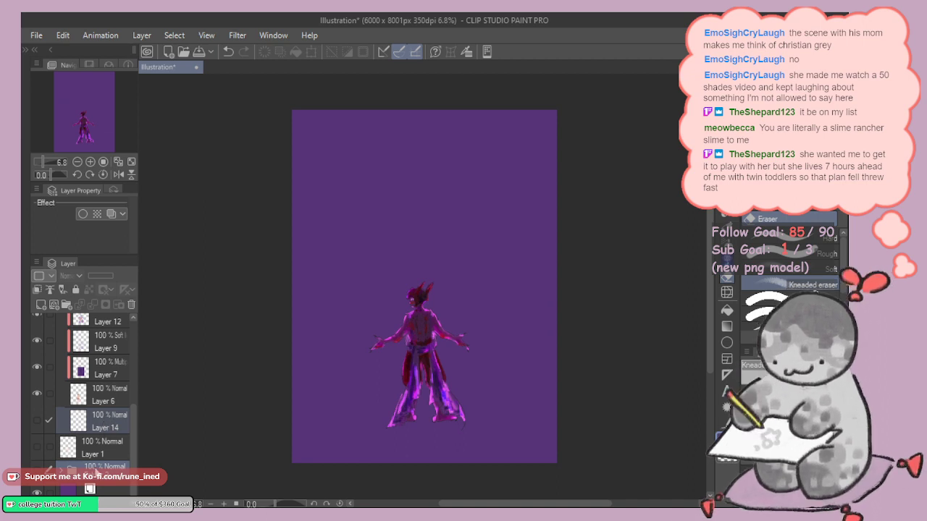
left_click(101, 467)
left_click_drag(99, 427, 108, 445)
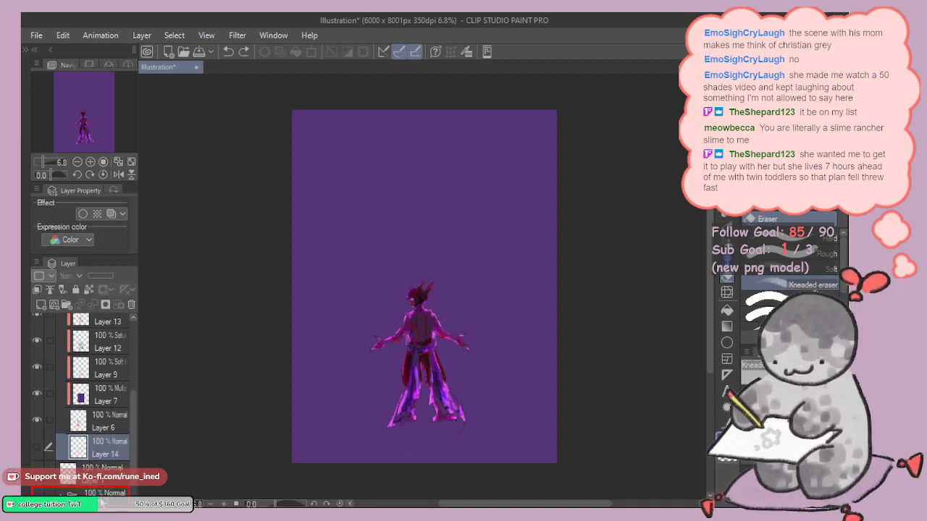
left_click_drag(101, 501, 103, 490)
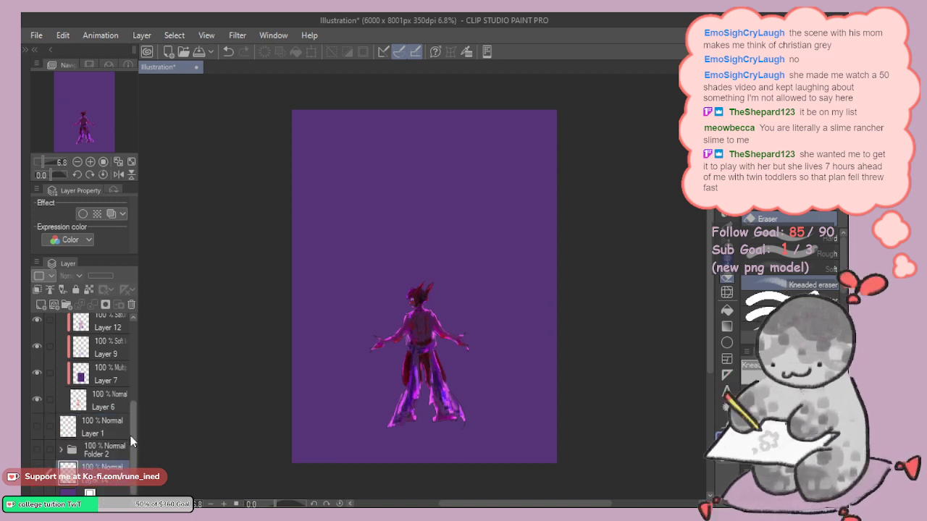
left_click_drag(131, 437, 139, 316)
left_click(62, 350)
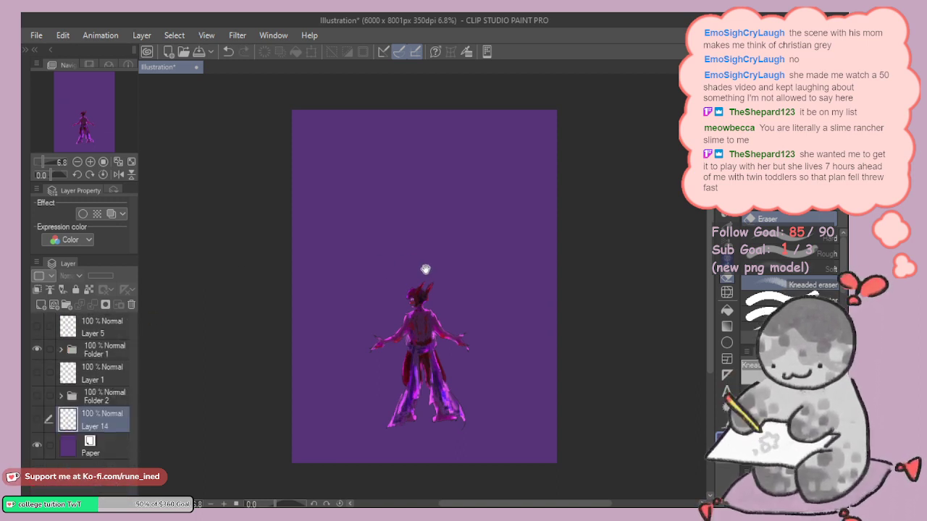
Step: Show Layer 4 inside Folder 1 and the colour swatches on Layer 5, leaving the folder collapsed
scroll(416, 326, "up", 2)
left_click_drag(425, 270, 420, 309)
scroll(418, 362, "down", 2)
left_click_drag(416, 370, 404, 367)
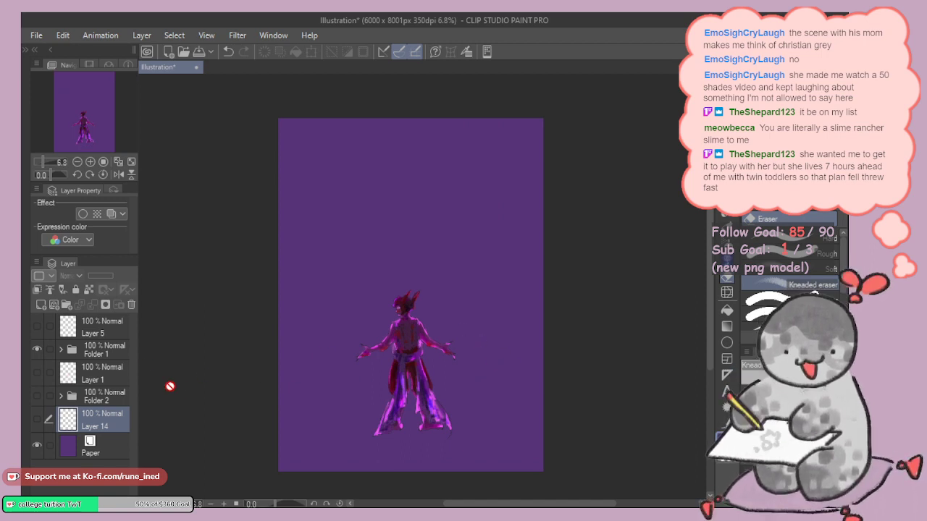
left_click(61, 349)
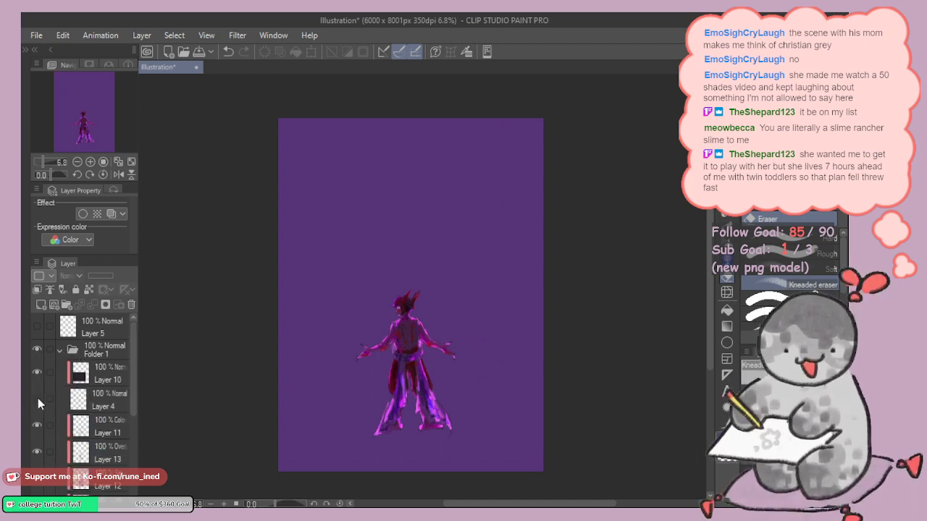
left_click(36, 398)
left_click(37, 327)
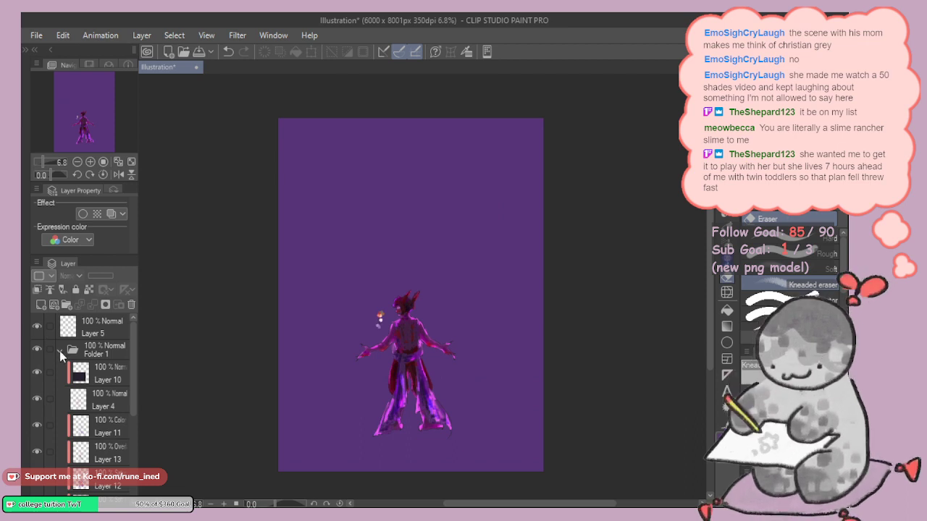
left_click(61, 349)
Step: Inspect the figure and colour swatches up close, and make Layer 14 visible again
scroll(377, 305, "up", 2)
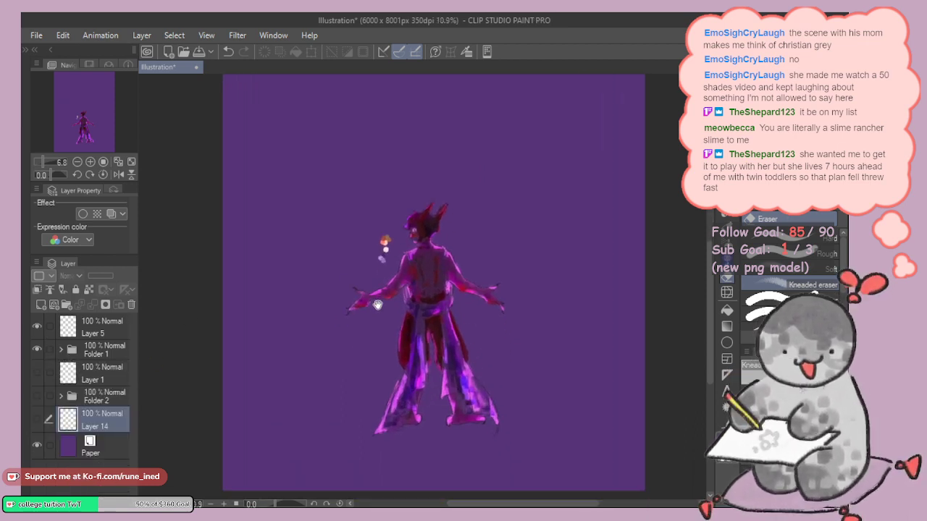
scroll(383, 231, "up", 2)
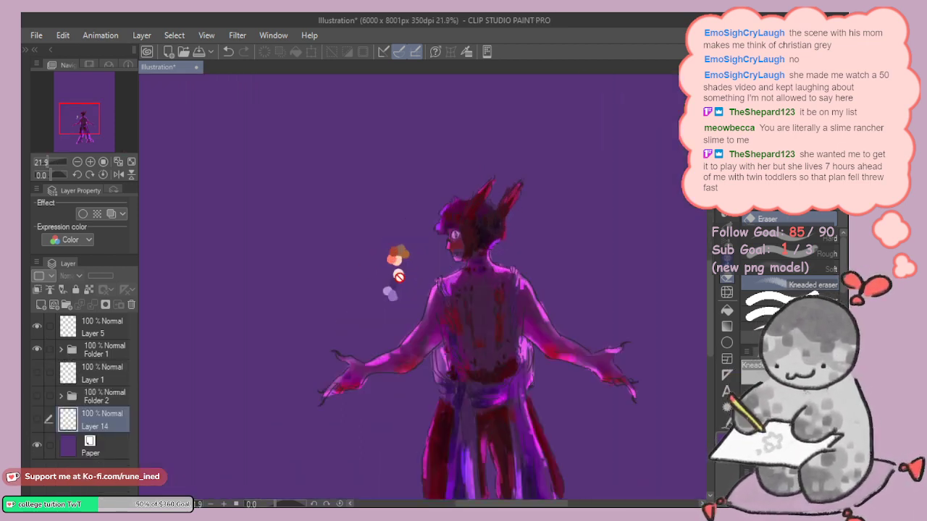
scroll(405, 322, "down", 3)
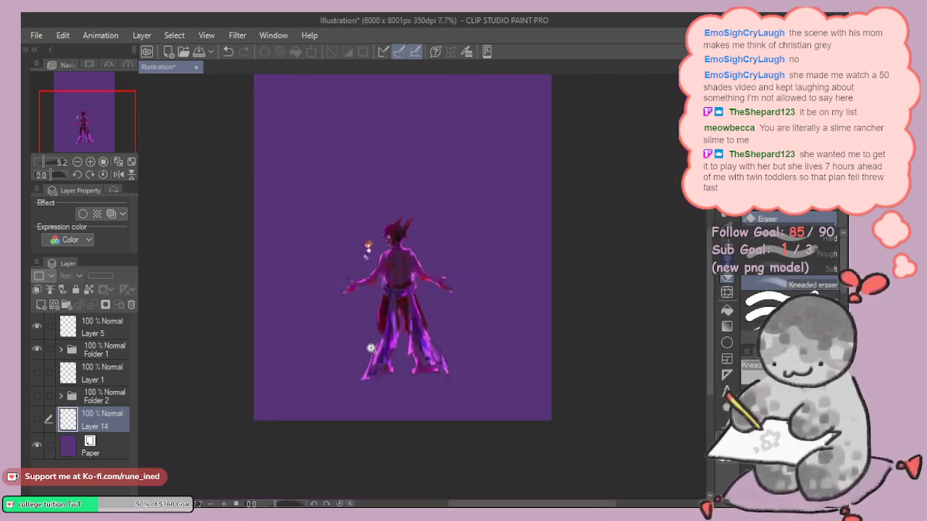
scroll(370, 348, "down", 1)
left_click(37, 419)
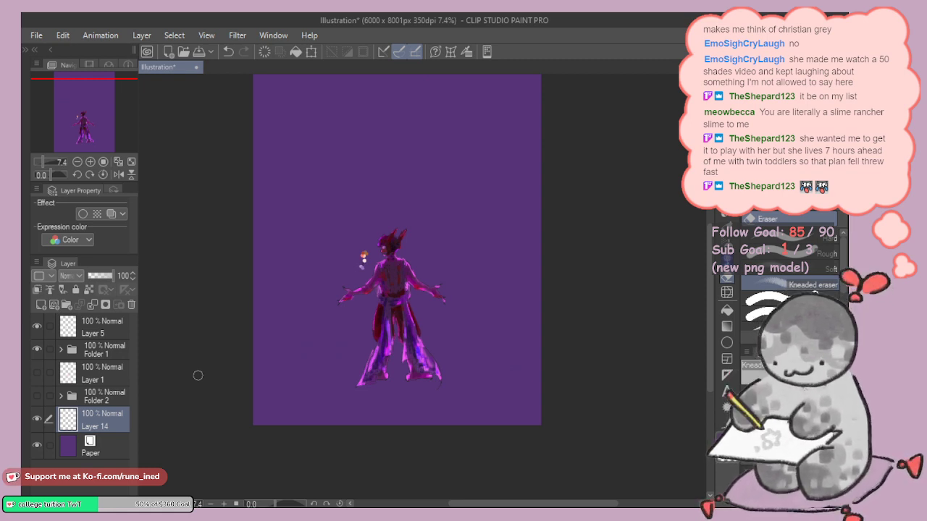
left_click_drag(462, 319, 487, 366)
Step: Transform Folder 1 to rotate the whole figure slightly clockwise, and apply the rotation
left_click(93, 350)
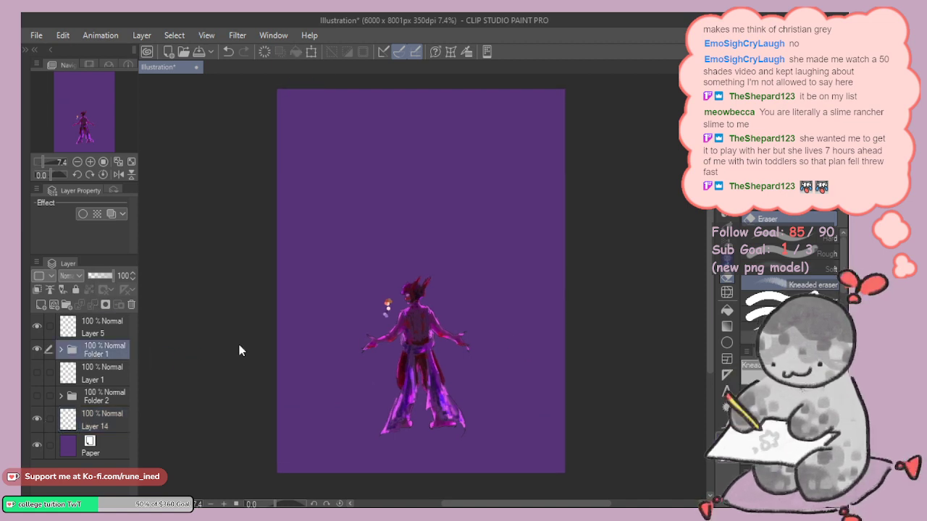
key("ctrl+t")
left_click_drag(503, 236, 495, 248)
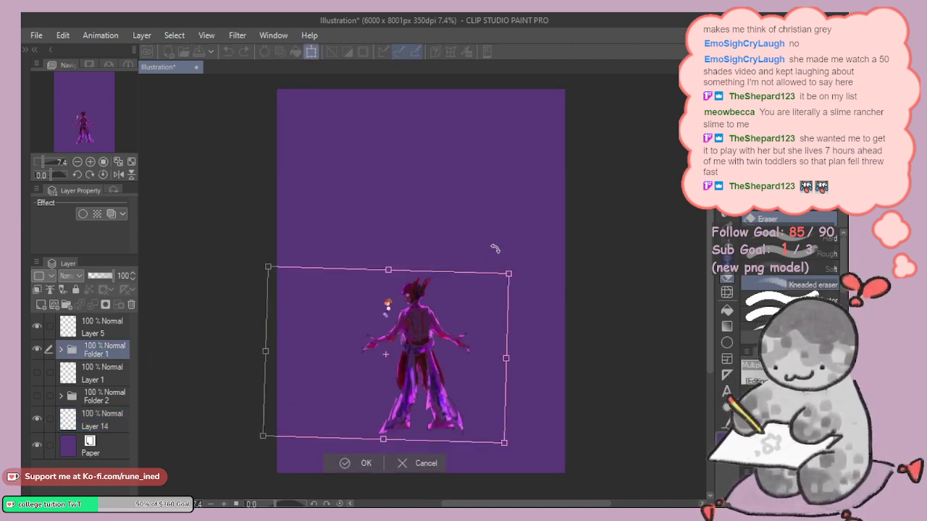
left_click(349, 463)
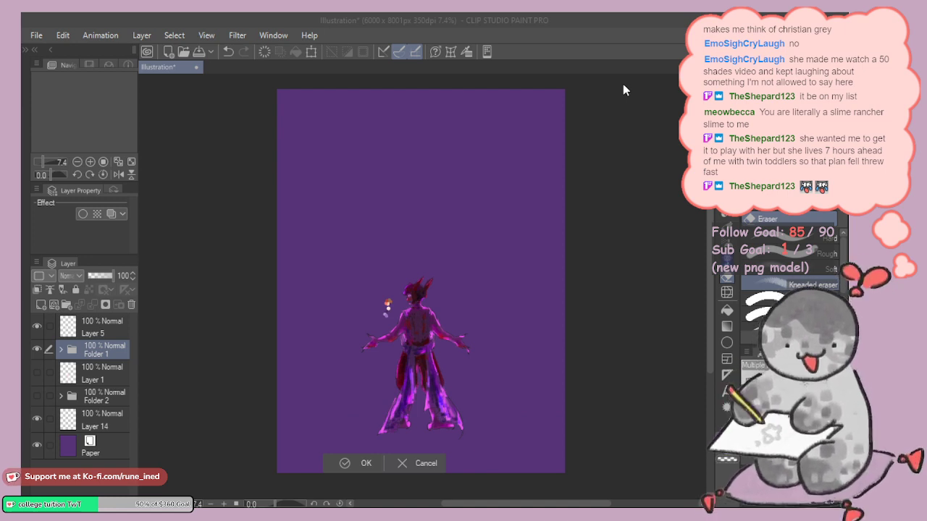
key("Return")
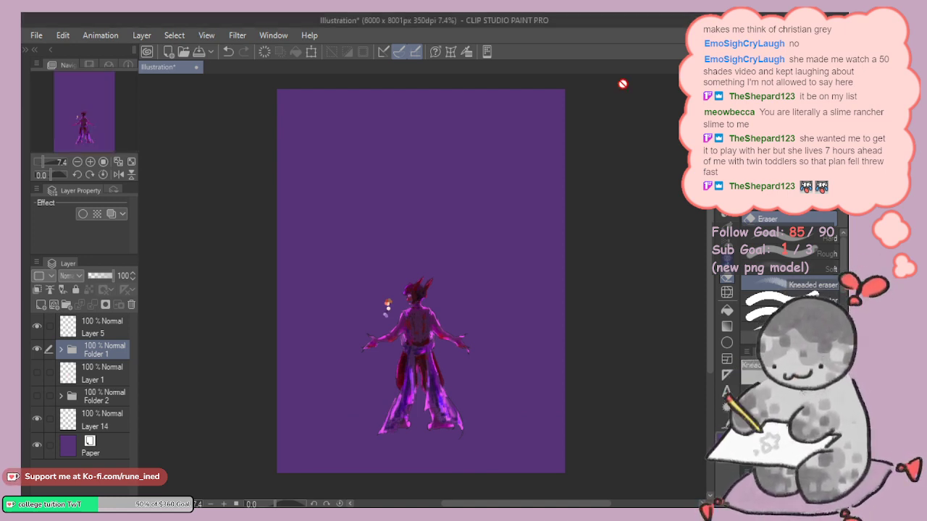
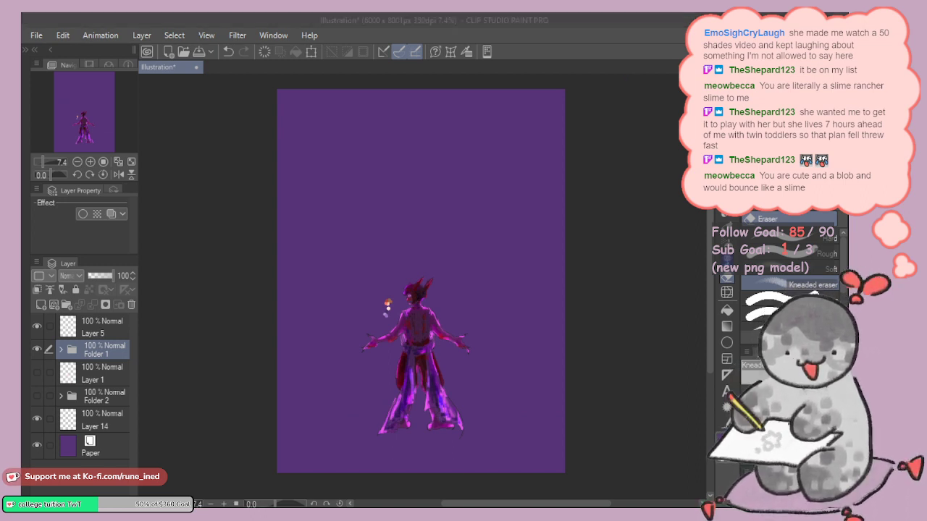
Step: Check Layer 14 by hiding and showing it, and make it the active layer
left_click(376, 145)
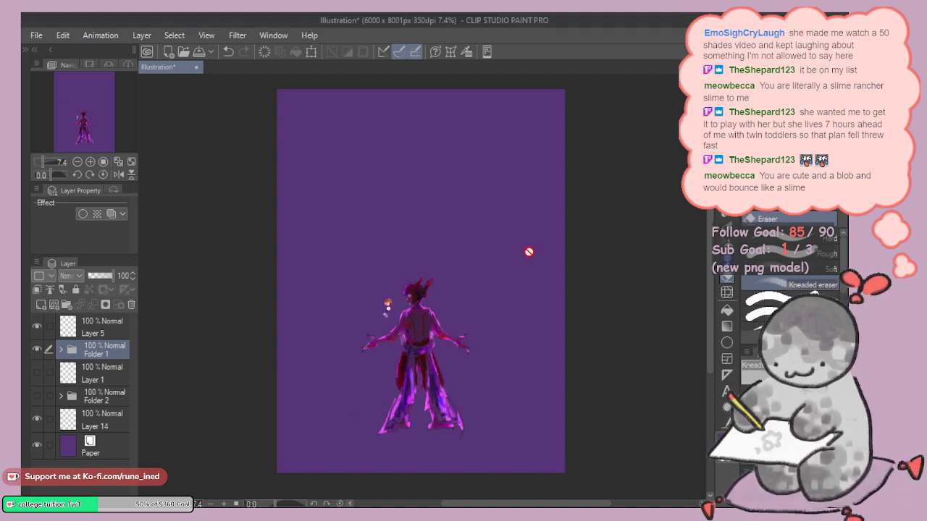
left_click(36, 423)
left_click(36, 420)
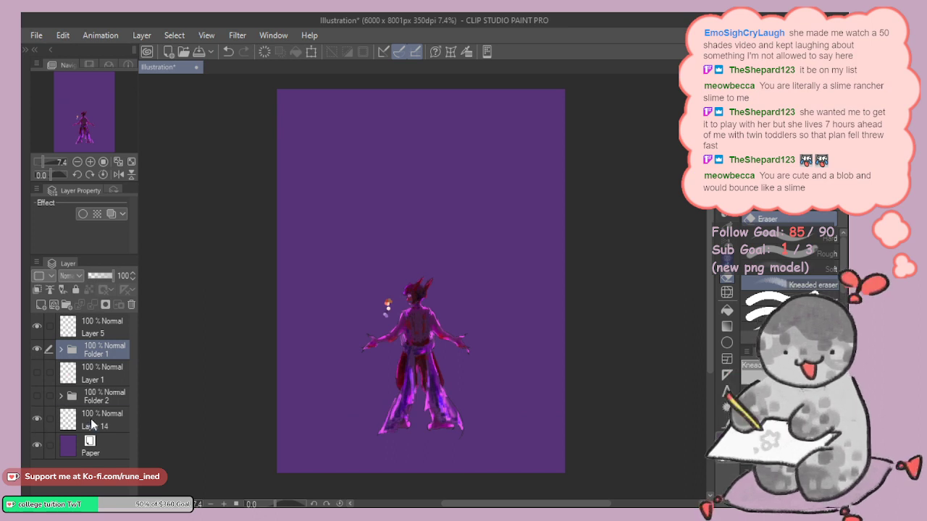
left_click(102, 419)
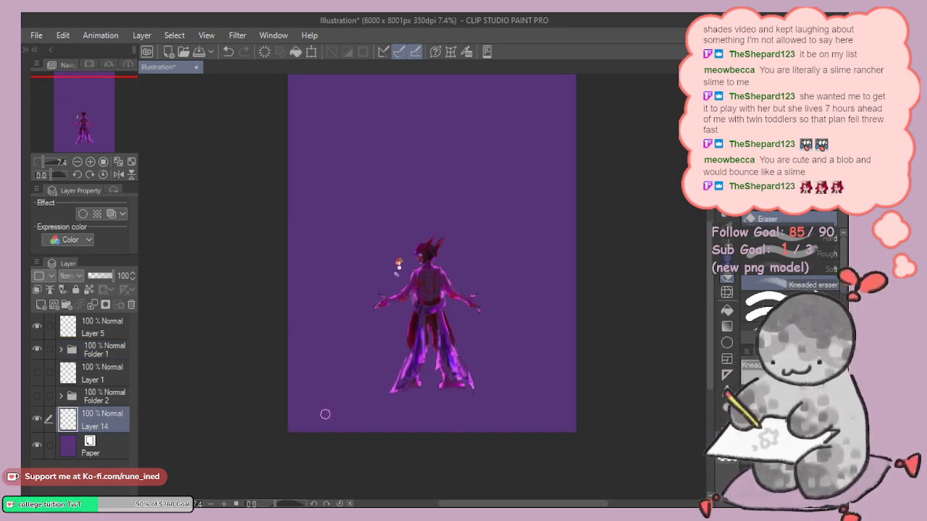
Step: Try a charcoal stroke on Layer 14 near the canvas's lower-left corner, and undo it
key("p")
left_click_drag(298, 427, 334, 412)
key("ctrl+z")
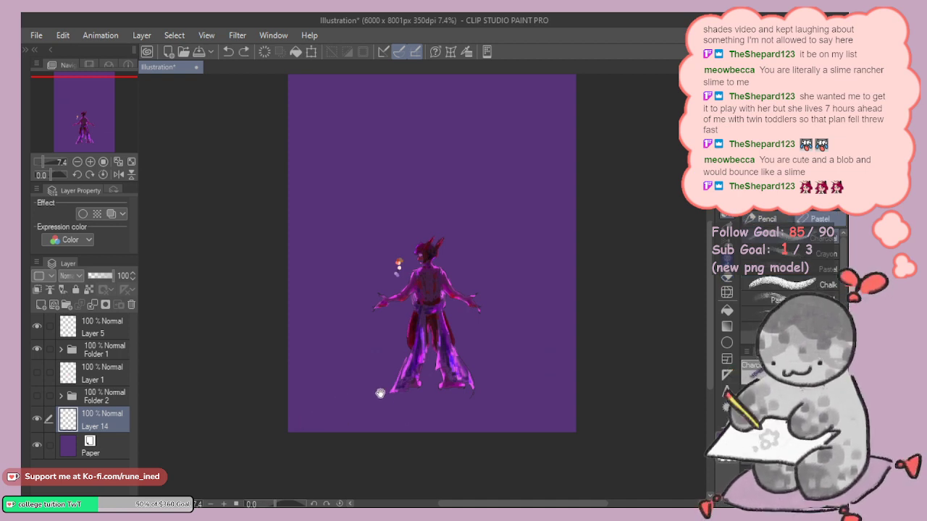
Step: Try filling all of Layer 14 with a slightly darker purple, and undo the fill
left_click_drag(380, 394, 375, 396)
key("m")
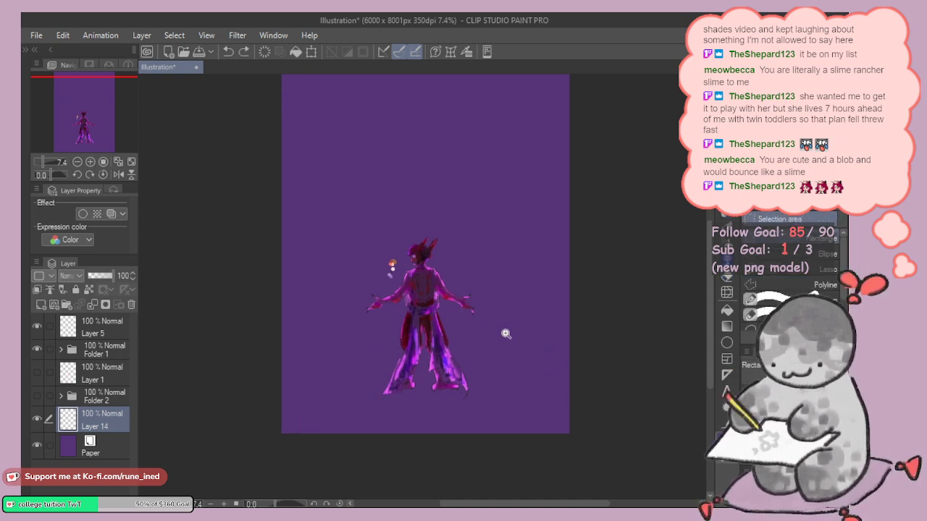
scroll(504, 330, "down", 1)
left_click_drag(482, 354, 471, 364)
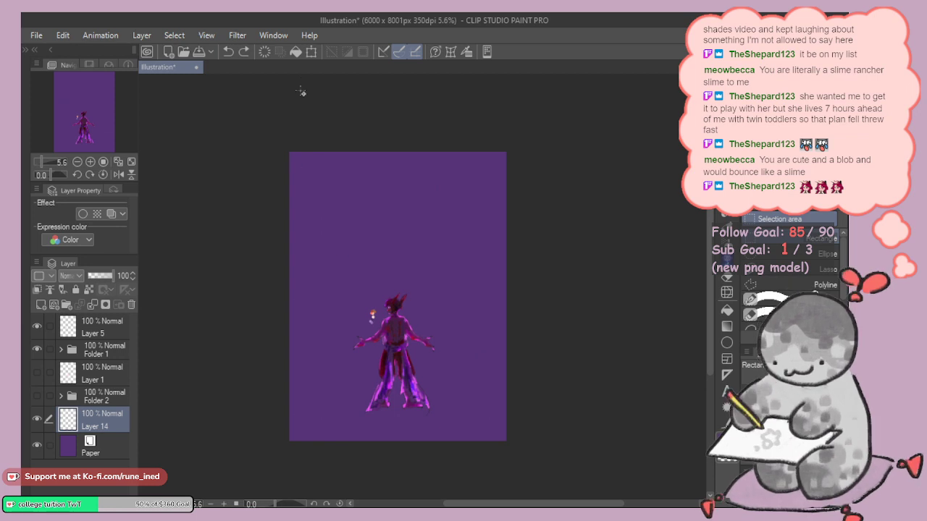
left_click(301, 53)
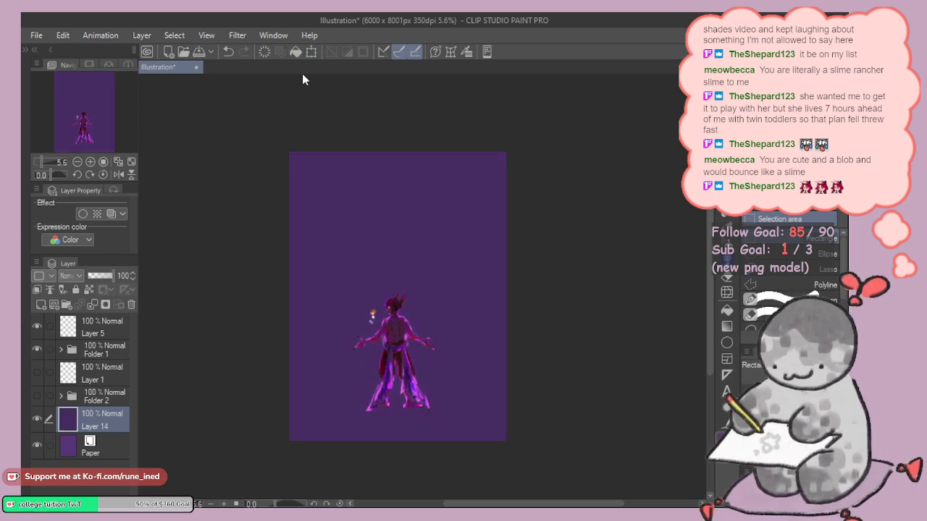
key("ctrl+z")
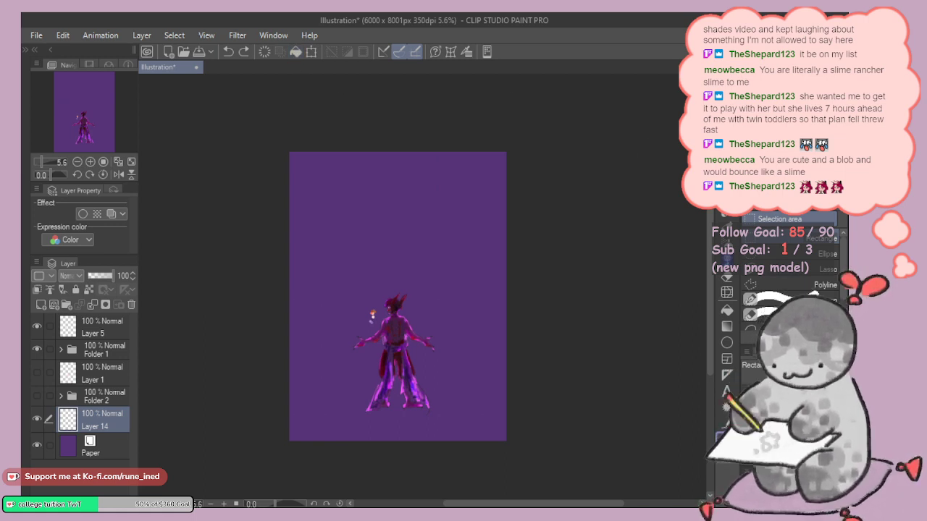
Step: Fill all of Layer 14 with a very dark, near-black purple as the background behind the figure
scroll(416, 279, "up", 3)
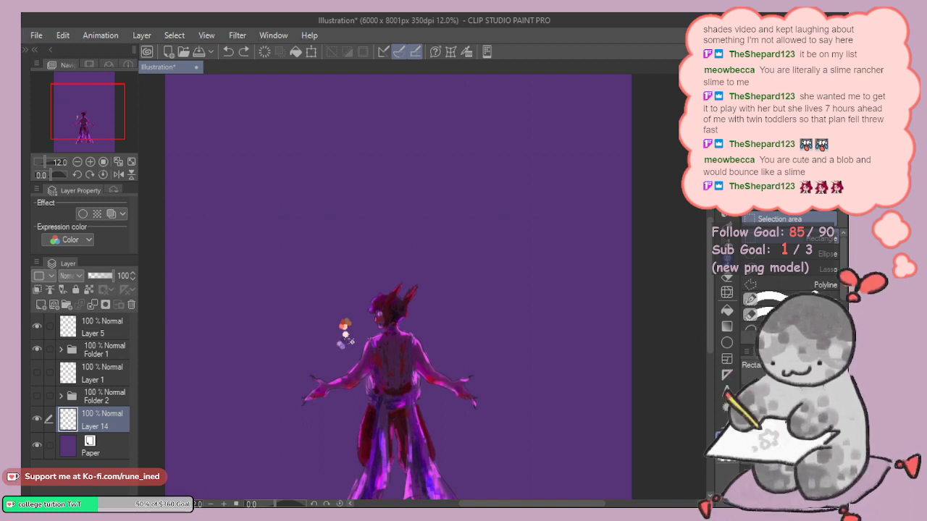
key("p")
scroll(345, 335, "up", 1)
scroll(344, 343, "up", 3)
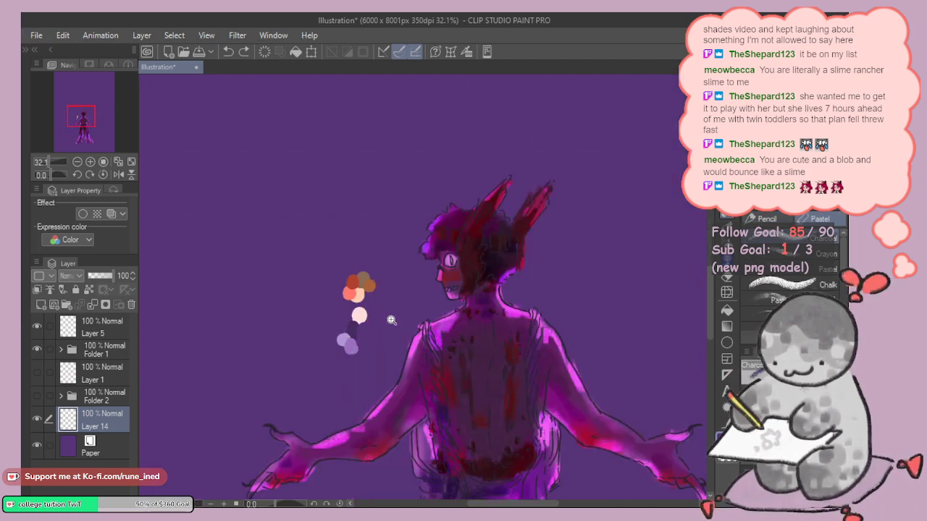
scroll(464, 333, "down", 6)
left_click_drag(464, 346, 421, 344)
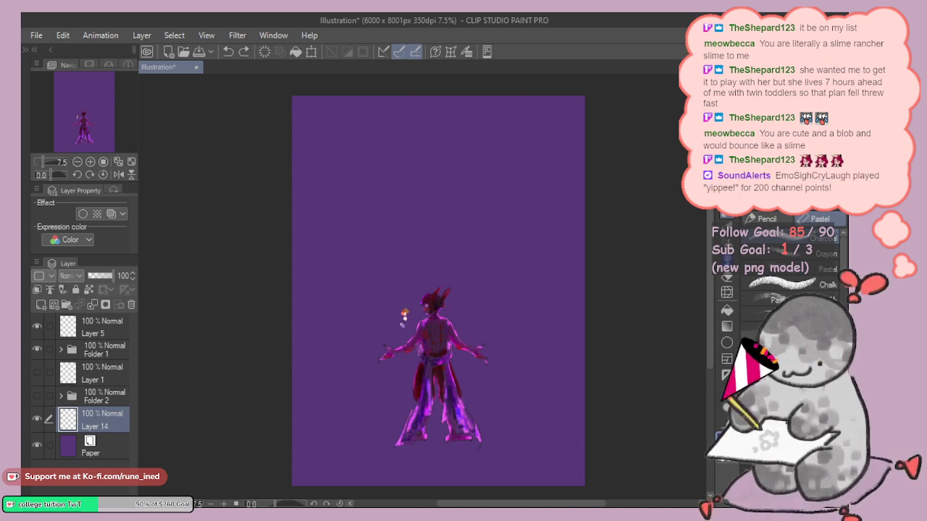
left_click_drag(514, 284, 484, 247)
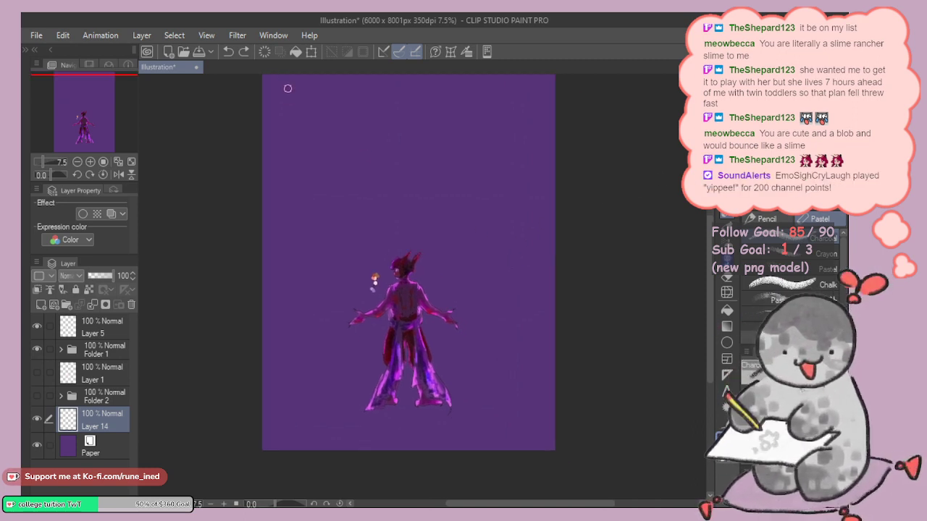
left_click(295, 52)
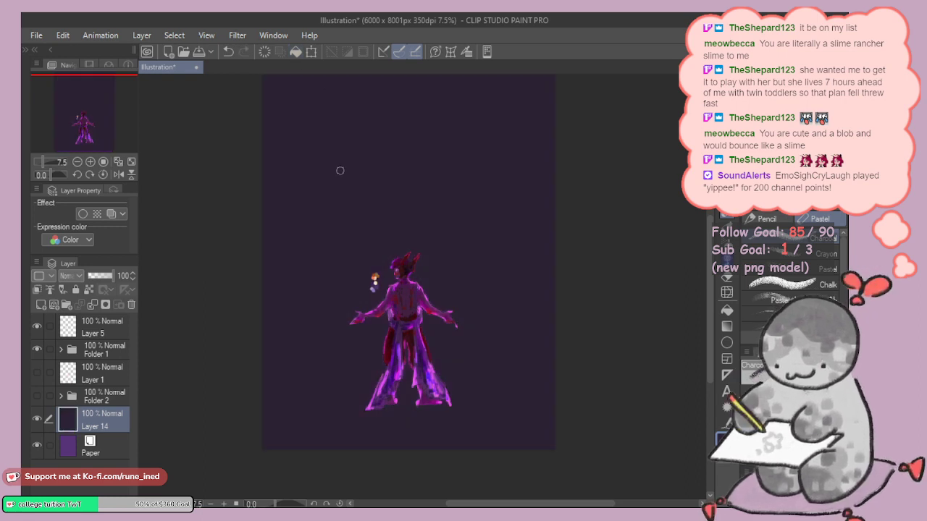
left_click_drag(419, 278, 408, 315)
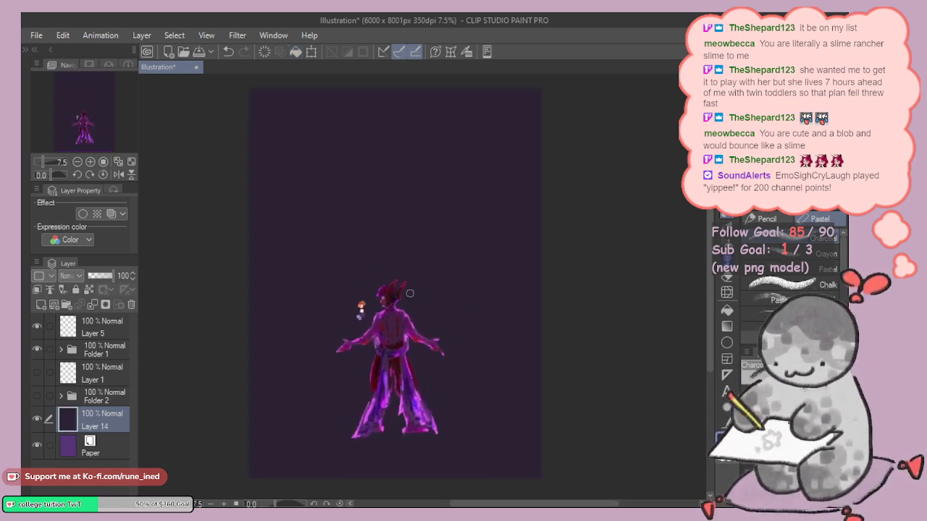
key("m")
left_click_drag(408, 357, 415, 272)
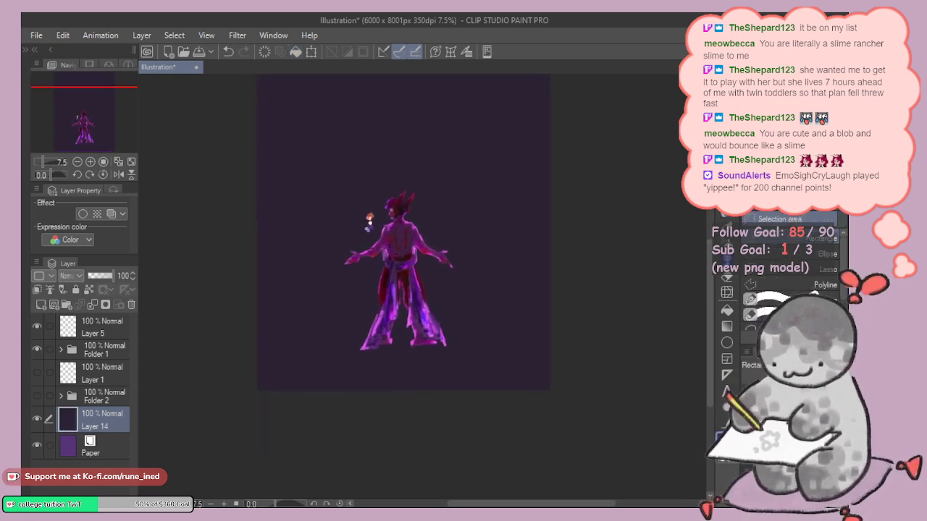
left_click(827, 284)
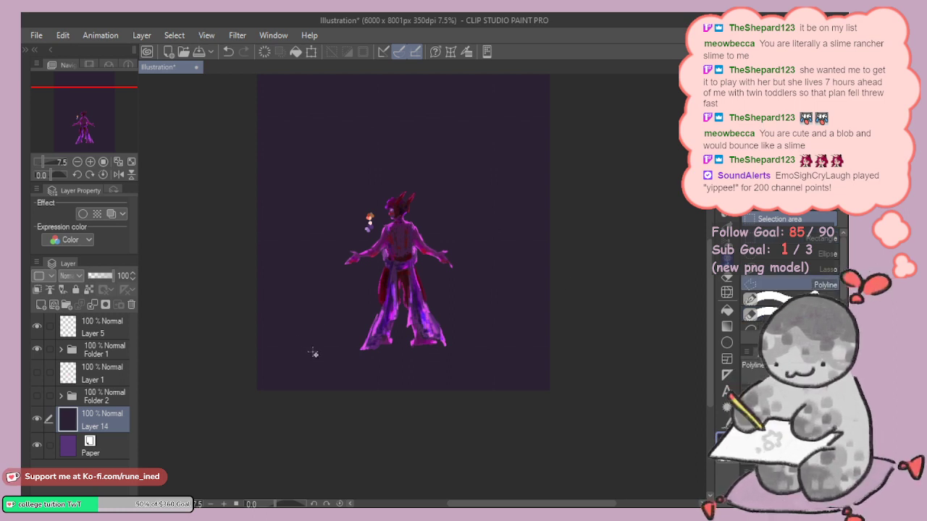
left_click(813, 240)
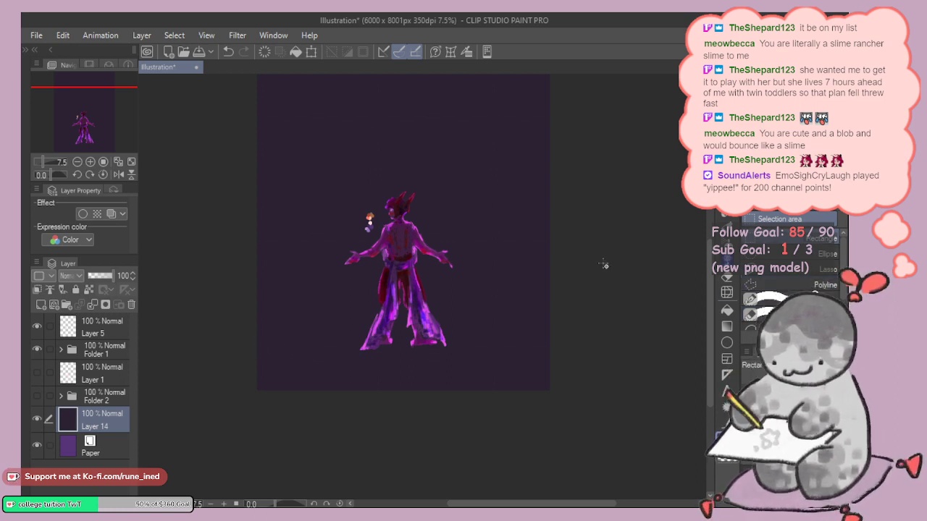
left_click_drag(240, 343, 620, 452)
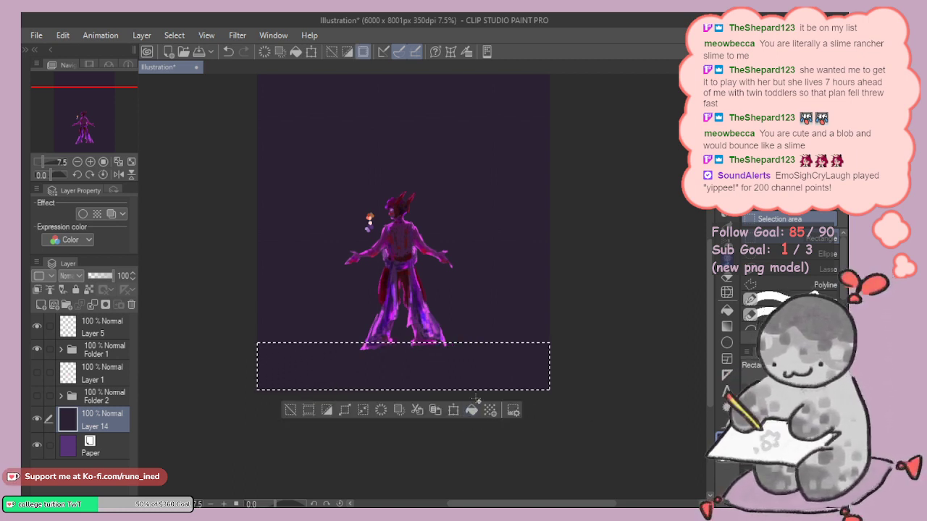
left_click_drag(500, 320, 478, 341)
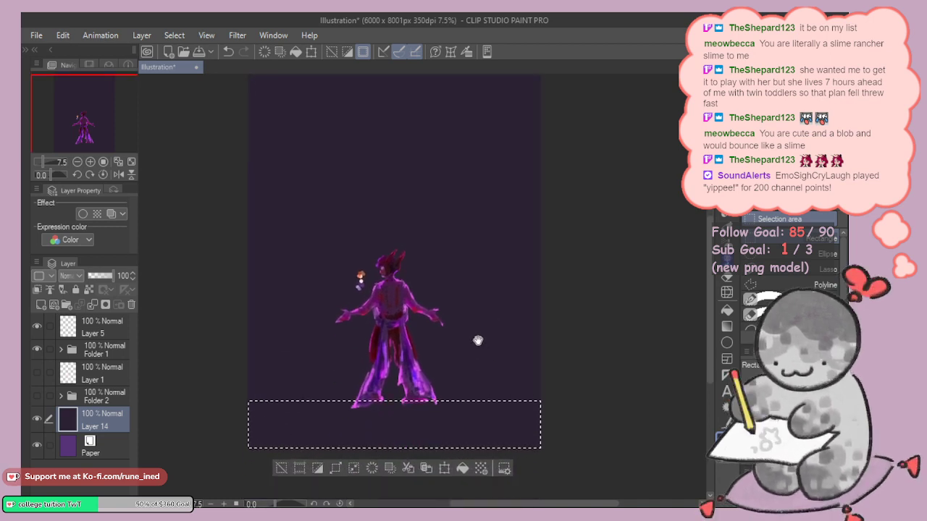
left_click(282, 467)
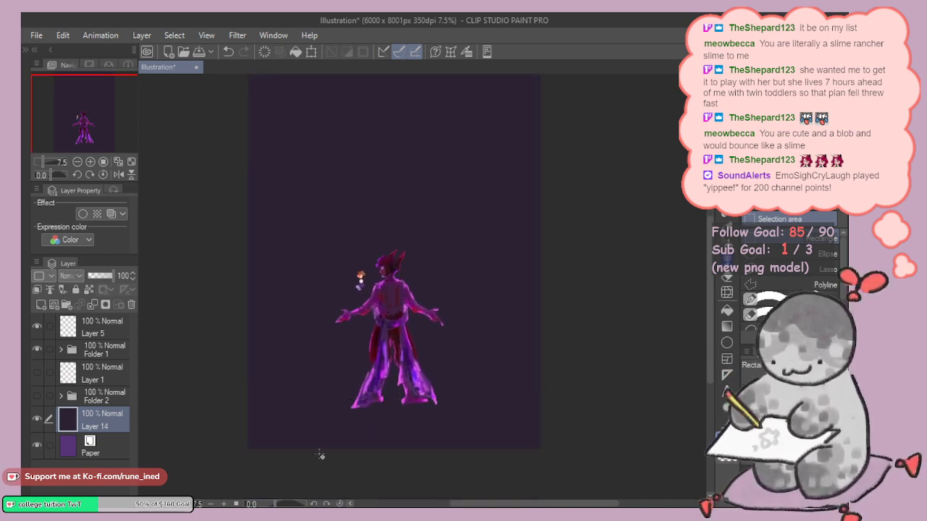
Step: Start a polyline selection on Layer 14, running along the ground under the figure and up the right side in a jagged line
left_click(765, 287)
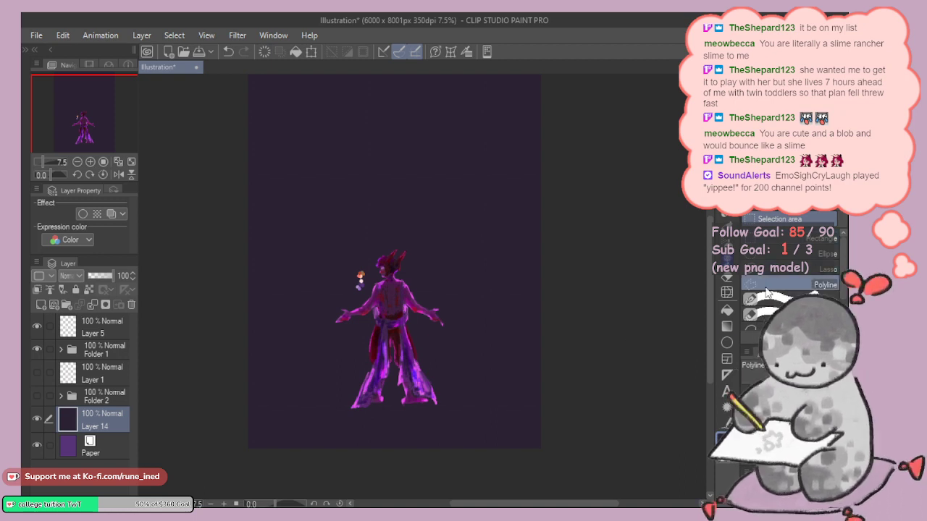
left_click(335, 404)
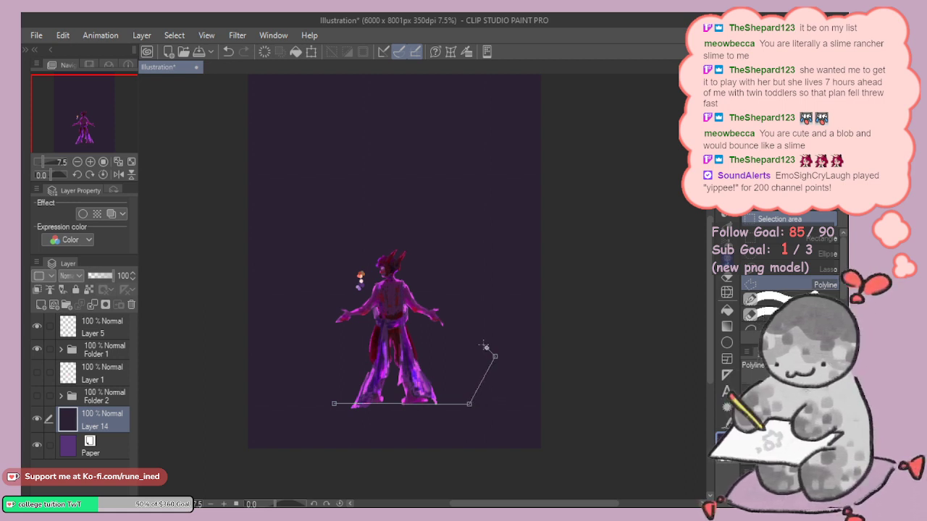
left_click(455, 252)
left_click(475, 224)
left_click(509, 174)
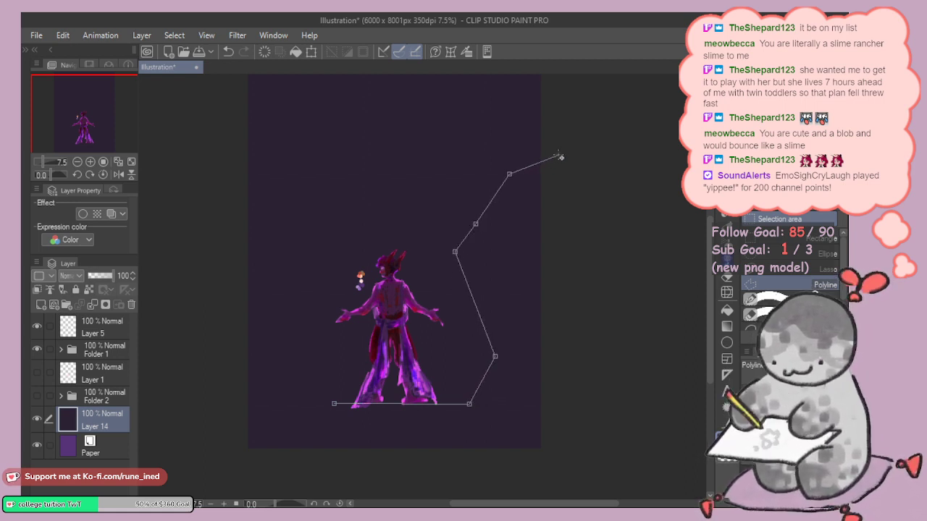
left_click(562, 148)
left_click_drag(531, 147, 533, 279)
Step: Continue the polyline outline in large jagged spikes from the upper-right edge across the top of the canvas
left_click(494, 253)
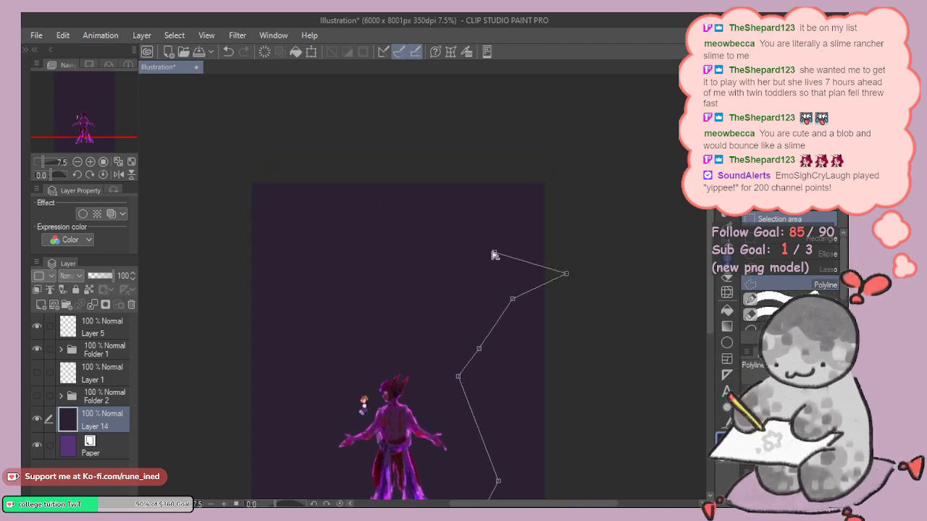
left_click(475, 283)
left_click(446, 200)
left_click(496, 142)
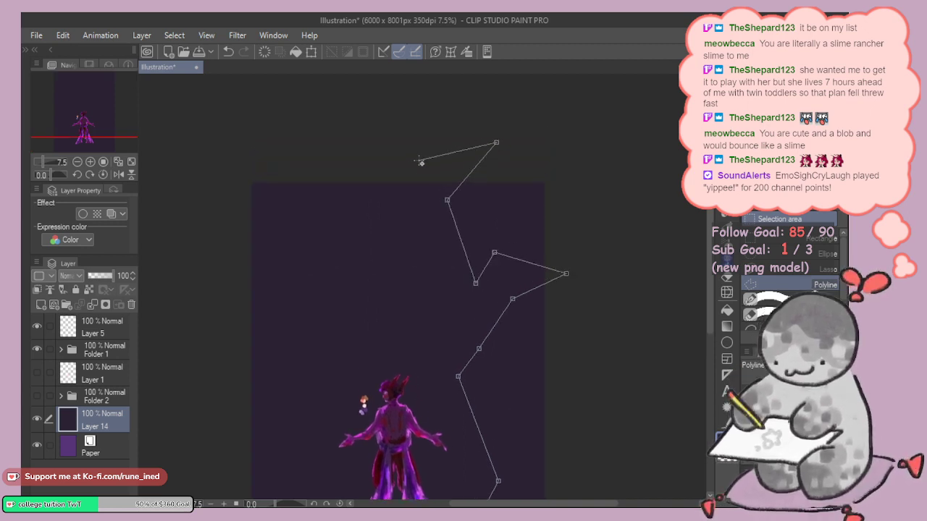
left_click(413, 169)
left_click(388, 212)
left_click(283, 120)
left_click(288, 200)
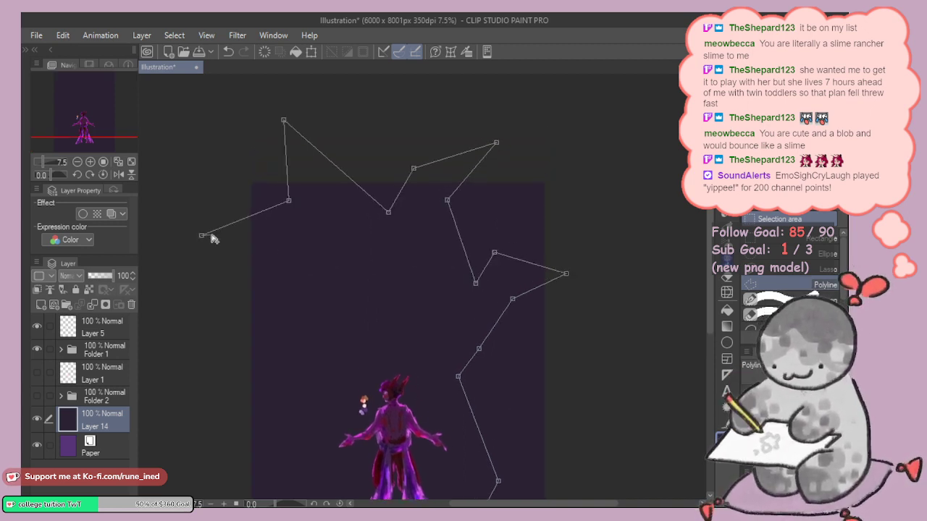
Step: Finish the outline with branching spikes down the left side, close it near the figure's feet, and clear the enclosed area of Layer 14
left_click(202, 236)
left_click(291, 263)
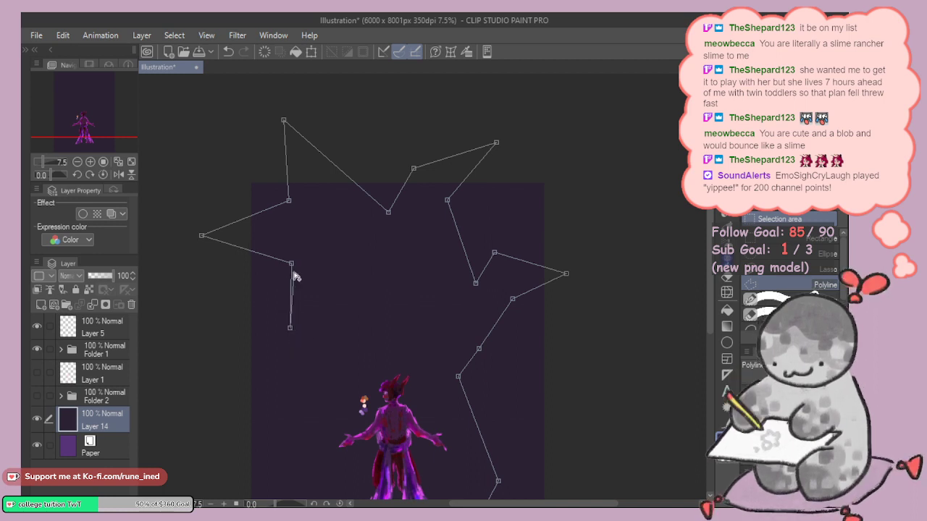
left_click(291, 265)
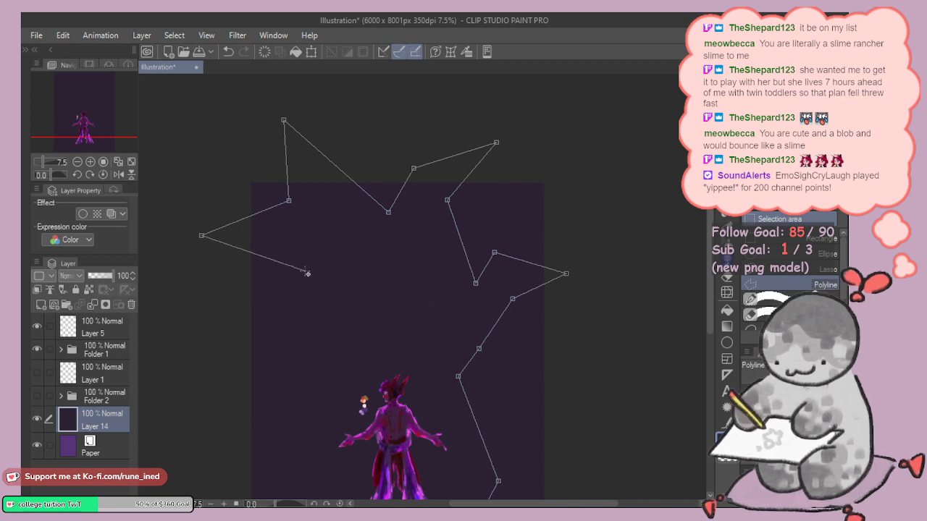
left_click(309, 251)
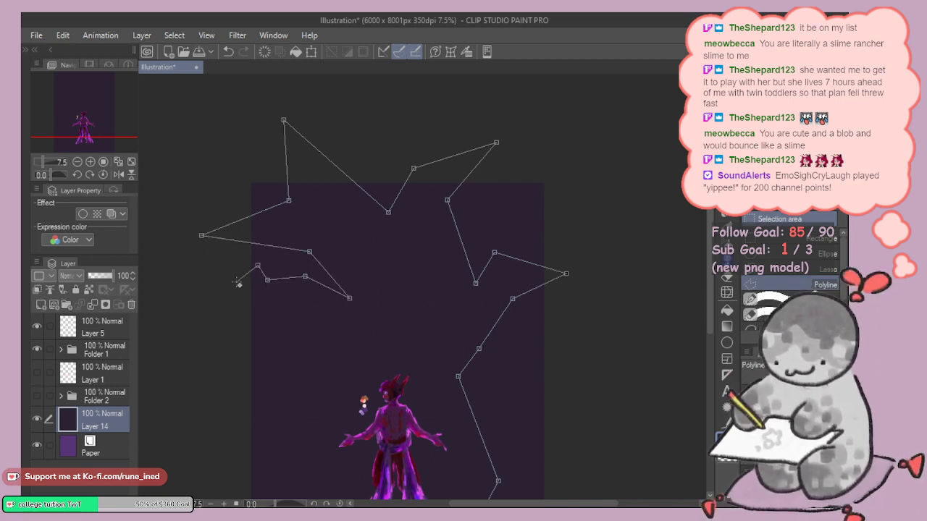
left_click(332, 330)
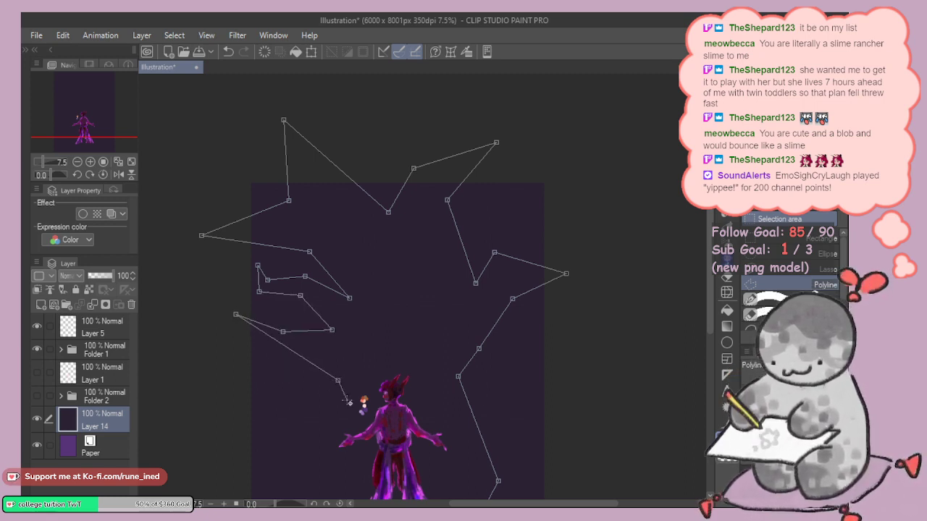
left_click_drag(348, 404, 358, 273)
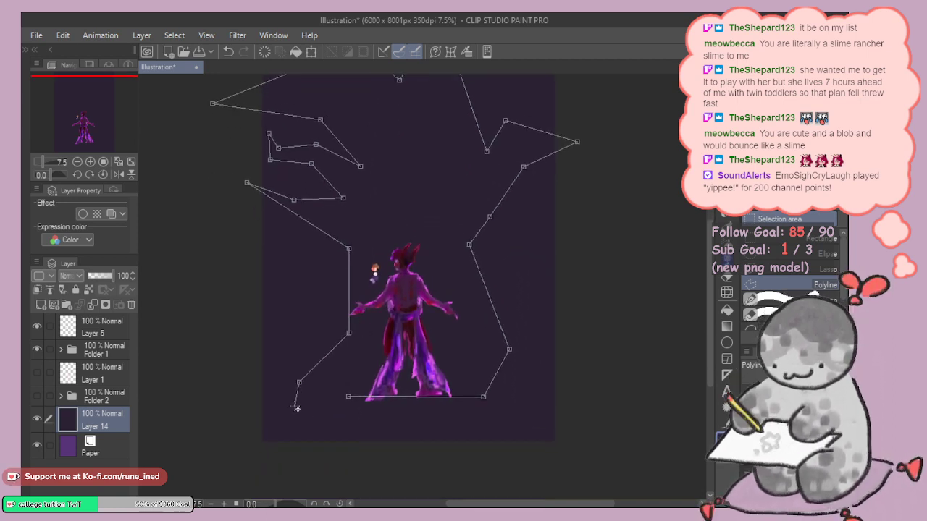
left_click(348, 396)
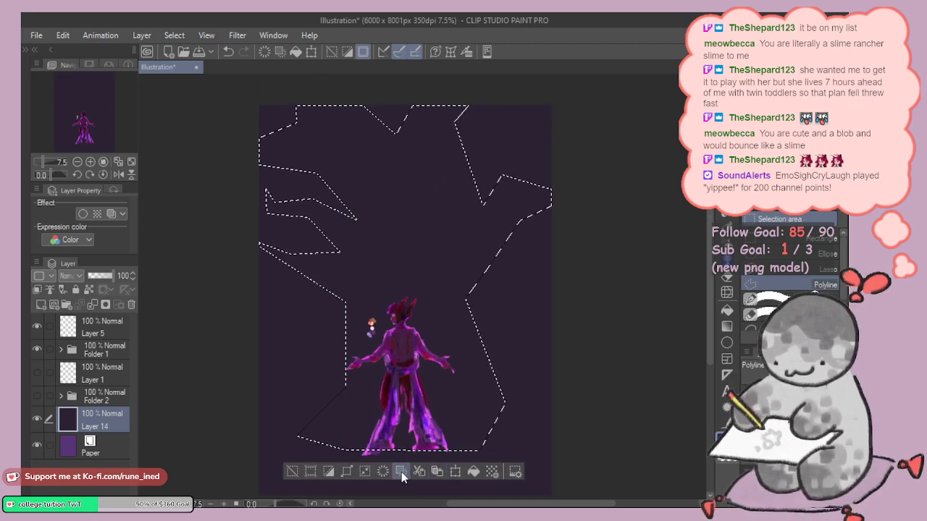
left_click(358, 404)
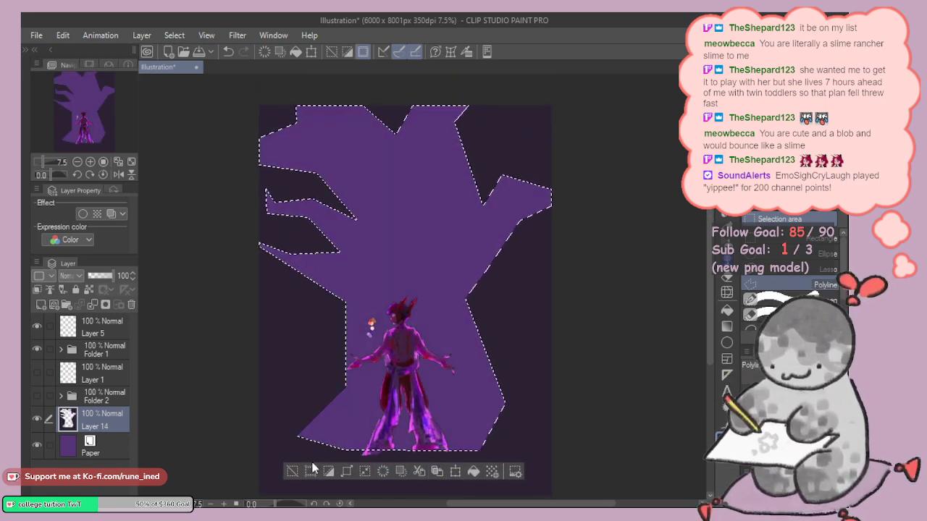
key("ctrl+d")
Step: Select two triangular shards on Layer 14 along the edges of the cleared shape, one on each side of the figure
left_click(477, 338)
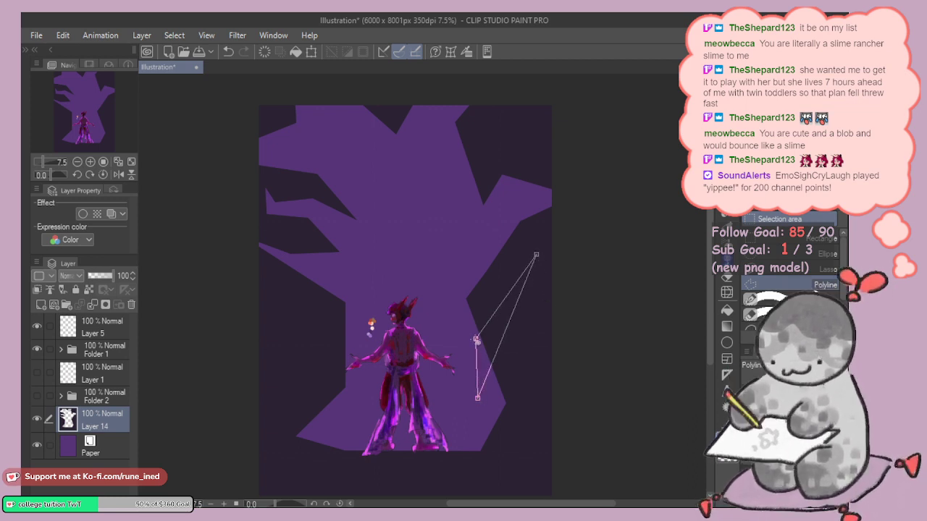
double_click(477, 397)
left_click(356, 351)
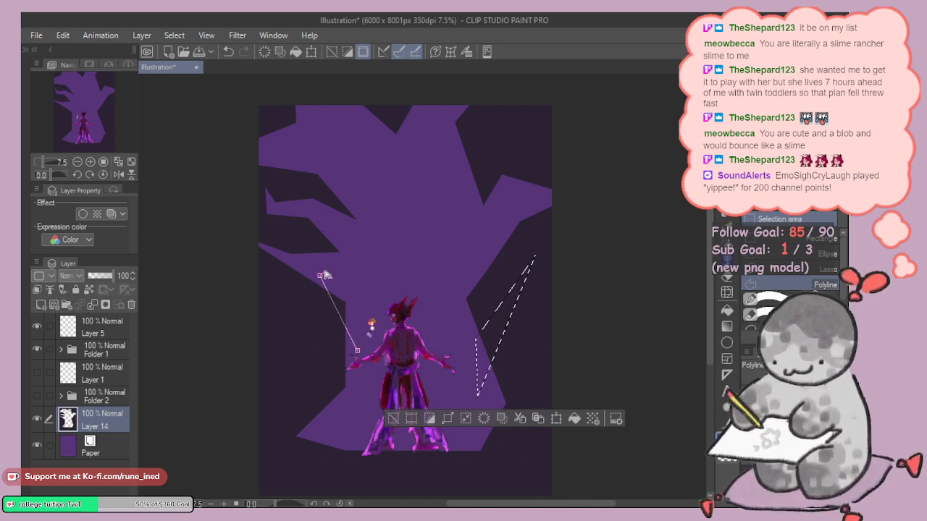
left_click(364, 284)
left_click(357, 351)
Step: Add a long diagonal spike and a narrow horizontal spike to the selection in the dark area near the canvas's upper-right corner
left_click_drag(490, 198, 481, 243)
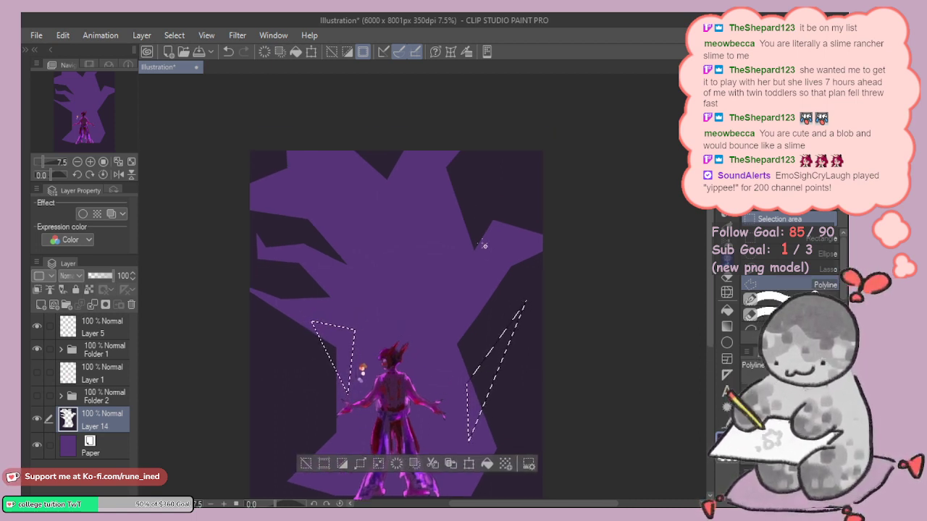
left_click(453, 225)
left_click(501, 181)
left_click(553, 123)
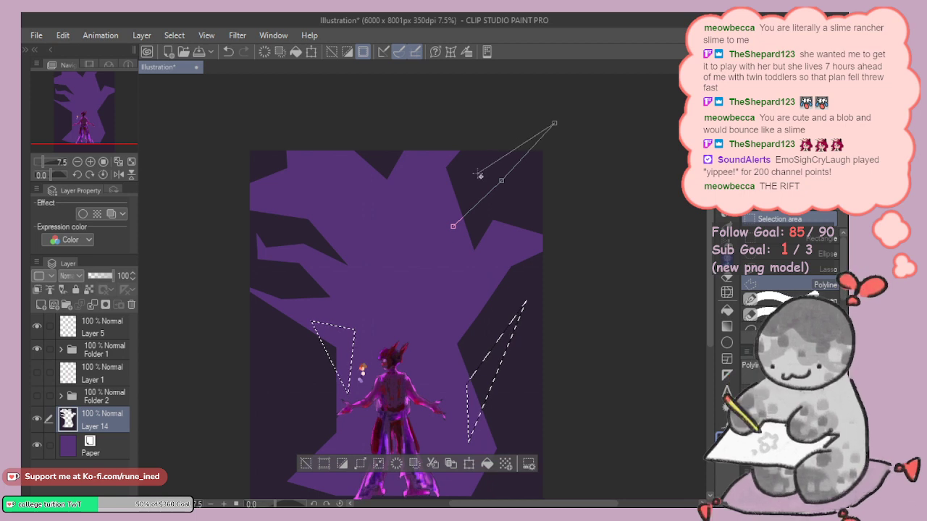
left_click(434, 207)
left_click(454, 226)
left_click_drag(522, 344, 509, 310)
left_click(467, 159)
left_click(542, 156)
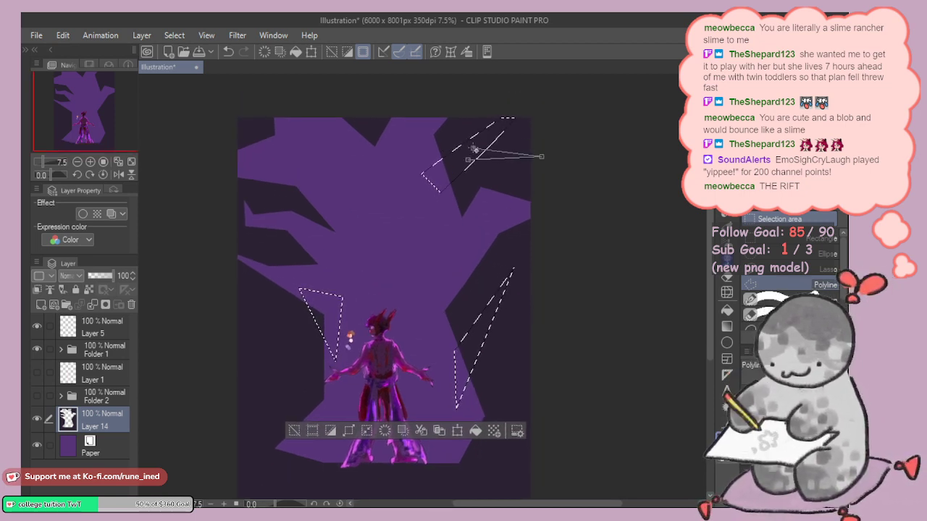
double_click(542, 156)
Step: Add a flat triangle along the ground to the right of the figure's feet, clear all selected shards from Layer 14, and deselect
scroll(485, 289, "down", 1)
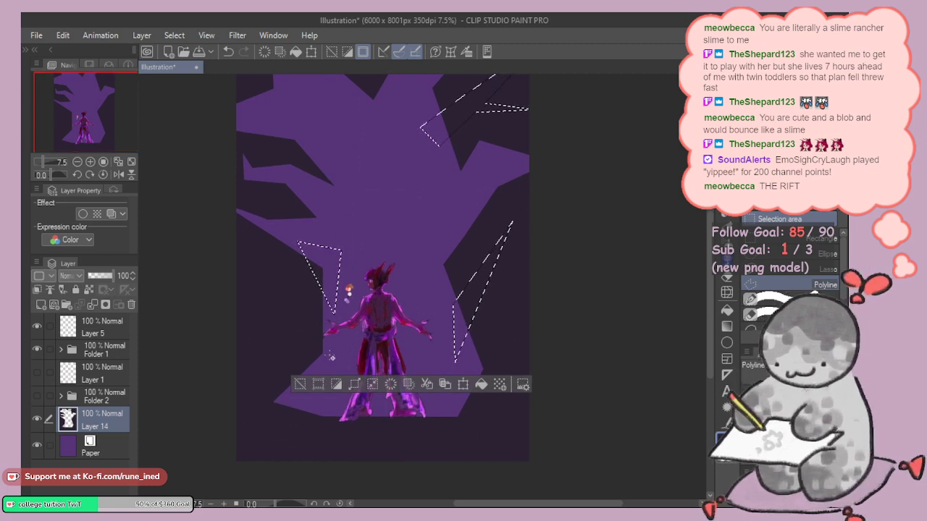
left_click(462, 401)
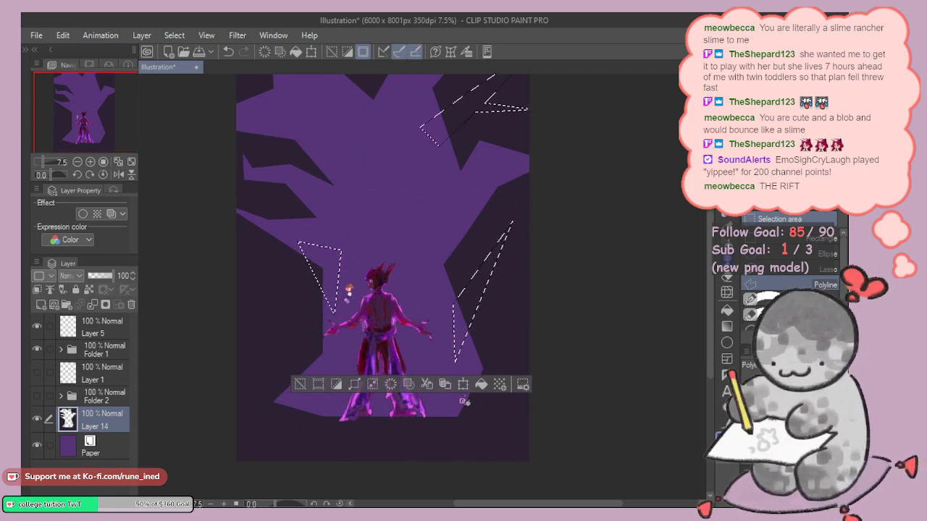
left_click(526, 417)
left_click(431, 416)
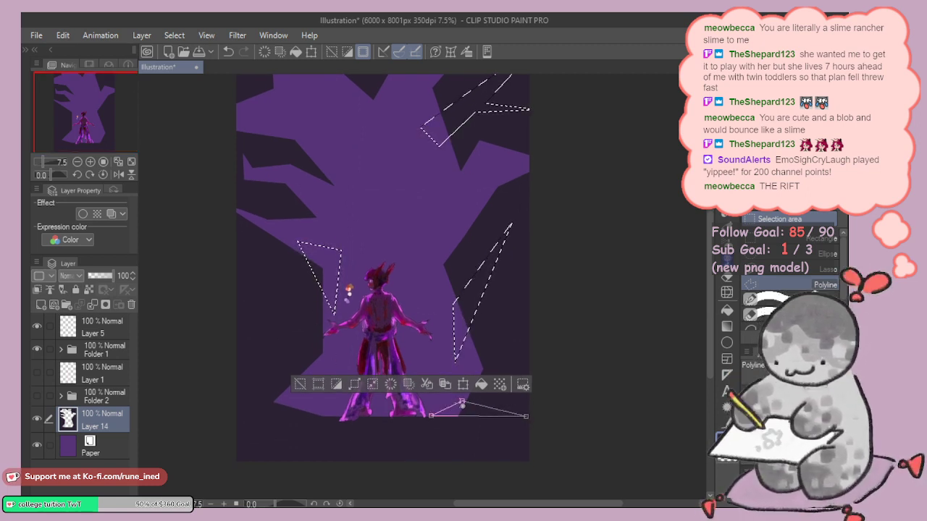
left_click(462, 402)
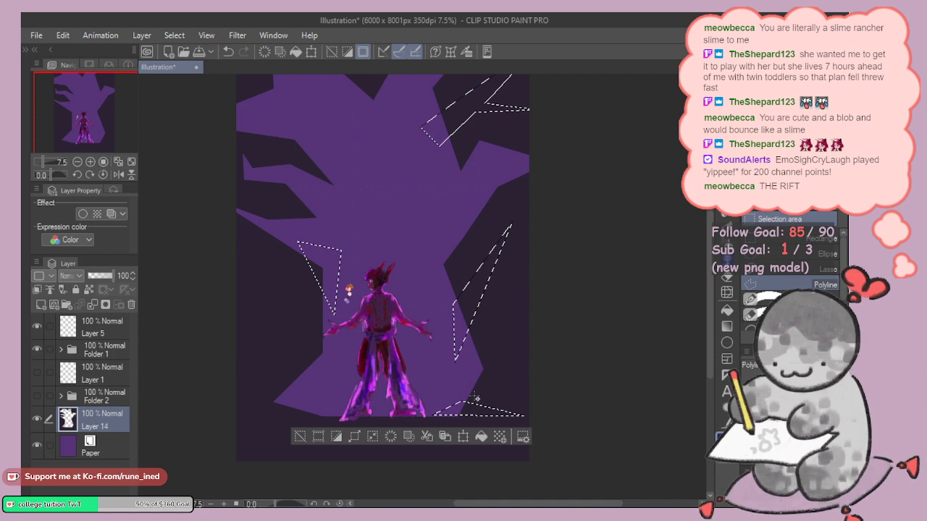
left_click(300, 438)
left_click_drag(363, 375, 365, 445)
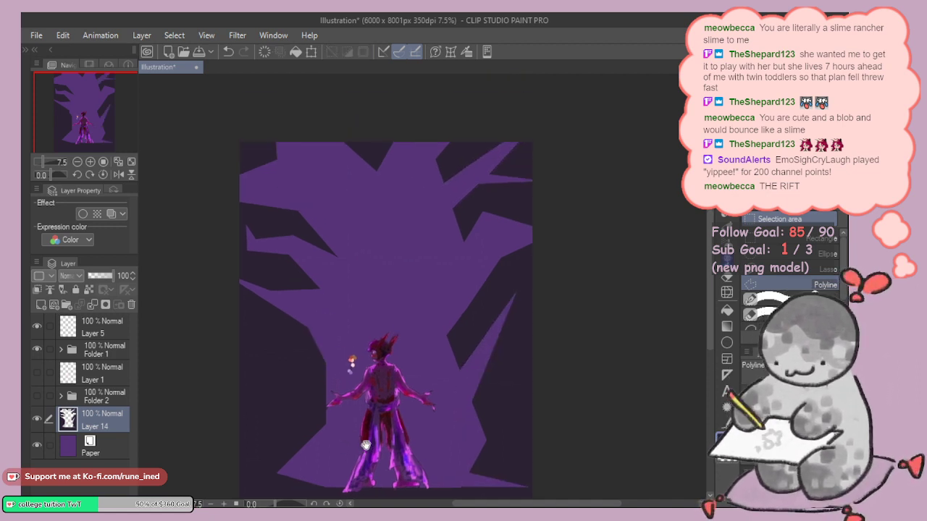
Step: Nudge Layer 14 slightly upward so the background's ground line sits just above the bottom of the figure's feet
left_click_drag(463, 433, 430, 432)
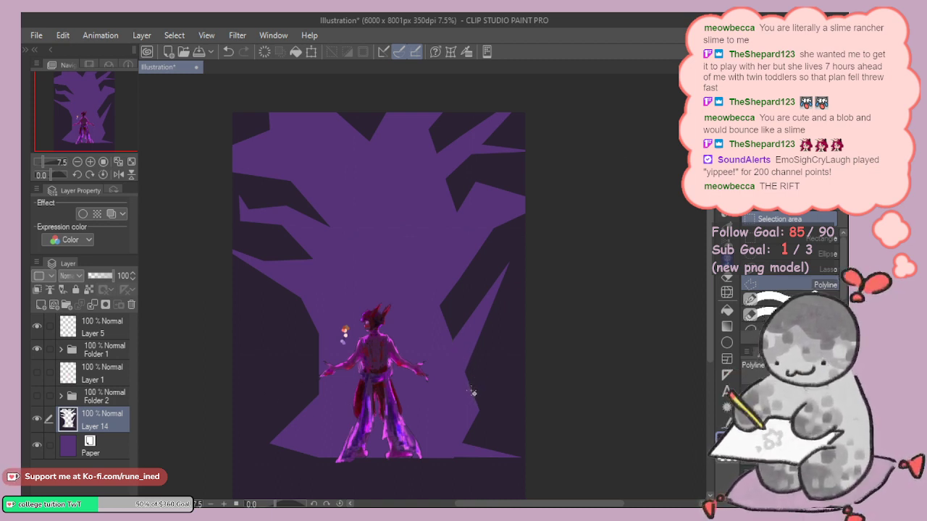
key("b")
key("k")
left_click_drag(464, 412, 468, 404)
key("Up")
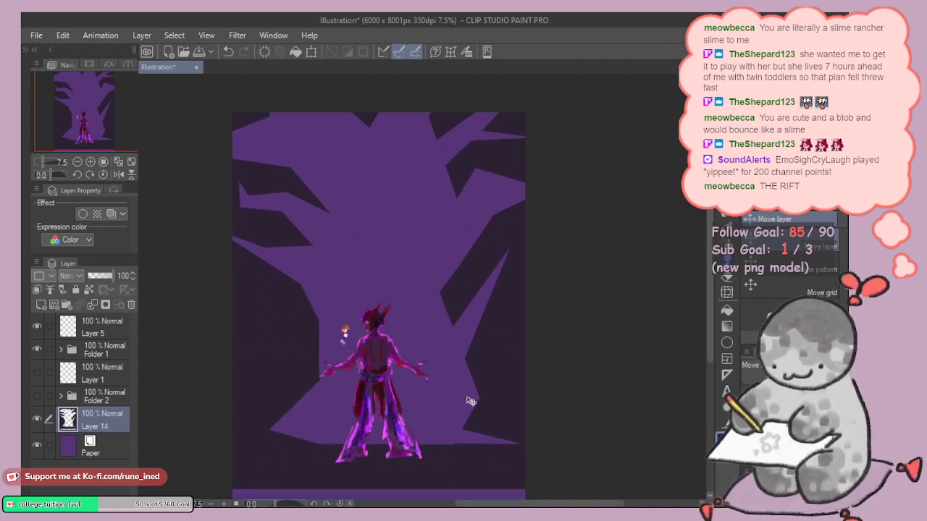
key("Down")
key("Down")
key("Down")
key("Down")
key("Down")
key("Down")
key("Down")
key("Down")
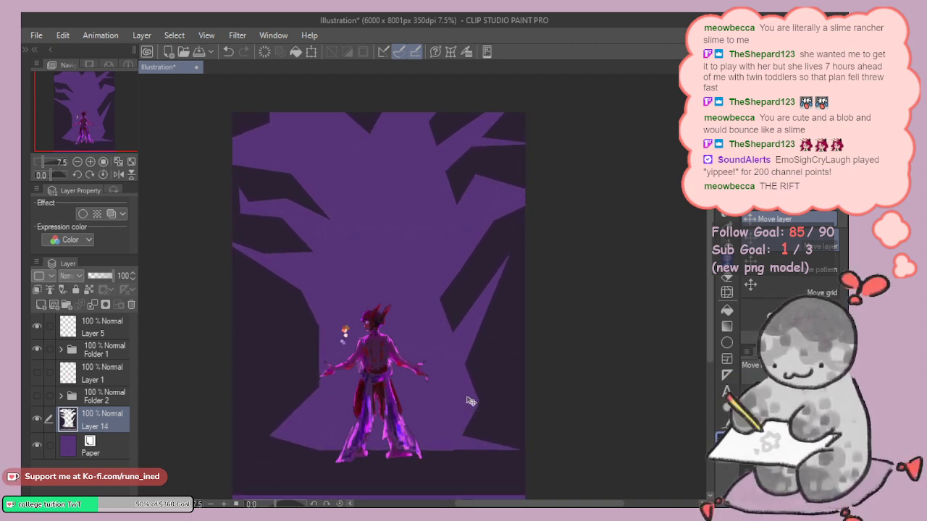
Step: Select the uncovered purple strip along the canvas's bottom edge on Layer 14 with a polyline selection
key("p")
key("space")
left_click_drag(460, 367, 476, 285)
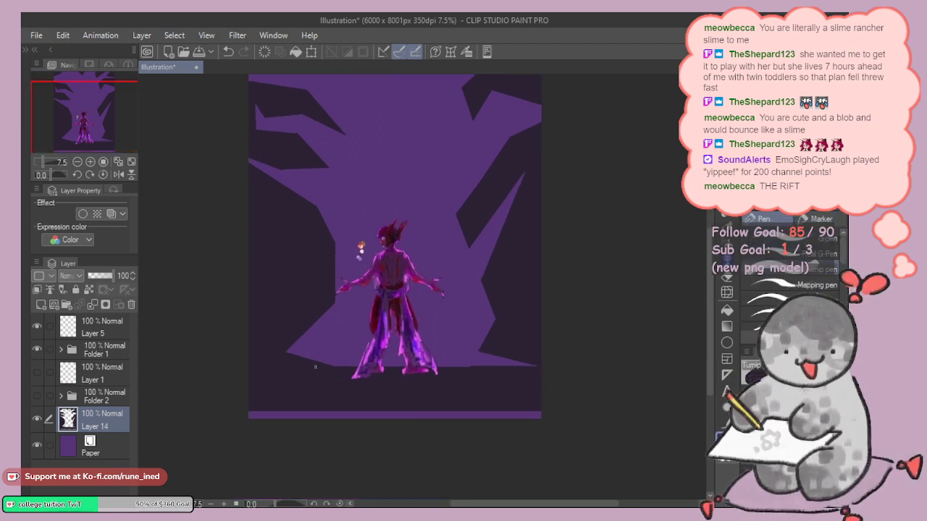
key("m")
left_click(225, 395)
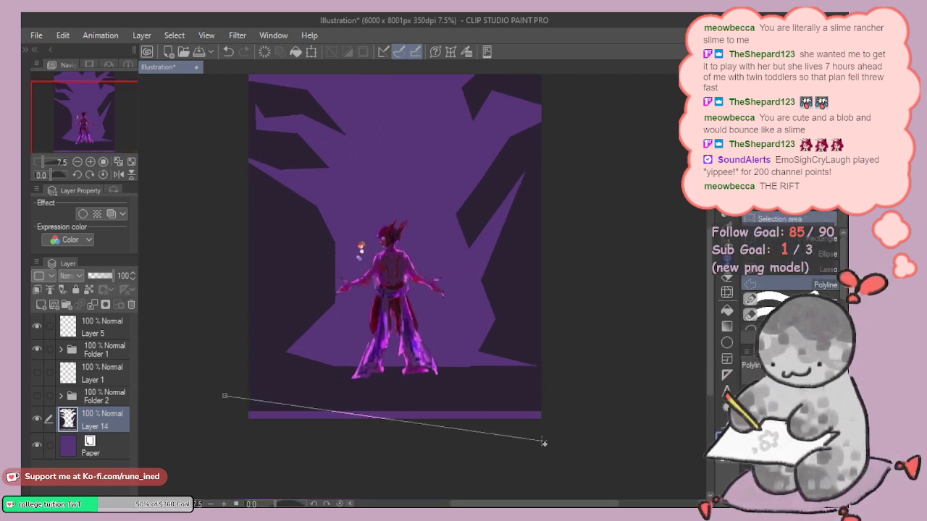
left_click(582, 398)
left_click(222, 453)
left_click(225, 396)
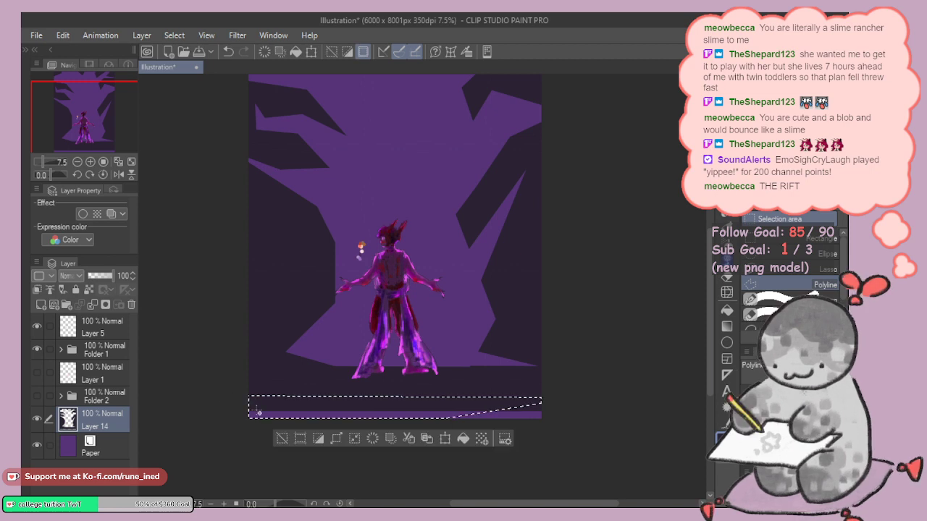
Step: Extend the polyline selection over the strip's bottom-right end, fill it with the dark background color, and deselect
left_click(438, 394)
left_click(589, 393)
left_click(590, 483)
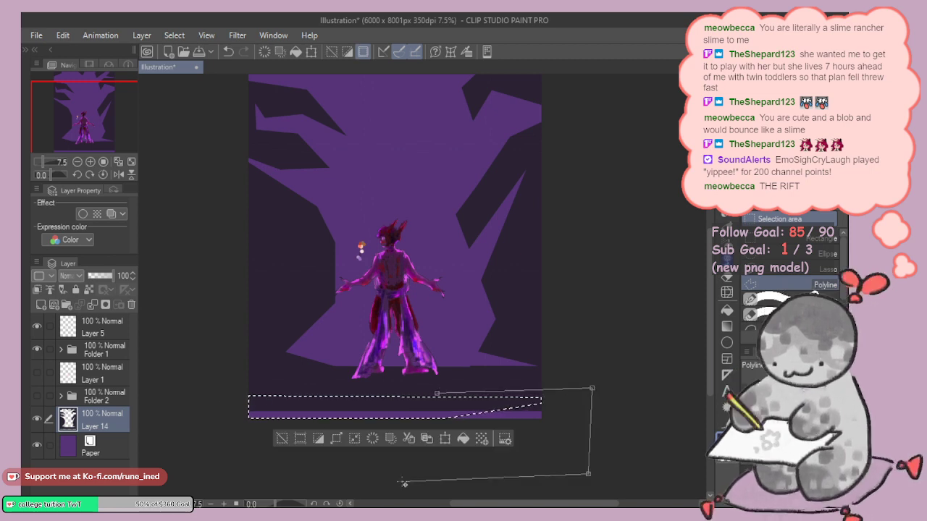
left_click(398, 481)
left_click(438, 394)
left_click(463, 439)
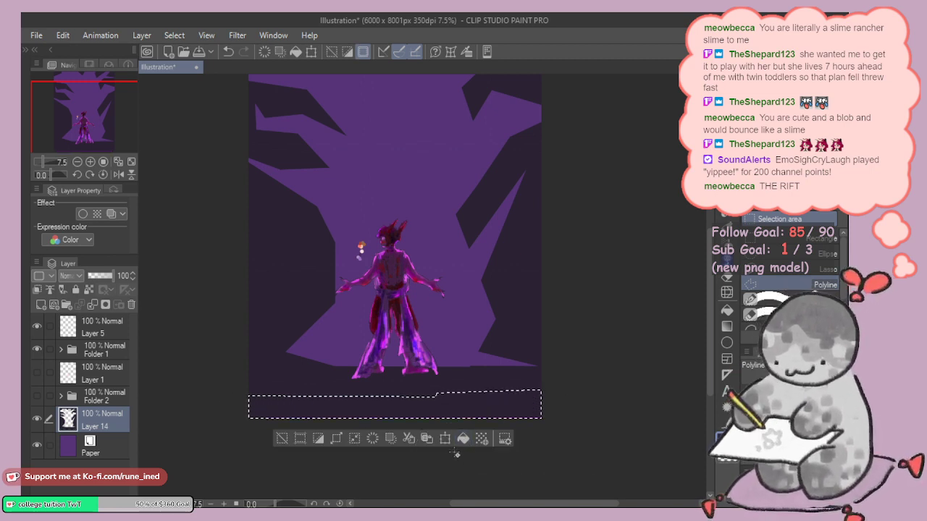
left_click(282, 443)
mouse_move(410, 368)
left_mouse_down()
mouse_move(418, 427)
mouse_move(434, 398)
mouse_move(439, 422)
mouse_move(428, 444)
left_mouse_up()
Step: Try charcoal strokes along the sloping upper edge of the large dark mass on the figure's left, undoing the unwanted ones
key("p")
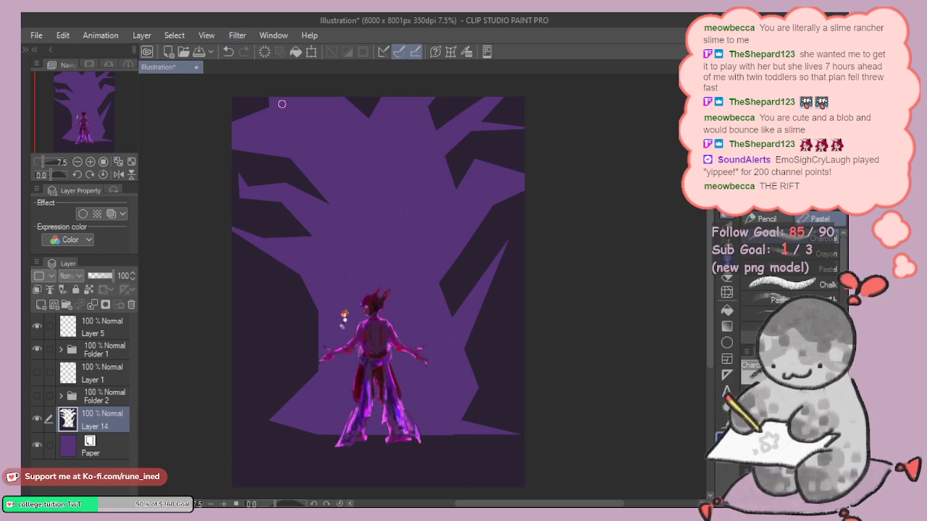
scroll(323, 258, "up", 3)
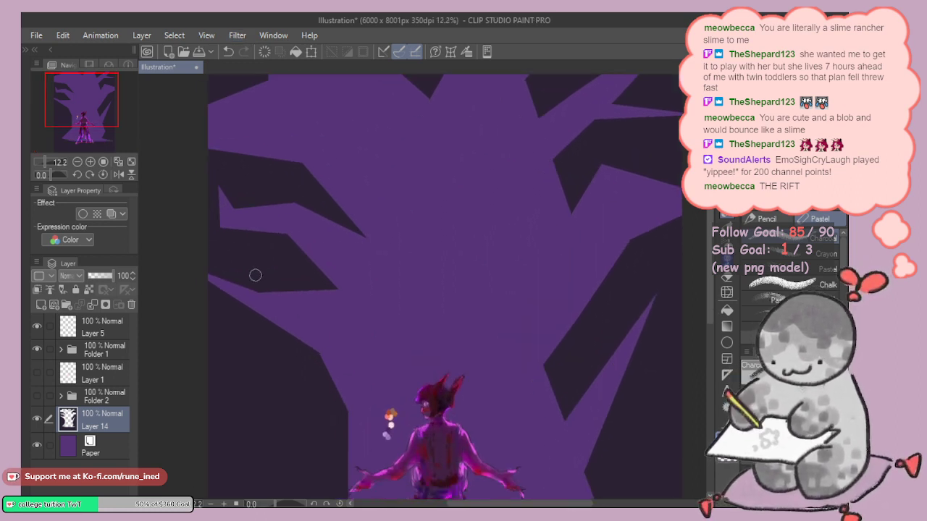
left_click_drag(209, 276, 296, 335)
key("ctrl+z")
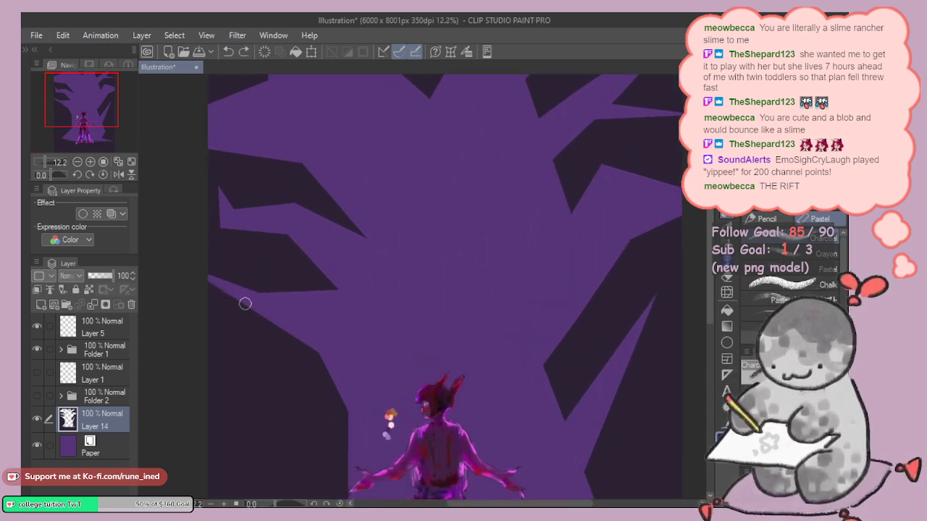
left_click_drag(206, 277, 294, 336)
key("ctrl+z")
mouse_move(236, 300)
left_mouse_down()
mouse_move(297, 344)
mouse_move(289, 331)
mouse_move(323, 348)
mouse_move(349, 398)
mouse_move(324, 344)
left_mouse_up()
key("ctrl+z")
key("ctrl+z")
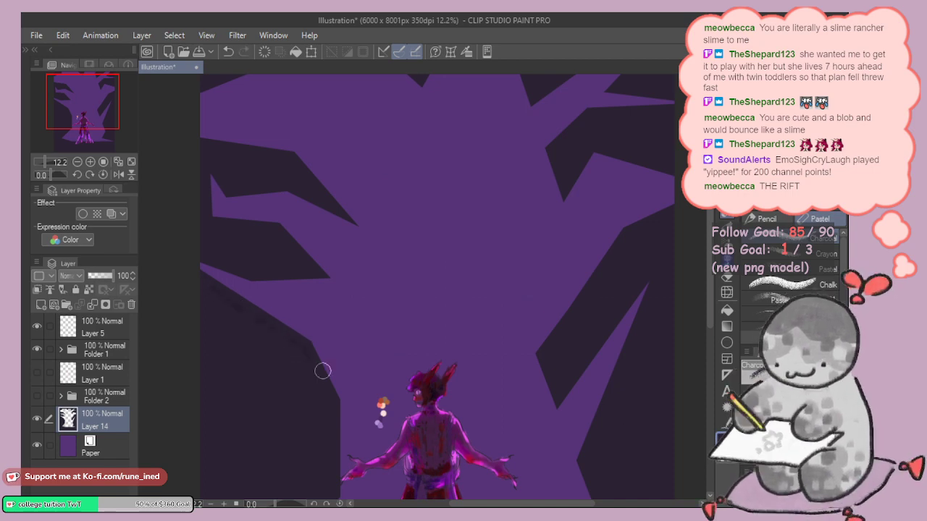
Step: Try dark charcoal strokes along the lower edge of the dark mass beside the figure's legs, and undo them
scroll(324, 348, "down", 4)
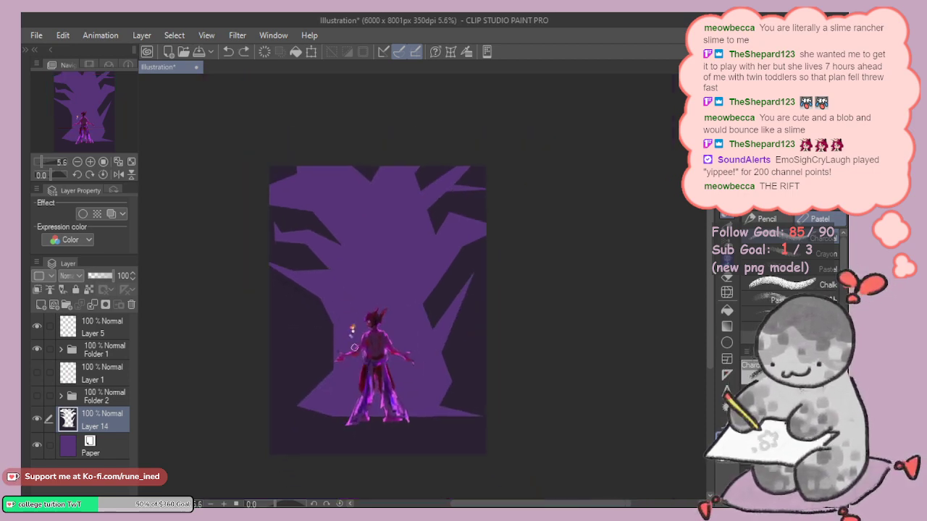
scroll(337, 340, "up", 3)
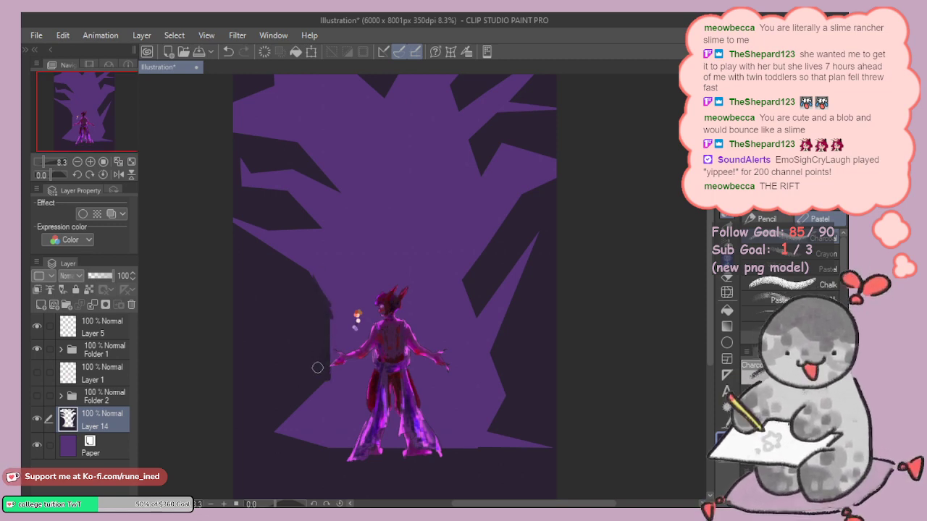
left_click_drag(298, 401, 316, 365)
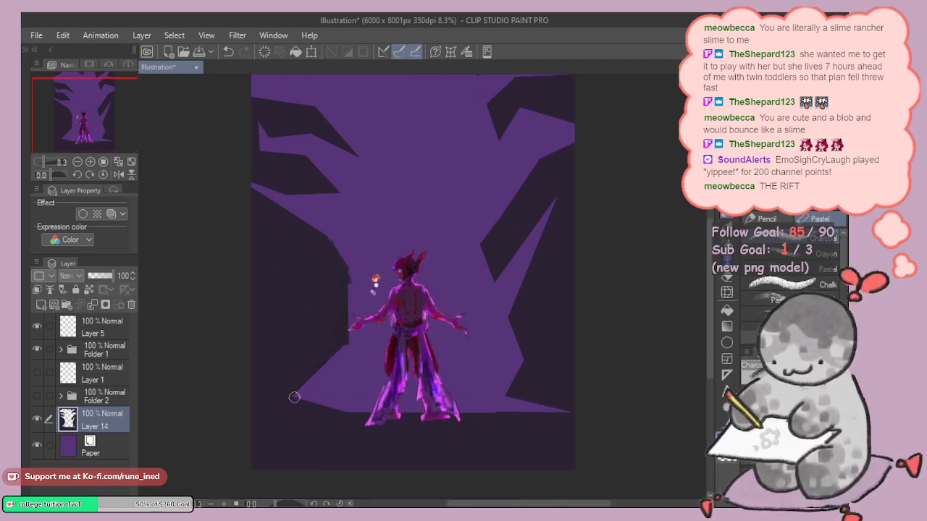
left_click_drag(294, 397, 342, 341)
key("ctrl+z")
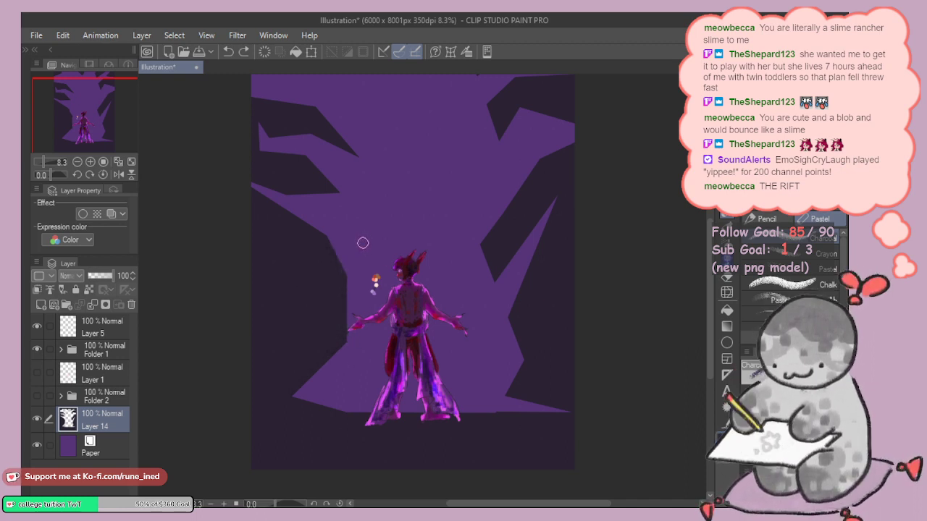
Step: Try purple charcoal strokes down the vertical edge of the dark mass beside the figure's outstretched hand
scroll(363, 243, "up", 3)
left_click_drag(352, 263, 355, 362)
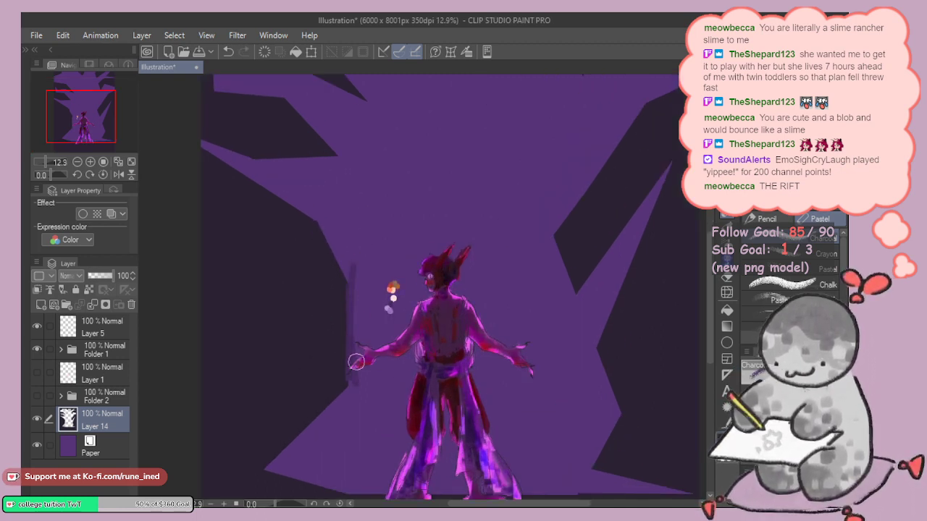
key("ctrl+z")
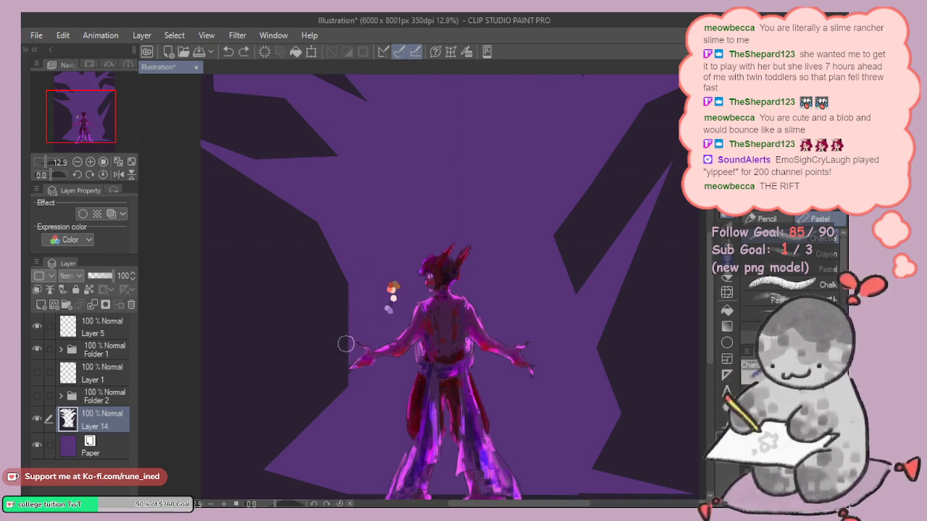
left_click_drag(344, 286, 354, 356)
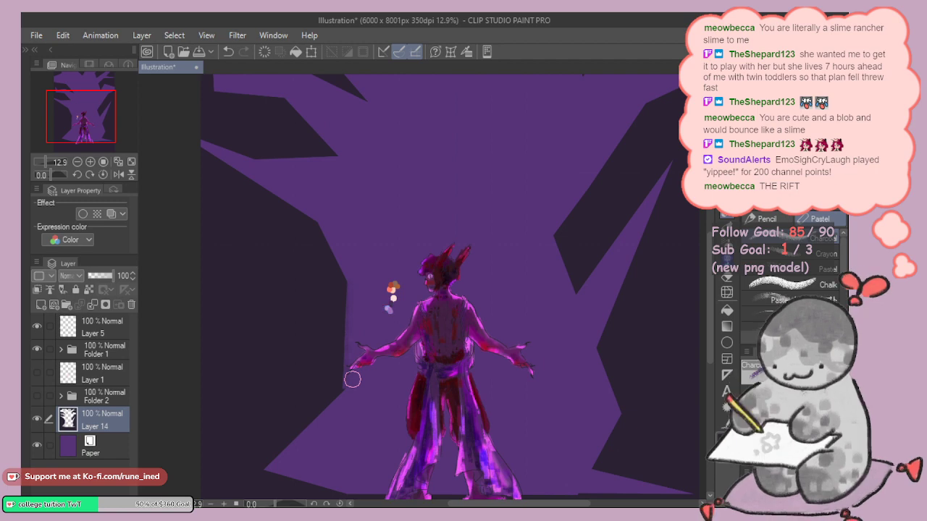
key("alt+Tab")
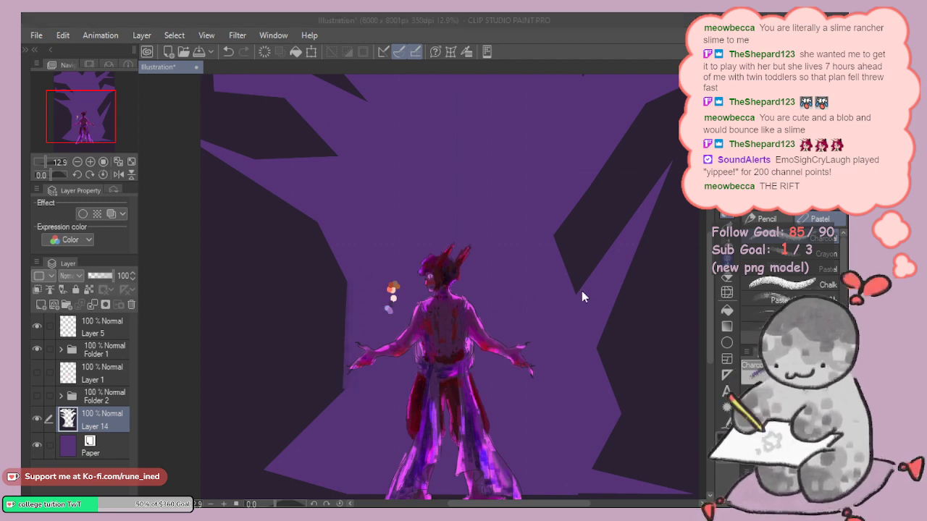
left_click(509, 299)
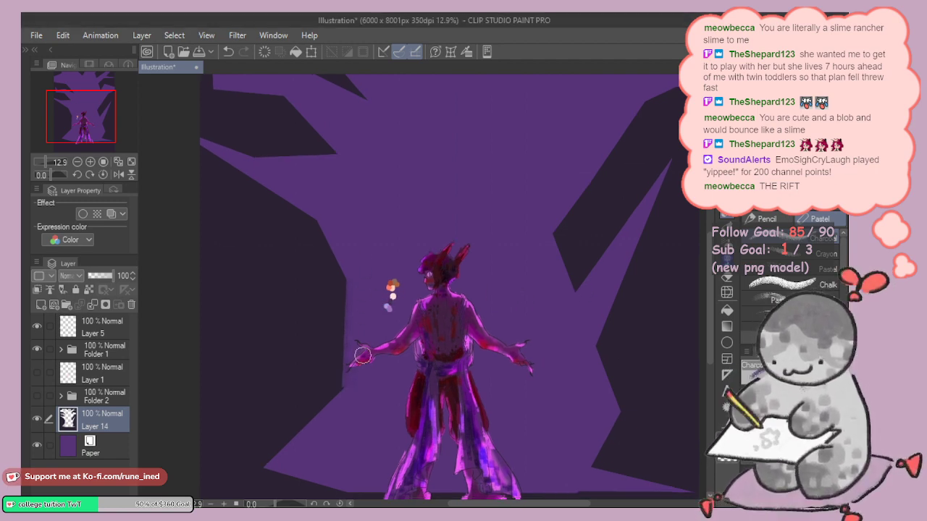
left_click_drag(378, 323, 370, 365)
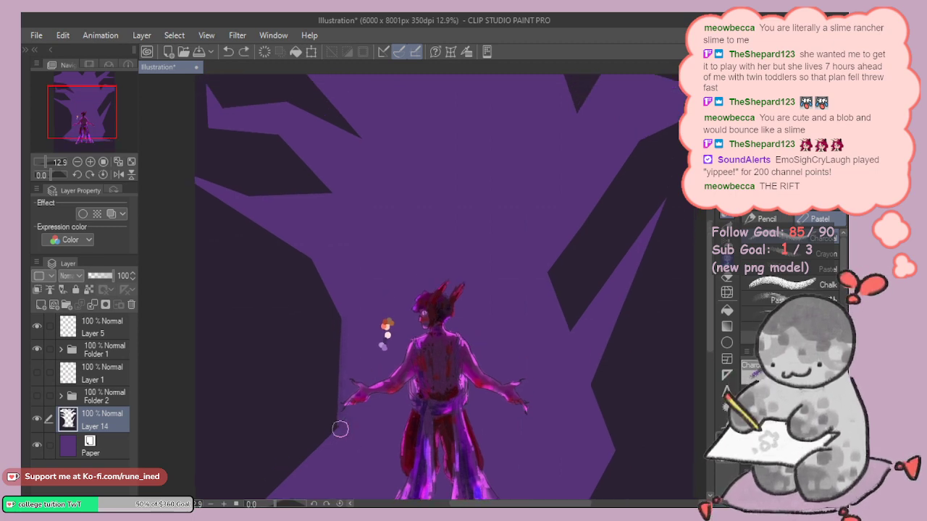
left_click_drag(368, 332, 361, 371)
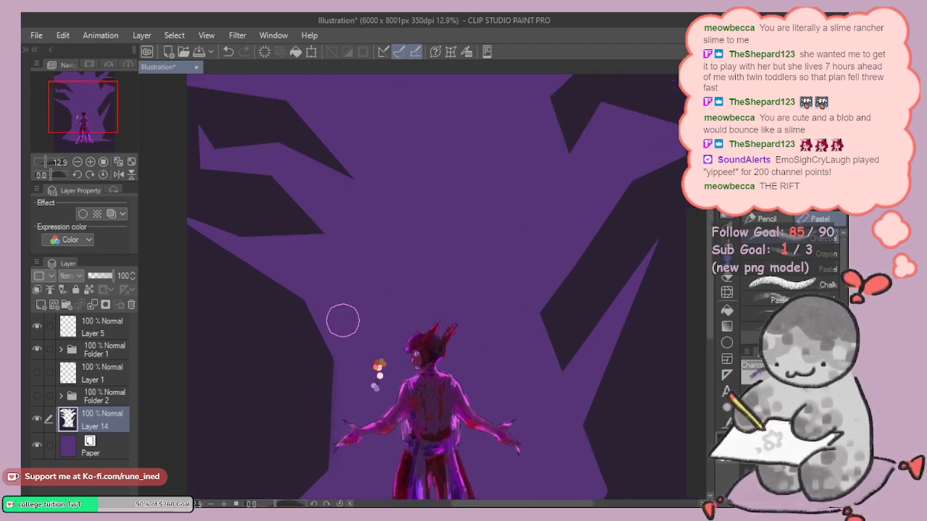
Step: Try soft purple charcoal strokes with a larger brush along the dark mass's sloping edge above the figure's hand
left_click_drag(372, 258, 397, 312)
scroll(397, 312, "up", 3)
left_click_drag(292, 318, 334, 417)
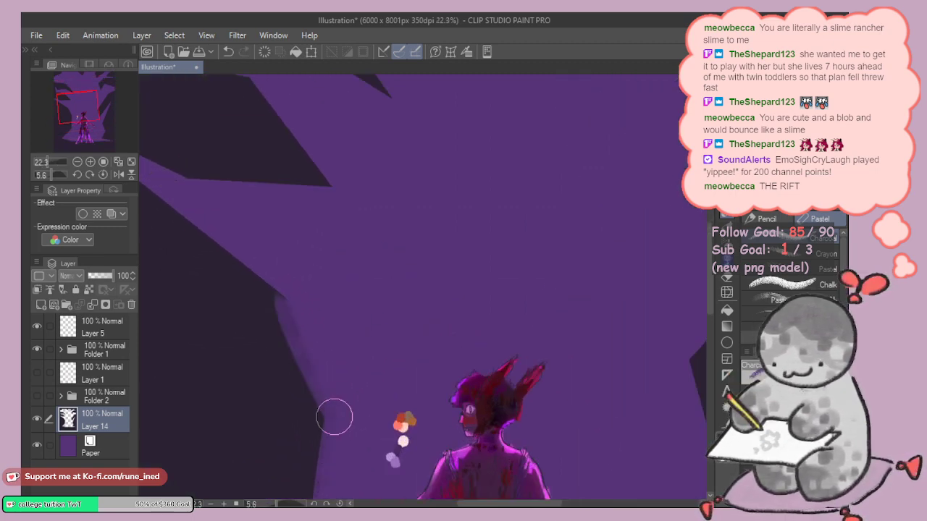
key("ctrl+z")
left_click_drag(278, 281, 335, 418)
left_click_drag(311, 325, 393, 441)
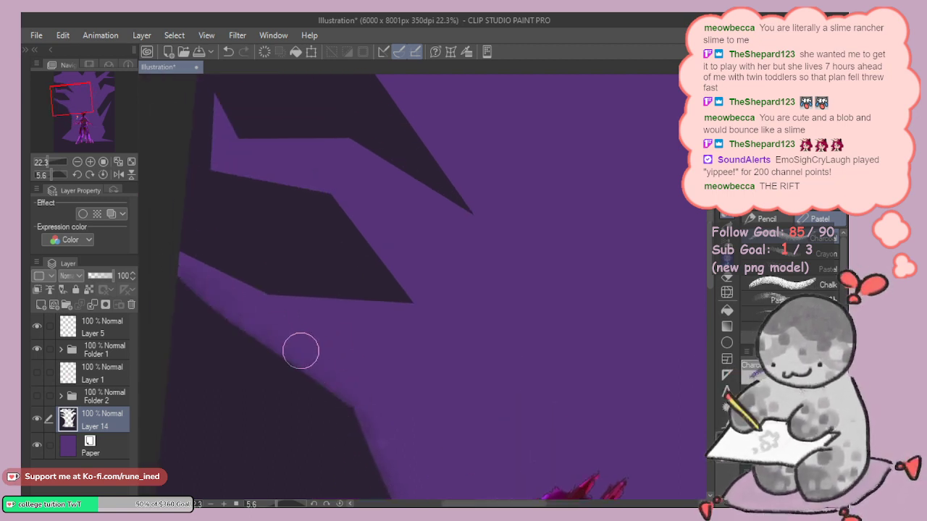
left_click_drag(378, 237, 295, 342)
key("ctrl+z")
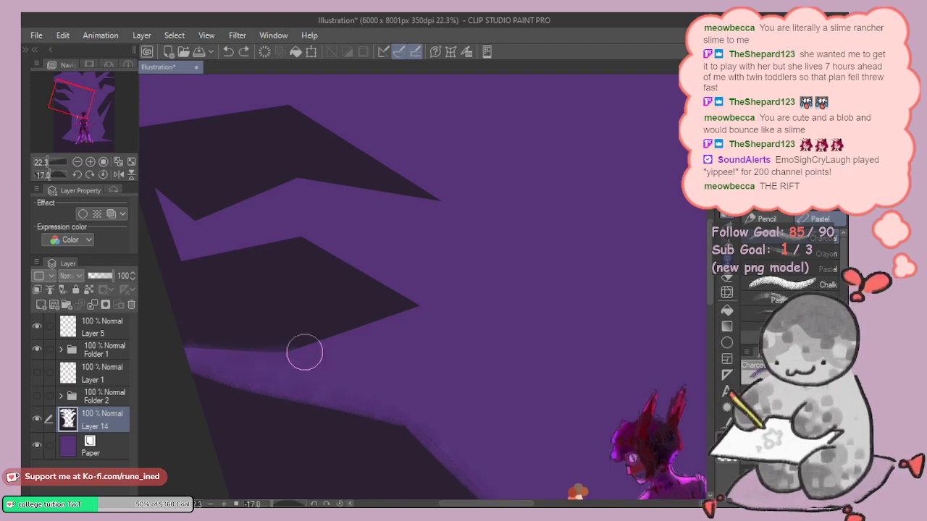
Step: Try softening the underside of the lower dark shard at the canvas's left edge with purple charcoal strokes
mouse_move(300, 353)
left_mouse_down()
mouse_move(384, 319)
mouse_move(290, 357)
mouse_move(452, 287)
left_mouse_up()
left_click_drag(489, 207, 488, 246)
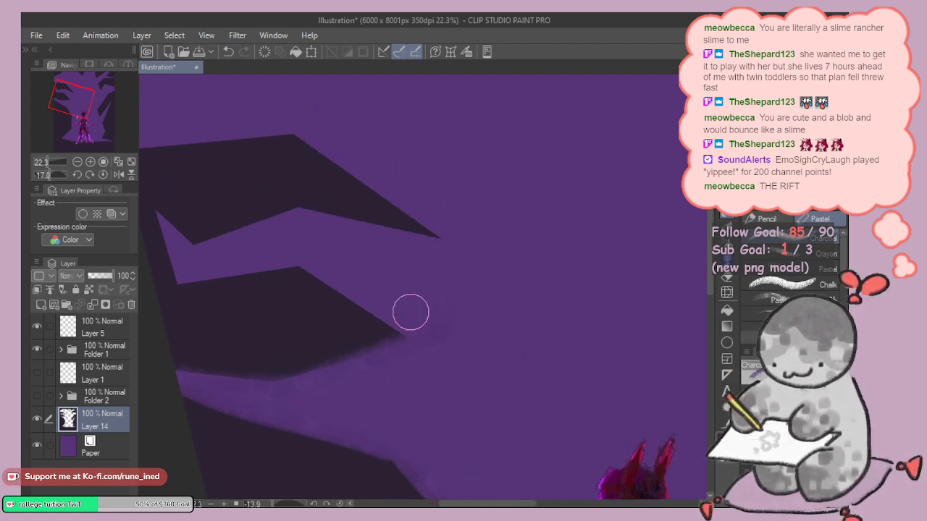
mouse_move(410, 312)
left_mouse_down()
mouse_move(436, 385)
mouse_move(317, 393)
left_mouse_up()
left_click_drag(475, 271, 478, 290)
left_click_drag(478, 290, 470, 319)
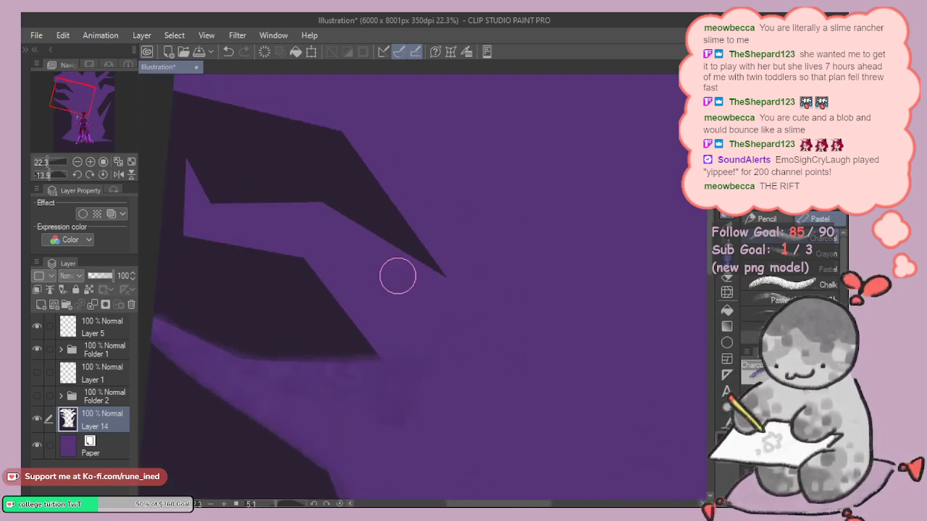
Step: Try purple charcoal strokes along the lower left shard's upper edge, and undo the purple edge softening
left_click_drag(317, 253, 407, 380)
left_click_drag(323, 276, 393, 377)
left_click_drag(358, 312, 400, 366)
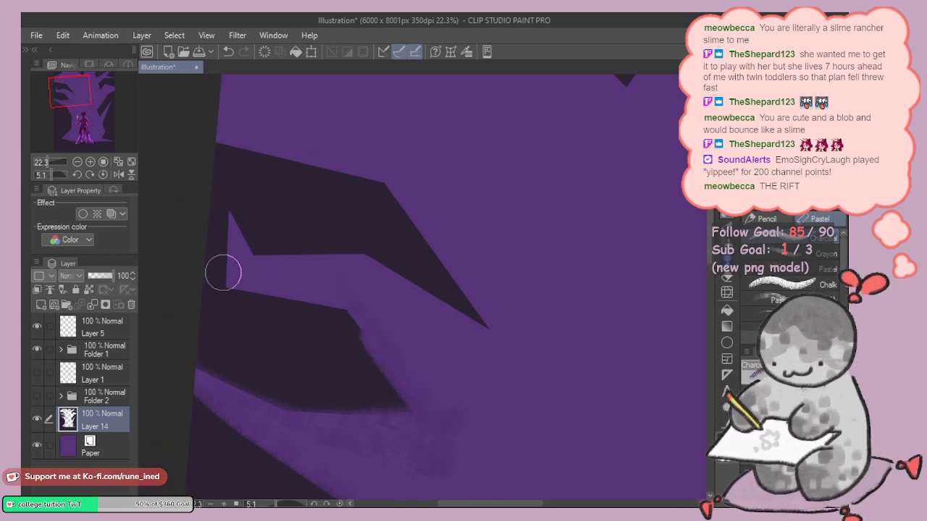
left_click_drag(223, 272, 327, 294)
key("ctrl+z")
key("ctrl+z")
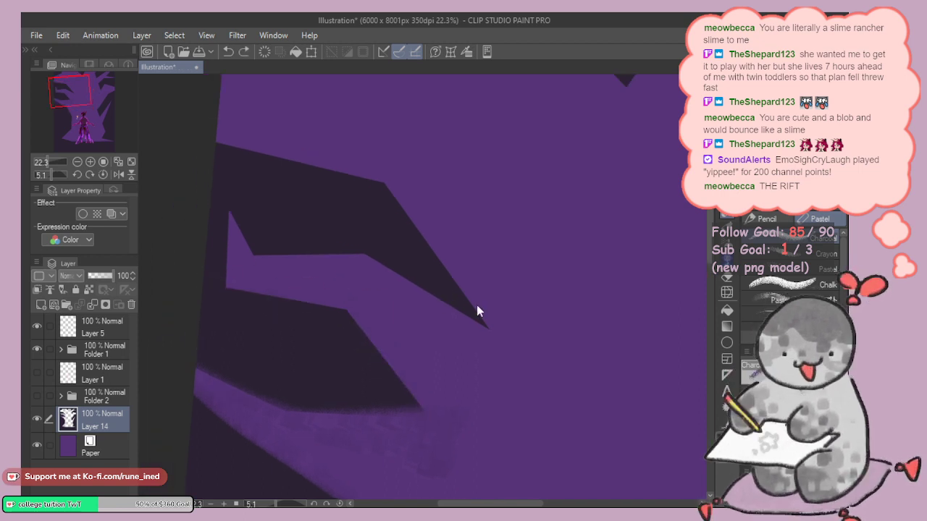
key("ctrl+z")
key("ctrl+z")
Step: Roughen the large left dark mass's edge above the figure's hand with dark charcoal strokes on Layer 14
left_click_drag(494, 319, 424, 274)
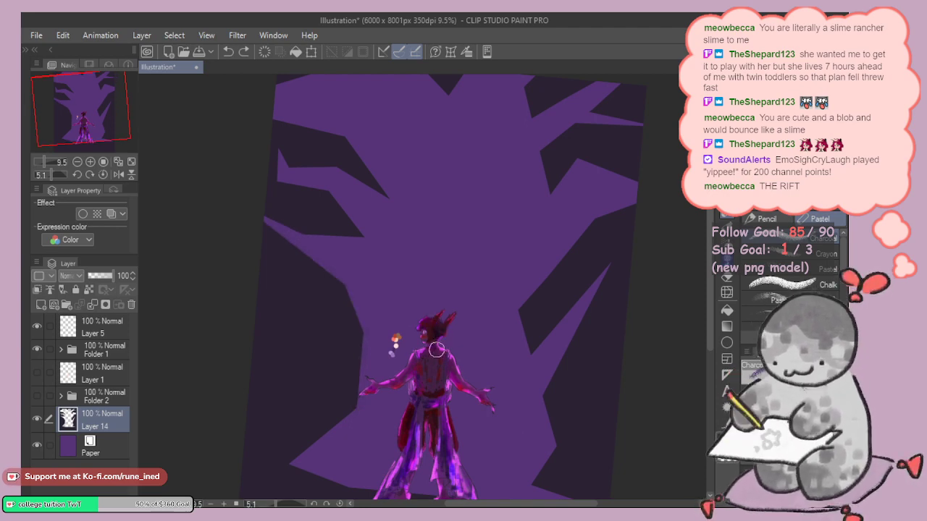
scroll(355, 350, "up", 4)
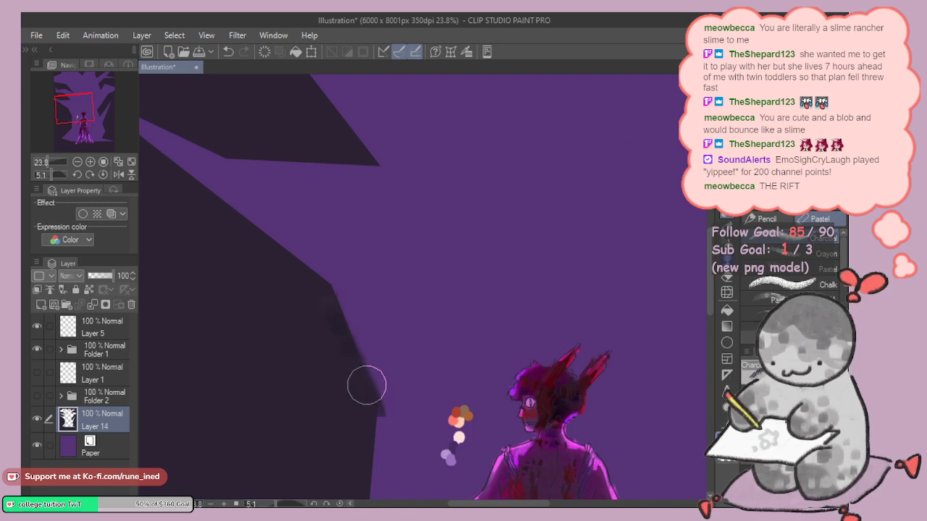
mouse_move(360, 415)
left_mouse_down()
mouse_move(299, 306)
mouse_move(364, 312)
mouse_move(469, 247)
mouse_move(469, 258)
left_mouse_up()
left_click_drag(436, 157, 387, 227)
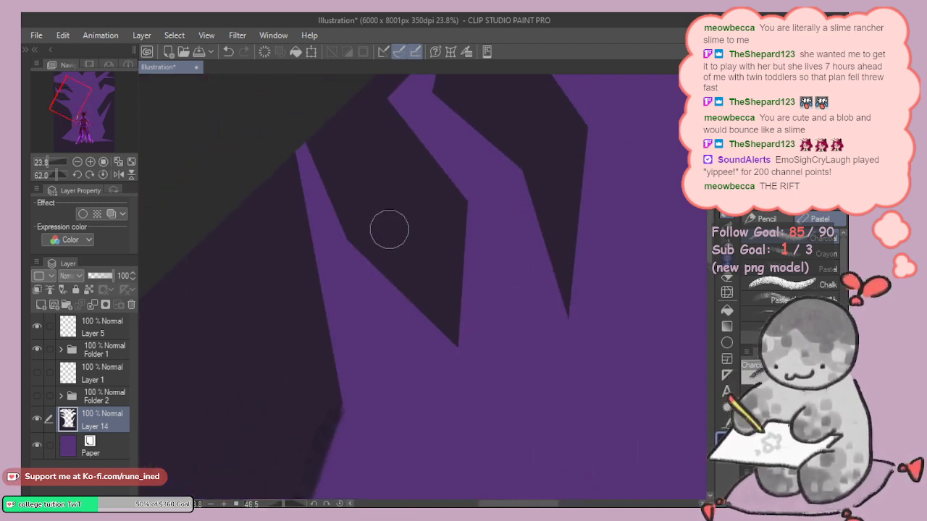
mouse_move(294, 192)
left_mouse_down()
mouse_move(333, 412)
mouse_move(331, 374)
mouse_move(319, 408)
left_mouse_up()
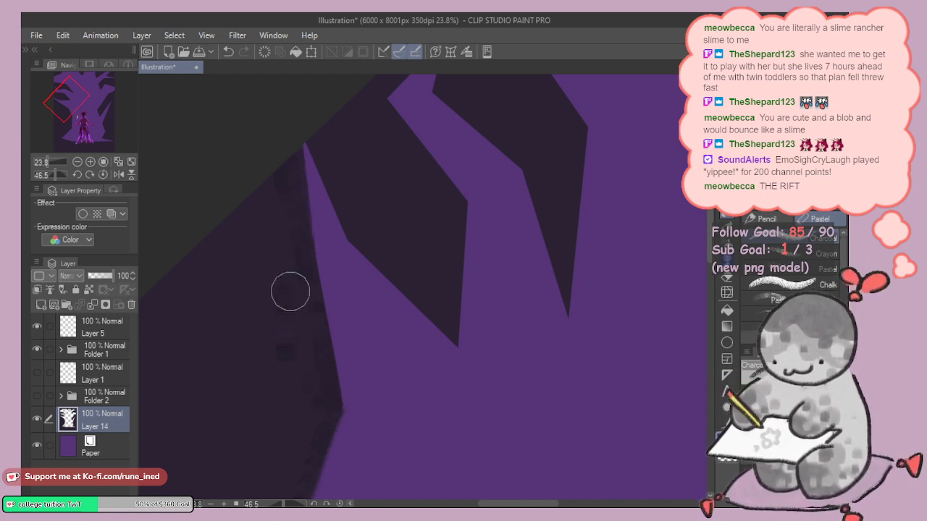
Step: Texture and roughen the upper and lower edges of the lower left shard with dark charcoal strokes
left_click_drag(290, 292, 344, 185)
mouse_move(253, 167)
left_mouse_down()
mouse_move(255, 260)
mouse_move(248, 225)
mouse_move(259, 240)
mouse_move(232, 233)
left_mouse_up()
left_click_drag(319, 269, 329, 187)
mouse_move(317, 367)
left_mouse_down()
mouse_move(372, 318)
mouse_move(369, 344)
mouse_move(404, 314)
mouse_move(395, 306)
mouse_move(519, 285)
mouse_move(439, 396)
mouse_move(371, 426)
mouse_move(328, 481)
mouse_move(427, 407)
mouse_move(359, 466)
mouse_move(411, 389)
mouse_move(322, 405)
mouse_move(329, 432)
mouse_move(357, 426)
left_mouse_up()
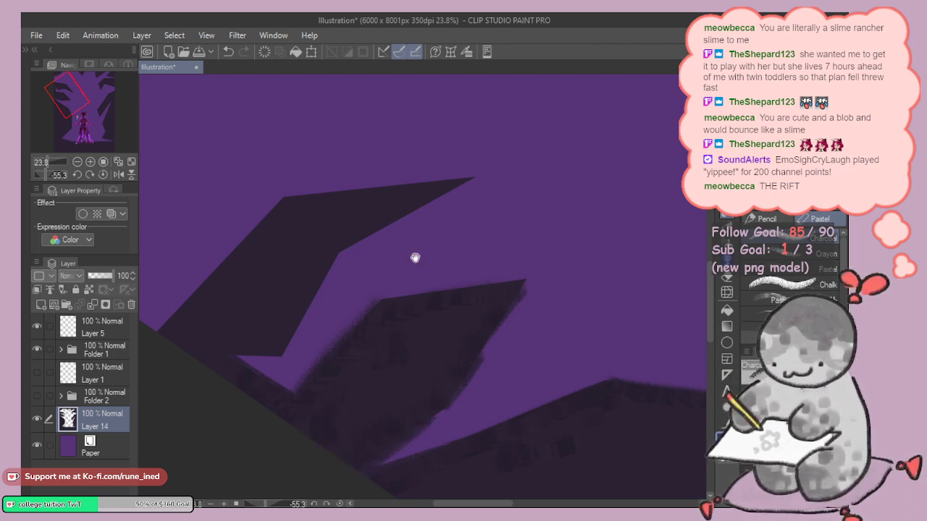
Step: Roughen the underside of the upper left shard with dark charcoal strokes, extending its tip with broken marks
left_click_drag(414, 259, 456, 286)
left_click_drag(455, 287, 450, 301, "shift")
mouse_move(259, 326)
left_mouse_down()
mouse_move(307, 316)
mouse_move(357, 269)
mouse_move(280, 296)
mouse_move(371, 268)
mouse_move(526, 244)
mouse_move(493, 248)
mouse_move(586, 268)
mouse_move(496, 238)
mouse_move(432, 285)
left_mouse_up()
scroll(461, 372, "up", 5)
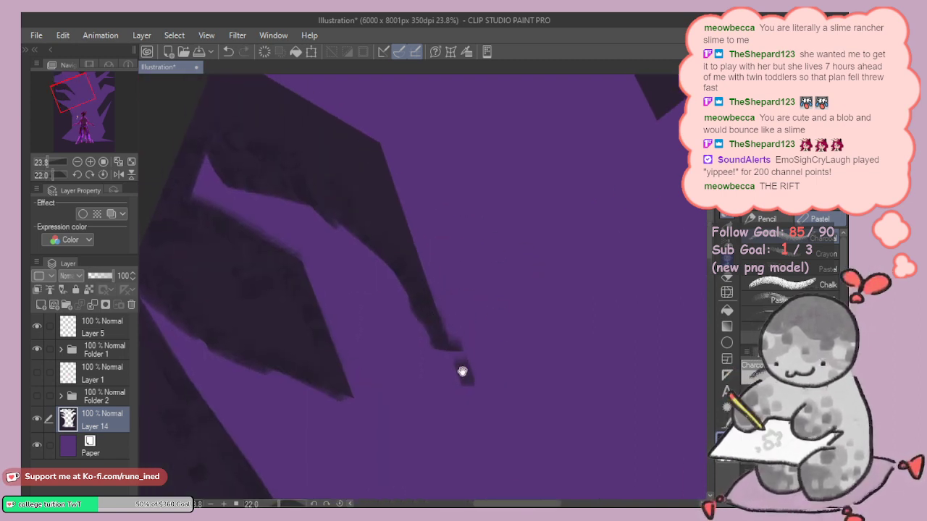
Step: Roughen the top edge of the upper left shard with dark charcoal strokes up to the canvas's left border
scroll(412, 236, "up", 3)
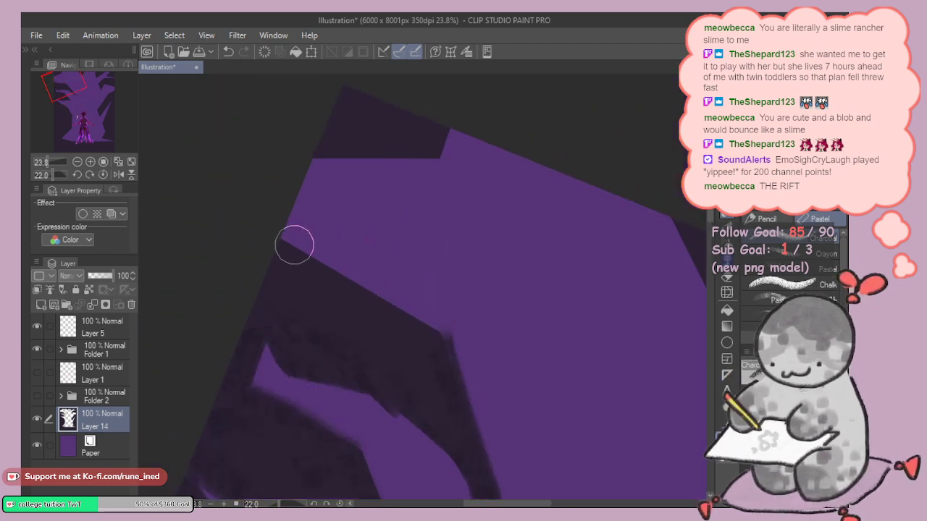
scroll(383, 252, "up", 3)
mouse_move(333, 225)
left_mouse_down()
mouse_move(459, 221)
mouse_move(435, 226)
mouse_move(461, 198)
left_mouse_up()
scroll(441, 199, "down", 8)
left_click_drag(441, 237, 410, 235)
left_click_drag(496, 211, 554, 270)
scroll(463, 217, "up", 5)
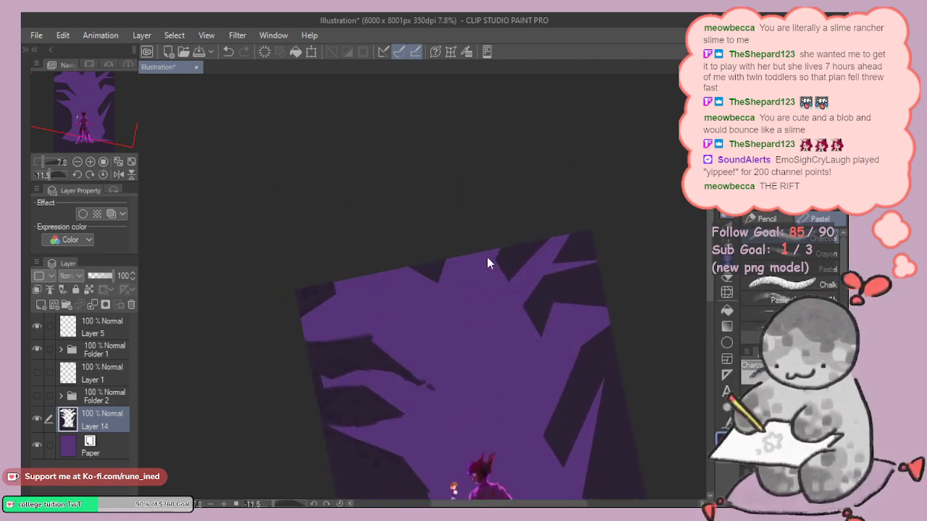
Step: Roughen the shards along the canvas's top edge and upper right corner with dark charcoal strokes, extending their tips
mouse_move(362, 296)
left_mouse_down()
mouse_move(352, 263)
mouse_move(488, 352)
mouse_move(372, 268)
mouse_move(430, 296)
mouse_move(484, 296)
mouse_move(517, 228)
mouse_move(496, 368)
mouse_move(523, 454)
left_mouse_up()
left_click_drag(555, 336, 507, 337)
left_click_drag(644, 346, 570, 304)
left_click_drag(583, 343, 420, 396)
left_click_drag(462, 291, 486, 292)
mouse_move(401, 282)
left_mouse_down()
mouse_move(435, 236)
mouse_move(395, 287)
mouse_move(408, 326)
mouse_move(450, 302)
left_mouse_up()
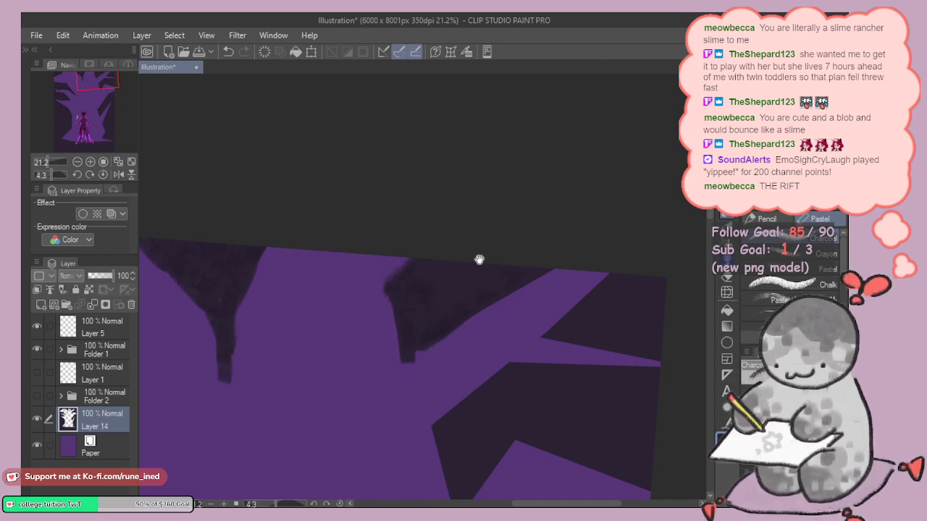
mouse_move(480, 258)
left_mouse_down()
mouse_move(486, 279)
mouse_move(496, 266)
mouse_move(514, 271)
mouse_move(423, 287)
mouse_move(468, 253)
mouse_move(464, 279)
mouse_move(425, 292)
left_mouse_up()
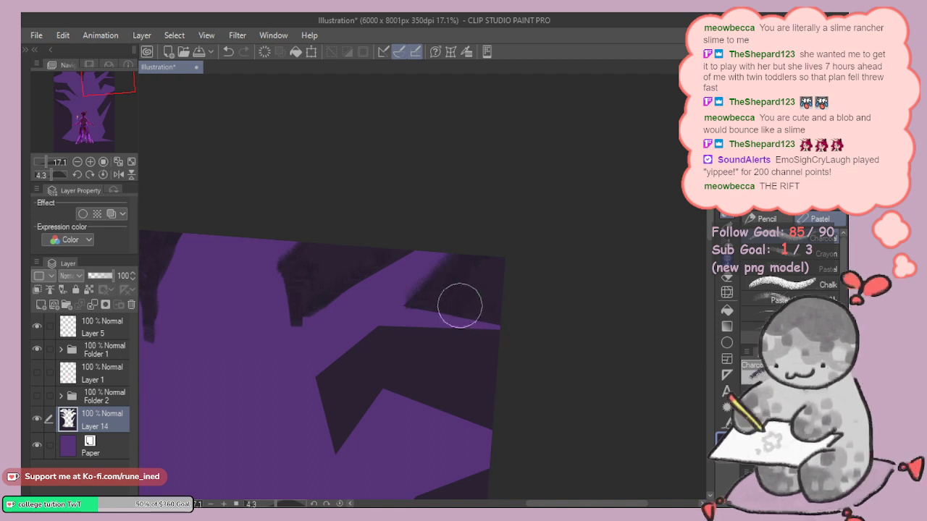
left_click_drag(491, 321, 467, 319)
Step: Roughen the upper right shard and sharpen the lower tip of the diagonal right shard with dark charcoal strokes
mouse_move(359, 389)
left_mouse_down()
mouse_move(415, 304)
mouse_move(415, 251)
mouse_move(389, 358)
mouse_move(436, 287)
mouse_move(484, 305)
mouse_move(503, 299)
mouse_move(437, 273)
mouse_move(503, 277)
mouse_move(497, 301)
left_mouse_up()
left_click_drag(516, 312, 529, 145)
mouse_move(465, 264)
left_mouse_down()
mouse_move(455, 257)
mouse_move(518, 212)
left_mouse_up()
mouse_move(354, 358)
left_mouse_down()
mouse_move(379, 419)
mouse_move(391, 382)
left_mouse_up()
scroll(412, 366, "down", 1)
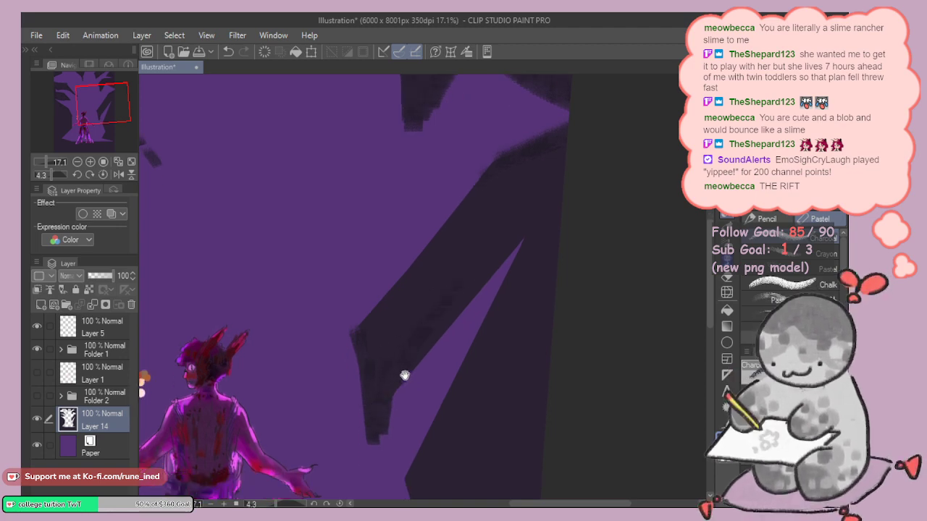
scroll(384, 377, "up", 1)
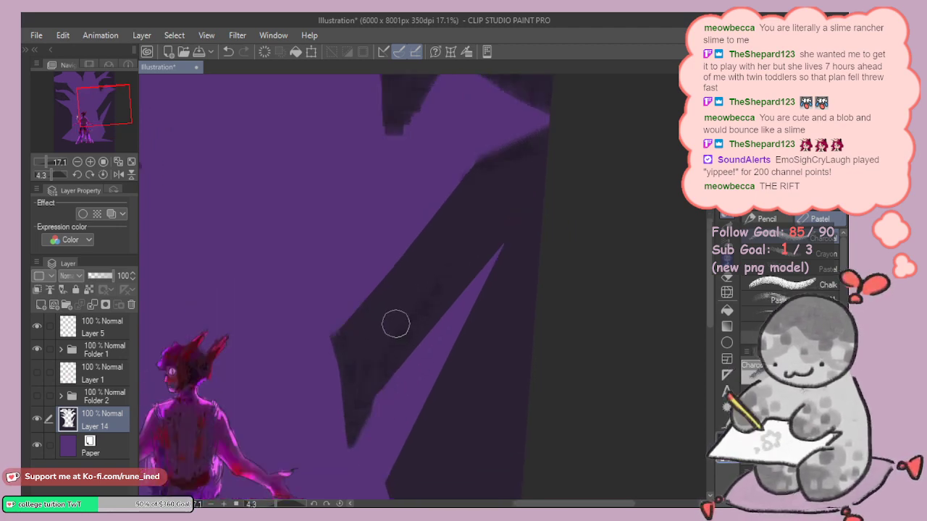
scroll(377, 409, "up", 1)
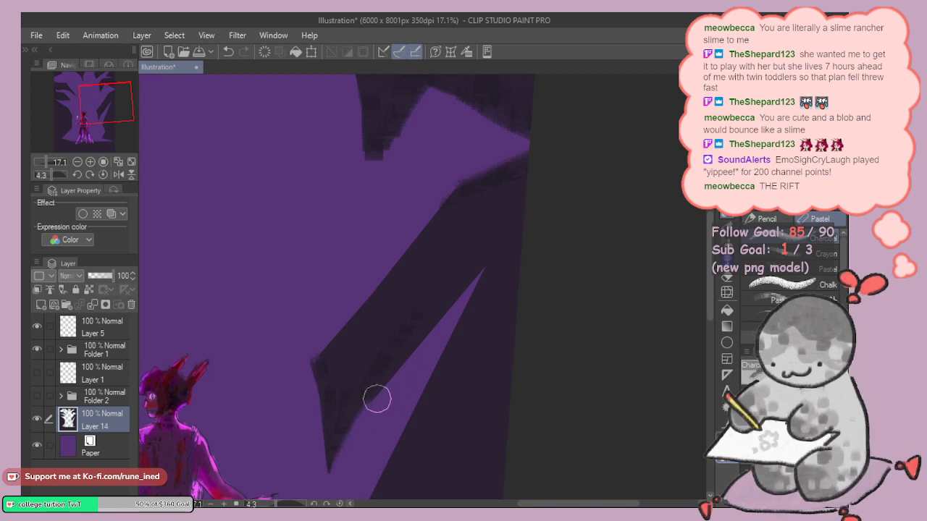
Step: Reshape both long edges of the diagonal right shard into a curved form with soft charcoal strokes
left_click_drag(372, 404, 431, 339)
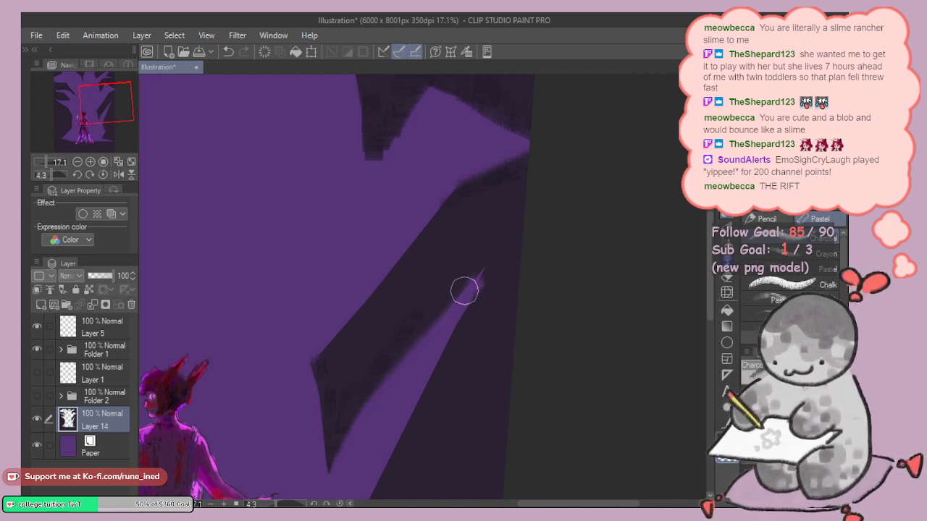
left_click_drag(333, 366, 457, 171)
left_click_drag(335, 338, 306, 372)
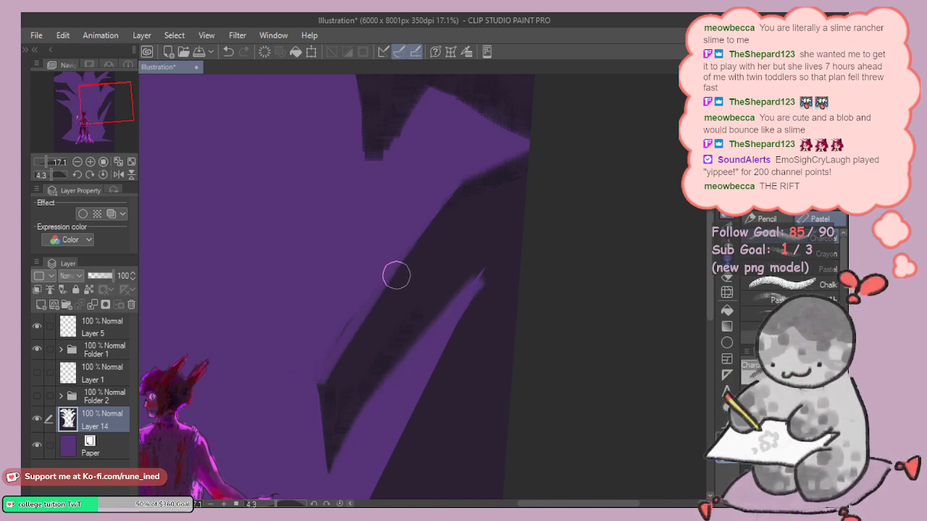
left_click_drag(436, 210, 386, 274)
left_click_drag(338, 369, 384, 294)
left_click_drag(423, 316, 415, 273)
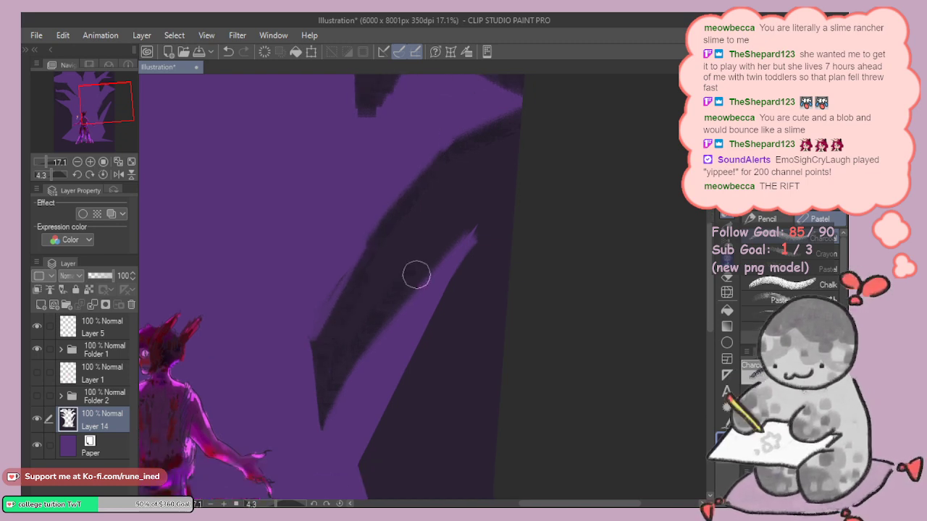
mouse_move(341, 294)
left_mouse_down()
mouse_move(320, 314)
mouse_move(323, 362)
left_mouse_up()
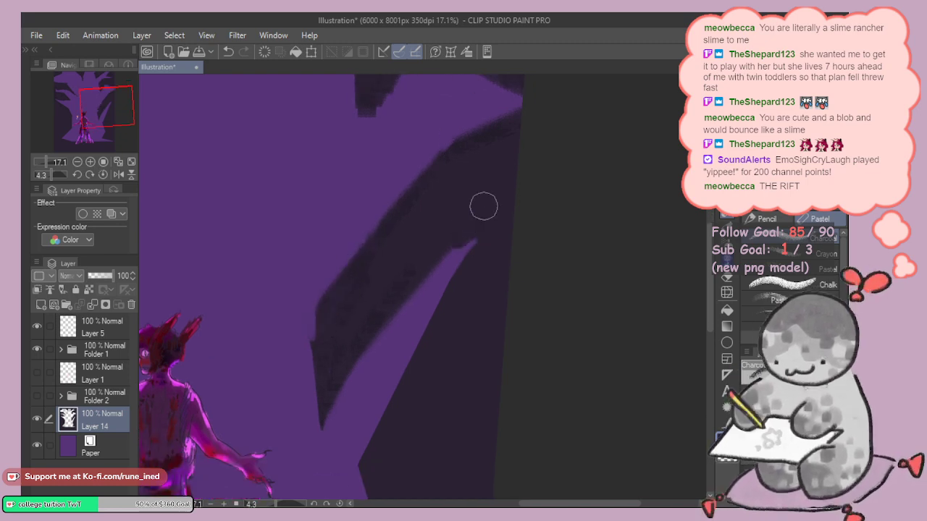
scroll(473, 231, "down", 5)
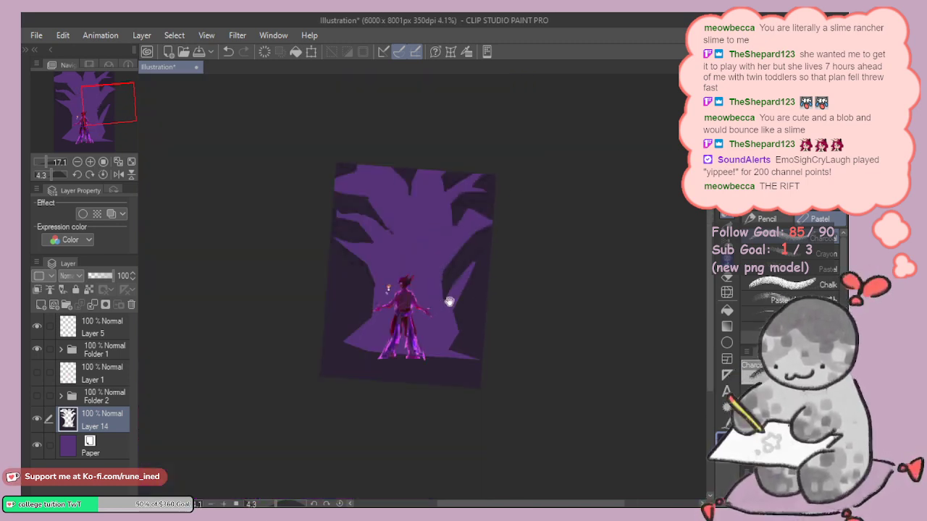
scroll(464, 309, "up", 3)
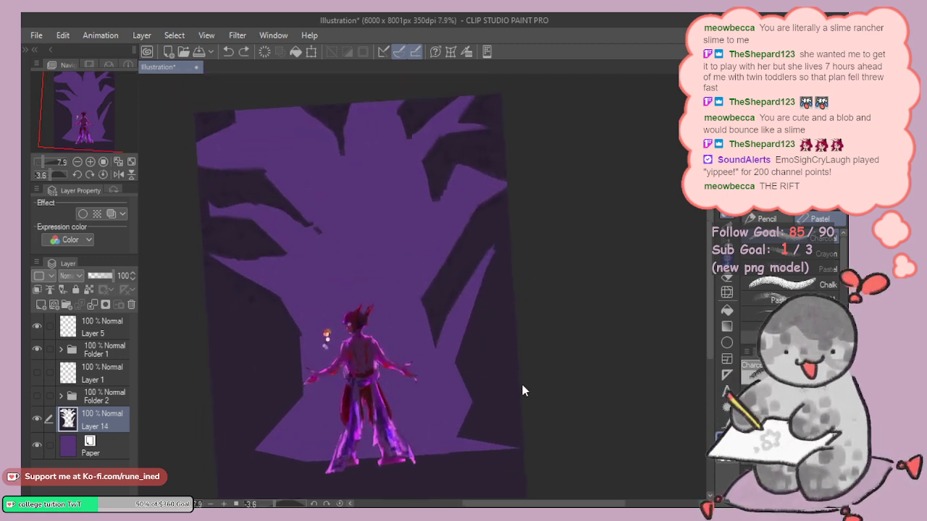
Step: Undo all the charcoal roughening on Layer 14, back to the straight-edged dark shapes
key("ctrl+z")
key("ctrl+z")
key("ctrl+z")
key("ctrl+z")
key("ctrl+z")
key("ctrl+z")
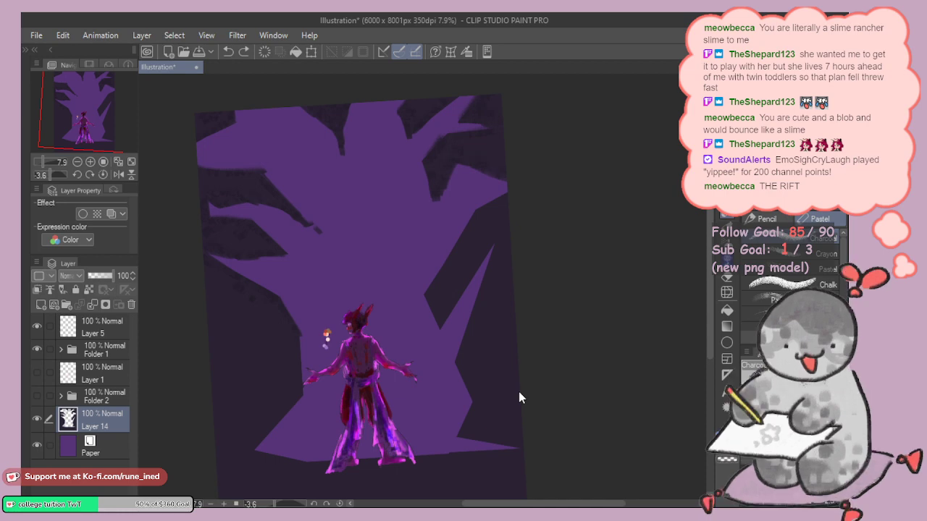
key("ctrl+z")
key("ctrl+z")
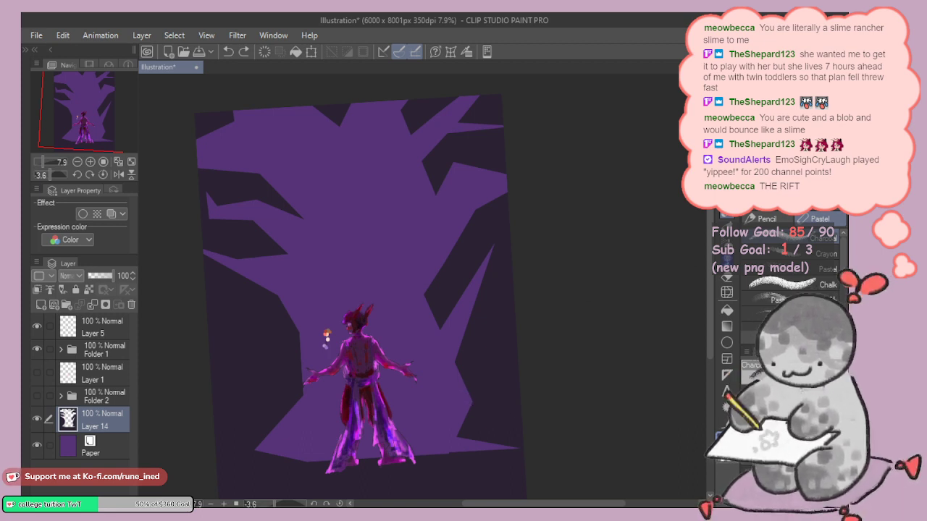
Step: Select all the dark masses and shards on Layer 14 with Auto select, adding each shape to the selection
key("w")
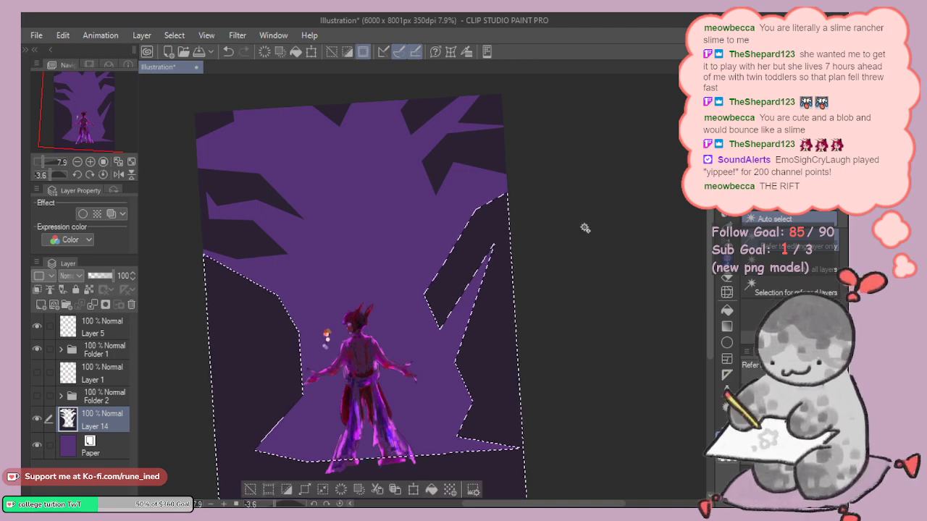
left_click_drag(605, 230, 625, 273)
left_click(532, 161)
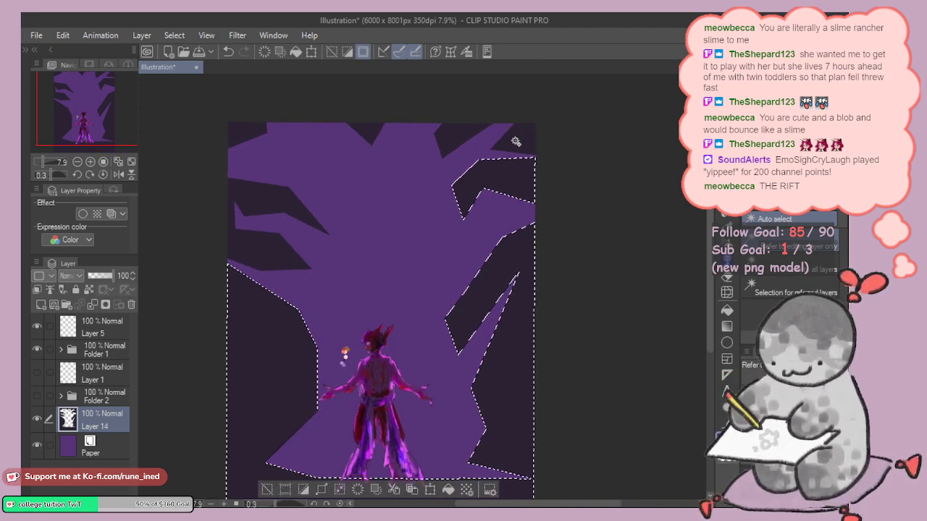
left_click(514, 137)
left_click(253, 182)
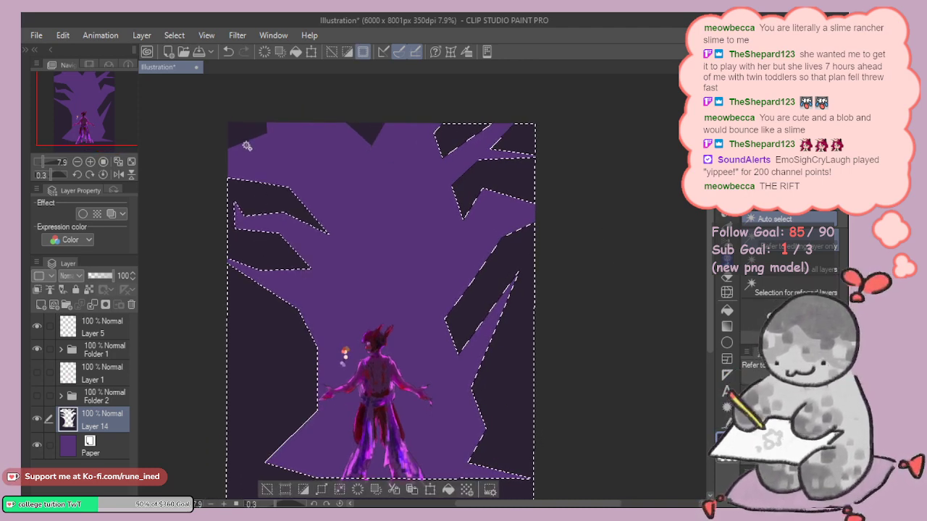
left_click(243, 138)
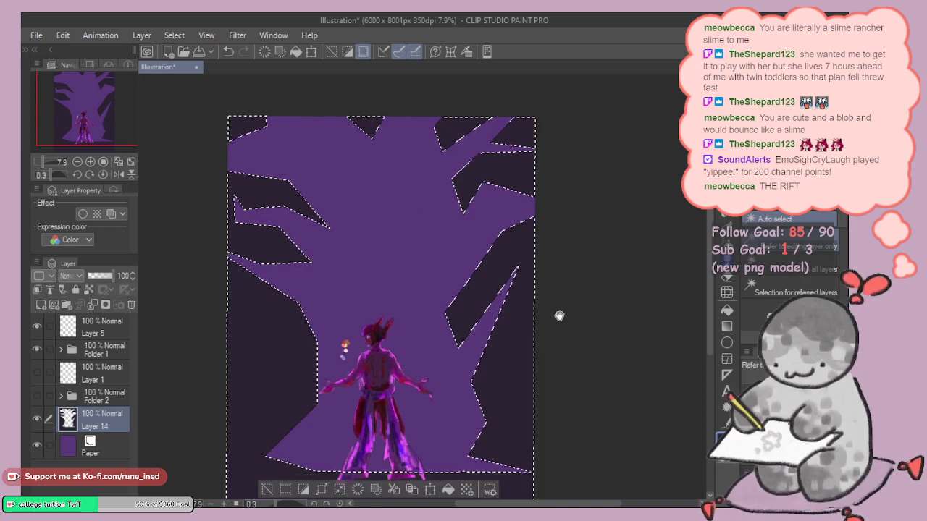
left_click_drag(558, 314, 554, 268)
left_click_drag(529, 304, 535, 338)
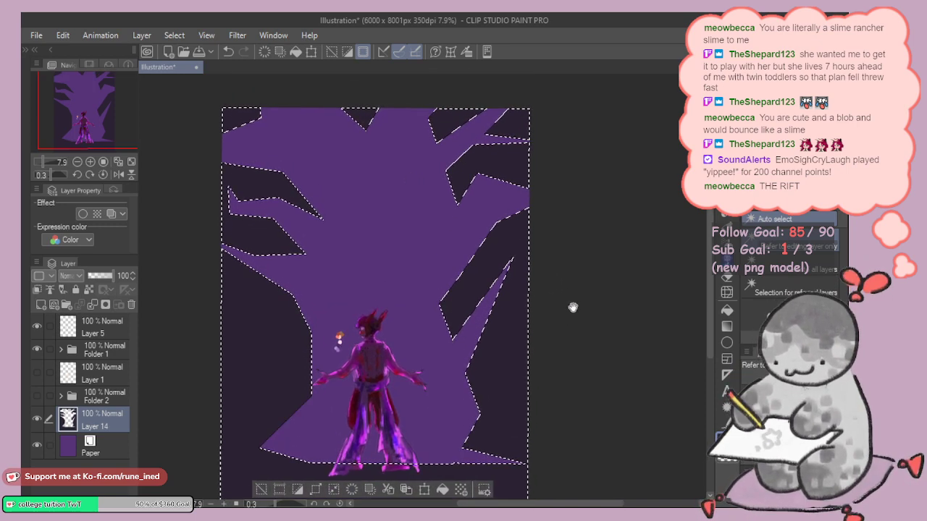
Step: Texture the selected dark shapes with subtle charcoal strokes, keeping their edges crisp
left_click(733, 327)
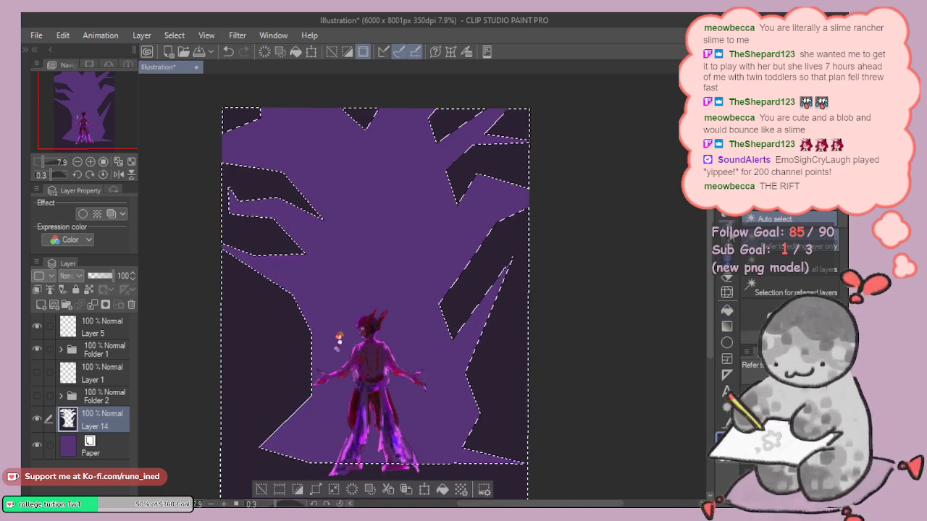
left_click(728, 217)
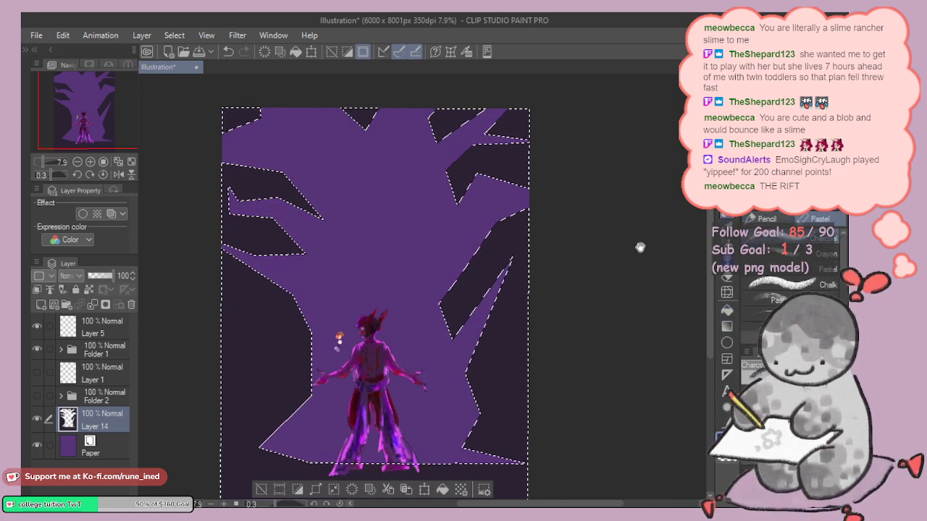
scroll(623, 282, "down", 2)
left_click_drag(586, 266, 559, 341)
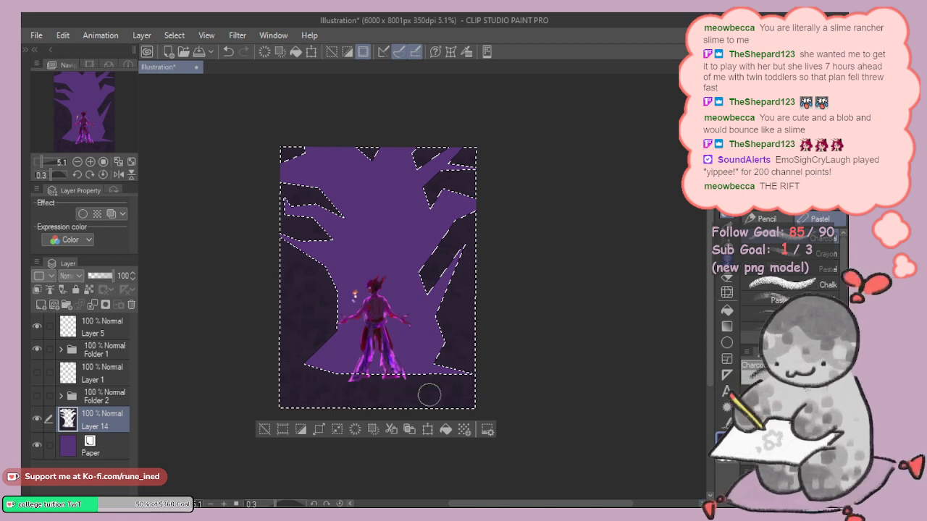
scroll(416, 262, "up", 8)
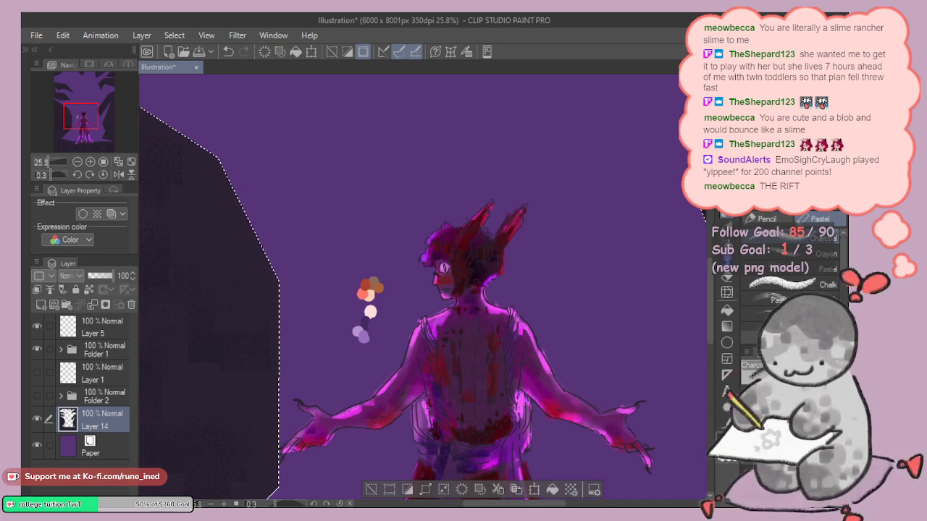
Step: Reduce the brush size and paint a dark shadow from the figure's right foot down to the canvas's bottom edge
scroll(582, 306, "down", 3)
left_click_drag(552, 387, 507, 179)
left_click_drag(530, 321, 497, 244)
scroll(497, 244, "up", 1)
mouse_move(487, 286)
left_mouse_down()
mouse_move(471, 269)
mouse_move(478, 261)
mouse_move(528, 360)
left_mouse_up()
key("bracketleft")
key("bracketleft")
key("bracketleft")
key("bracketleft")
key("bracketleft")
key("bracketleft")
key("bracketleft")
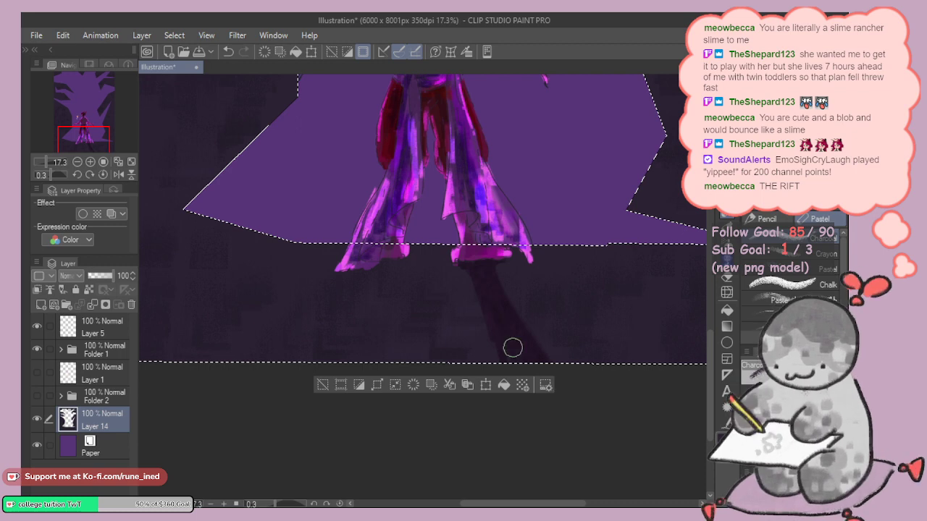
left_click_drag(451, 265, 496, 285)
Step: Paint a matching dark shadow from the figure's left foot to the bottom edge, undoing the narrow first strokes
left_click_drag(434, 311, 427, 294)
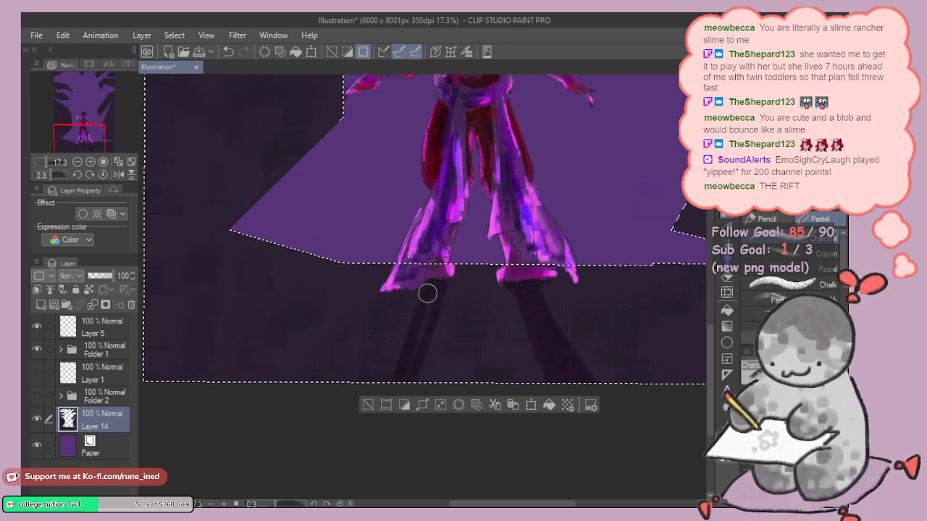
key("ctrl+z")
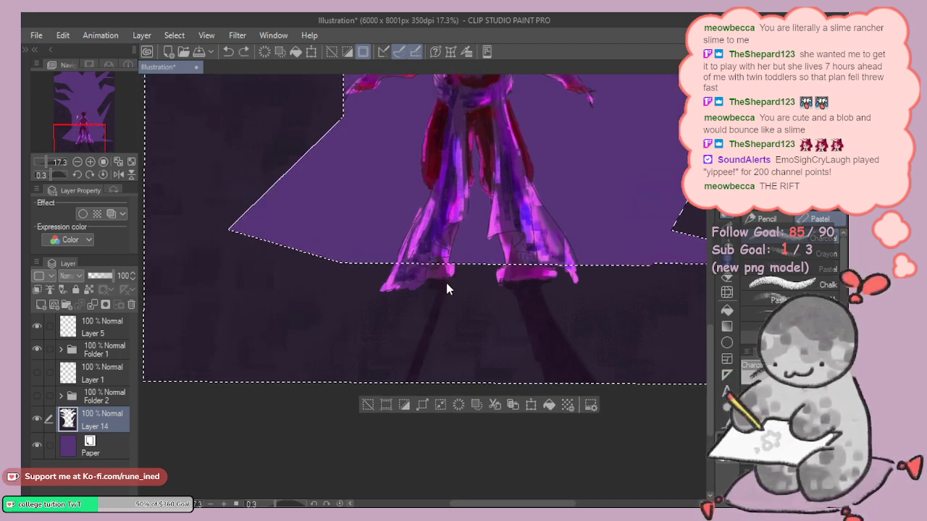
key("ctrl+z")
left_click_drag(436, 287, 403, 355)
mouse_move(422, 304)
left_mouse_down()
mouse_move(391, 343)
mouse_move(344, 377)
mouse_move(398, 314)
mouse_move(327, 411)
mouse_move(372, 367)
mouse_move(411, 344)
left_mouse_up()
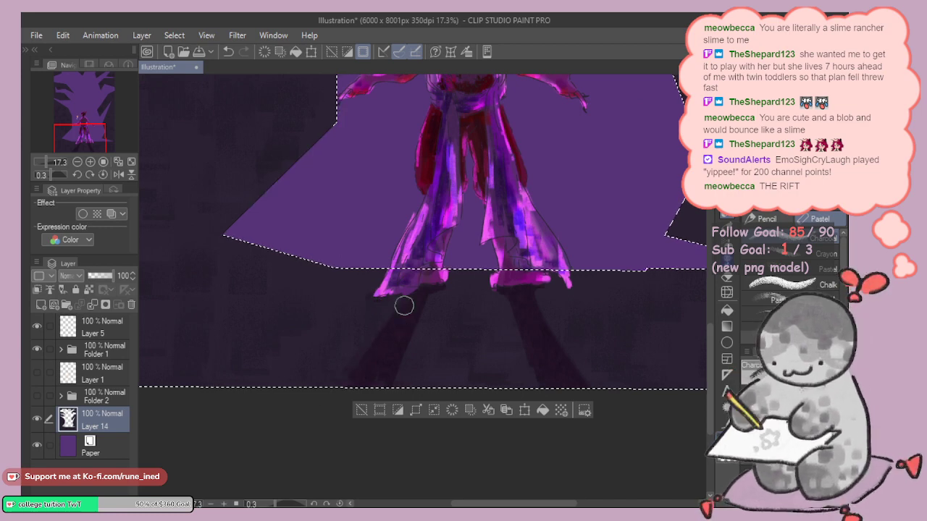
left_click_drag(447, 295, 432, 298)
mouse_move(513, 283)
left_mouse_down()
mouse_move(521, 296)
mouse_move(542, 298)
left_mouse_up()
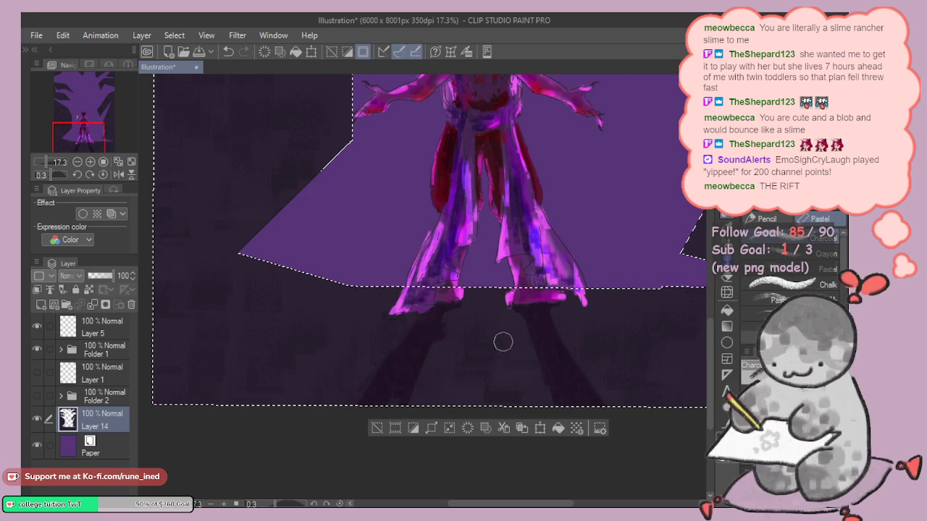
key("ctrl+z")
Step: Examine the figure's head, torso and arms and the dark mass beside them
left_click_drag(512, 165, 515, 440)
scroll(420, 304, "up", 5)
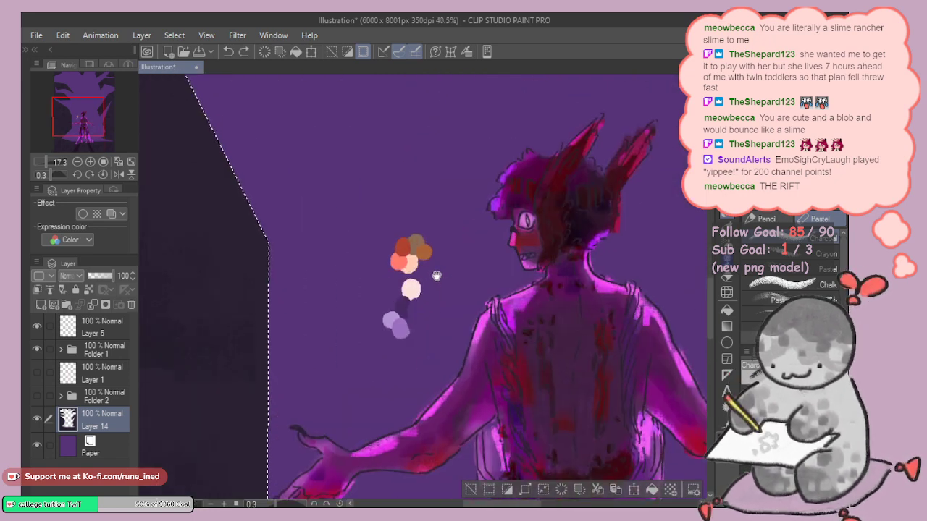
scroll(484, 287, "down", 4)
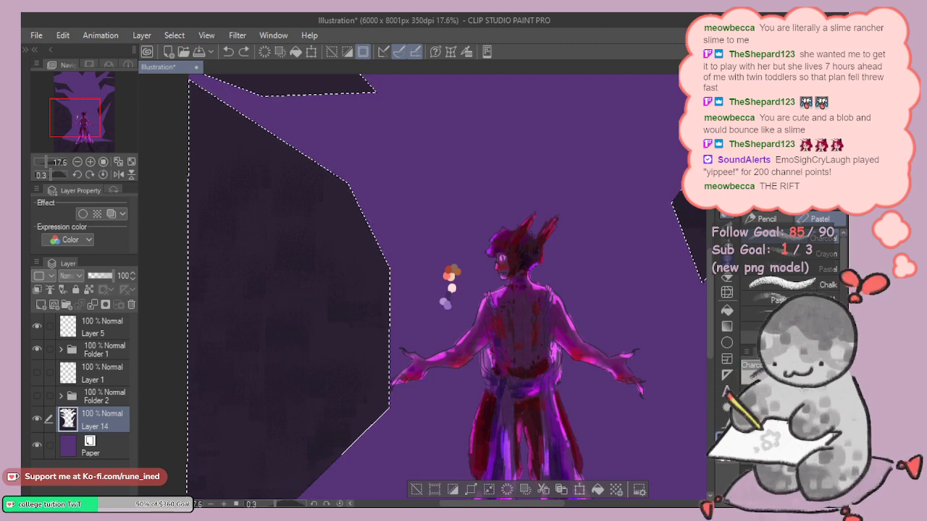
left_click_drag(550, 280, 540, 194)
left_click_drag(459, 462, 440, 434)
left_click_drag(511, 256, 526, 355)
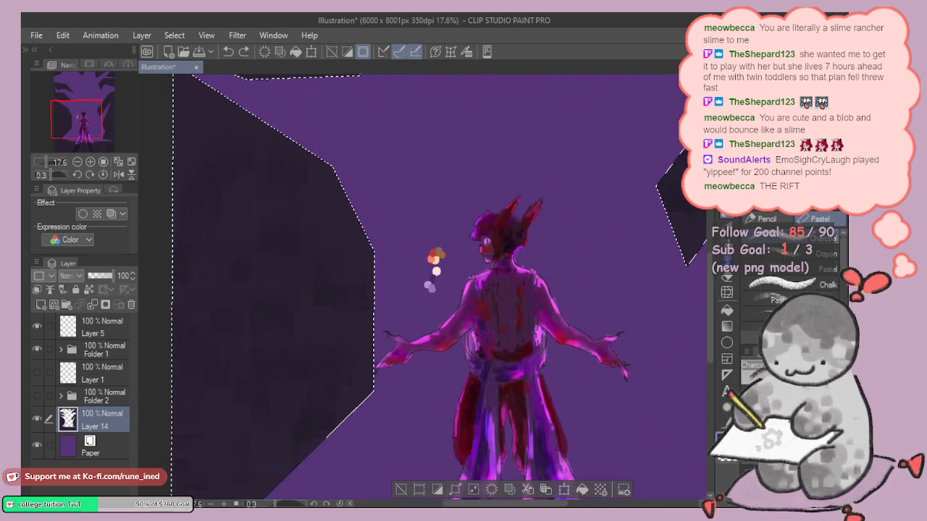
left_click_drag(505, 510, 538, 216)
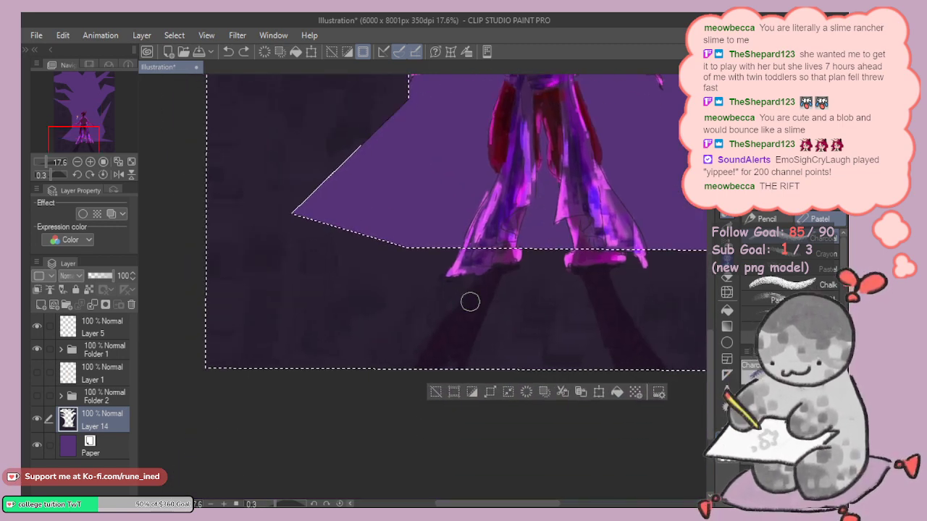
Step: Paint muted purple drapery shadows on the ground alongside both dark leg shadows
mouse_move(459, 294)
left_mouse_down()
mouse_move(477, 271)
mouse_move(448, 291)
mouse_move(465, 286)
mouse_move(432, 278)
mouse_move(466, 286)
mouse_move(468, 277)
mouse_move(445, 291)
mouse_move(457, 306)
mouse_move(456, 286)
mouse_move(479, 288)
mouse_move(480, 274)
mouse_move(442, 281)
mouse_move(458, 292)
mouse_move(470, 281)
mouse_move(444, 290)
left_mouse_up()
left_click_drag(527, 287, 501, 350)
key("ctrl+z")
key("ctrl+z")
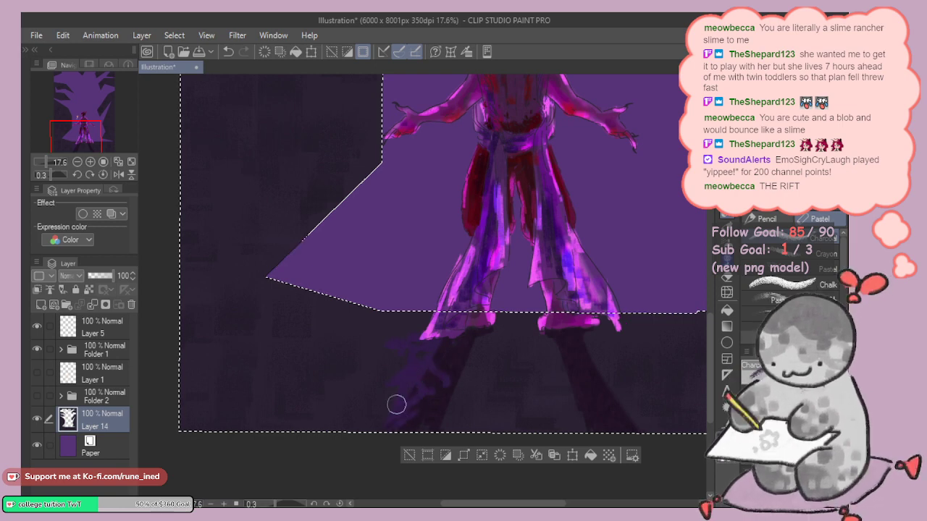
left_click_drag(462, 377, 356, 384)
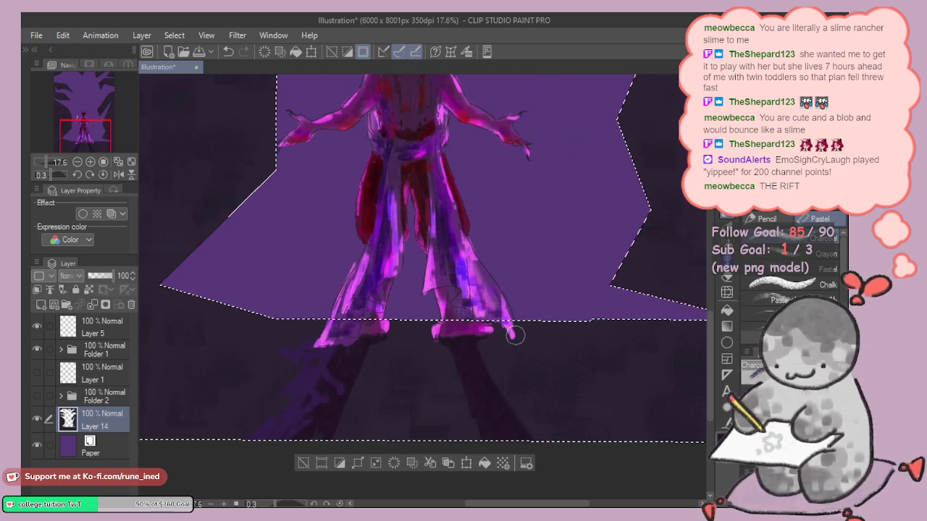
left_click_drag(516, 336, 506, 341)
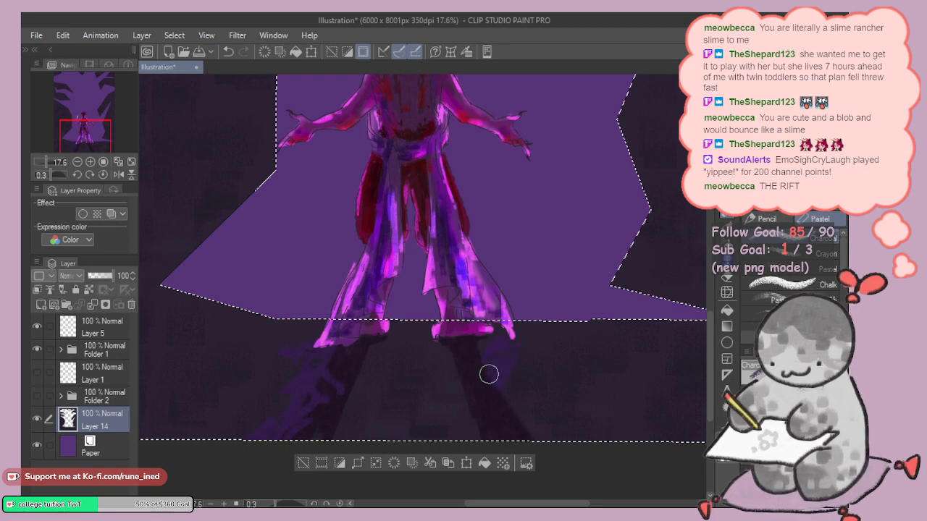
scroll(529, 424, "down", 1)
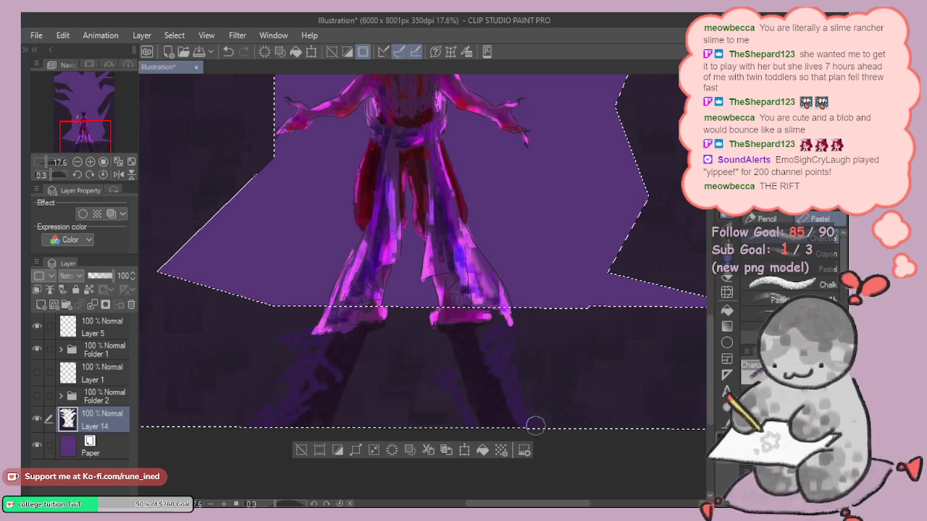
Step: Fill out the muted purple drapery shadows beside both dark leg shadows, extending them to the canvas's bottom edge
scroll(374, 437, "left", 1)
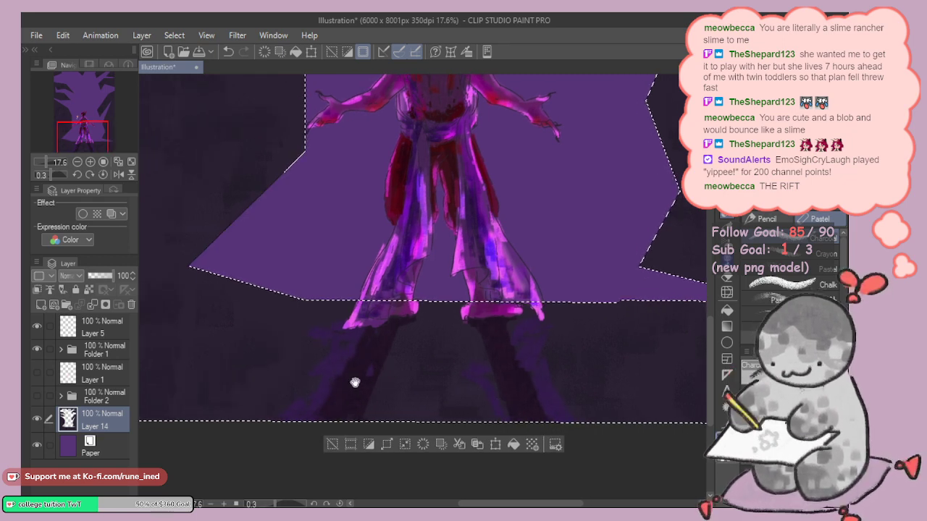
left_click_drag(355, 383, 359, 378)
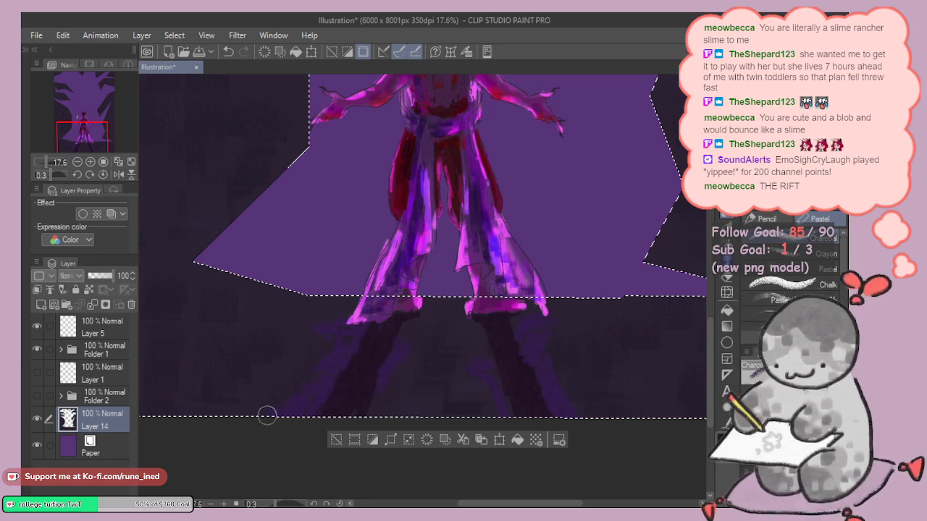
left_click_drag(576, 355, 546, 358)
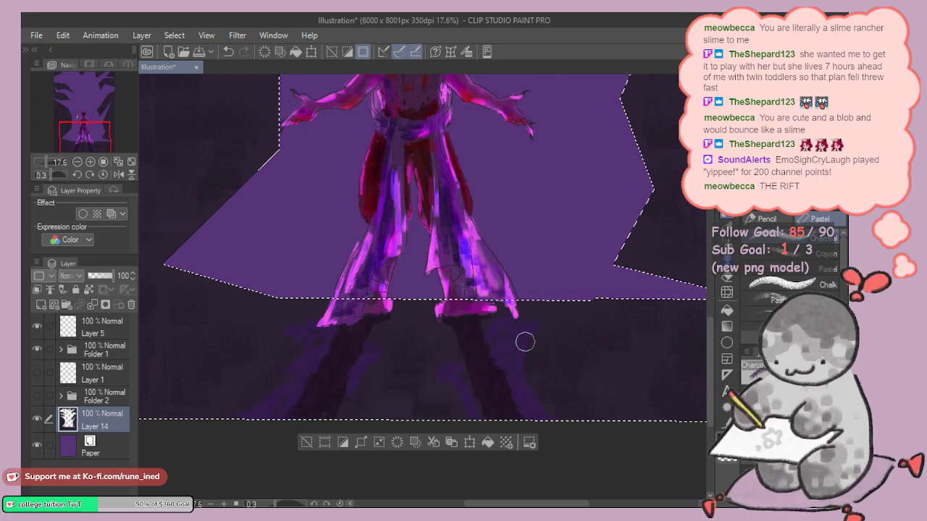
left_click_drag(432, 352, 463, 369)
scroll(463, 369, "down", 1)
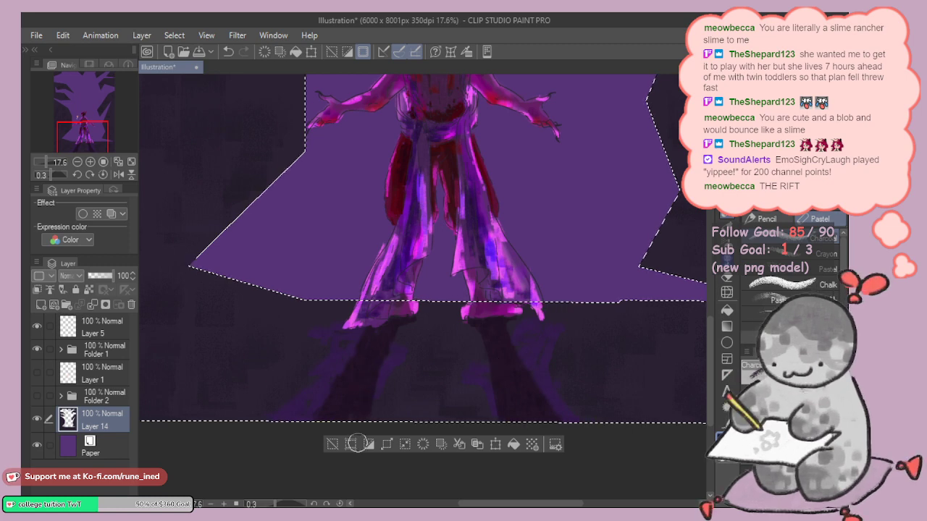
scroll(505, 427, "down", 3)
Step: Paint purple mottling along the rift-facing edge of the large dark mass left of the figure, enlarging the brush partway
left_click_drag(525, 354, 508, 395)
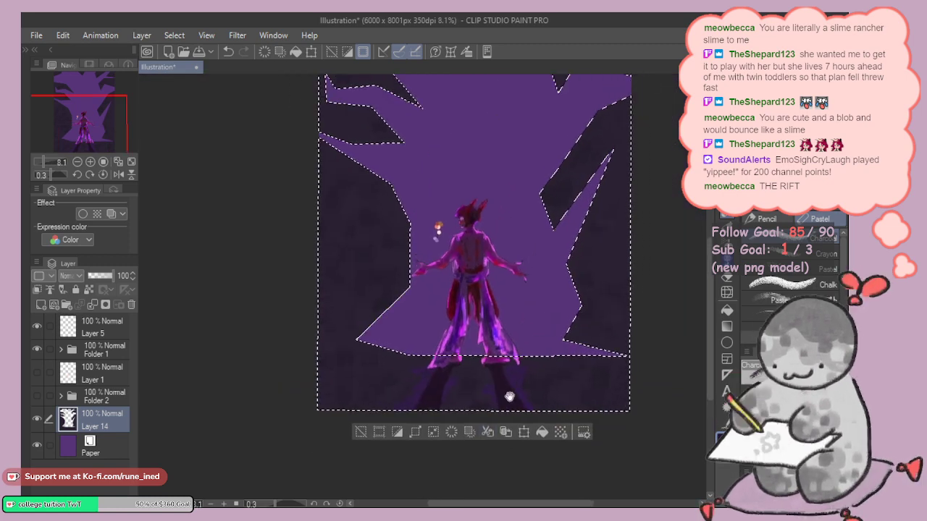
left_click_drag(546, 323, 511, 415)
scroll(477, 356, "up", 3)
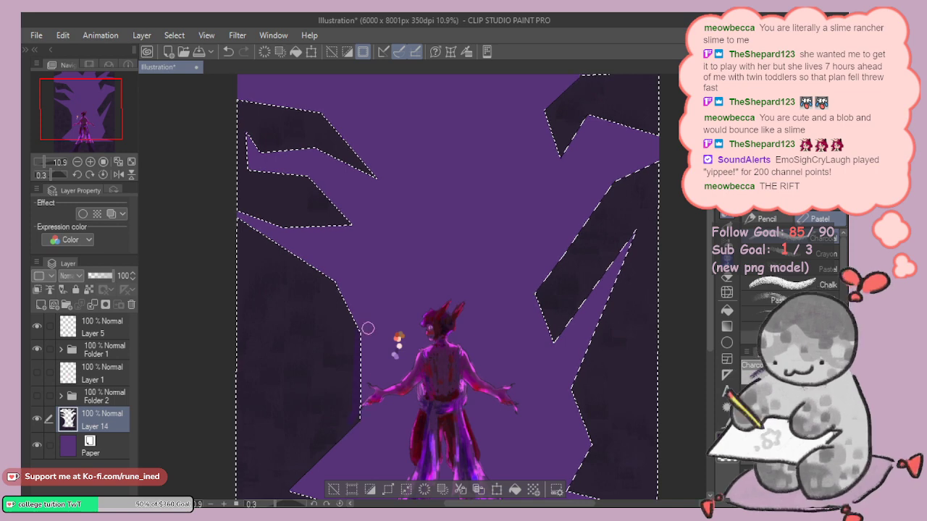
left_click_drag(332, 278, 354, 329)
left_click_drag(274, 282, 304, 303)
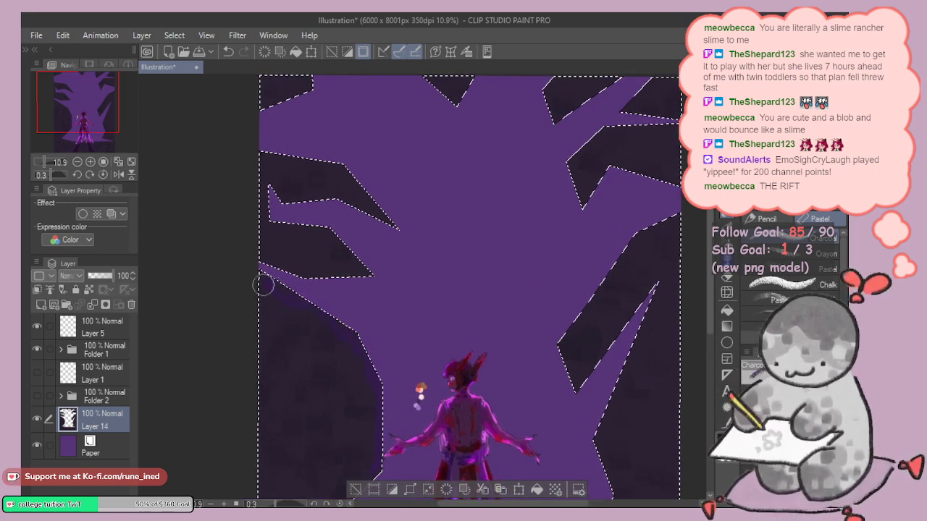
mouse_move(367, 336)
left_mouse_down()
mouse_move(362, 326)
mouse_move(360, 400)
left_mouse_up()
key("]")
key("]")
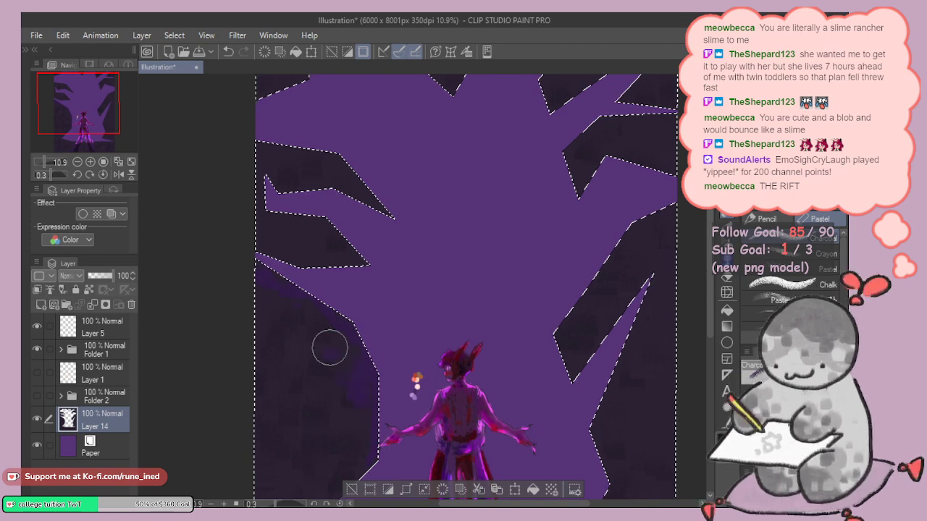
left_click_drag(331, 348, 360, 357)
mouse_move(359, 439)
left_mouse_down()
mouse_move(375, 375)
mouse_move(354, 415)
mouse_move(340, 422)
left_mouse_up()
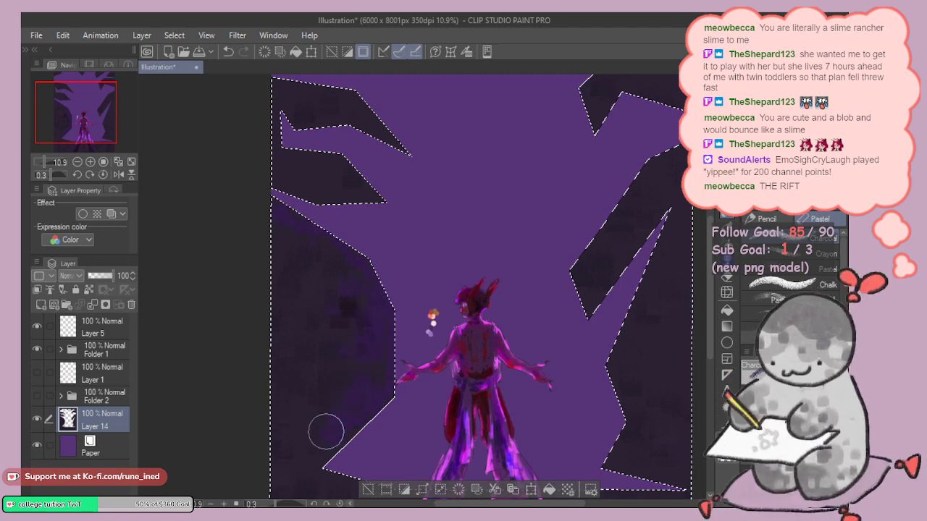
left_click_drag(364, 428, 325, 388)
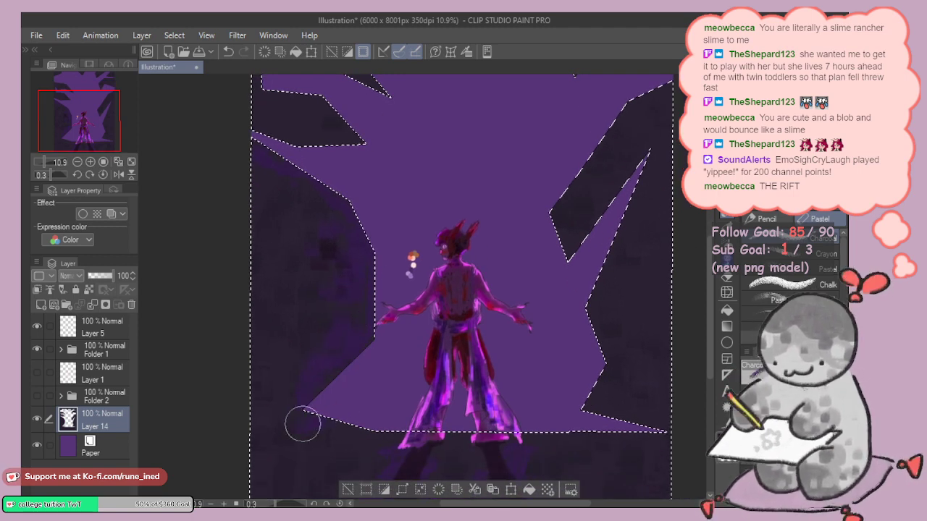
Step: Brush purple texture onto the dark spikes along the canvas's upper right, top edge and upper left
left_click_drag(579, 362, 516, 423)
left_click_drag(507, 281, 498, 291)
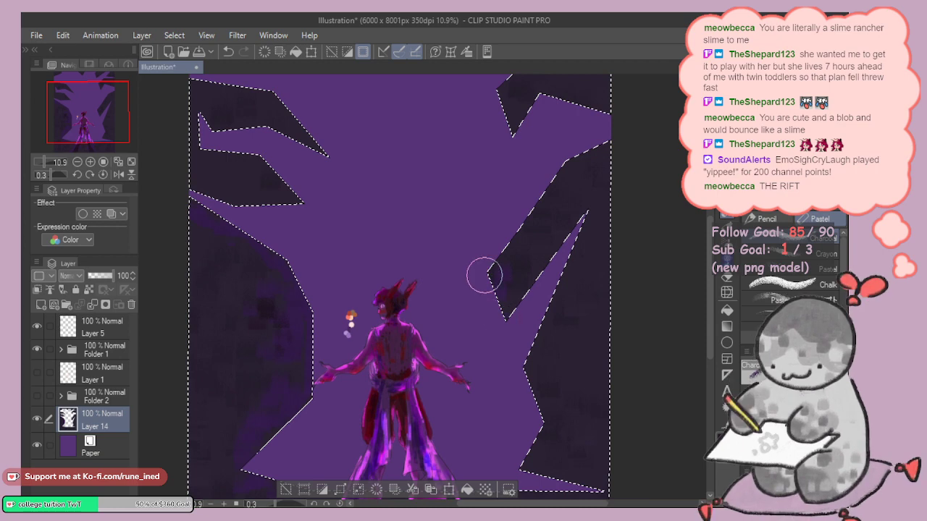
left_click_drag(527, 229, 514, 323)
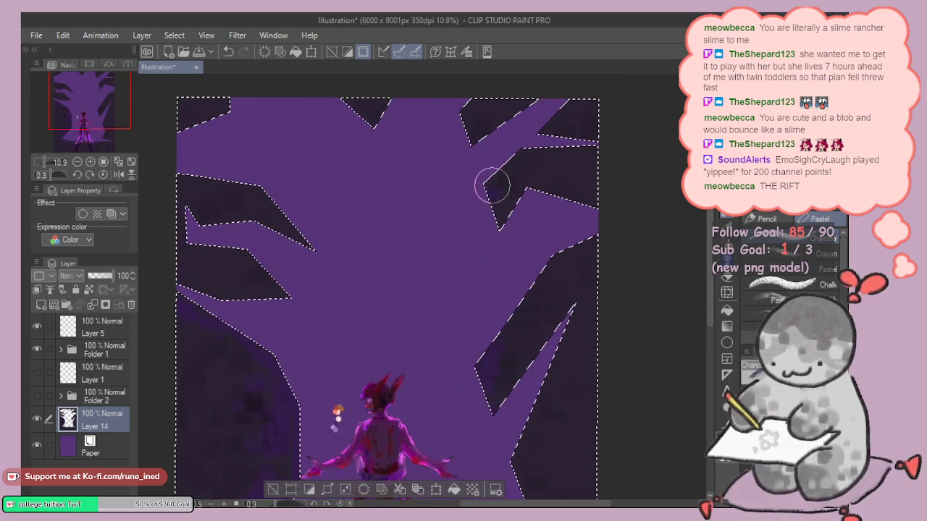
left_click_drag(493, 187, 498, 222)
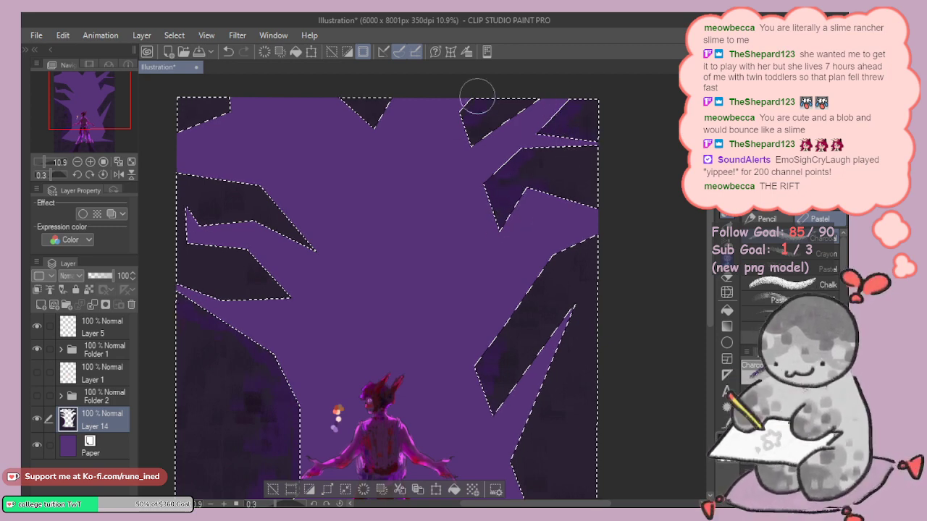
left_click_drag(465, 122, 498, 120)
left_click_drag(387, 135, 417, 199)
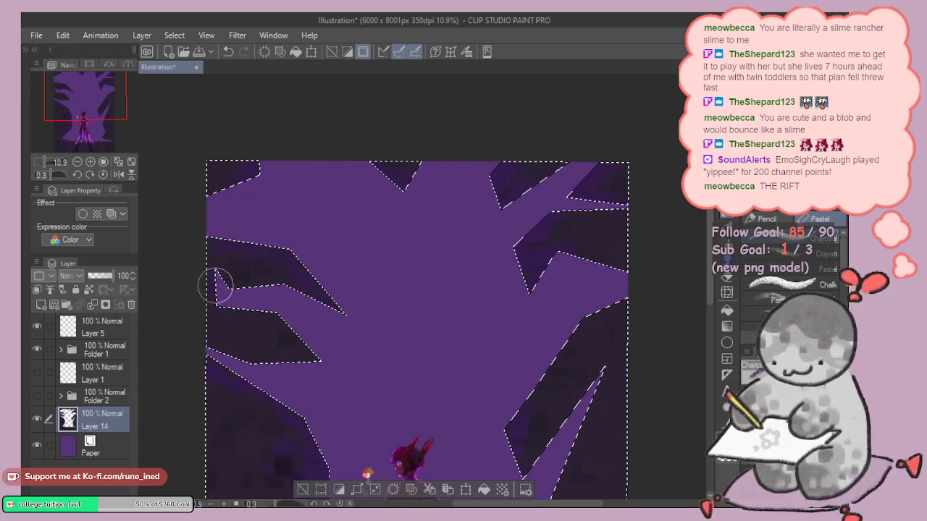
left_click_drag(466, 356, 388, 276)
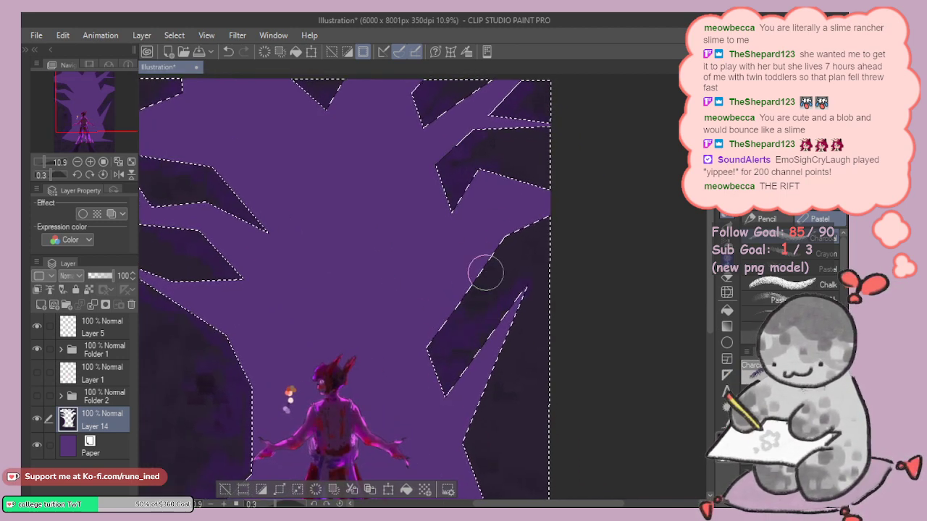
Step: Brush purple texture over the long spike and dark mass right of the figure and across the ground
left_click_drag(505, 335, 514, 243)
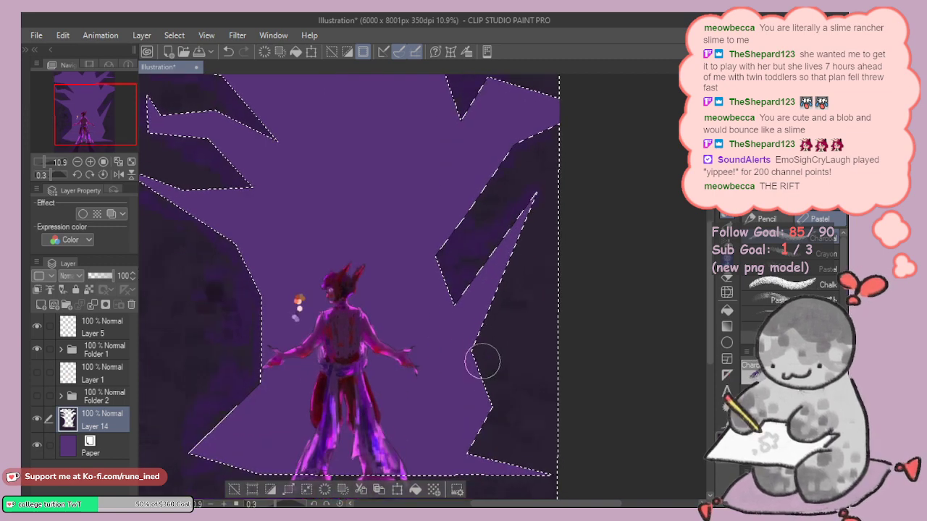
left_click_drag(484, 360, 484, 379)
scroll(492, 308, "down", 5)
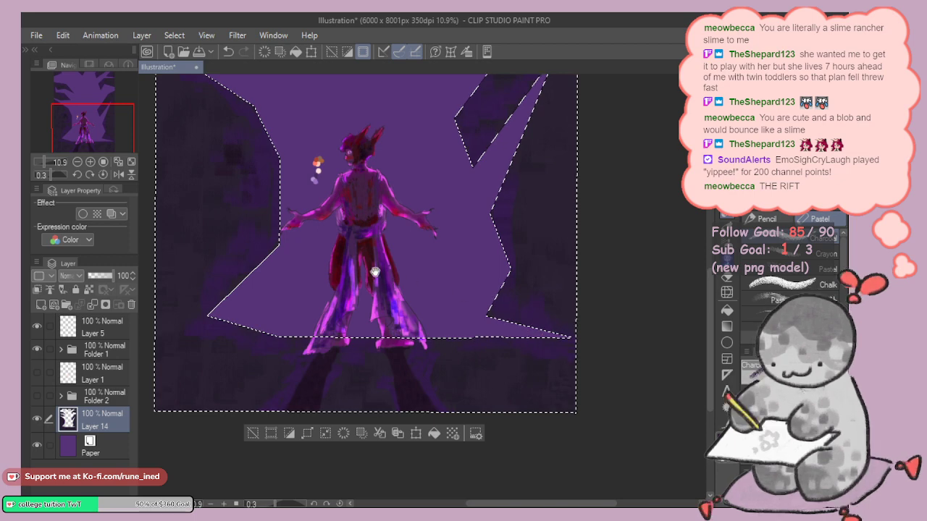
Step: Dab near-black charcoal patches over the purple texture on both large dark masses and the left spikes
left_click_drag(375, 273, 459, 395)
left_click_drag(356, 374, 372, 286)
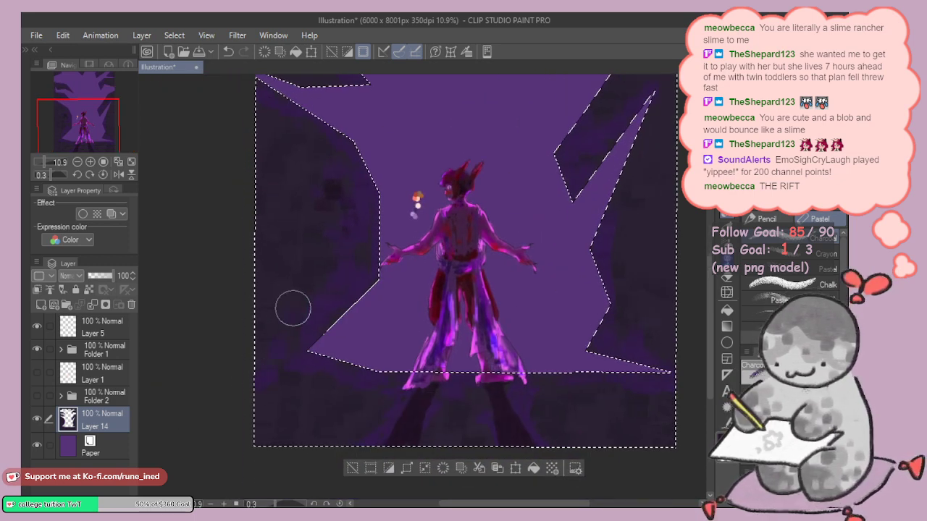
left_click_drag(310, 170, 331, 286)
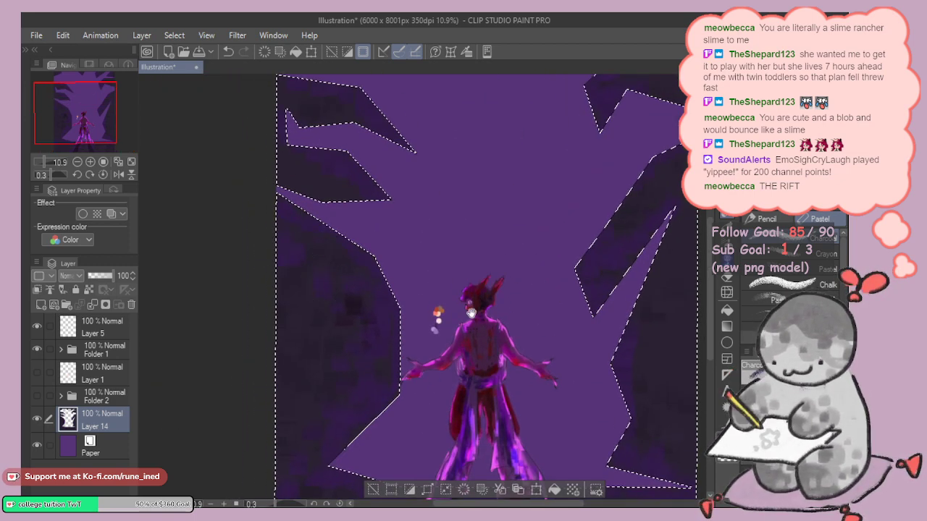
left_click_drag(472, 314, 426, 327)
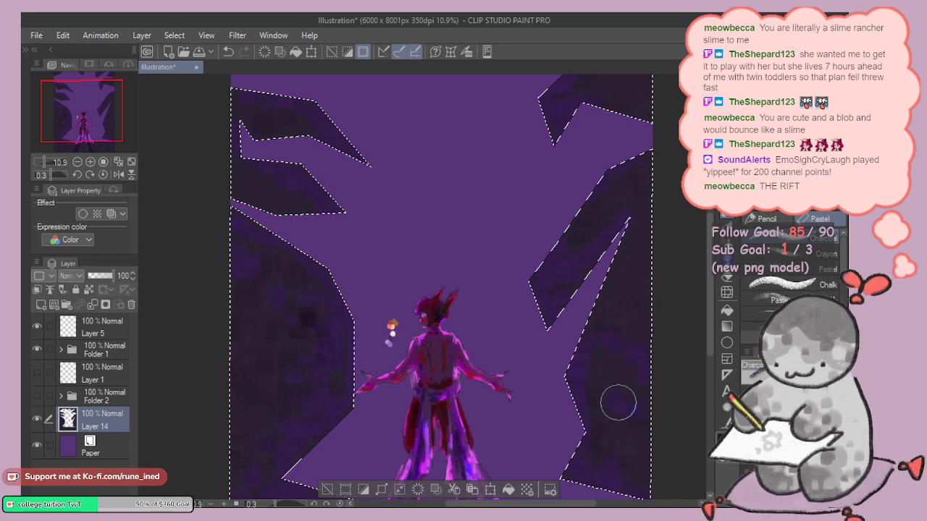
mouse_move(618, 402)
left_mouse_down()
mouse_move(589, 376)
mouse_move(593, 404)
mouse_move(610, 403)
mouse_move(598, 419)
mouse_move(613, 434)
mouse_move(641, 433)
left_mouse_up()
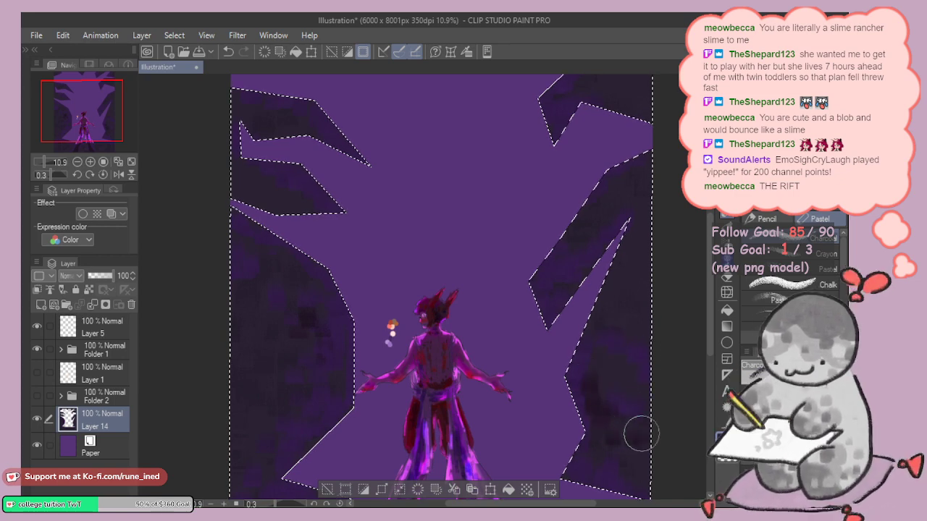
mouse_move(458, 292)
left_mouse_down()
mouse_move(435, 322)
mouse_move(489, 283)
left_mouse_up()
left_click_drag(294, 372, 285, 373)
left_click_drag(352, 278, 371, 354)
left_click_drag(306, 254, 293, 259)
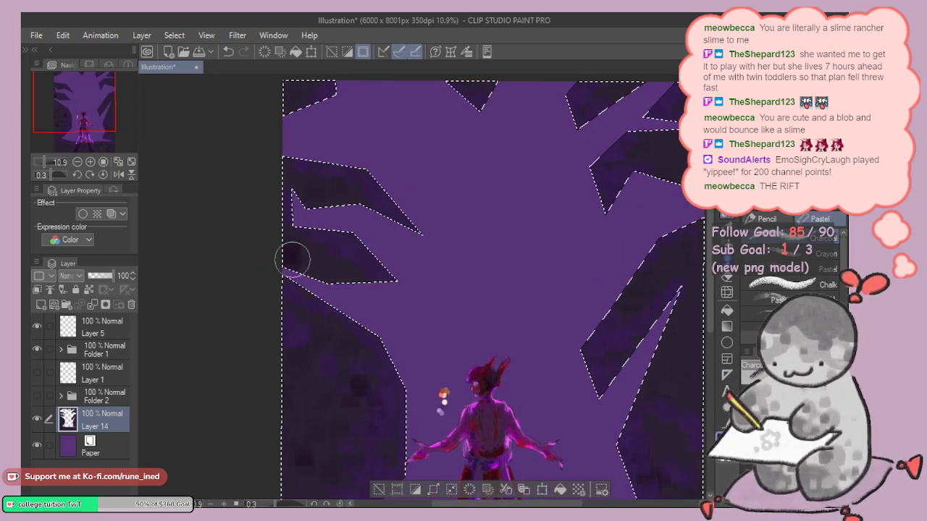
Step: Add dark charcoal patches to the upper and right-hand spikes and the ground's lower right corner
scroll(524, 202, "right", 3)
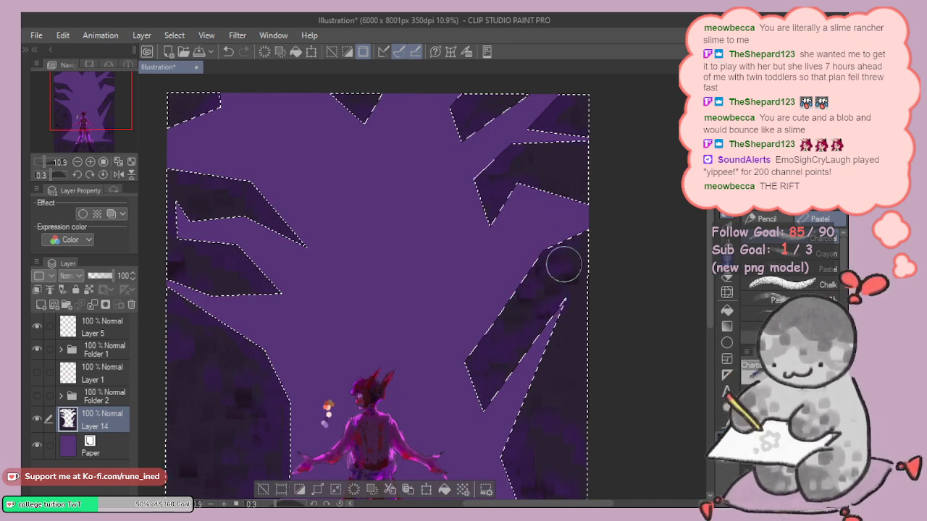
left_click_drag(566, 367, 573, 233)
scroll(585, 275, "up", 6)
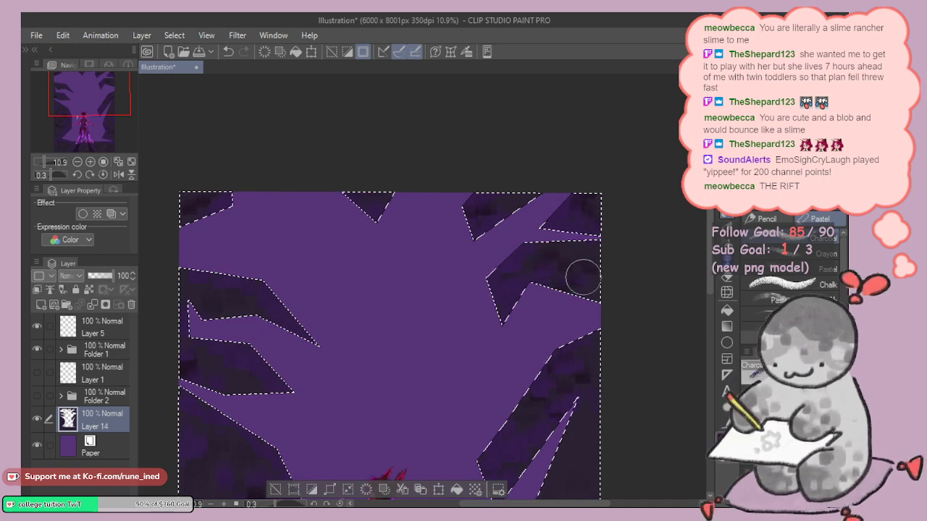
scroll(555, 326, "down", 10)
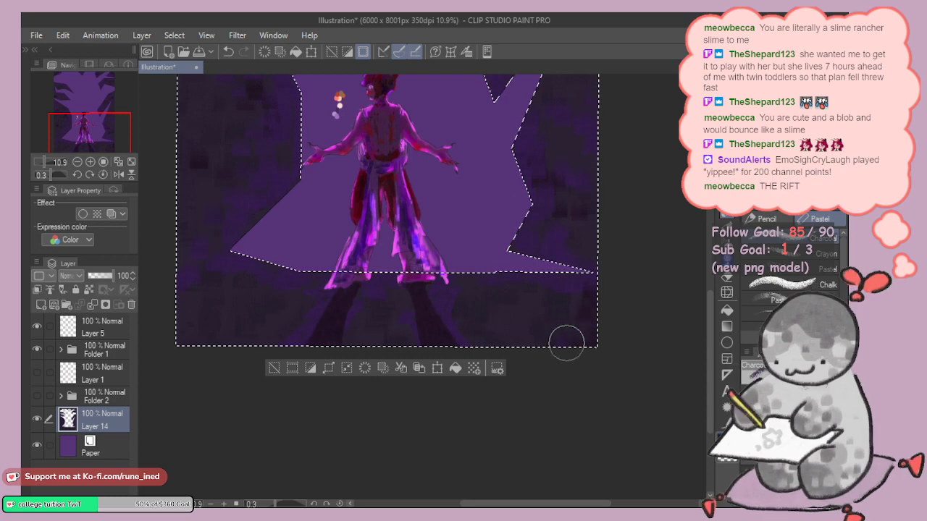
Step: Fit the whole canvas in view and deselect the dark background shapes
left_click_drag(401, 314, 443, 424)
scroll(496, 310, "down", 2)
left_click_drag(484, 321, 462, 366)
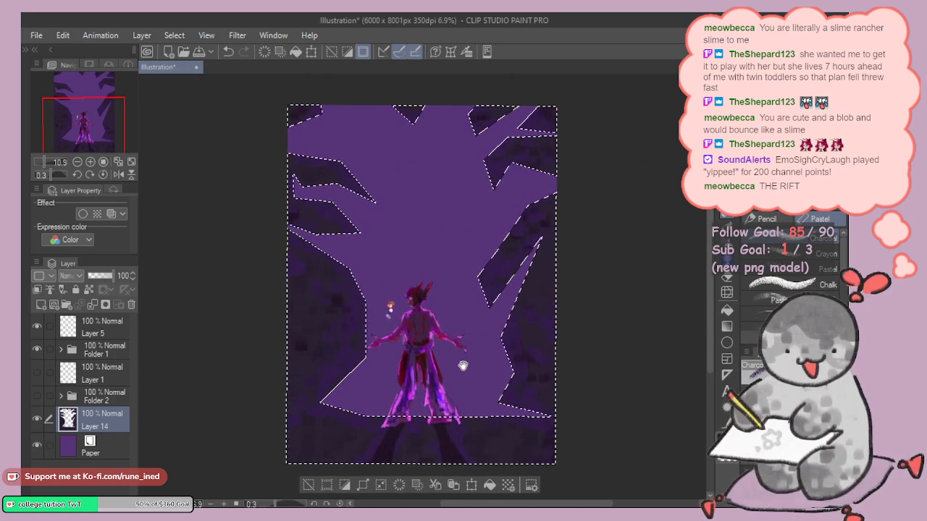
left_click(309, 484)
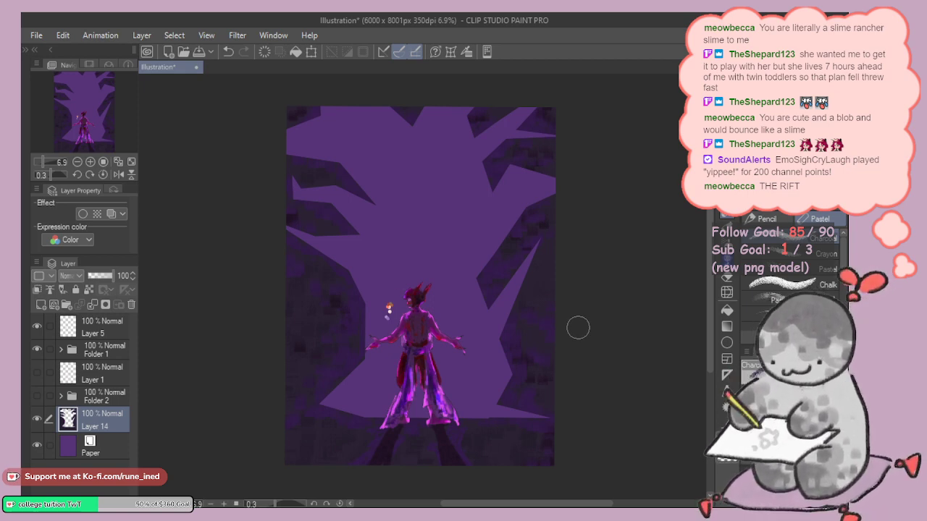
Step: Create a new raster layer directly above Paper and set its blending mode to Overlay
left_click(72, 447)
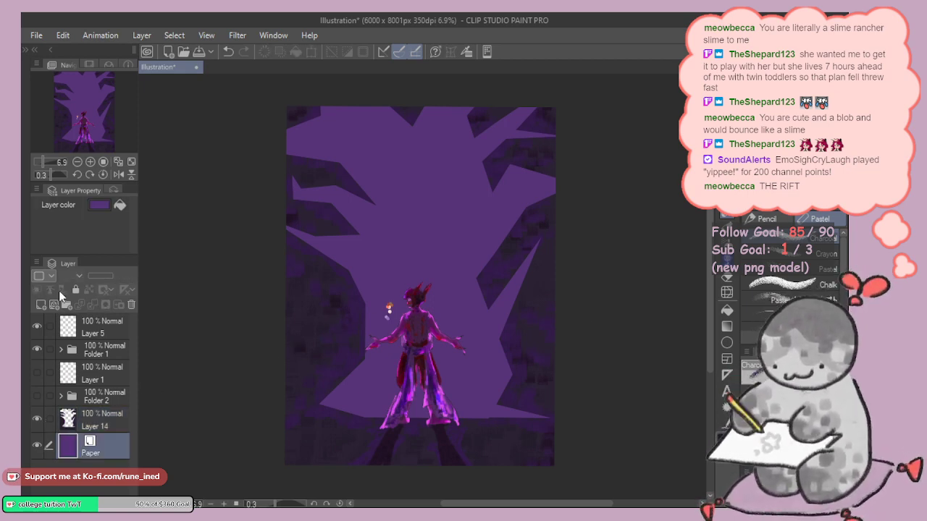
left_click(42, 305)
scroll(470, 246, "up", 3)
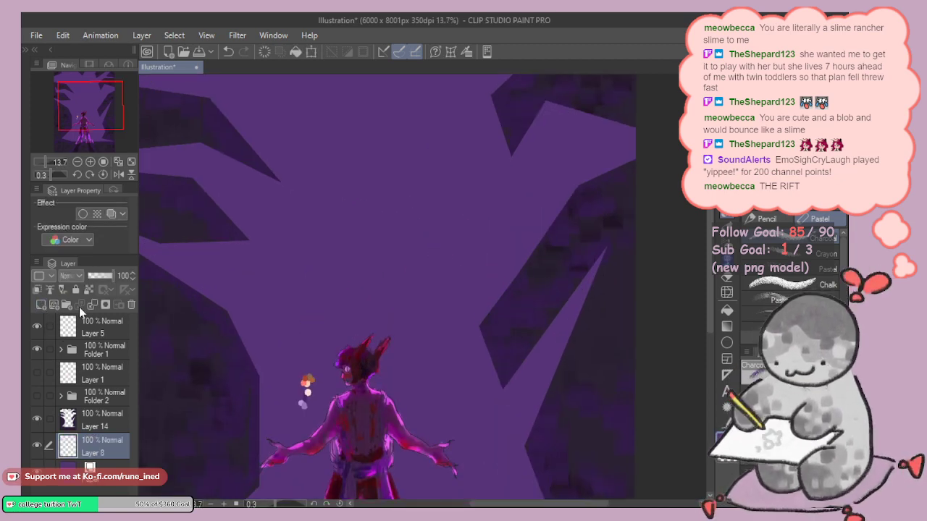
left_click(86, 176)
Step: Try dark violet strokes in the rift's upper left on the Overlay layer and undo them
left_click_drag(328, 186, 386, 264)
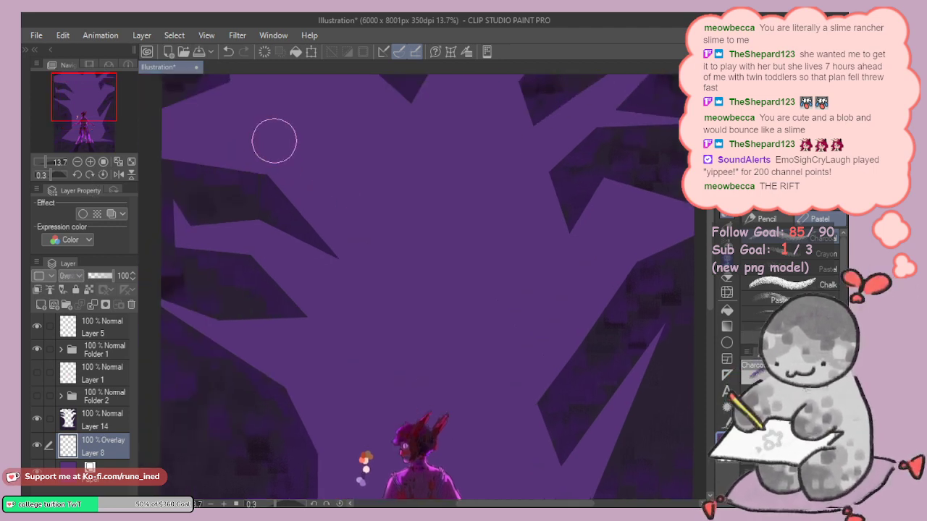
left_click_drag(276, 153, 310, 125)
left_click_drag(311, 167, 310, 182)
key("ctrl+z")
key("ctrl+z")
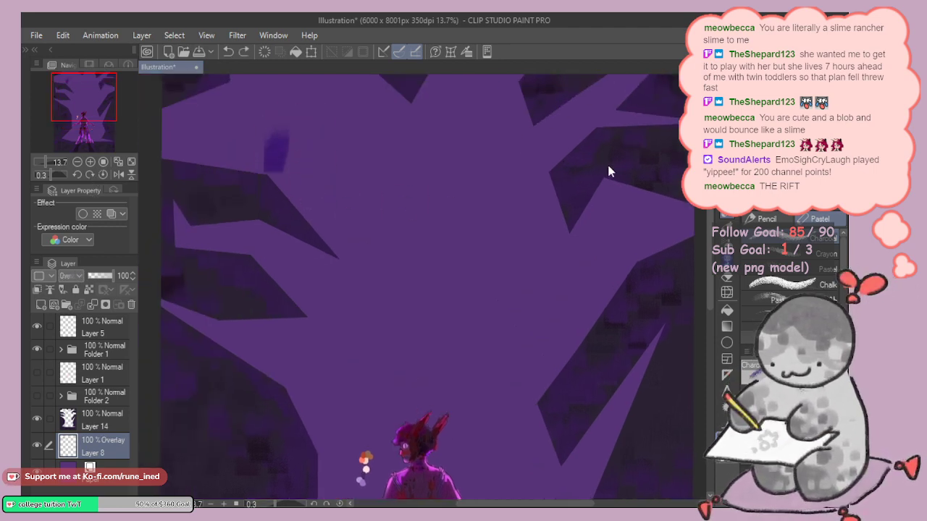
Step: Sample lavender from the color swatches beside the figure, try strokes around the upper-left spikes, and clear the layer
mouse_move(459, 321)
left_mouse_down()
mouse_move(468, 216)
mouse_move(487, 178)
left_mouse_up()
left_click_drag(397, 297, 463, 299)
left_click(391, 401, "alt")
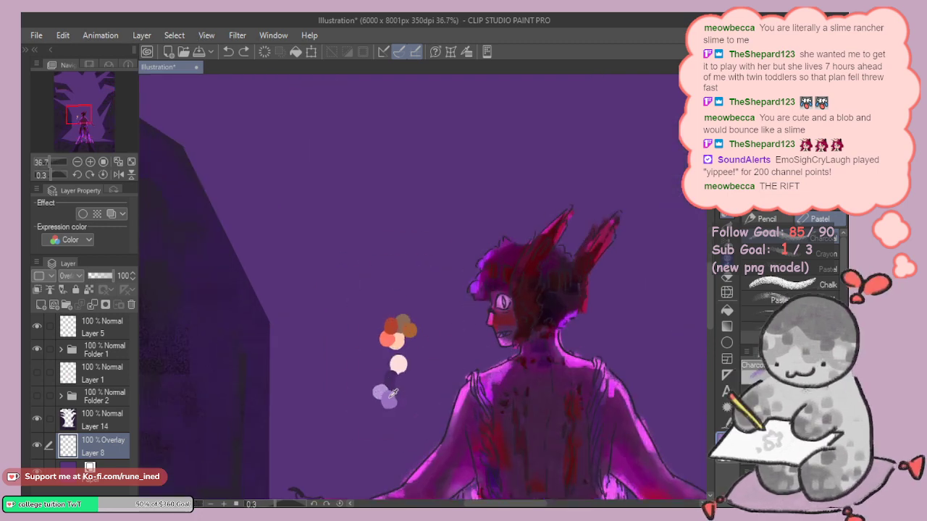
left_click_drag(460, 257, 424, 276)
scroll(423, 275, "down", 4)
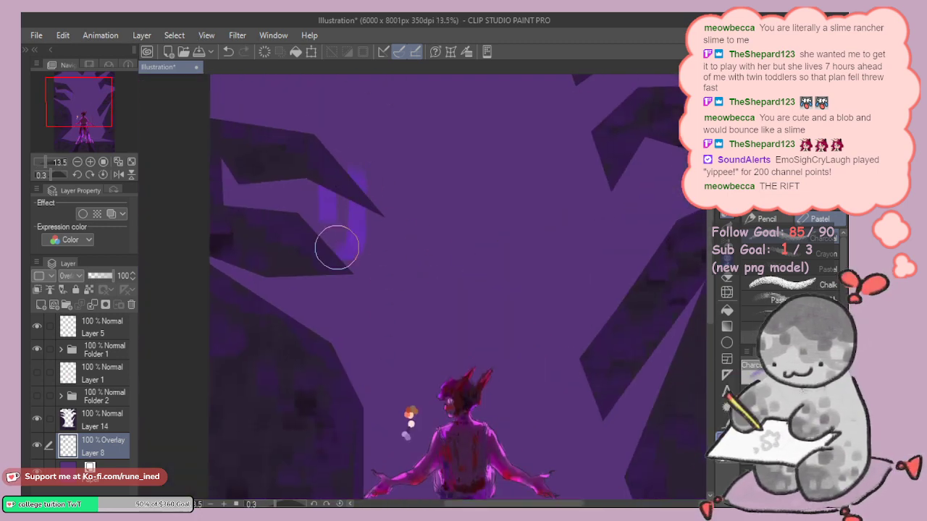
scroll(335, 285, "down", 3)
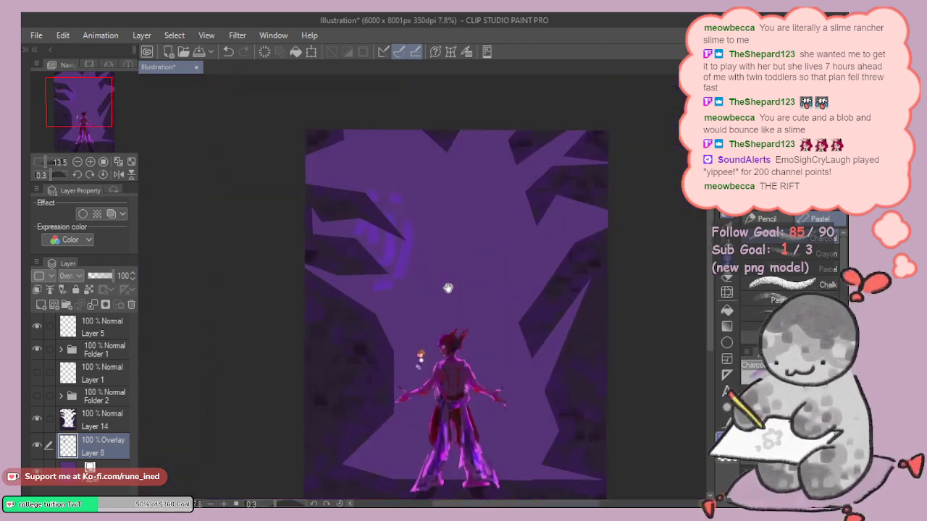
left_click(266, 52)
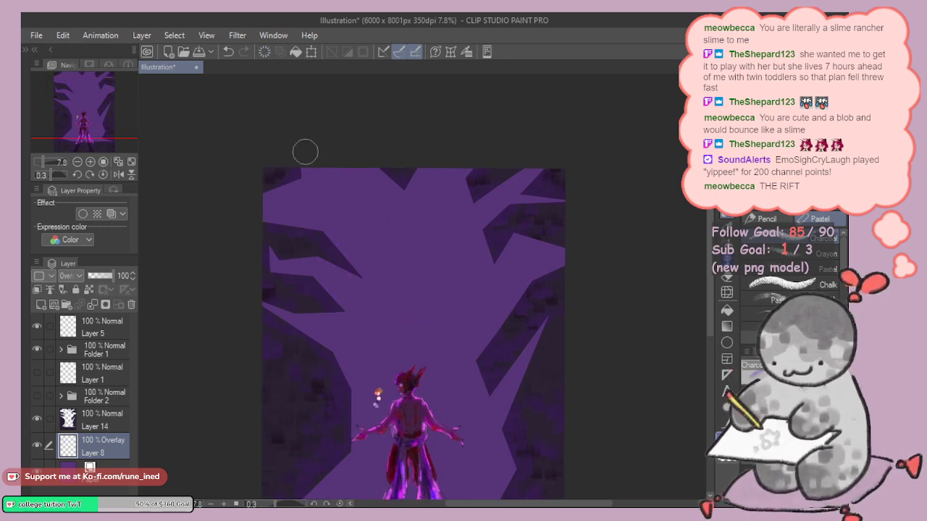
Step: Reduce the brush size, test purple strokes in the rift's upper left on the Overlay layer, and remove each attempt
key("bracketleft")
key("bracketleft")
left_click_drag(322, 261, 339, 289)
left_click_drag(326, 236, 353, 261)
mouse_move(315, 316)
left_mouse_down()
mouse_move(300, 237)
mouse_move(326, 208)
left_mouse_up()
mouse_move(466, 258)
left_mouse_down()
mouse_move(445, 229)
mouse_move(449, 288)
mouse_move(474, 304)
mouse_move(472, 217)
mouse_move(438, 214)
left_mouse_up()
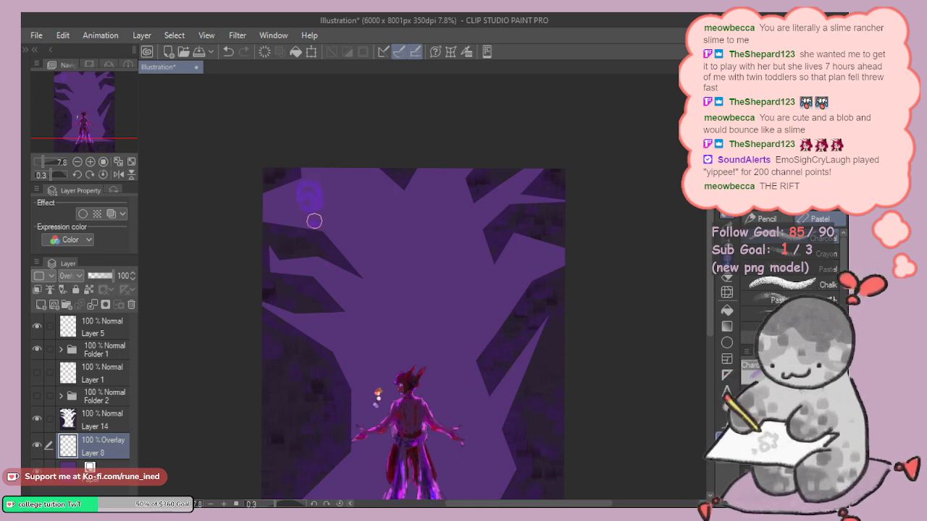
left_click(264, 51)
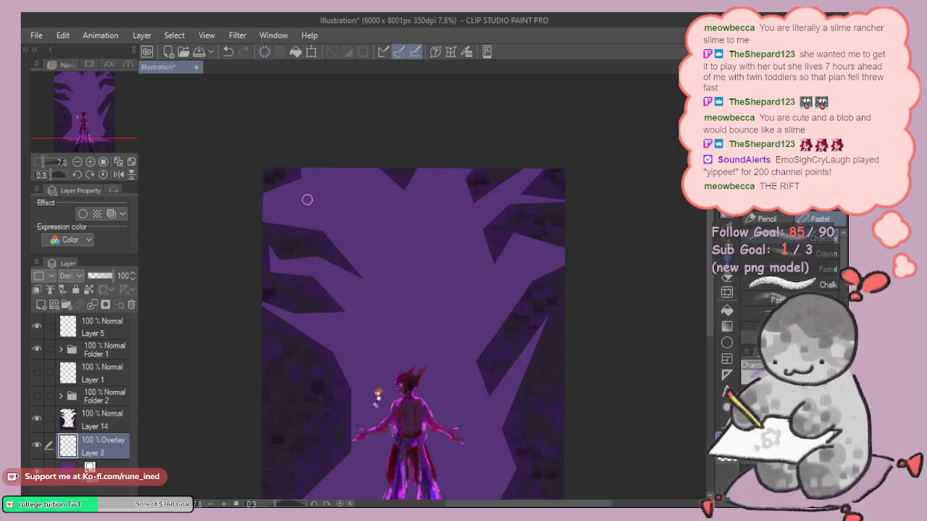
left_click_drag(324, 222, 323, 229)
key("ctrl+z")
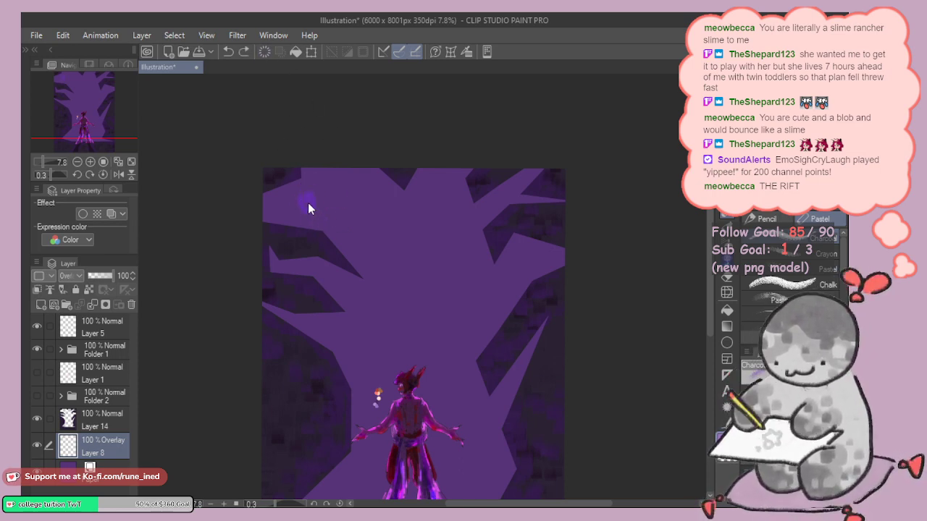
key("ctrl+z")
Step: Draw angular purple spirals in the rift's upper left, along its right side, and near the ground on both sides of the figure
left_click_drag(307, 199, 305, 210)
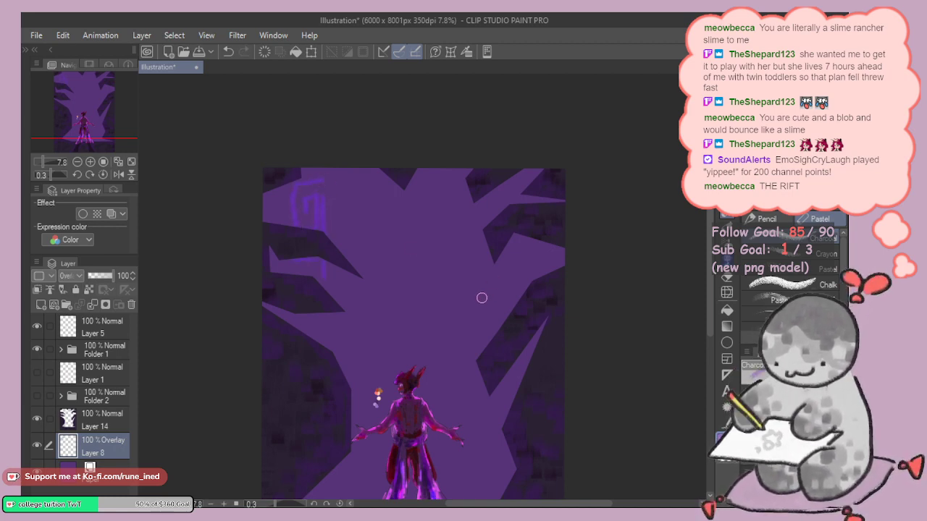
mouse_move(472, 314)
left_mouse_down()
mouse_move(496, 242)
mouse_move(498, 330)
mouse_move(459, 352)
left_mouse_up()
left_click_drag(515, 248, 508, 154)
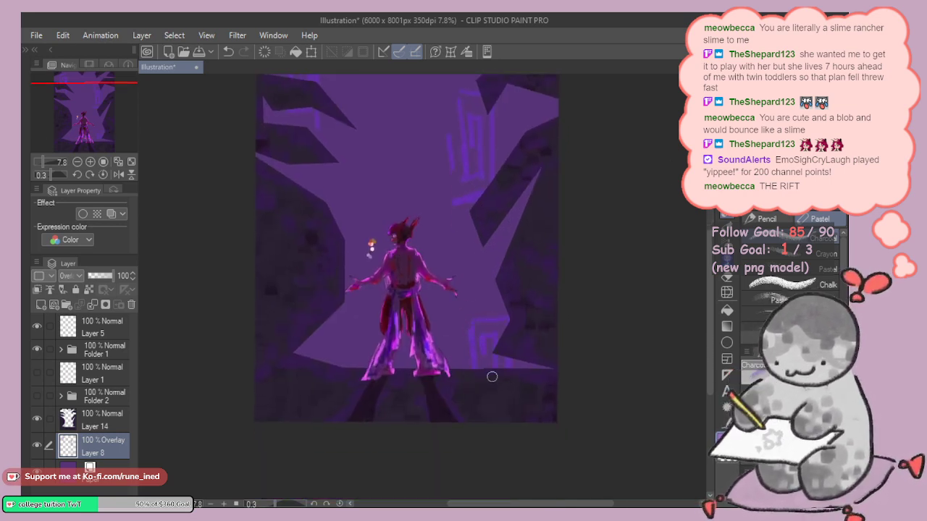
left_click_drag(430, 286, 419, 321)
mouse_move(321, 355)
left_mouse_down()
mouse_move(330, 372)
mouse_move(323, 312)
left_mouse_up()
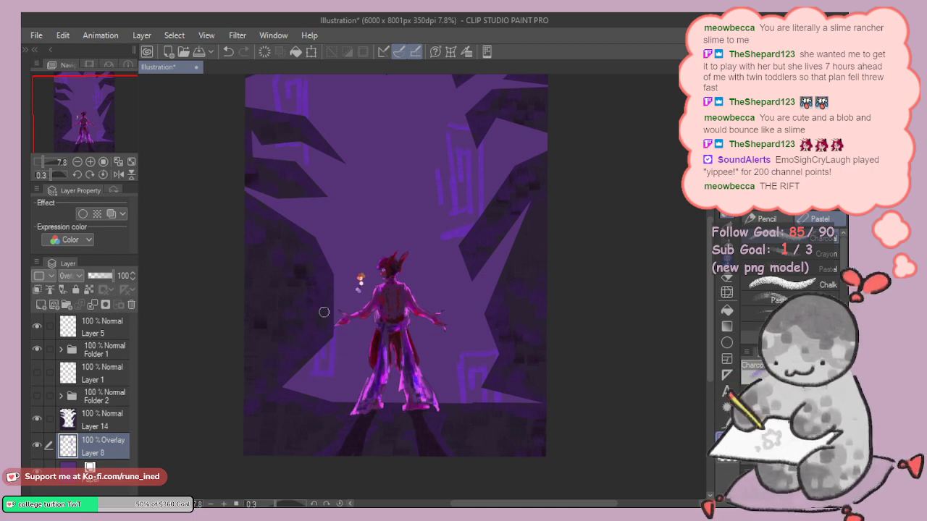
Step: Add angular spirals at the rift's top centre, between the right-hand spikes, and below the left-hand spikes
left_click_drag(433, 308, 430, 415)
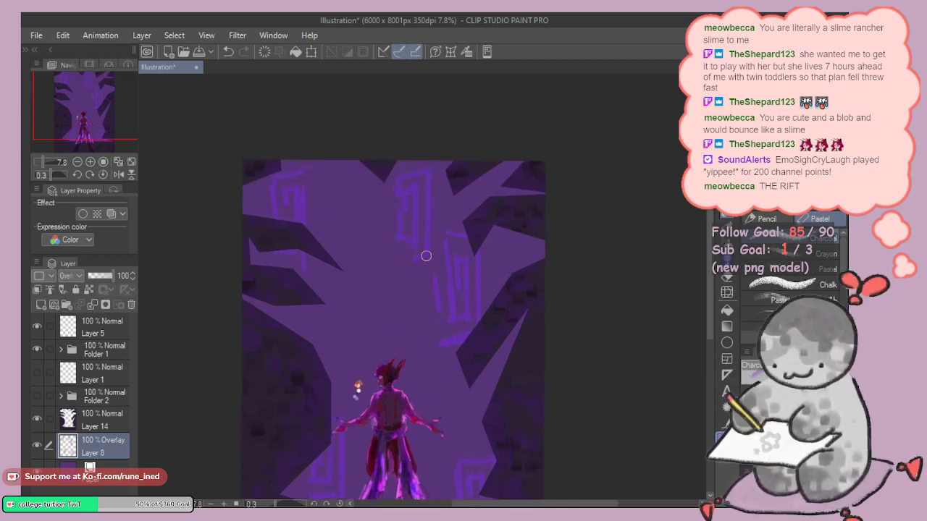
mouse_move(525, 238)
left_mouse_down()
mouse_move(517, 284)
mouse_move(505, 261)
mouse_move(515, 236)
left_mouse_up()
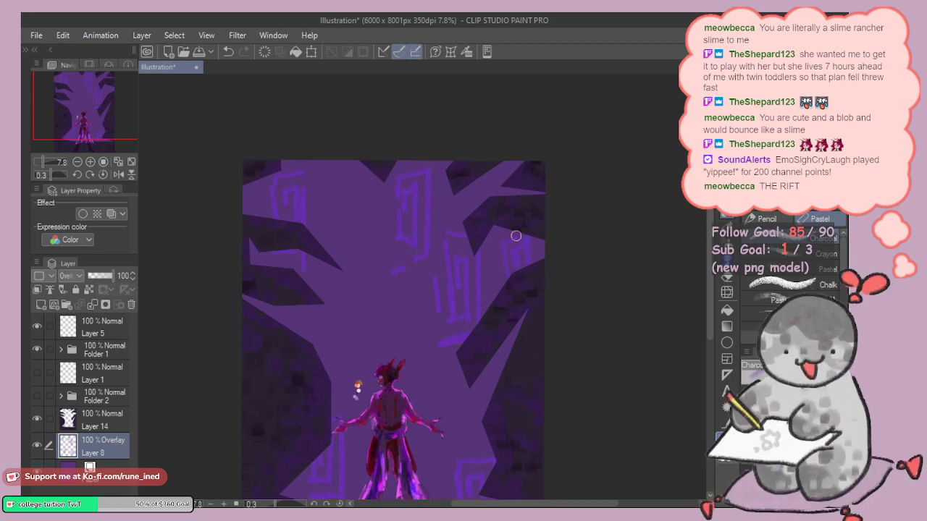
left_click_drag(416, 207, 439, 193)
left_click_drag(323, 315, 322, 304)
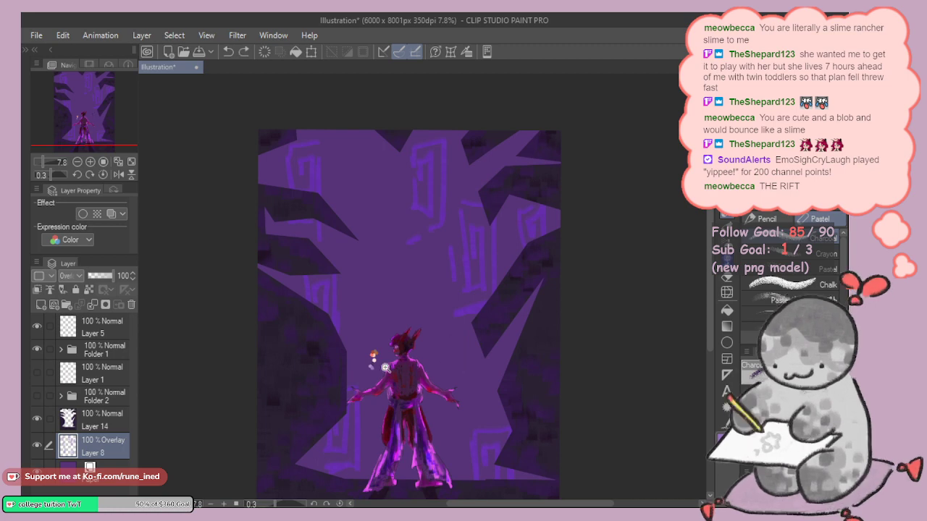
Step: Layer lighter vertical strokes over the tall angular spiral on the rift's right side
scroll(391, 347, "up", 5)
scroll(391, 347, "down", 2)
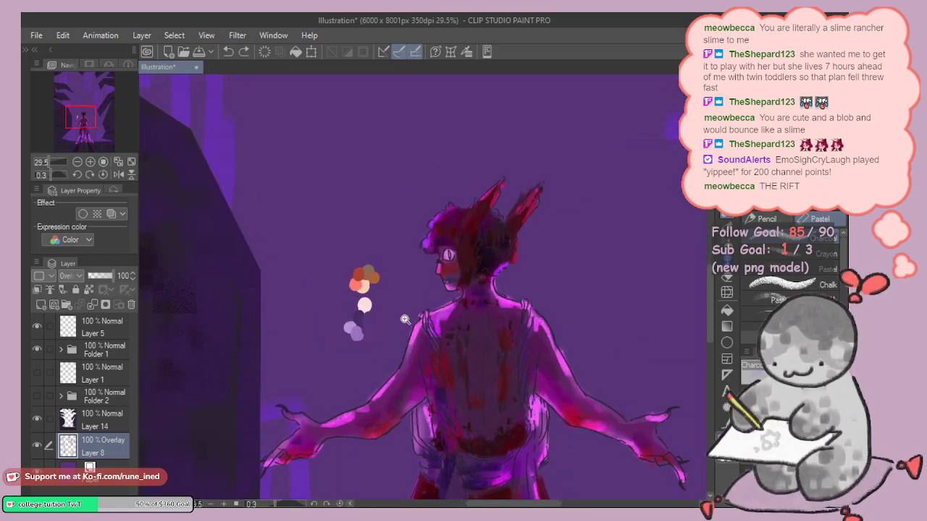
left_click_drag(484, 272, 391, 484)
left_click_drag(508, 337, 500, 186)
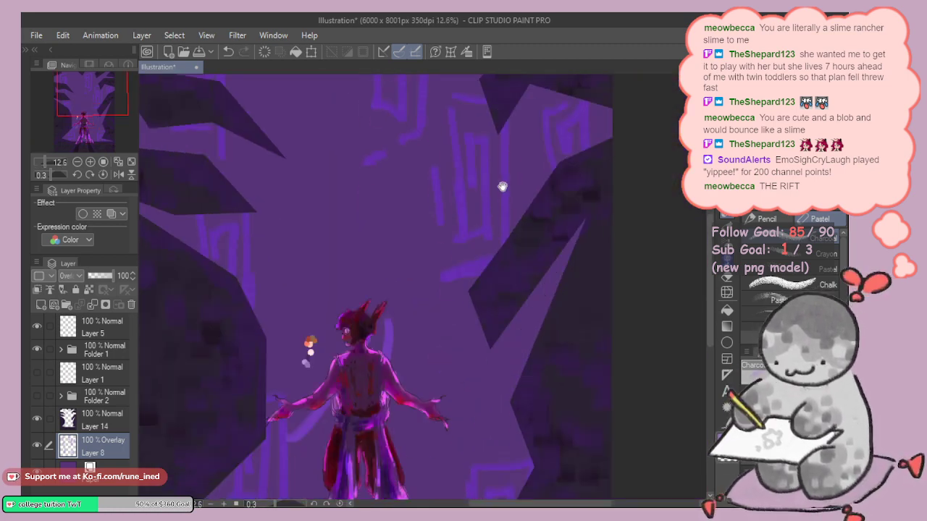
left_click_drag(450, 251, 464, 335)
left_click_drag(460, 232, 475, 311)
key("ctrl+z")
left_click_drag(465, 251, 481, 325)
mouse_move(509, 213)
left_mouse_down()
mouse_move(505, 304)
mouse_move(517, 261)
left_mouse_up()
left_click_drag(445, 139, 456, 215)
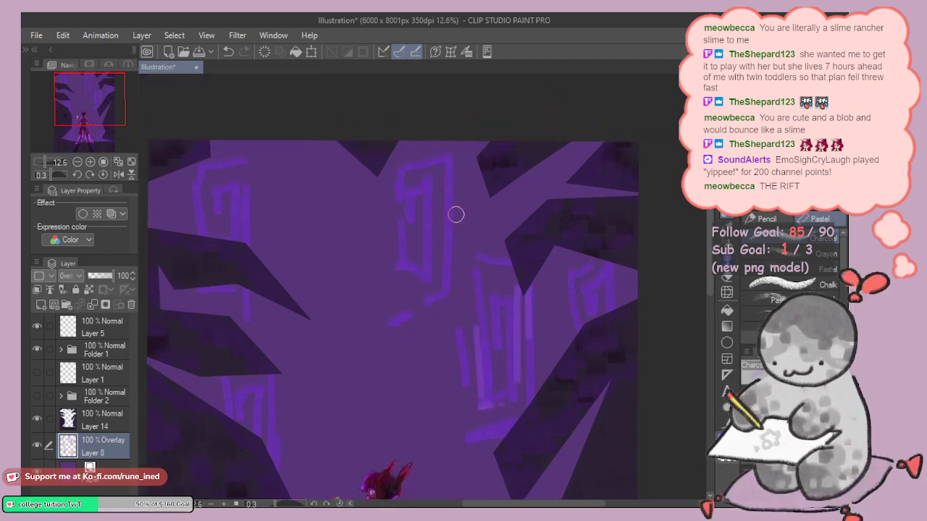
Step: Draw a small motif at the canvas's upper-left edge and a large rectangular spiral above the figure's head
left_click_drag(403, 242, 442, 231)
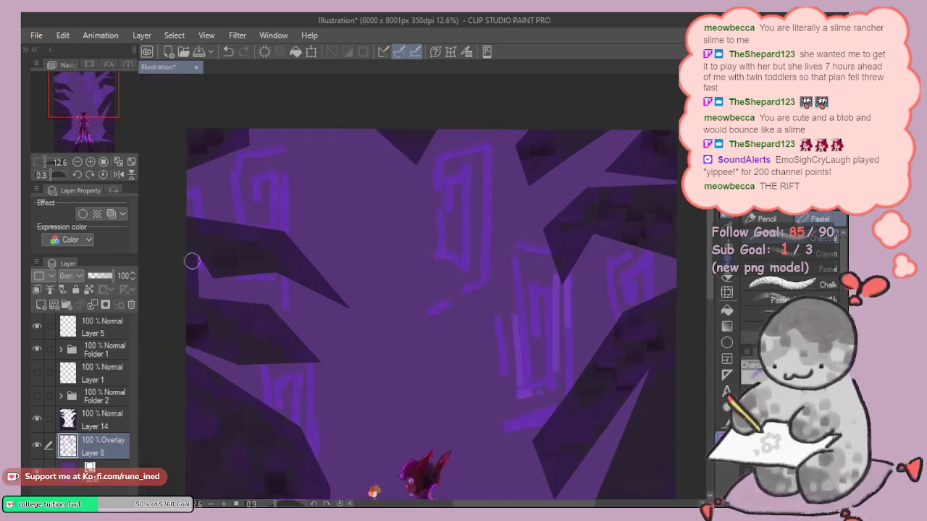
scroll(369, 296, "down", 2)
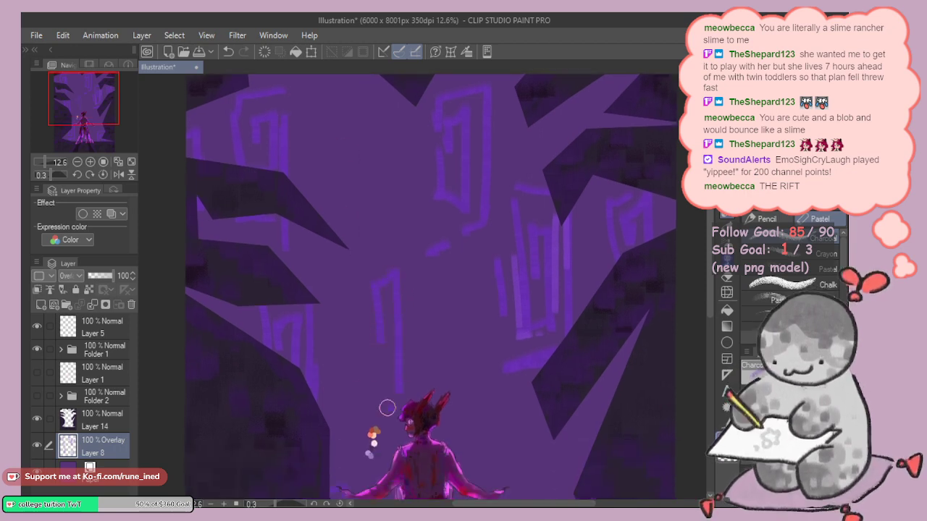
scroll(419, 305, "down", 2)
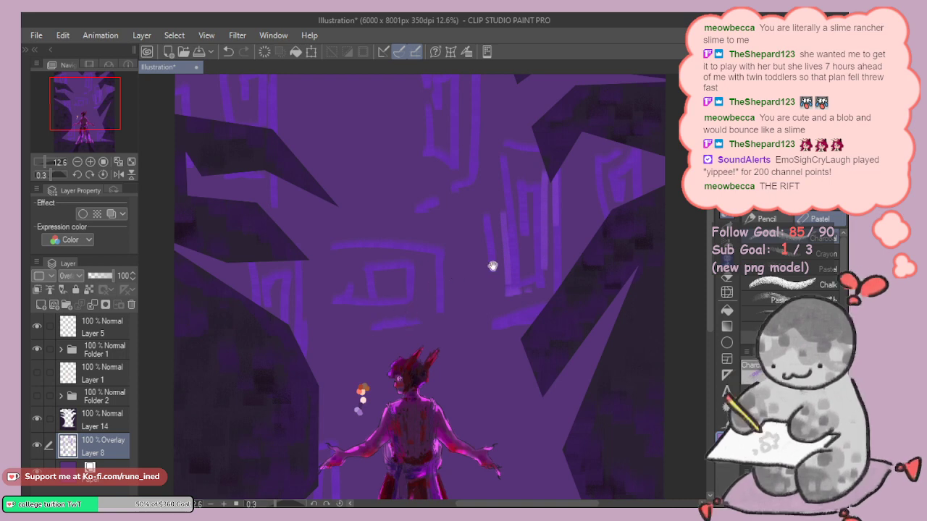
Step: Draw an angular spiral between the upper-right spikes and a rectangular one beside the upper-left spiral
scroll(492, 266, "up", 5)
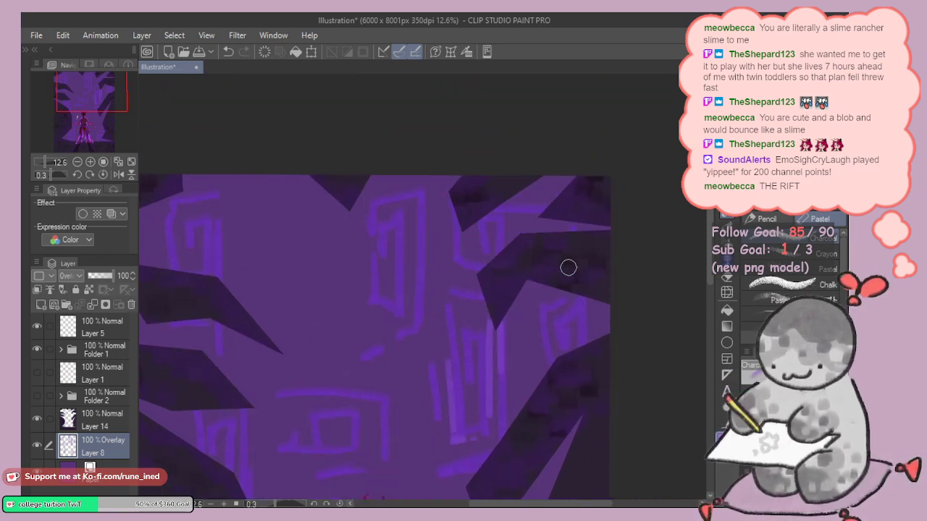
left_click_drag(401, 239, 459, 244)
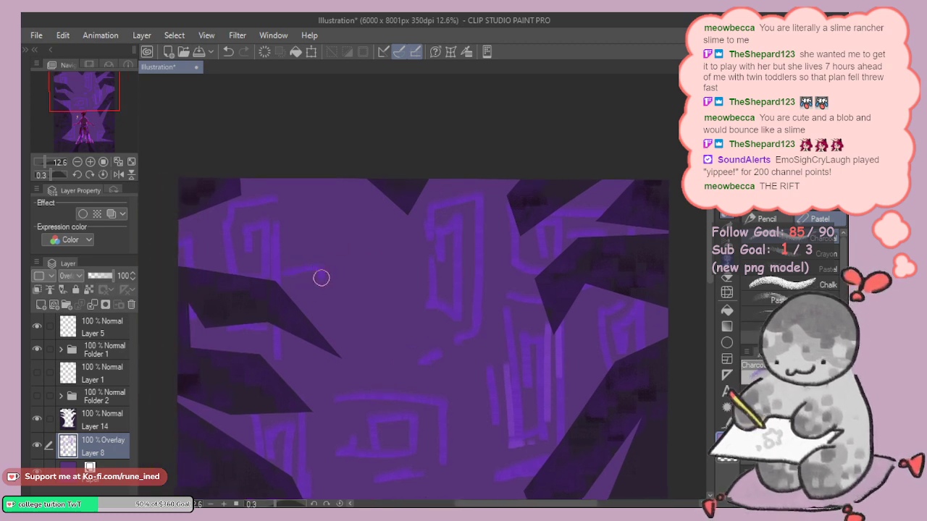
scroll(386, 282, "down", 8)
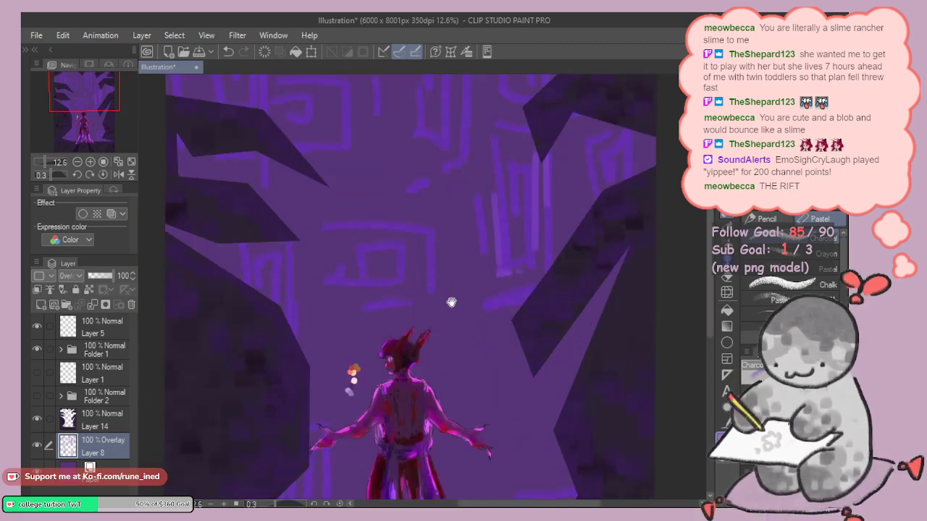
Step: Draw a nested rectangular spiral beside the figure's right arm and extend the spiral above the head
mouse_move(478, 267)
left_mouse_down()
mouse_move(504, 314)
mouse_move(450, 318)
mouse_move(435, 248)
mouse_move(550, 249)
mouse_move(546, 327)
mouse_move(457, 337)
left_mouse_up()
scroll(517, 319, "up", 3)
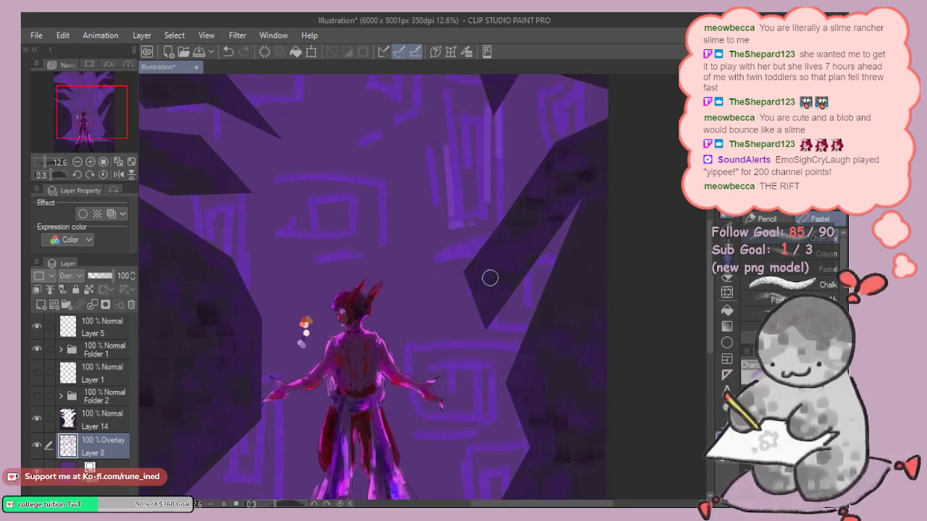
mouse_move(321, 210)
left_mouse_down()
mouse_move(338, 211)
mouse_move(370, 241)
left_mouse_up()
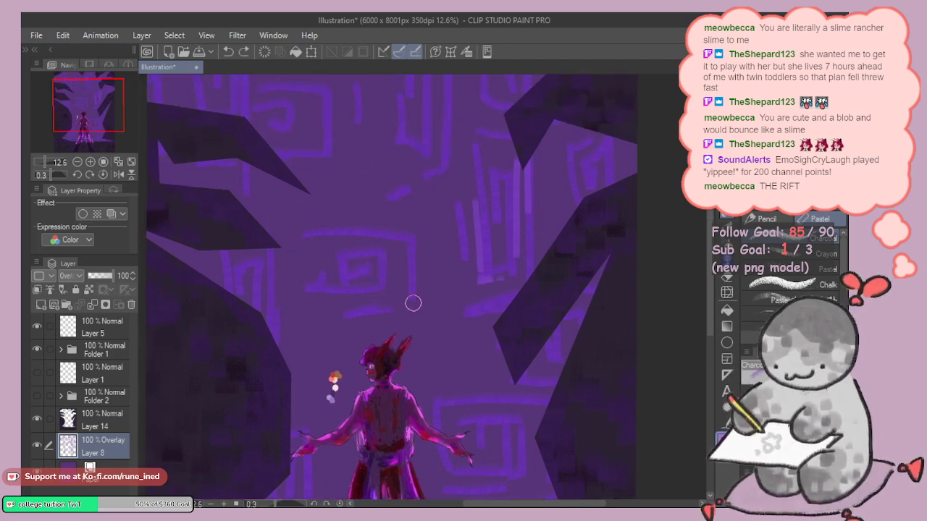
Step: Add a small hooked line beside the horns and angular maze lines in the rift's lower right
scroll(395, 275, "down", 3)
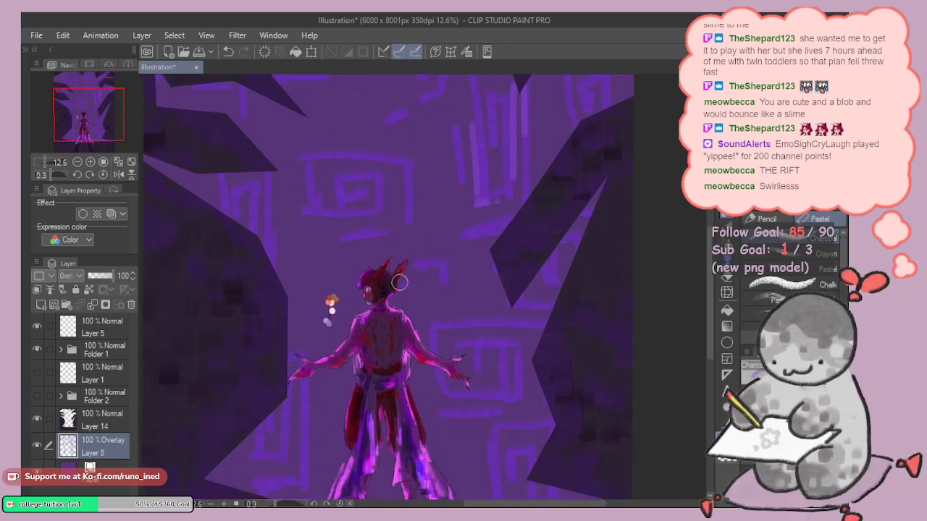
scroll(396, 262, "down", 2)
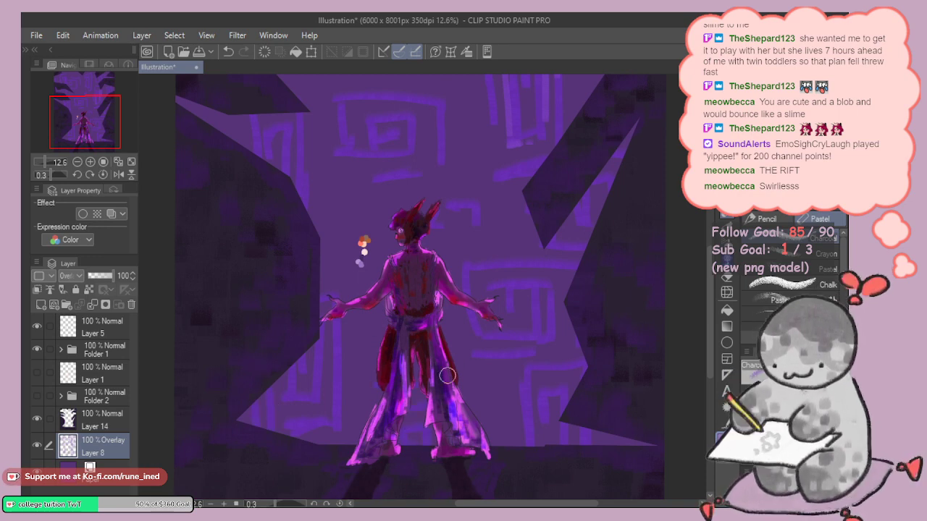
scroll(459, 316, "up", 3)
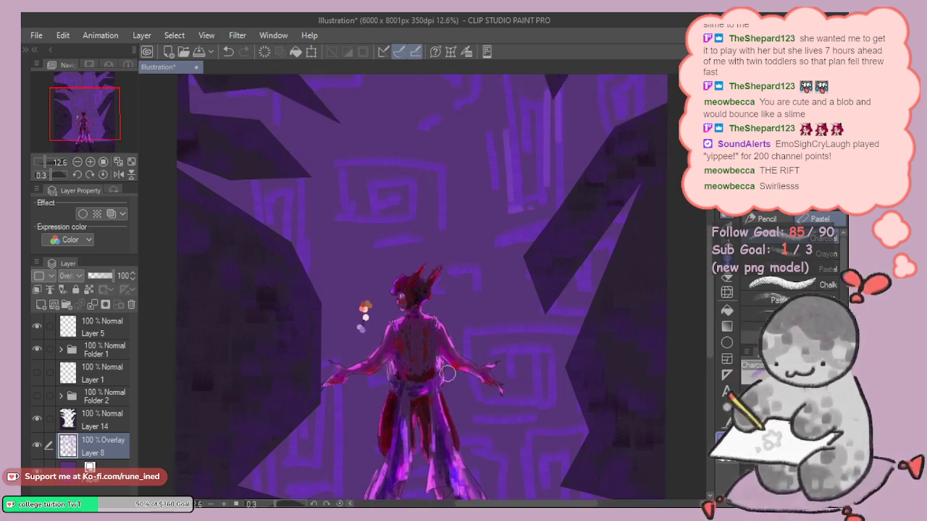
left_click_drag(375, 292, 386, 336)
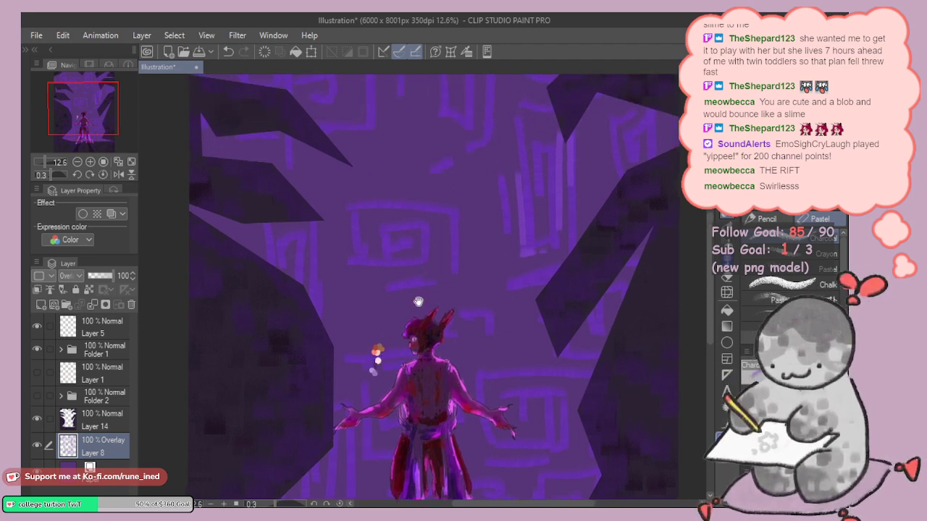
Step: Fill the rift's centre with a small narrow spiral, interlocking maze lines, and another spiral left of the figure's head
left_click_drag(418, 302, 412, 361)
left_click_drag(306, 275, 317, 294)
scroll(304, 333, "down", 2)
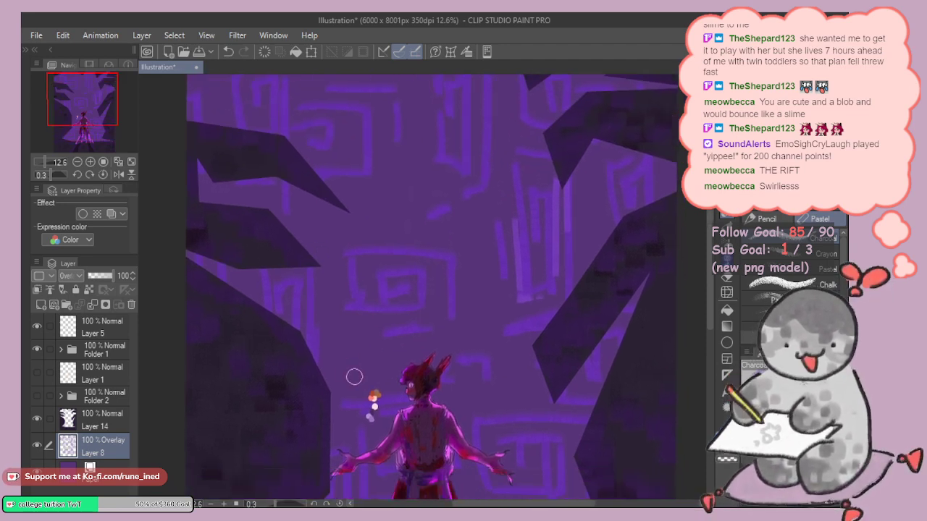
scroll(442, 329, "up", 3)
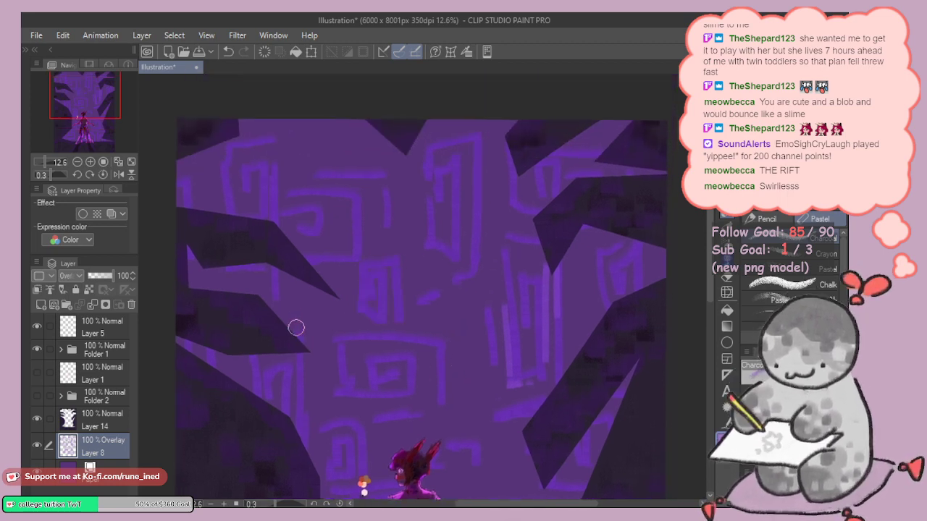
mouse_move(467, 320)
left_mouse_down()
mouse_move(427, 278)
mouse_move(407, 302)
mouse_move(451, 352)
left_mouse_up()
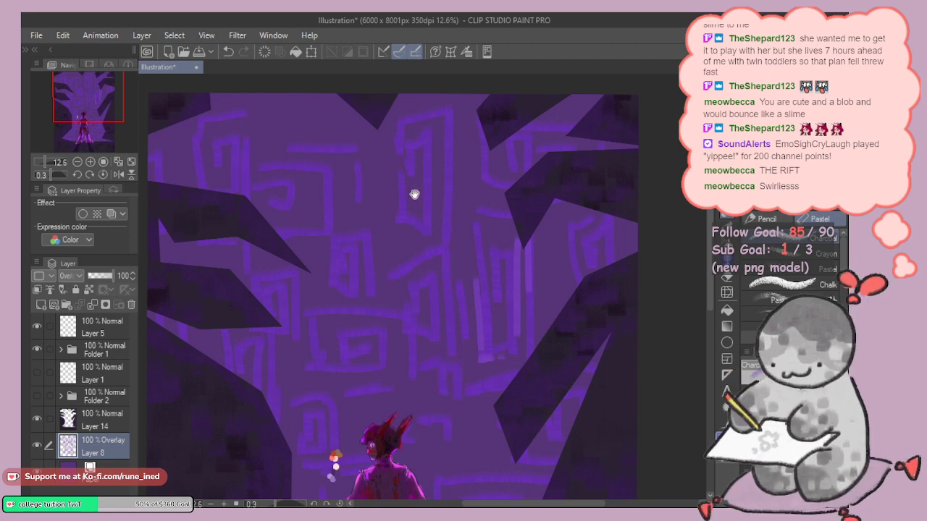
Step: Draw an angular motif along the rift's top edge and a narrow spiral in the gap at its upper centre
scroll(414, 193, "up", 4)
scroll(414, 193, "left", 1)
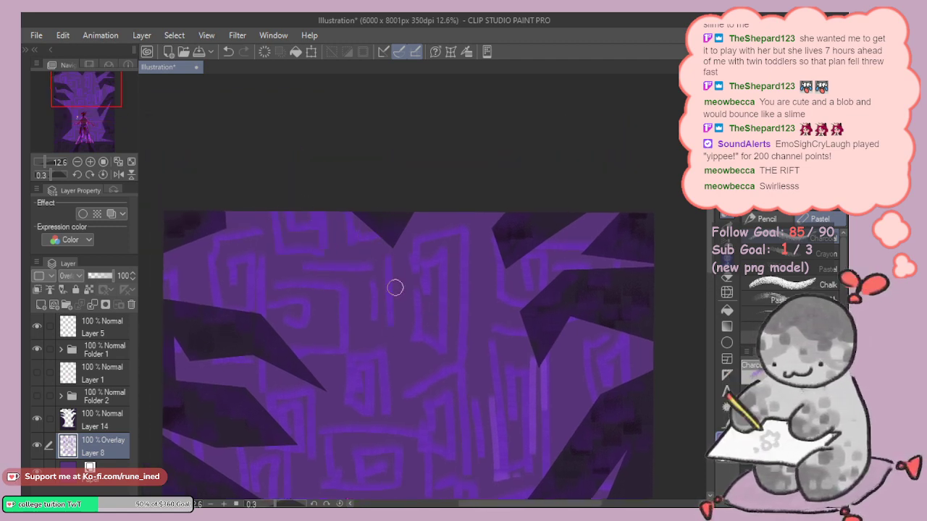
left_click_drag(384, 277, 398, 272)
left_click_drag(392, 288, 398, 298)
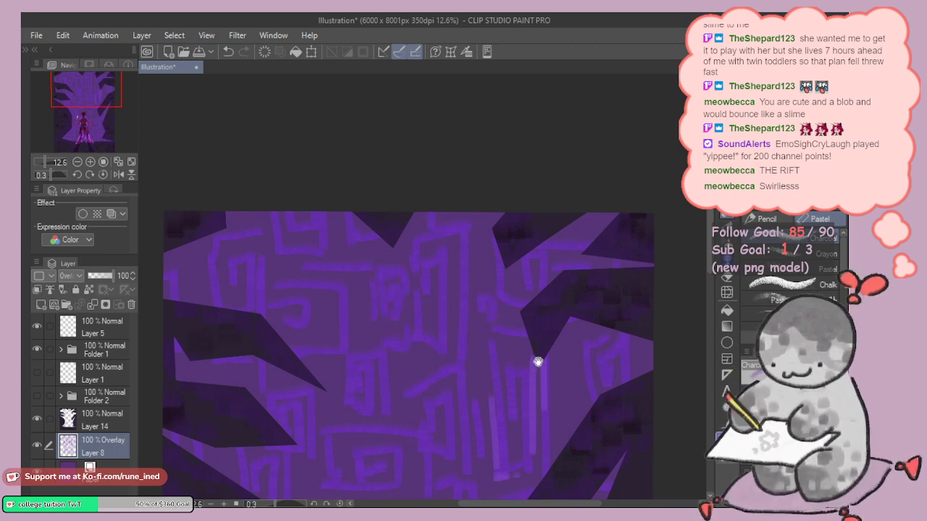
Step: Fill the gaps beside the right-hand spikes and between the central spirals with short angular strokes
scroll(507, 319, "down", 3)
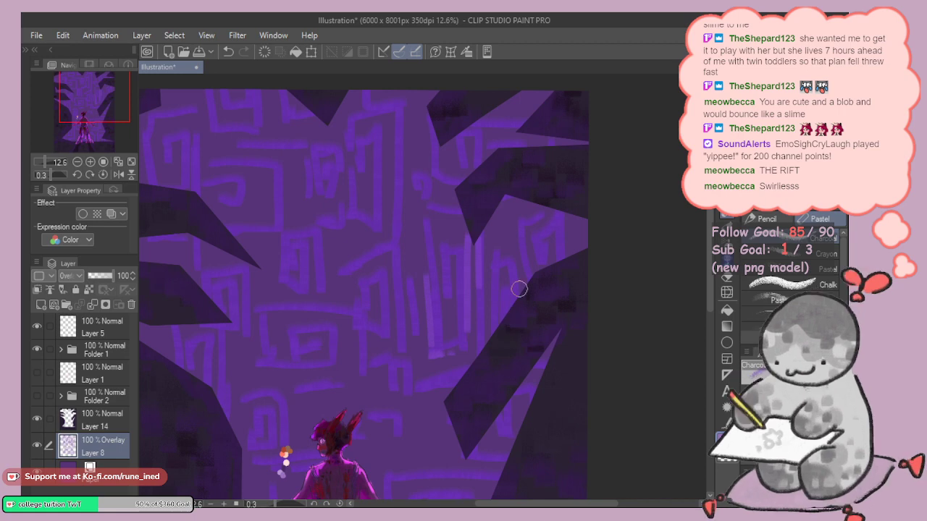
left_click_drag(322, 290, 407, 293)
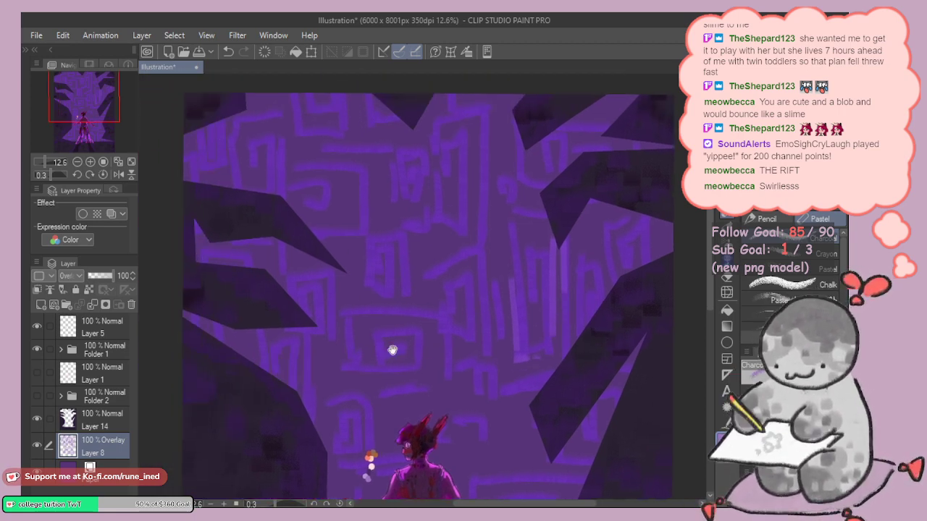
left_click_drag(390, 349, 342, 203)
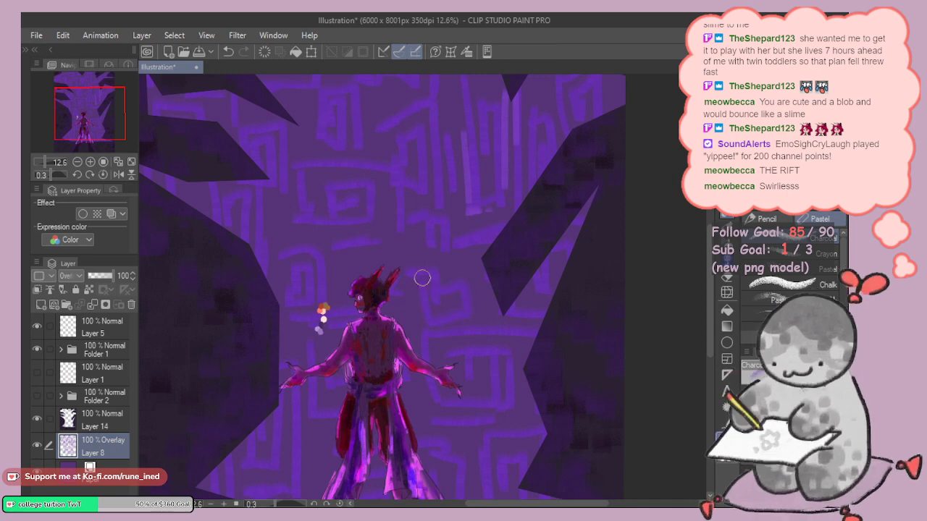
Step: Add spirals and maze lines around the figure's head, arms and legs, undoing one misplaced stroke
left_click_drag(488, 361, 461, 300)
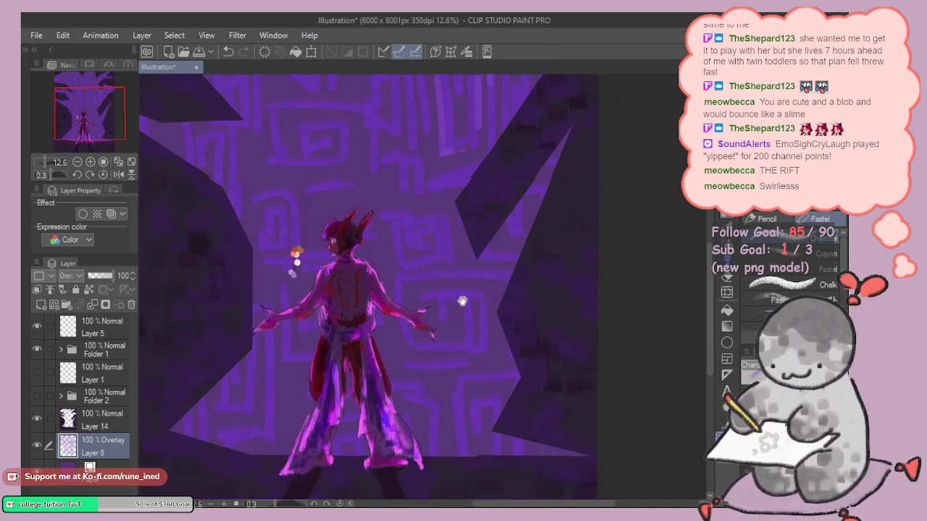
key("ctrl+z")
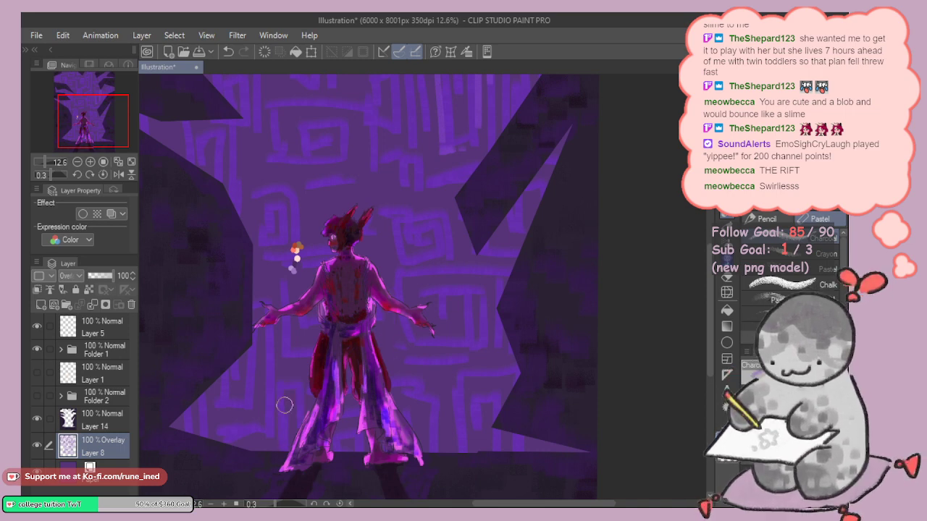
left_click_drag(398, 289, 391, 440)
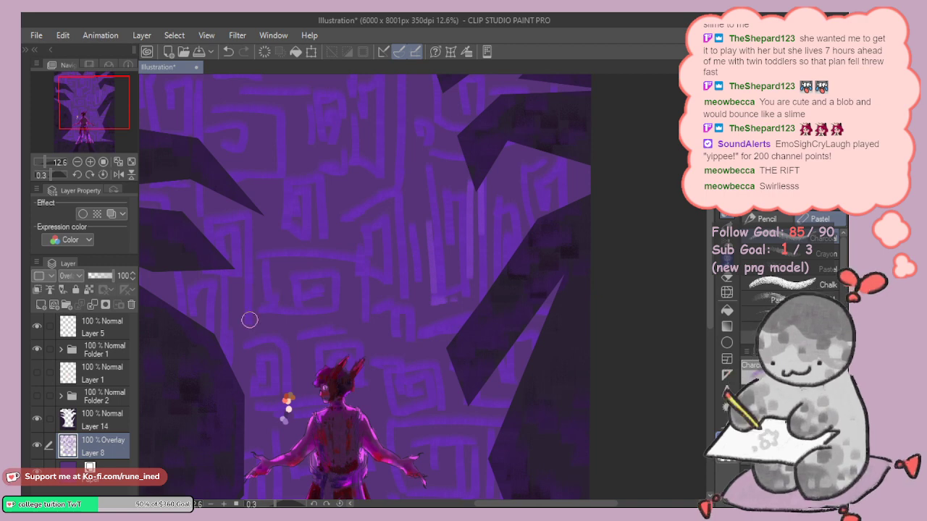
Step: Paint lighter strokes over the vertical maze lines right of centre and the spirals in the rift's upper left and upper centre
left_click_drag(445, 209, 426, 279)
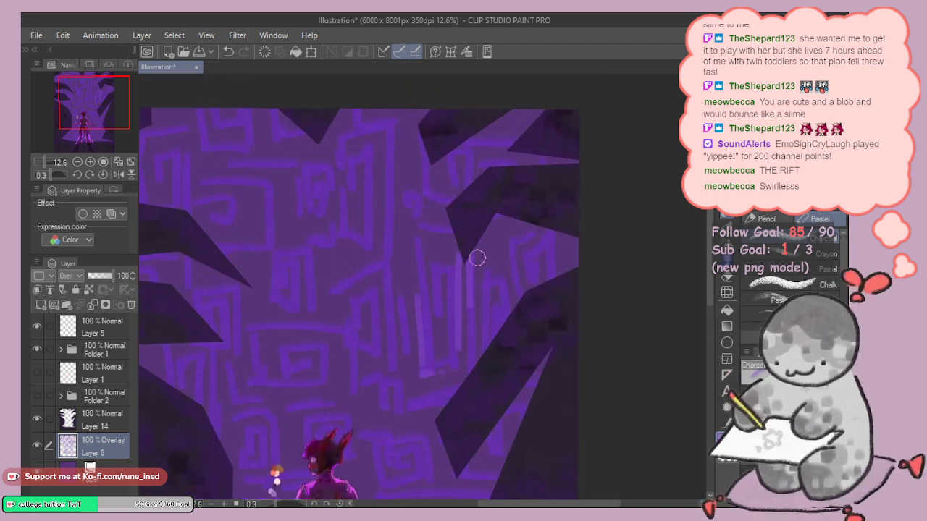
left_click_drag(478, 259, 521, 313)
mouse_move(289, 276)
left_mouse_down()
mouse_move(249, 283)
mouse_move(292, 261)
mouse_move(300, 290)
mouse_move(273, 301)
mouse_move(288, 316)
mouse_move(318, 306)
left_mouse_up()
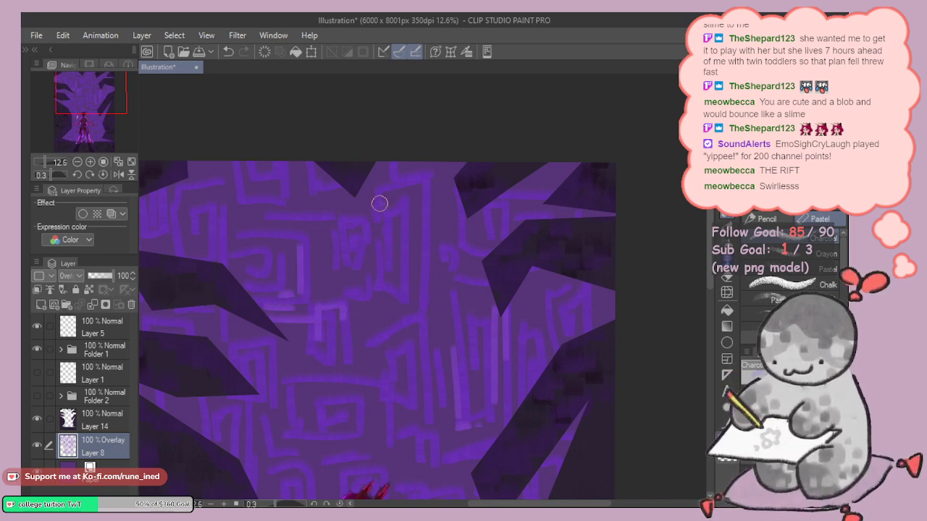
mouse_move(380, 204)
left_mouse_down()
mouse_move(377, 241)
mouse_move(395, 196)
mouse_move(410, 215)
mouse_move(413, 288)
mouse_move(394, 335)
left_mouse_up()
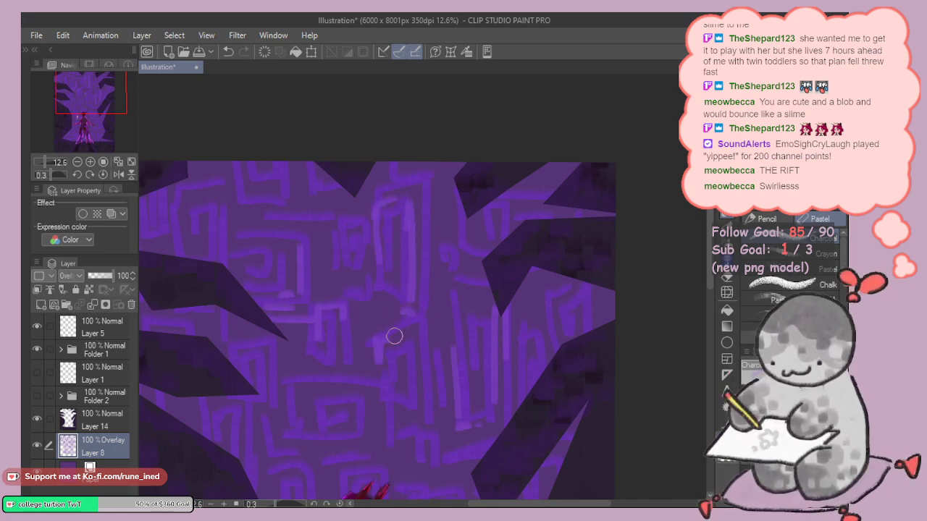
Step: Brighten parts of the angular lines between the left-hand spikes and in the central spiral above the figure's head
mouse_move(498, 267)
left_mouse_down()
mouse_move(498, 222)
mouse_move(589, 248)
left_mouse_up()
left_click_drag(236, 225, 249, 184)
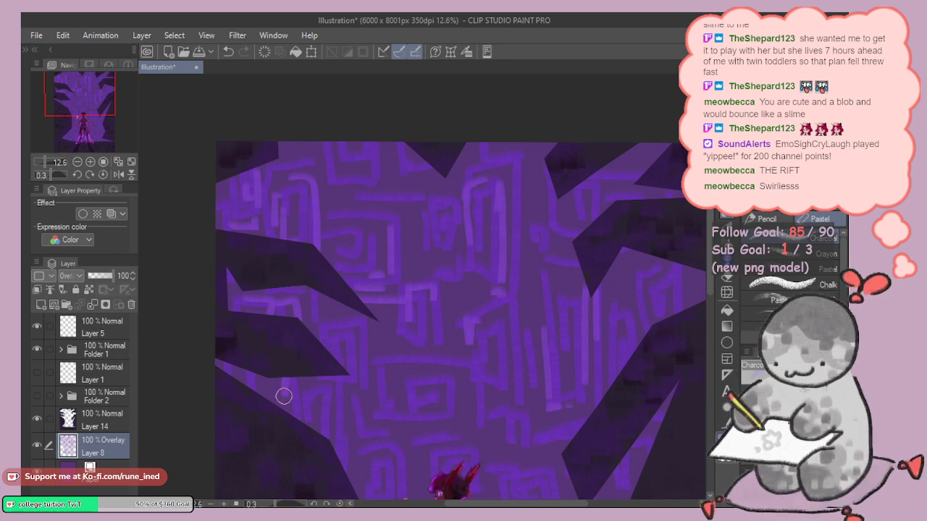
left_click_drag(284, 396, 275, 404)
mouse_move(365, 344)
left_mouse_down()
mouse_move(355, 321)
mouse_move(335, 380)
left_mouse_up()
left_click_drag(309, 190, 319, 203)
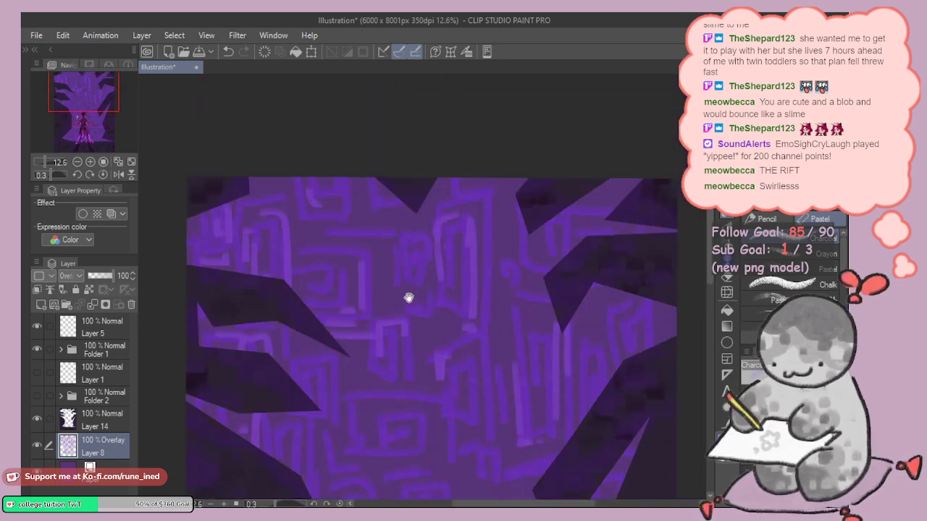
scroll(408, 298, "down", 4)
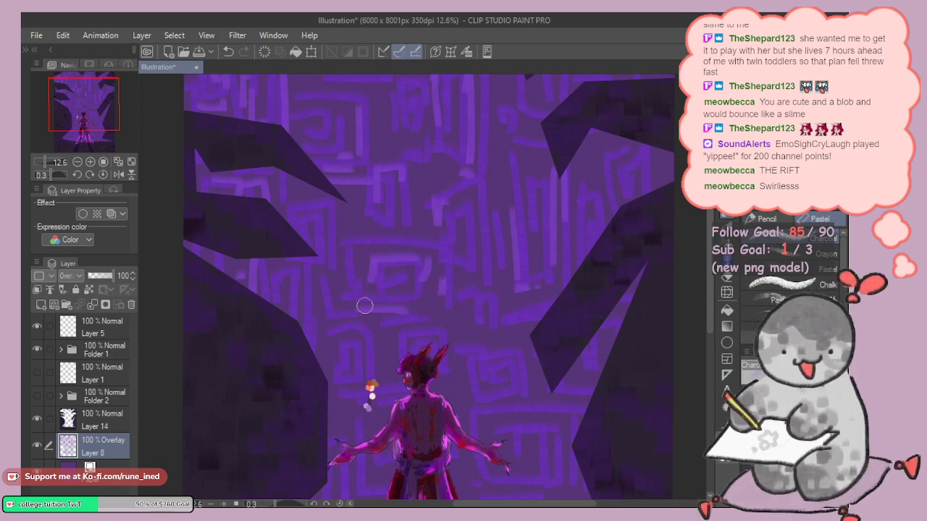
scroll(439, 244, "down", 5)
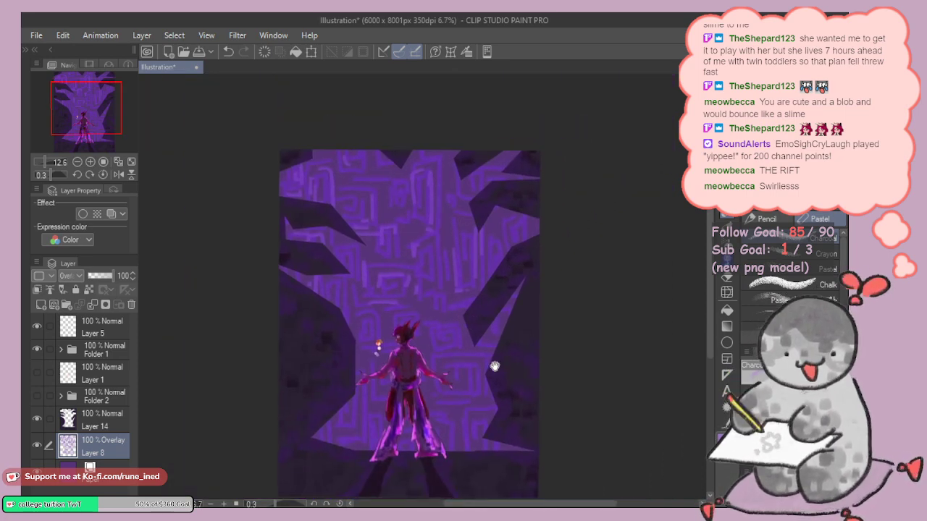
Step: Add further light accents to the maze lines beside the right-hand spikes and to the upper-left spiral
left_click_drag(507, 314, 494, 325)
left_click_drag(112, 275, 162, 269)
left_click_drag(456, 342, 440, 330)
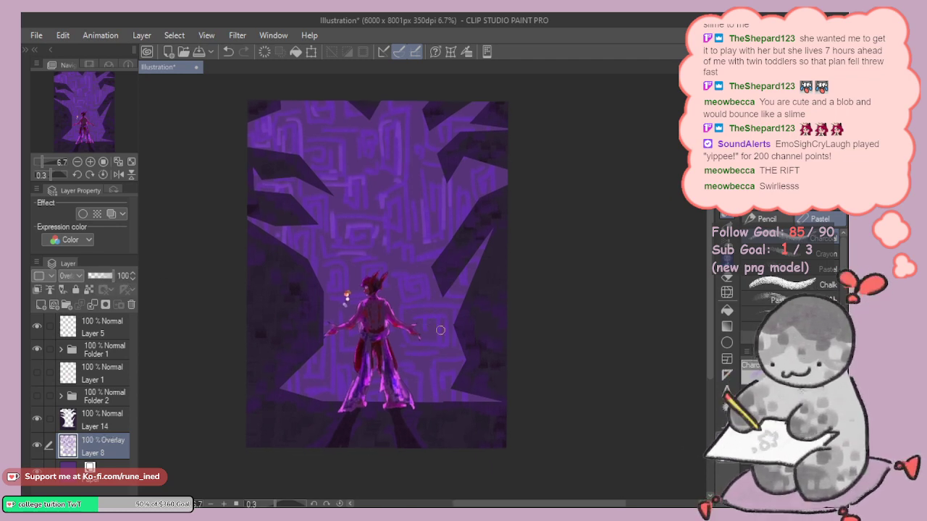
scroll(480, 254, "up", 3)
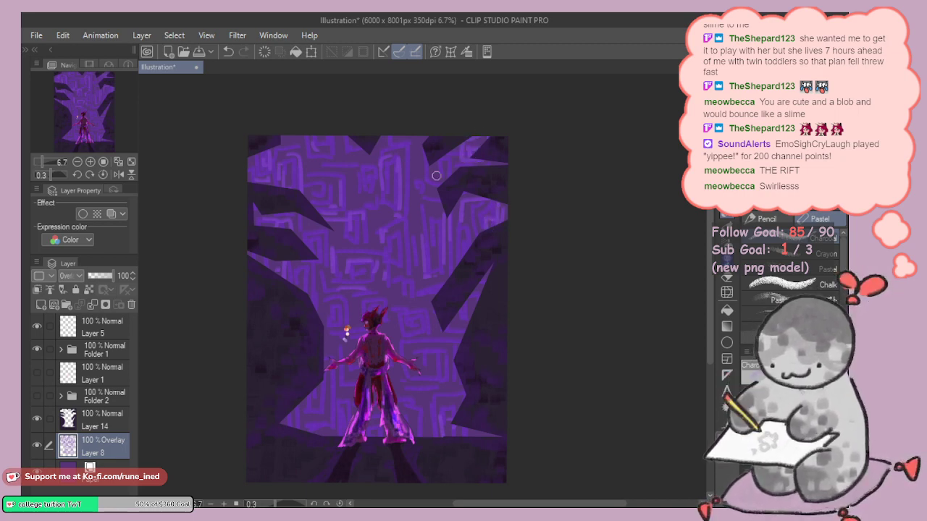
scroll(399, 158, "up", 1)
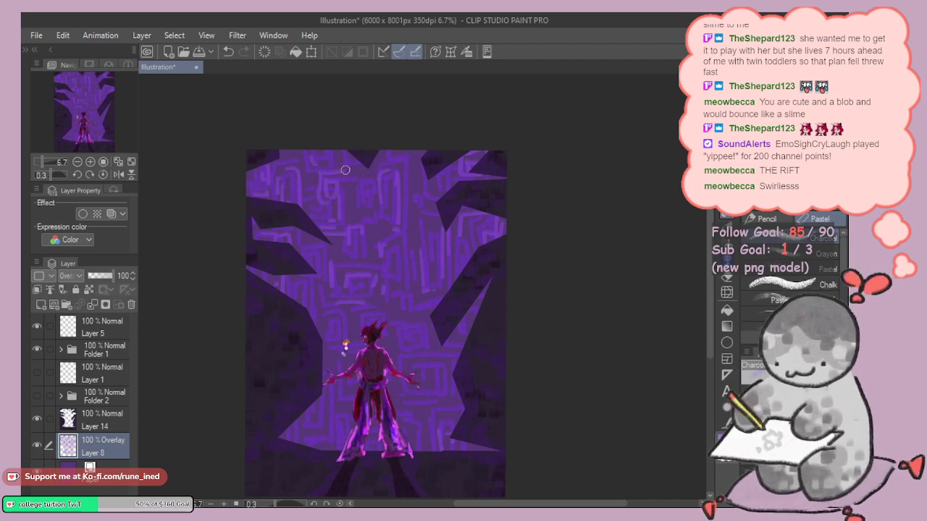
scroll(351, 239, "down", 3)
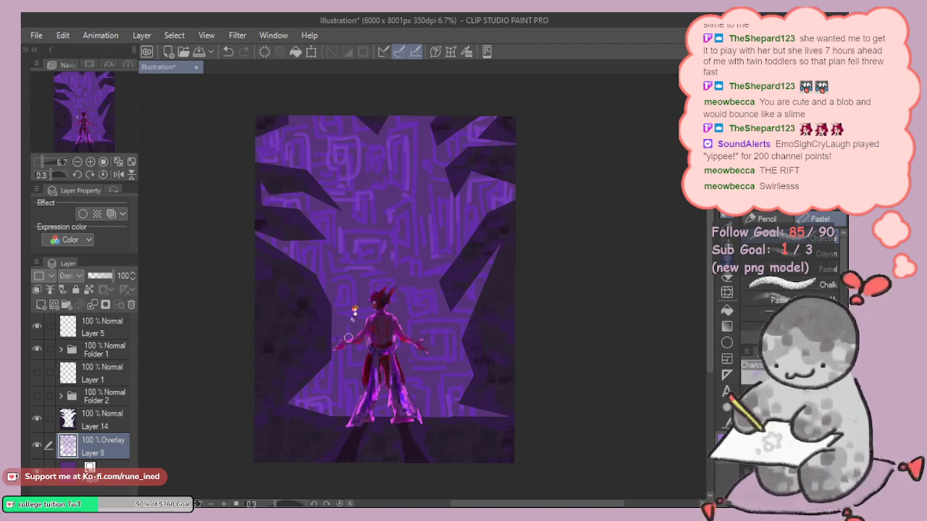
Step: Add a Soft light layer directly above the Overlay pattern layer and clip it to that layer
left_click(41, 303)
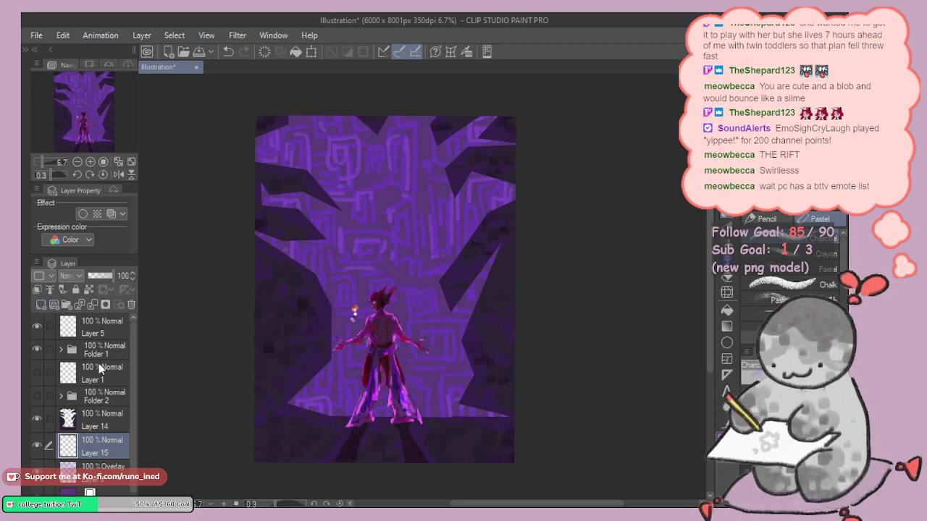
left_click(39, 290)
left_click(38, 291)
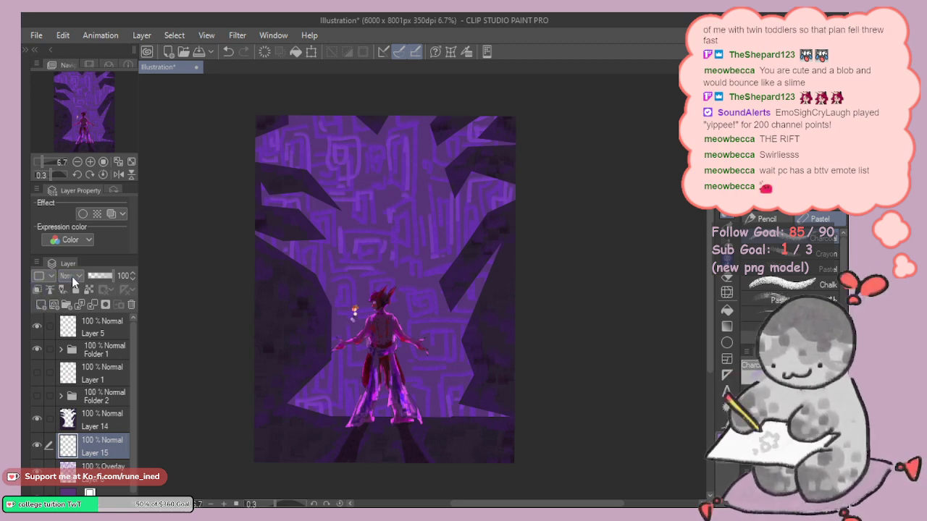
left_click(40, 290)
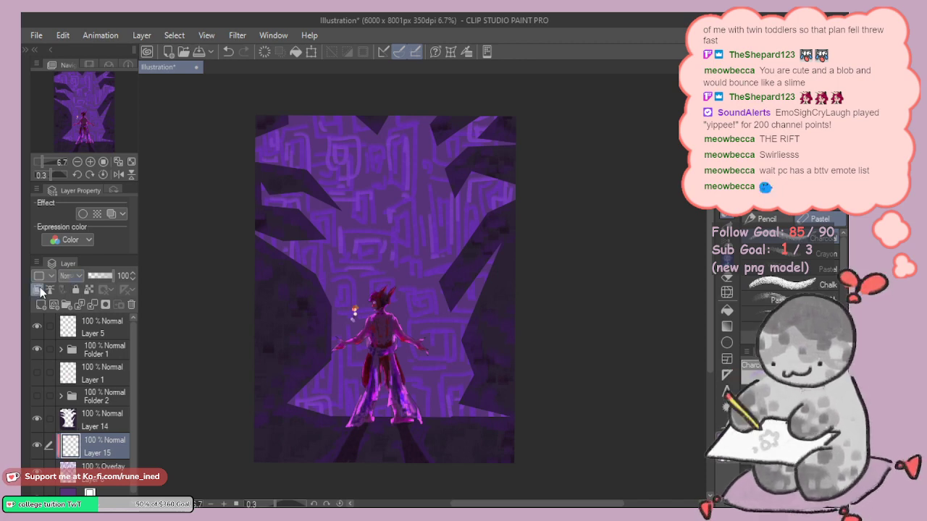
left_click(89, 186)
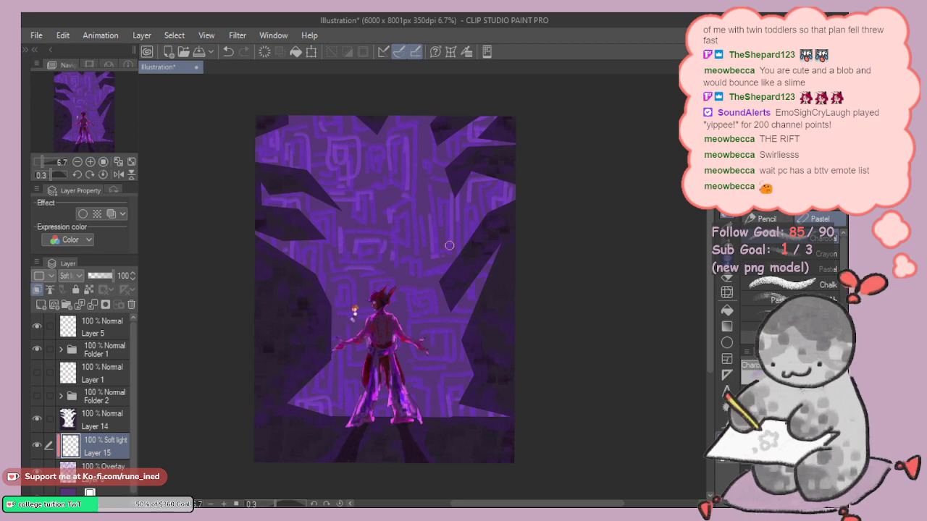
Step: Enlarge the Soft airbrush and paint a soft glow over the rift pattern around the figure
key("bracketright")
key("bracketright")
key("bracketright")
key("bracketright")
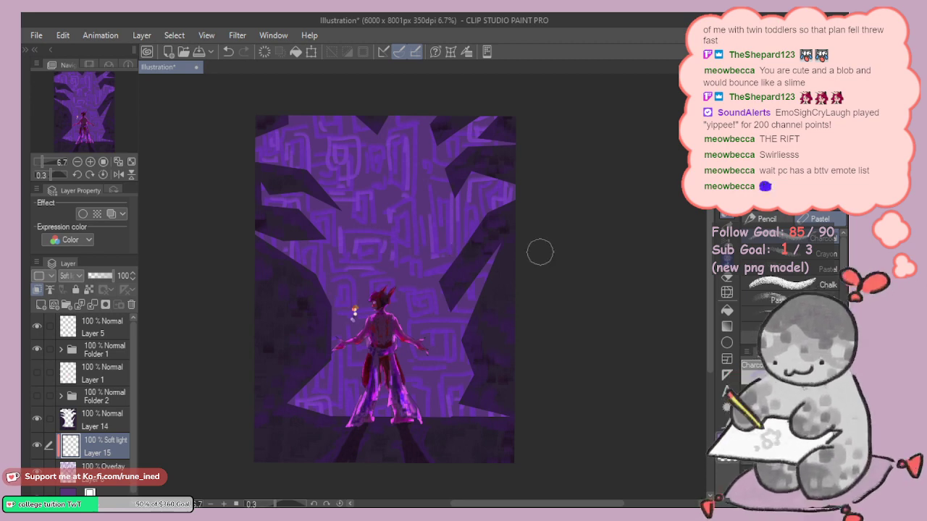
left_click(729, 245)
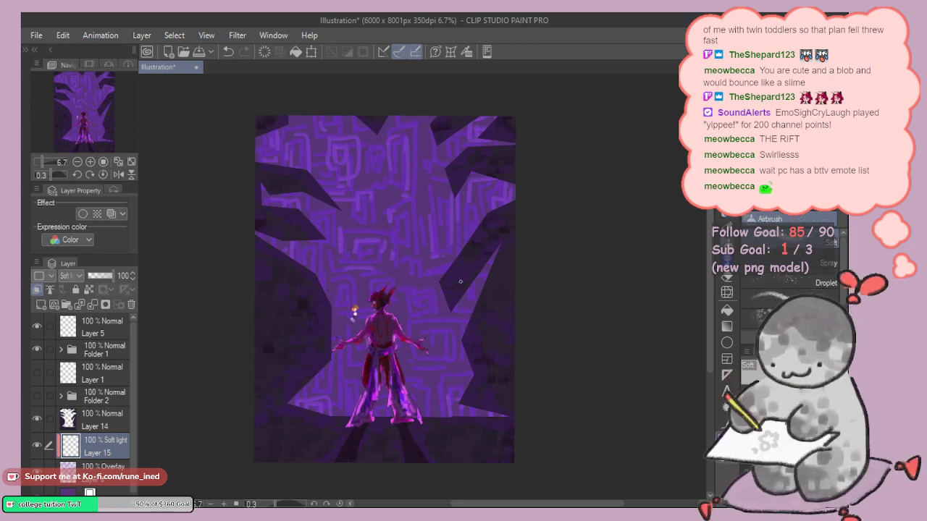
key("bracketright")
key("bracketright")
key("bracketright")
key("bracketright")
key("bracketright")
key("bracketright")
key("bracketright")
key("bracketright")
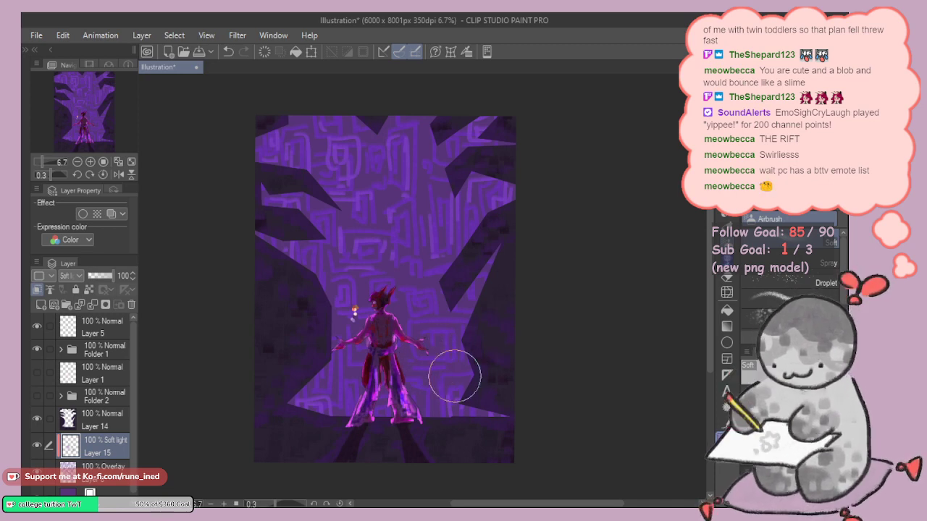
left_click_drag(386, 310, 420, 258)
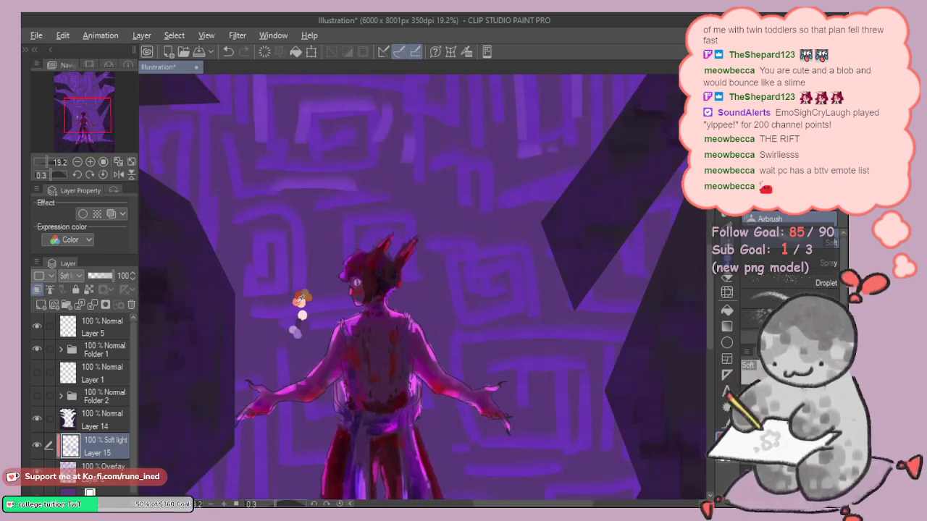
Step: Airbrush more glow colour around the figure and release the Soft light layer from its clipping
scroll(302, 297, "down", 3)
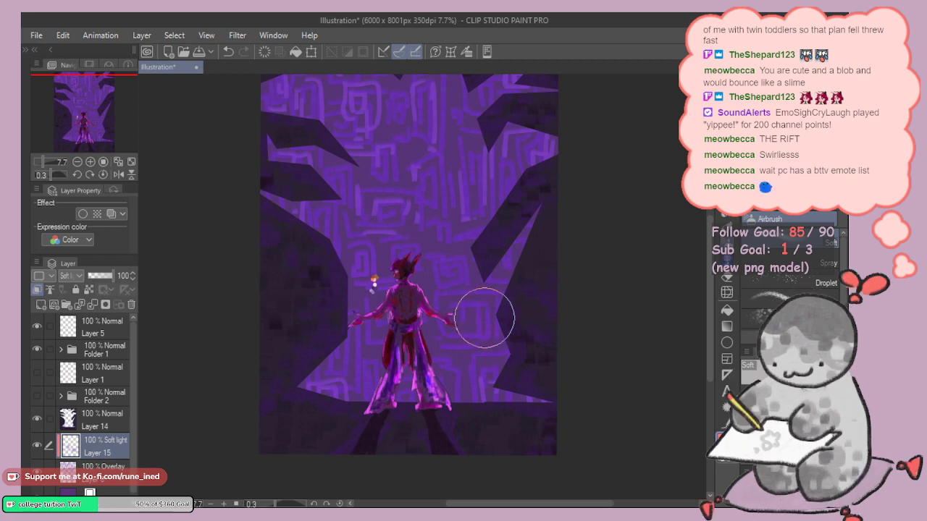
left_click_drag(406, 246, 402, 283)
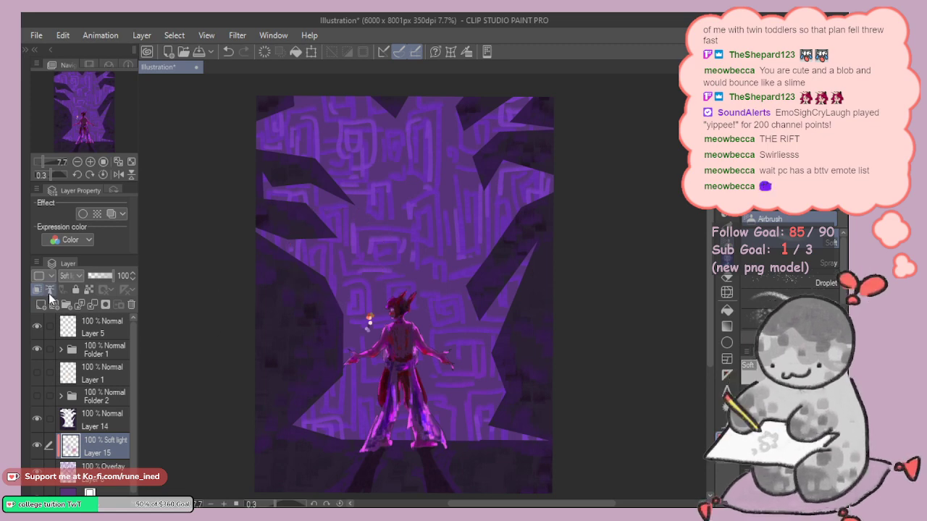
left_click_drag(537, 217, 533, 240)
scroll(362, 341, "up", 5)
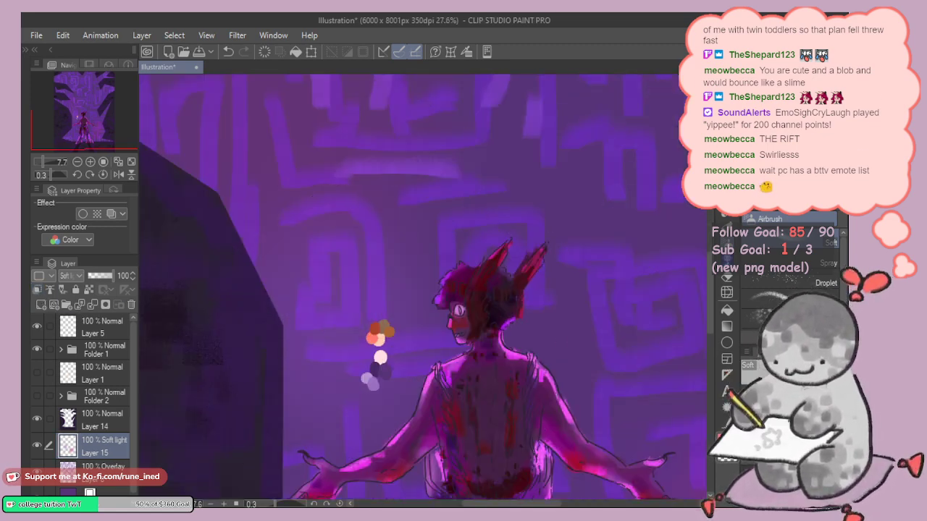
Step: Airbrush a soft pink glow across the rift's upper right and along its left side
scroll(378, 386, "down", 6)
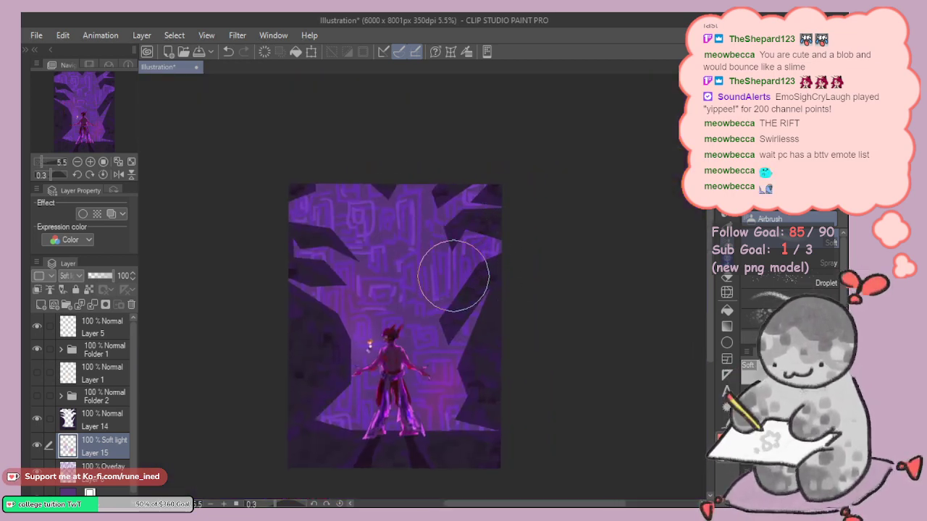
left_click_drag(433, 230, 438, 255)
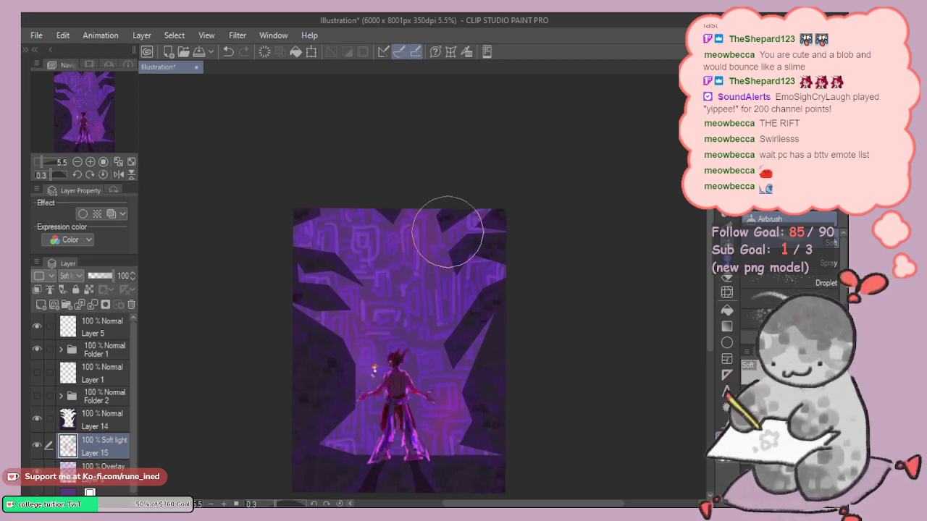
left_click_drag(316, 305, 331, 247)
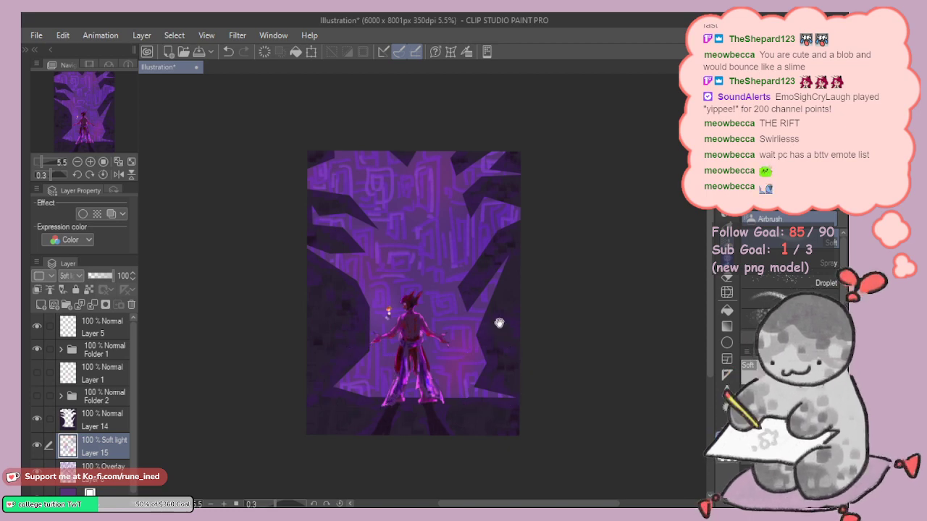
Step: Examine the glow across the whole painting, temporarily hiding the Overlay pattern layer for comparison
left_click_drag(495, 295, 492, 296)
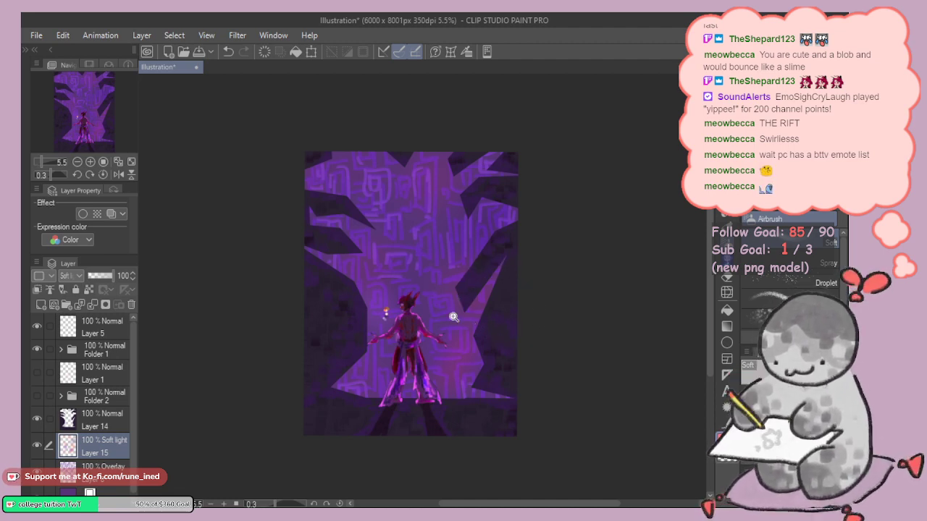
scroll(495, 295, "up", 3)
scroll(498, 286, "down", 3)
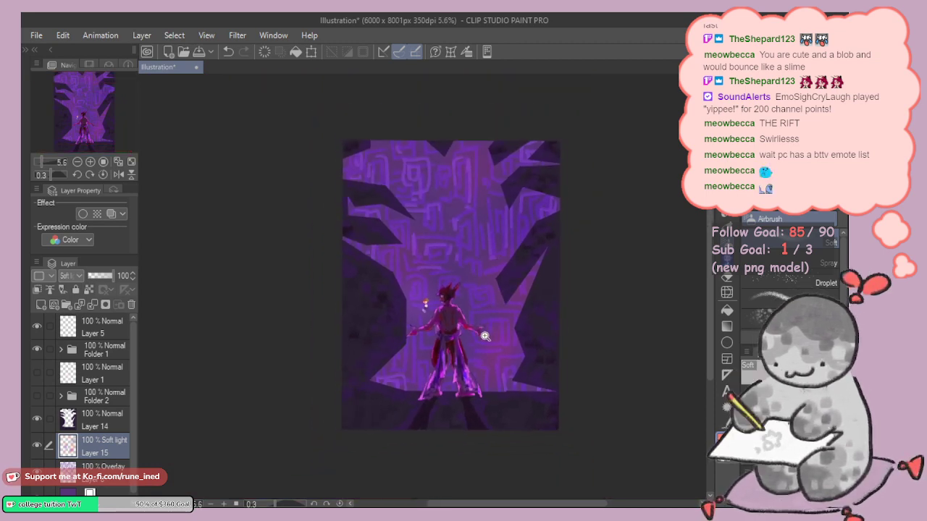
scroll(499, 322, "up", 1)
scroll(505, 309, "up", 1)
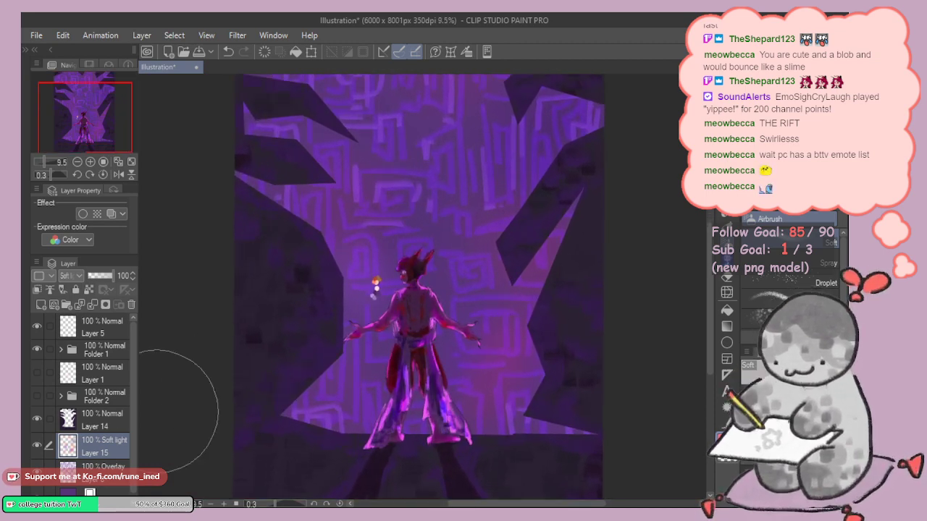
left_click(38, 473)
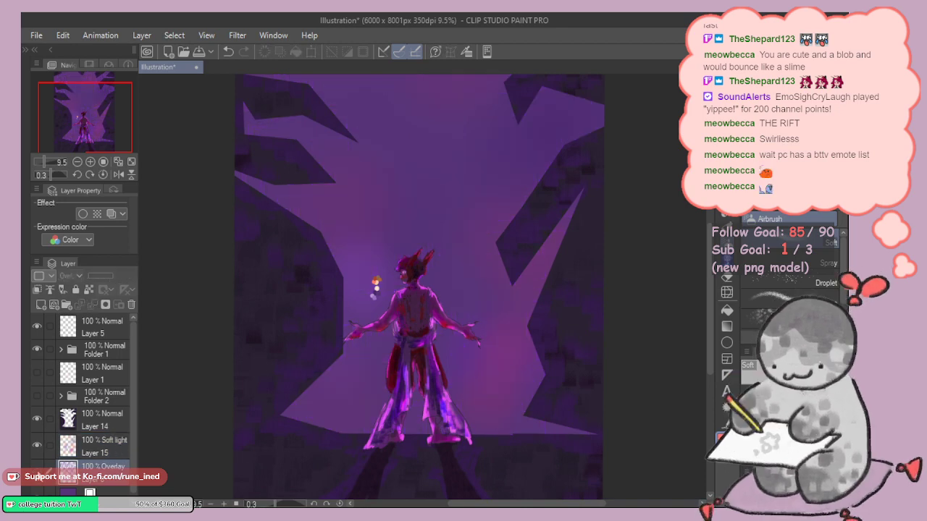
left_click(38, 473)
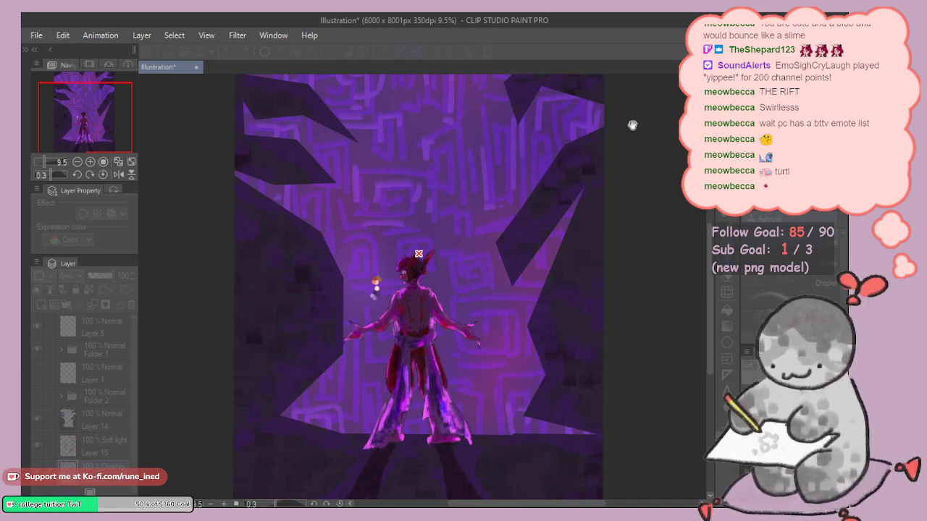
left_click(752, 120)
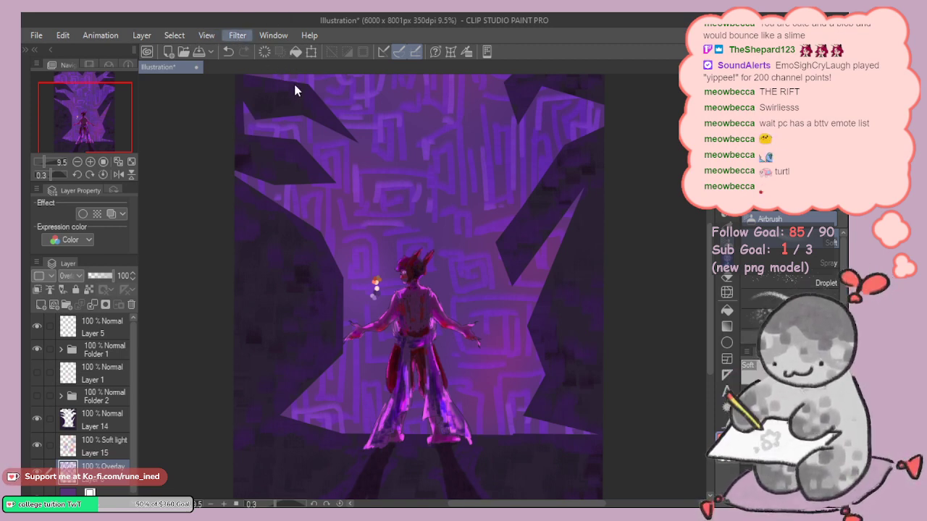
left_click(362, 159)
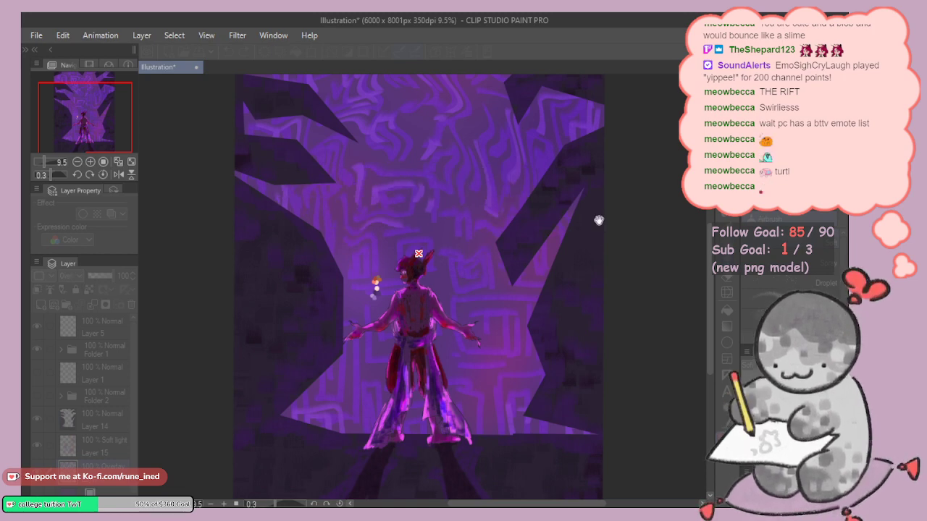
left_click_drag(481, 159, 464, 163)
left_click_drag(465, 166, 441, 227)
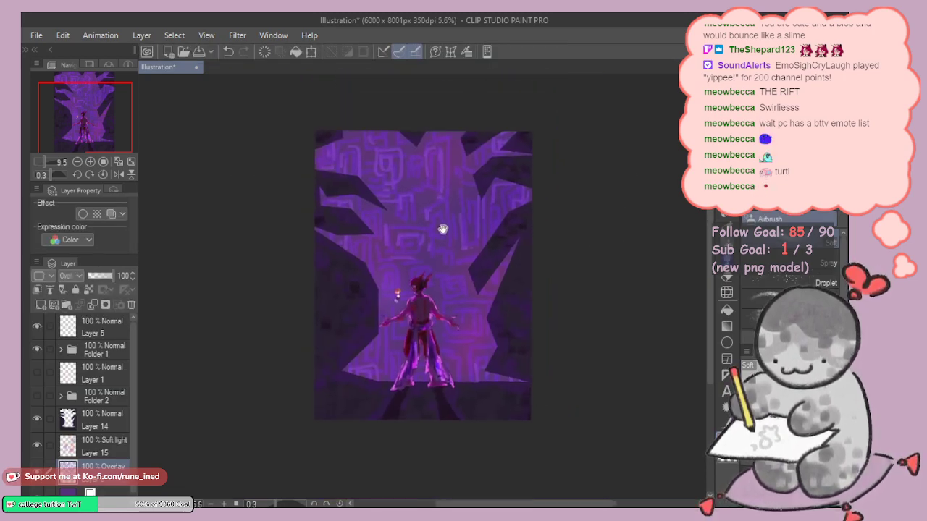
left_click_drag(432, 186, 417, 211)
left_click_drag(324, 132, 327, 130)
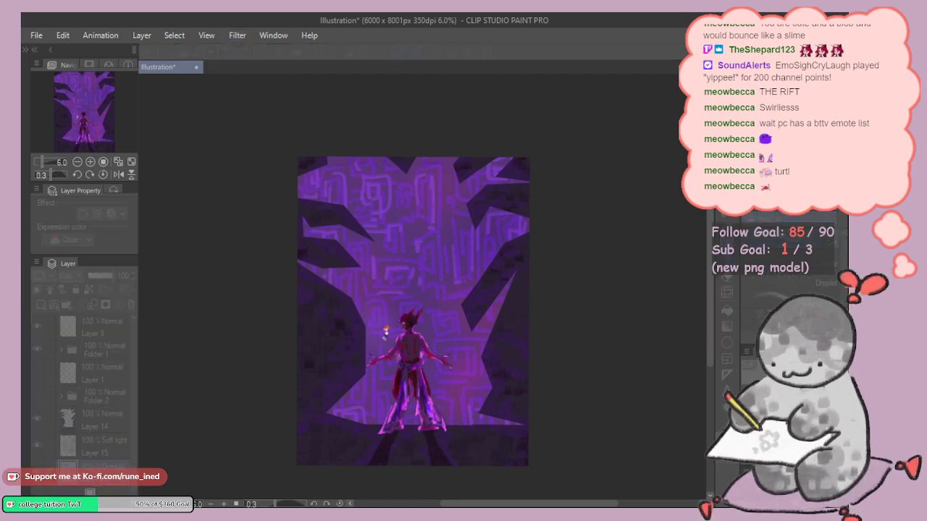
left_click(370, 75)
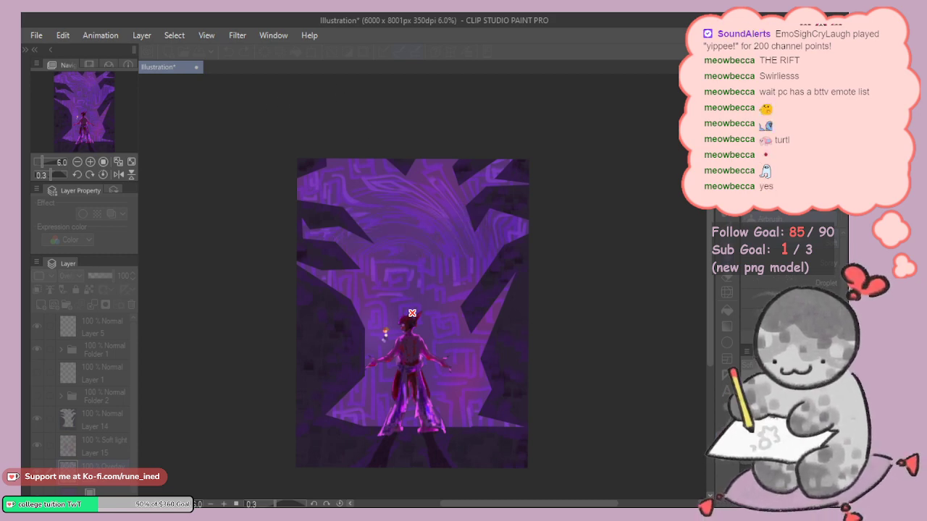
key("Escape")
Step: Apply a wavy distortion filter to the Overlay pattern layer
left_click(247, 35)
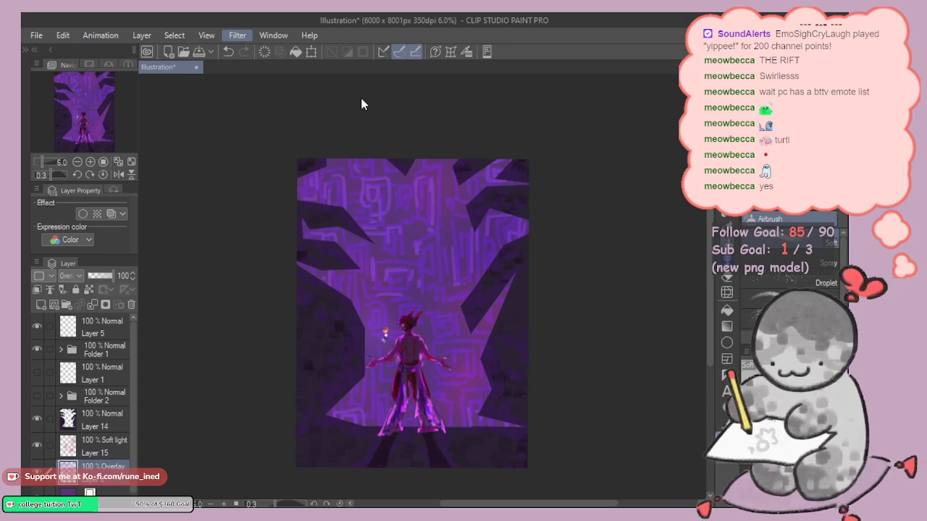
left_click(355, 151)
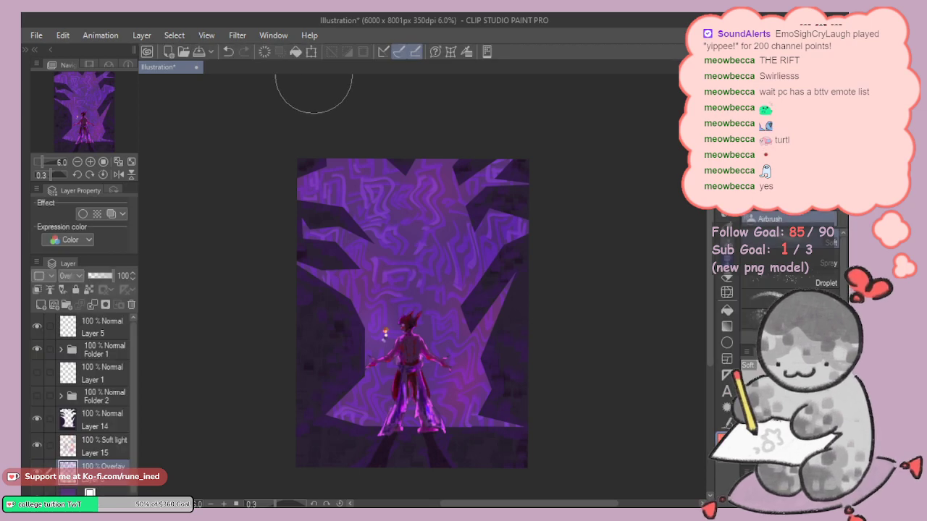
Step: Select Layer 14 and examine the dark walls and the rift's edges up close
left_click(94, 420)
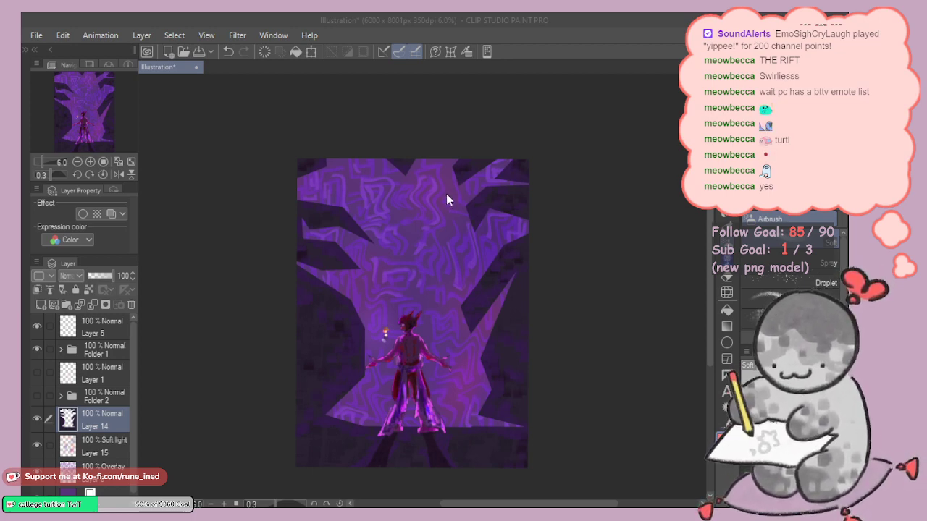
left_click(447, 195)
key("ctrl+space")
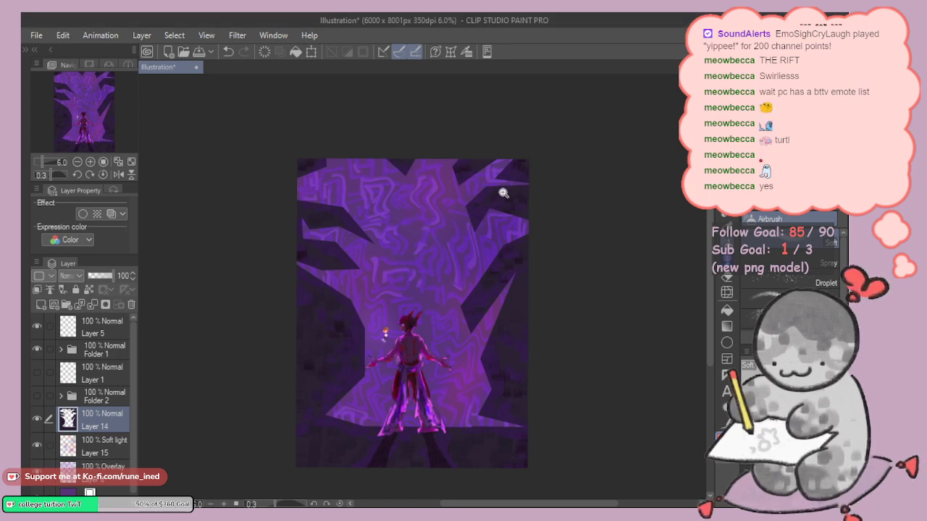
left_click_drag(436, 265, 452, 250)
left_click_drag(414, 331, 426, 216)
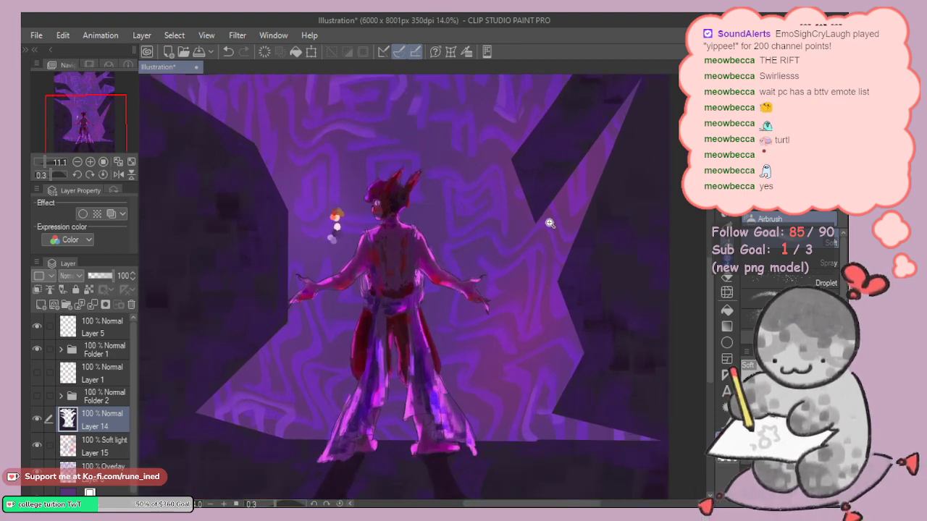
left_click_drag(549, 224, 609, 228)
left_click_drag(463, 245, 326, 185)
left_click_drag(449, 219, 414, 237)
left_click_drag(438, 262, 330, 217)
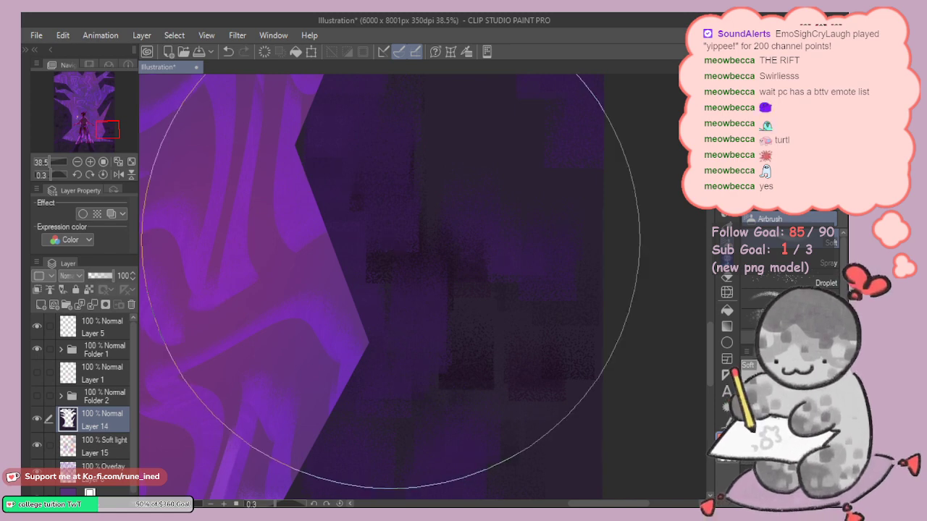
left_click_drag(388, 242, 396, 241)
mouse_move(454, 230)
left_mouse_down()
mouse_move(395, 255)
mouse_move(433, 328)
left_mouse_up()
scroll(433, 328, "up", 3)
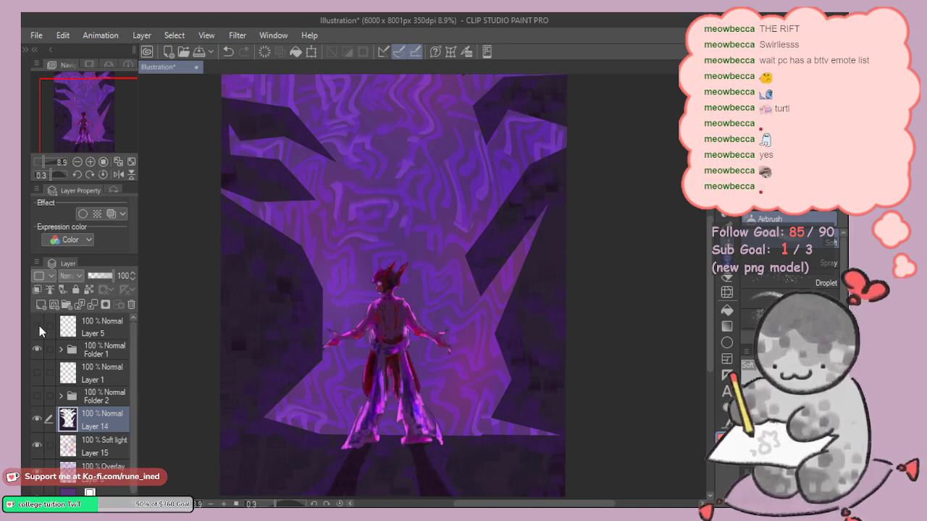
Step: Add a new layer at the top of the stack, set it to Soft light and choose the Charcoal brush
left_click_drag(438, 248, 450, 272)
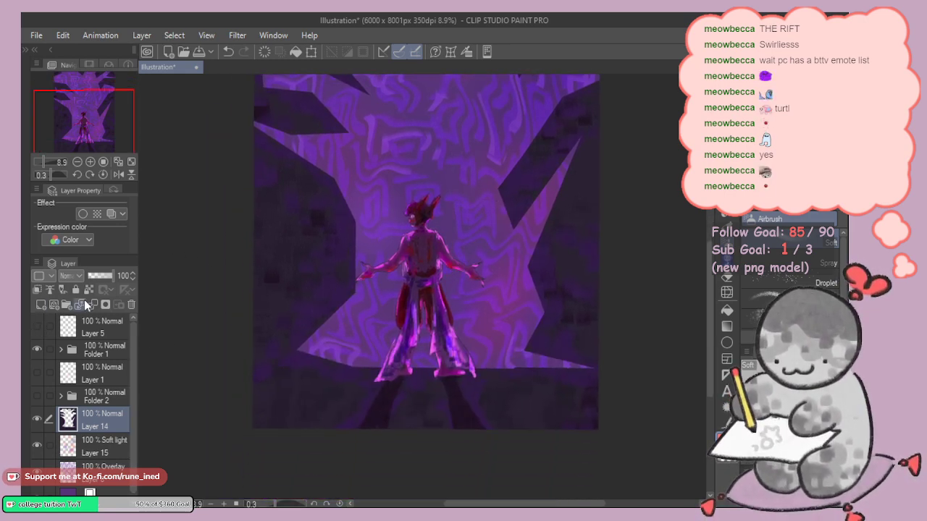
left_click(41, 305)
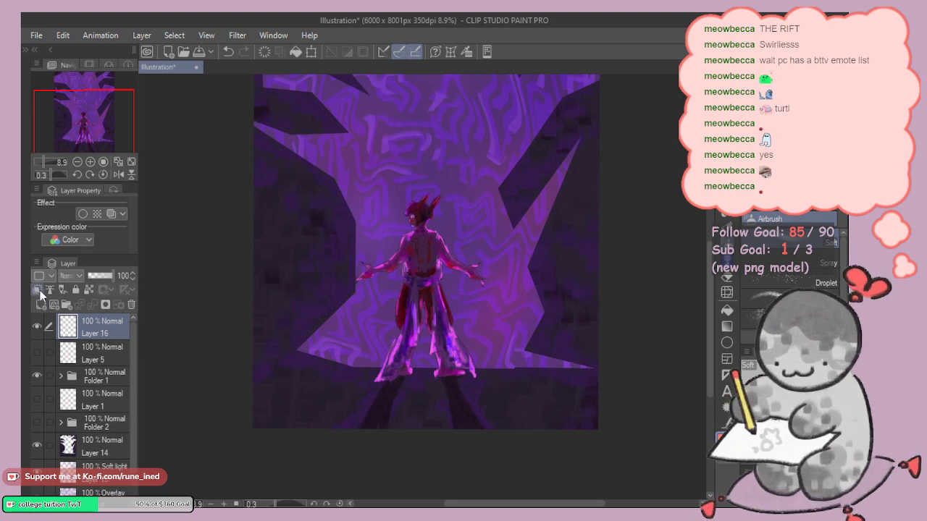
left_click(93, 178)
key("p")
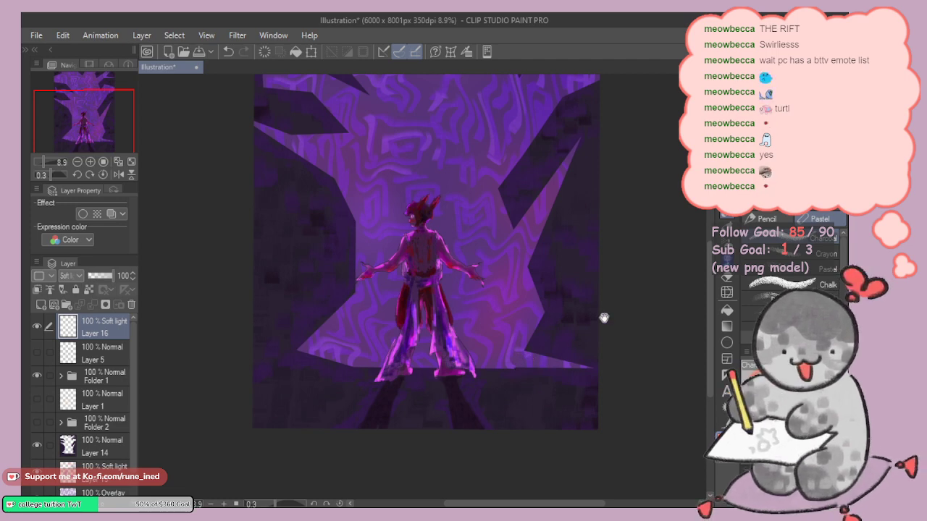
Step: Sample a warm colour from the palette swatches painted beside the figure's head
scroll(413, 231, "up", 5)
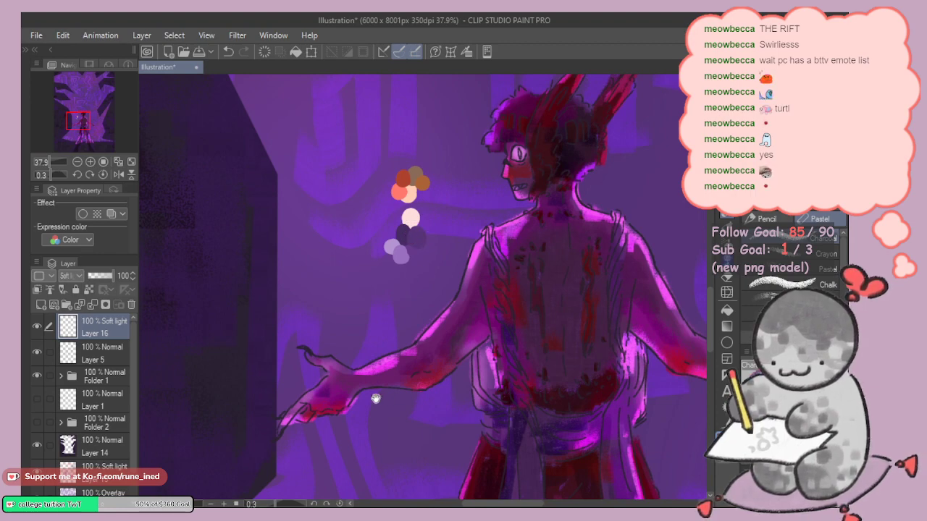
left_click_drag(375, 398, 465, 163)
mouse_move(196, 478)
left_mouse_down()
mouse_move(386, 307)
mouse_move(432, 291)
left_mouse_up()
mouse_move(293, 336)
left_mouse_down()
mouse_move(316, 326)
mouse_move(322, 337)
left_mouse_up()
mouse_move(436, 318)
left_mouse_down()
mouse_move(354, 410)
mouse_move(288, 510)
left_mouse_up()
left_click_drag(537, 105, 308, 507)
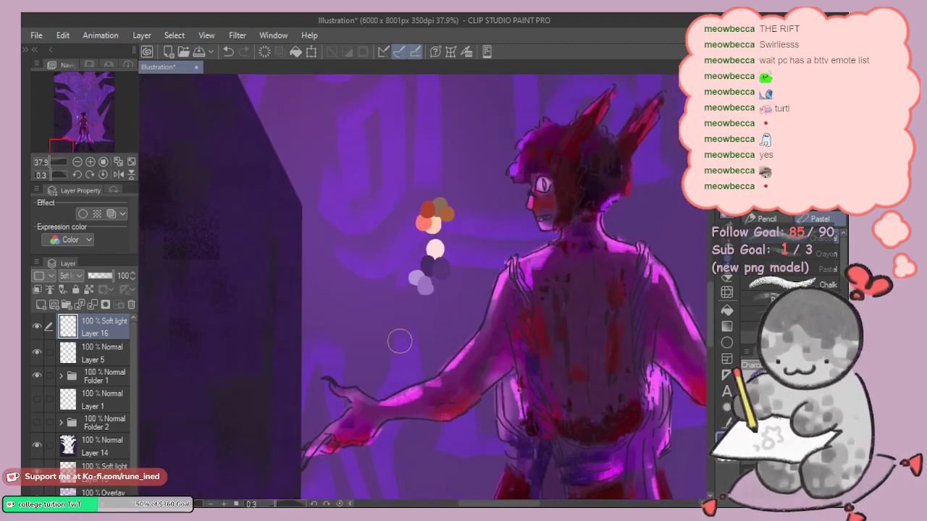
left_click(432, 217, "alt")
Step: Try handwriting a signature along the rift's lower-left edge
left_click_drag(383, 399, 488, 182)
left_click_drag(258, 488, 362, 346)
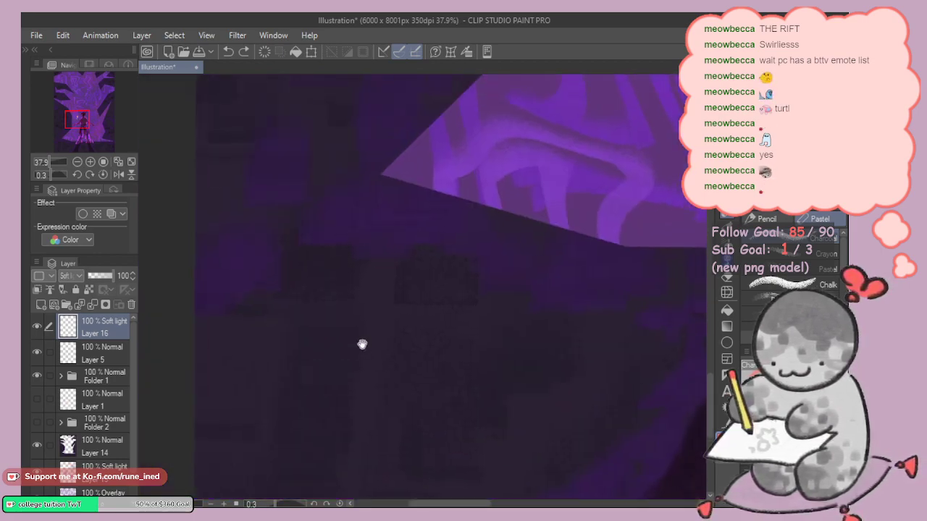
mouse_move(243, 427)
left_mouse_down()
mouse_move(251, 445)
mouse_move(264, 443)
mouse_move(254, 473)
mouse_move(263, 444)
left_mouse_up()
key("ctrl+z")
left_click_drag(379, 318, 287, 455)
left_click_drag(439, 325, 291, 300)
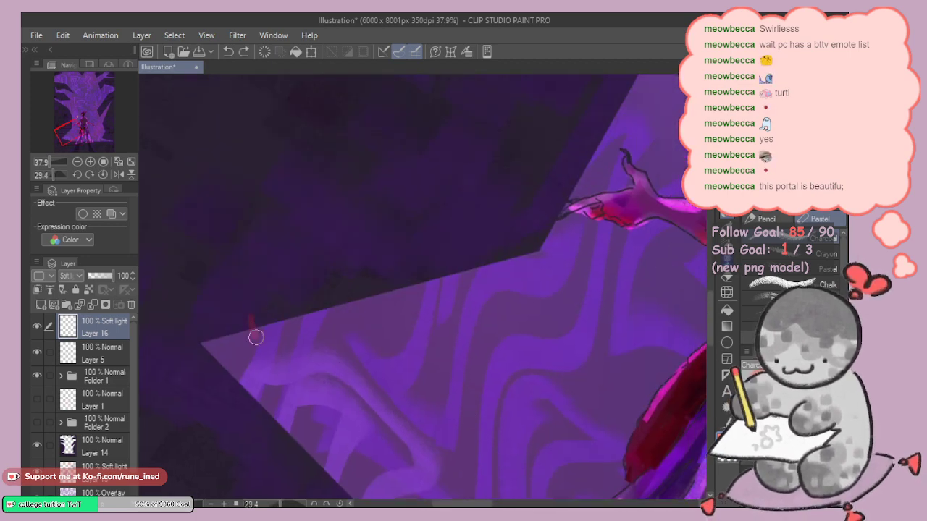
key("ctrl+z")
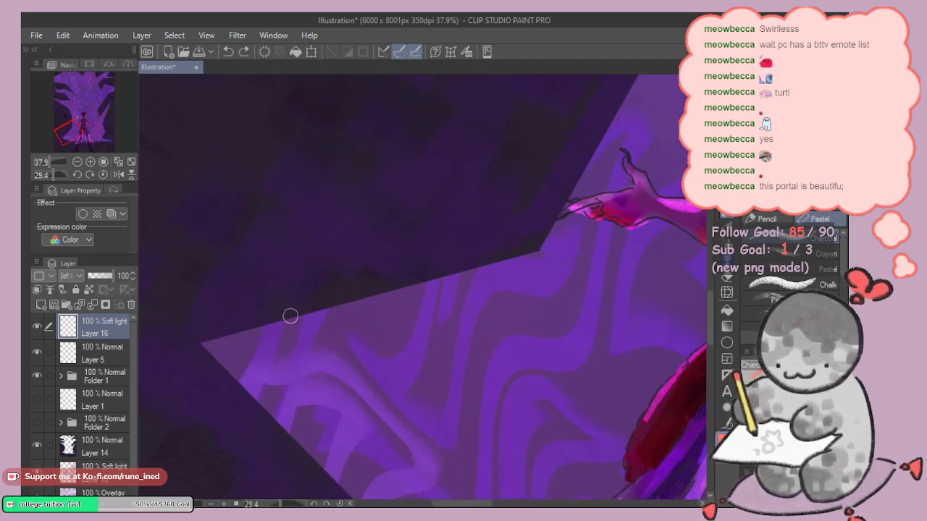
mouse_move(248, 338)
left_mouse_down()
mouse_move(271, 323)
mouse_move(252, 319)
mouse_move(305, 318)
mouse_move(328, 297)
left_mouse_up()
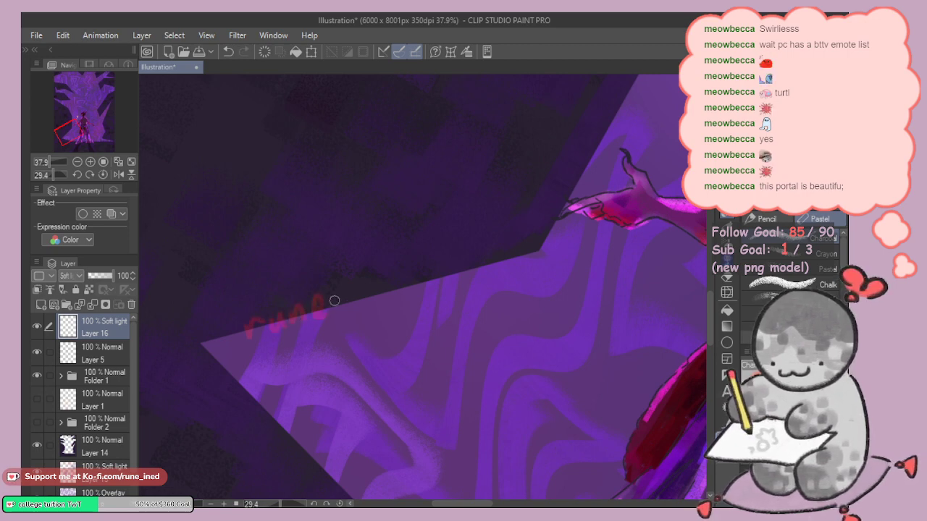
left_click(264, 55)
Step: Handwrite small red signature lettering along the rift's lower-left edge and the bottom edge beside the corner
mouse_move(235, 319)
left_mouse_down()
mouse_move(237, 340)
mouse_move(274, 328)
left_mouse_up()
left_click(233, 310)
mouse_move(279, 292)
left_mouse_down()
mouse_move(282, 322)
mouse_move(310, 314)
mouse_move(327, 296)
mouse_move(330, 317)
mouse_move(345, 295)
mouse_move(406, 292)
mouse_move(351, 260)
mouse_move(435, 227)
mouse_move(447, 244)
mouse_move(447, 183)
mouse_move(492, 316)
mouse_move(390, 309)
mouse_move(476, 214)
mouse_move(354, 235)
mouse_move(444, 272)
mouse_move(371, 334)
mouse_move(357, 270)
left_mouse_up()
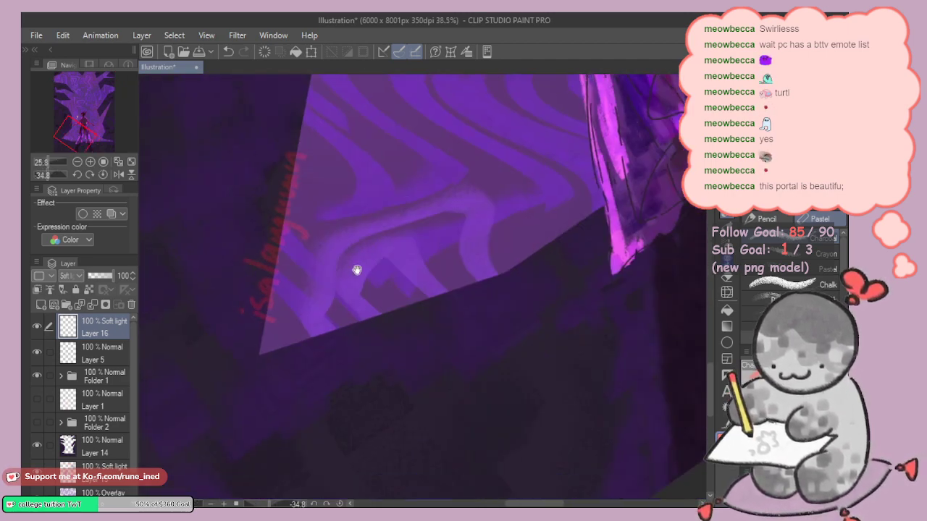
scroll(344, 304, "up", 3)
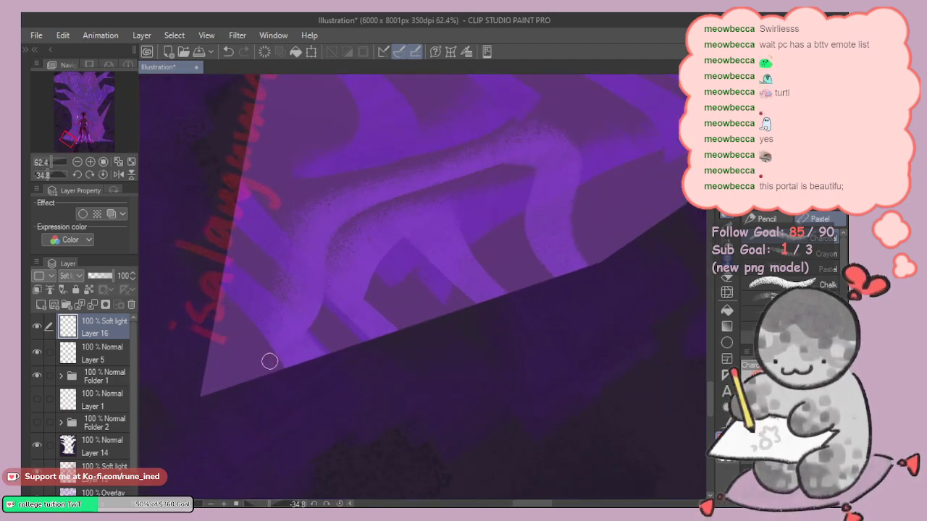
mouse_move(269, 361)
left_mouse_down()
mouse_move(307, 361)
mouse_move(328, 362)
mouse_move(345, 342)
mouse_move(369, 356)
mouse_move(404, 347)
mouse_move(426, 313)
mouse_move(417, 297)
mouse_move(466, 322)
mouse_move(486, 289)
mouse_move(538, 280)
left_mouse_up()
mouse_move(579, 253)
left_mouse_down()
mouse_move(560, 281)
mouse_move(595, 283)
mouse_move(516, 282)
left_mouse_up()
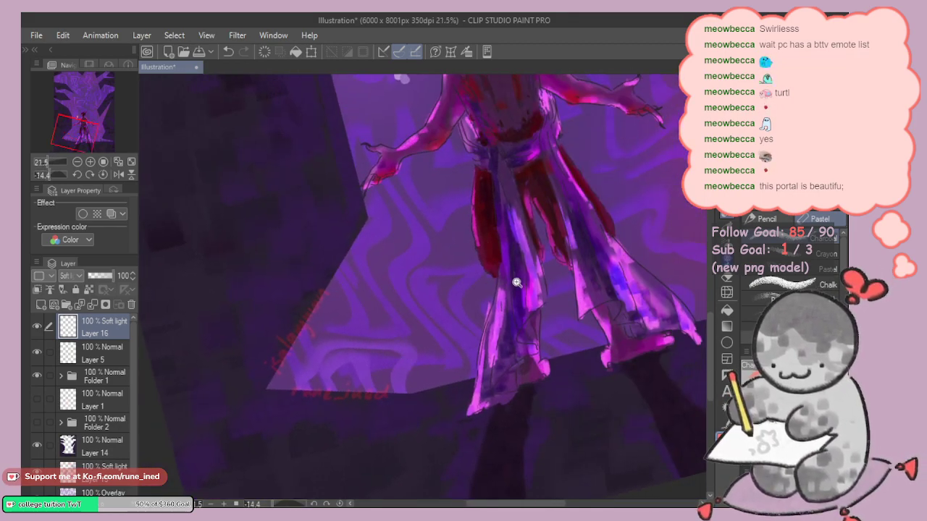
Step: Expand the figure's Folder 1 and select its Layers 11, 13, 12, 9, 7 and 6
scroll(516, 283, "down", 5)
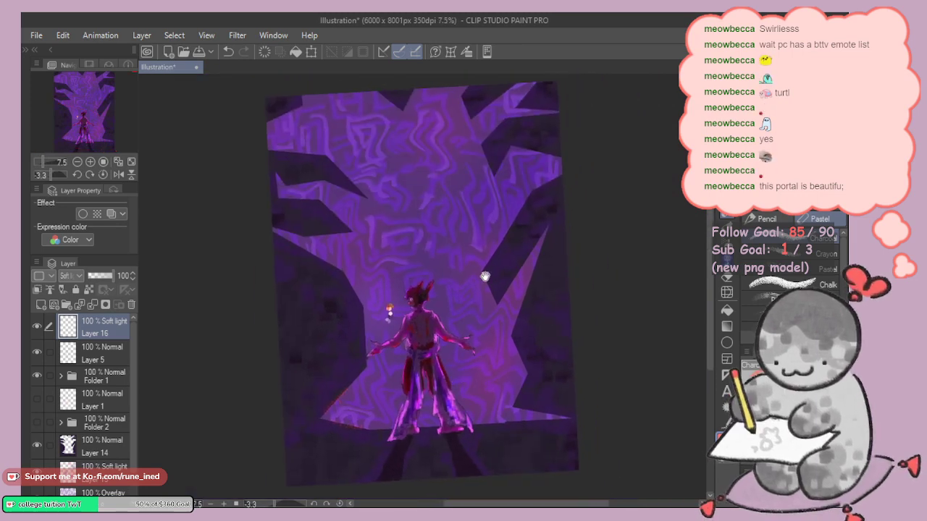
scroll(499, 318, "up", 3)
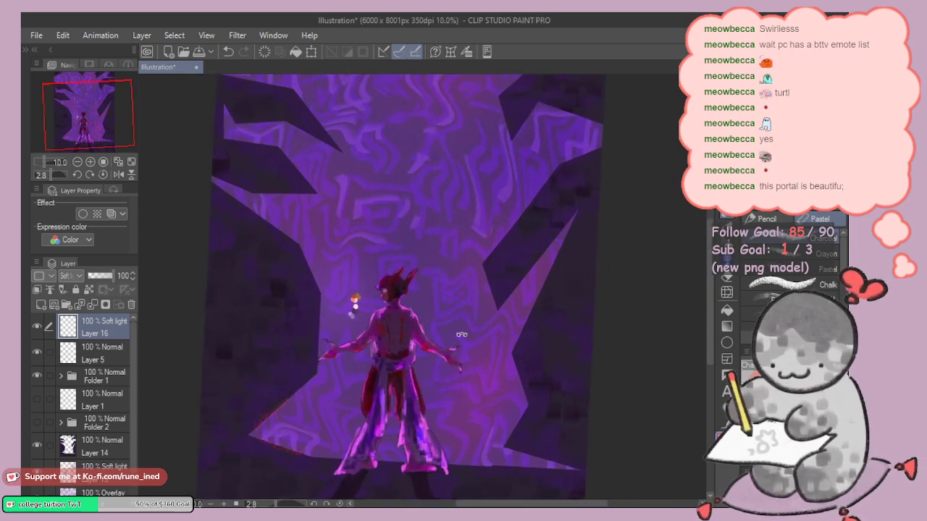
left_click_drag(461, 335, 547, 273)
left_click(36, 376)
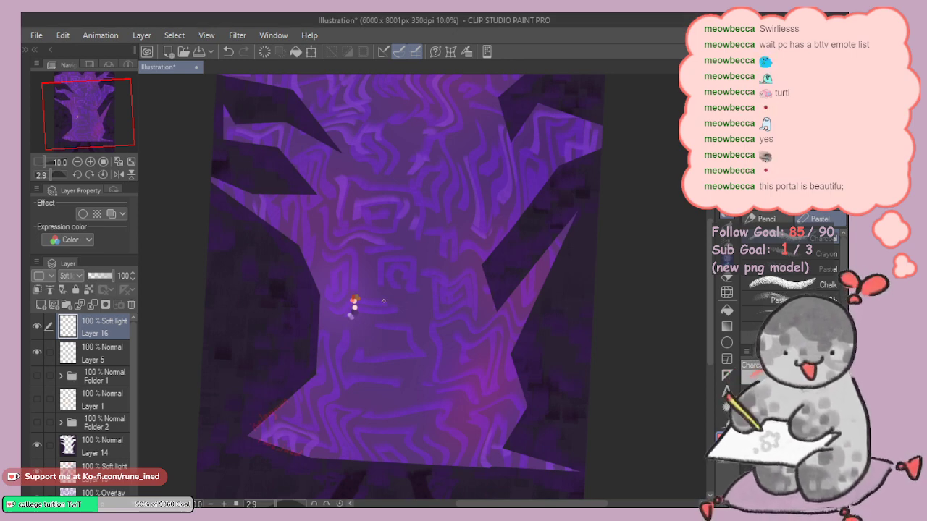
left_click(37, 377)
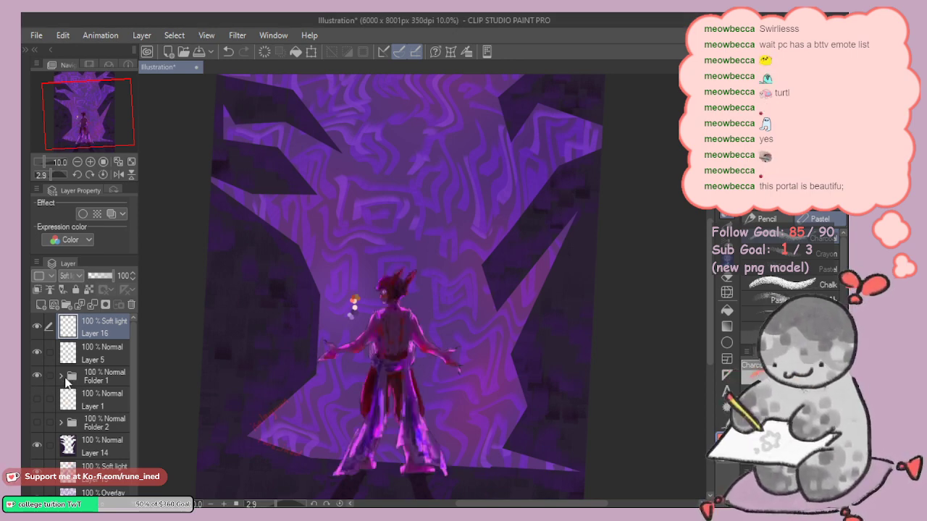
left_click(115, 370)
left_click(62, 378)
left_click_drag(132, 364, 116, 424)
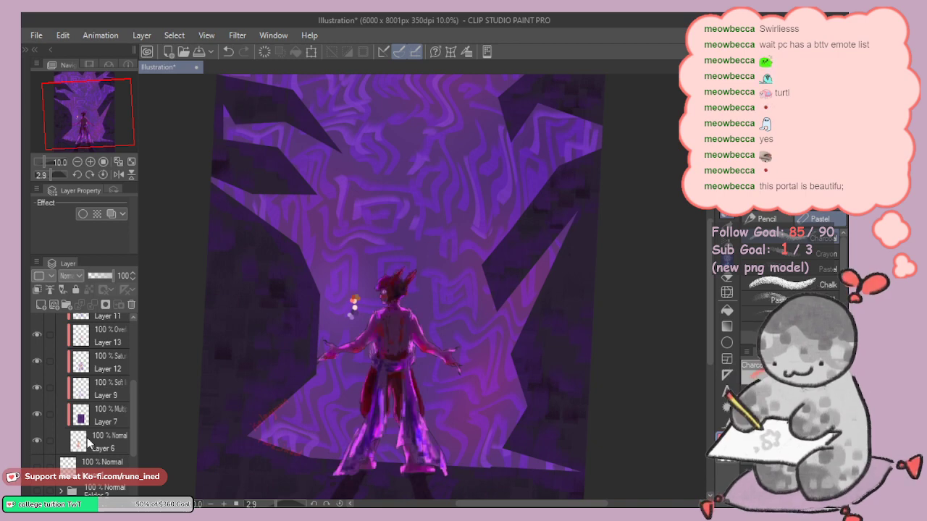
left_click_drag(134, 420, 136, 378)
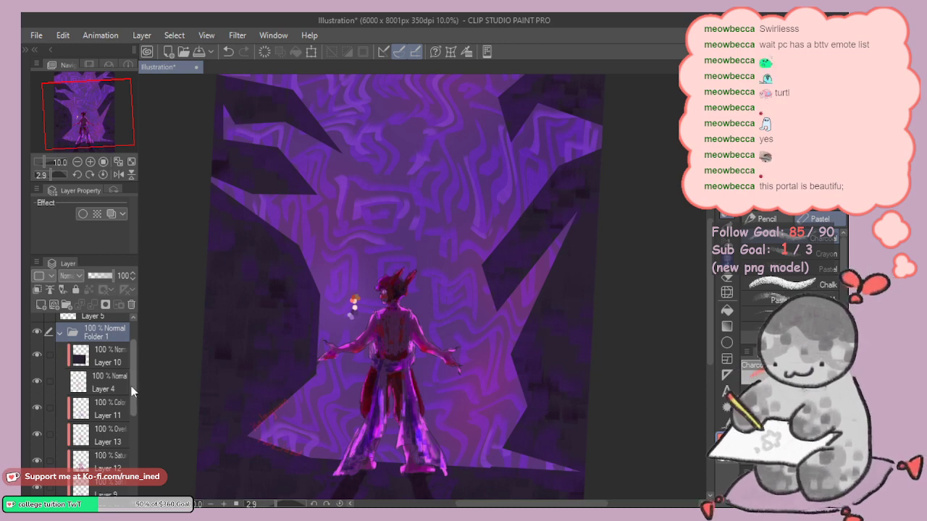
left_click_drag(131, 372, 132, 405)
left_click_drag(49, 355, 49, 471)
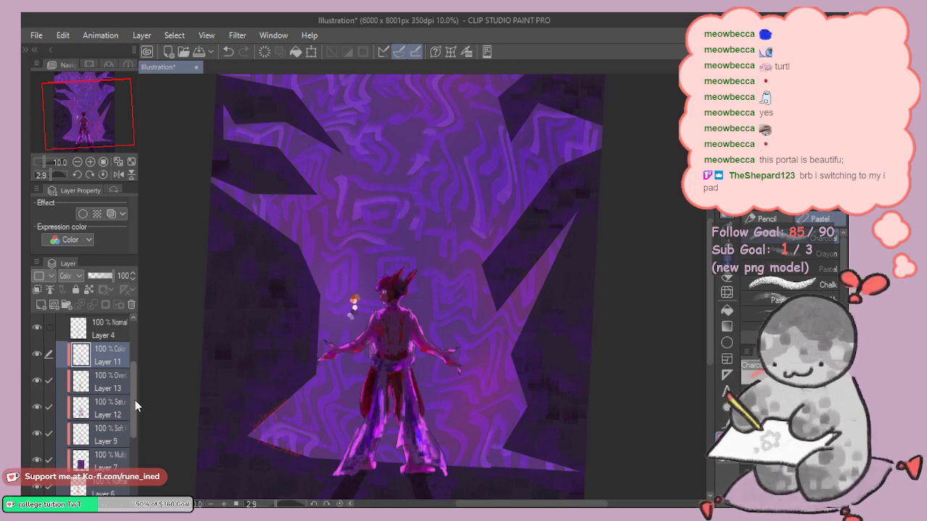
Step: Copy the selected figure layers and paste them above Layer 10 inside Folder 1
scroll(135, 400, "up", 4)
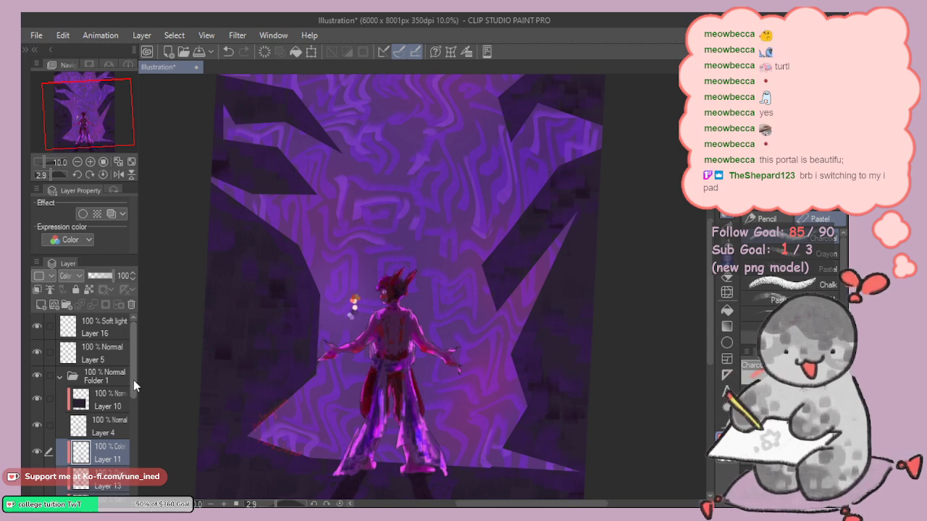
left_click(106, 424)
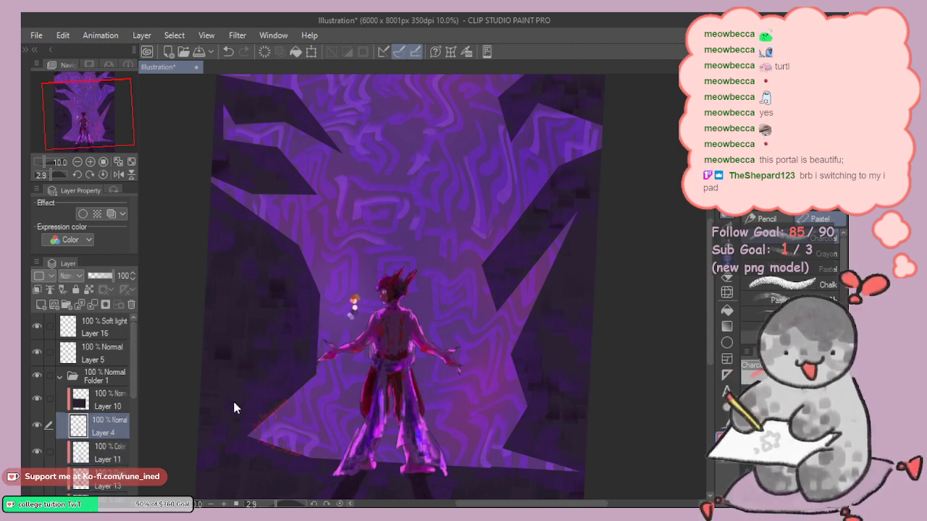
left_click(115, 410)
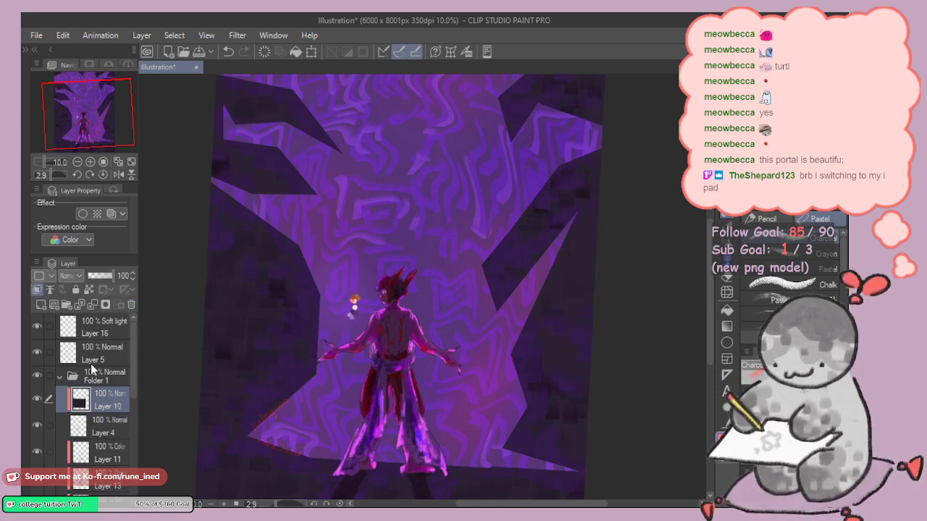
key("ctrl+v")
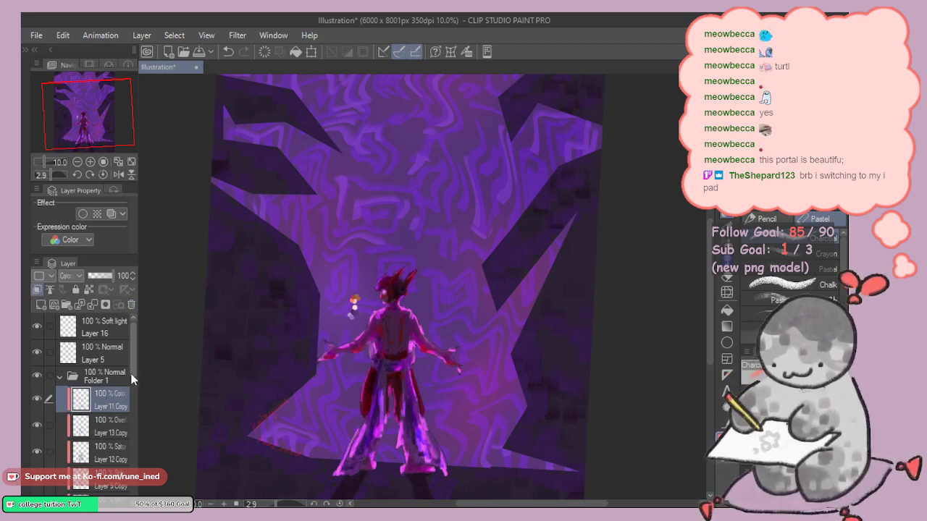
Step: Clip Layer 6 Copy to the layer below and set its opacity to 54%
scroll(134, 405, "down", 5)
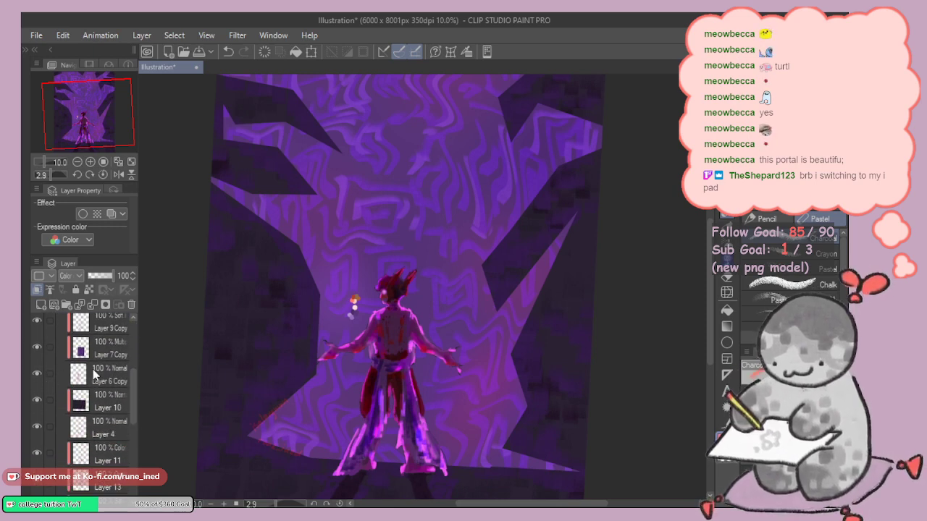
left_click(95, 374)
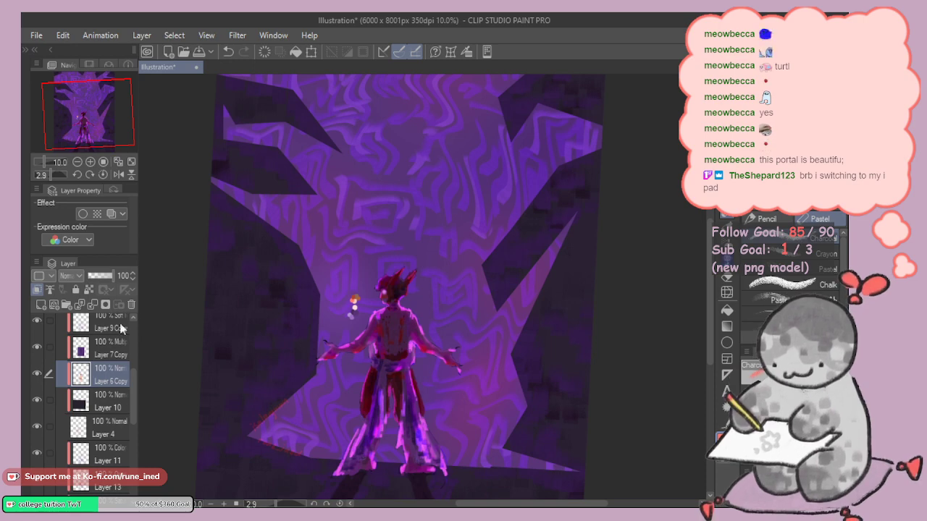
left_click(104, 276)
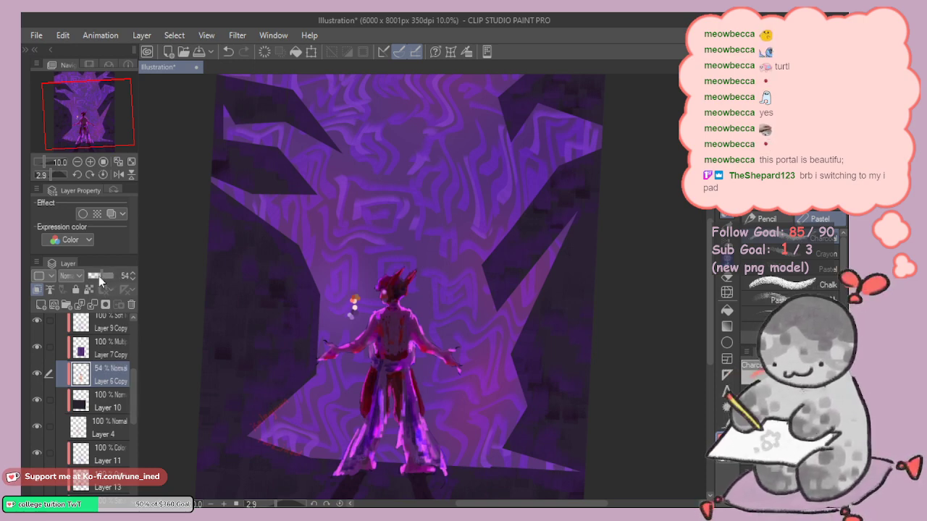
Step: Set Layer 6 Copy's opacity to 67% and its blending mode to Glow dodge
left_click(98, 276)
left_click_drag(397, 282, 471, 246)
left_click_drag(442, 315, 444, 275)
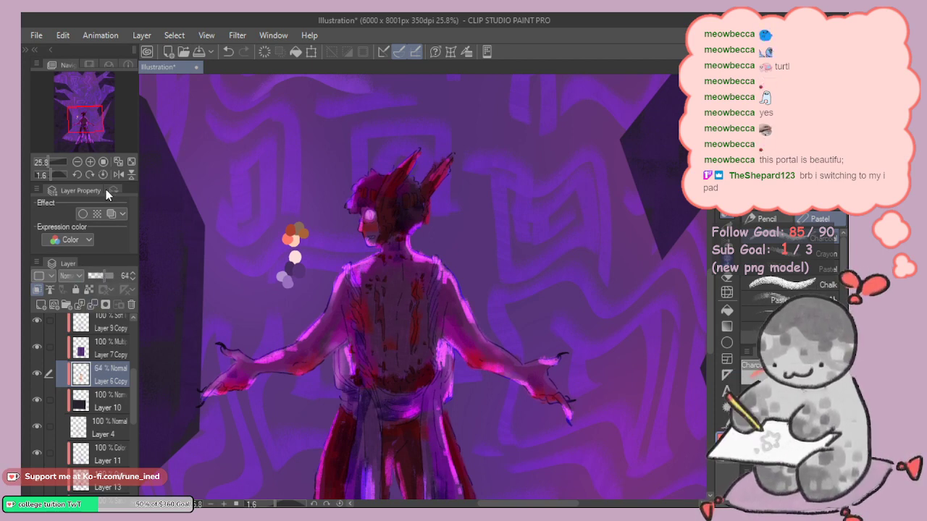
left_click(89, 181)
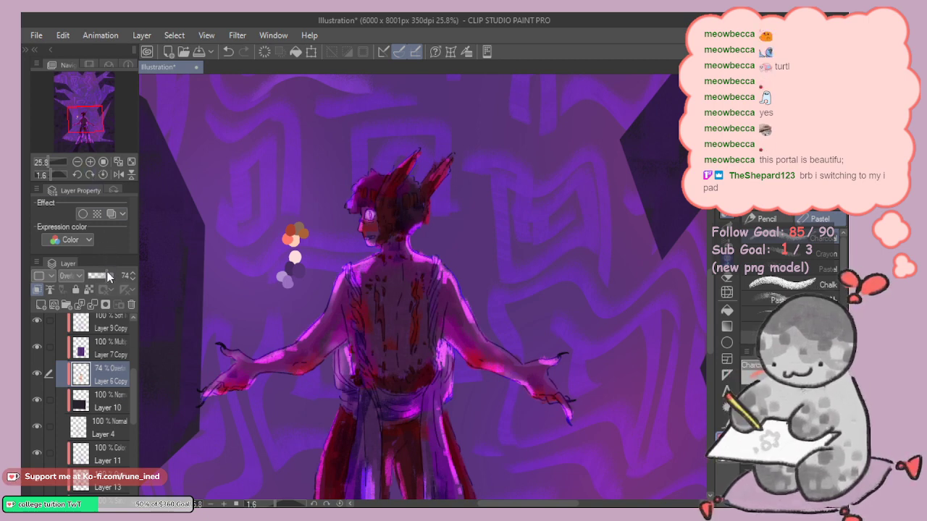
left_click_drag(107, 275, 107, 275)
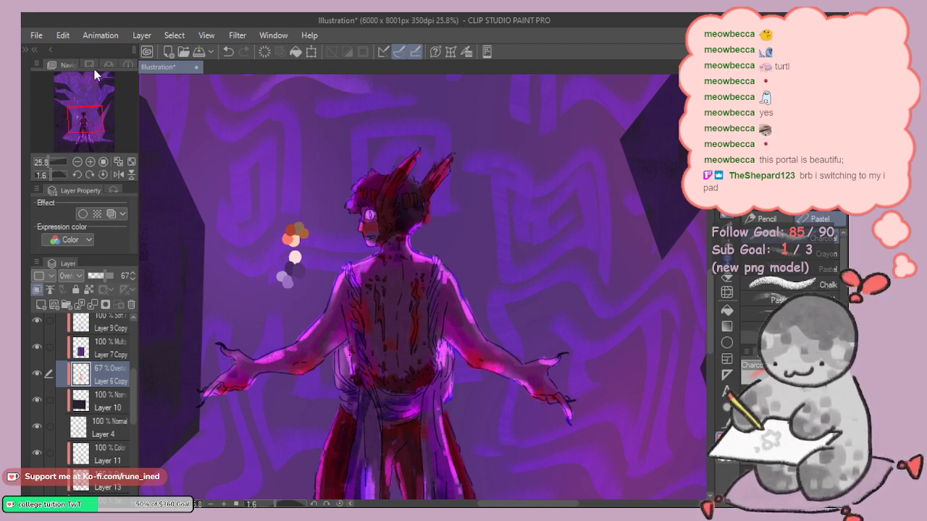
key("alt+shift+c")
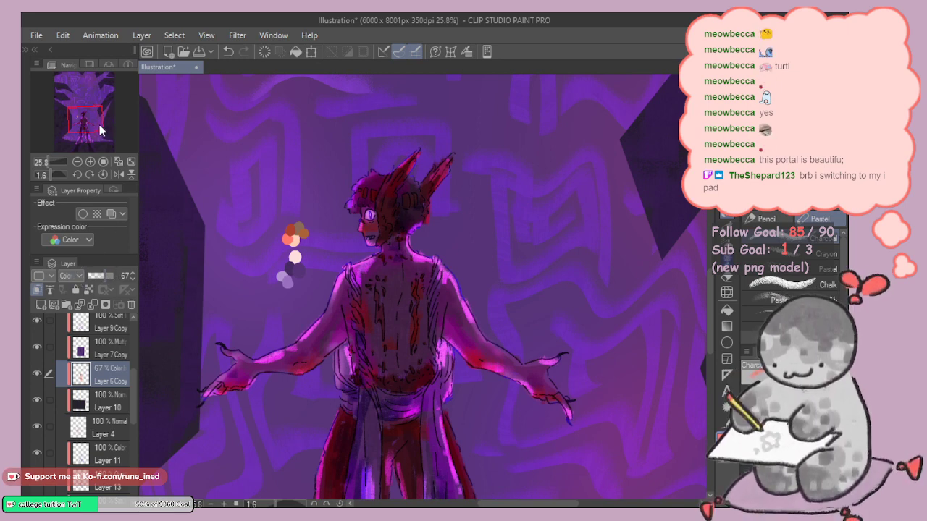
left_click(85, 156)
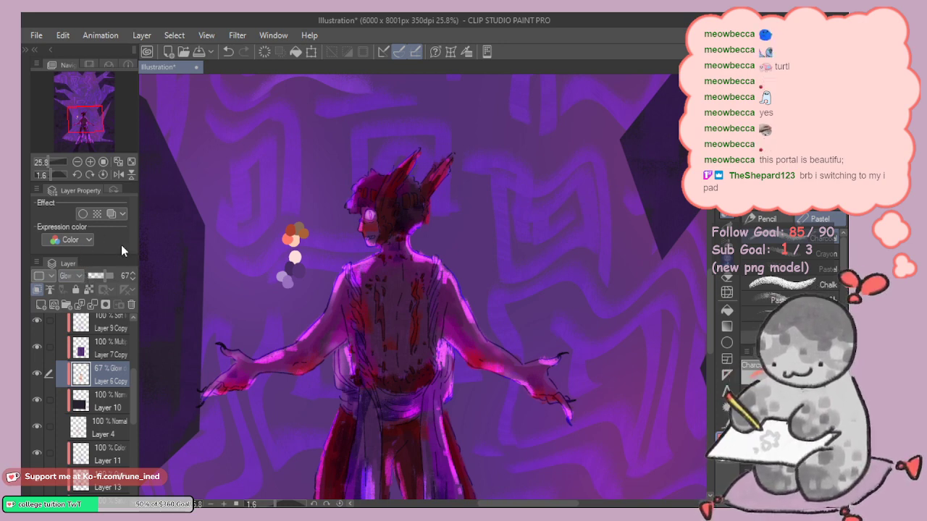
Step: Compare the figure with Layer 10 hidden and shown, and set that layer's opacity to 69%
left_click(100, 395)
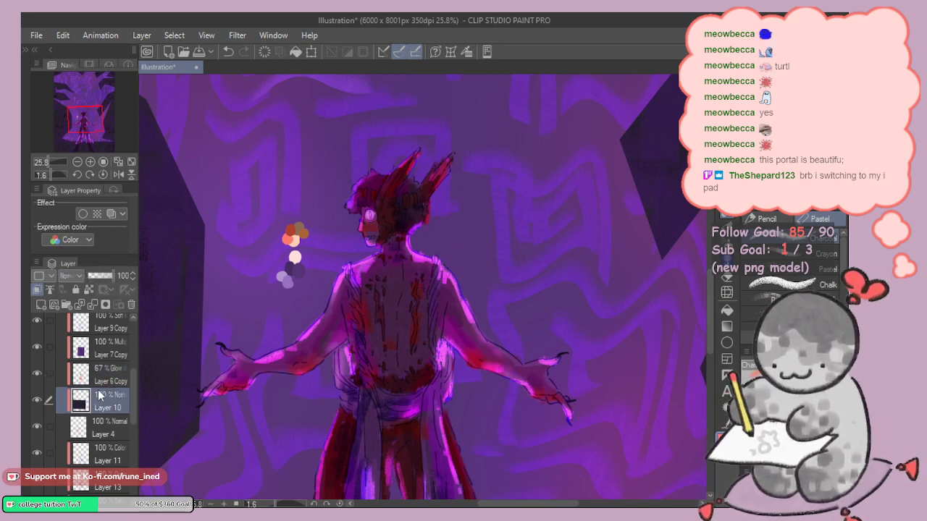
left_click(35, 404)
left_click(36, 404)
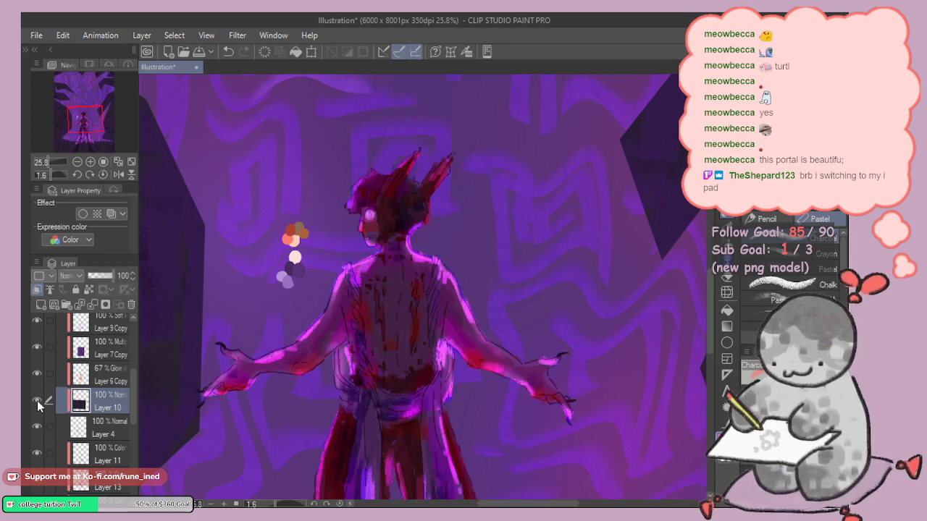
left_click(106, 274)
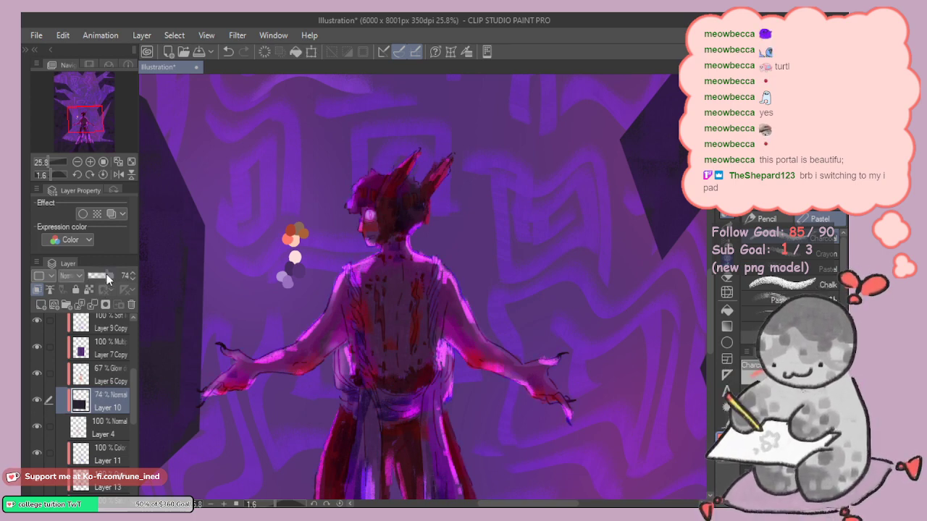
left_click_drag(106, 274, 106, 275)
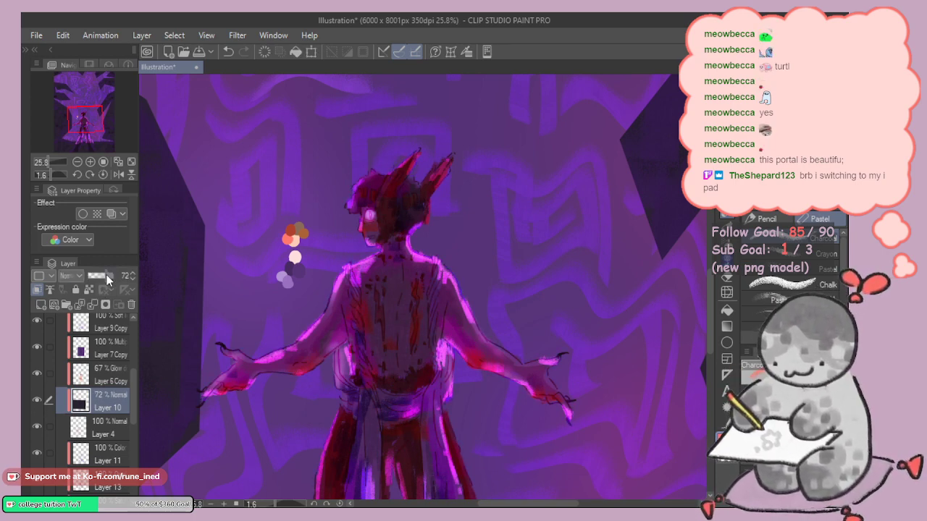
left_click(106, 274)
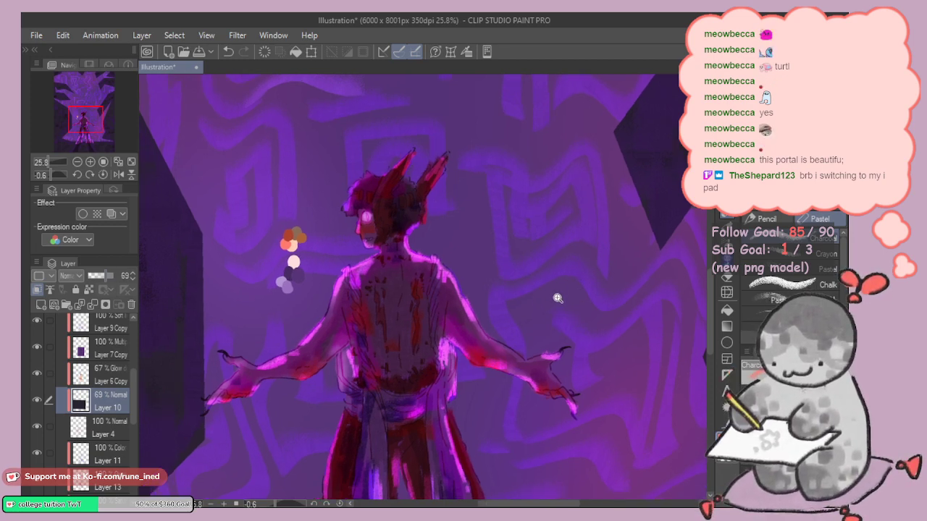
scroll(558, 298, "down", 4)
mouse_move(503, 329)
left_mouse_down()
mouse_move(534, 297)
mouse_move(499, 317)
left_mouse_up()
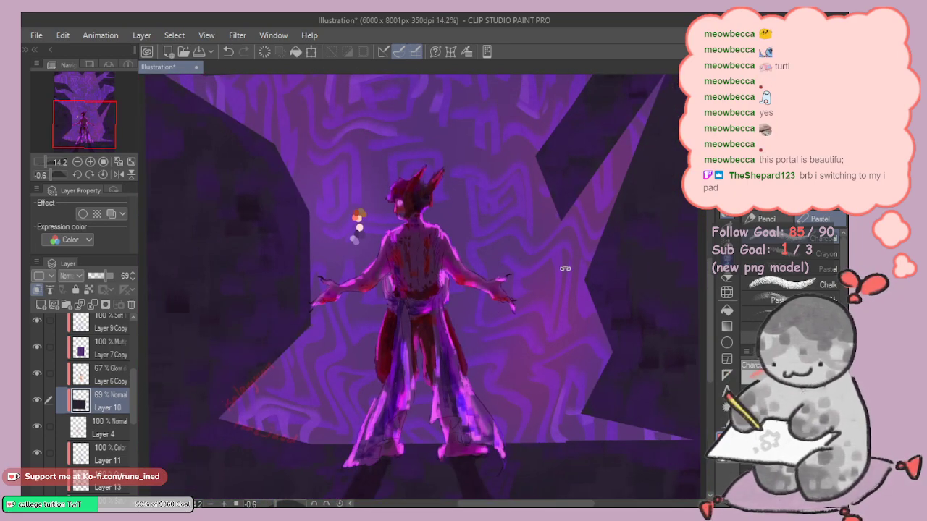
left_click_drag(566, 268, 563, 274)
left_click_drag(557, 277, 546, 365)
scroll(551, 350, "down", 2)
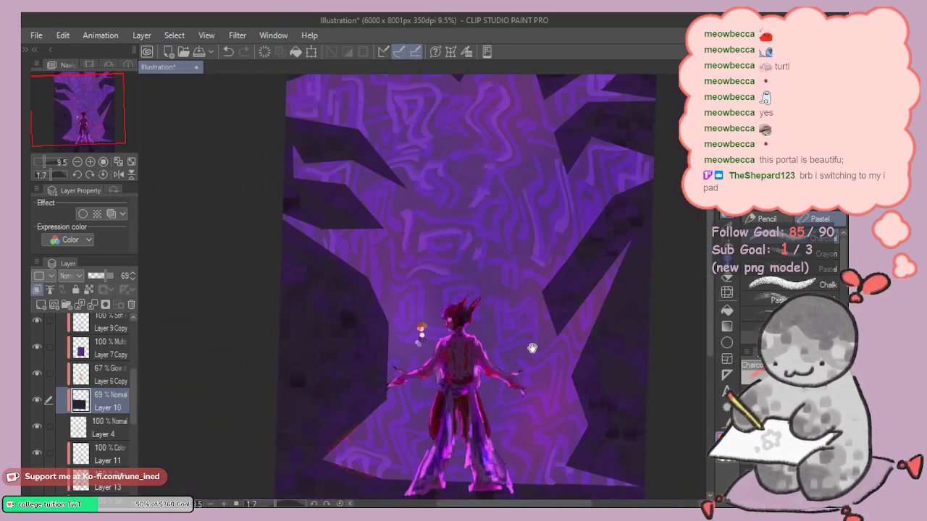
Step: Hide Layer 5 and change Layer 16's blending mode from Soft light to Overlay
left_click_drag(133, 397, 131, 320)
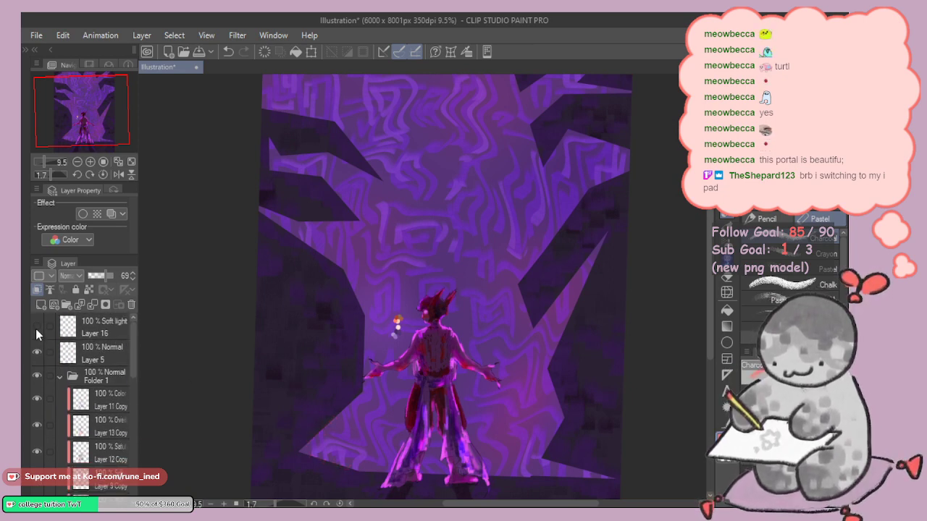
left_click(35, 354)
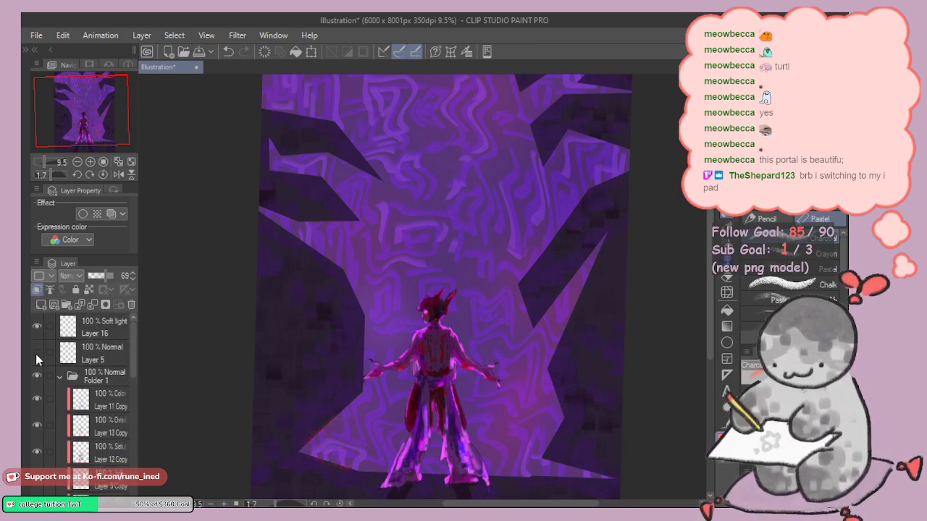
left_click(35, 354)
left_click(35, 353)
left_click(86, 333)
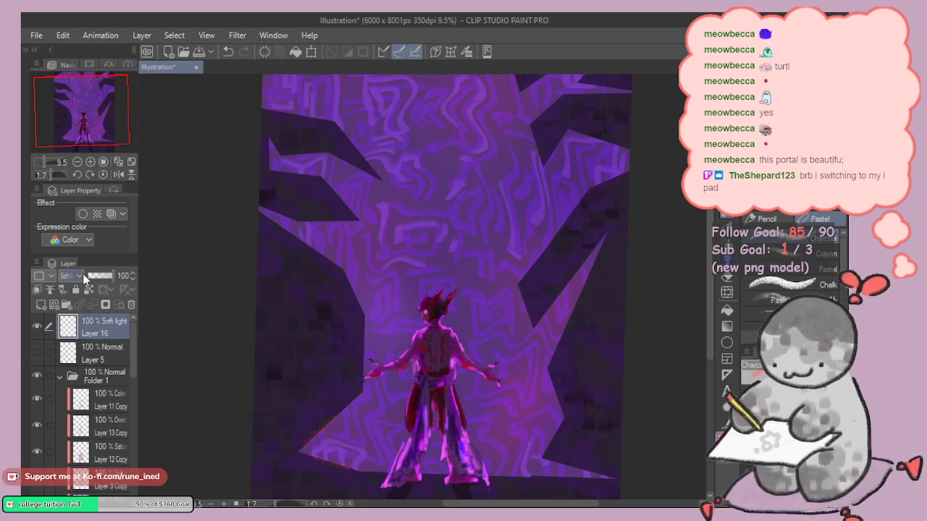
left_click(77, 274)
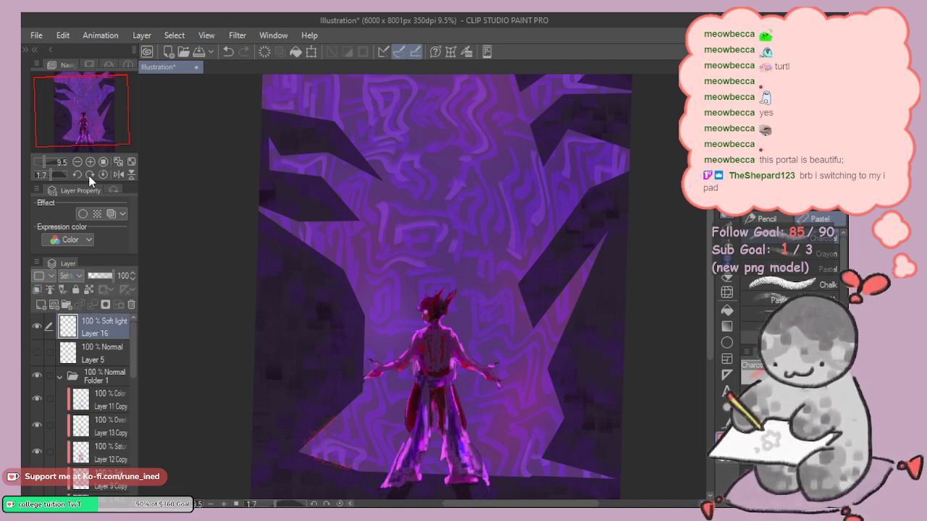
left_click(87, 177)
left_click_drag(334, 329, 293, 365)
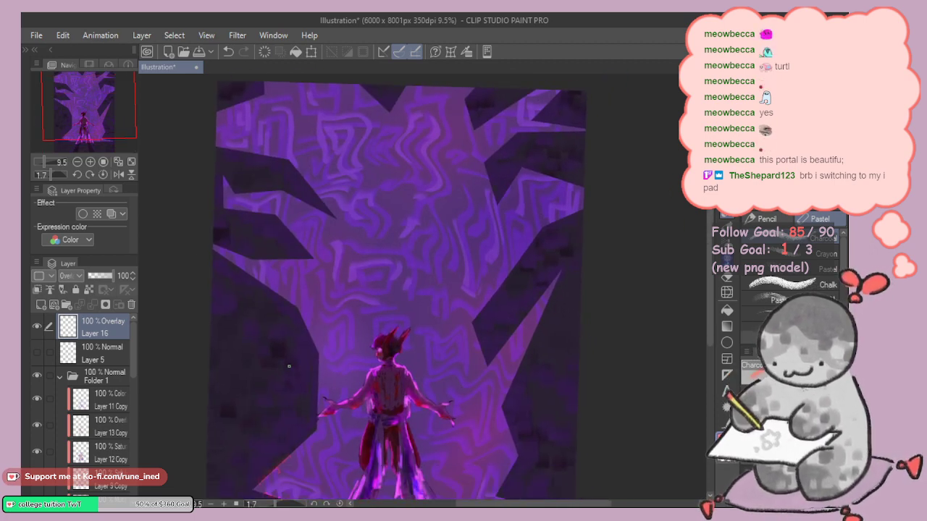
key("ctrl+s")
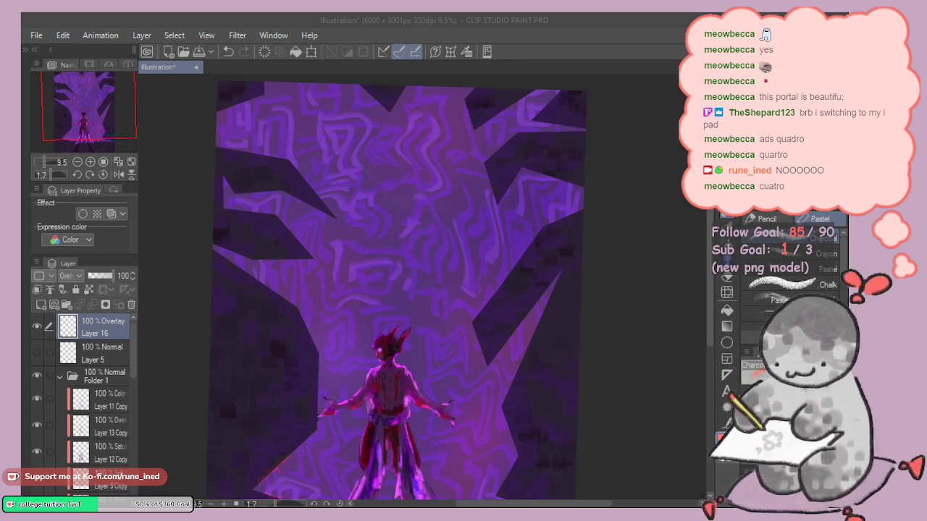
Step: Reset the canvas rotation to 0 and fit the whole illustration in view
left_click(281, 343)
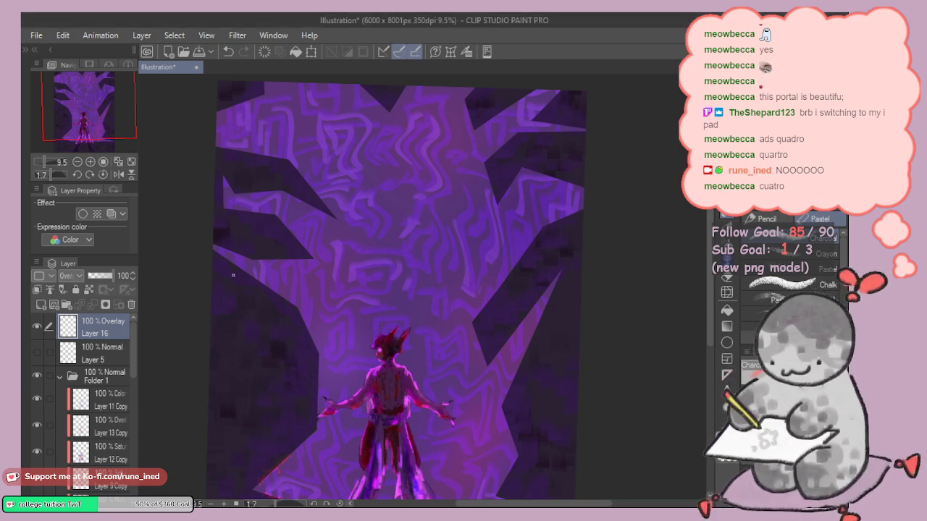
left_click(103, 173)
left_click(117, 162)
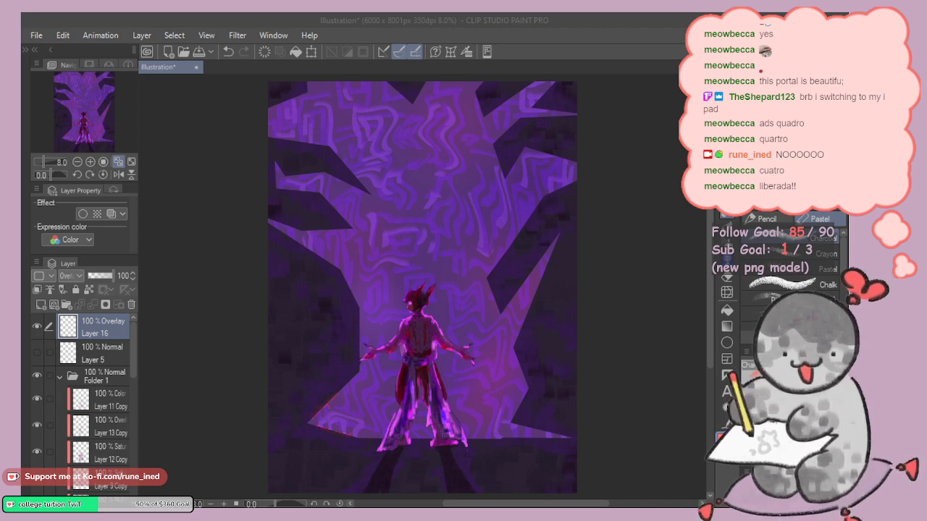
left_click(250, 506)
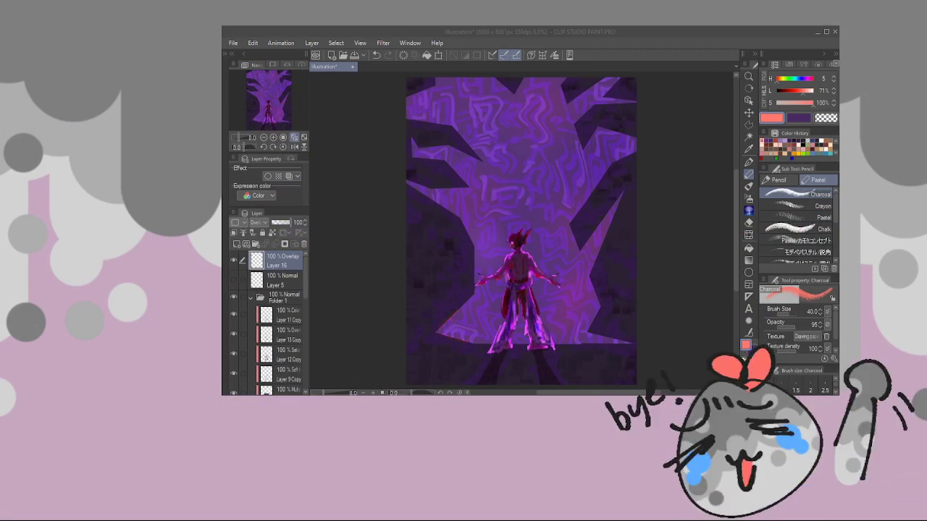
Step: Hide all palettes and examine the horned figure's head, back and arms up close
key("Tab")
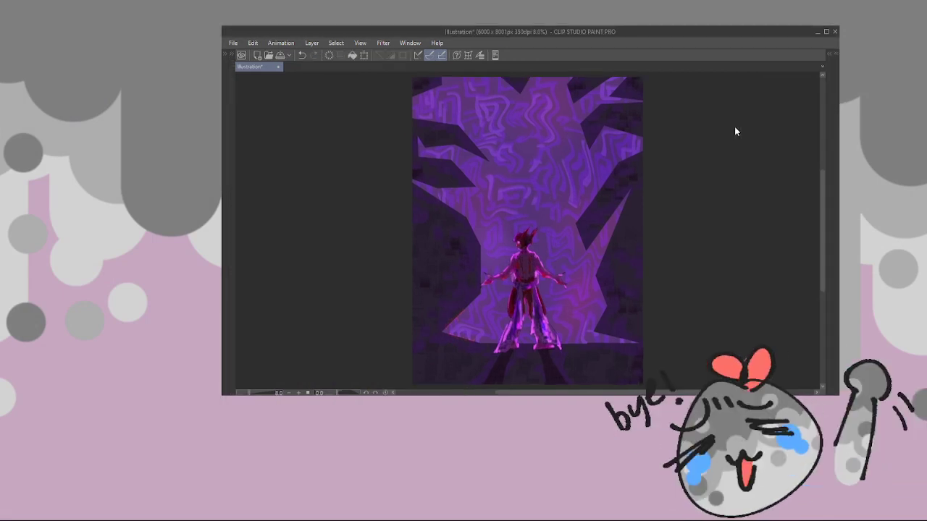
scroll(579, 217, "up", 5)
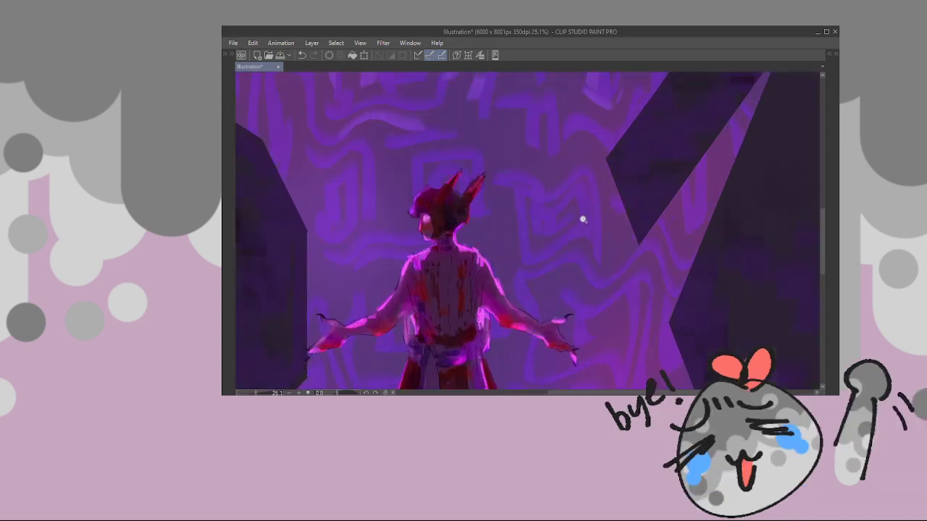
scroll(634, 215, "up", 2)
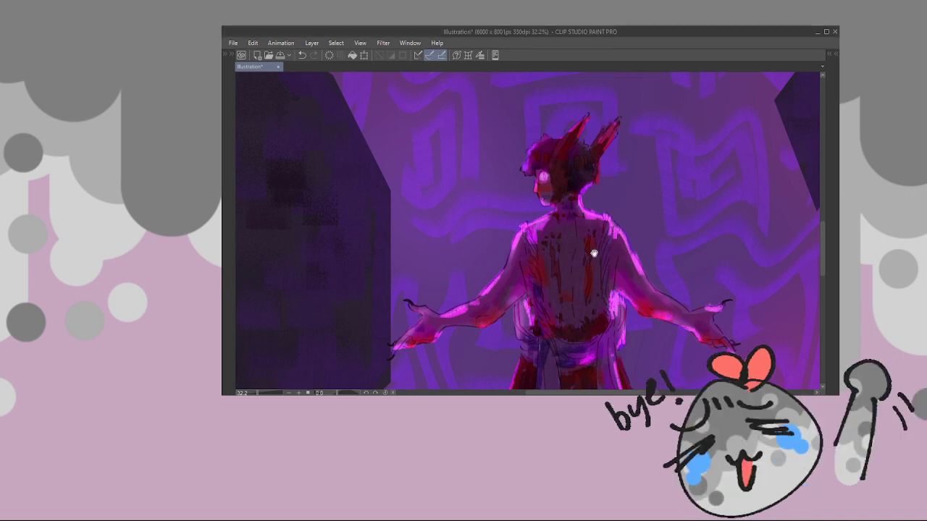
scroll(605, 265, "up", 2)
left_click_drag(604, 265, 604, 268)
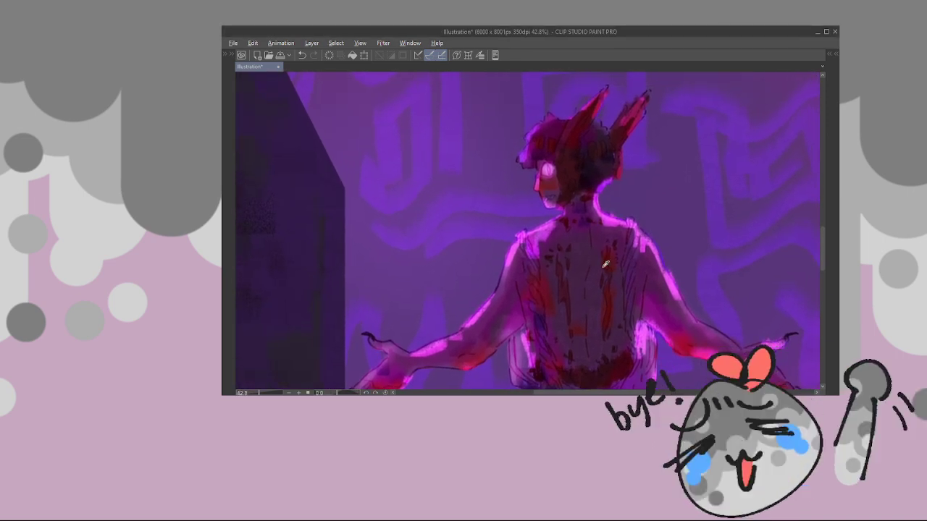